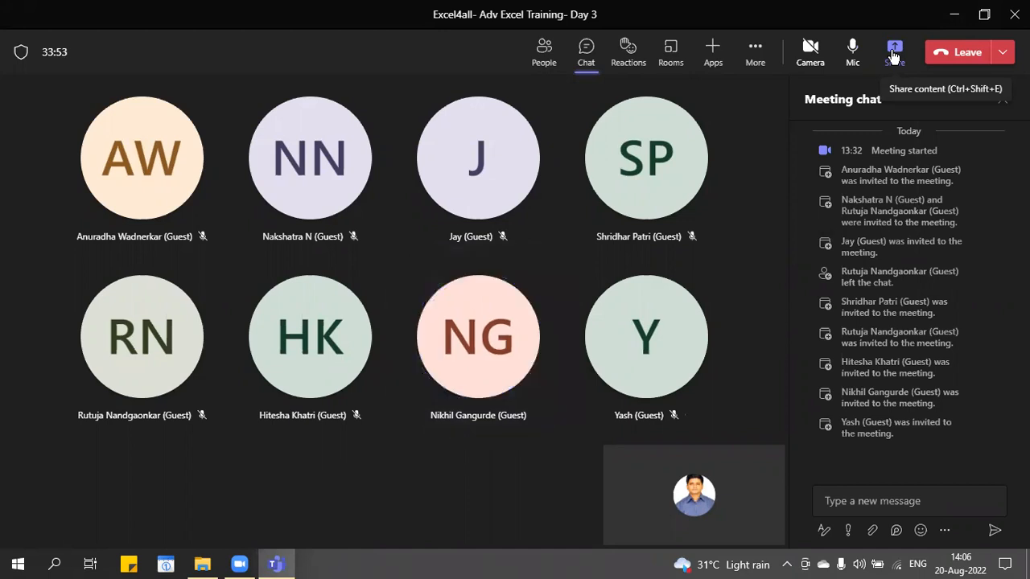
- Share the entire screen with the participants of the Teams meeting
click(894, 53)
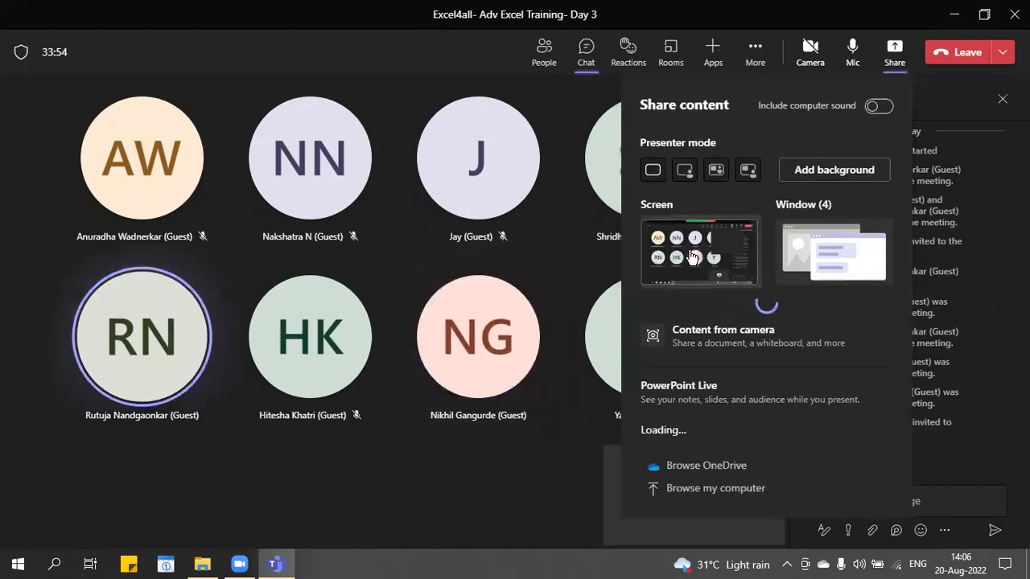
click(688, 254)
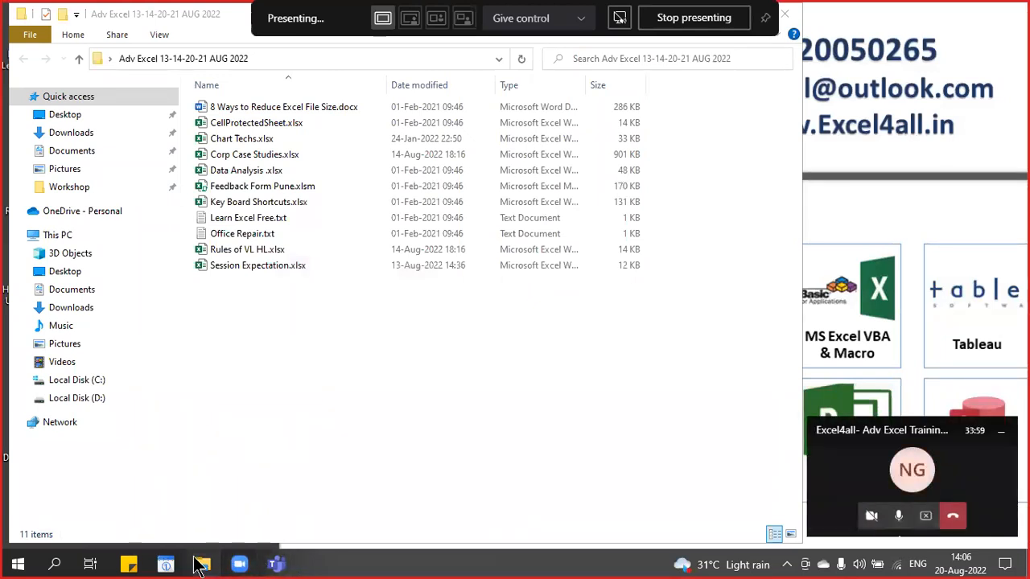
- Reorder the taskbar so File Explorer comes after Teams, and bring the main meeting window to the front
drag(202, 564, 276, 564)
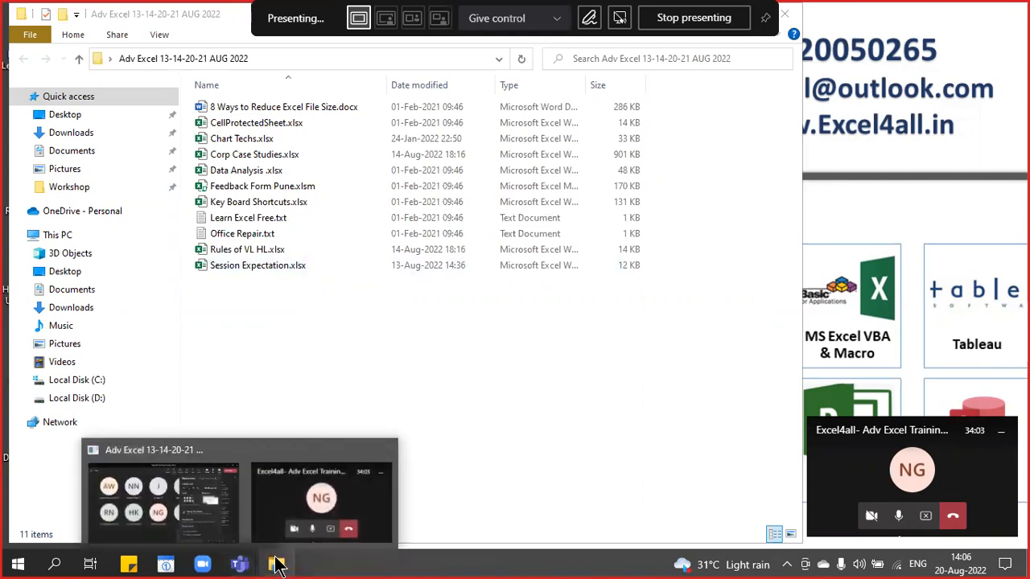
click(270, 486)
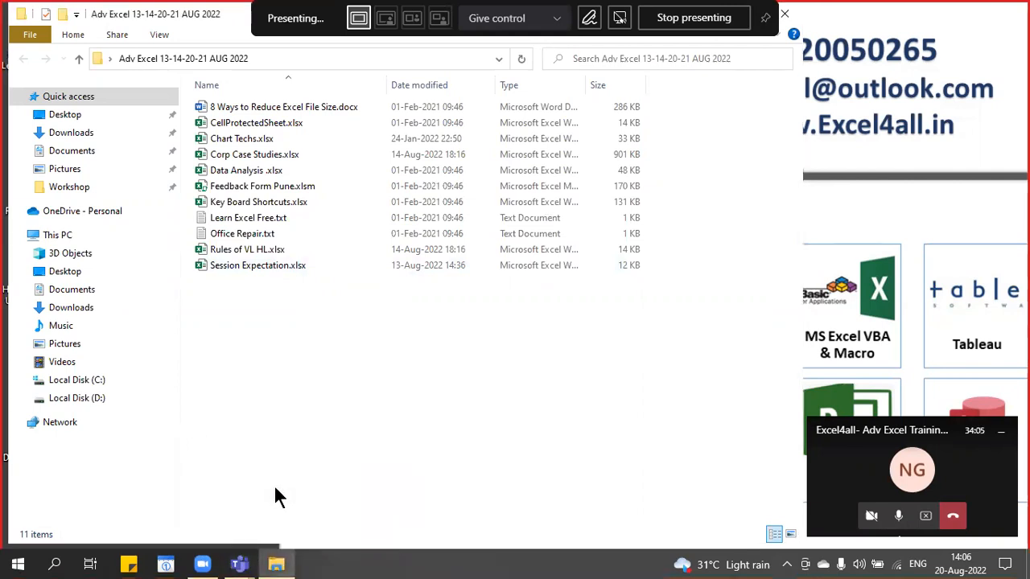
click(242, 564)
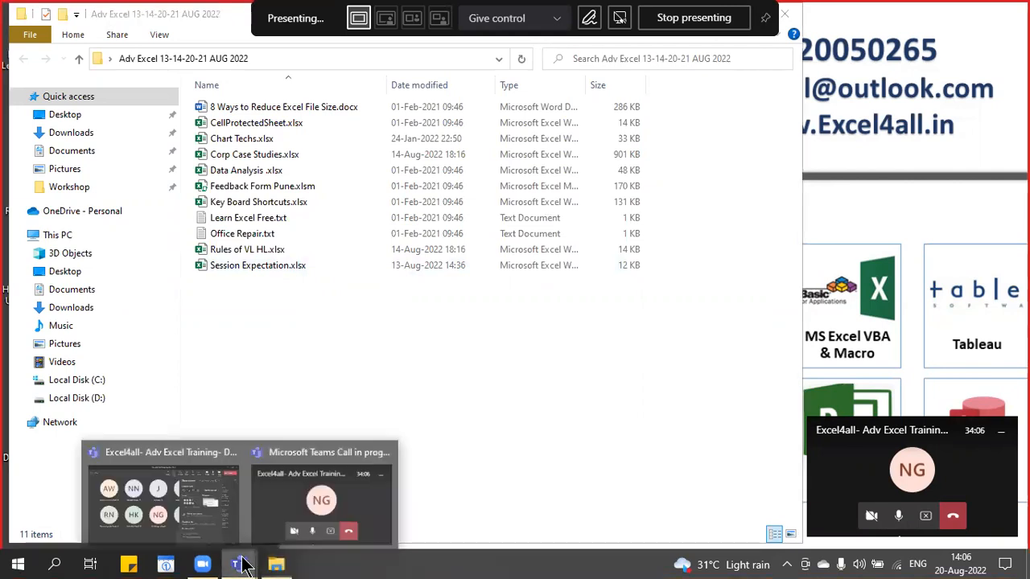
click(205, 522)
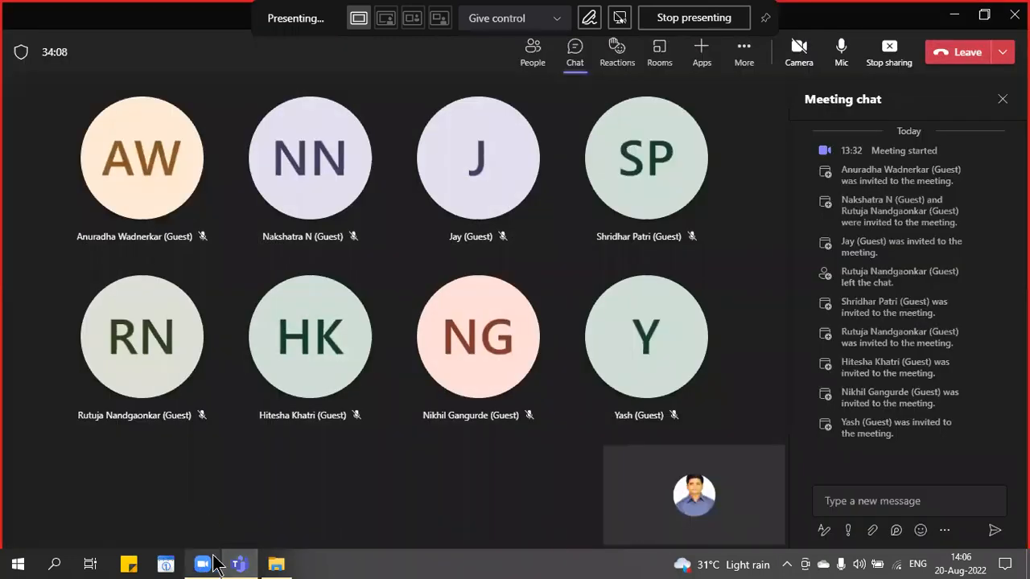
- Switch to File Explorer and open Data Analysis .xlsx from the Adv Excel 13-14-20-21 AUG 2022 folder
click(276, 564)
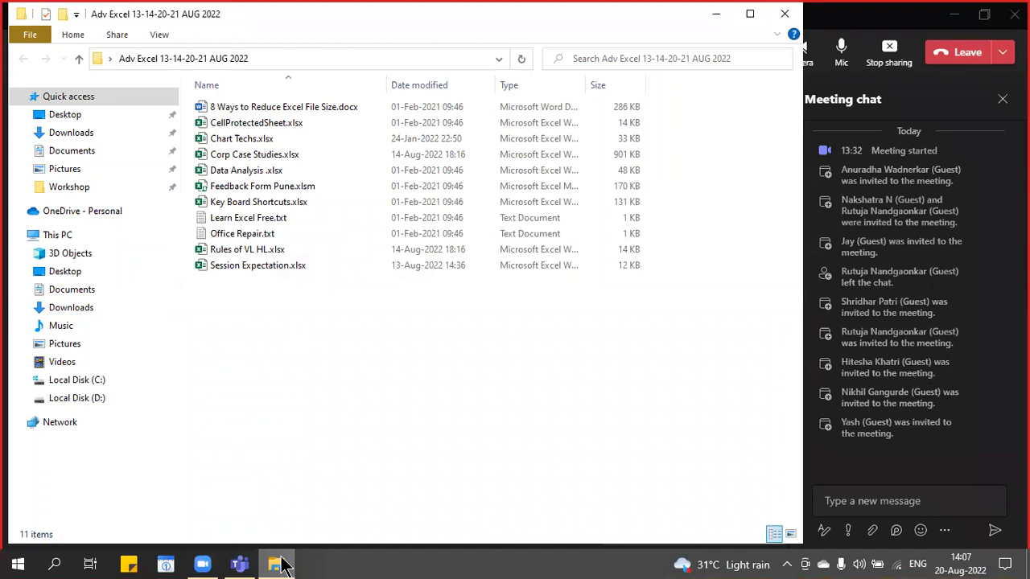
click(881, 24)
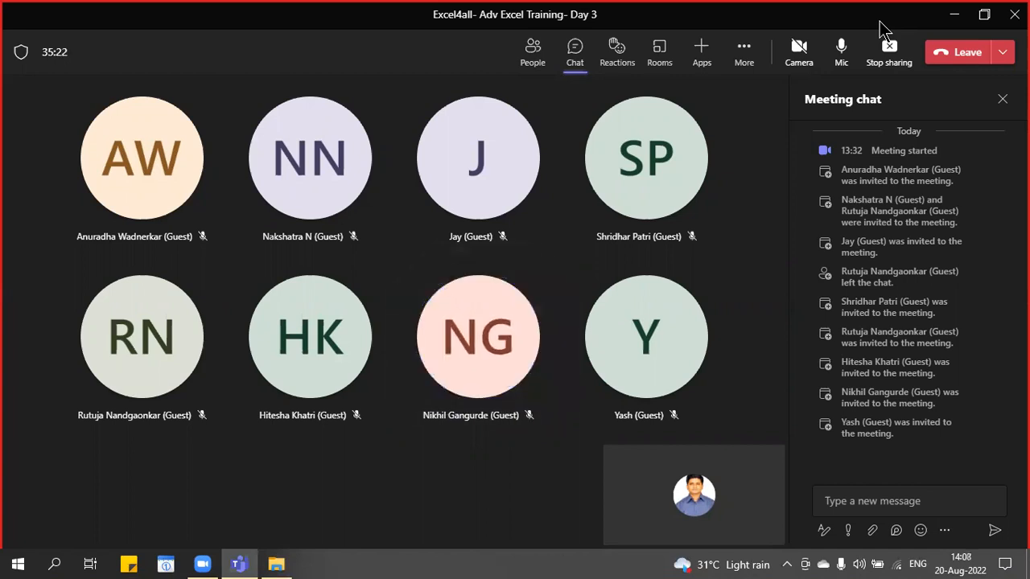
click(276, 565)
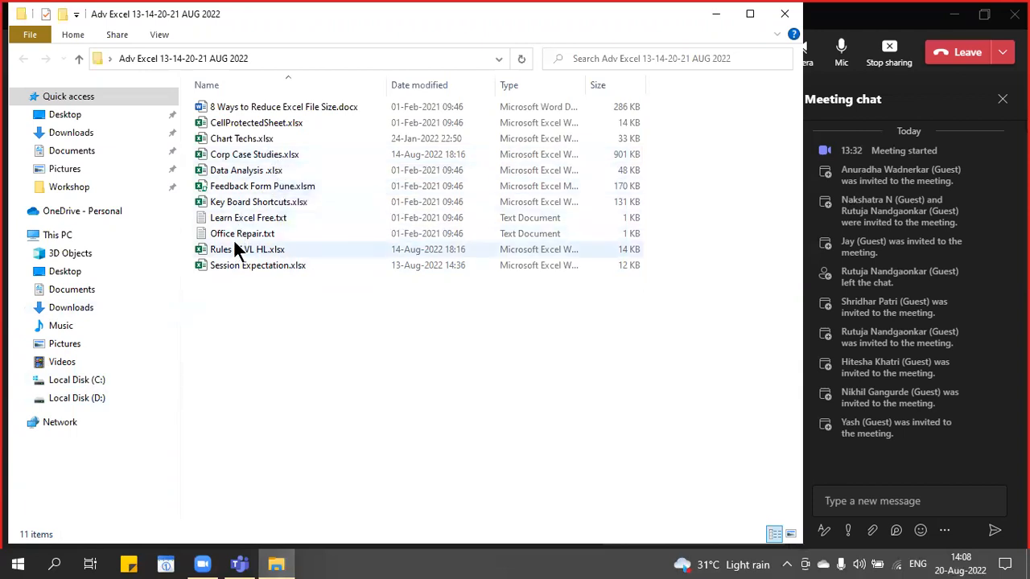
click(252, 171)
key(ctrl)
key(ctrl)
key(ctrl)
key(ctrl)
key(ctrl)
double_click(252, 170)
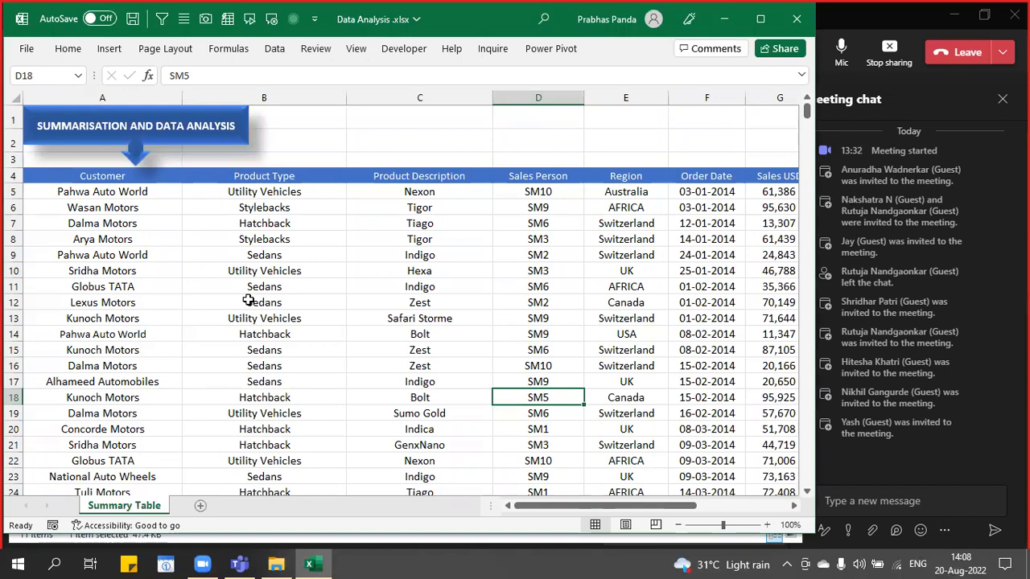
- AutoFit the column widths of the whole table starting at the Customer header, and extend the workbook window down to the taskbar
click(107, 174)
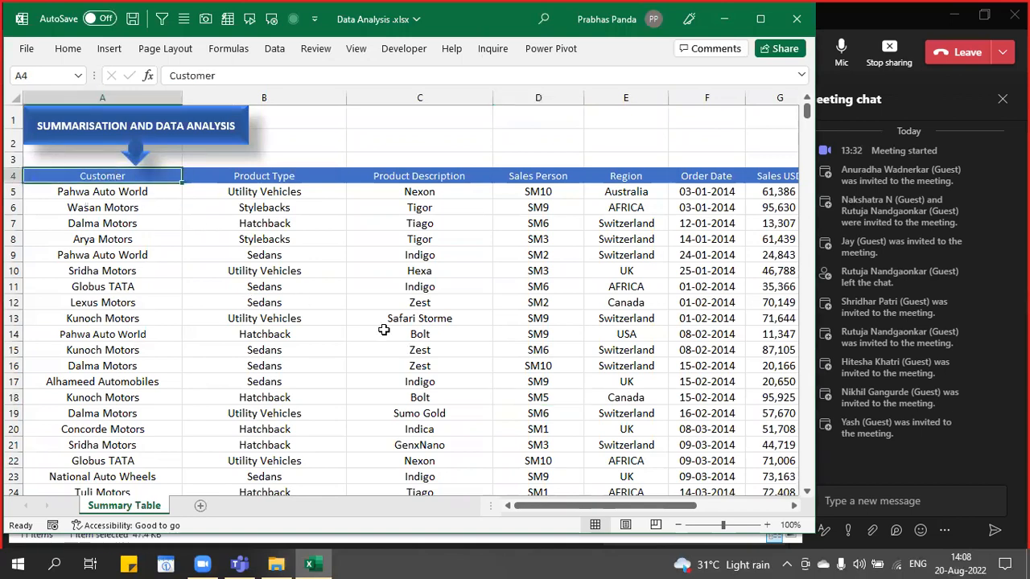
key(ctrl+shift+Right)
key(ctrl+shift+Down)
key(alt+o)
key(c)
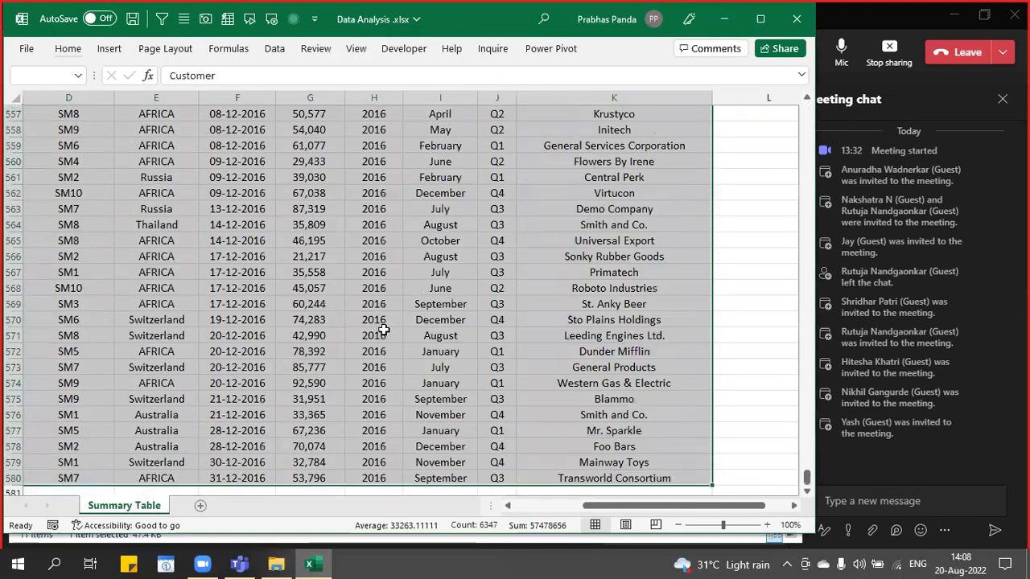
key(a)
key(ctrl+BackSpace)
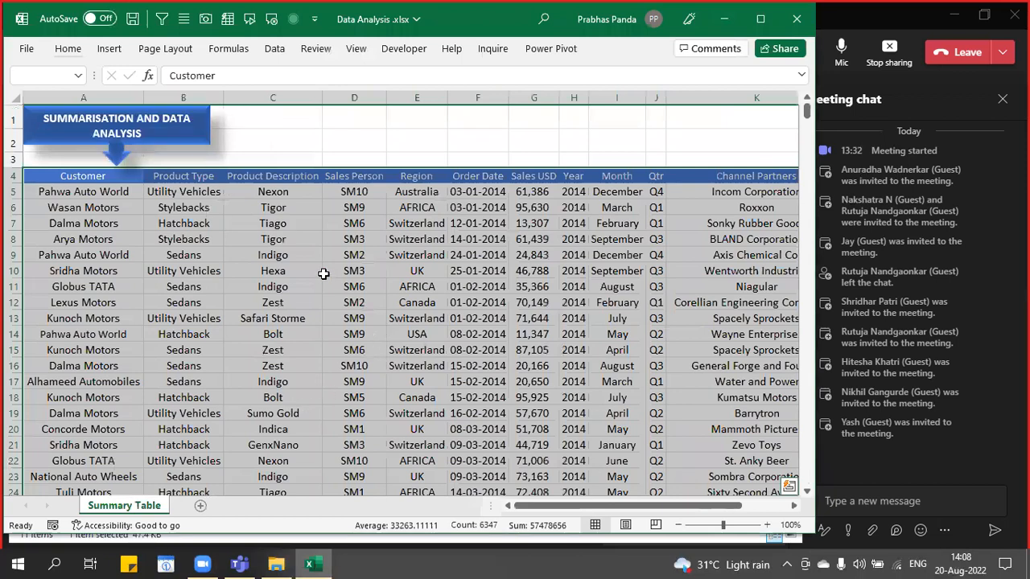
click(322, 274)
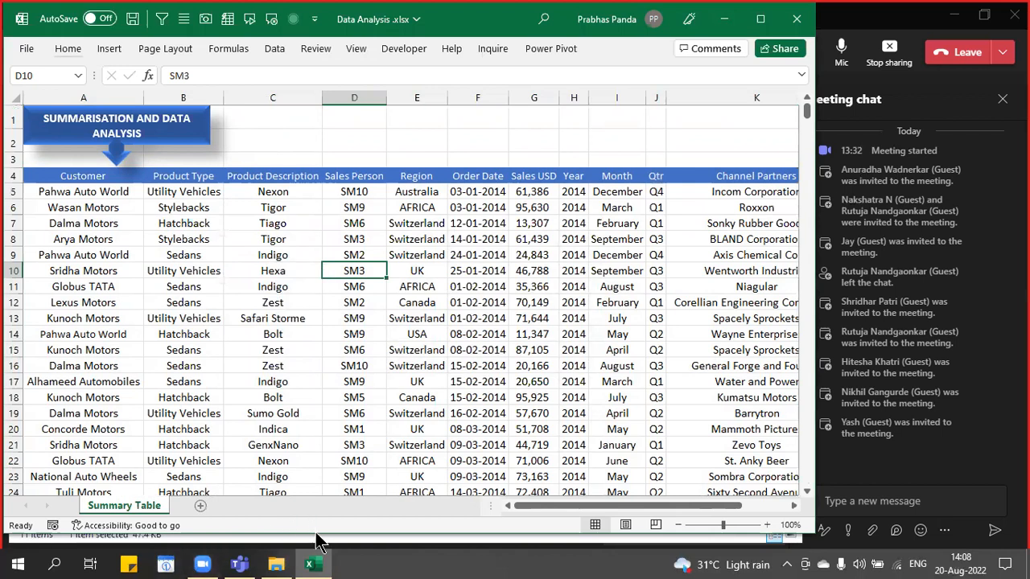
drag(316, 534, 316, 549)
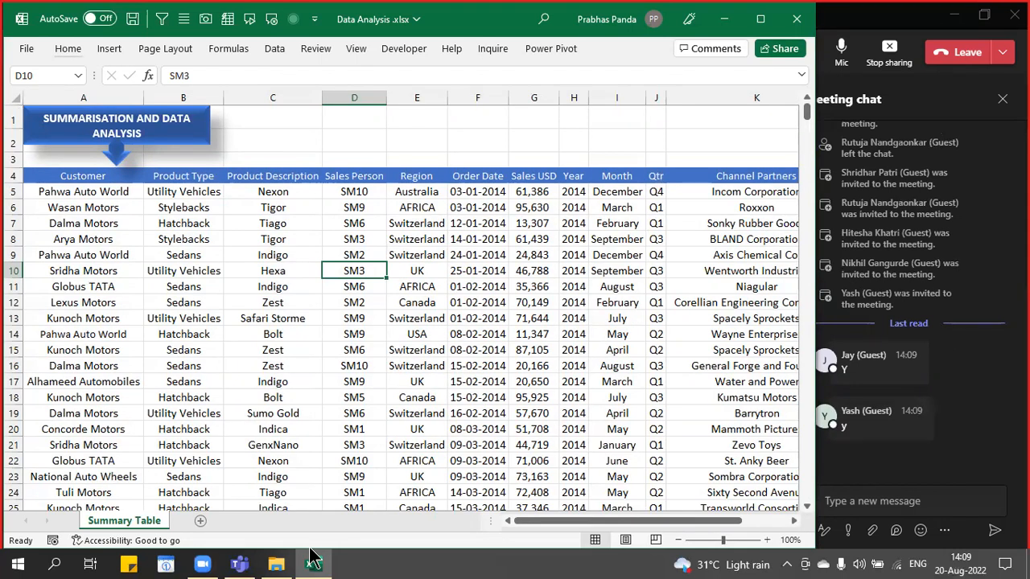
- Switch to Teams, admit the participants waiting in the meeting lobby, and return to the Data Analysis workbook
click(928, 31)
click(453, 346)
key(alt+Tab)
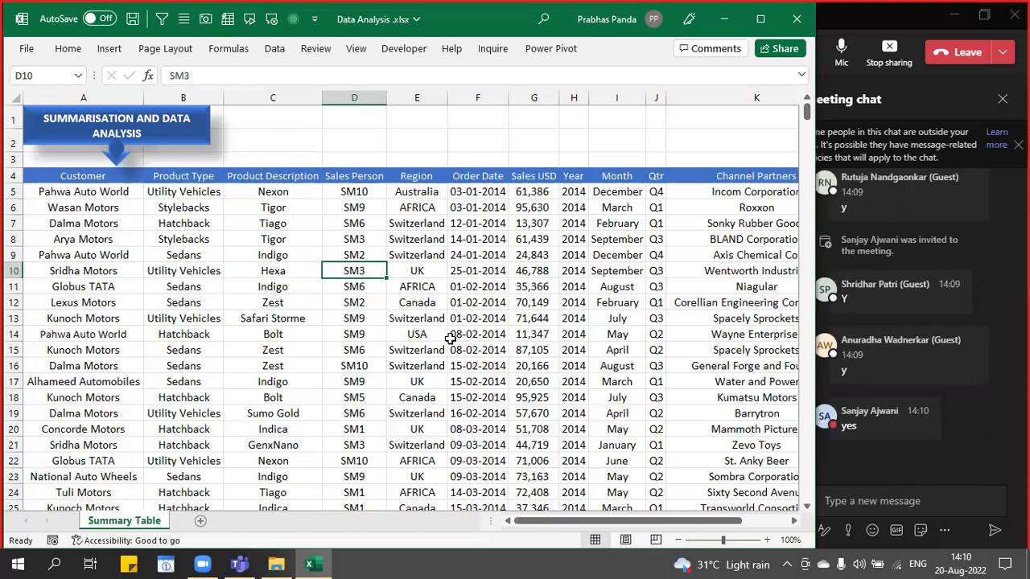
key(alt+Tab)
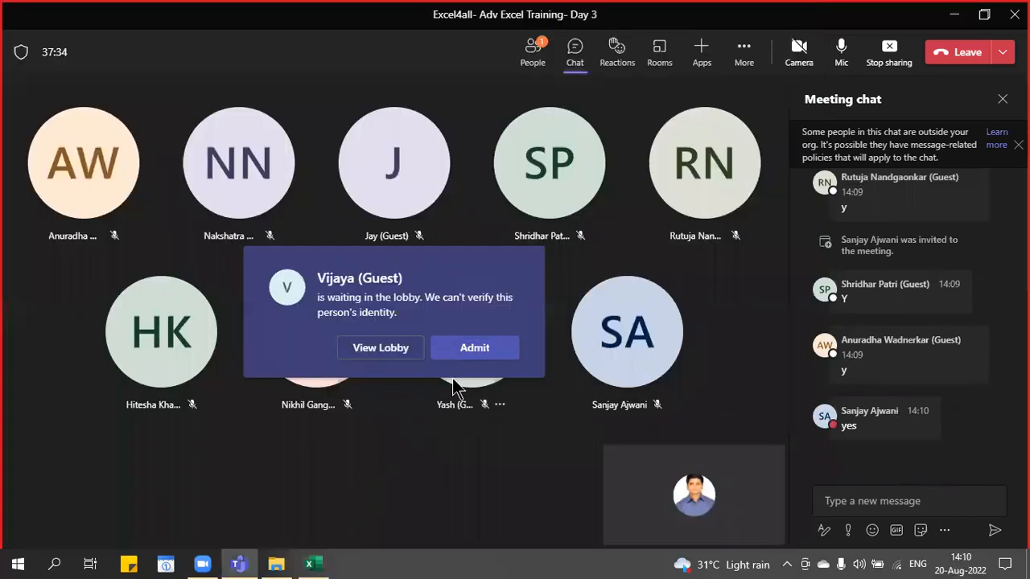
click(470, 348)
key(alt+Tab)
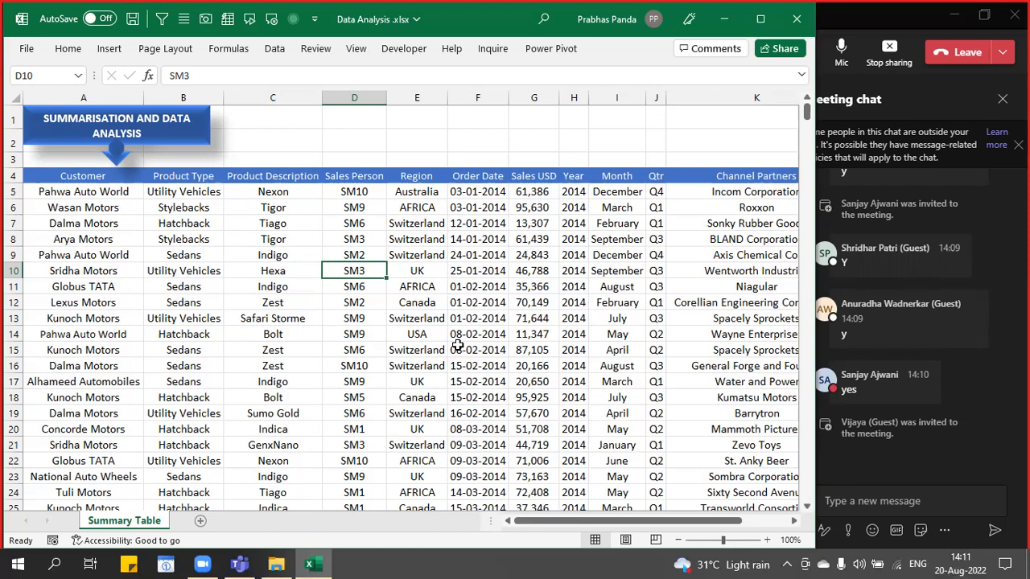
- Select the entire data table from cell A5 to examine its width through the Channel Partners column
click(89, 186)
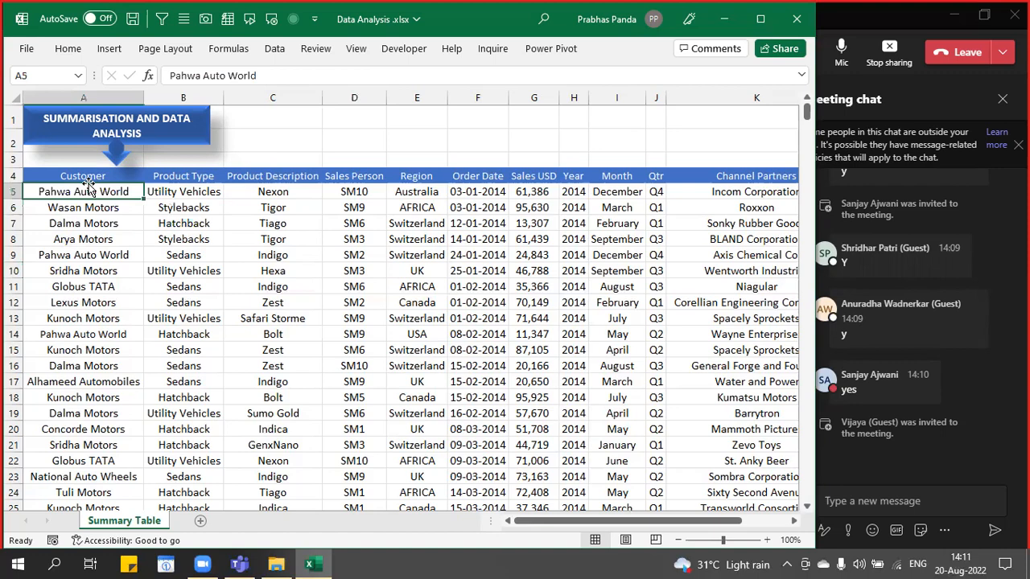
key(ctrl+a)
scroll(89, 183, right, 1)
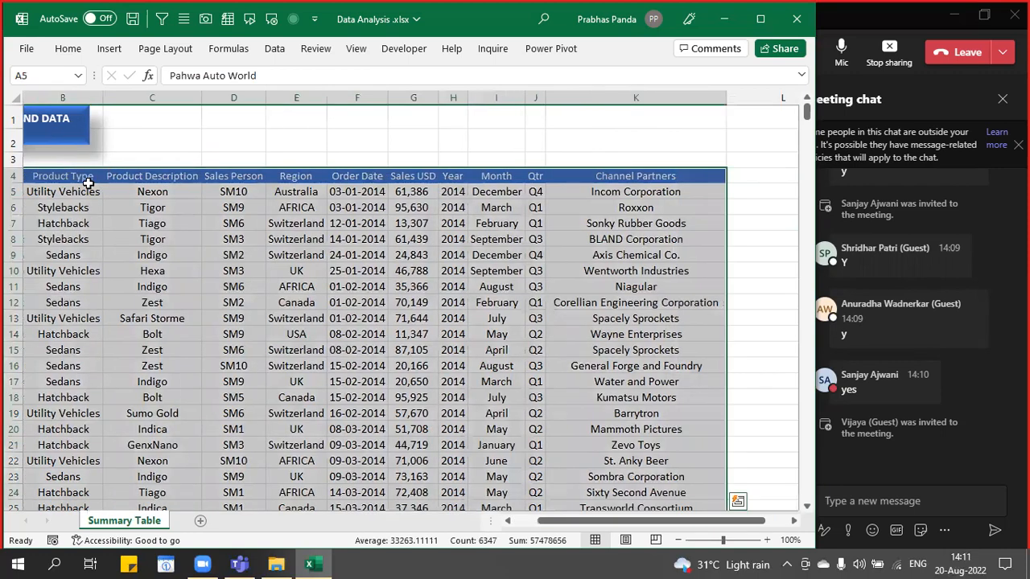
scroll(89, 183, left, 1)
click(89, 189)
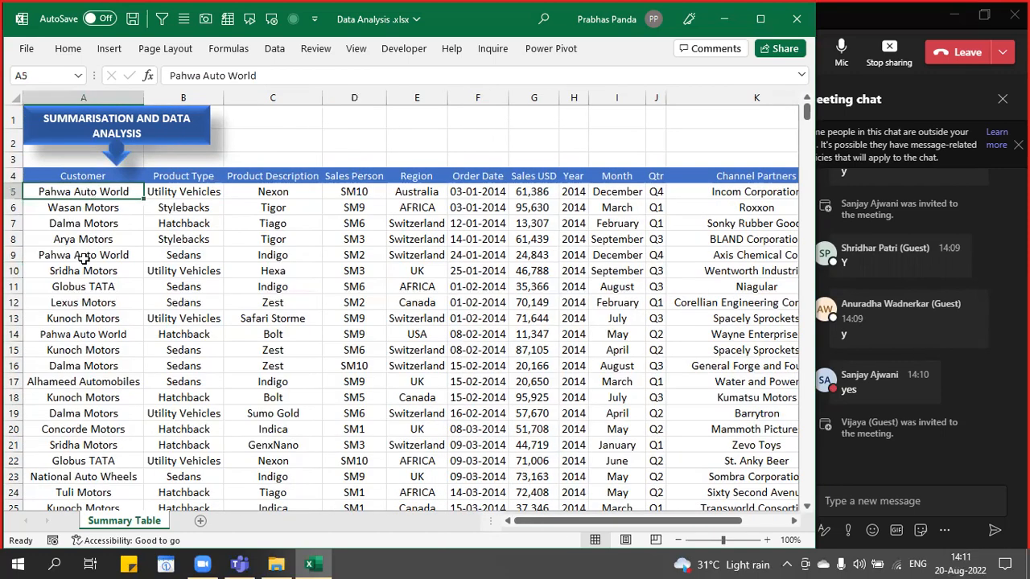
- Zoom the sheet to 115% and select columns A through K one at a time to review each field
scroll(186, 259, up, 1)
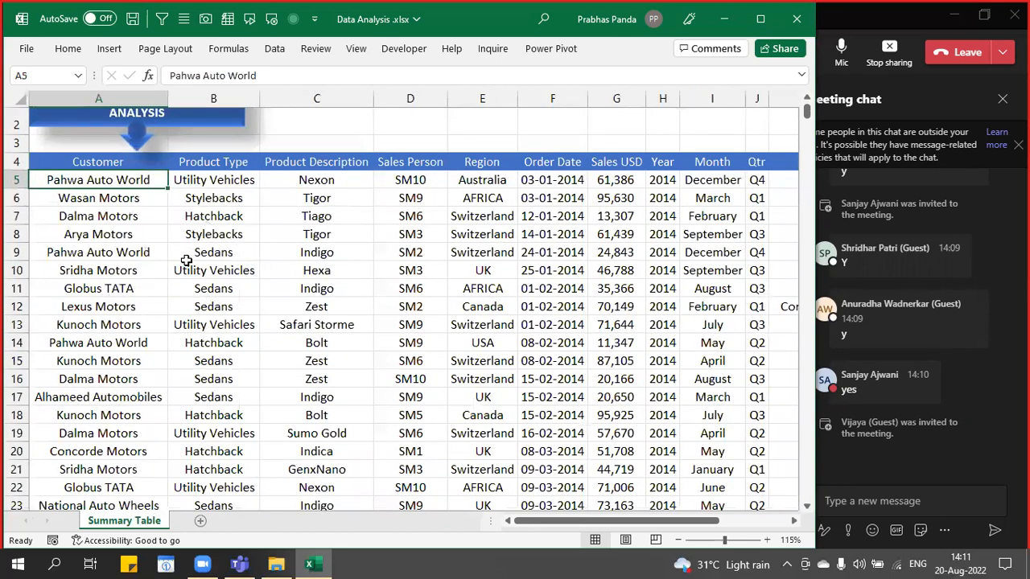
click(93, 97)
click(224, 99)
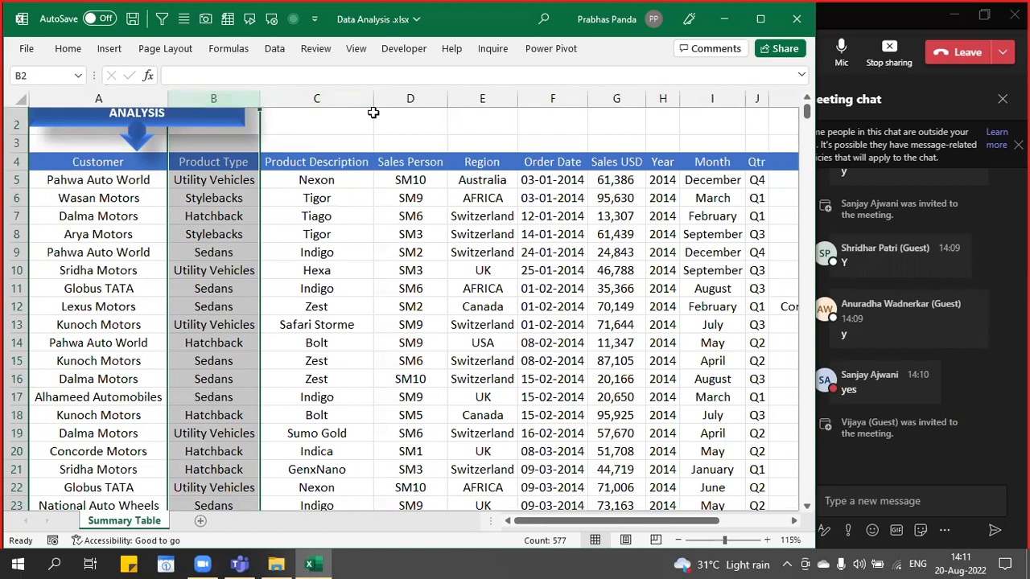
click(347, 95)
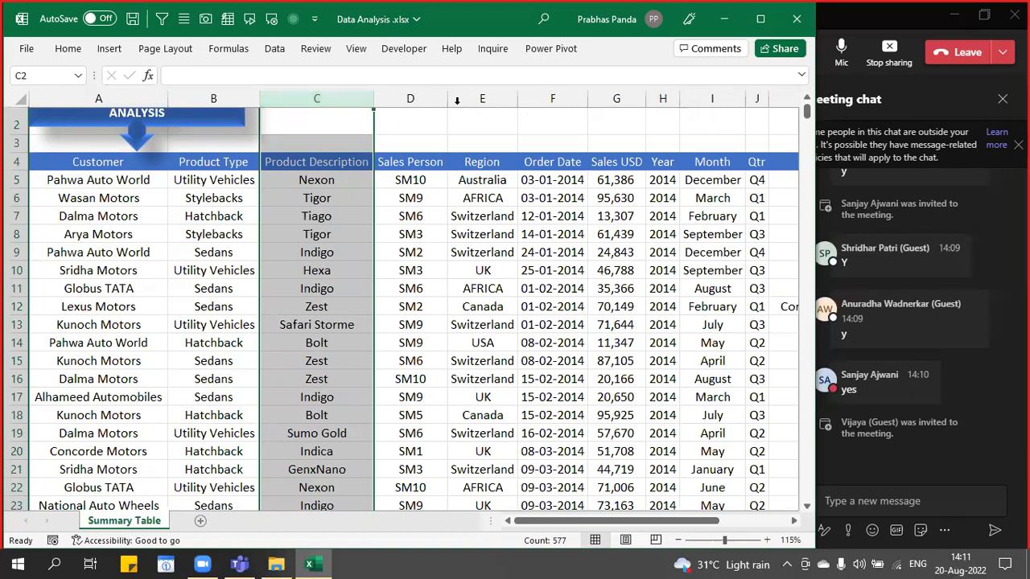
click(412, 96)
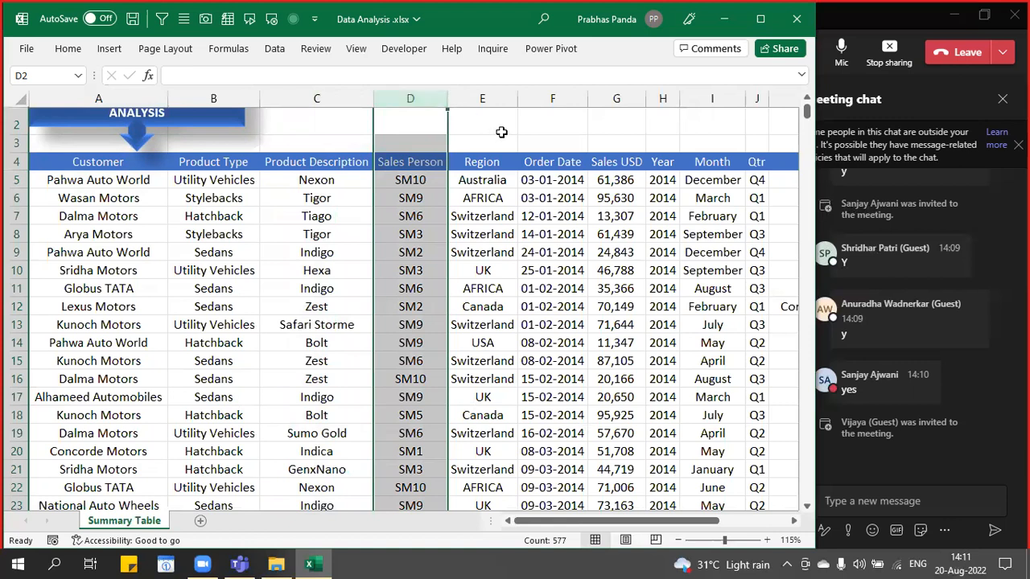
click(492, 95)
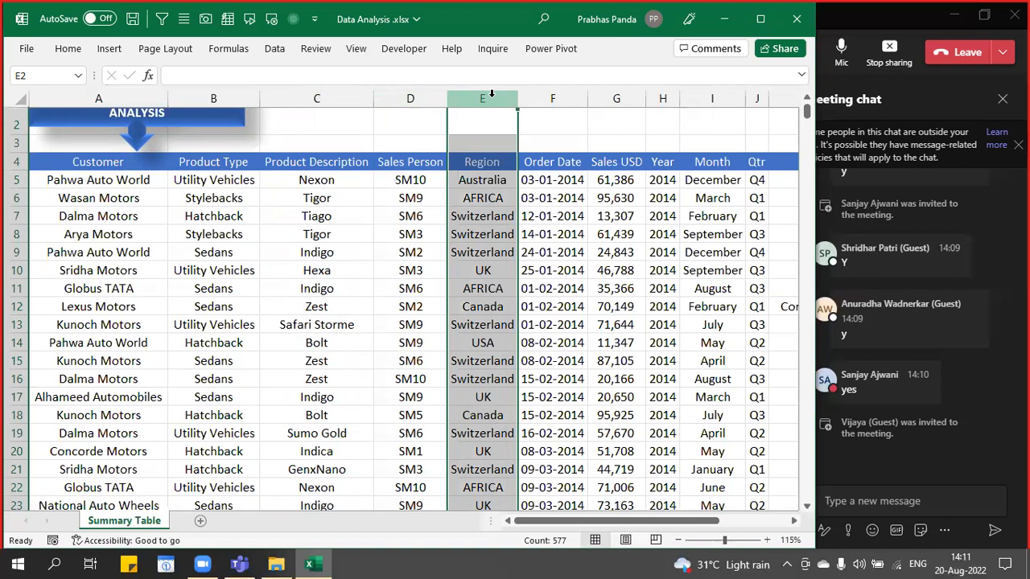
click(566, 97)
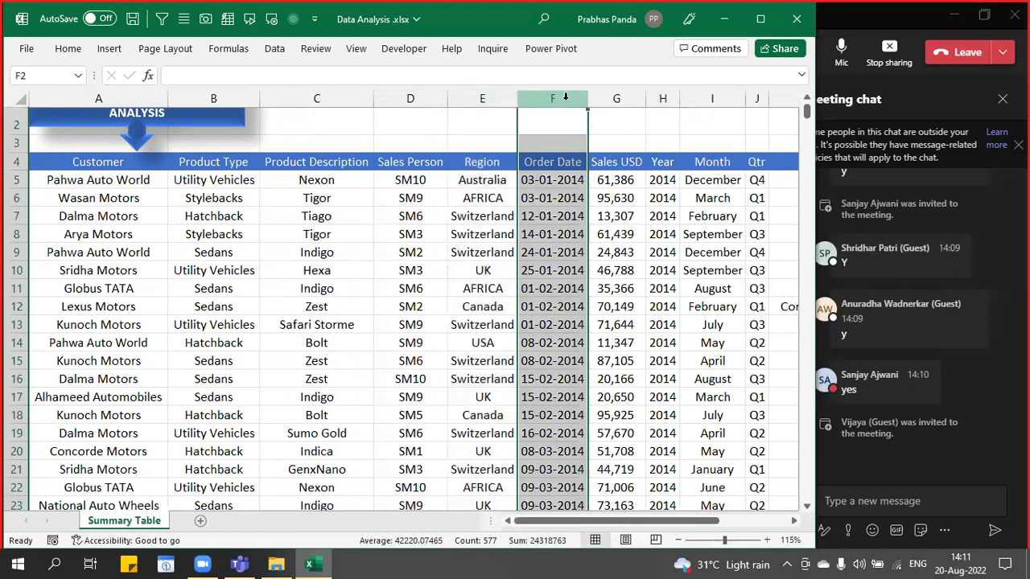
click(629, 97)
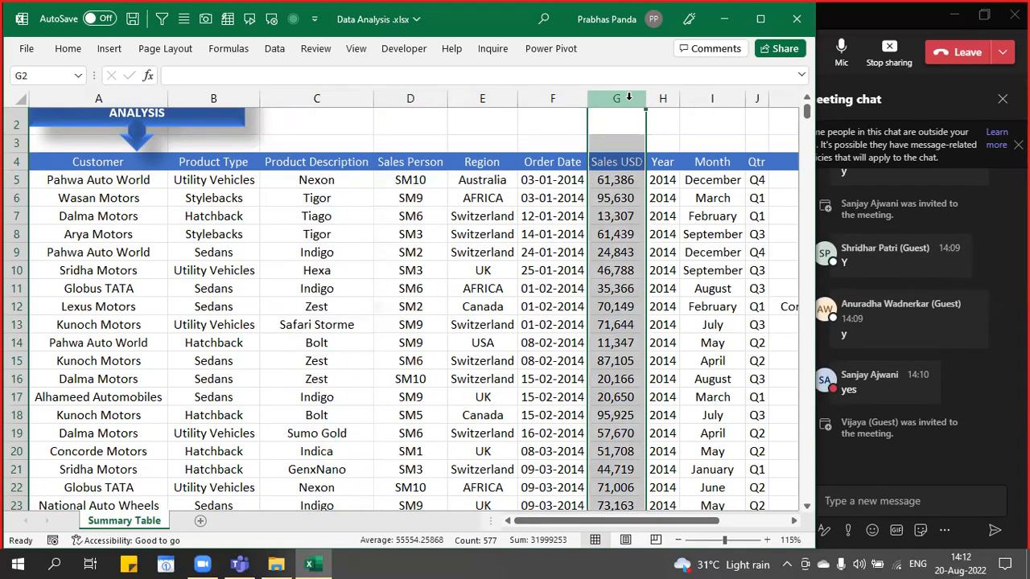
click(665, 98)
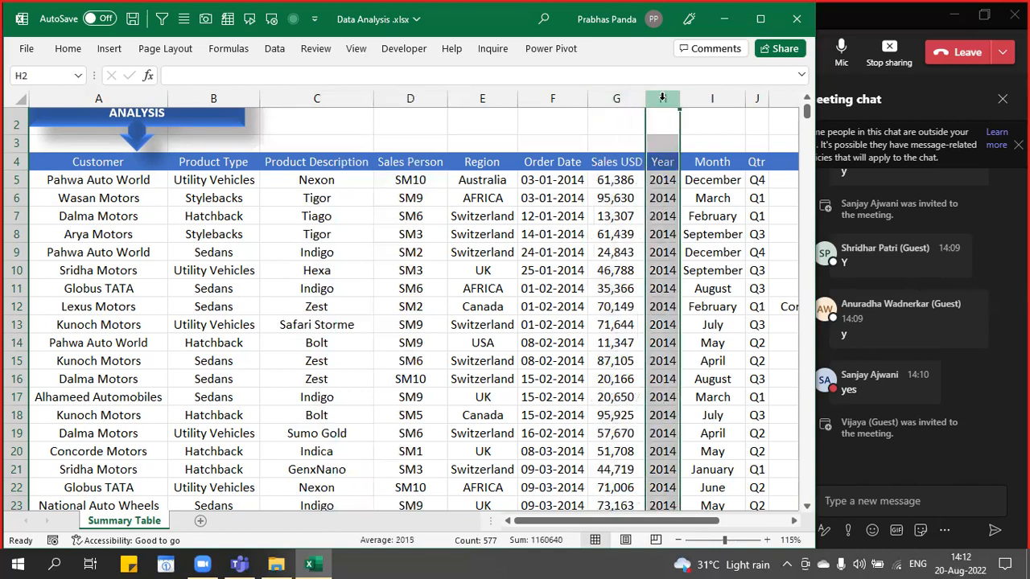
click(708, 98)
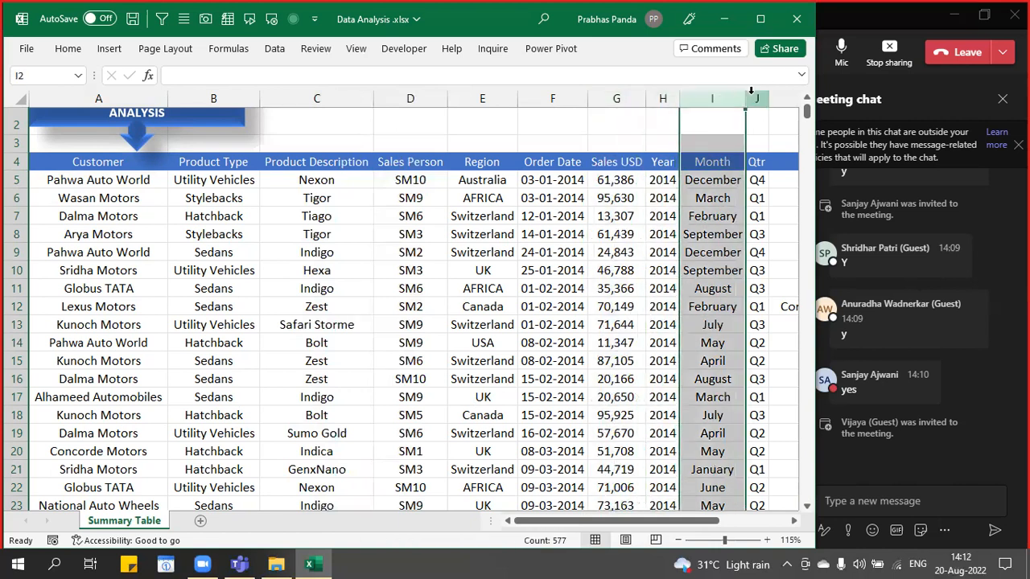
click(756, 98)
click(782, 98)
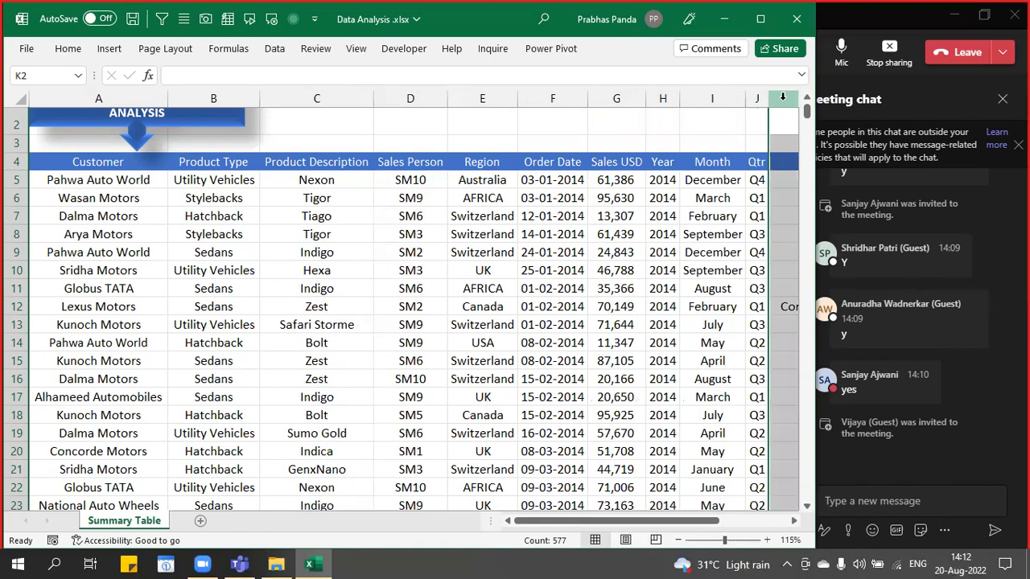
- Walk back along the header row from column K to the Customer header in cell A4
key(Down)
key(Down)
key(Left)
key(Left)
key(Left)
key(Left)
key(Left)
key(Left)
key(Left)
key(Left)
key(Left)
key(Left)
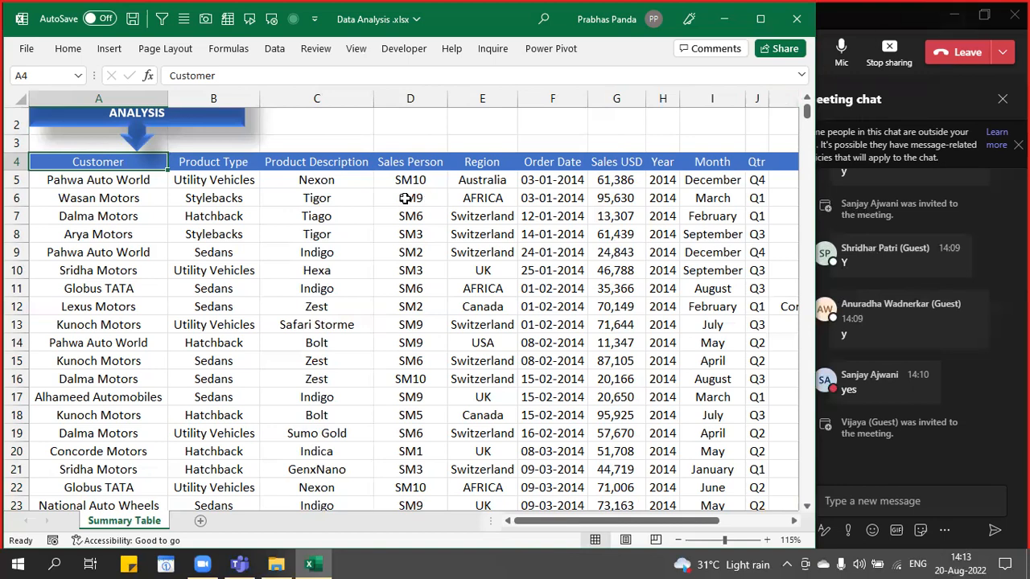
- Select the whole table from the Sales Person header, check how far its rows extend, and return to cell D4
click(405, 158)
key(ctrl+a)
scroll(405, 158, down, 5)
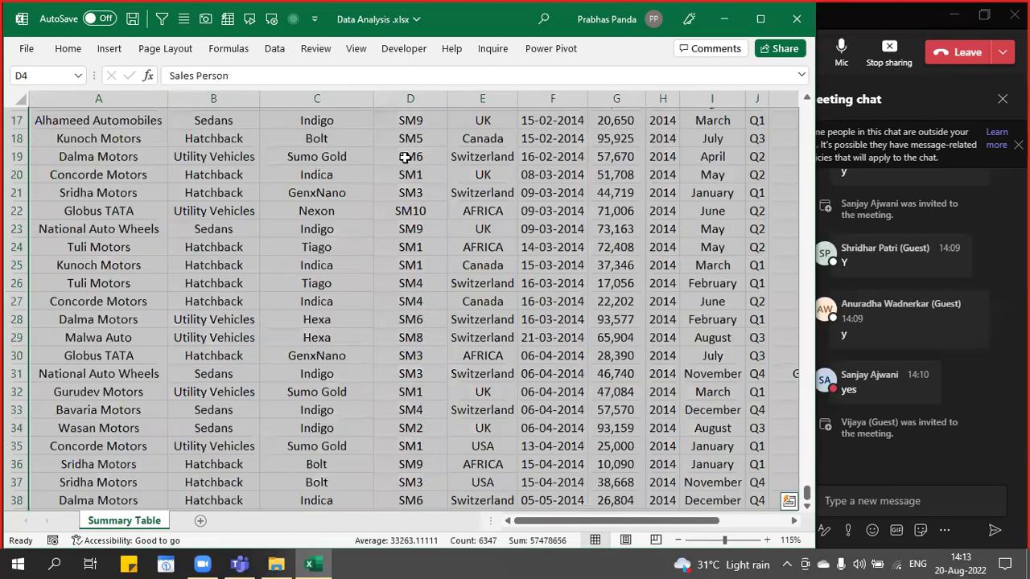
key(ctrl+Down)
key(ctrl+Up)
key(ctrl+Up)
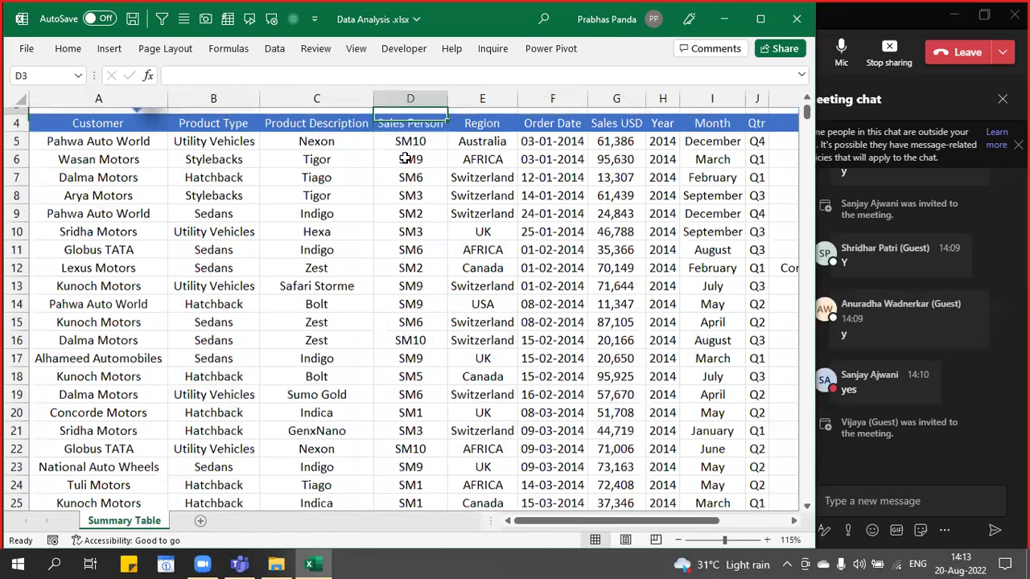
key(ctrl+Down)
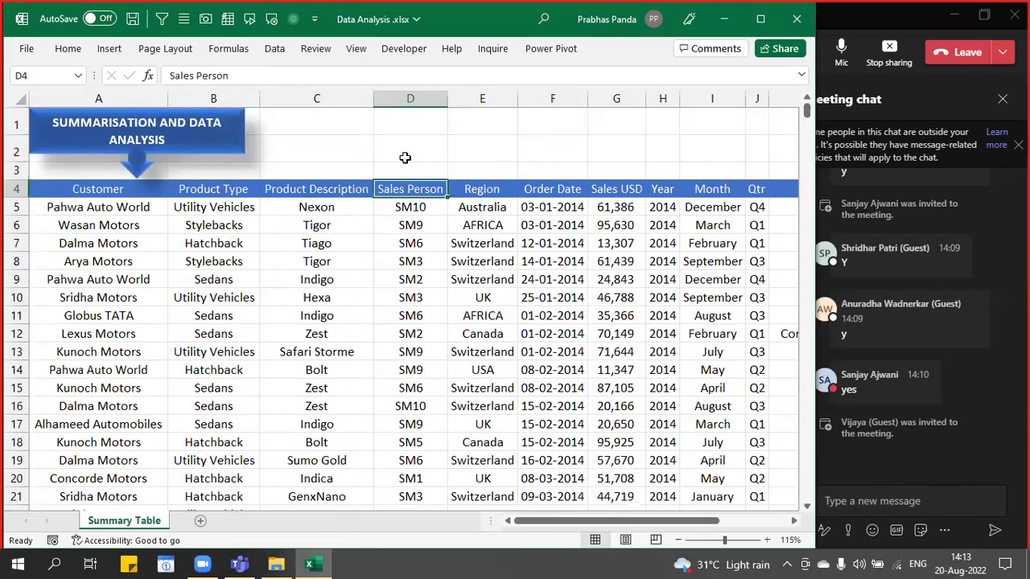
- Select the header row from Customer through Channel Partners and view its Quick Analysis options
key(ctrl+Left)
key(shift+Right)
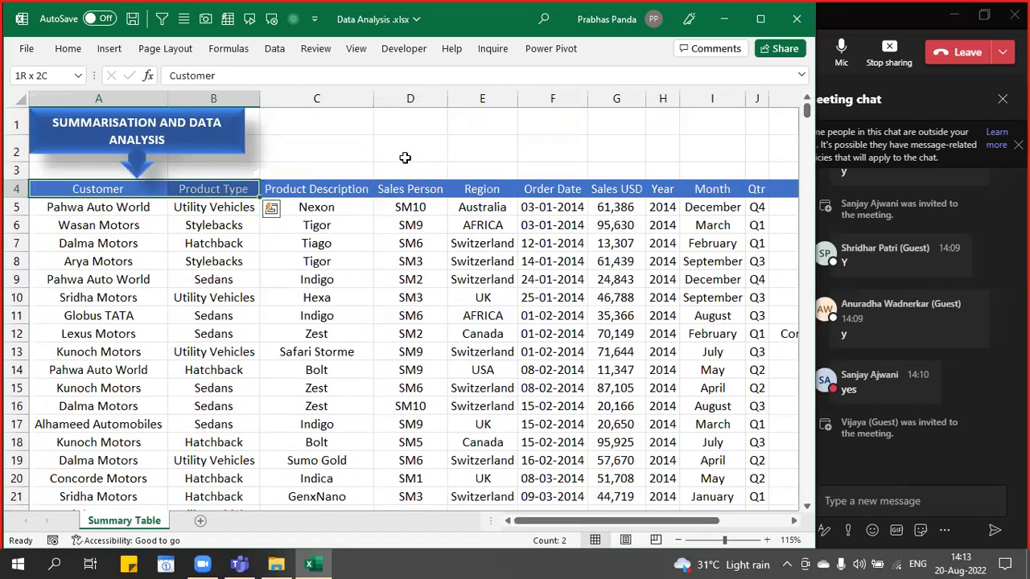
key(ctrl+shift+Right)
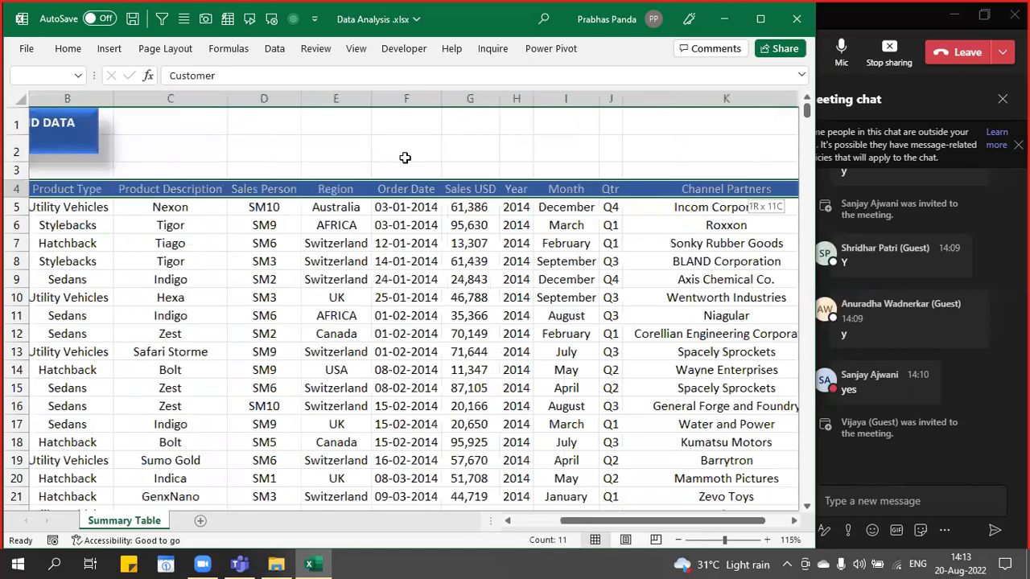
key(ctrl+q)
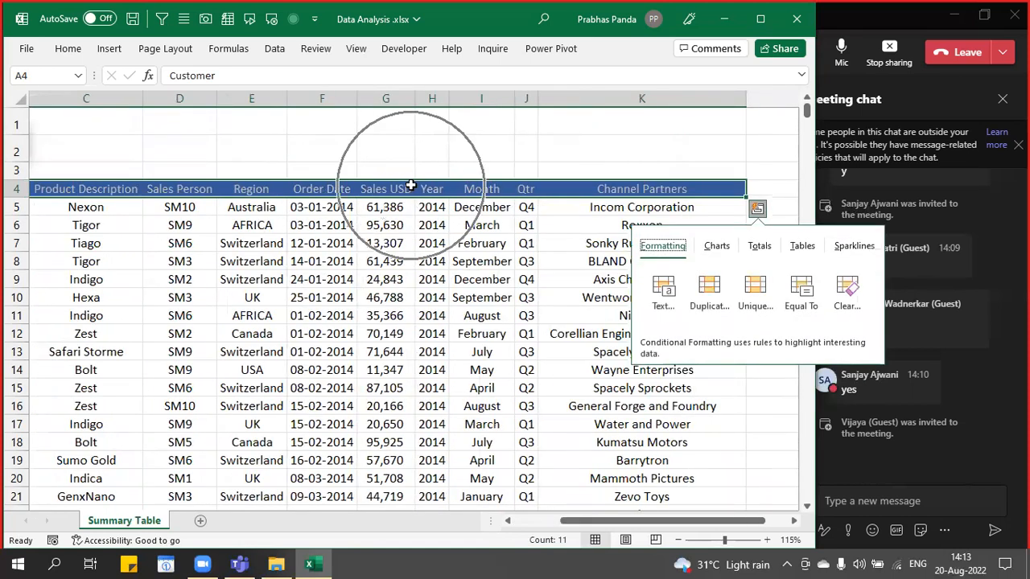
key(Escape)
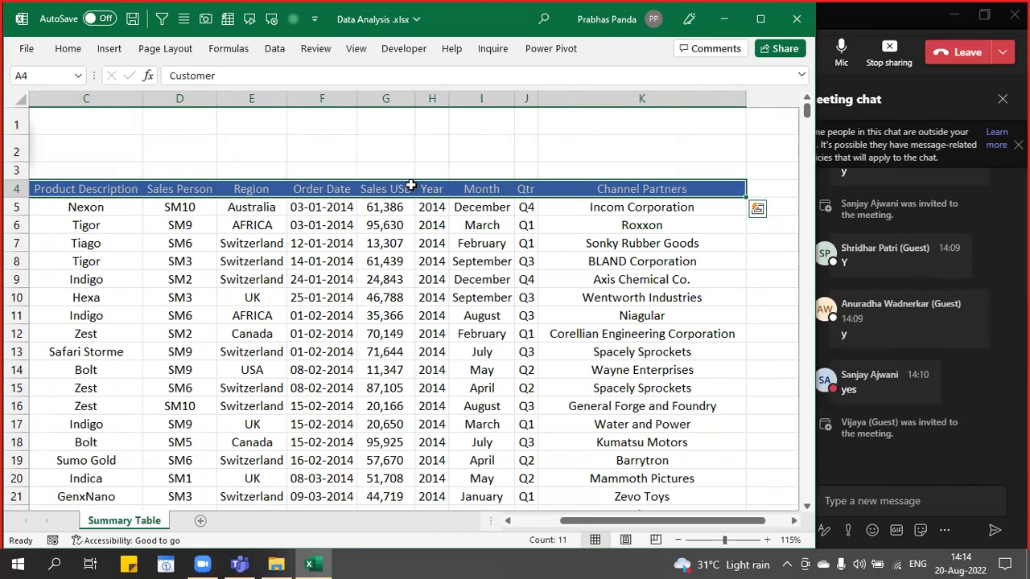
- Select the whole data table and check it for blank cells with Go To Special
click(431, 275)
key(ctrl+a)
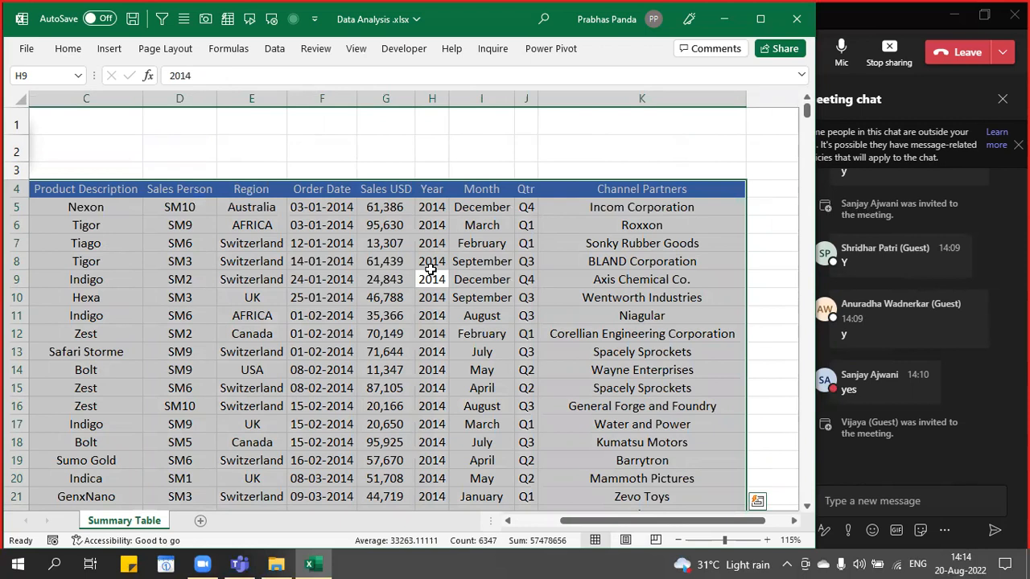
key(ctrl+g)
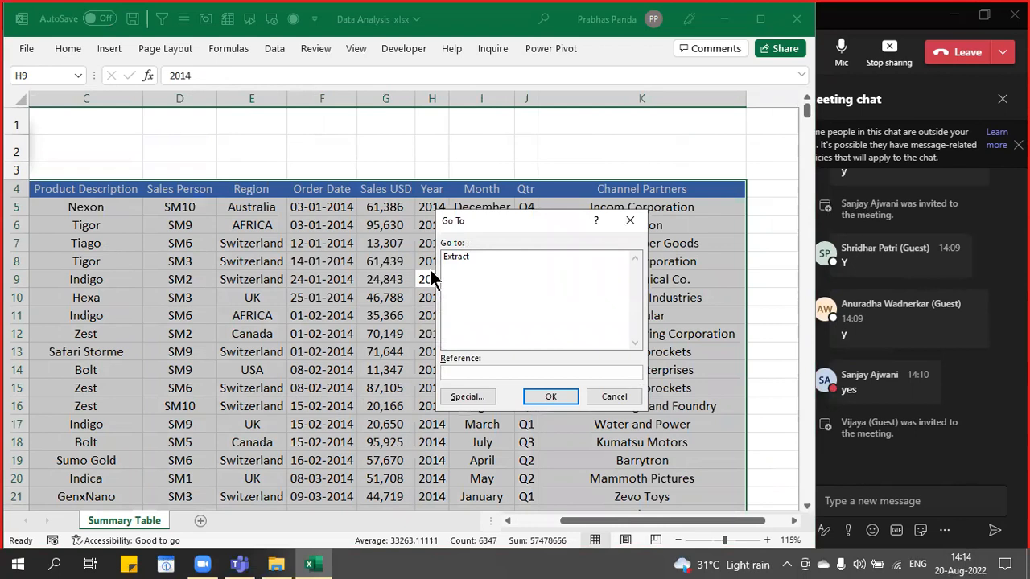
click(468, 404)
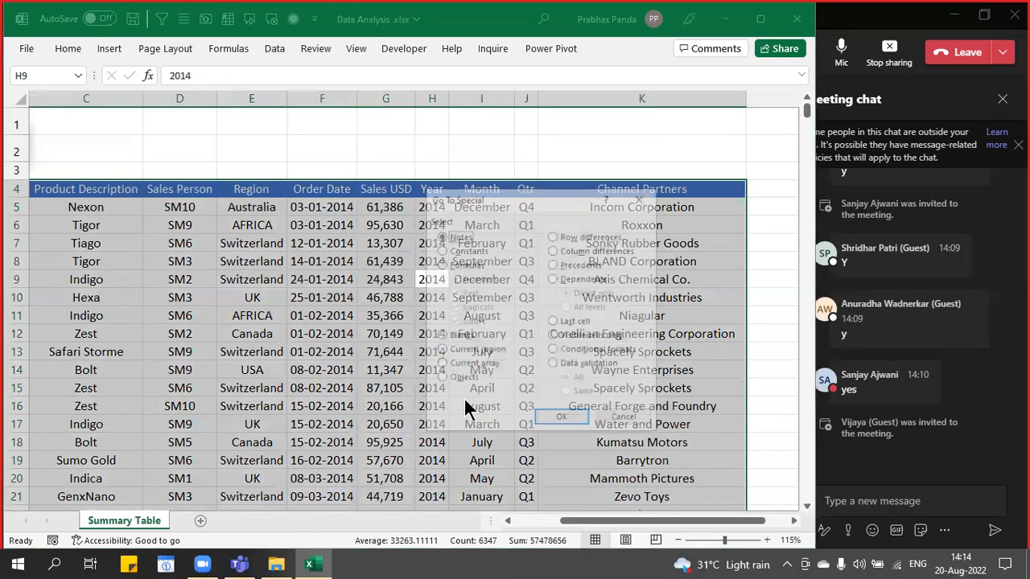
click(441, 336)
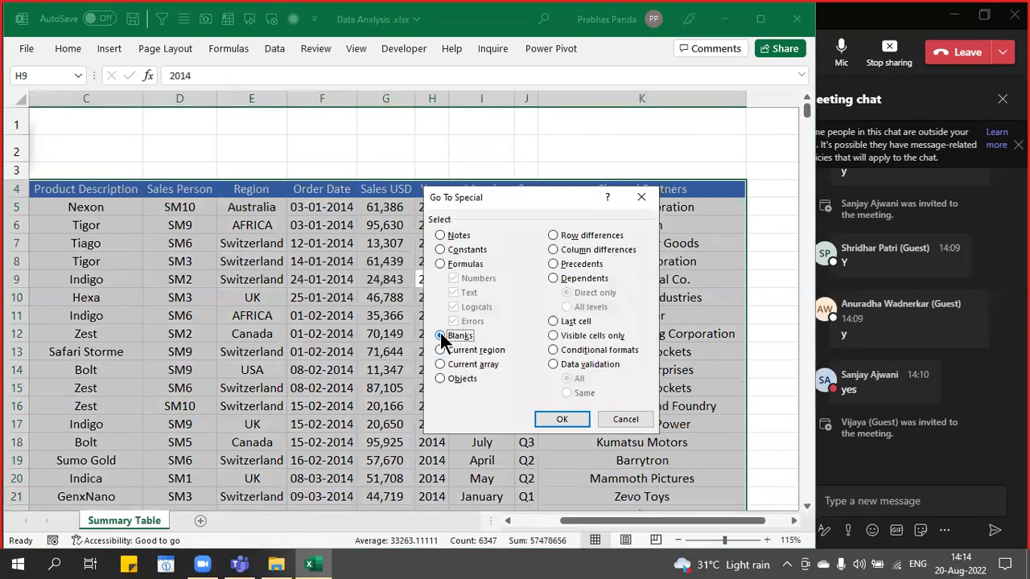
click(563, 421)
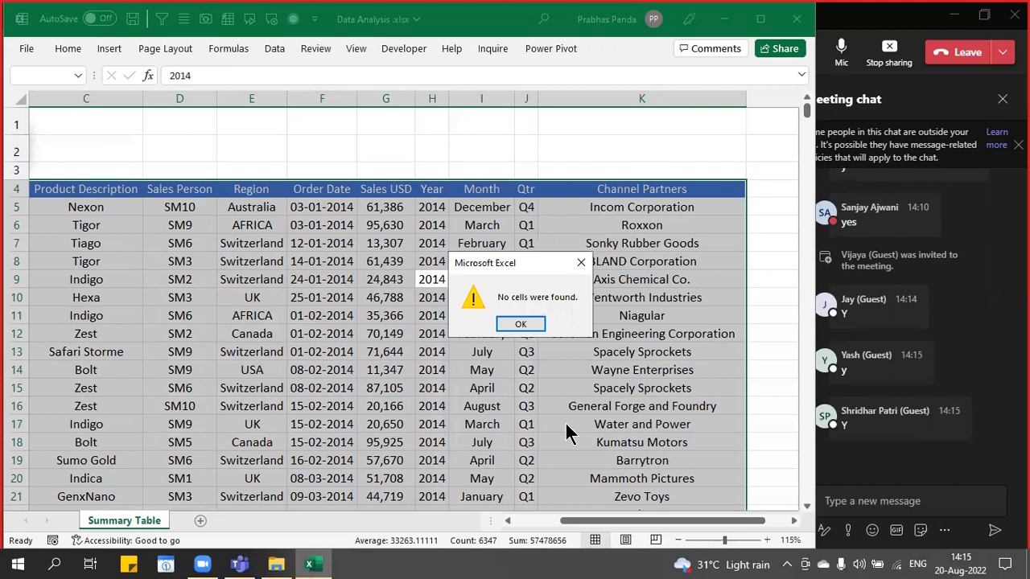
key(Return)
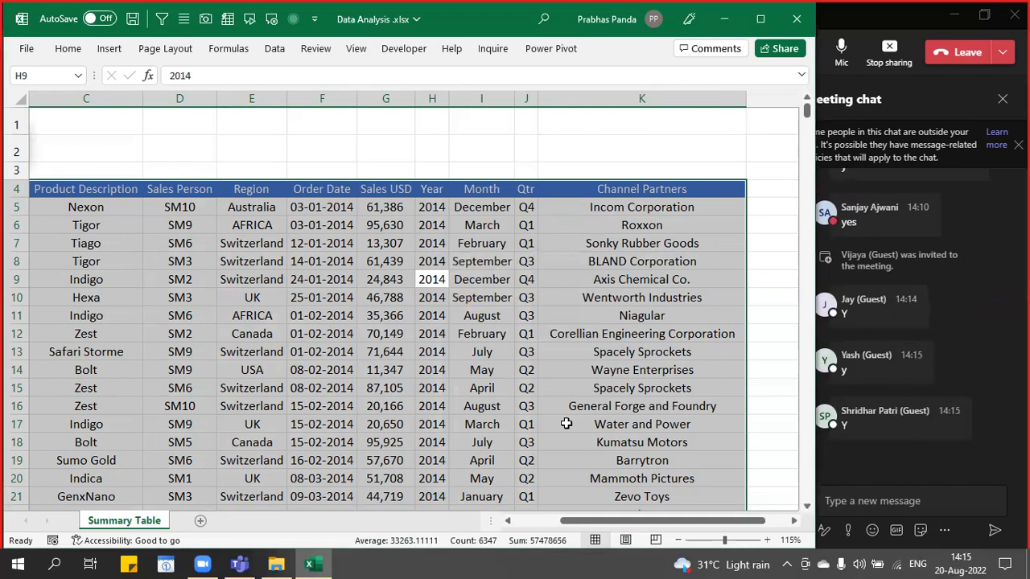
- Highlight the upper entries of the Customer, Product Type and Product Description columns in turn to review their text data
key(Left)
key(Left)
key(Left)
key(Left)
key(Left)
key(Left)
key(Left)
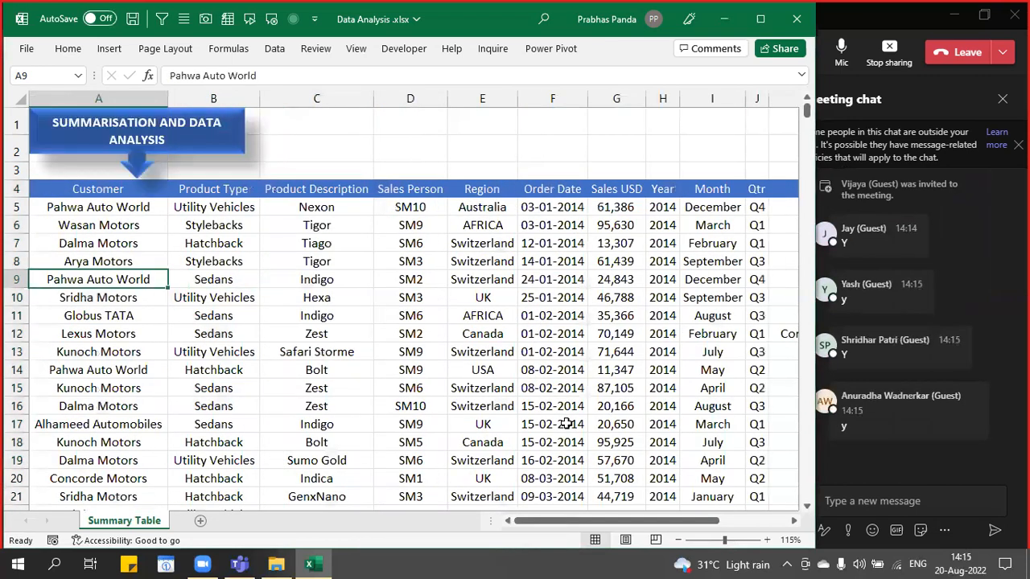
drag(93, 188, 78, 437)
drag(184, 195, 195, 461)
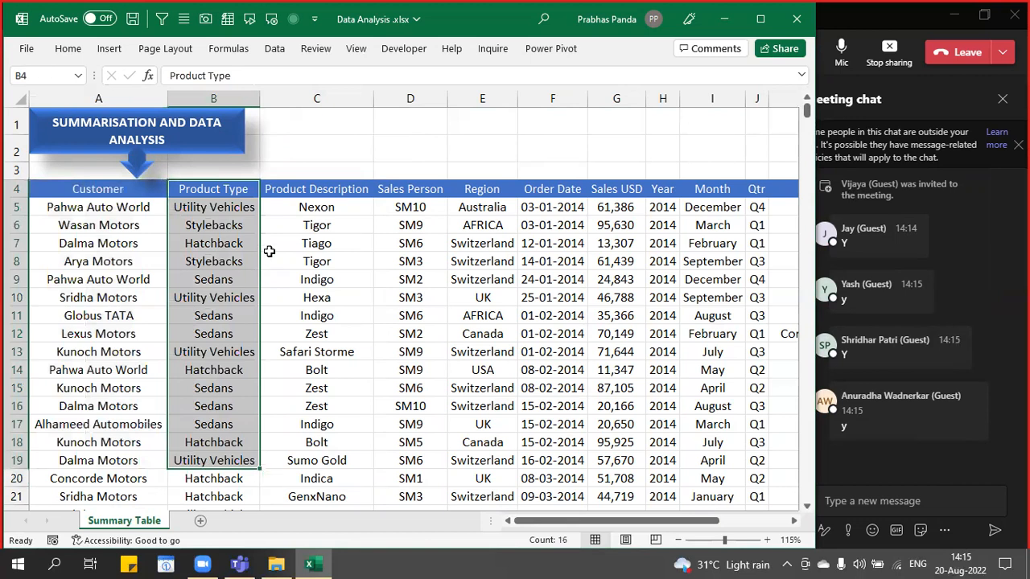
drag(322, 195, 326, 479)
- Select the customer entries in A6:A13 to review them, and return to the Customer header in A4
key(Left)
key(Left)
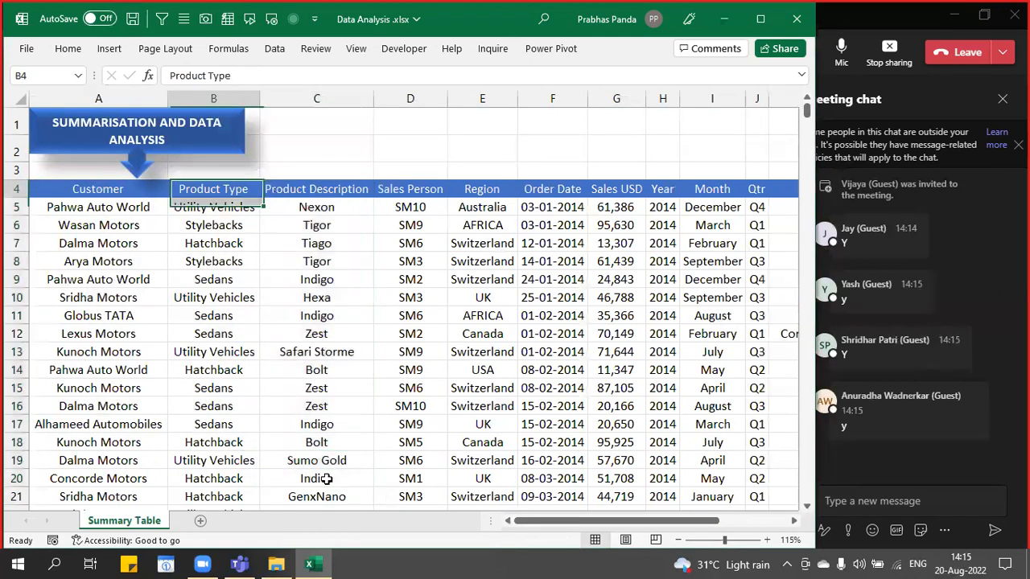
key(Down)
key(Down)
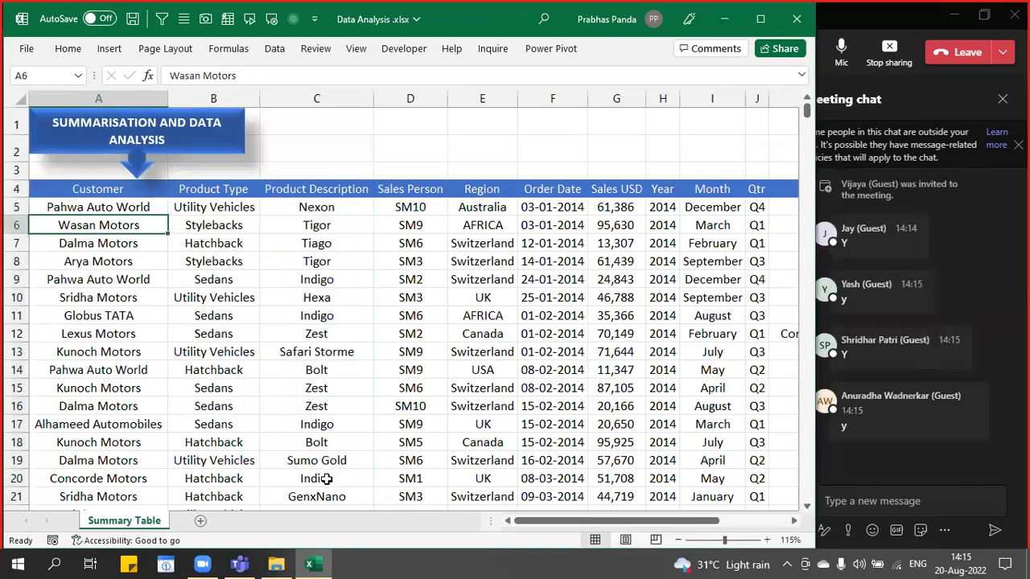
key(shift+Down)
key(shift+Down)
key(shift+Down)
key(shift+Down)
key(shift+Down)
key(shift+Down)
key(shift+Down)
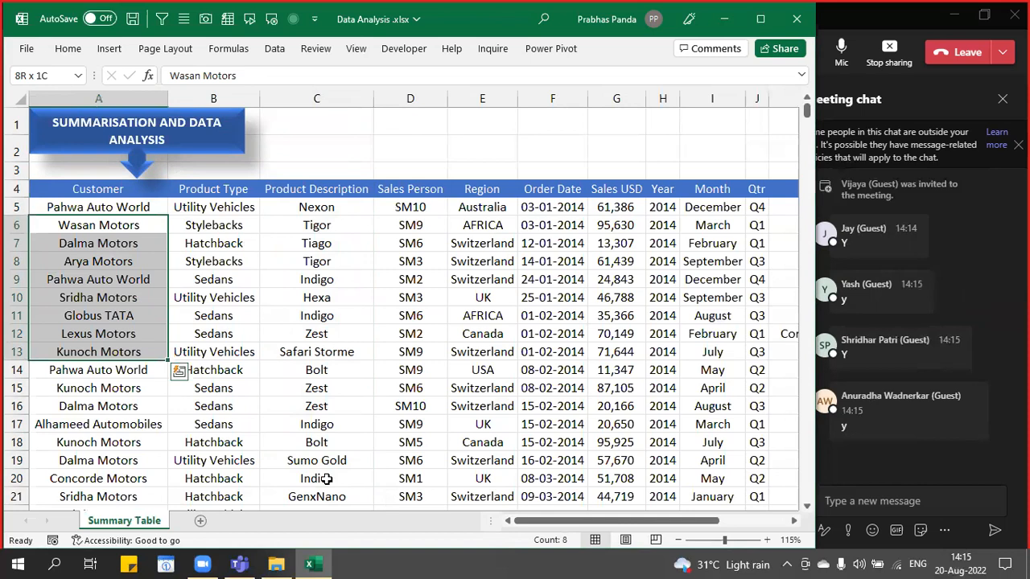
key(Up)
key(Up)
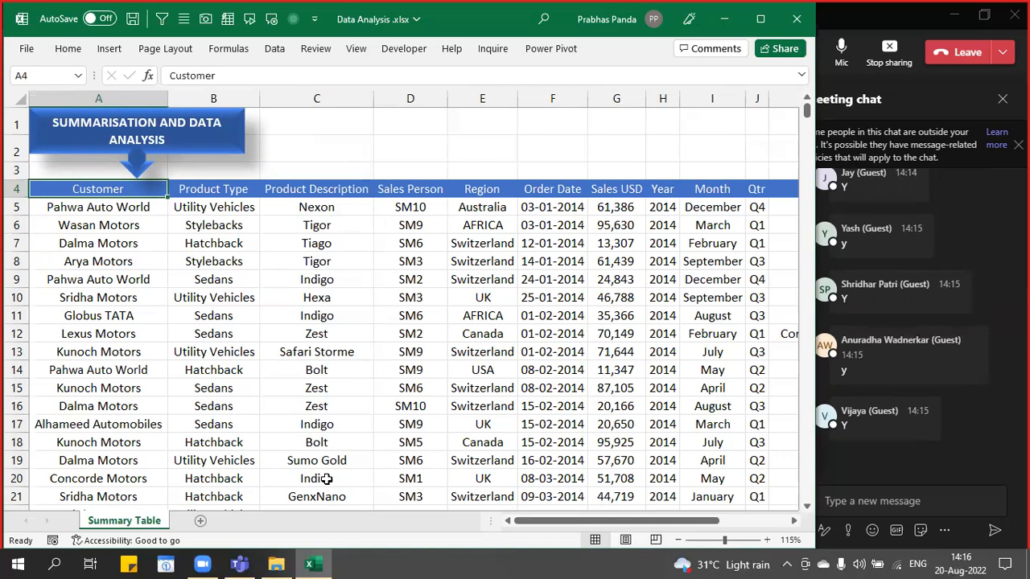
- Format all Order Date values from F5 down to the last row in the day, abbreviated month and two-digit year date format
click(549, 94)
key(Down)
key(Down)
key(Down)
key(Down)
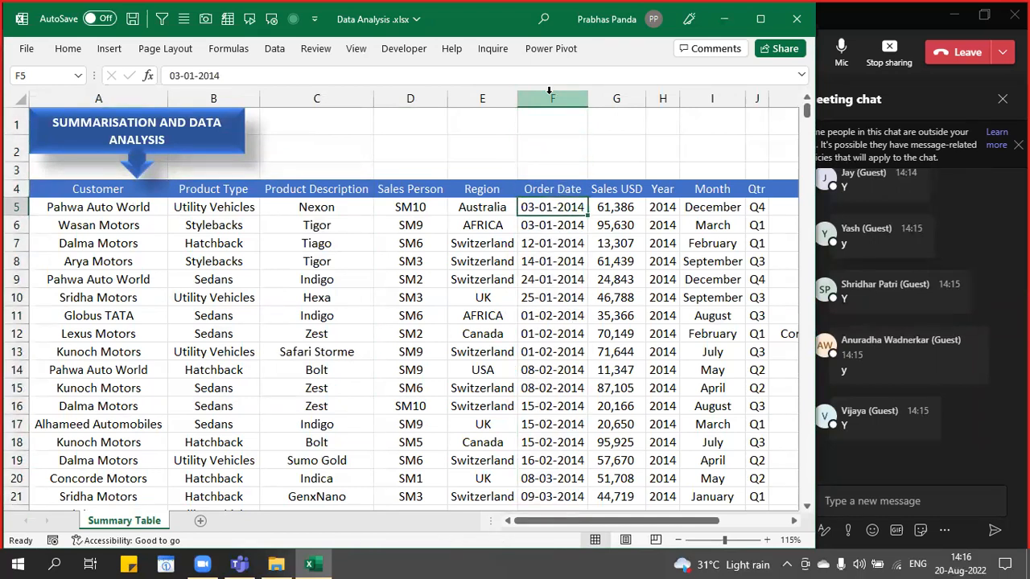
key(ctrl+shift+Down)
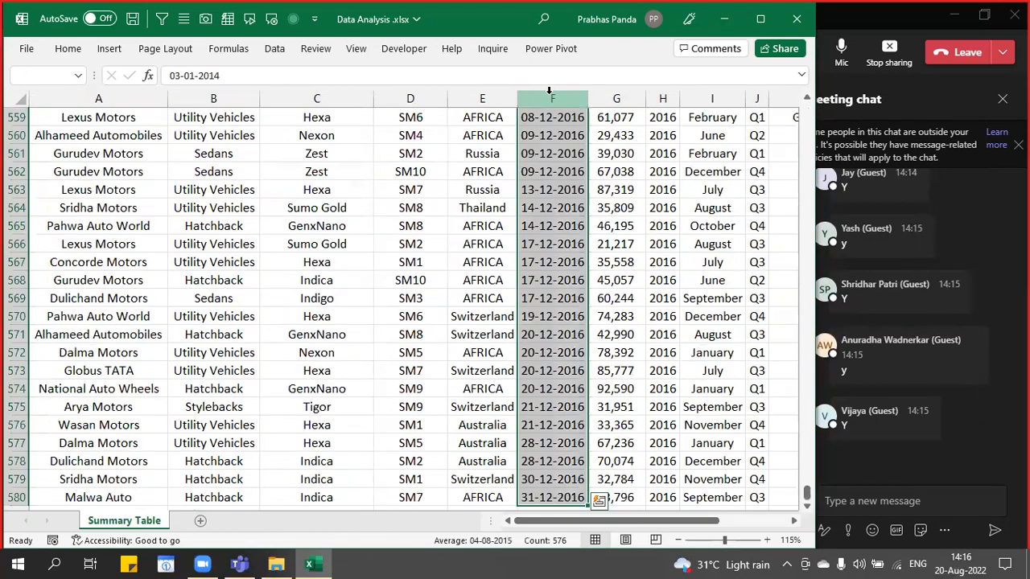
key(ctrl+BackSpace)
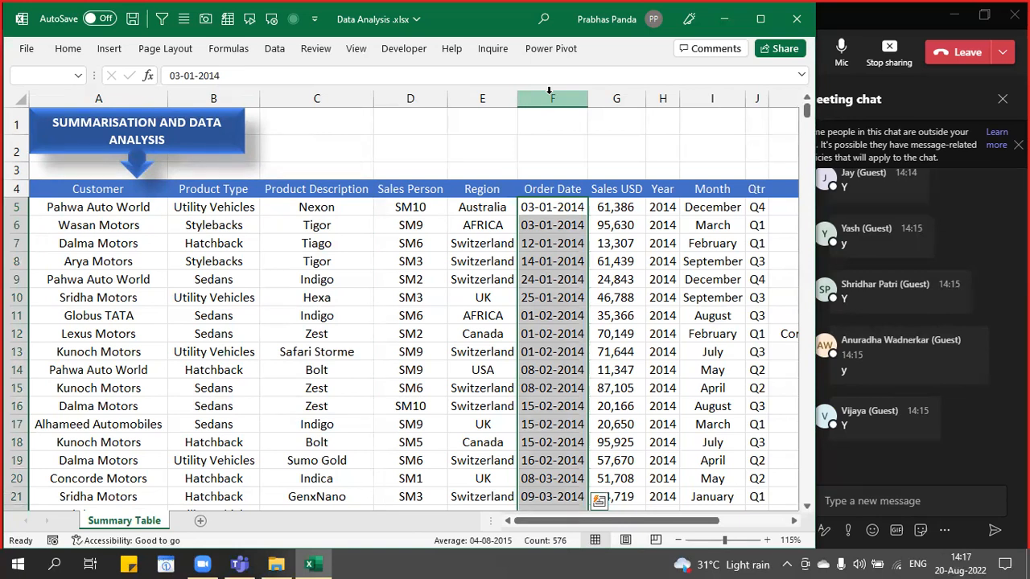
key(ctrl+shift+3)
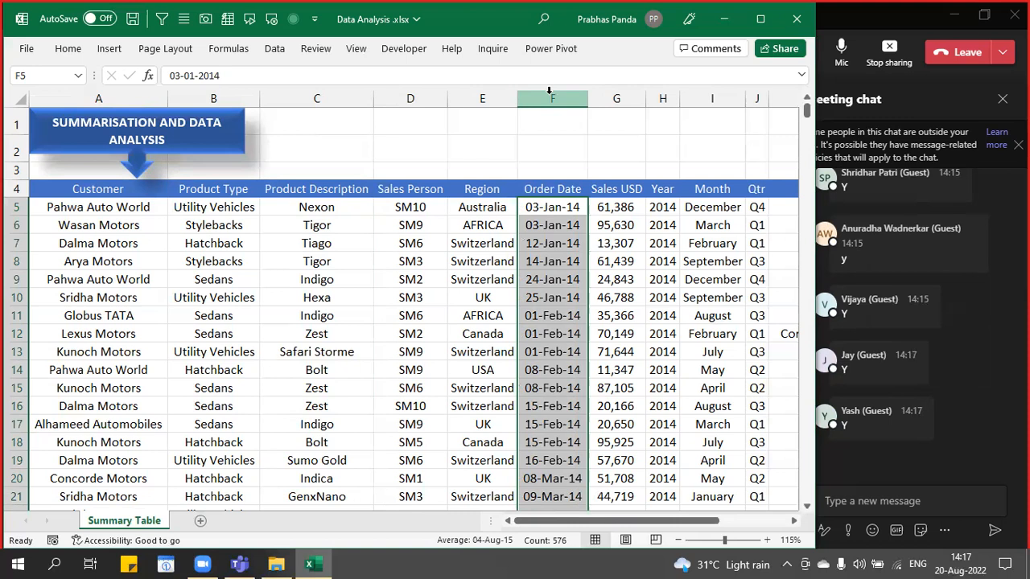
- Format all Sales USD values from G5 down as numbers with a thousands separator and two decimal places
key(Right)
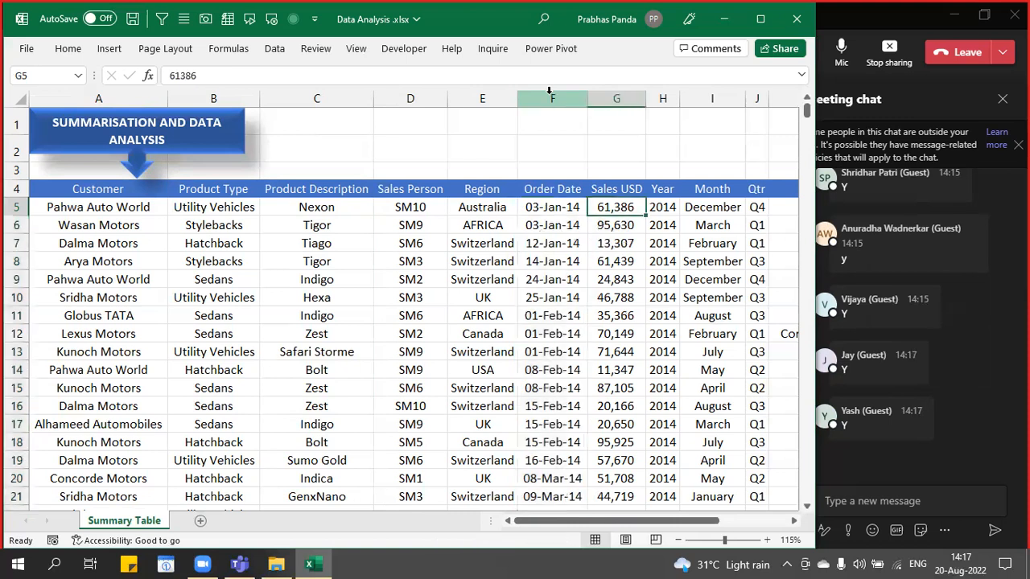
key(Up)
key(Down)
key(ctrl+shift+Down)
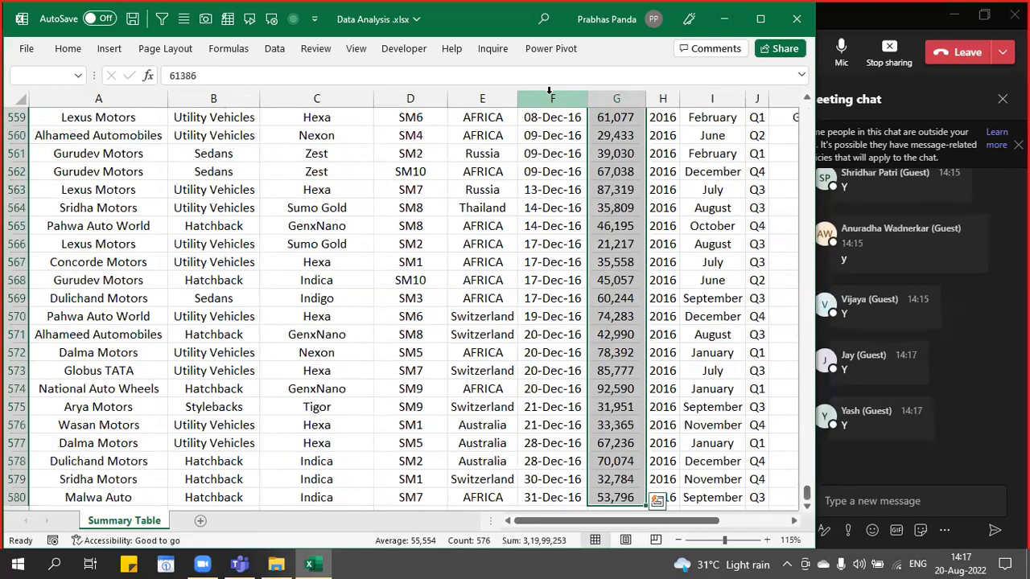
key(ctrl+BackSpace)
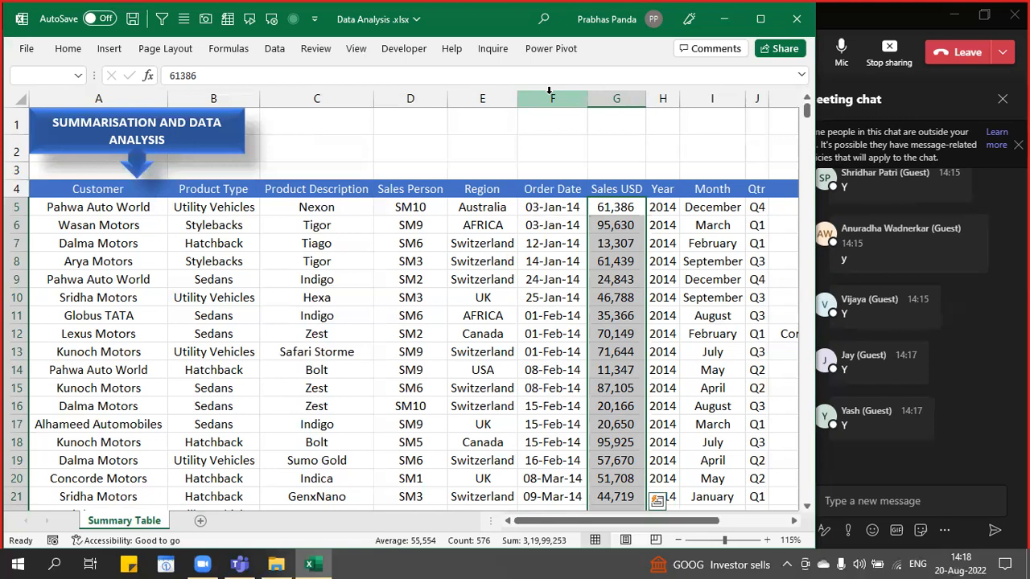
key(ctrl+shift+1)
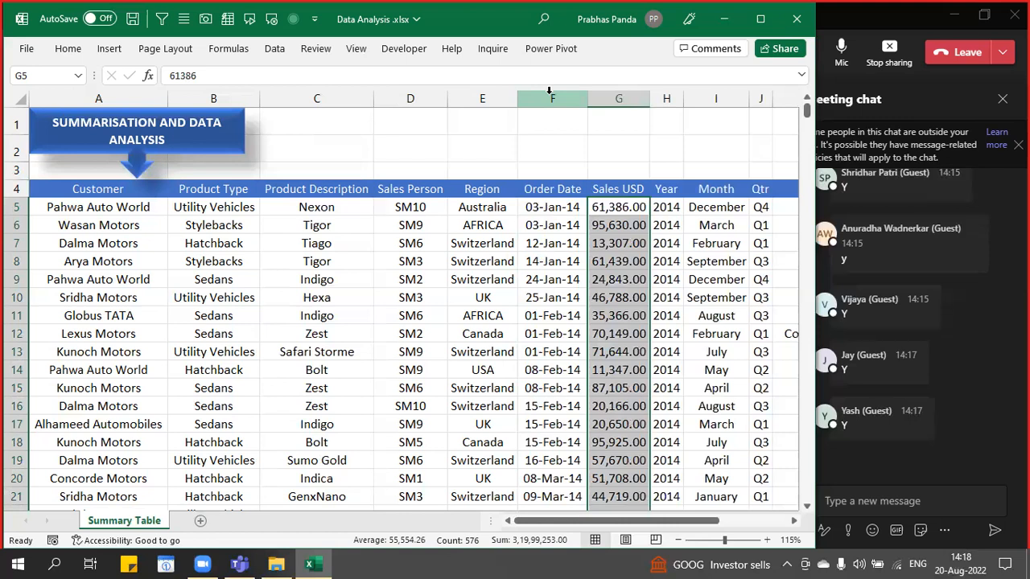
- Reselect all Sales USD values from G5 down and remove both of their decimal places
key(Up)
key(Down)
key(Down)
key(Down)
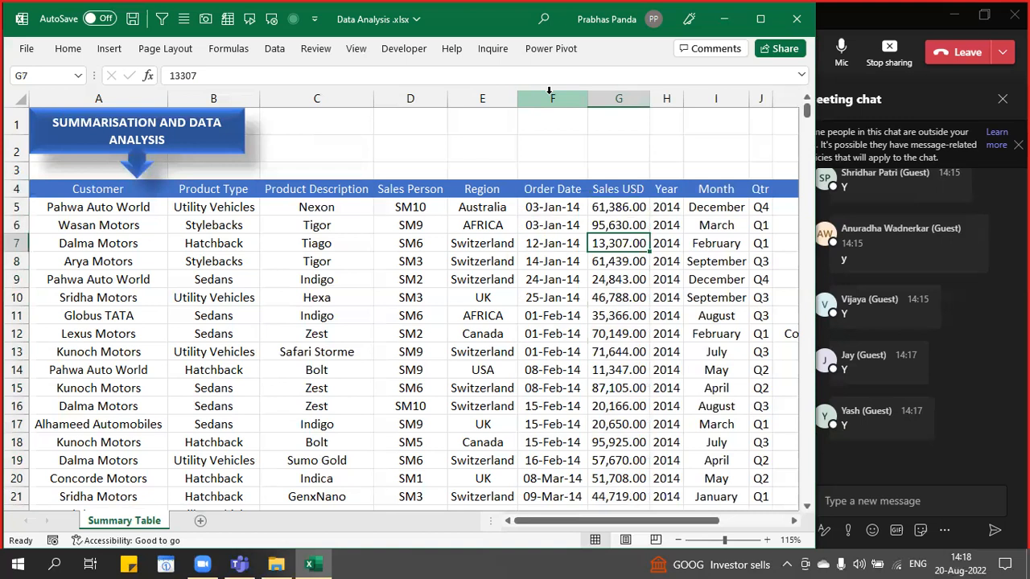
key(Up)
key(Up)
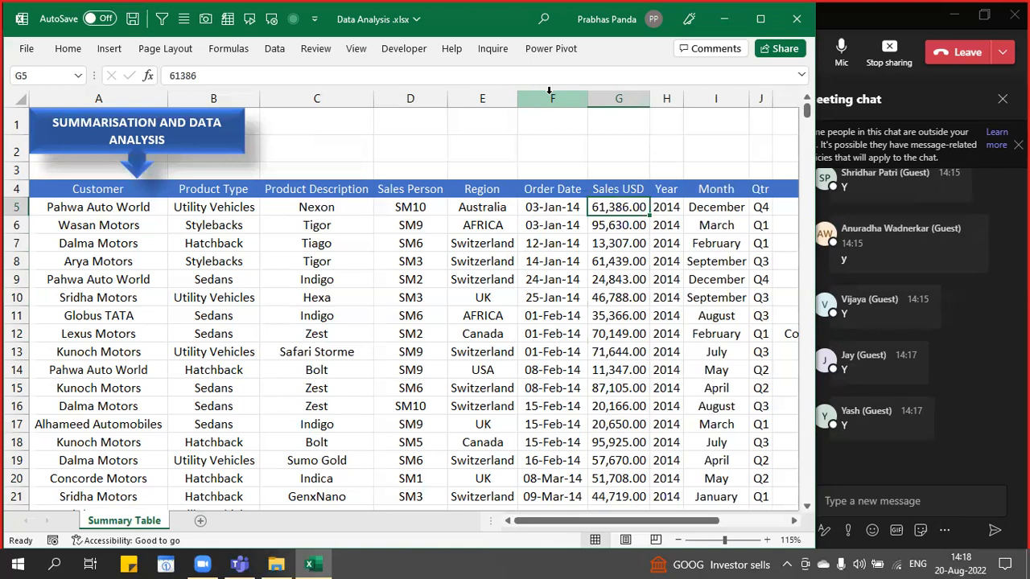
key(ctrl+shift+Down)
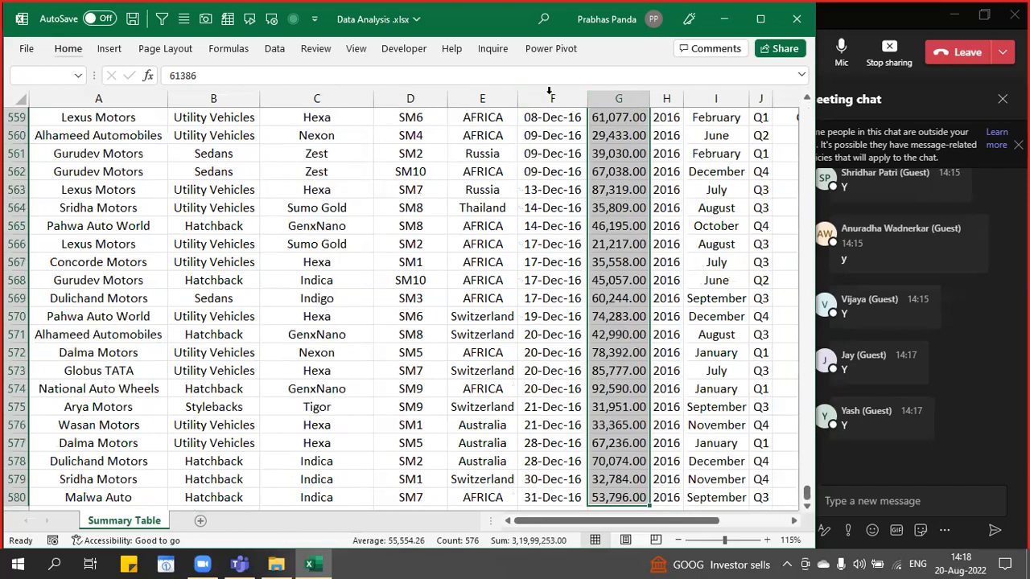
key(ctrl+BackSpace)
key(alt+h)
key(9)
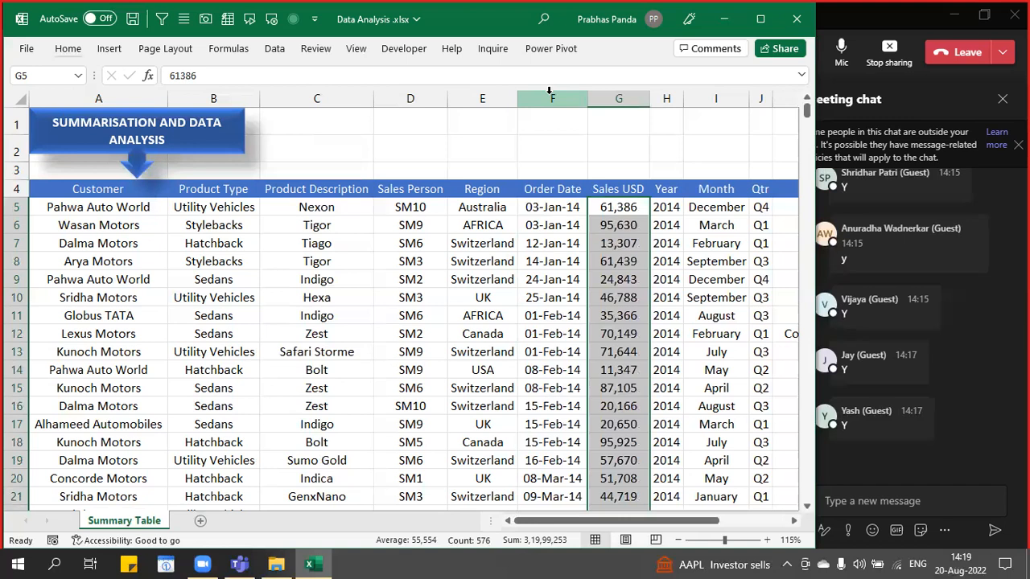
- Select the Order Date and Month columns together to compare them, and move to the first Month entry in I5
click(549, 97)
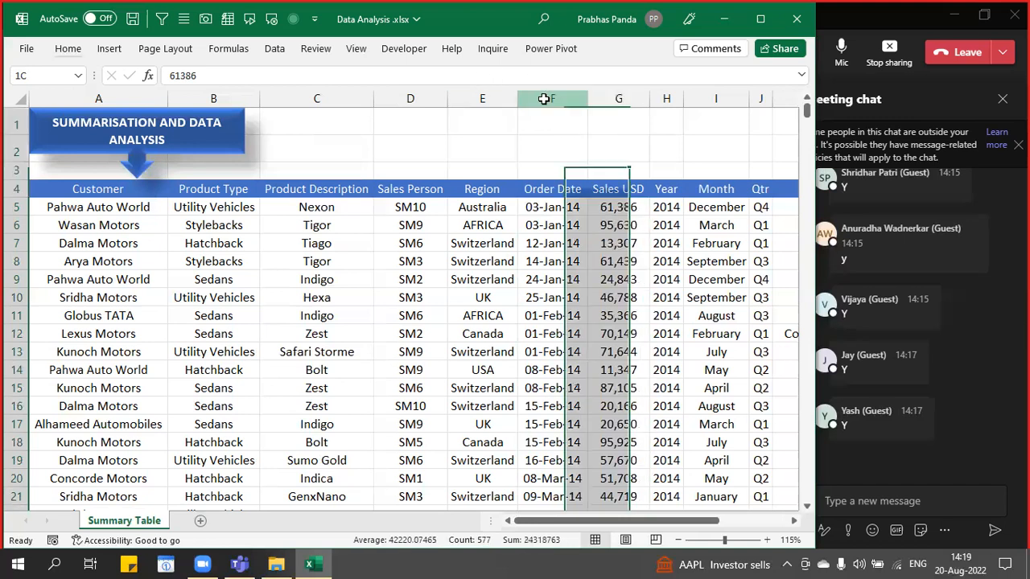
ctrl+click(712, 97)
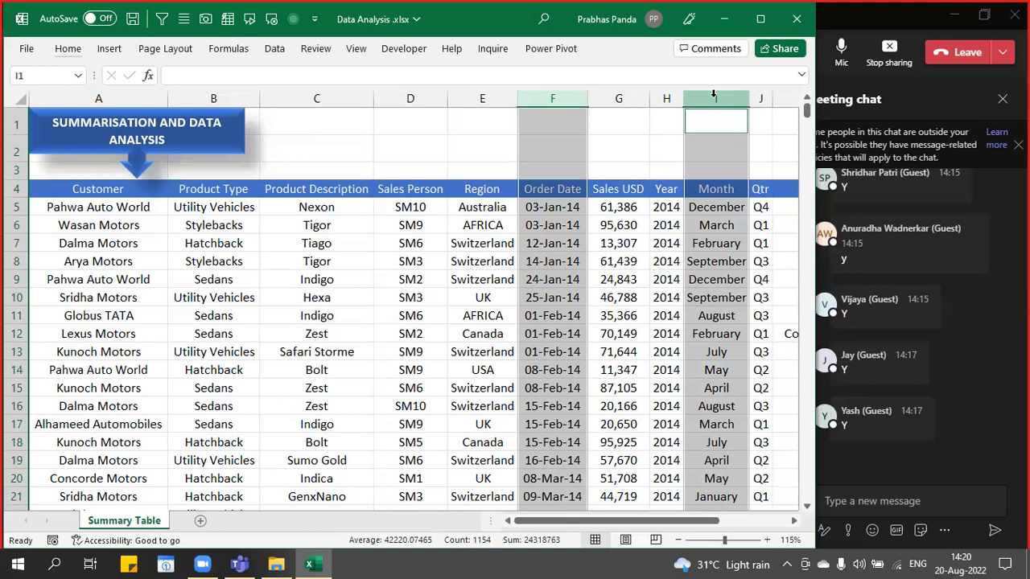
key(Down)
key(Down)
key(Down)
key(Down)
key(Down)
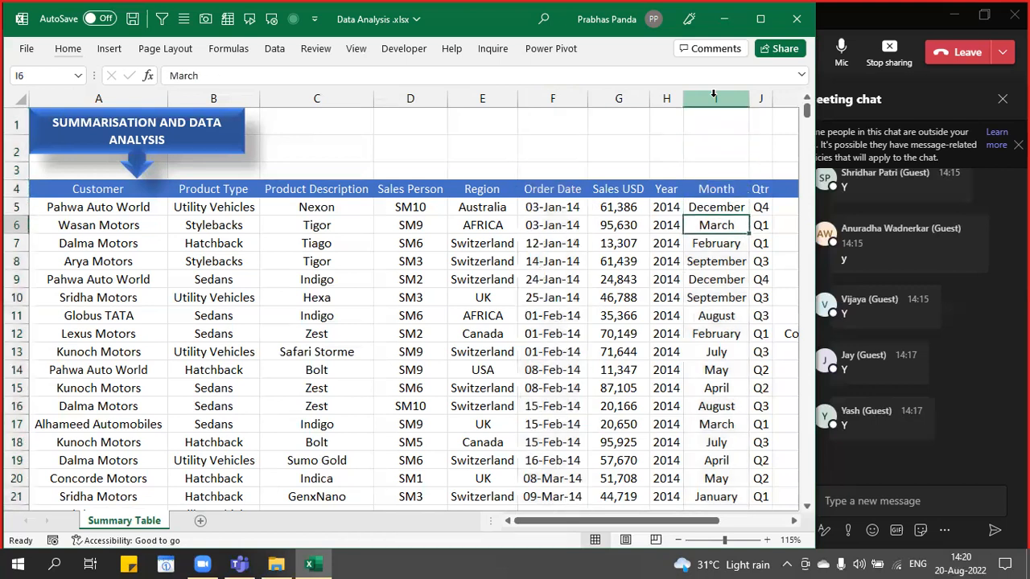
key(Up)
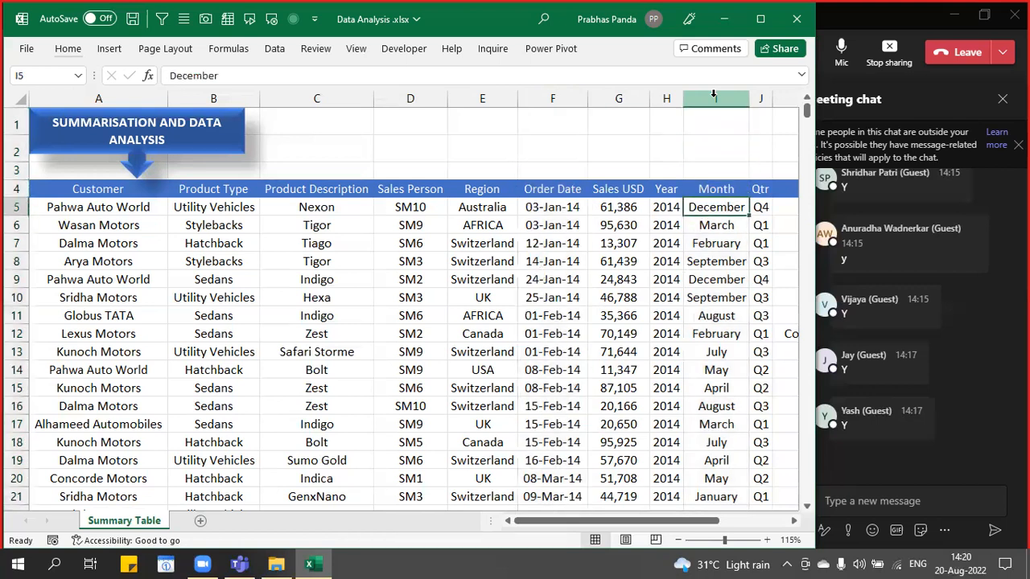
- Replace the first Month entry in I5 with the formula =TEXT(F5,"MMMM") to derive the full month name from the order date
text(=)
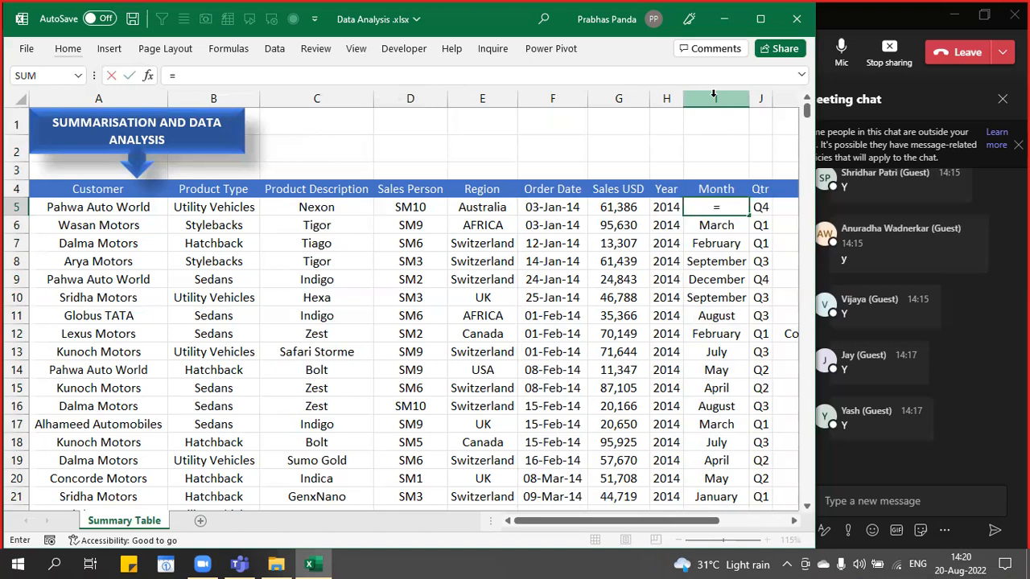
text(TEXT()
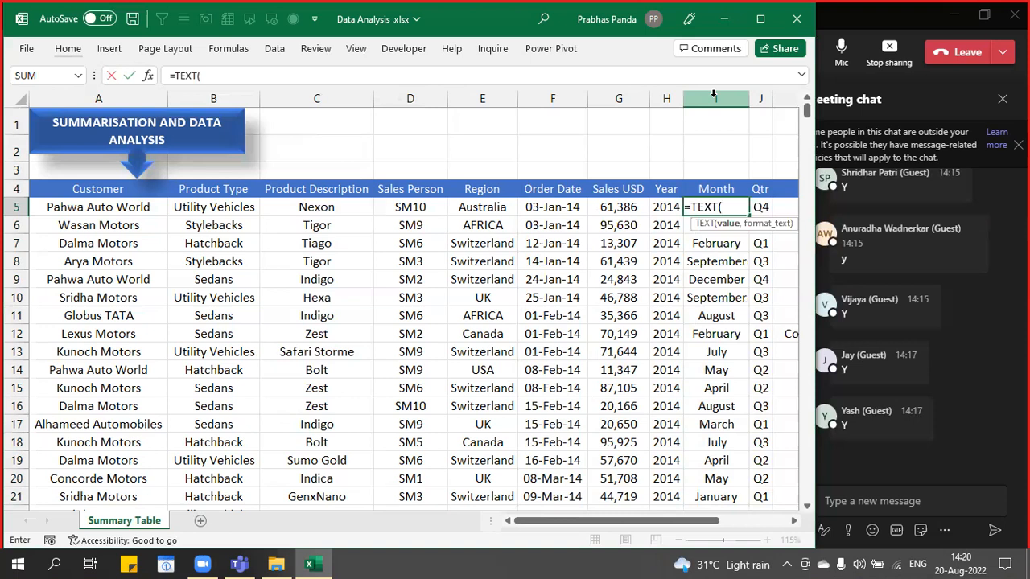
key(Left)
key(Left)
key(Left)
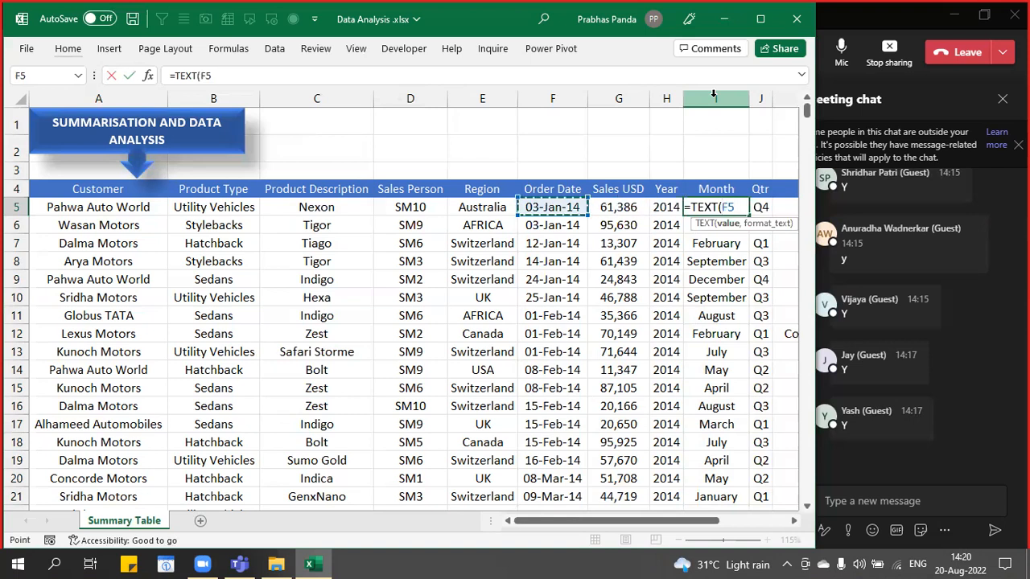
text(,)
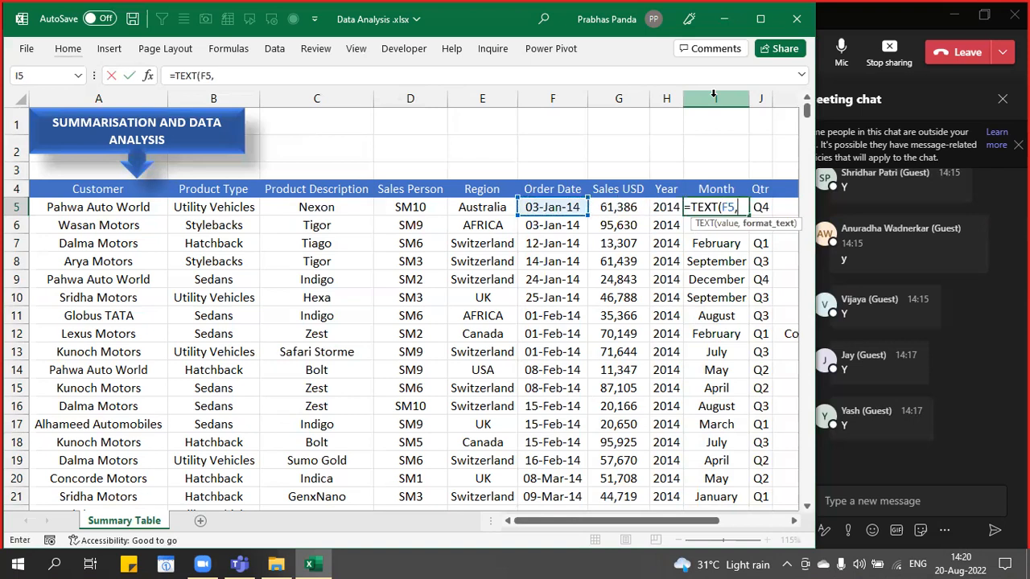
text("MMMM")
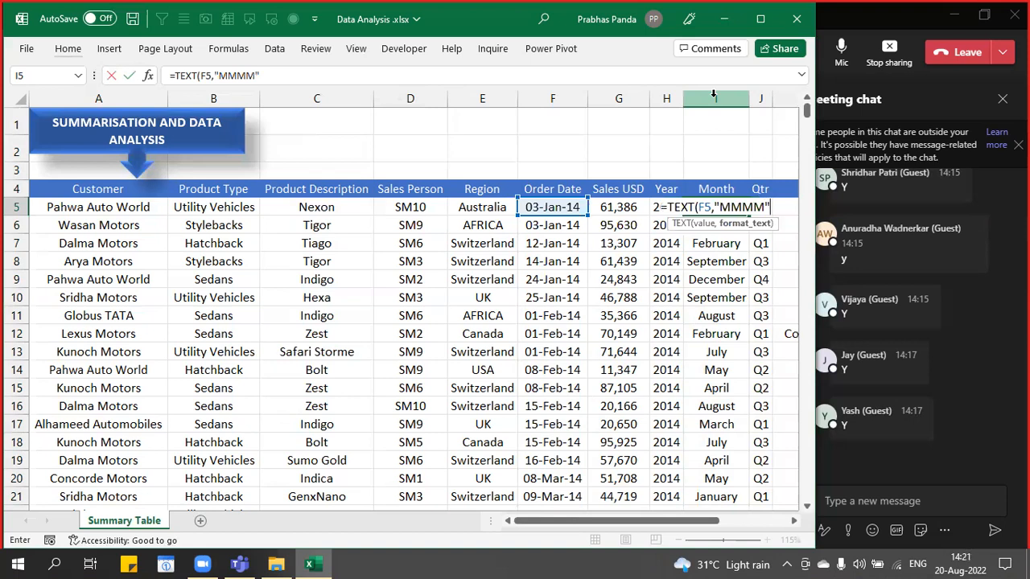
text())
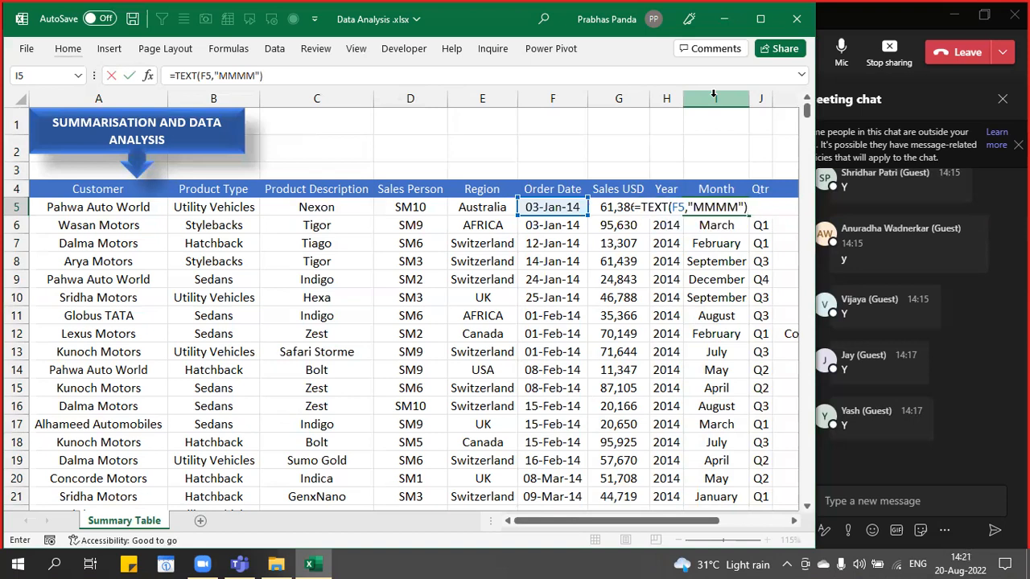
key(Return)
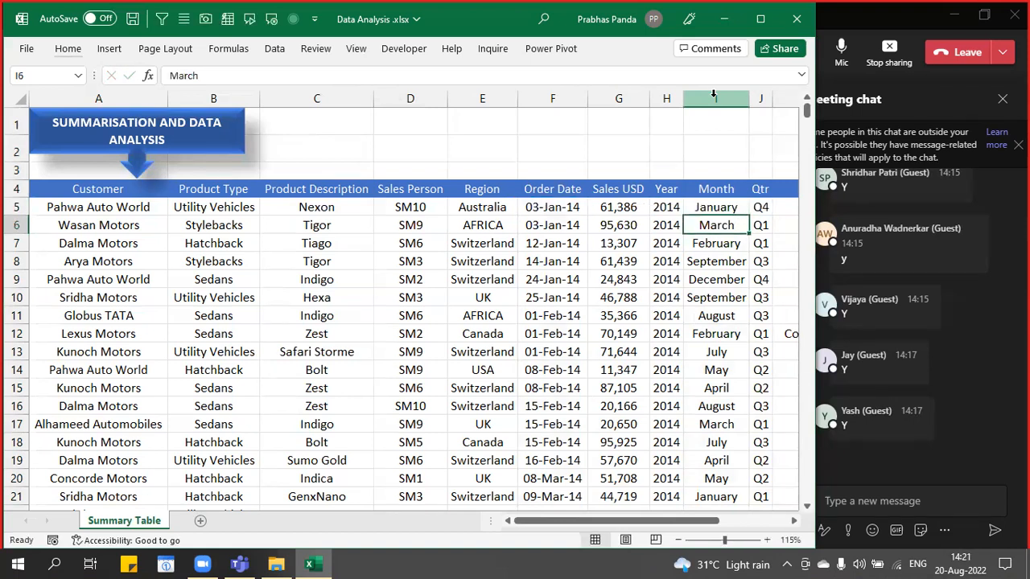
- Fill the TEXT formula from I5 down the entire Month column and re-enter it across the filled cells
key(Up)
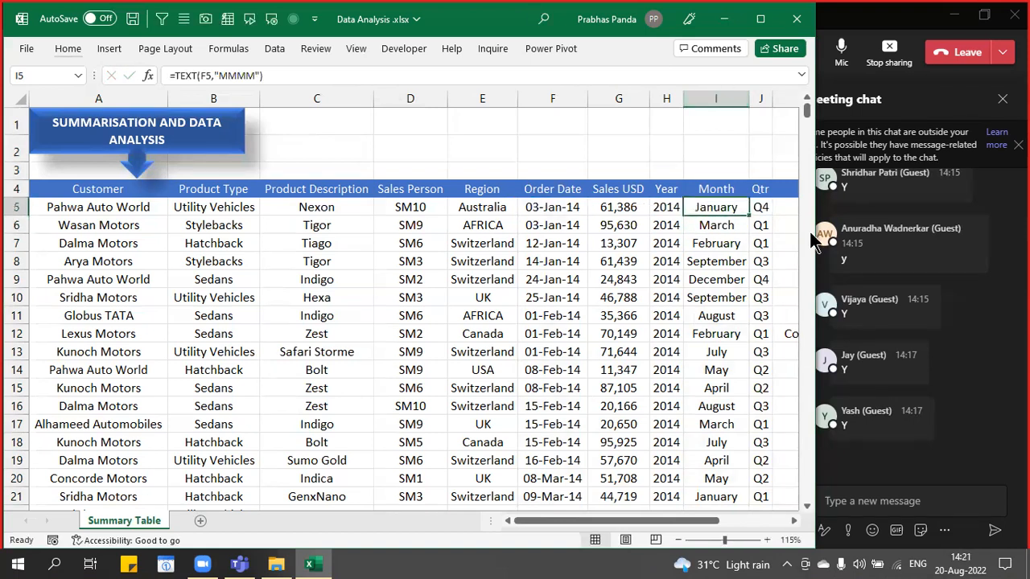
double_click(750, 215)
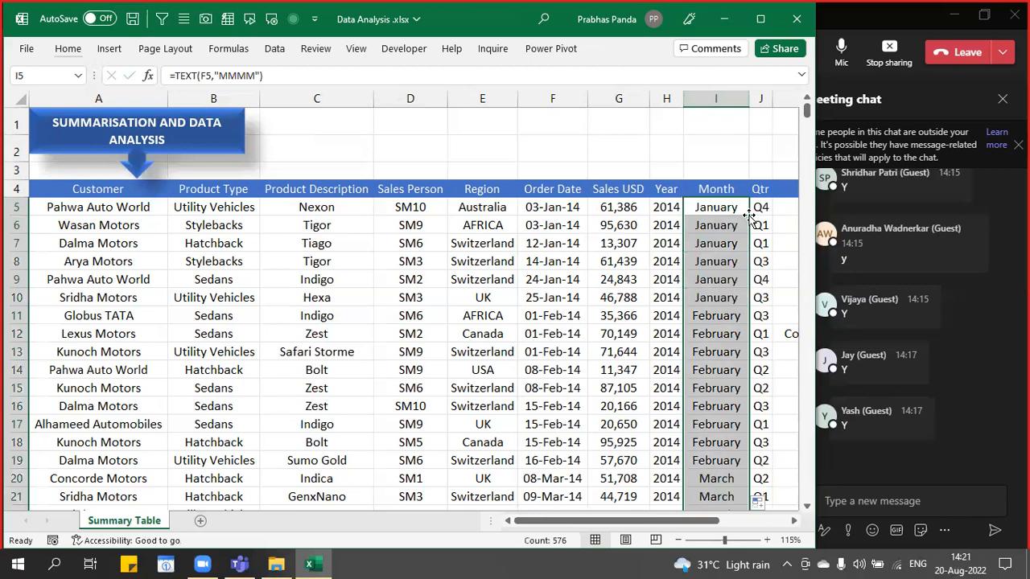
key(F2)
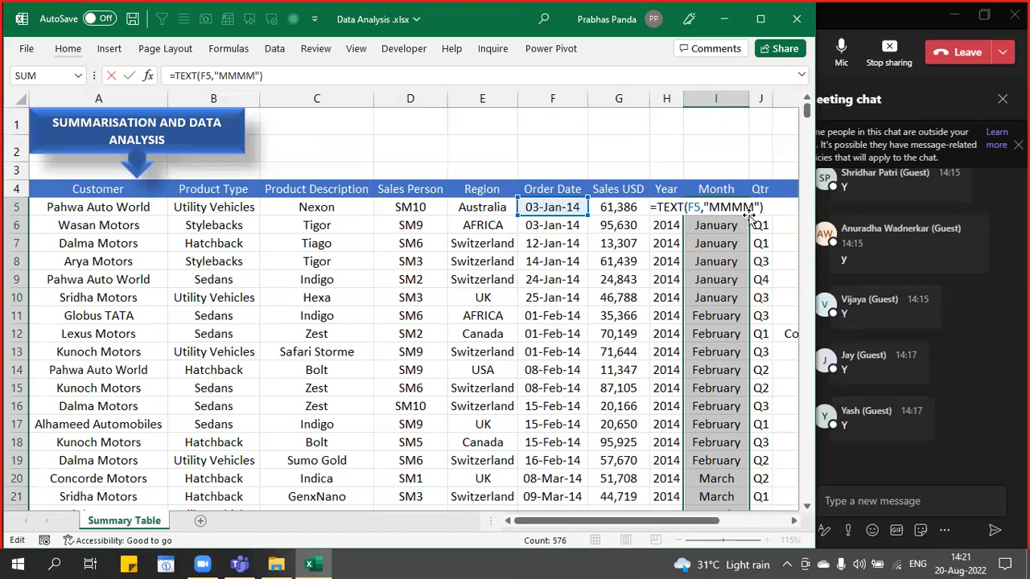
key(ctrl+Return)
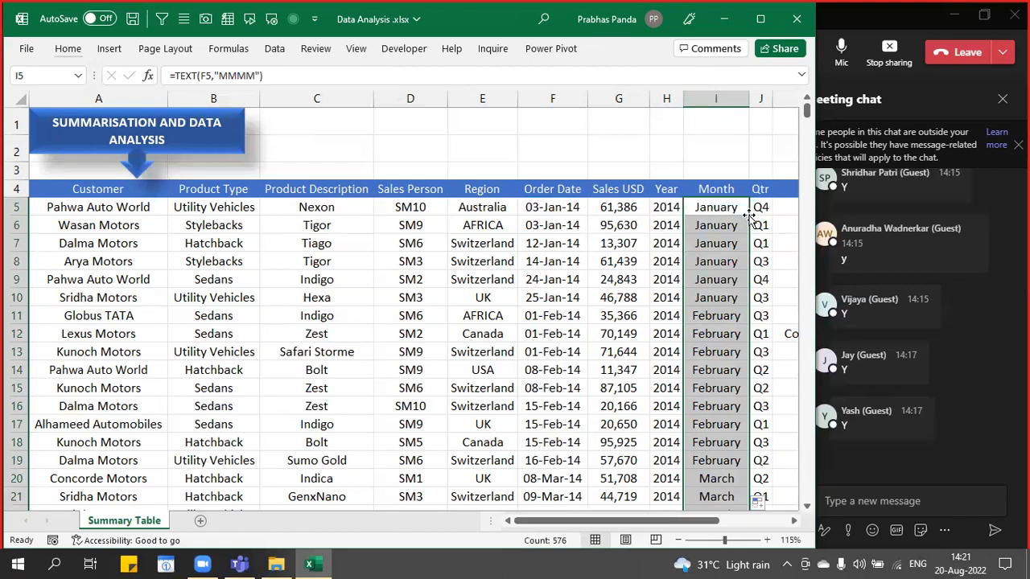
- Switch to the Teams meeting chat, send the formula =TEXT(F5,"MMMM") as a message, and return to the Excel workbook
key(F2)
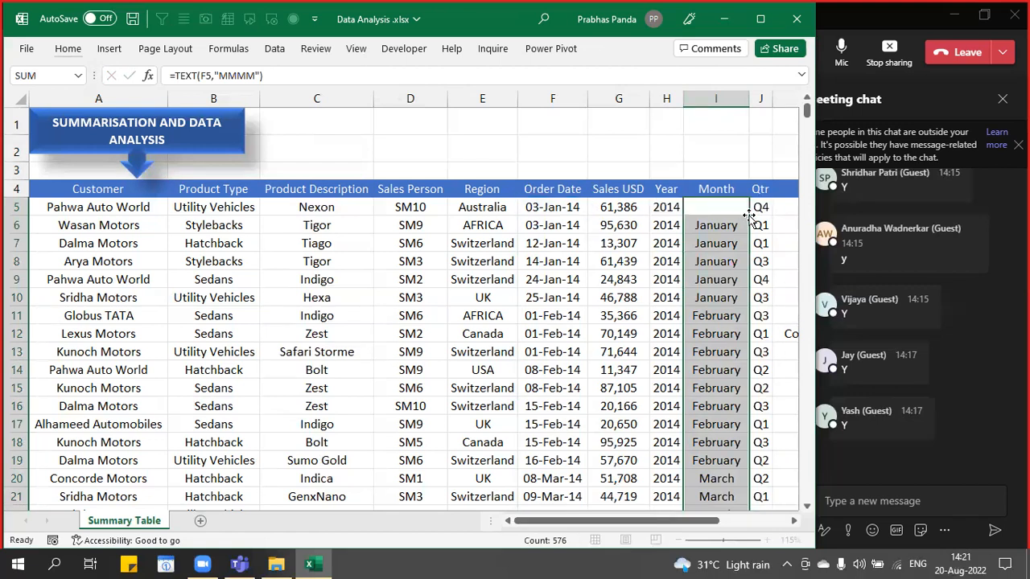
key(Escape)
click(900, 500)
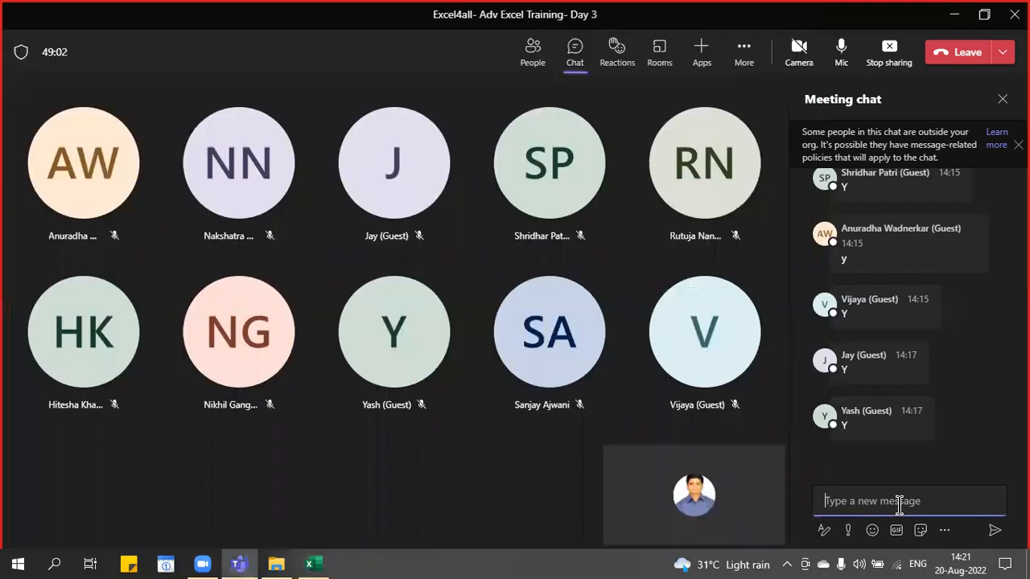
text(=TEXT(F5,"MMMM"))
key(Return)
key(alt+Tab)
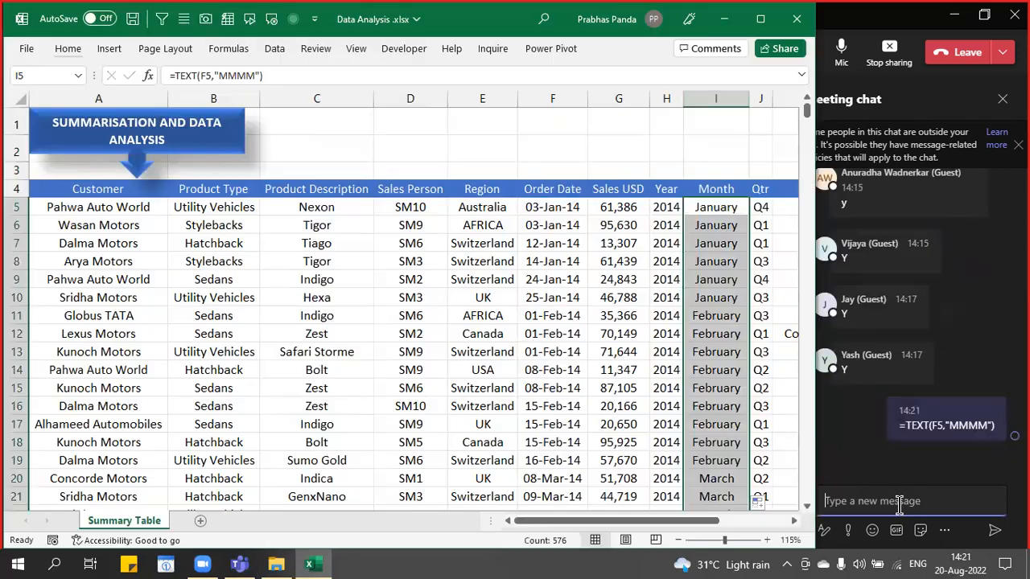
- Convert the whole sales data range A4:K580 into a table with headers
key(Left)
key(Left)
key(Left)
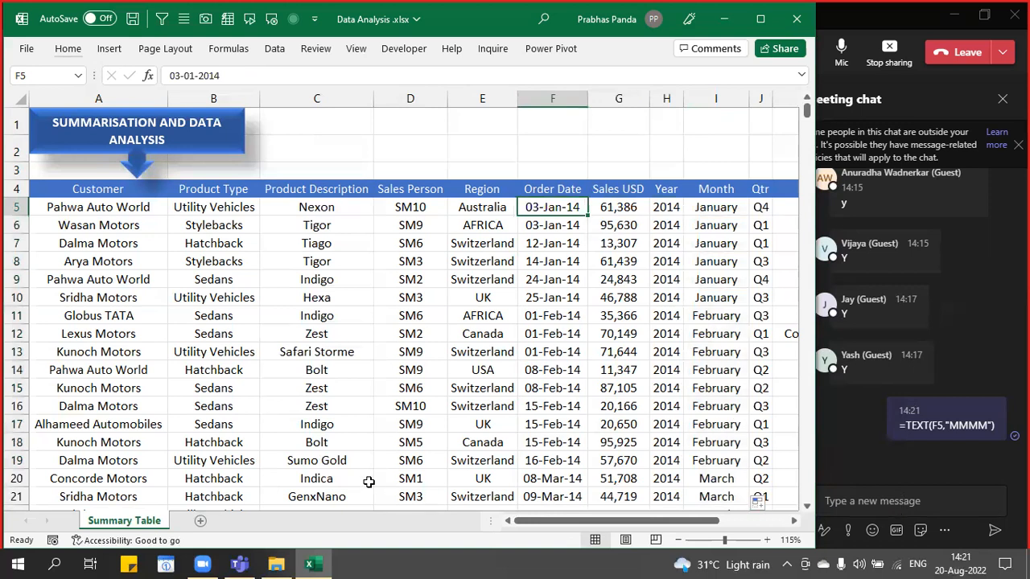
click(308, 315)
key(ctrl+a)
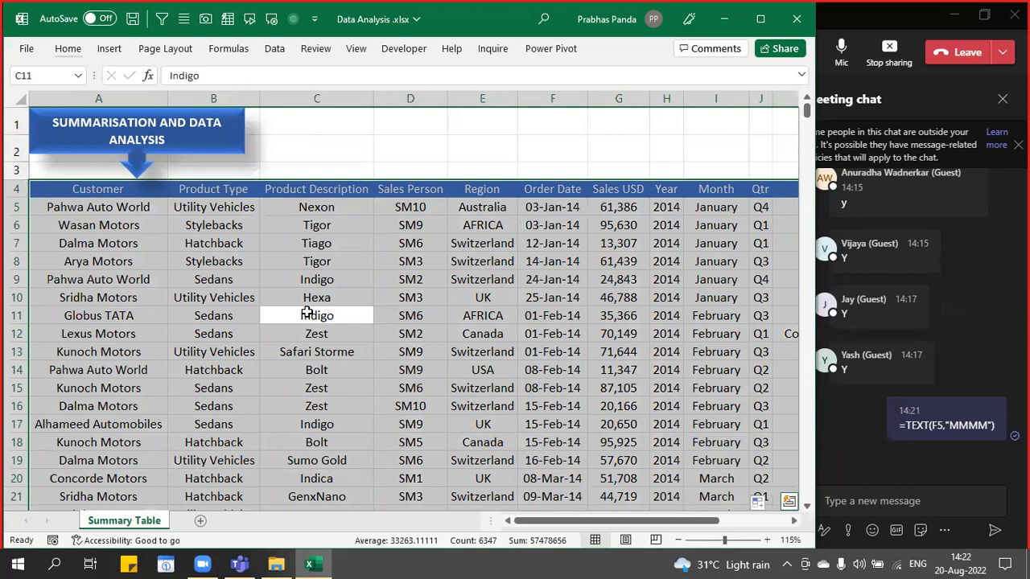
key(ctrl+t)
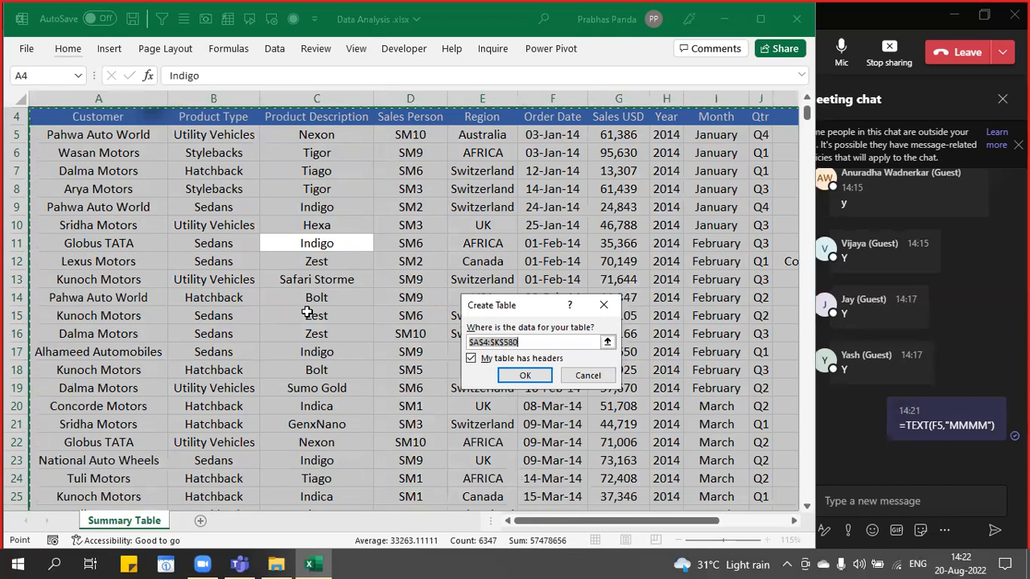
key(Return)
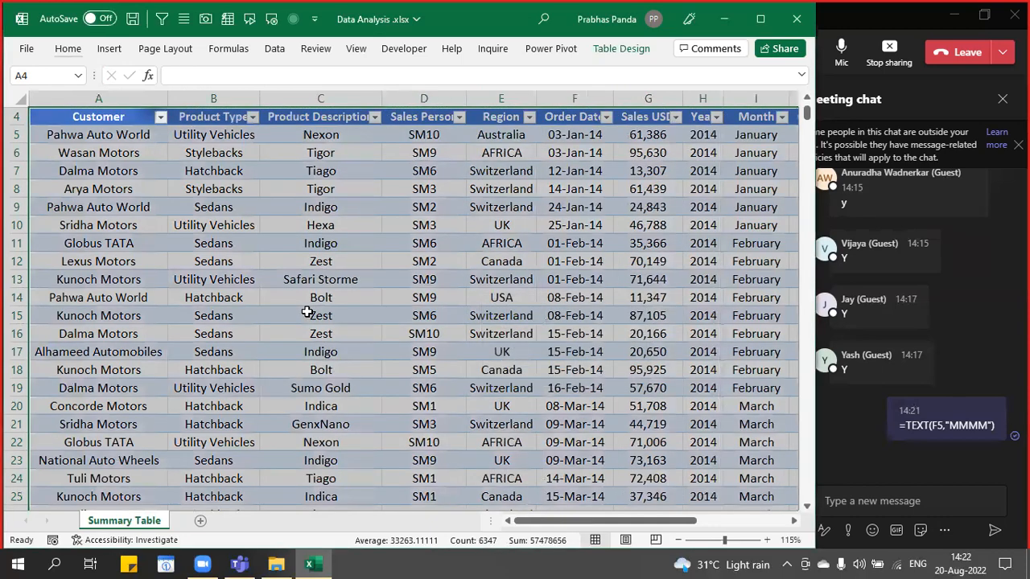
- Deselect the new table and examine its header row and first records
key(Up)
key(Up)
key(Up)
key(Down)
key(Down)
key(Down)
key(Down)
key(Down)
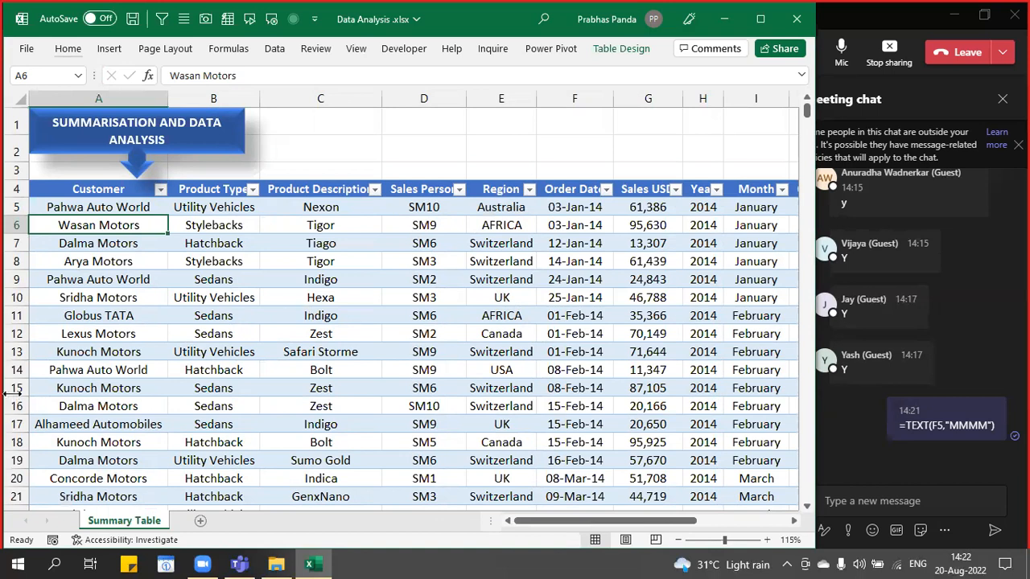
- Select customer cell A9 in the table and widen the workbook window slightly to show more of the Qtr column
click(128, 279)
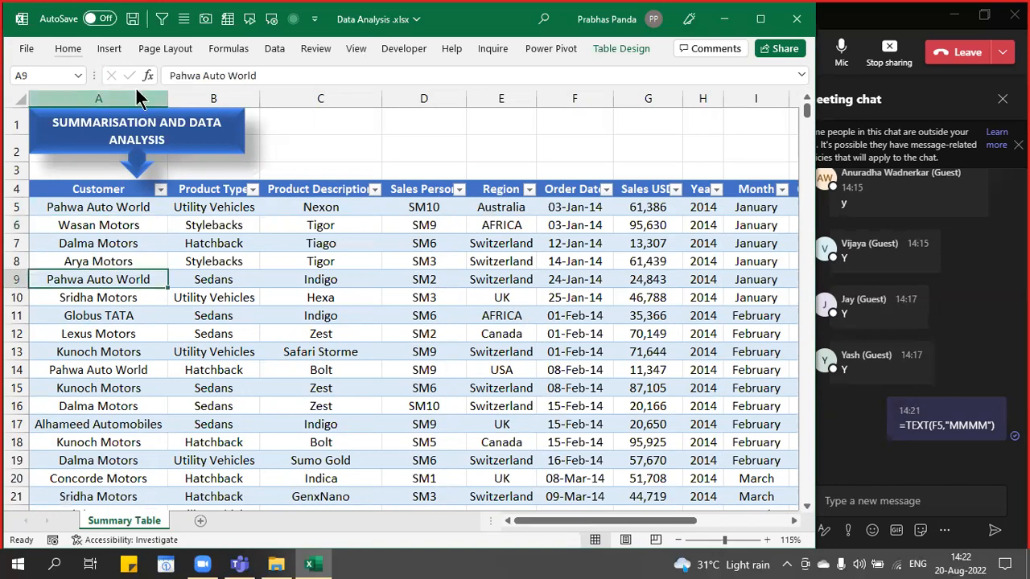
click(110, 50)
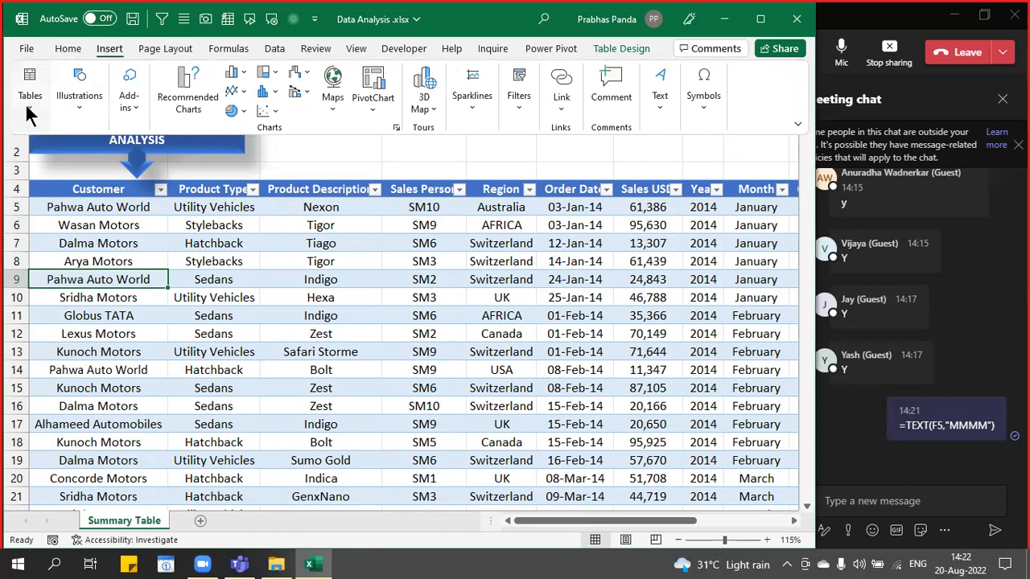
click(28, 111)
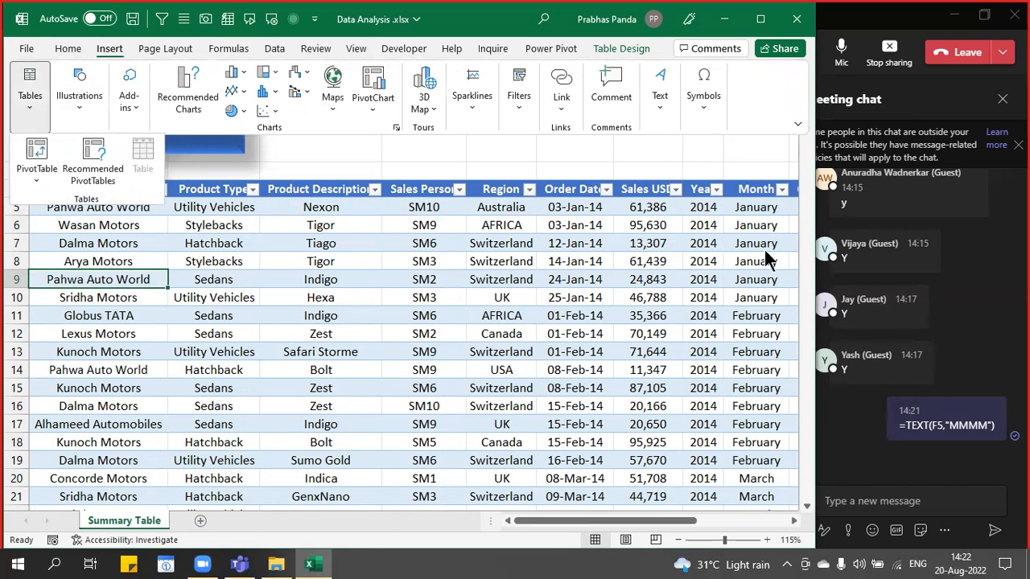
click(821, 217)
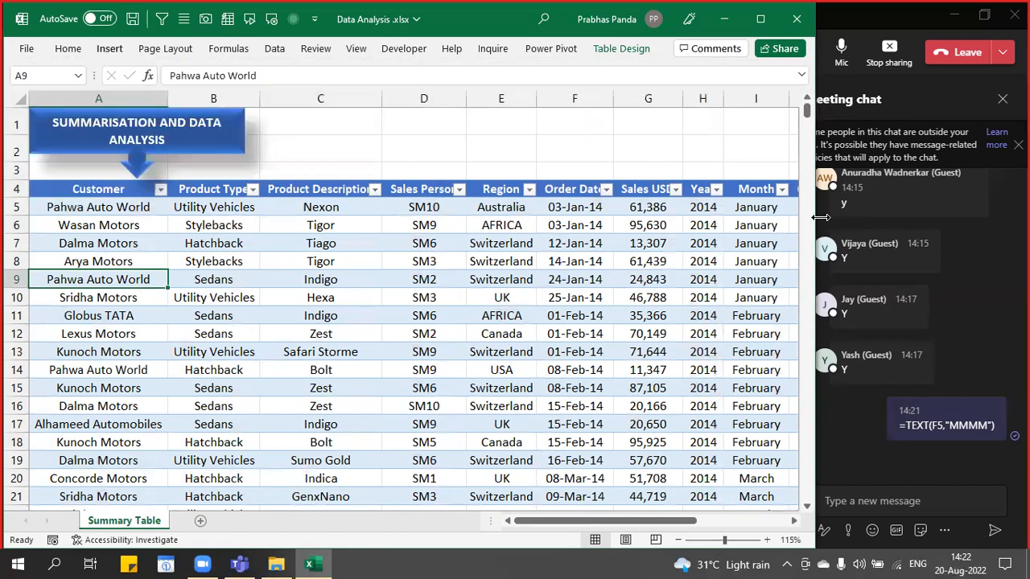
drag(821, 218, 836, 217)
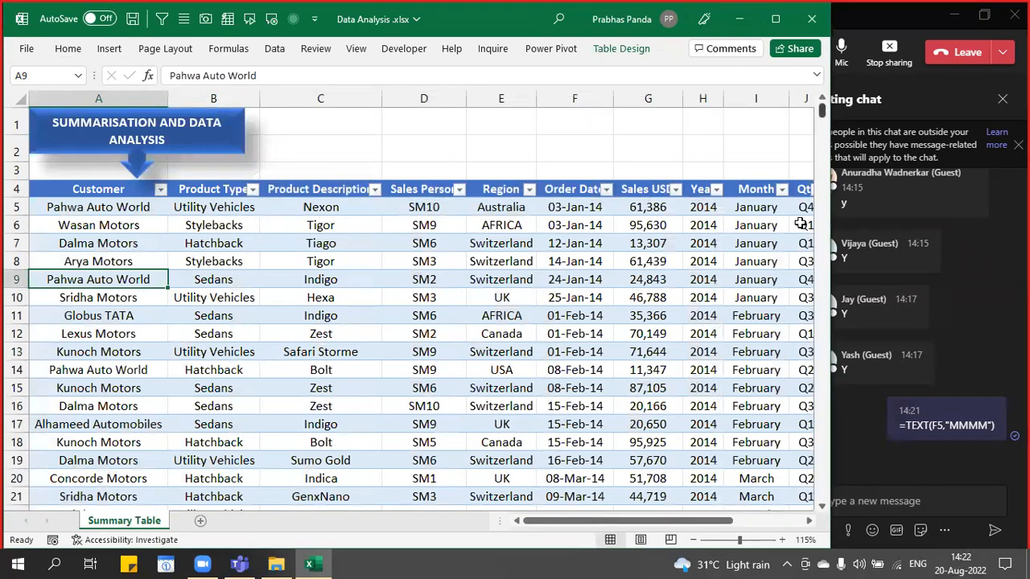
- Review the PivotTable source choices and open the settings for a PivotTable based on the sales table
click(110, 51)
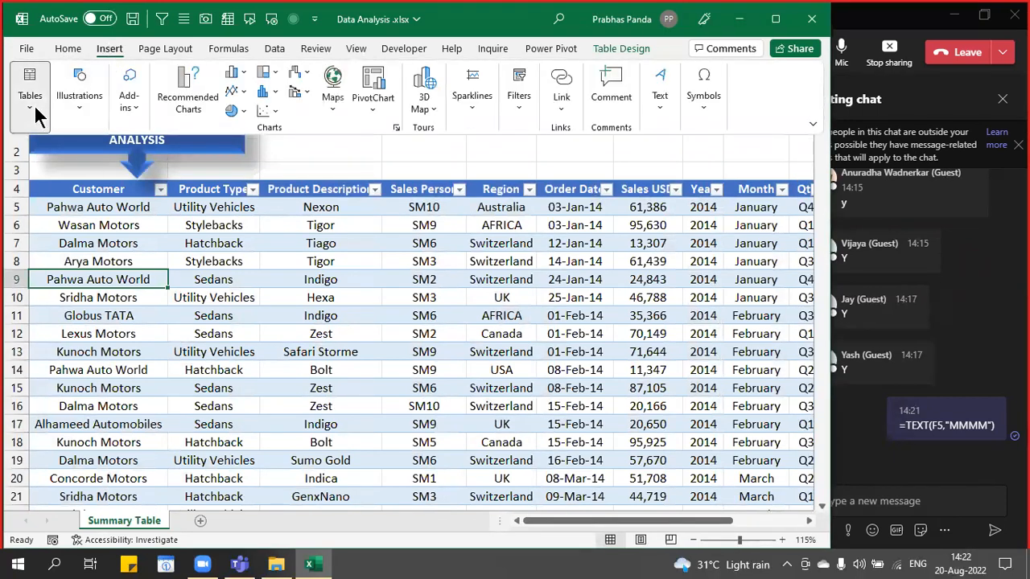
click(34, 105)
click(35, 172)
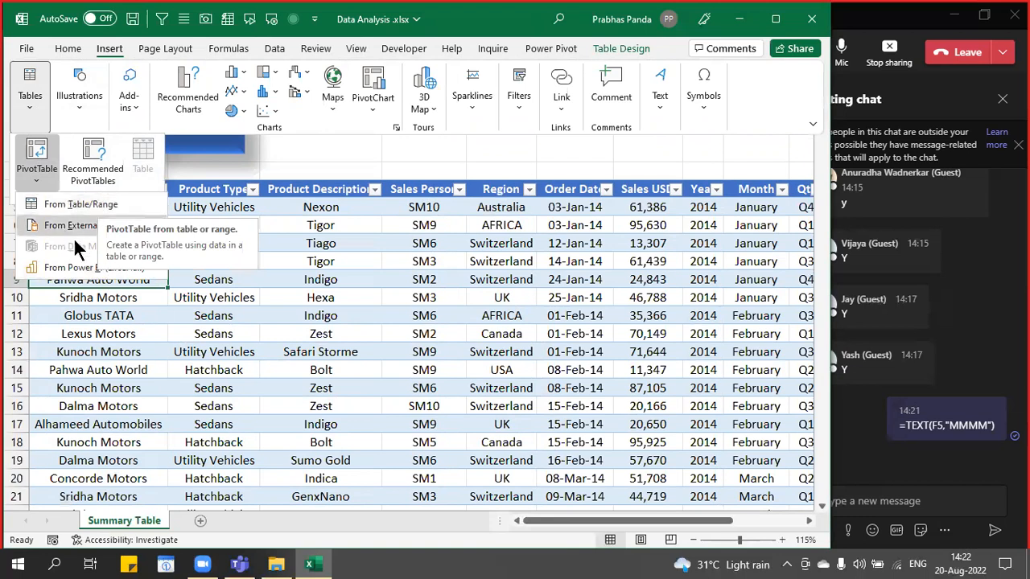
click(39, 157)
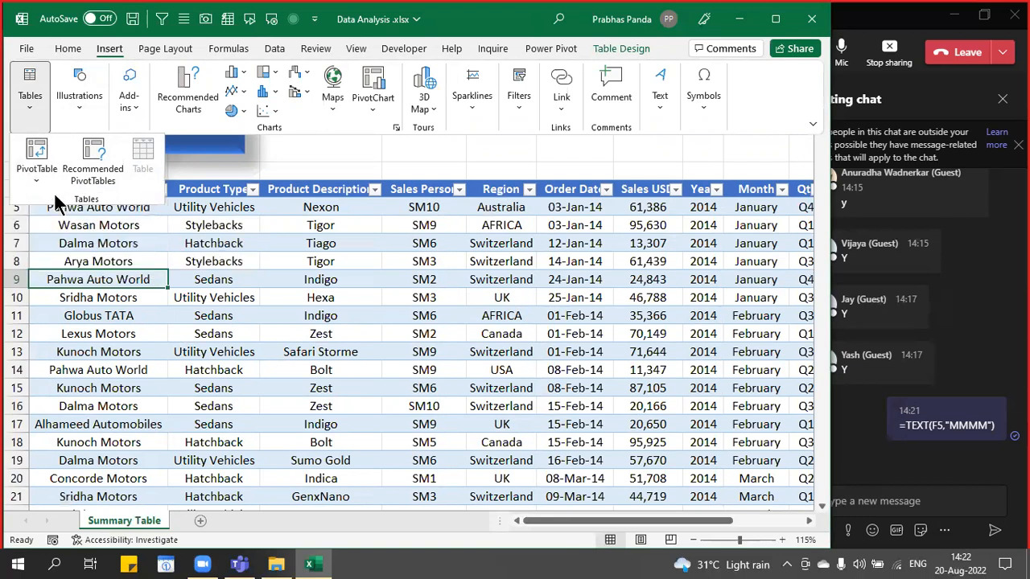
click(34, 152)
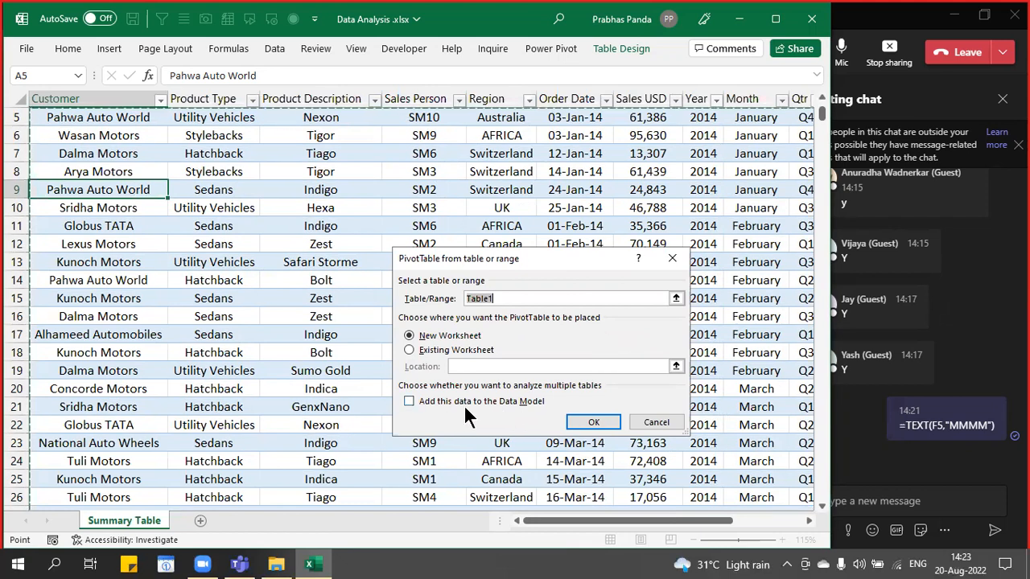
- Examine the source, placement and Data Model options for the PivotTable, and close the dialog without creating it
key(ctrl)
key(ctrl)
key(ctrl)
key(ctrl)
key(ctrl)
key(ctrl)
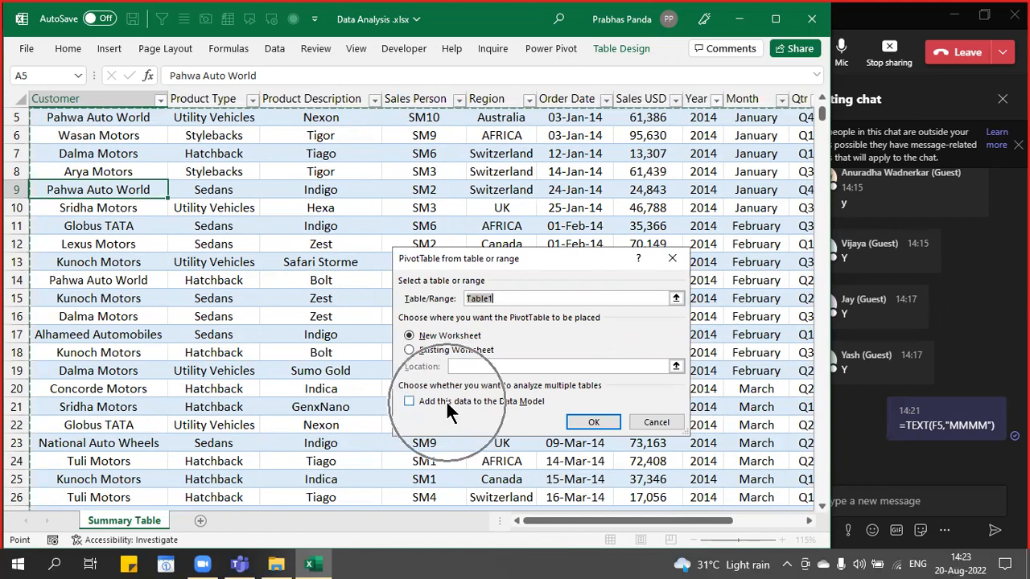
key(ctrl)
key(ctrl)
key(ctrl)
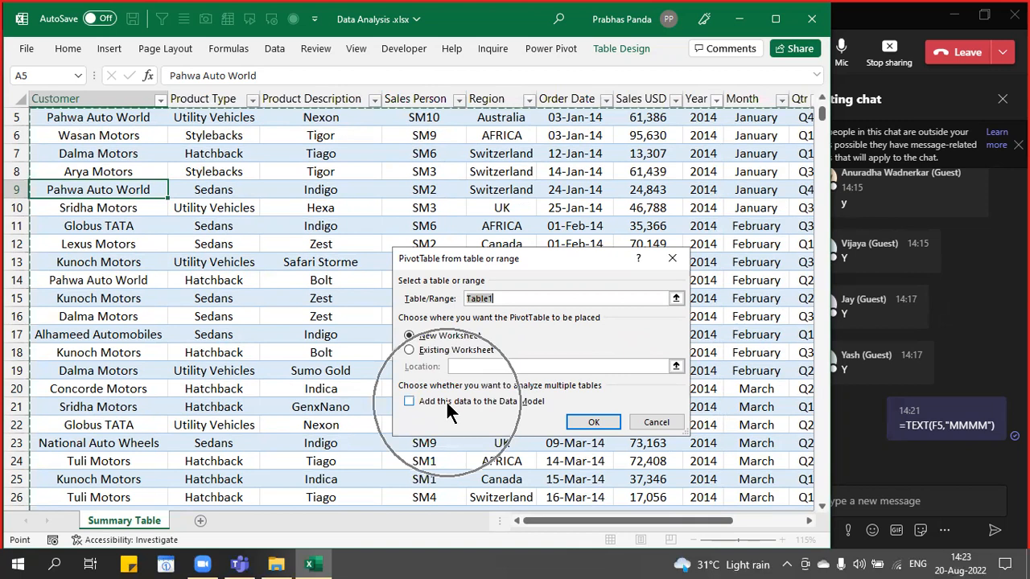
key(ctrl)
key(ctrl)
key(ctrl)
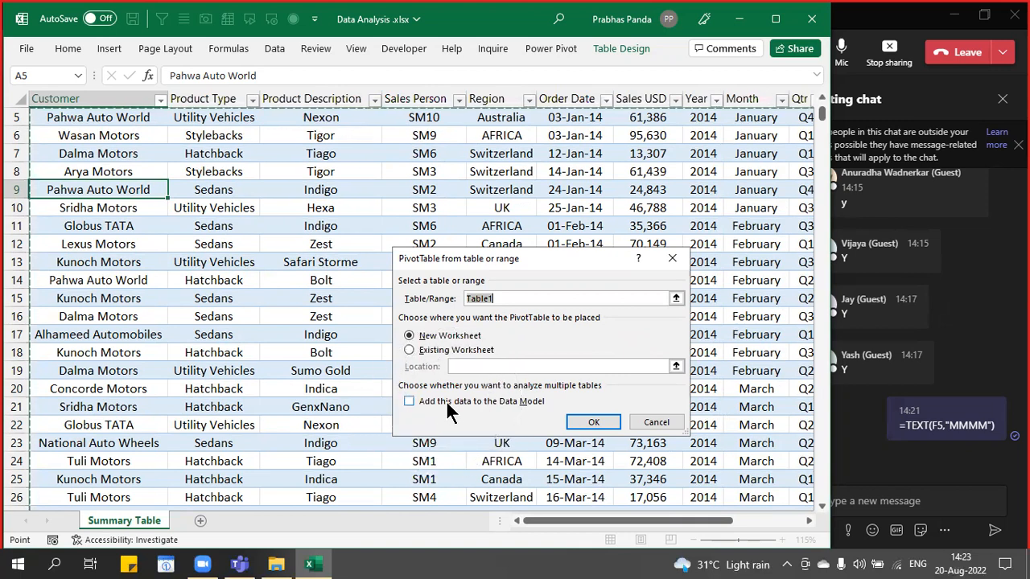
key(ctrl)
key(ctrl)
key(ctrl)
key(ctrl)
key(ctrl)
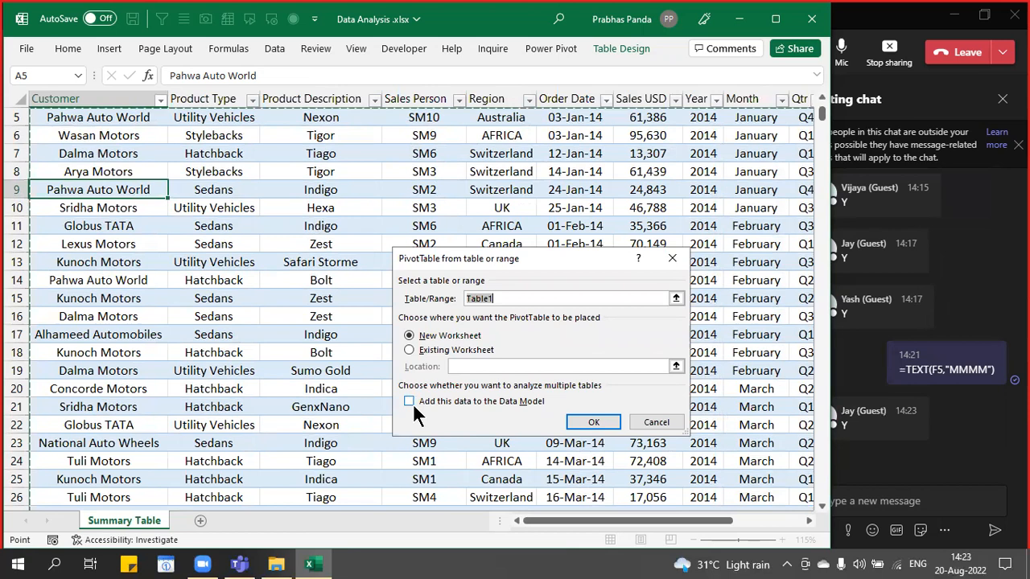
key(Escape)
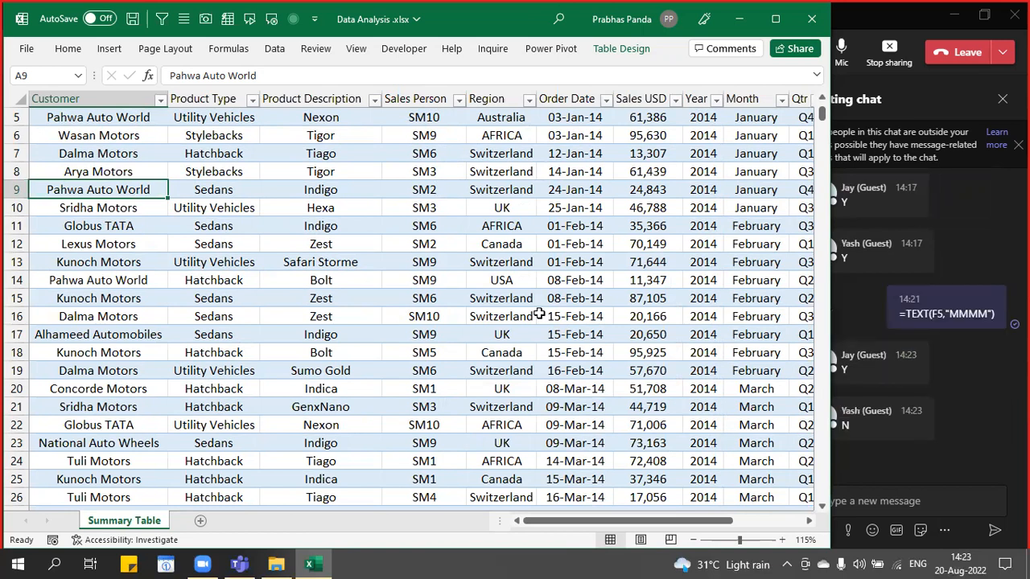
- Create a PivotTable from the sales table Table1 on a new worksheet
scroll(483, 306, up, 2)
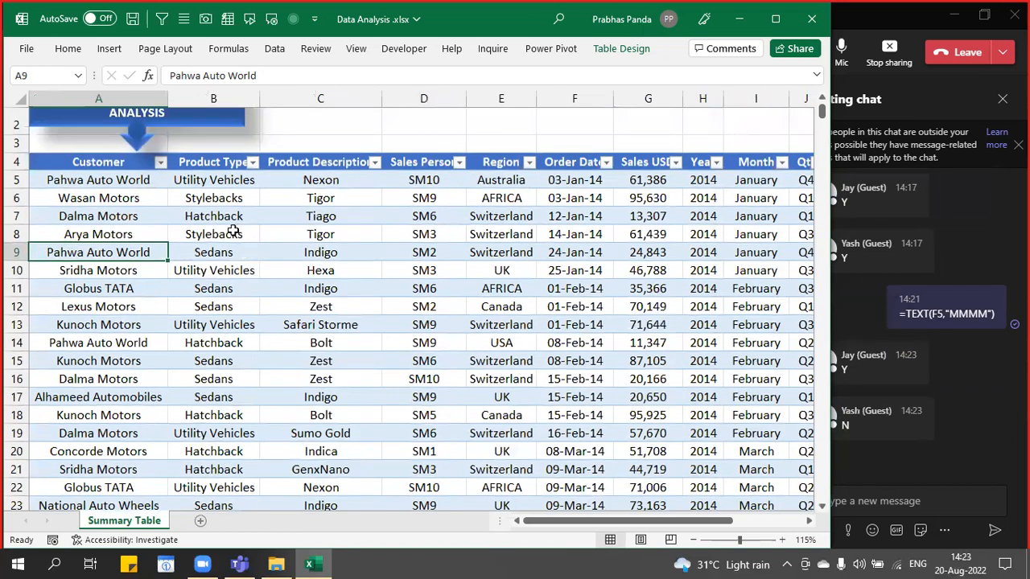
click(211, 216)
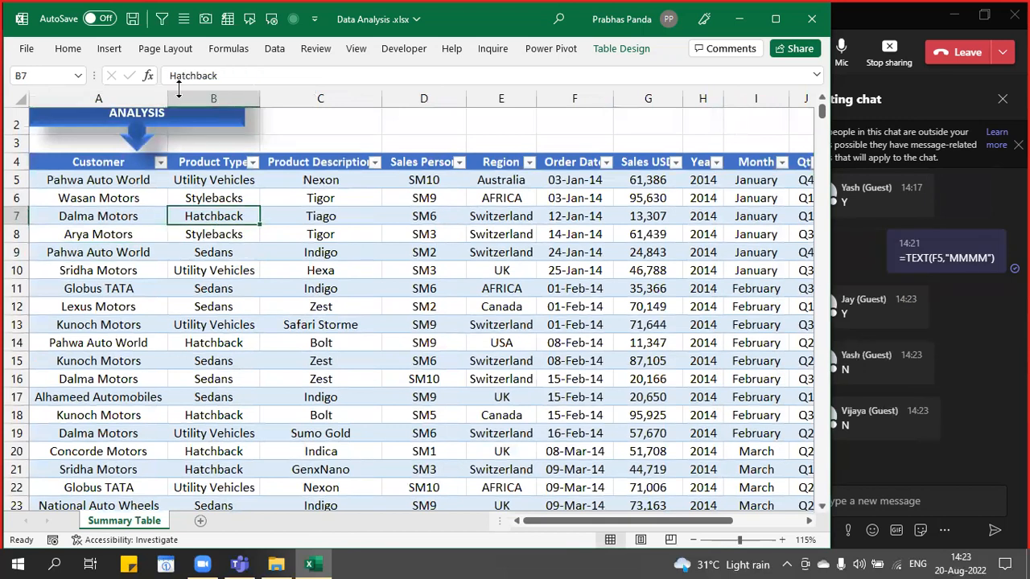
click(108, 50)
click(30, 95)
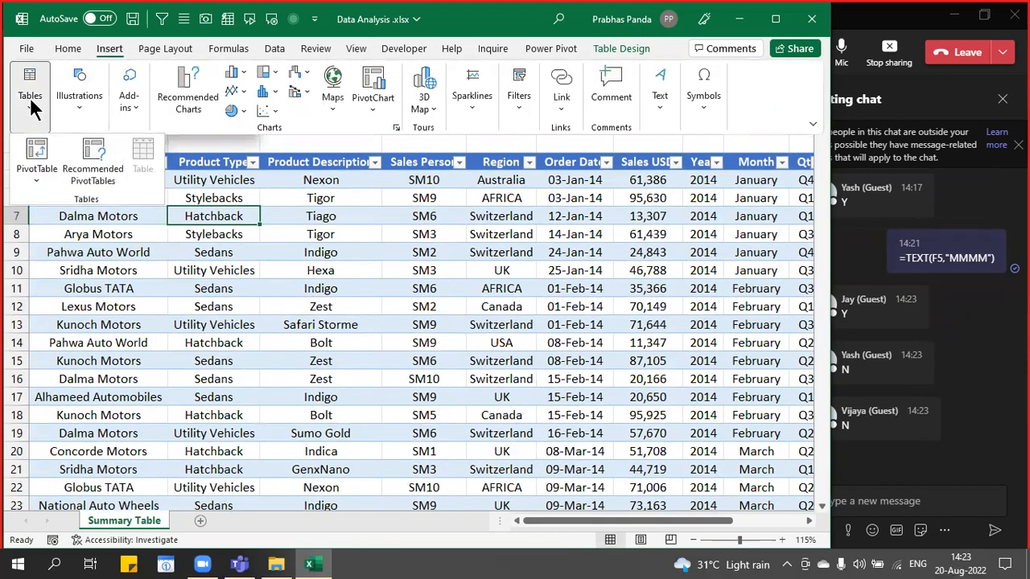
click(38, 150)
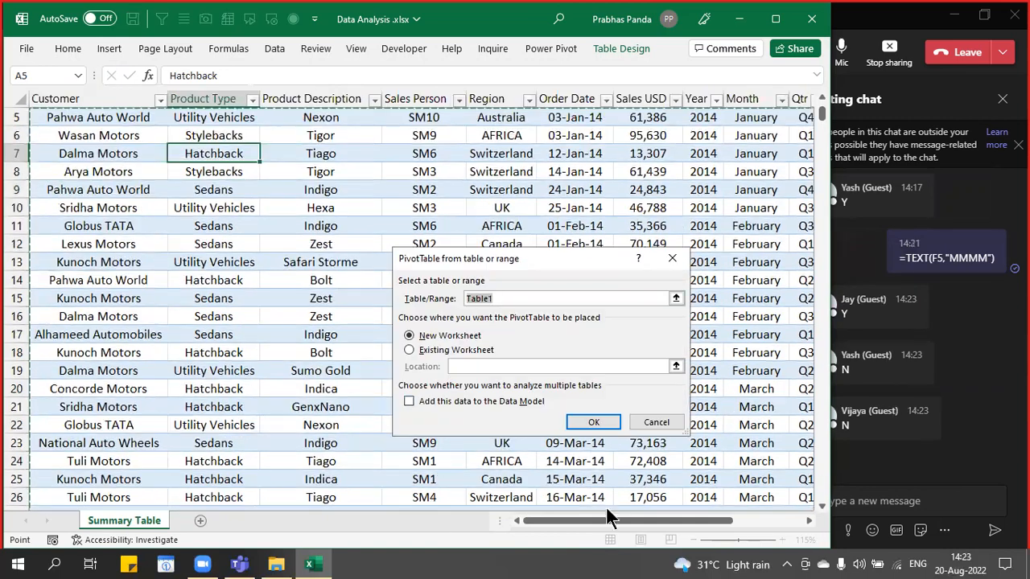
click(591, 425)
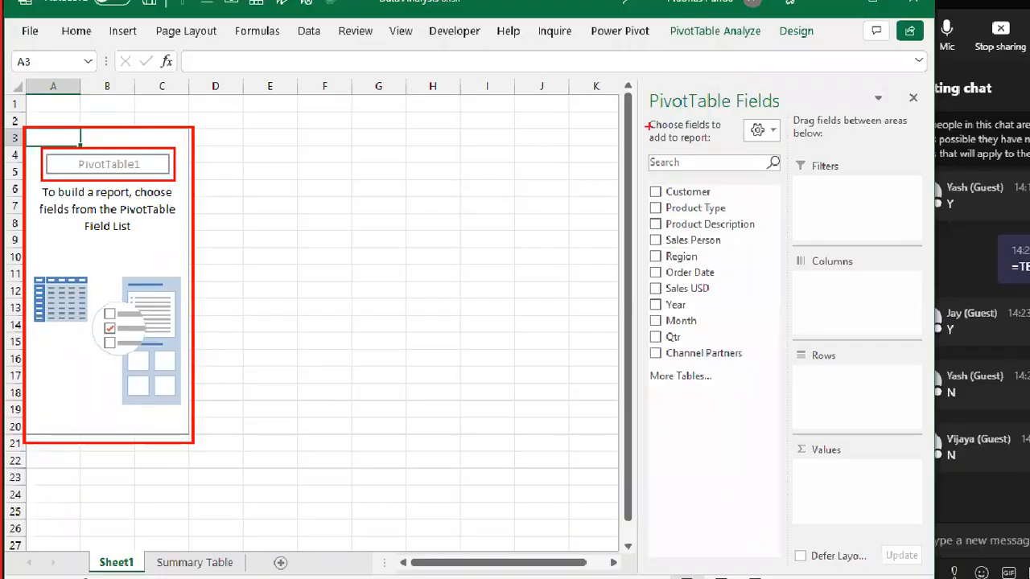
- Examine the empty PivotTable's field list and how its fields relate to the Filters, Columns, Rows and Values areas
mouse_move(636, 101)
mouse_down()
mouse_move(726, 108)
mouse_move(767, 487)
mouse_up()
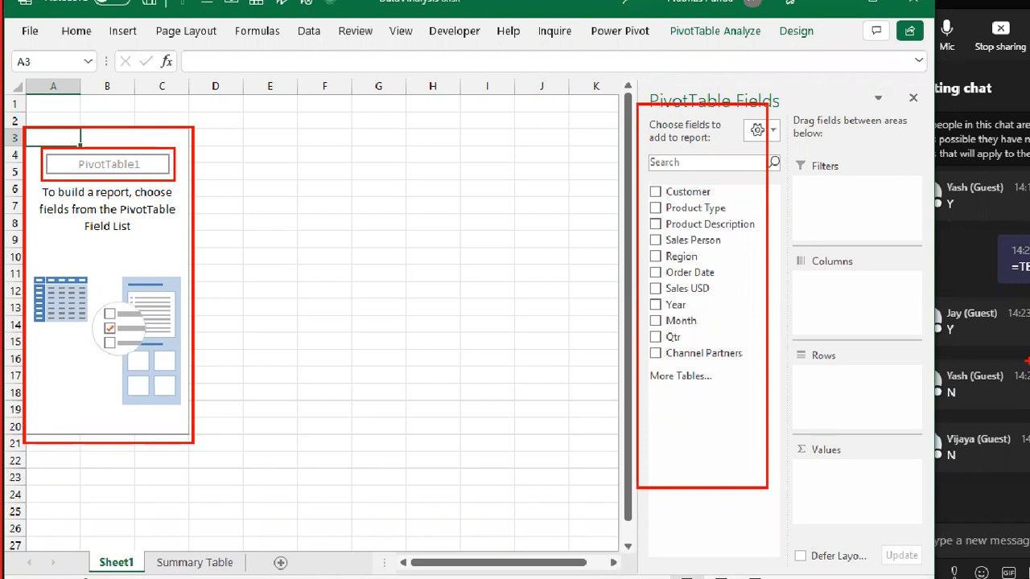
drag(789, 147, 894, 193)
drag(788, 243, 886, 302)
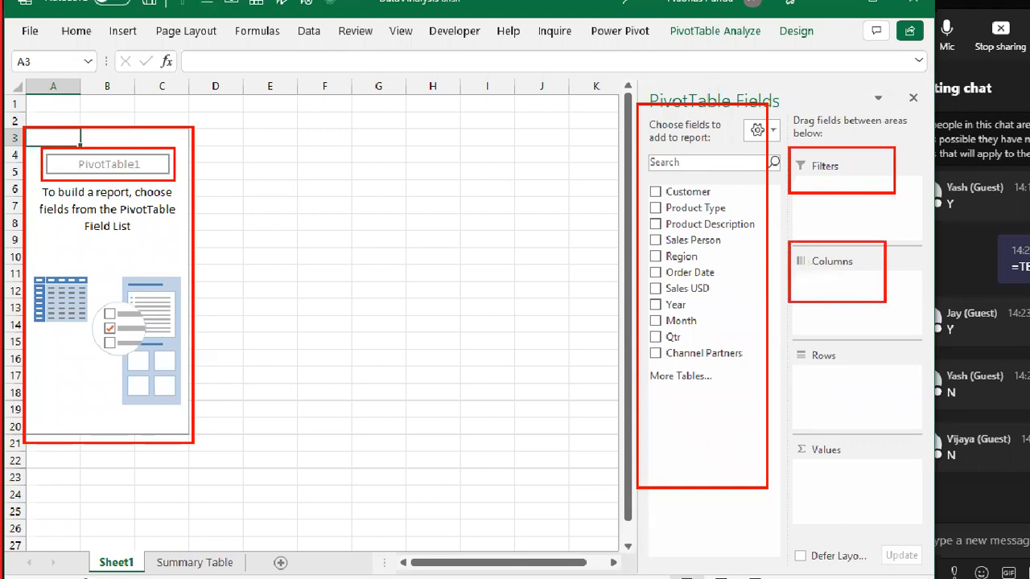
drag(795, 342, 884, 375)
drag(789, 430, 886, 491)
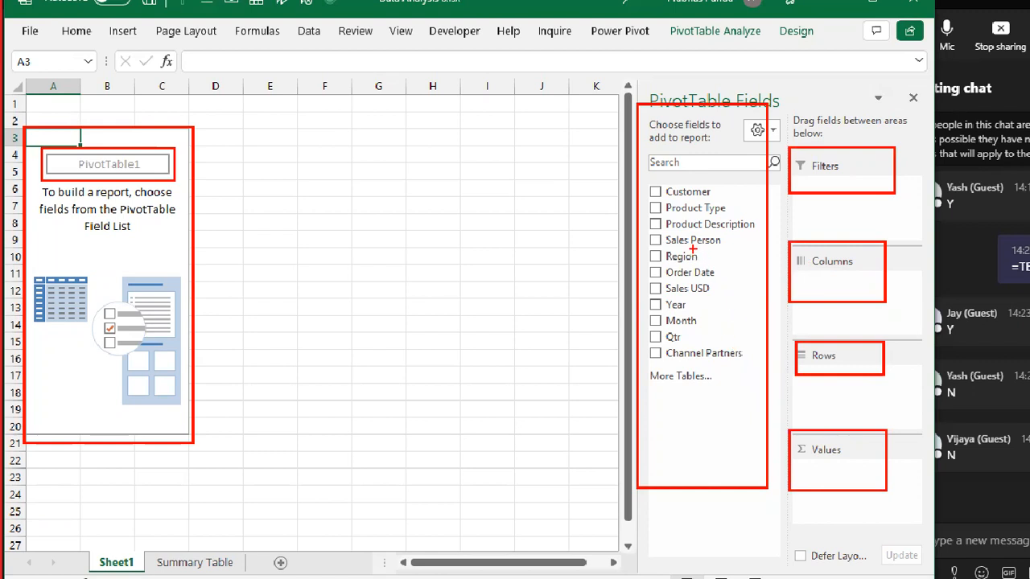
drag(678, 258, 872, 204)
drag(671, 272, 858, 302)
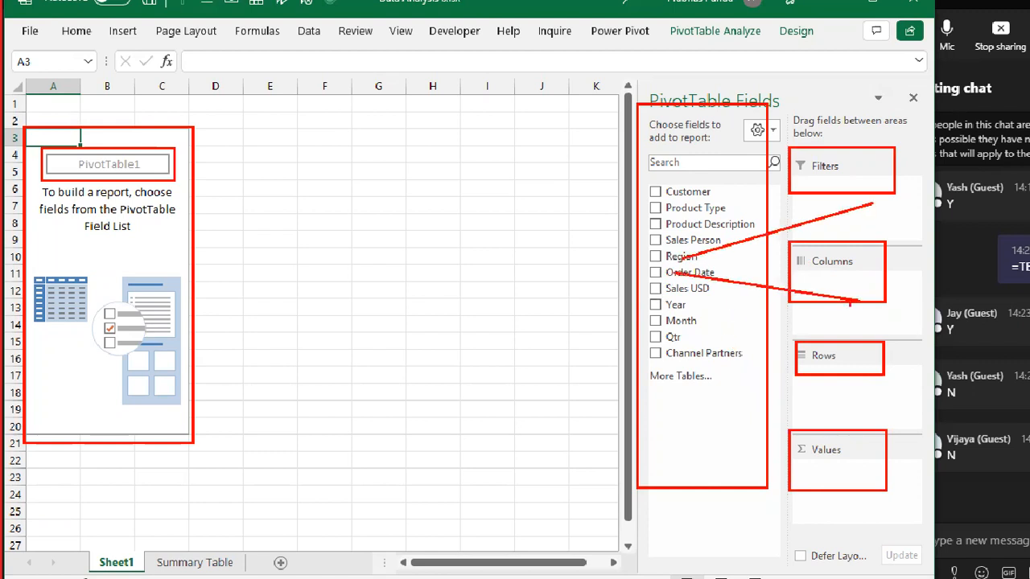
drag(689, 303, 851, 364)
drag(676, 332, 827, 483)
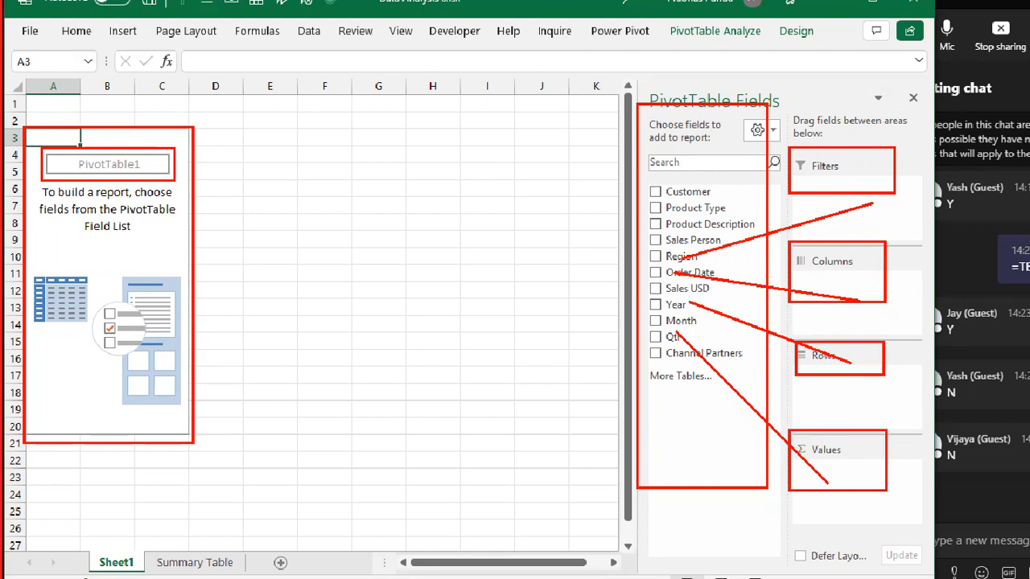
key(Escape)
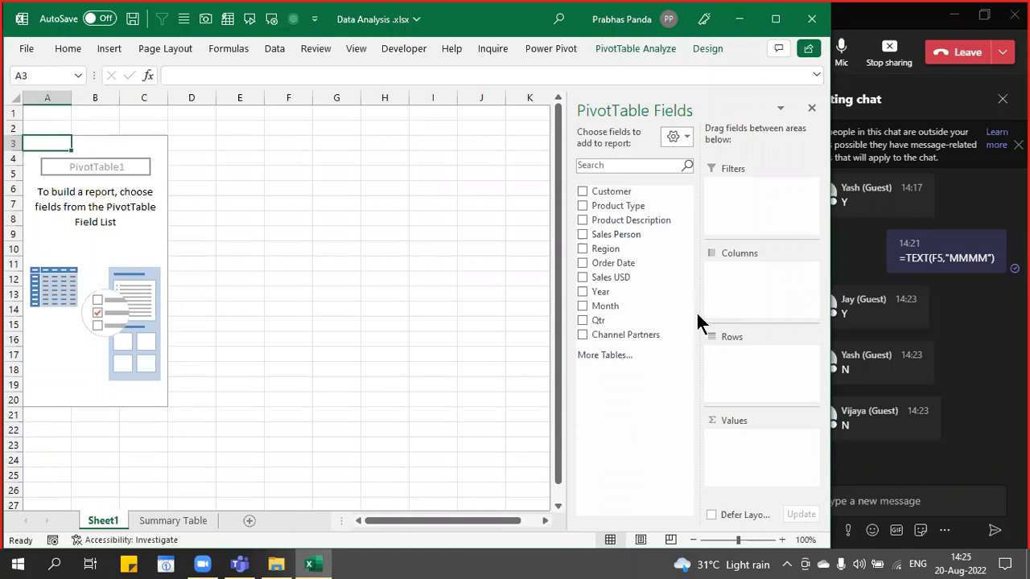
key(ctrl)
key(ctrl)
key(ctrl)
key(ctrl)
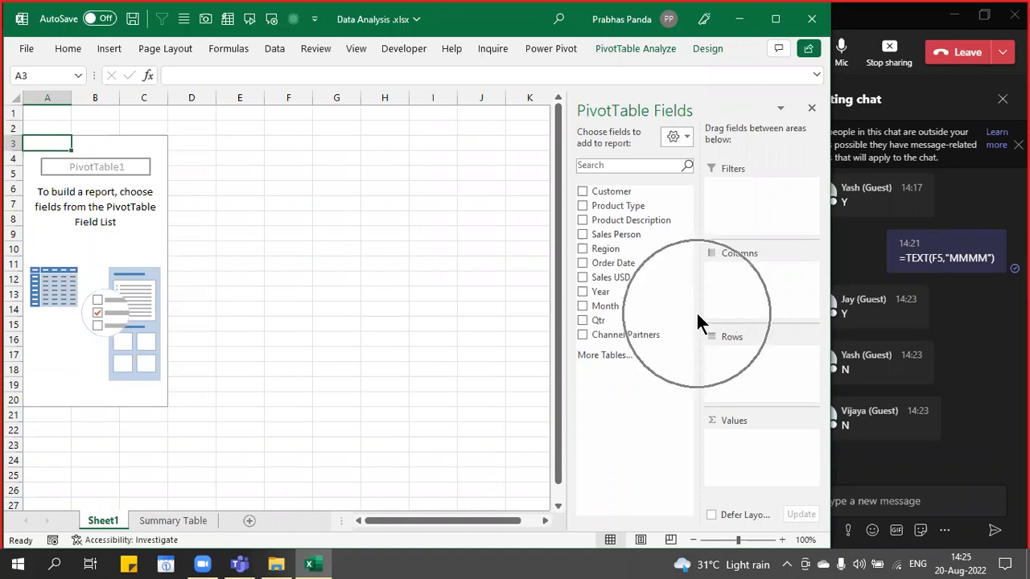
key(ctrl)
key(ctrl)
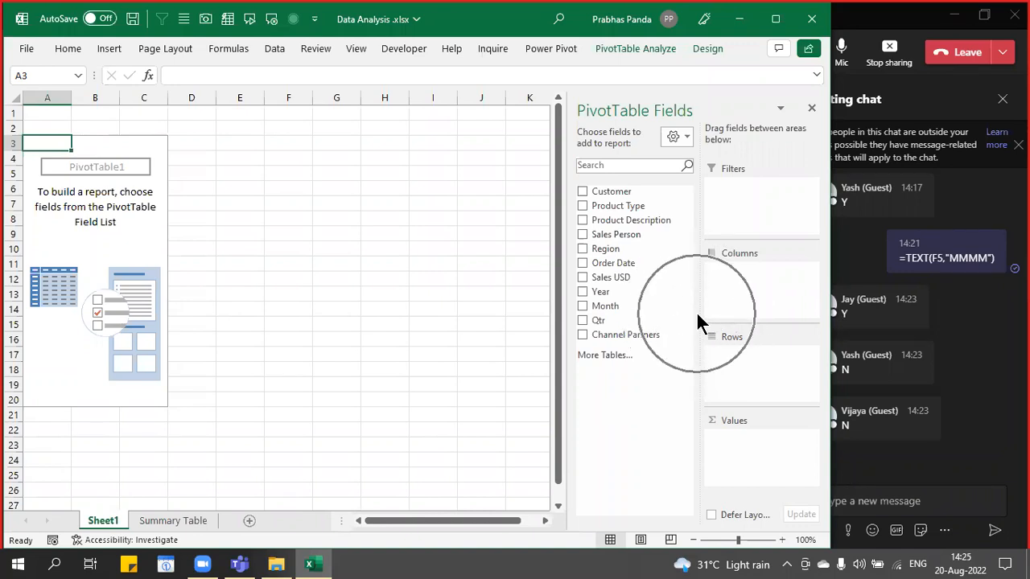
key(ctrl)
key(ctrl)
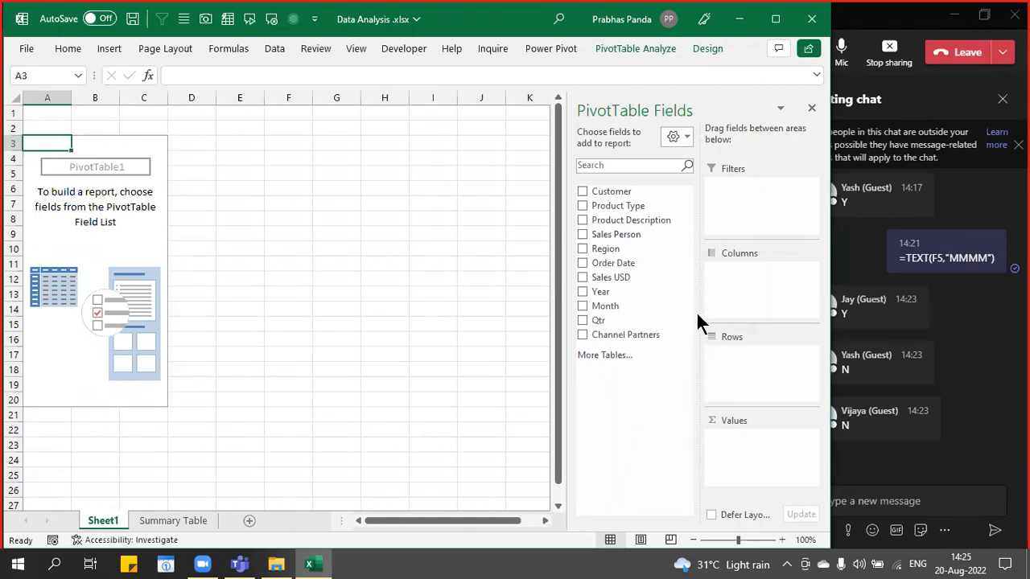
key(ctrl)
key(ctrl)
key(ctrl)
key(ctrl)
key(ctrl)
key(ctrl)
key(ctrl)
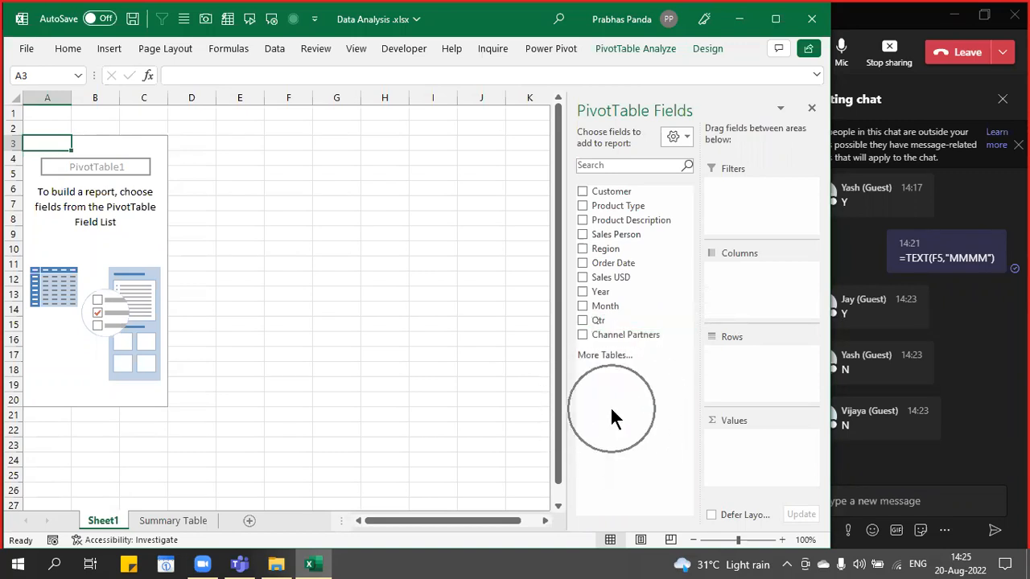
key(ctrl)
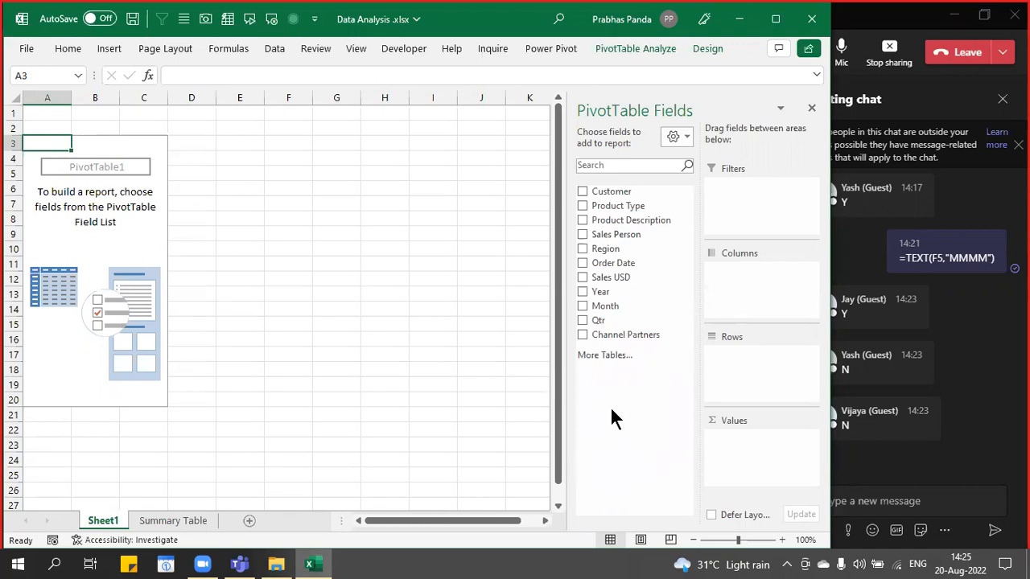
key(ctrl)
key(ctrl)
key(ctrl)
key(ctrl)
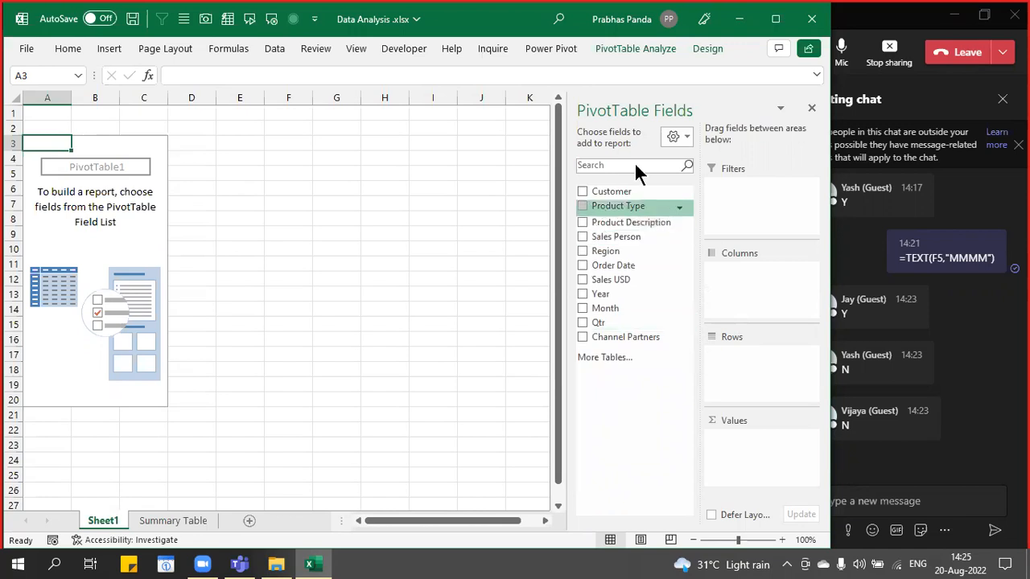
- Review the PivotTable field list layouts and choose Fields Section and Areas Section Side-By-Side
key(ctrl)
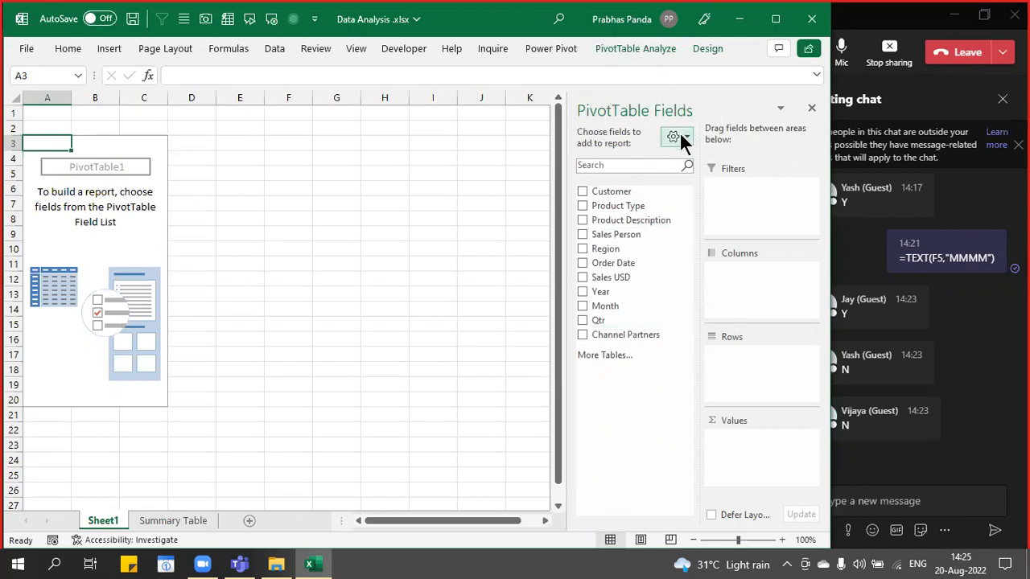
key(ctrl)
key(ctrl)
key(ctrl)
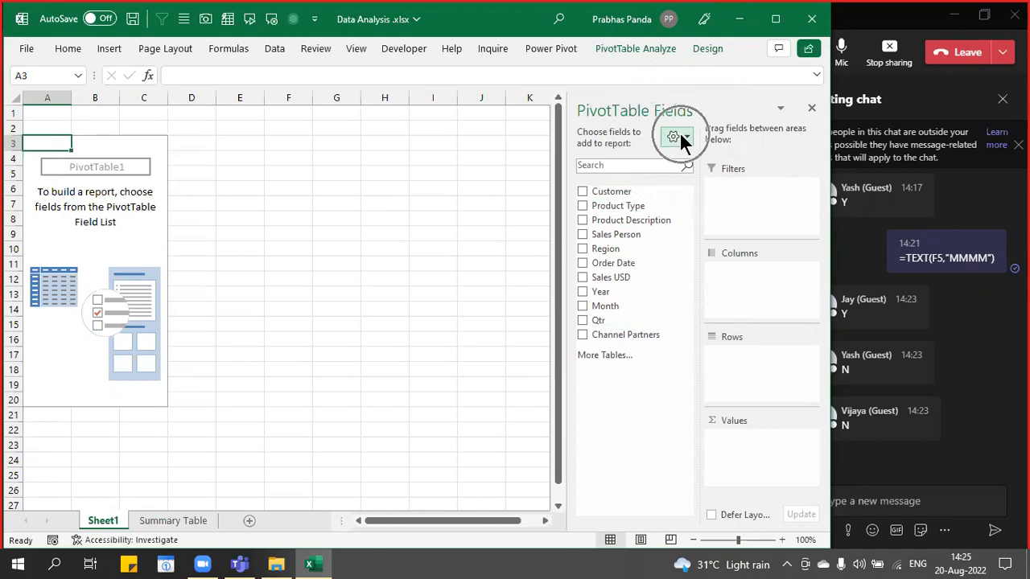
key(ctrl)
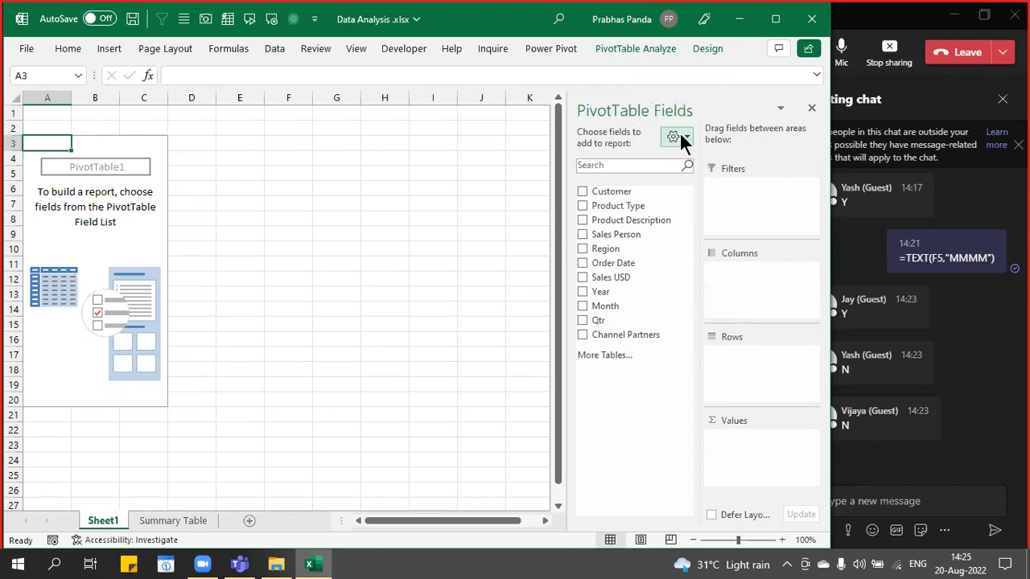
key(ctrl)
click(676, 138)
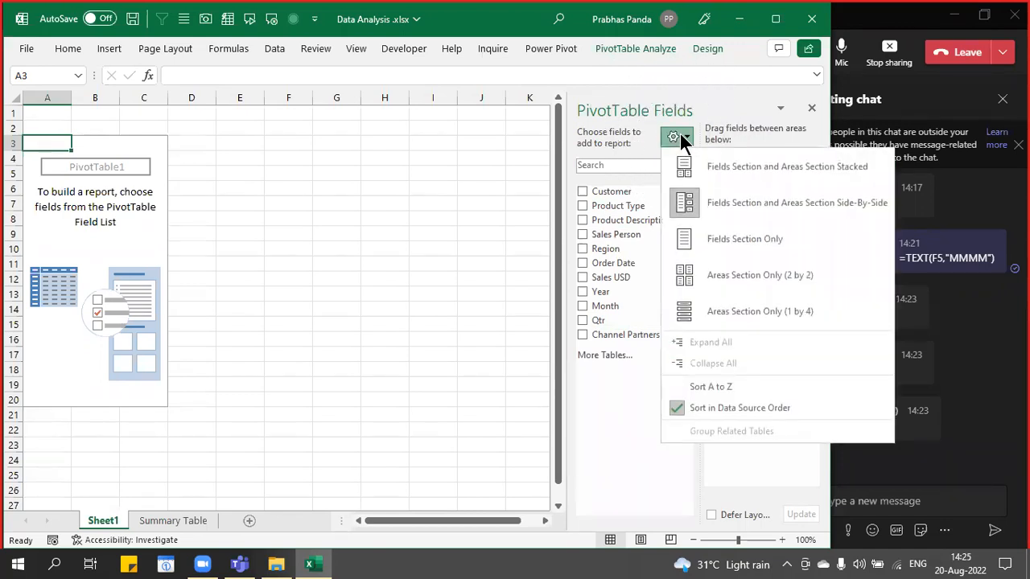
click(792, 202)
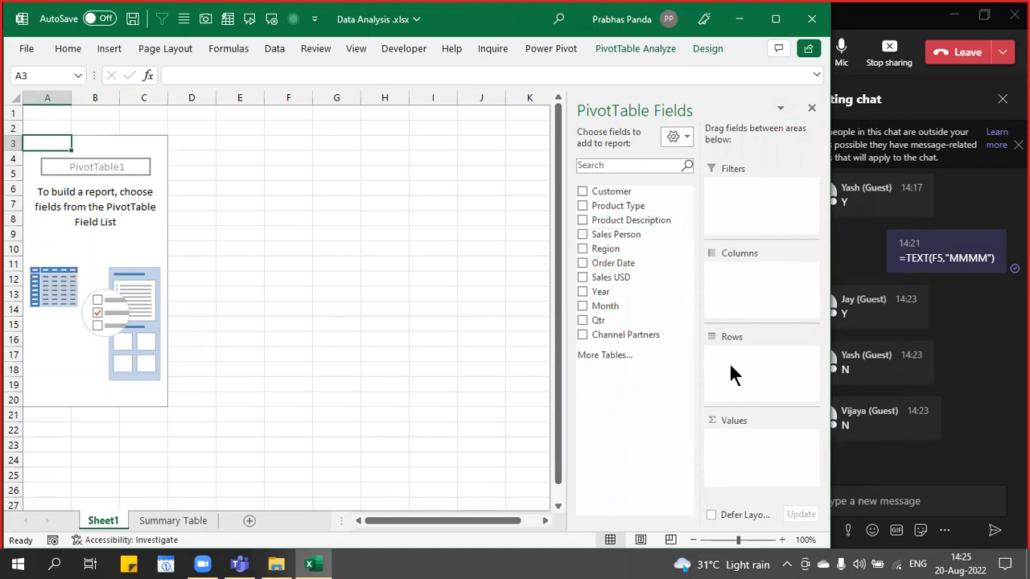
key(ctrl)
key(ctrl)
key(ctrl)
key(ctrl)
key(ctrl)
key(ctrl)
key(ctrl)
key(ctrl)
key(ctrl)
key(ctrl)
key(ctrl)
key(ctrl)
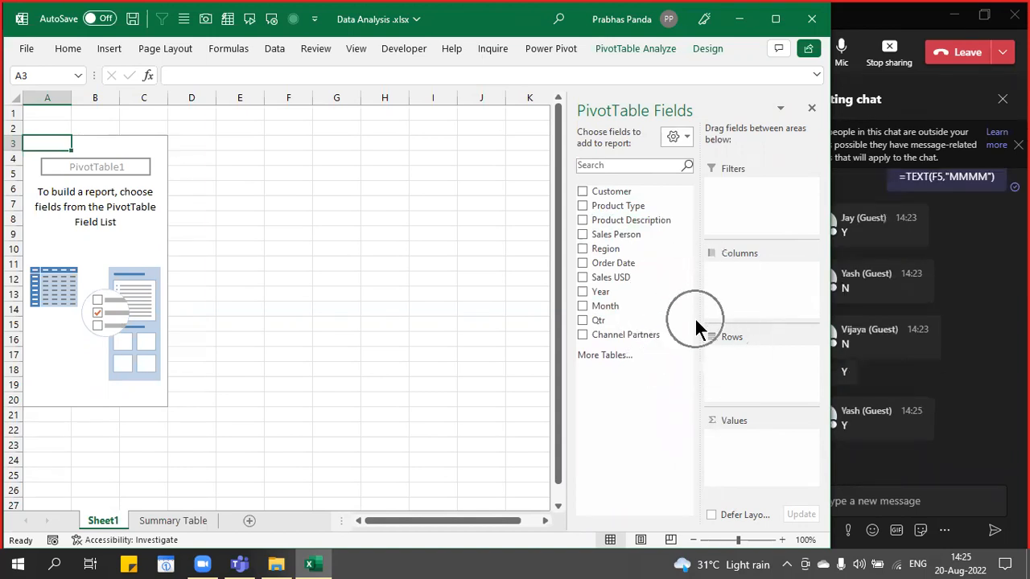
key(ctrl)
key(ctrl)
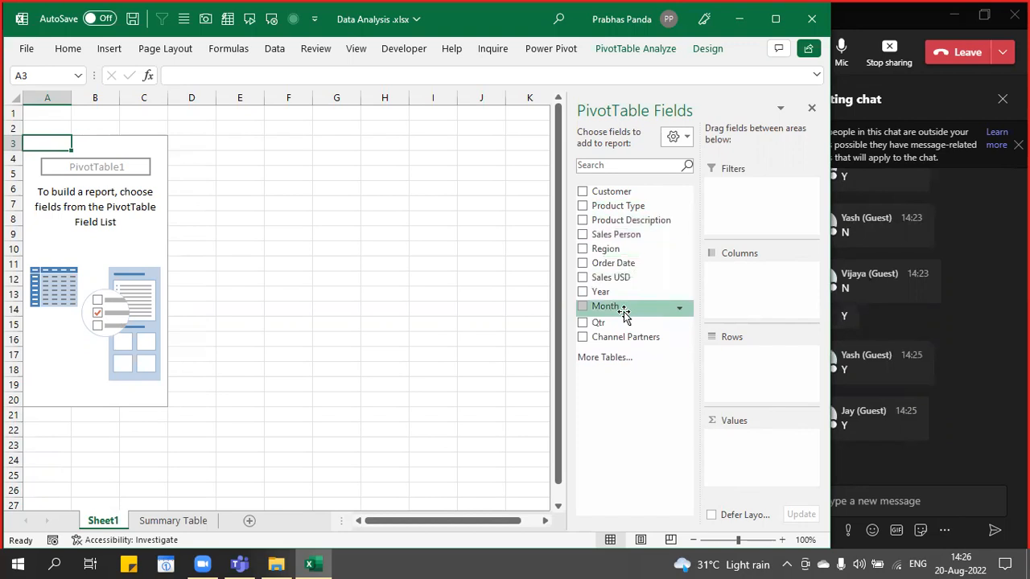
key(ctrl)
key(ctrl)
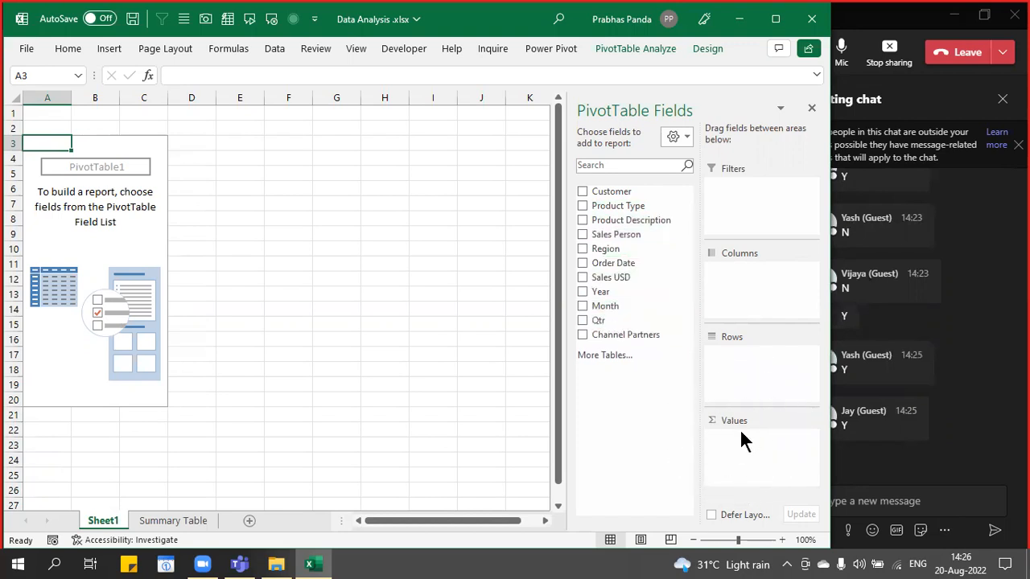
key(ctrl)
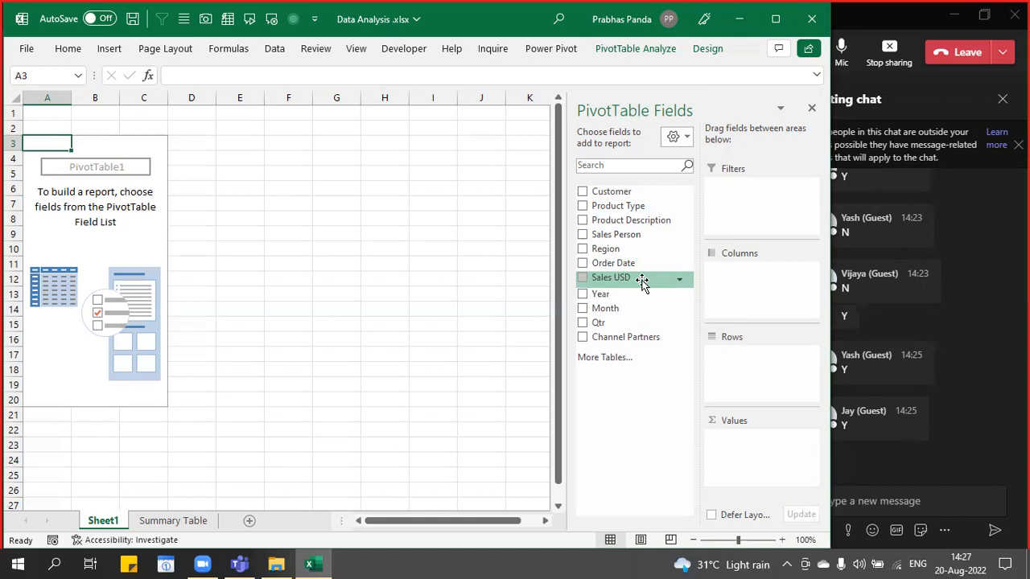
- Build the PivotTable with the sum of Sales USD as values, Year as columns and Product Description as rows
drag(642, 283, 790, 463)
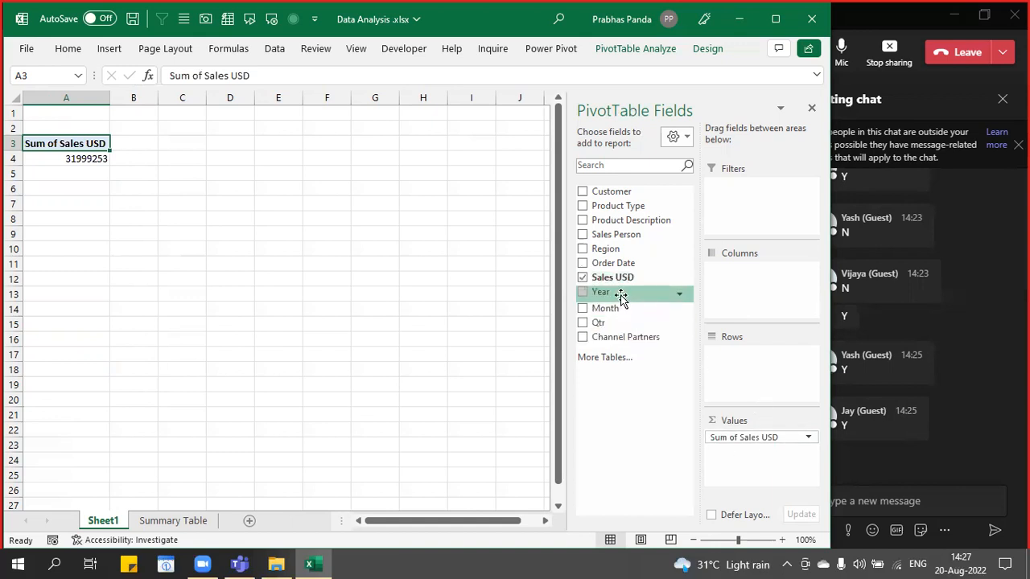
drag(618, 293, 785, 286)
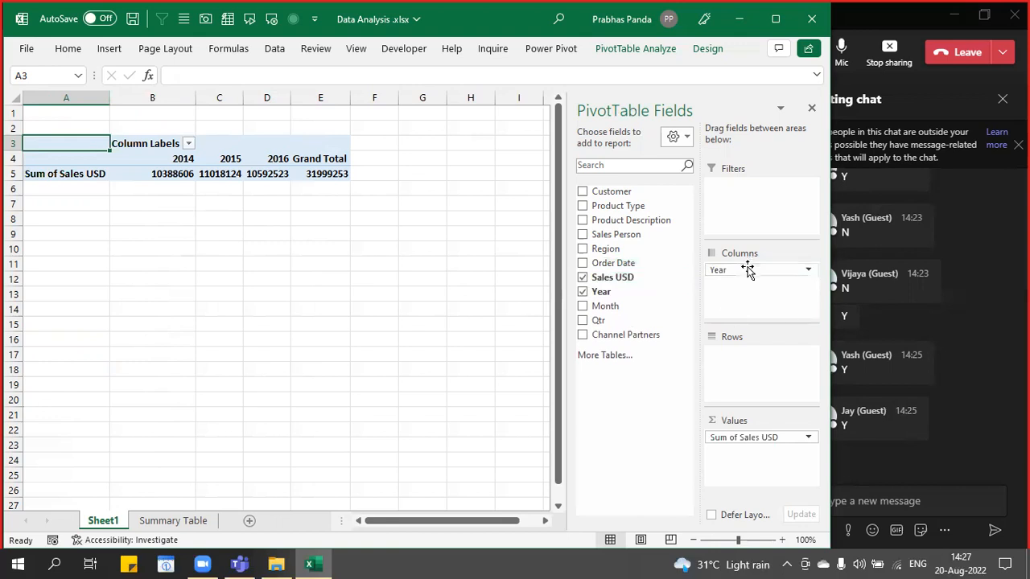
drag(747, 269, 749, 376)
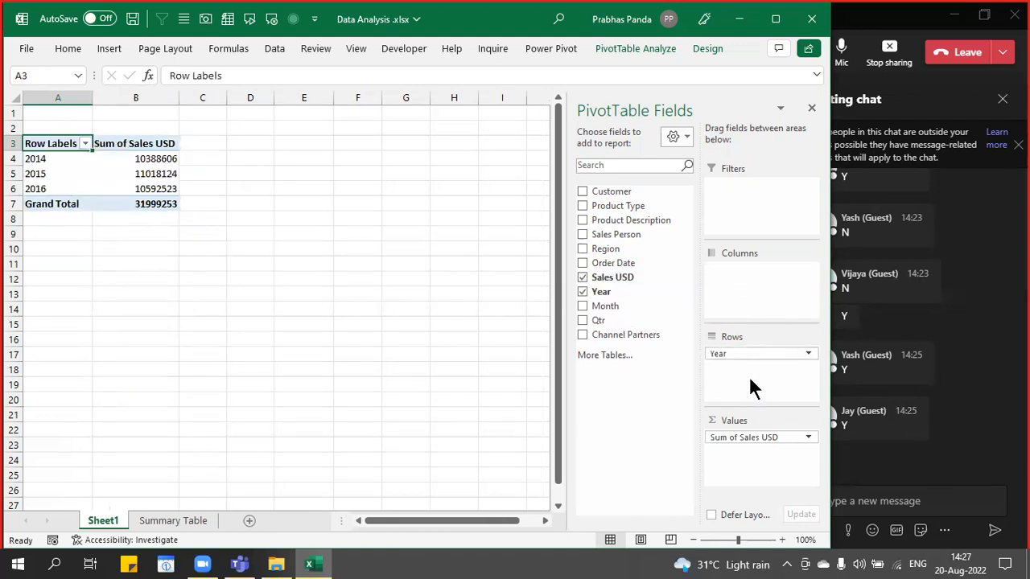
drag(730, 355, 750, 277)
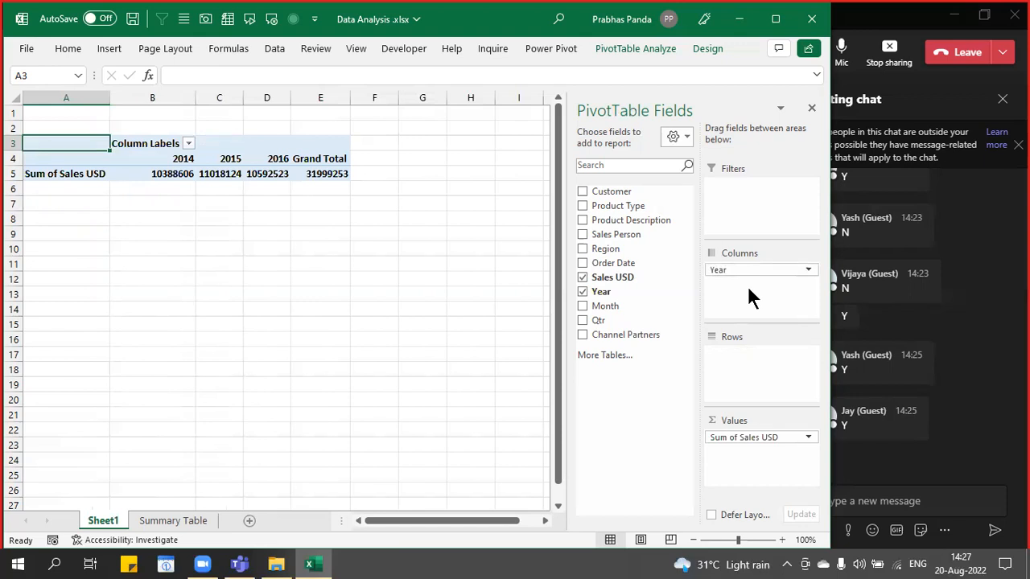
drag(643, 230, 769, 374)
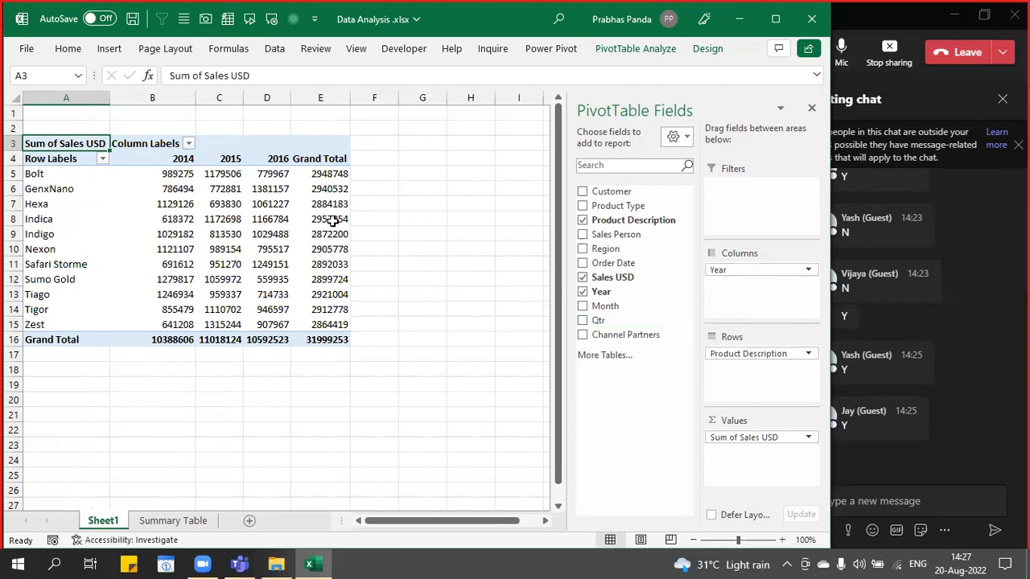
- Apply the Medium PivotTable style with a solid dark blue header to the sales PivotTable
ctrl+scroll(332, 221, up, 1)
ctrl+scroll(333, 222, up, 2)
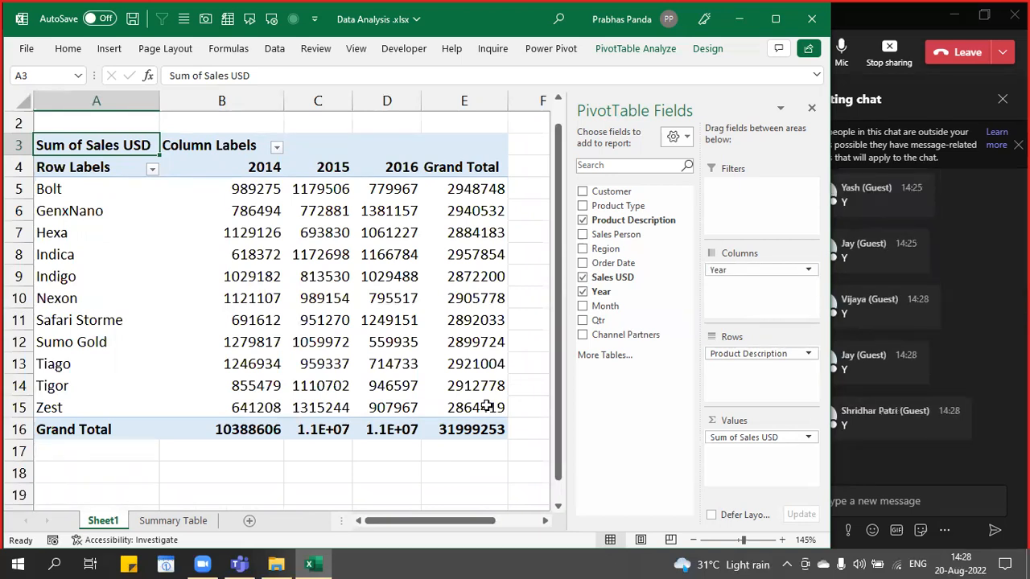
scroll(344, 342, down, 1)
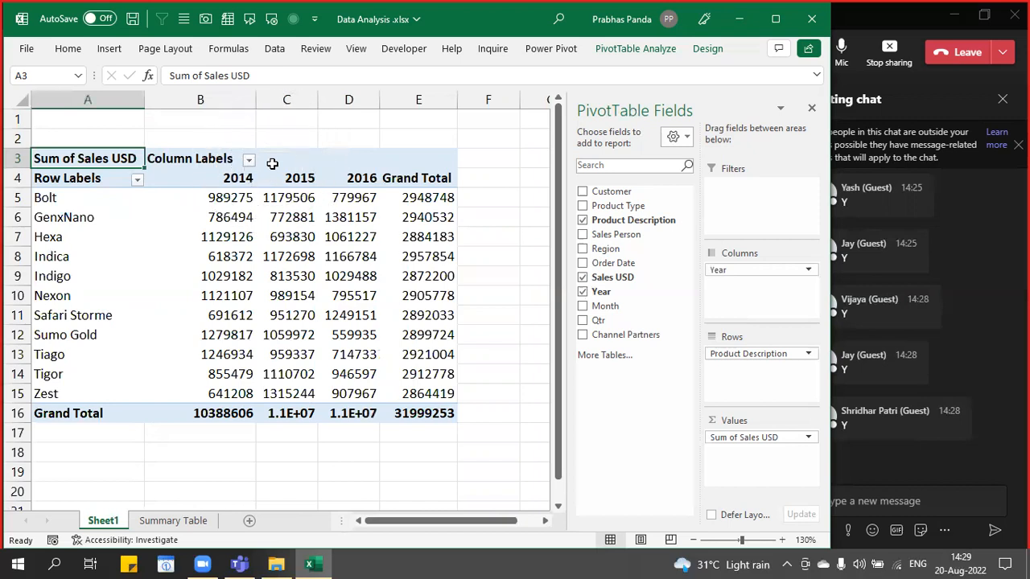
click(292, 254)
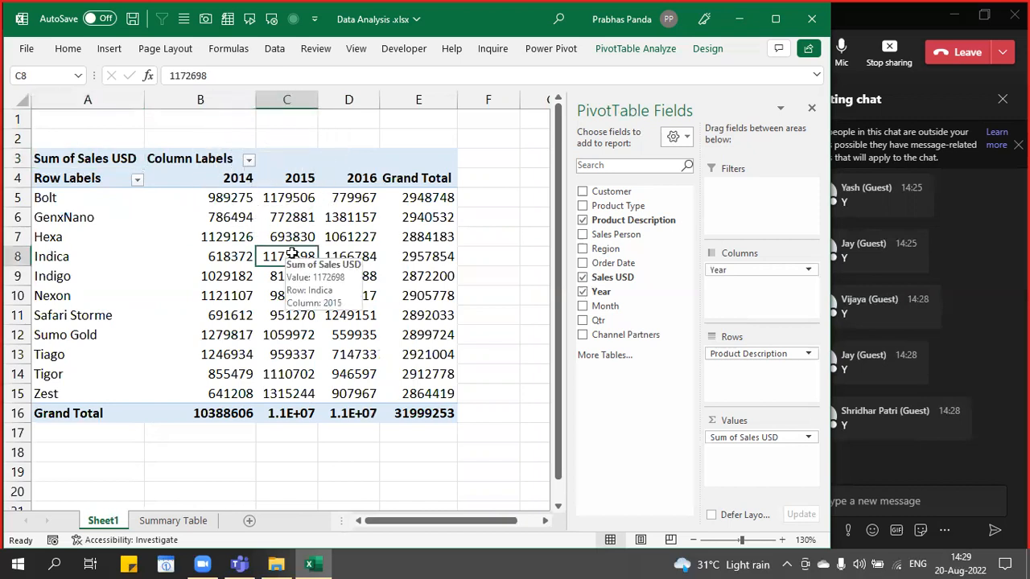
click(702, 49)
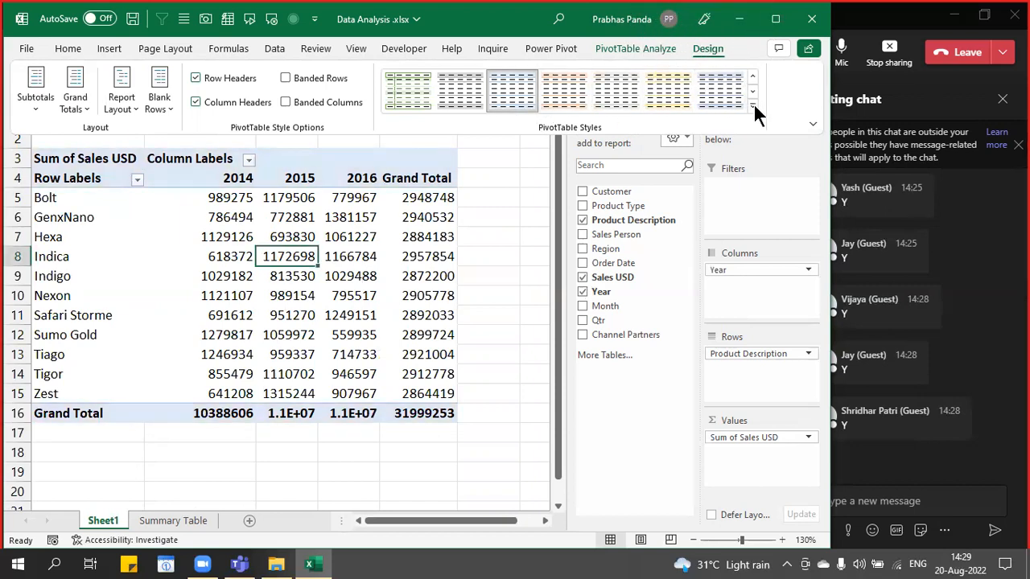
key(ctrl)
key(ctrl)
key(ctrl)
key(ctrl)
key(ctrl)
key(ctrl)
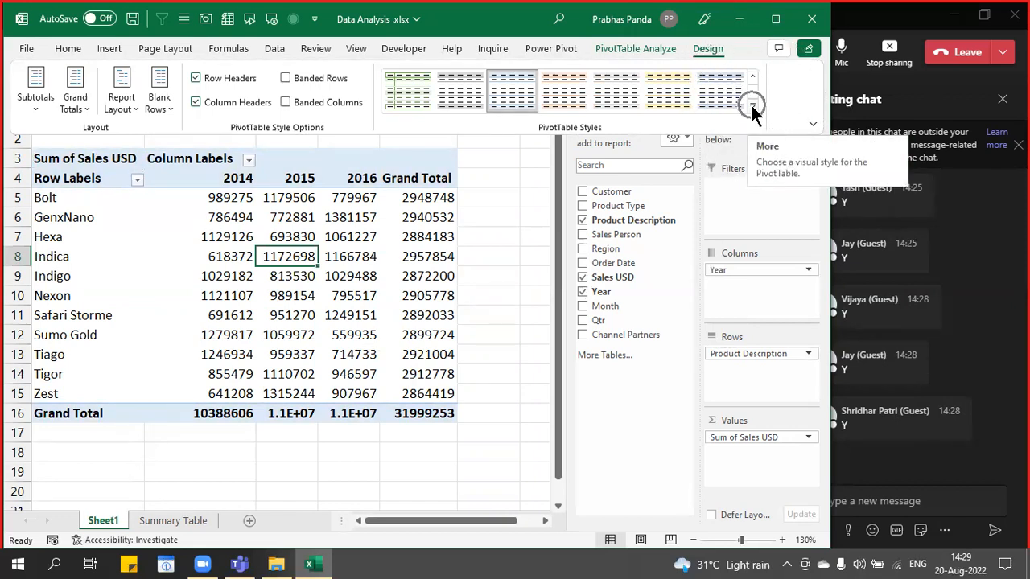
click(752, 107)
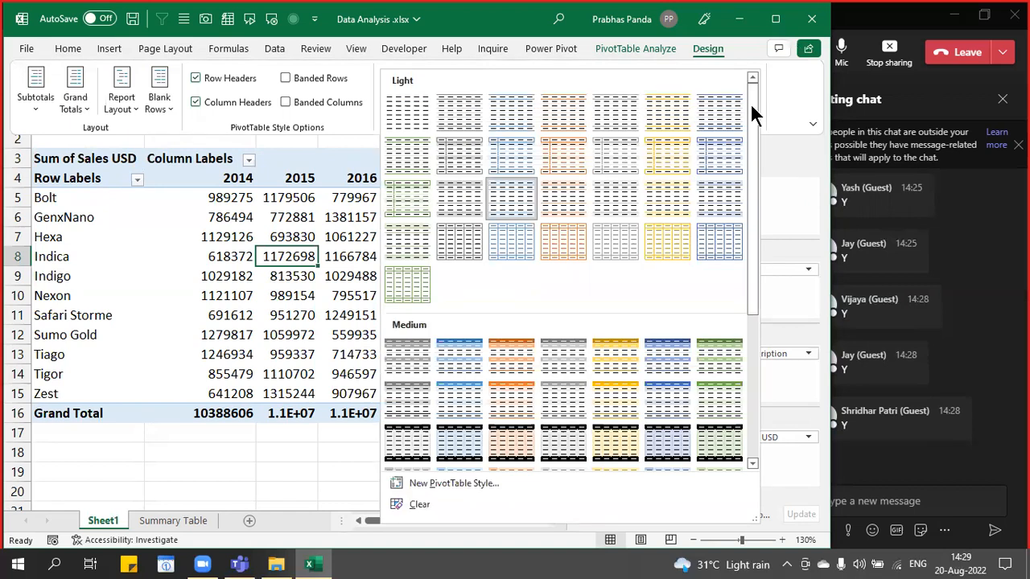
scroll(541, 221, down, 3)
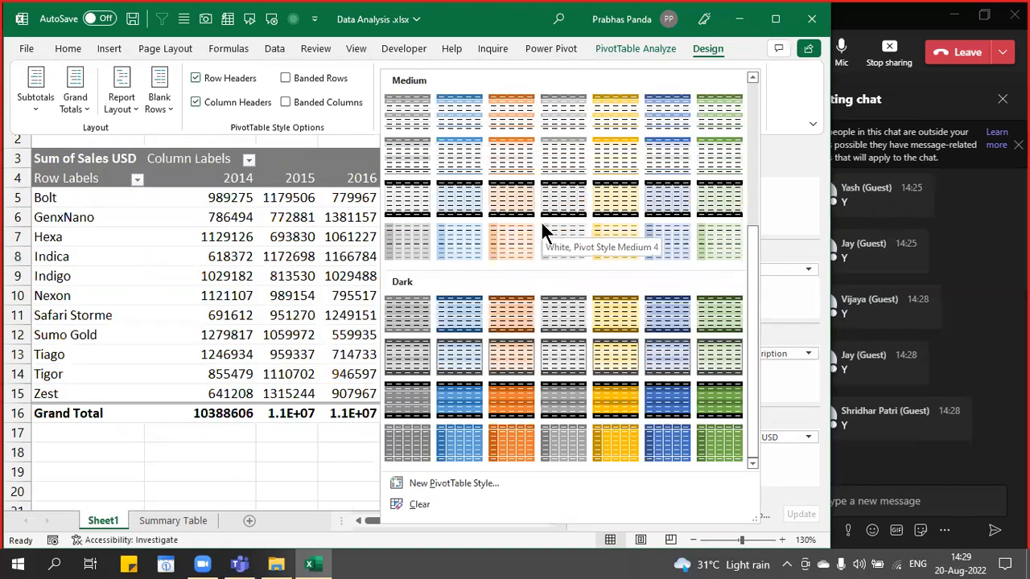
scroll(540, 222, up, 3)
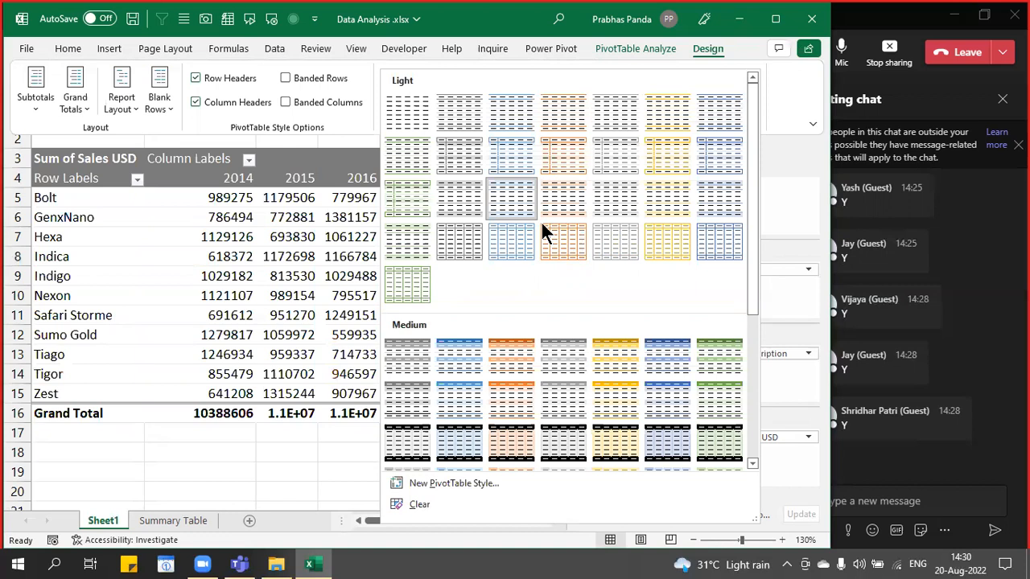
scroll(510, 217, down, 3)
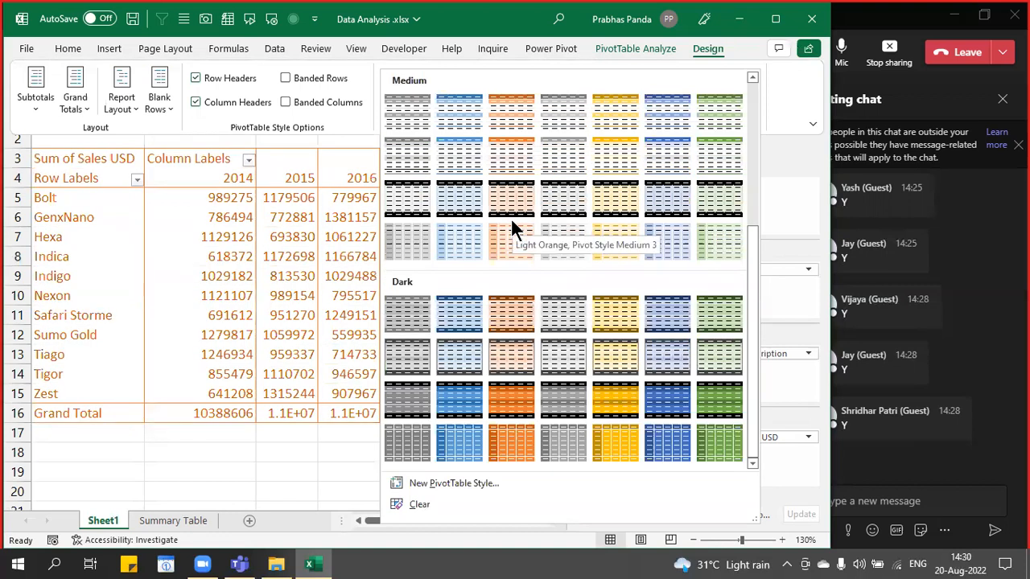
scroll(510, 324, up, 3)
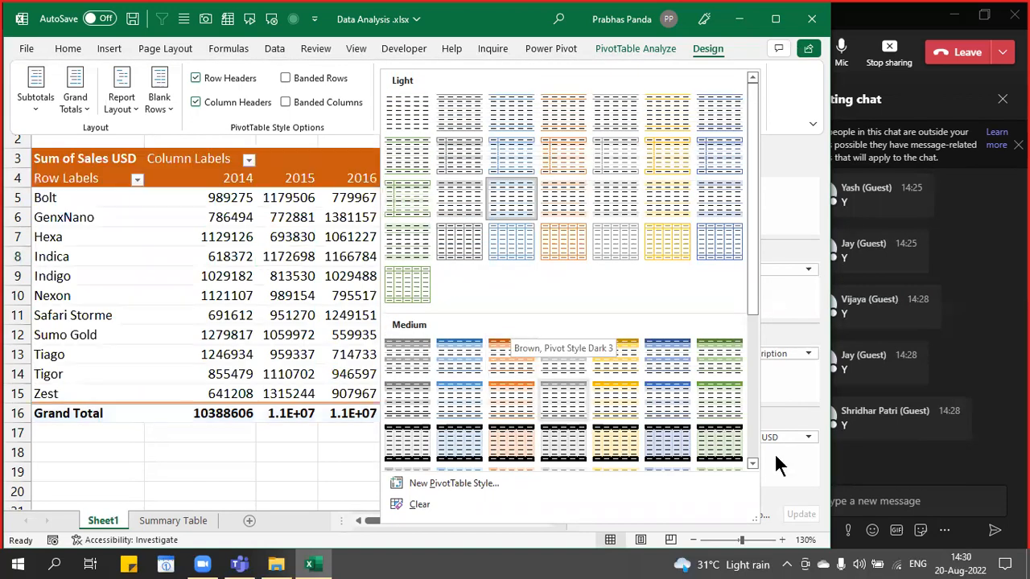
click(673, 368)
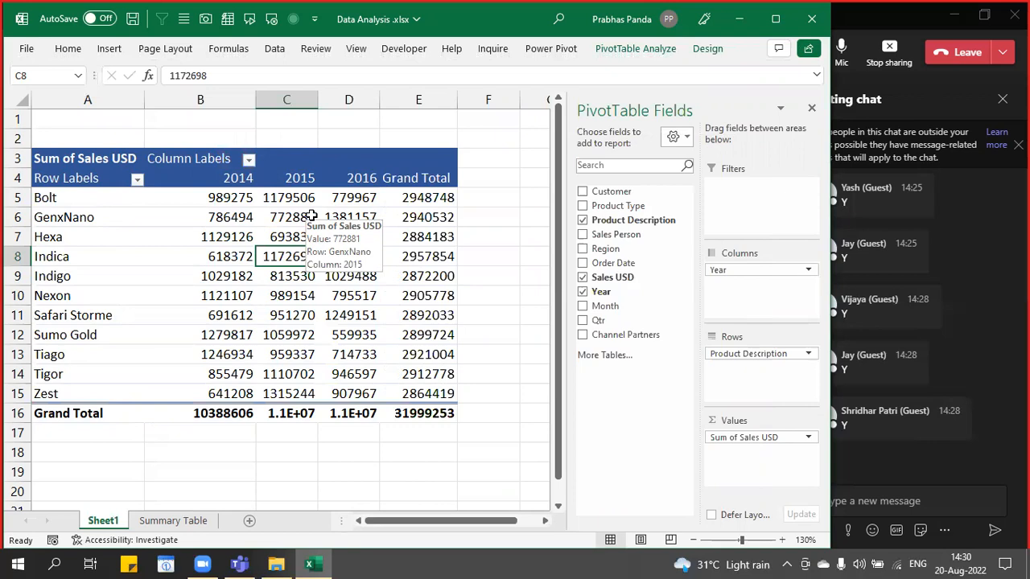
- Examine the Row Labels and Column Labels headings against the product names and the years 2014 to 2016 they stand for
drag(98, 199, 115, 396)
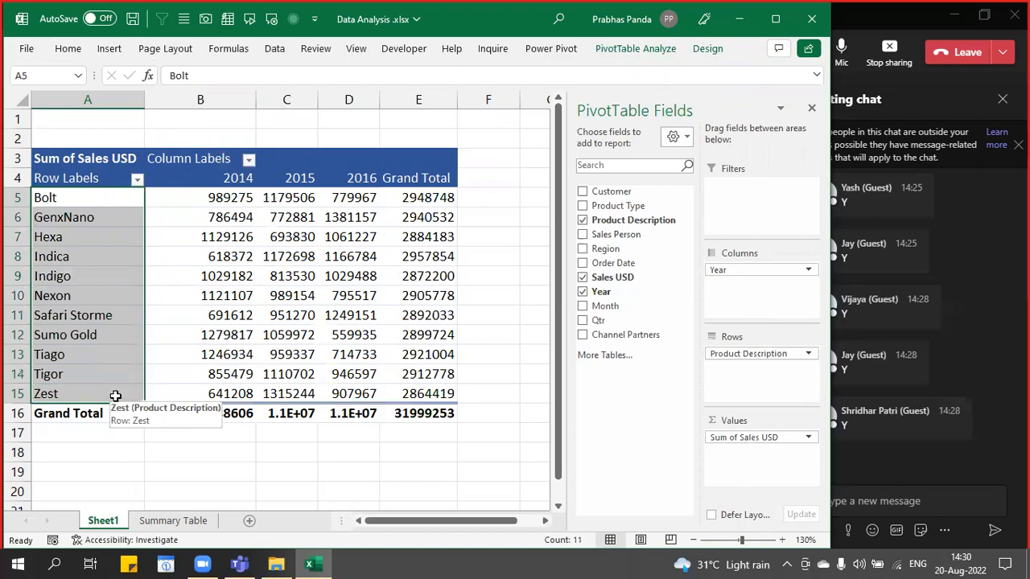
click(103, 179)
key(ctrl)
key(ctrl)
key(ctrl)
key(ctrl)
key(ctrl)
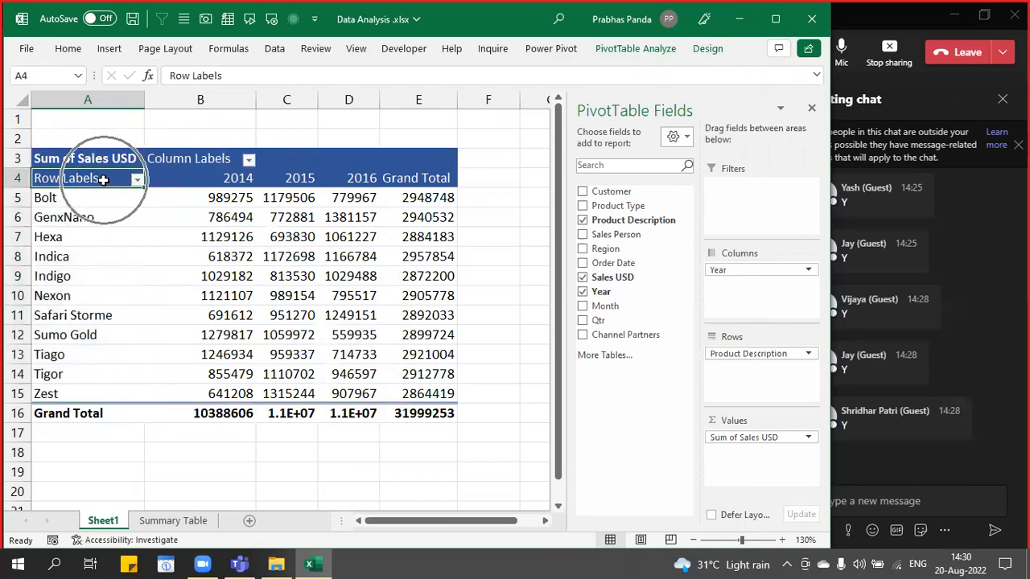
key(ctrl)
key(ctrl)
key(ctrl)
key(ctrl)
key(ctrl)
key(ctrl)
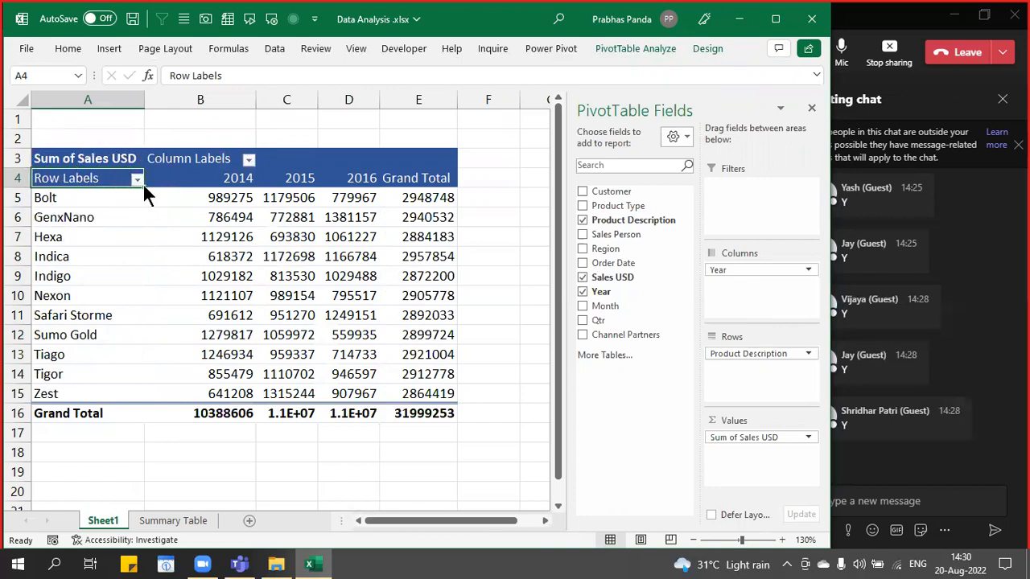
drag(223, 177, 367, 178)
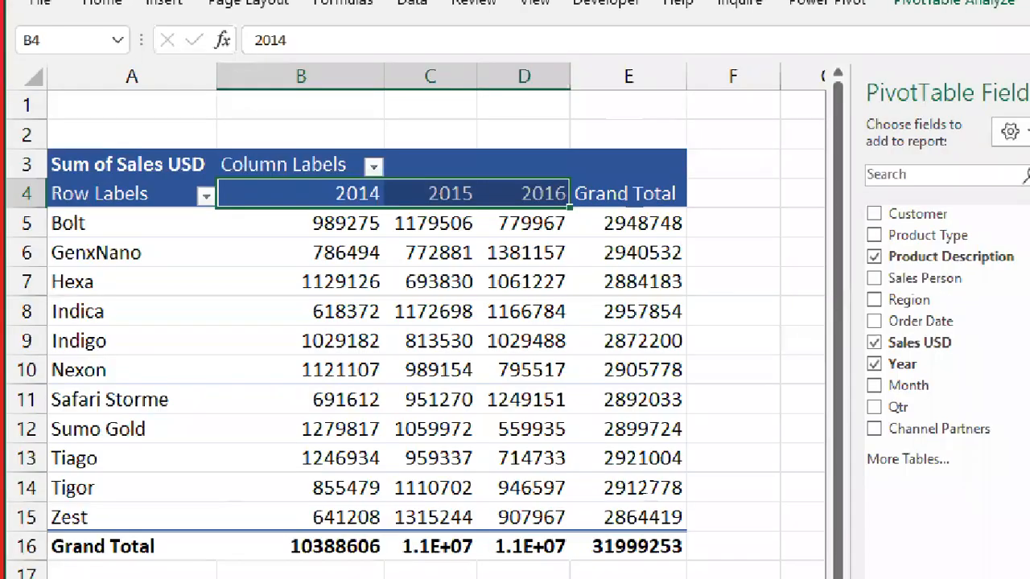
drag(211, 142, 380, 183)
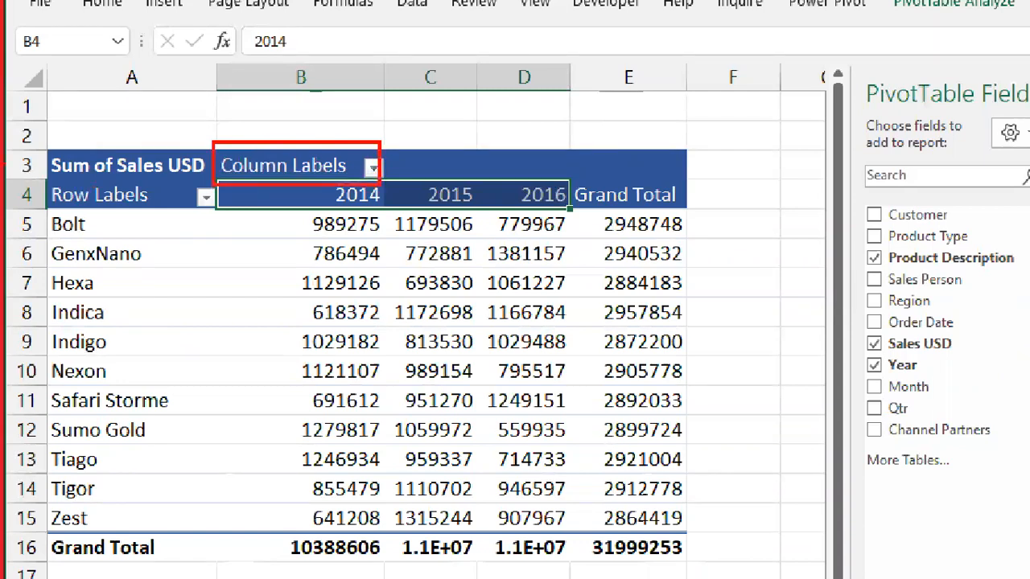
drag(43, 173, 211, 227)
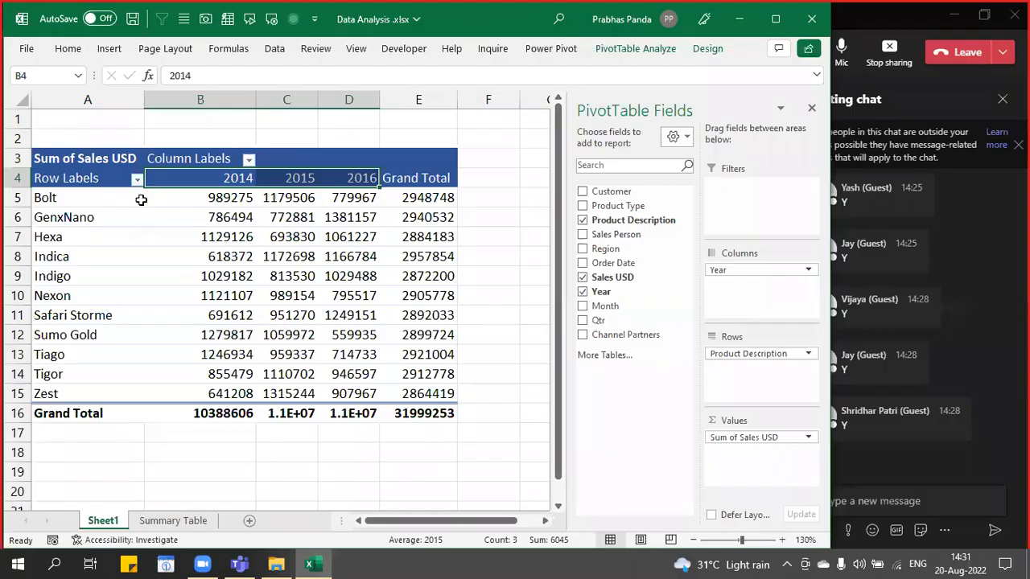
click(277, 256)
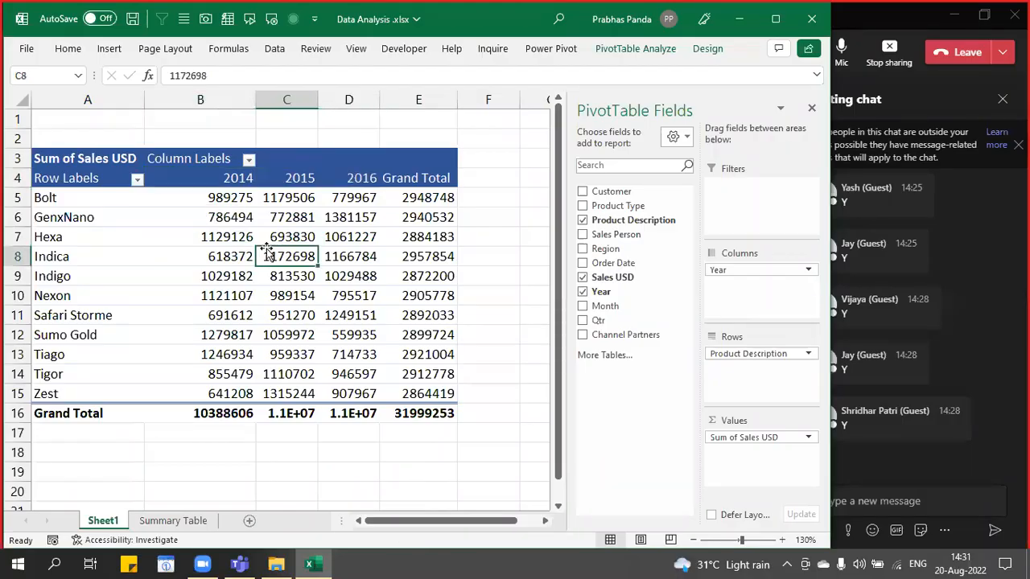
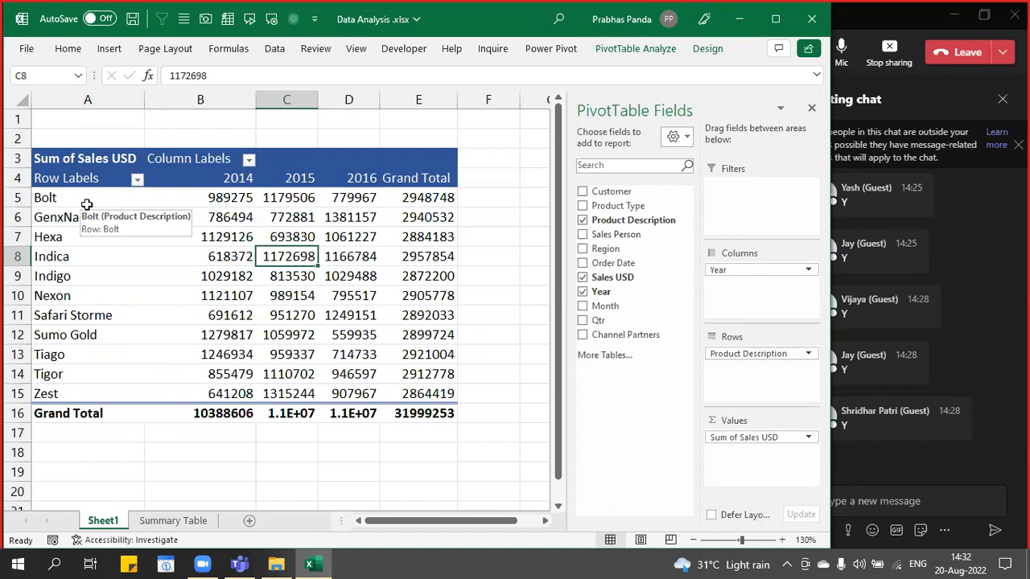
- Set the PivotTable's report layout to Tabular Form
click(239, 219)
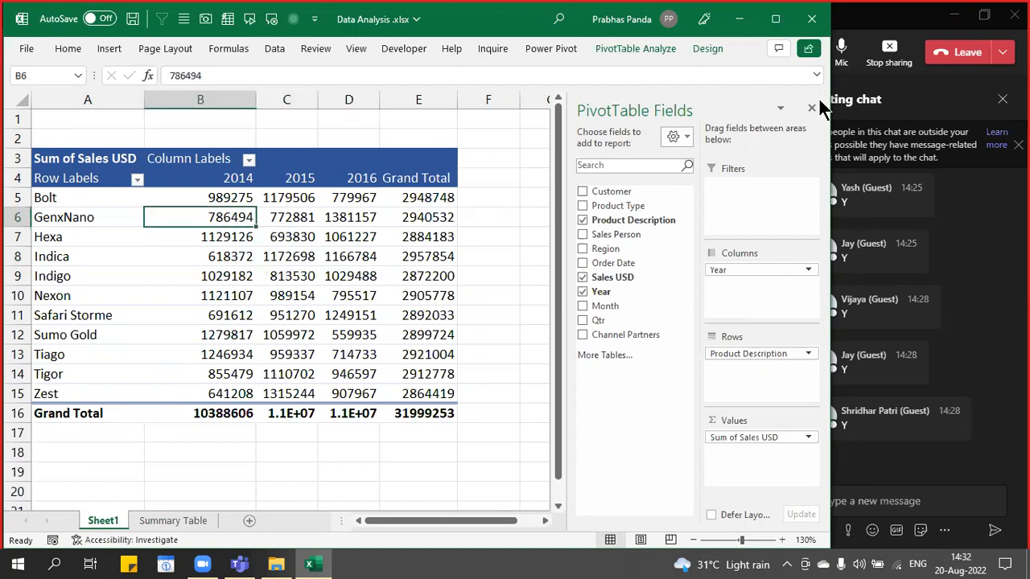
click(702, 53)
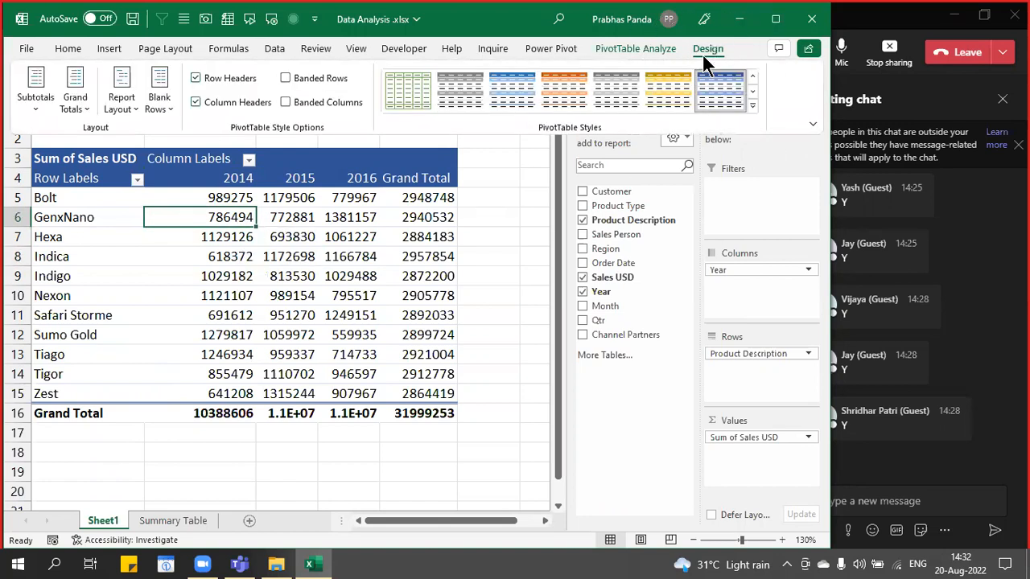
click(118, 105)
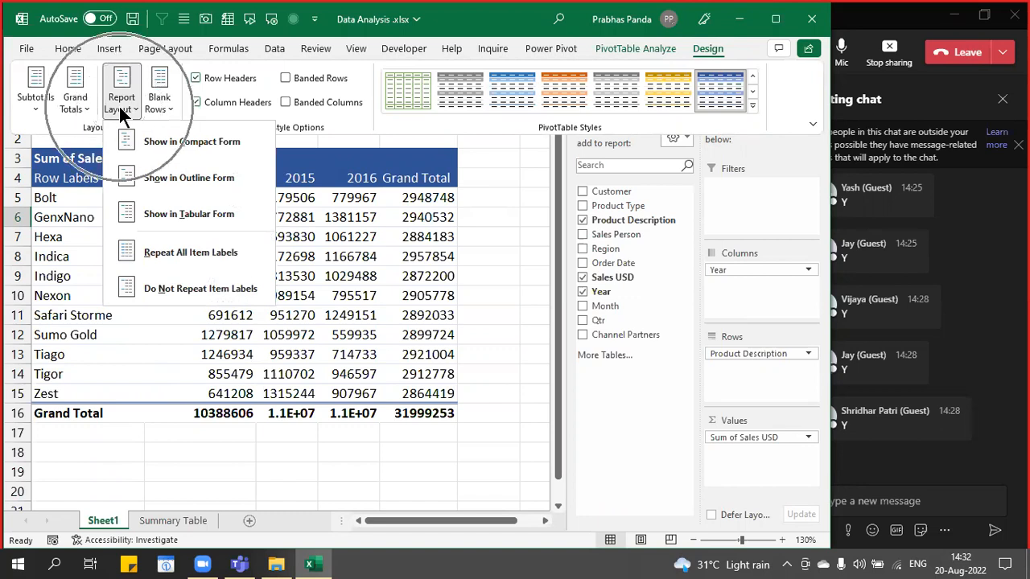
click(242, 214)
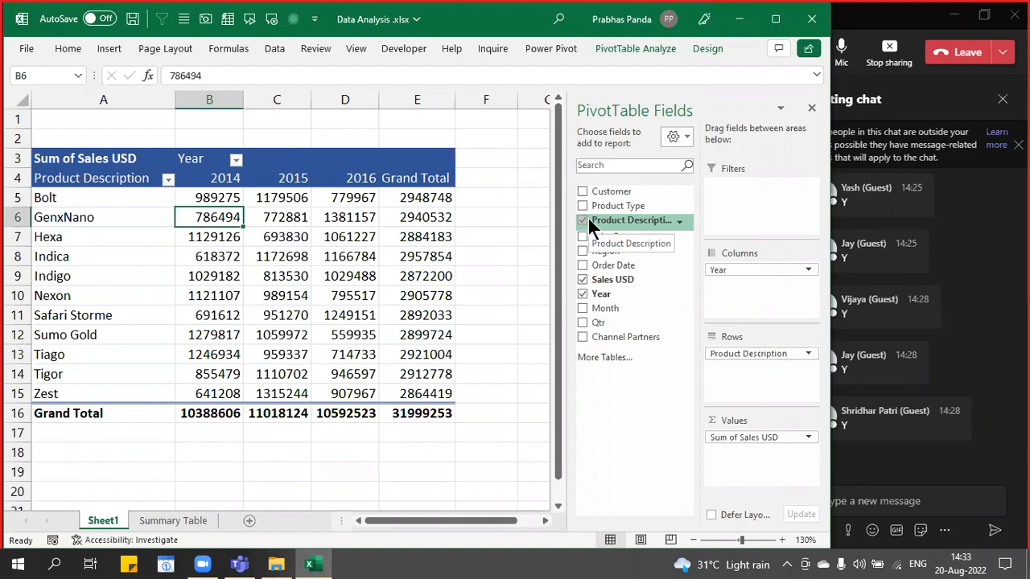
click(351, 254)
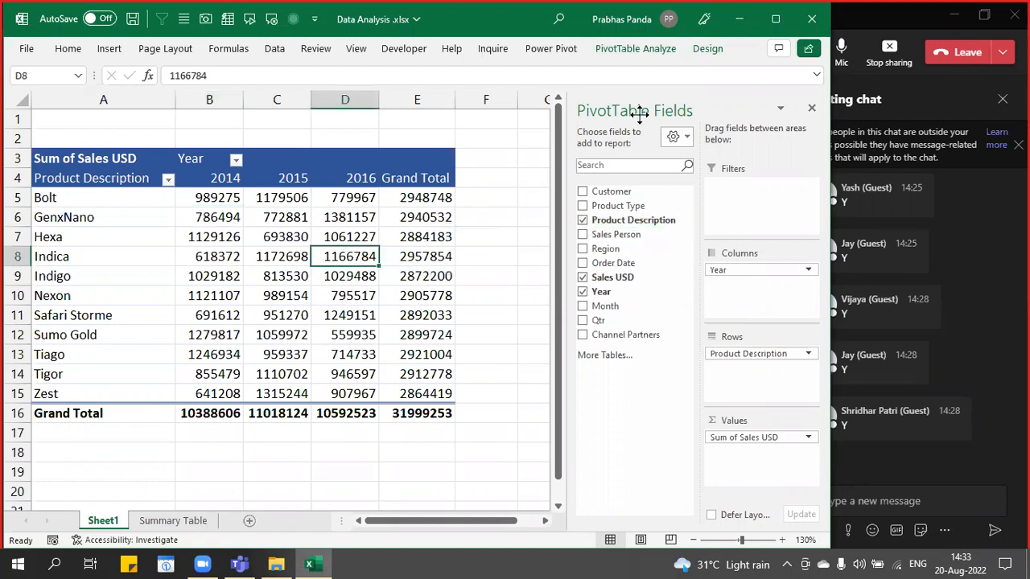
click(281, 213)
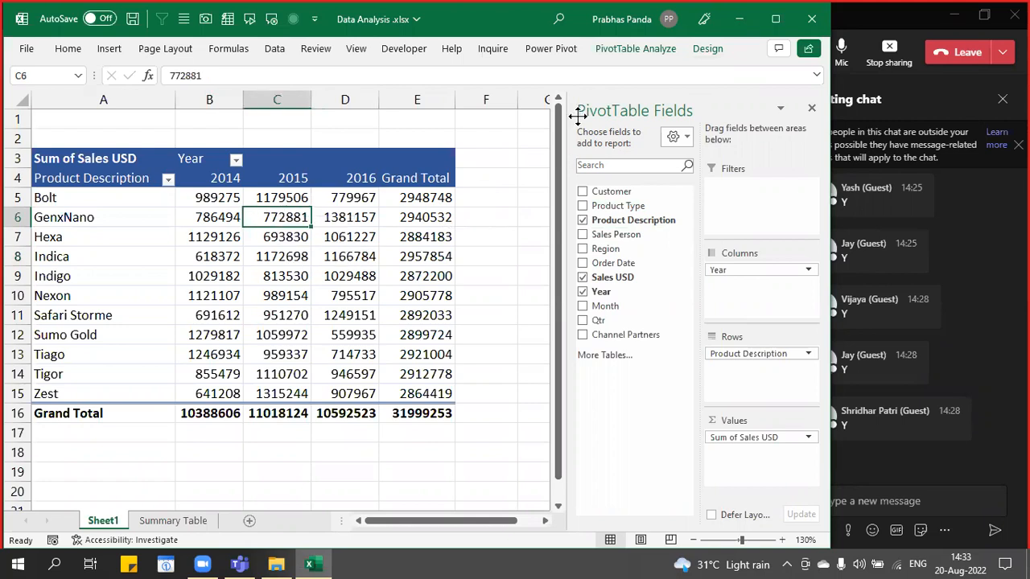
click(711, 50)
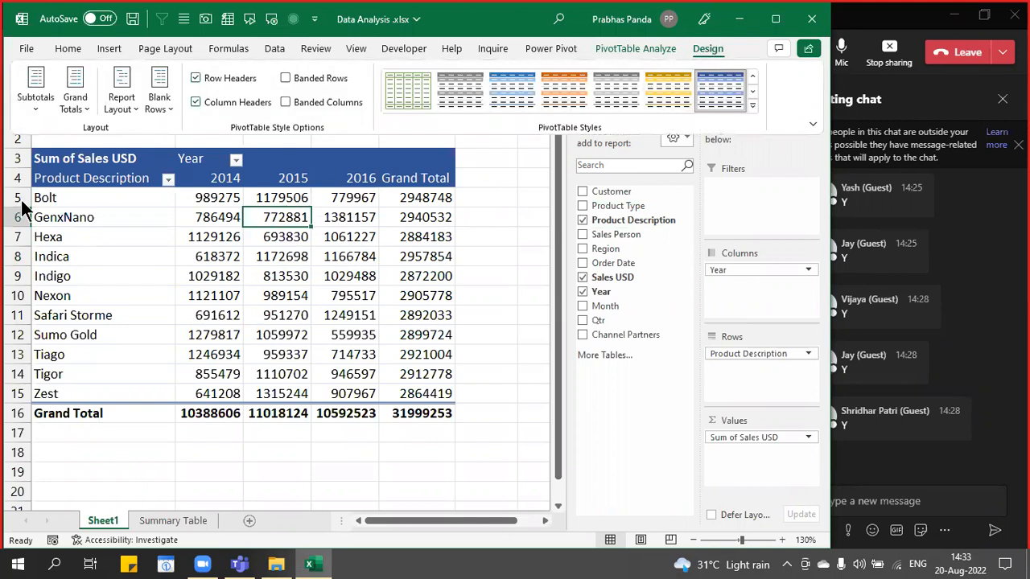
click(118, 103)
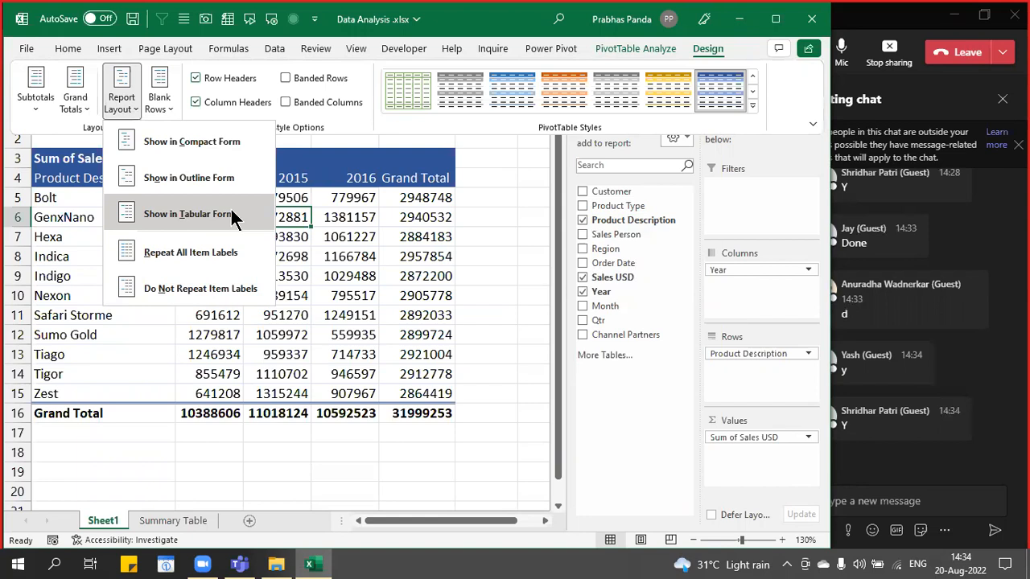
click(233, 216)
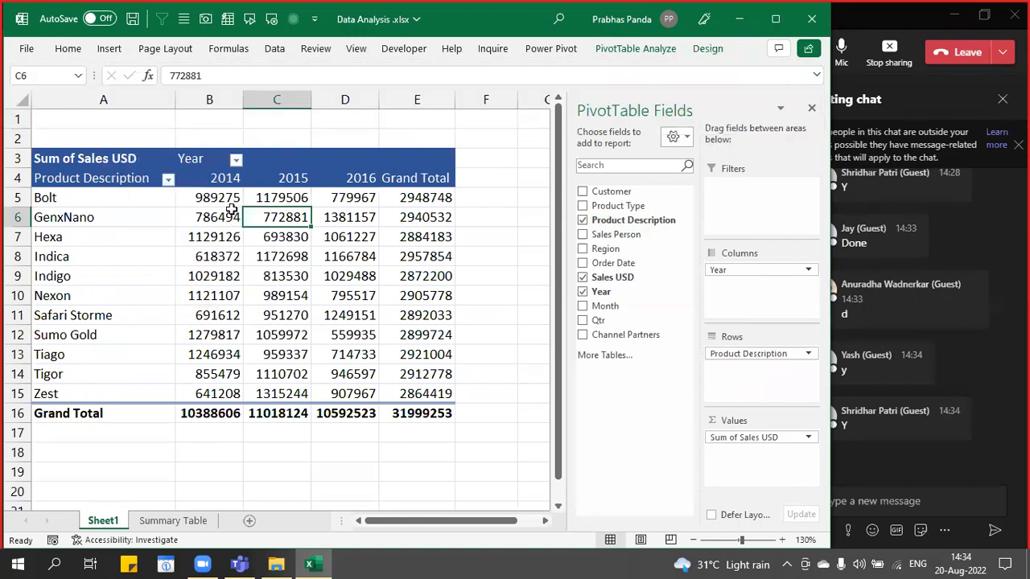
- Sort the PivotTable's products by Grand Total from largest to smallest and save the workbook
click(246, 298)
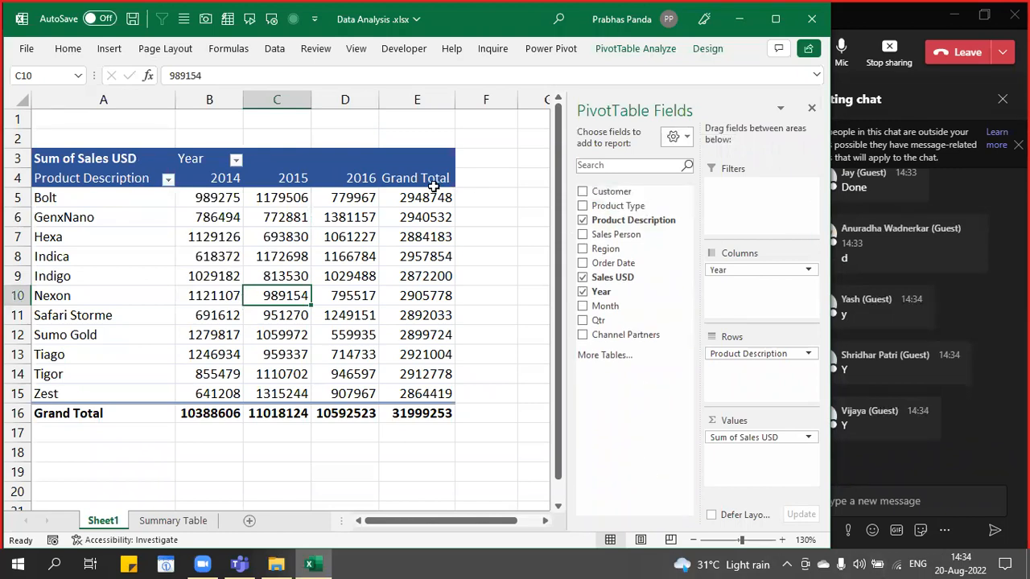
click(429, 217)
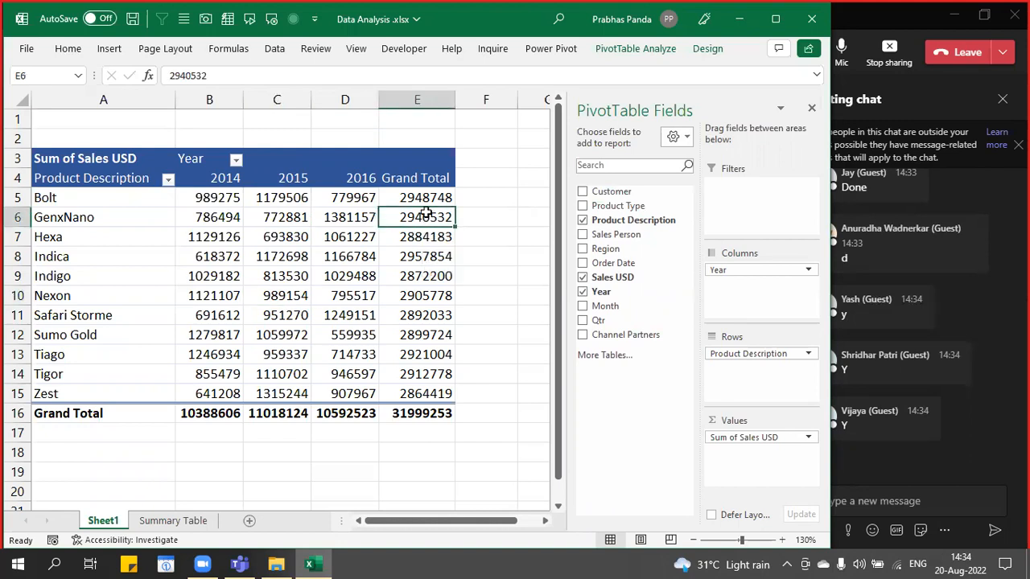
right_click(422, 220)
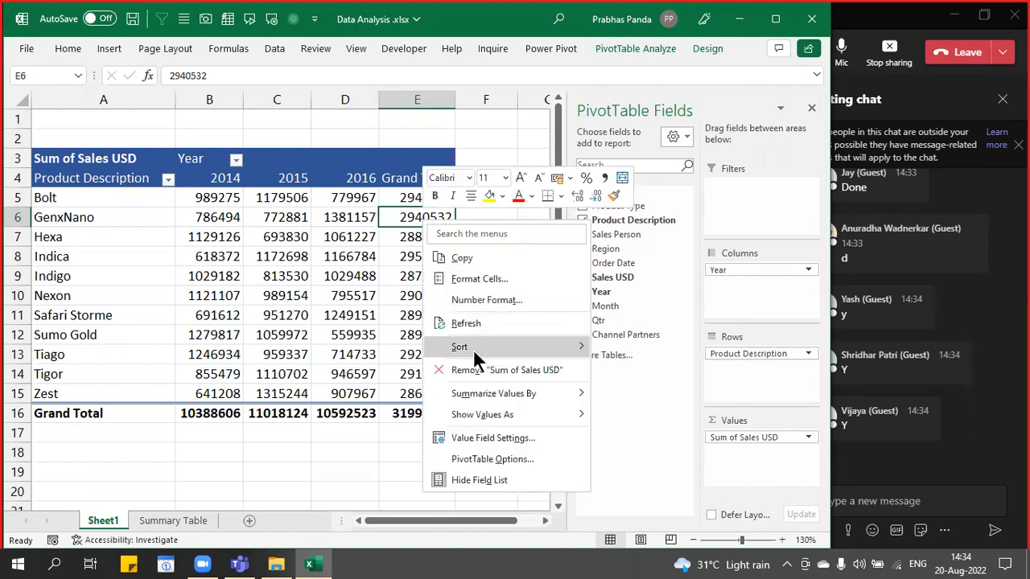
mouse_move(475, 349)
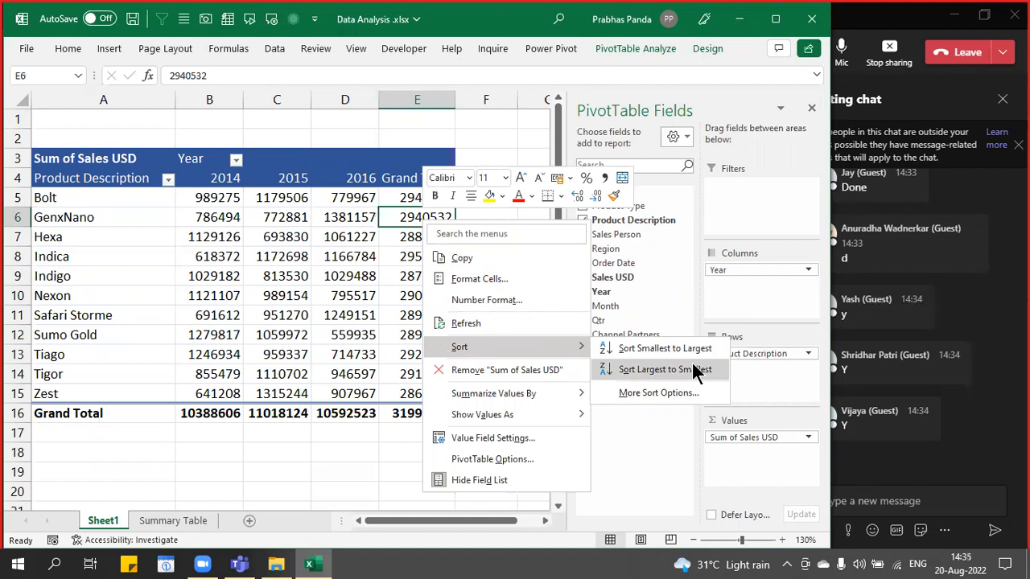
click(694, 370)
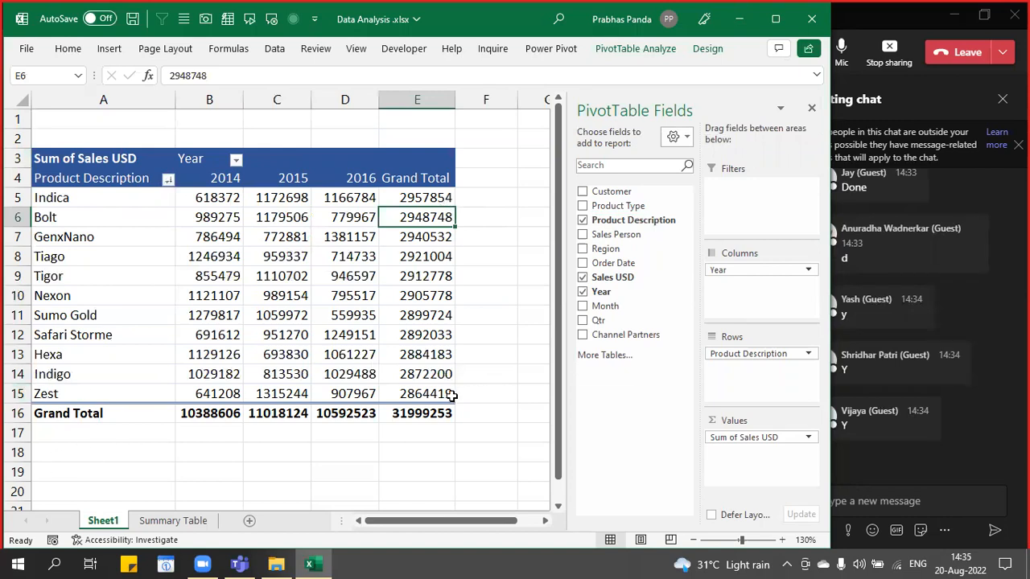
mouse_move(453, 395)
key(ctrl+s)
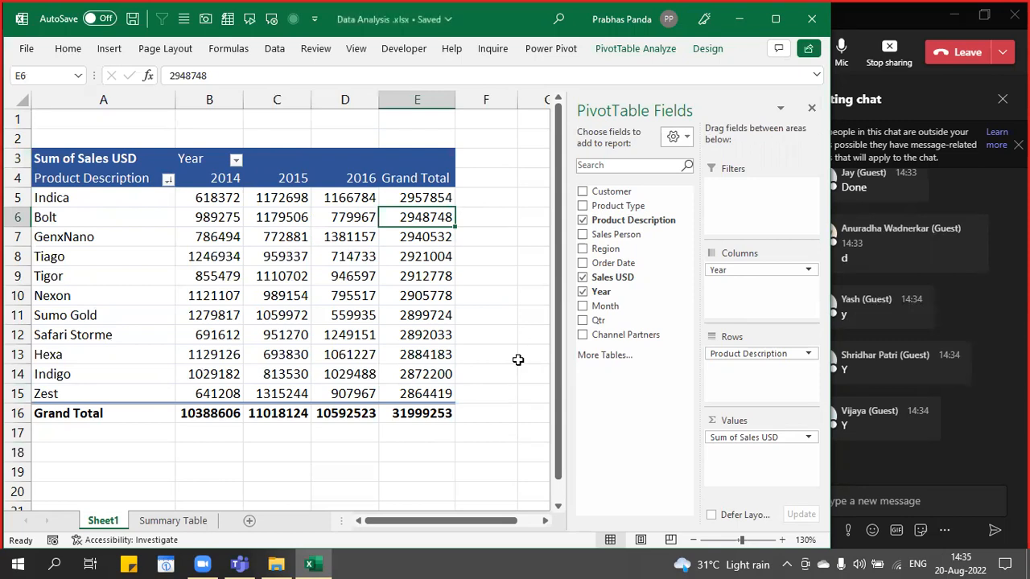
key(Up)
key(Up)
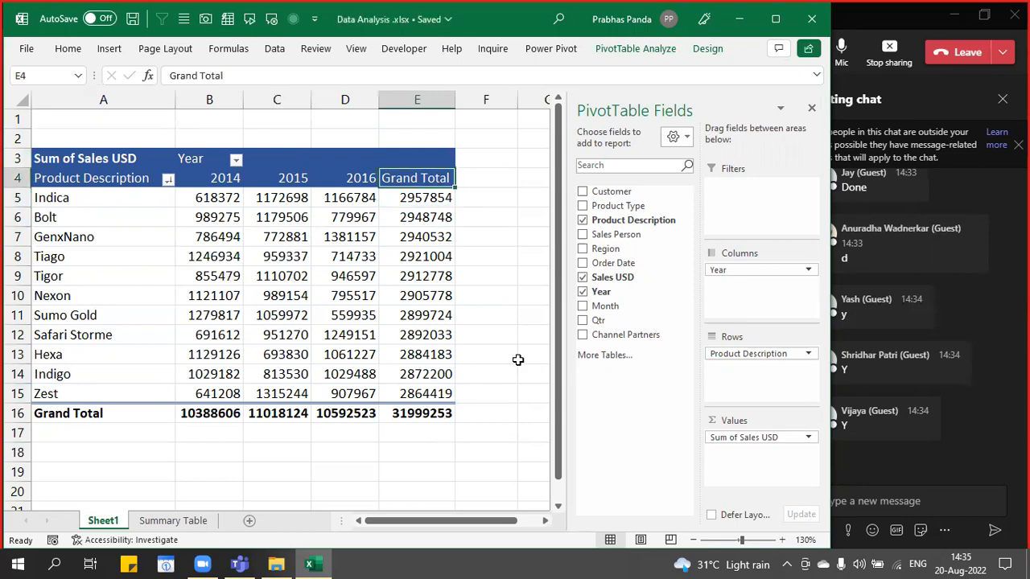
- Centre-align the year and Grand Total columns of the PivotTable, from the Year heading down to the Grand Total row
key(Left)
key(Left)
key(Left)
key(Up)
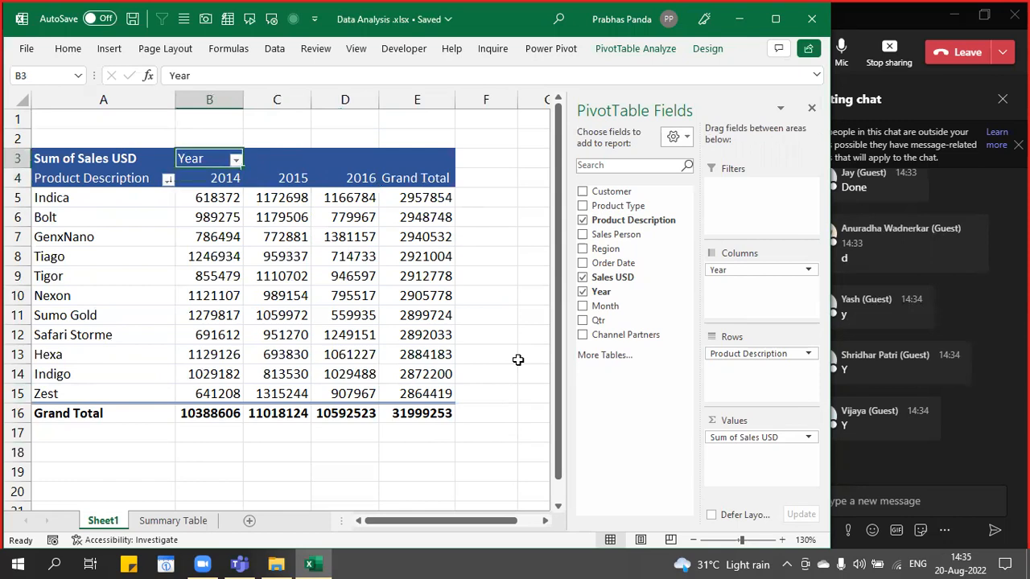
key(shift+Right)
key(shift+Right)
key(shift+Right)
key(ctrl+shift+Down)
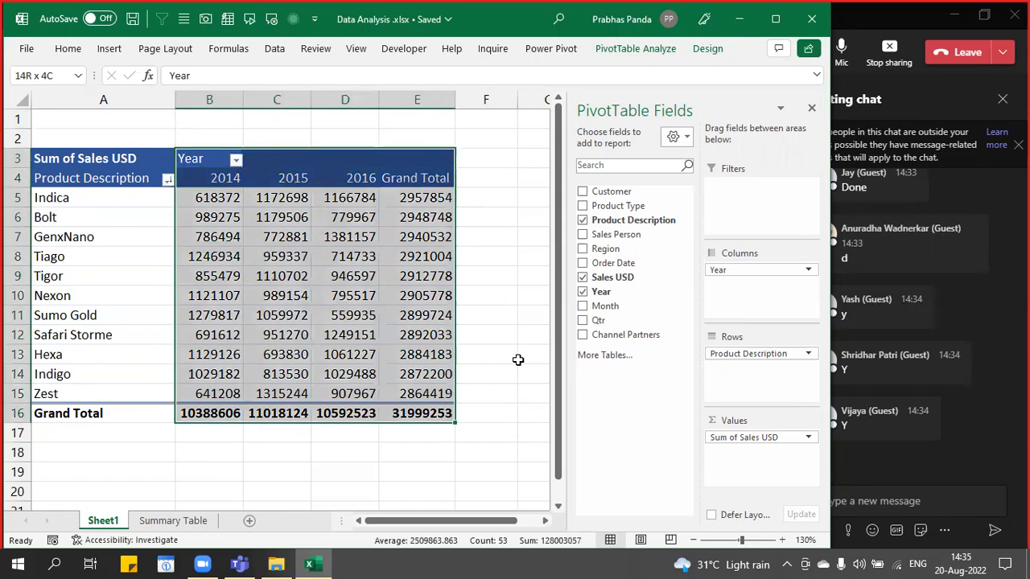
key(alt+h)
key(a)
key(c)
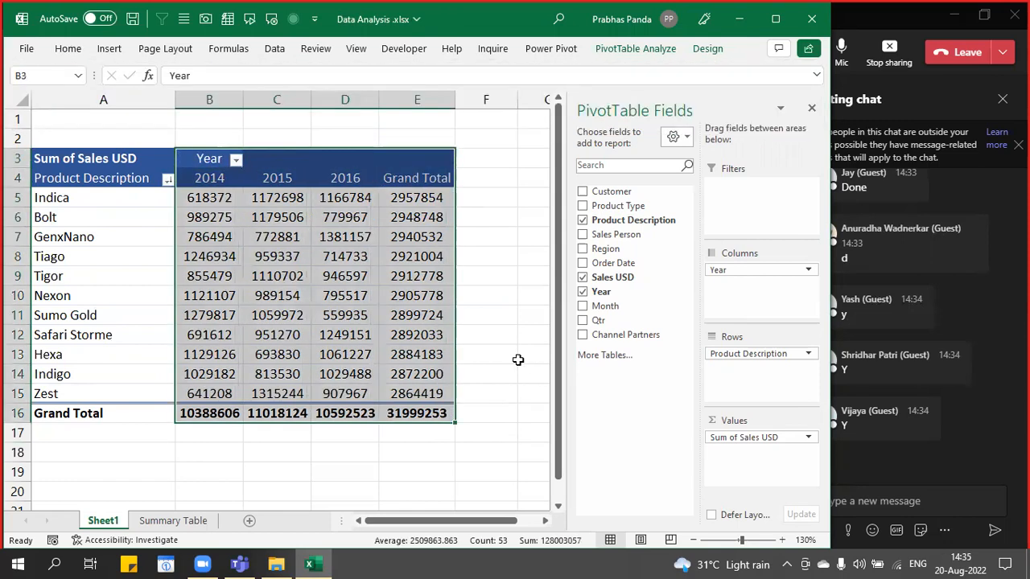
key(Down)
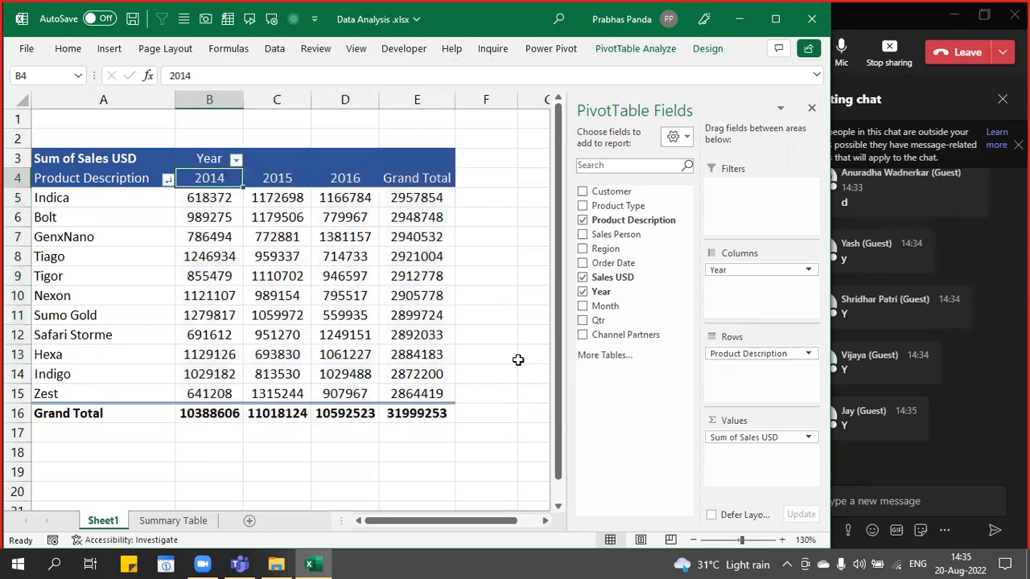
- Rename the PivotTable sheet as PIVOT(1) and set its tab colour to the standard dark red
key(alt+o)
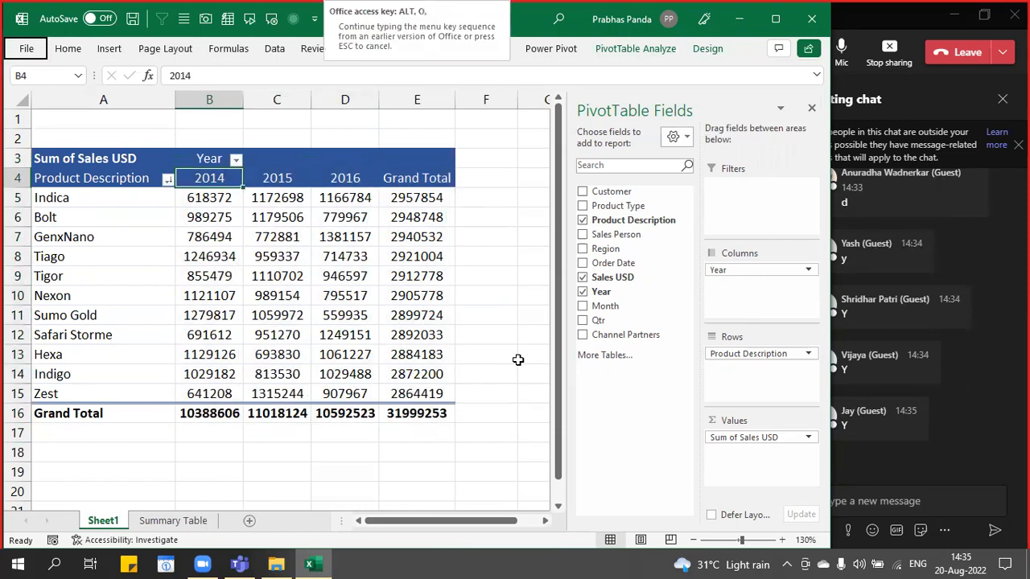
key(h)
key(r)
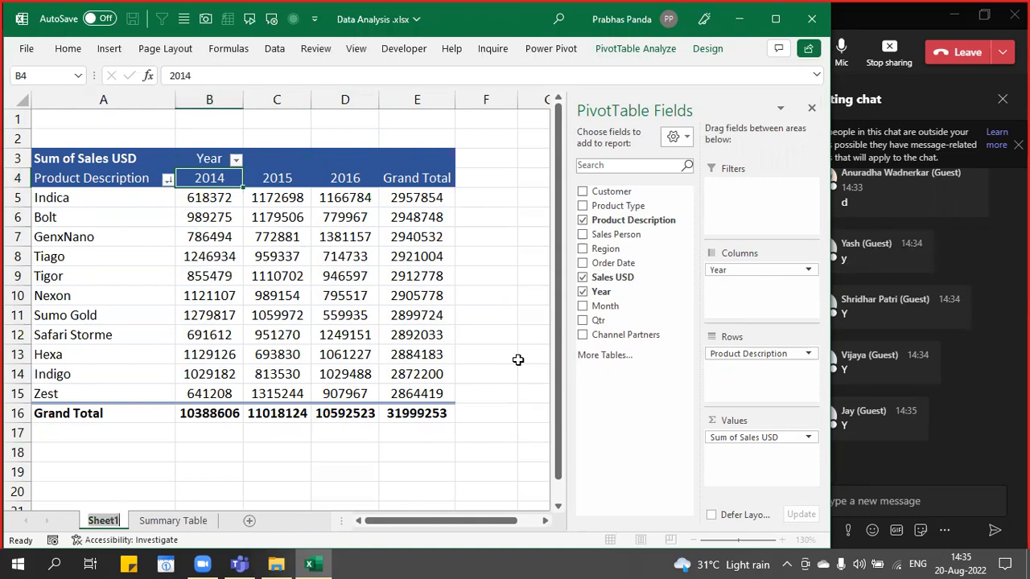
text(PIVOT)
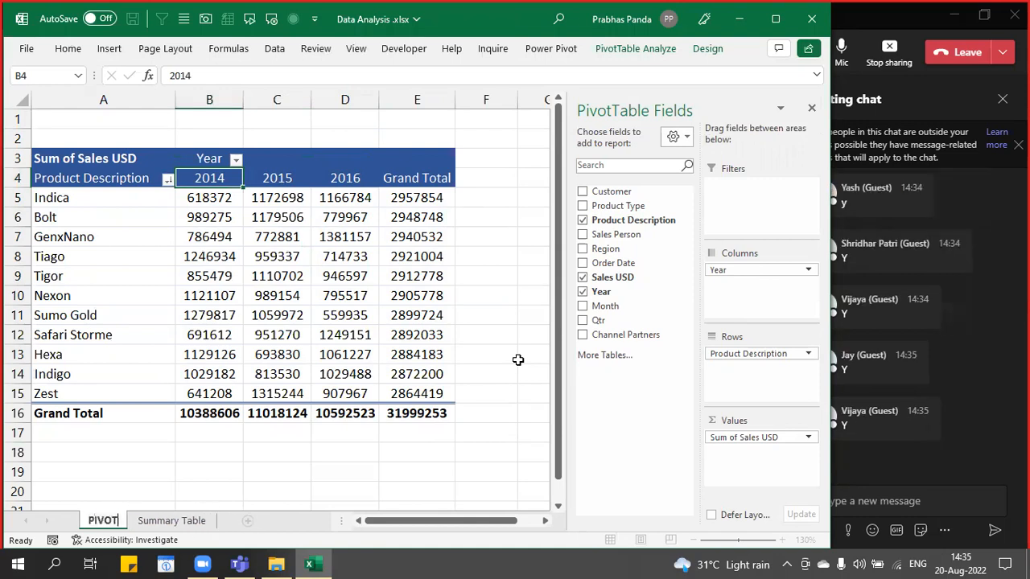
text((1))
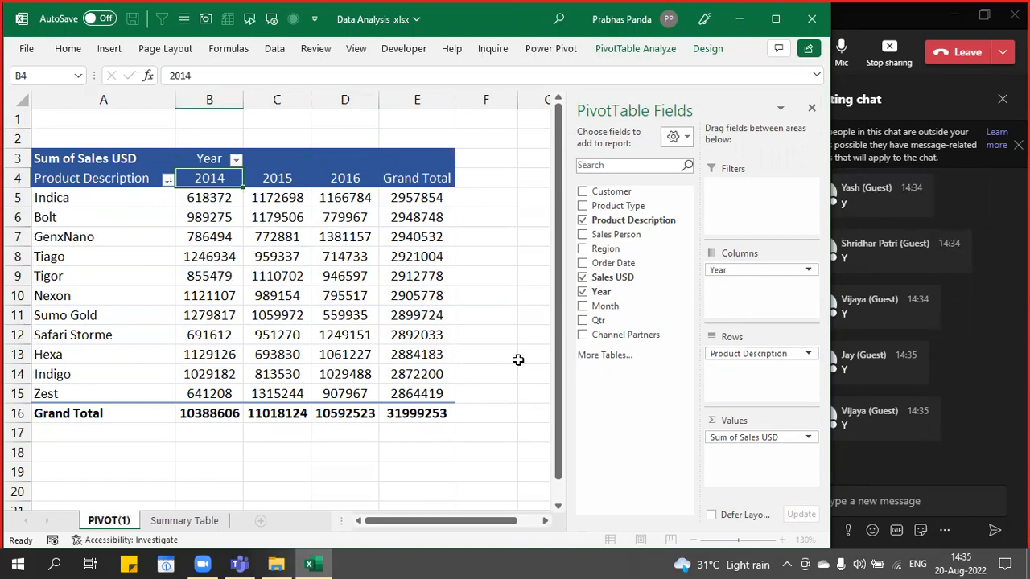
key(Return)
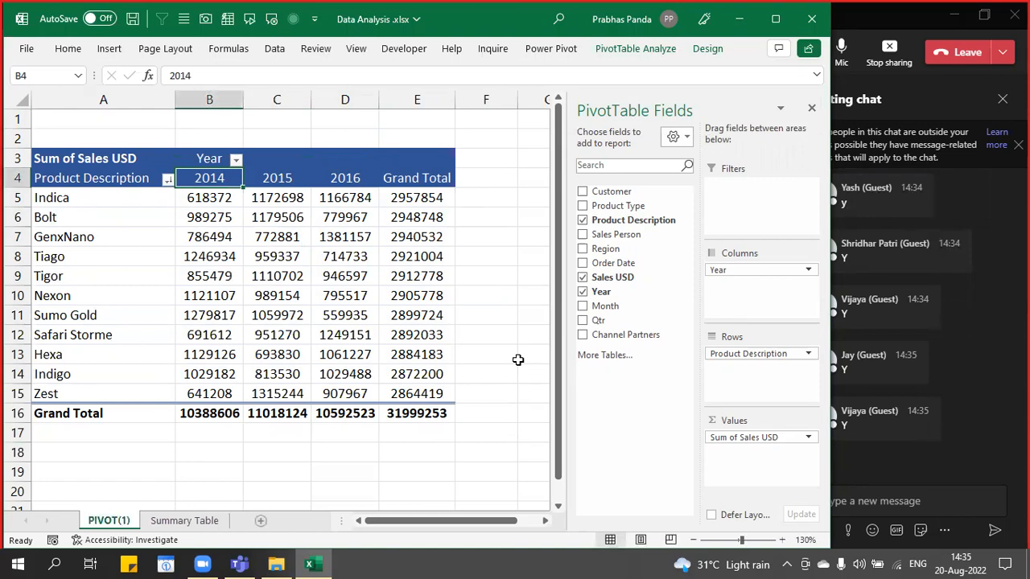
right_click(94, 517)
mouse_move(161, 438)
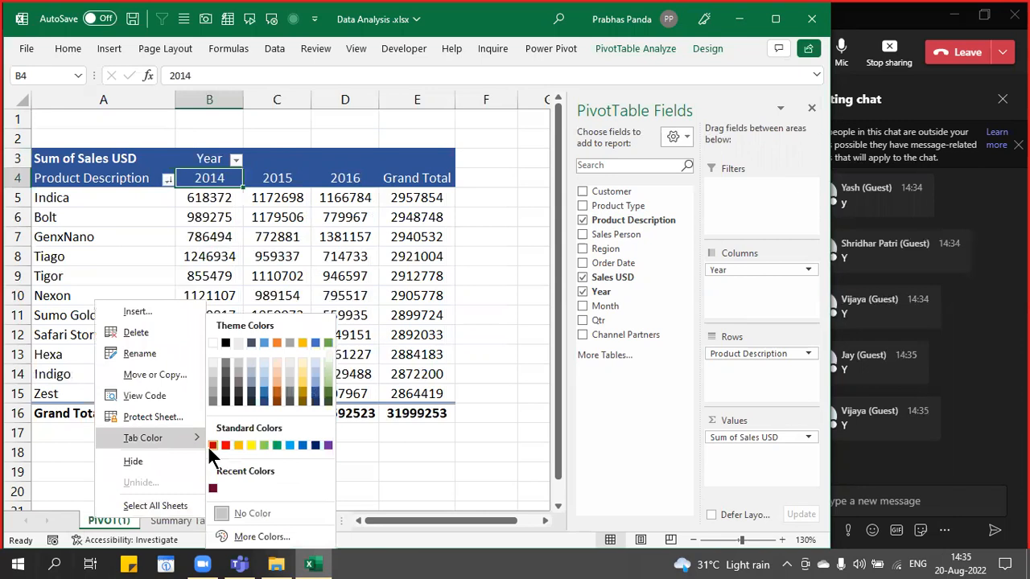
click(208, 445)
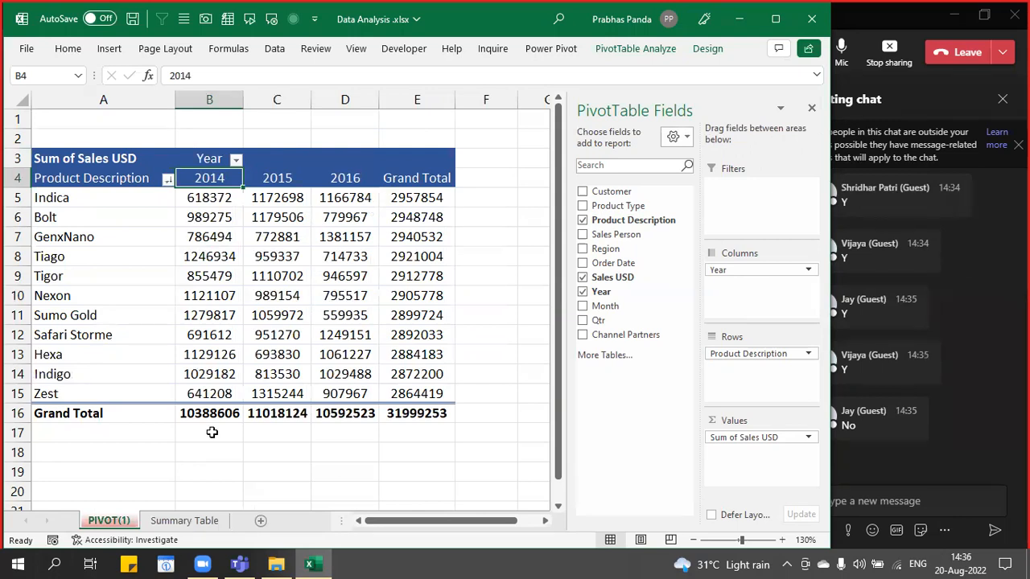
- Create a copy of the PIVOT(1) sheet in front of it and set the copy's tab colour to orange
right_click(111, 524)
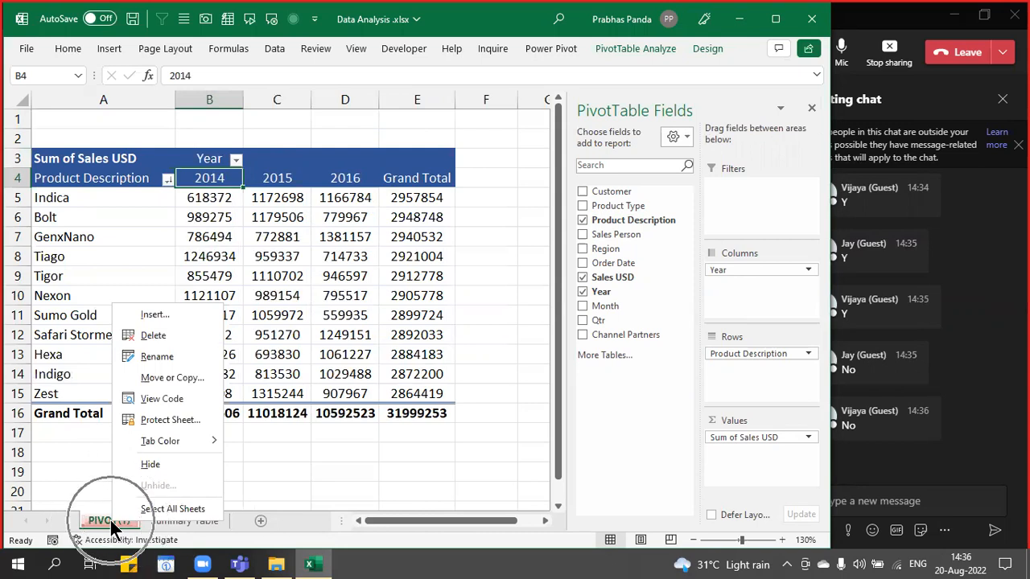
click(175, 377)
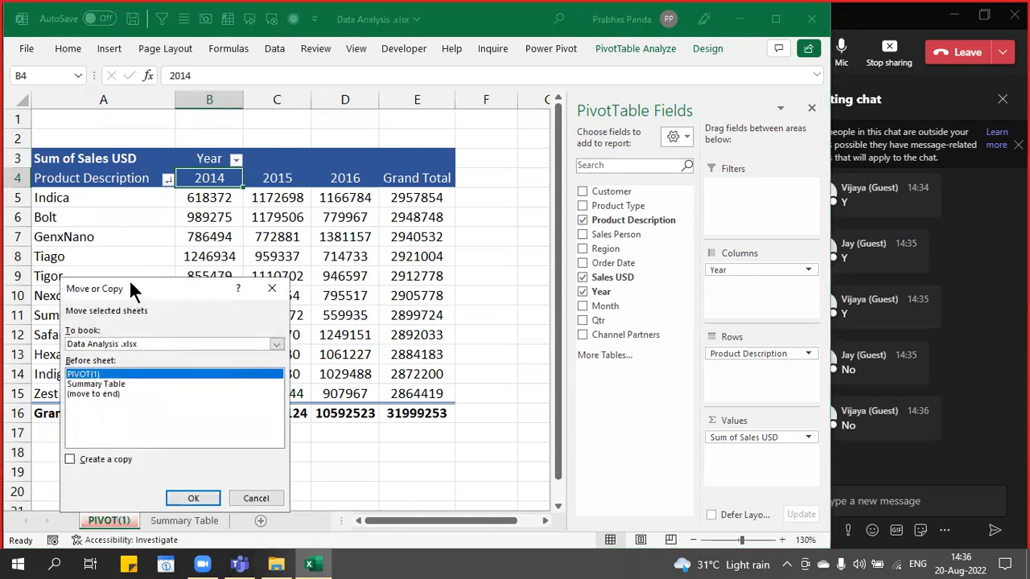
click(305, 337)
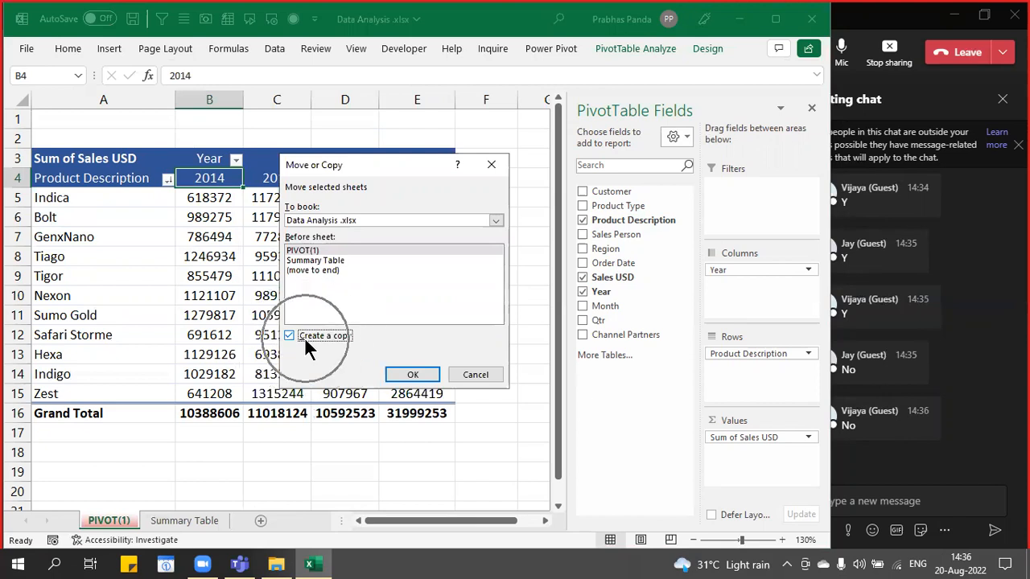
click(412, 375)
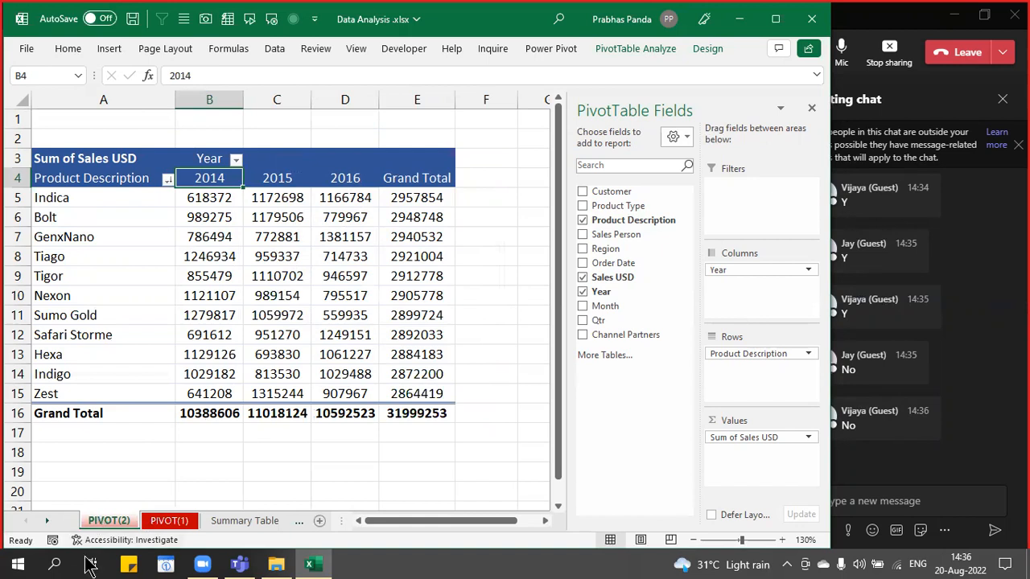
right_click(103, 521)
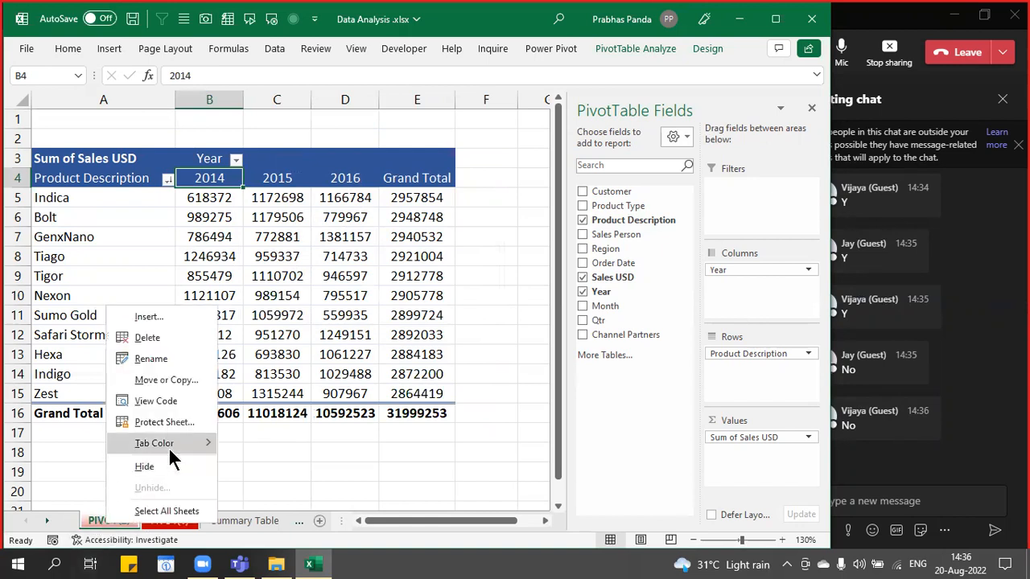
mouse_move(198, 448)
click(249, 447)
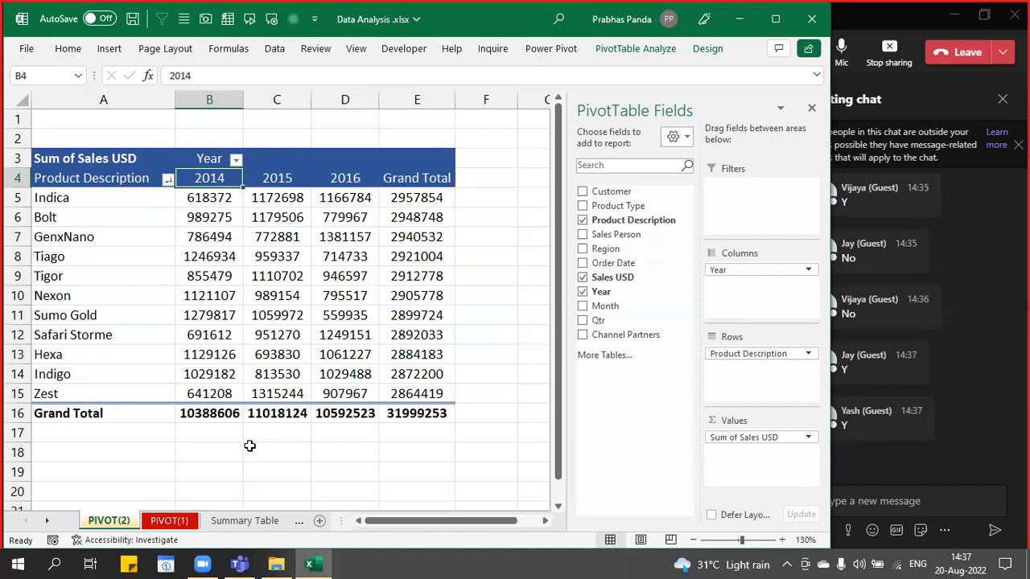
key(alt+Tab)
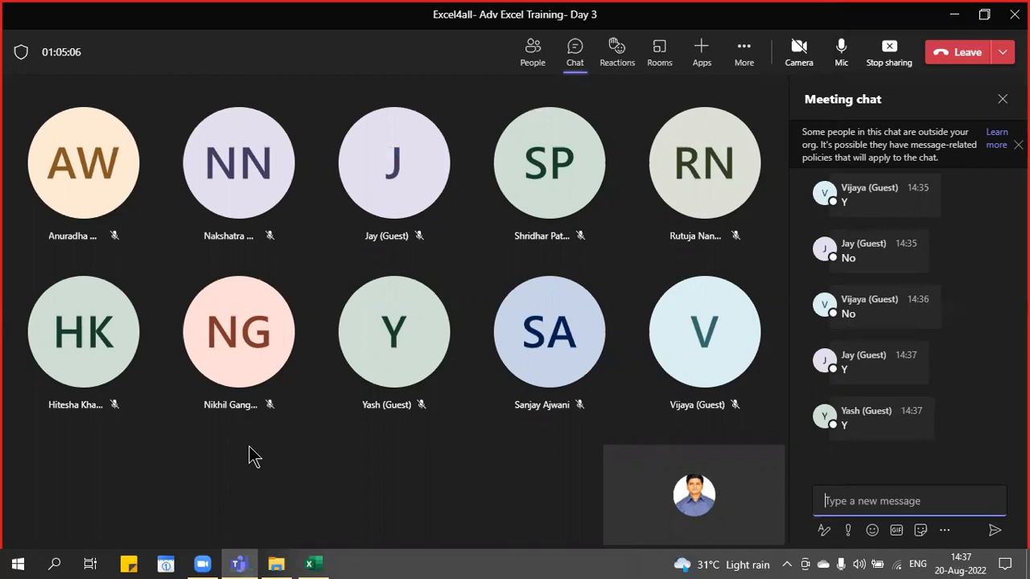
key(alt+Tab)
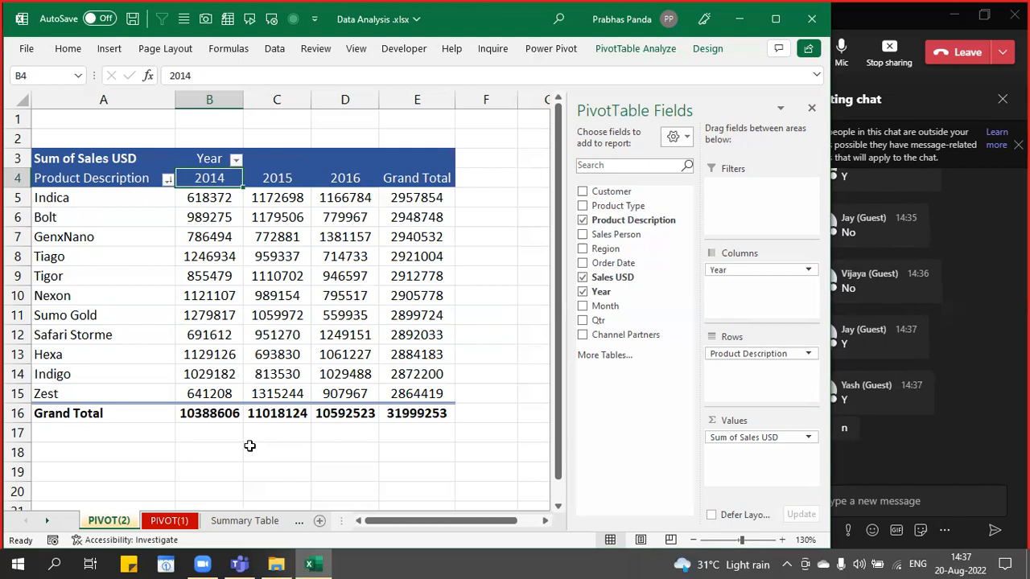
- Examine how the year columns 2014 to 2016 and the product rows Indica to Zest intersect in the copied PivotTable
drag(209, 100, 371, 103)
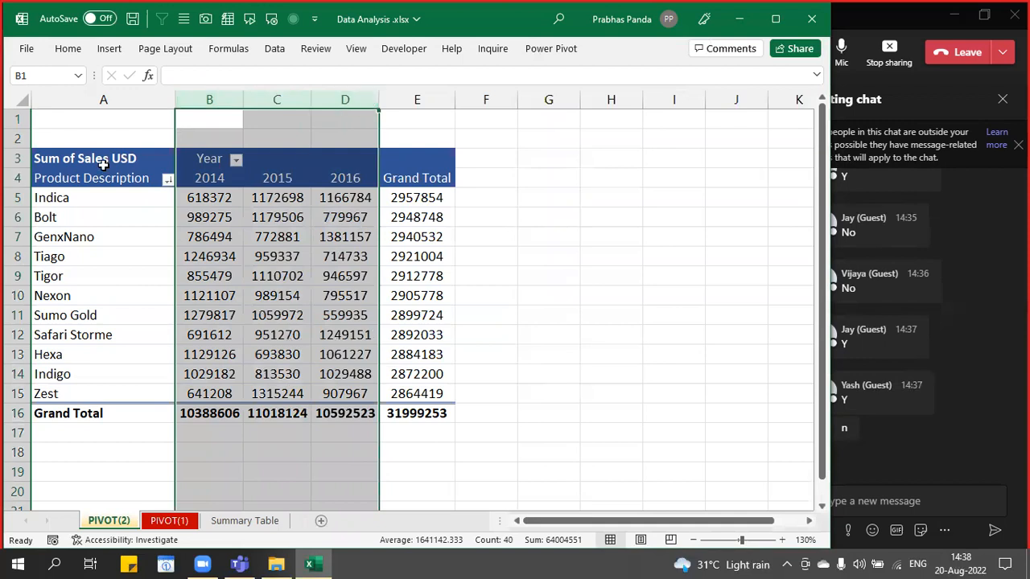
shift+click(17, 201)
drag(19, 222, 18, 414)
click(271, 278)
drag(222, 90, 354, 105)
drag(11, 198, 5, 394)
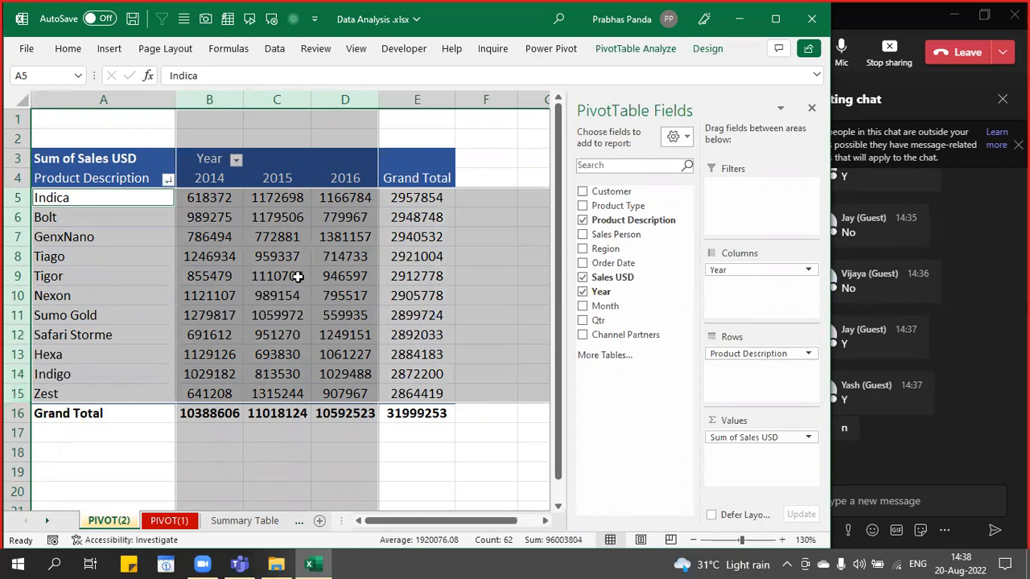
click(295, 274)
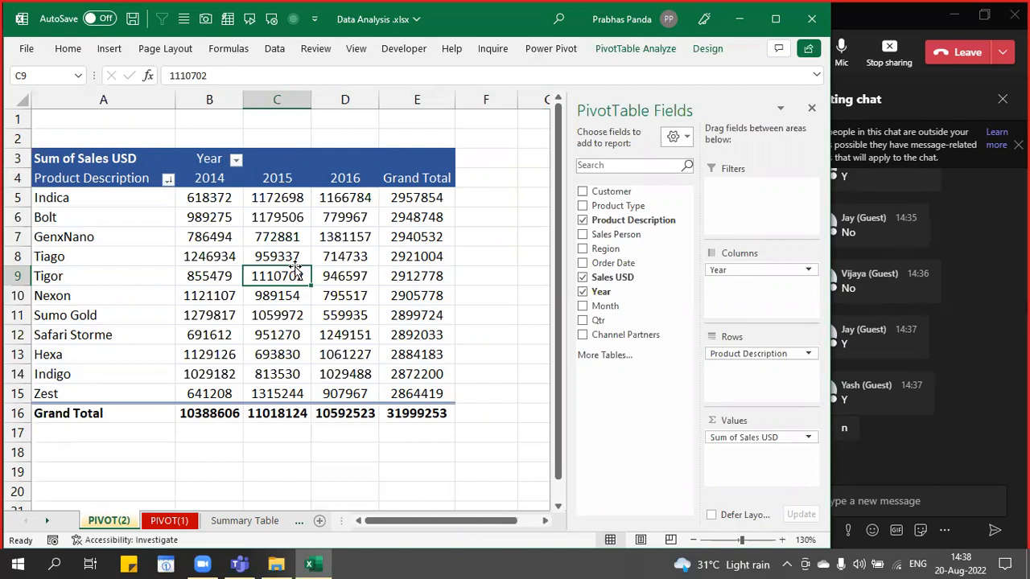
drag(239, 103, 346, 111)
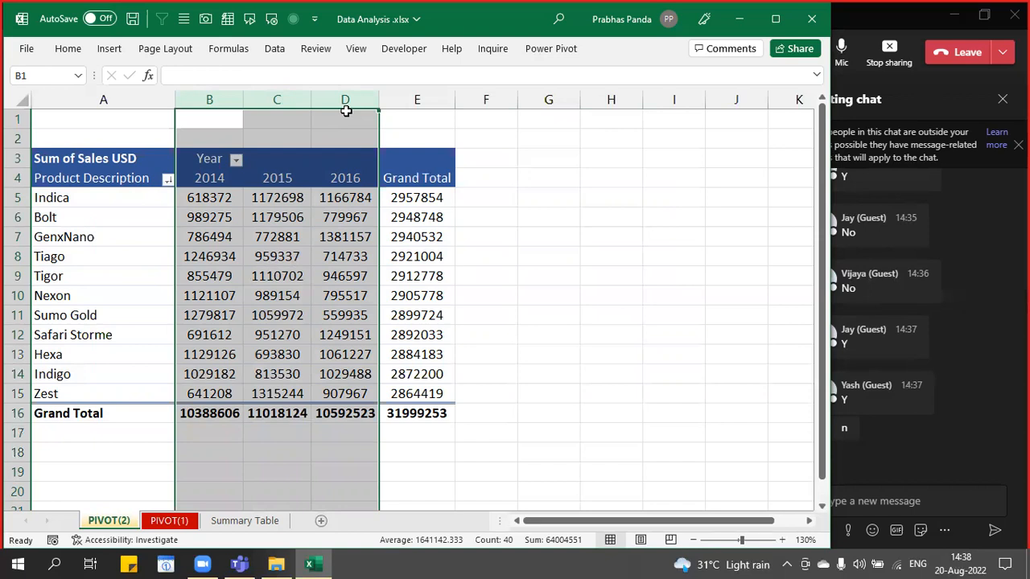
- Add the Month field to the Rows area of the copied PivotTable, below Product Description
click(345, 297)
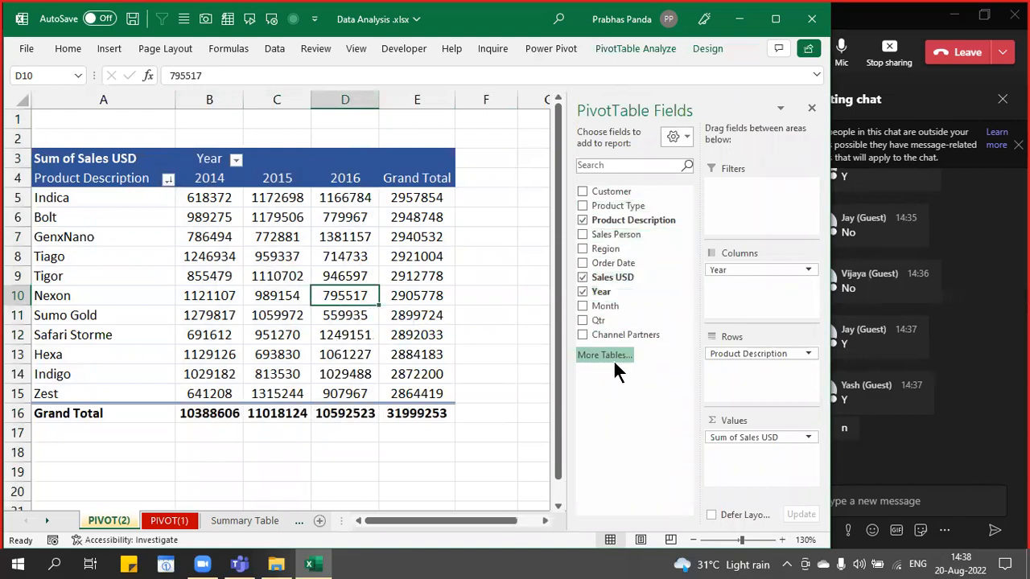
key(ctrl)
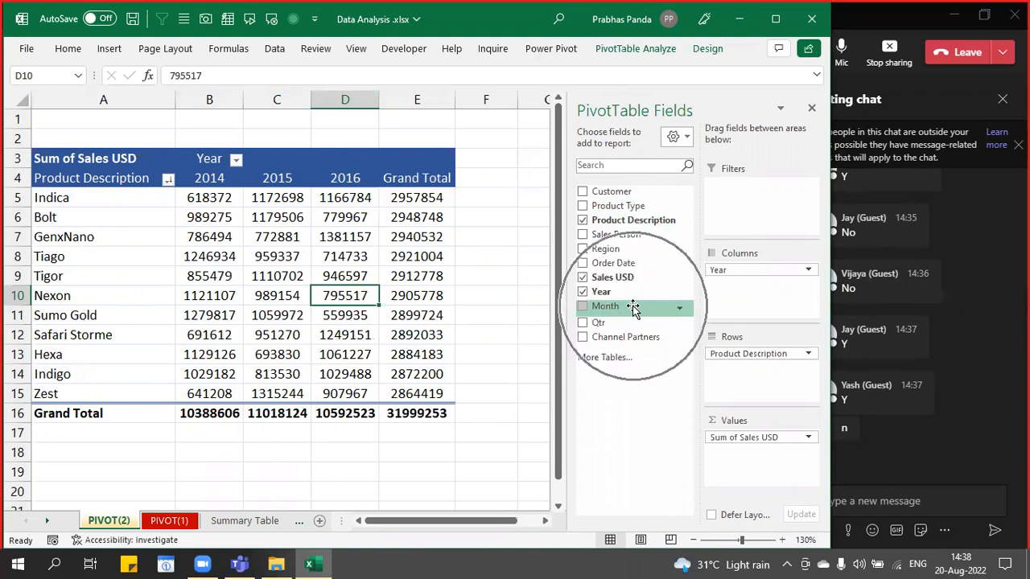
key(ctrl)
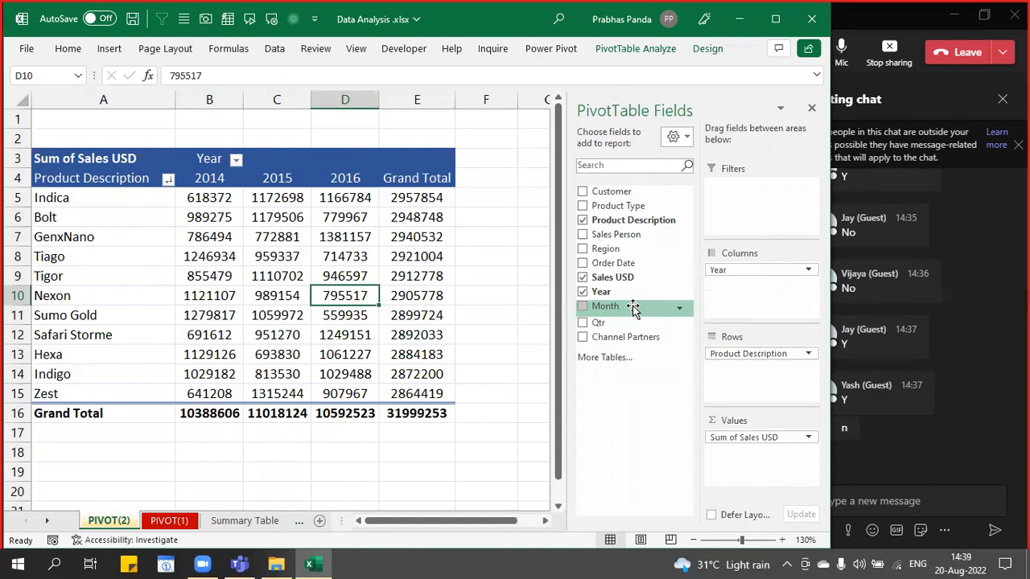
mouse_move(633, 309)
mouse_down()
mouse_move(716, 400)
mouse_move(805, 414)
mouse_move(780, 393)
mouse_up()
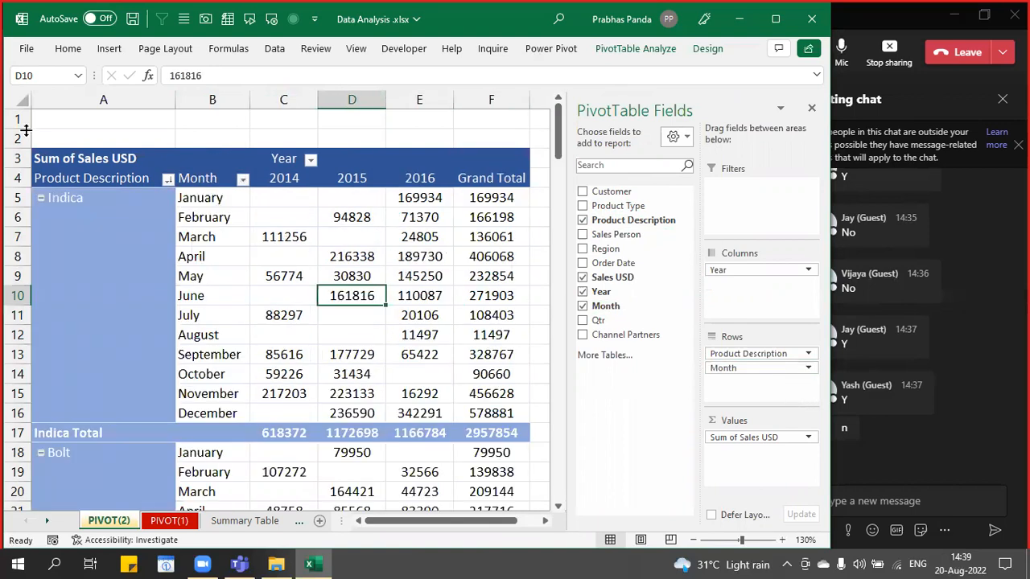
- Examine how the Product Description and Month row columns relate to the 2014 to 2016 sales columns
click(177, 139)
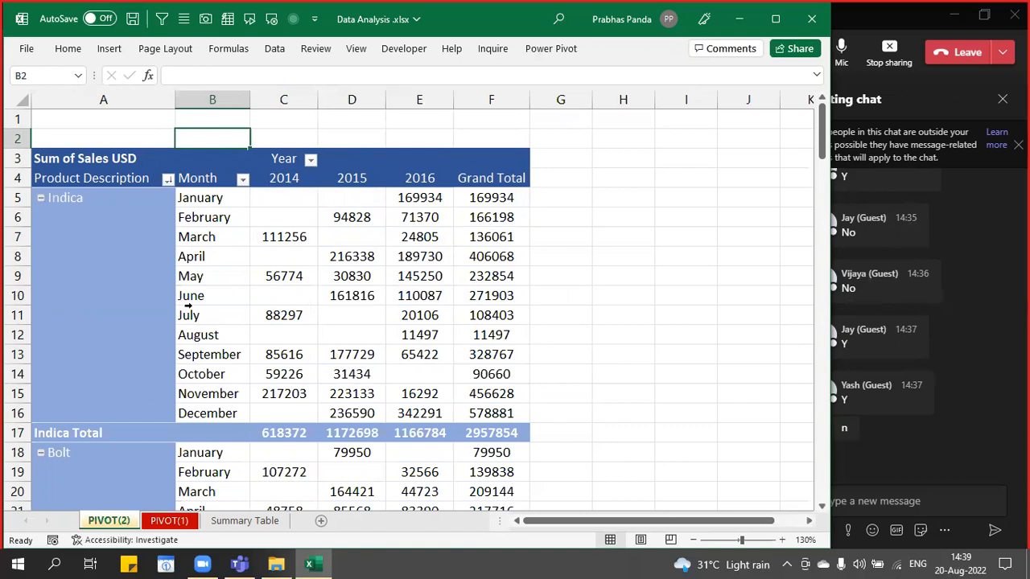
click(360, 391)
mouse_move(358, 387)
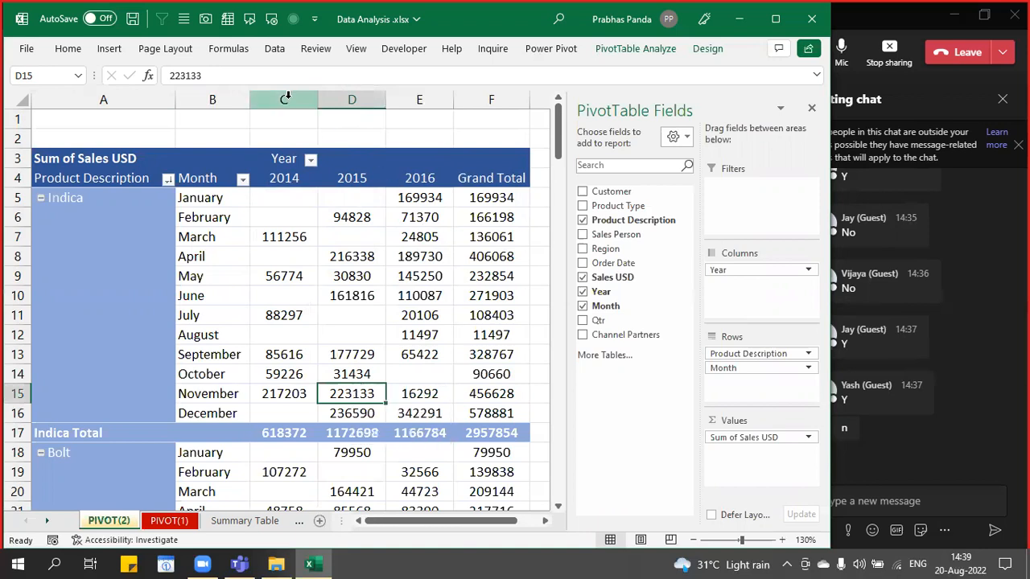
drag(284, 100, 393, 112)
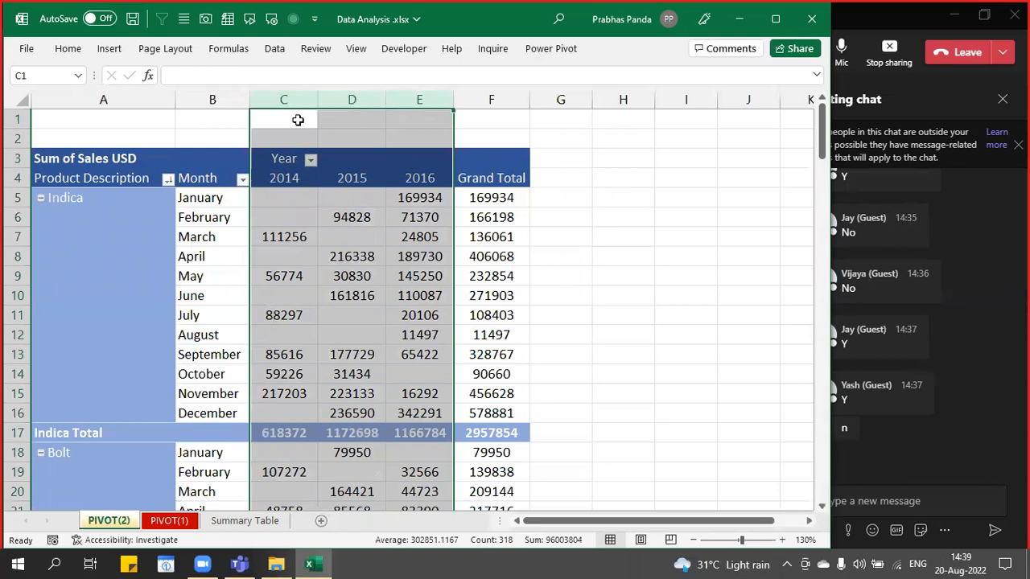
ctrl+click(222, 98)
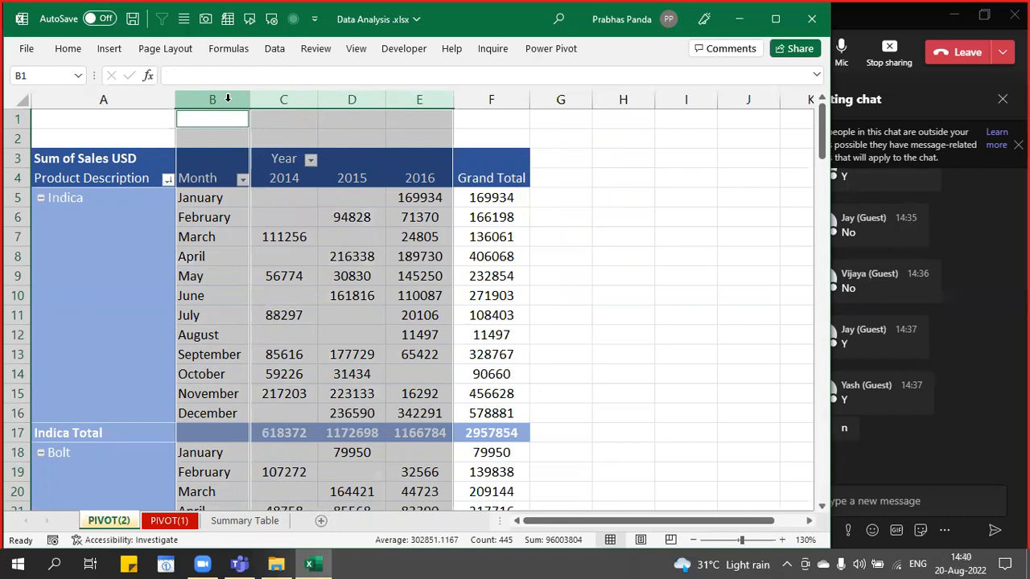
click(126, 95)
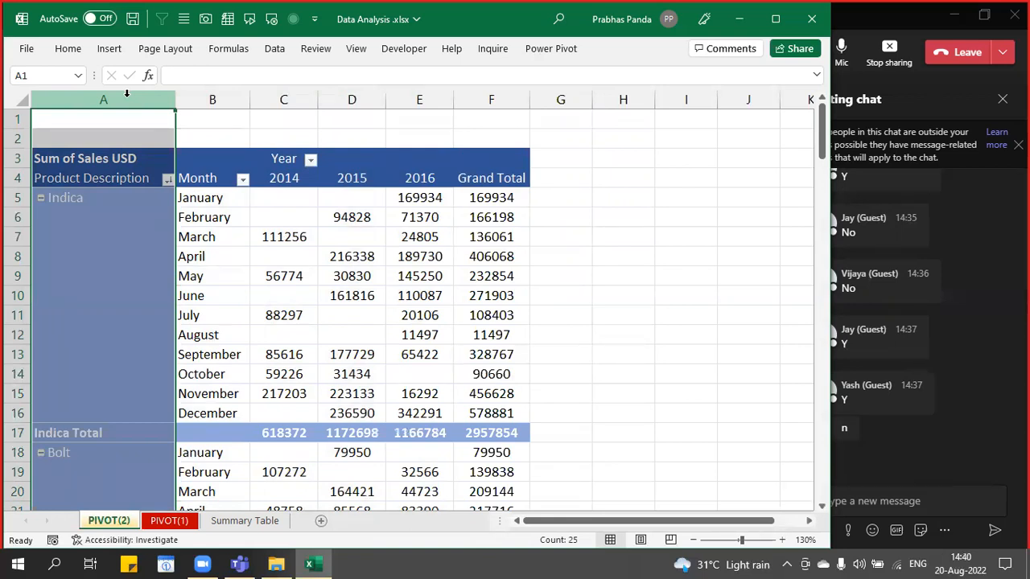
drag(285, 99, 402, 102)
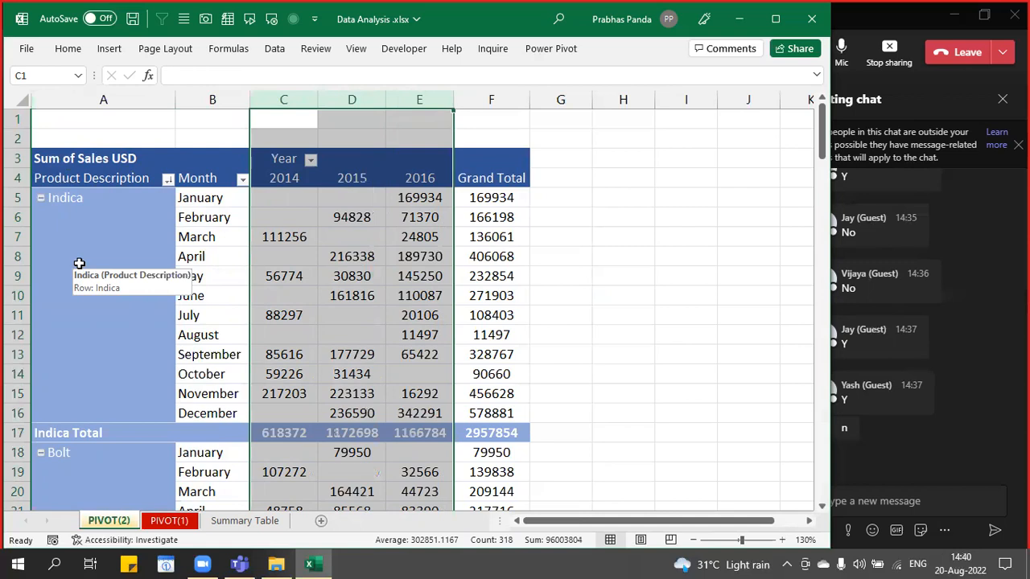
- Reorder the PivotTable's row fields so Product Description is nested below Month
click(274, 296)
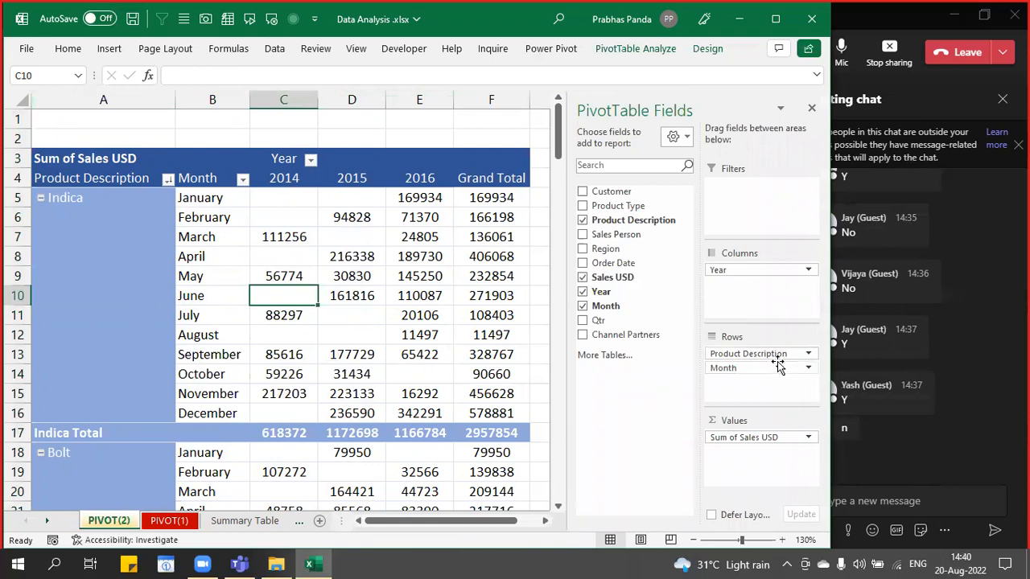
drag(773, 357, 771, 398)
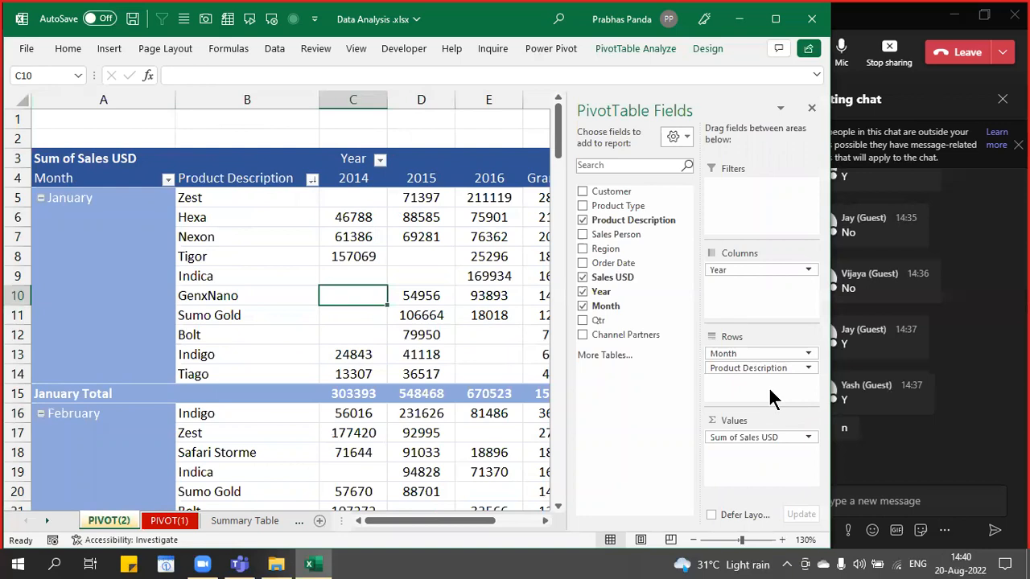
- Fit the width of column A to its contents in the month-by-product PivotTable
drag(319, 101, 319, 101)
double_click(172, 98)
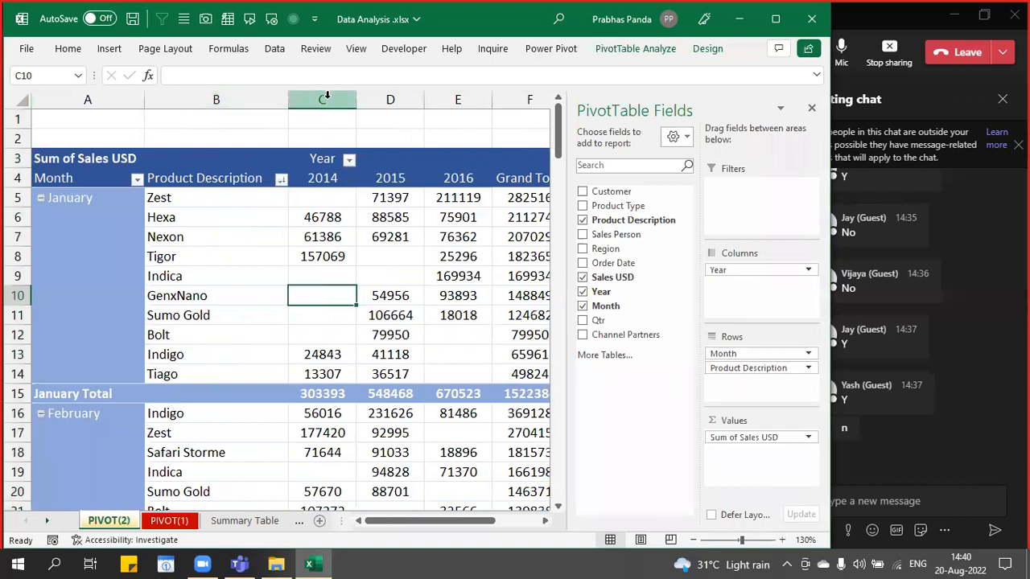
- Examine how the Month column relates to the 2014, 2015 and 2016 sales columns
drag(322, 100, 446, 106)
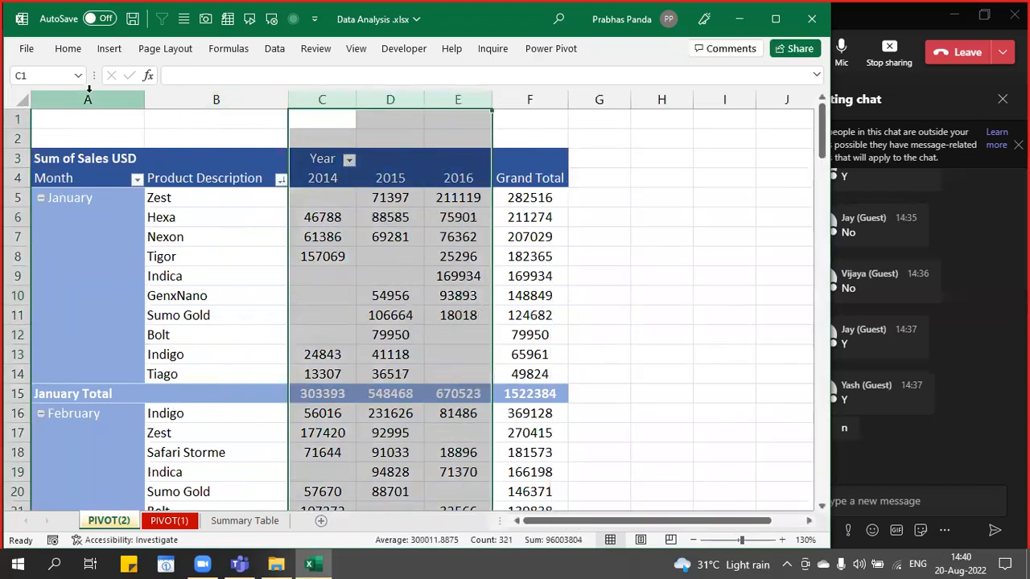
ctrl+click(88, 98)
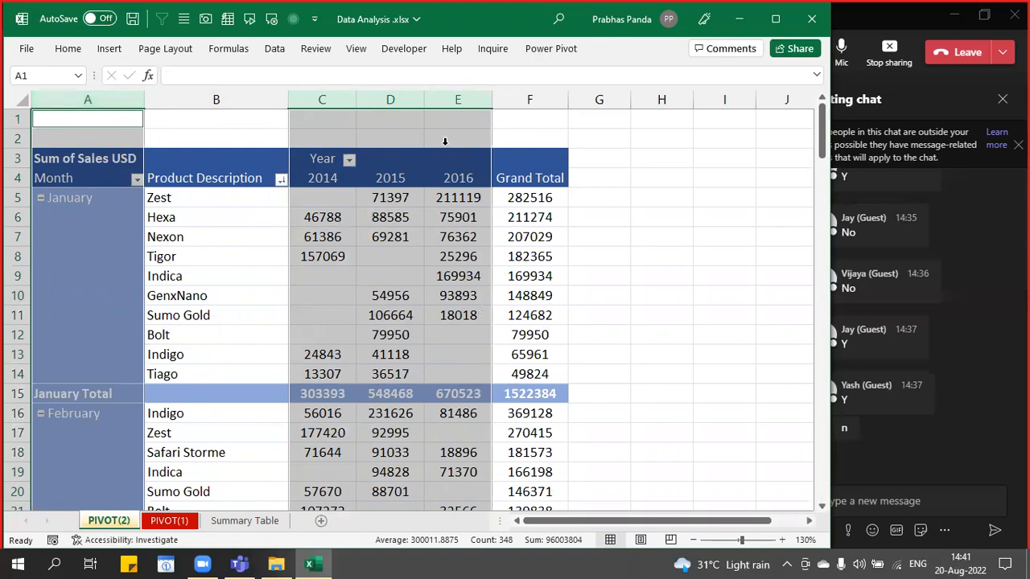
click(411, 309)
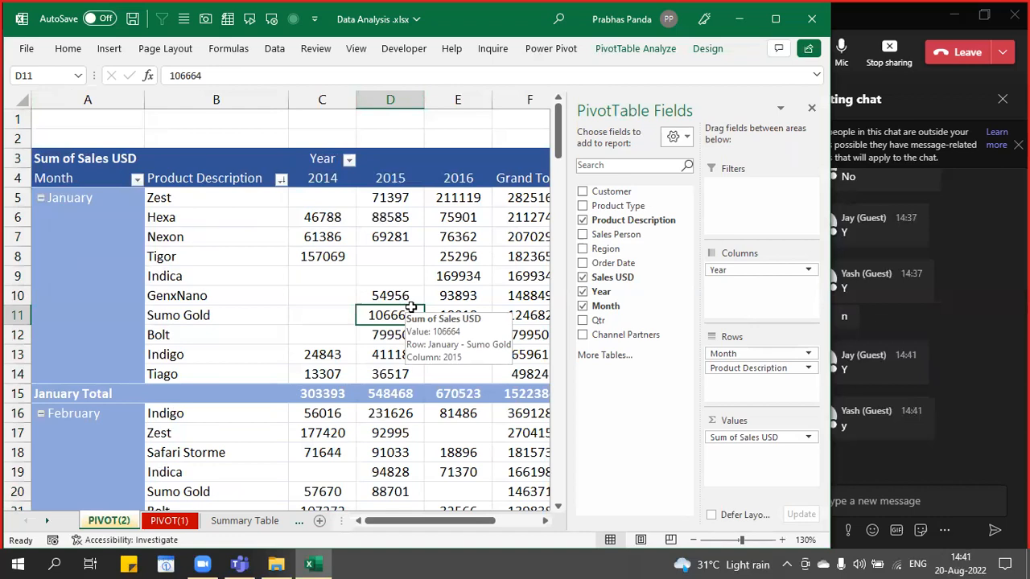
- Examine the blank sales cells under the year columns across the monthly product rows
click(372, 266)
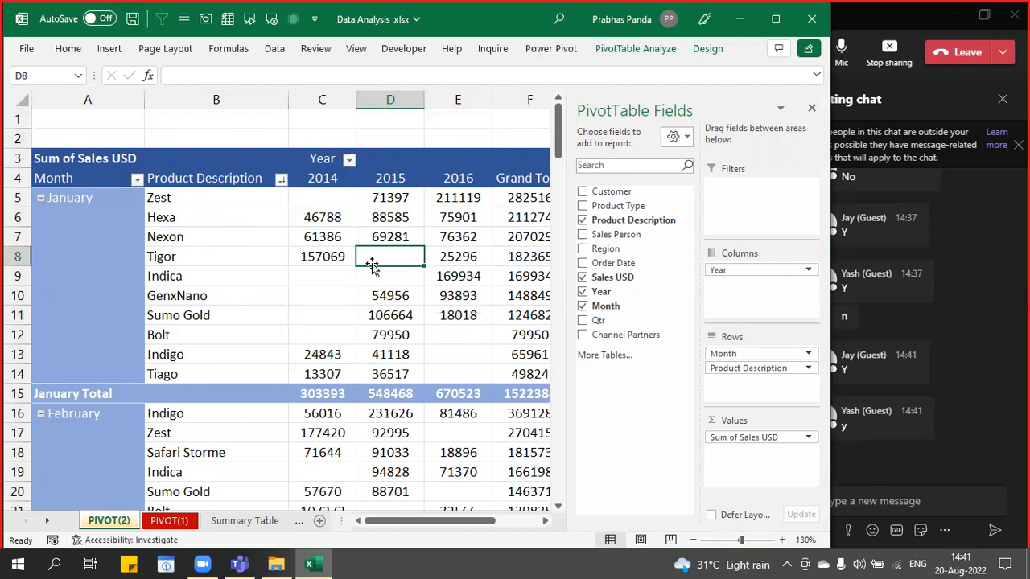
click(324, 202)
click(304, 289)
click(306, 344)
click(393, 255)
click(472, 352)
scroll(472, 351, down, 8)
scroll(471, 352, down, 16)
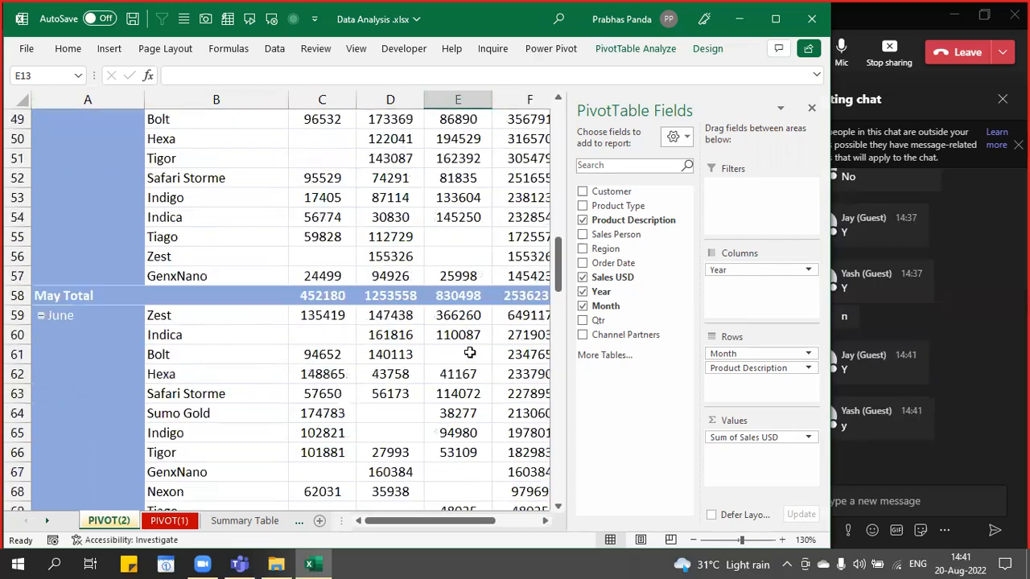
scroll(470, 352, down, 3)
scroll(470, 352, up, 20)
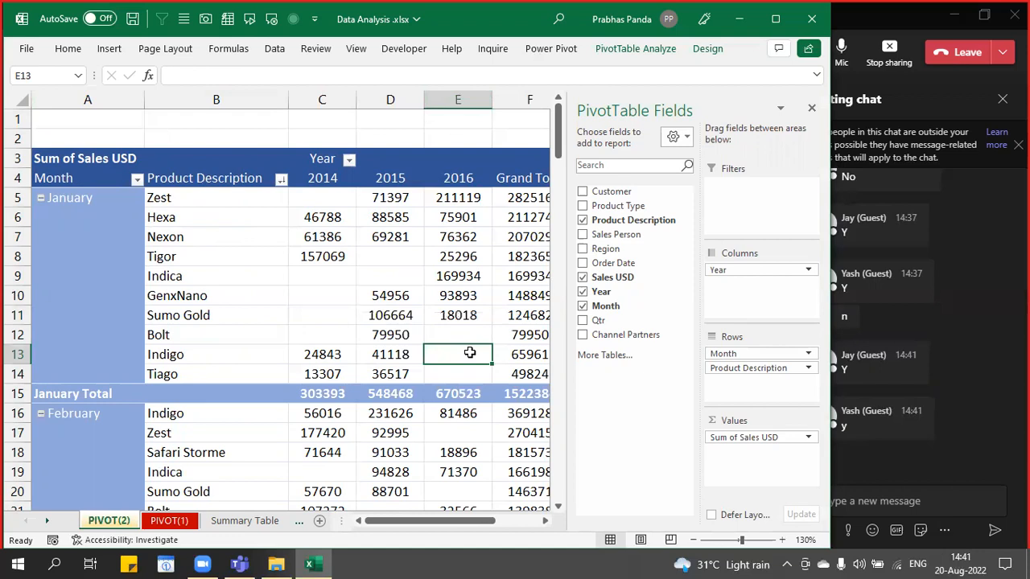
mouse_move(470, 352)
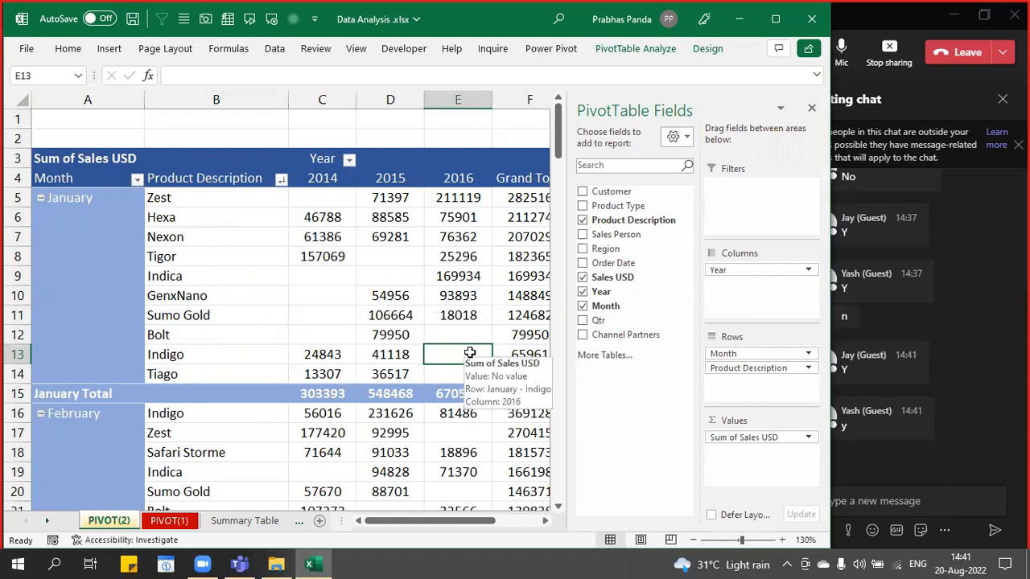
click(366, 270)
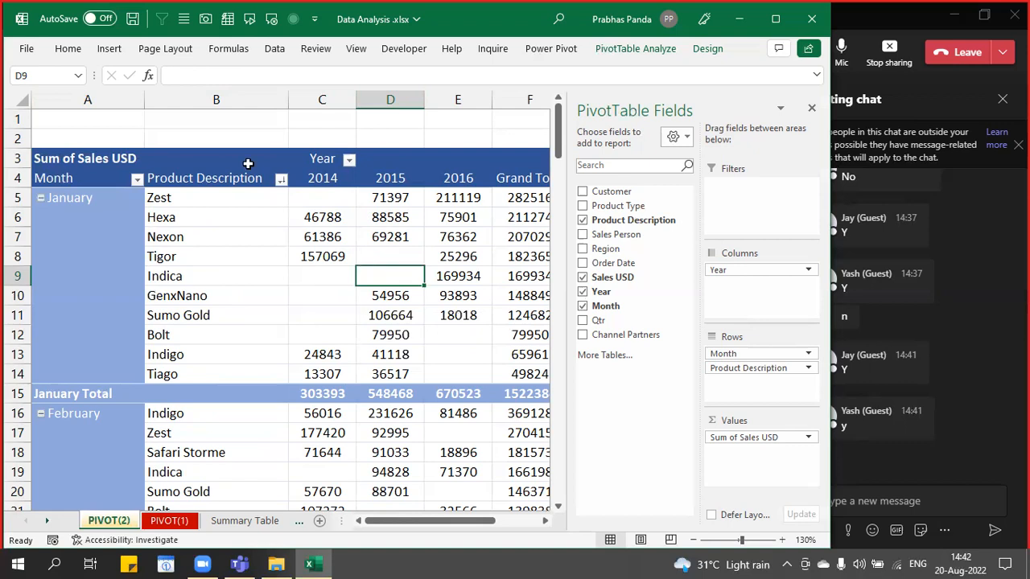
- Examine where the 2014 column meets the first January row and the blank cells within the 2014 to 2016 sales area
click(331, 96)
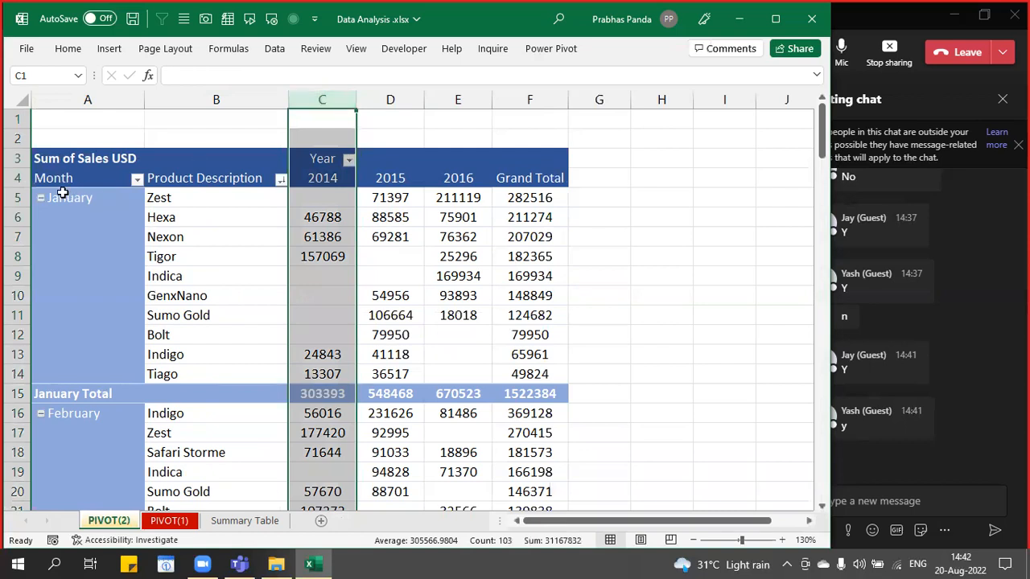
ctrl+click(16, 197)
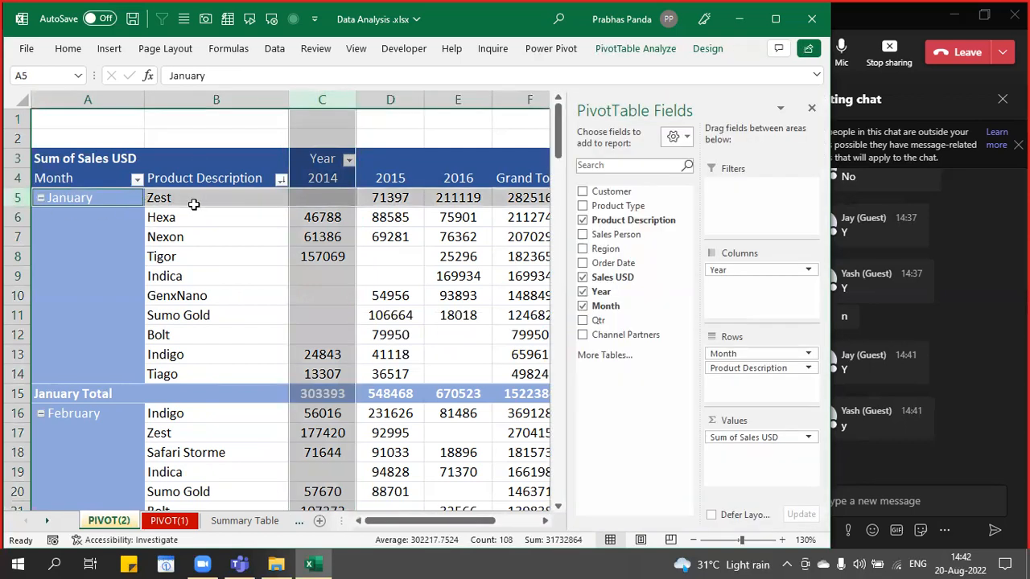
key(ctrl)
key(ctrl)
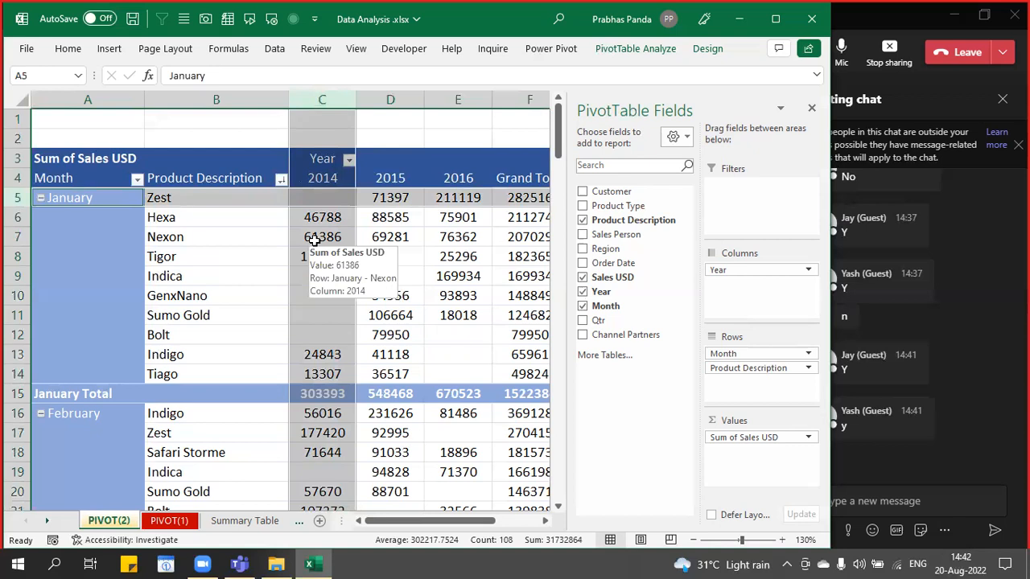
click(302, 295)
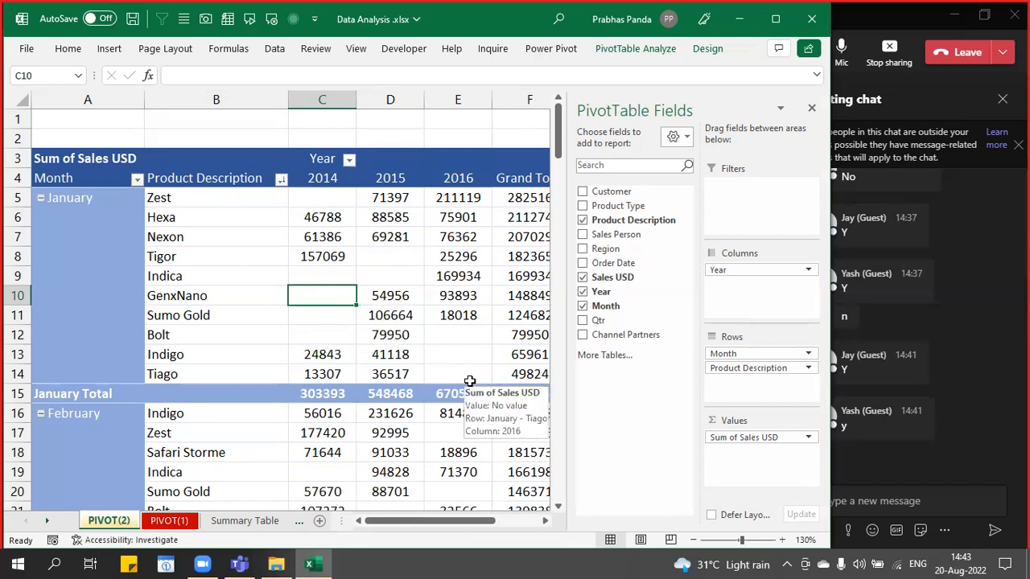
drag(332, 204, 485, 453)
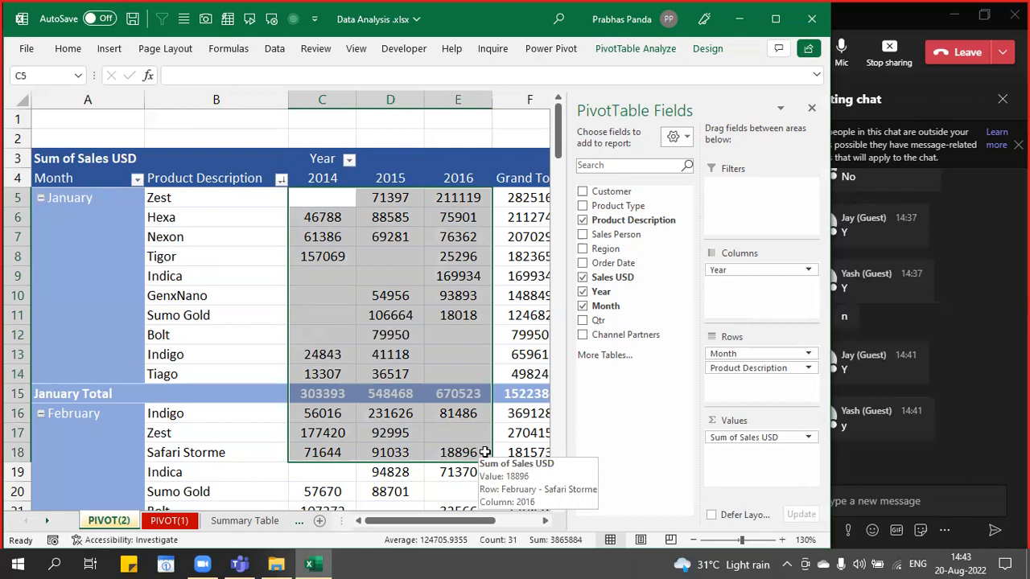
click(365, 270)
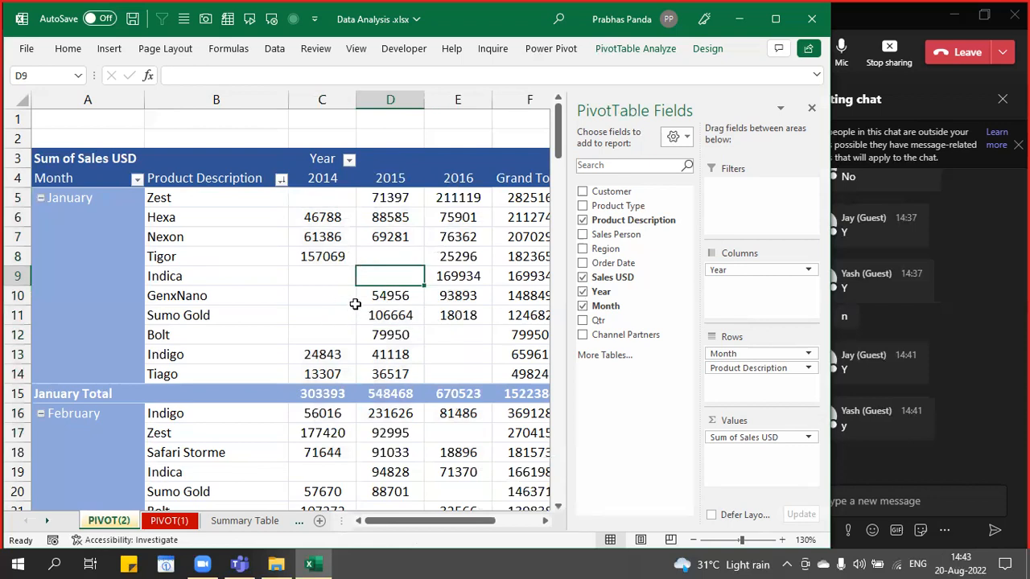
- Set the PivotTable options to show 0 for empty cells
right_click(322, 288)
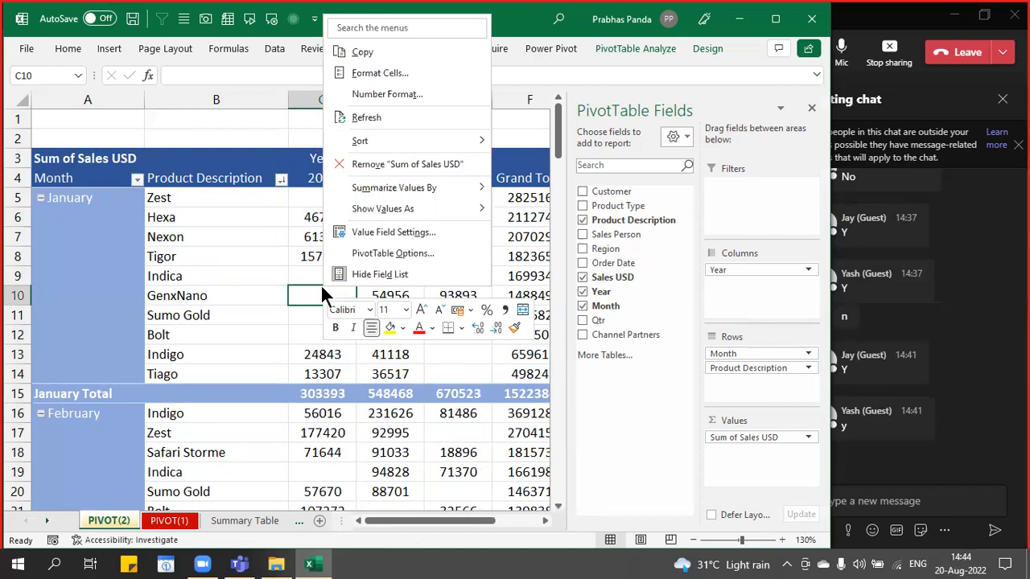
click(400, 252)
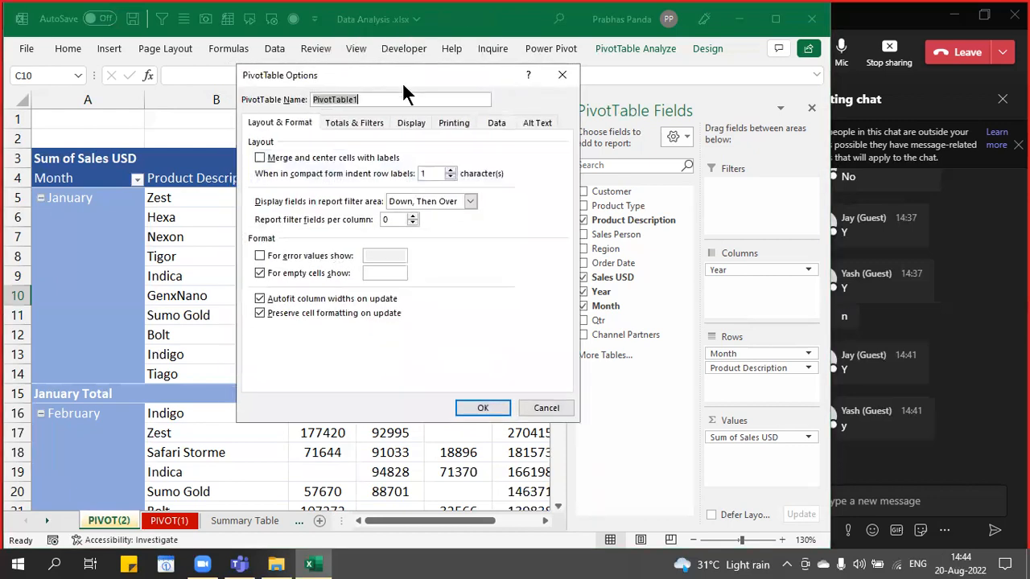
drag(403, 82, 583, 108)
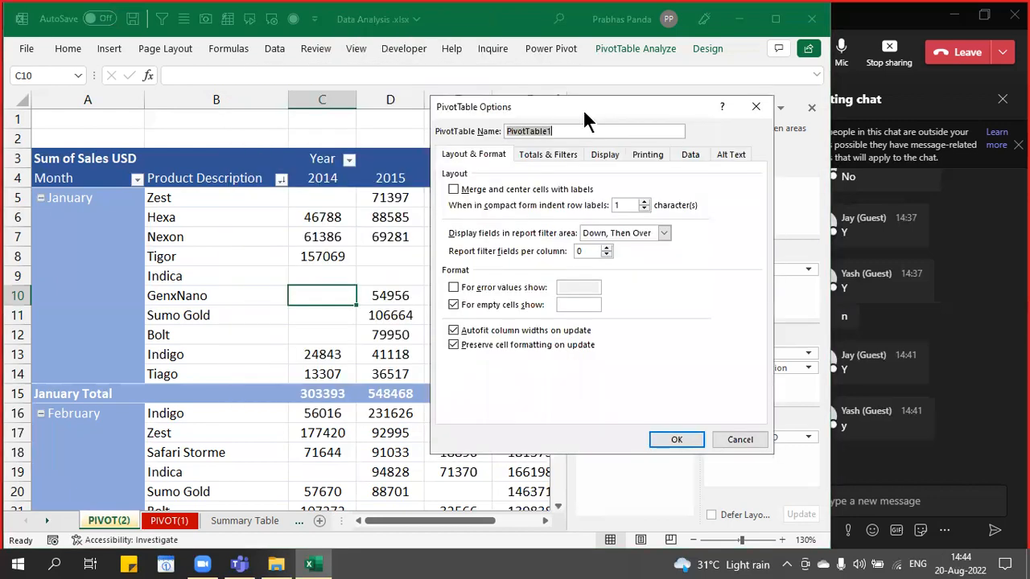
click(566, 303)
text(0)
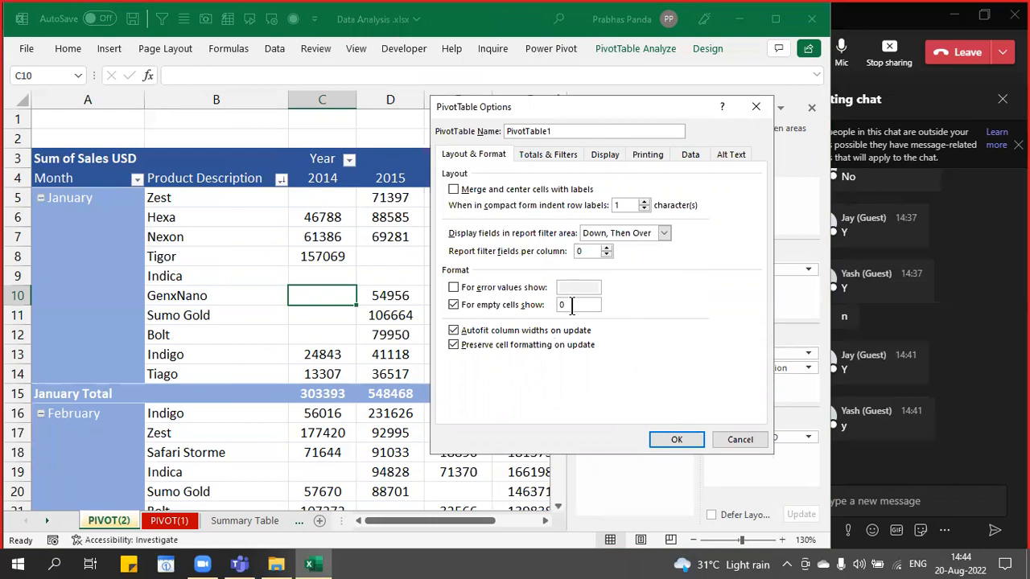
click(667, 439)
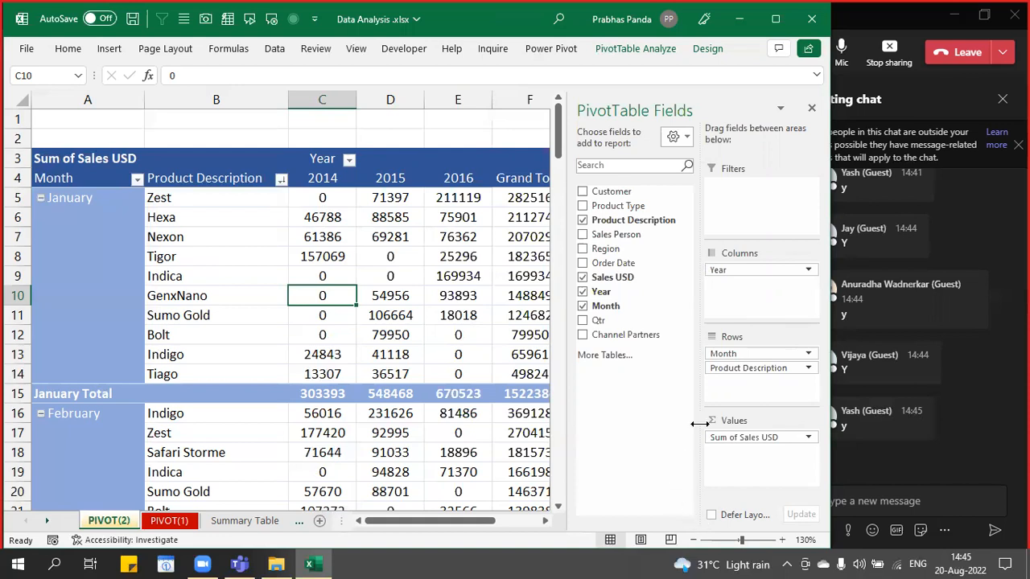
- Reopen the PivotTable Options and outline the dialog title, the "For empty cells show" option, its 0 value and OK in red for a screenshot
right_click(352, 201)
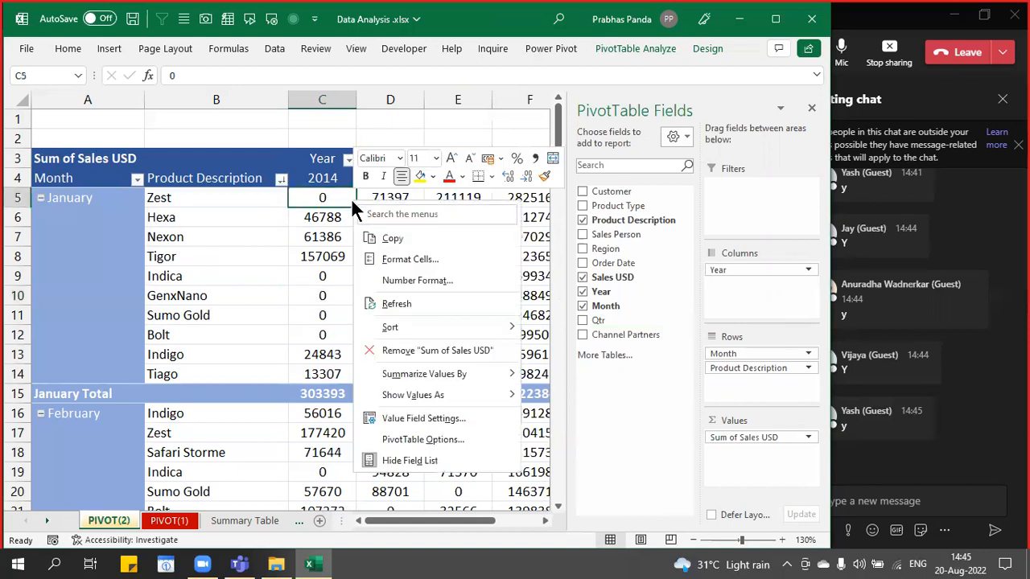
click(439, 441)
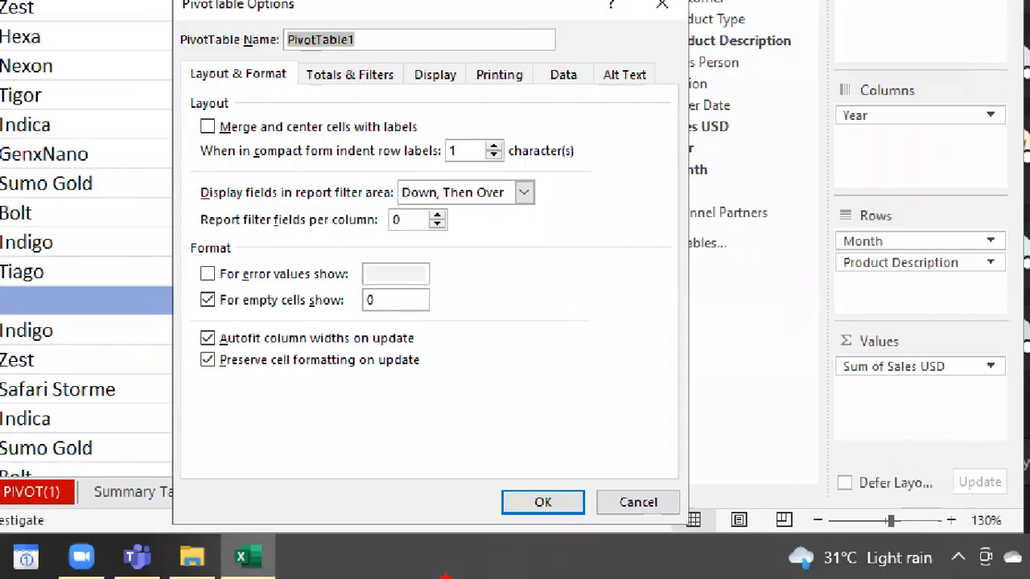
drag(187, 8, 337, 29)
drag(181, 287, 354, 329)
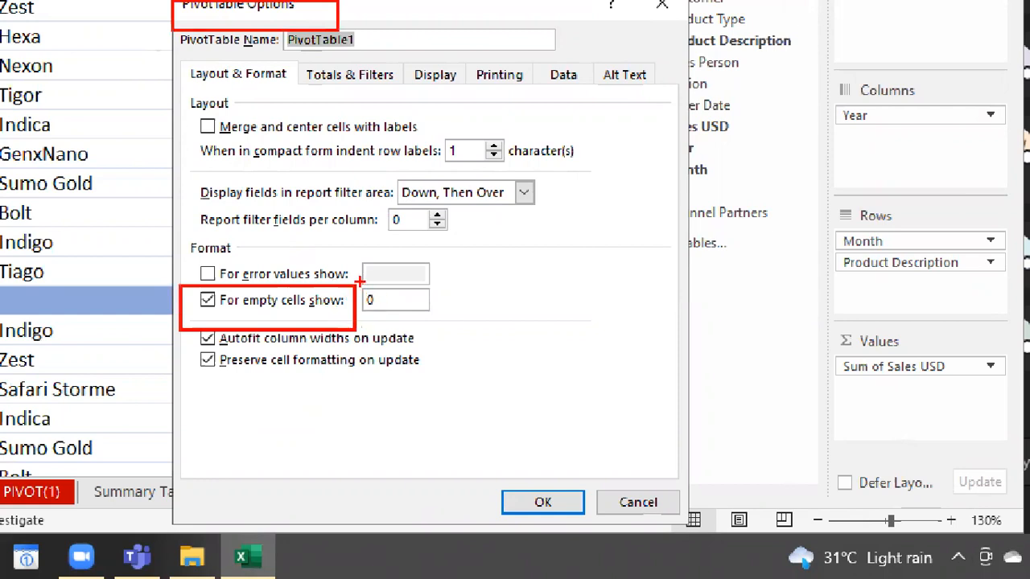
mouse_move(359, 281)
mouse_down()
mouse_move(377, 303)
mouse_move(444, 336)
mouse_up()
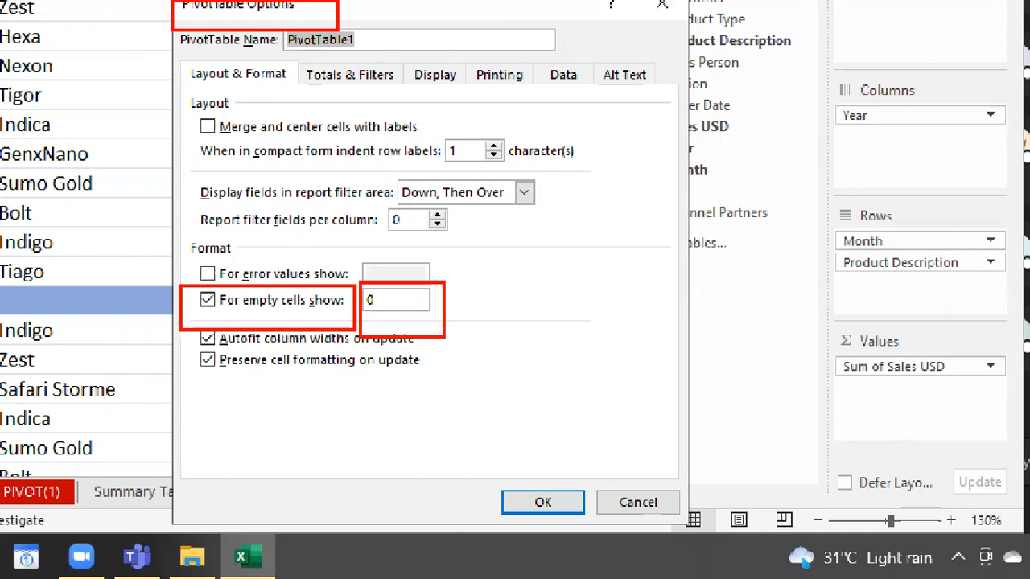
mouse_move(486, 466)
mouse_down()
mouse_move(564, 517)
mouse_move(602, 523)
mouse_move(593, 530)
mouse_up()
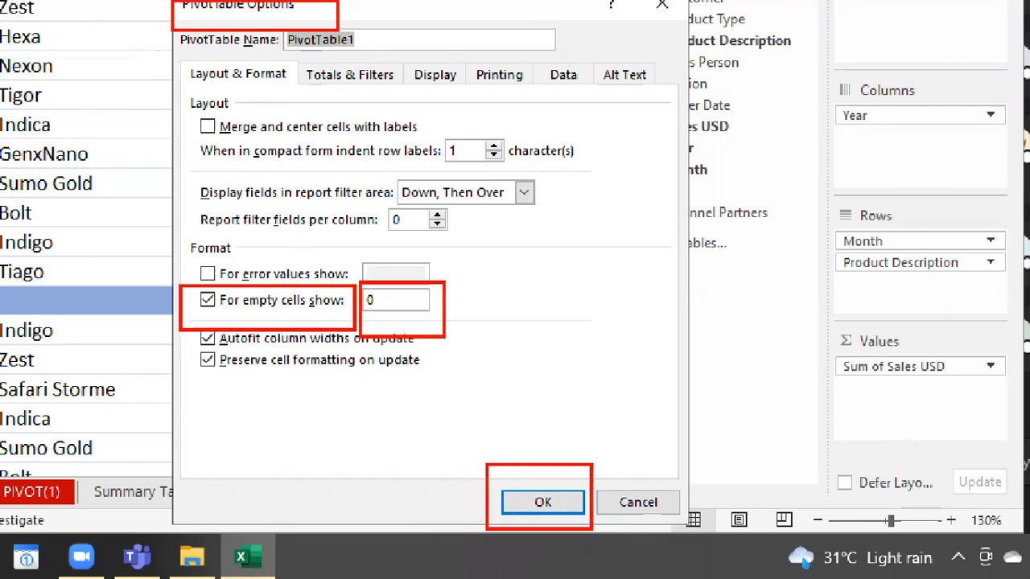
- Close the options dialog, send the annotated screenshot in the Teams meeting chat and return to the Excel workbook
key(Escape)
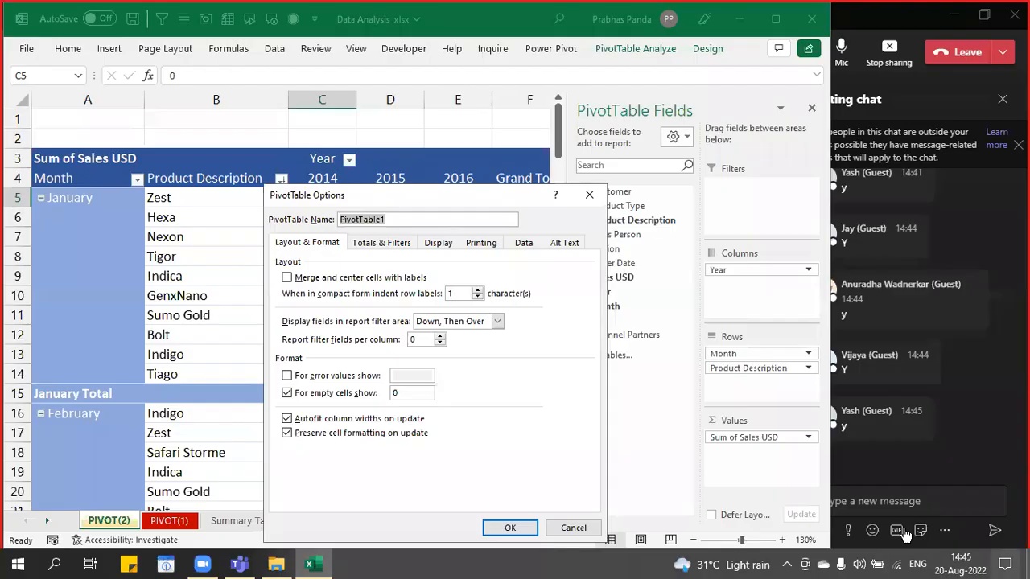
key(Escape)
click(904, 503)
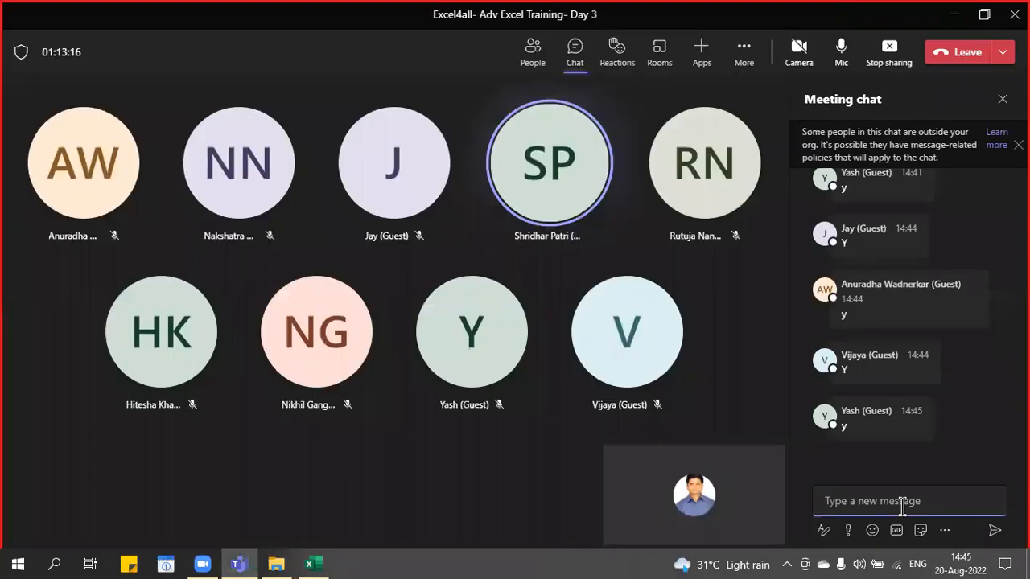
key(ctrl+v)
key(Return)
key(alt+Tab)
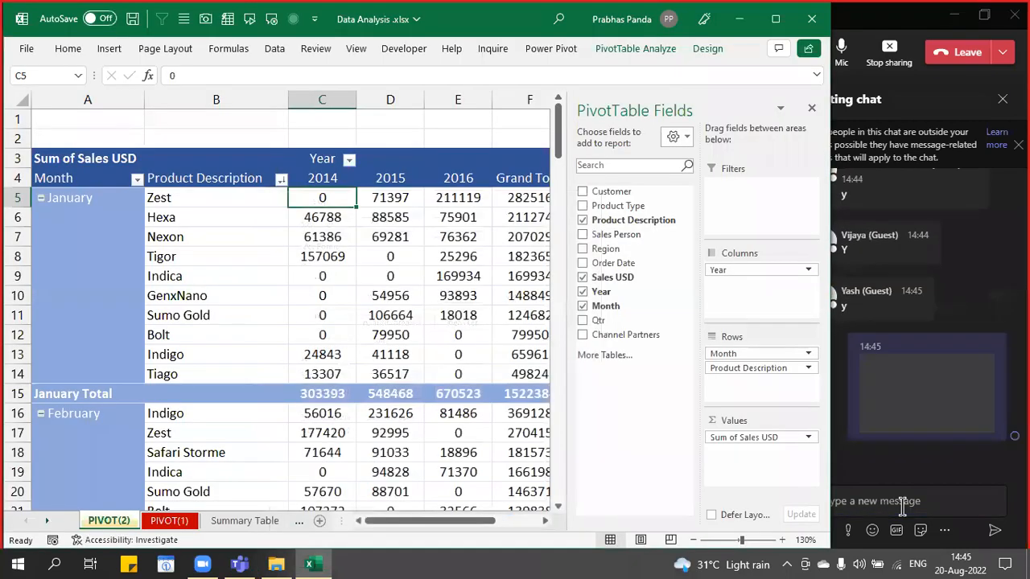
- Examine the zero-filled sales cells and the product names listed under January
click(318, 335)
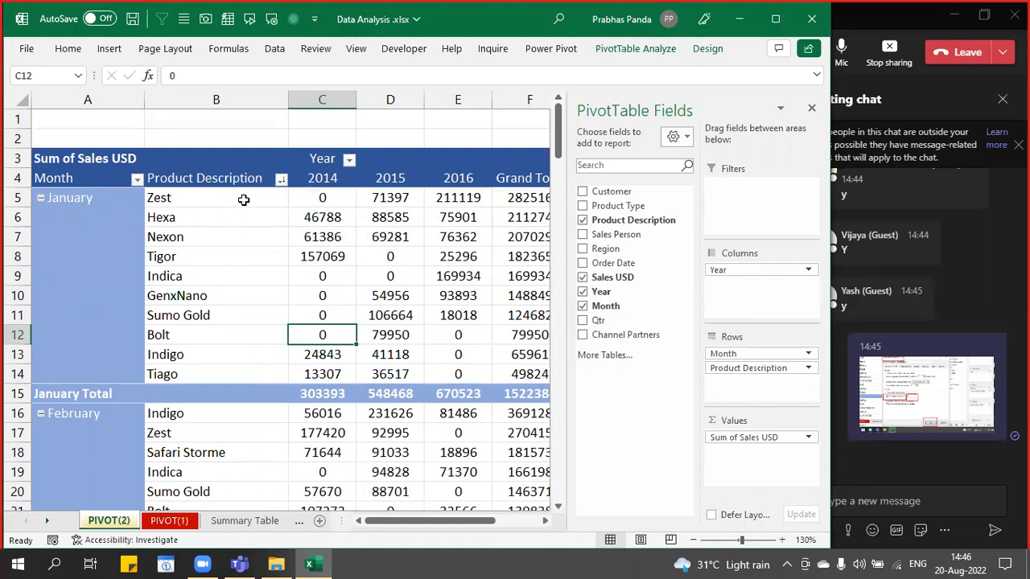
drag(243, 200, 320, 217)
click(227, 243)
click(279, 295)
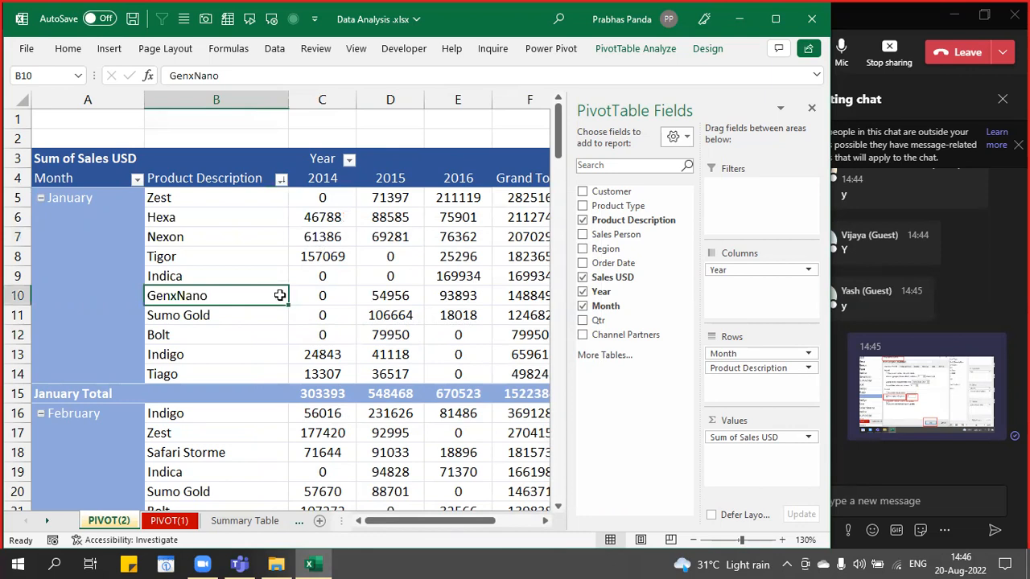
click(207, 374)
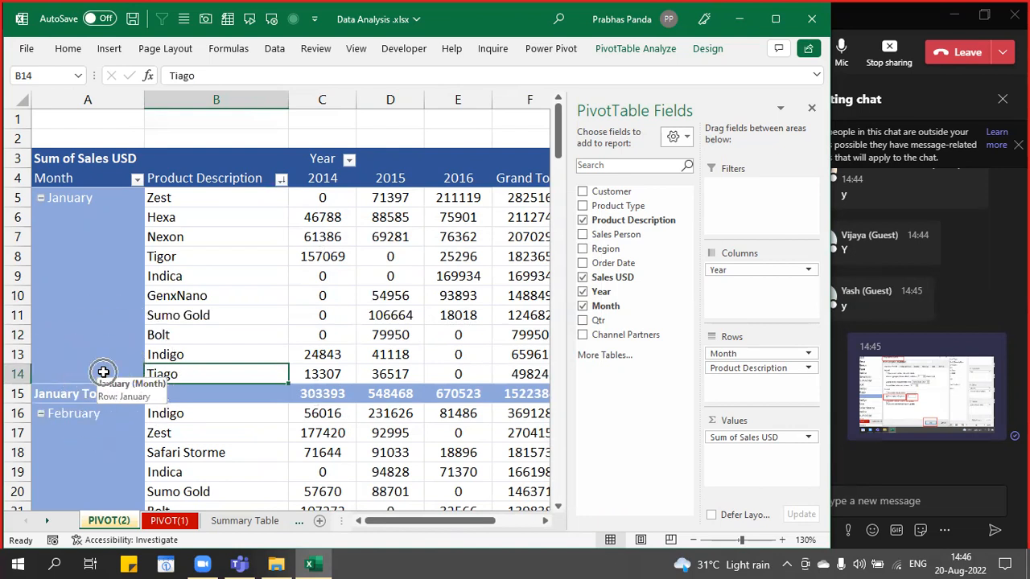
key(ctrl)
key(ctrl)
key(ctrl)
key(ctrl)
key(ctrl)
key(ctrl)
key(ctrl)
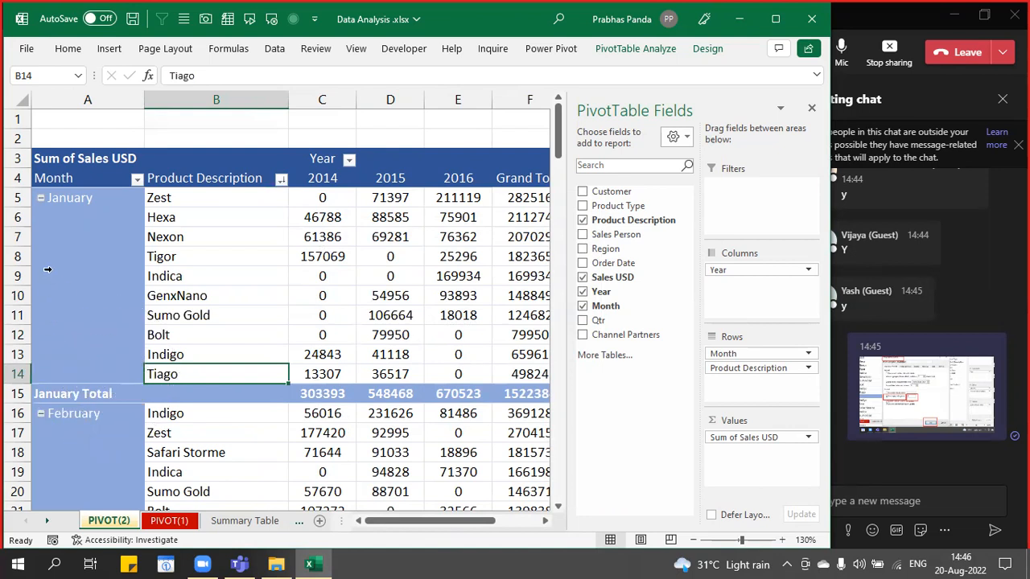
- Highlight January's block of products and yearly sales, and examine its Product Description entries
drag(107, 198, 458, 389)
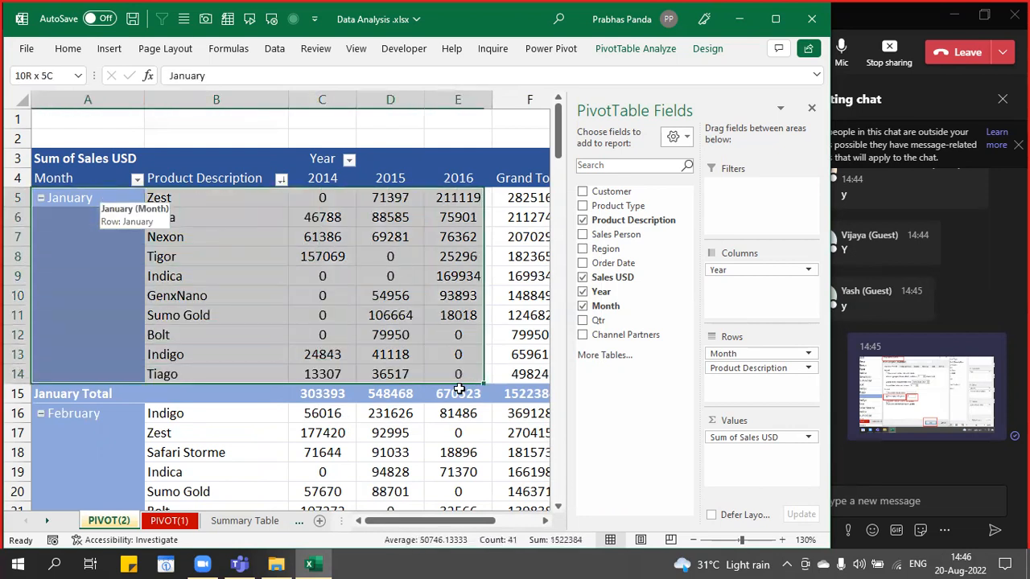
click(184, 304)
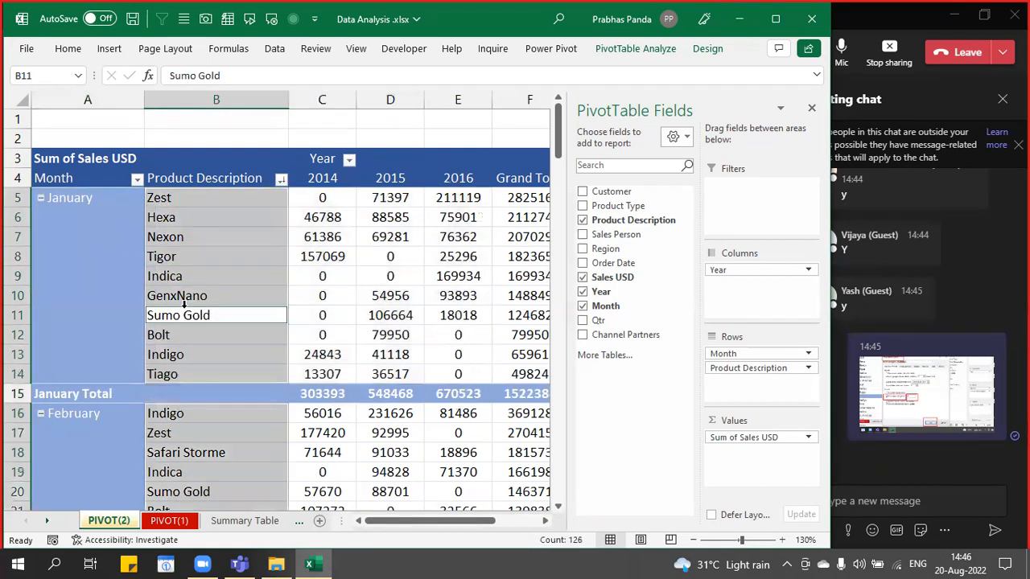
click(185, 297)
click(192, 277)
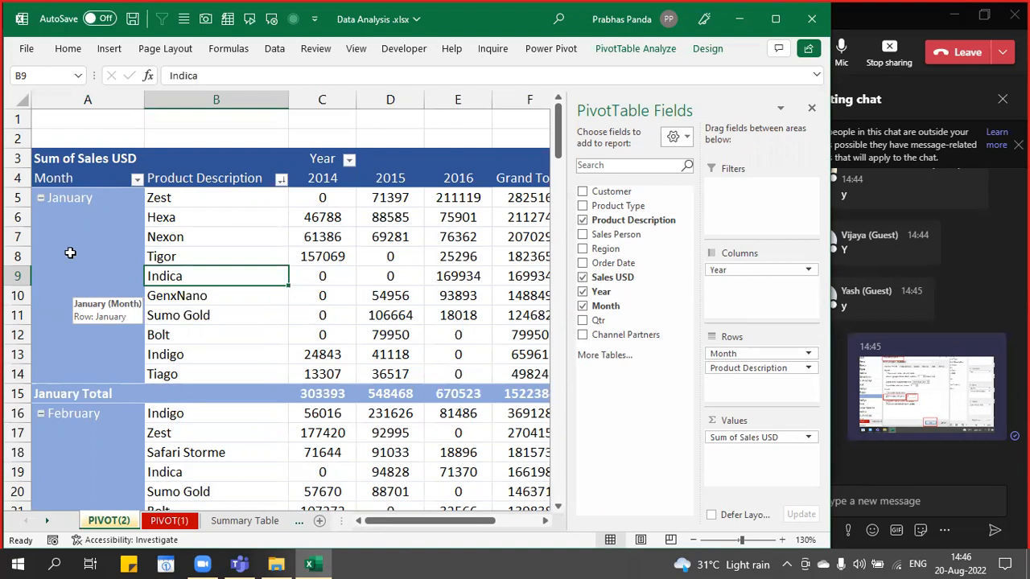
- Examine the blank Month cells beneath January alongside the Product Description entries
click(89, 100)
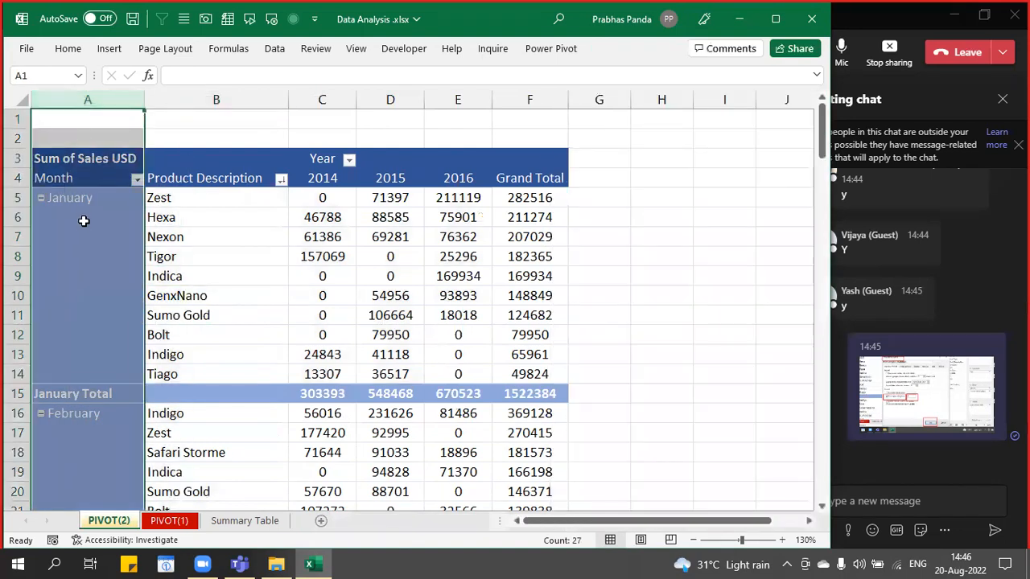
drag(85, 218, 76, 360)
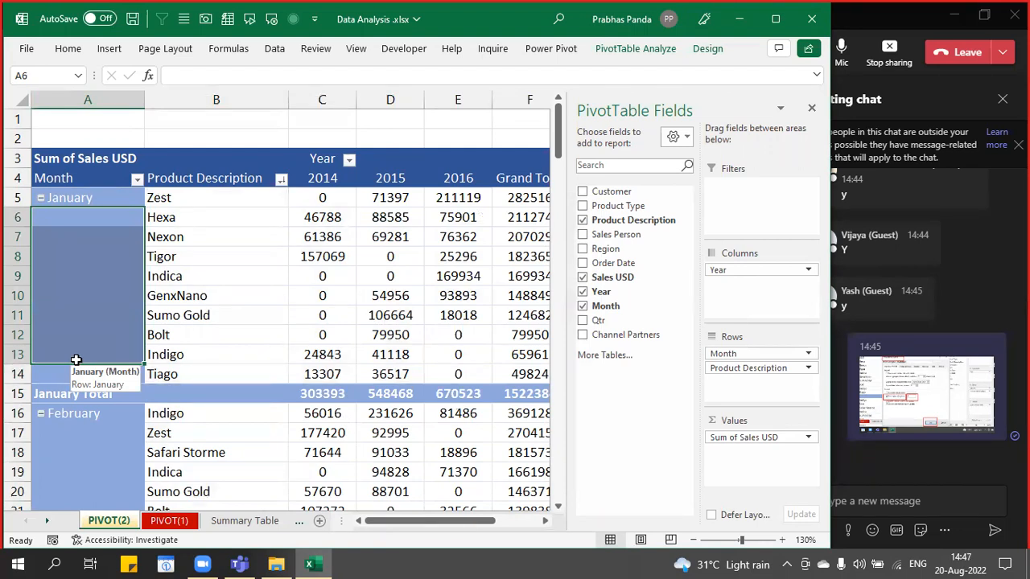
click(225, 289)
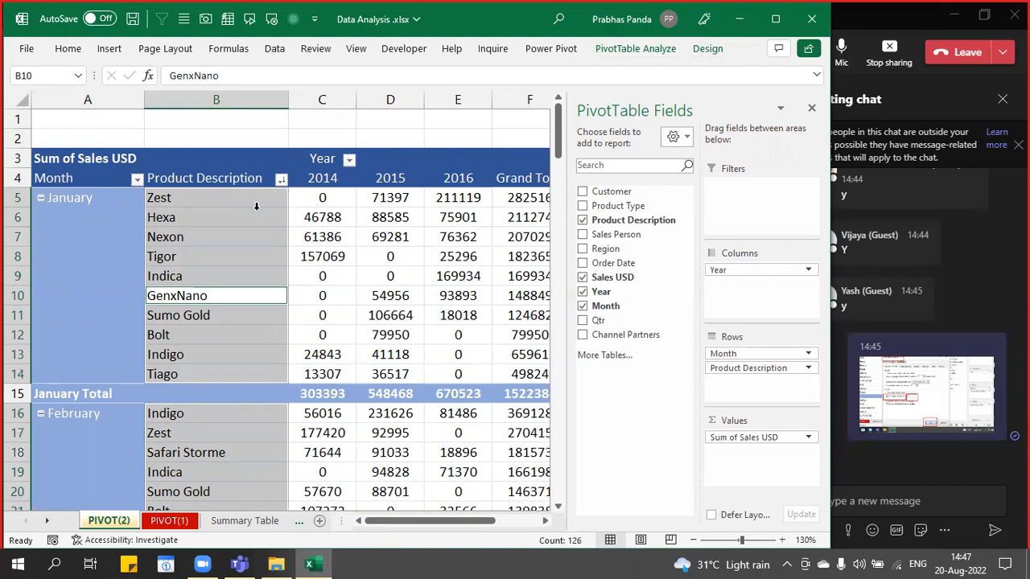
click(292, 217)
click(207, 275)
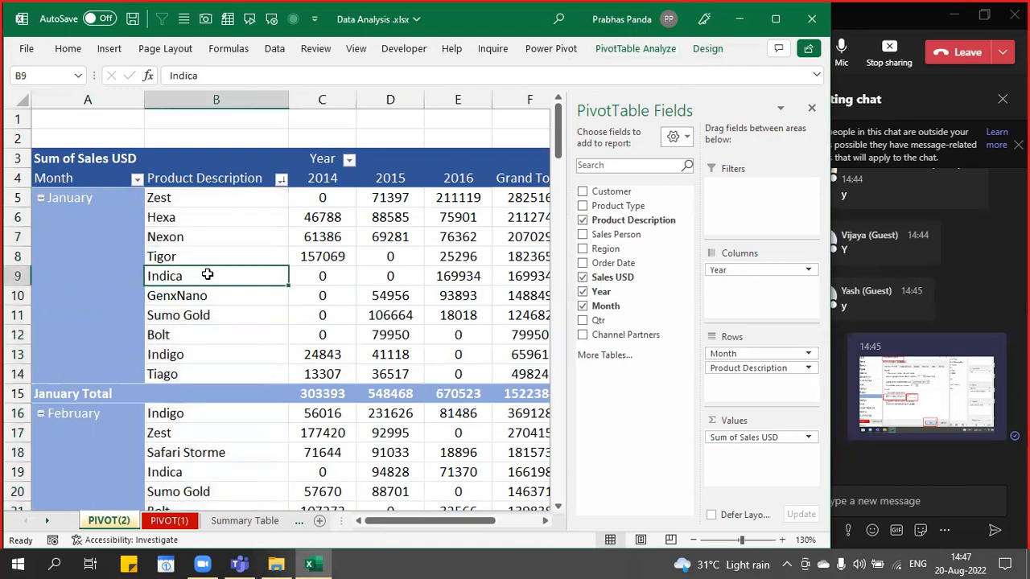
- Repeat all item labels in the PivotTable's report layout, zoom the sheet to 115% and save the workbook
click(703, 48)
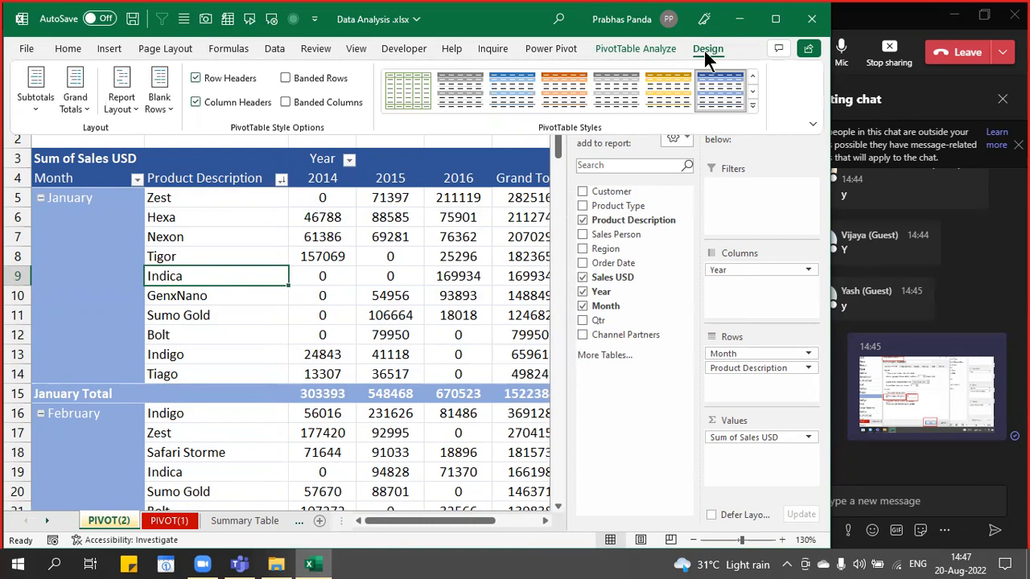
click(121, 105)
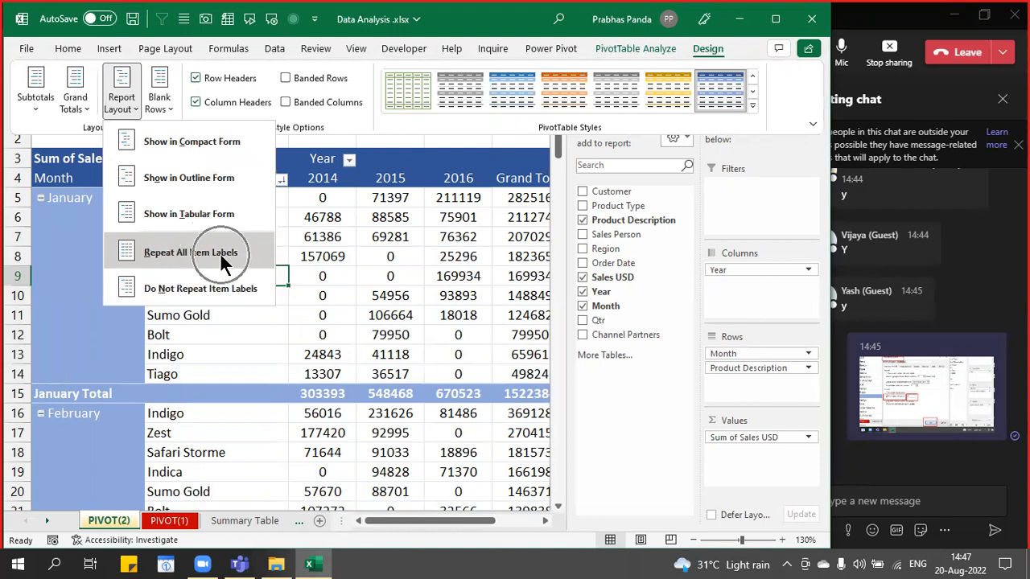
key(ctrl)
click(220, 253)
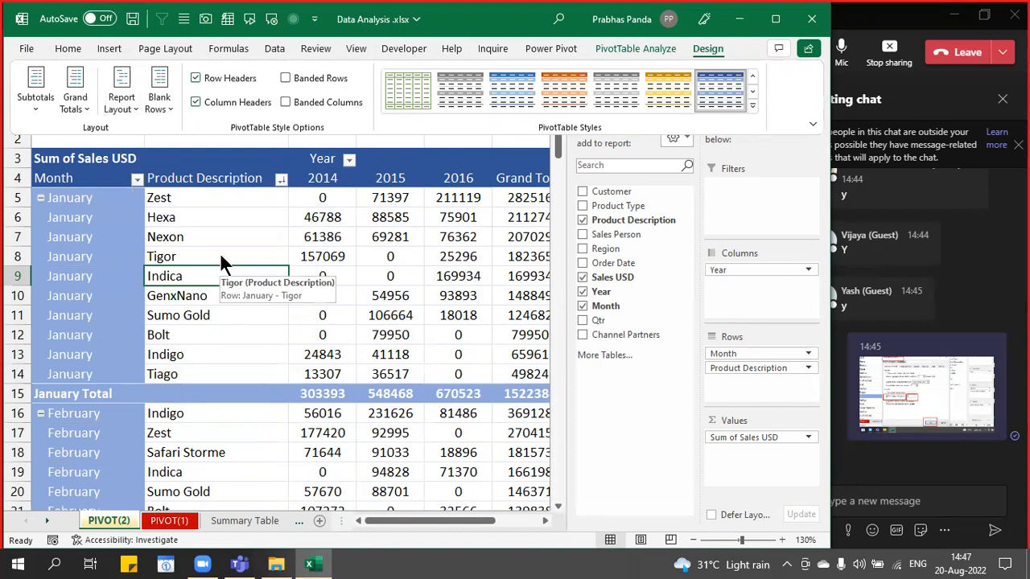
click(211, 229)
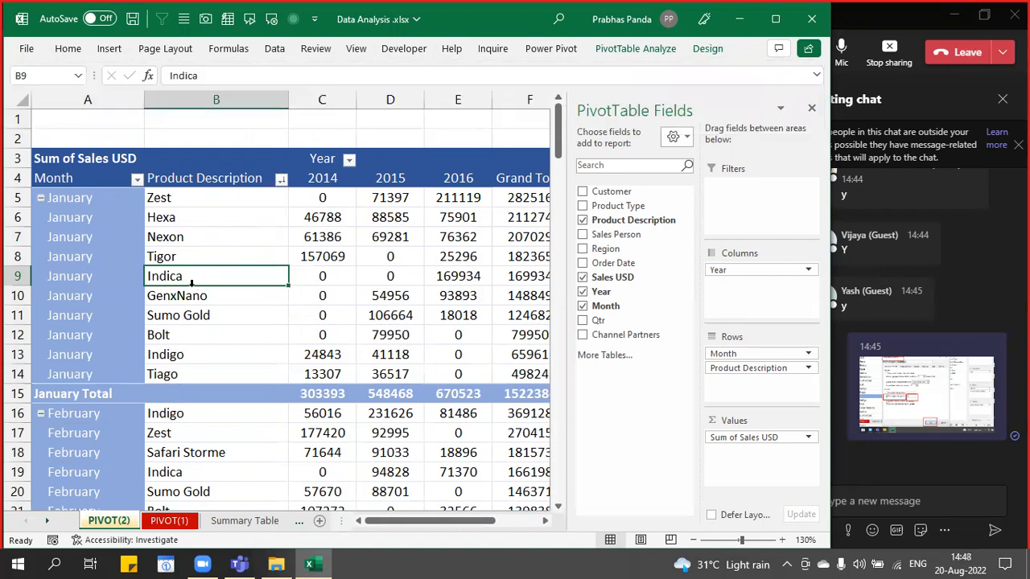
scroll(192, 281, down, 1)
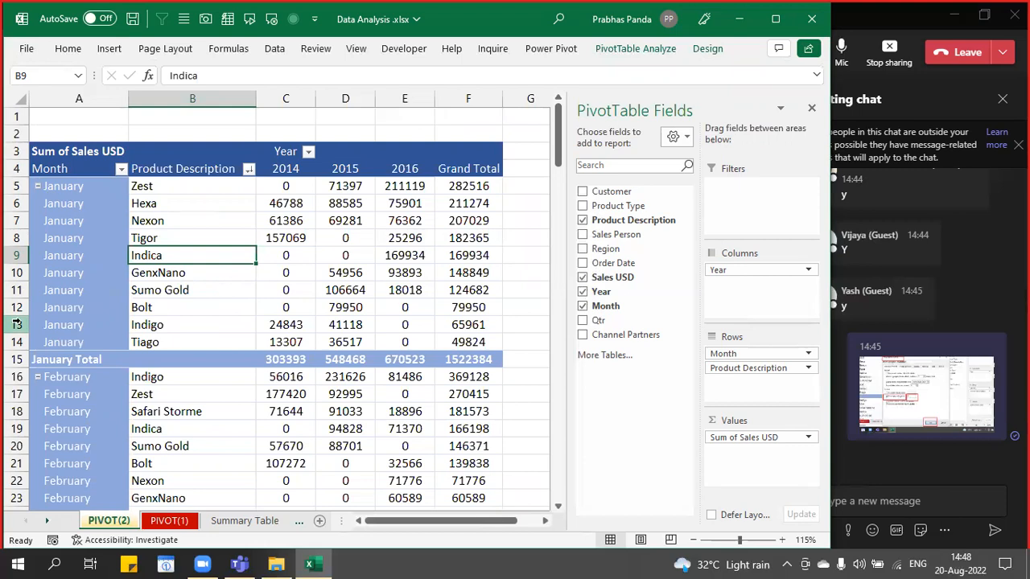
key(ctrl+s)
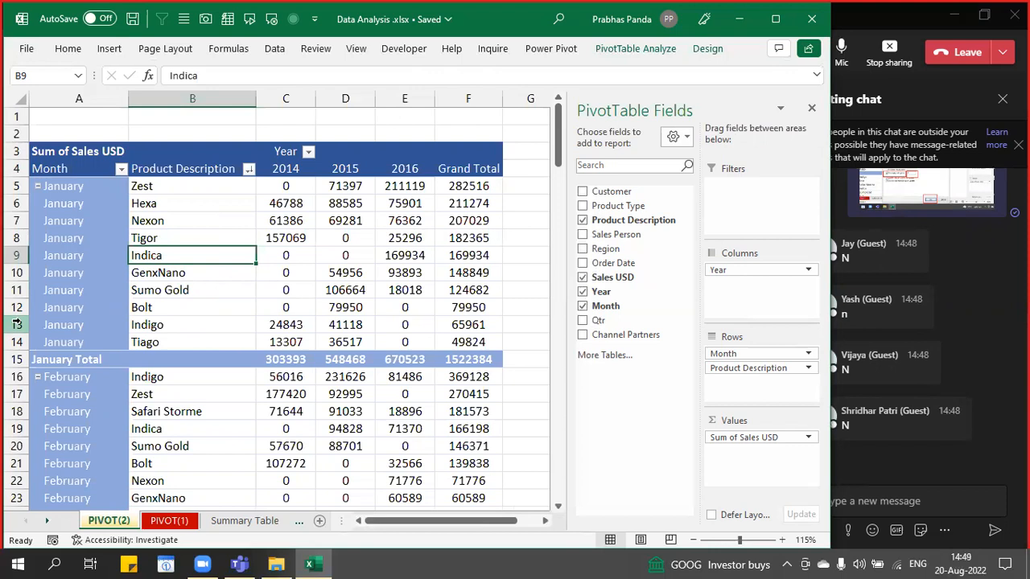
- Create a copy of the PIVOT(2) sheet in front of the original and colour the copy's tab purple
right_click(127, 524)
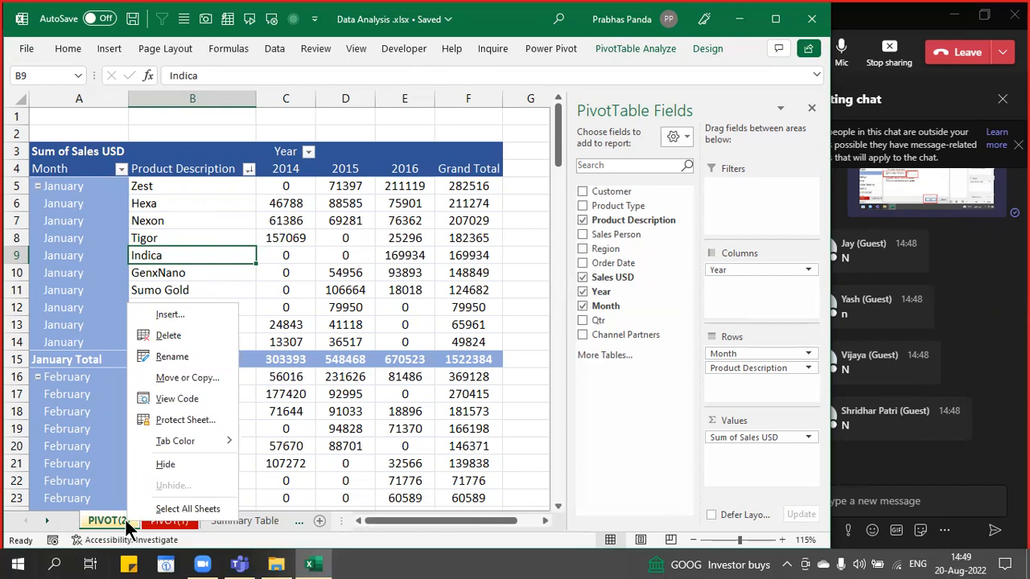
click(185, 375)
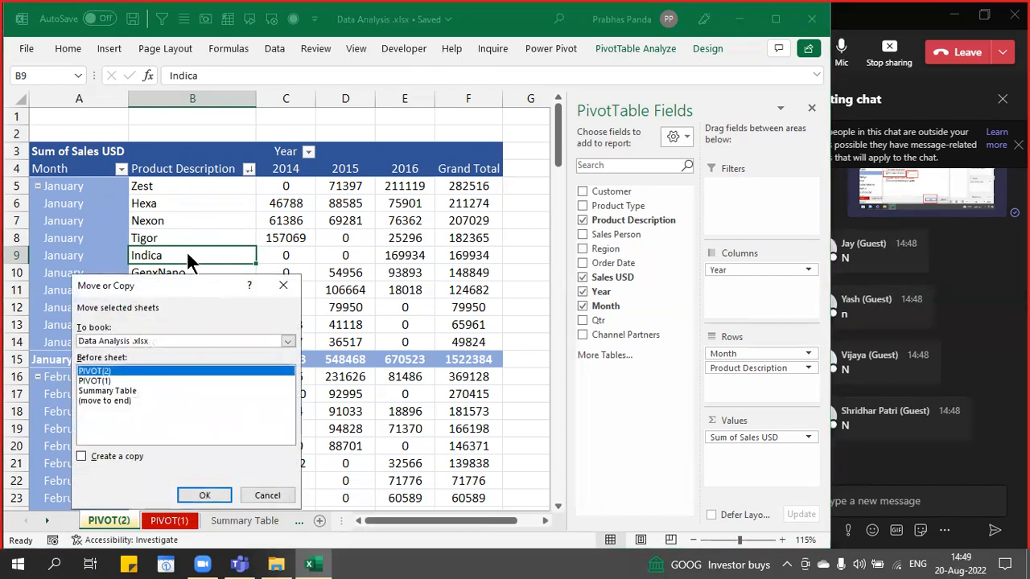
click(415, 332)
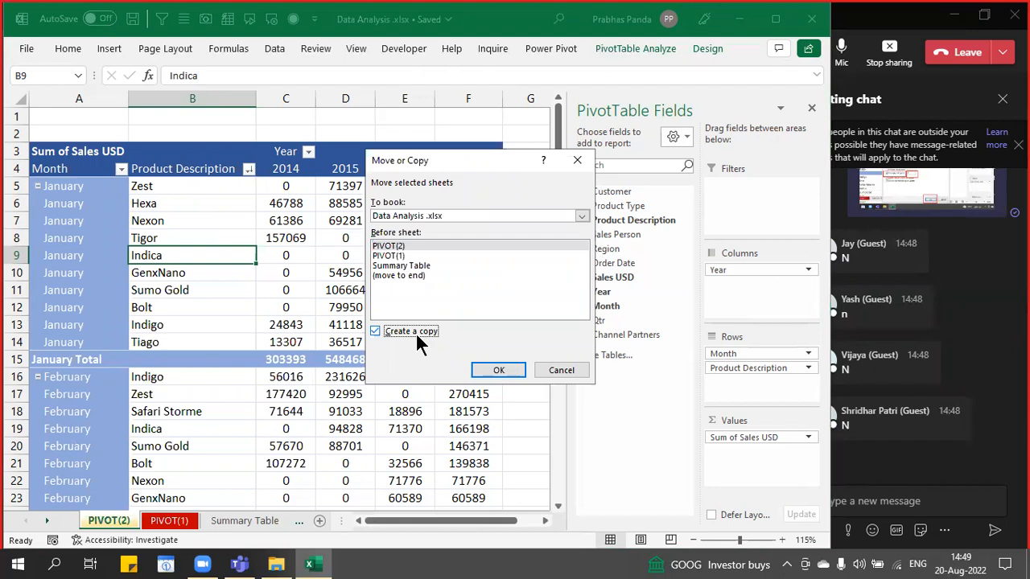
click(519, 370)
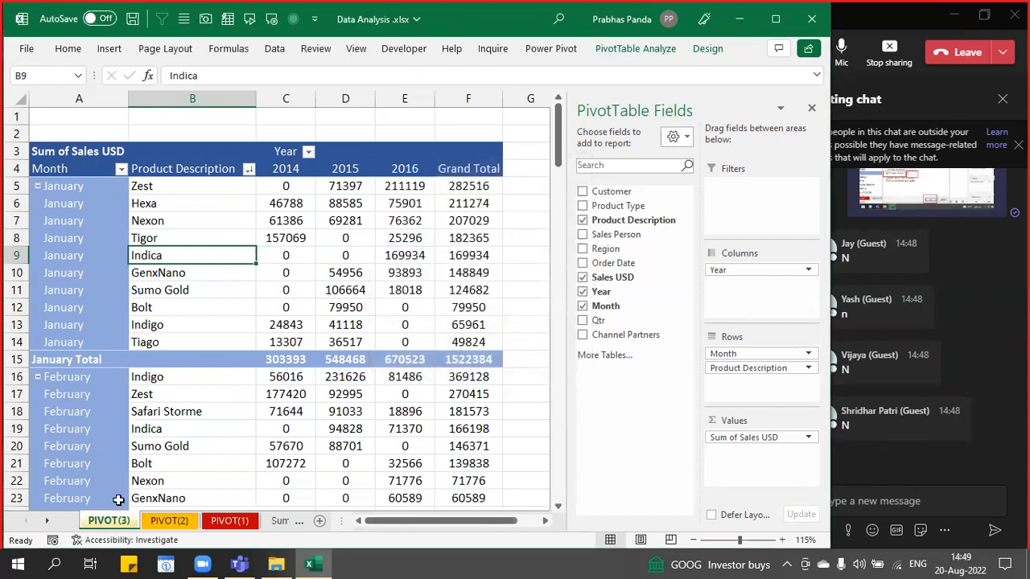
right_click(97, 517)
mouse_move(185, 439)
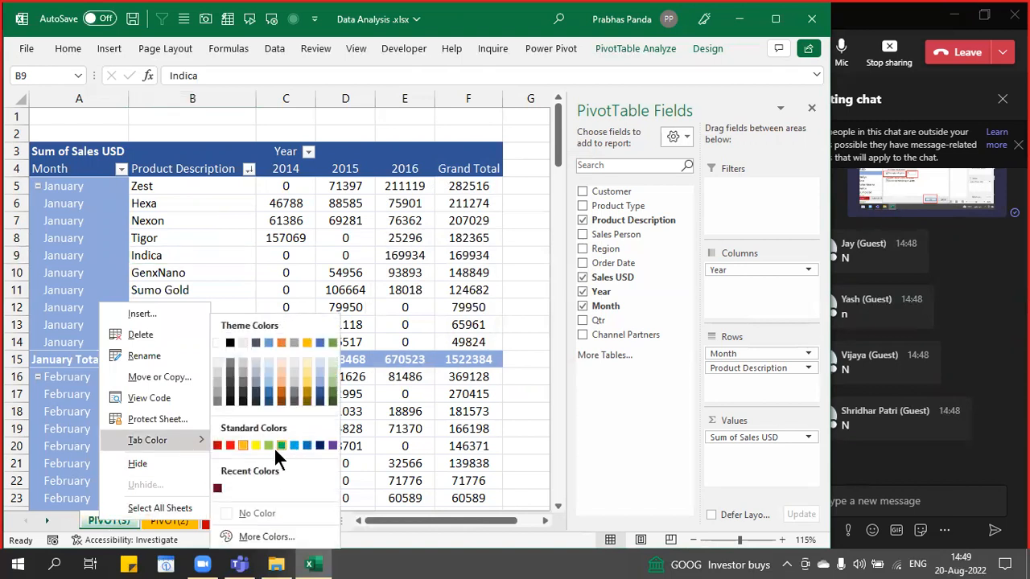
click(333, 446)
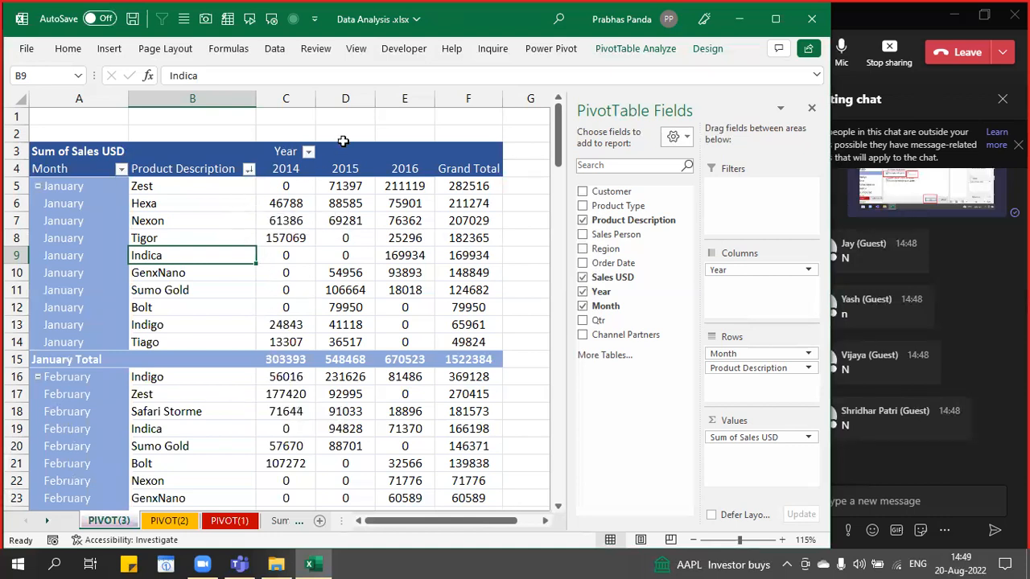
- Replace Product Description with the Customer field in the copied PivotTable's rows, nested under Month
drag(294, 99, 412, 125)
ctrl+click(80, 99)
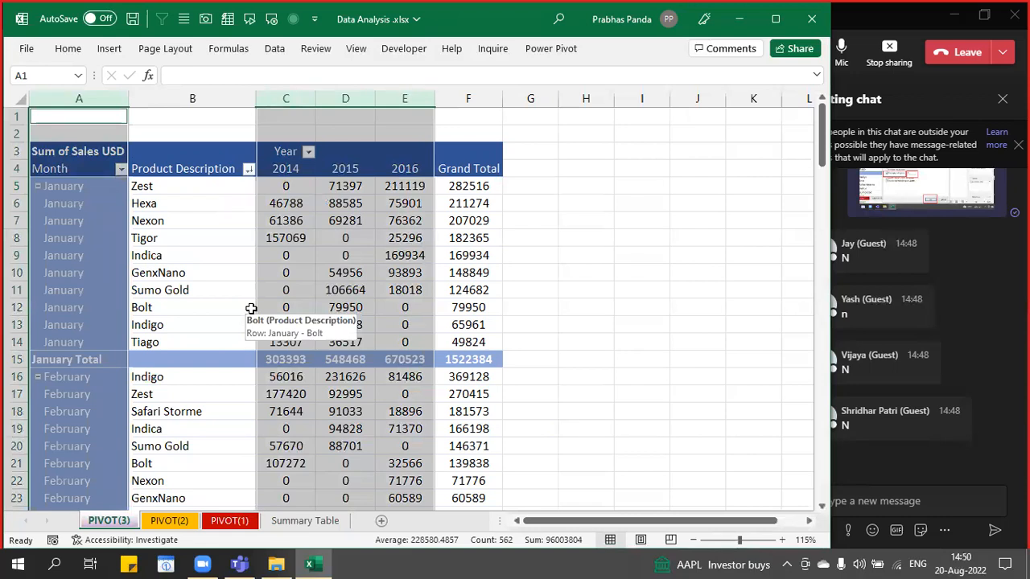
click(249, 257)
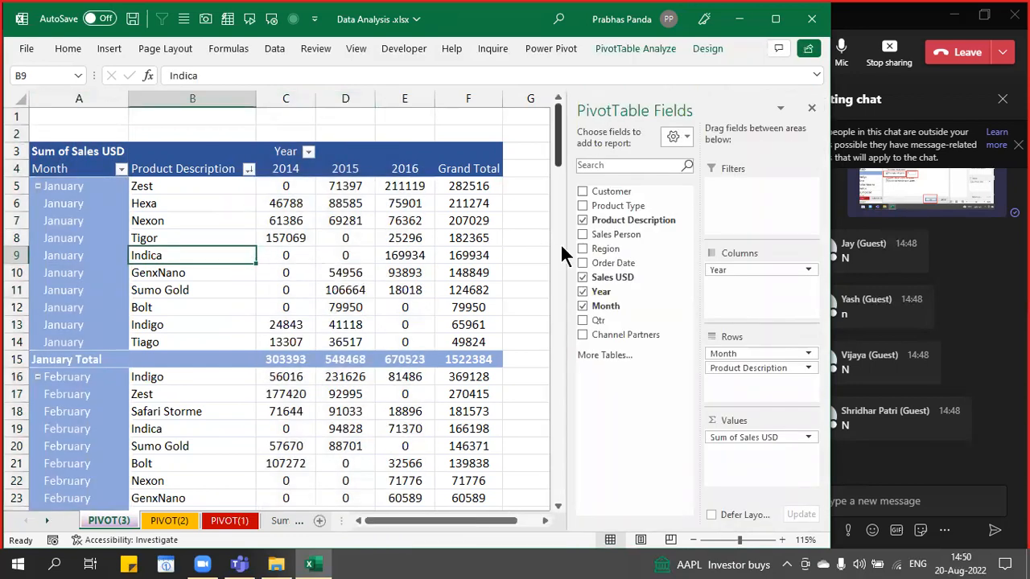
click(582, 219)
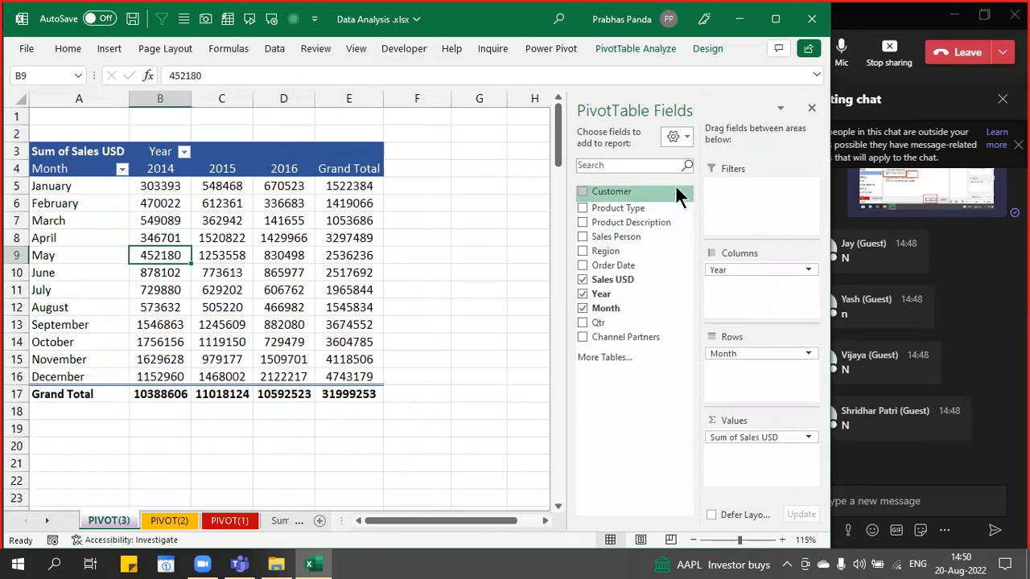
drag(667, 193, 779, 395)
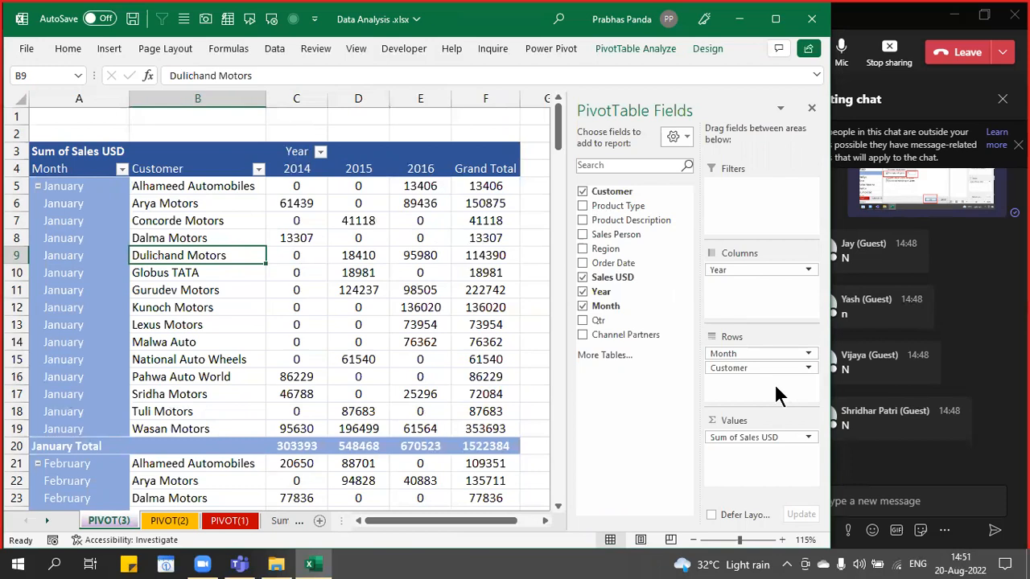
- Examine the yearly sales by customer listed under each month, from January down to August
key(Up)
key(Up)
key(Up)
key(Up)
key(Up)
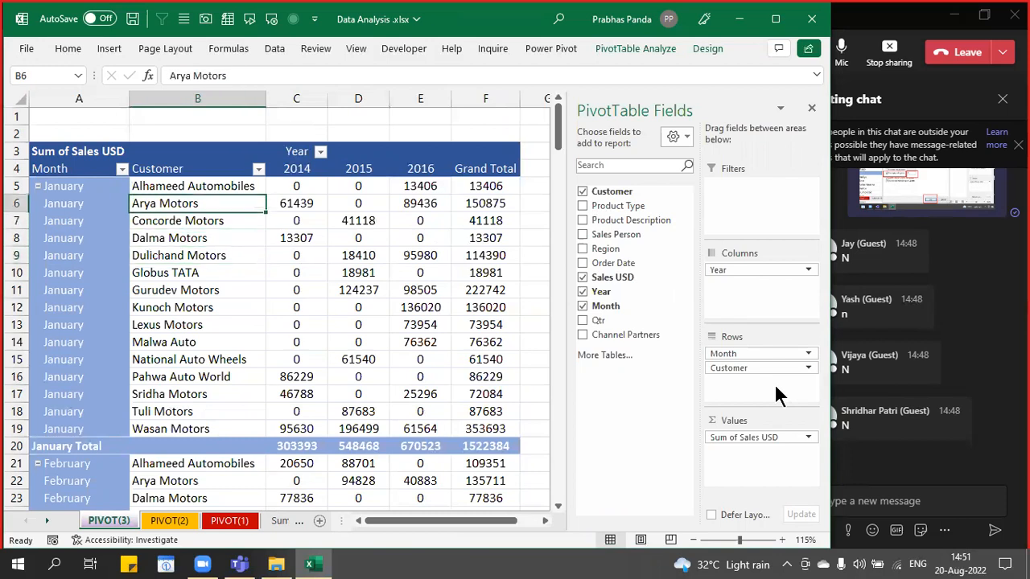
key(Down)
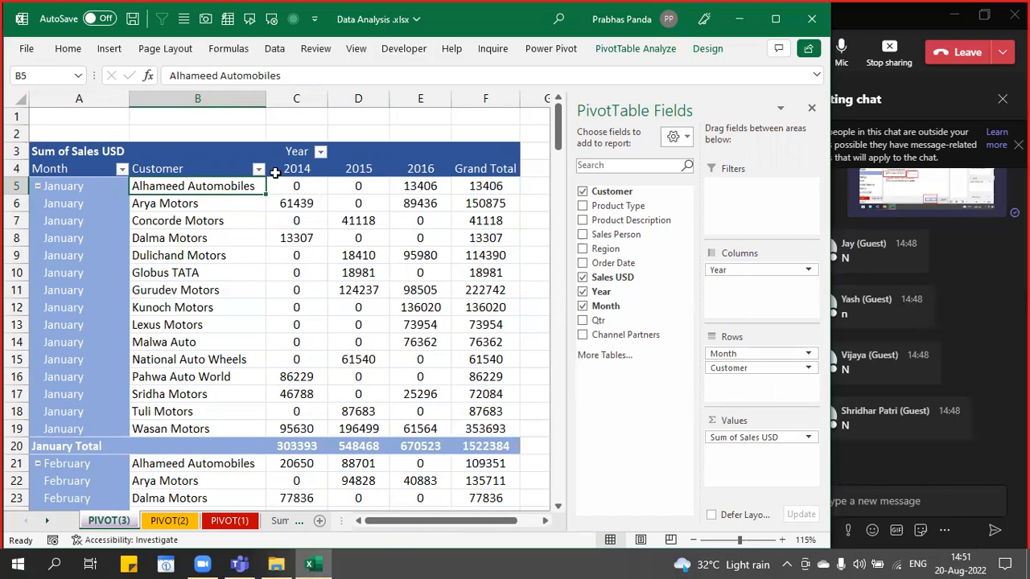
scroll(245, 223, down, 5)
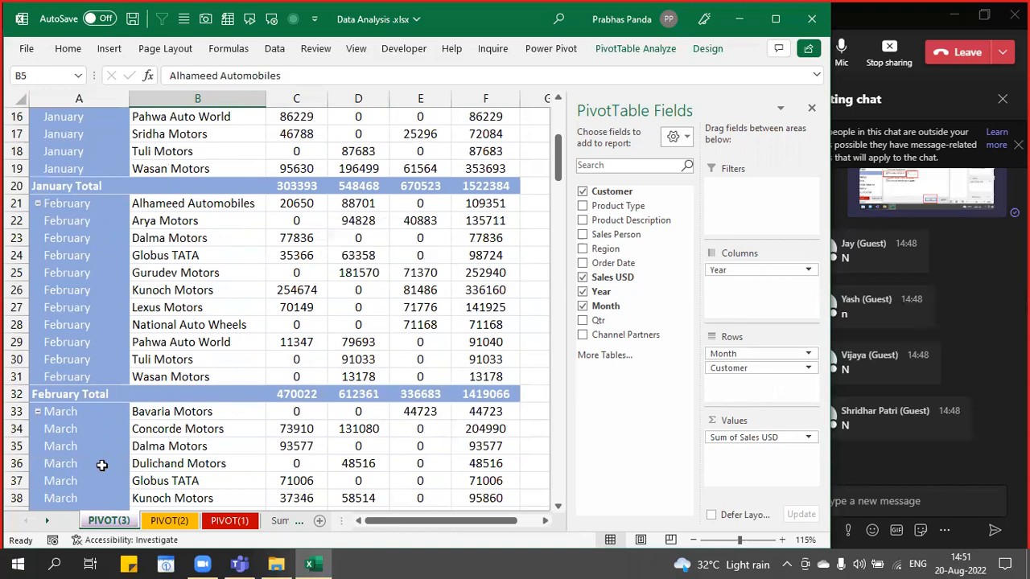
scroll(95, 388, down, 3)
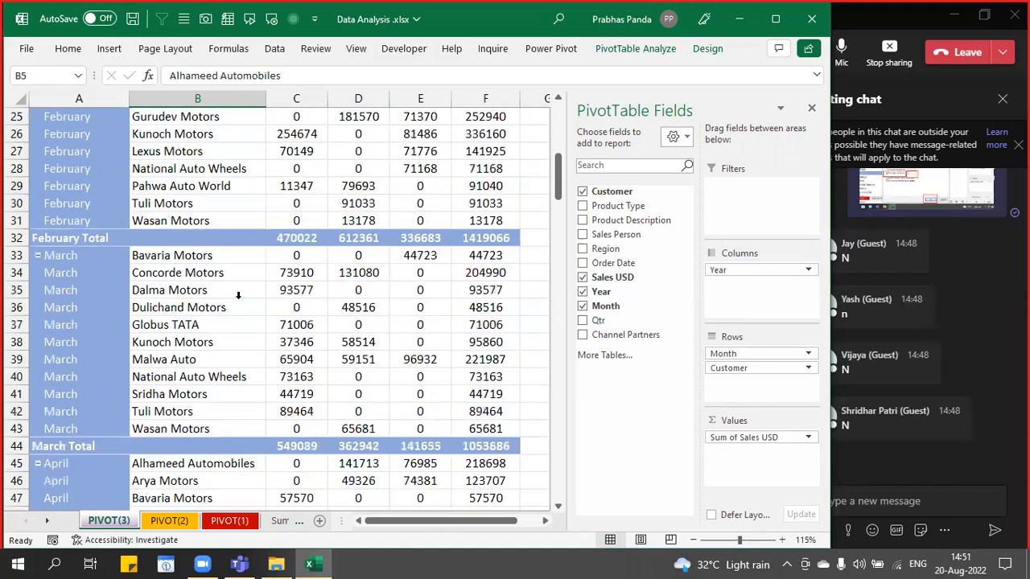
scroll(183, 367, down, 2)
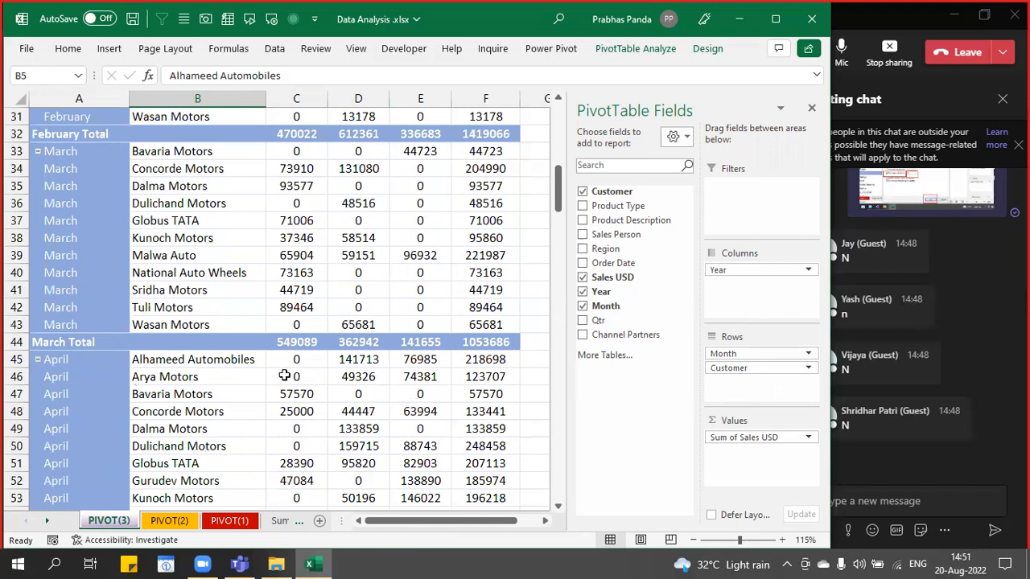
scroll(193, 400, down, 7)
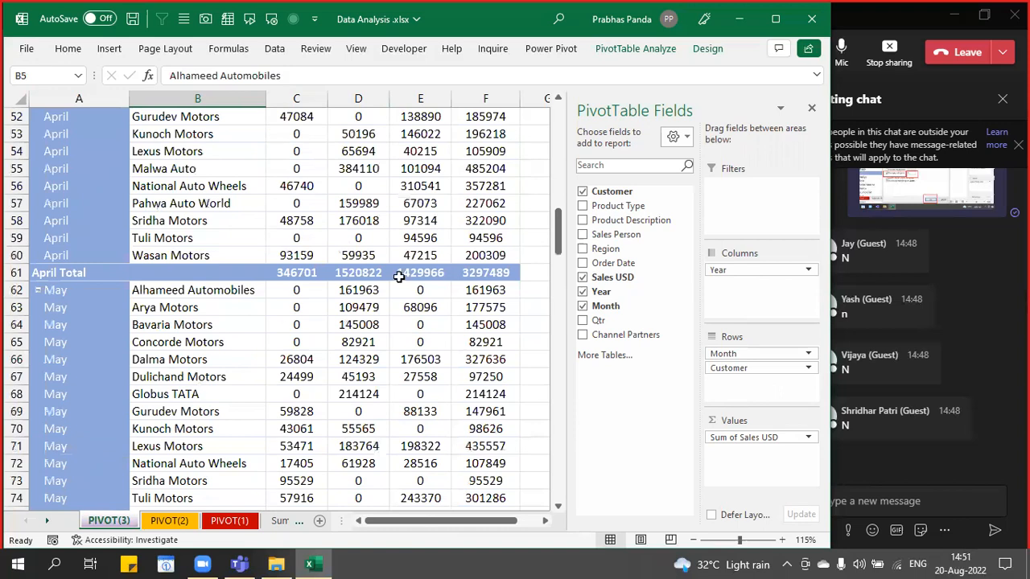
scroll(124, 313, down, 3)
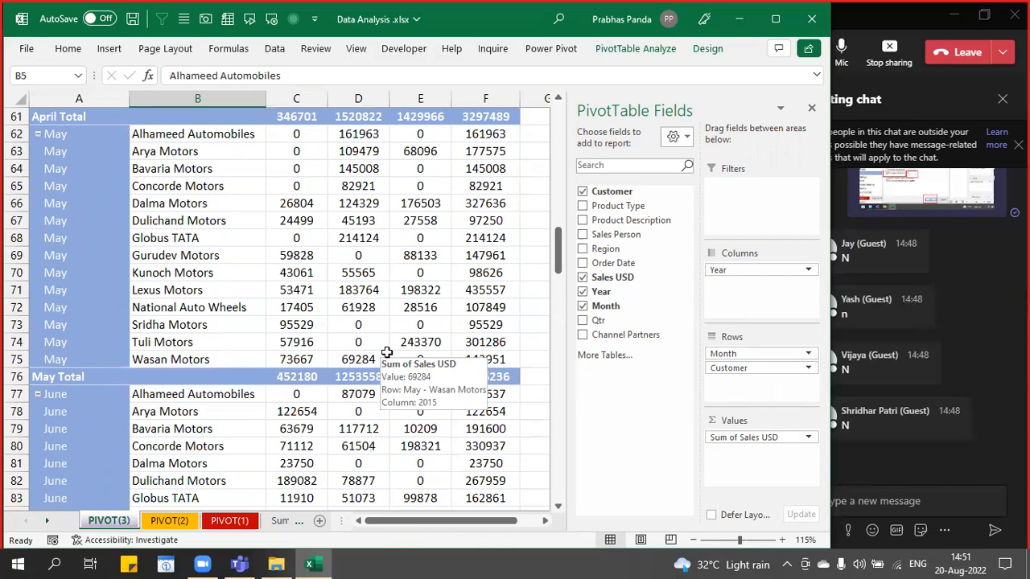
scroll(386, 353, down, 8)
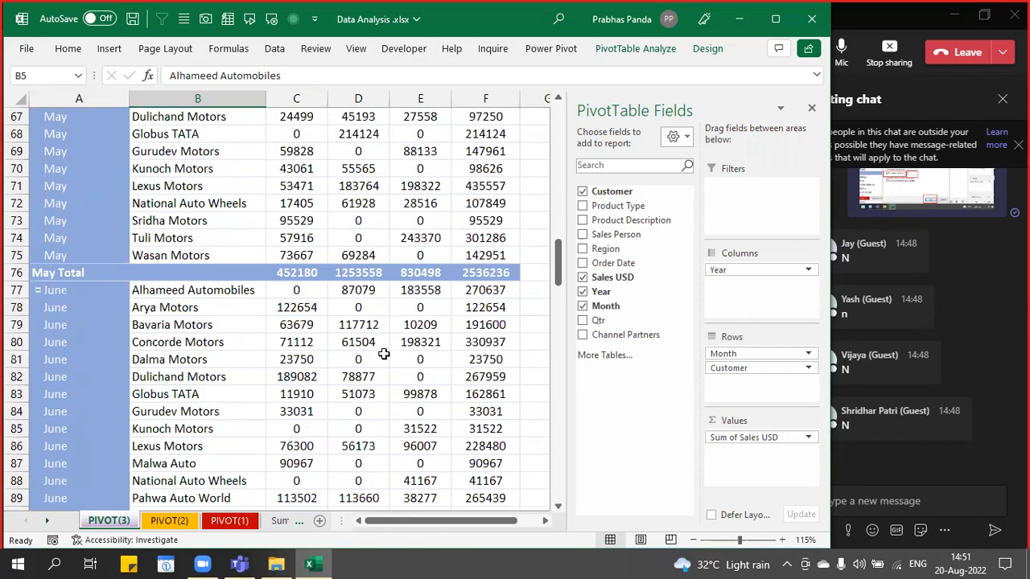
scroll(384, 354, down, 3)
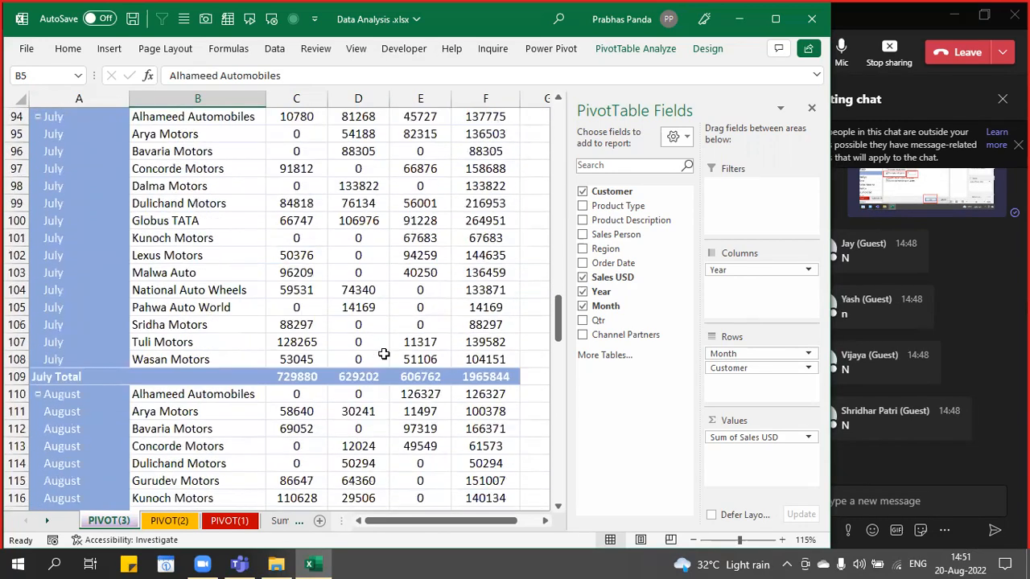
scroll(383, 354, up, 20)
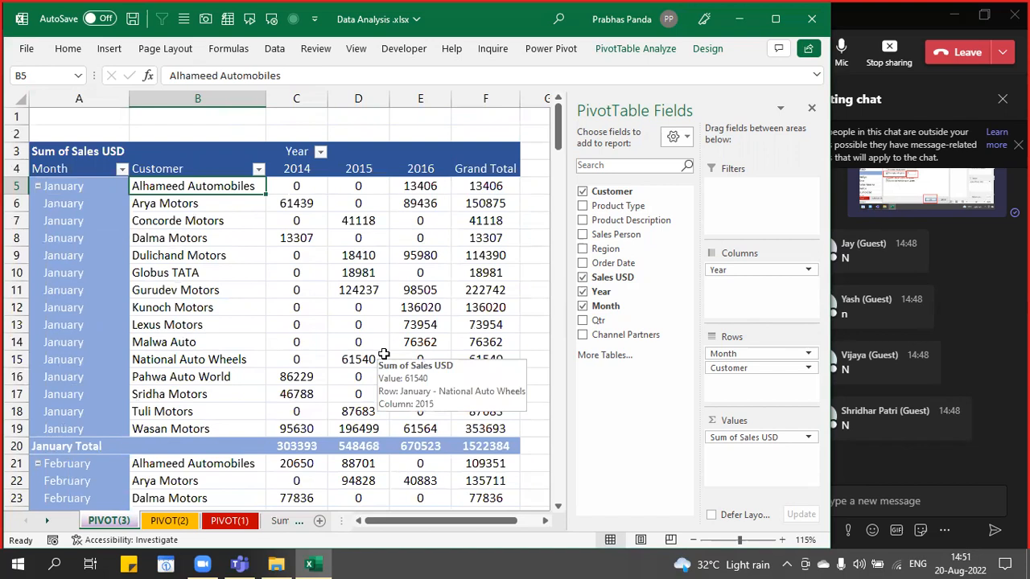
- Move the Month field from the rows to the columns beneath Year, and highlight the Customer column and Grand Total row
click(261, 254)
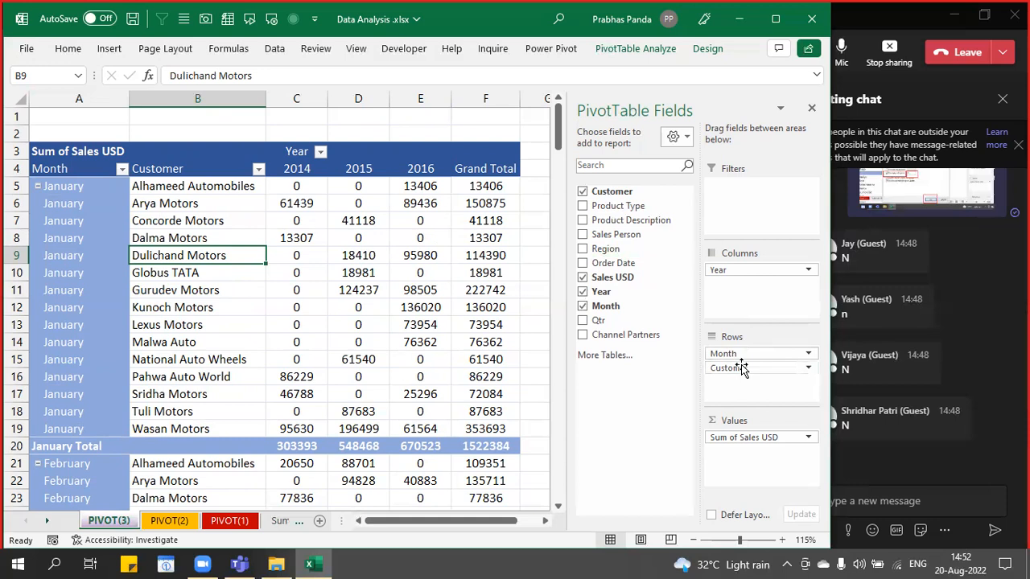
drag(741, 357, 767, 299)
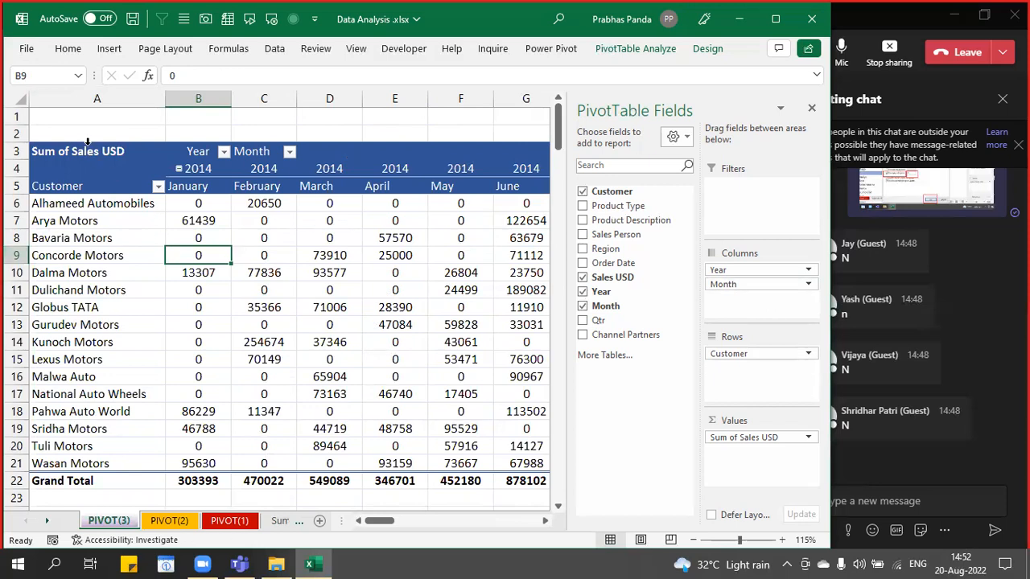
click(99, 99)
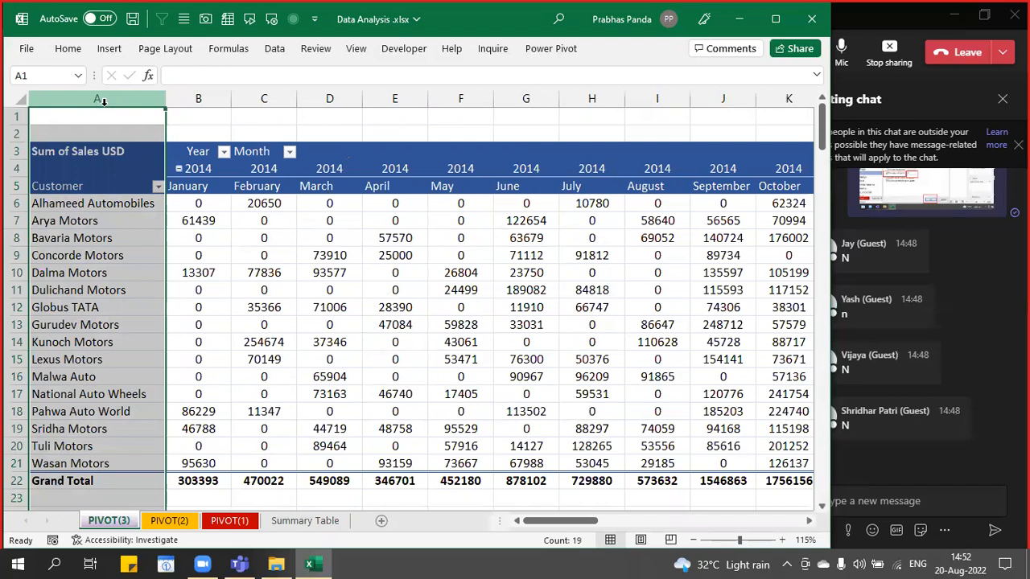
click(15, 481)
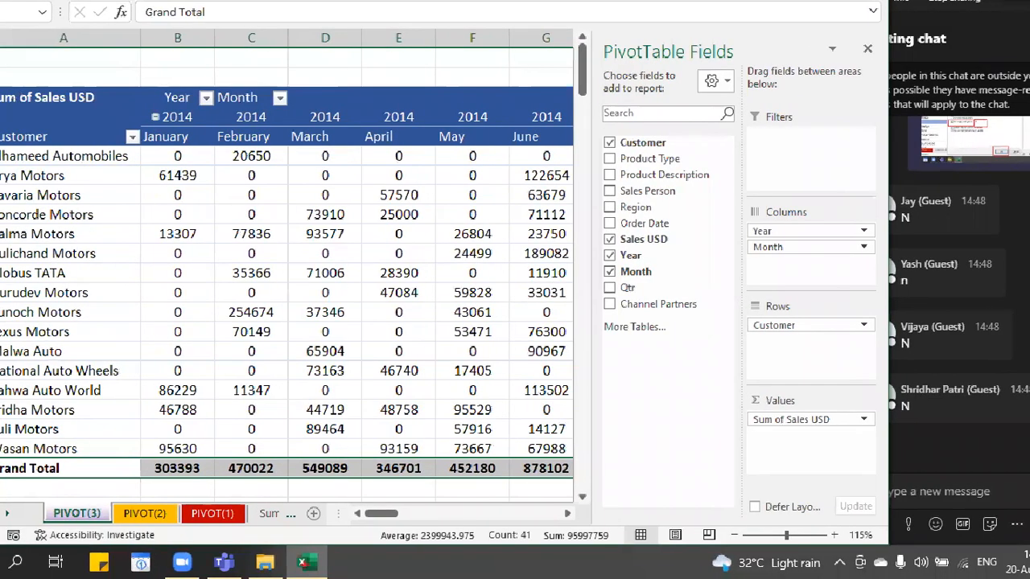
drag(472, 494, 541, 566)
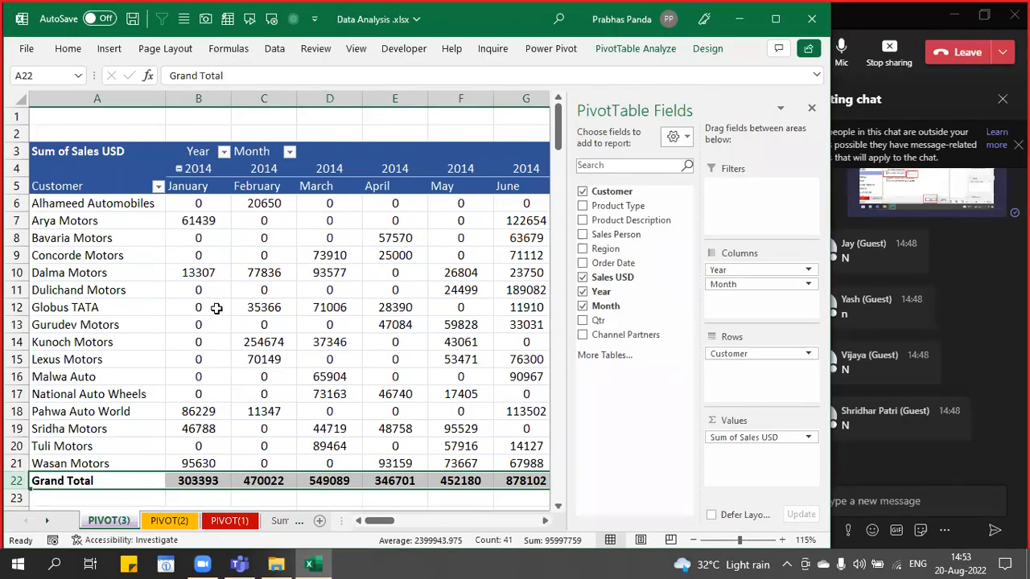
- Collapse the entire Year field in the PivotTable columns so that each year hides its months
ctrl+scroll(212, 303, up, 2)
scroll(212, 303, up, 2)
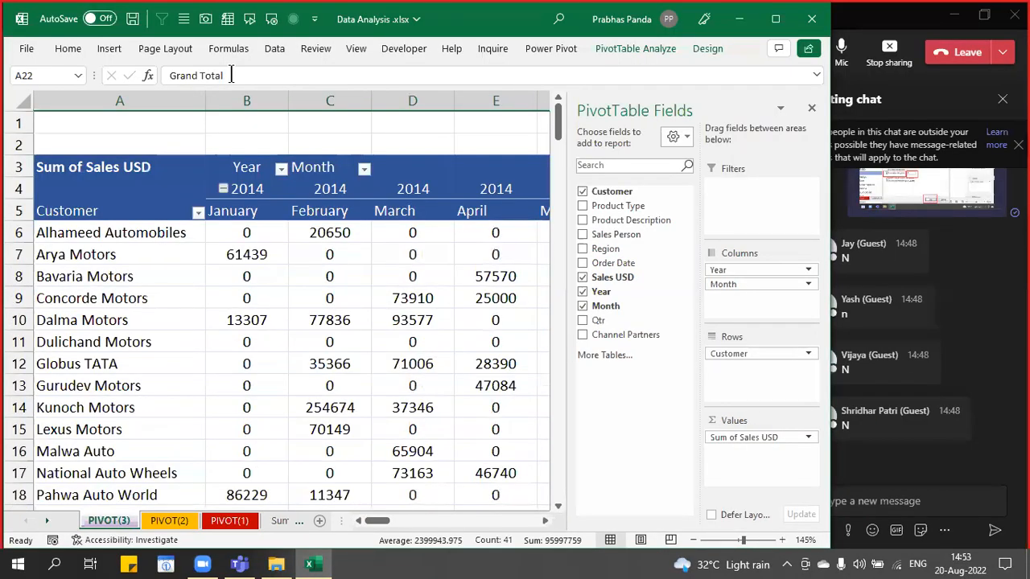
click(275, 191)
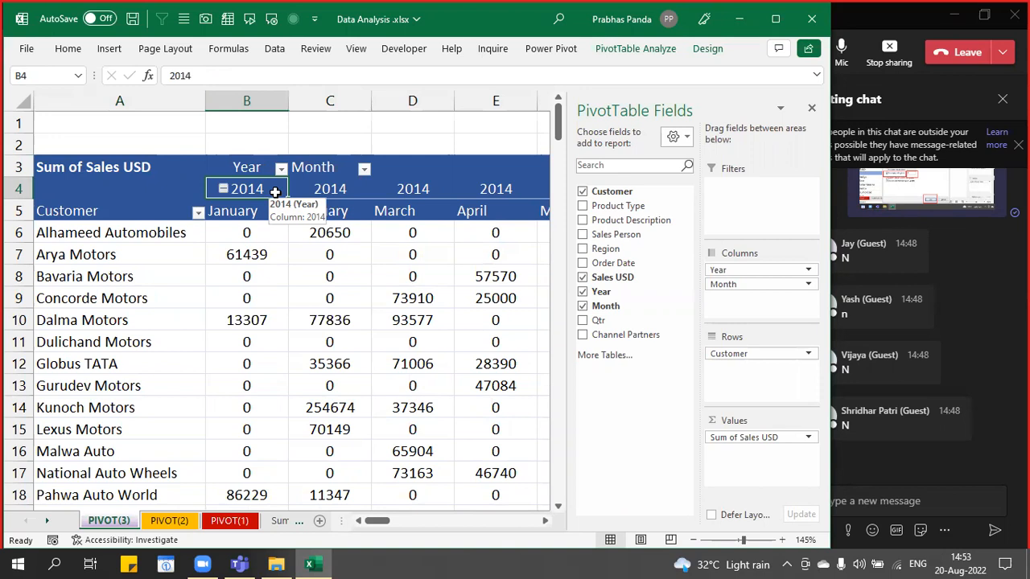
right_click(275, 192)
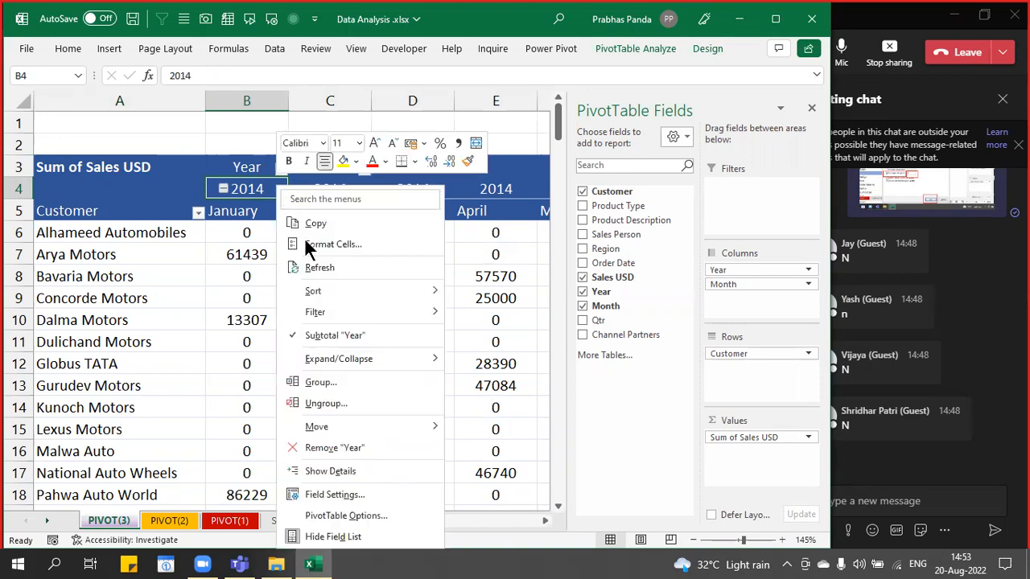
mouse_move(402, 372)
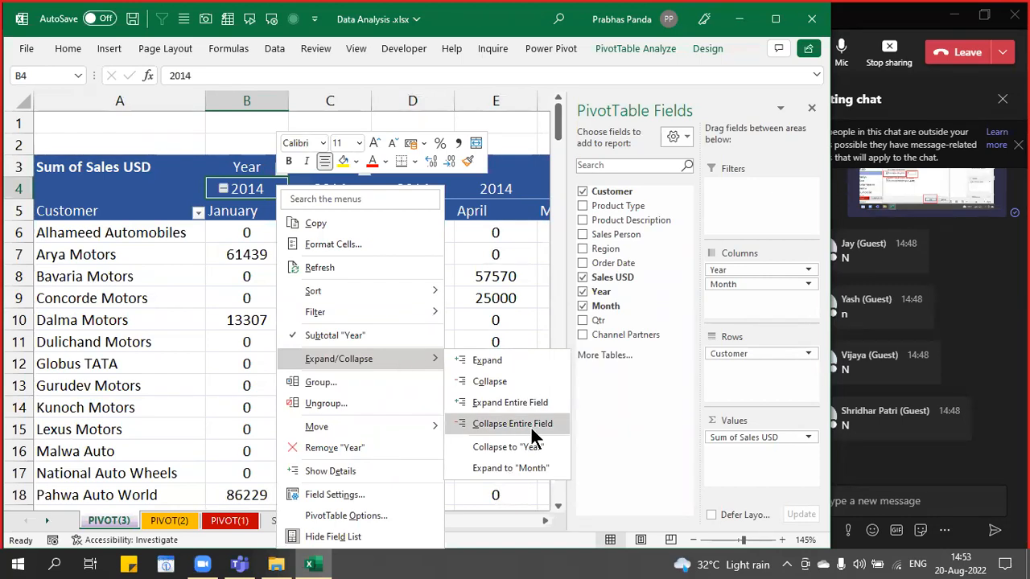
click(531, 429)
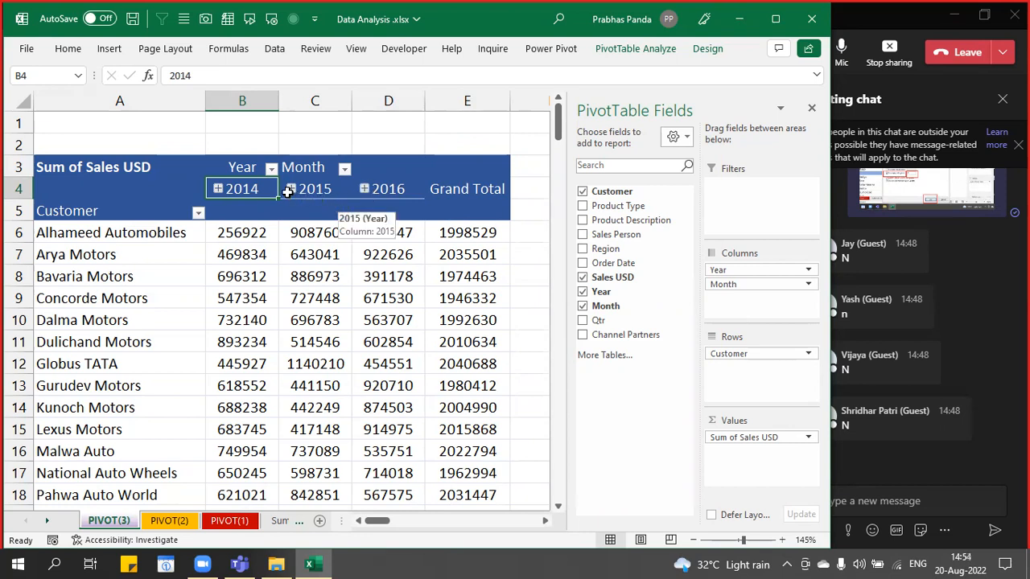
- Expand 2016 into its months, hide the PivotTable field list to view them, and collapse 2016 again
click(365, 189)
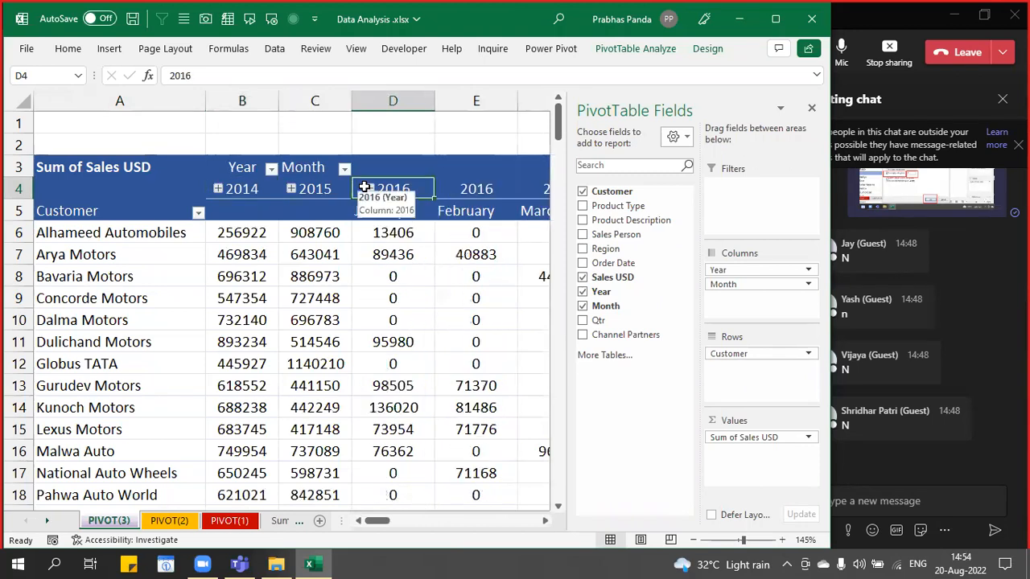
click(810, 110)
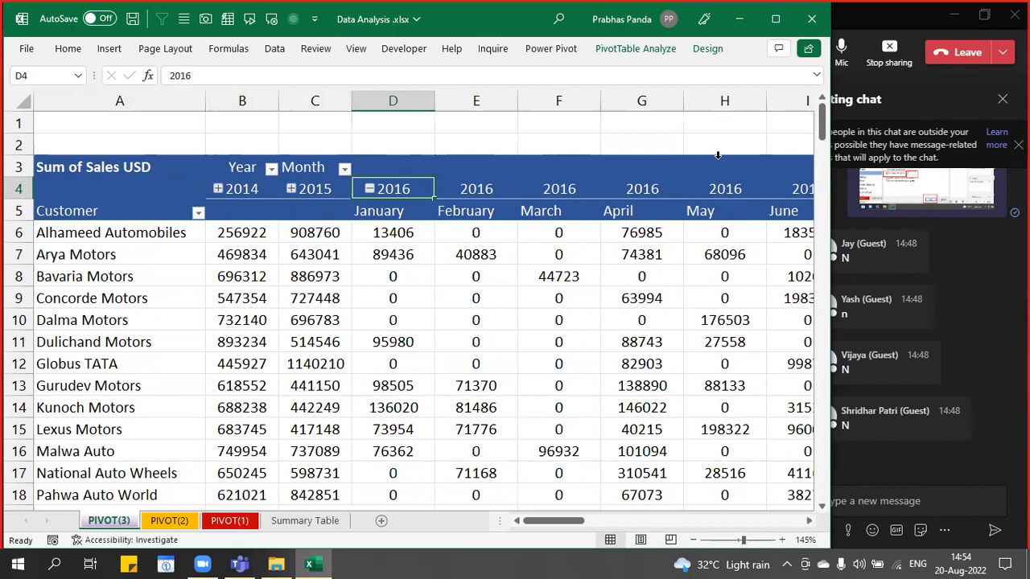
click(370, 189)
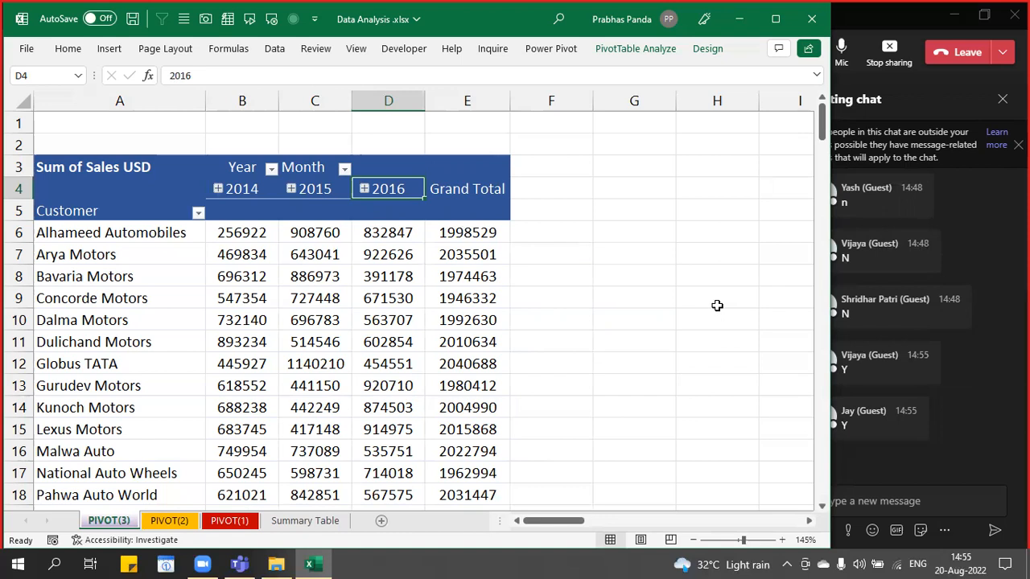
- Glance at the Teams meeting window, return to the workbook in Excel and examine the yearly sales totals by customer
click(889, 29)
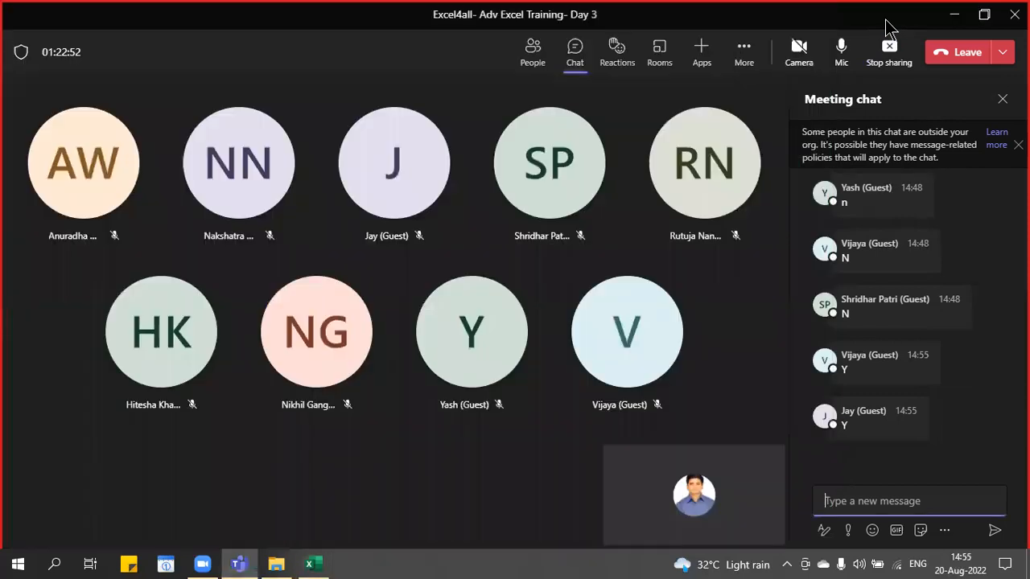
key(alt+Tab)
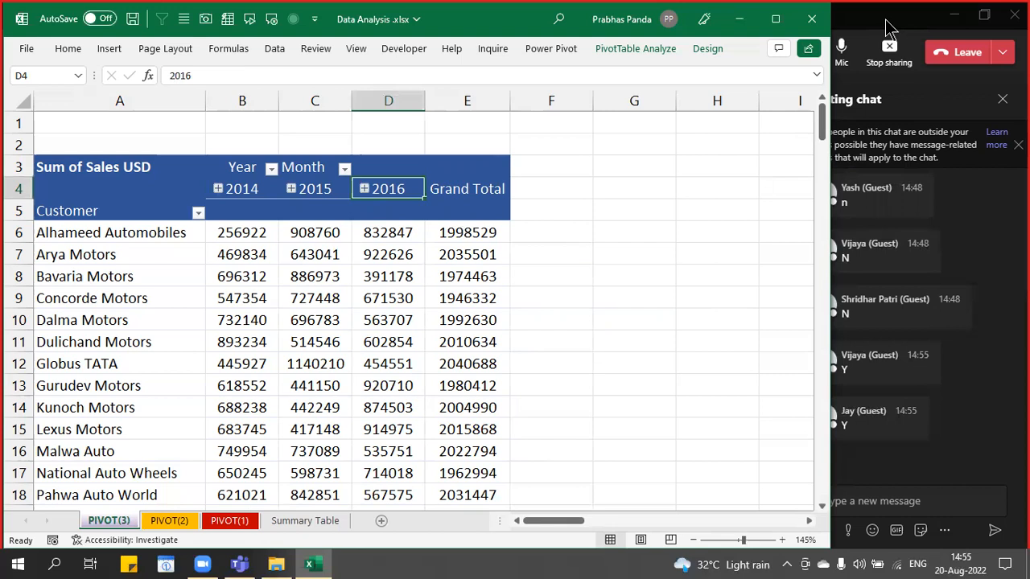
ctrl+scroll(372, 350, down, 3)
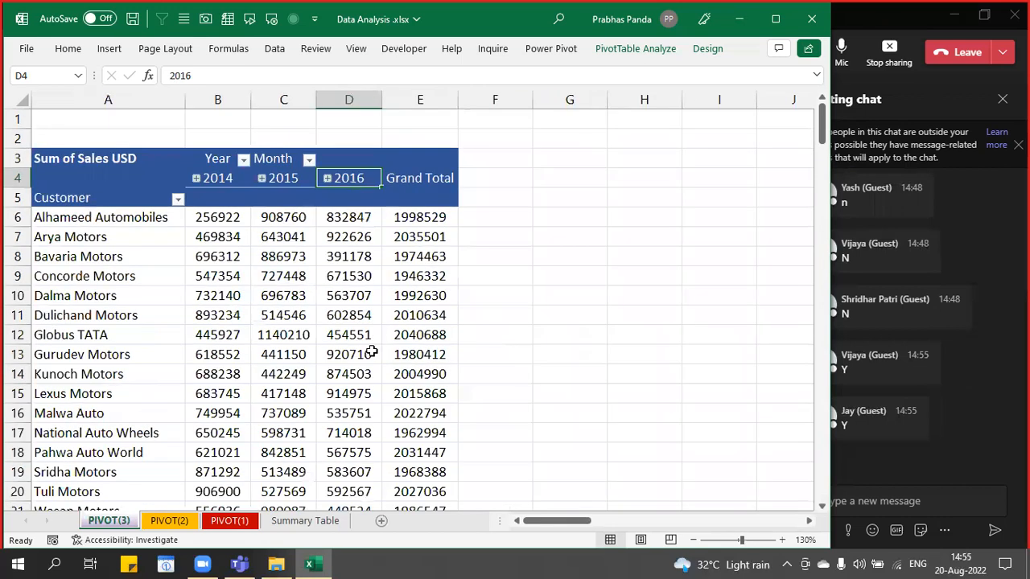
ctrl+scroll(372, 351, up, 1)
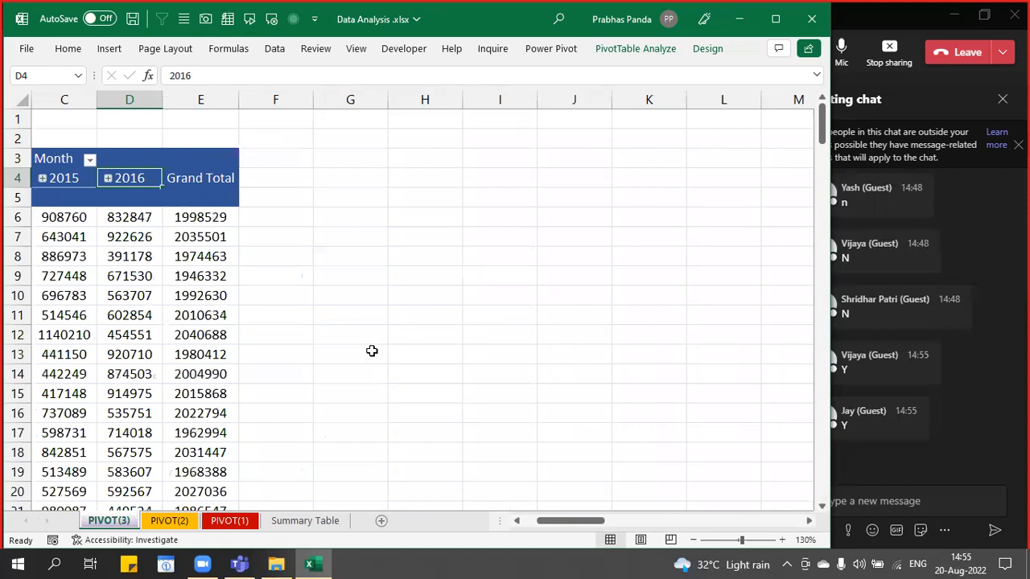
key(Left)
key(Left)
key(Left)
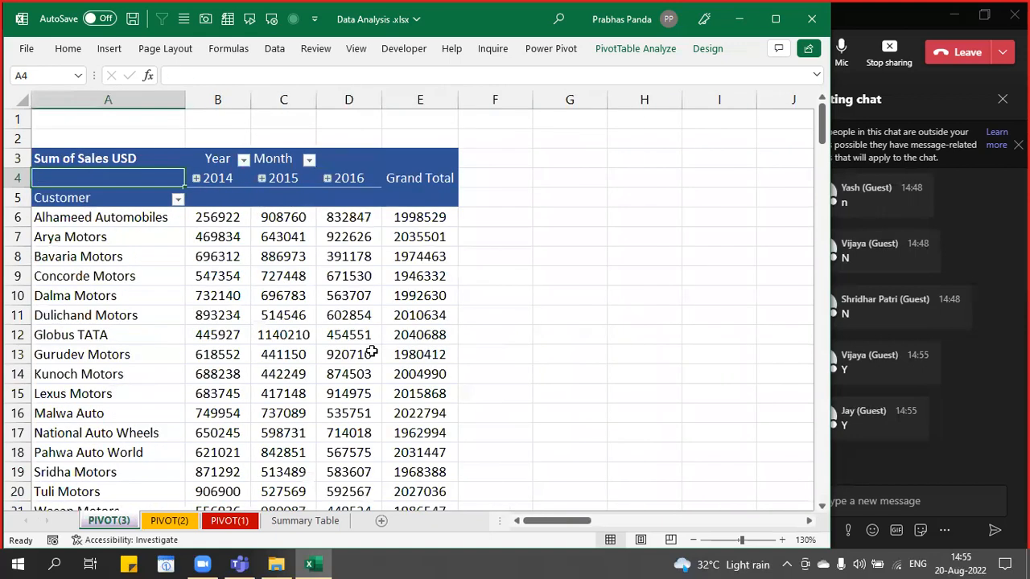
ctrl+scroll(372, 351, up, 2)
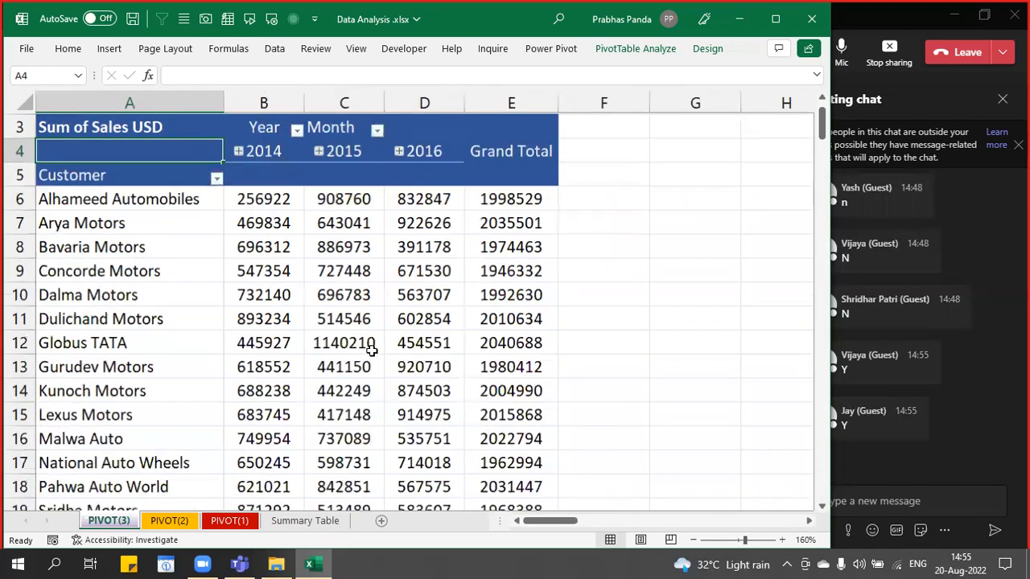
scroll(371, 351, down, 1)
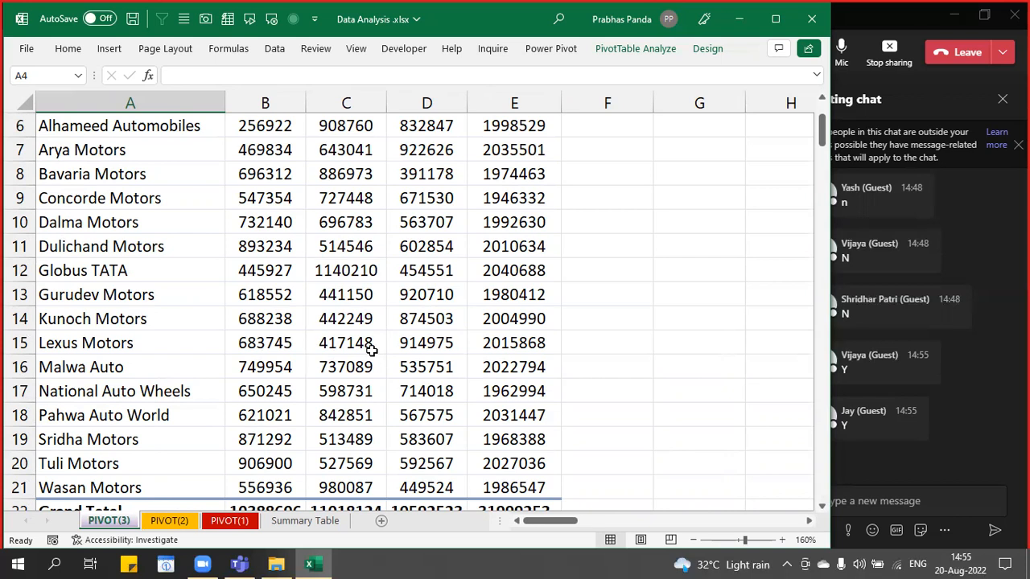
scroll(372, 349, up, 2)
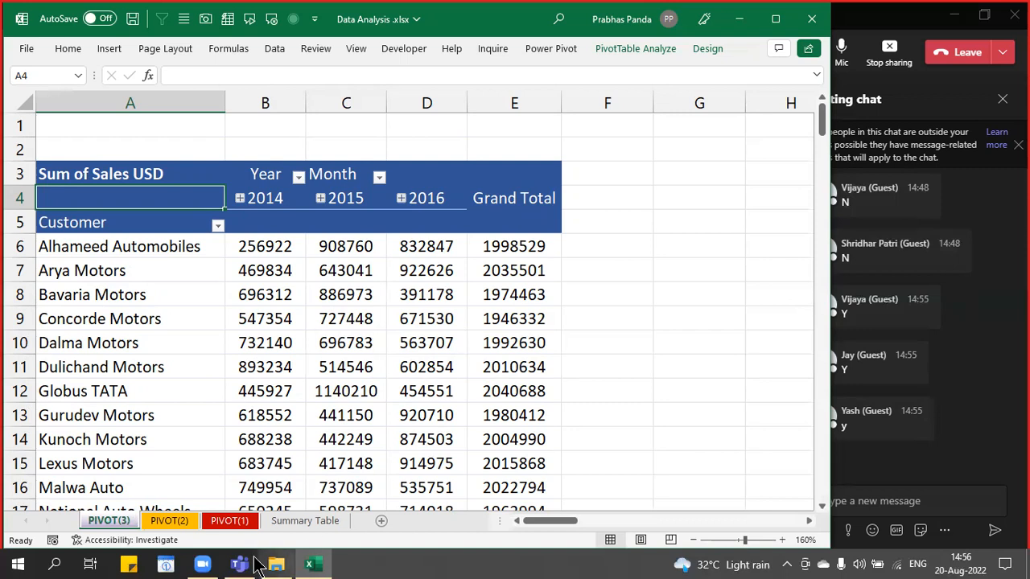
- Create a copy of the PIVOT(3) sheet in front of the original
right_click(96, 523)
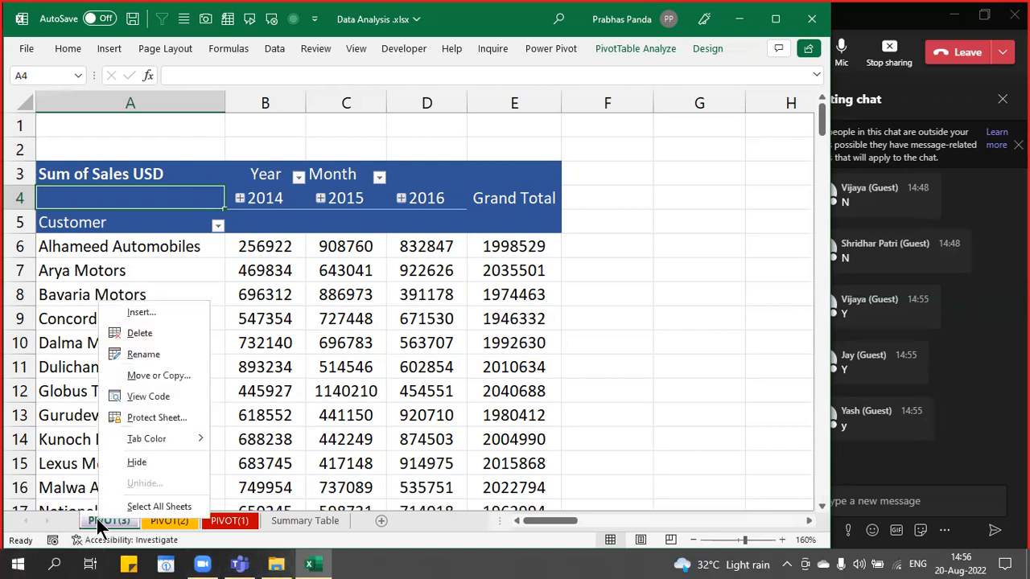
click(158, 375)
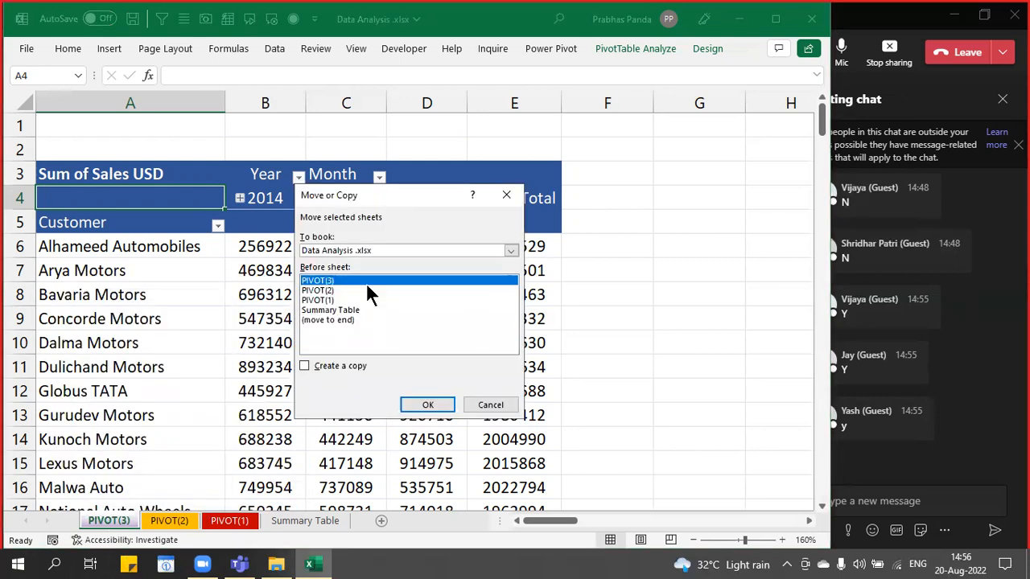
click(339, 367)
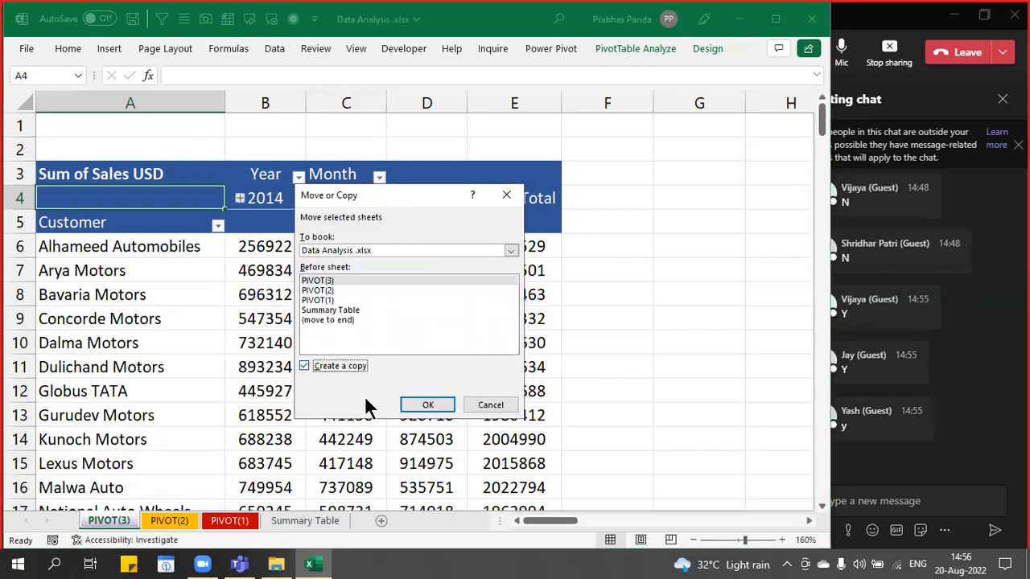
click(414, 406)
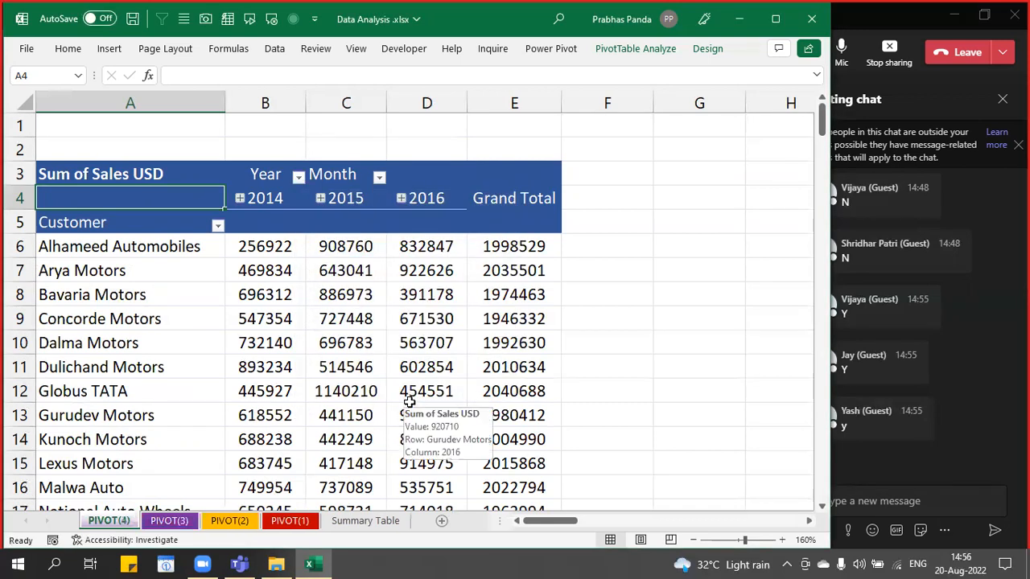
- Create a copy of the PIVOT(4) sheet in front of the existing sheets
right_click(105, 523)
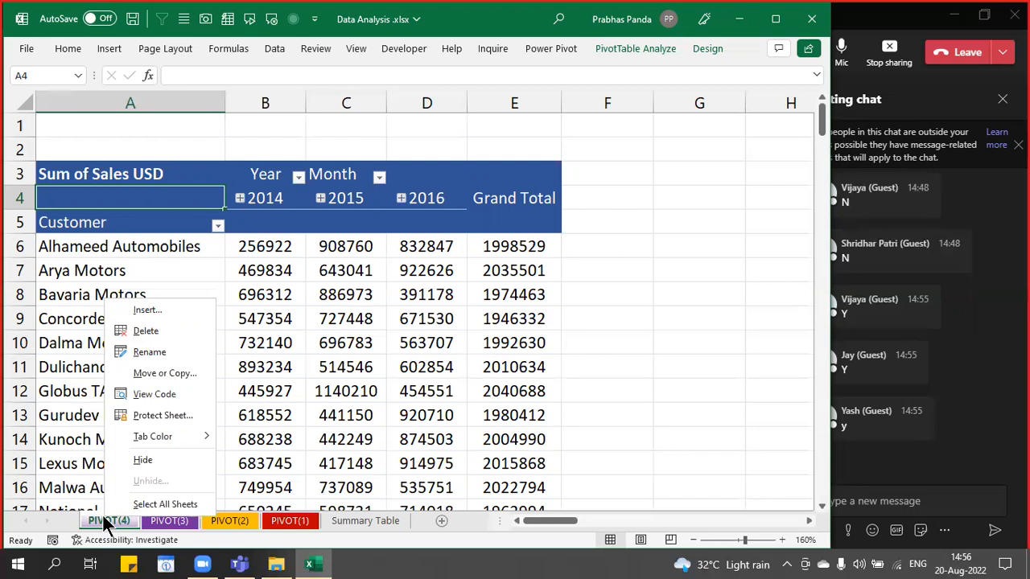
click(185, 373)
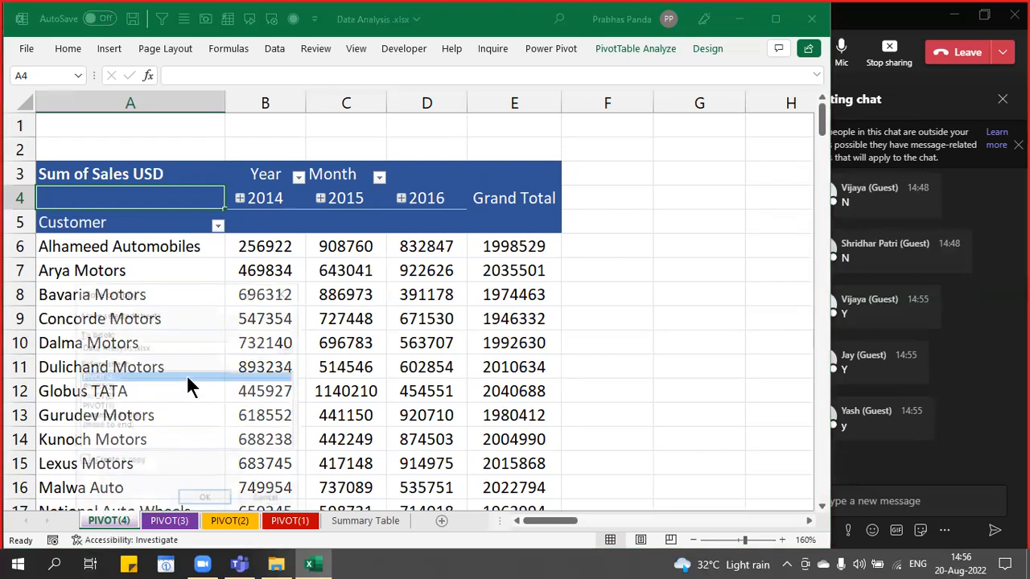
click(91, 465)
click(205, 500)
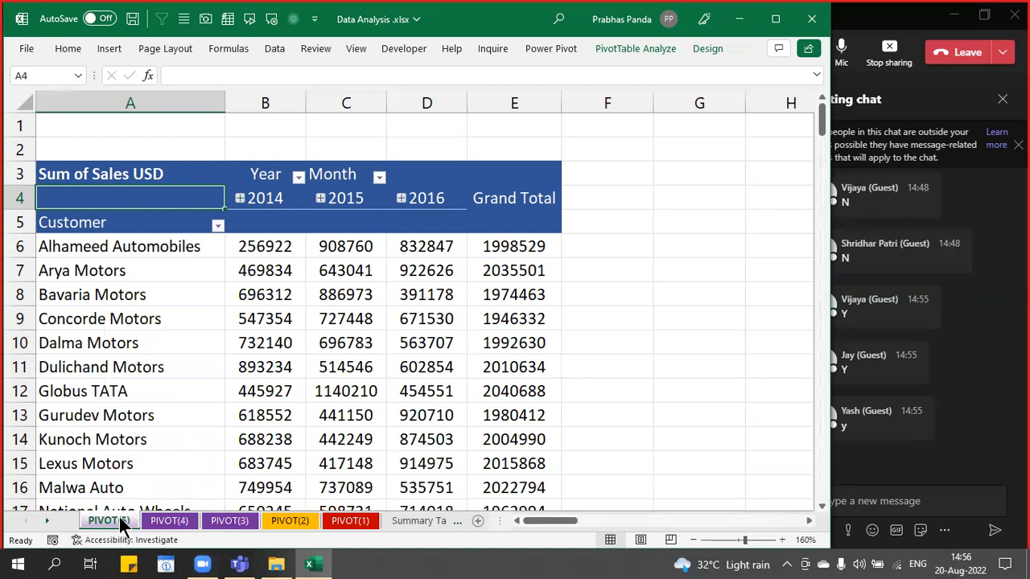
- Return to the PIVOT(4) sheet and colour its tab yellow
click(179, 523)
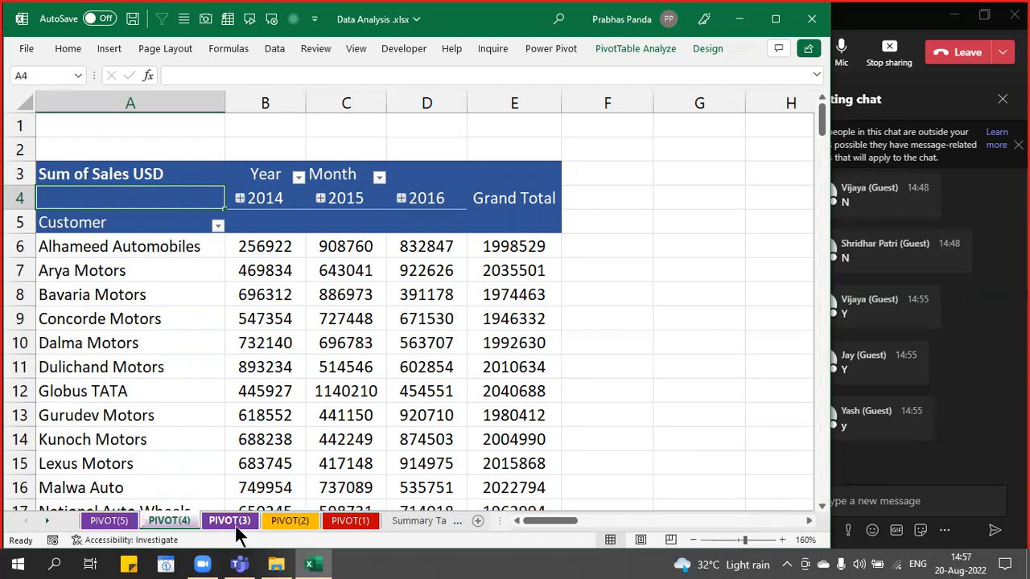
click(111, 521)
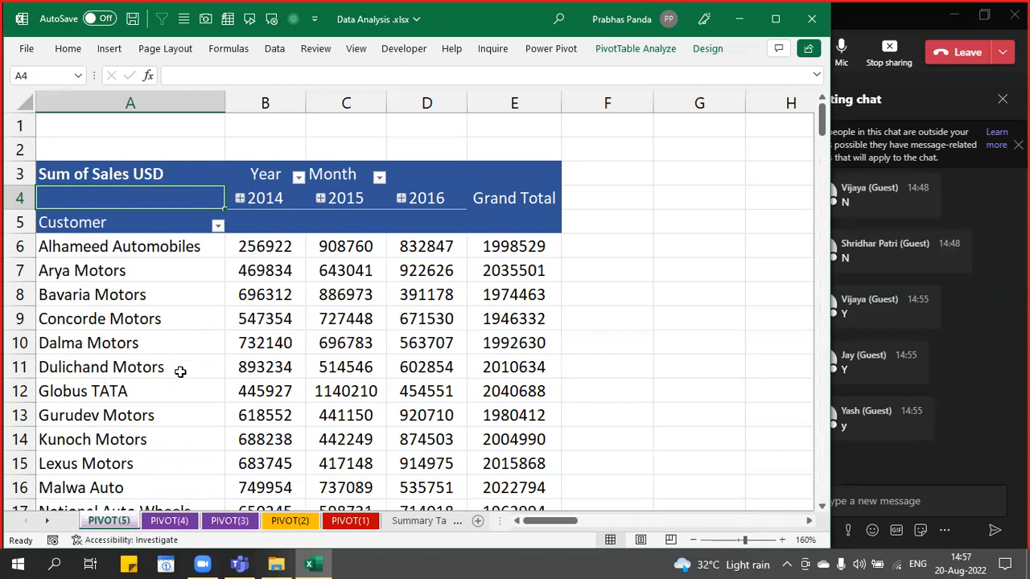
click(167, 522)
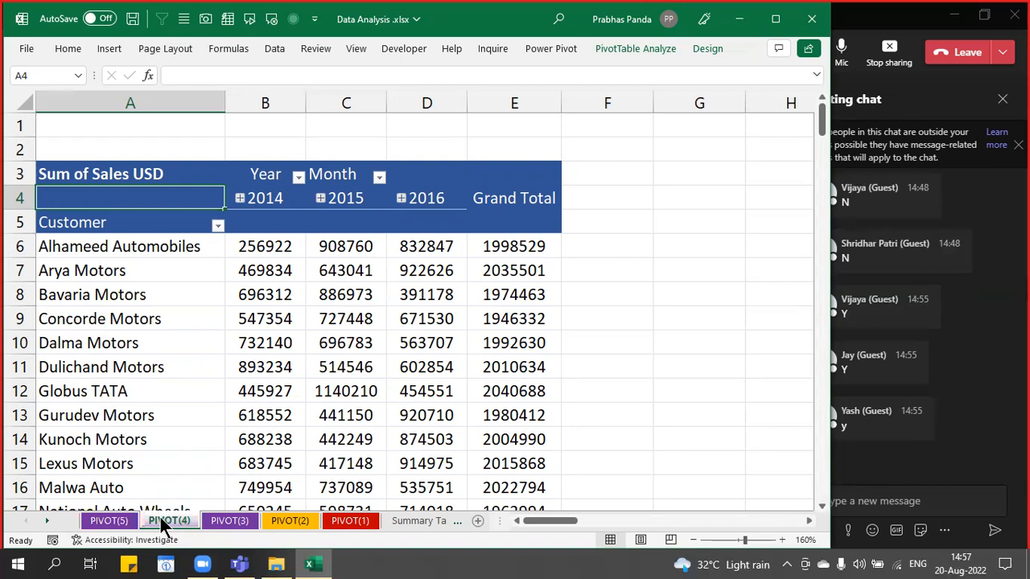
right_click(160, 517)
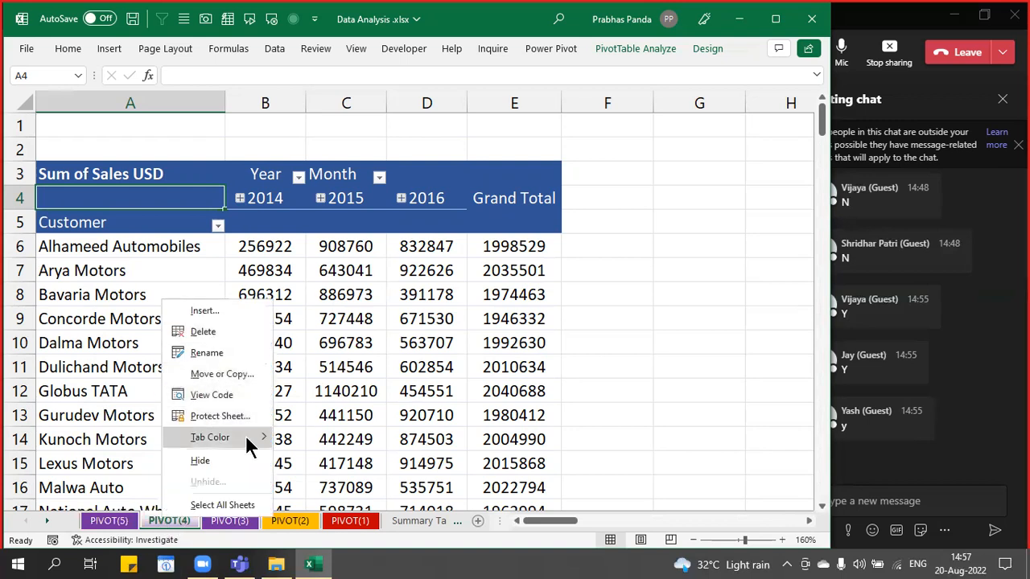
mouse_move(250, 446)
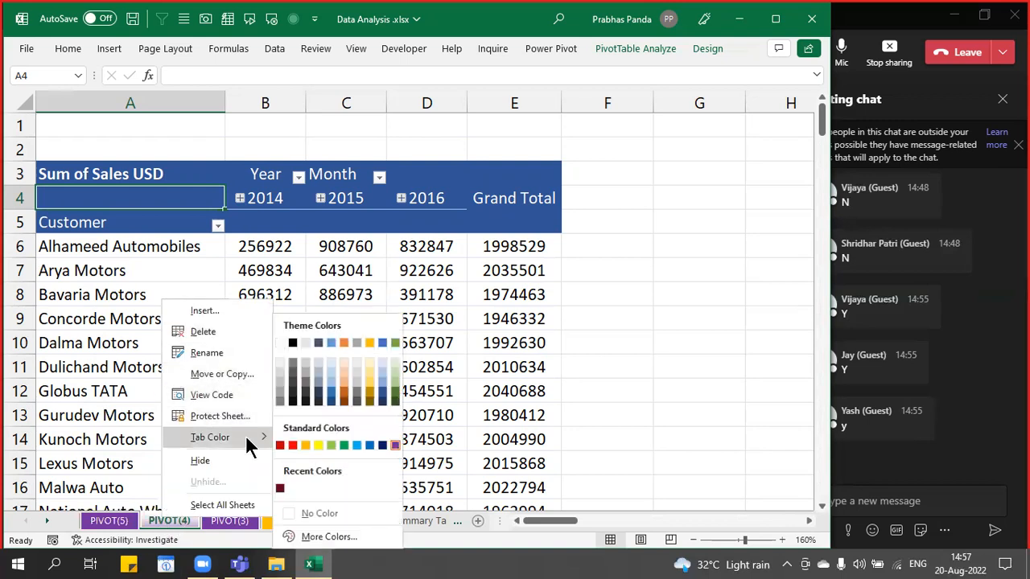
click(313, 445)
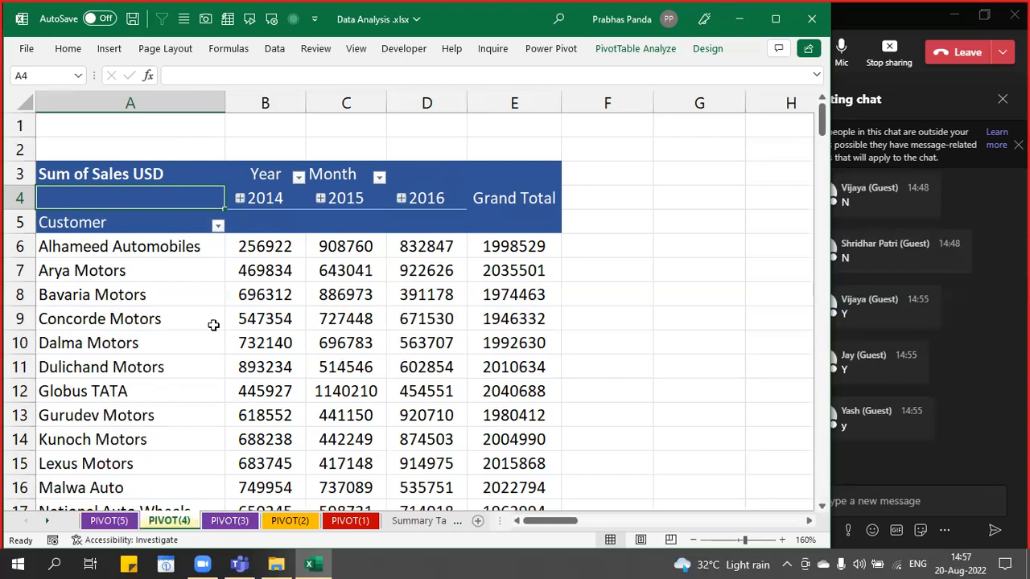
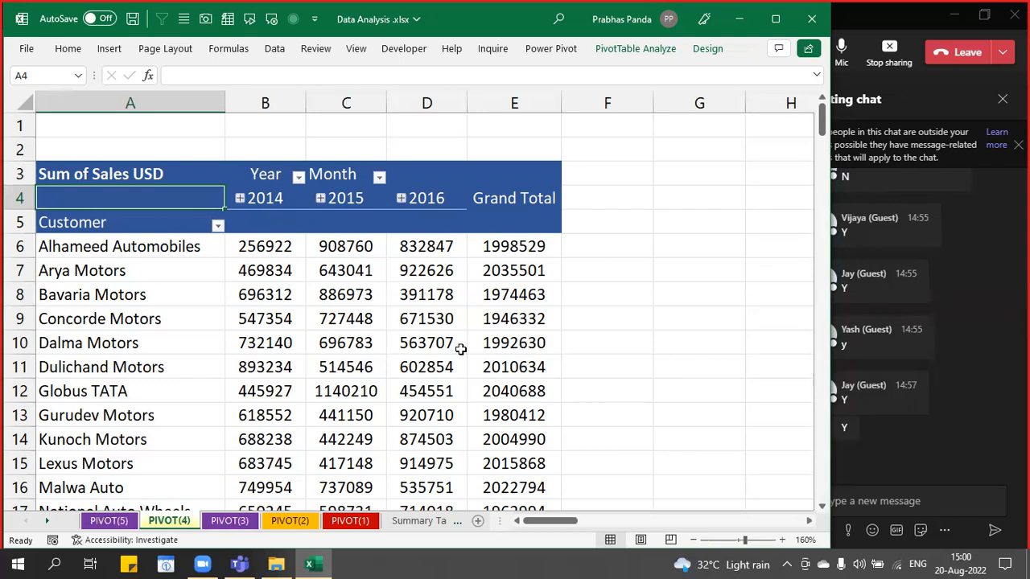
- Apply the coloured three-arrow icon set as conditional formatting to the customers' Grand Total values in E6:E21, leaving out the bottom total
click(552, 246)
key(ctrl+shift+Down)
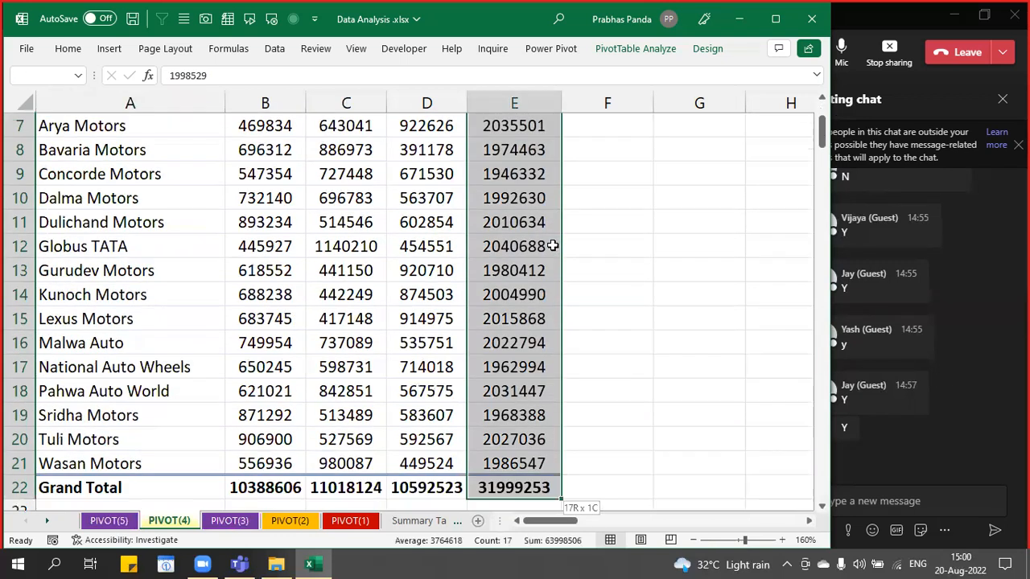
click(83, 49)
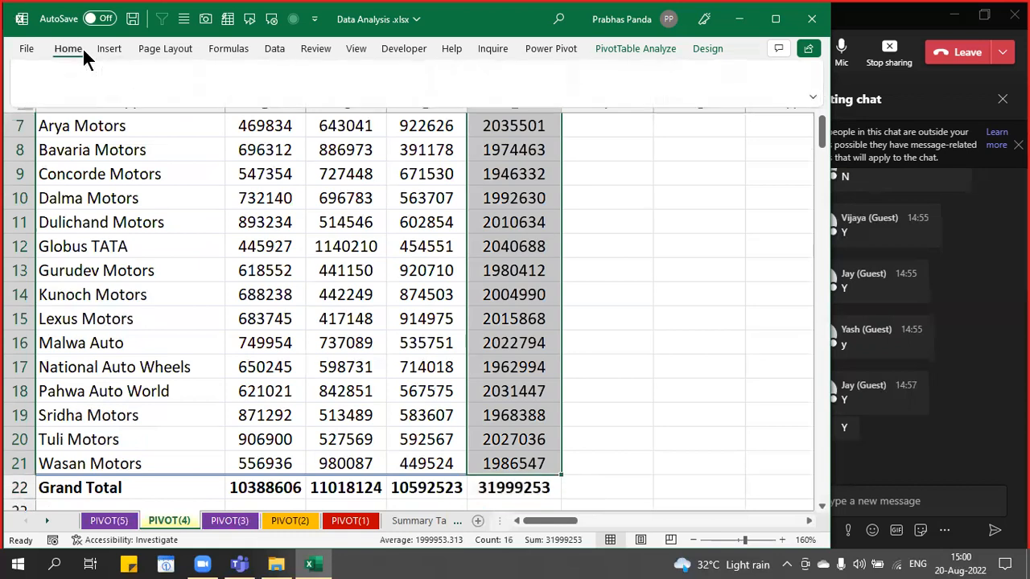
click(483, 72)
mouse_move(567, 251)
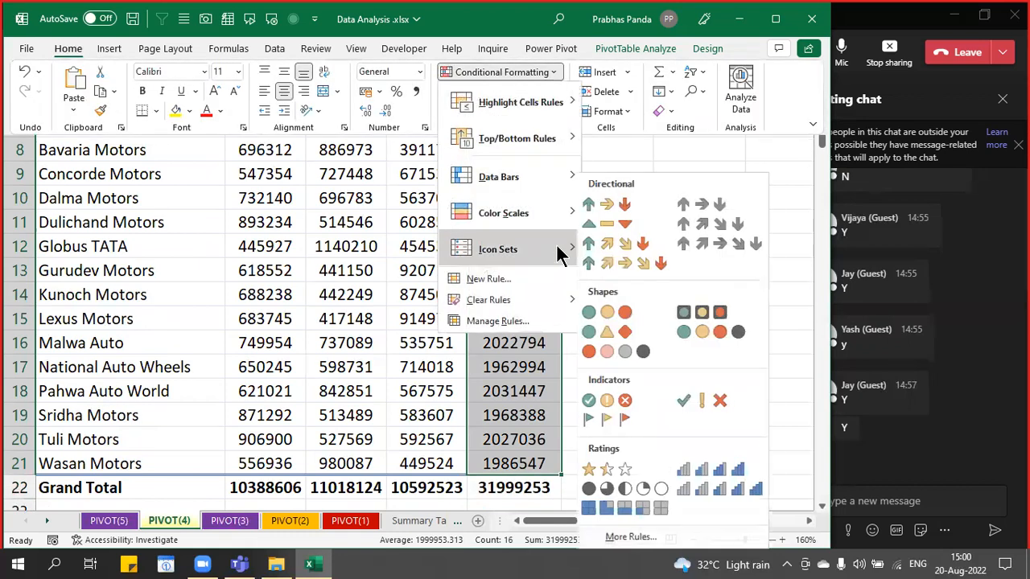
click(605, 201)
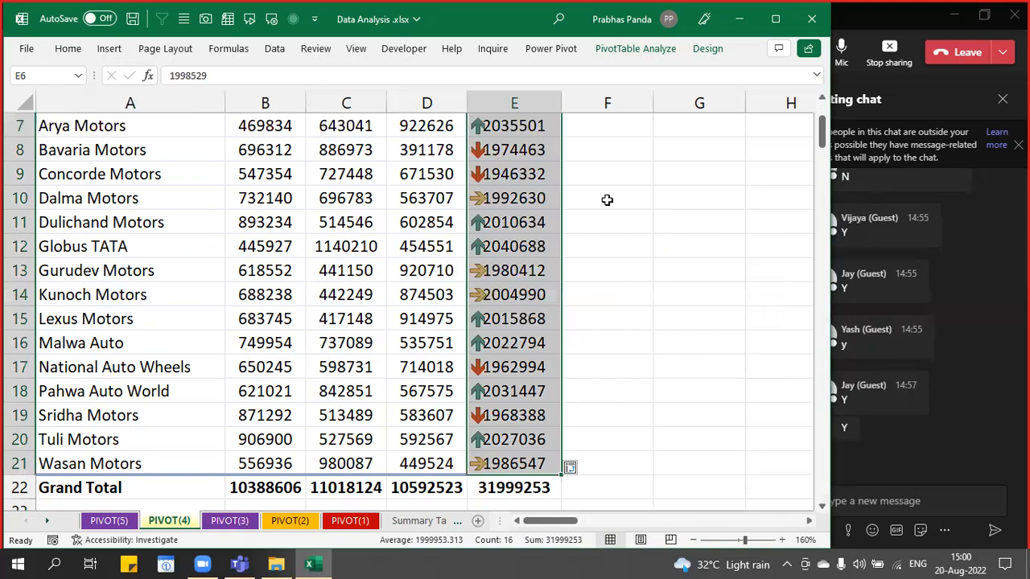
click(515, 271)
scroll(520, 257, up, 2)
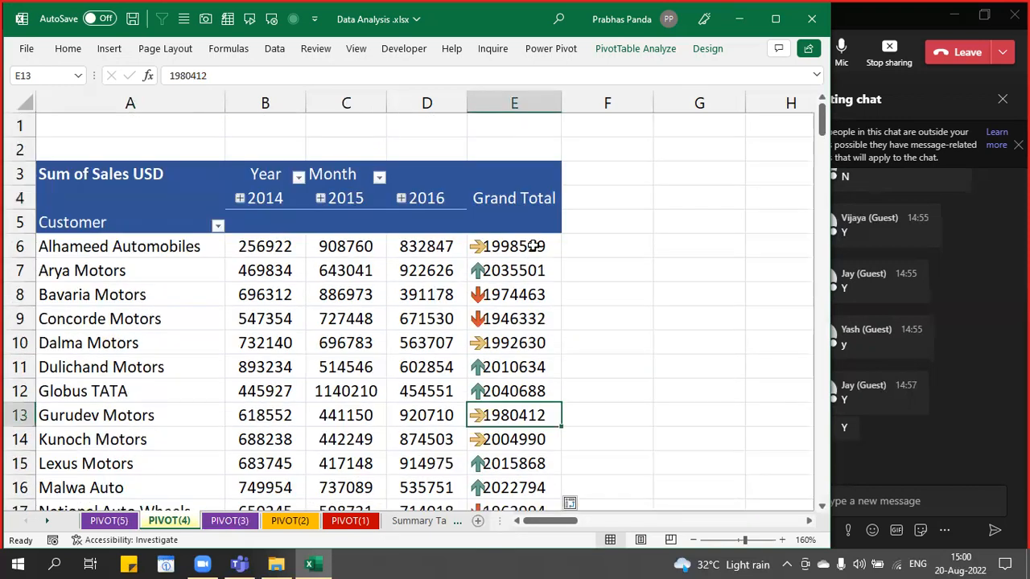
- Widen column E so the arrow icons stand clear of the Grand Total values
drag(560, 107, 590, 104)
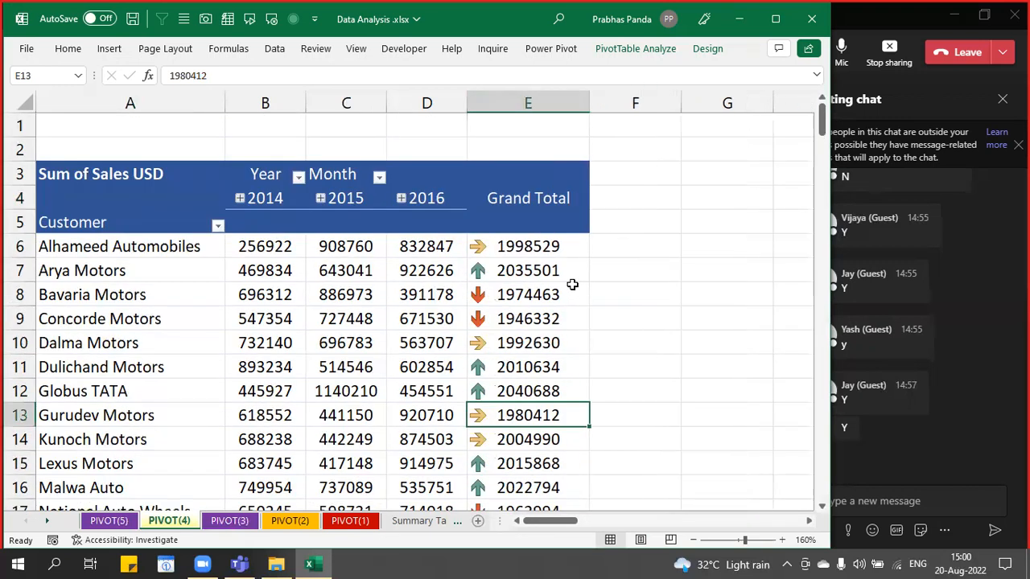
scroll(571, 283, down, 2)
scroll(571, 282, up, 1)
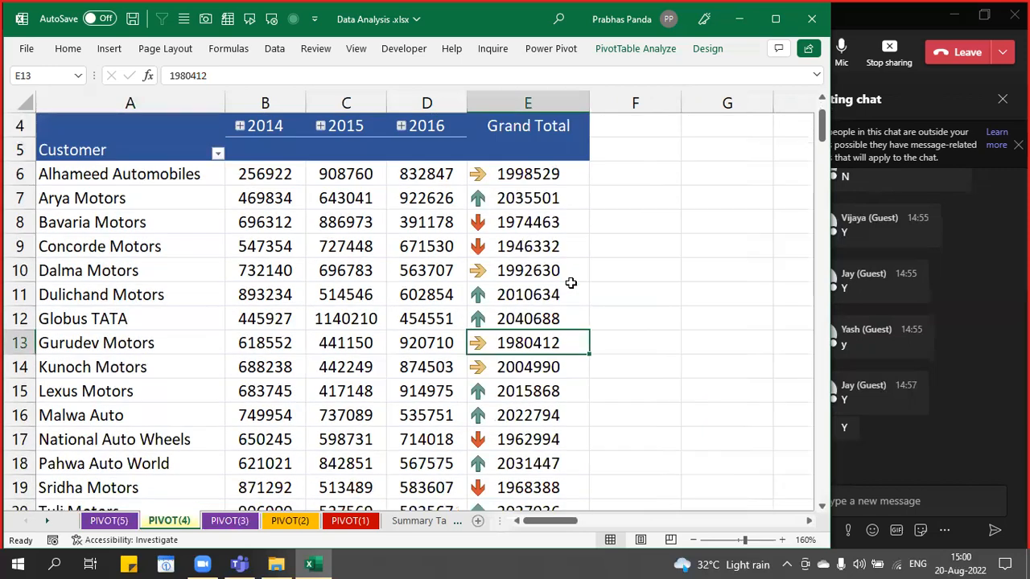
scroll(571, 282, down, 2)
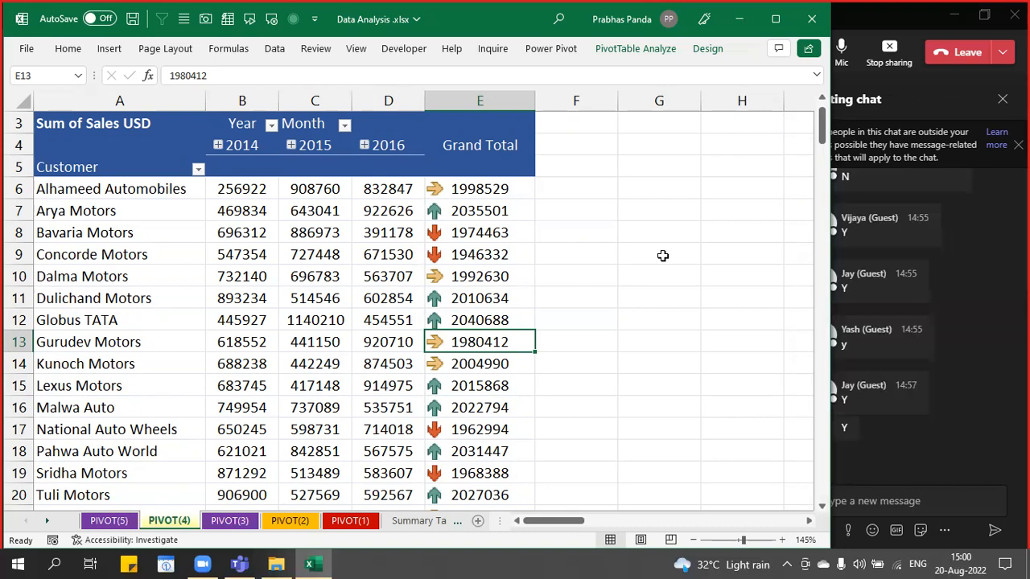
- Undo the widening of column E and the arrow icon set on the Grand Total values
scroll(664, 256, up, 1)
key(ctrl+z)
key(ctrl+z)
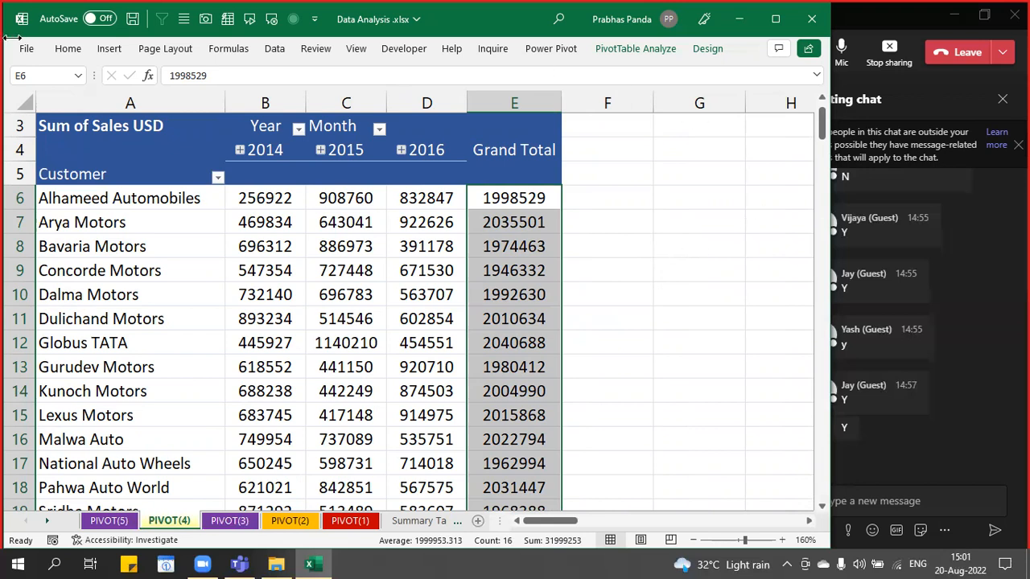
click(65, 49)
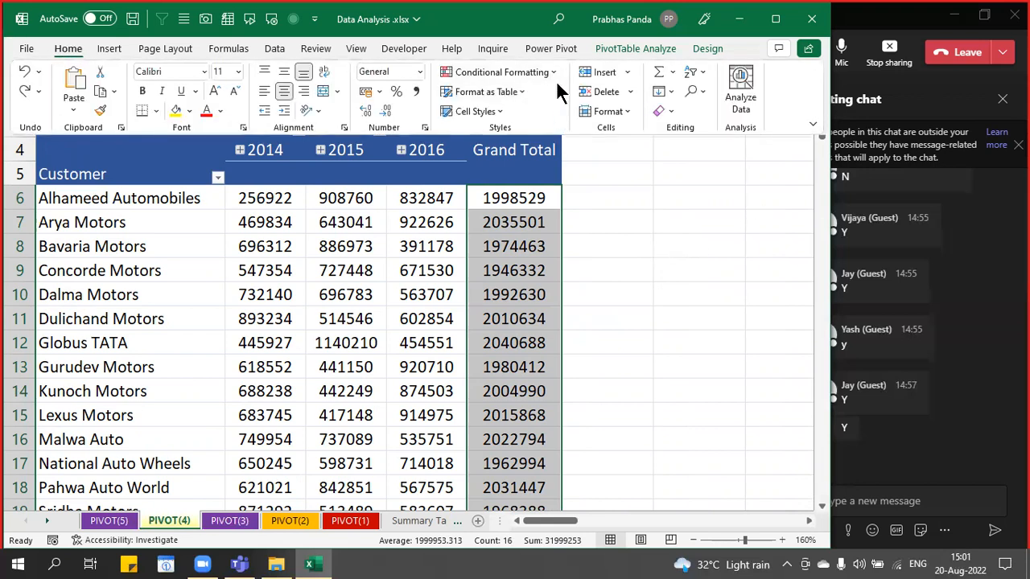
click(554, 68)
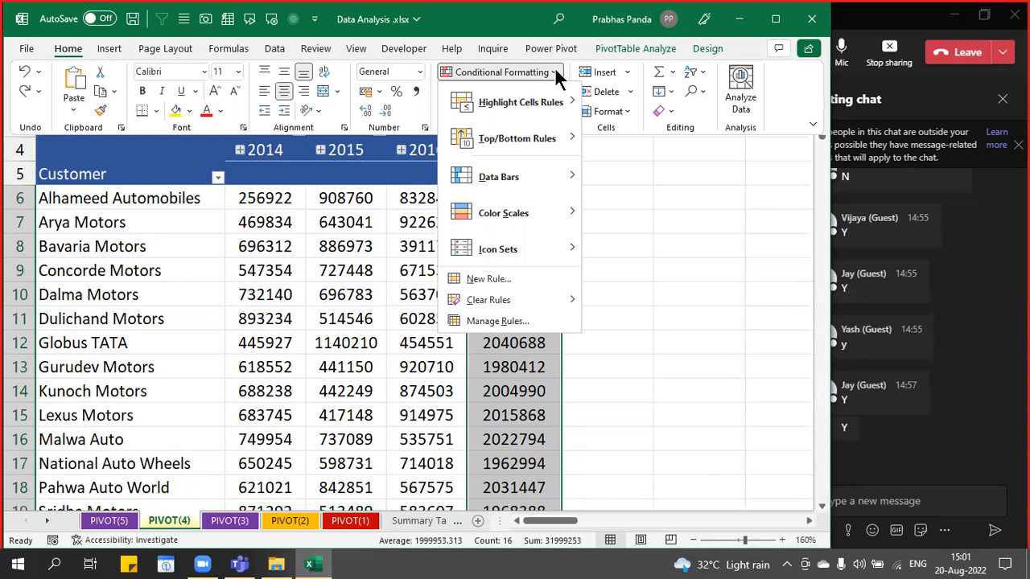
click(555, 69)
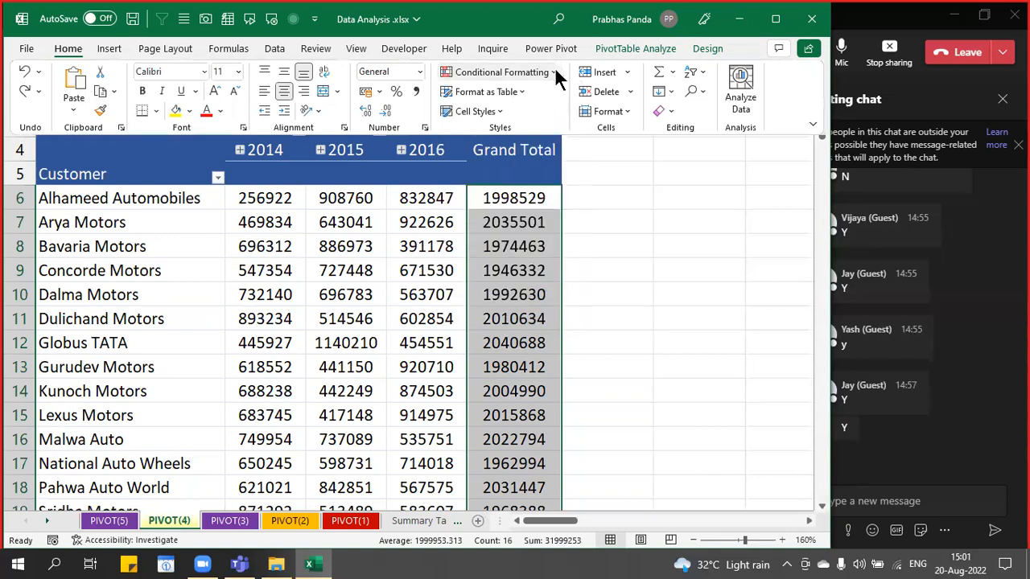
click(486, 287)
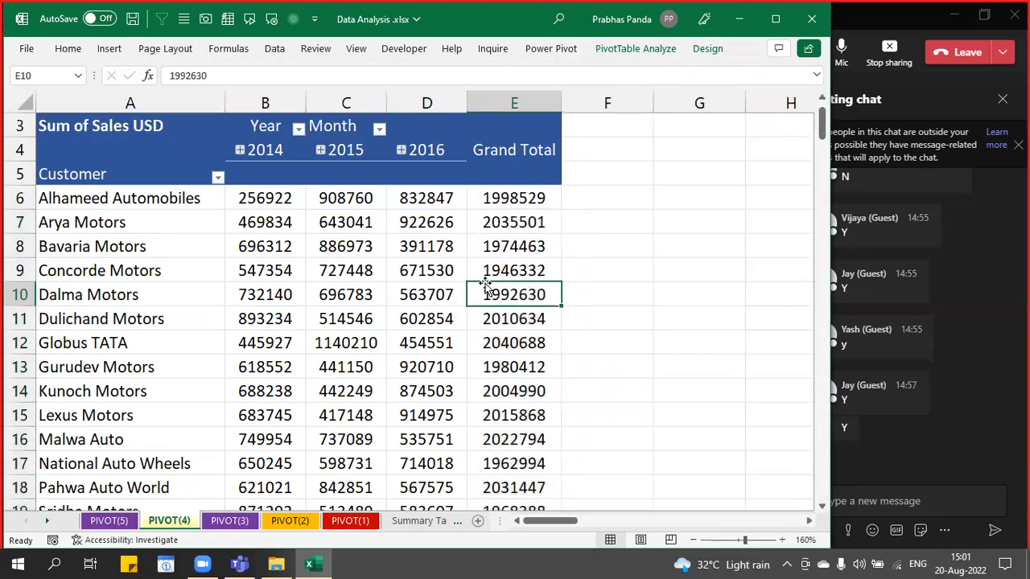
scroll(486, 288, down, 1)
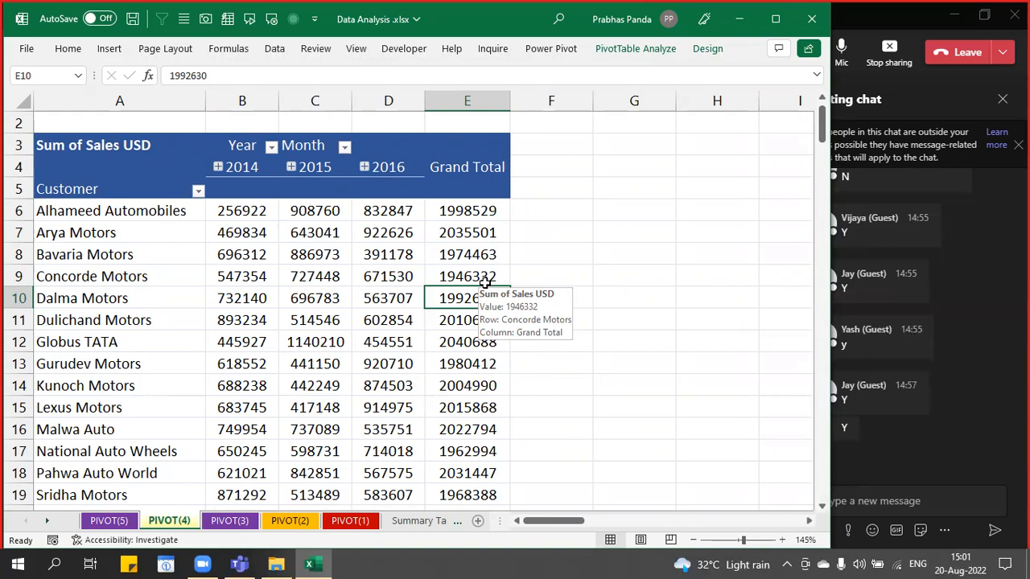
- Enter the heading "Visual" in F4, beside the Grand Total header
click(546, 164)
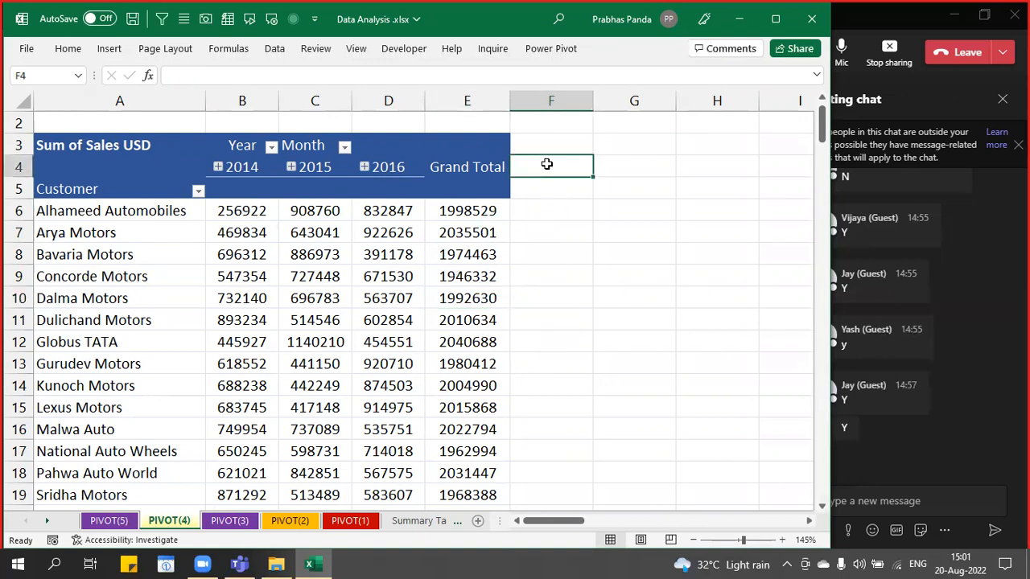
text(Visual)
key(Return)
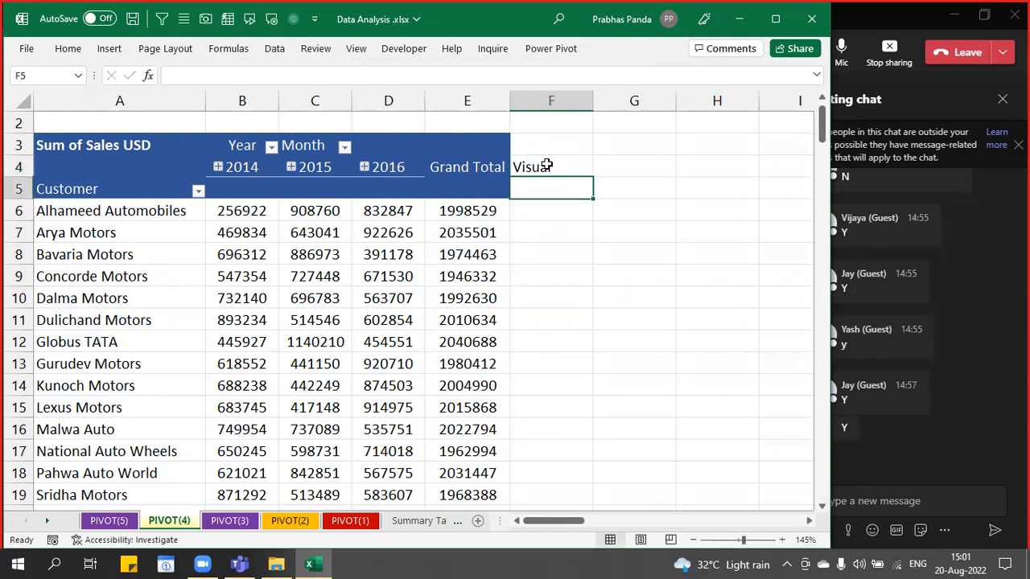
- Copy only the formatting of the Grand Total header in E4 onto the Visual heading in F4, and widen column F slightly
click(546, 165)
key(Left)
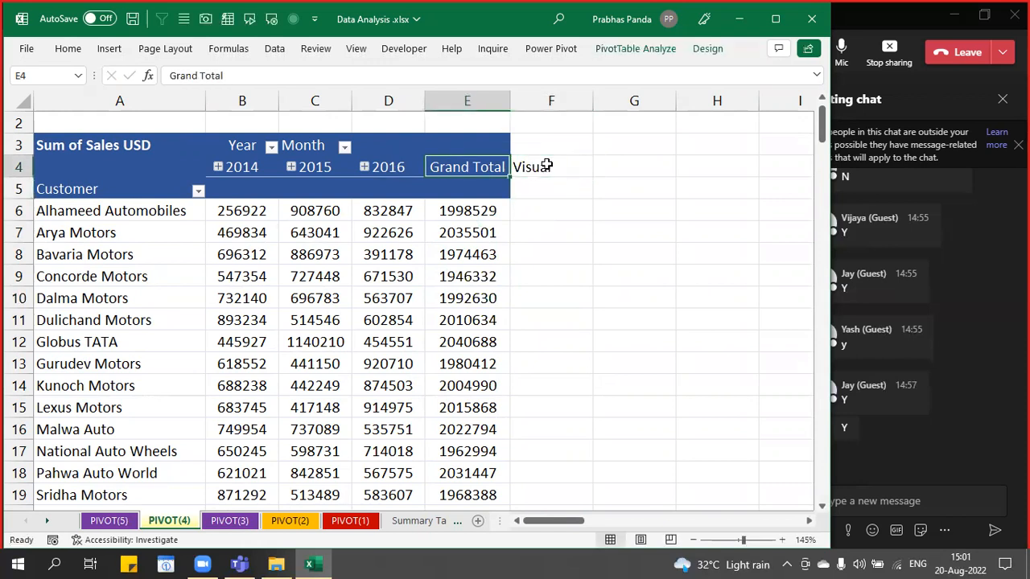
key(ctrl+c)
click(546, 165)
key(alt+e)
key(s)
key(t)
key(Return)
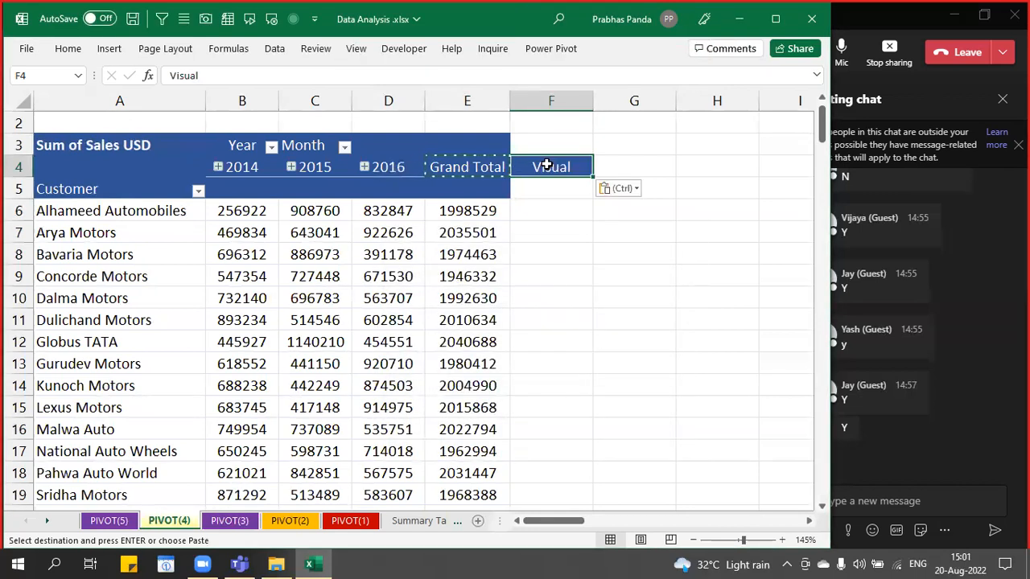
drag(592, 103, 628, 104)
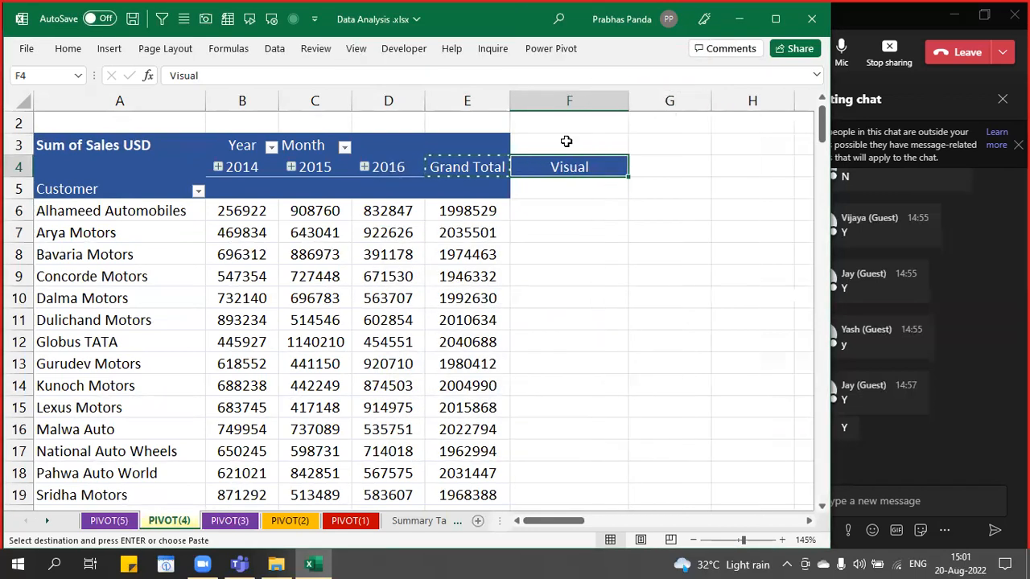
- Insert a line sparkline for B6:D6 in F6 and fill it down through F21 for all customers
click(248, 213)
key(shift+Right)
key(shift+Right)
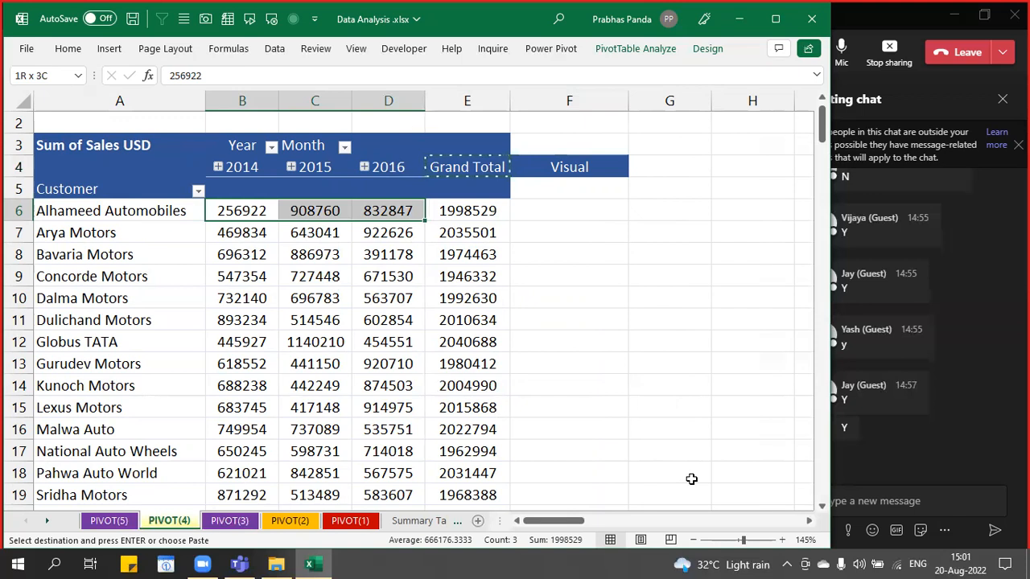
click(111, 53)
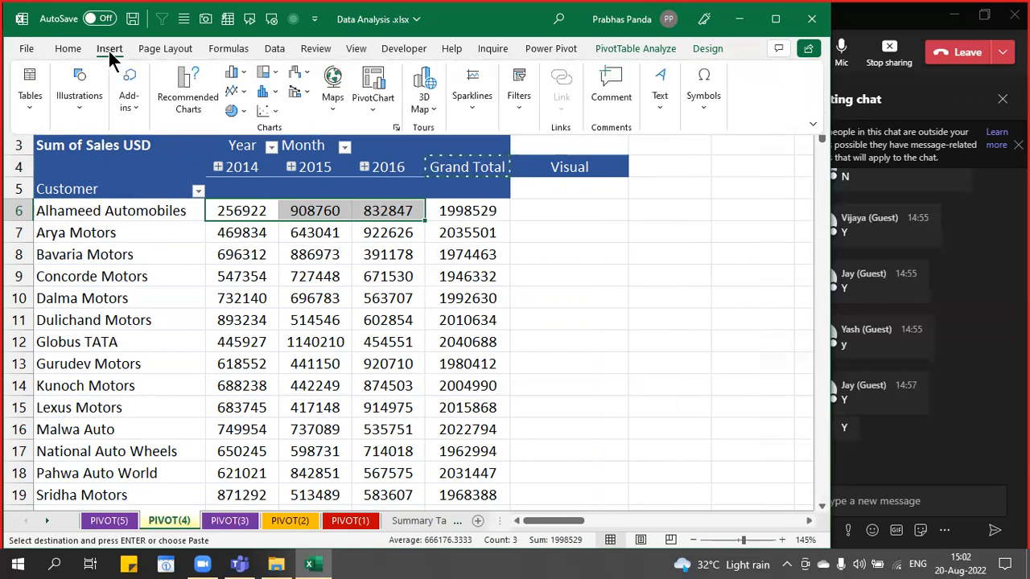
click(470, 103)
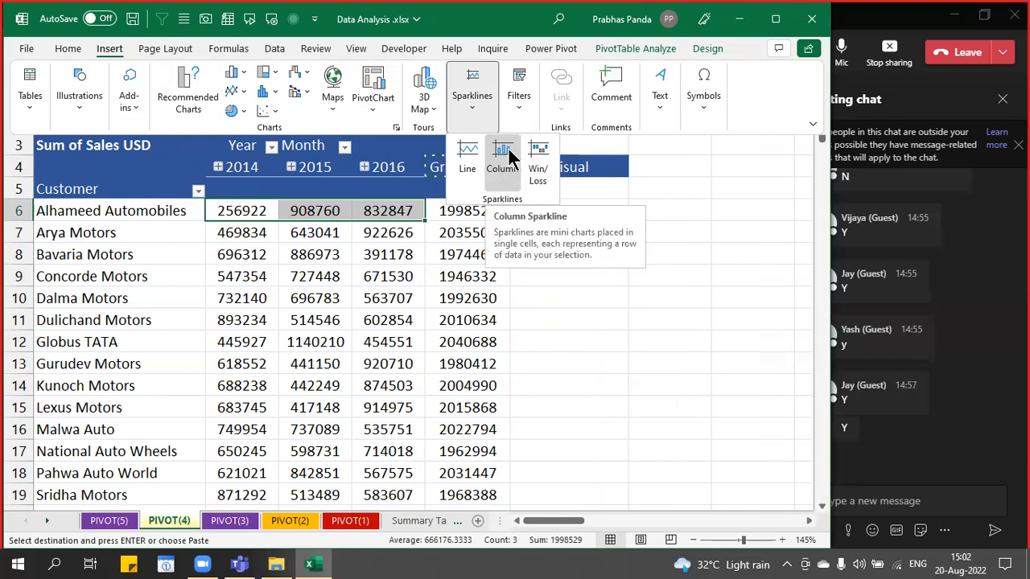
click(464, 169)
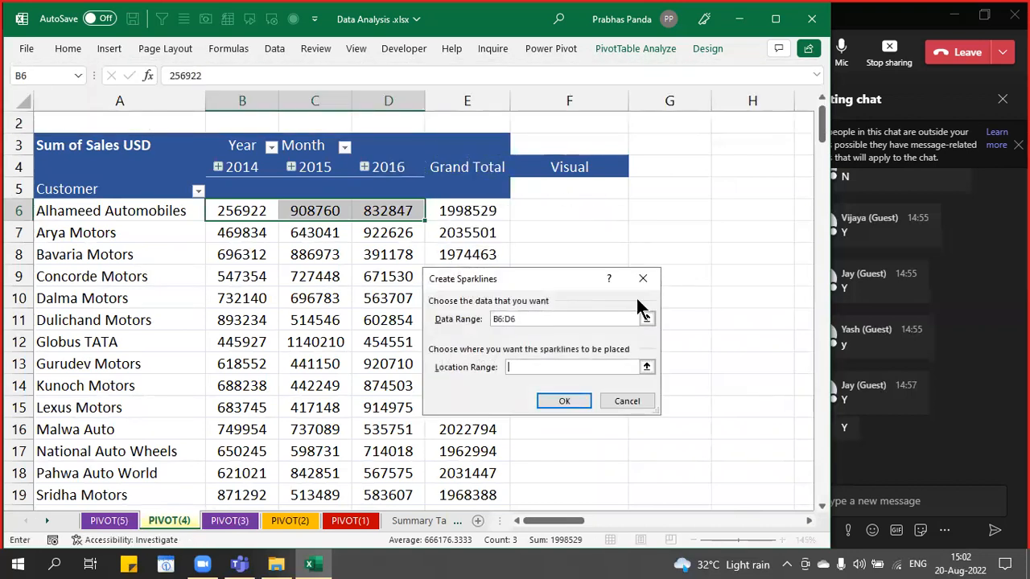
drag(508, 278, 346, 243)
click(589, 207)
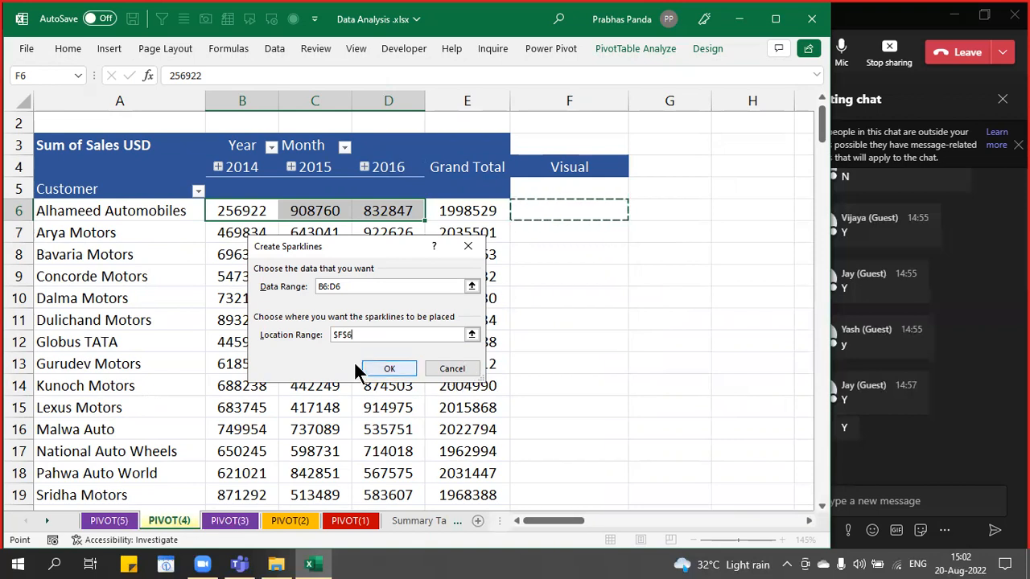
click(379, 368)
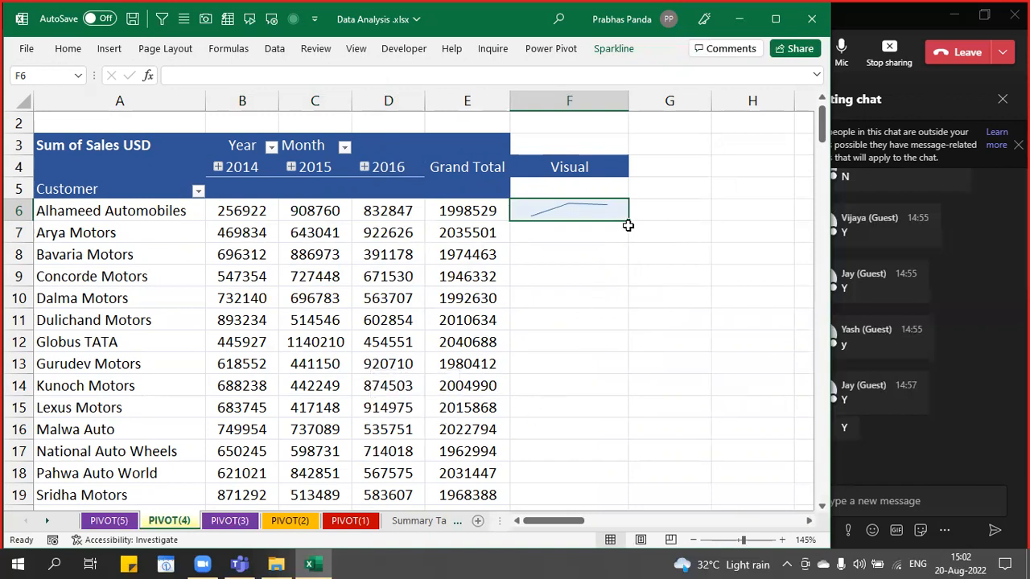
drag(630, 222, 573, 464)
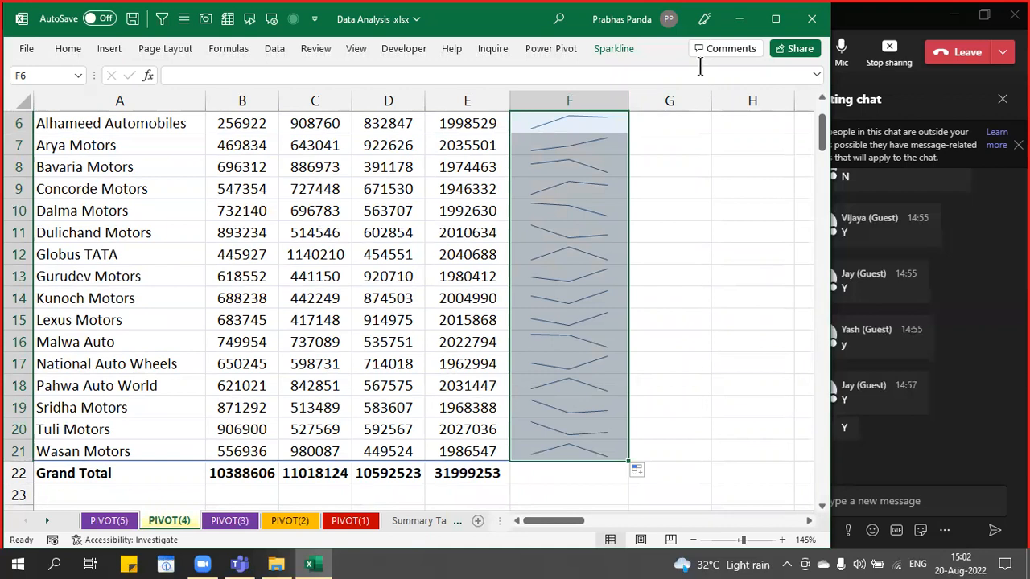
- Show markers on the line sparklines in F6:F21
click(612, 49)
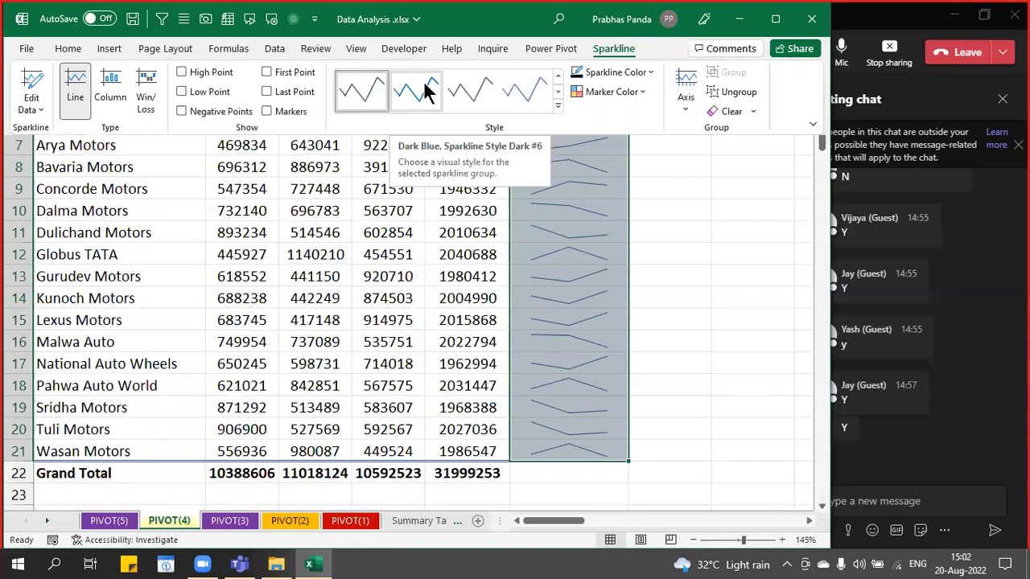
click(613, 49)
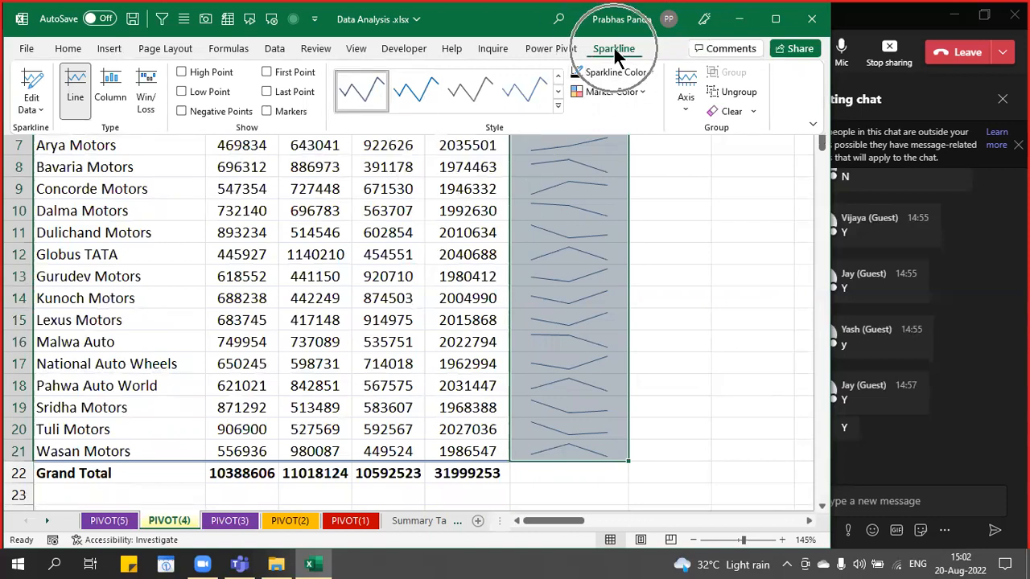
key(ctrl)
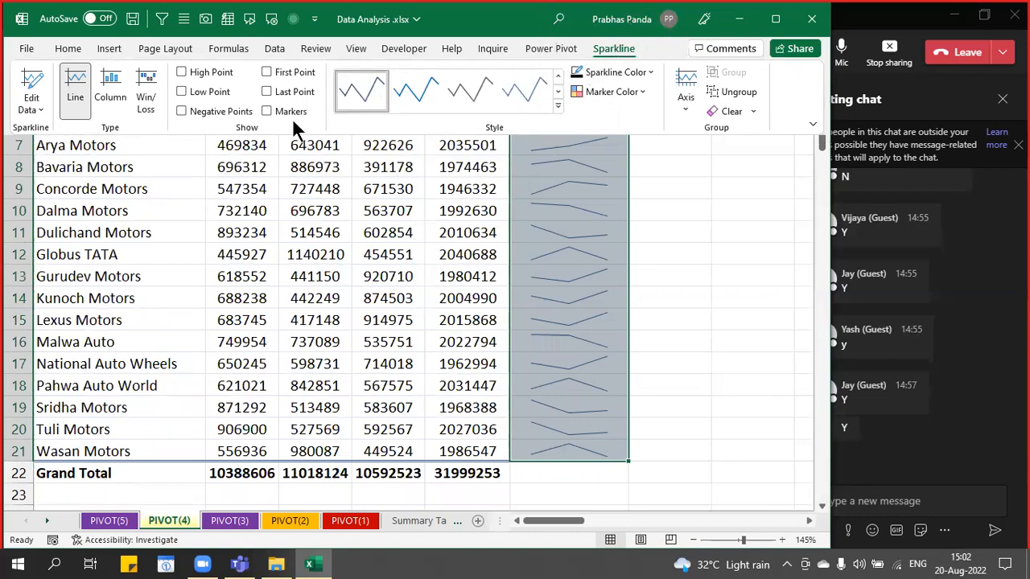
key(ctrl)
key(ctrl)
key(ctrl)
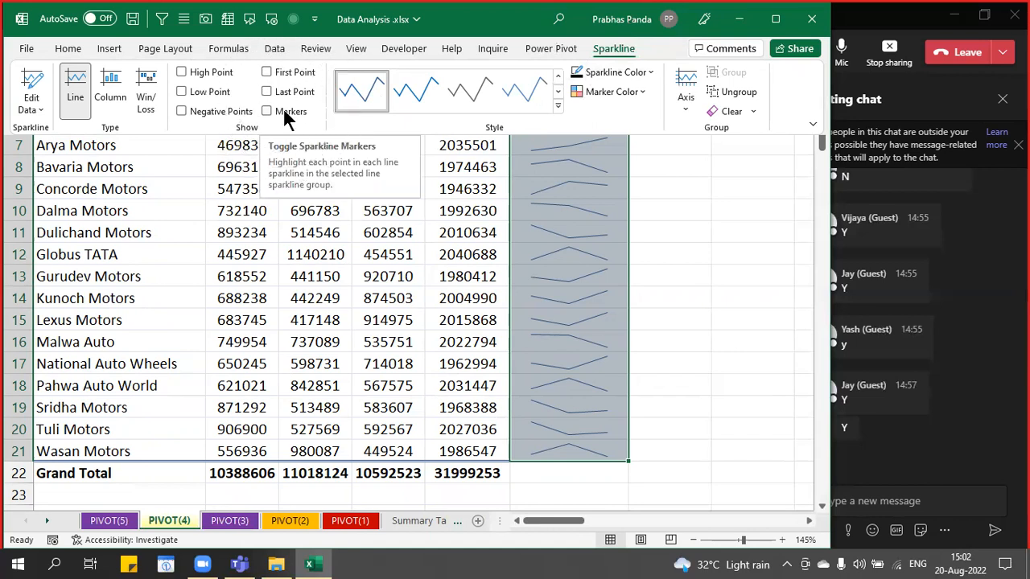
key(ctrl)
click(286, 112)
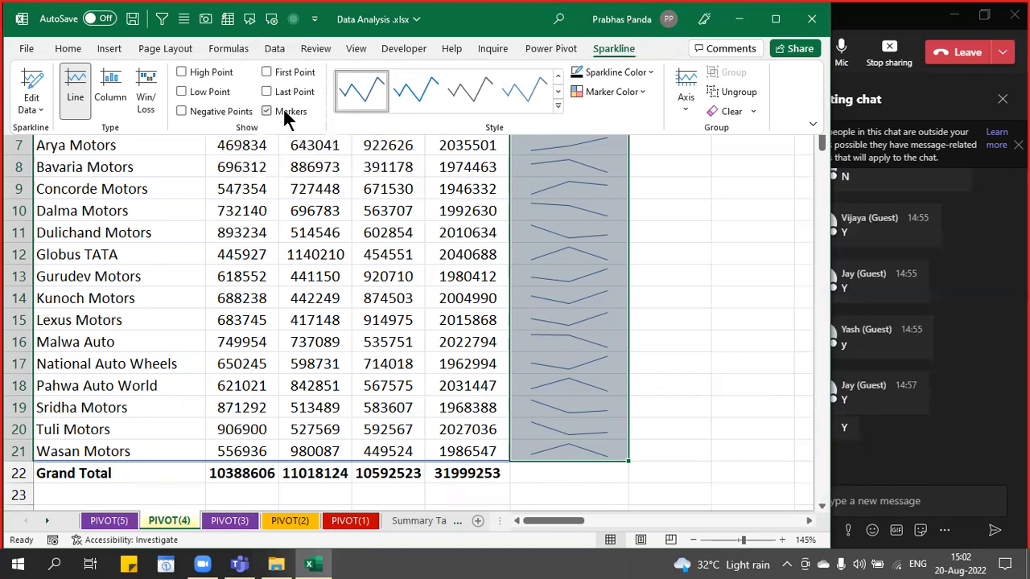
- Examine the Visual column's sparklines against the customers' yearly sales, including the Dalma, Gurdev, Kunoch and Lexus Motors rows
click(726, 348)
scroll(690, 255, down, 2)
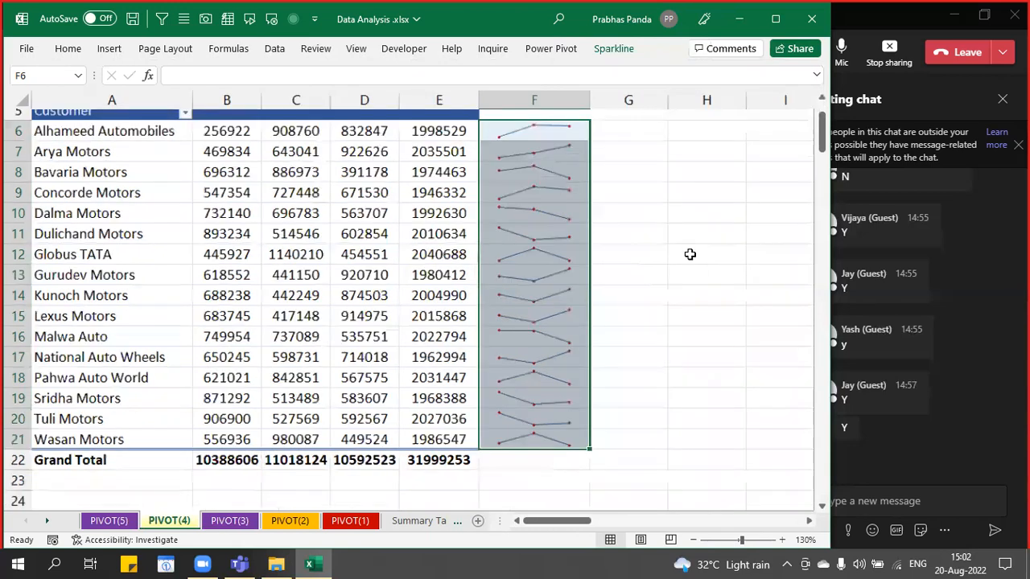
click(653, 255)
scroll(542, 275, up, 1)
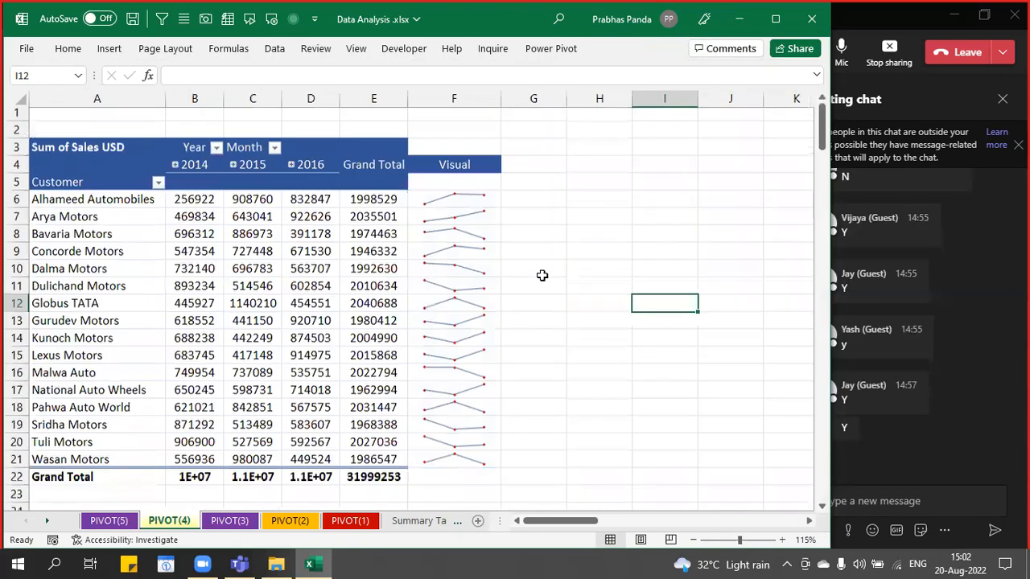
click(92, 98)
click(483, 98)
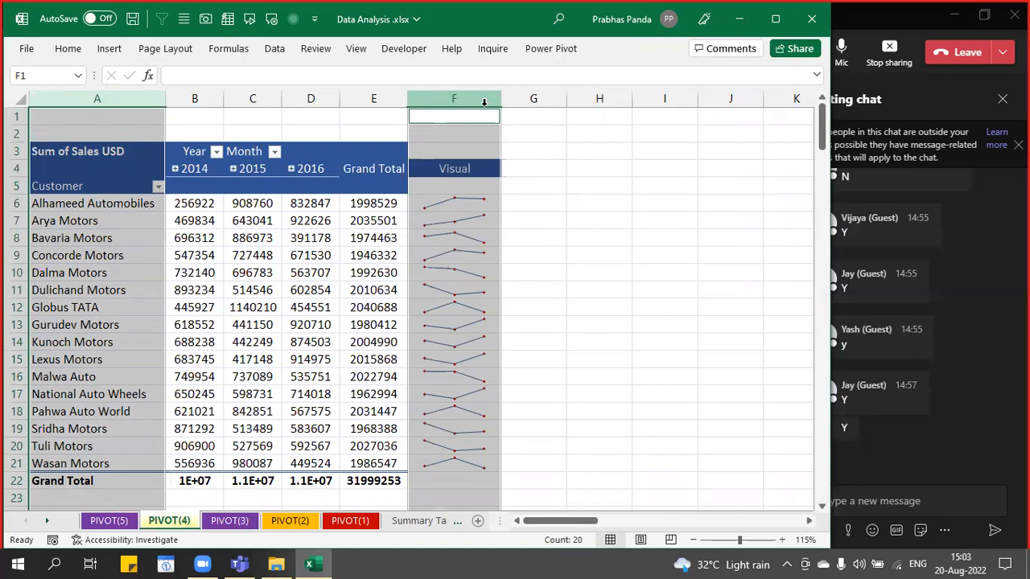
click(234, 272)
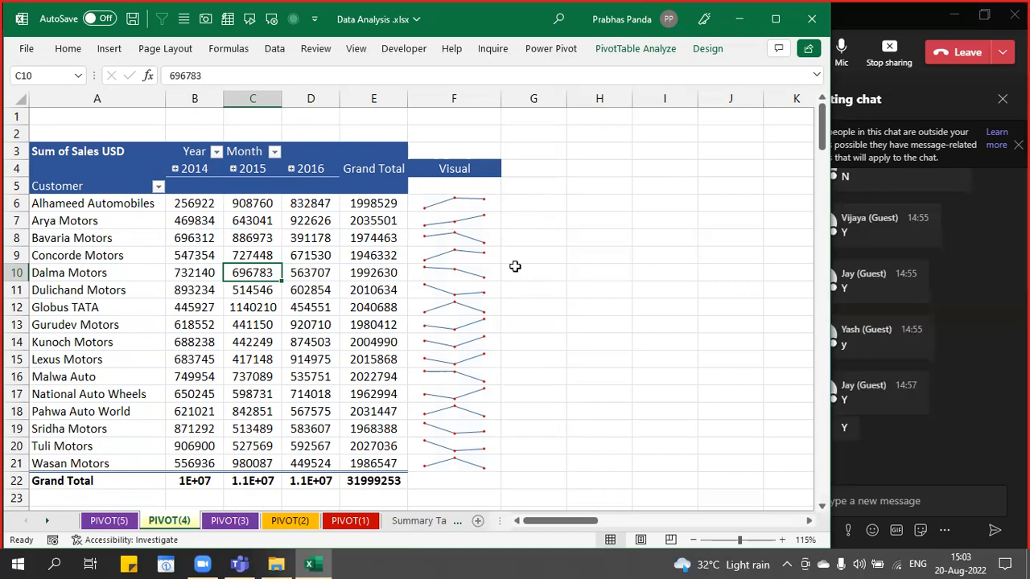
click(16, 273)
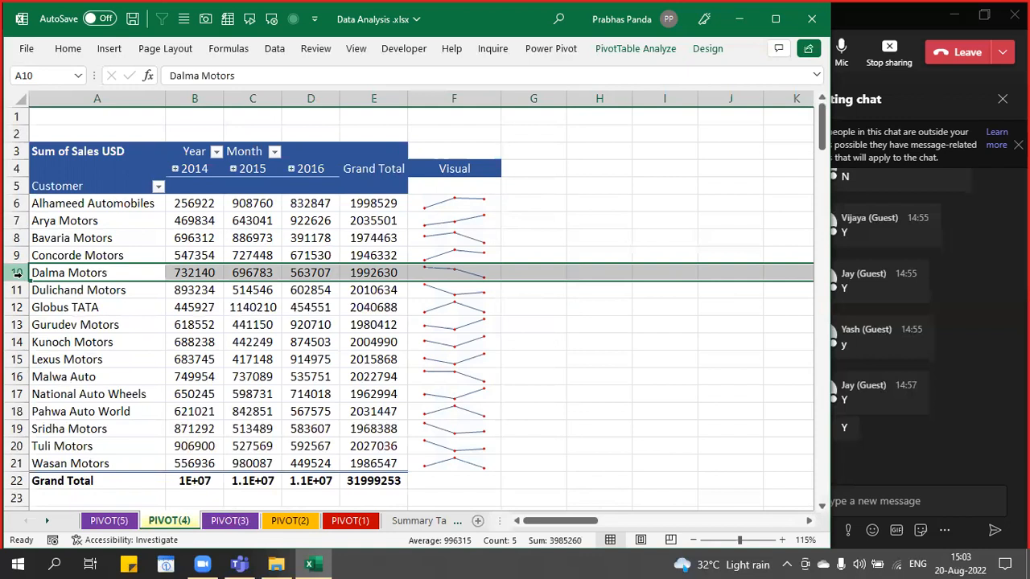
drag(61, 325, 69, 360)
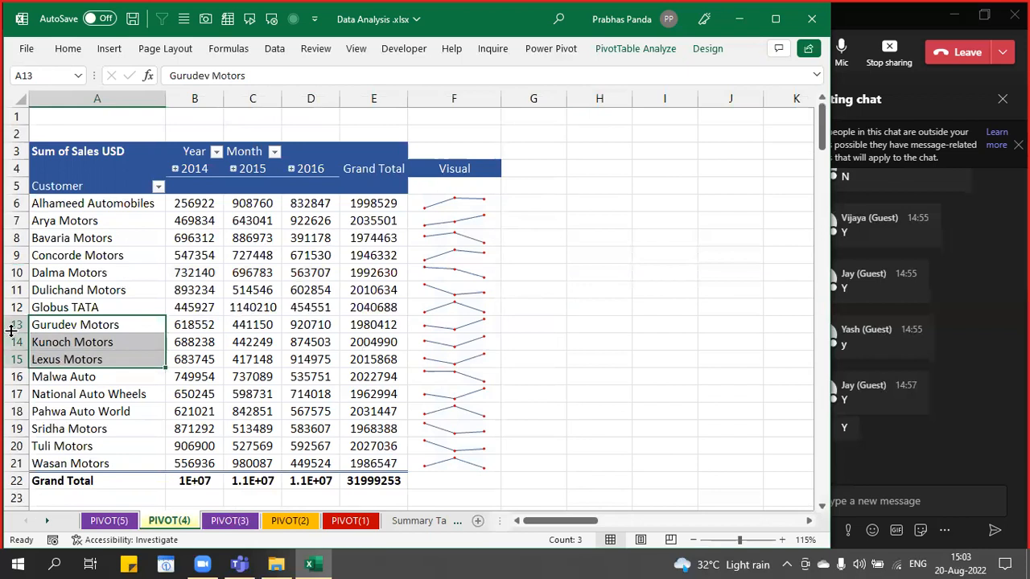
drag(12, 327, 12, 359)
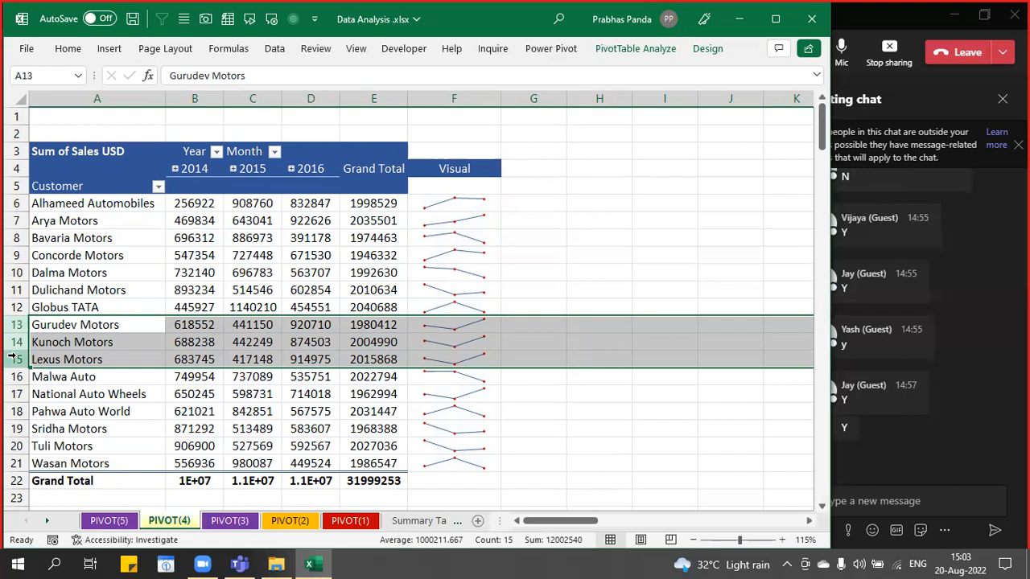
click(468, 97)
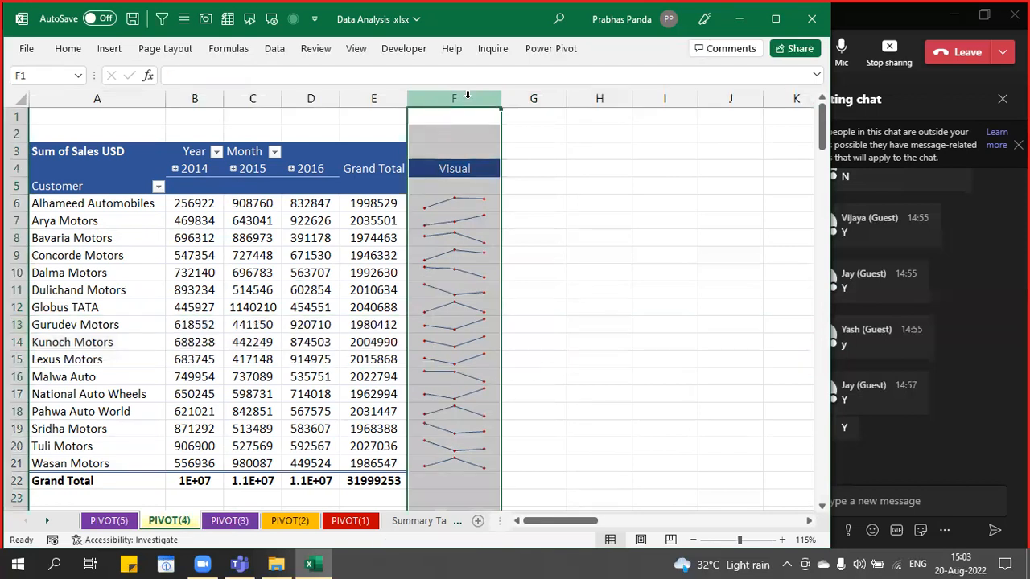
click(354, 305)
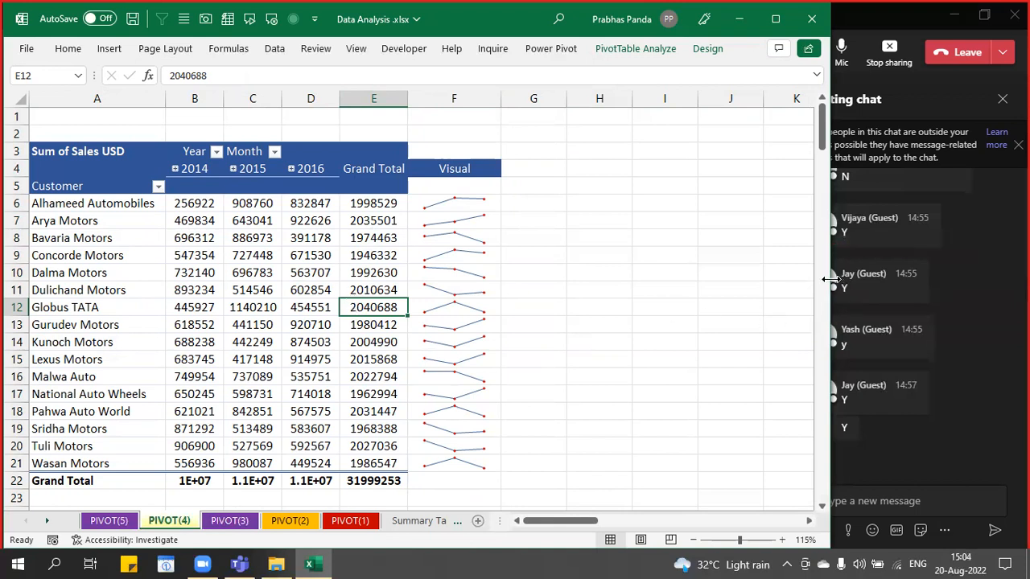
drag(831, 280, 822, 279)
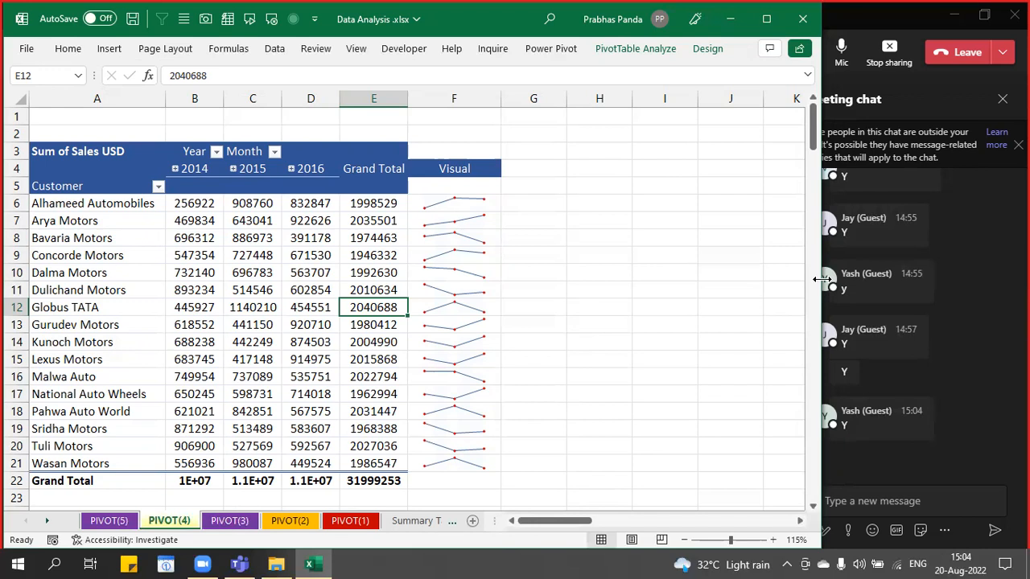
click(471, 169)
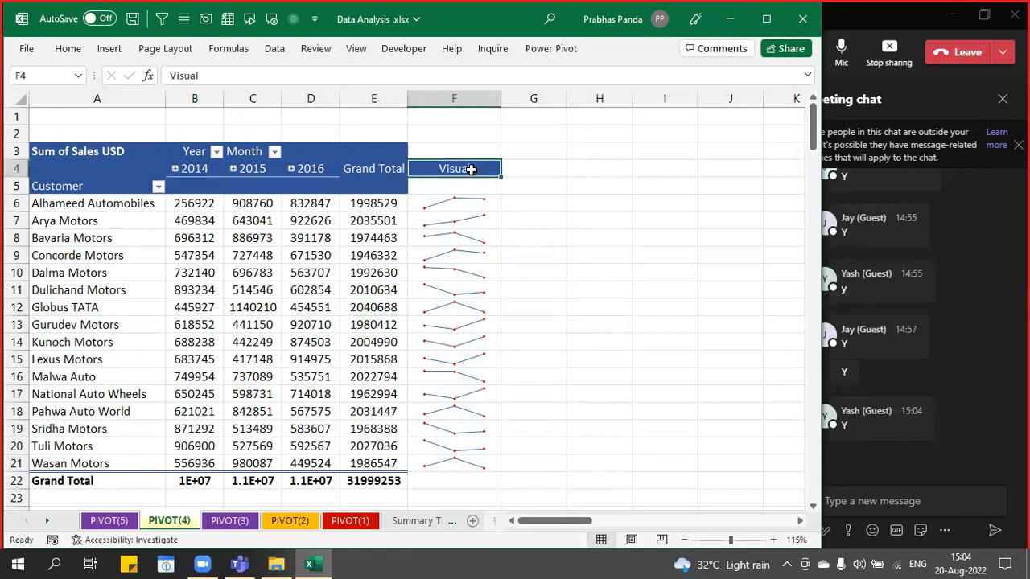
click(110, 55)
click(472, 95)
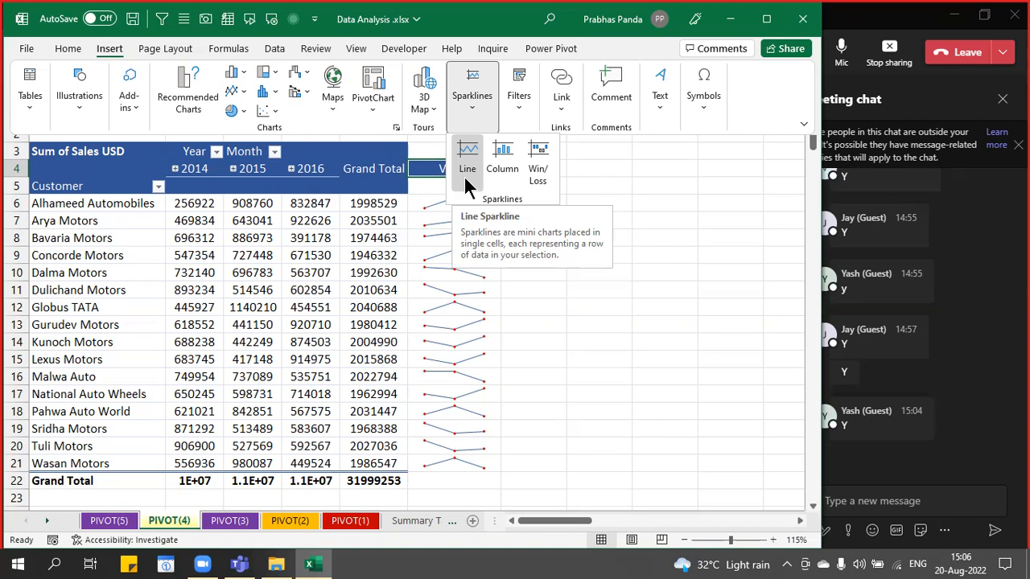
key(Escape)
key(Escape)
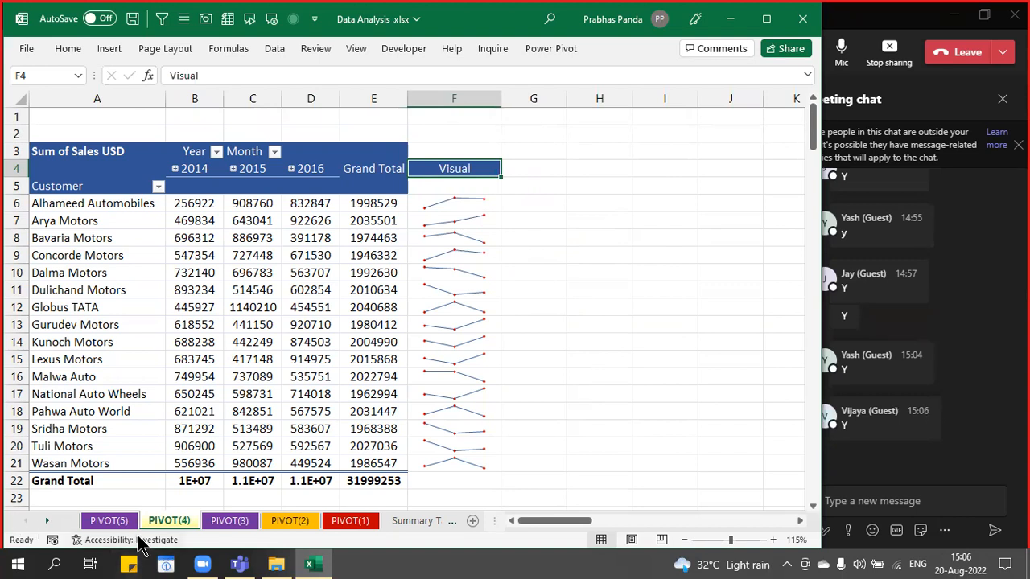
- Create a copy of the PIVOT(4) sheet before PIVOT(5) and delete the Visual sparkline column from the copy
right_click(158, 518)
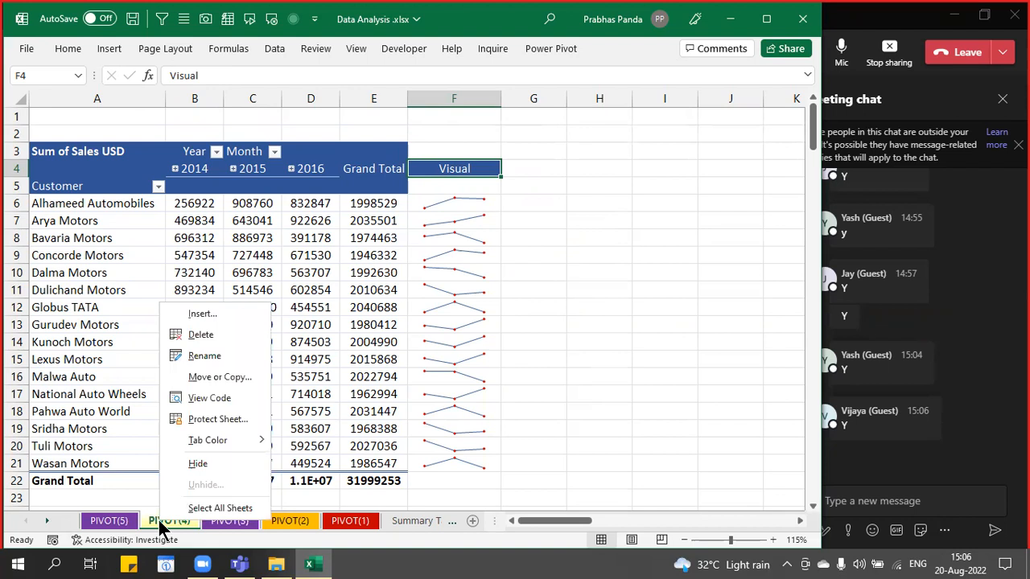
click(234, 376)
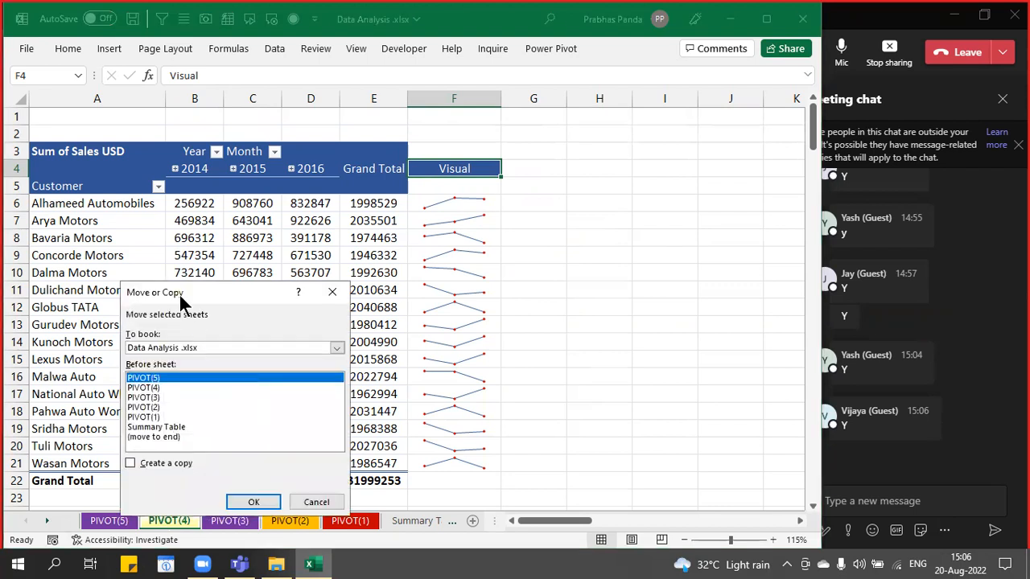
drag(165, 296, 96, 313)
click(97, 480)
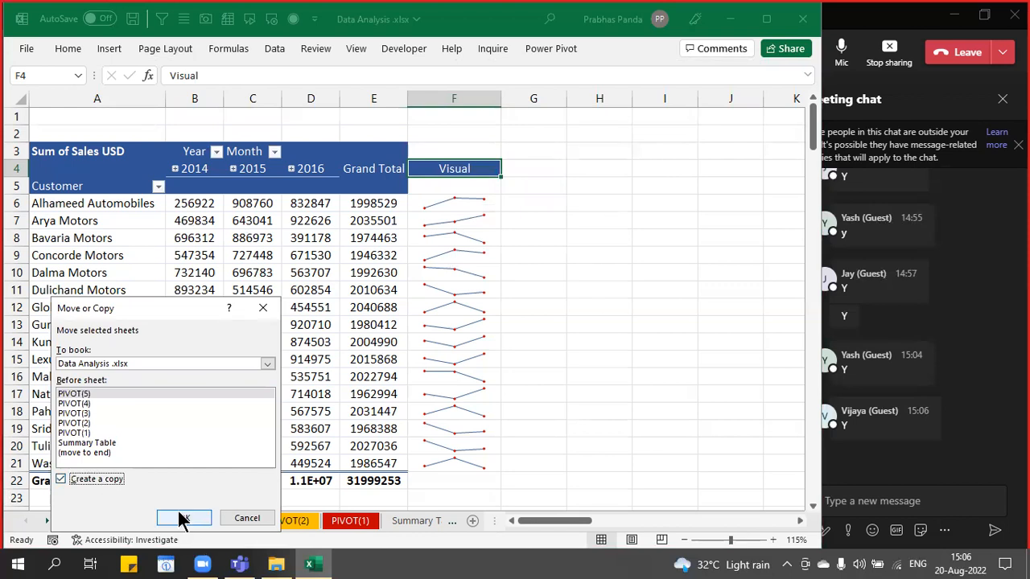
click(184, 518)
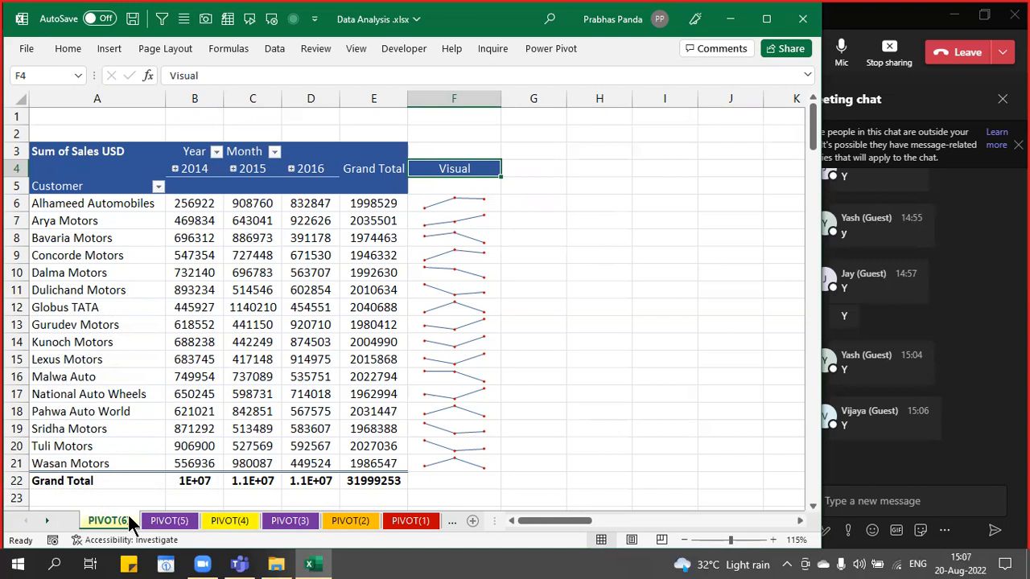
click(463, 90)
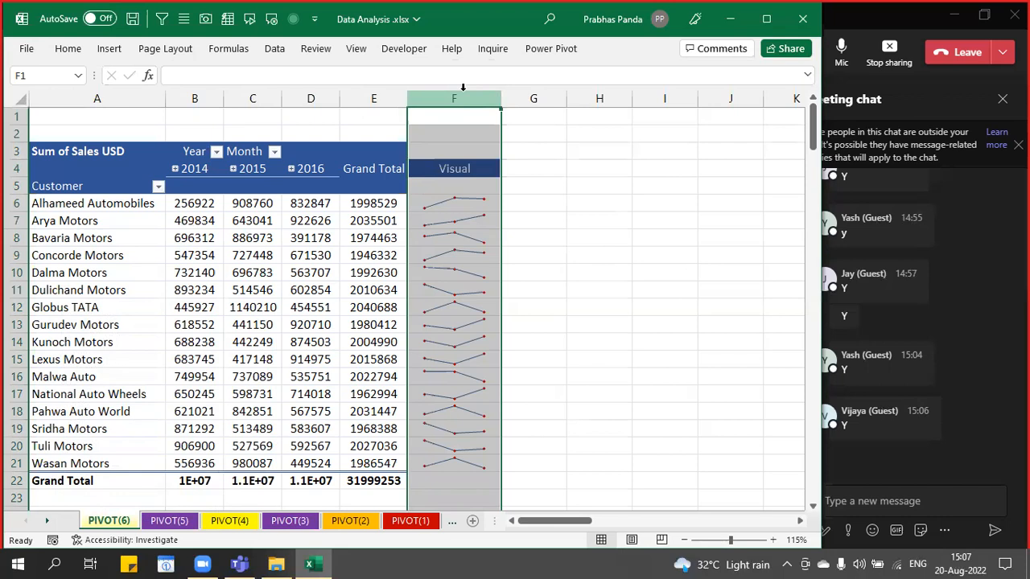
key(ctrl+minus)
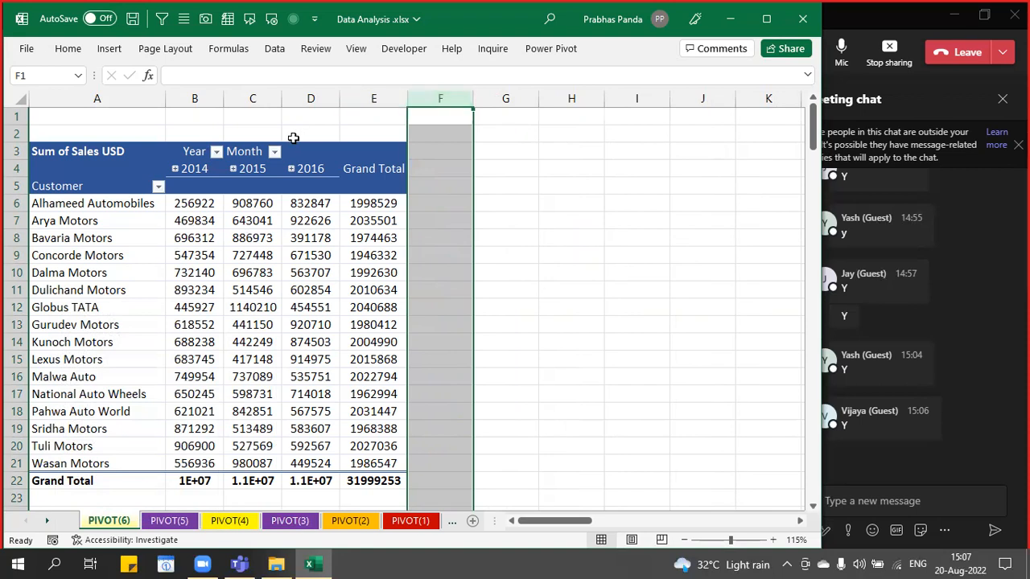
- In the PIVOT(5) pivot table, replace Customer with Product Description in the rows and remove the Month field
click(243, 521)
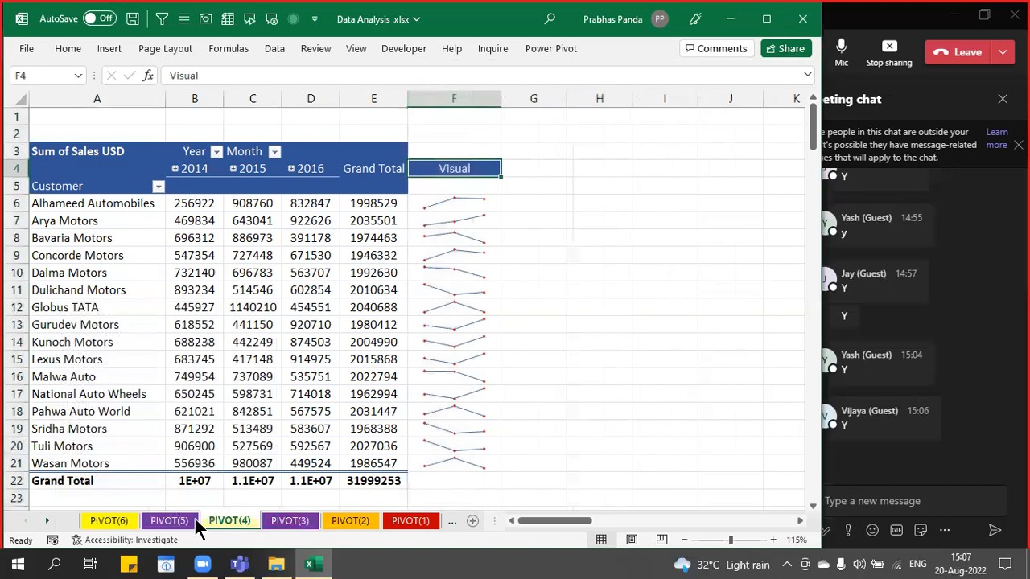
click(187, 520)
click(265, 313)
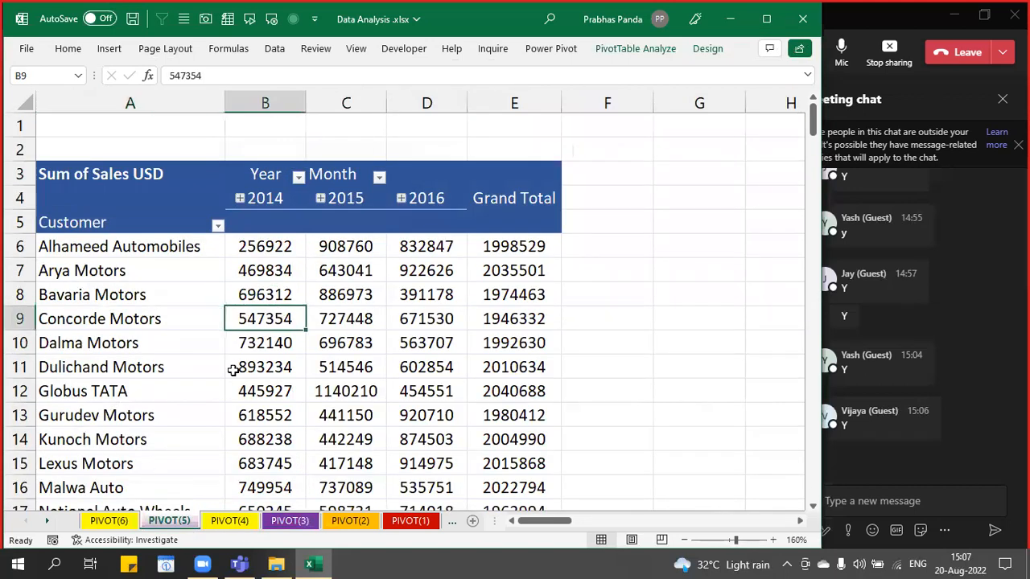
ctrl+scroll(227, 375, down, 2)
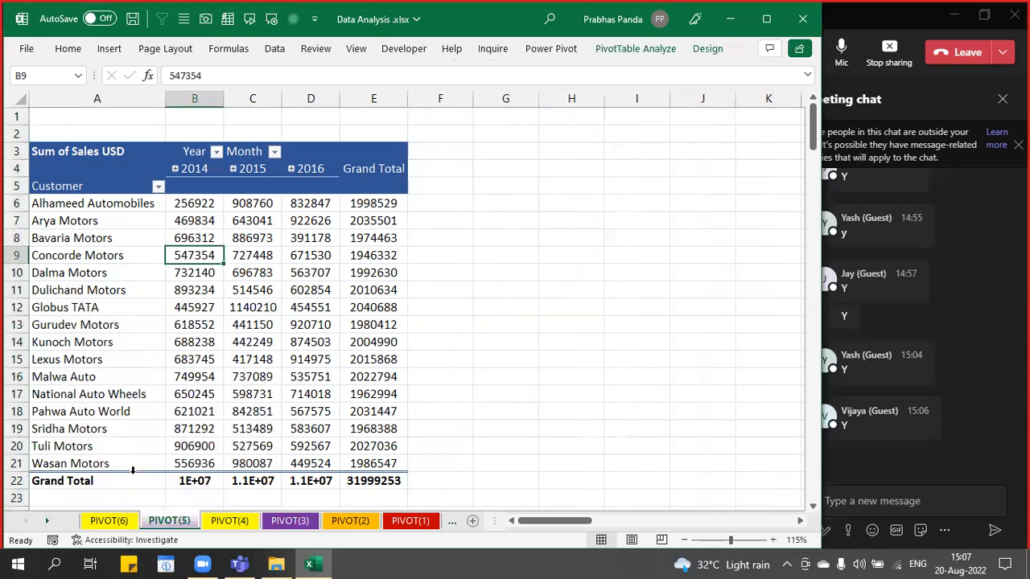
right_click(263, 251)
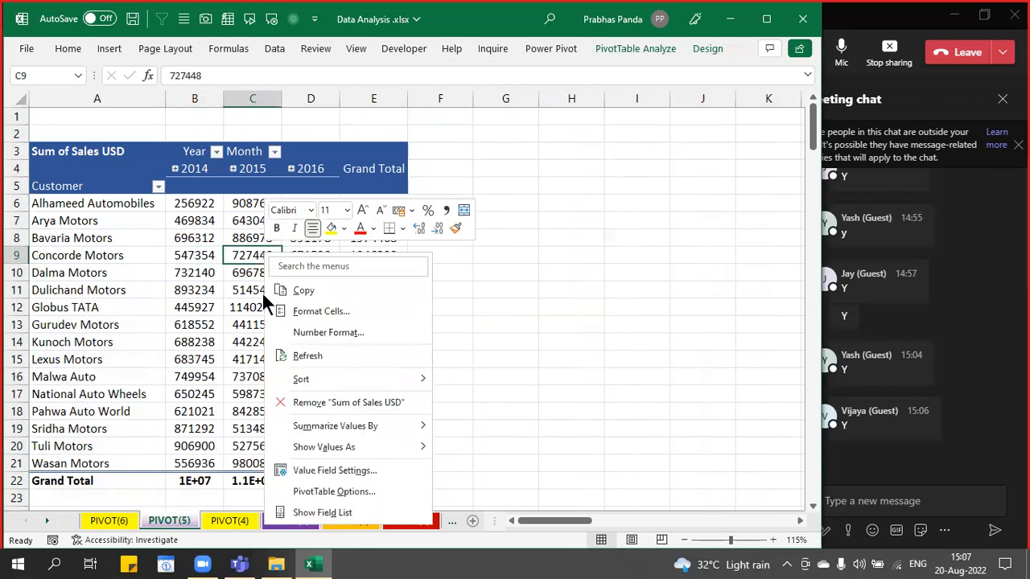
click(310, 509)
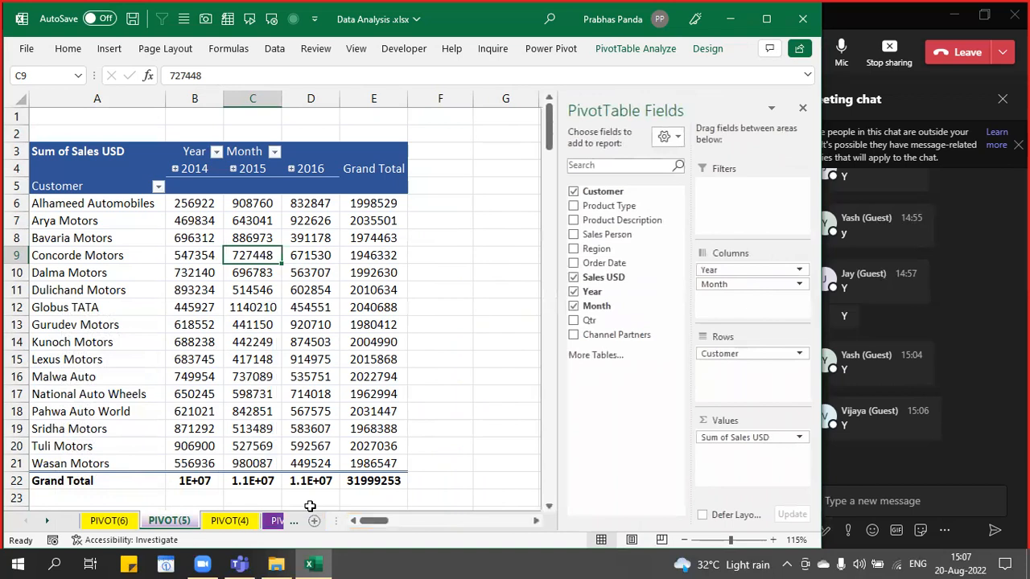
click(578, 193)
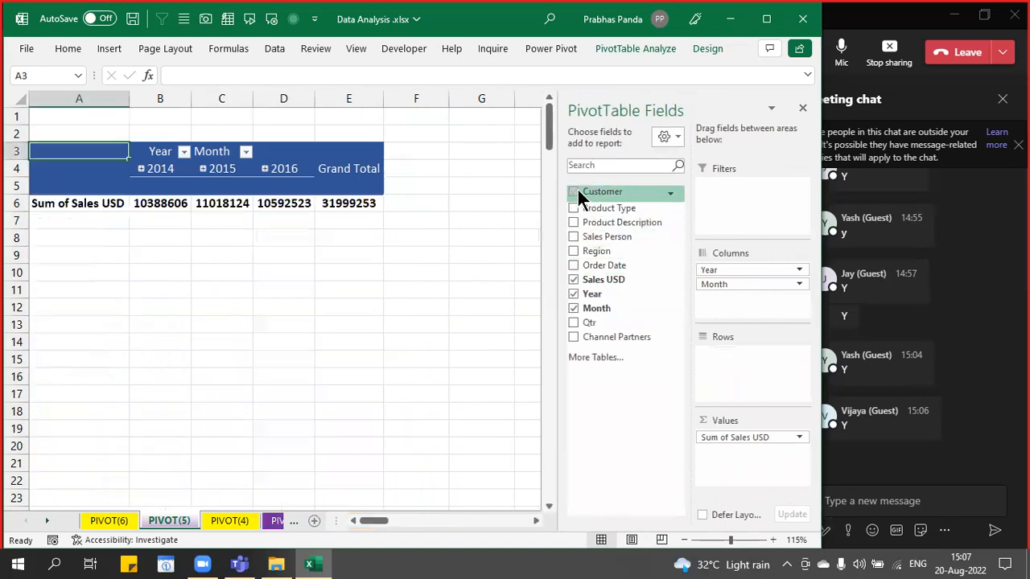
click(573, 307)
drag(637, 215, 756, 368)
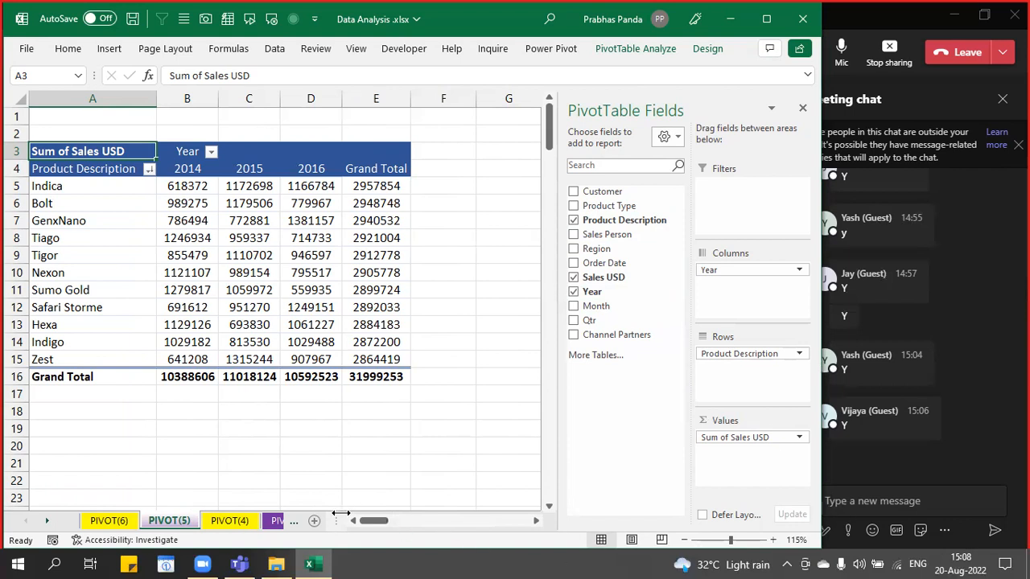
- Set the PIVOT(5) sheet's tab color to light green
drag(338, 520, 467, 520)
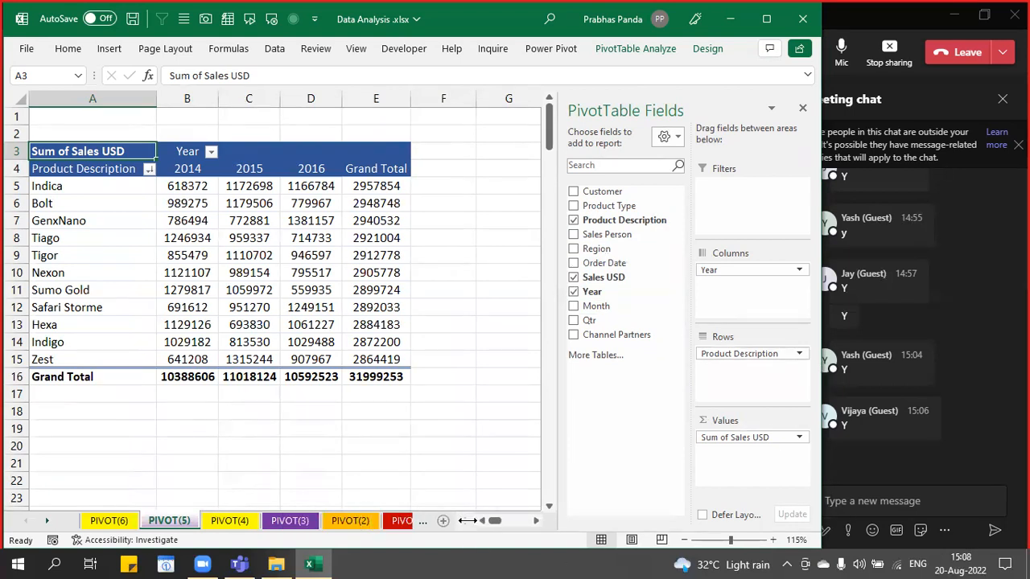
right_click(176, 517)
mouse_move(276, 442)
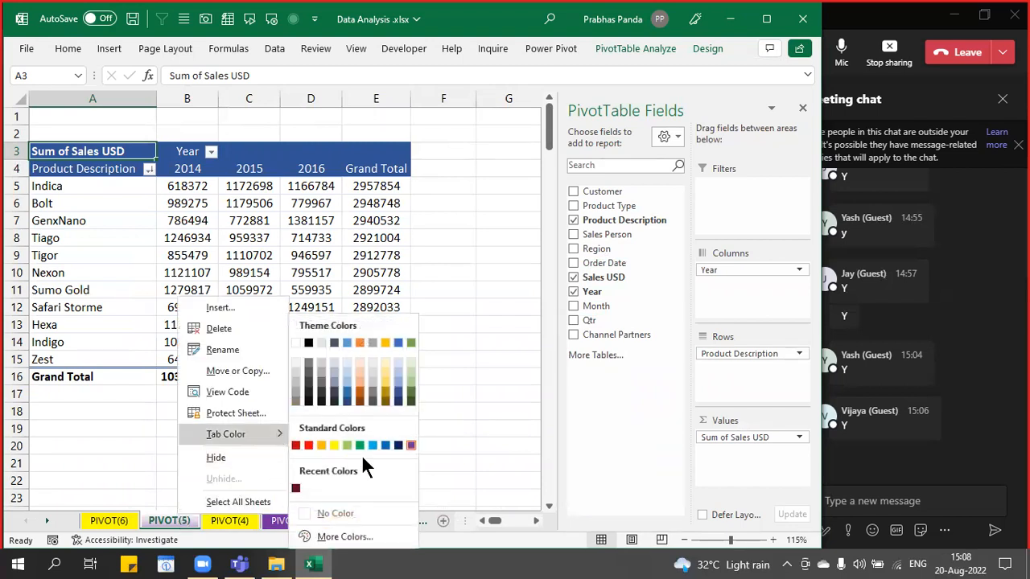
click(343, 439)
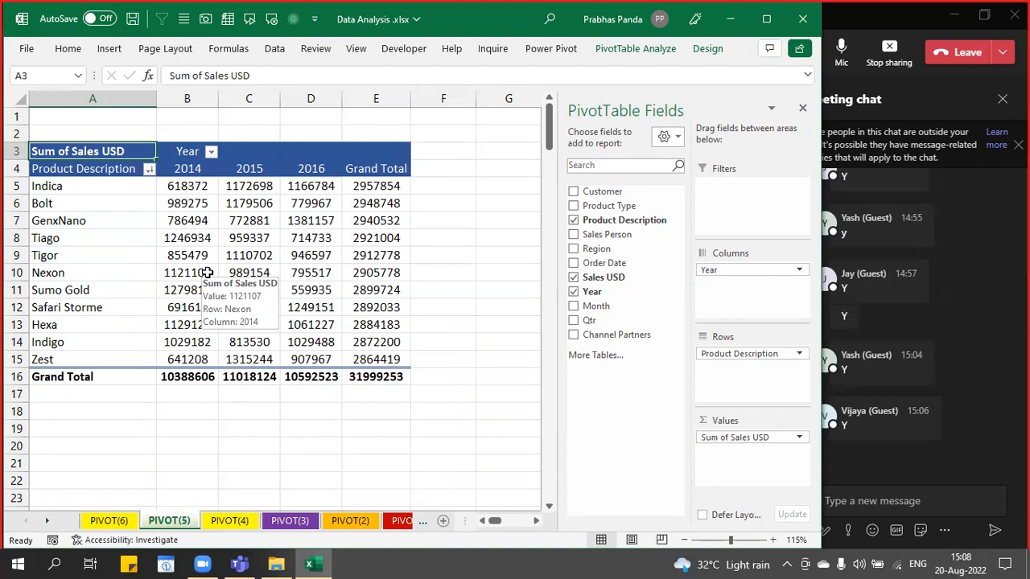
- Examine the 2014, 2015 and 2016 sales columns of the PIVOT(5) pivot table
drag(202, 99, 333, 115)
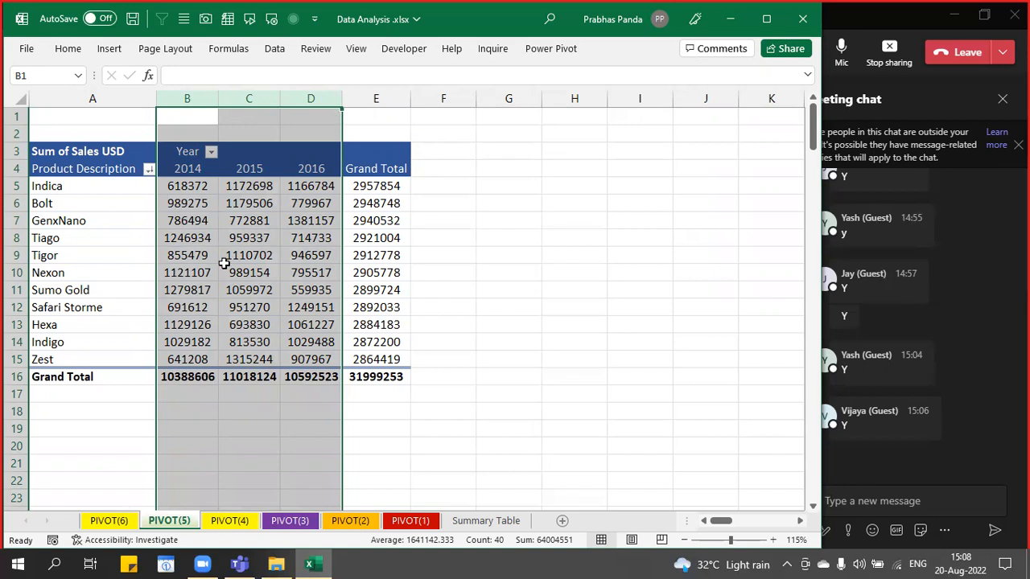
click(306, 252)
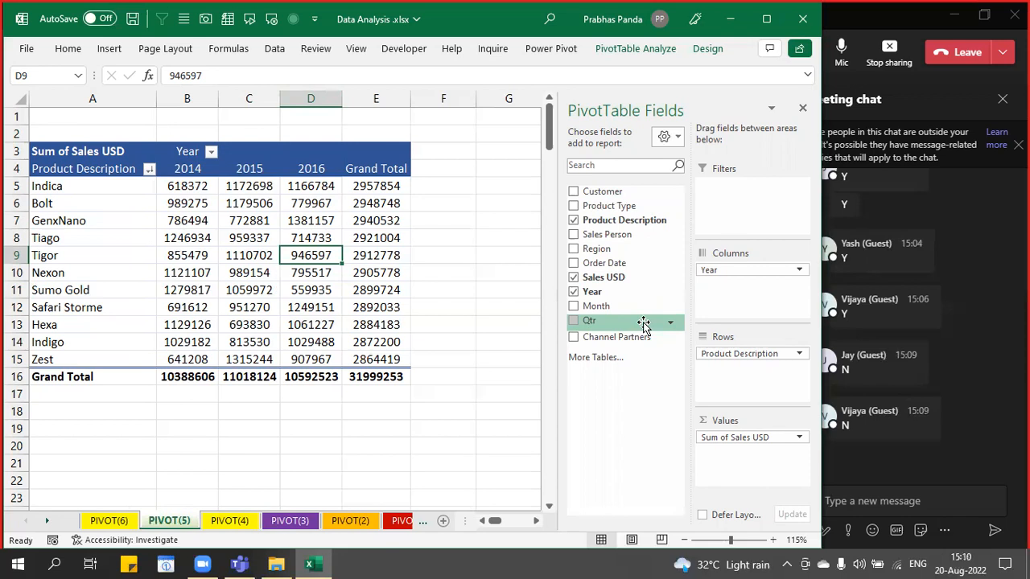
click(390, 435)
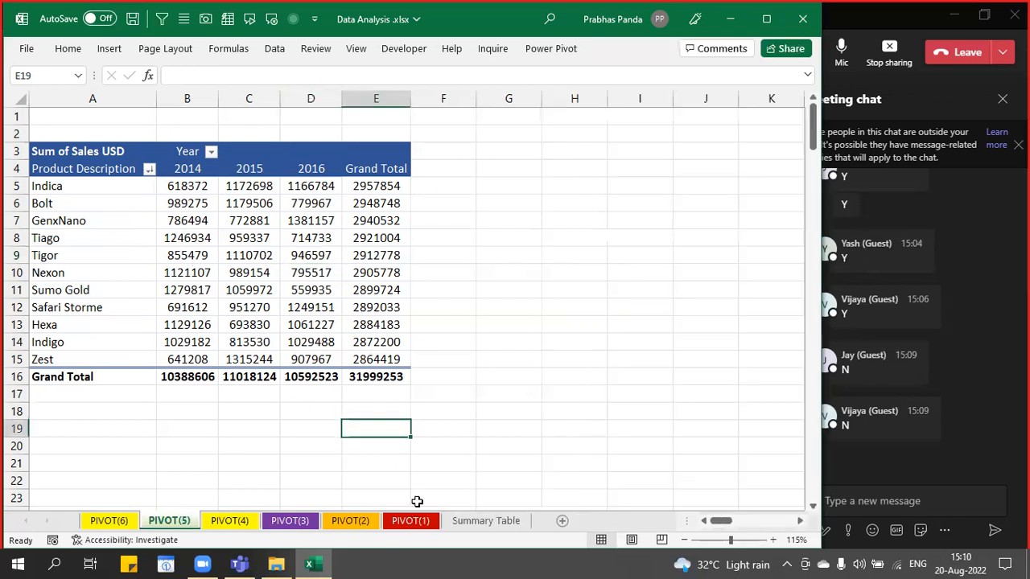
- Select all the Sales Person entries in the Summary Table sheet's source data
click(487, 521)
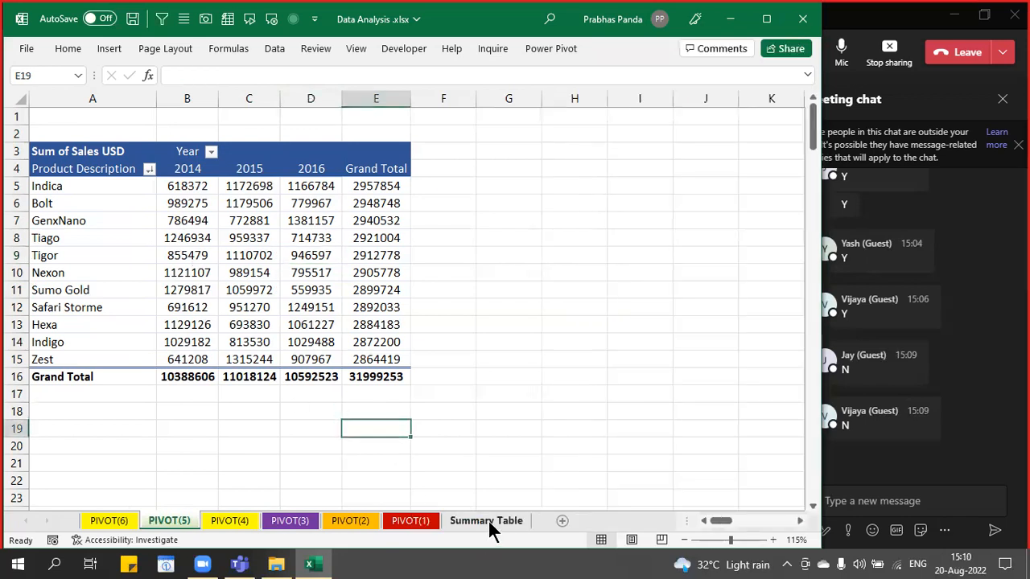
scroll(441, 184, up, 2)
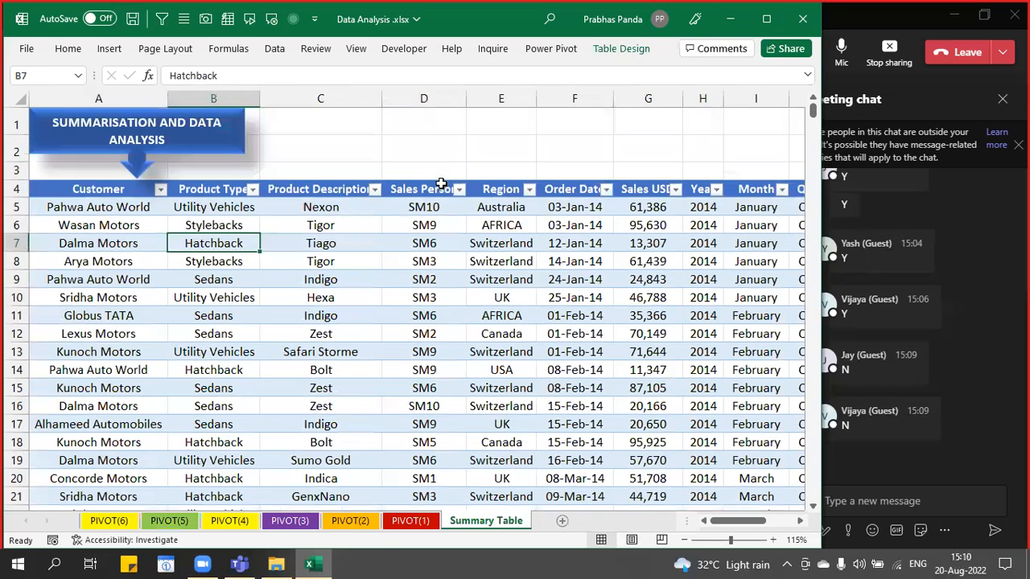
click(419, 182)
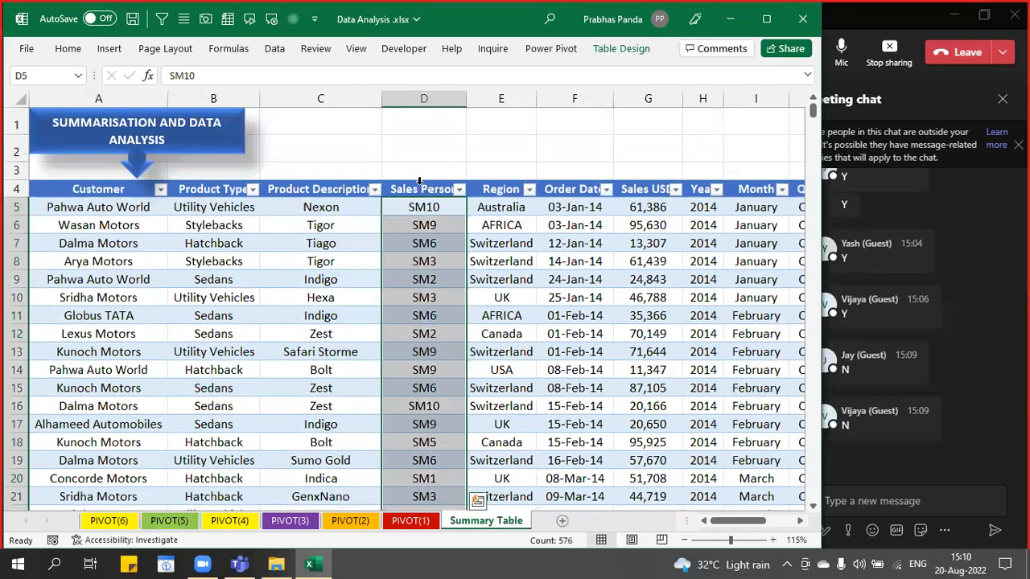
- Add an Incentive column to the Summary Table beside Channel Partners by entering the header in L4
key(Right)
key(Right)
key(Right)
key(Right)
key(Right)
key(Right)
key(Right)
key(Right)
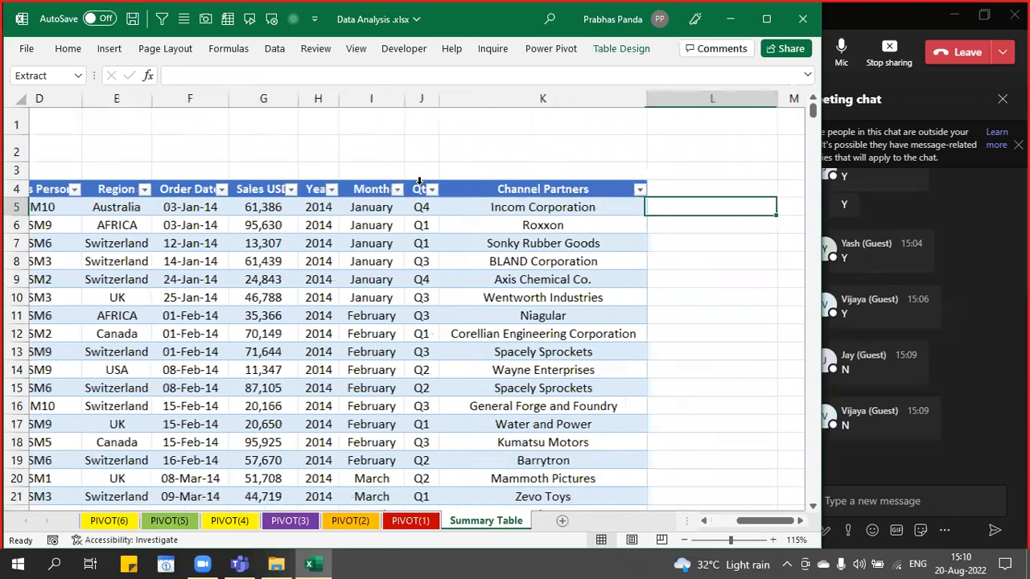
key(Right)
key(Up)
key(Left)
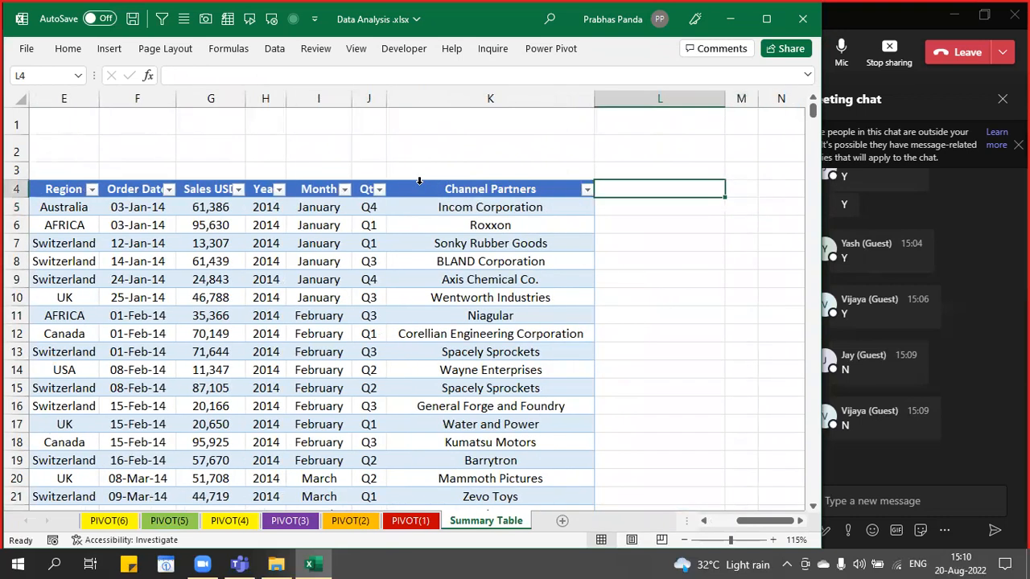
text(Incentive)
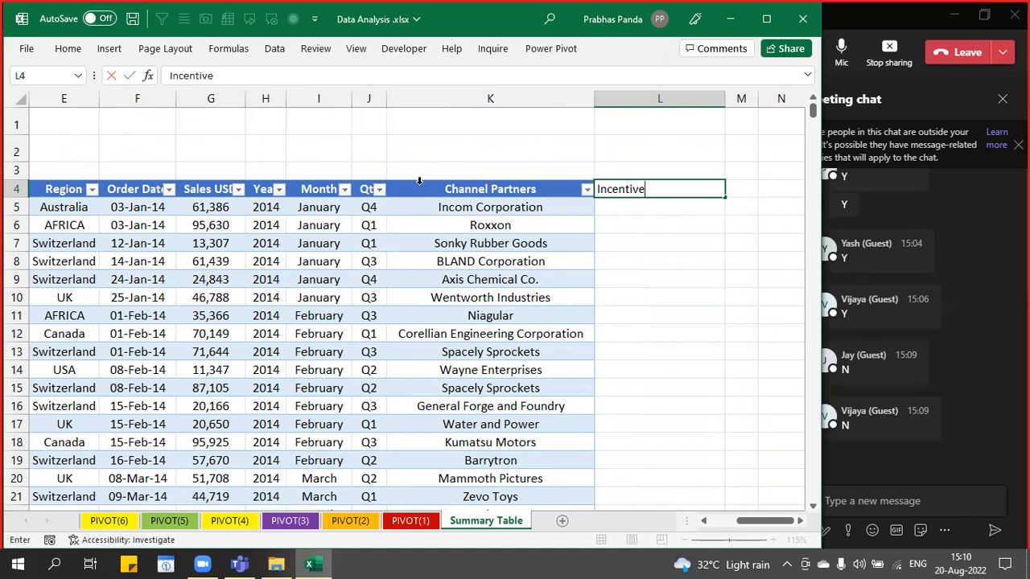
key(Return)
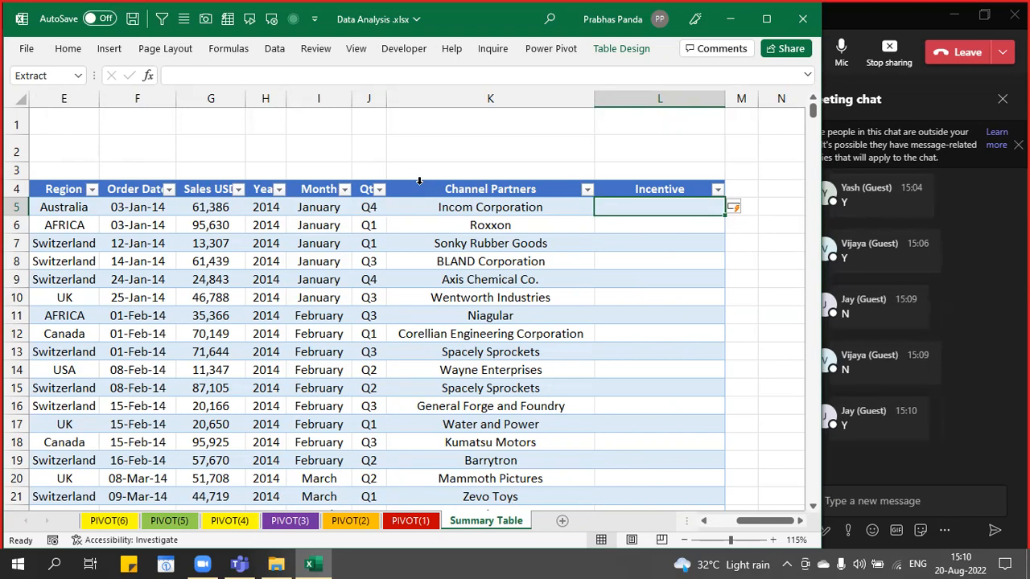
- Calculate the Incentive column as 2% of sales with the formula =[@[Sales USD]]*2% in L5
text(=)
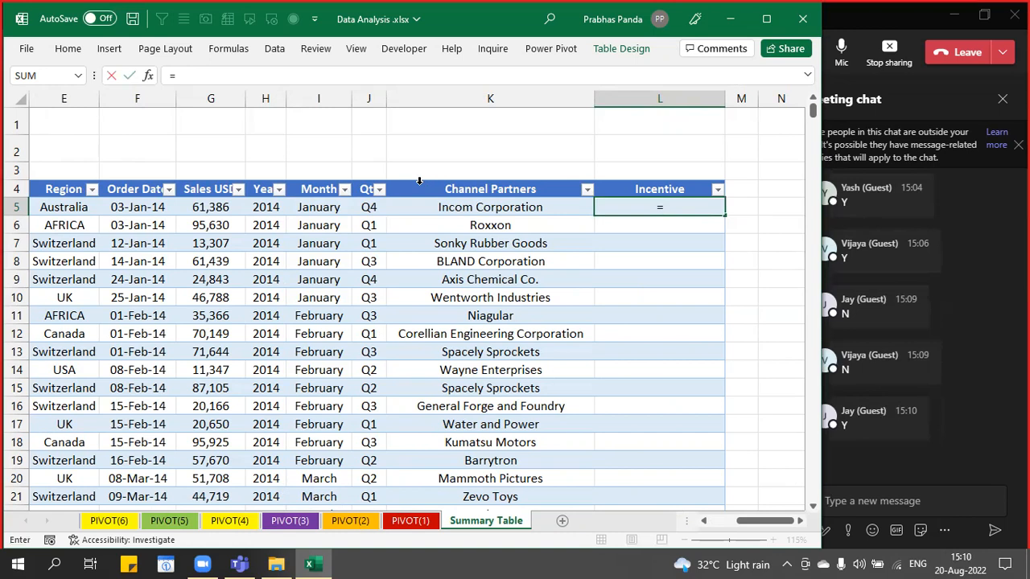
key(Left)
key(Left)
key(Left)
key(Left)
key(Left)
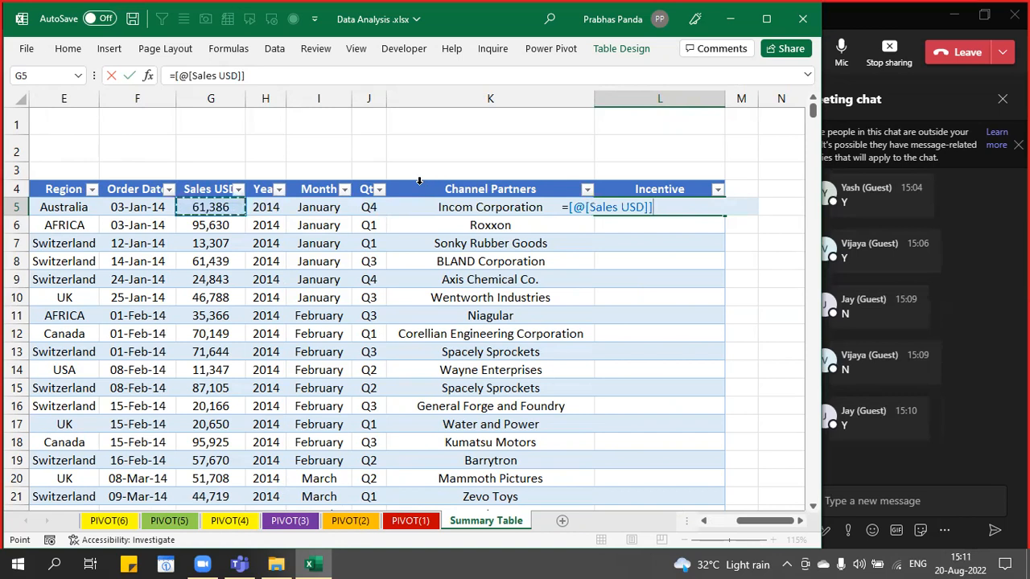
text(*2%)
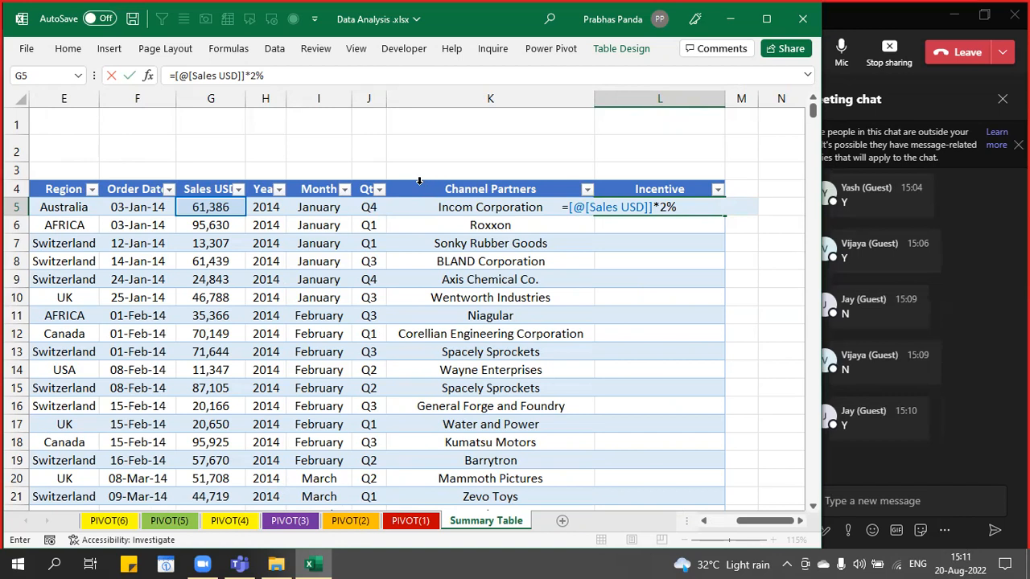
key(Return)
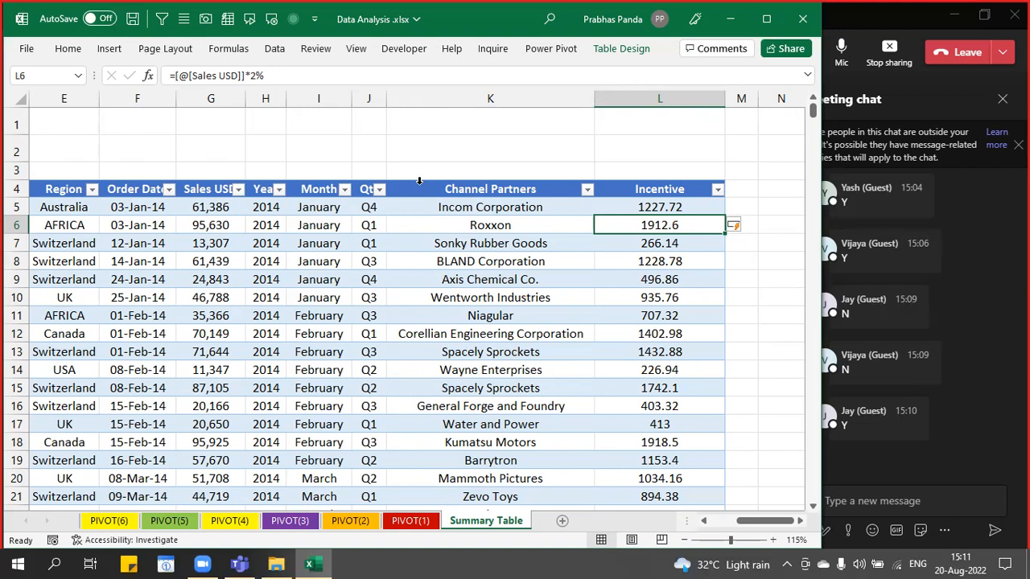
key(Up)
key(F2)
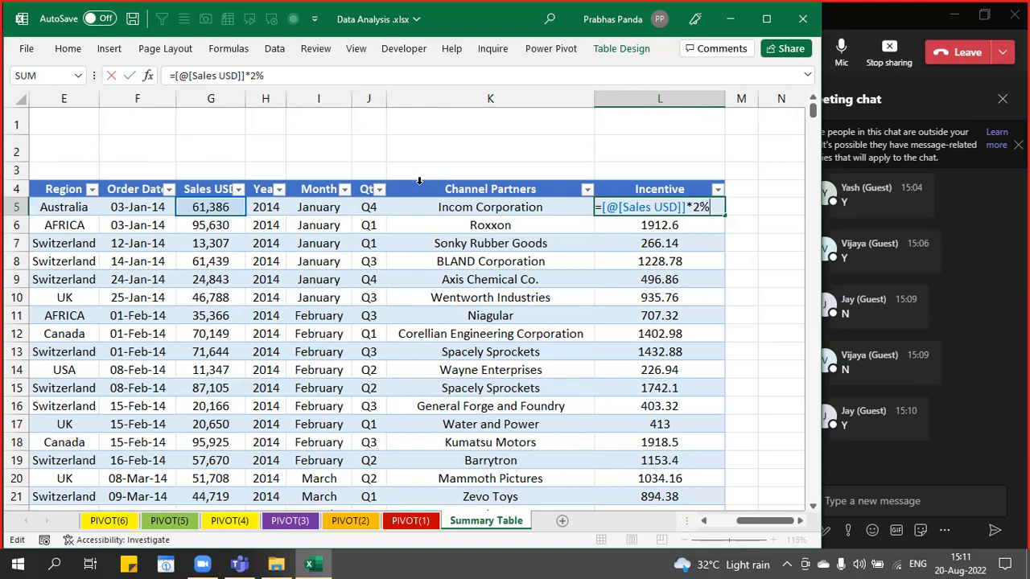
key(ctrl+Return)
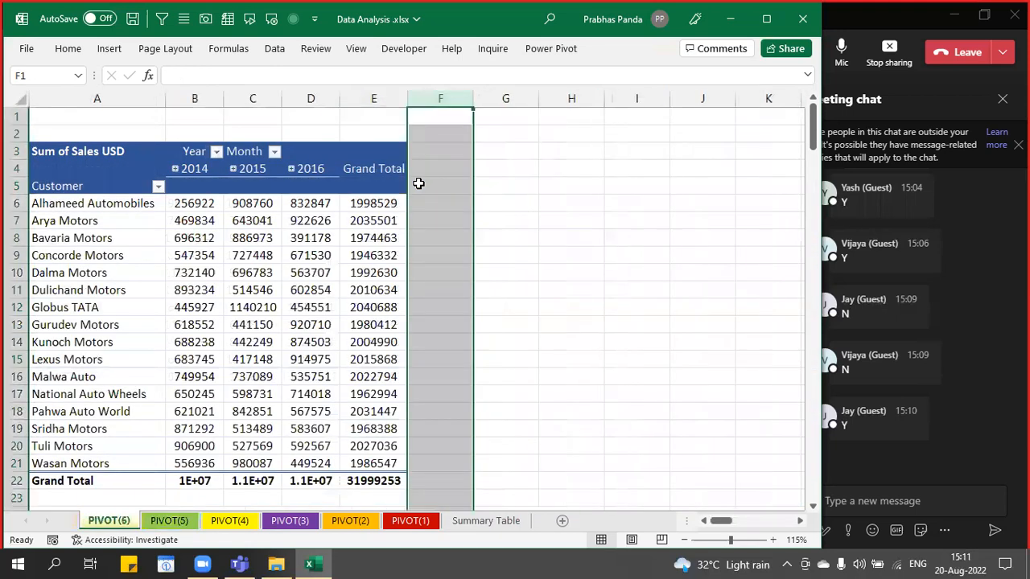
- Refresh the PIVOT(5) pivot table to bring the source table's Incentive column into its fields
key(ctrl+Right)
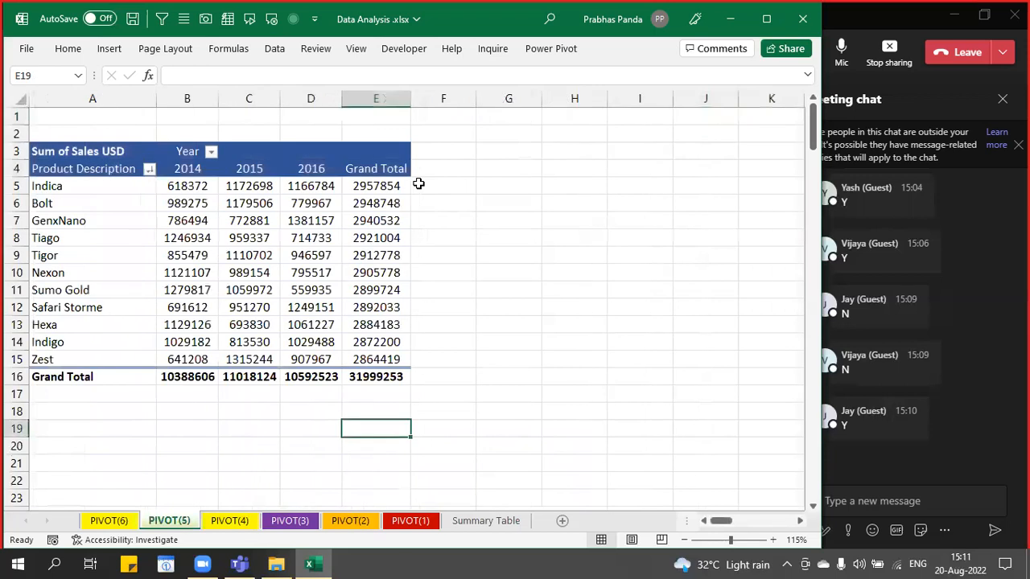
click(376, 256)
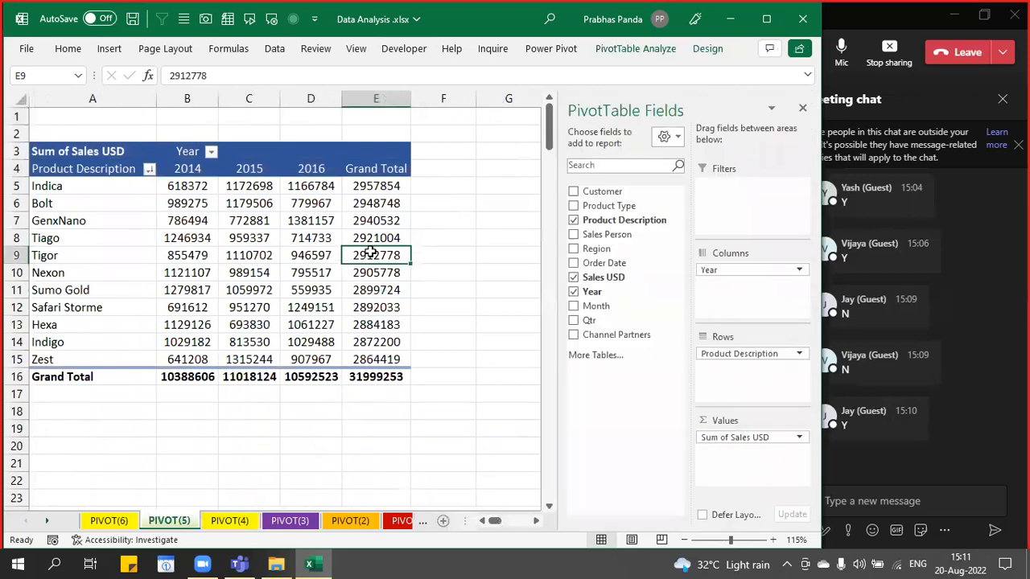
key(ctrl)
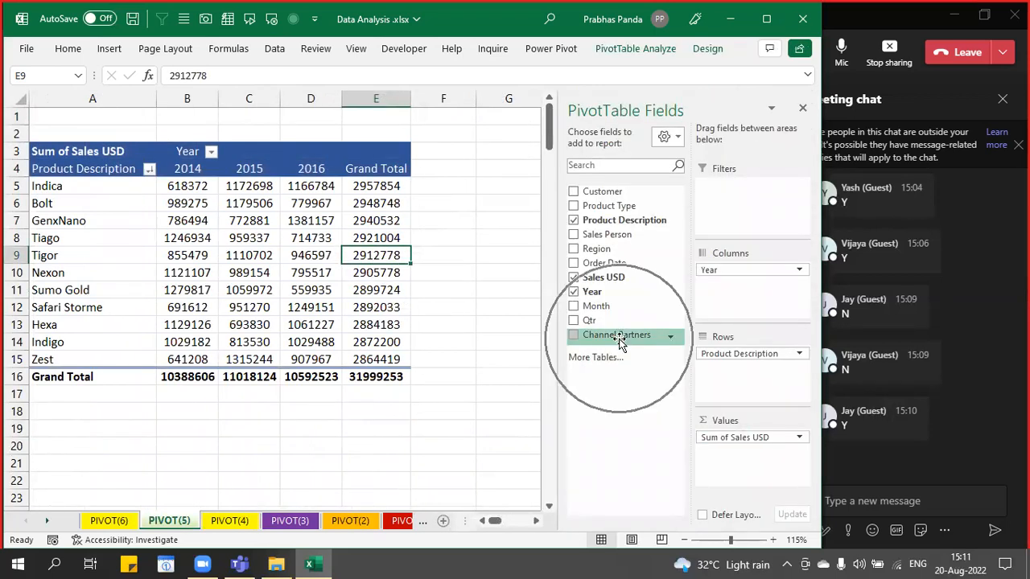
key(ctrl)
key(ctrl)
key(ctrl)
key(ctrl)
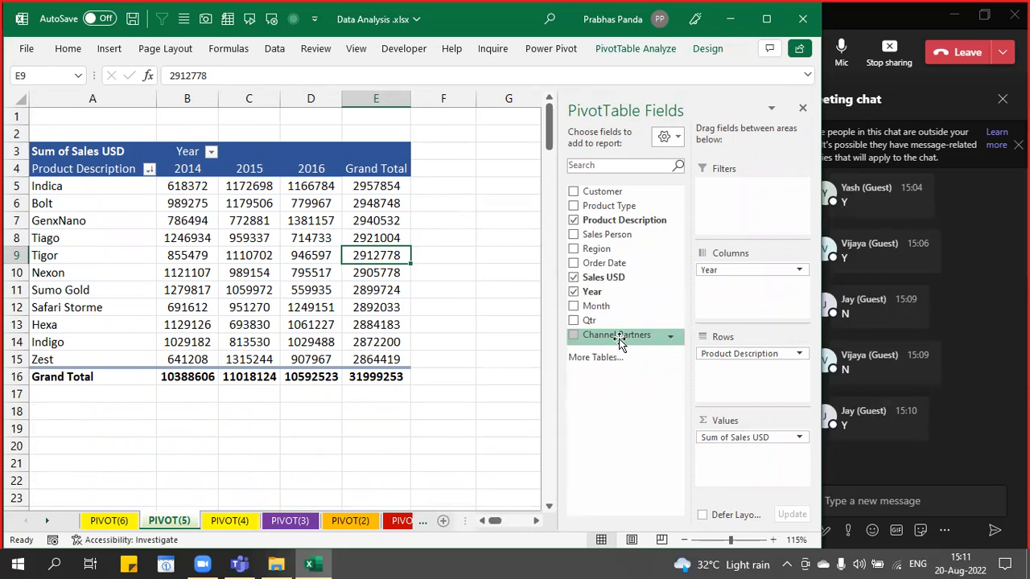
key(ctrl)
key(ctrl)
key(ctrl)
right_click(249, 207)
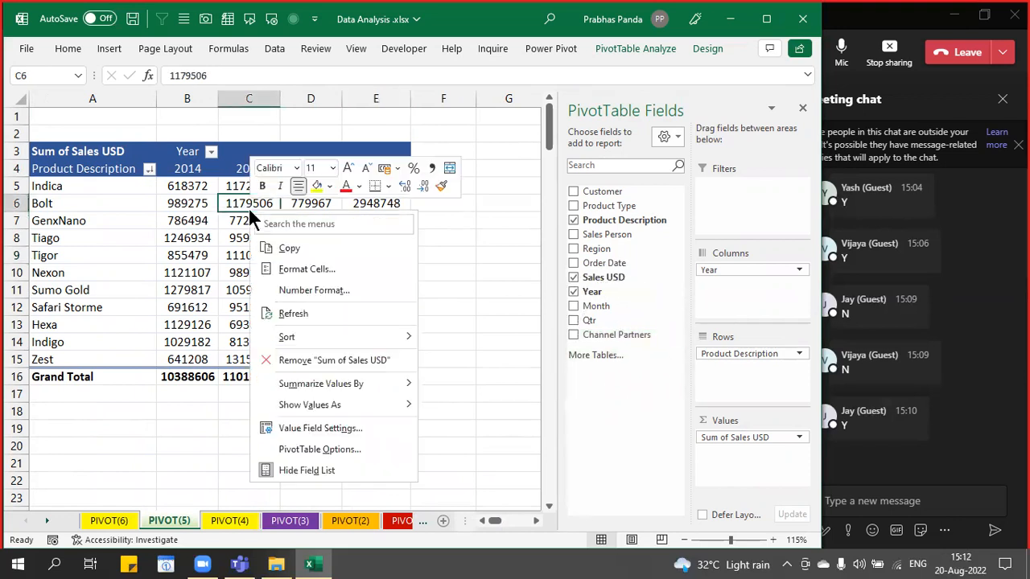
click(320, 313)
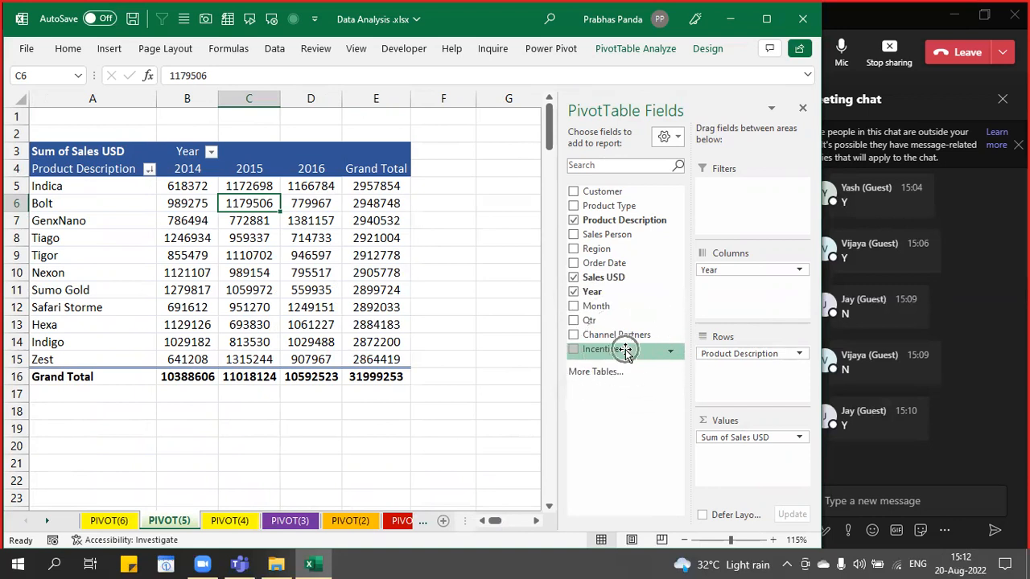
key(ctrl)
key(ctrl)
key(ctrl)
key(ctrl)
key(ctrl)
key(ctrl)
key(ctrl)
key(ctrl)
key(ctrl)
key(ctrl)
key(ctrl)
key(ctrl)
key(ctrl)
key(ctrl)
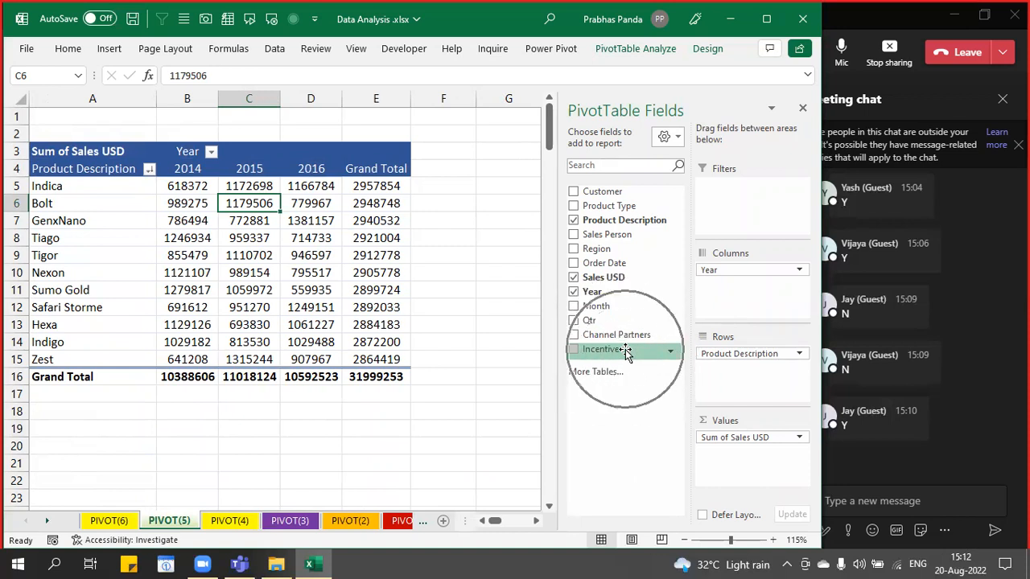
key(ctrl)
key(ctrl)
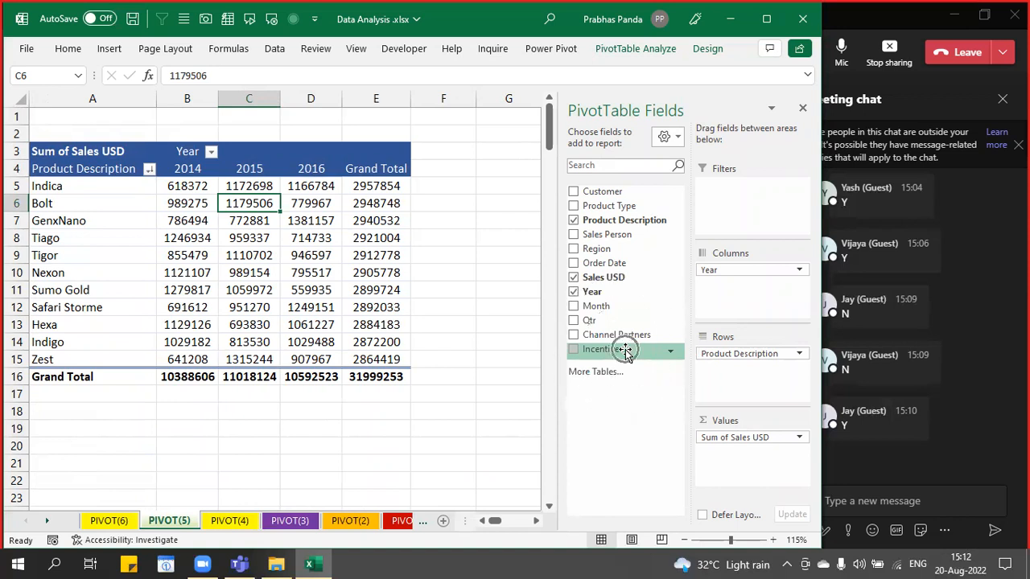
key(ctrl)
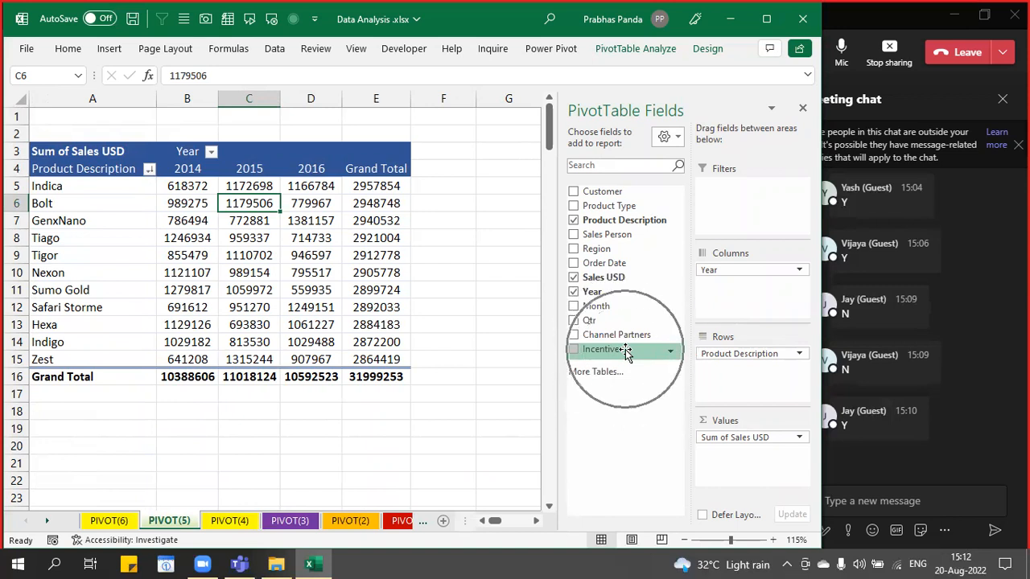
key(ctrl)
key(ctrl)
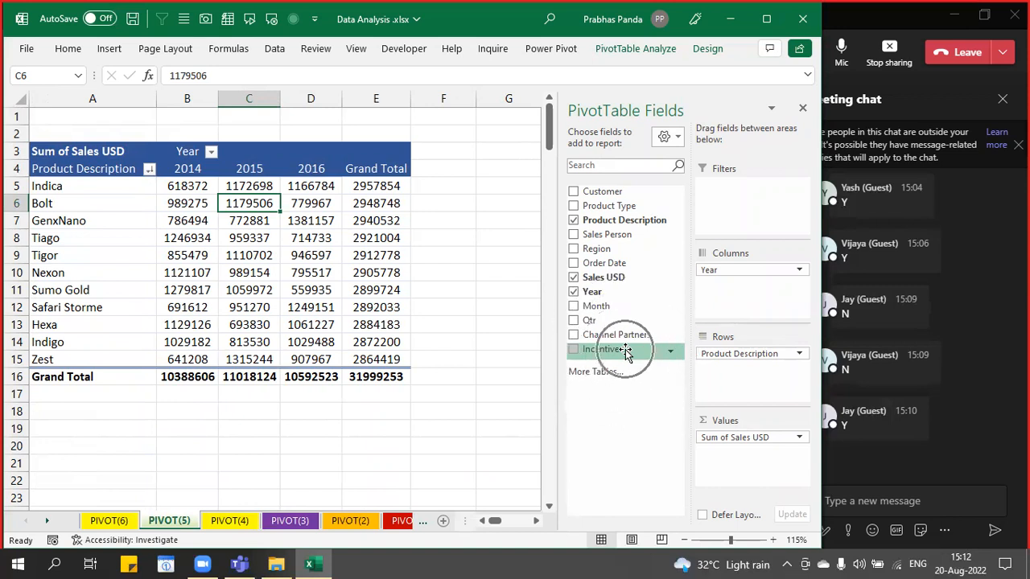
key(ctrl)
key(ctrl)
key(ctrl)
key(ctrl)
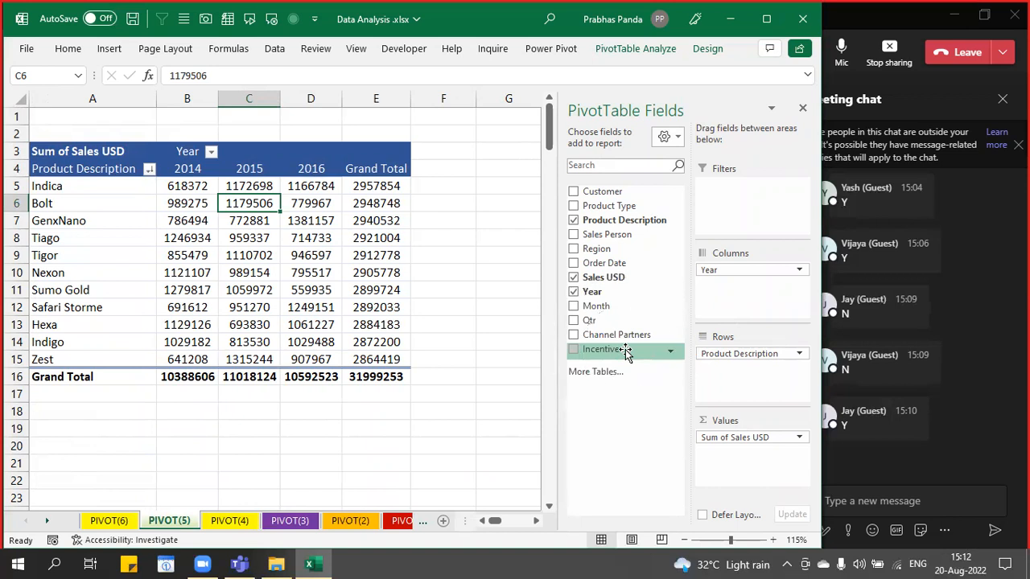
key(ctrl)
key(ctrl)
key(ctrl)
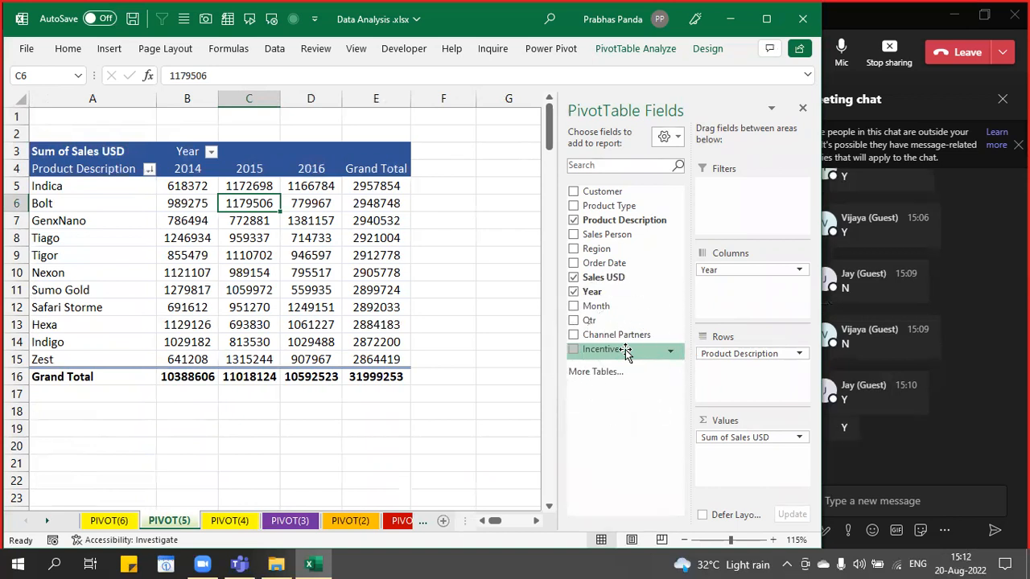
key(ctrl)
key(ctrl)
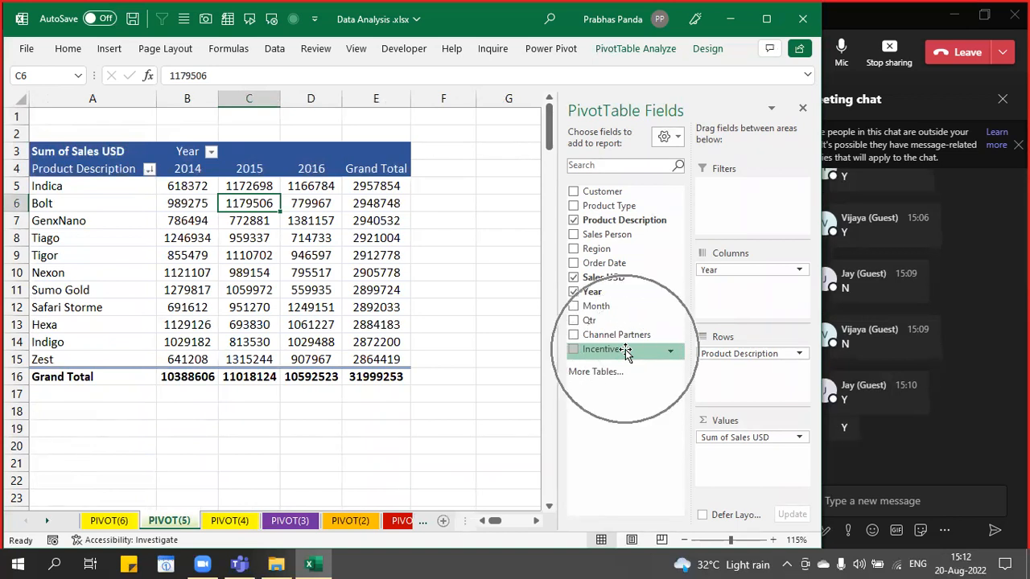
key(ctrl)
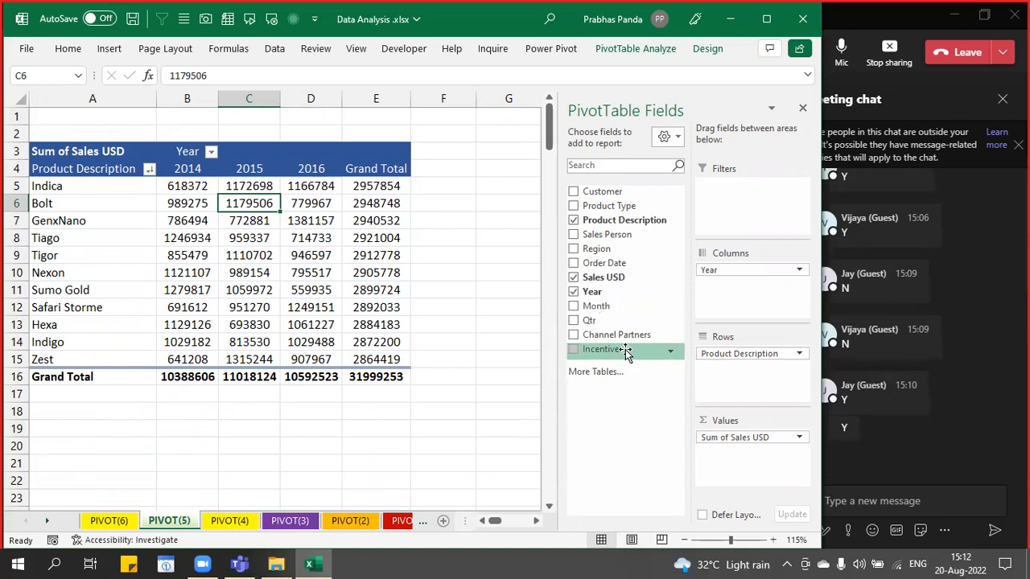
key(ctrl)
key(ctrl)
key(ctrl)
key(ctrl)
key(ctrl)
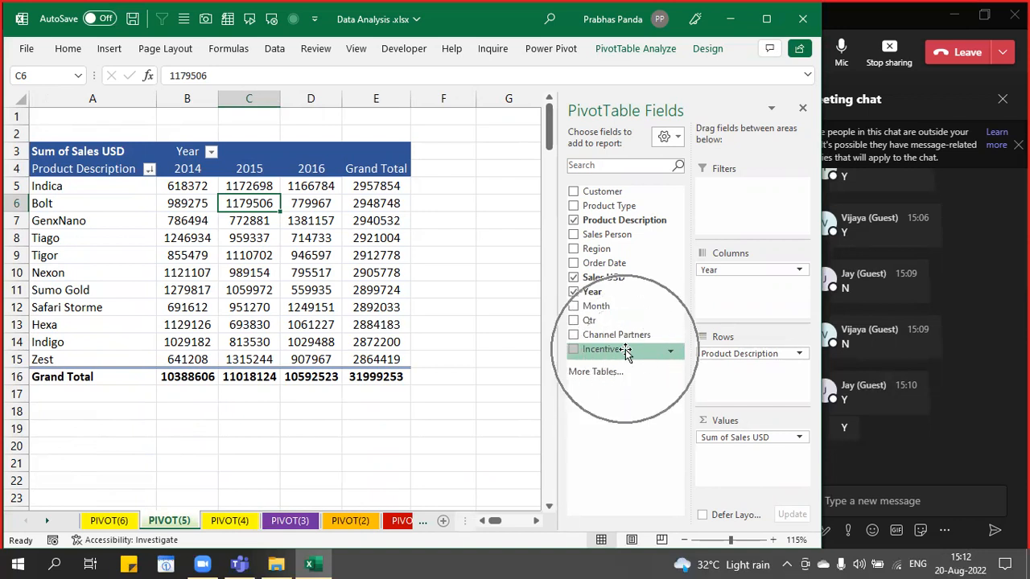
- Add the Incentive field to the values of the PIVOT(5) pivot table, below Sum of Sales USD
drag(627, 354, 749, 487)
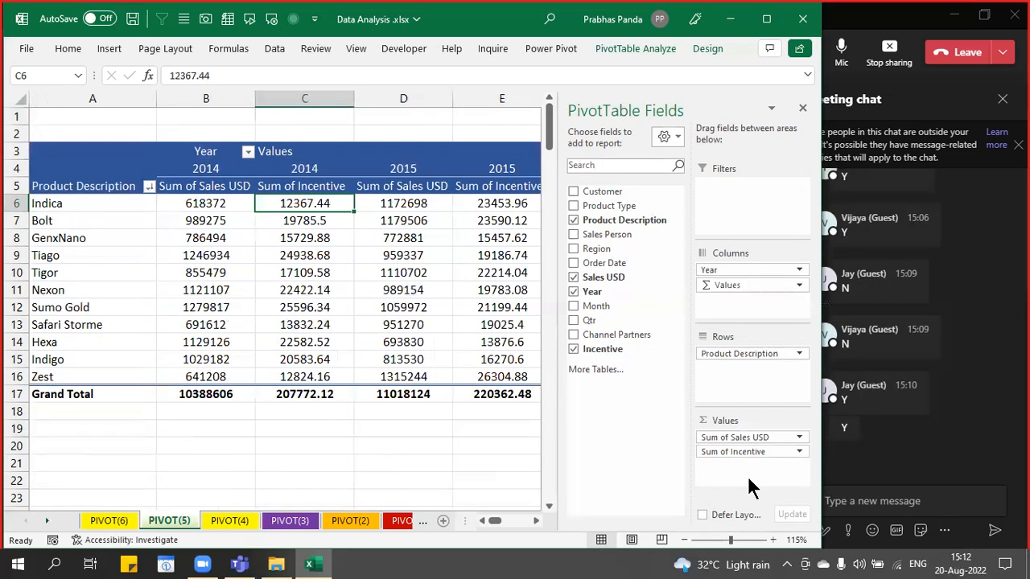
click(269, 431)
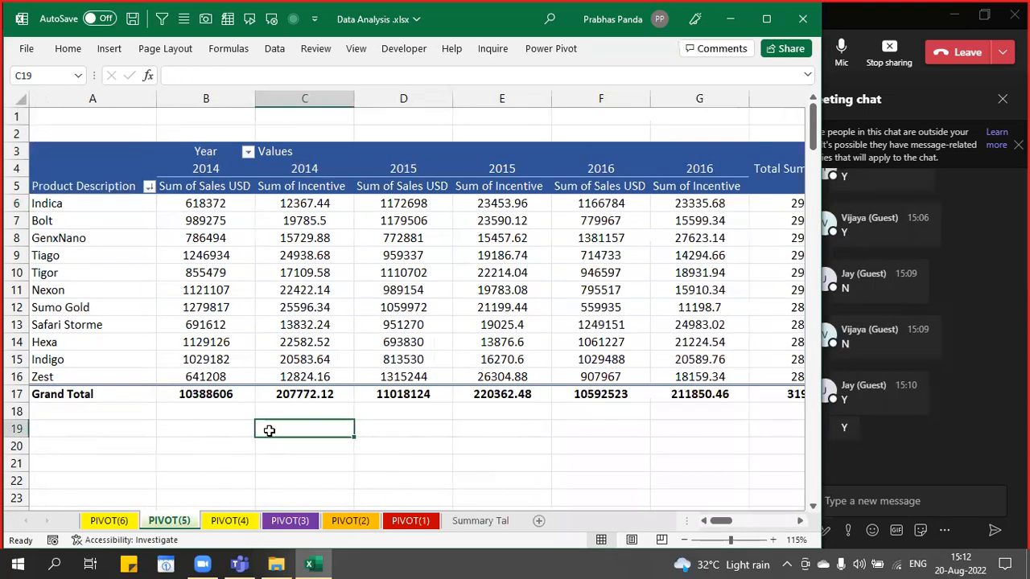
- Select the 2014, 2015 and 2016 Sum of Incentive columns together in PIVOT(5) to review them
scroll(268, 431, down, 3)
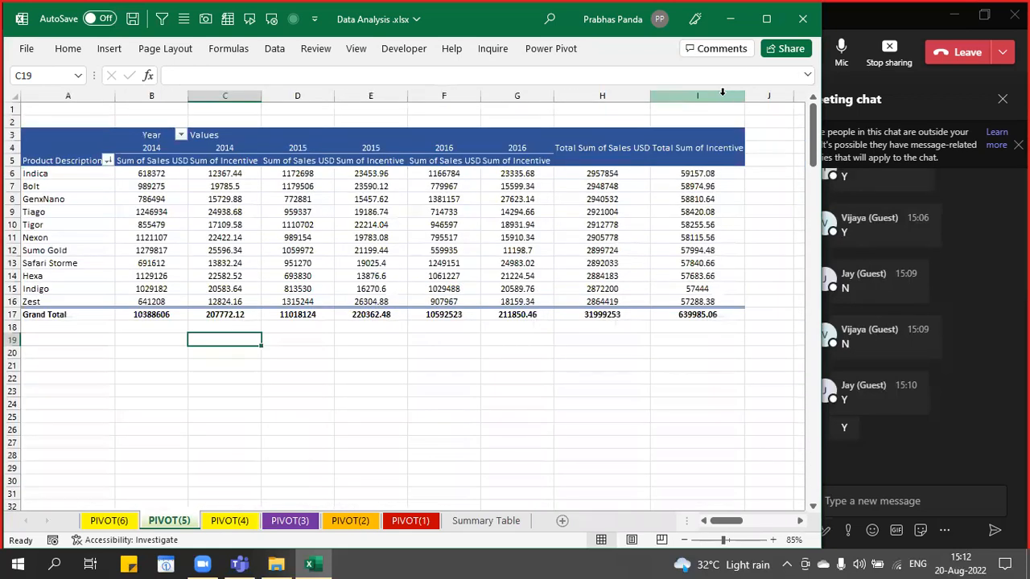
click(723, 96)
click(226, 95)
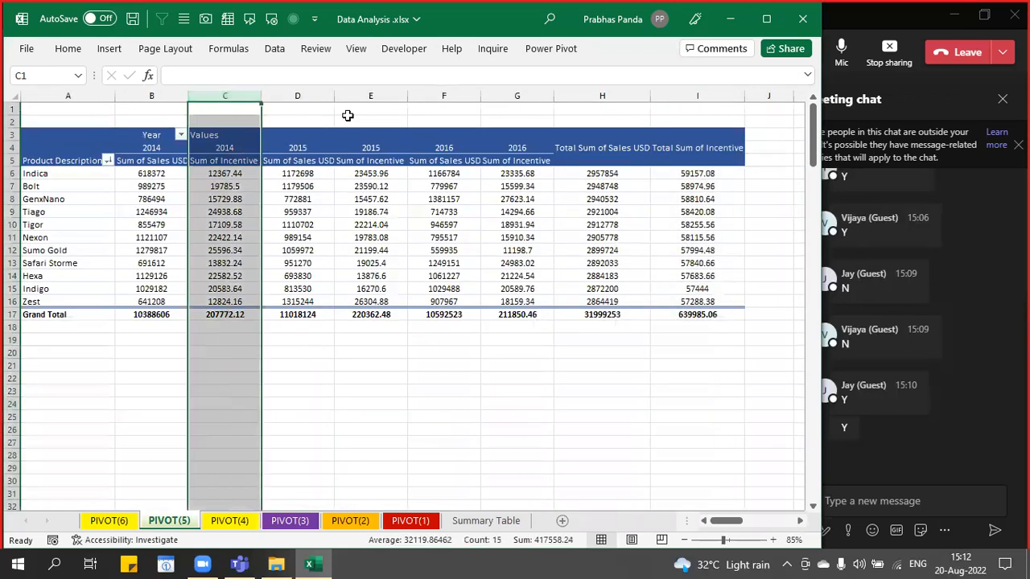
ctrl+click(386, 94)
ctrl+click(522, 94)
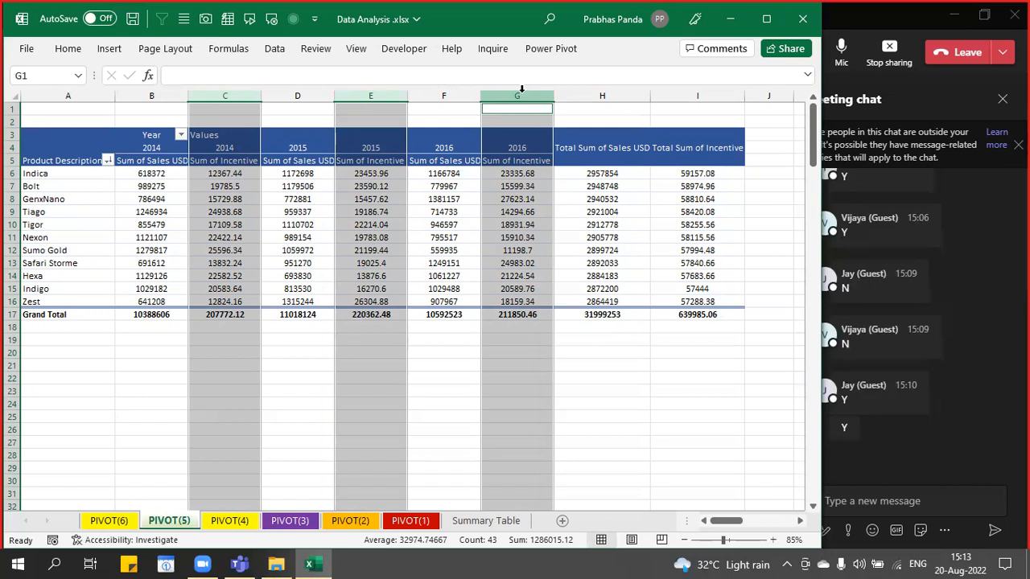
- Check which source range the PIVOT(5) pivot table uses and whether it includes the Incentive column, leaving the source unchanged
click(314, 211)
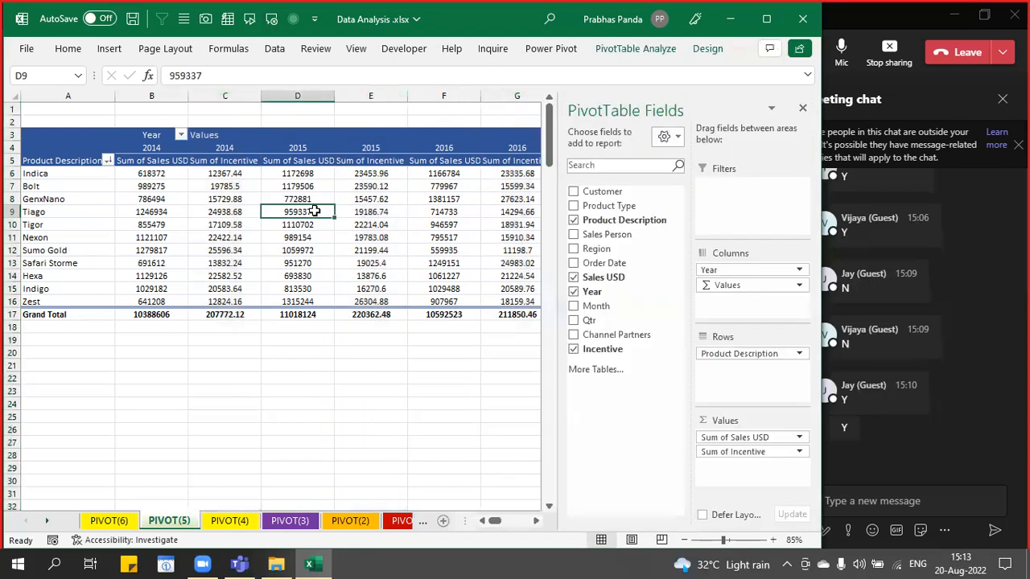
click(643, 45)
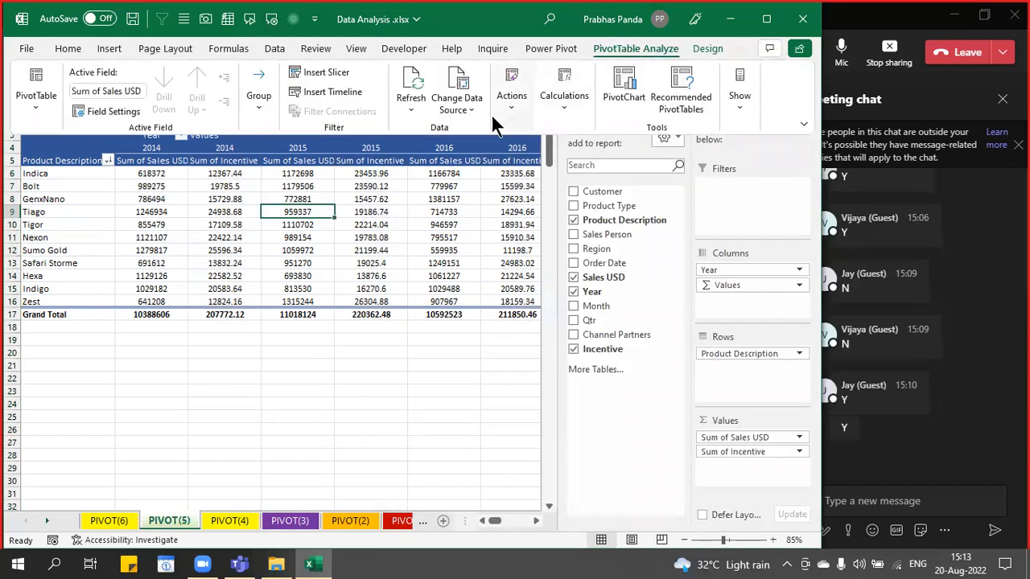
click(451, 82)
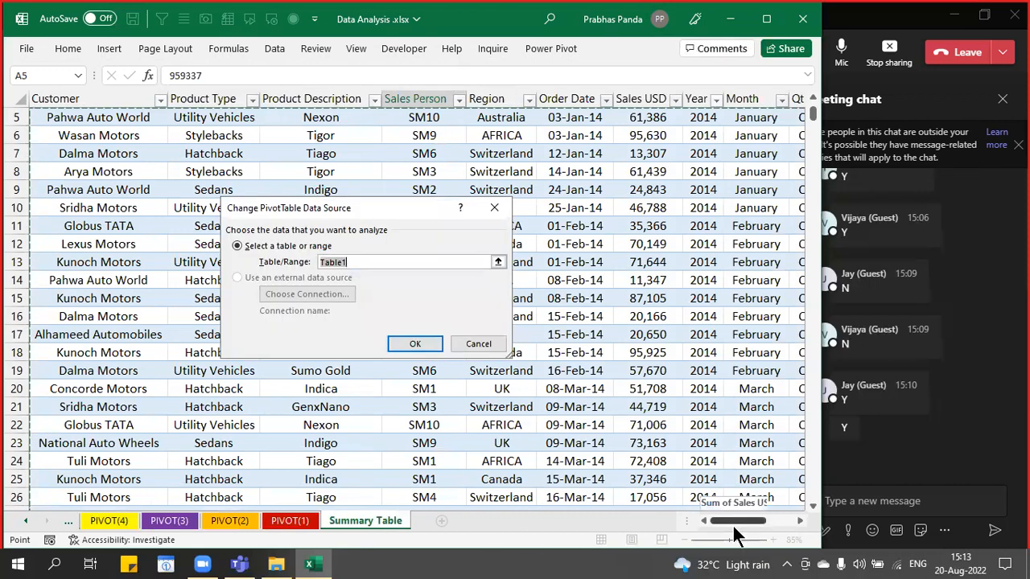
drag(732, 524, 779, 536)
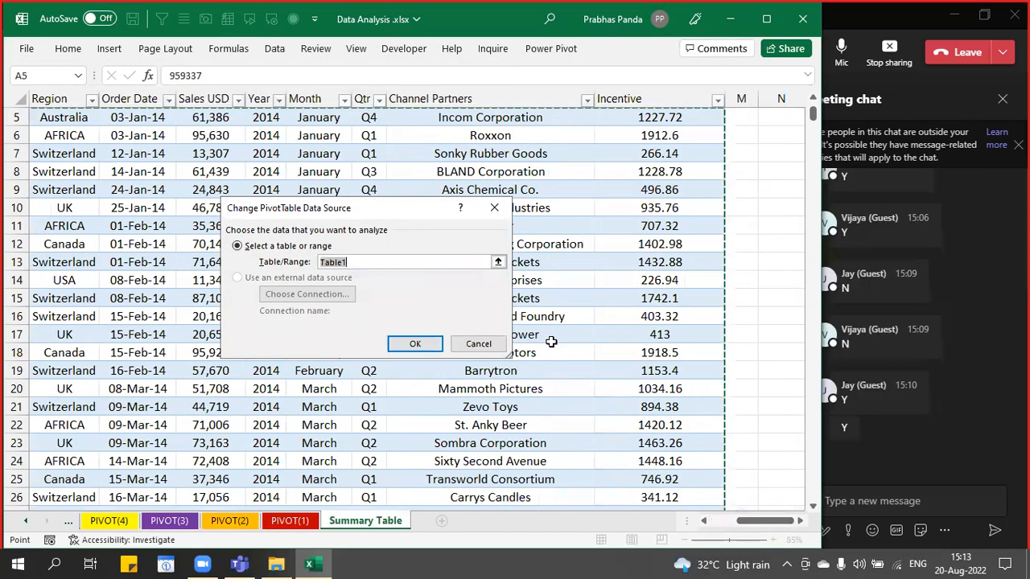
click(467, 346)
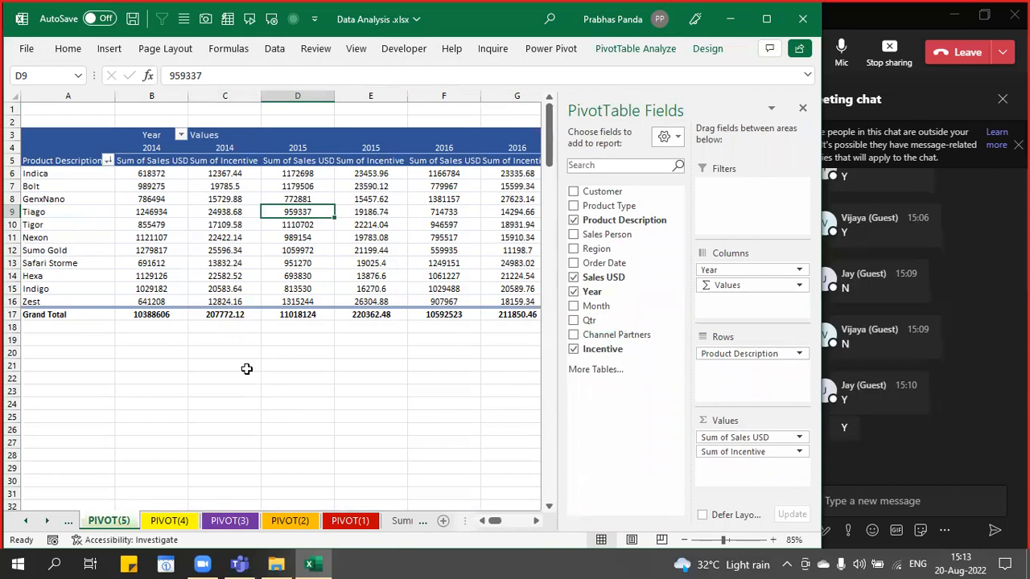
- Review the Incentive column's formula on the Summary Table sheet and return to the PIVOT(5) pivot table
click(180, 527)
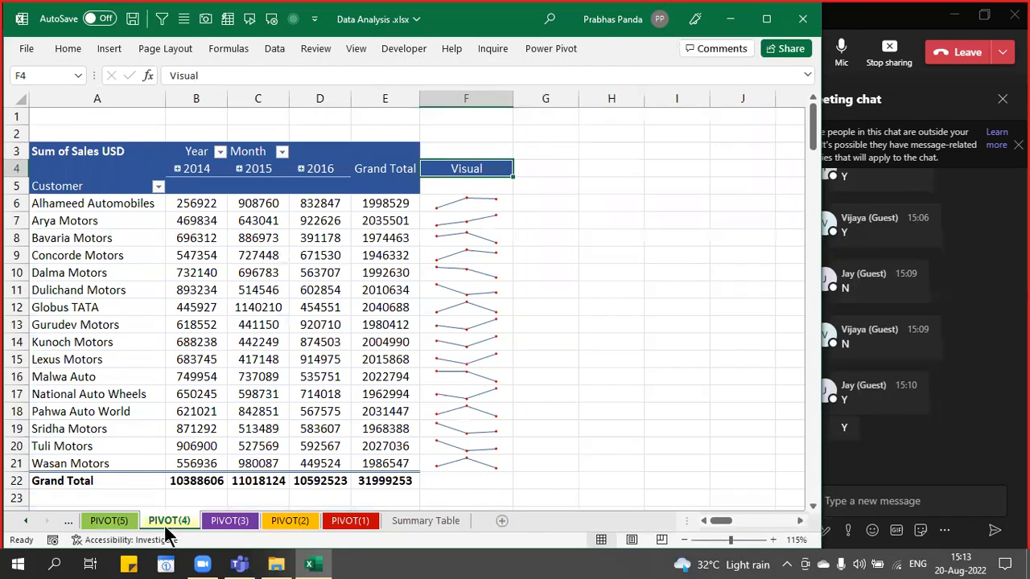
click(96, 519)
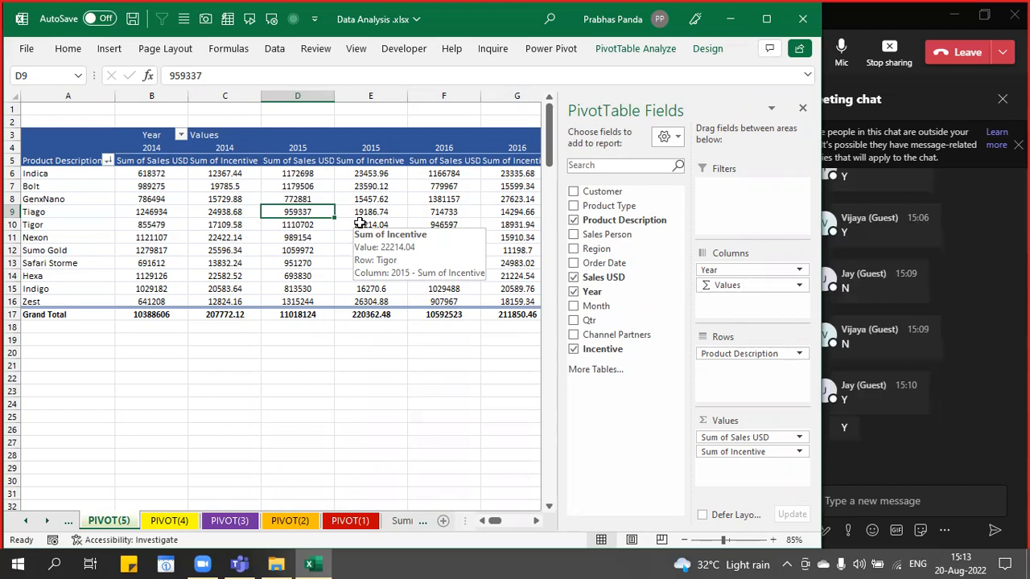
click(403, 522)
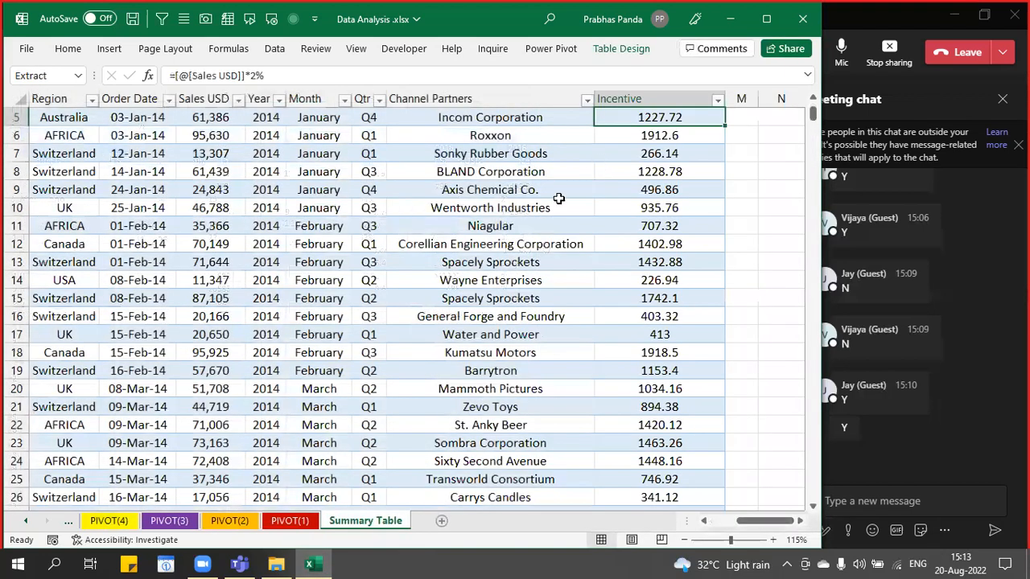
scroll(574, 335, up, 2)
key(F2)
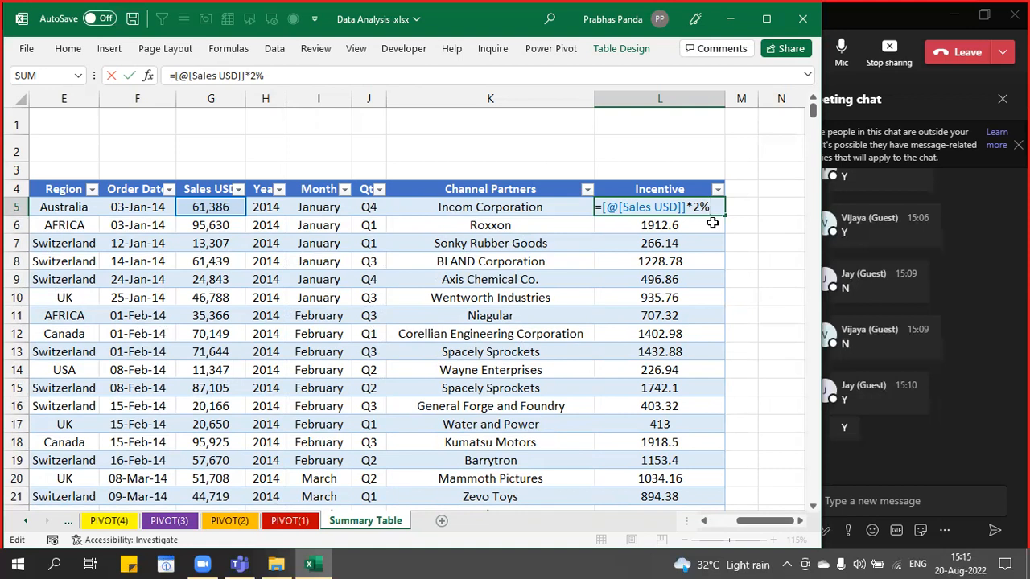
key(Return)
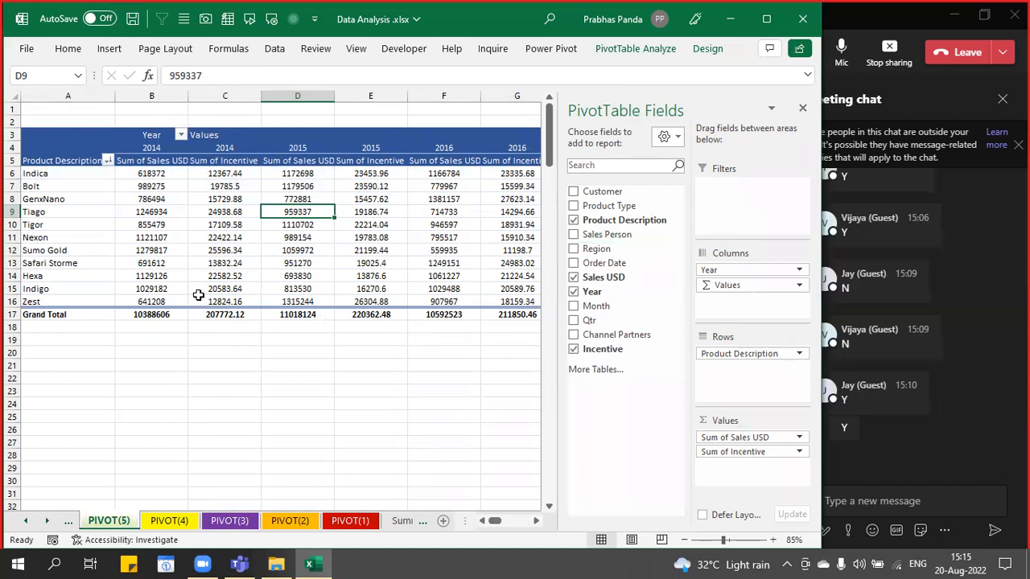
ctrl+scroll(202, 237, up, 2)
scroll(201, 322, up, 2)
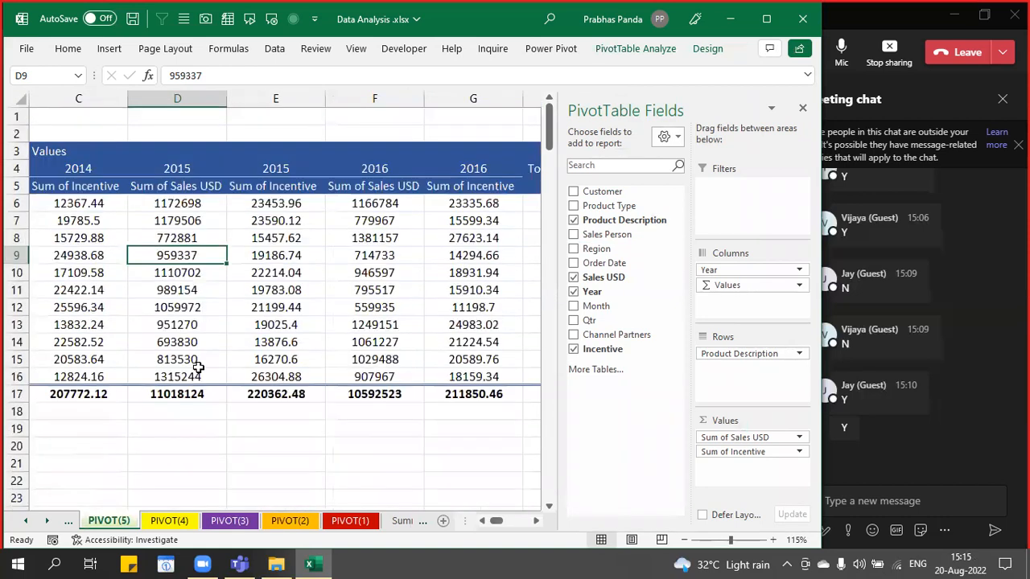
right_click(120, 522)
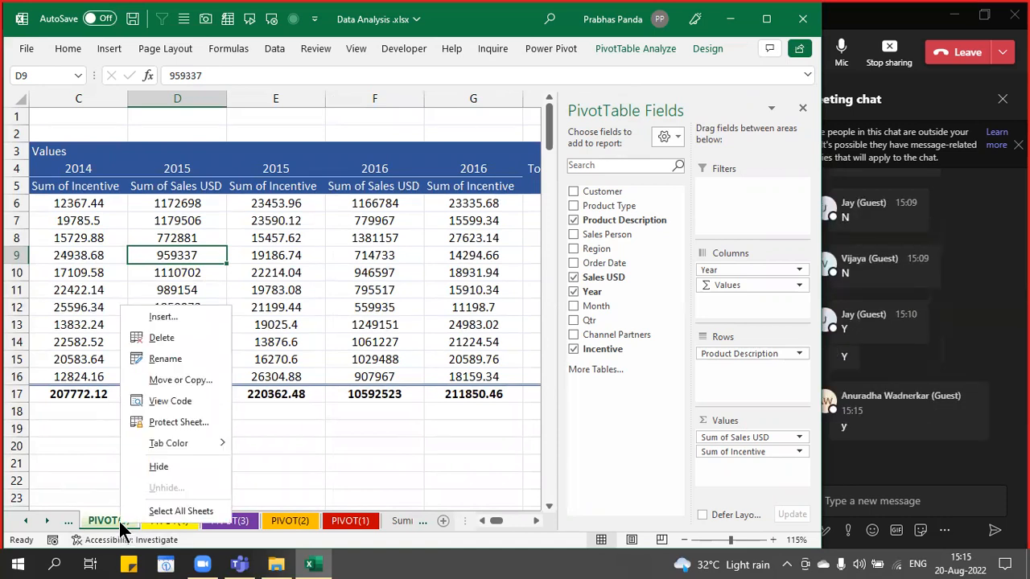
click(161, 380)
drag(125, 307, 366, 230)
click(331, 391)
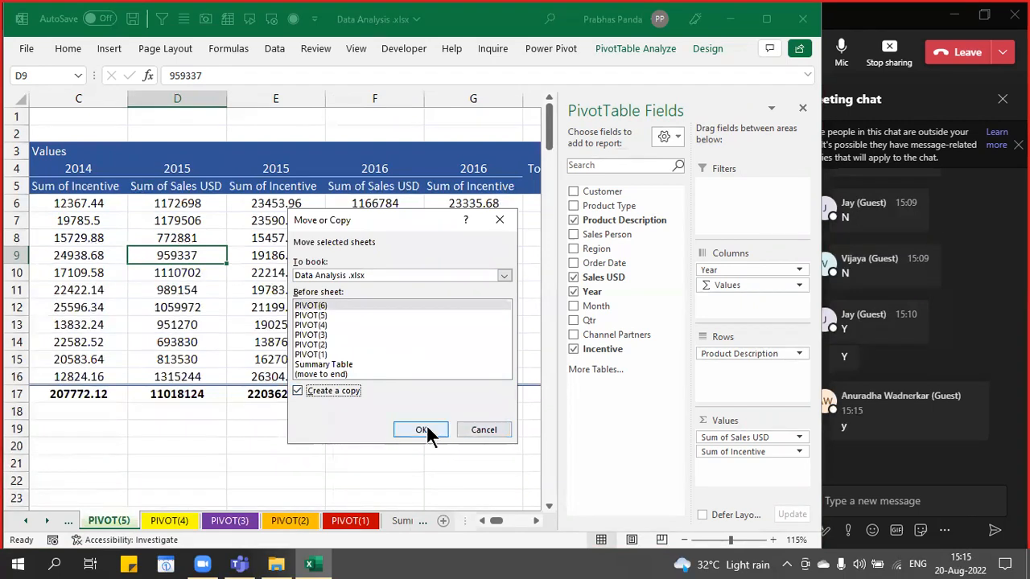
click(486, 429)
- Rearrange the PIVOT(6) pivot table by removing Customer and Month and placing Product Description in the rows
click(69, 522)
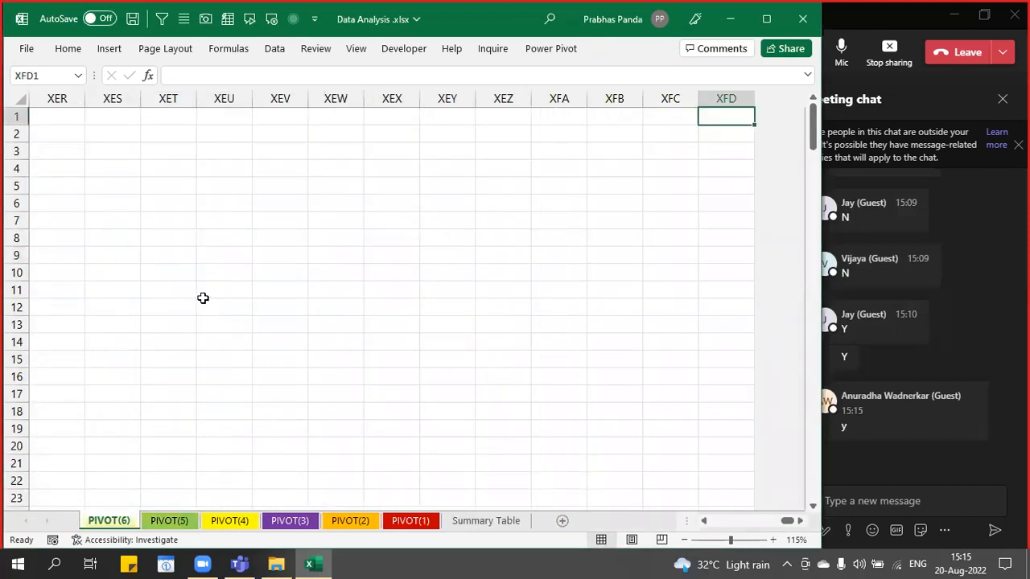
key(ctrl+Home)
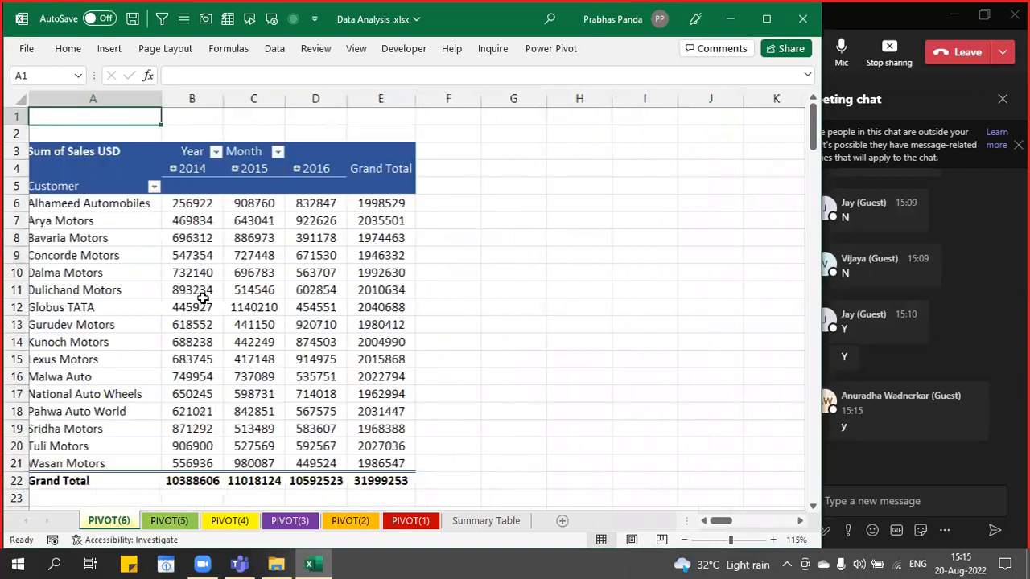
click(271, 273)
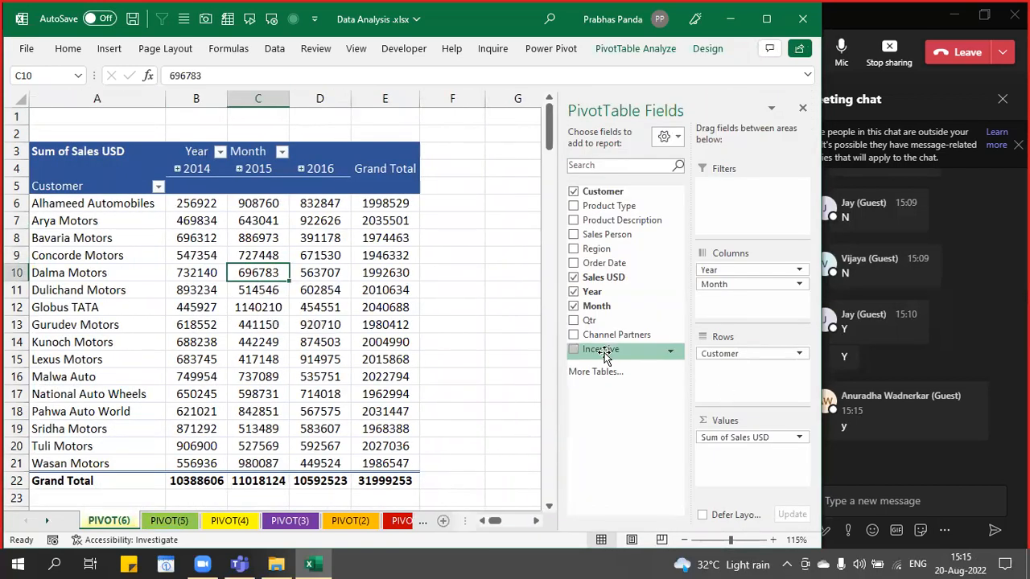
click(573, 191)
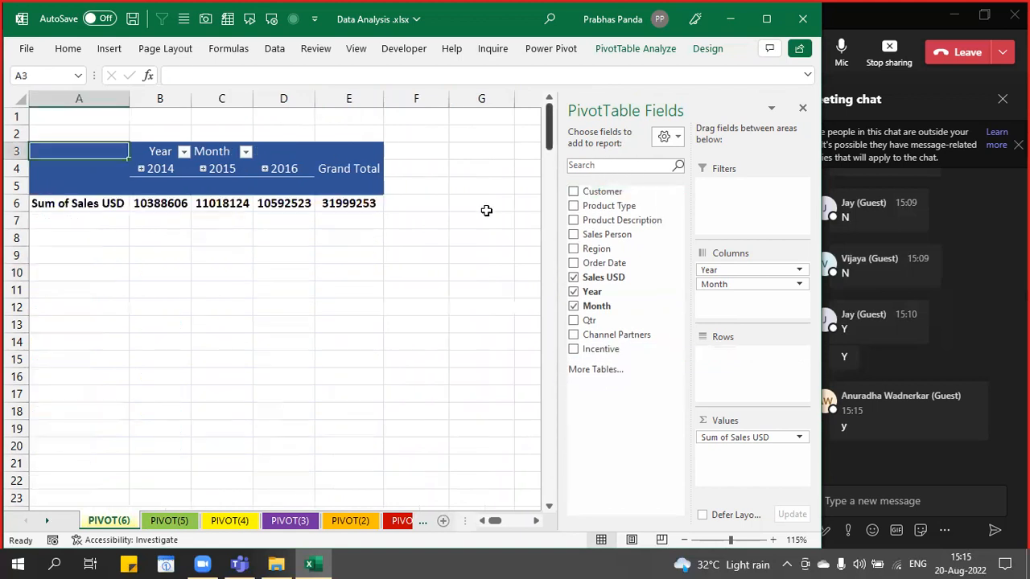
click(573, 306)
drag(619, 222, 757, 385)
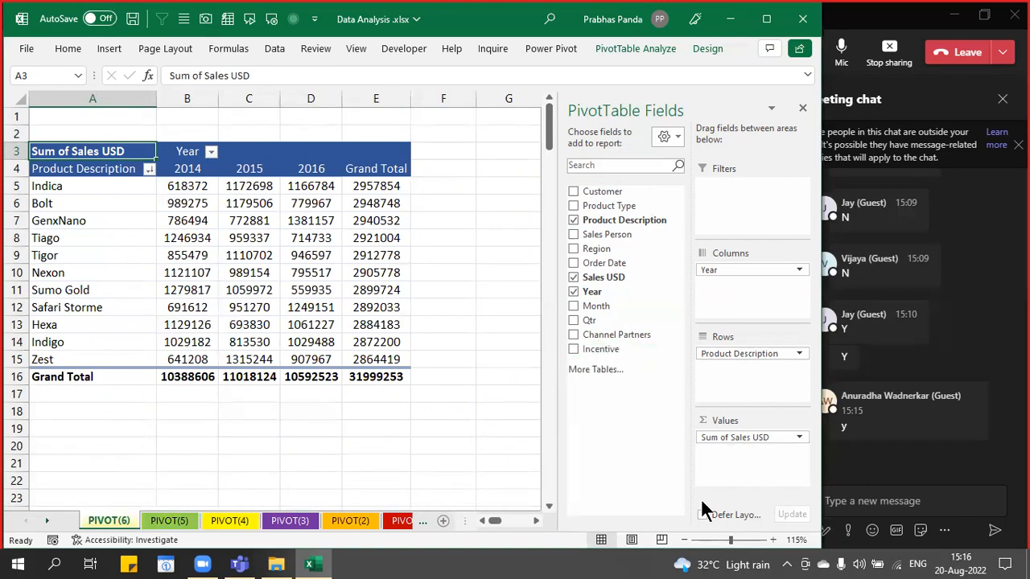
- Set the PIVOT(6) sheet's tab color to the standard blue
right_click(111, 522)
mouse_move(176, 448)
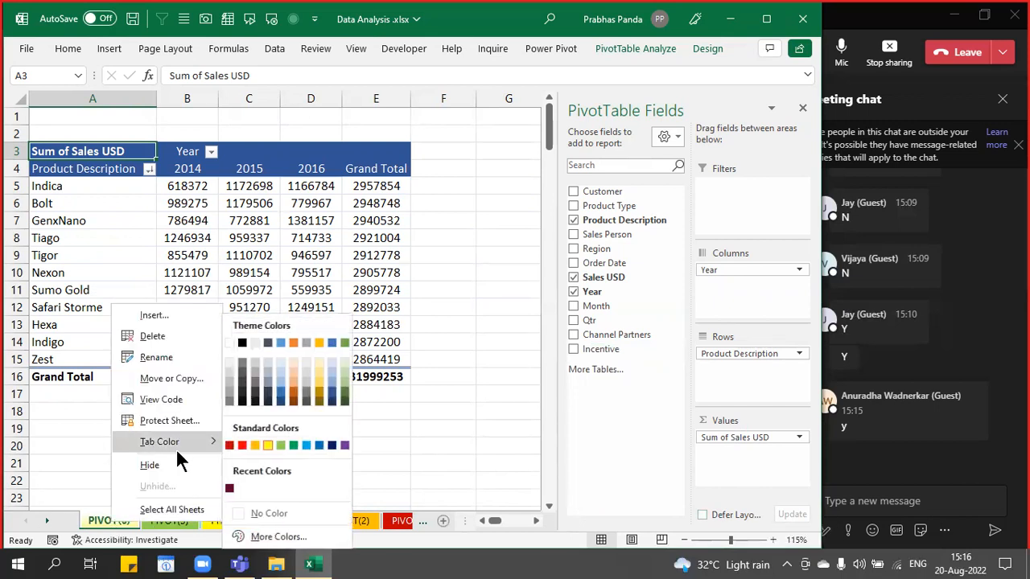
click(319, 445)
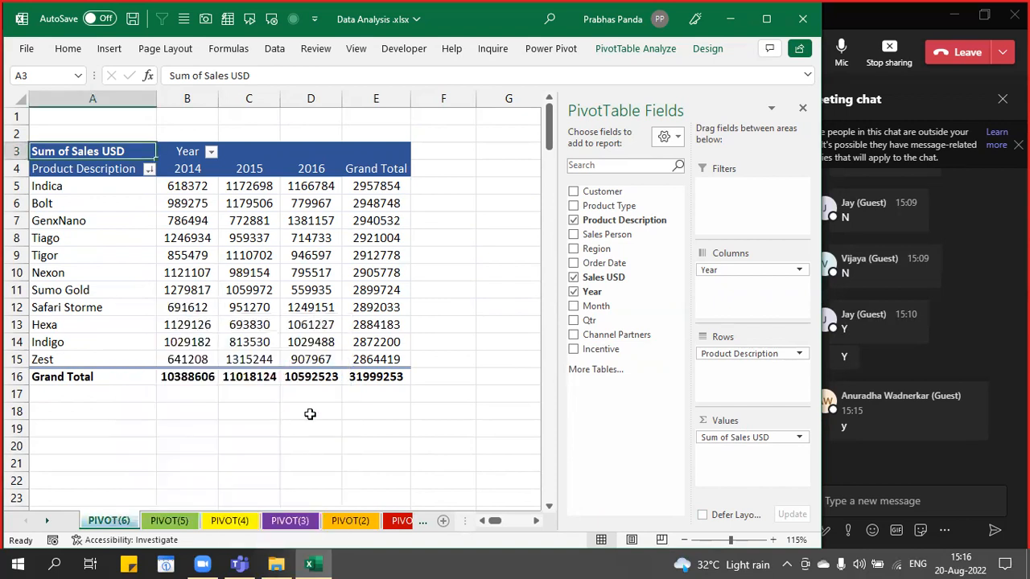
- Select the 2014 to 2016 sales columns in PIVOT(6) to review them, ending on a cell inside the pivot table
click(310, 291)
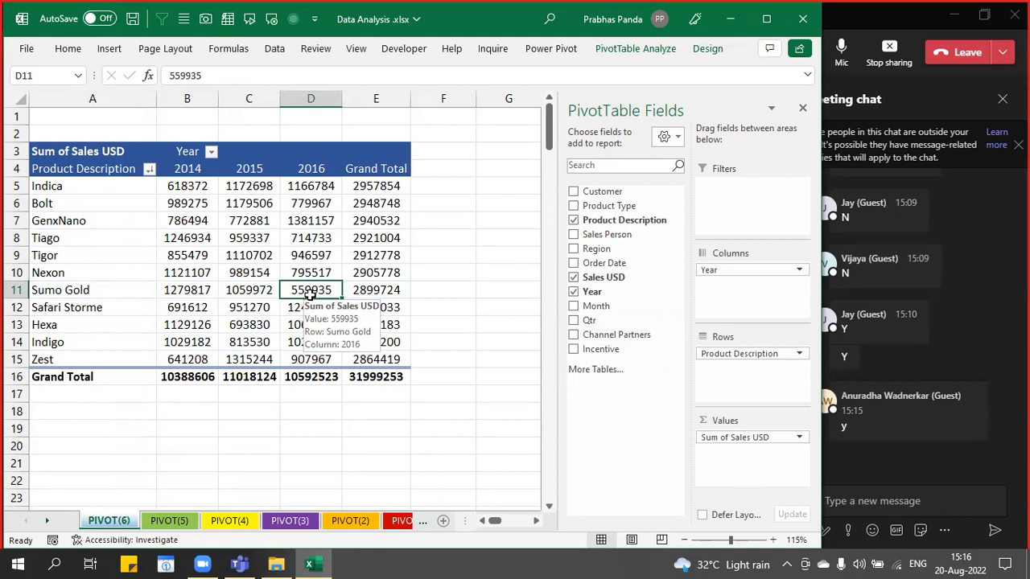
drag(186, 100, 320, 120)
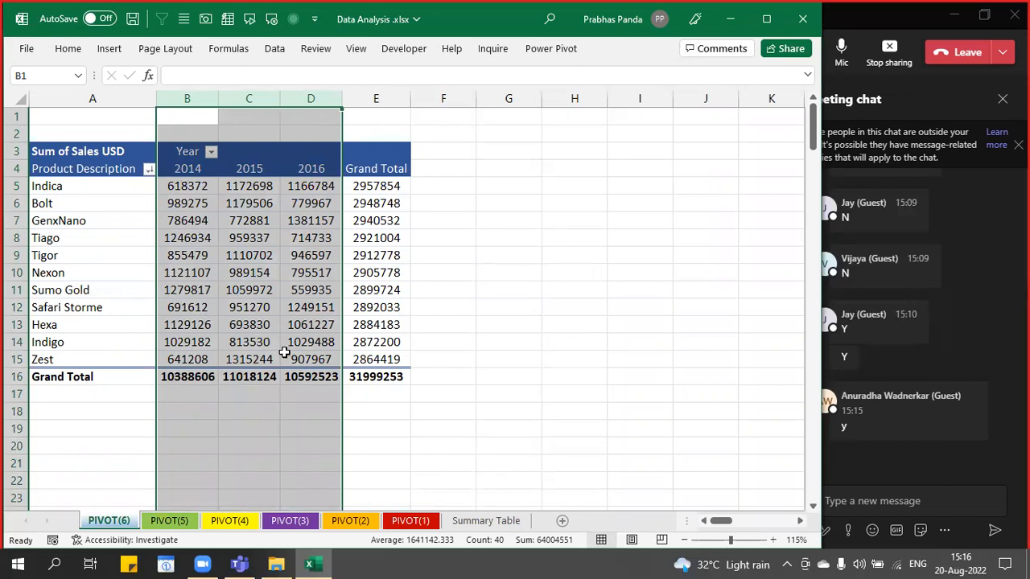
mouse_move(284, 353)
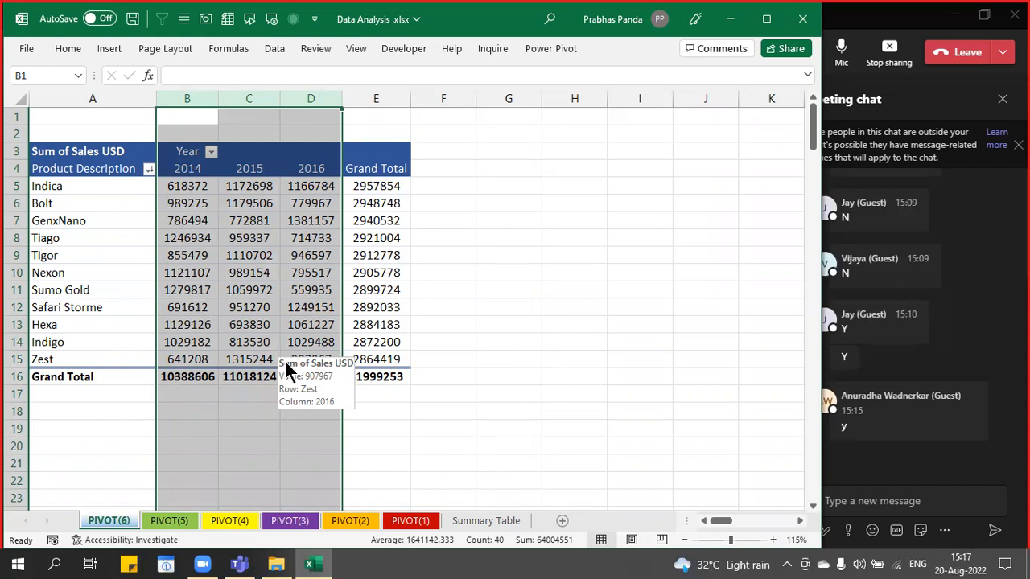
click(234, 254)
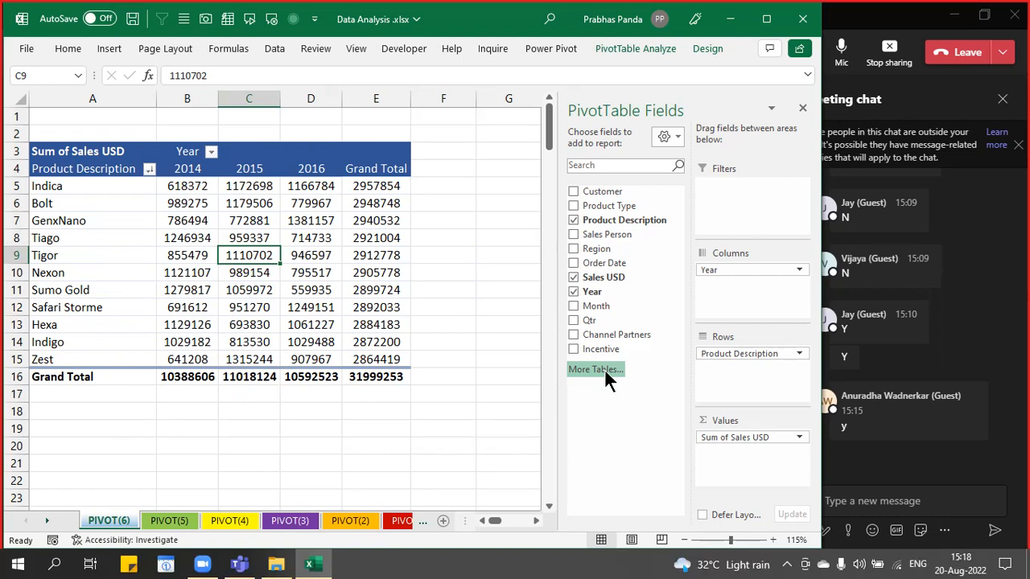
- Share the screen again in the Teams meeting, bring up the meeting window, and switch back to the Excel workbook
click(900, 19)
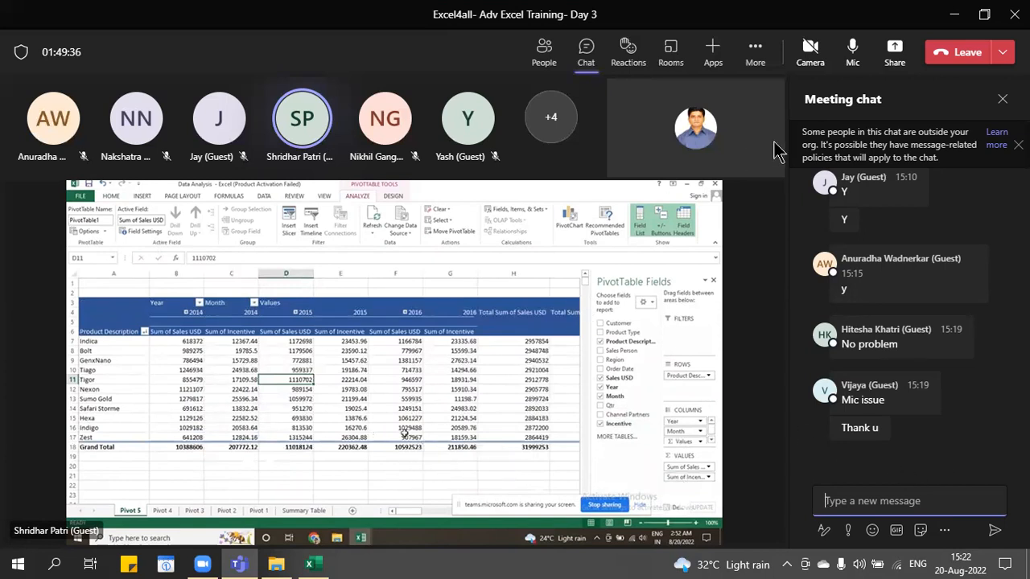
click(902, 58)
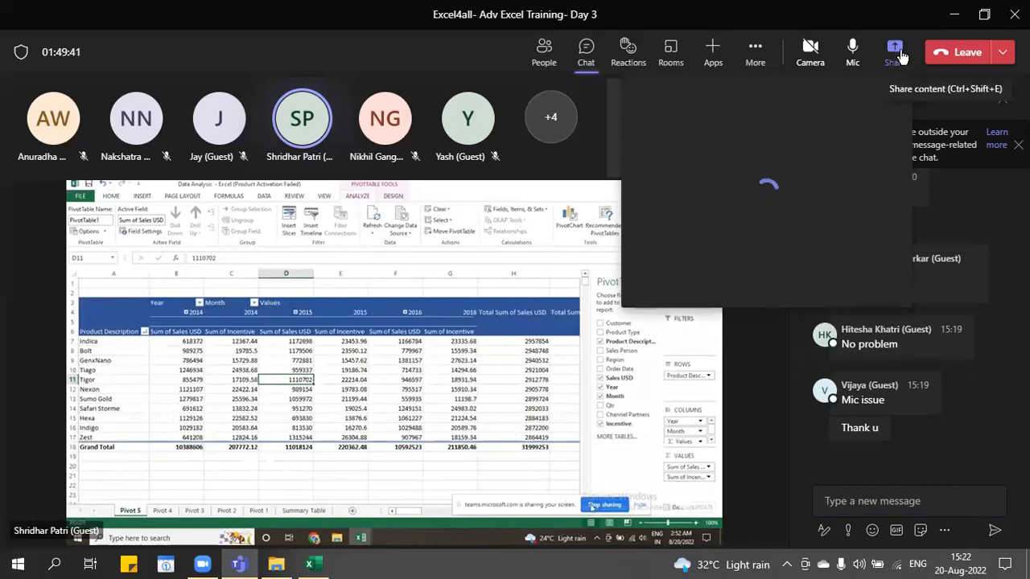
click(689, 255)
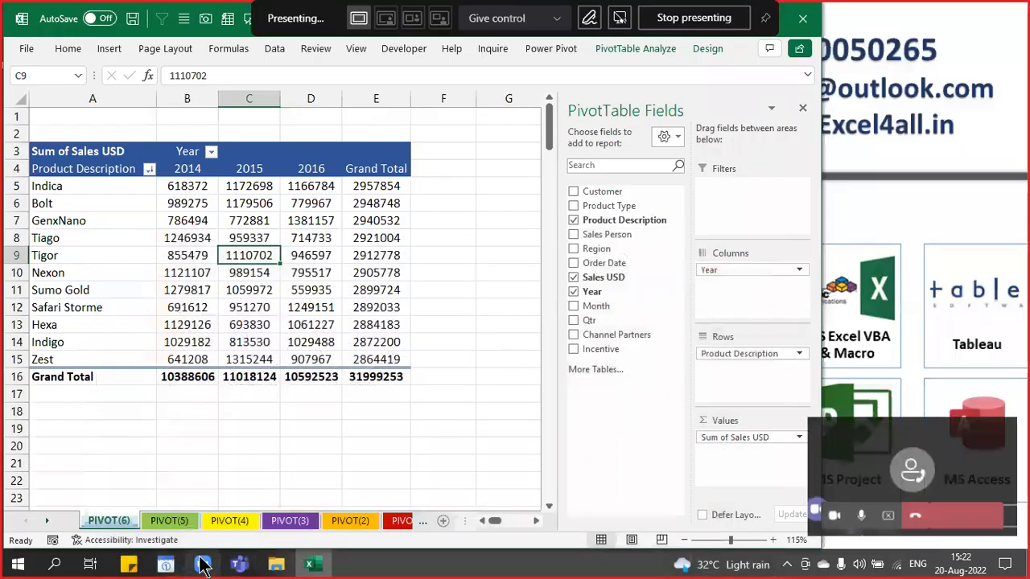
mouse_move(239, 562)
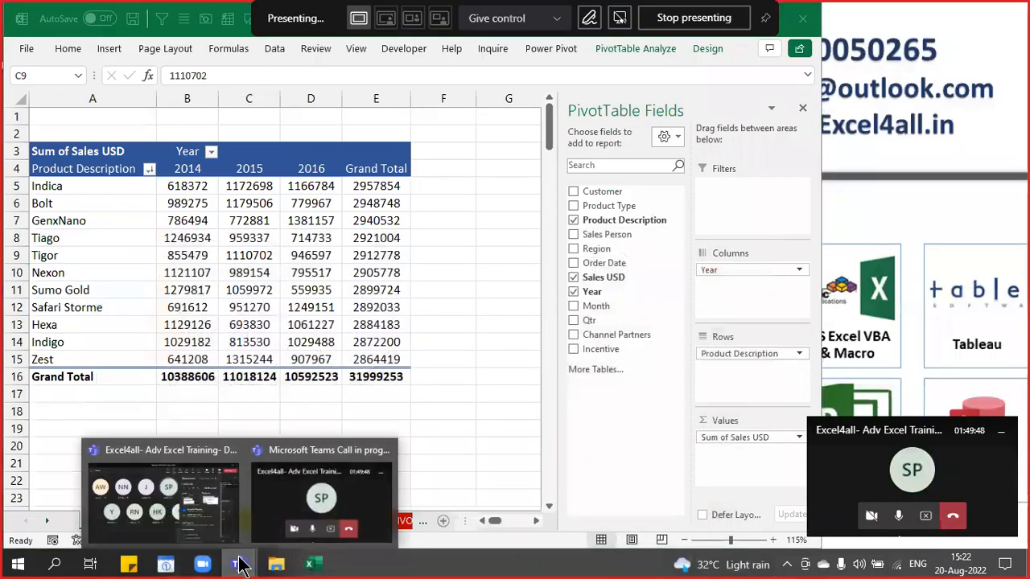
click(188, 525)
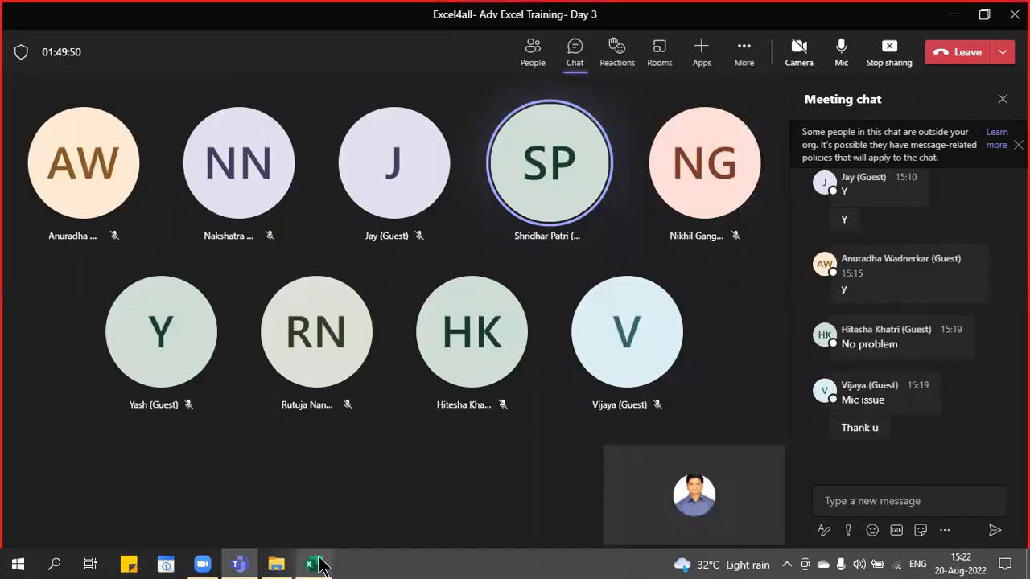
click(312, 564)
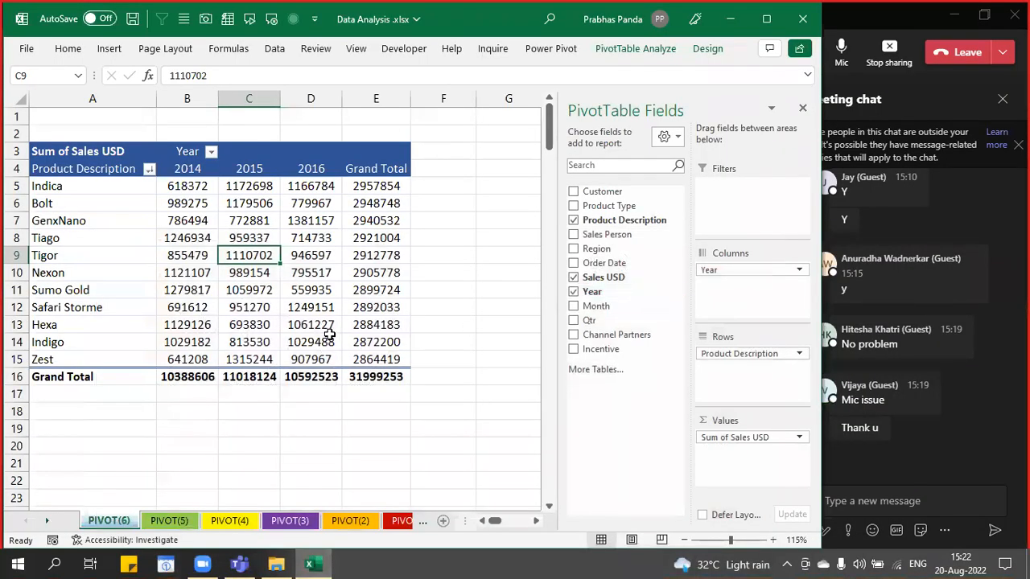
- Examine the Incentive column and its formula on the Summary Table sheet
mouse_move(323, 327)
click(339, 427)
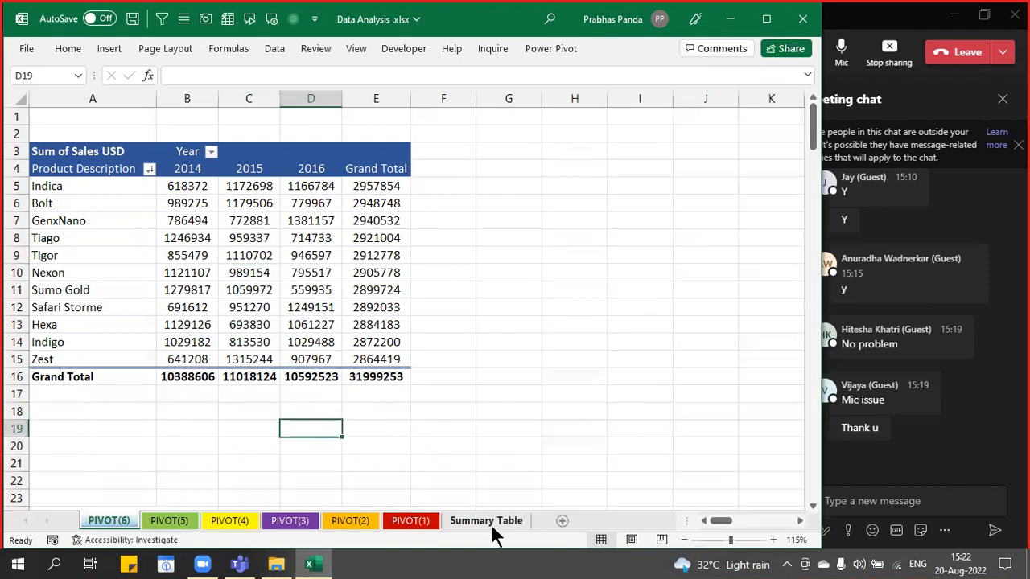
click(490, 524)
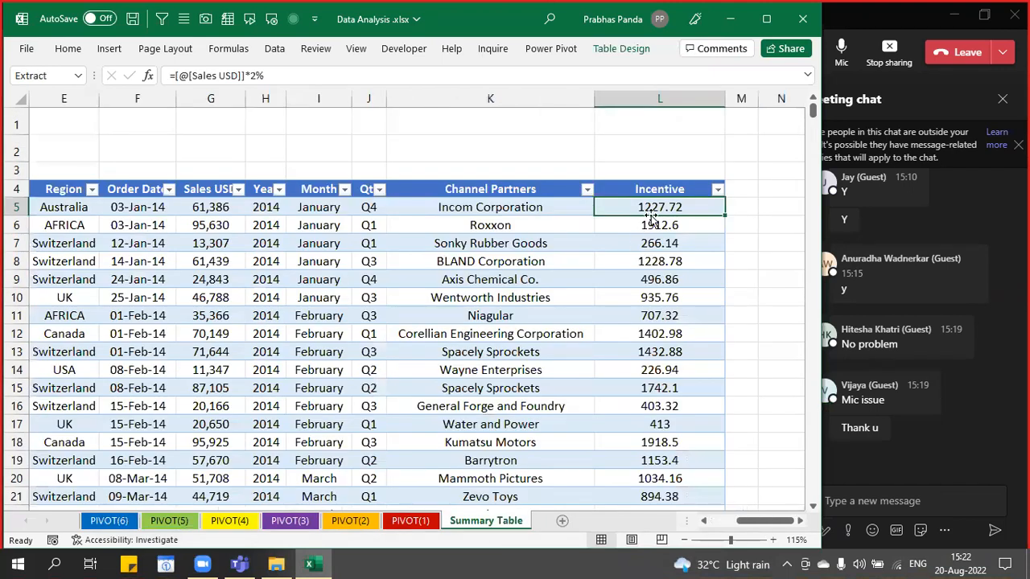
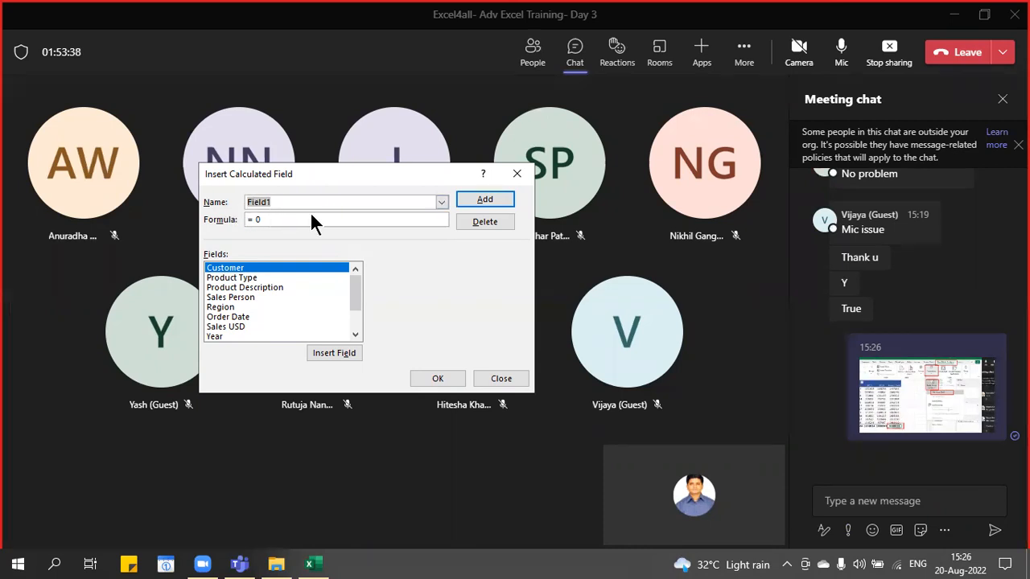
- Define a pivot calculated field named Discount with the formula ='Sales USD'*5%
key(BackSpace)
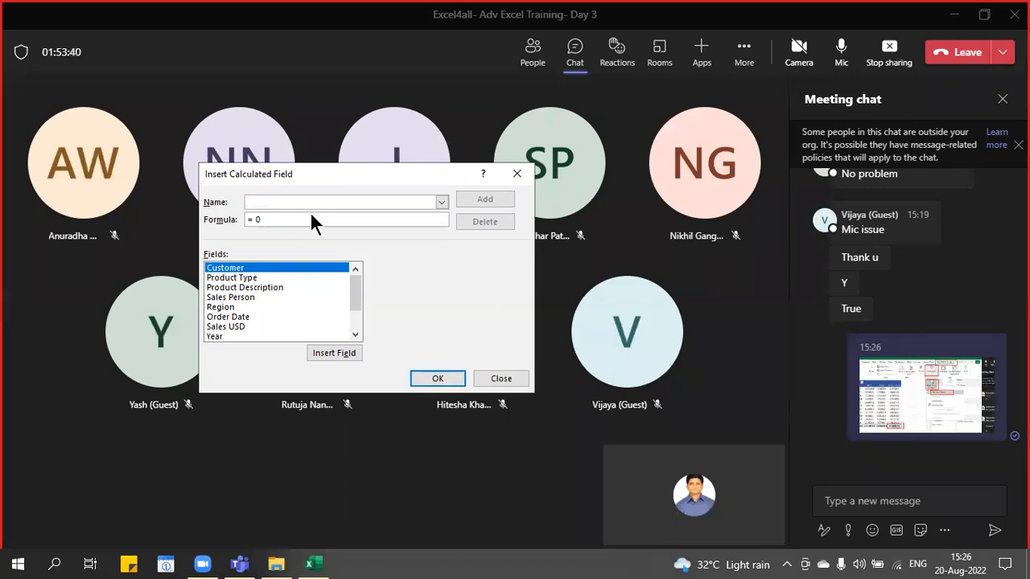
text(D)
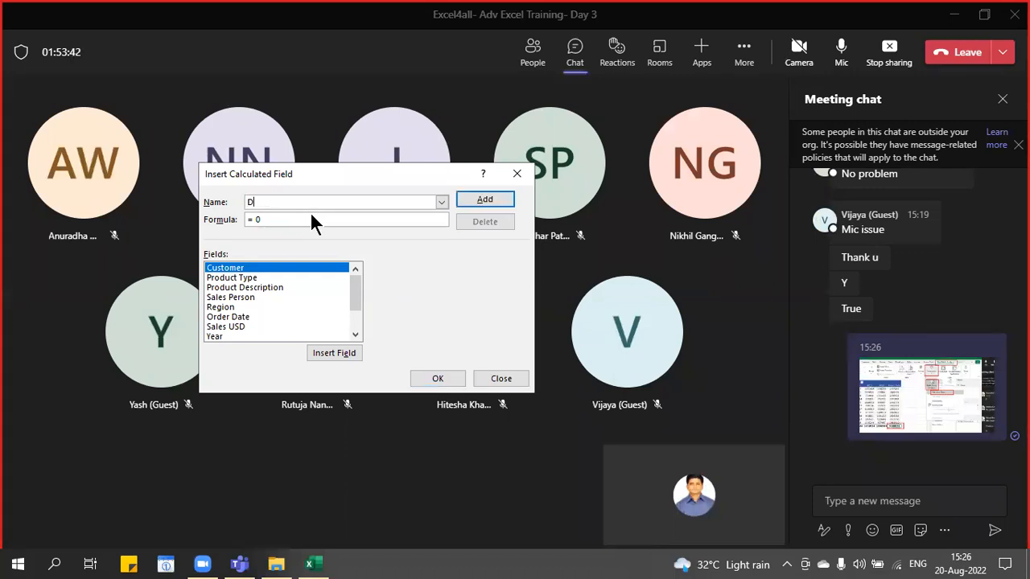
text(iscount)
key(Tab)
key(BackSpace)
click(232, 327)
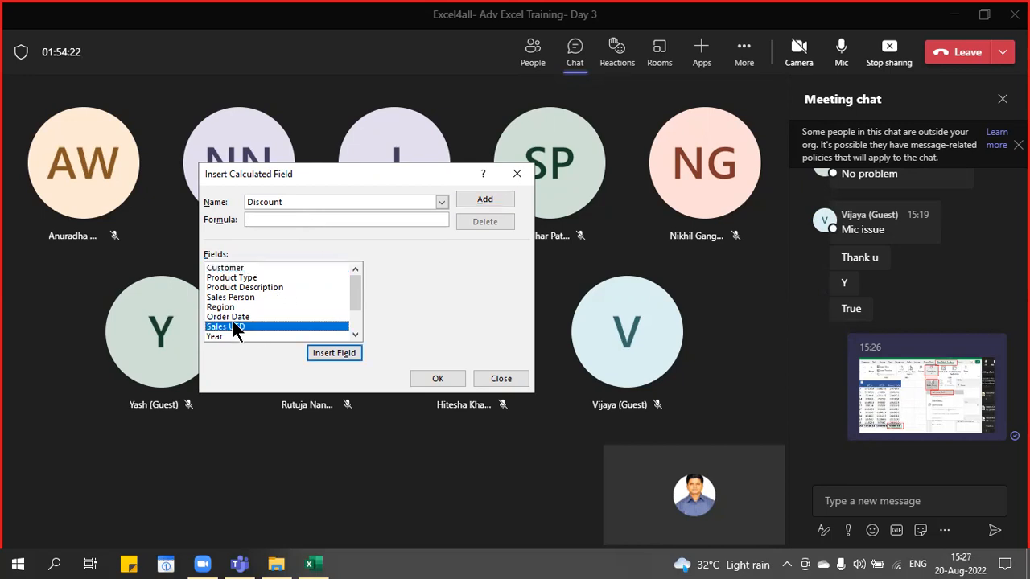
click(233, 319)
click(234, 327)
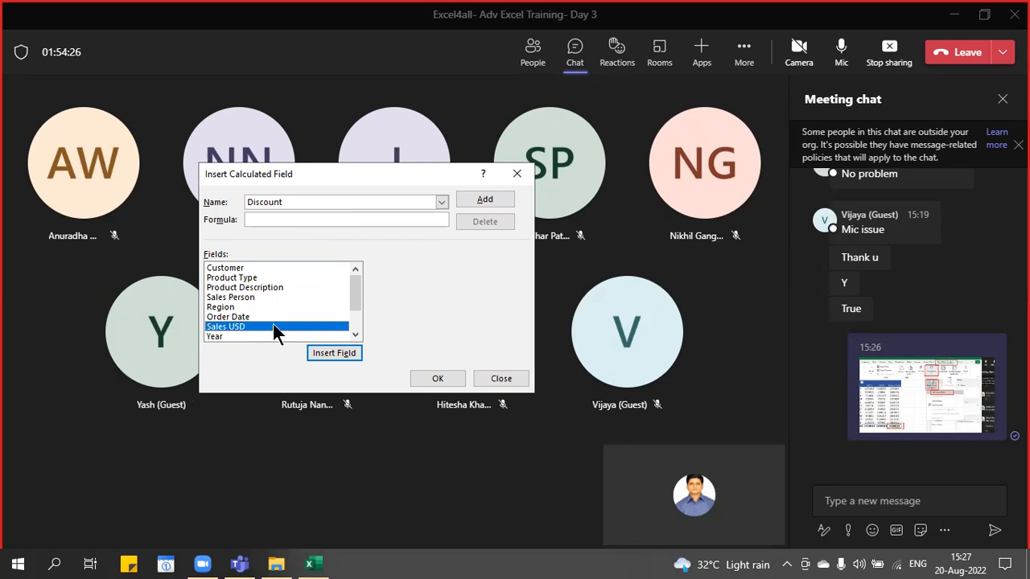
double_click(246, 324)
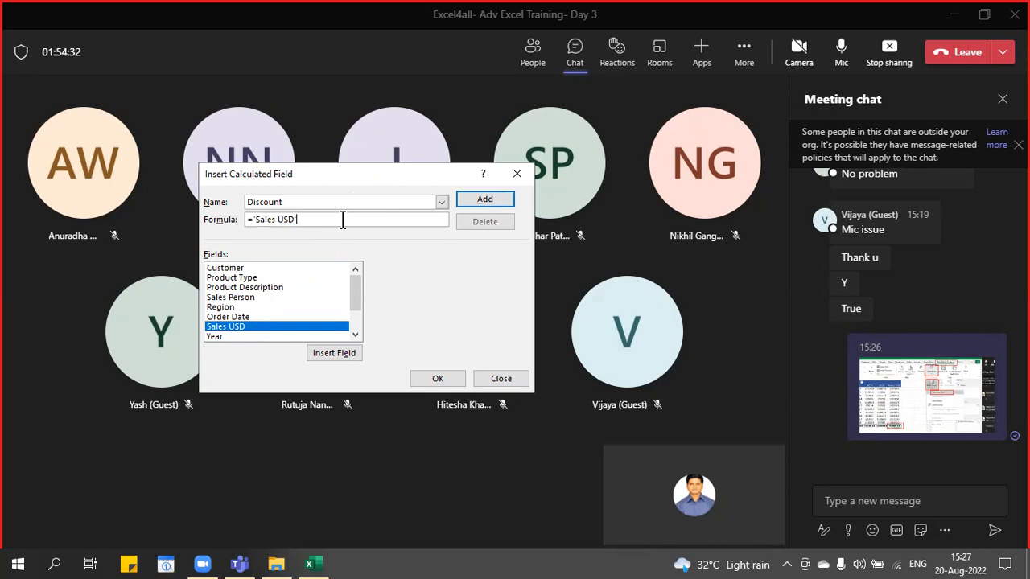
text(*5%)
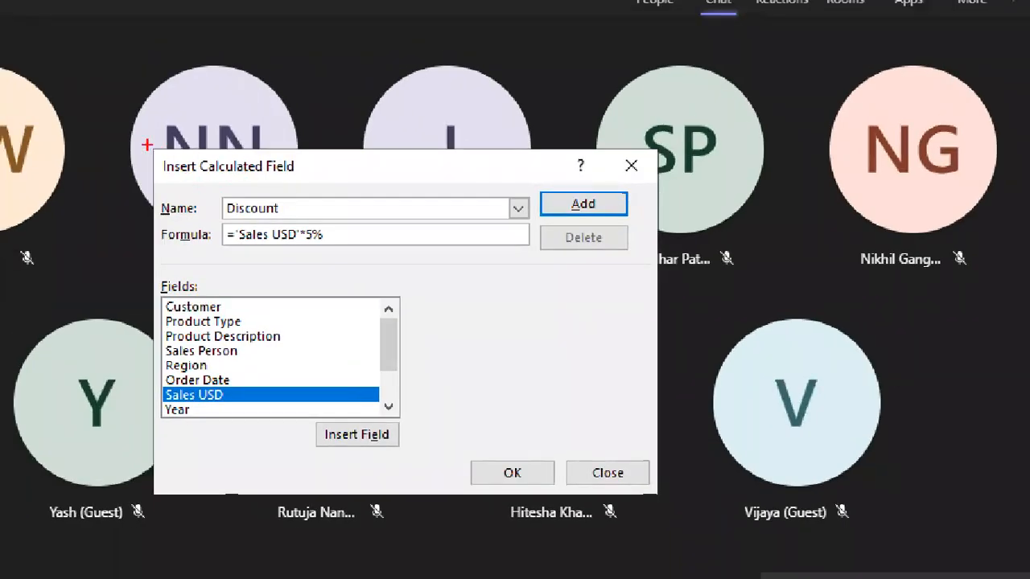
- Outline in red the Insert Calculated Field title, the Discount name, the Sales USD field, the 5% factor and the OK option
drag(146, 144, 314, 186)
mouse_move(217, 187)
mouse_down()
mouse_move(265, 223)
mouse_move(295, 217)
mouse_up()
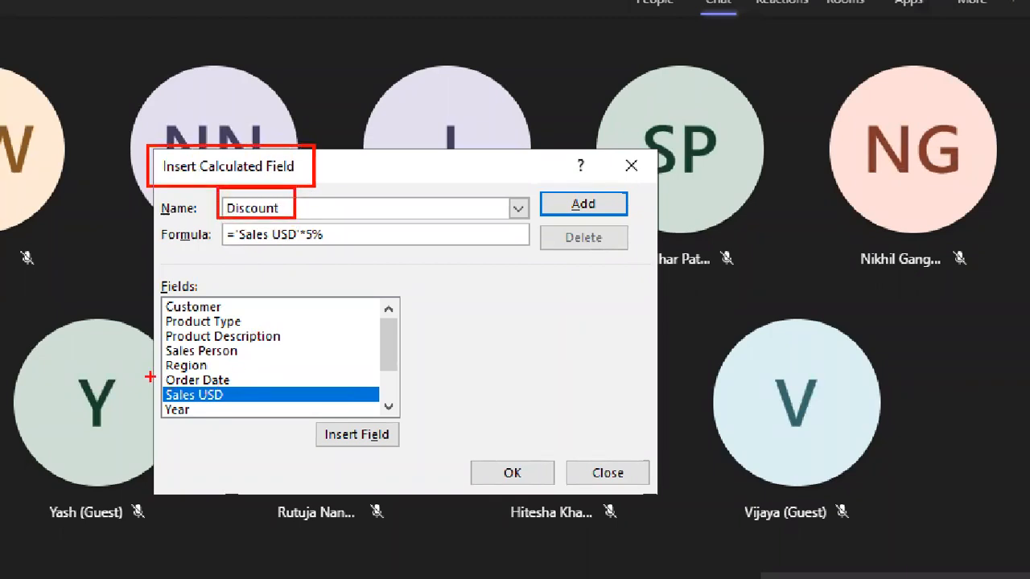
drag(160, 385, 295, 404)
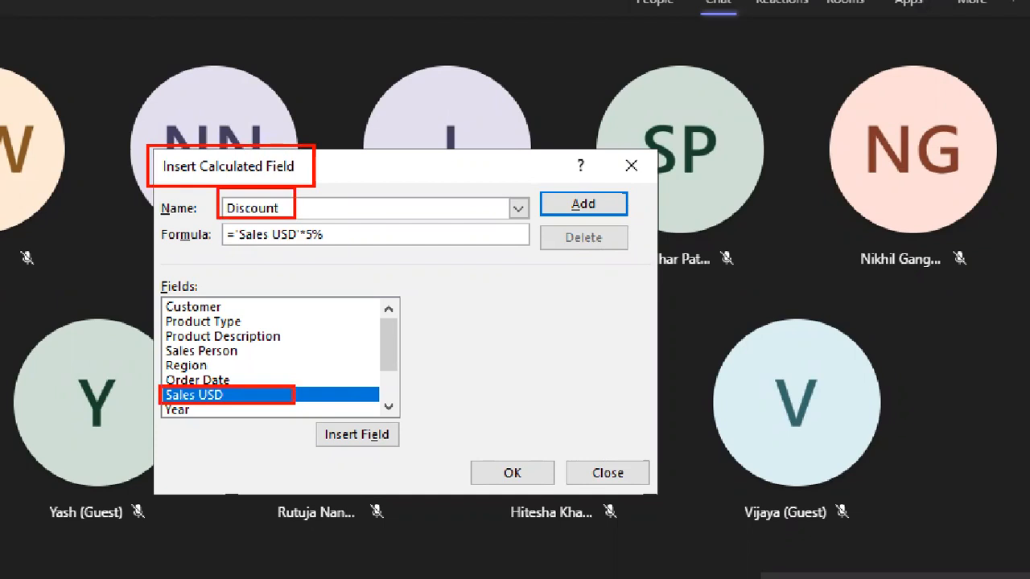
drag(295, 221, 354, 270)
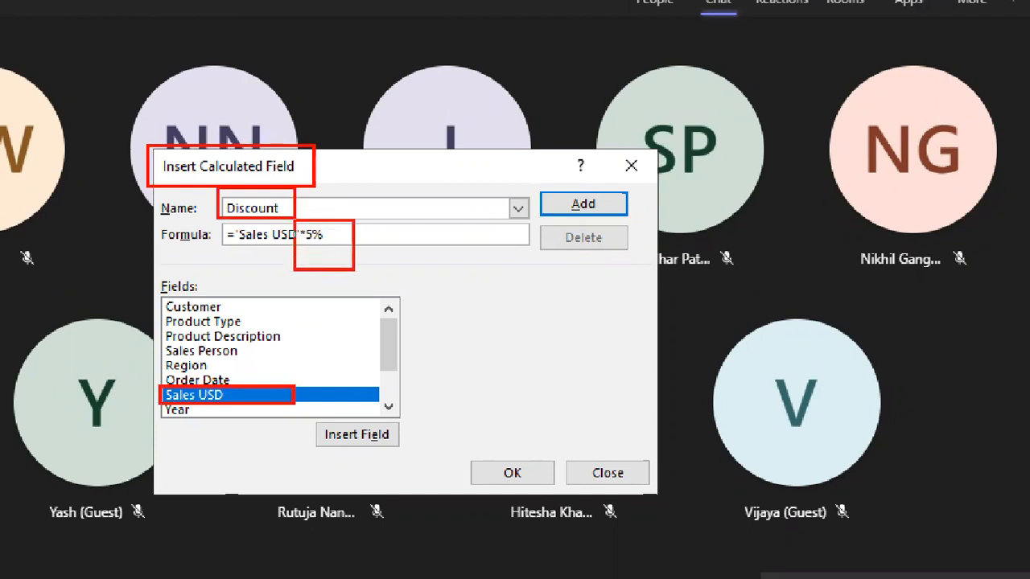
drag(465, 451, 556, 494)
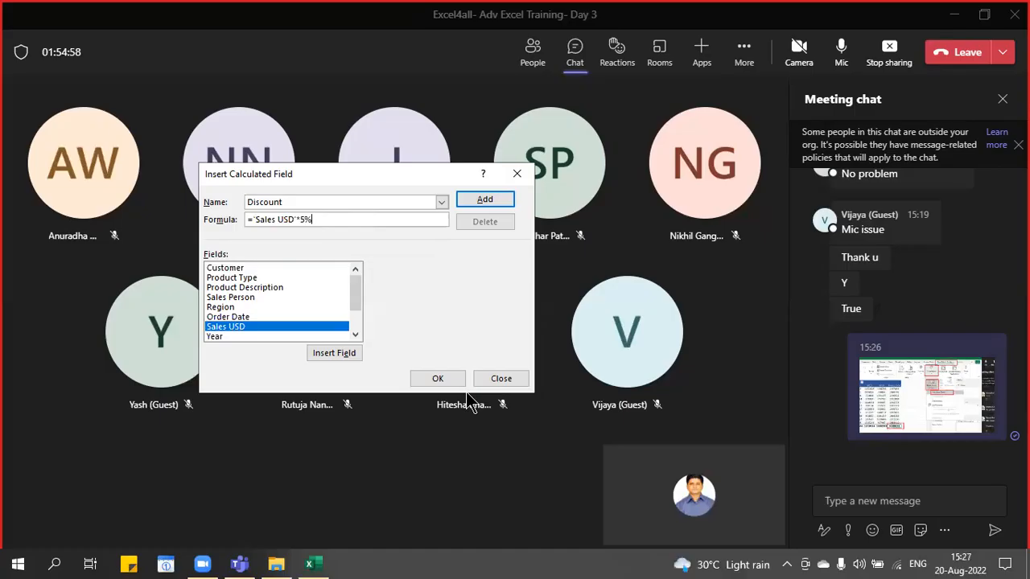
- Confirm the Discount calculated field, switch back to the Excel workbook and select an empty cell below the pivot table in PIVOT(6)
click(497, 473)
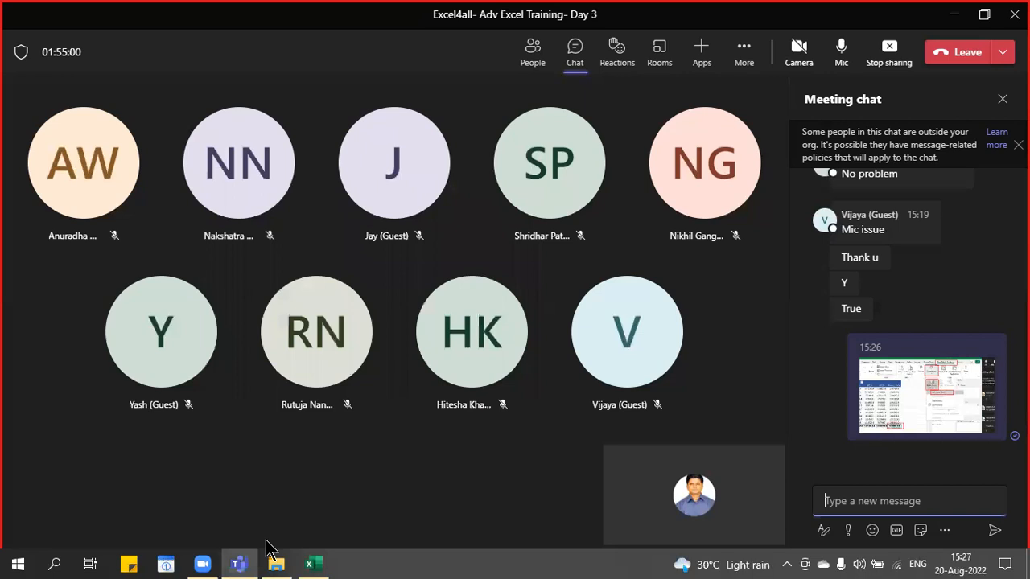
click(311, 565)
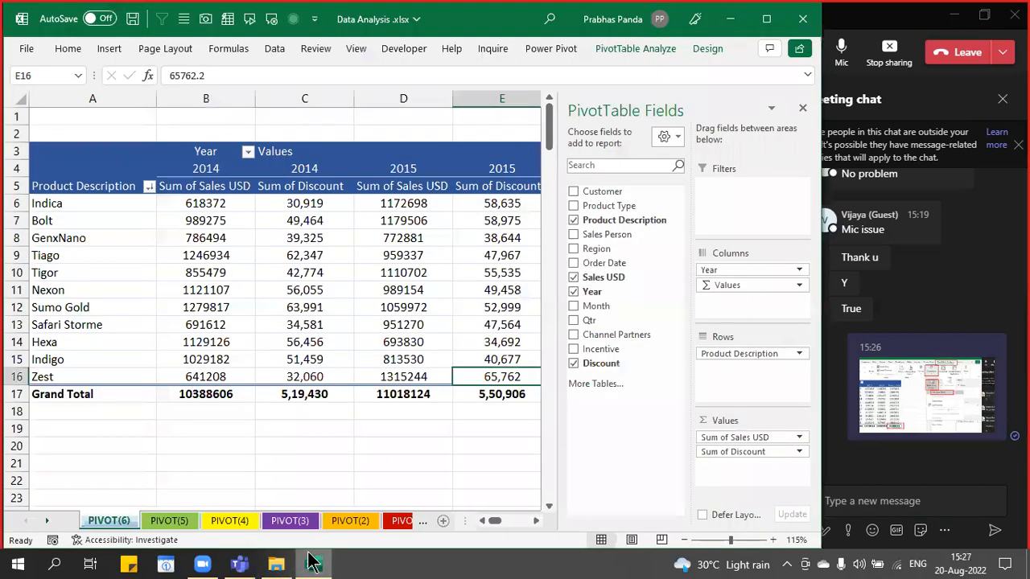
click(314, 429)
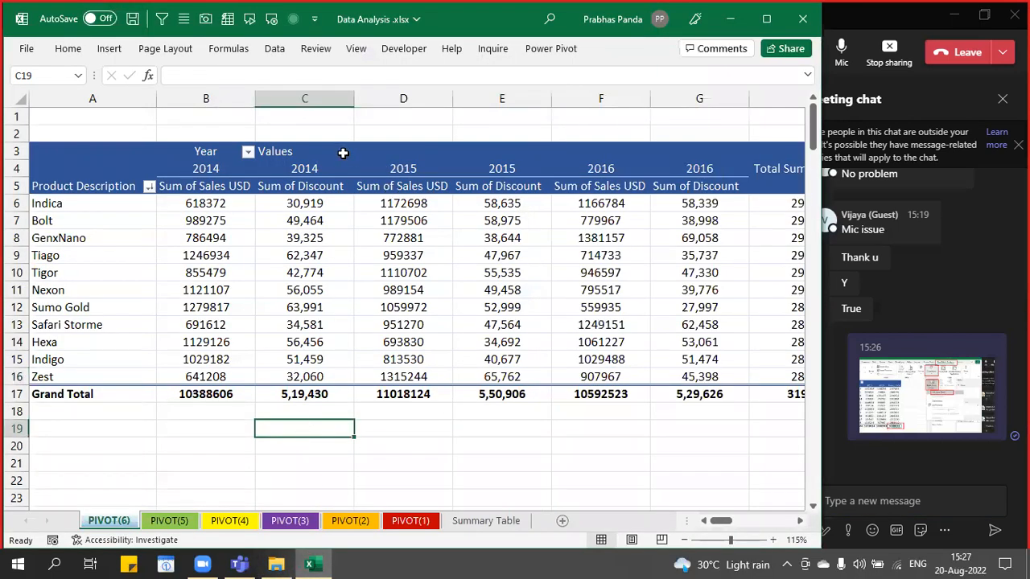
- Select the Sum of Discount columns for 2014, 2015 and 2016 together with the Total Sum of Discount column
scroll(329, 211, down, 2)
scroll(326, 214, up, 2)
scroll(326, 214, down, 2)
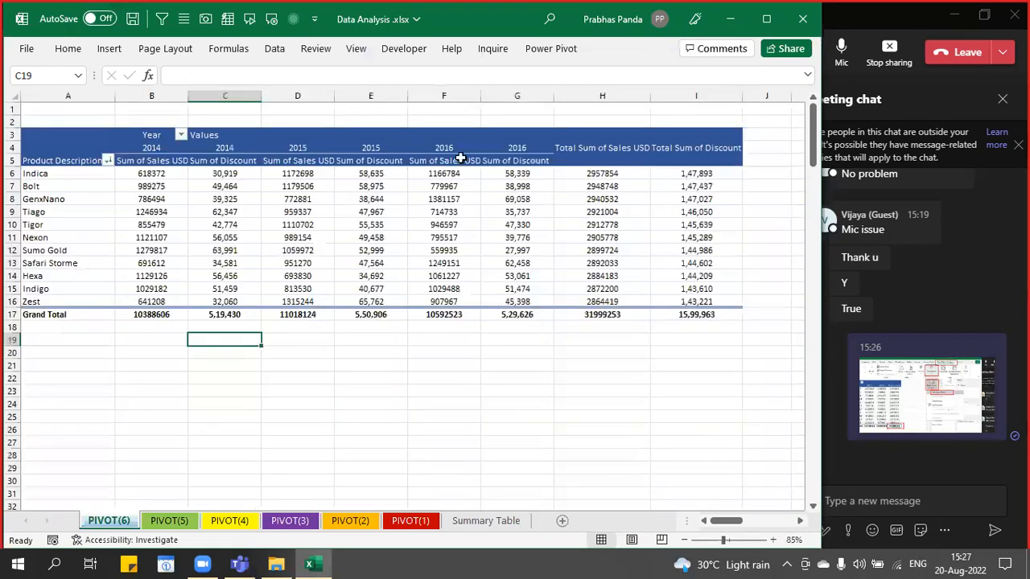
click(684, 93)
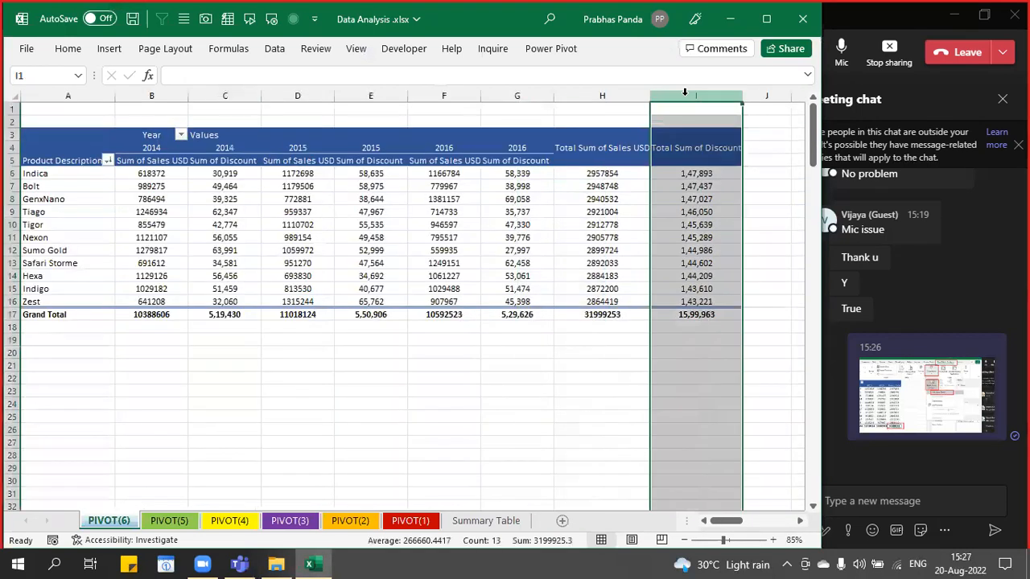
ctrl+click(226, 96)
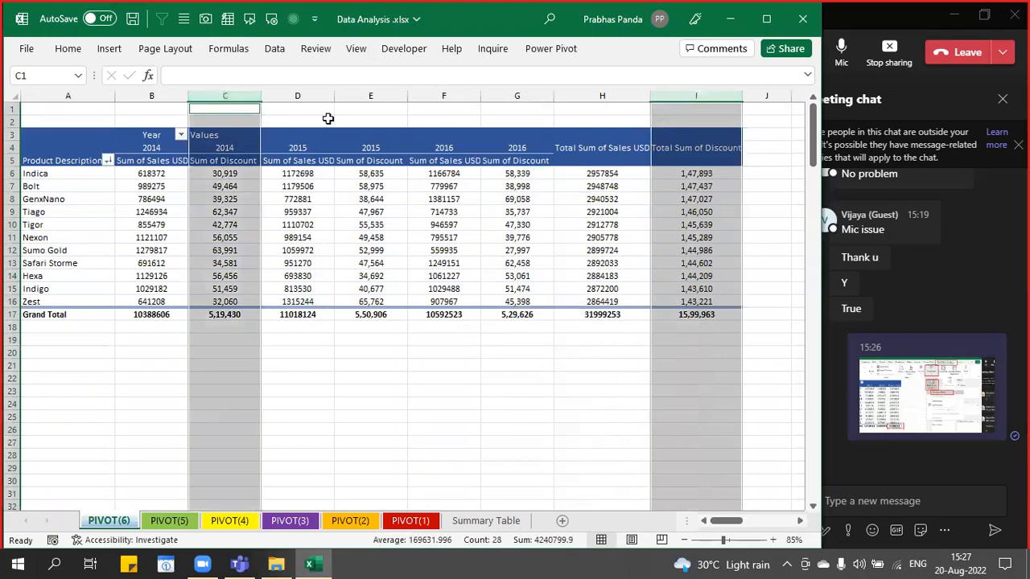
ctrl+click(370, 95)
ctrl+click(516, 96)
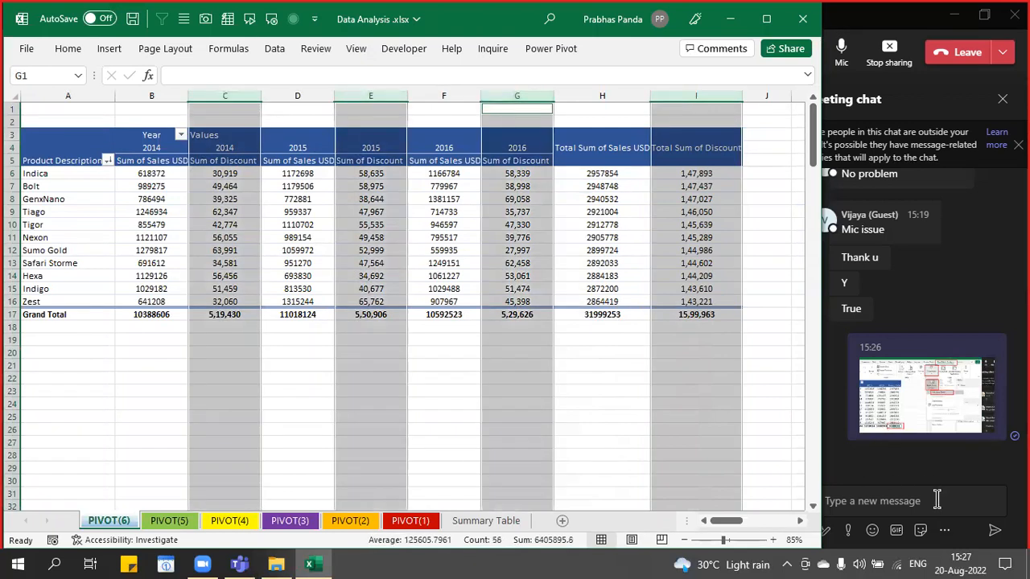
- Send the annotated calculated field screenshot in the Teams meeting chat and switch back to the Excel workbook
click(906, 500)
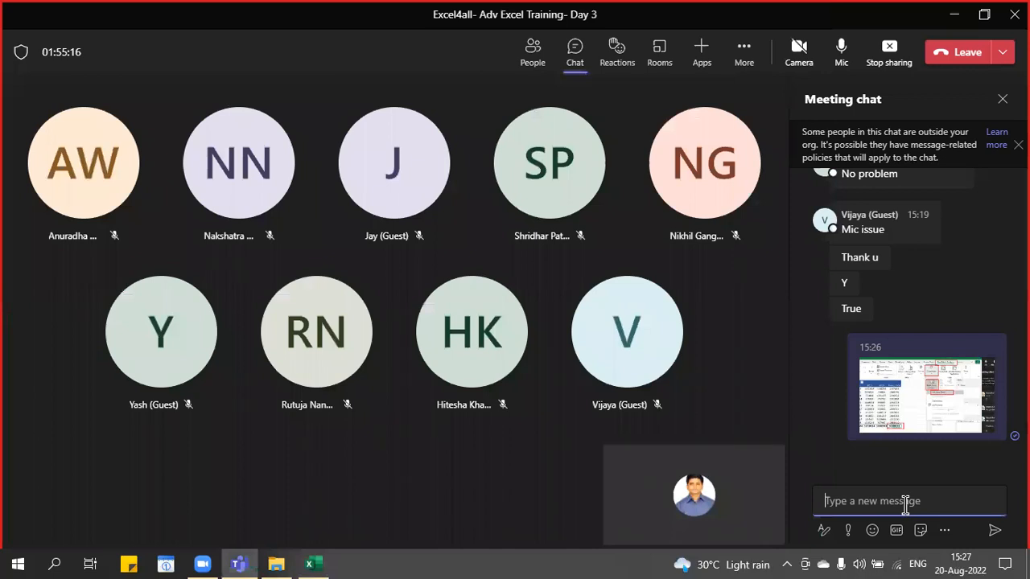
key(ctrl+v)
key(Return)
key(alt+Tab)
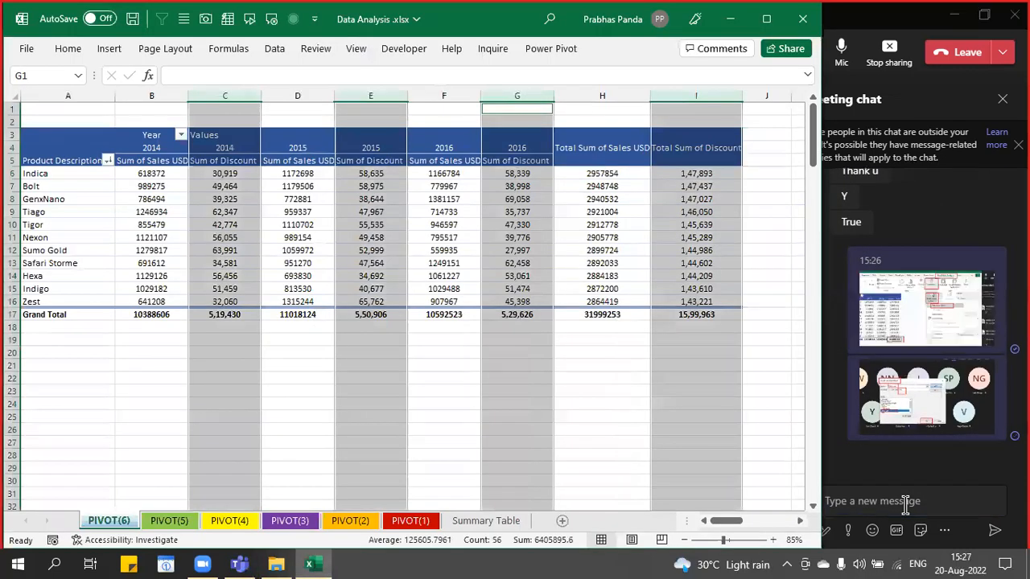
- Examine the discount values for Nexon and GenxNano in the PIVOT(6) pivot table, ending on the GenxNano row label
click(487, 523)
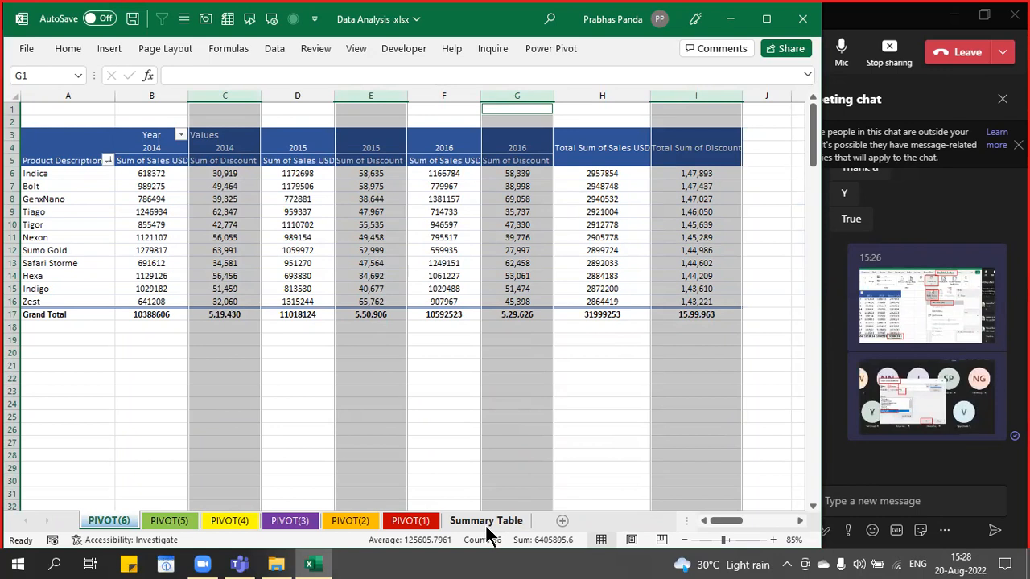
click(400, 244)
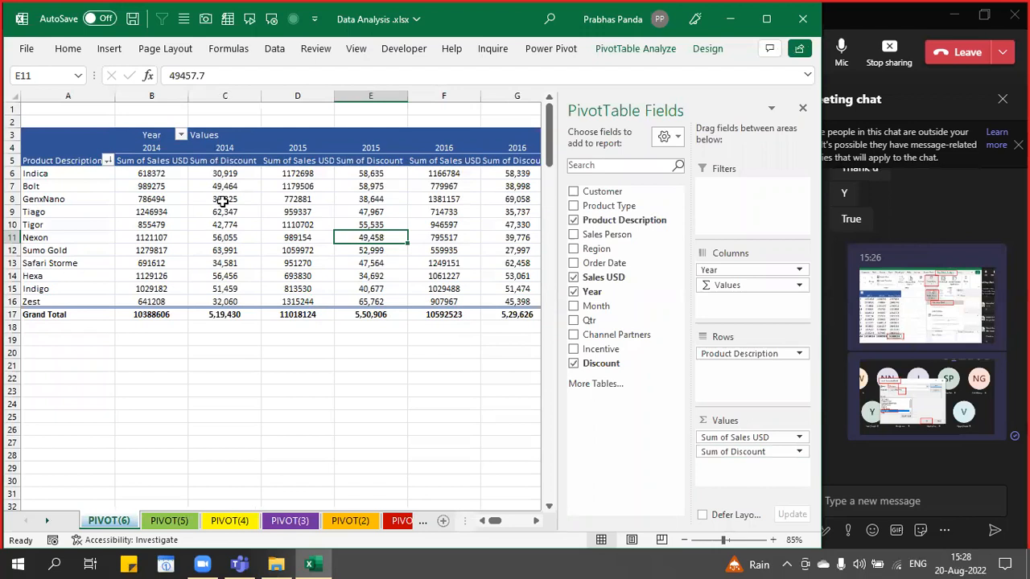
click(223, 200)
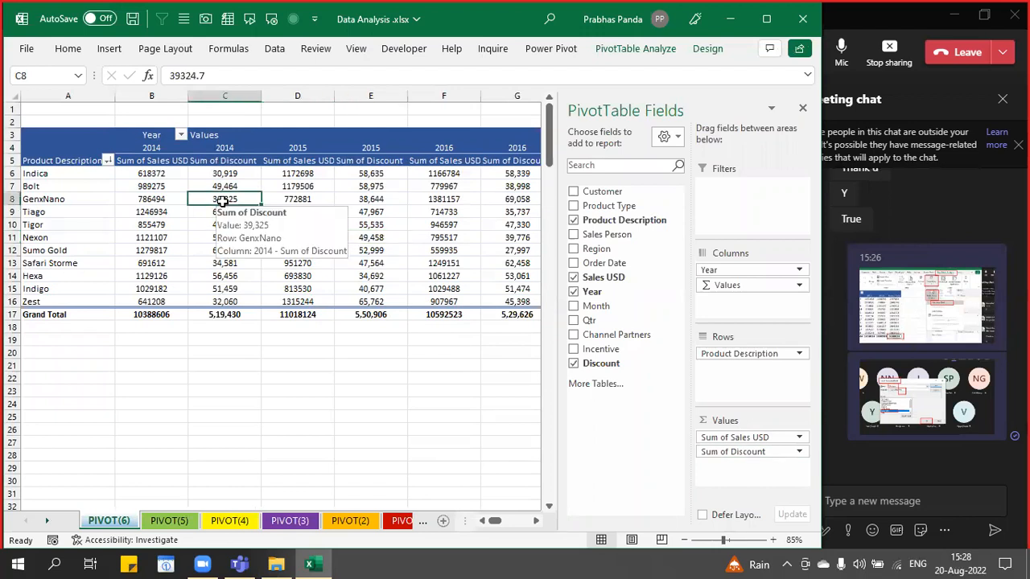
scroll(223, 201, up, 3)
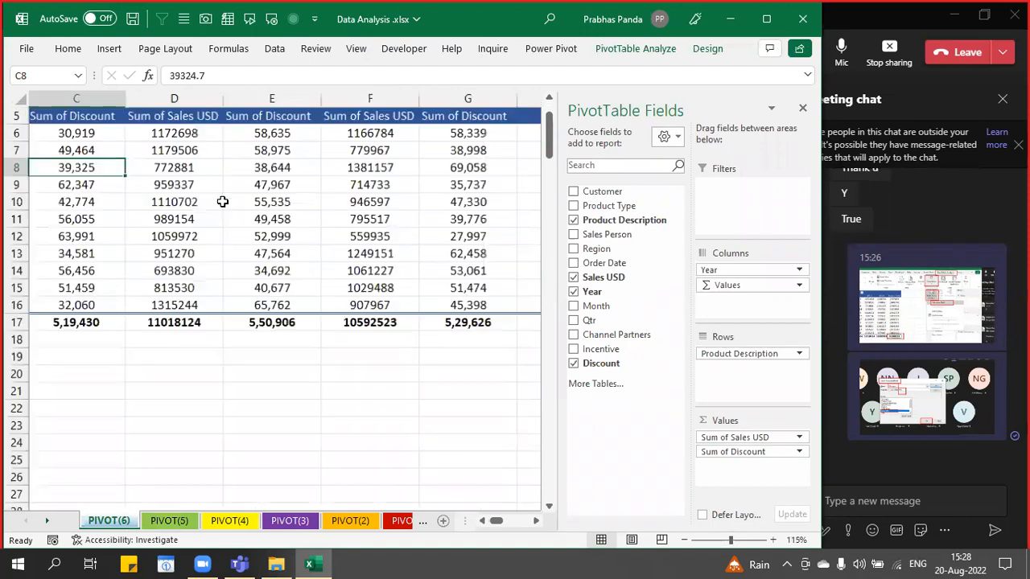
key(Left)
key(Left)
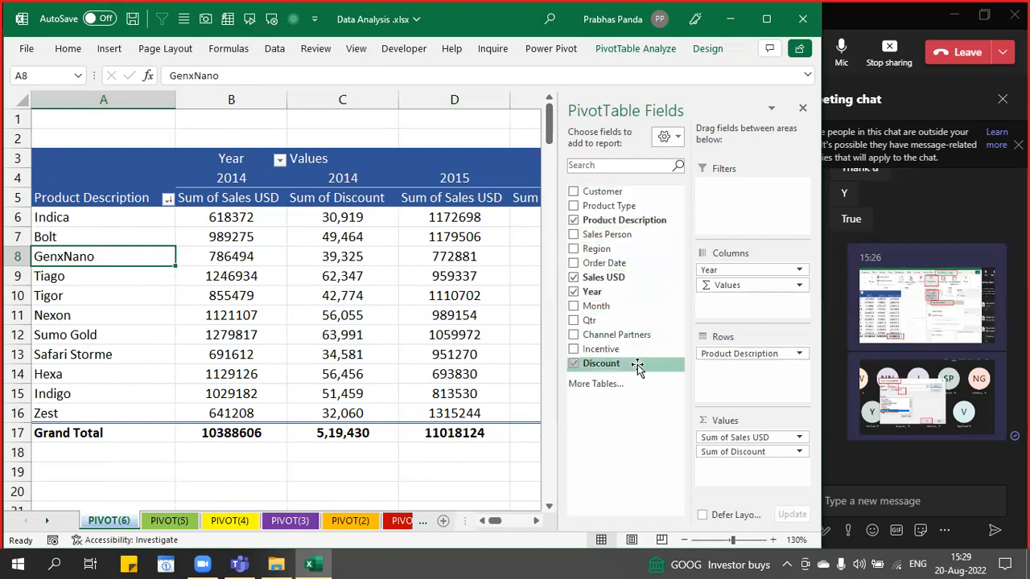
- Check the list of existing calculated field names for the pivot table, and leave without adding a field
click(378, 276)
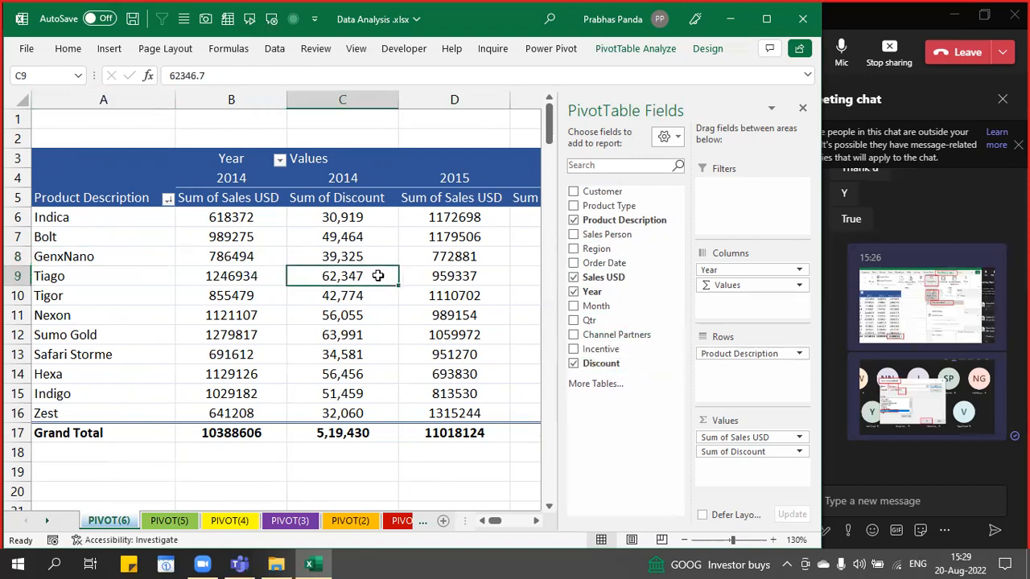
click(653, 49)
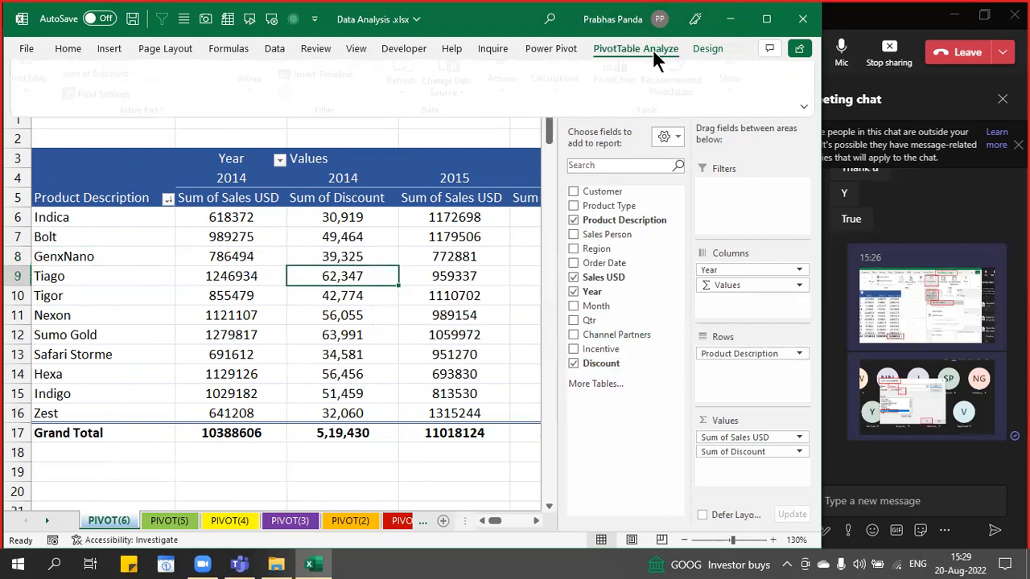
click(565, 101)
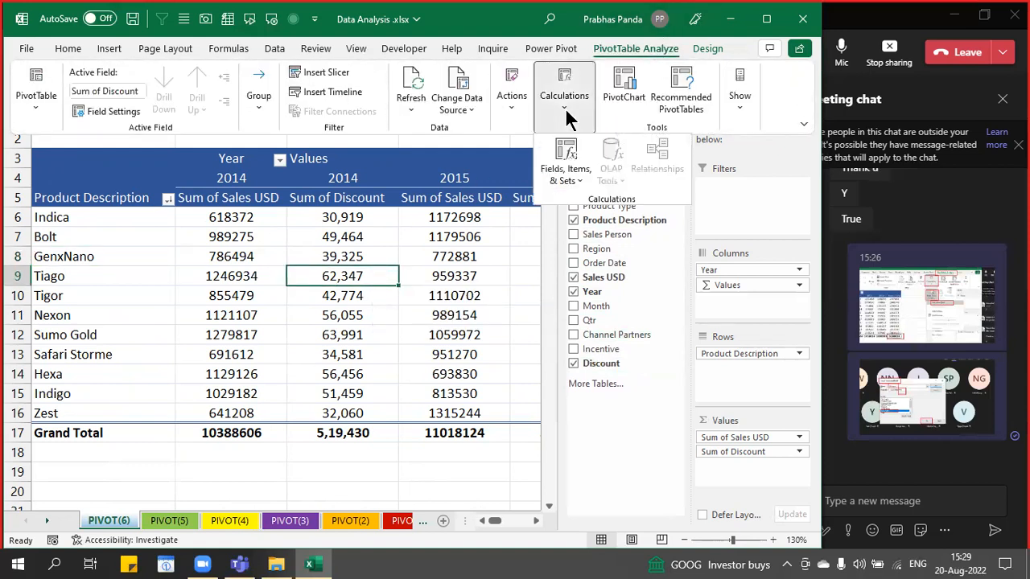
click(580, 177)
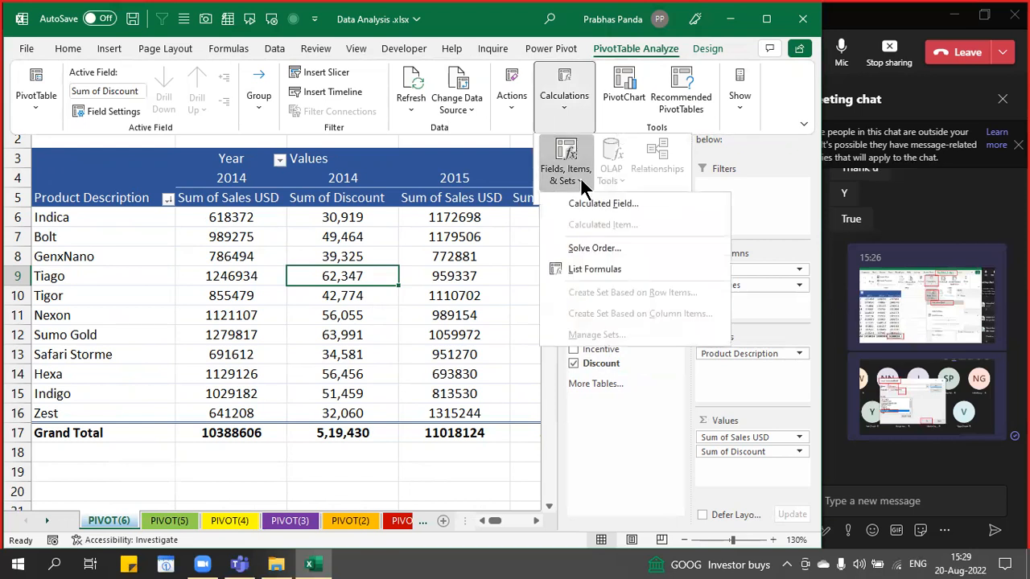
click(600, 202)
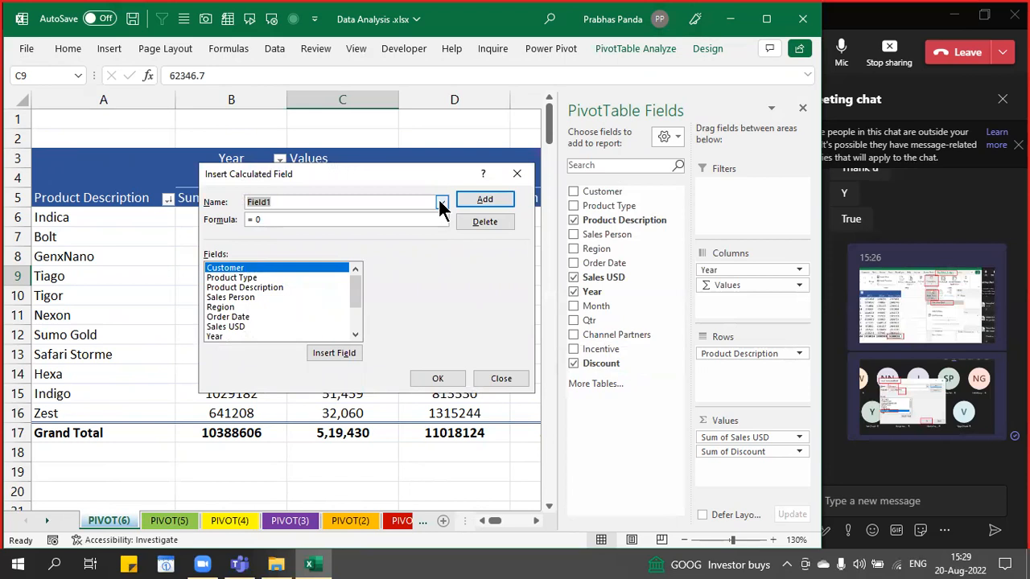
click(441, 203)
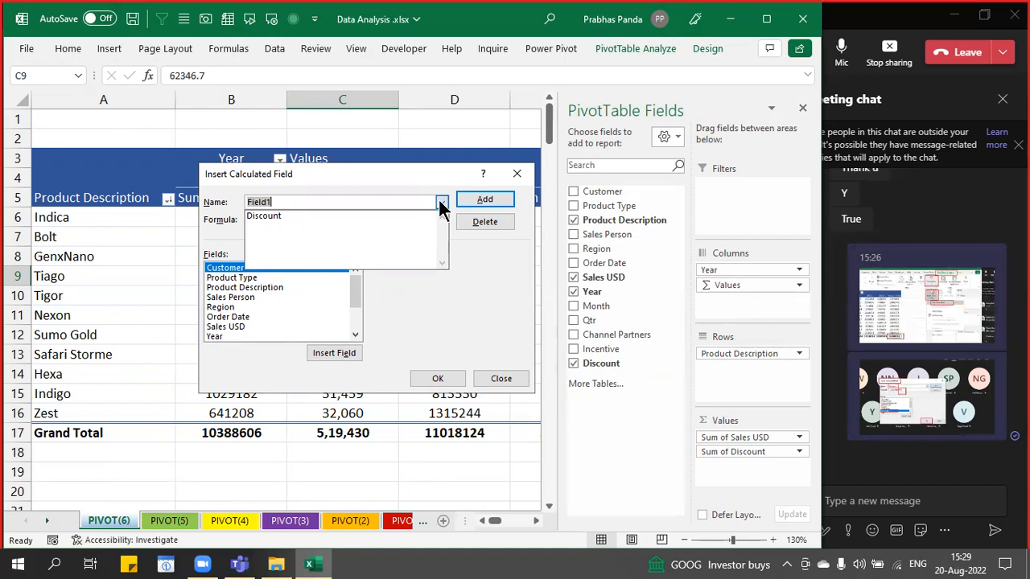
click(441, 205)
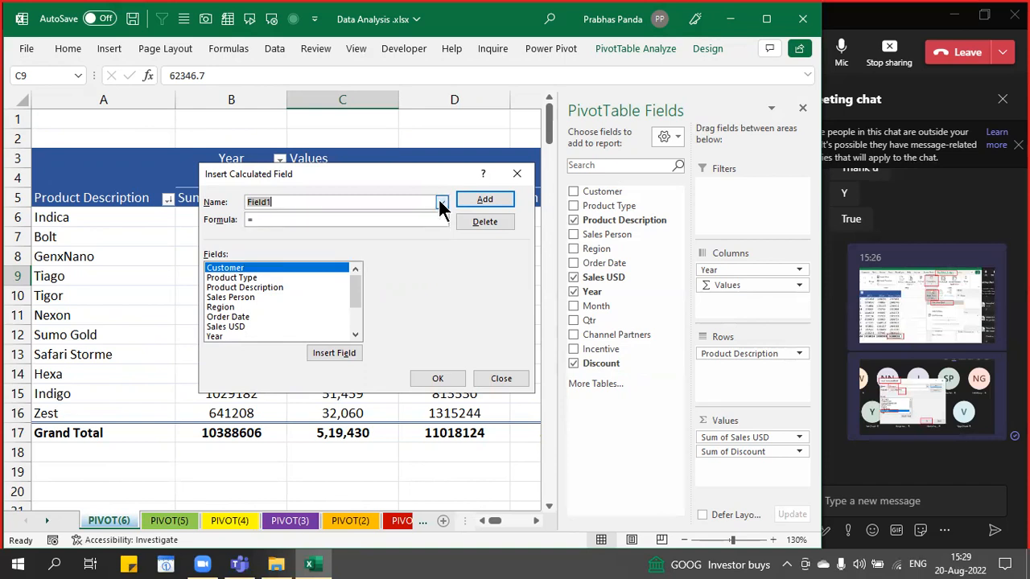
key(Escape)
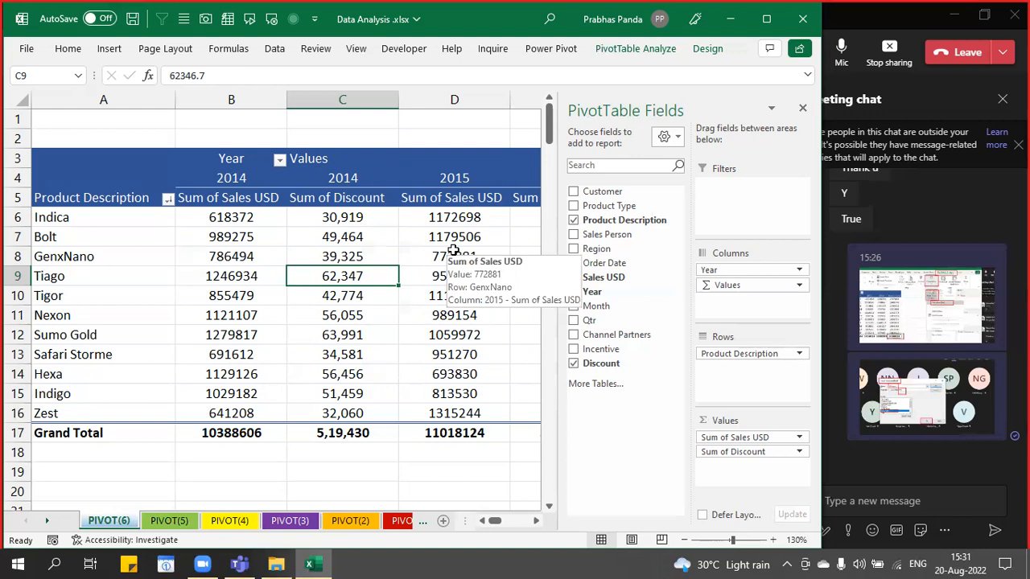
- Load the existing Discount calculated field to review its formula and its modify and delete options, and leave it unedited
click(649, 47)
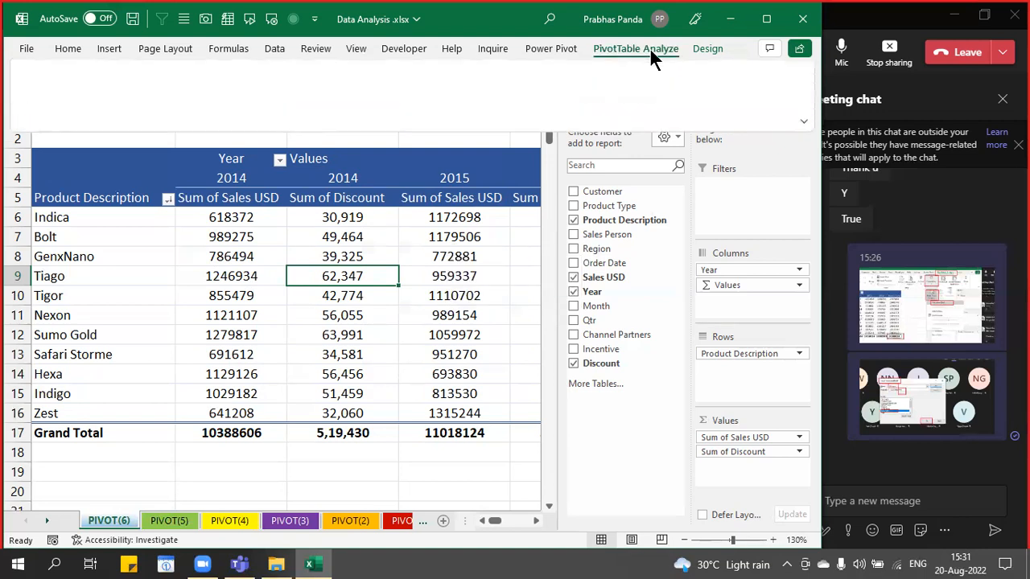
click(570, 102)
click(577, 179)
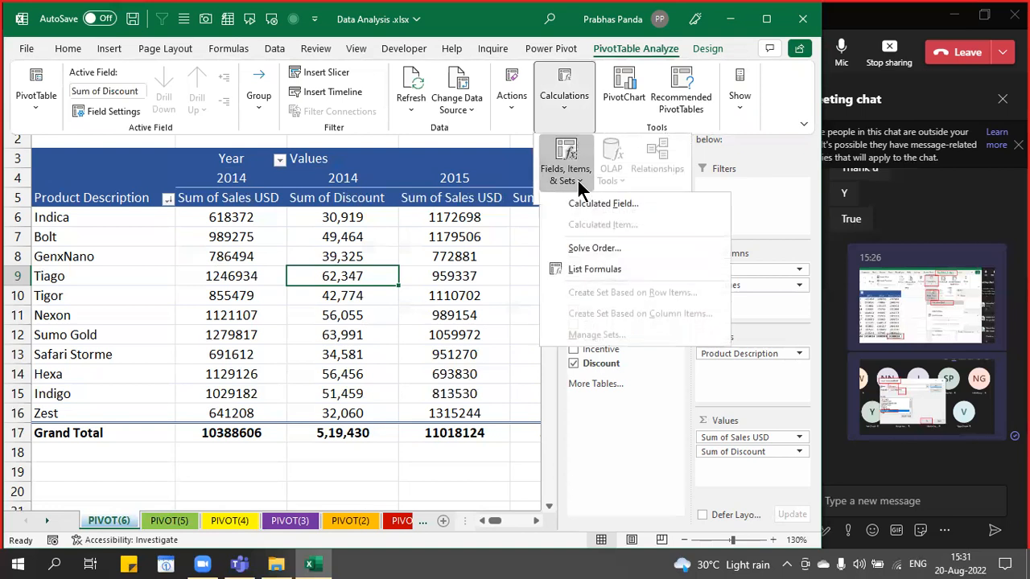
click(615, 203)
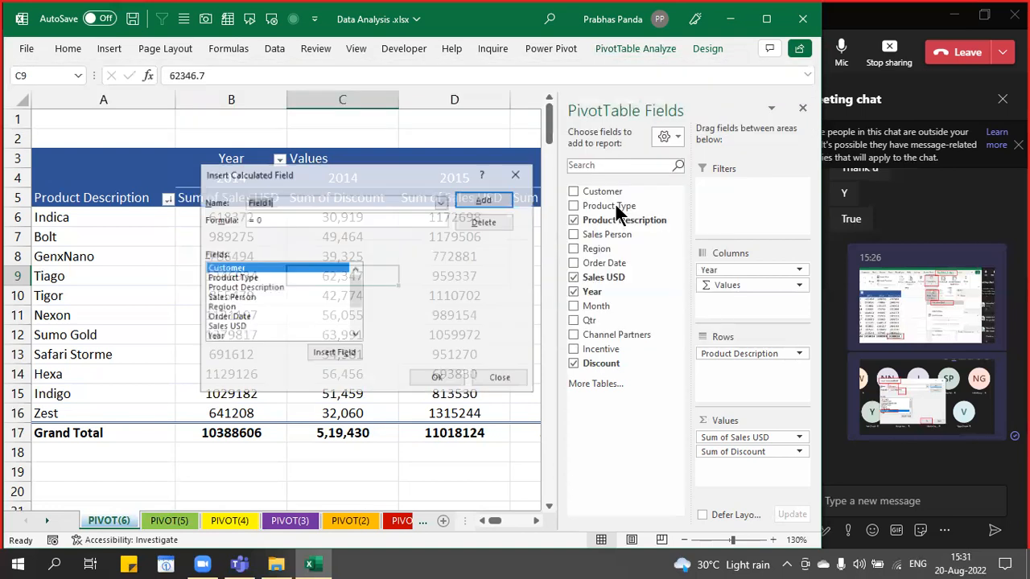
click(442, 200)
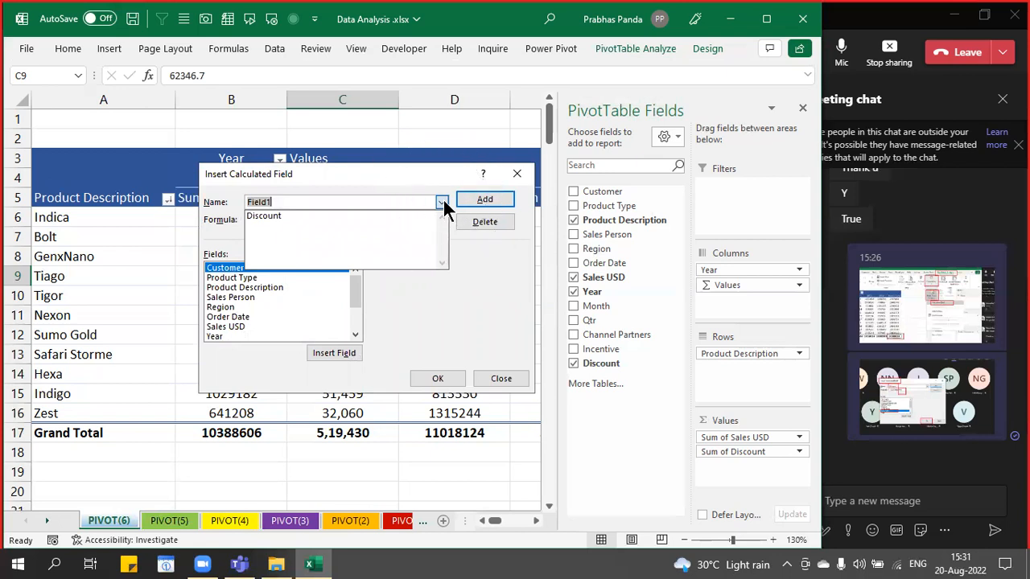
click(305, 216)
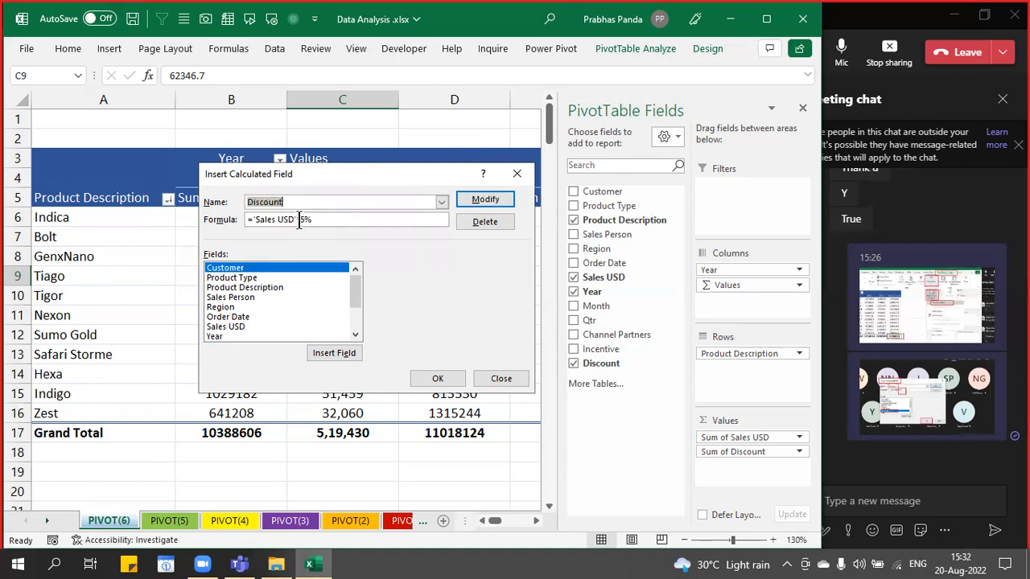
click(485, 222)
click(486, 223)
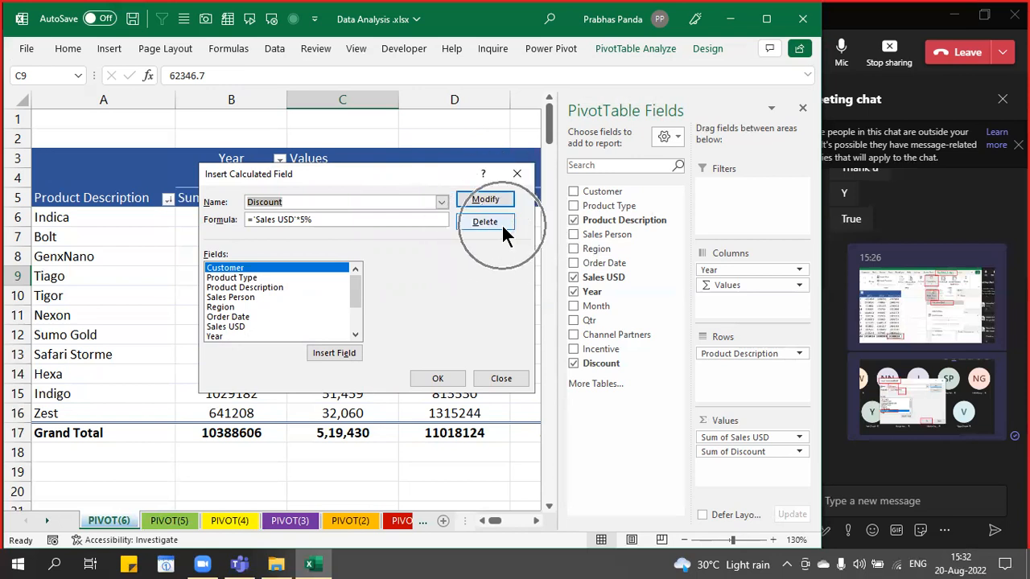
key(ctrl)
key(ctrl)
key(ctrl)
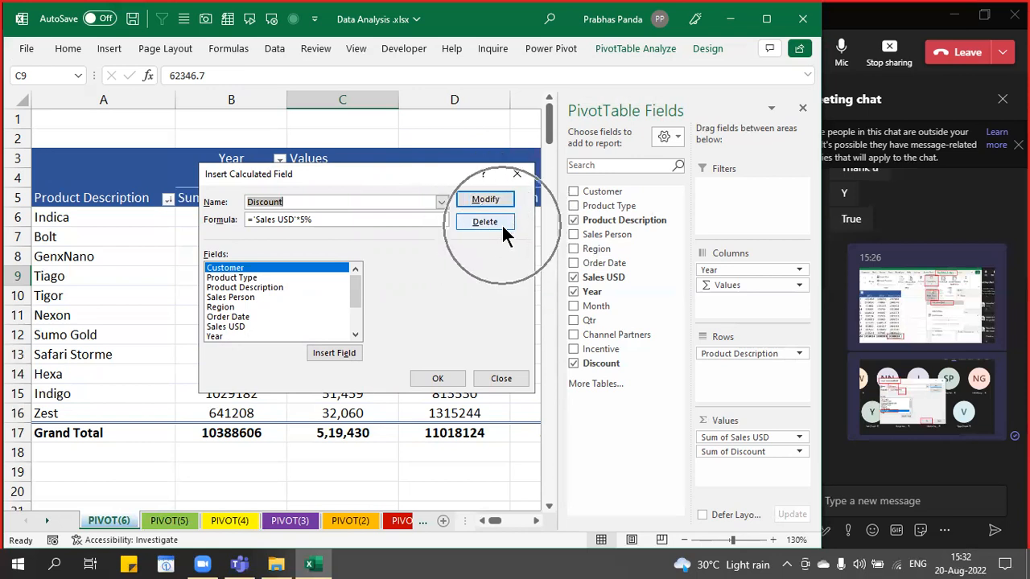
key(Escape)
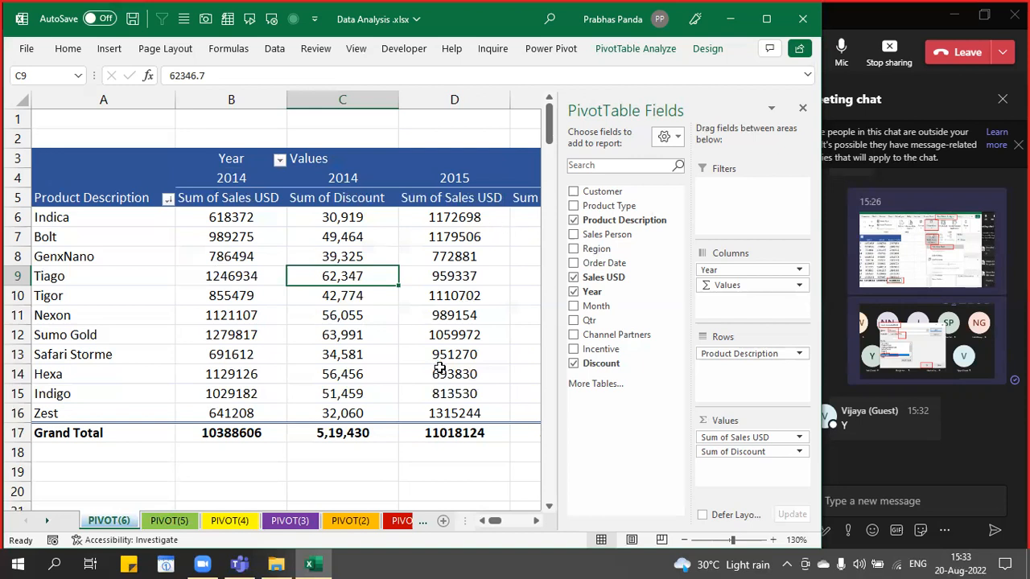
- Go to the PIVOT(5) sheet to view the pivot table with the Incentive columns
click(170, 522)
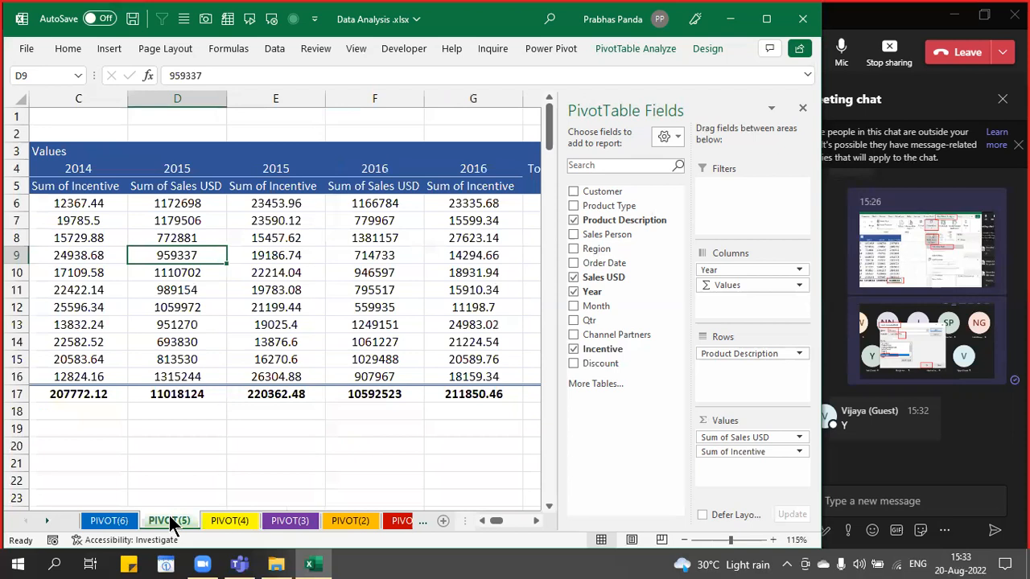
- Return to the PIVOT(6) sheet and create a copy of it in front of the original
click(92, 523)
mouse_move(457, 315)
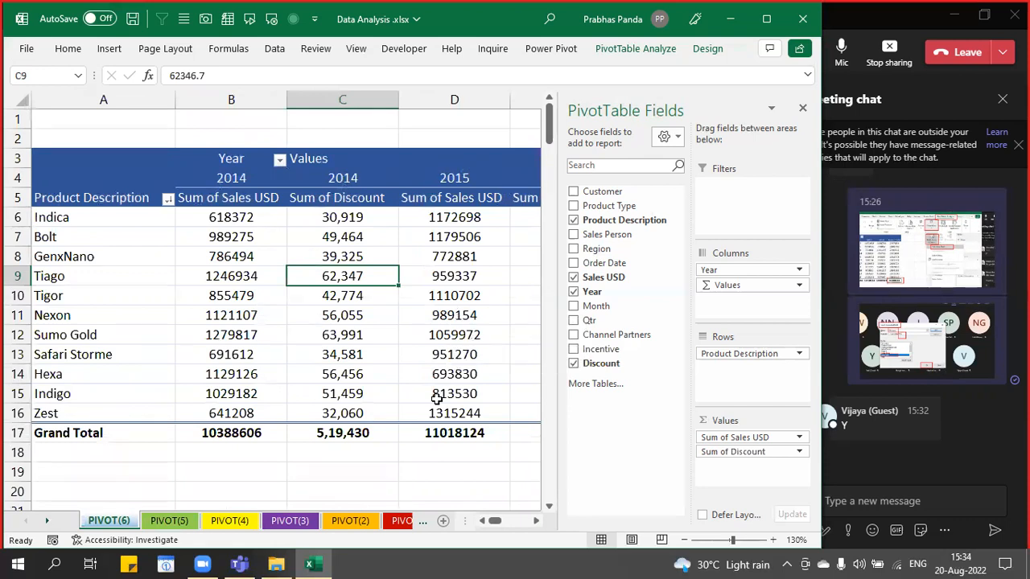
right_click(95, 522)
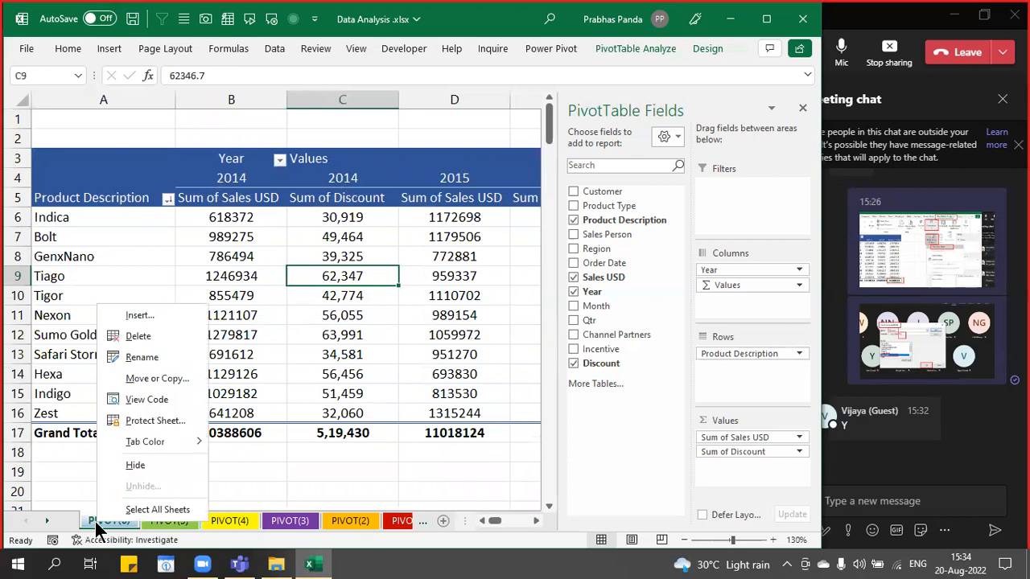
click(158, 378)
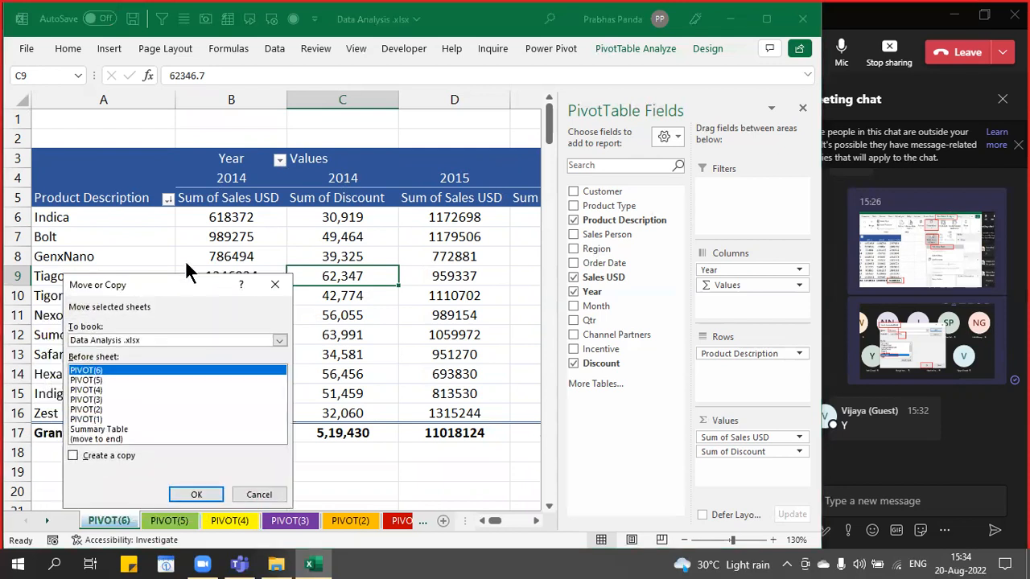
click(292, 321)
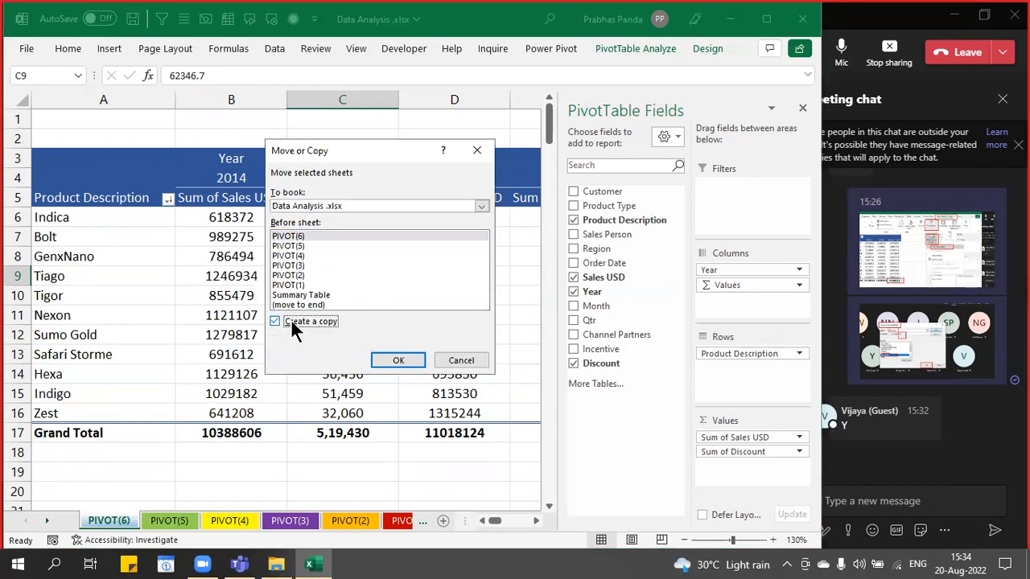
click(413, 361)
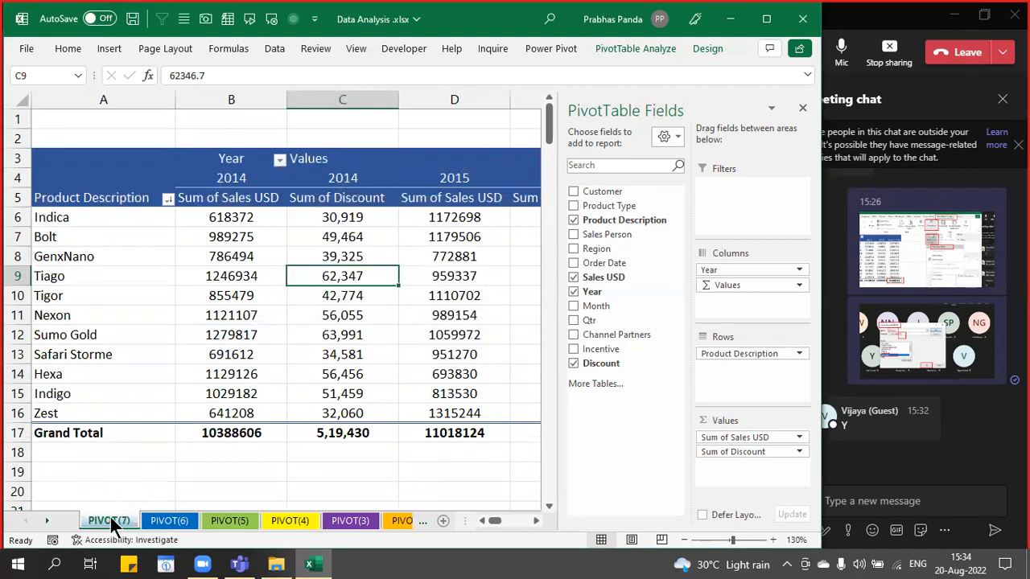
- Colour the PIVOT(7) sheet tab dark green and remove the Discount field from its pivot table
right_click(111, 519)
mouse_move(171, 436)
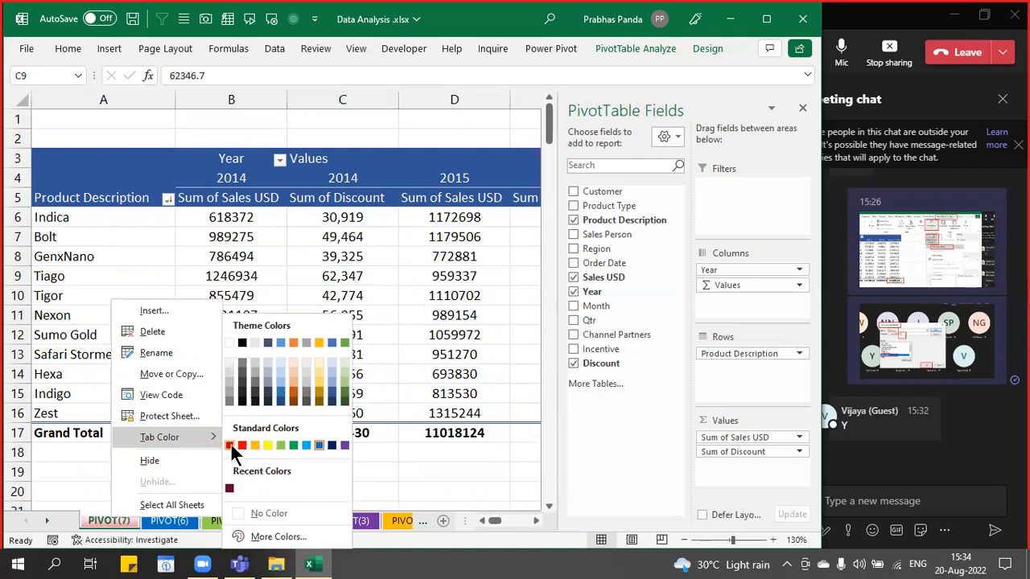
click(345, 400)
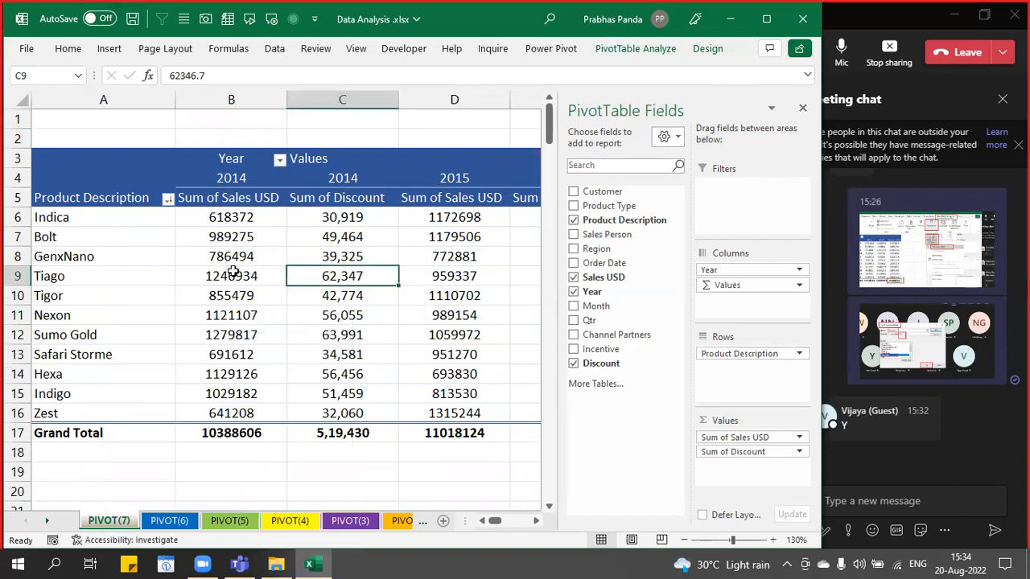
mouse_move(233, 272)
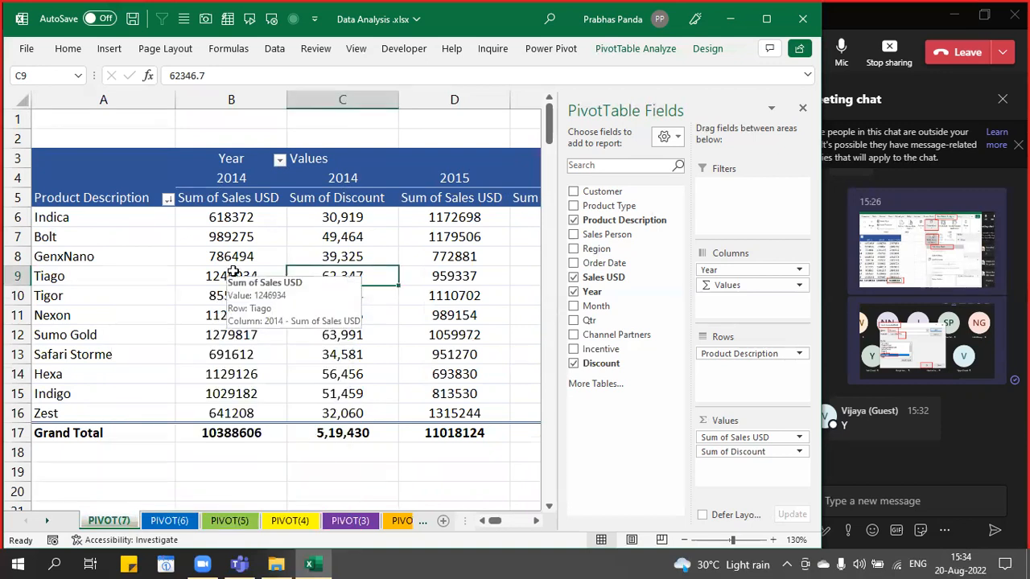
click(574, 364)
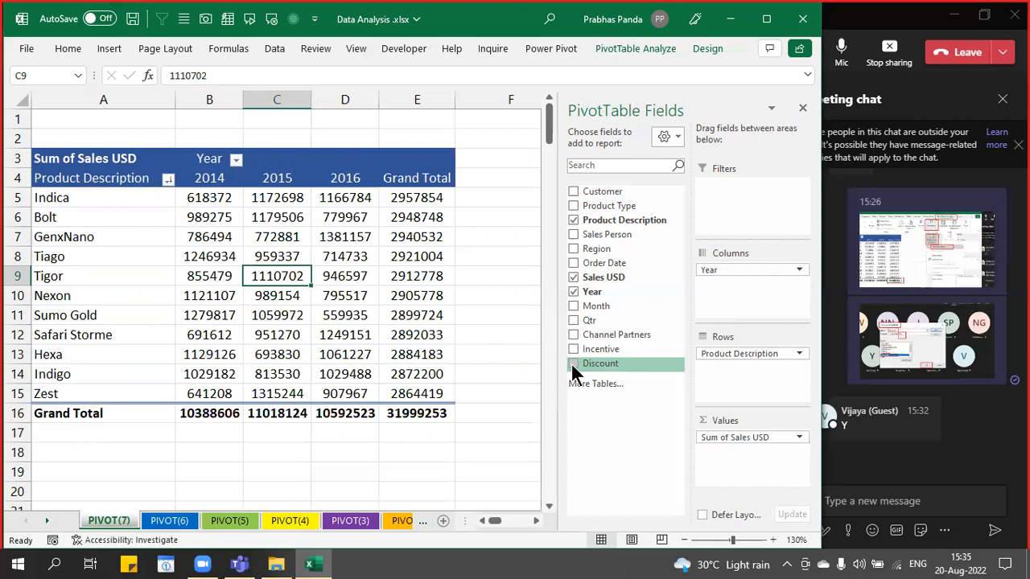
- Highlight the year columns B to D and the product rows 5 to 15 to examine the pivot table's layout
drag(210, 99, 351, 122)
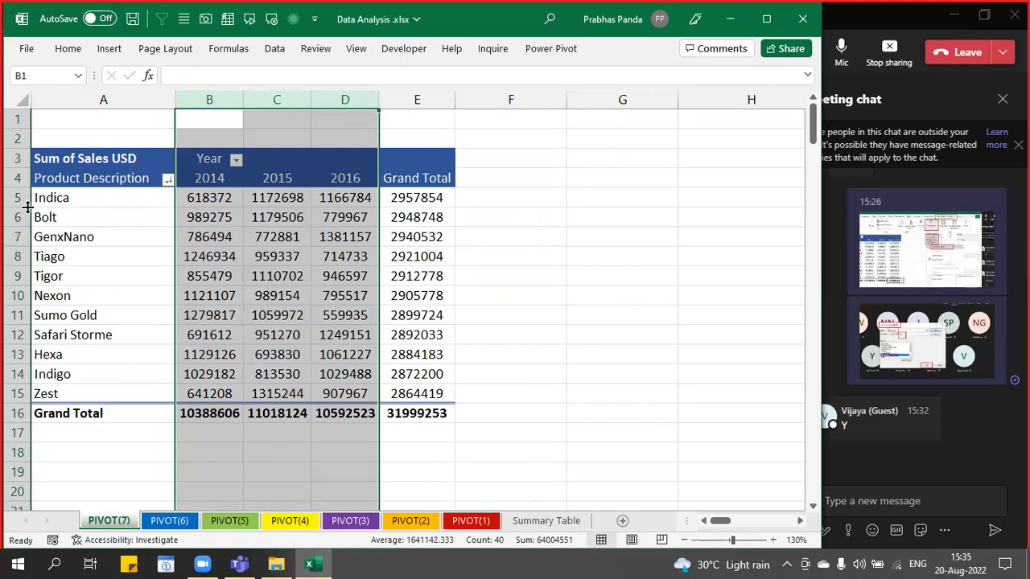
drag(14, 197, 6, 387)
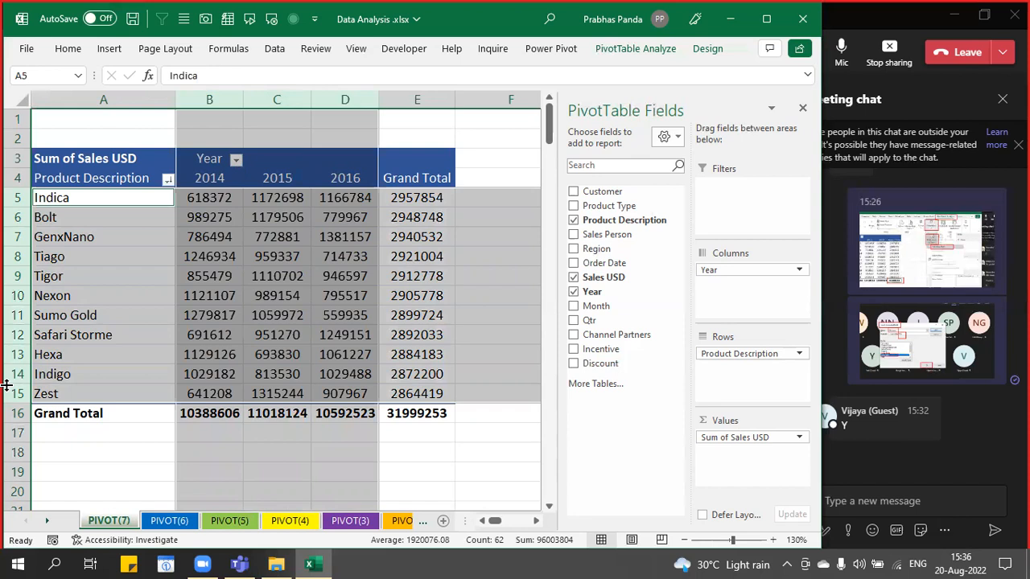
click(306, 251)
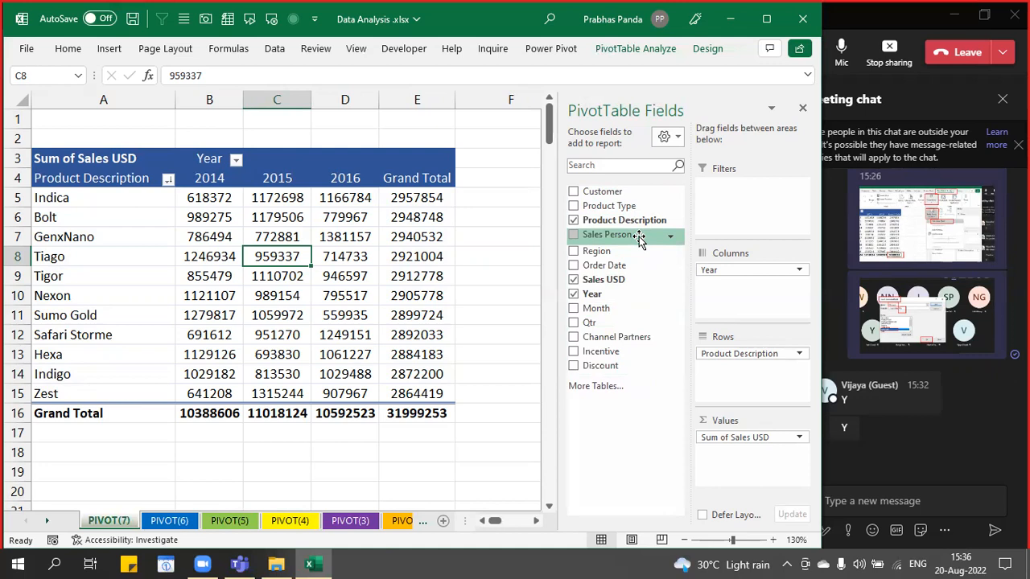
- Try the Sales Person field in the pivot table's rows below Product Description, and in its columns below Year
drag(640, 240, 777, 396)
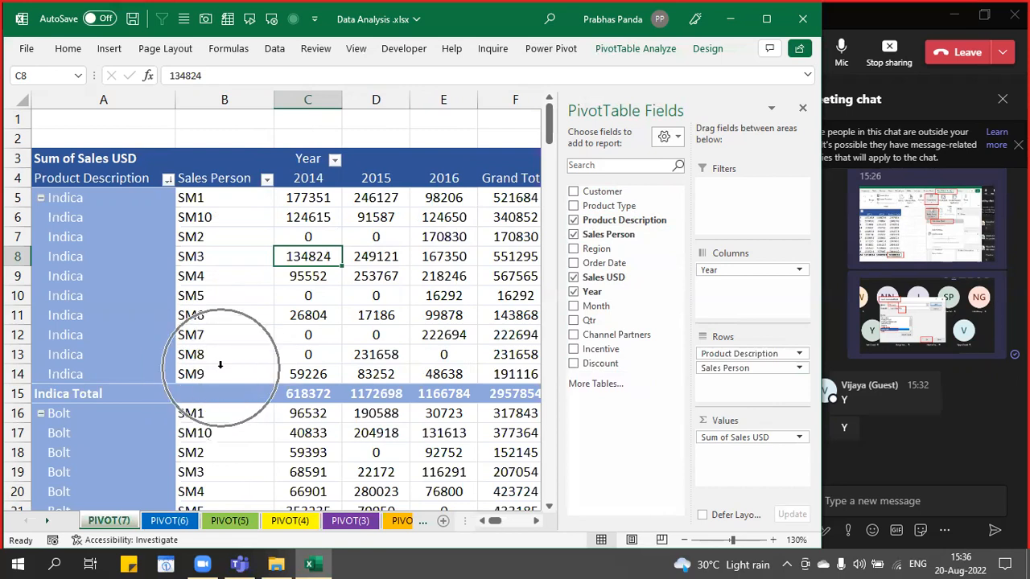
drag(759, 368, 748, 308)
scroll(291, 314, down, 1)
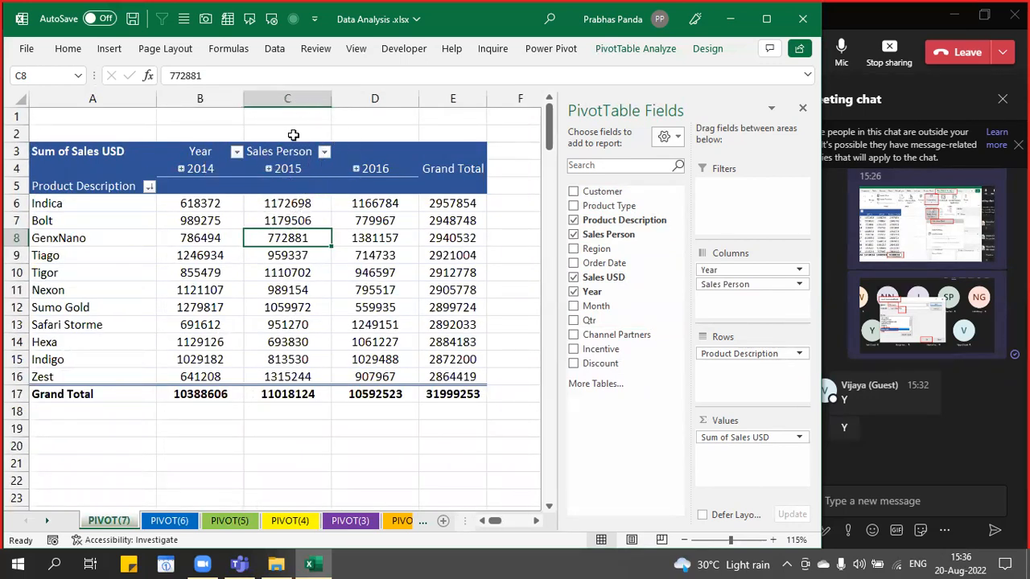
click(293, 133)
- Move the Sales Person field from the columns to the report filter of the pivot table
drag(735, 282, 738, 198)
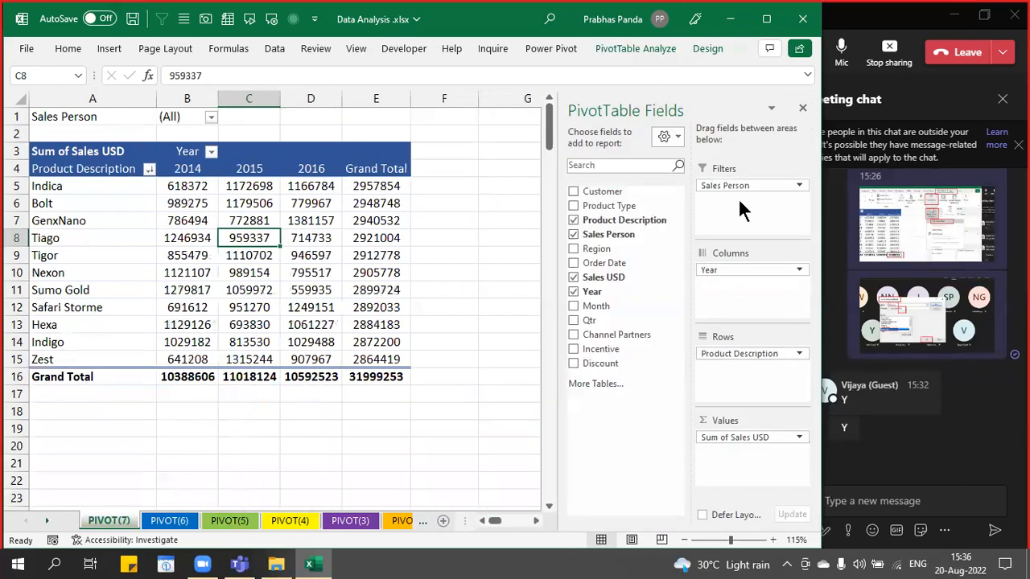
ctrl+scroll(449, 193, up, 1)
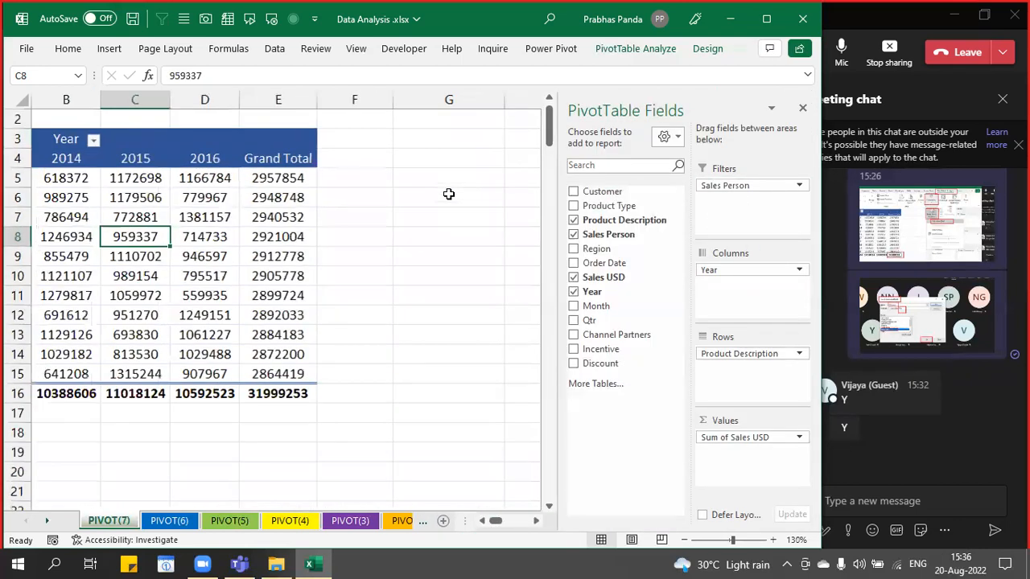
scroll(323, 306, up, 1)
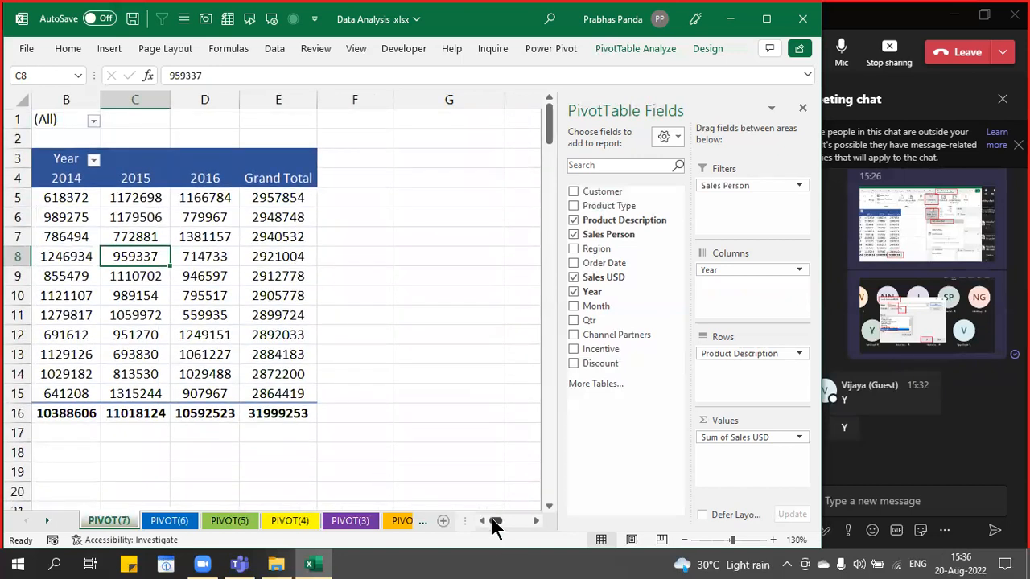
scroll(492, 519, left, 1)
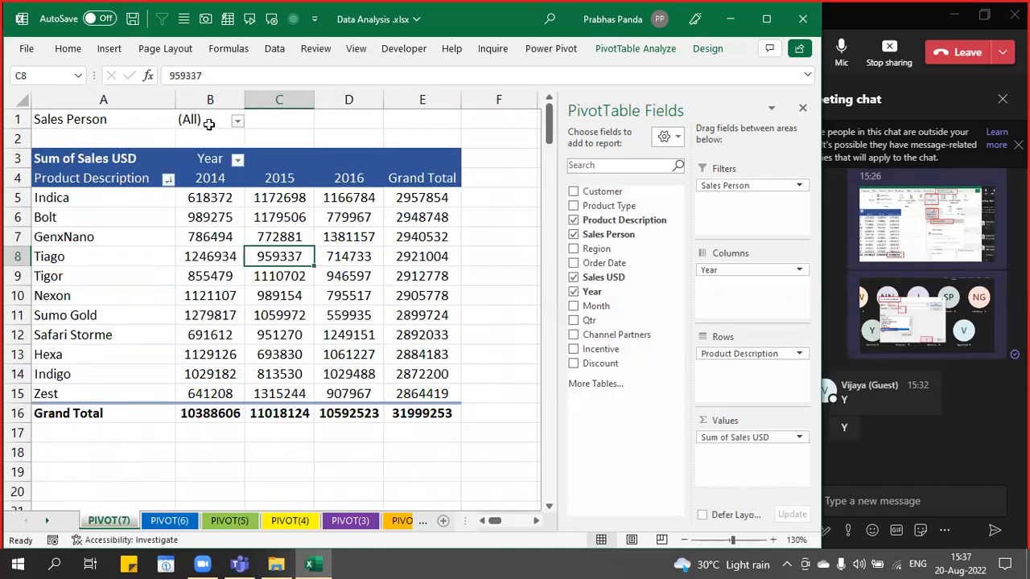
- Filter the pivot table to sales person SM1 and copy the whole table
key(ctrl)
key(ctrl)
key(ctrl)
key(ctrl)
key(ctrl)
key(ctrl)
scroll(231, 196, up, 2)
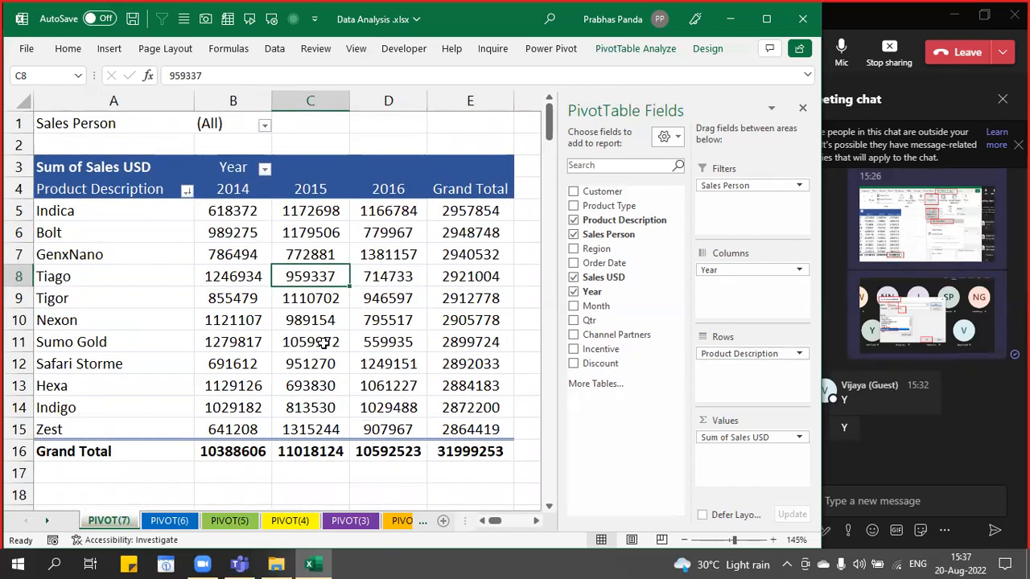
mouse_move(323, 343)
click(264, 126)
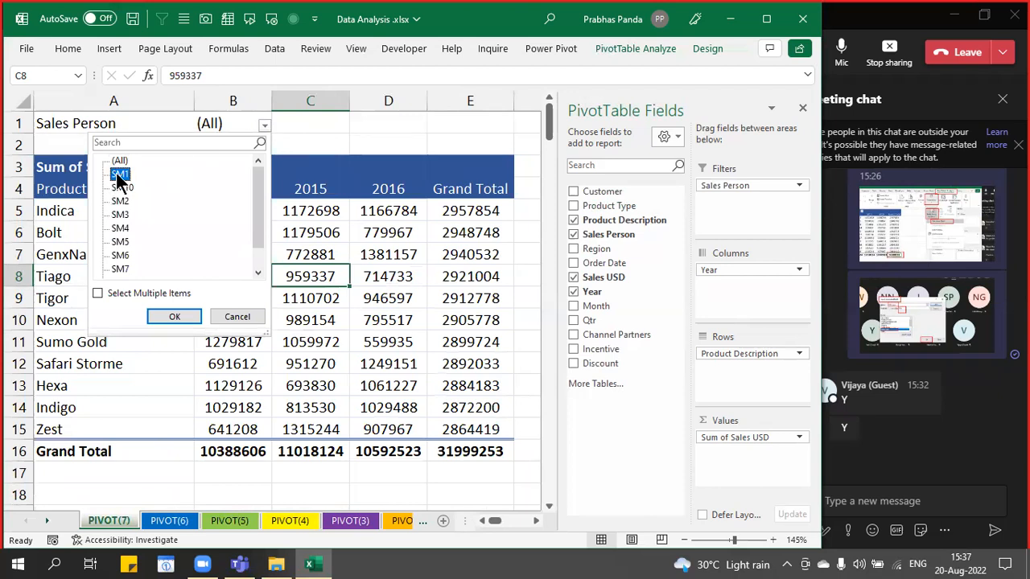
click(174, 315)
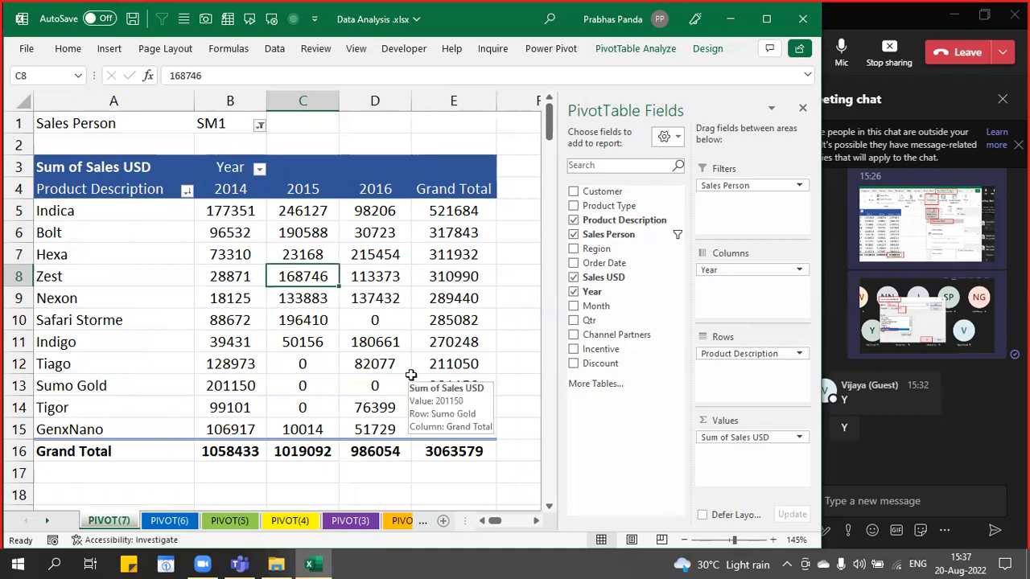
key(ctrl+a)
key(ctrl+c)
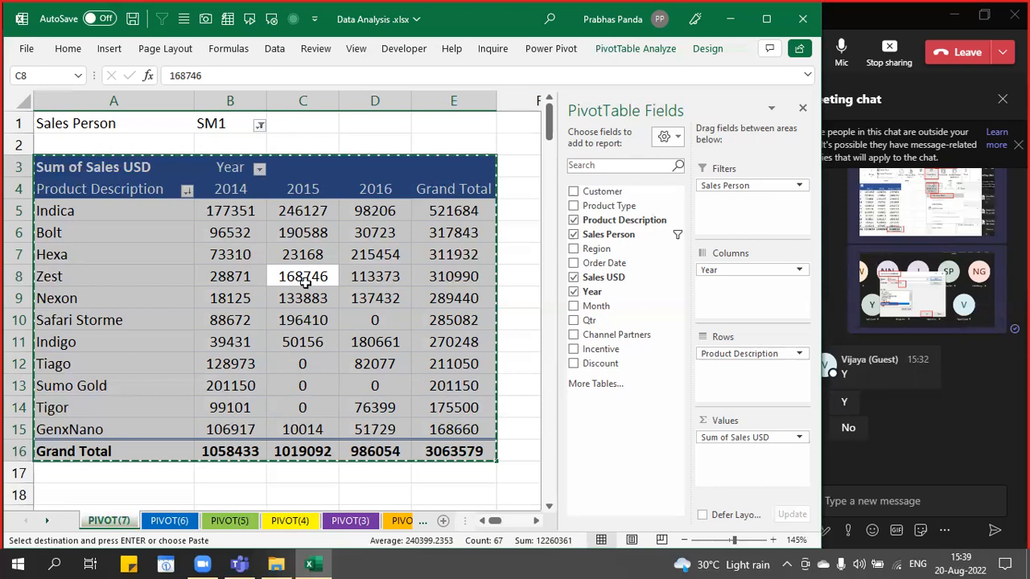
- Reset the Sales Person filter to (All) and cancel the pending copy of the pivot table
click(259, 126)
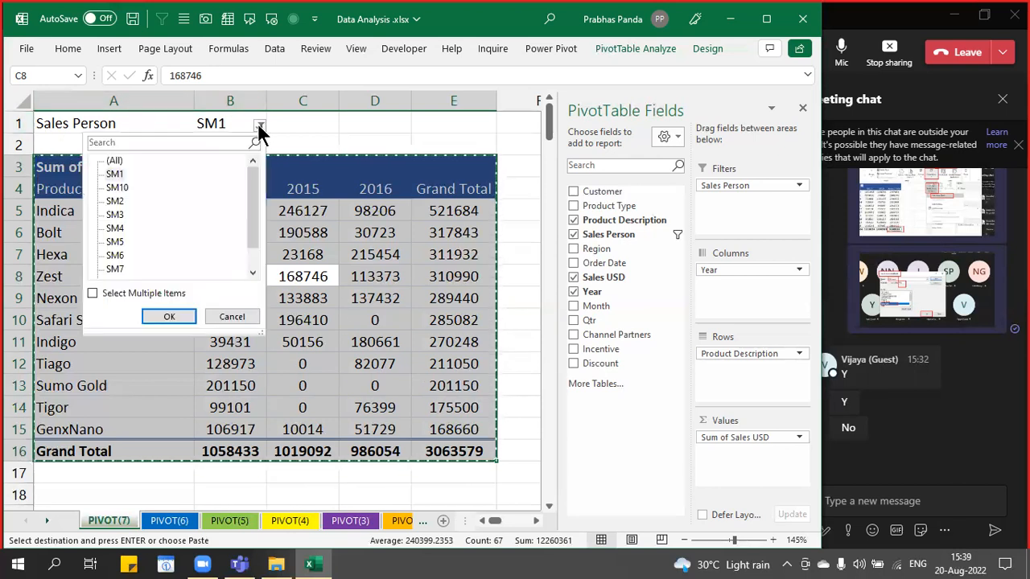
click(169, 316)
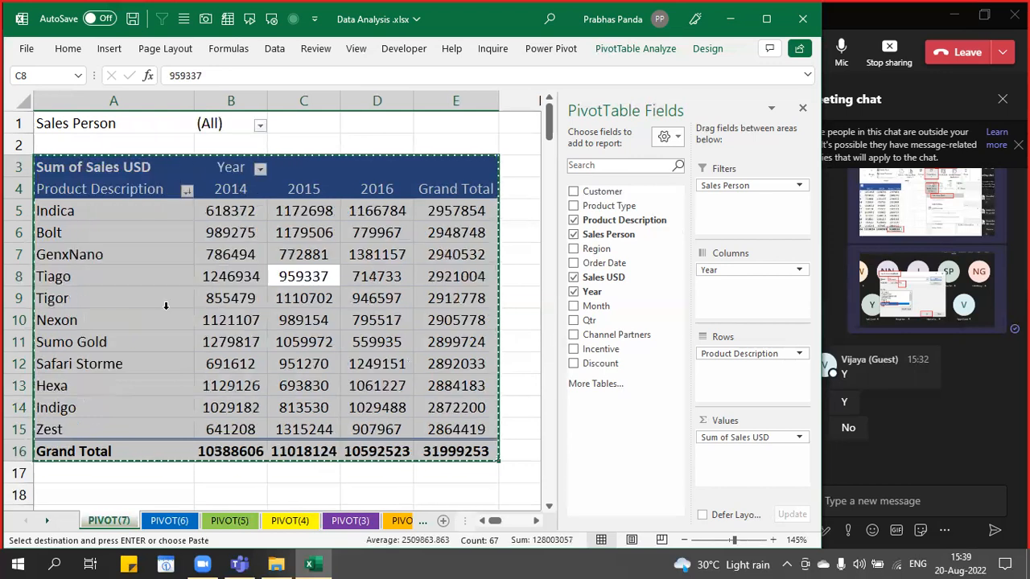
click(511, 300)
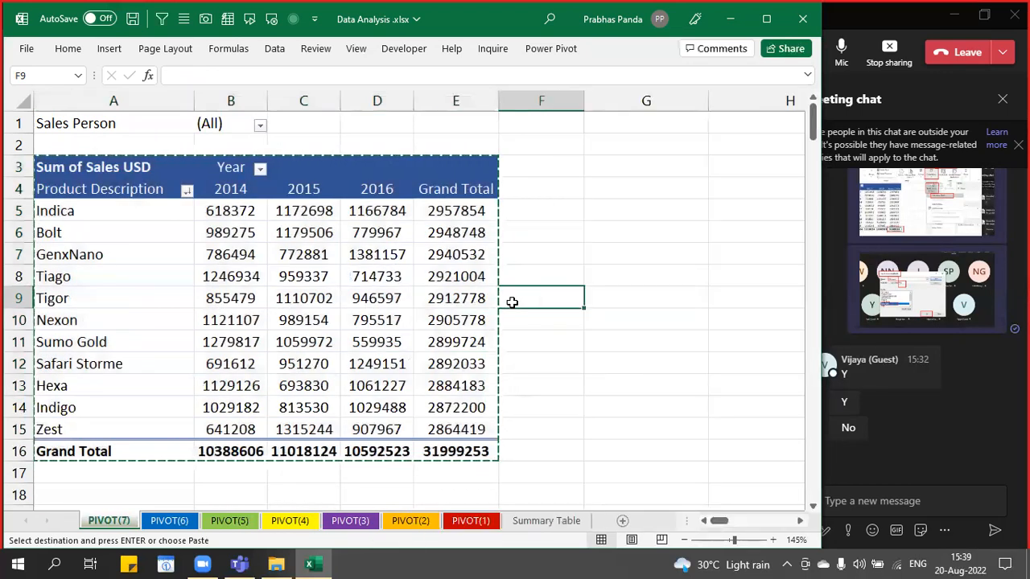
click(363, 140)
key(Escape)
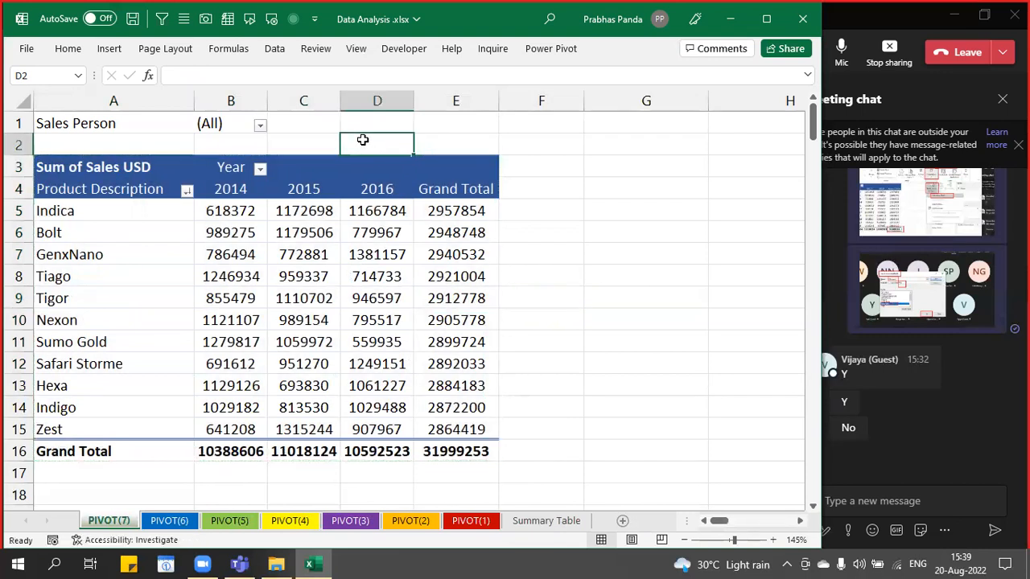
- Create a new blank workbook and enter SM in A1 and 200 in B1
key(ctrl+n)
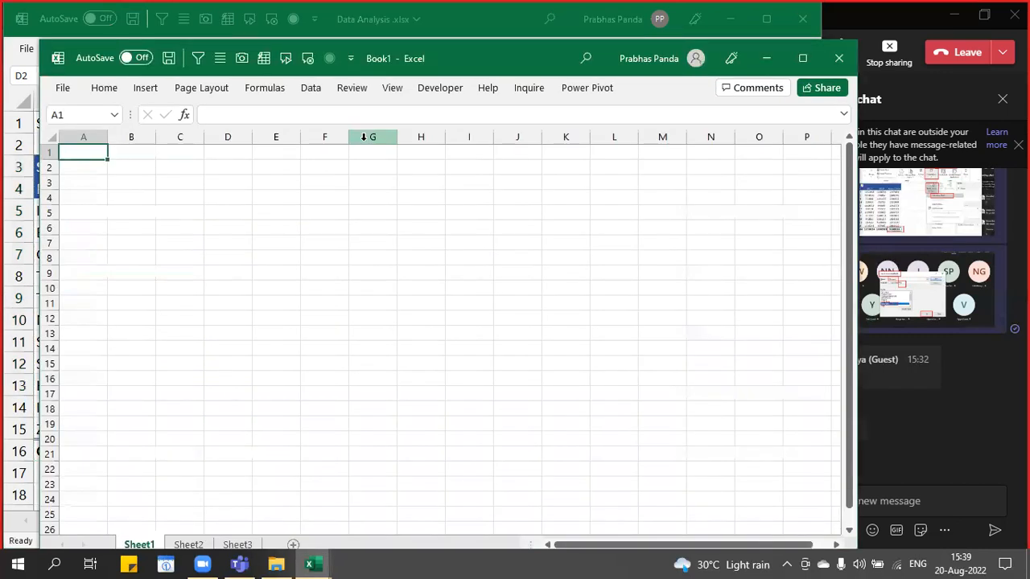
drag(512, 58, 476, 19)
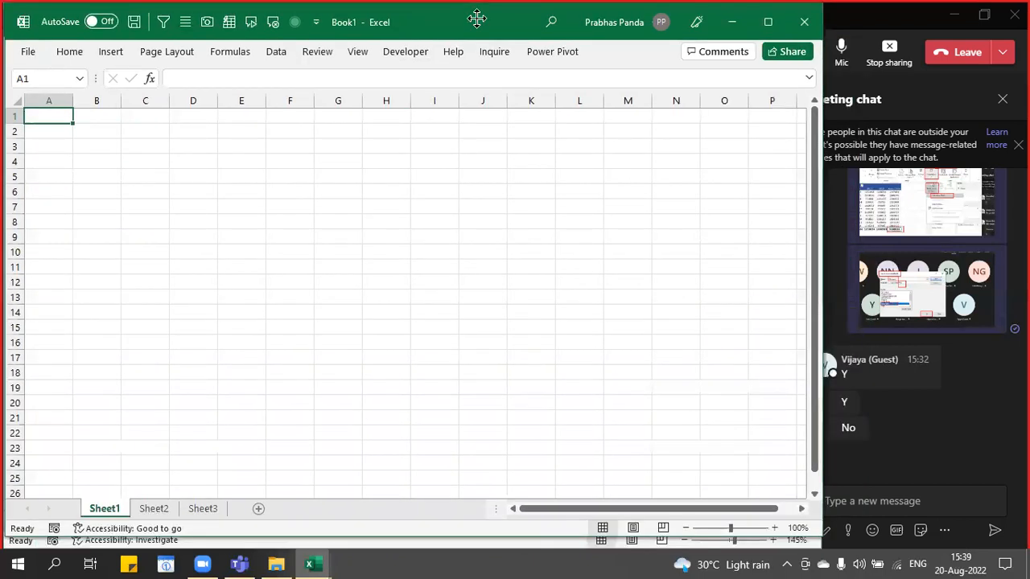
scroll(158, 267, up, 8)
scroll(157, 303, up, 2)
text(SM)
key(Tab)
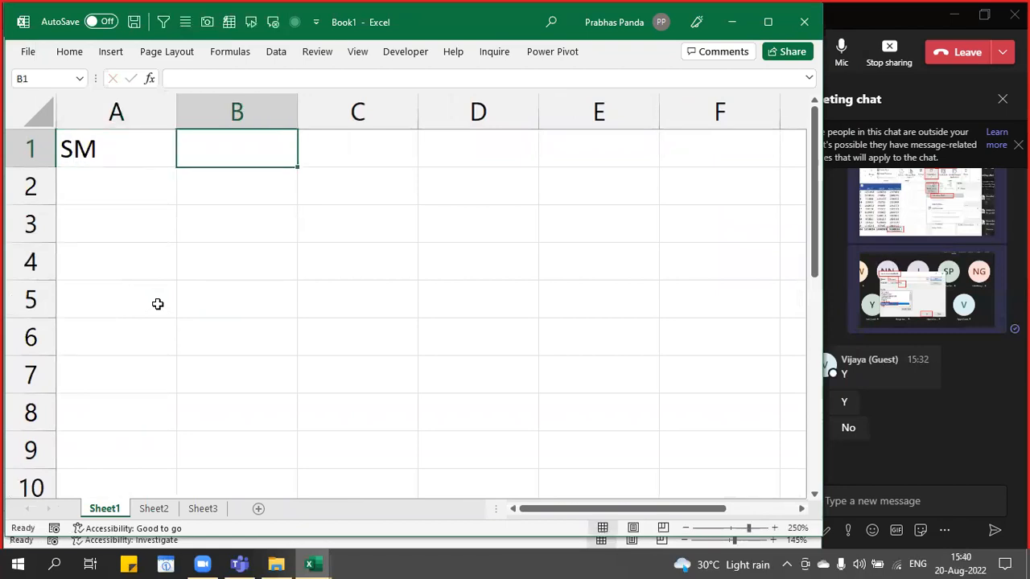
text(200)
key(Return)
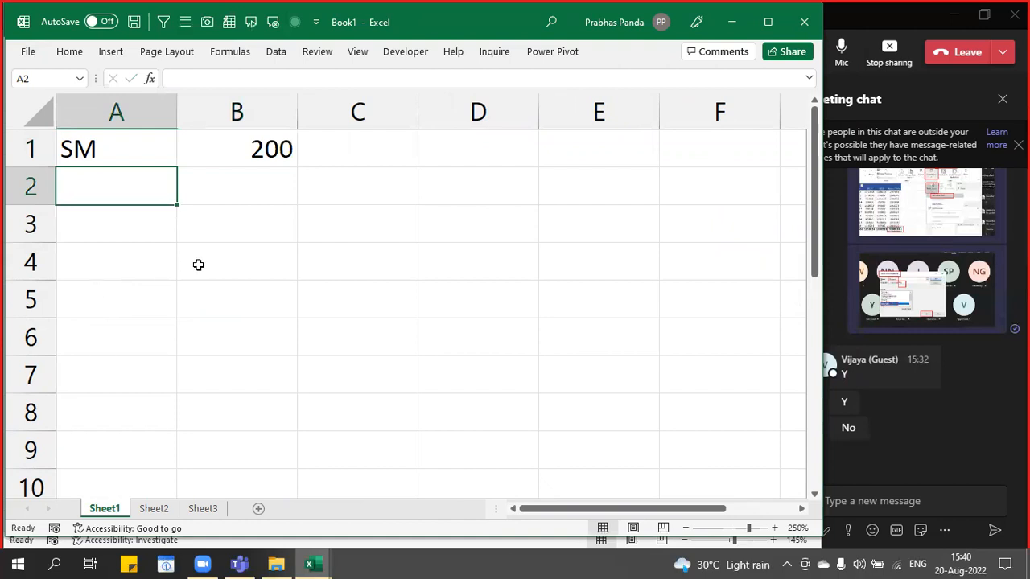
- Enter a bold, centred 1 in B3 and the text INSERT WORKSHEETS in C3
ctrl+scroll(198, 265, down, 3)
drag(172, 202, 182, 321)
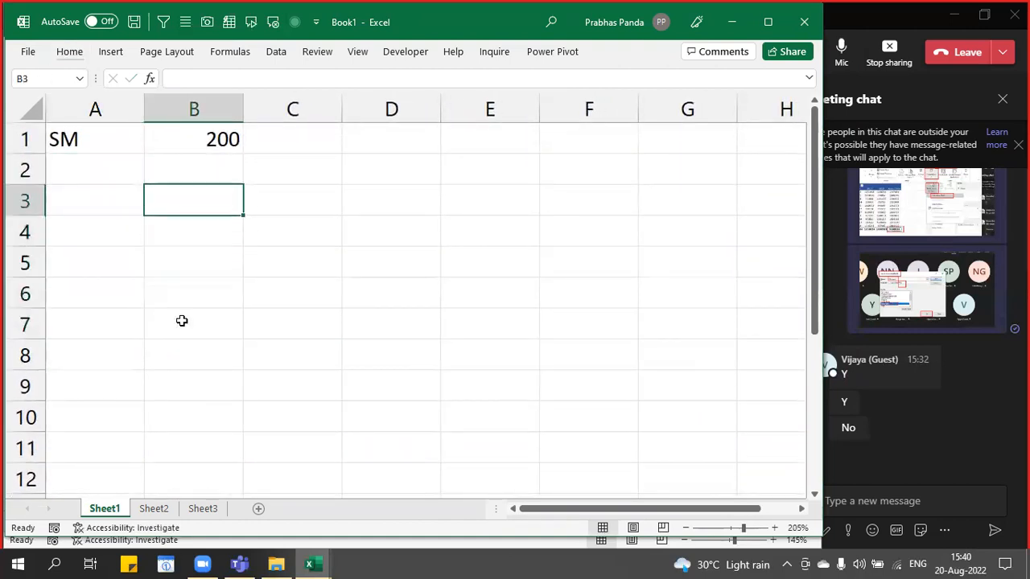
text(1)
key(Tab)
text(INS)
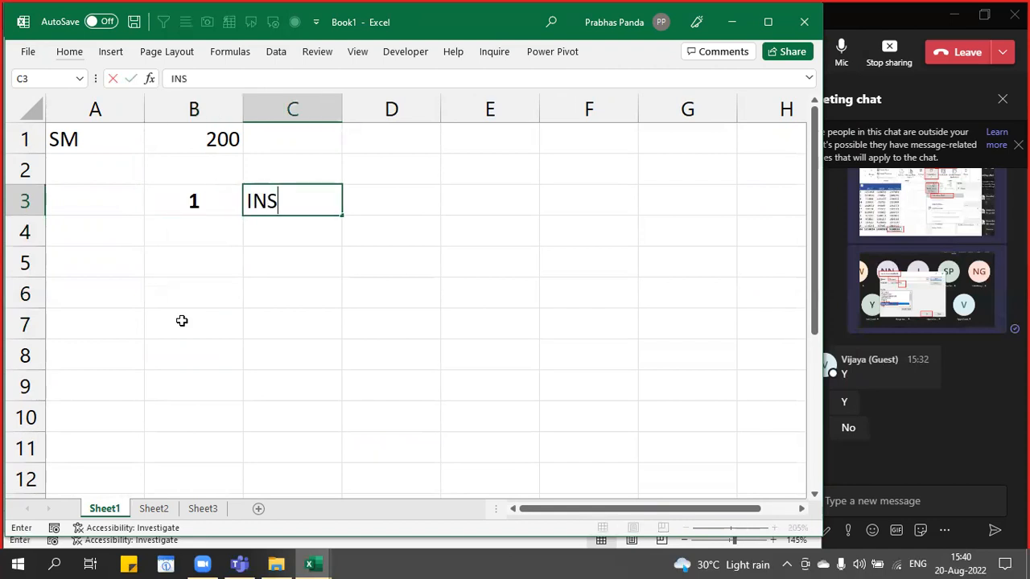
text(ERT WORKSHEETS)
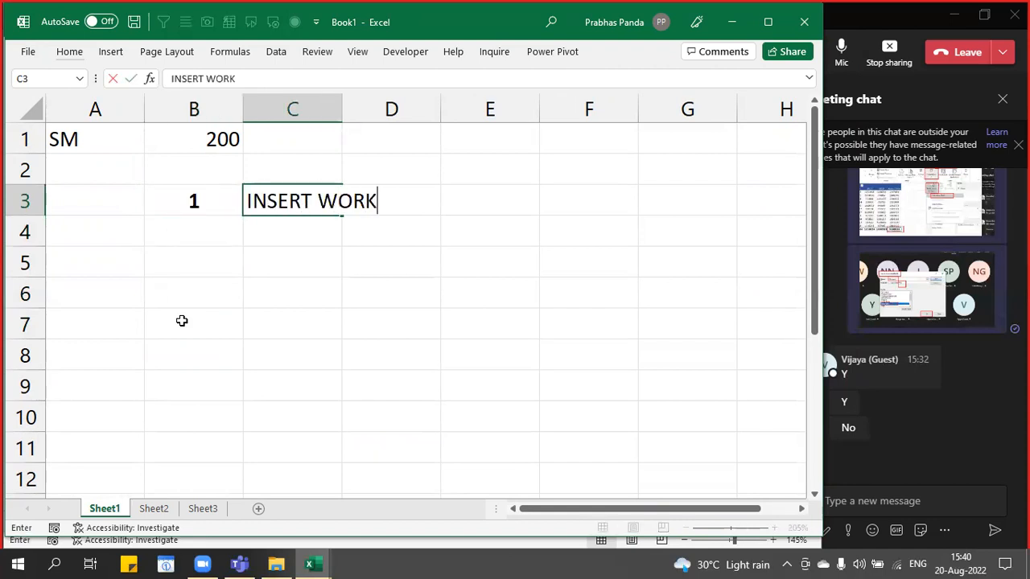
key(ctrl+Return)
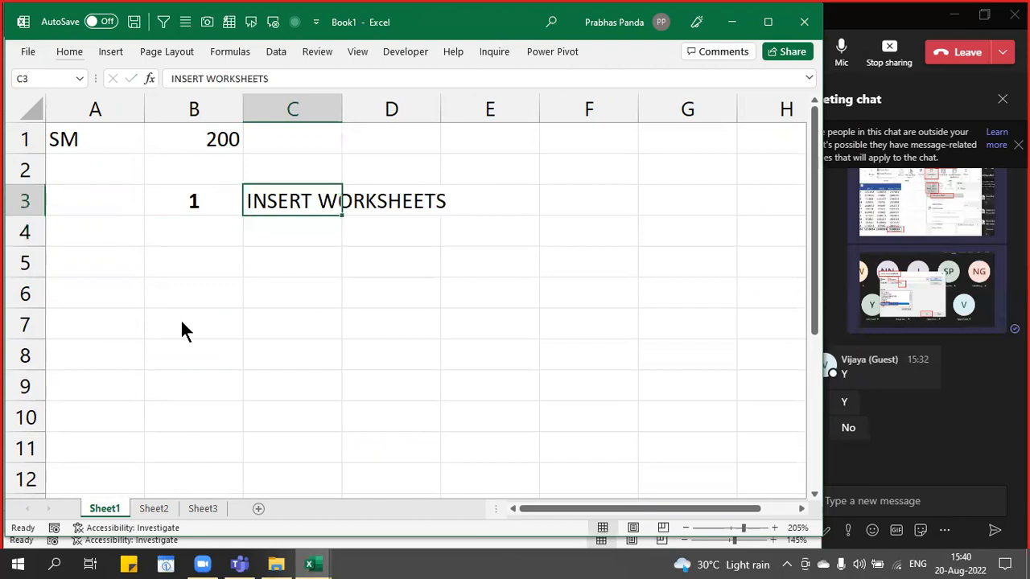
- Auto-fit the INSERT WORKSHEETS column and enter 200 beside it in D3
key(alt+h)
key(o)
key(i)
key(Tab)
text(200)
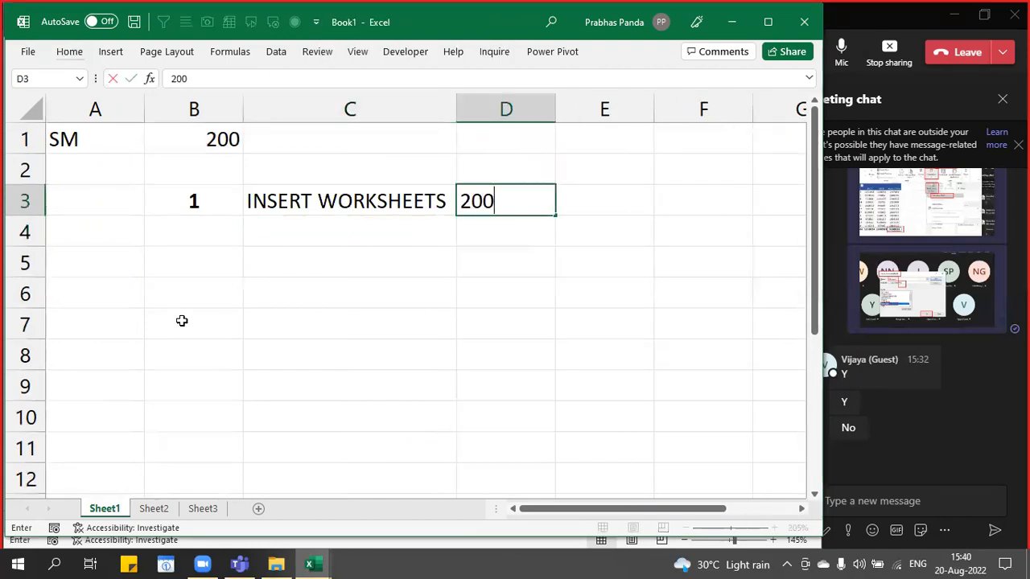
key(Return)
key(Left)
key(Left)
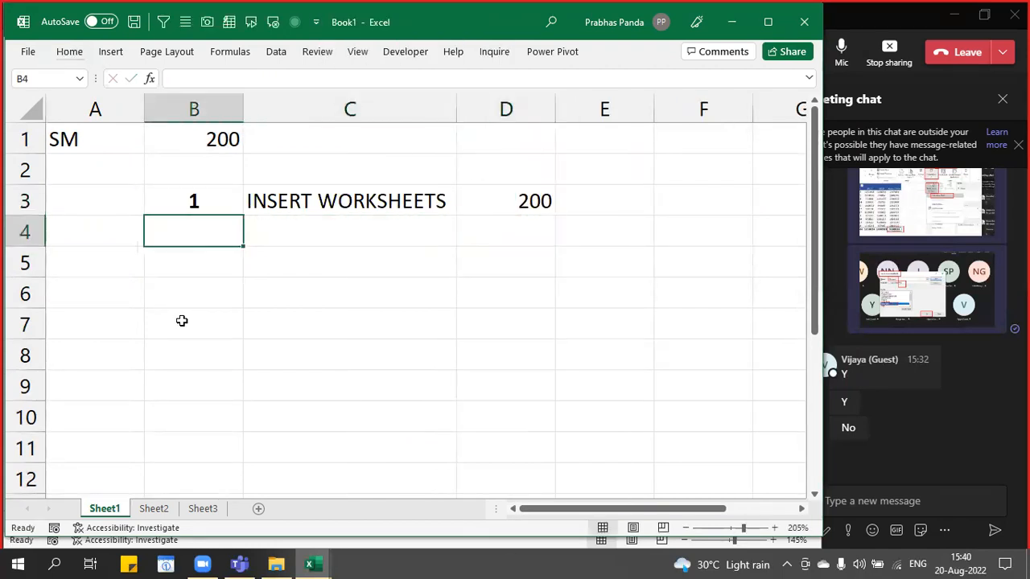
- Enter the second manual step in row 4: 2 in B4, COPY PT & PASTE in C4 and 200 in D4
text(2)
key(Tab)
text(COP)
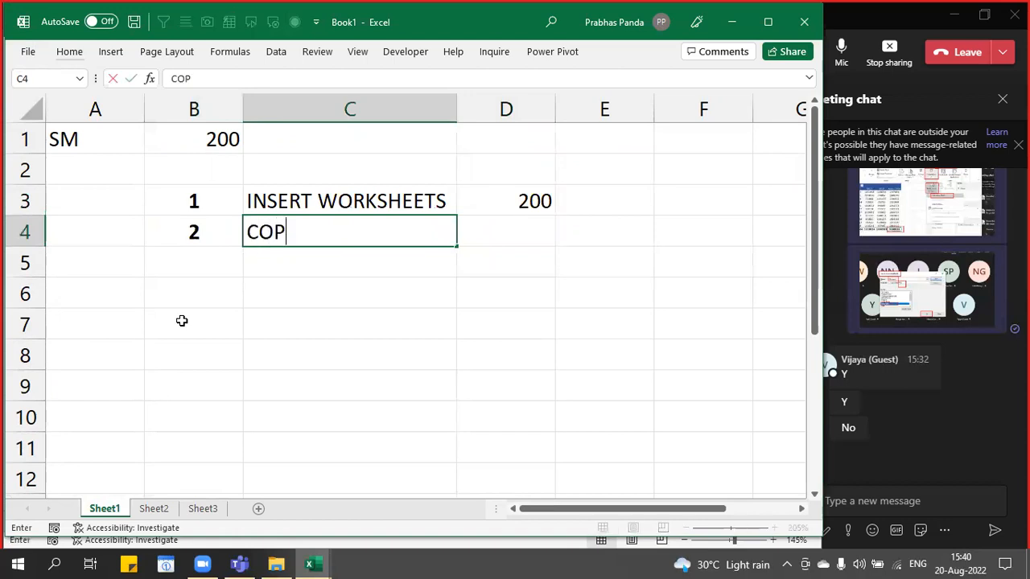
text(Y PT &)
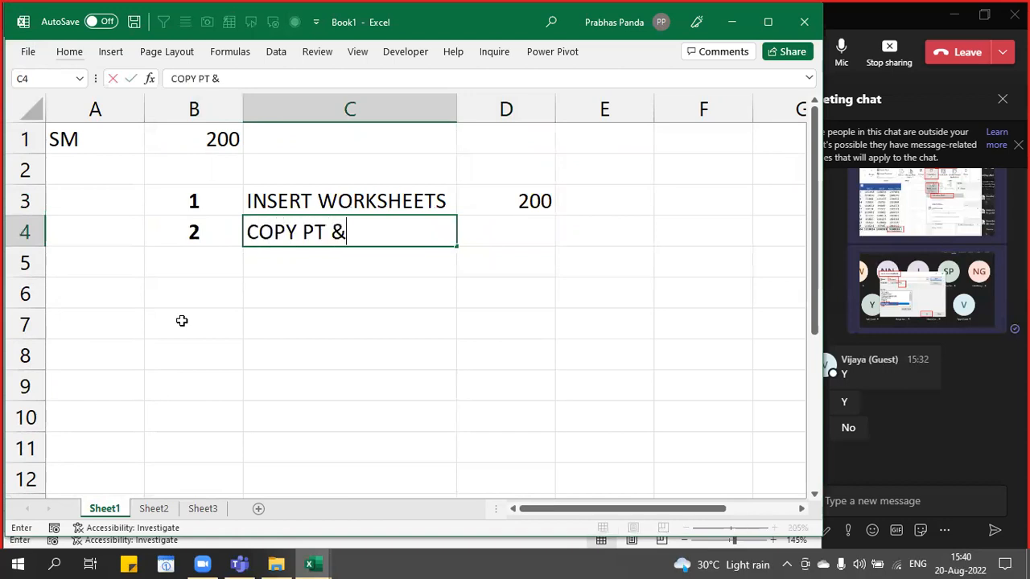
text( PASTE)
key(Tab)
text(200)
key(Return)
key(Left)
key(Left)
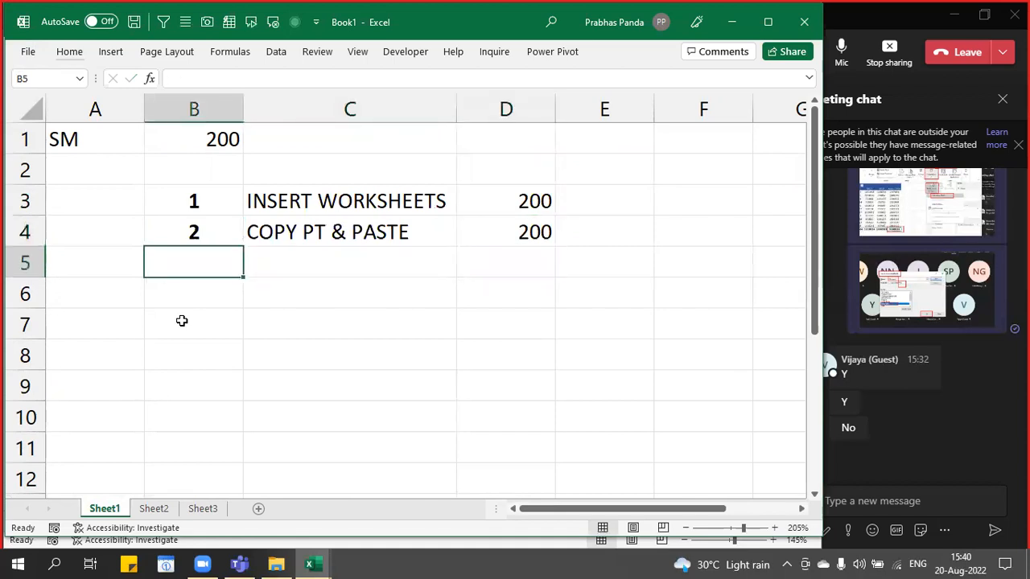
- Enter 3 in B5 and SELECT- FILTER- SM in C5, and copy the 200 from above into D5
text(3)
key(Tab)
text(SELEC)
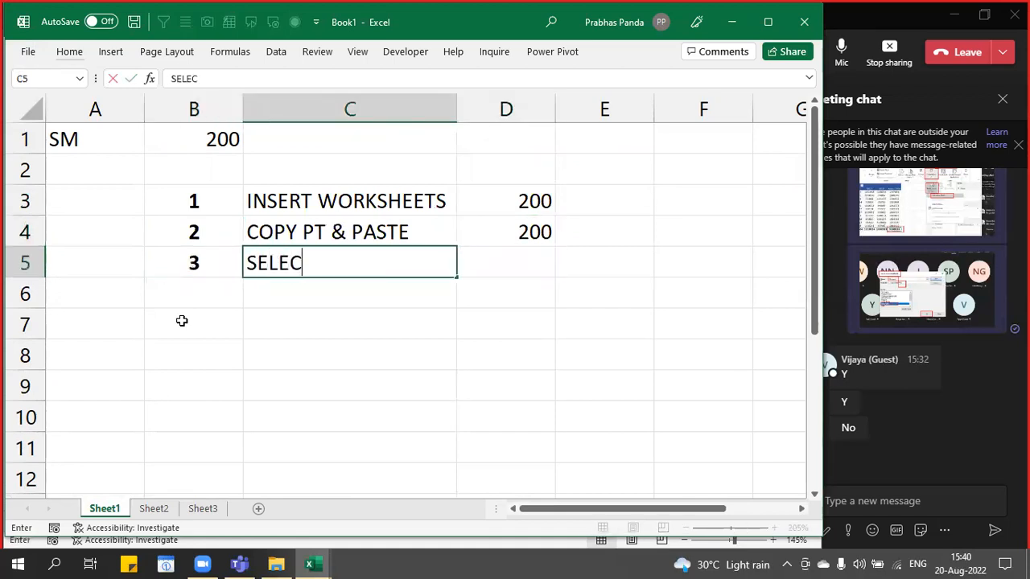
text(T- FILTER- SM)
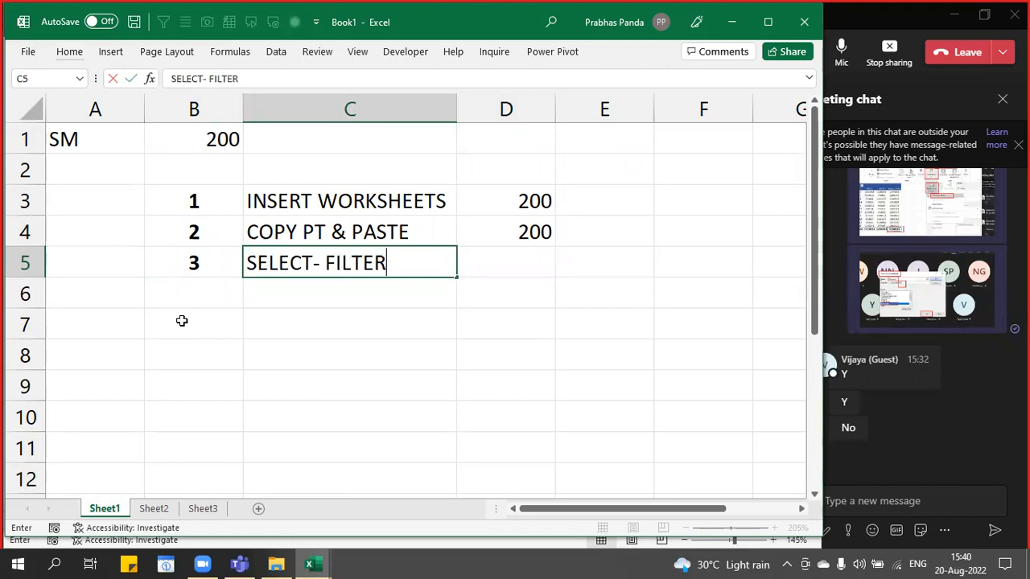
key(Tab)
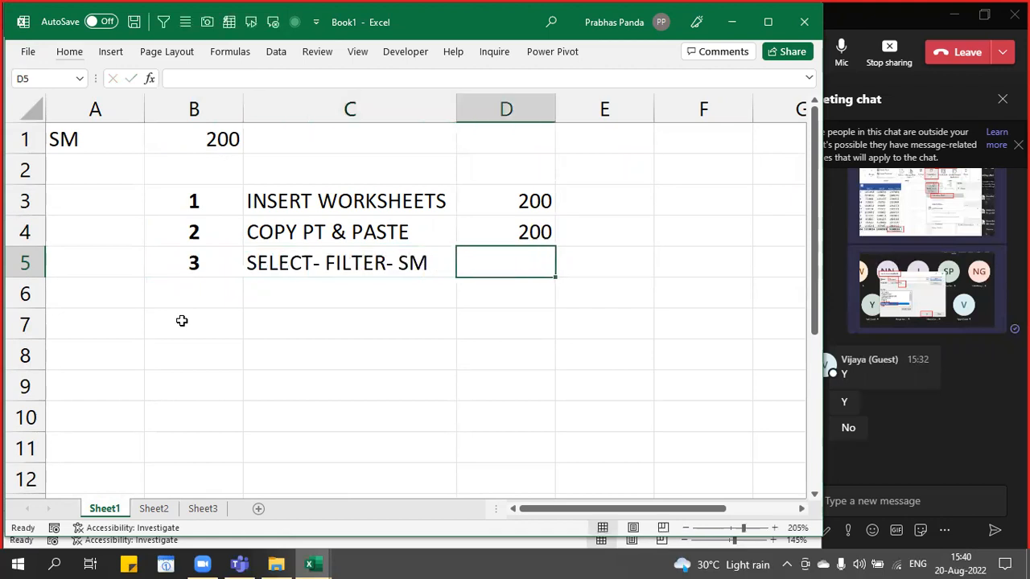
key(ctrl+d)
key(Left)
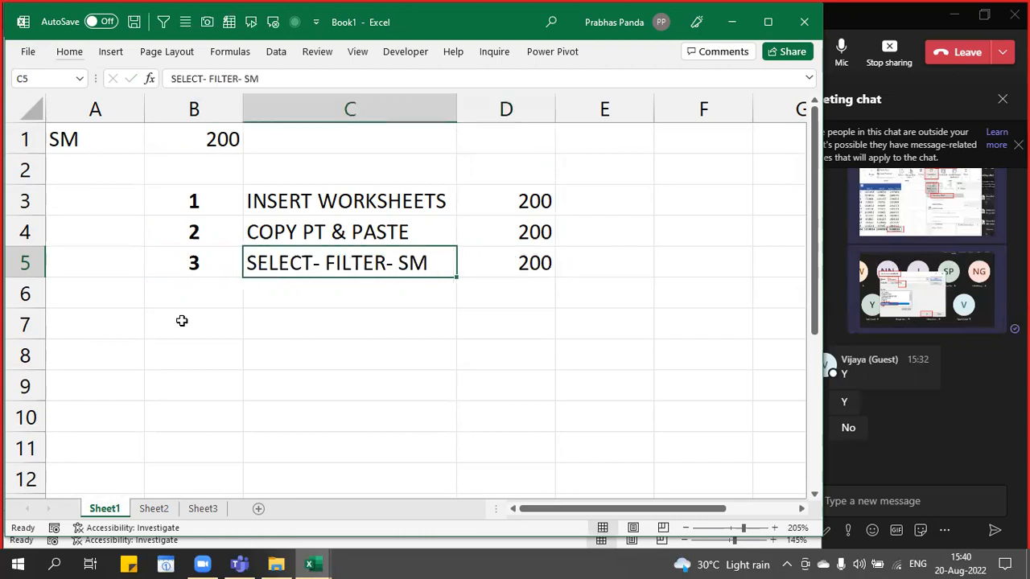
- Enter 4 in B6 and RENAME WS- SM in C6, and copy the 200 from above into D6
key(Left)
key(Down)
text(4)
key(Tab)
text(R)
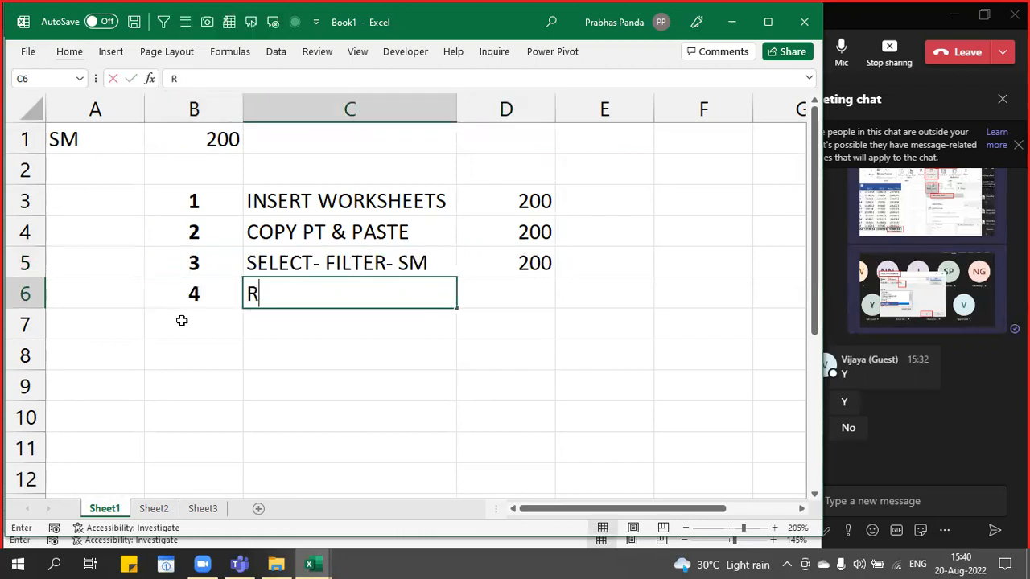
text(ENAME WS- SM)
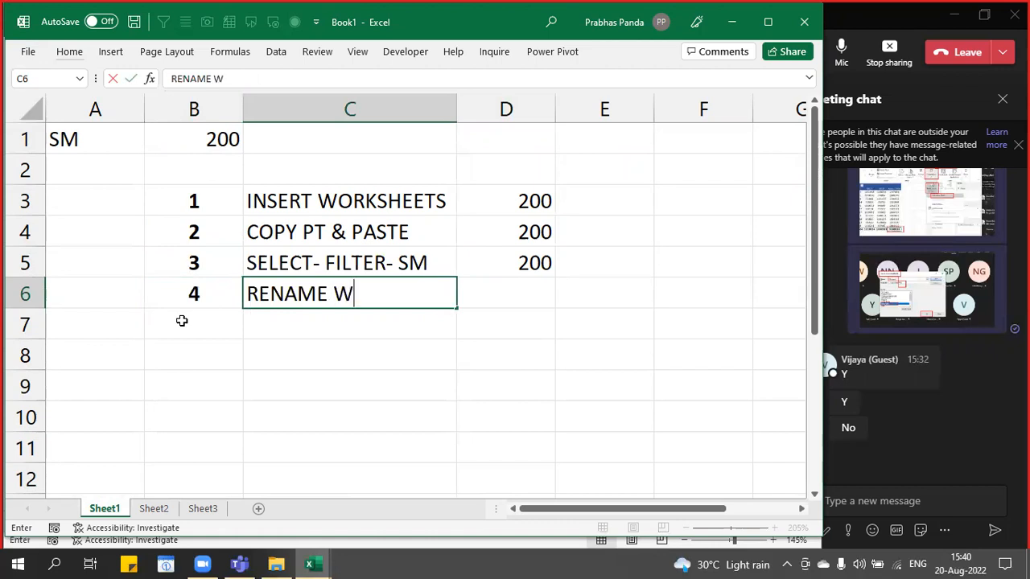
key(Tab)
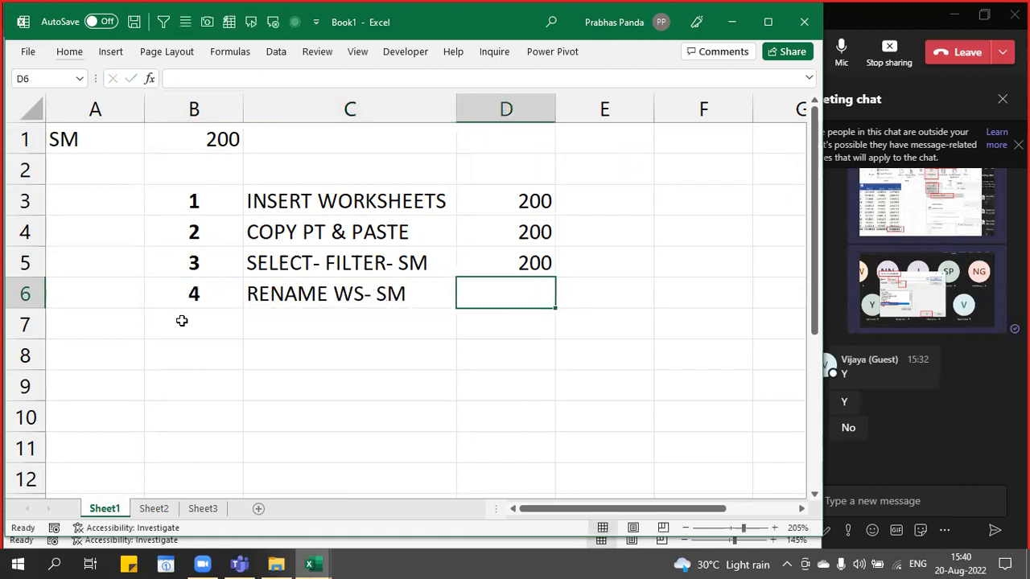
key(ctrl+d)
key(alt+h)
key(b)
key(o)
- Total the step counts D3:D6 with a SUM formula in D7
key(Return)
key(Right)
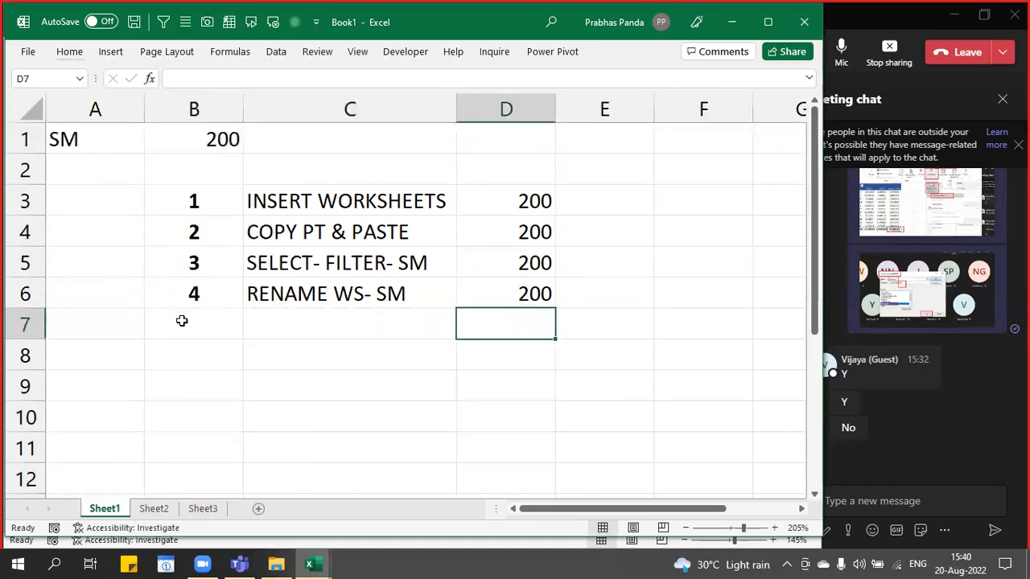
key(alt+equal)
key(Return)
- Format the total in D7 with a thick outside border and bold text
key(Up)
key(alt+h)
key(b)
key(t)
key(Return)
key(Up)
key(Up)
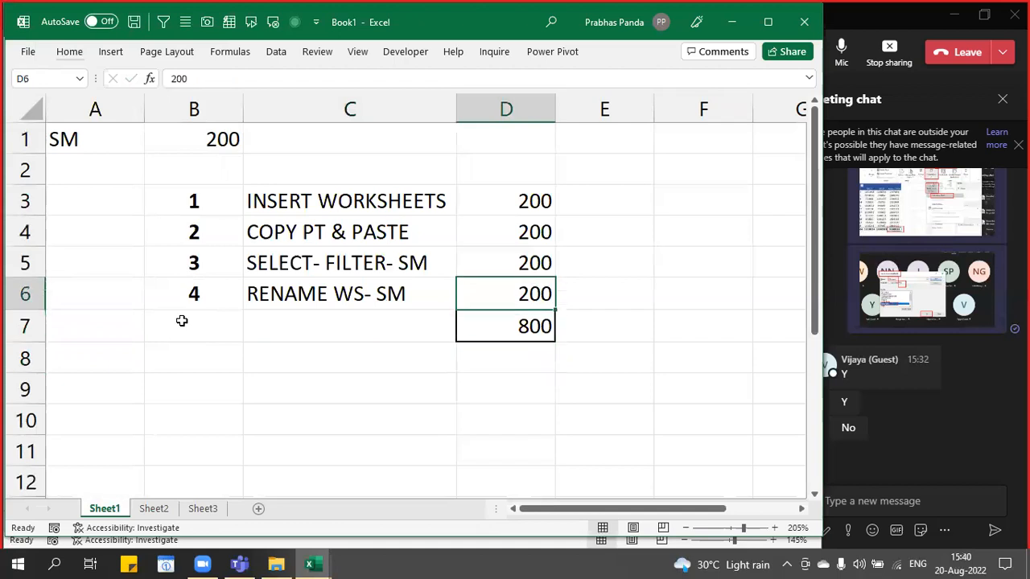
key(Down)
key(ctrl+b)
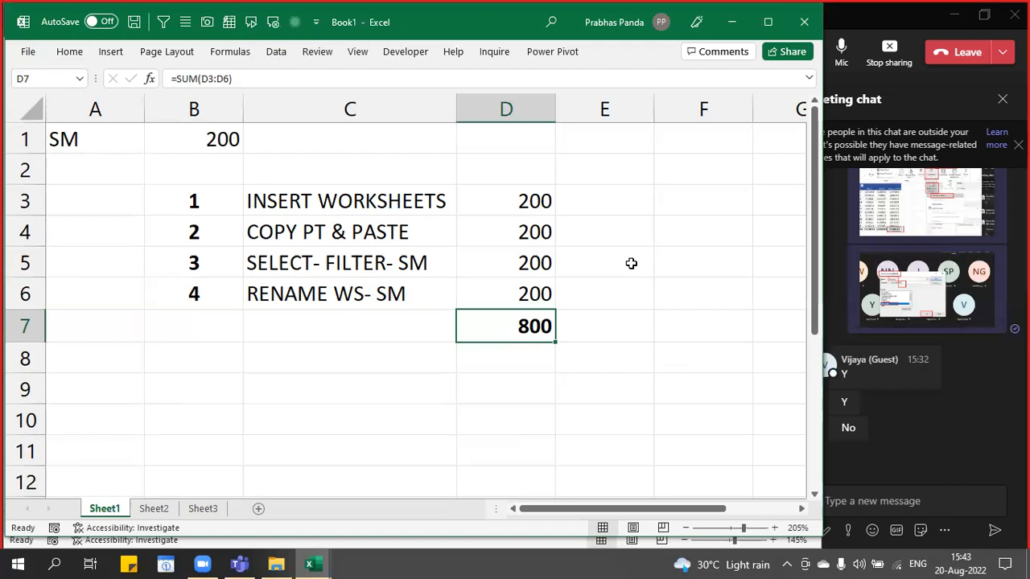
- Close the Book1 workbook without saving and return to the pivot table on sheet PIVOT(7)
click(807, 29)
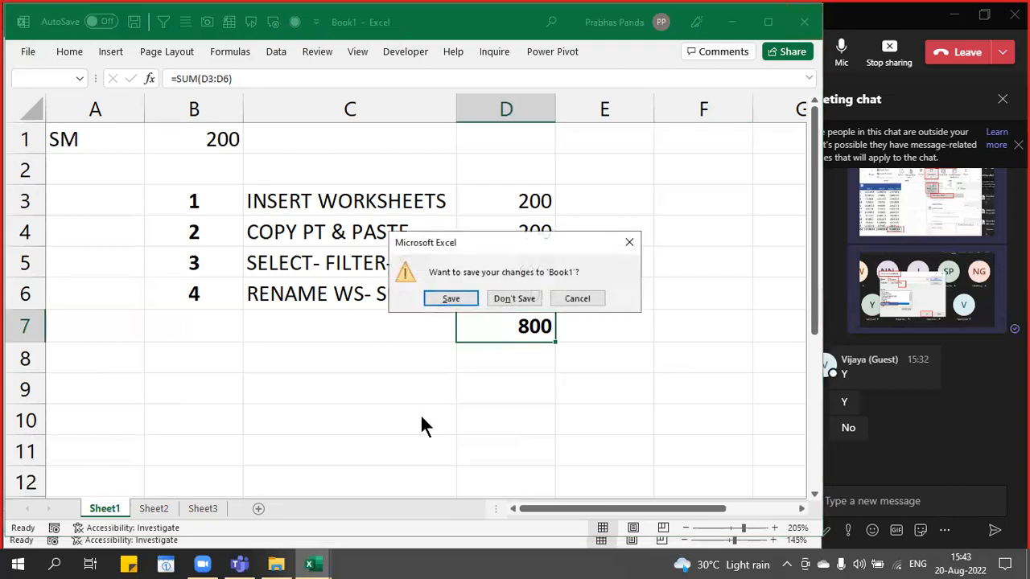
click(506, 299)
click(300, 294)
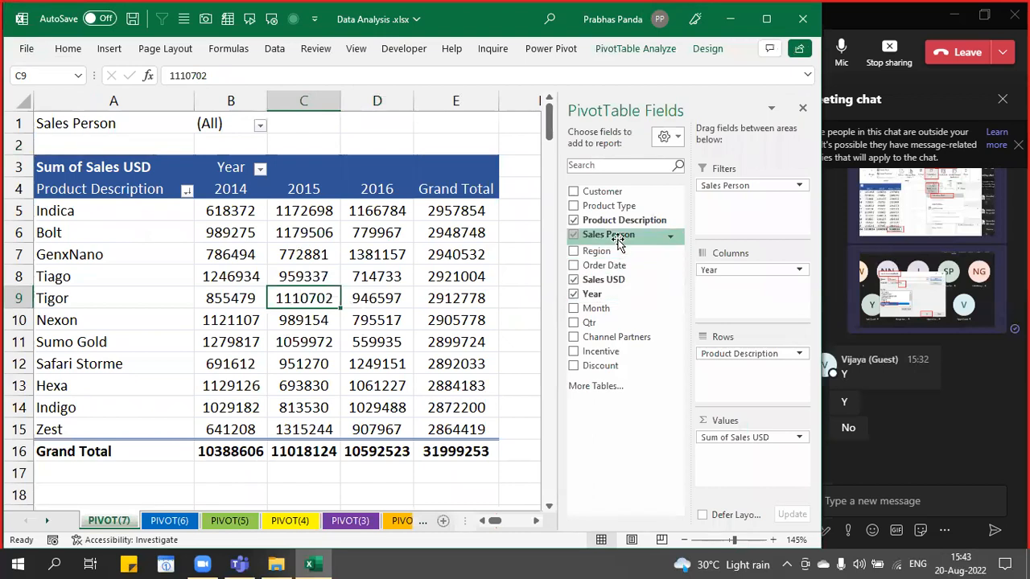
key(ctrl)
key(ctrl)
key(ctrl)
key(ctrl)
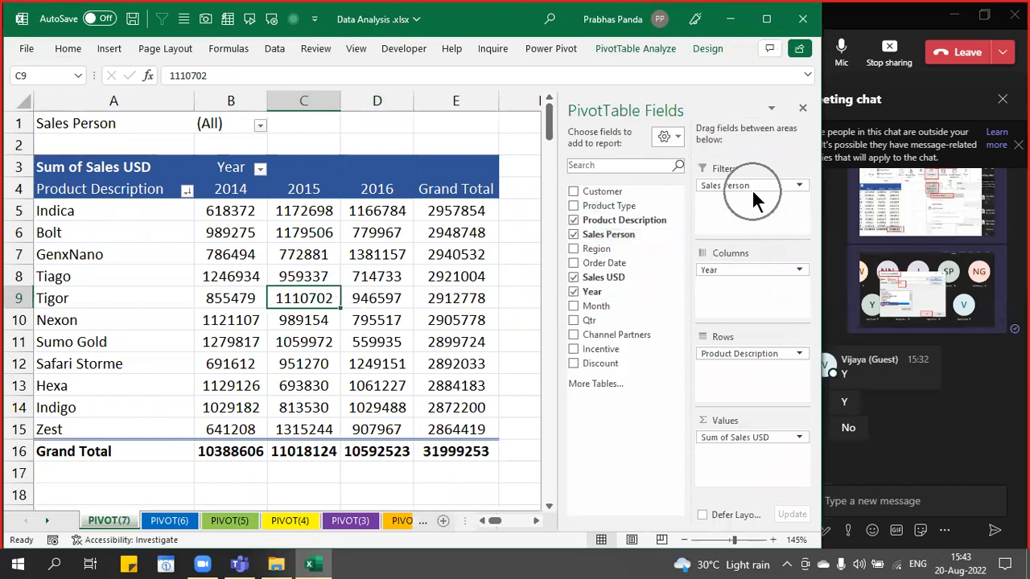
key(ctrl)
key(ctrl)
key(ctrl)
key(ctrl)
key(ctrl)
key(ctrl)
key(ctrl)
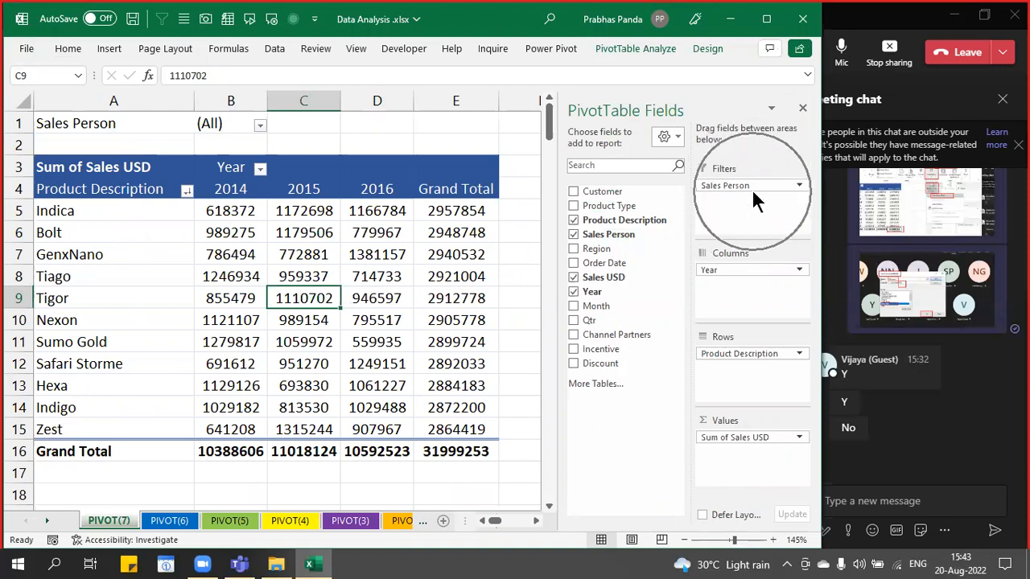
key(ctrl)
key(ctrl)
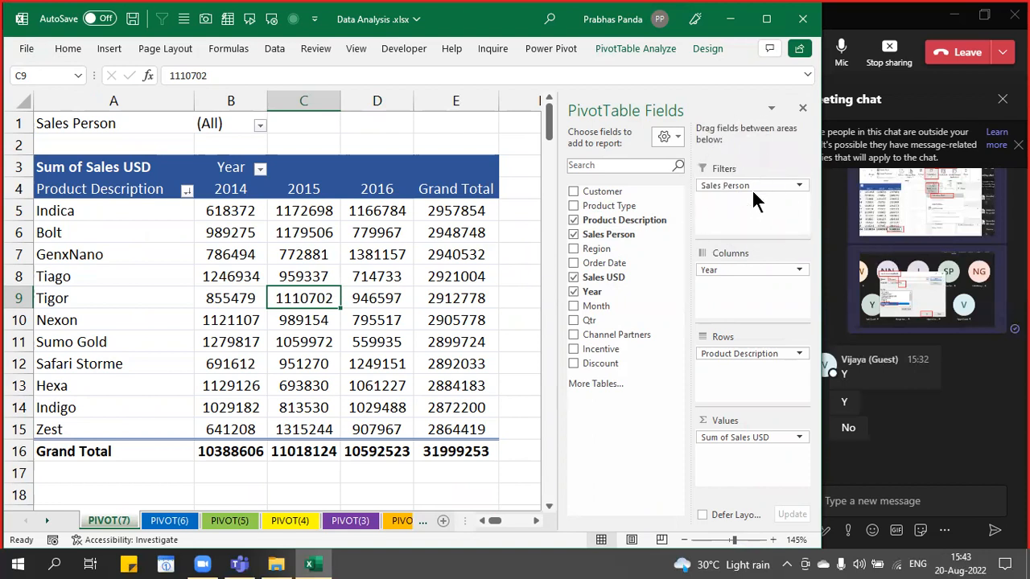
- Generate separate report filter pages for the Sales Person field from the PIVOT(7) pivot table
scroll(341, 330, down, 1)
scroll(341, 330, down, 1)
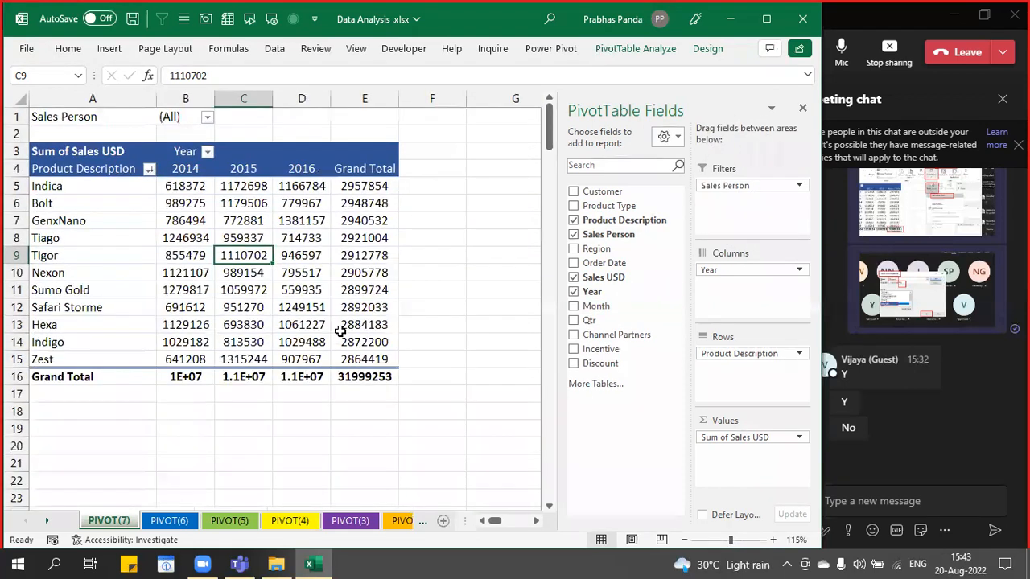
key(ctrl+F1)
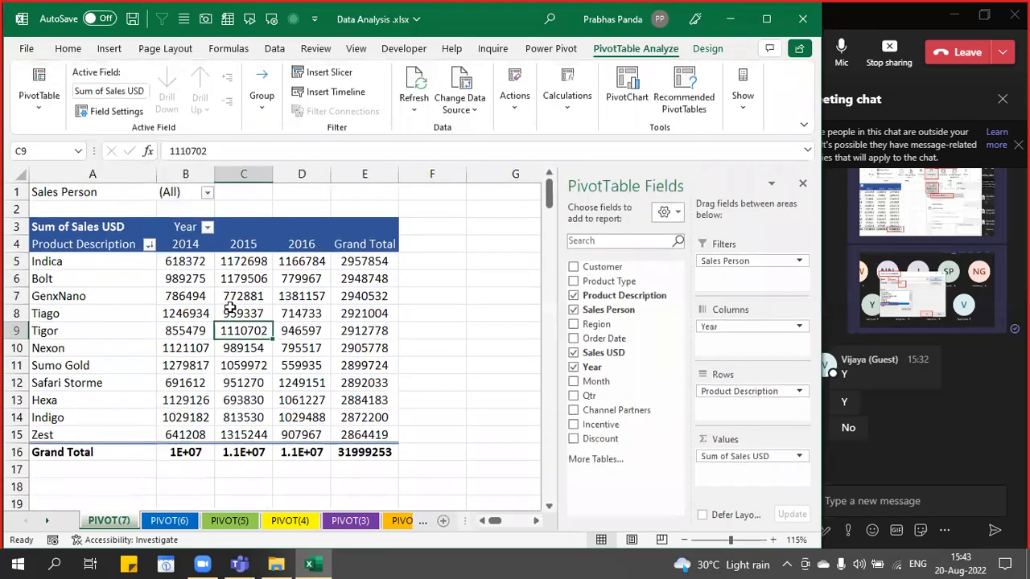
click(127, 195)
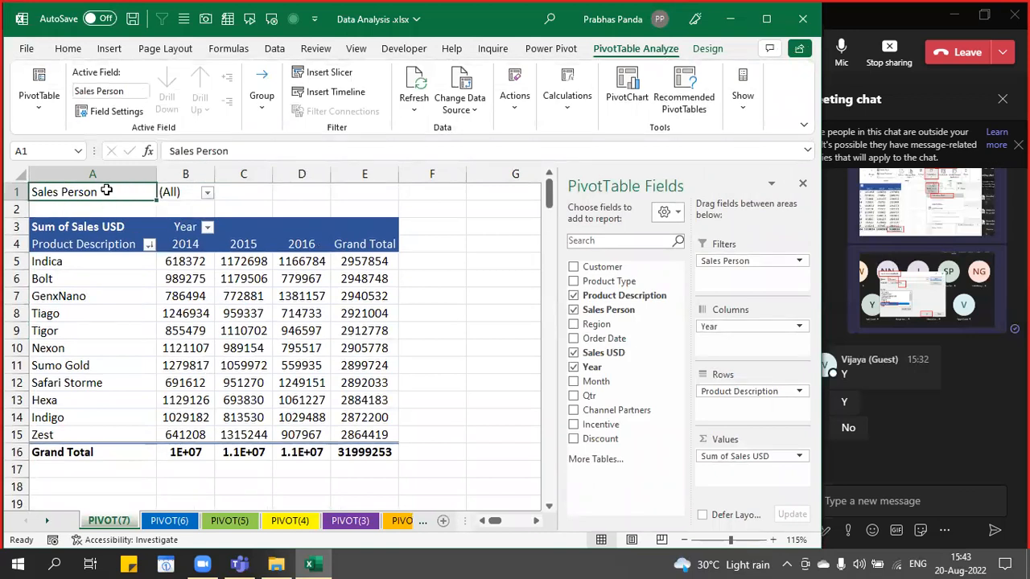
click(182, 193)
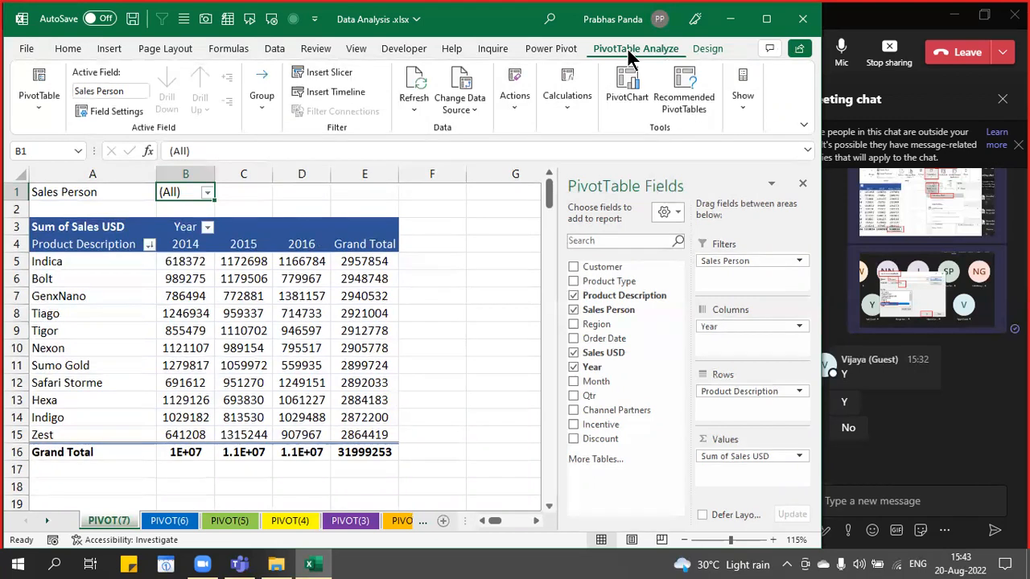
click(38, 112)
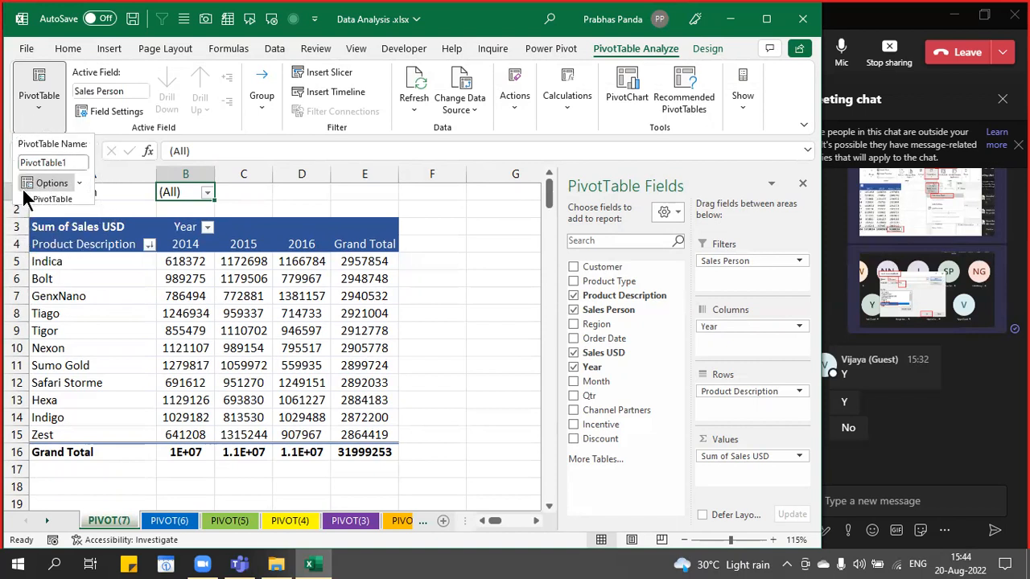
click(82, 183)
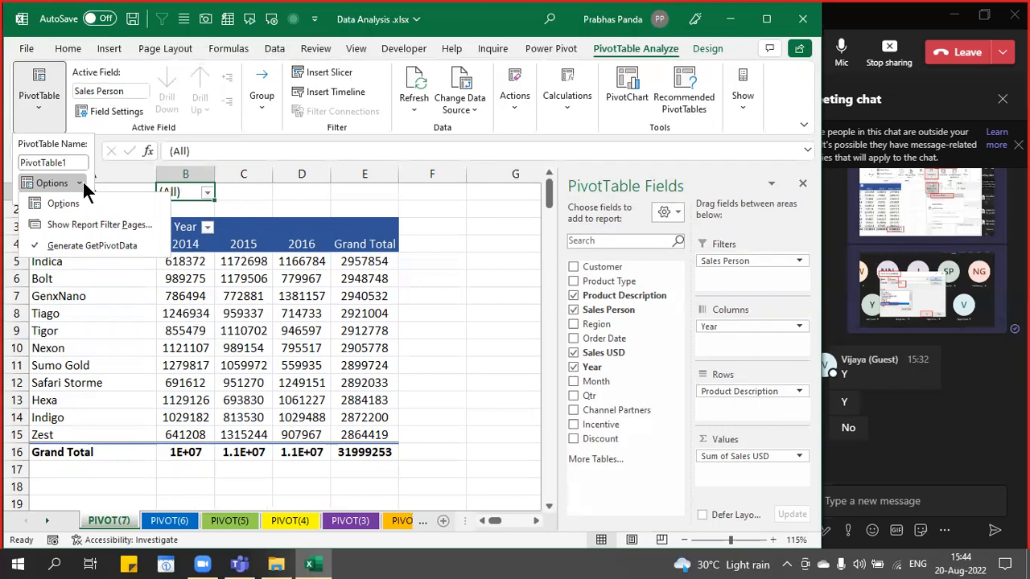
click(120, 225)
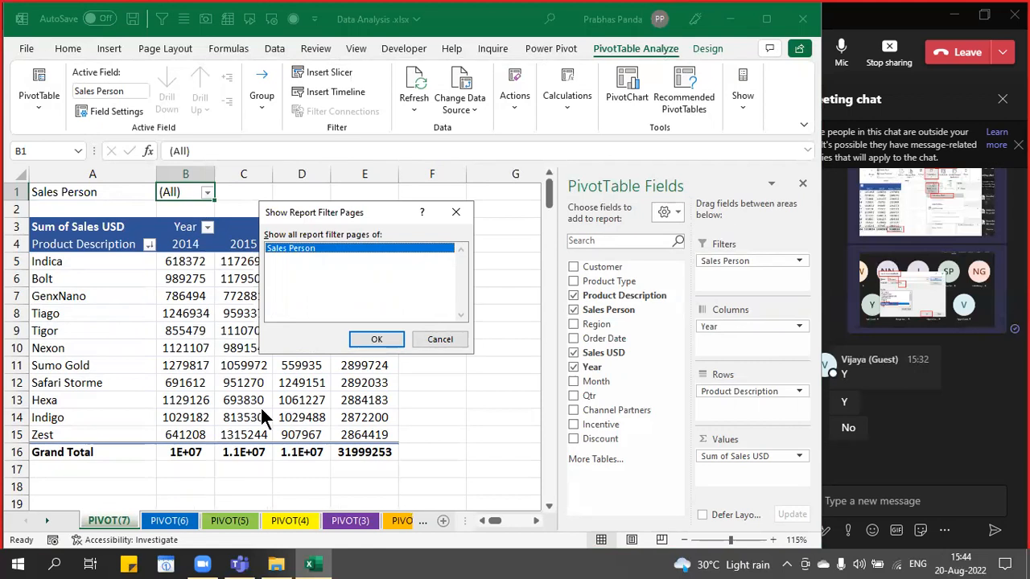
click(377, 339)
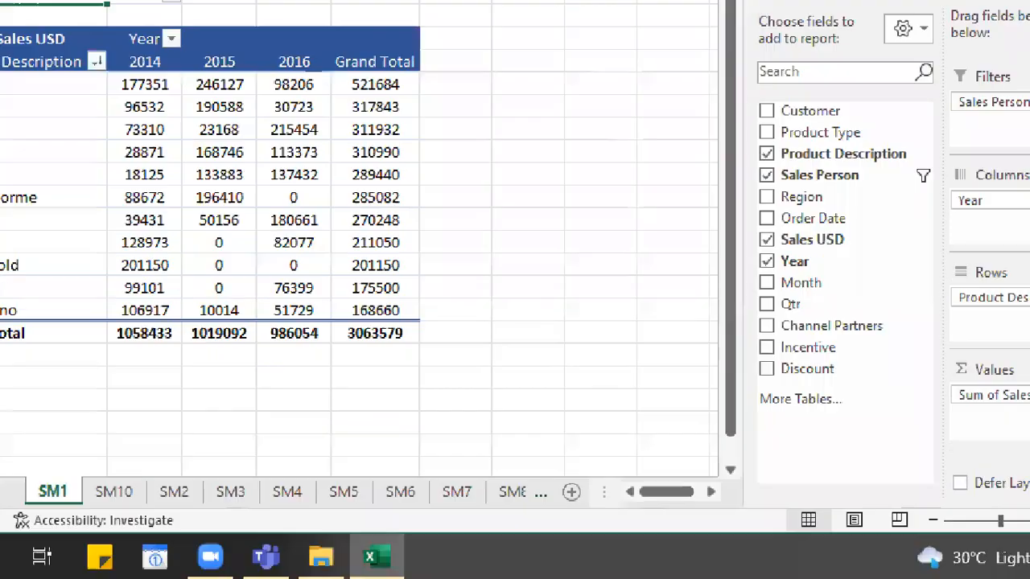
click(63, 473)
mouse_move(19, 458)
mouse_down()
mouse_move(259, 552)
mouse_move(600, 524)
mouse_up()
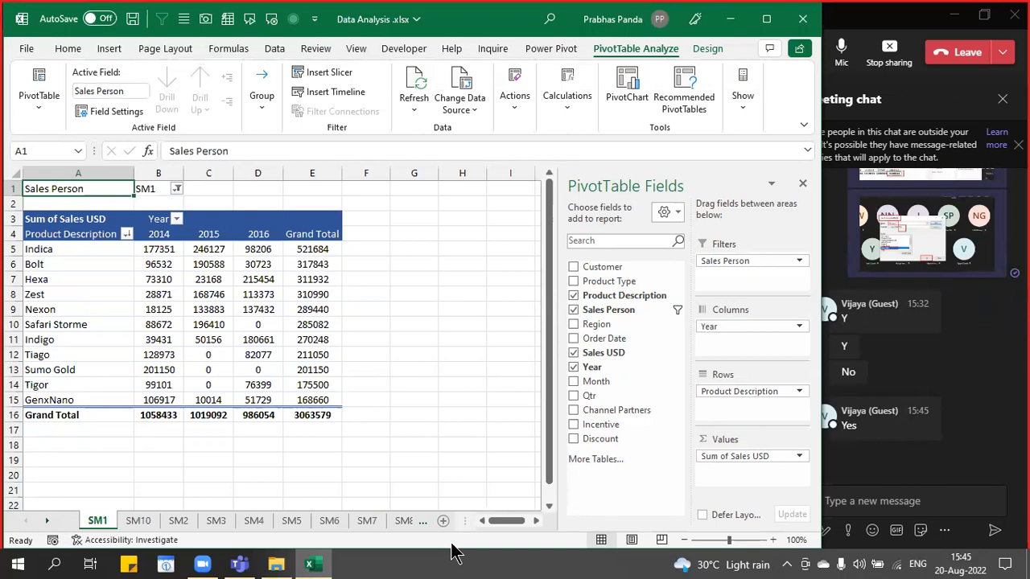
- Delete the generated salesperson sheets so that PIVOT(7) is the first sheet again
click(423, 415)
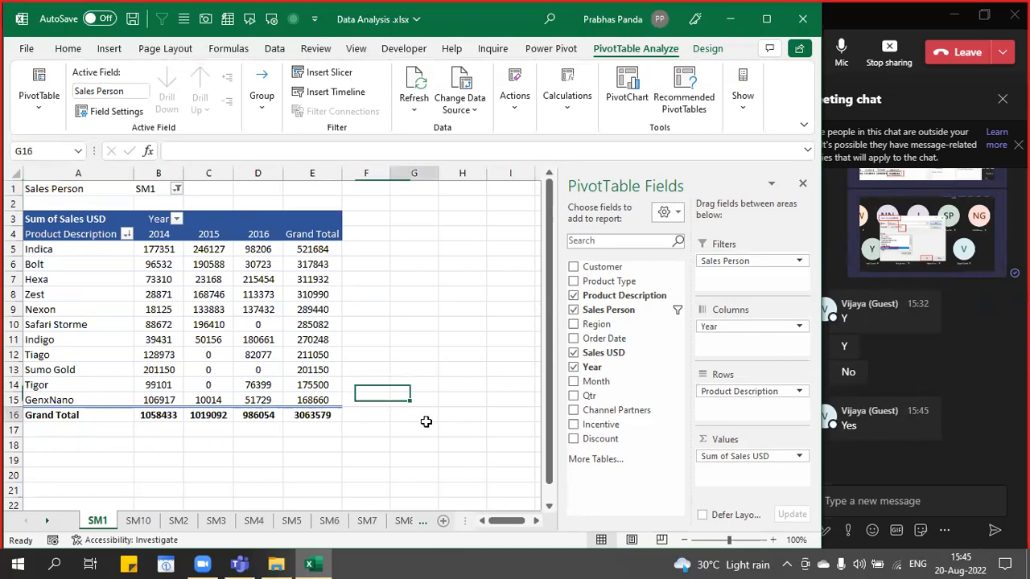
key(alt+e)
key(l)
key(Return)
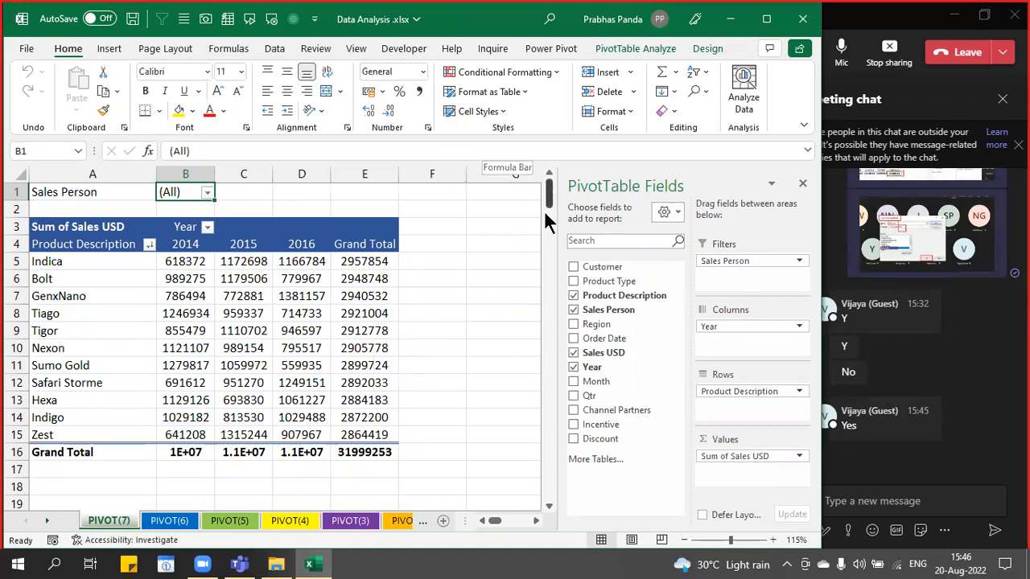
- Display the pivot table's Show Report Filter Pages option and mark the path to it in red, linking the Sales Person field to Filters
click(641, 48)
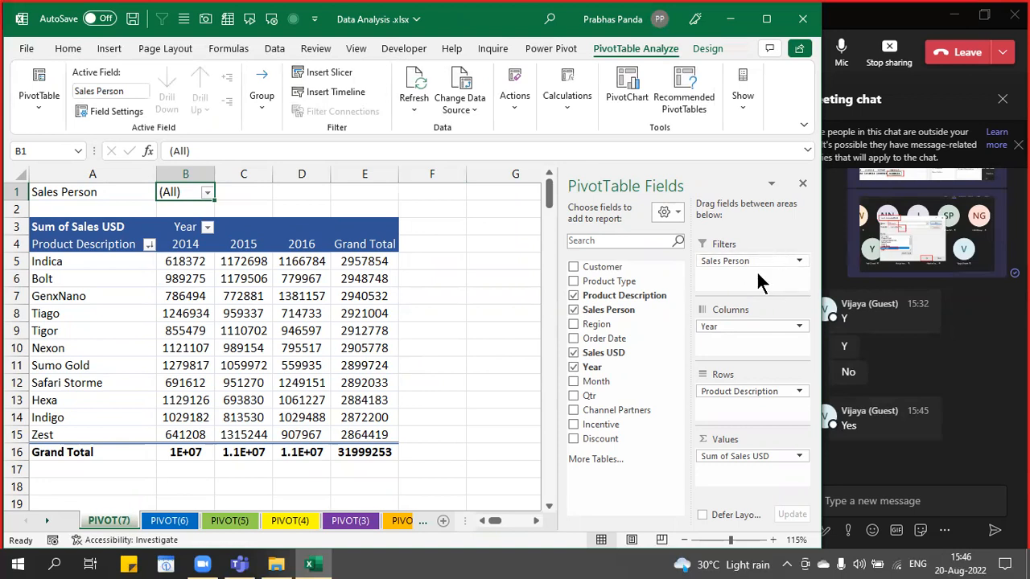
click(44, 103)
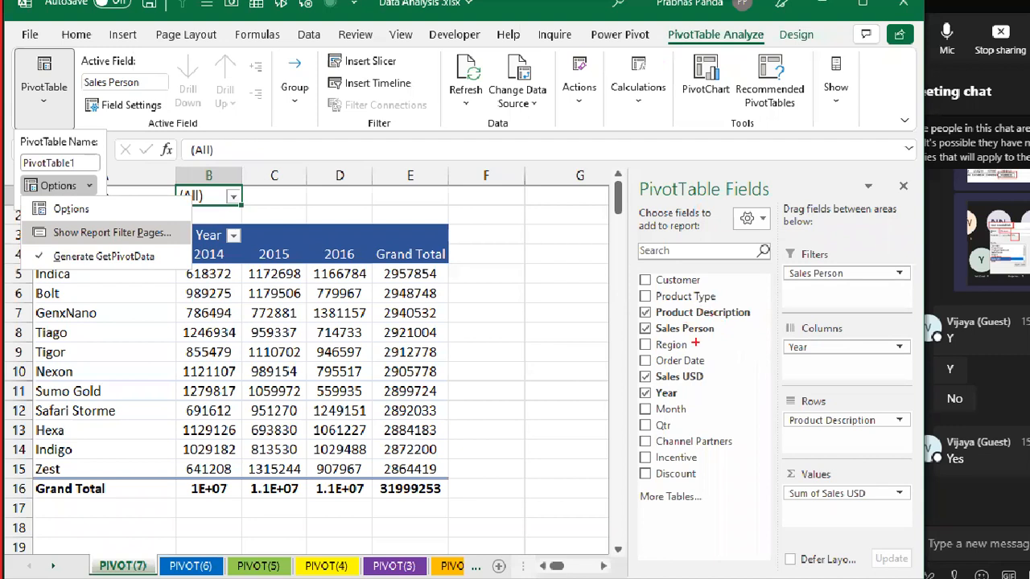
drag(703, 331, 815, 274)
mouse_move(665, 24)
mouse_down()
mouse_move(686, 45)
mouse_move(784, 49)
mouse_up()
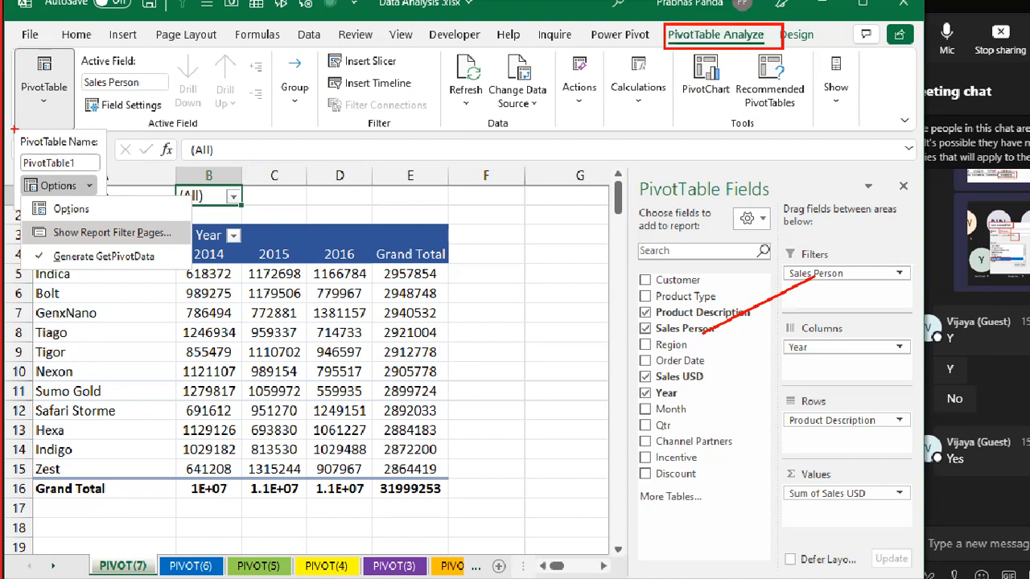
mouse_move(14, 128)
mouse_down()
mouse_move(103, 153)
mouse_move(102, 201)
mouse_up()
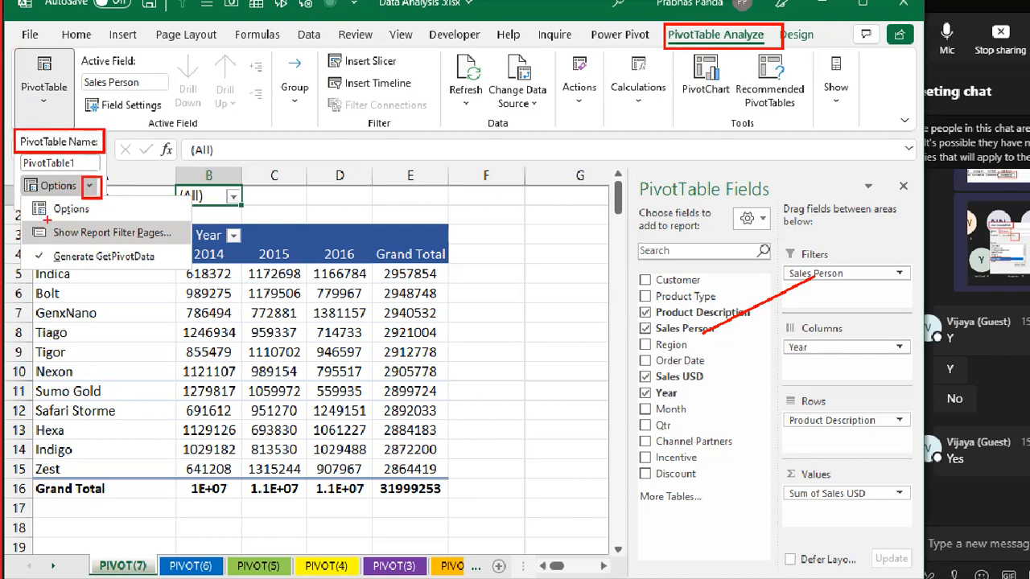
mouse_move(18, 216)
mouse_down()
mouse_move(67, 236)
mouse_move(192, 243)
mouse_up()
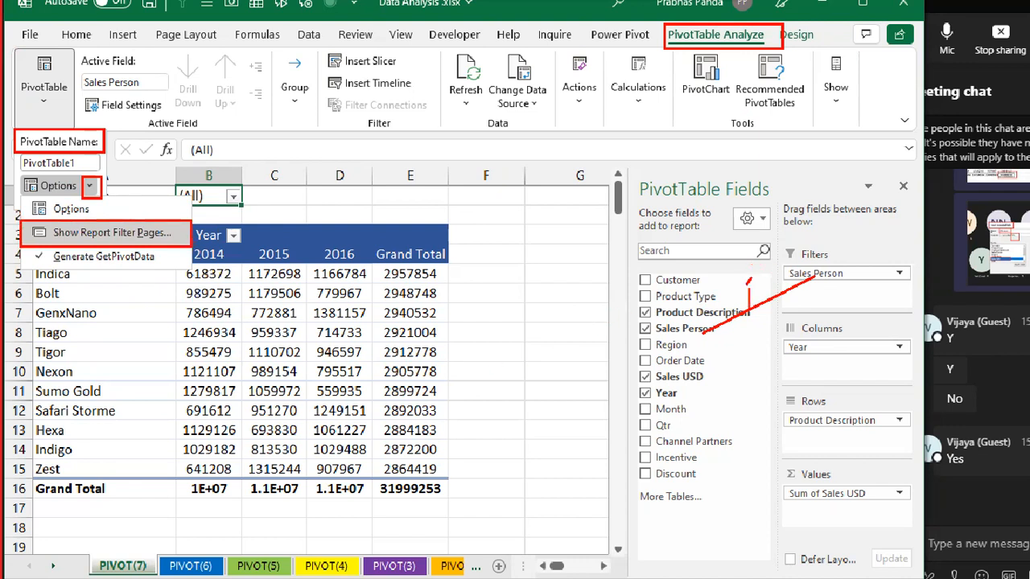
- Number the marked items 1 to 5 in the order they are used, and close the annotation view
mouse_move(739, 271)
mouse_down()
mouse_move(739, 294)
mouse_move(748, 282)
mouse_up()
drag(664, 67, 674, 81)
drag(111, 130, 110, 145)
drag(117, 188, 123, 202)
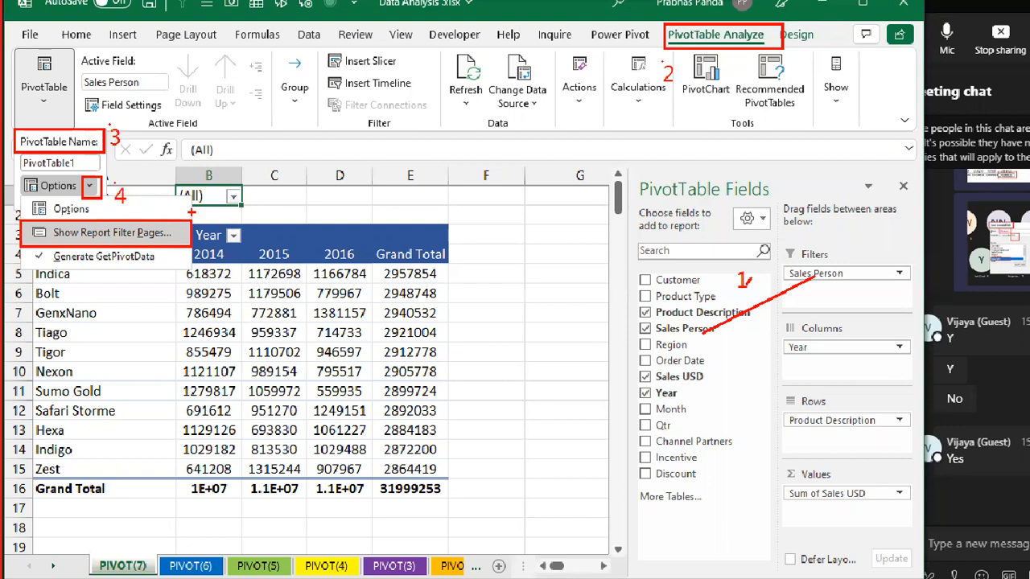
text(t5)
key(Escape)
key(Escape)
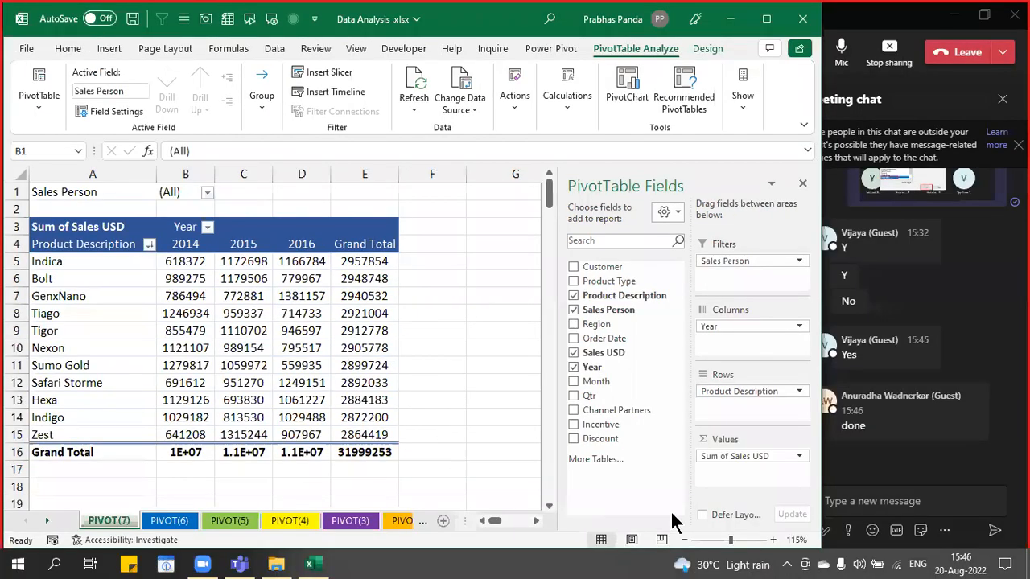
- Post the annotated screenshot in the Teams meeting chat, and switch back to the Excel workbook
click(911, 494)
key(ctrl+v)
key(Return)
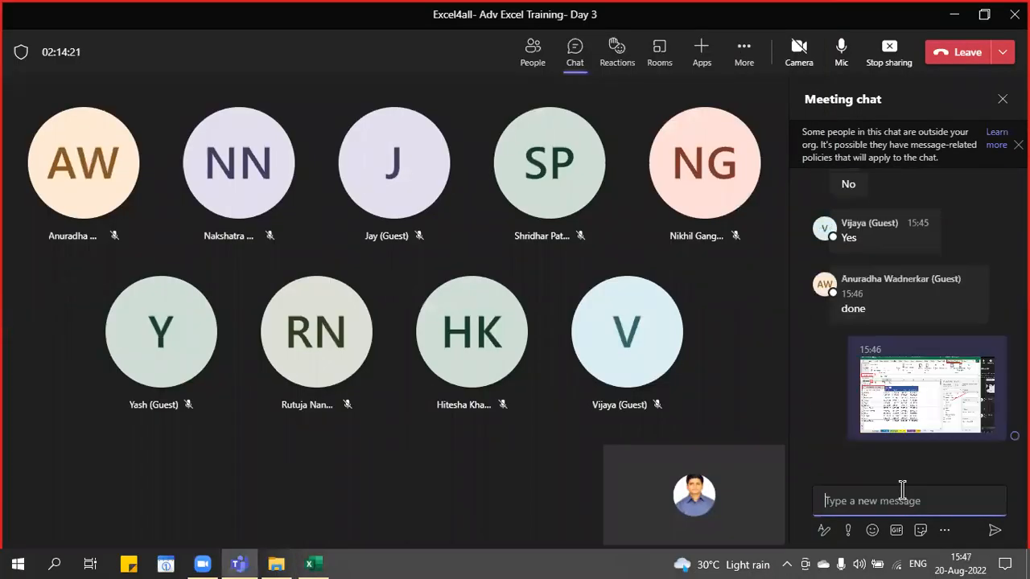
key(alt+Tab)
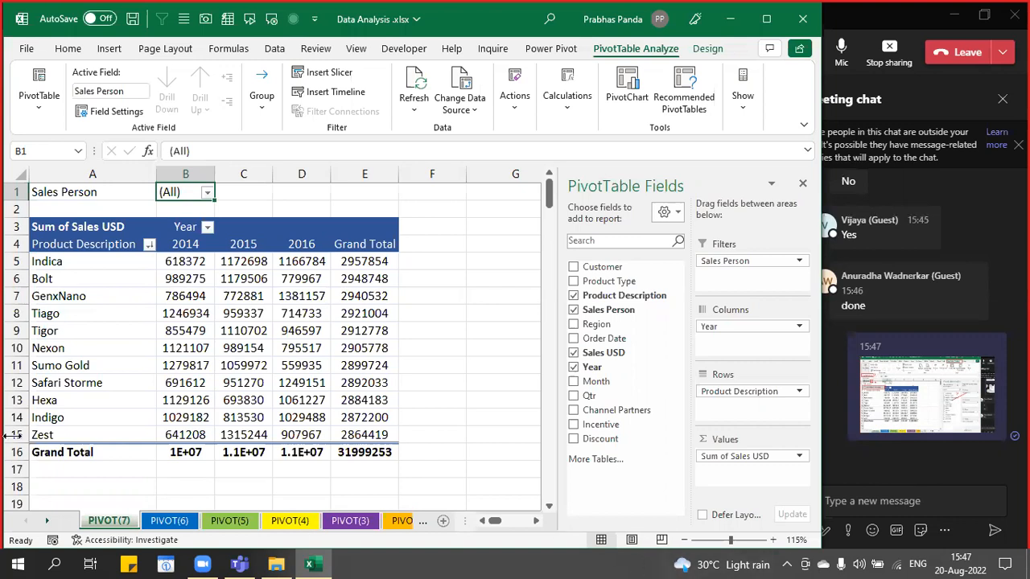
- Create a copy of sheet PIVOT(7) in the same workbook, placed before PIVOT(7)
mouse_move(380, 293)
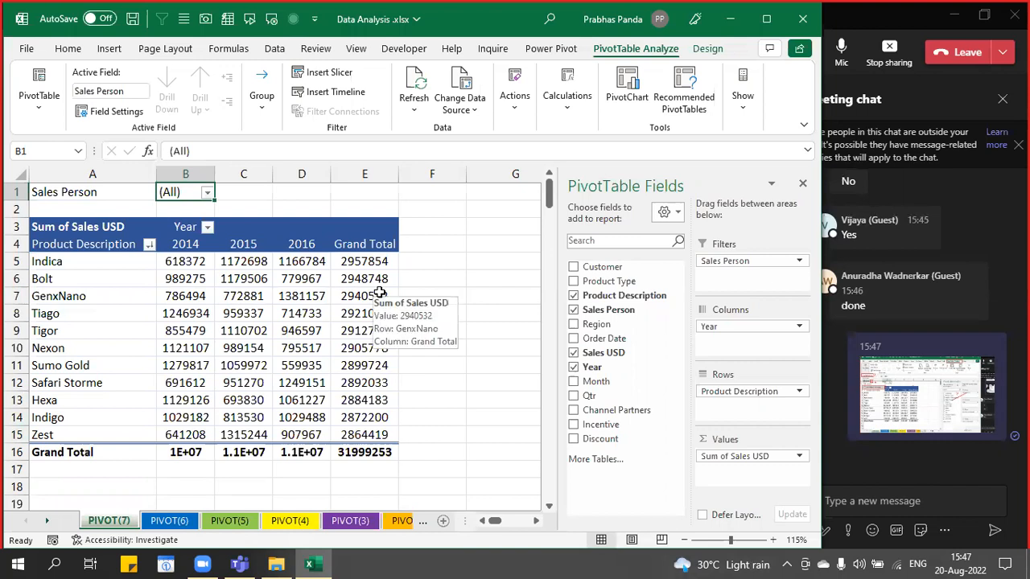
click(109, 523)
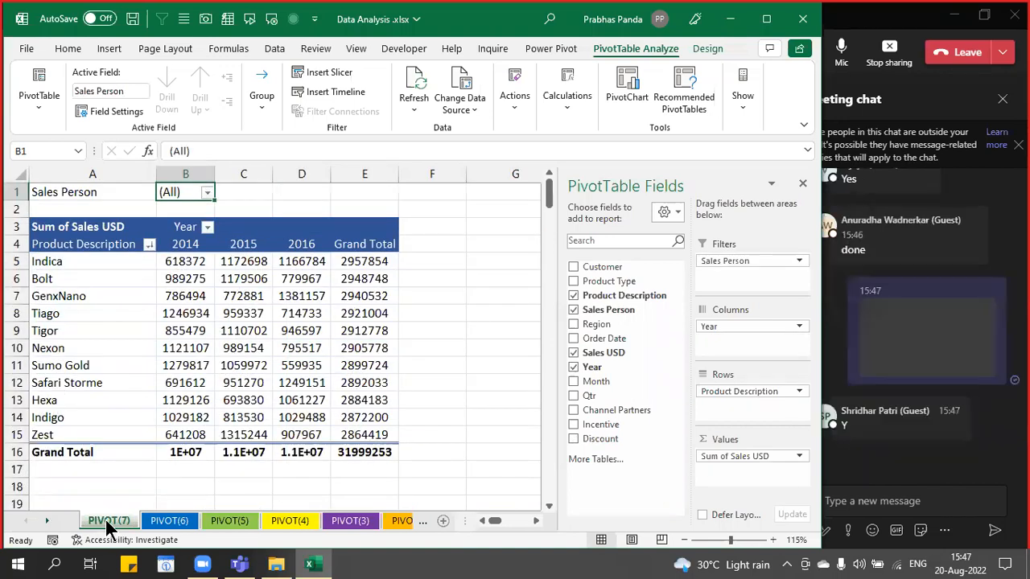
right_click(110, 523)
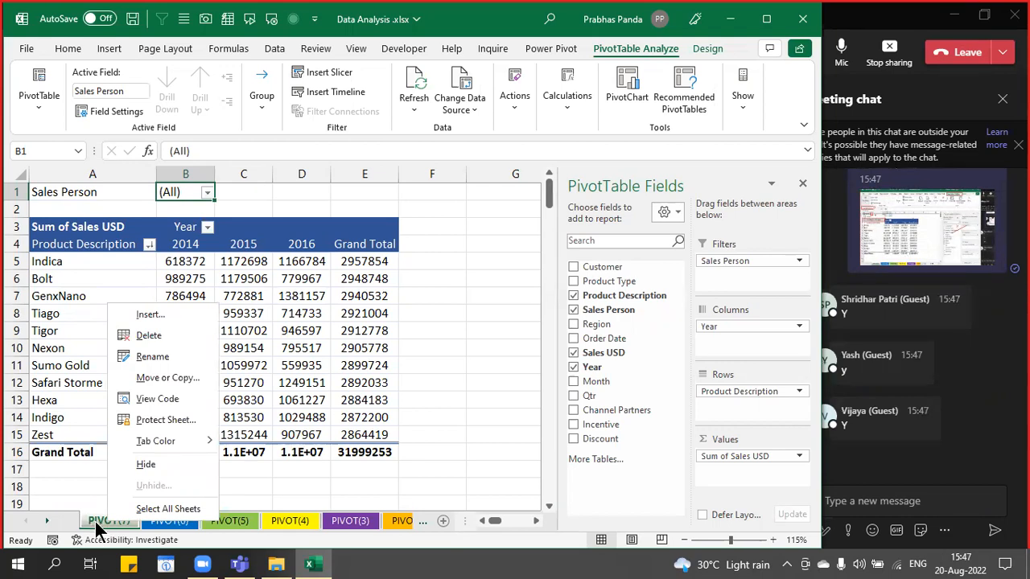
click(191, 372)
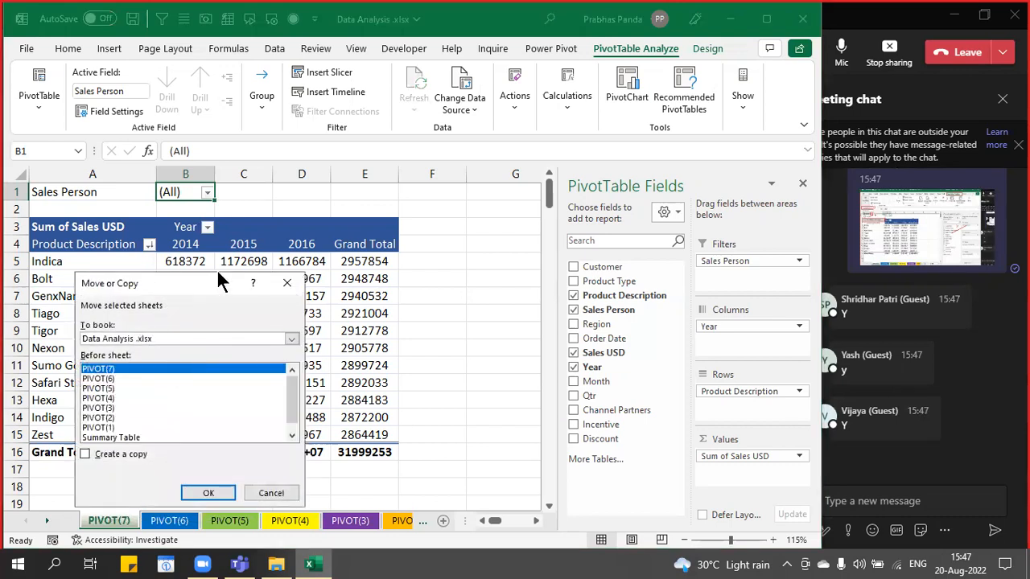
drag(218, 278, 465, 119)
click(377, 298)
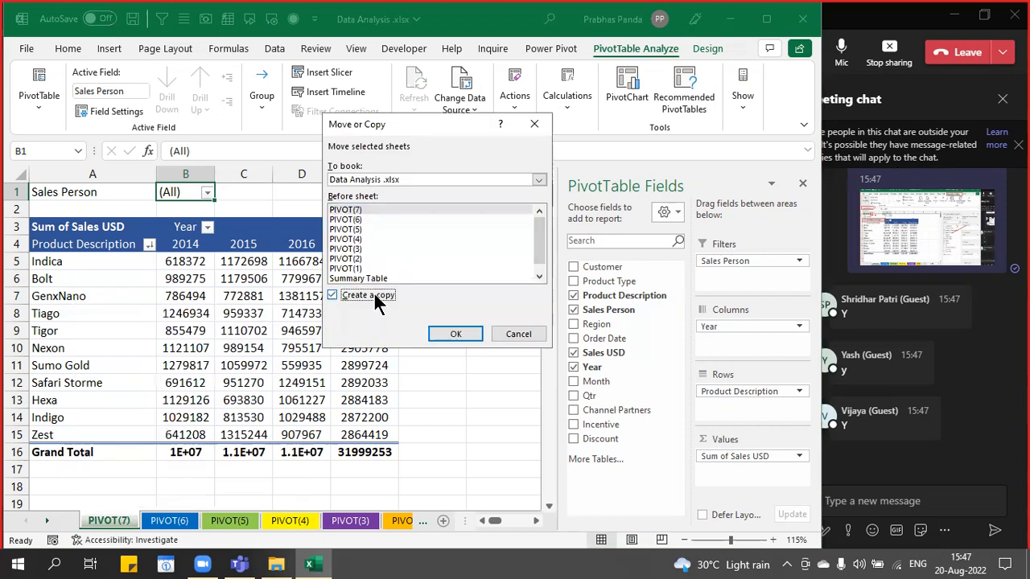
click(457, 333)
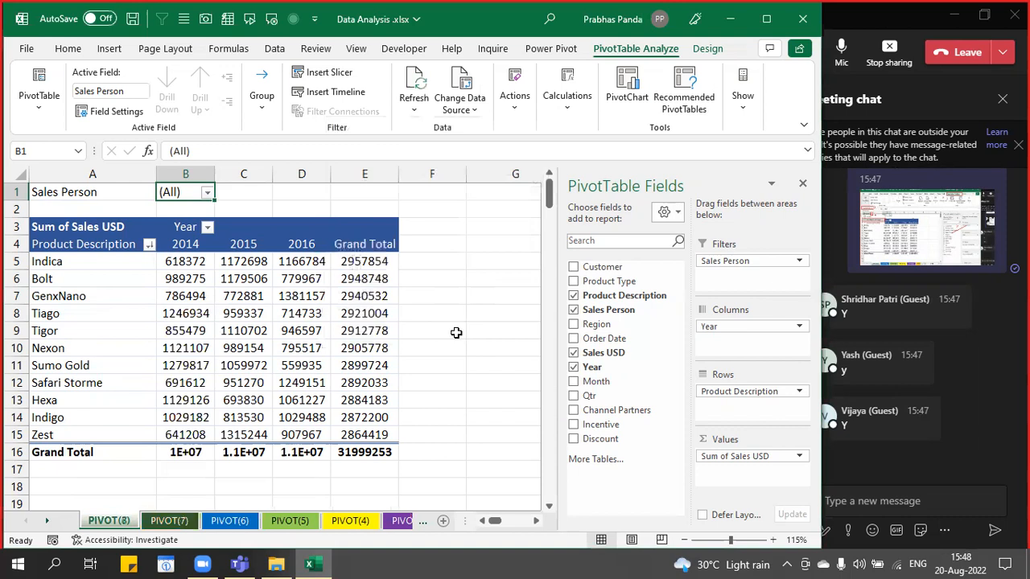
- Color the sheet tab of PIVOT(8) with the darkest orange theme shade
right_click(113, 523)
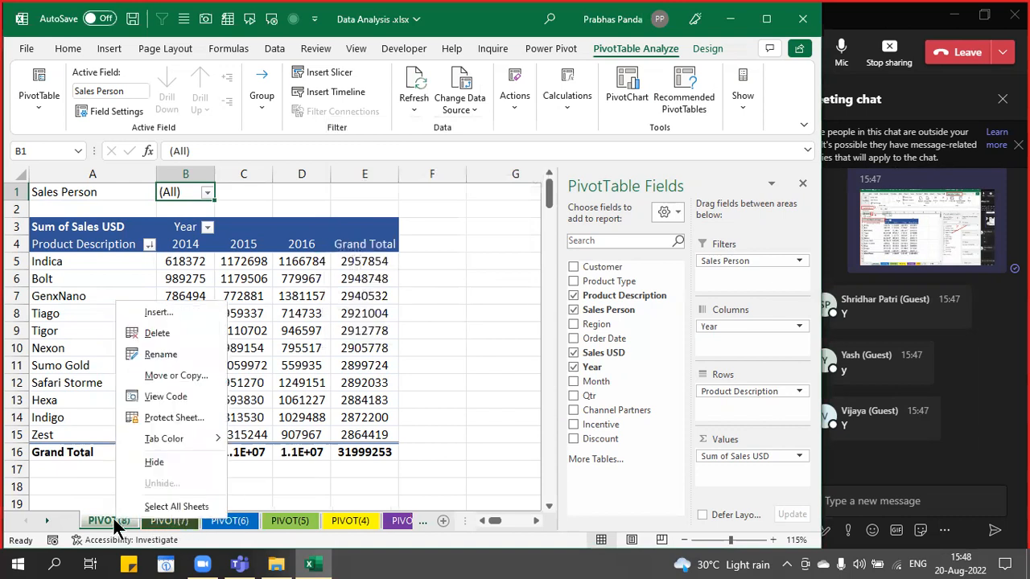
mouse_move(211, 443)
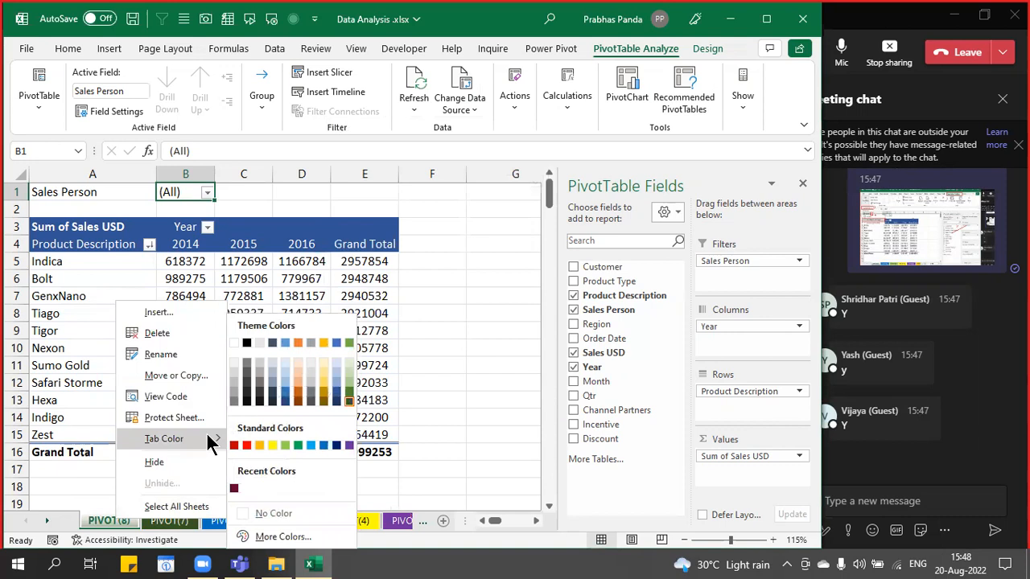
click(299, 399)
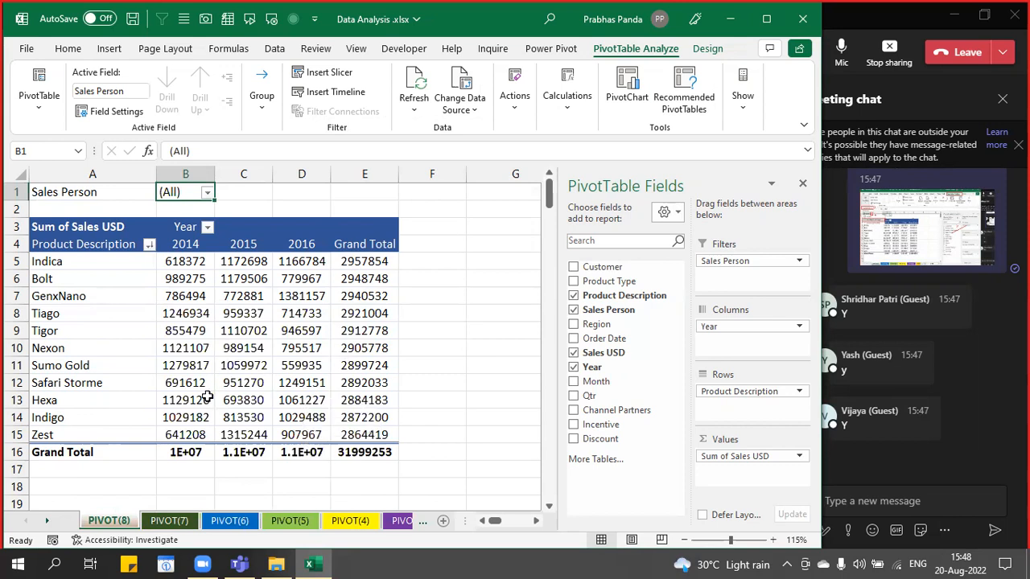
- Remove Sales Person, Product Description and Year from the PIVOT(8) pivot table, and collapse the ribbon
click(574, 312)
click(574, 310)
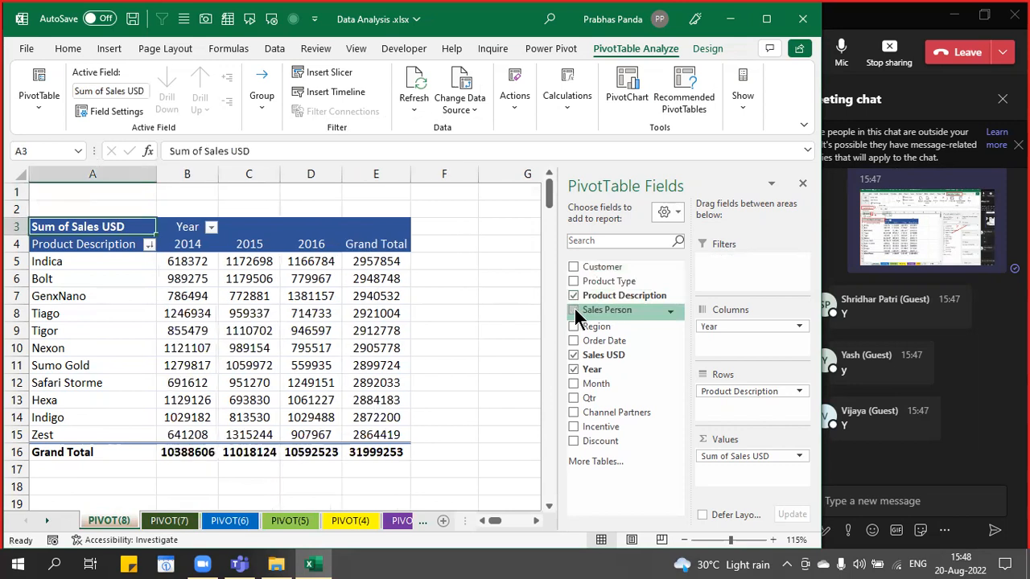
key(ctrl+F1)
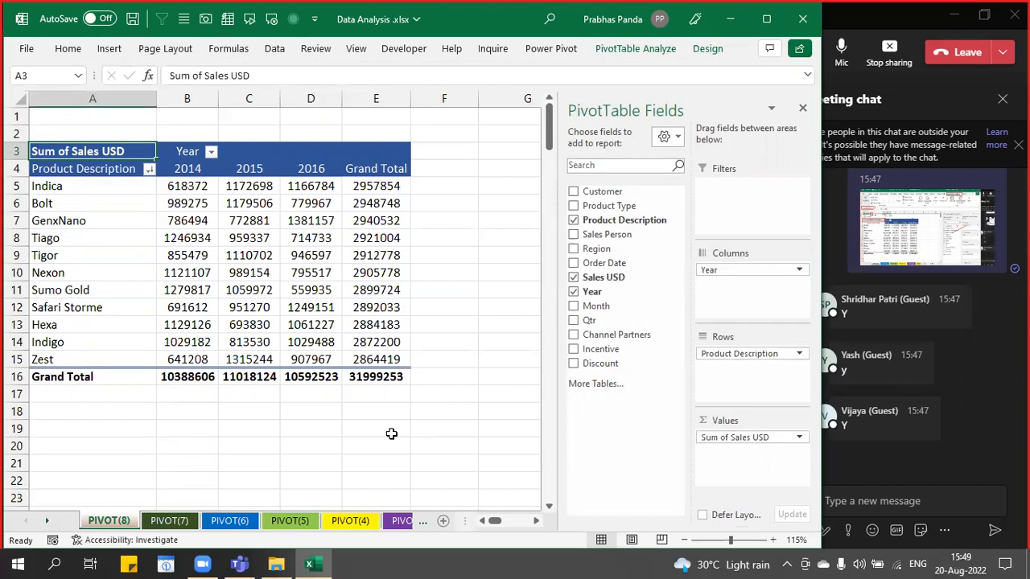
click(573, 221)
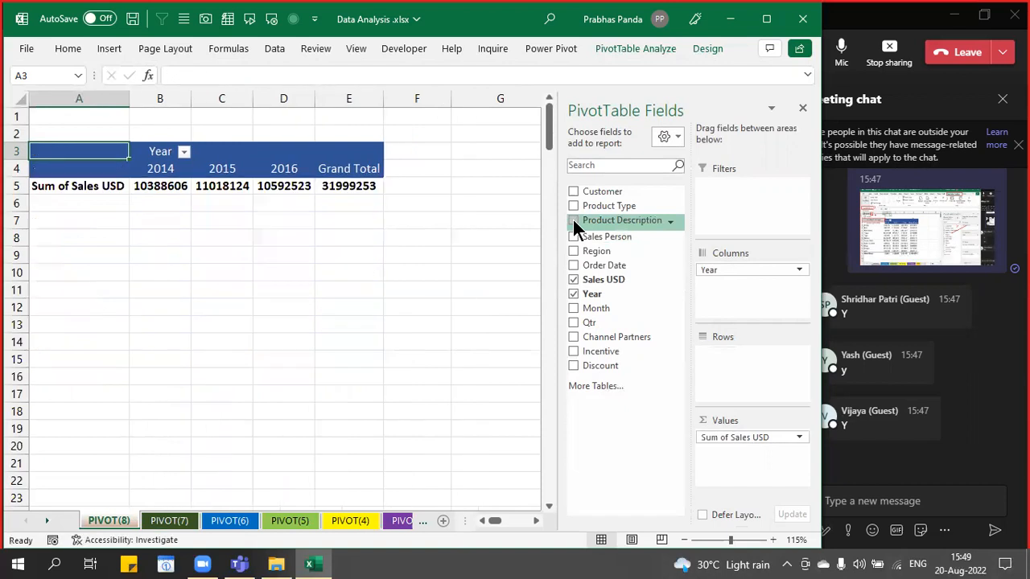
click(572, 292)
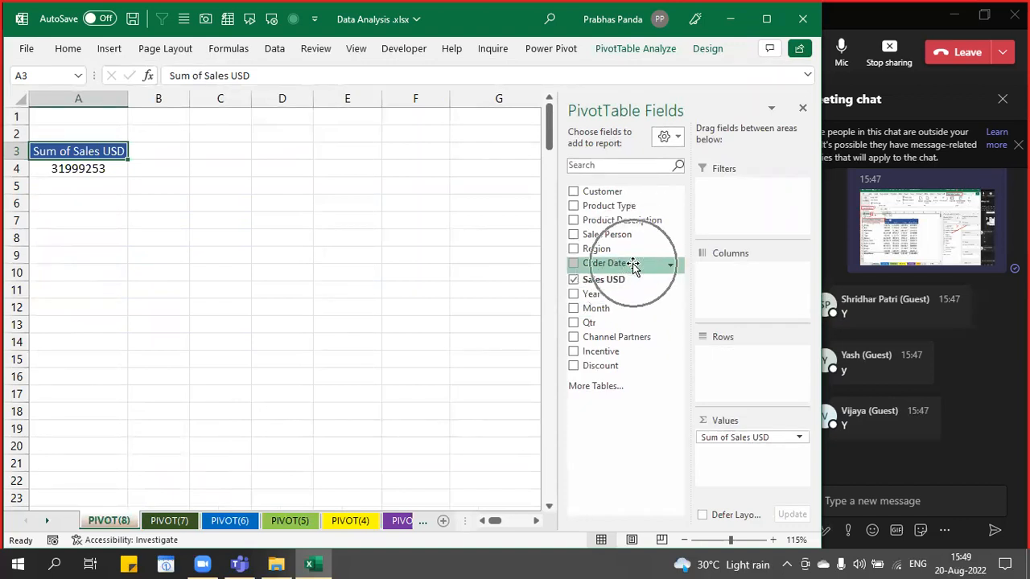
- Add the Order Date field to the rows of the PIVOT(8) pivot table
drag(633, 267, 747, 377)
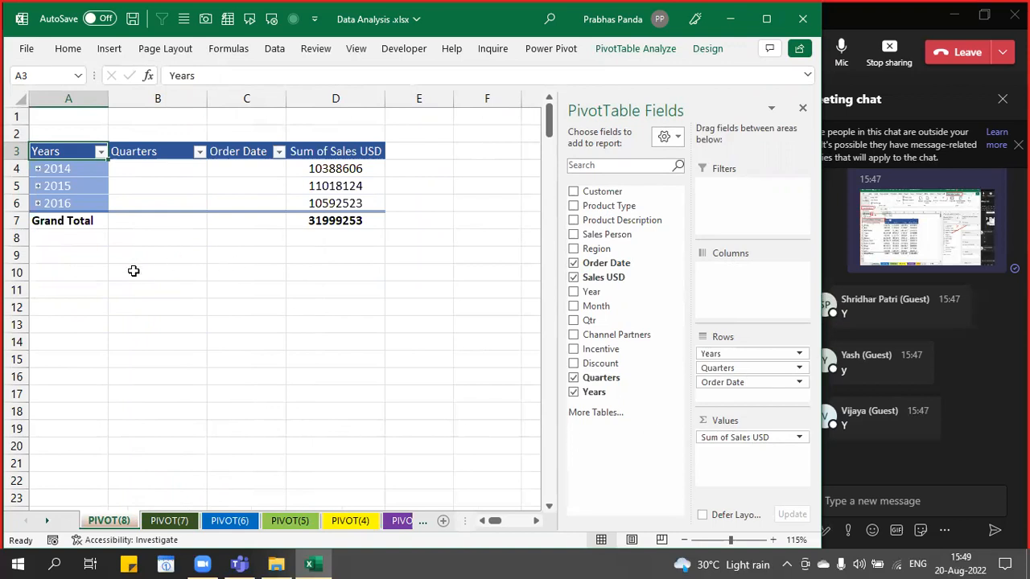
ctrl+scroll(157, 289, up, 1)
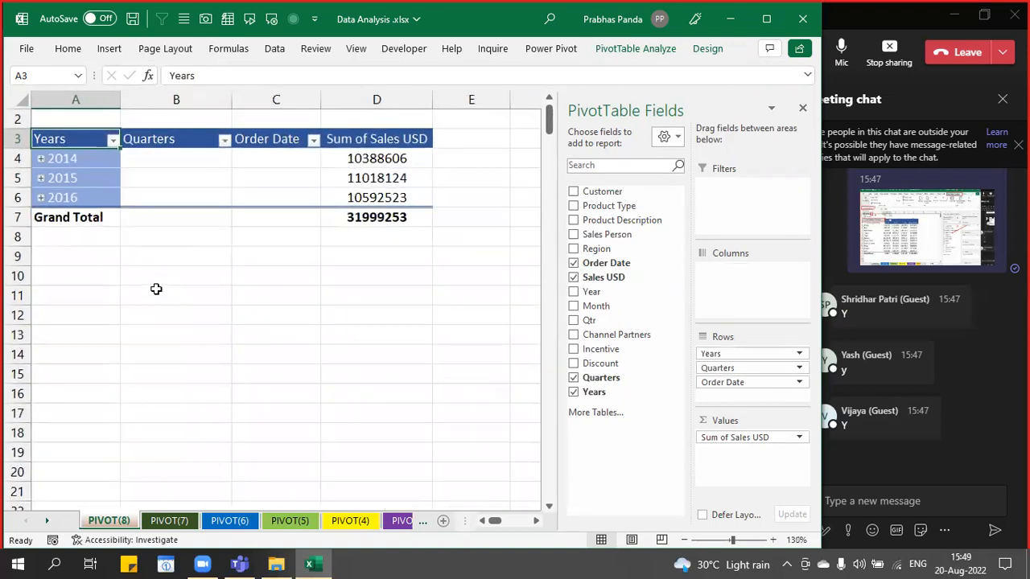
ctrl+scroll(156, 289, up, 1)
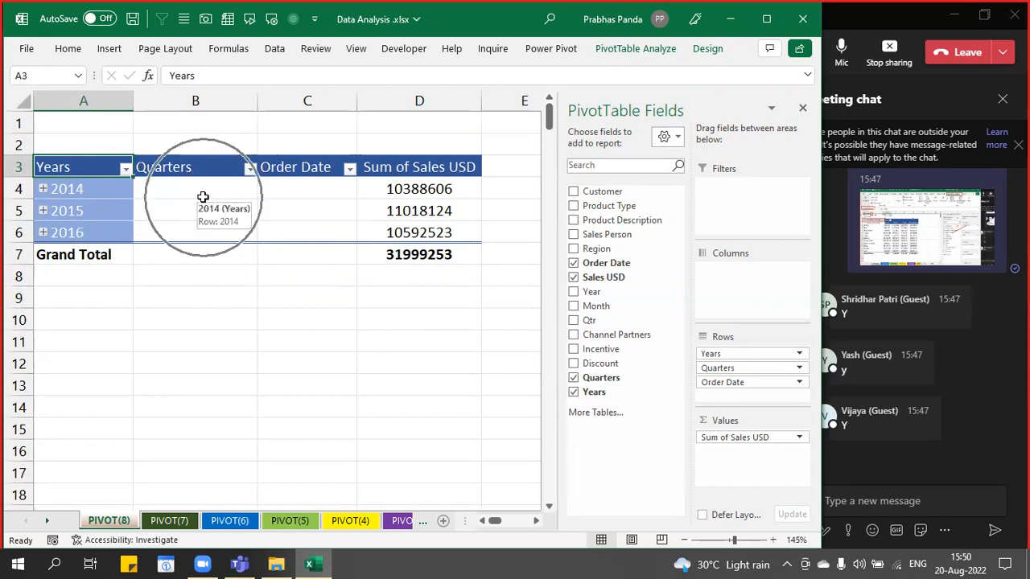
- Ungroup the date rows so that individual order dates are listed
right_click(95, 188)
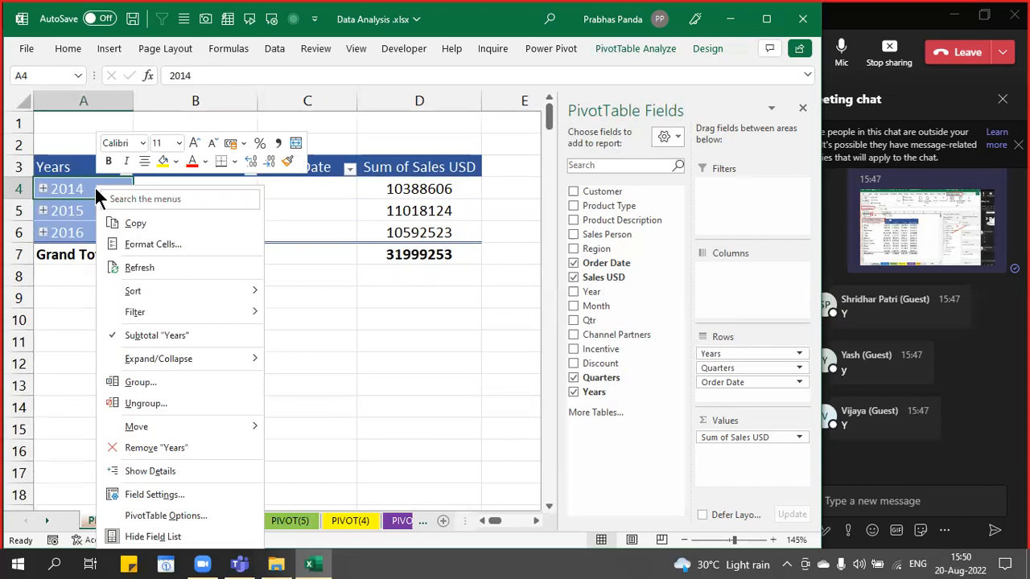
click(143, 404)
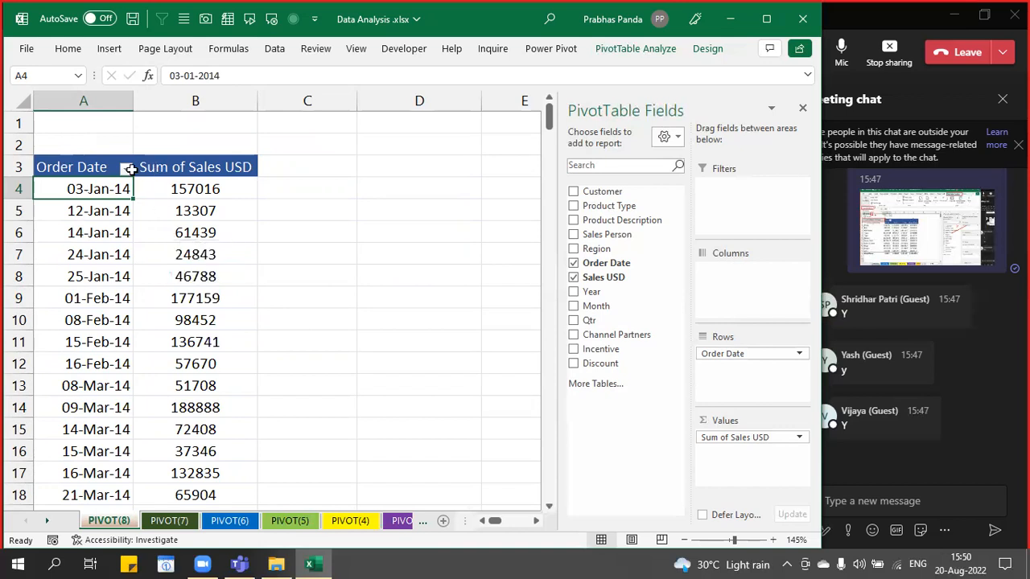
right_click(87, 189)
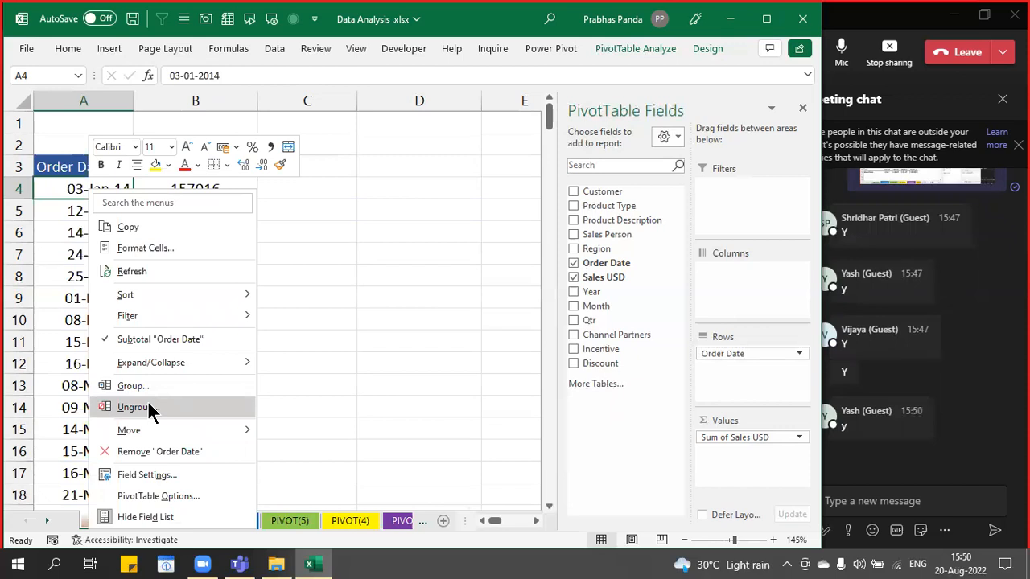
click(79, 196)
- Group the Order Date rows by Months and Years
click(82, 211)
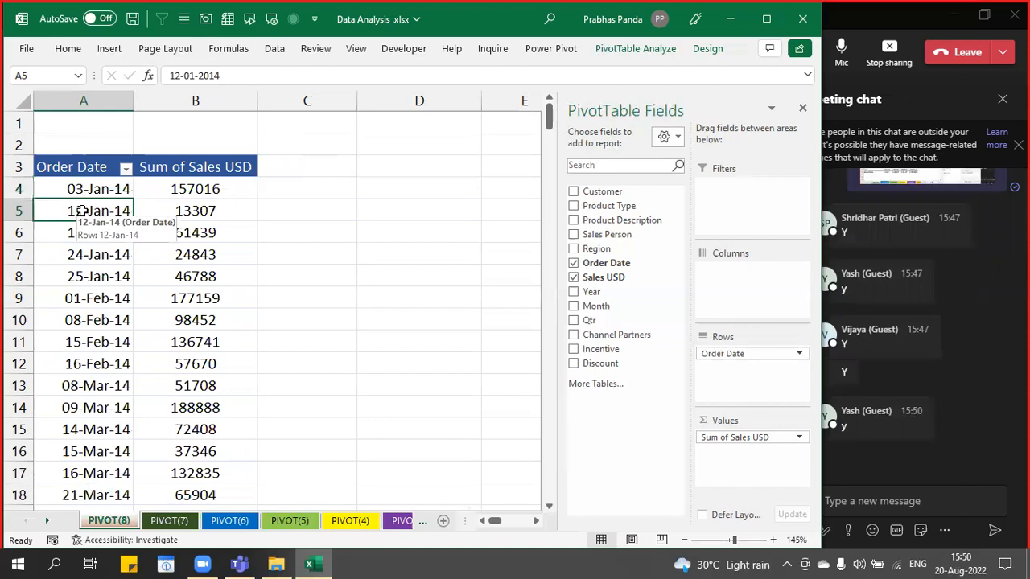
right_click(82, 211)
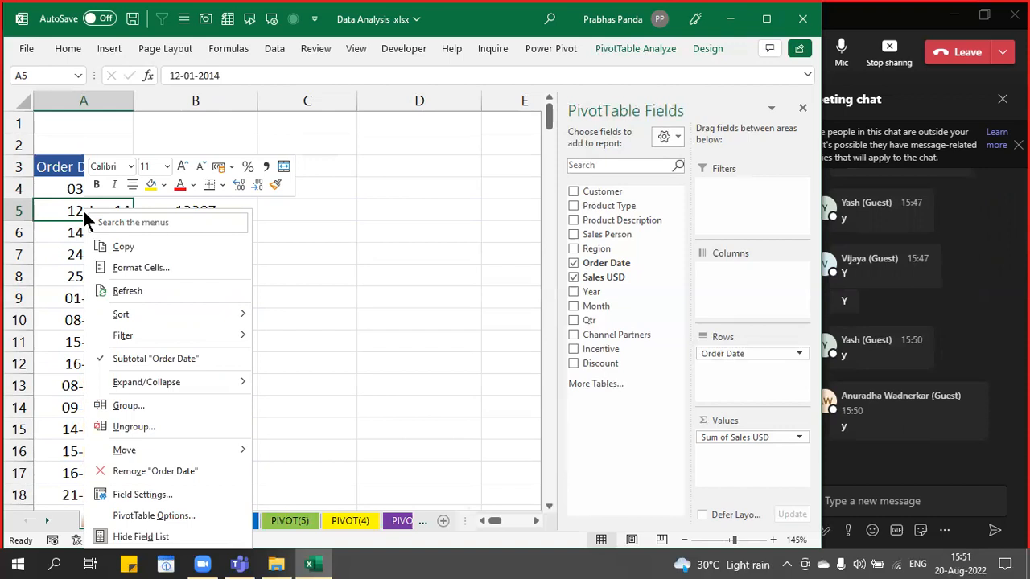
click(161, 404)
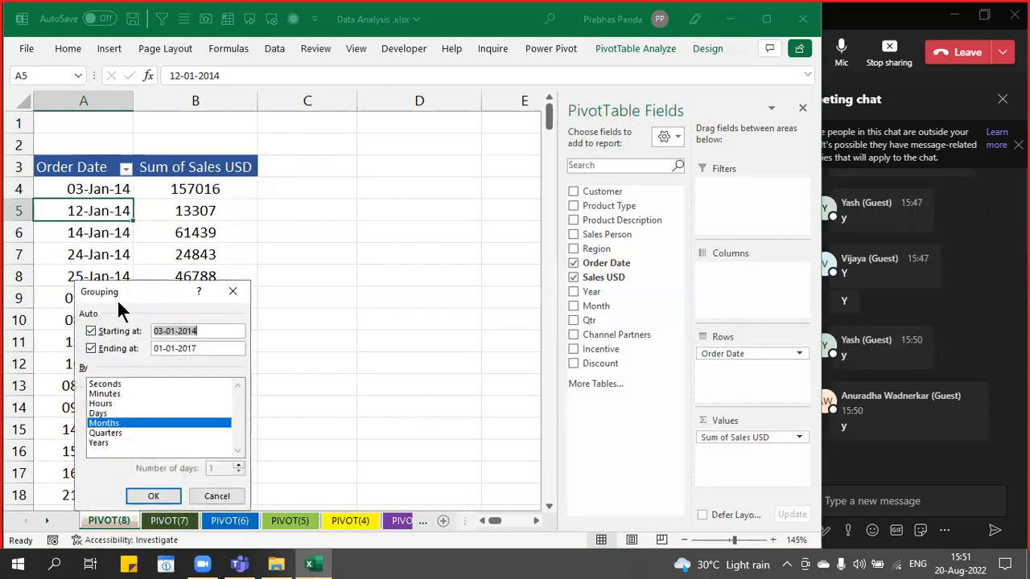
drag(151, 299, 377, 169)
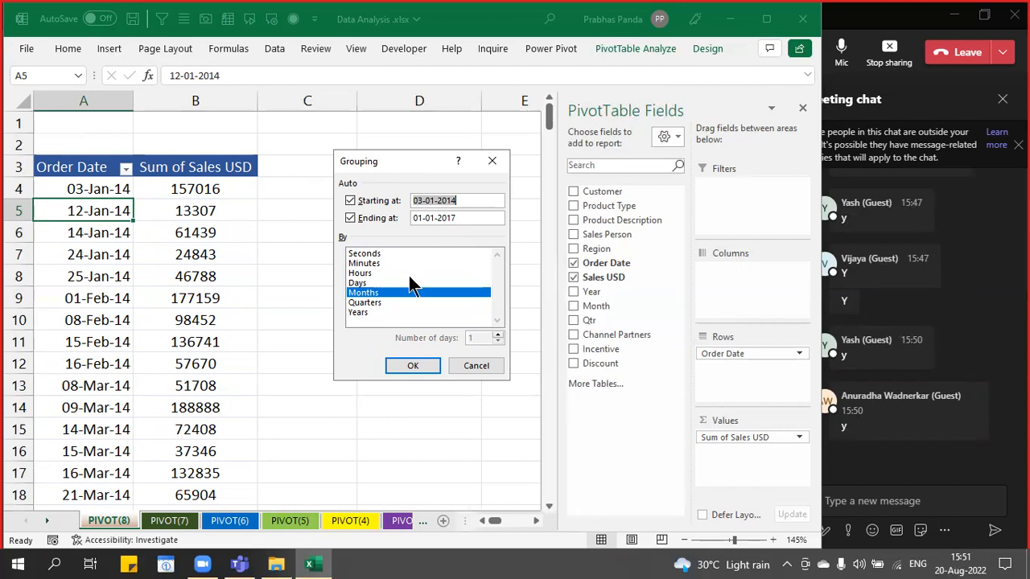
click(367, 312)
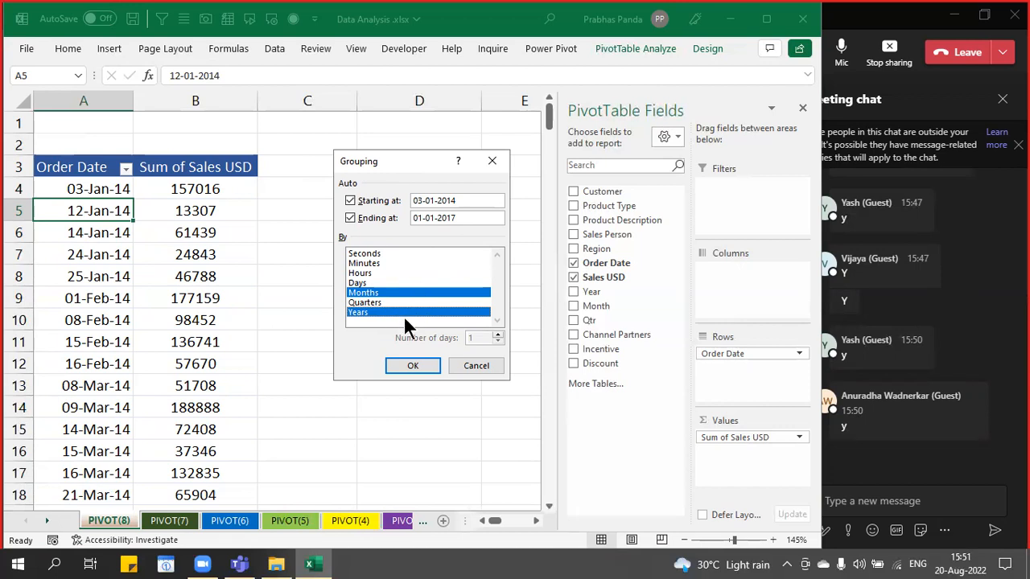
click(412, 366)
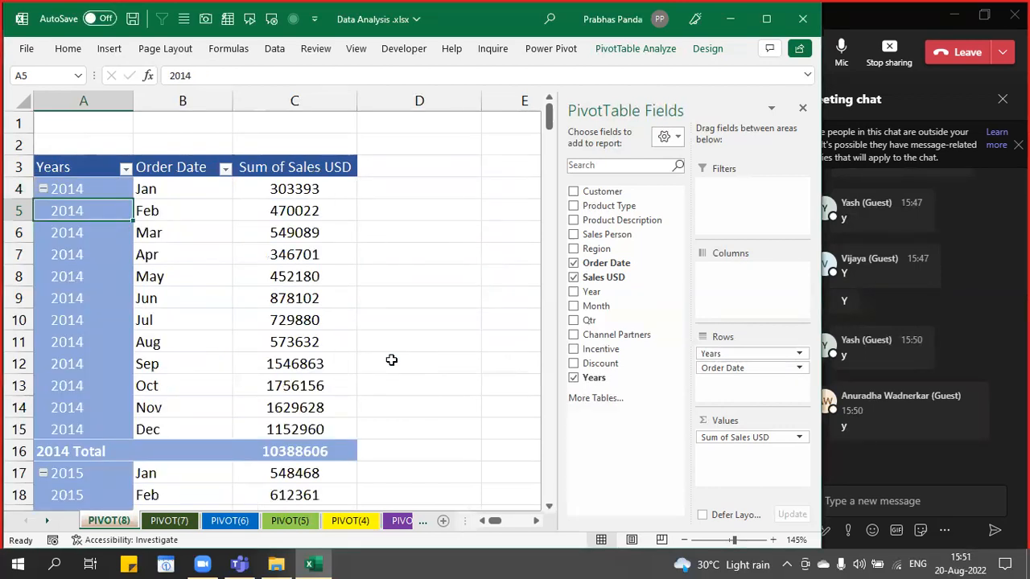
click(191, 237)
click(104, 101)
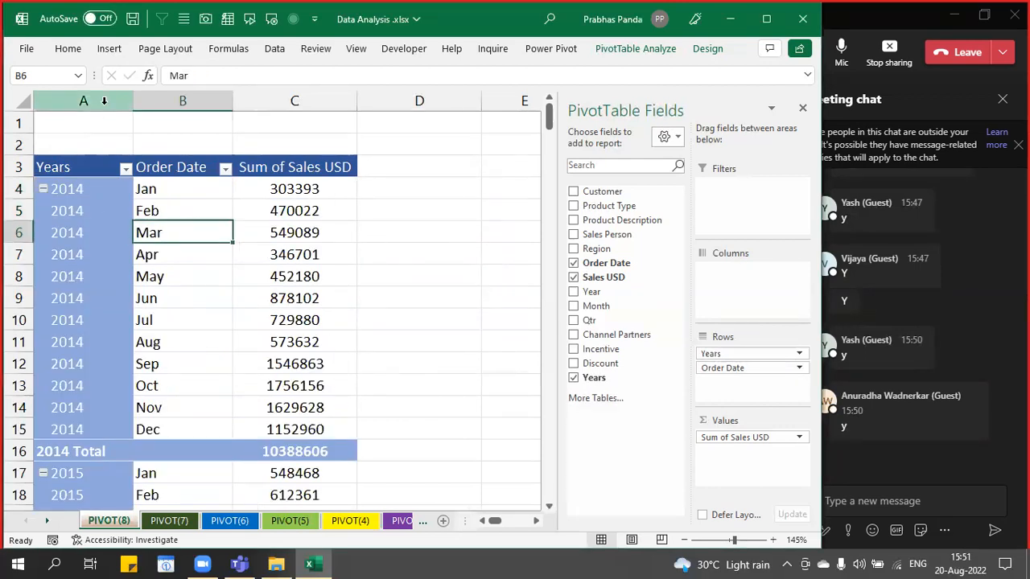
- Add Days to the Months and Years grouping of the PIVOT(8) pivot table's date rows, and save the workbook
click(186, 101)
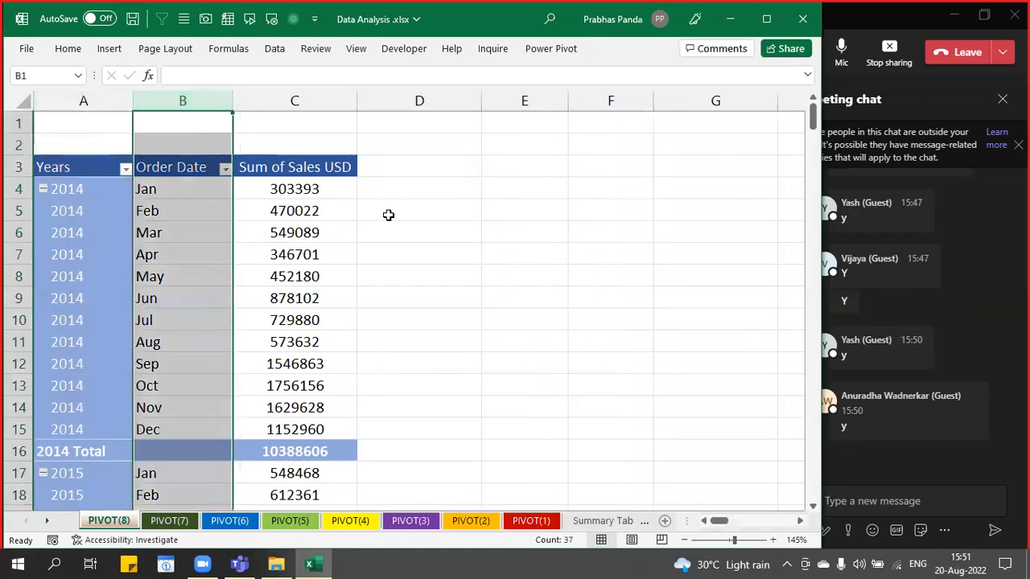
click(283, 256)
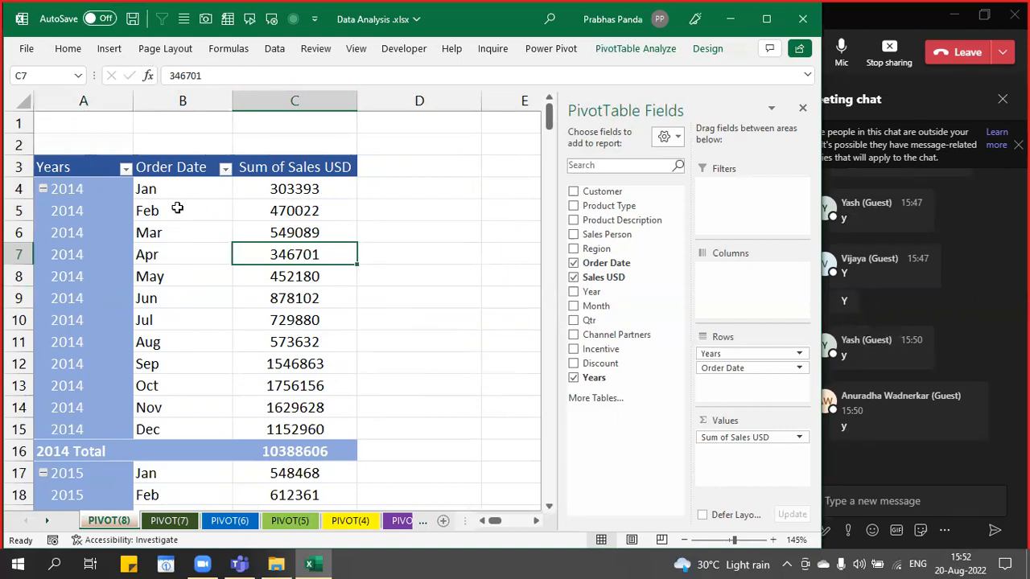
click(91, 189)
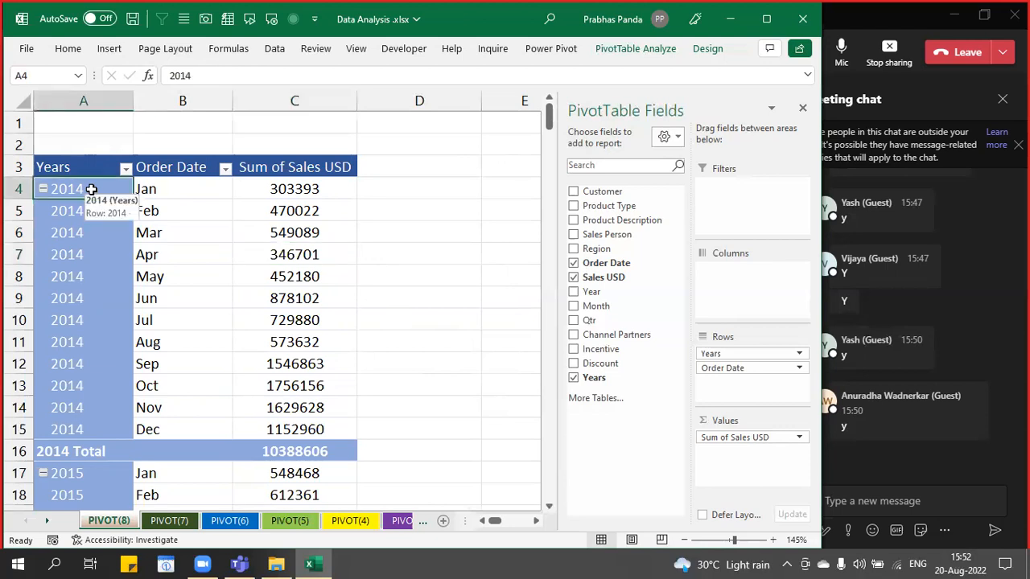
right_click(91, 189)
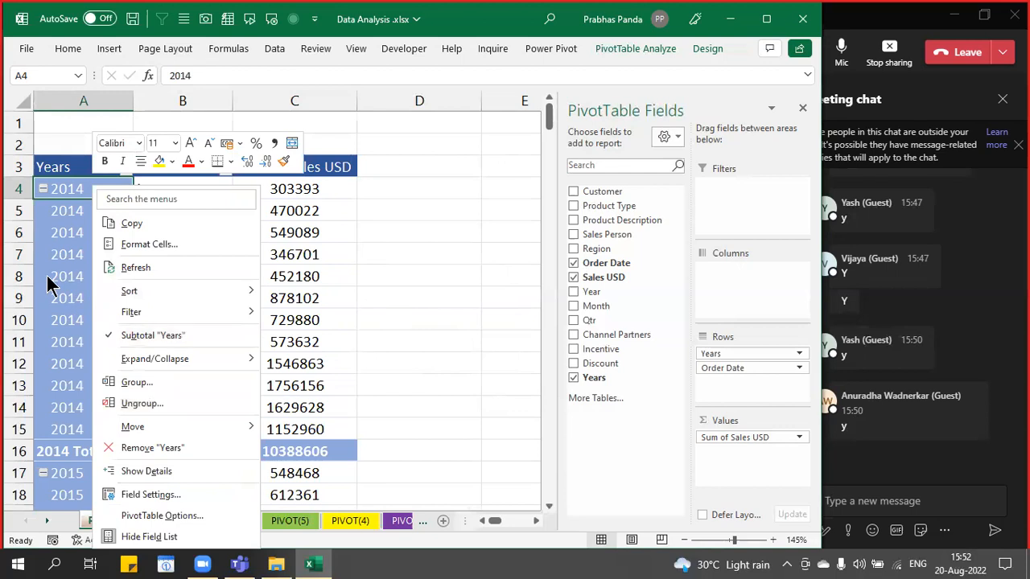
click(231, 200)
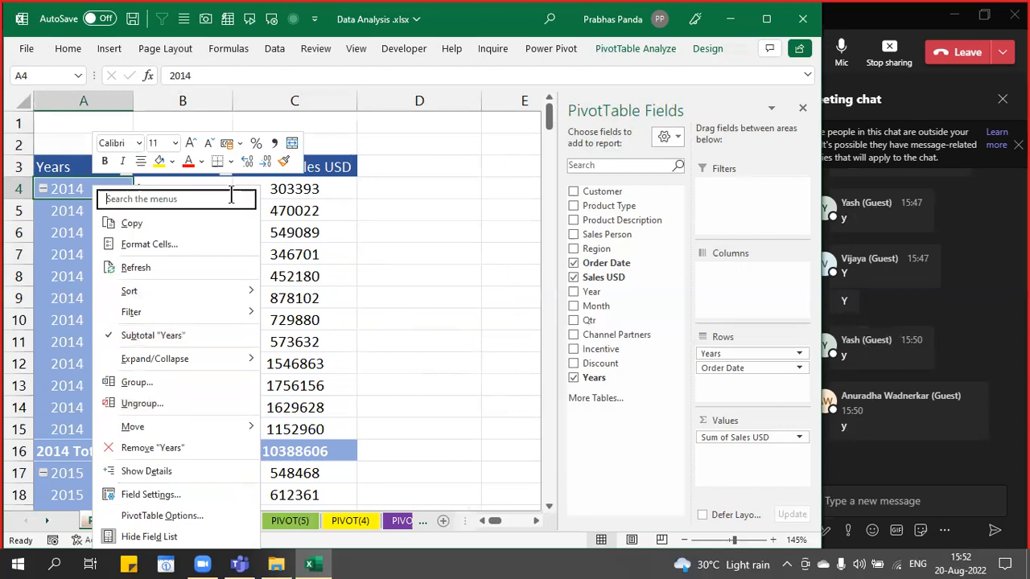
click(132, 383)
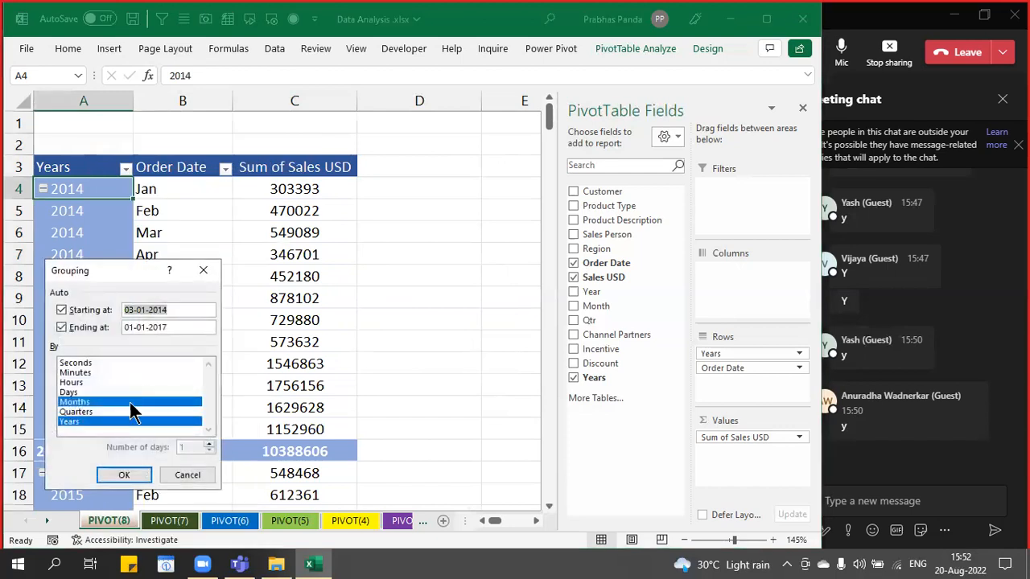
drag(100, 274, 428, 161)
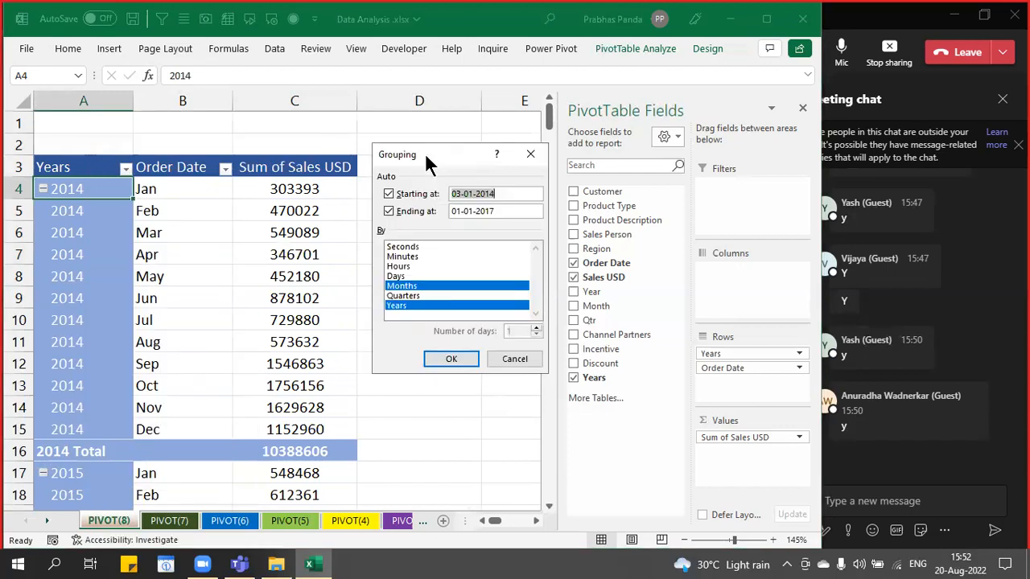
click(397, 277)
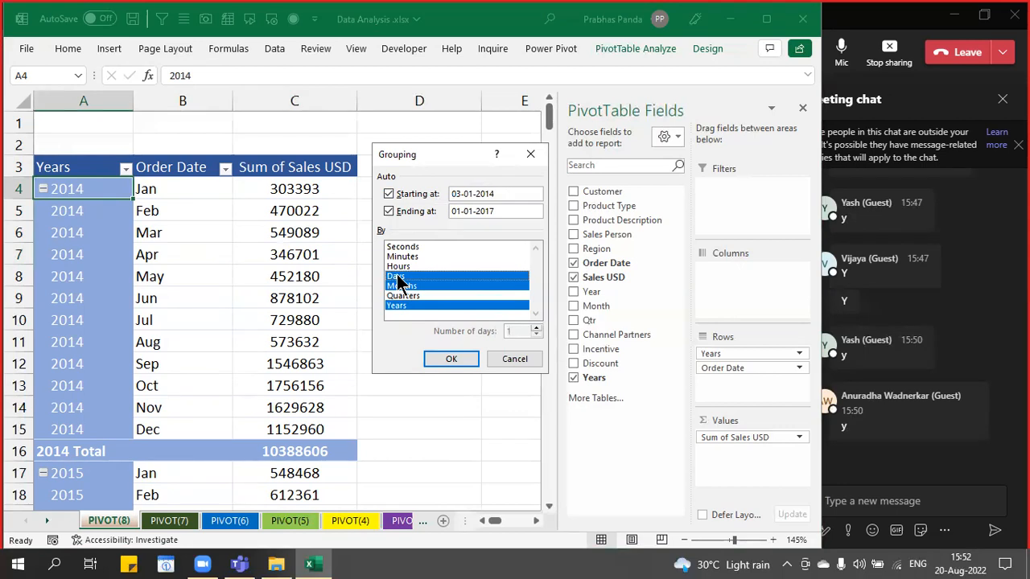
click(449, 362)
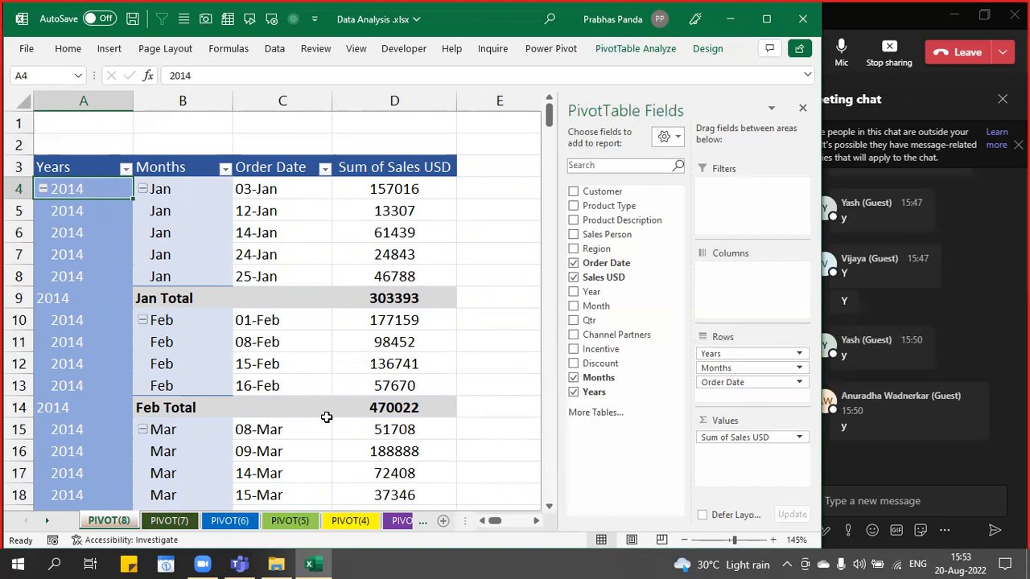
mouse_move(456, 431)
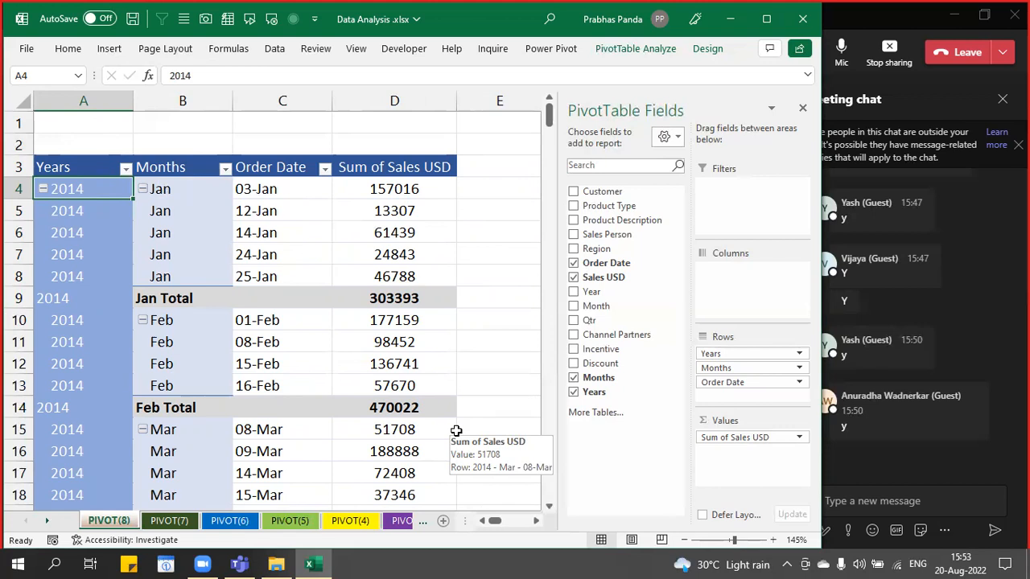
key(ctrl+s)
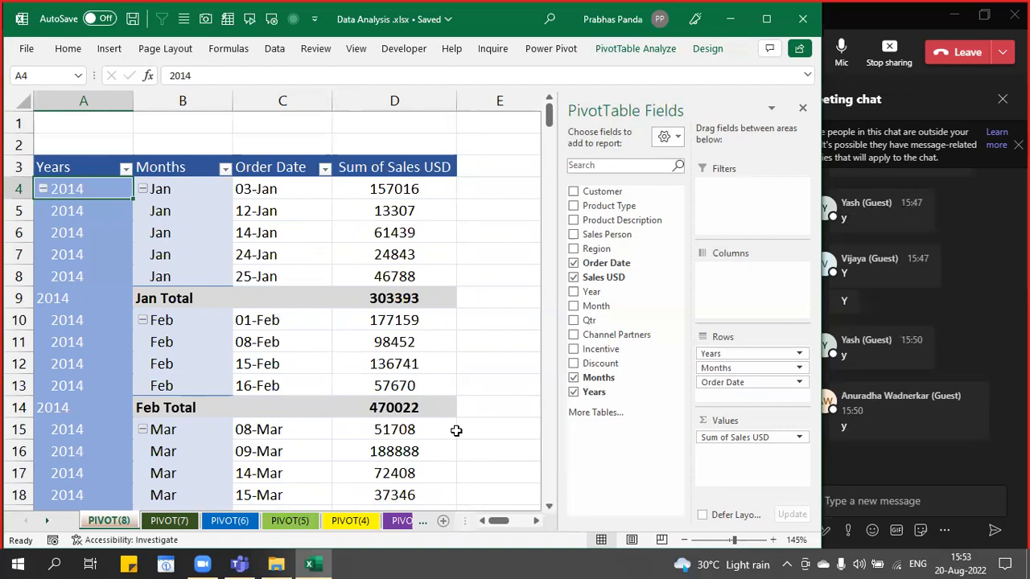
- Switch to the Teams meeting window and close the meeting chat
click(892, 50)
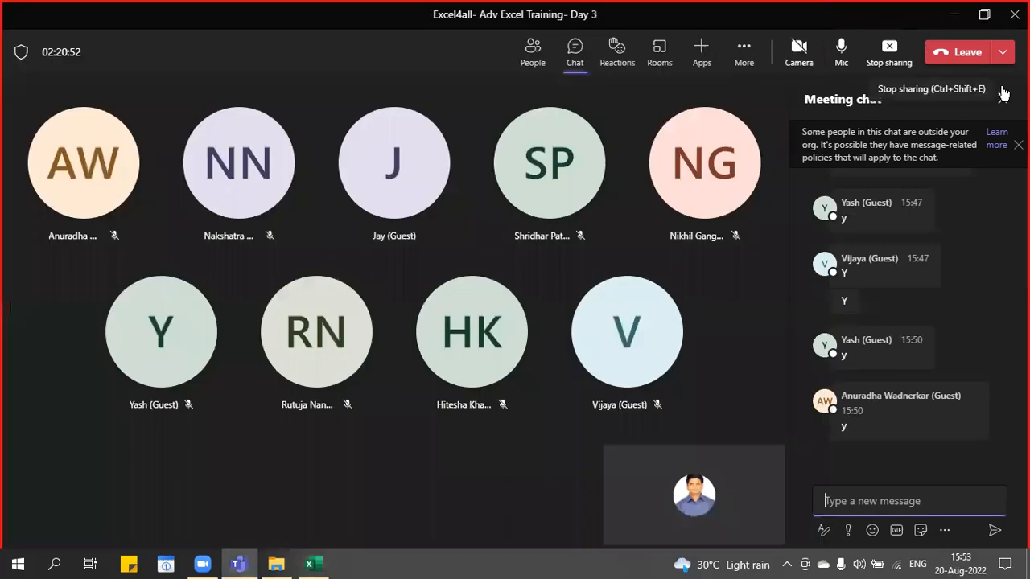
click(1004, 97)
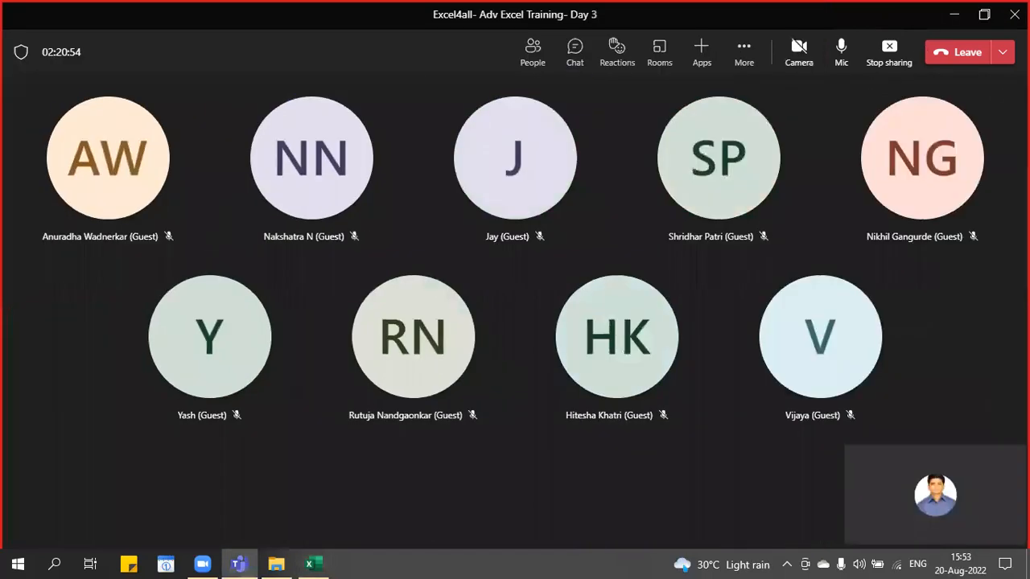
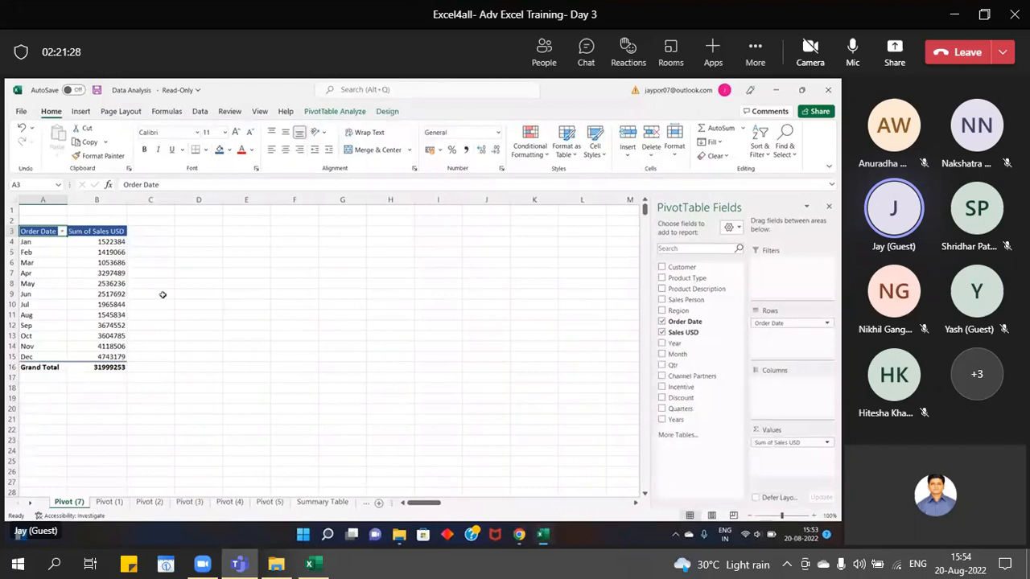
- In the participant's shared workbook, ungroup the monthly Order Date rows on sheet Pivot (7)
click(103, 243)
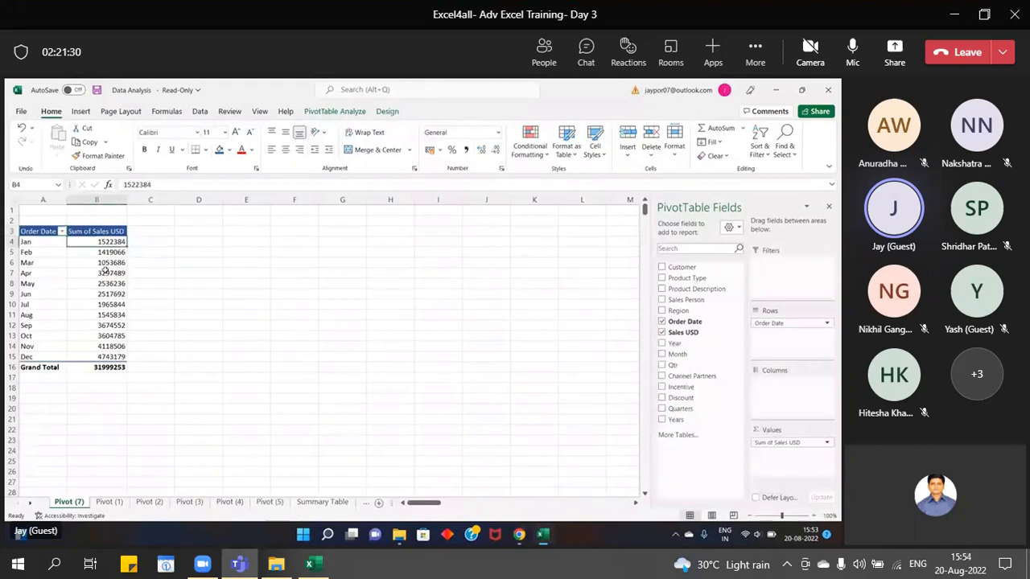
click(63, 243)
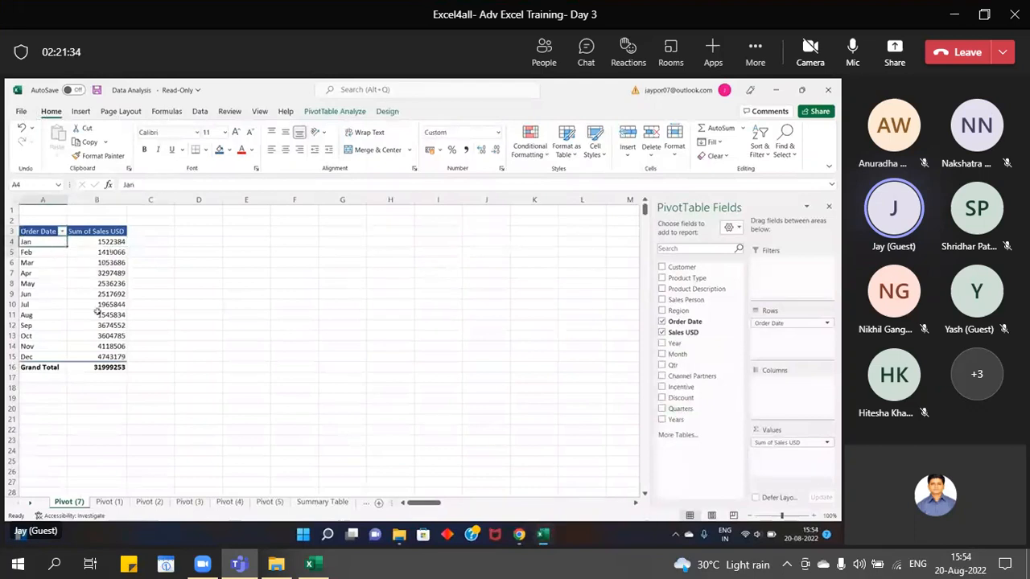
right_click(54, 242)
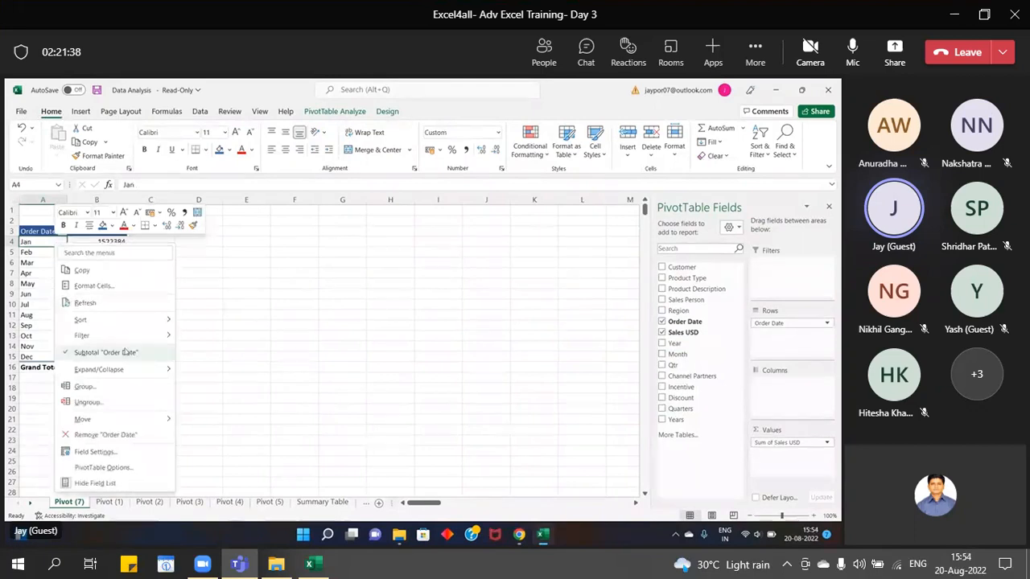
key(Escape)
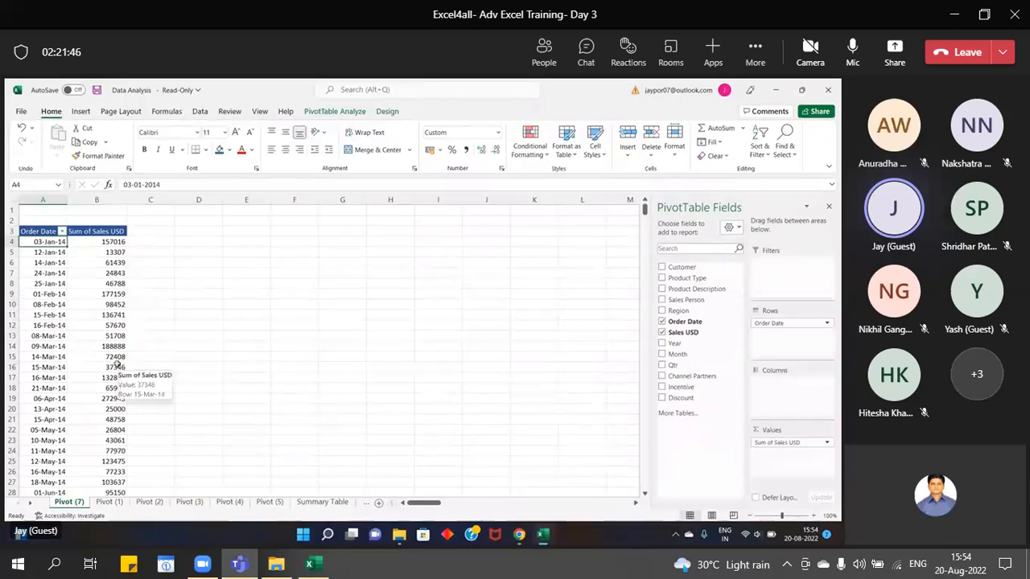
- Group the individual order dates in the Pivot (7) pivot table by Months and Years
right_click(50, 242)
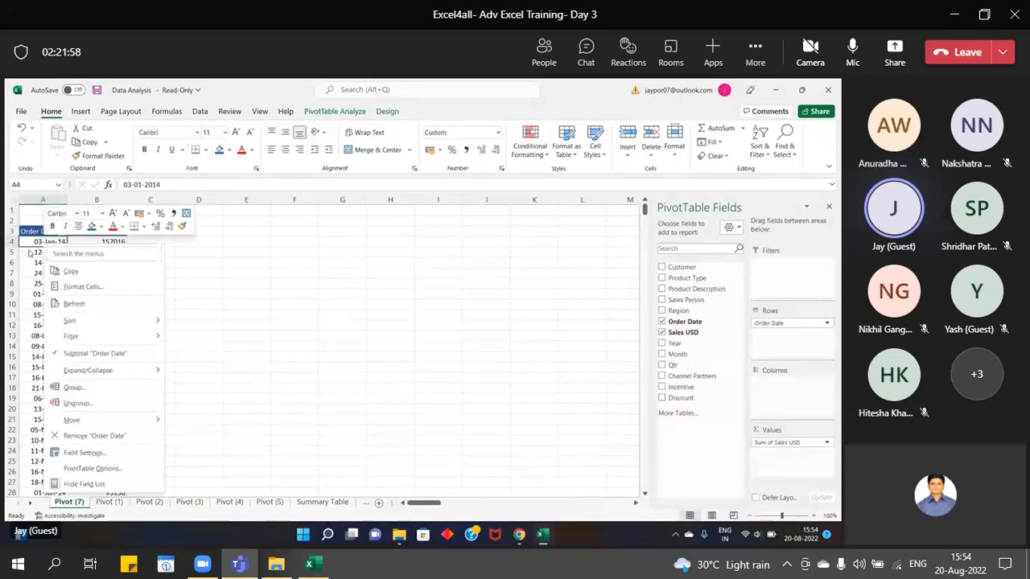
click(75, 386)
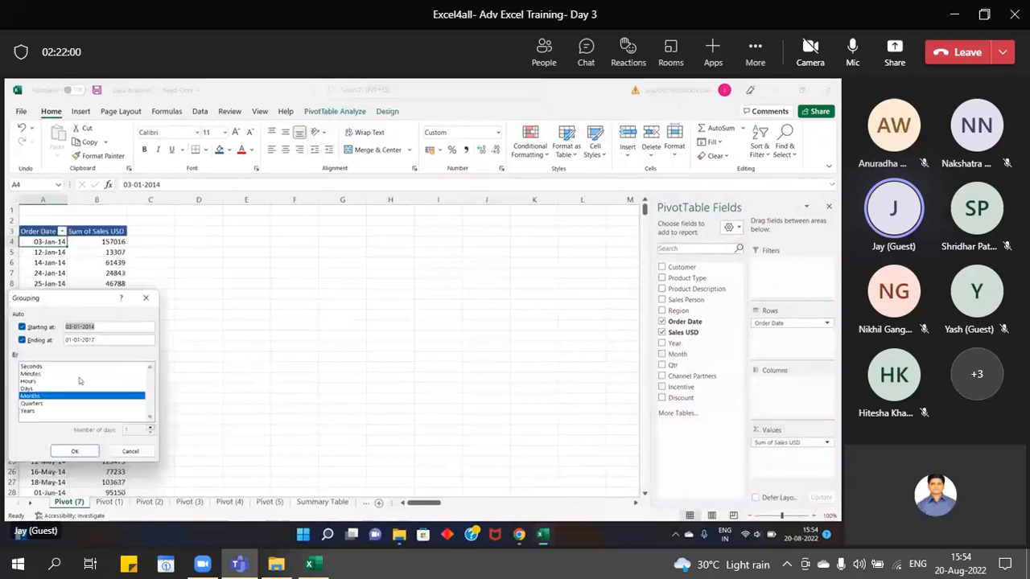
click(48, 412)
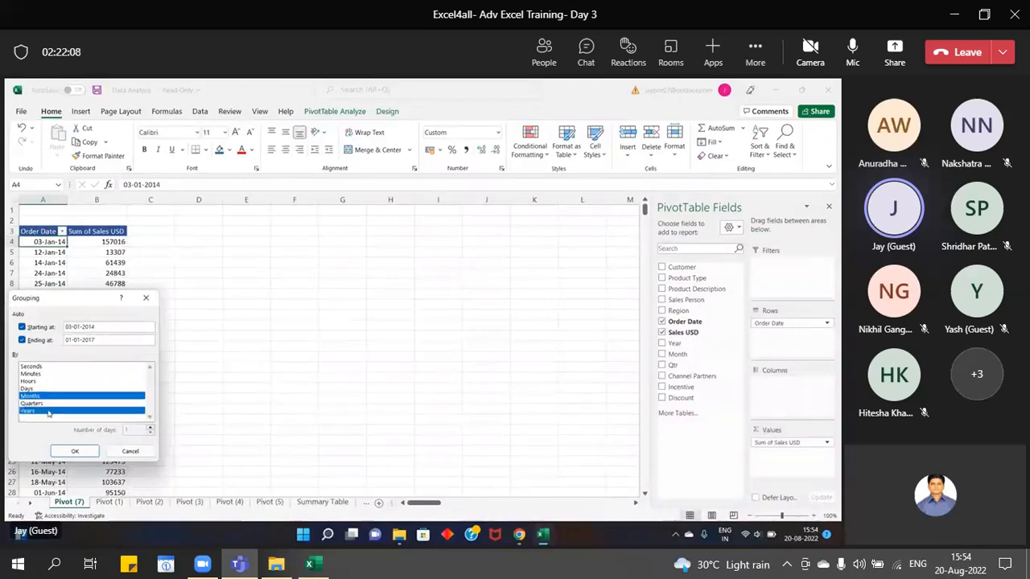
click(75, 452)
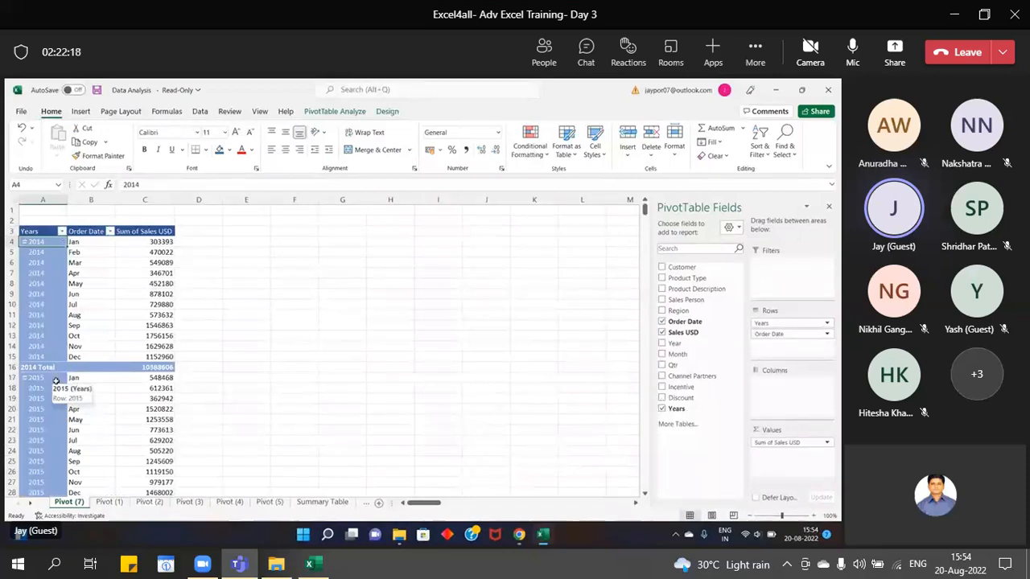
- Extend the date grouping on Pivot (7) with Days alongside Months and Years
right_click(55, 331)
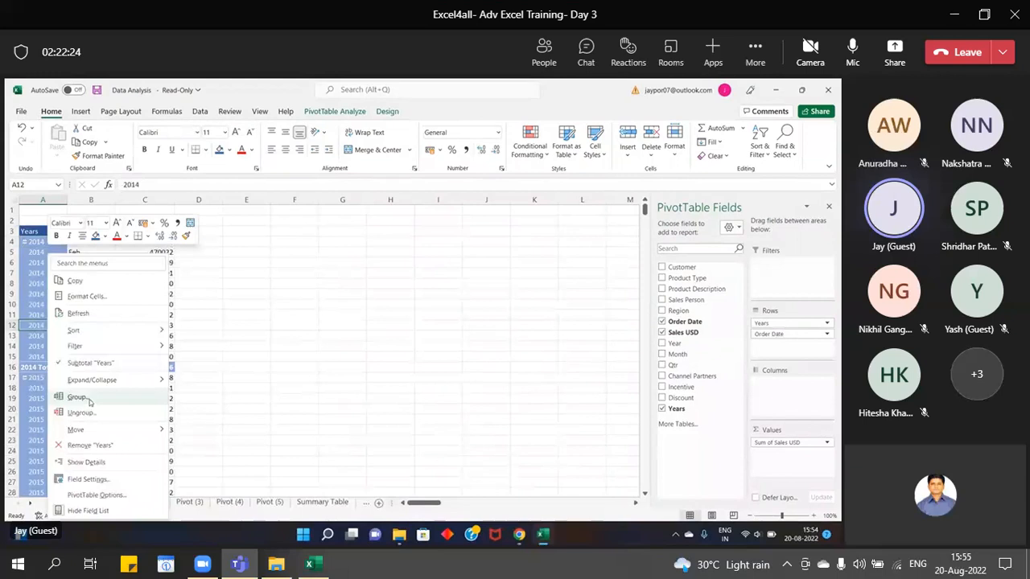
click(77, 397)
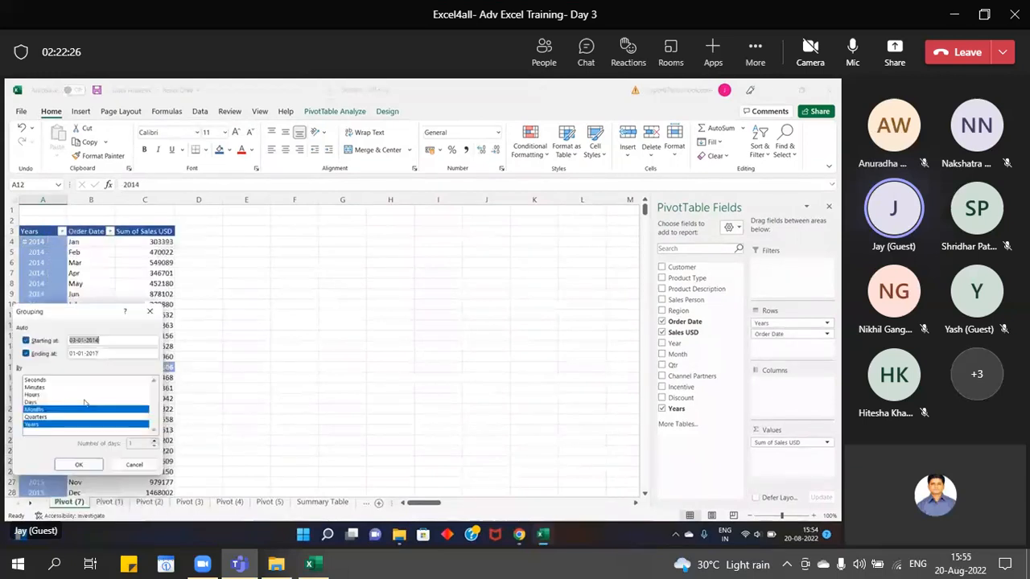
click(72, 402)
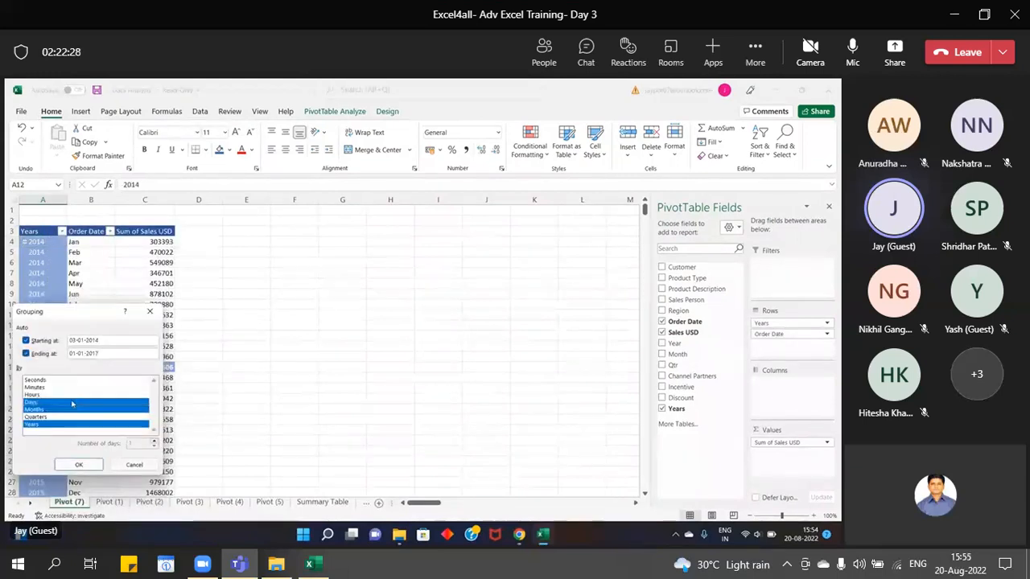
click(79, 465)
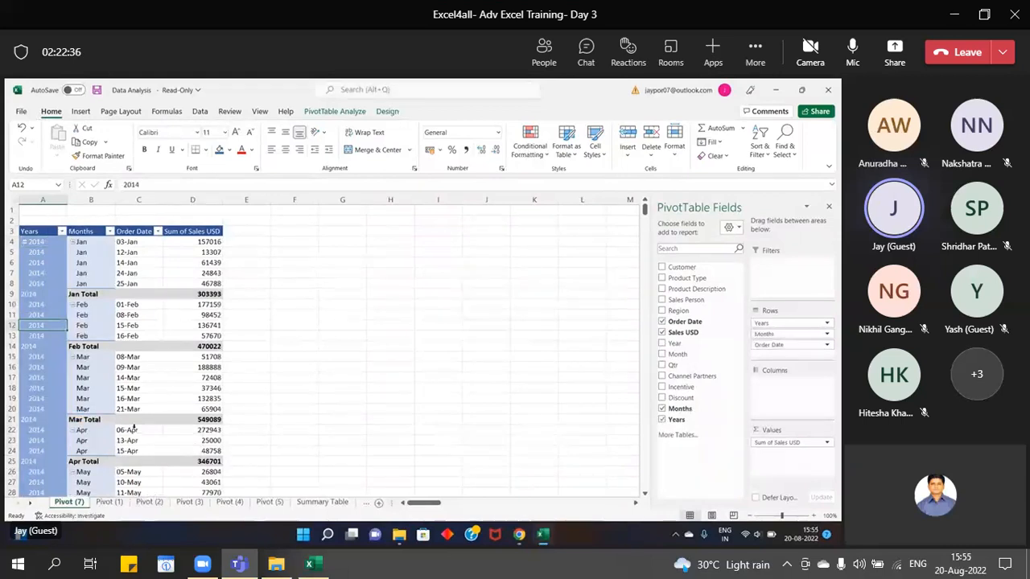
- Share the whole screen in the Teams meeting again, and reopen the meeting chat
key(alt+Tab)
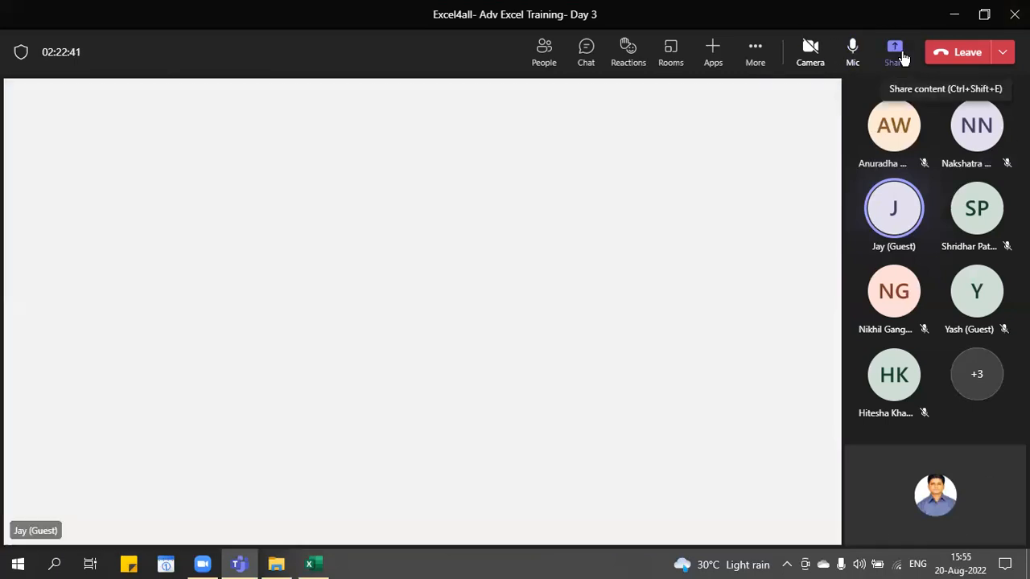
click(897, 53)
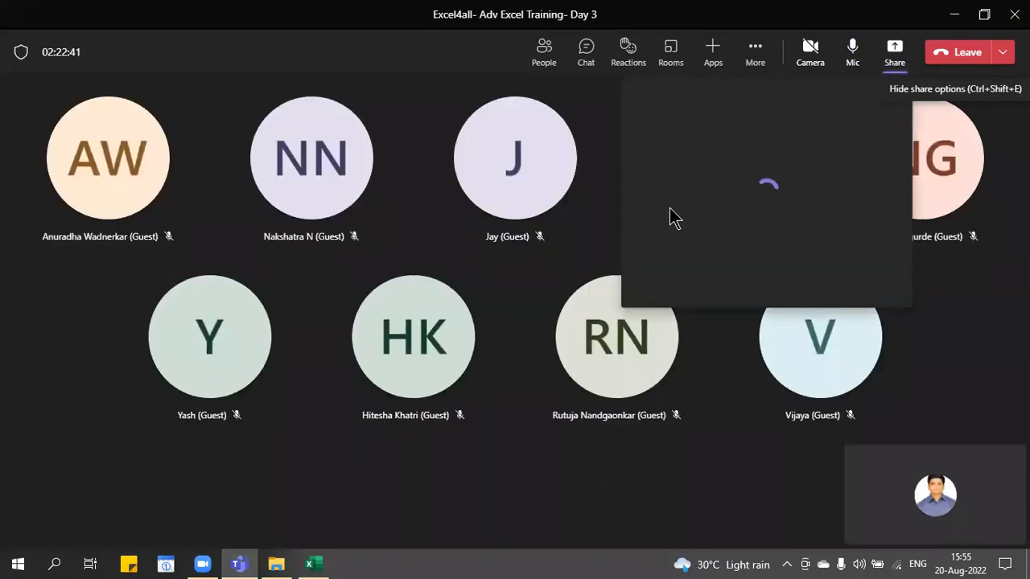
click(668, 257)
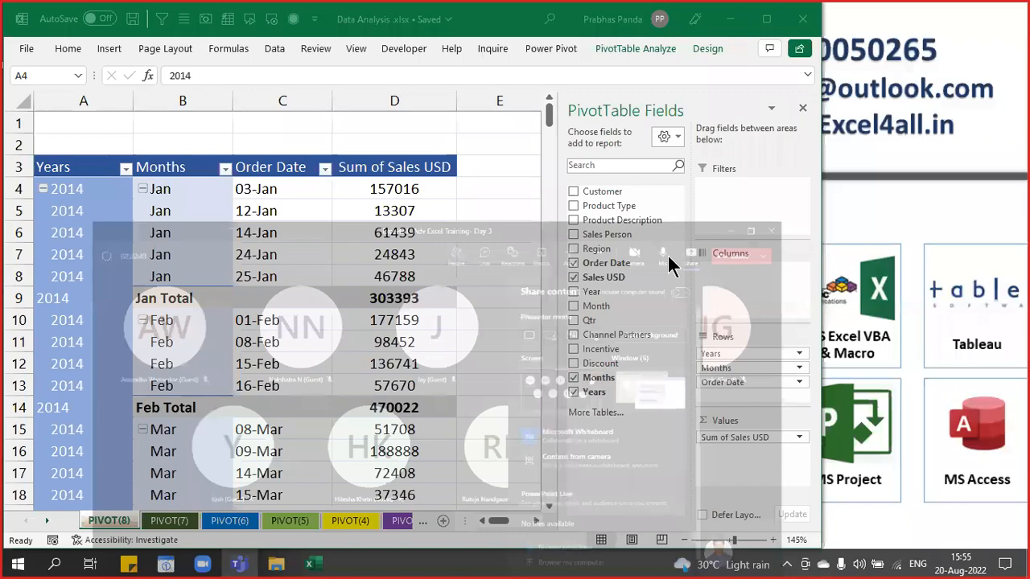
mouse_move(239, 564)
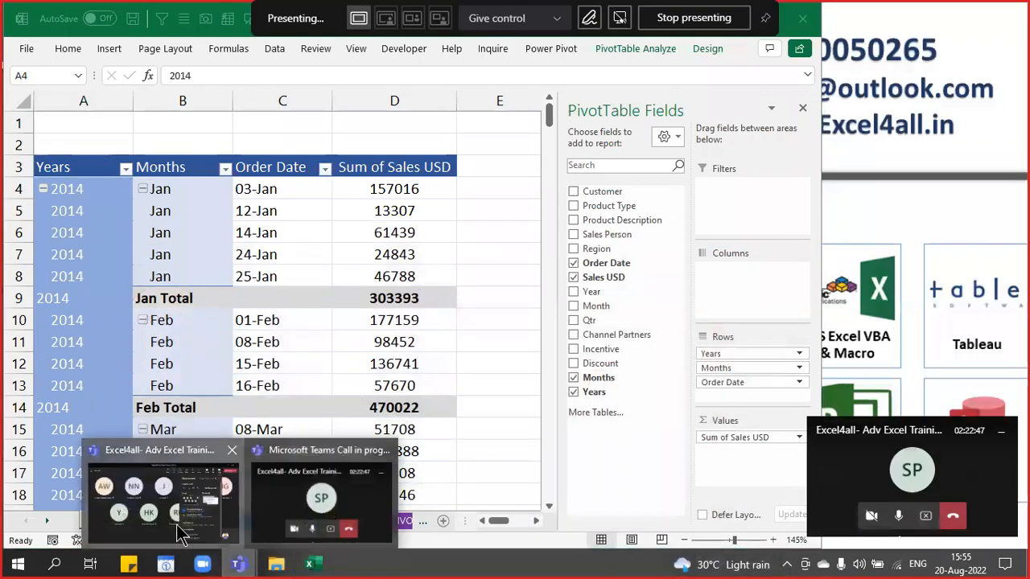
click(176, 524)
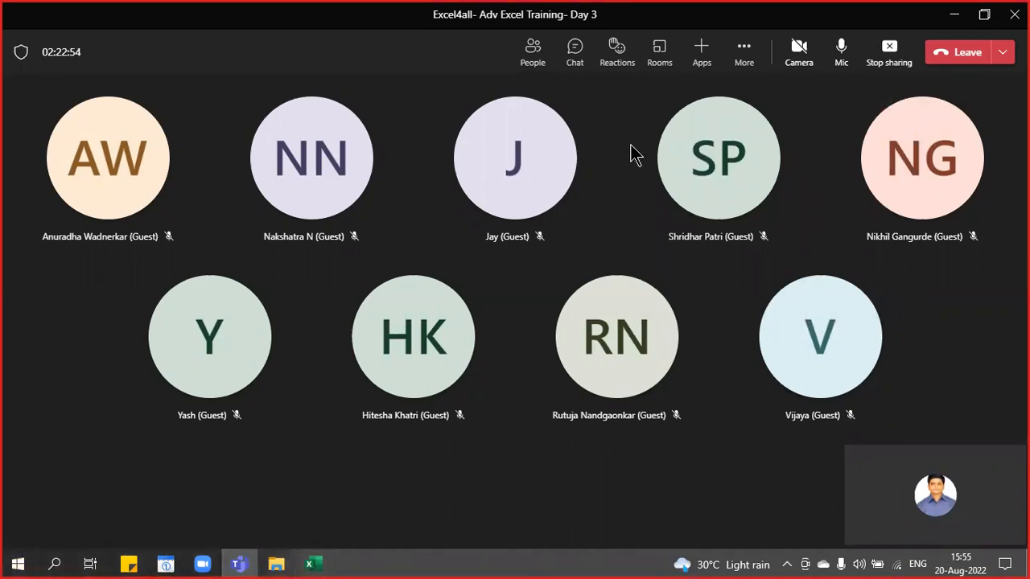
click(576, 48)
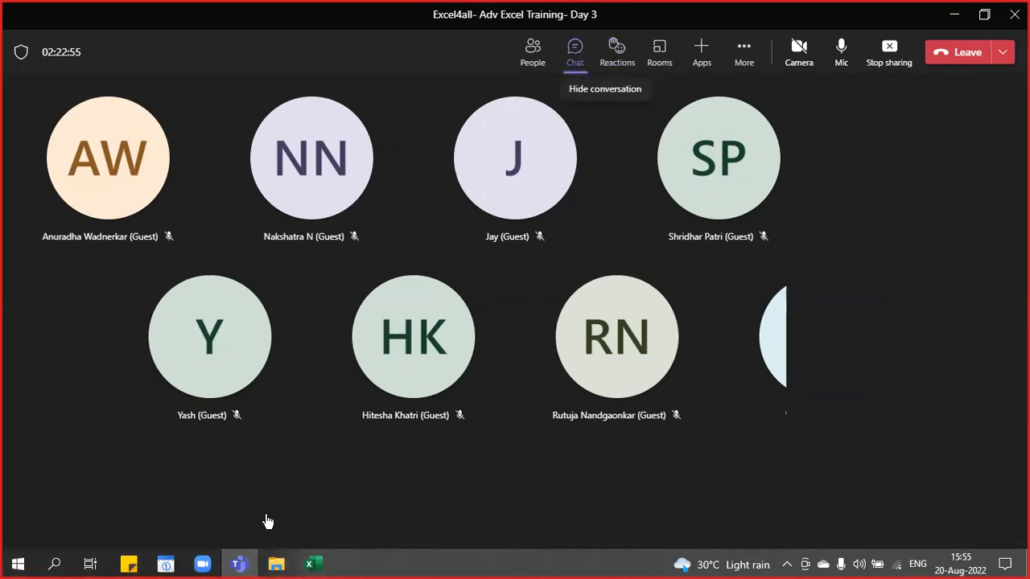
- Switch to the Data Analysis workbook in Excel and create a copy of the PIVOT(8) sheet in front of it
click(325, 564)
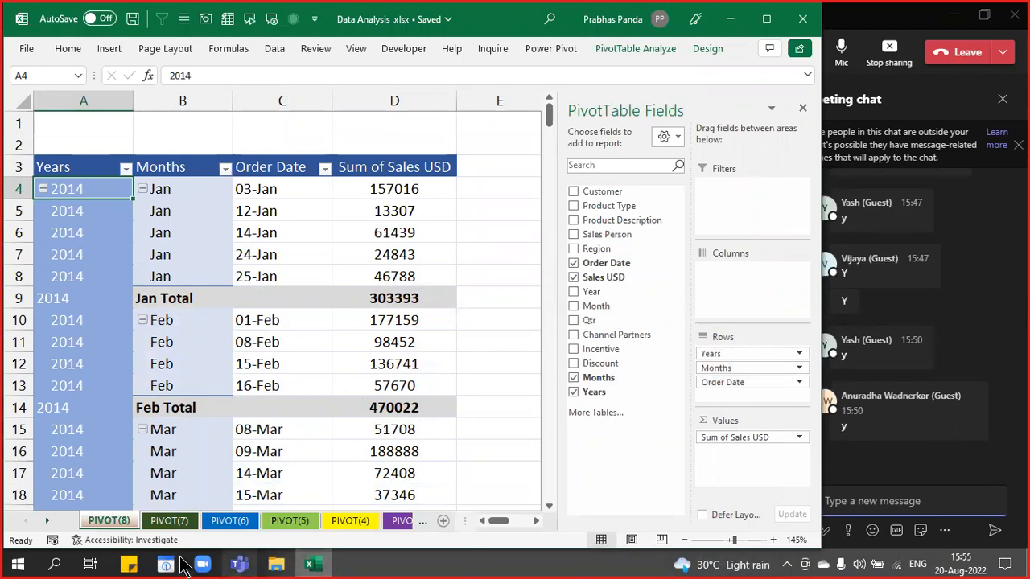
right_click(124, 517)
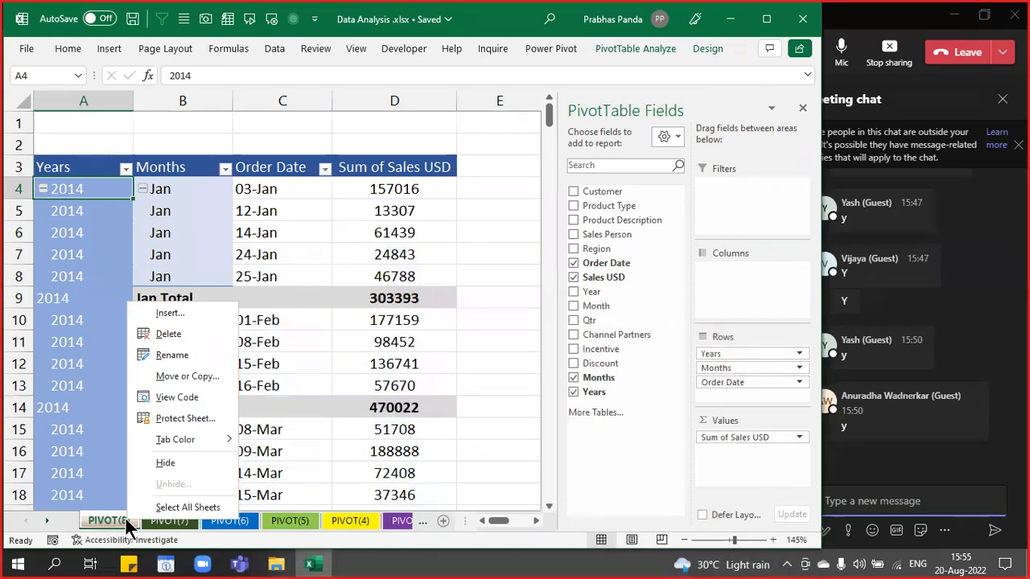
click(159, 376)
click(392, 296)
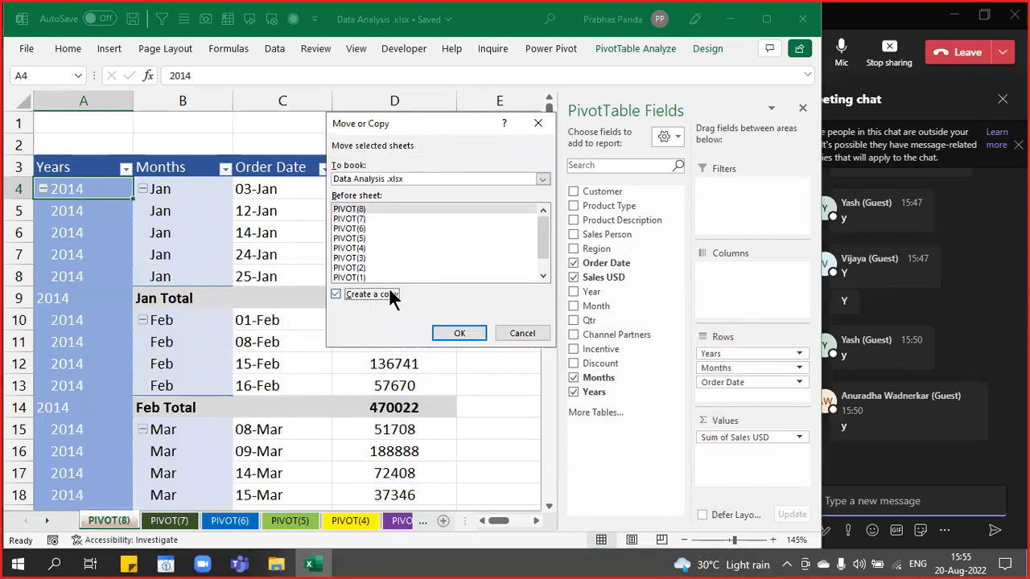
click(458, 334)
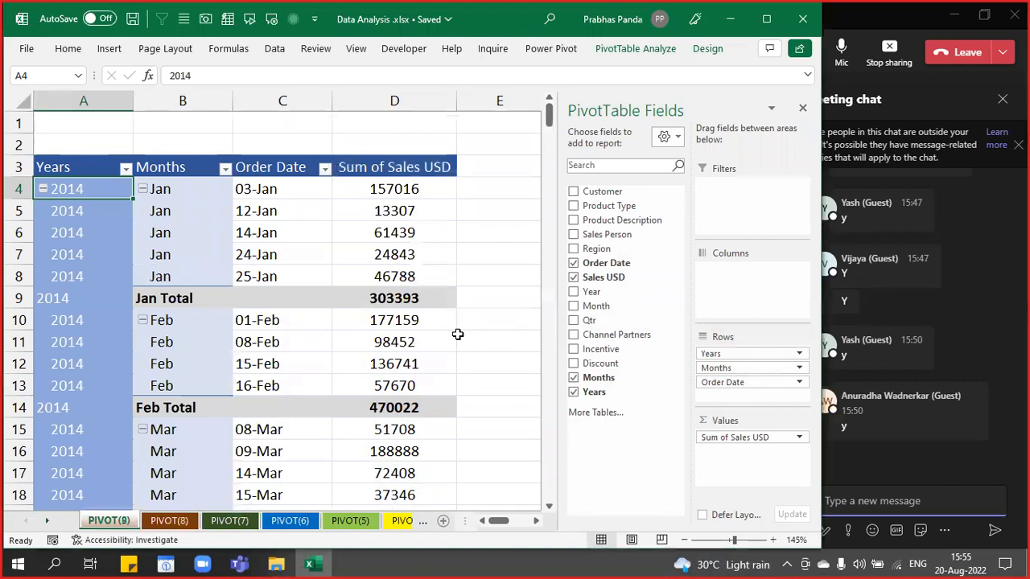
- Give the PIVOT(9) sheet tab a blue theme colour
right_click(101, 520)
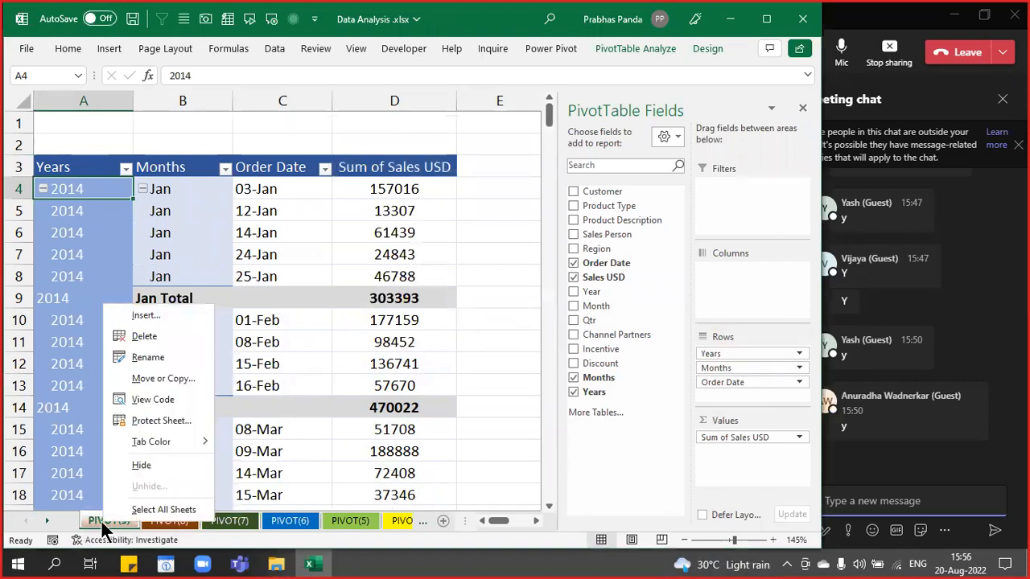
mouse_move(182, 443)
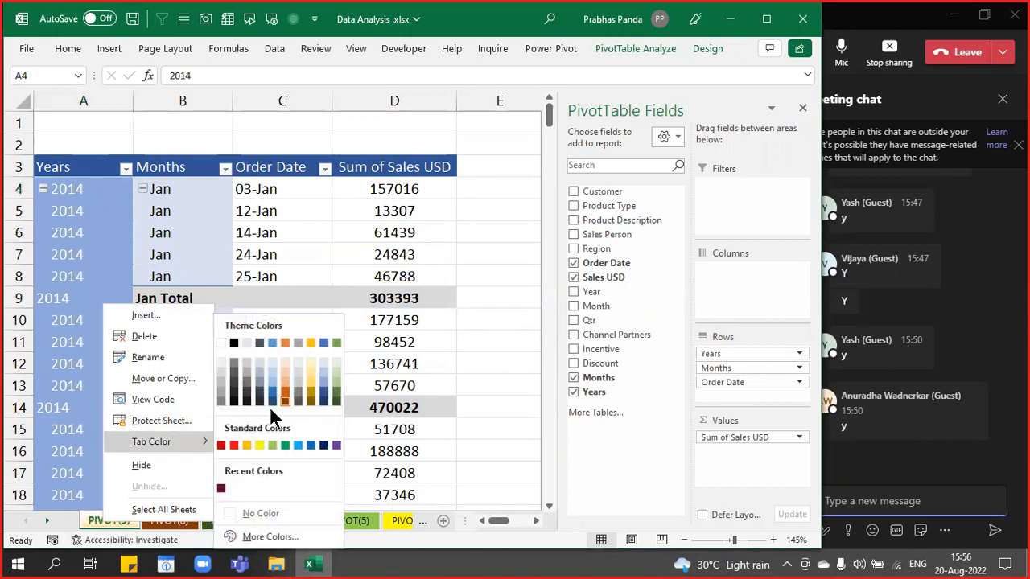
click(323, 384)
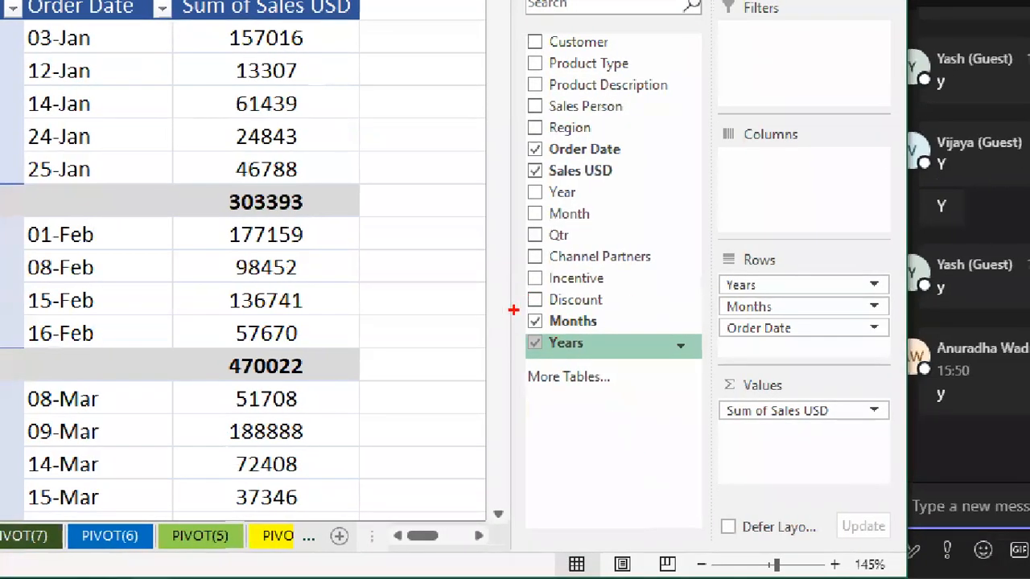
- Box the grouped Months and Years fields and the source Year and Month fields in red, and circle the source pair for comparison
drag(513, 310, 644, 363)
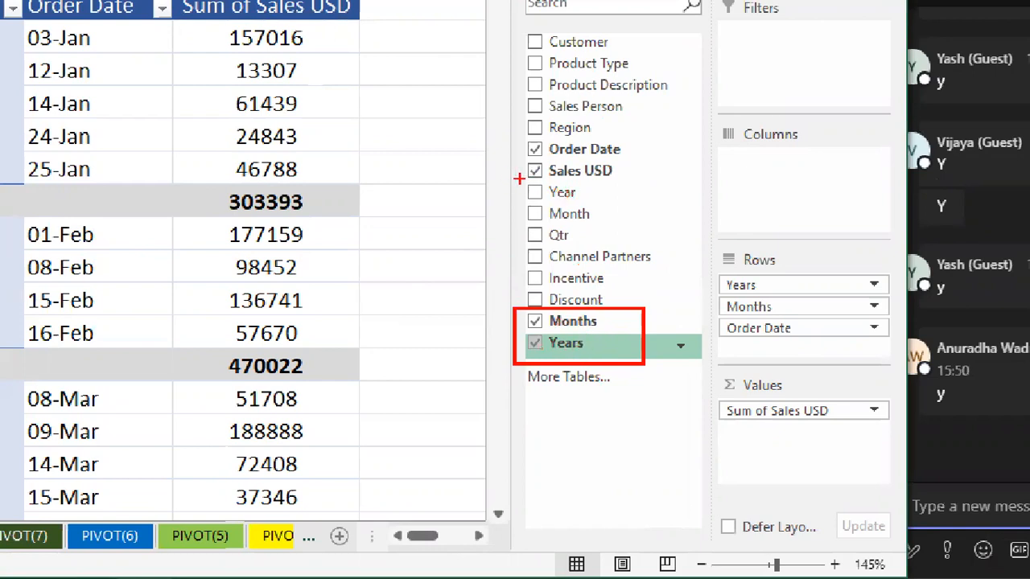
mouse_move(525, 182)
mouse_down()
mouse_move(613, 224)
mouse_move(597, 225)
mouse_up()
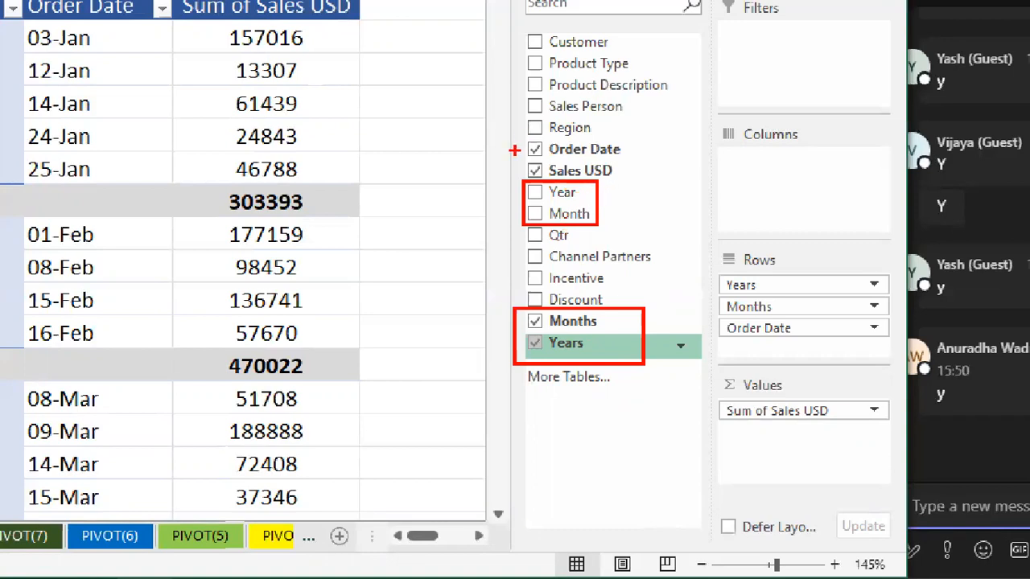
mouse_move(502, 158)
mouse_down()
mouse_move(632, 216)
mouse_move(500, 189)
mouse_up()
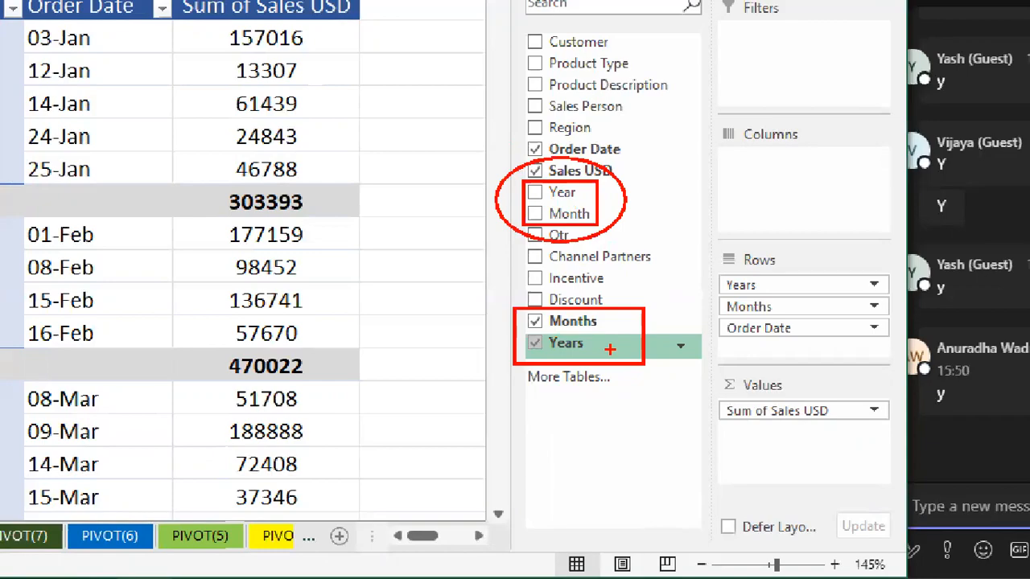
key(Escape)
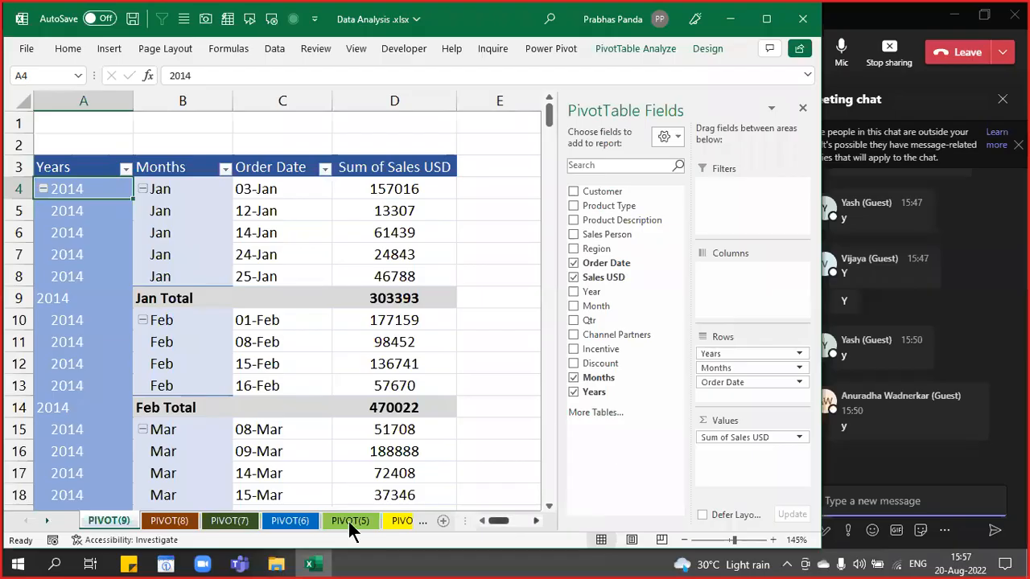
- Remove the Order Date, Years and Months fields from the PIVOT(9) pivot table
click(574, 263)
click(573, 394)
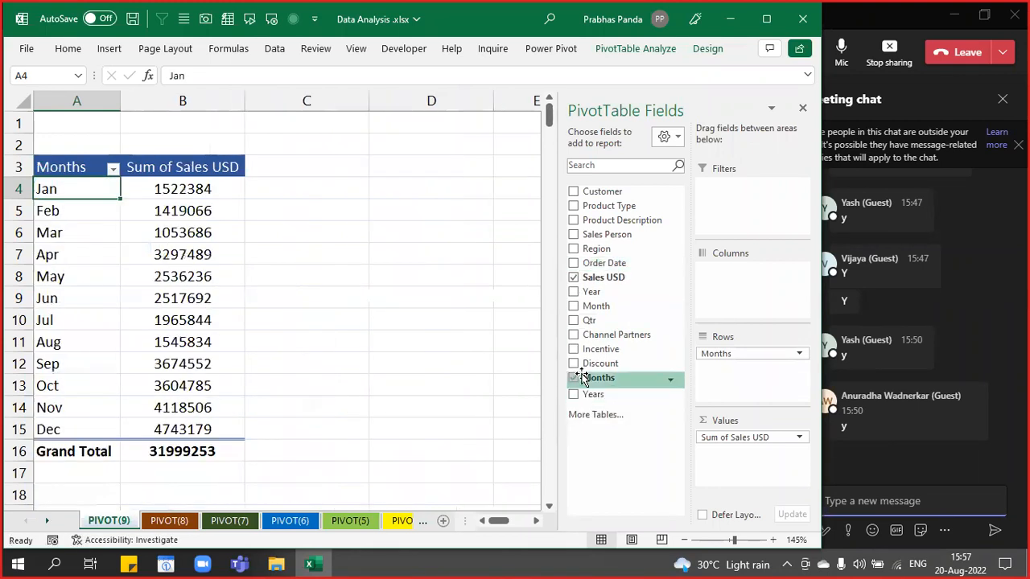
click(575, 378)
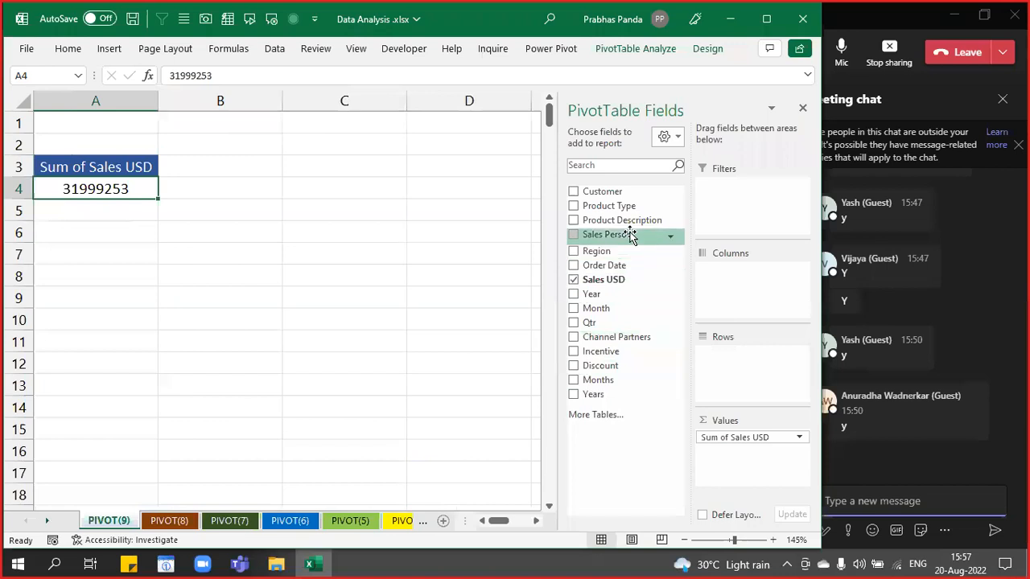
- Lay out the PIVOT(9) pivot table with Product Description in rows and Year in columns, and save the workbook
drag(632, 220, 754, 374)
drag(581, 265, 626, 299)
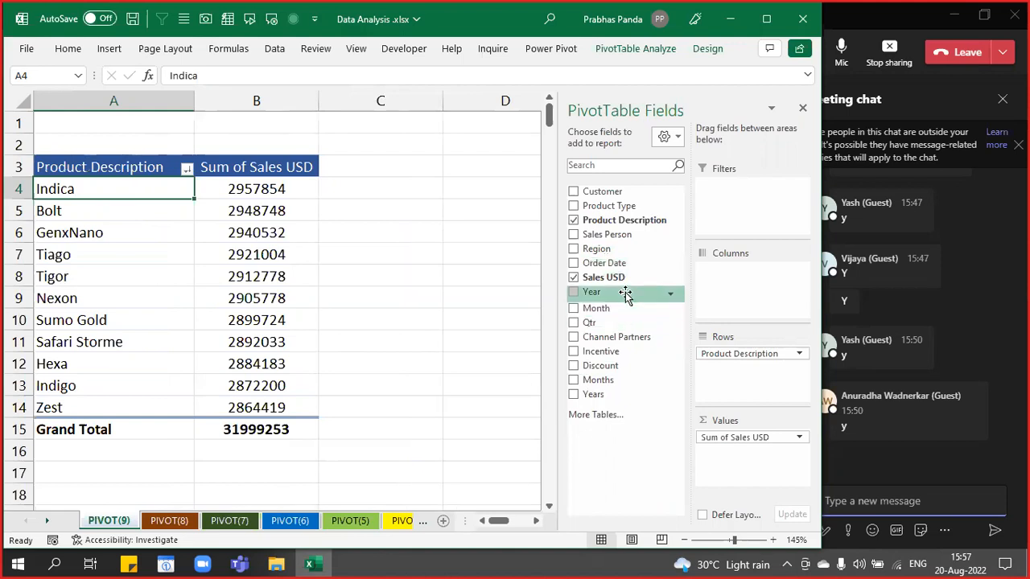
drag(626, 295, 734, 303)
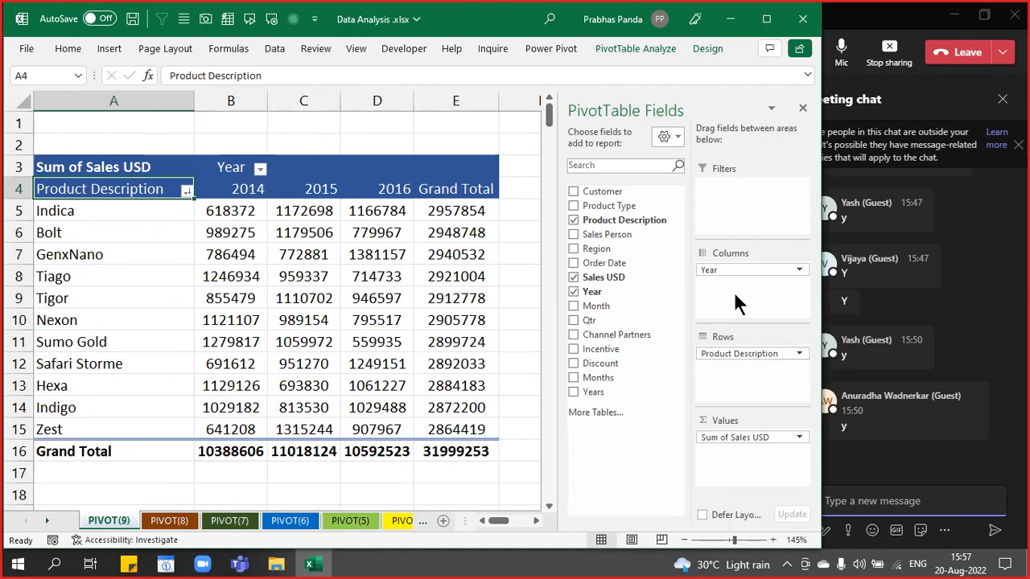
key(ctrl+s)
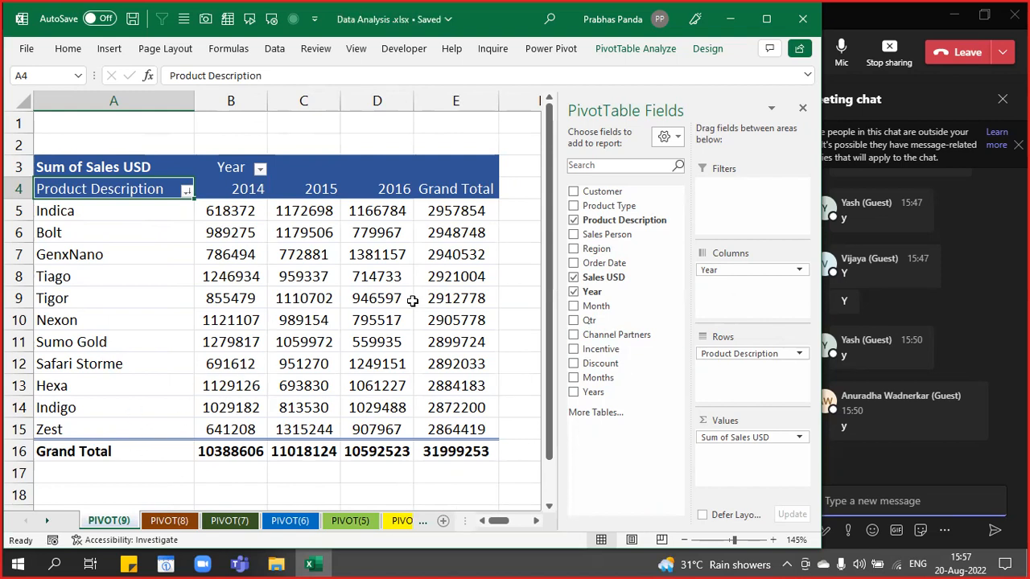
- Switch to the Teams meeting and post "04:10 PM WE WILL RESUME OUR SESSION" and "BREAK TIME" in the chat
click(899, 463)
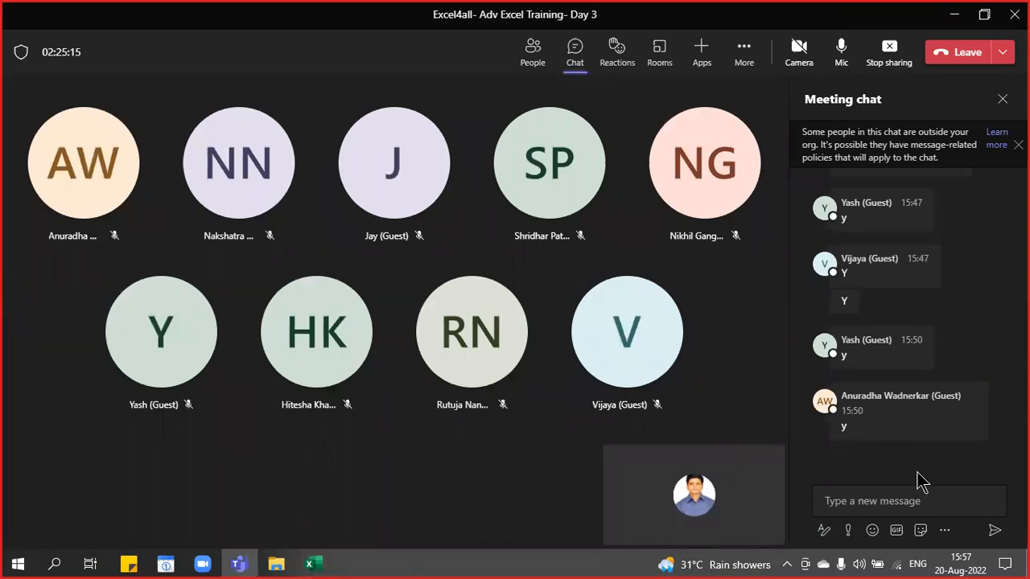
click(908, 502)
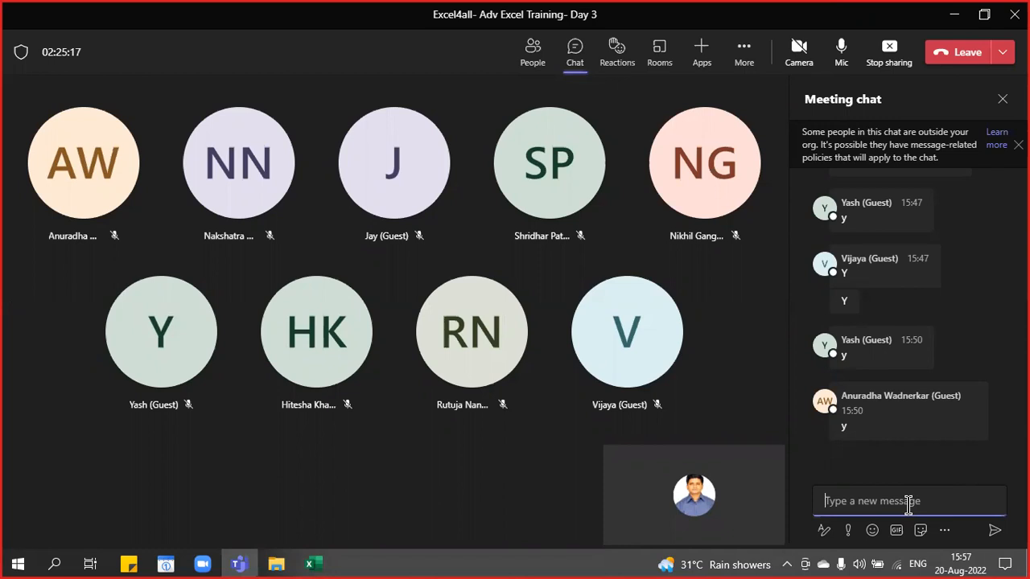
text(04:10 PM WE WILL RESUME OUR )
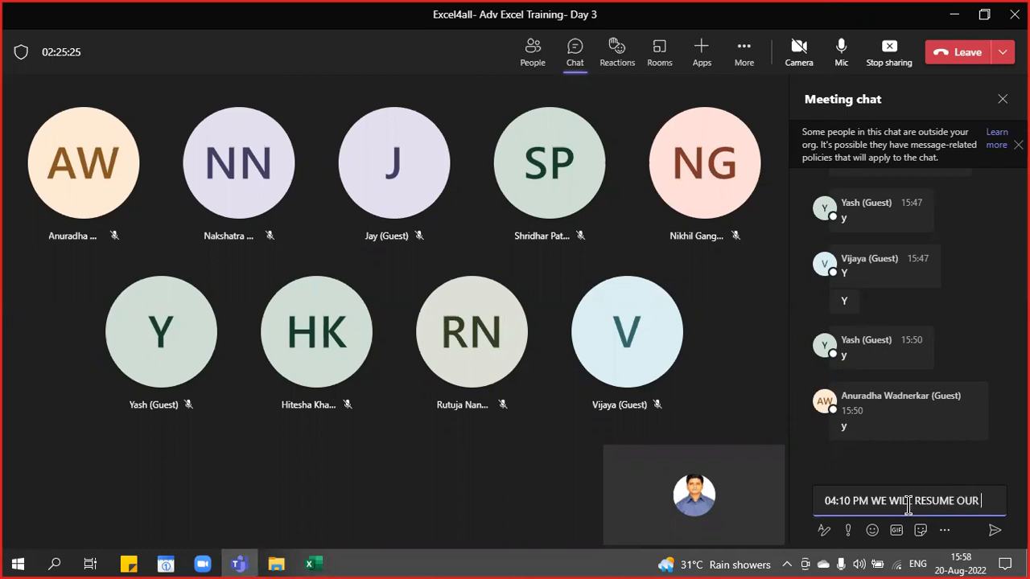
text(SESSION)
key(Return)
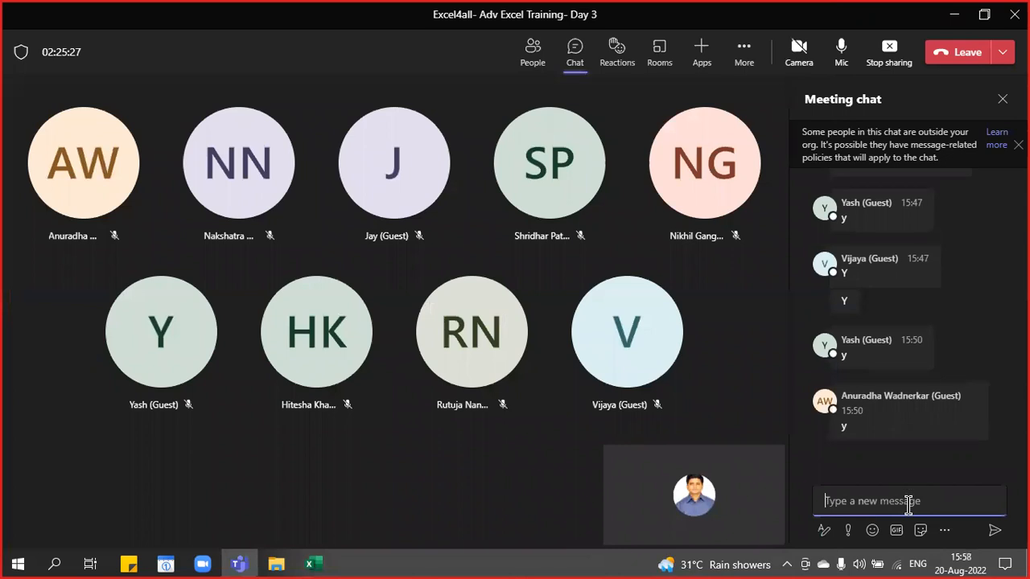
text(BREAK TIME)
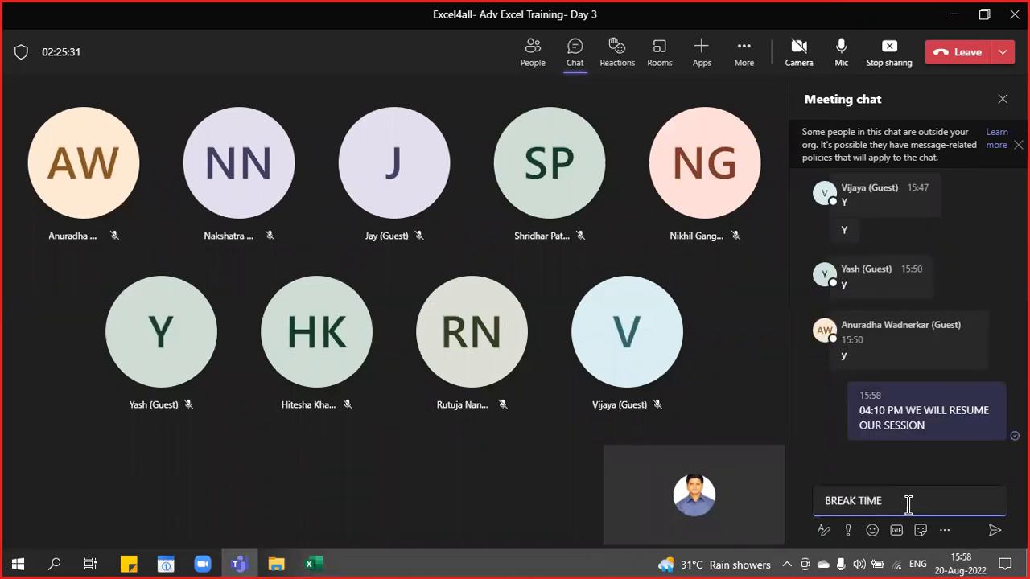
key(Return)
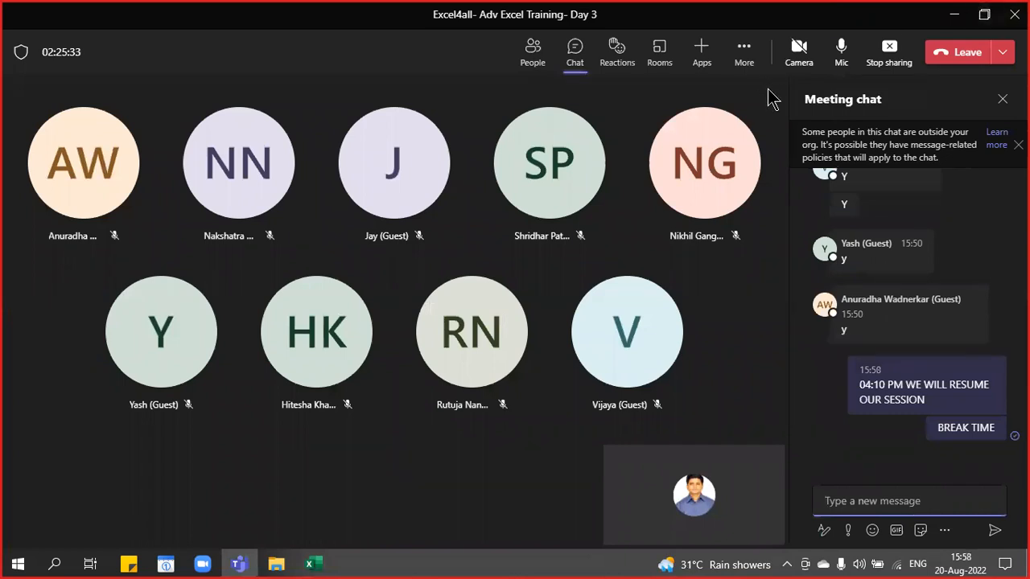
- Stop sharing the screen and mute the microphone for the break
click(889, 48)
click(851, 49)
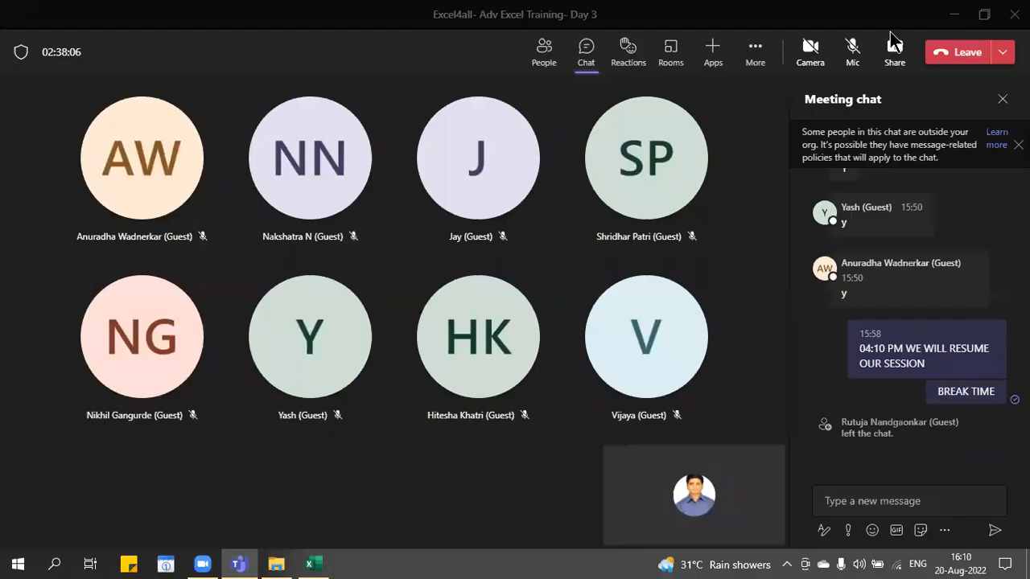
- Unmute the microphone, share the whole screen with the meeting again, and return to the Teams meeting window
click(851, 50)
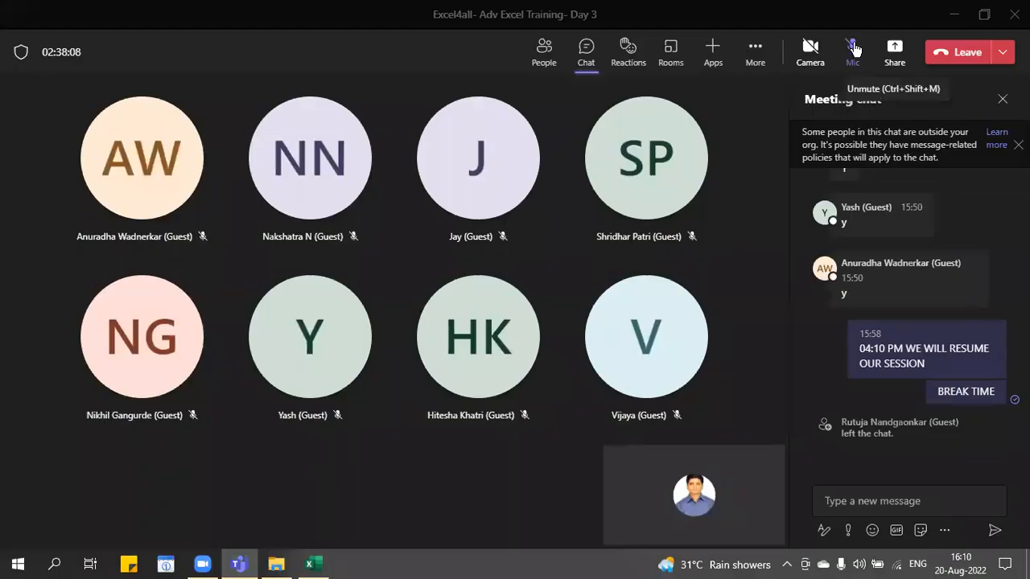
click(896, 52)
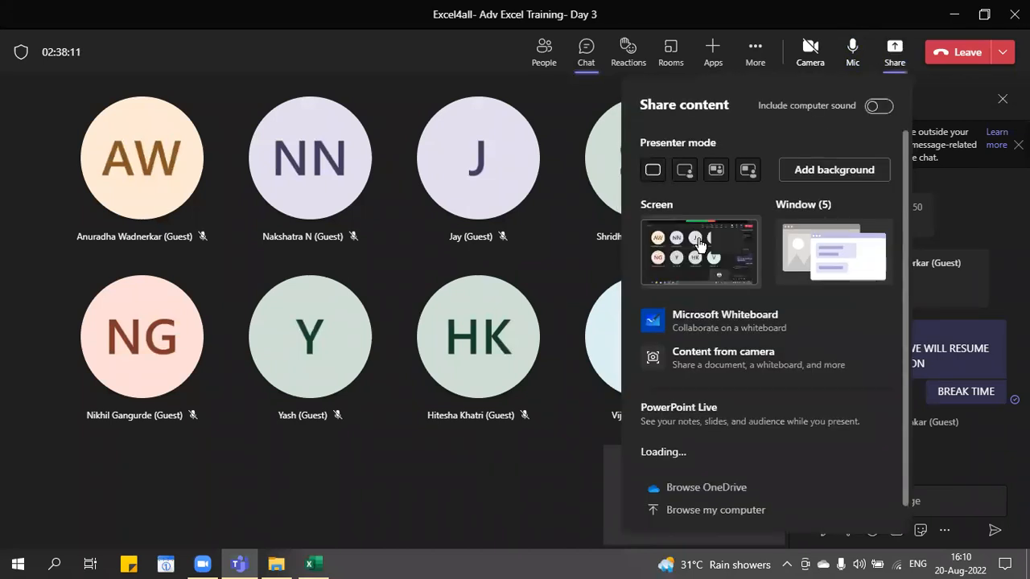
click(699, 245)
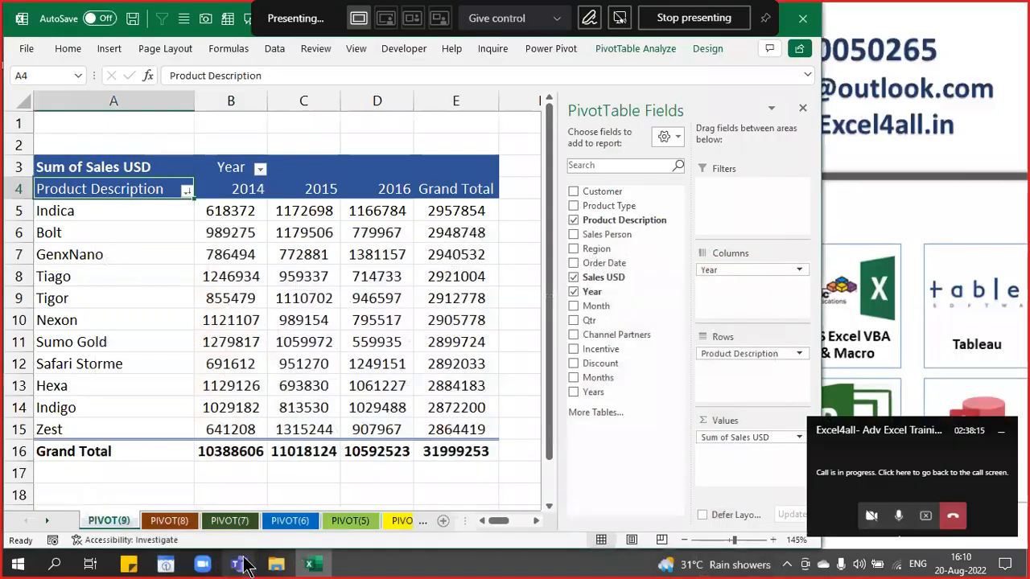
mouse_move(240, 565)
click(194, 519)
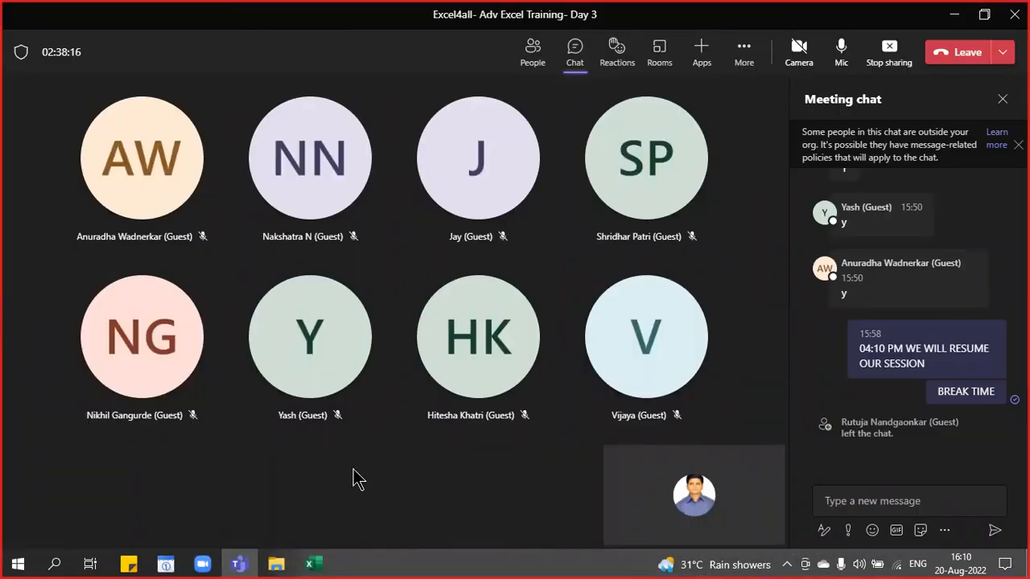
- Switch to the Data Analysis workbook in Excel and go from PIVOT(9) to the Summary Table sheet
click(315, 562)
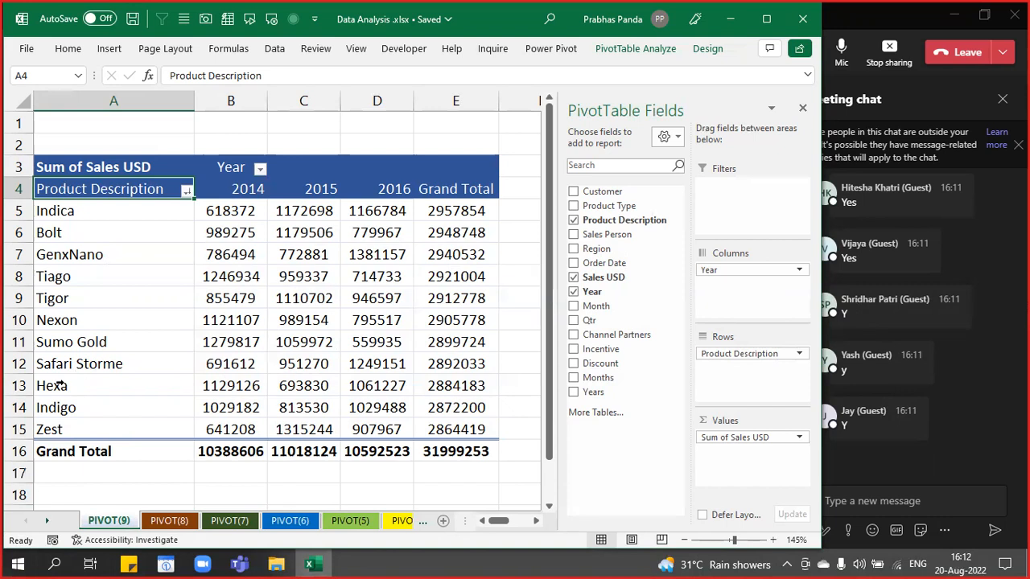
click(184, 479)
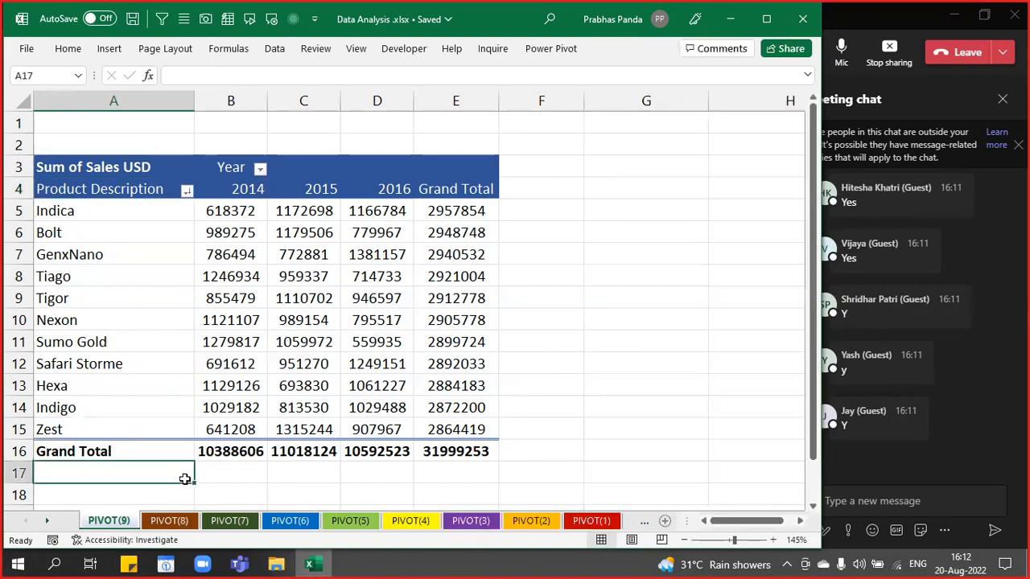
key(ctrl+Page_Down)
key(ctrl+Page_Down)
key(ctrl+Page_Down)
key(ctrl+Page_Down)
key(ctrl+Page_Down)
key(ctrl+Page_Down)
key(ctrl+Page_Down)
key(ctrl+Page_Down)
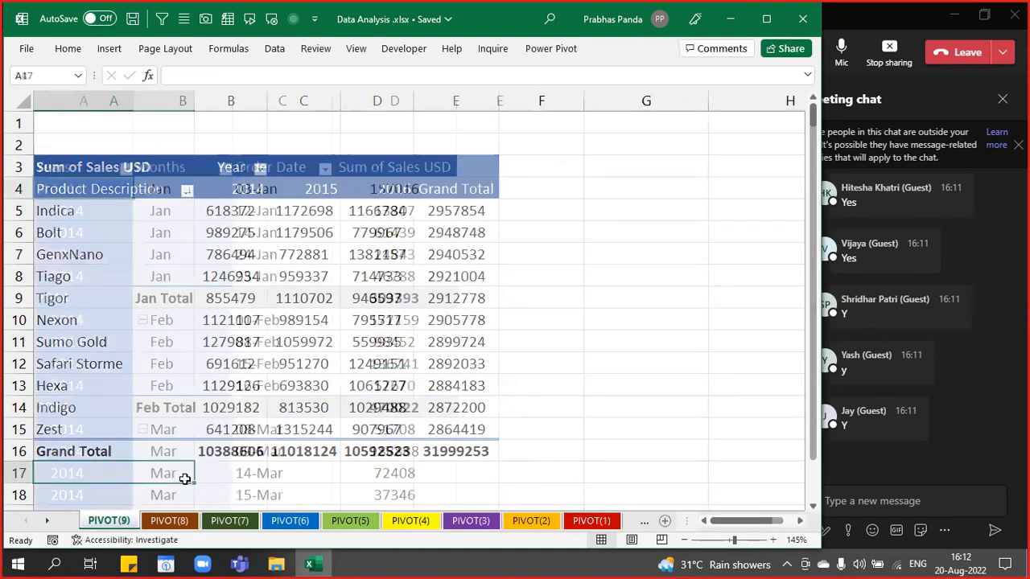
key(ctrl+Page_Down)
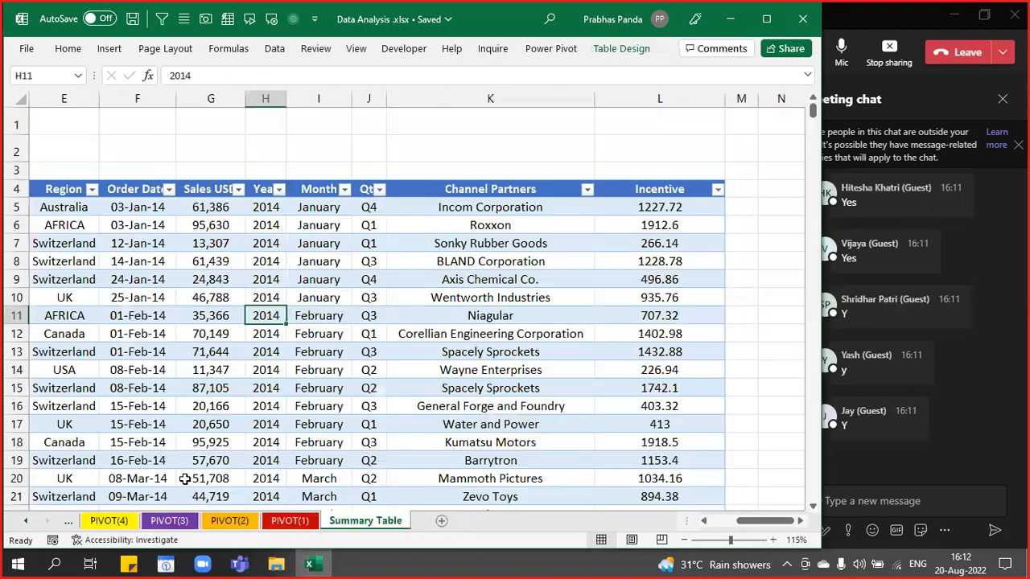
- Review the Summary Table source data from the Customer column onward, with the sheet zoomed to 100%
click(239, 147)
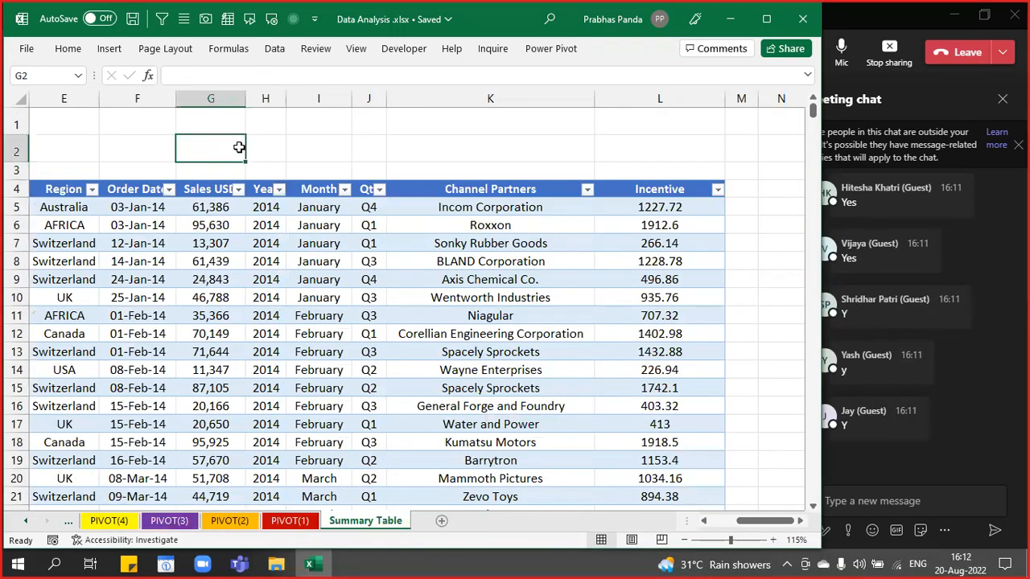
key(Left)
key(Left)
key(Left)
key(Left)
key(Left)
key(Left)
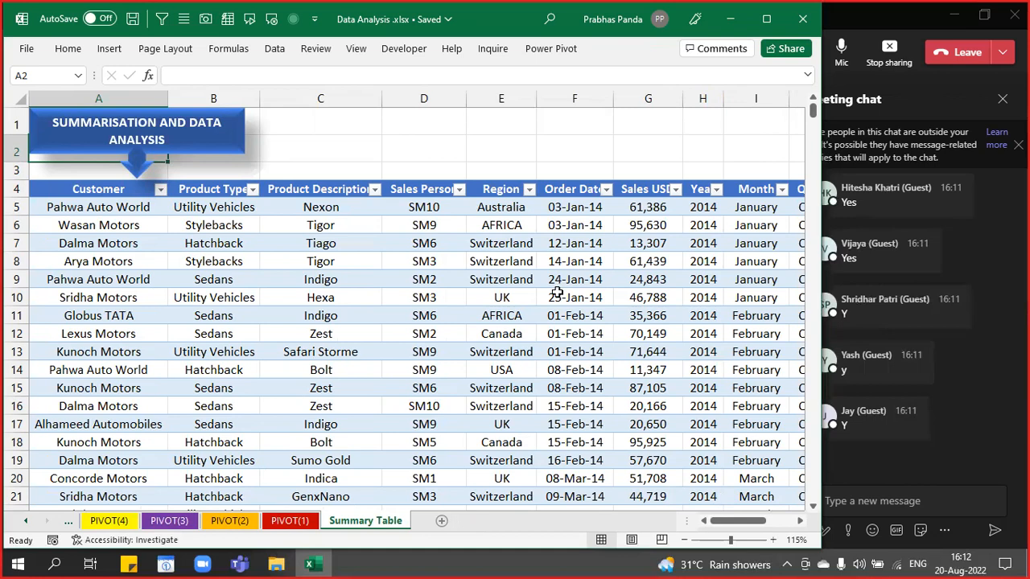
ctrl+scroll(557, 291, down, 1)
ctrl+scroll(557, 291, down, 1)
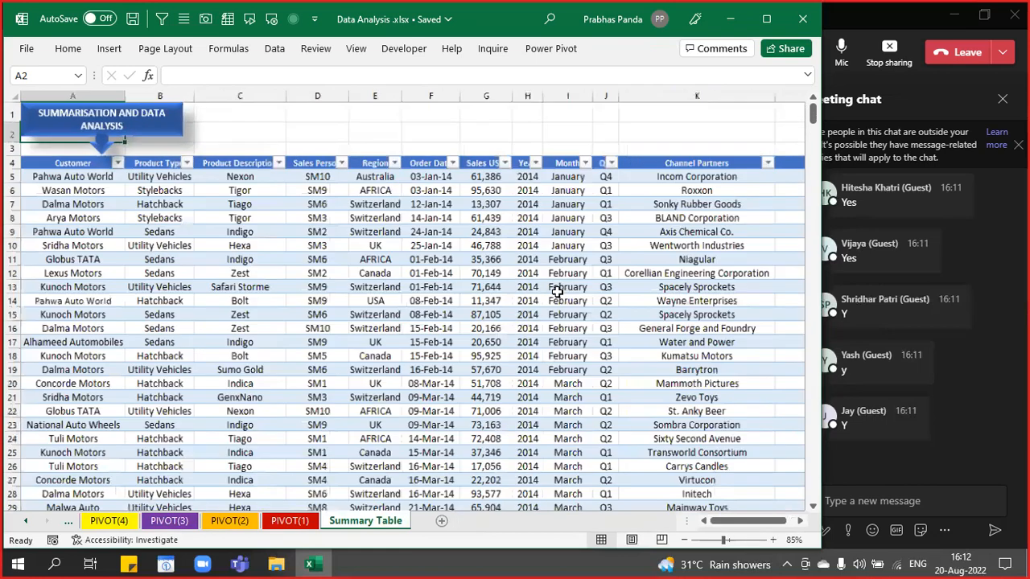
ctrl+scroll(557, 291, up, 1)
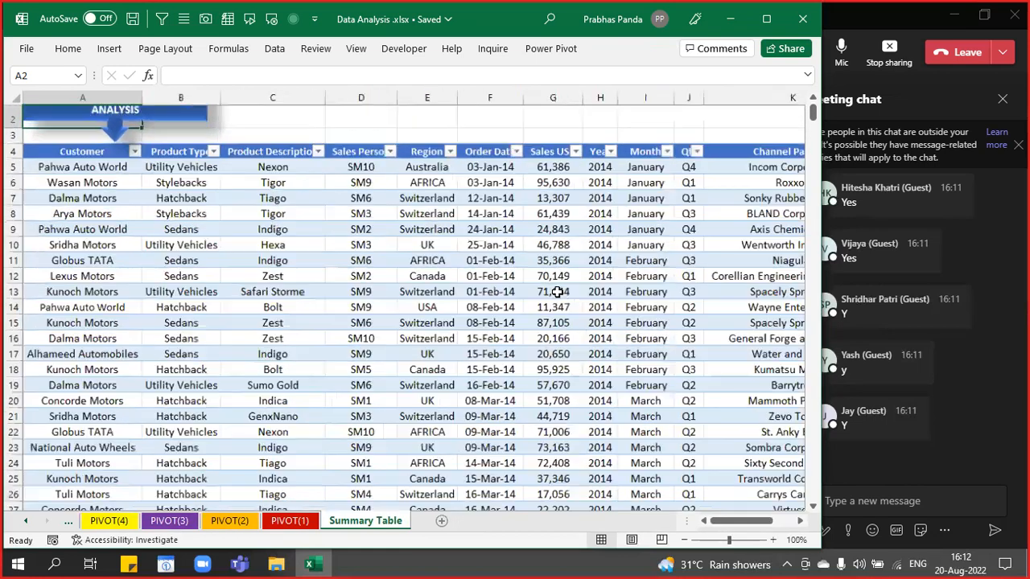
- Filter the Summary Table by the Year column to show only 2016 records
scroll(516, 364, up, 1)
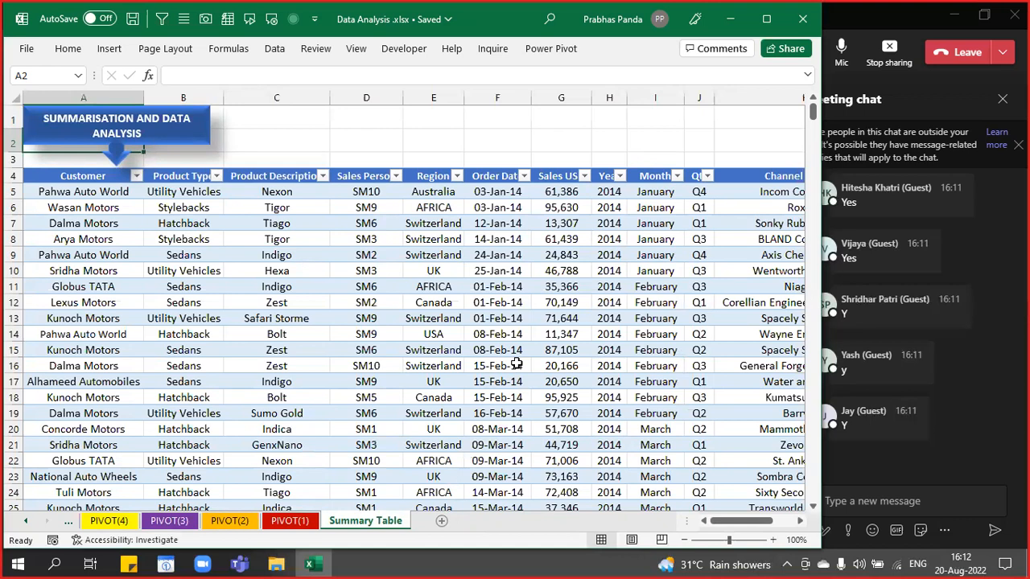
click(618, 176)
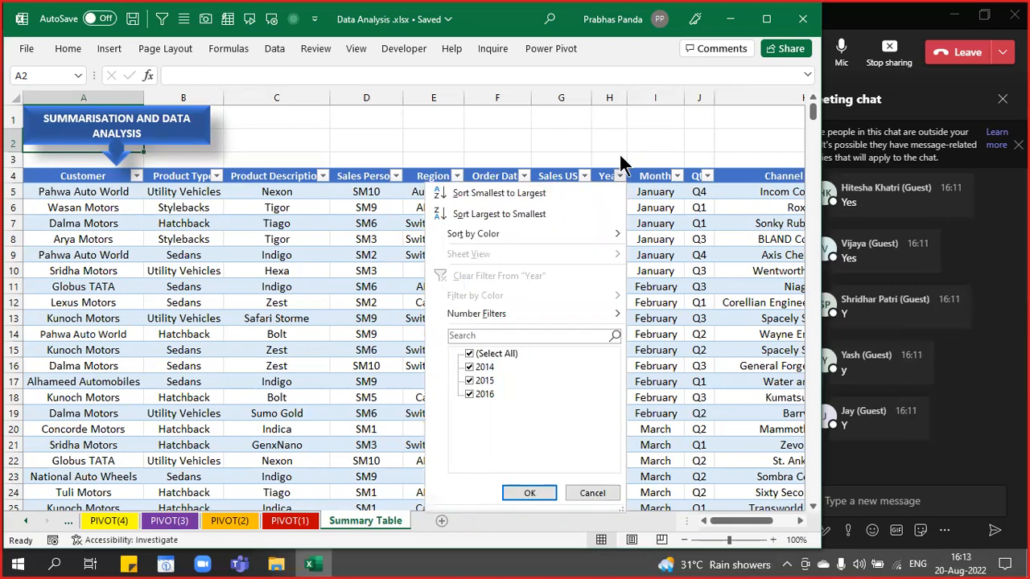
text(2016)
key(Return)
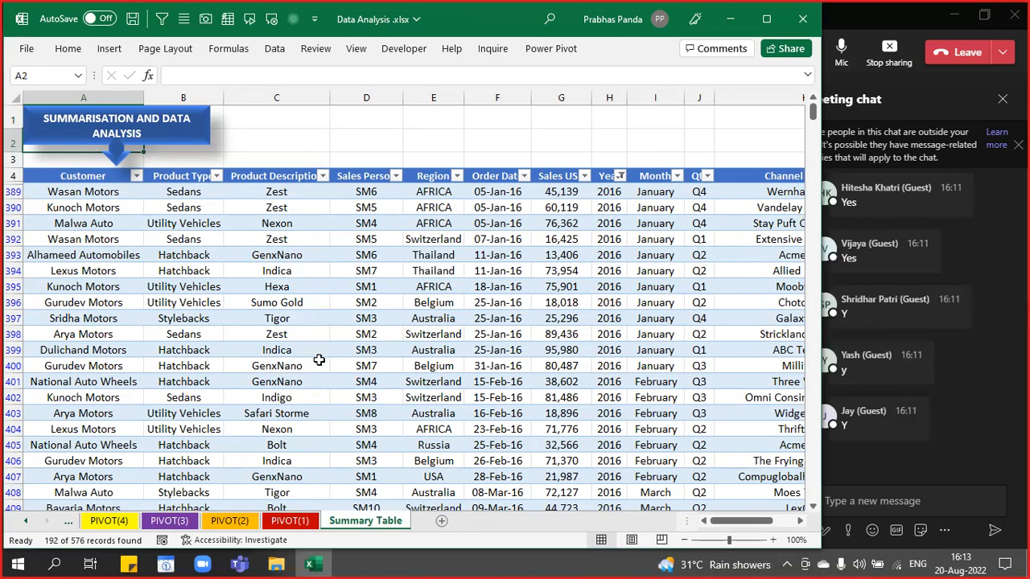
- Filter the Product Description column to Indigo within the 2016 records
click(323, 177)
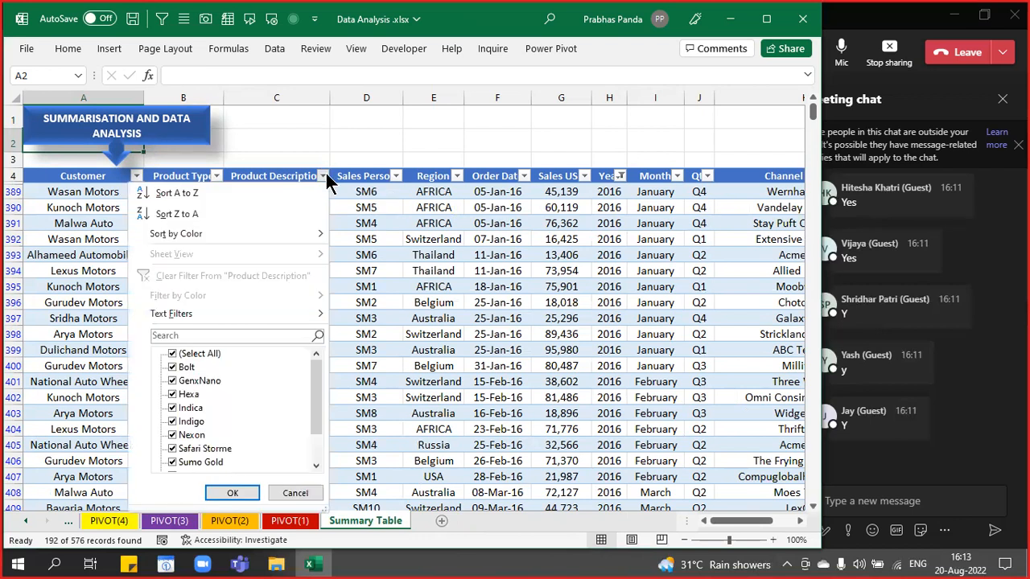
click(235, 338)
text(indigo)
key(Return)
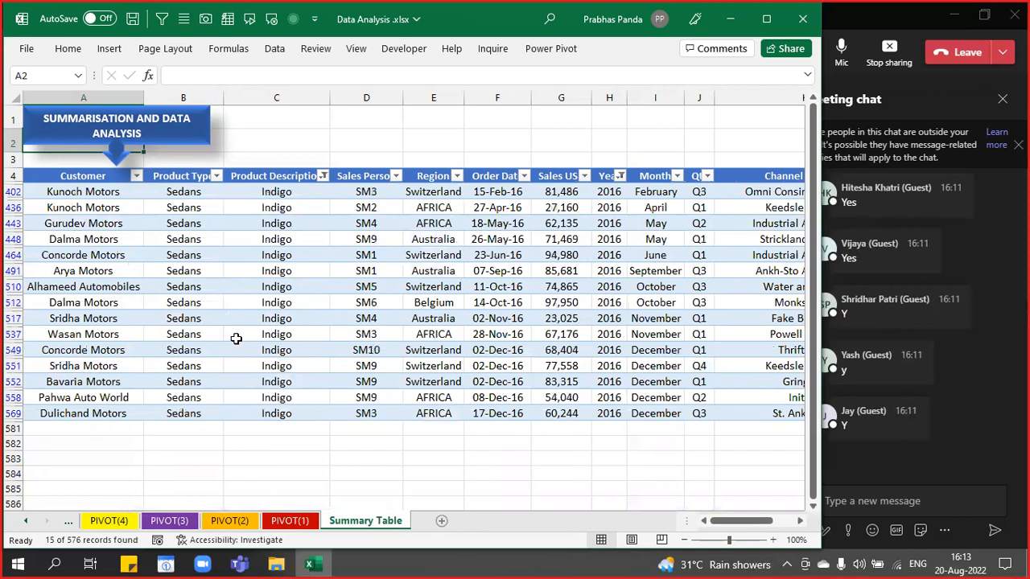
- Check the sum of the filtered Sales USD values, and clear all filters from the Summary Table
drag(572, 193, 550, 409)
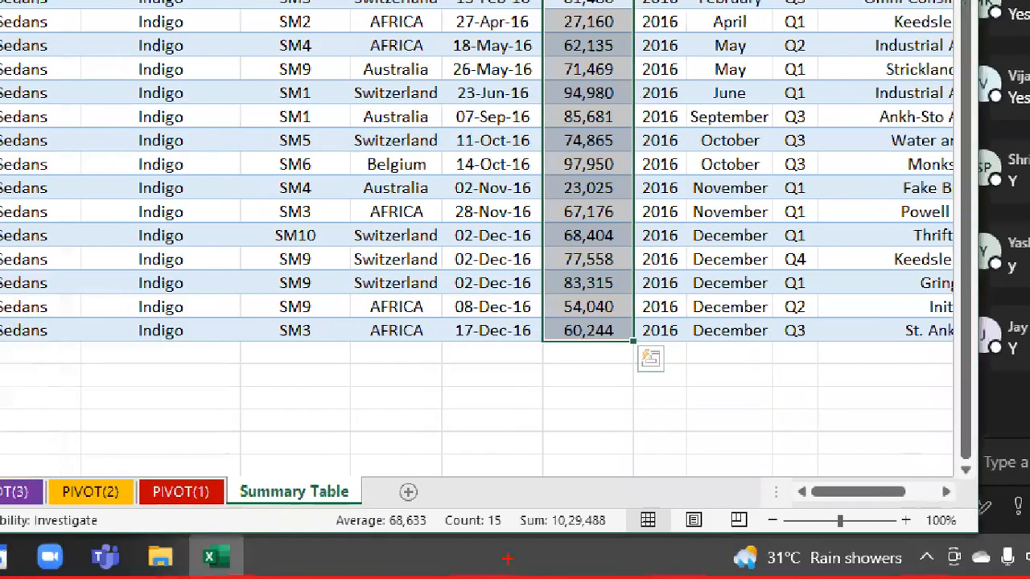
mouse_move(513, 499)
mouse_down()
mouse_move(620, 546)
mouse_move(619, 561)
mouse_up()
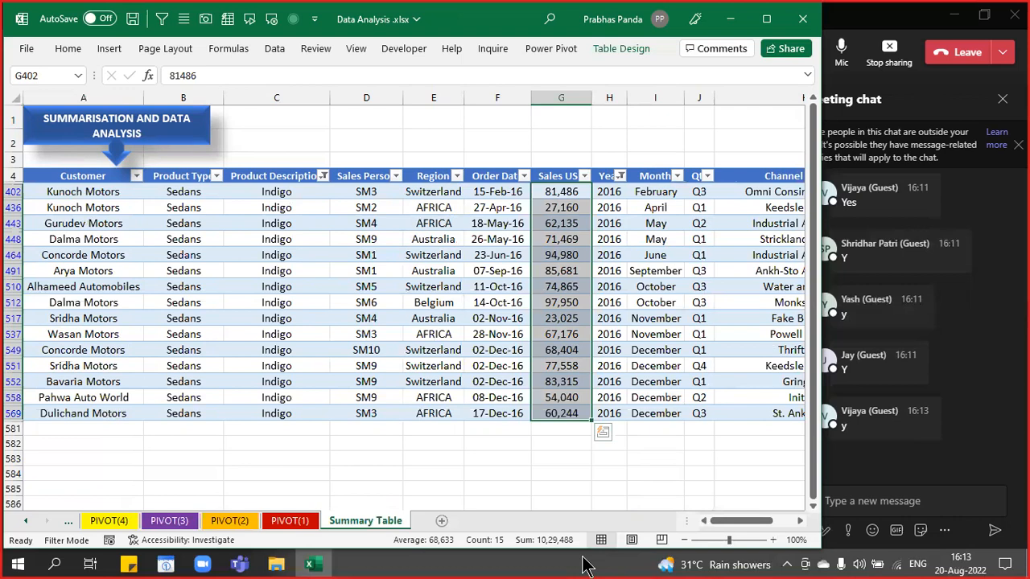
key(alt+d)
key(f)
key(s)
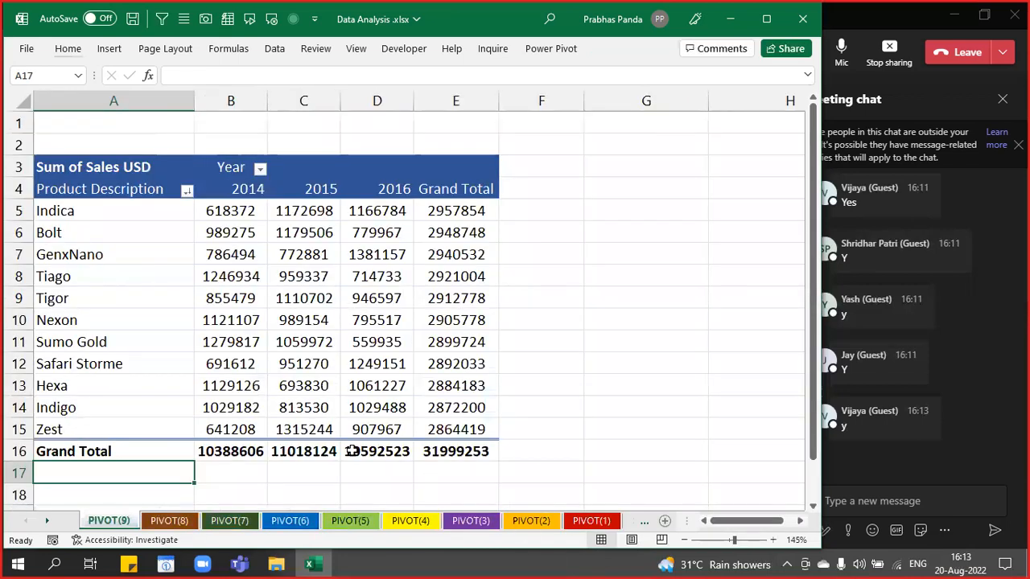
- On PIVOT(9), highlight the 2016 column and the Indigo row to locate the sales value where they meet
click(391, 98)
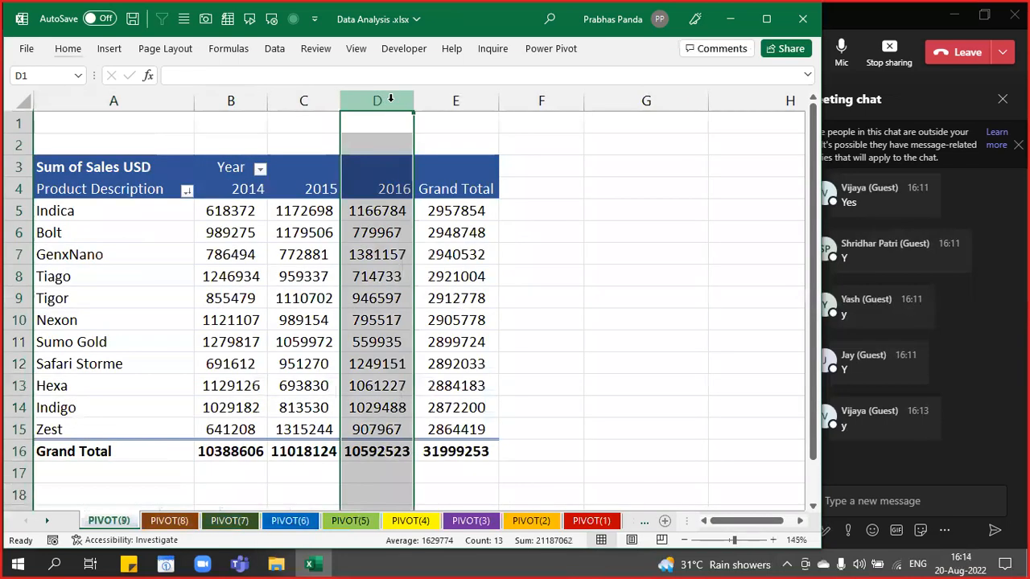
ctrl+click(20, 407)
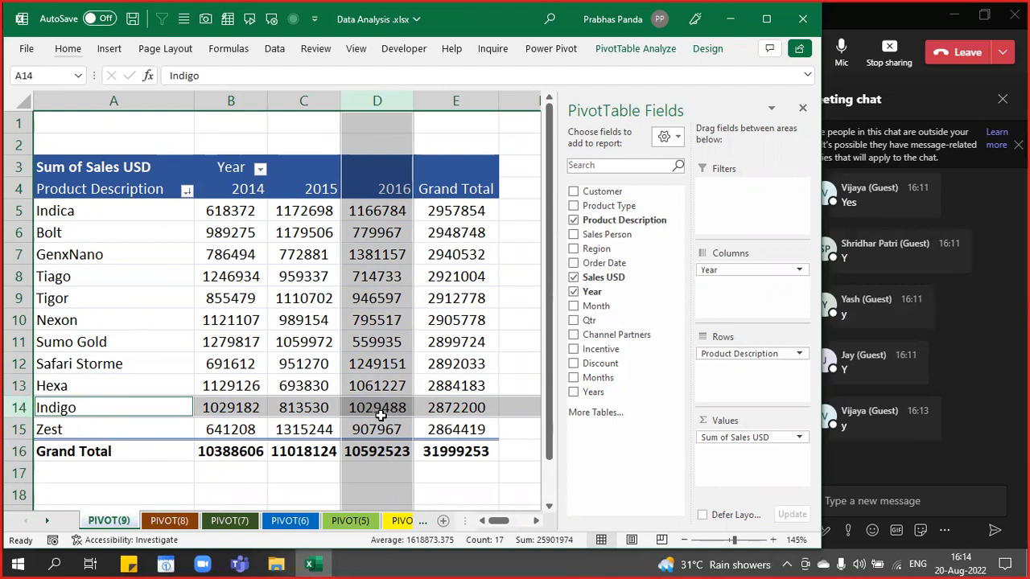
click(512, 297)
- Centre the year headings, sales values and grand totals of the PIVOT(9) table in B4:E16
click(219, 188)
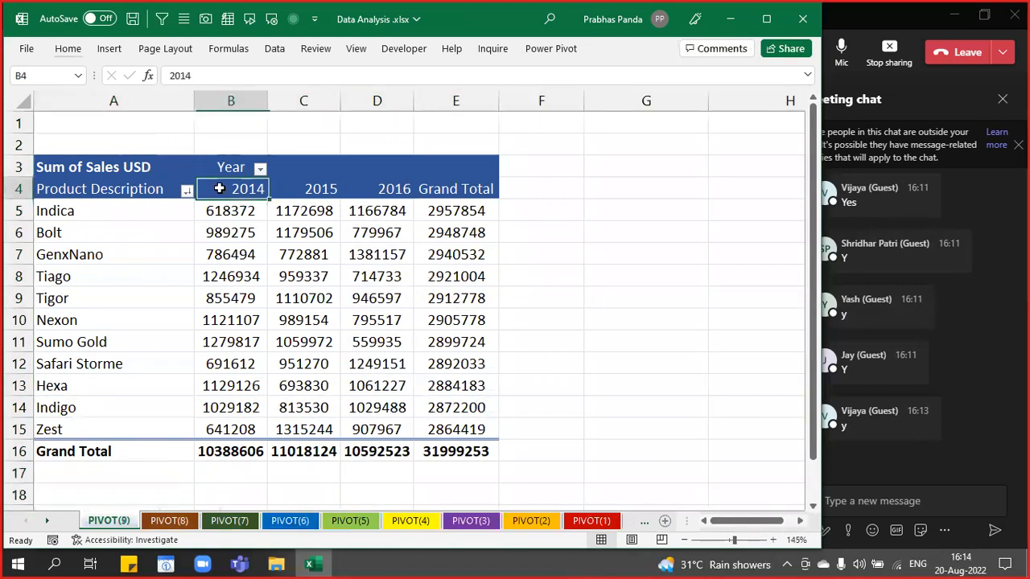
key(ctrl+shift+Right)
key(ctrl+shift+Down)
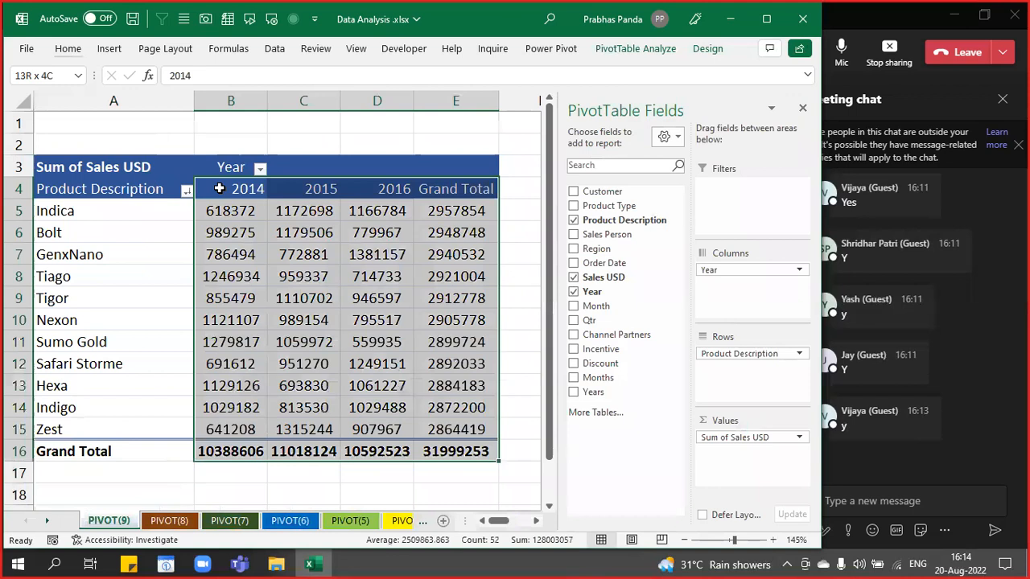
key(ctrl+e)
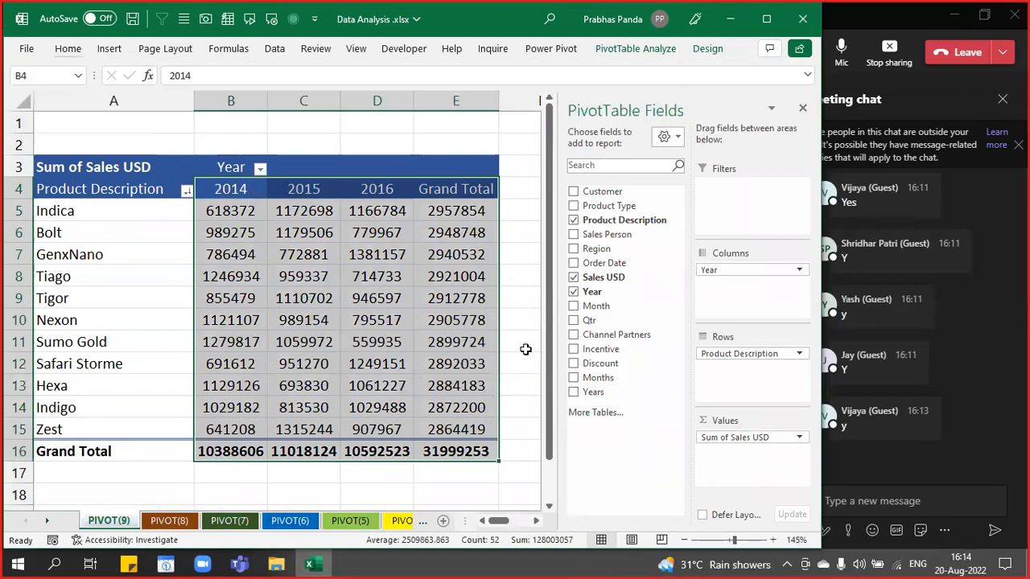
click(518, 339)
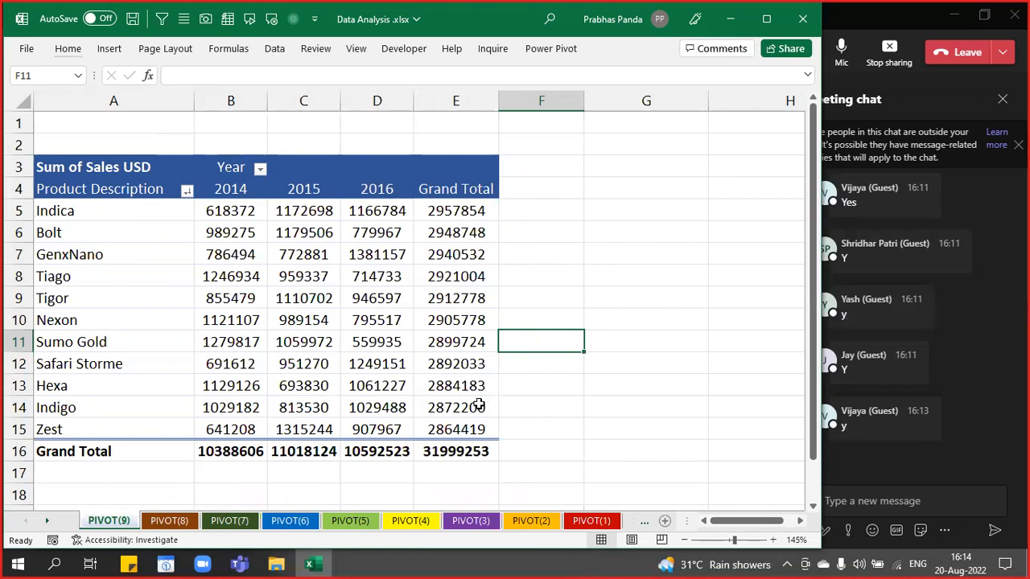
- Drill down into Indigo's 2016 sales value in PIVOT(9) to list its underlying records on a new sheet
mouse_move(365, 408)
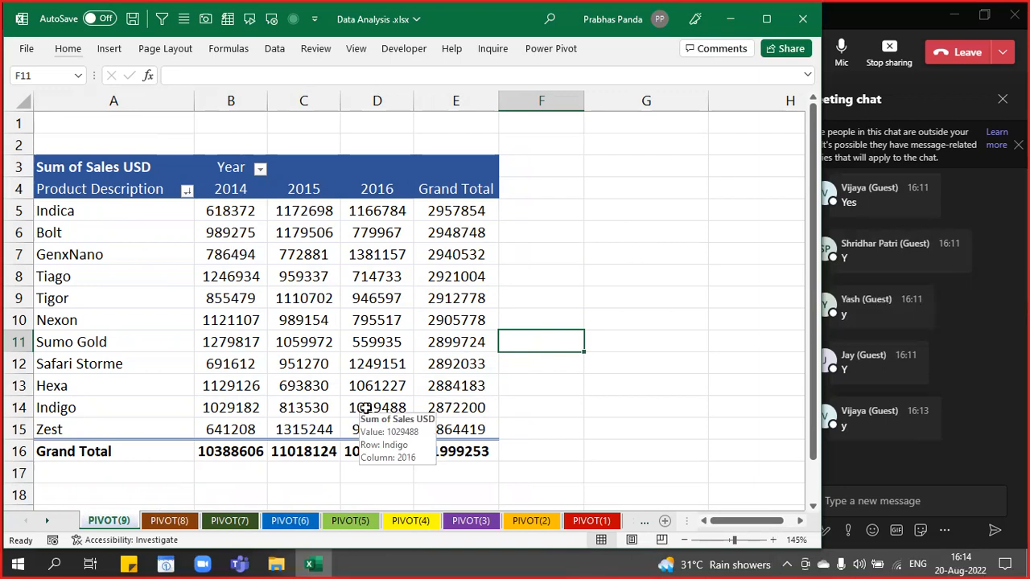
double_click(365, 408)
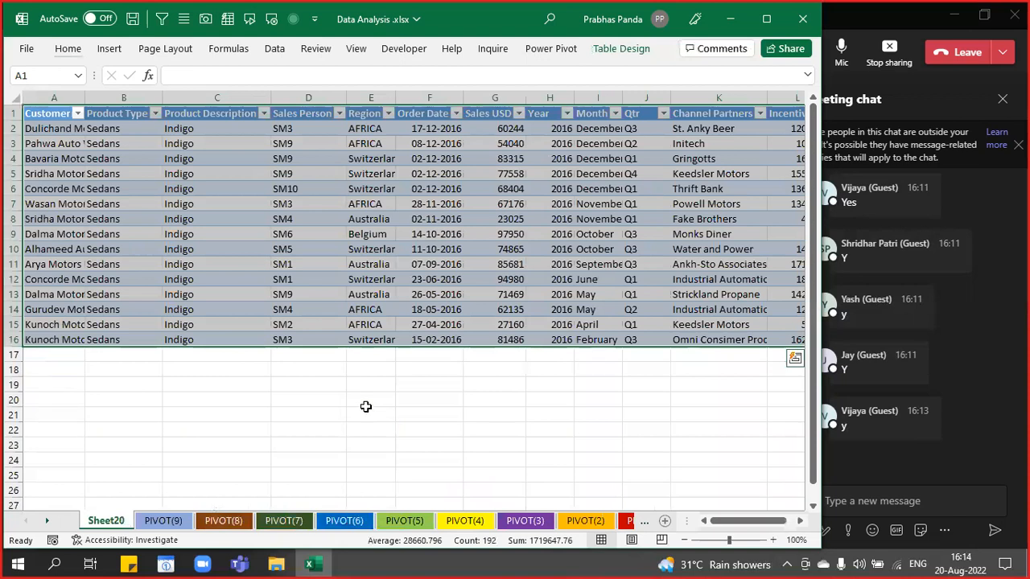
click(367, 410)
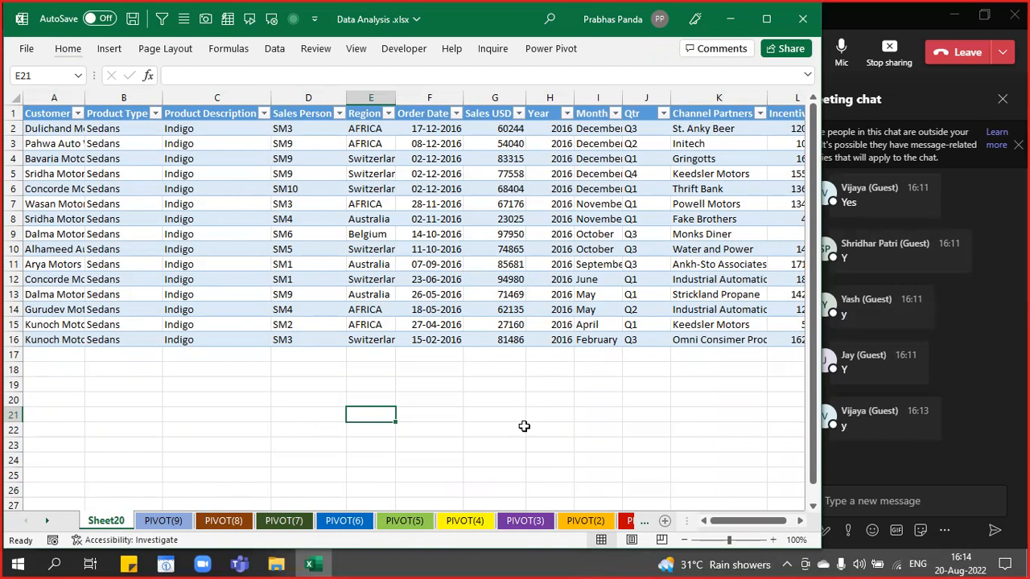
- Rename the new sheet of drilled-down records as 2016-INDIGO
key(alt+o)
text(hr2016-INDIGO)
key(Return)
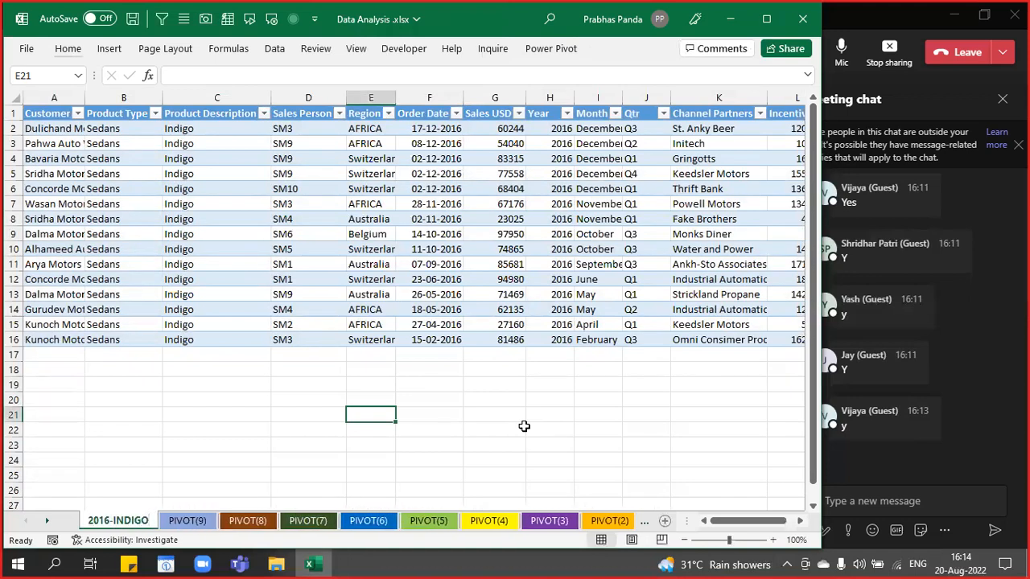
- Compare Indigo's 2016 value in PIVOT(9) with its detail records on the 2016-INDIGO sheet
click(188, 522)
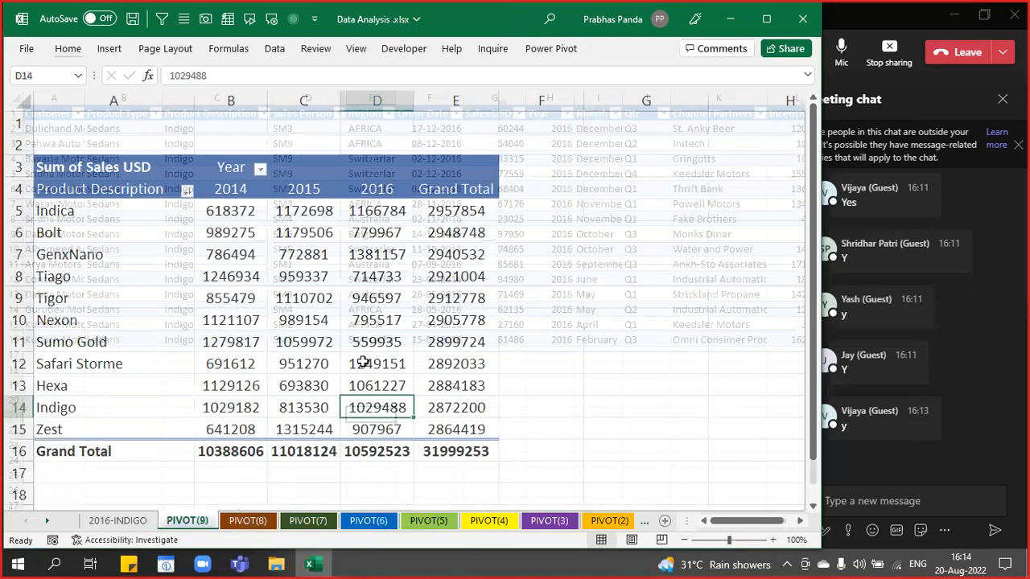
click(118, 521)
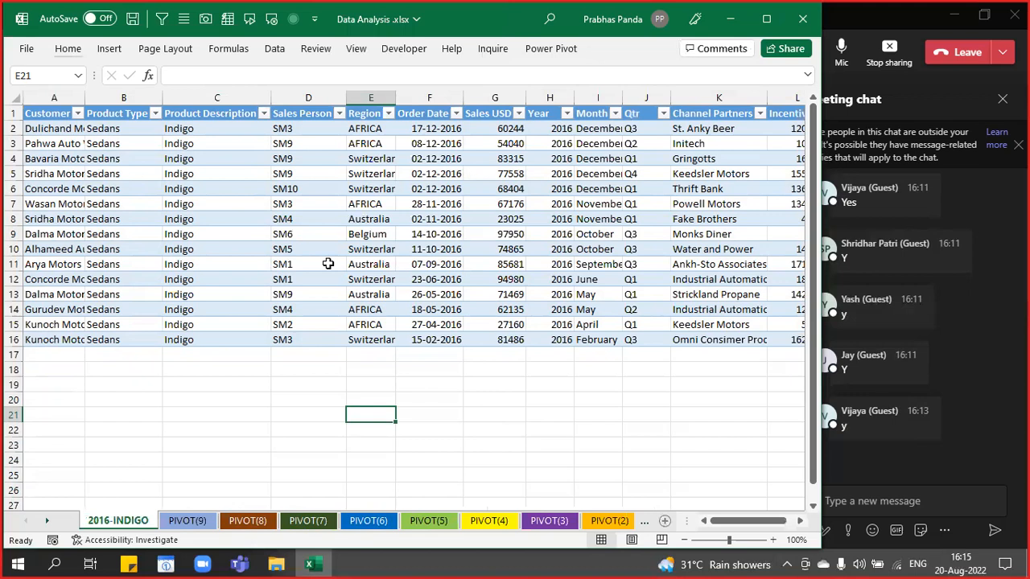
click(190, 521)
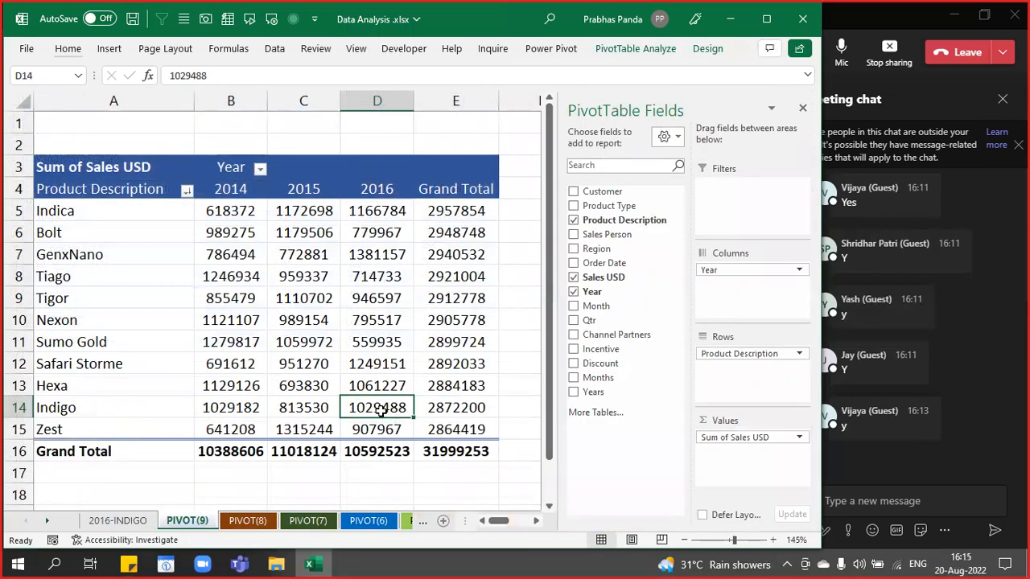
mouse_move(381, 406)
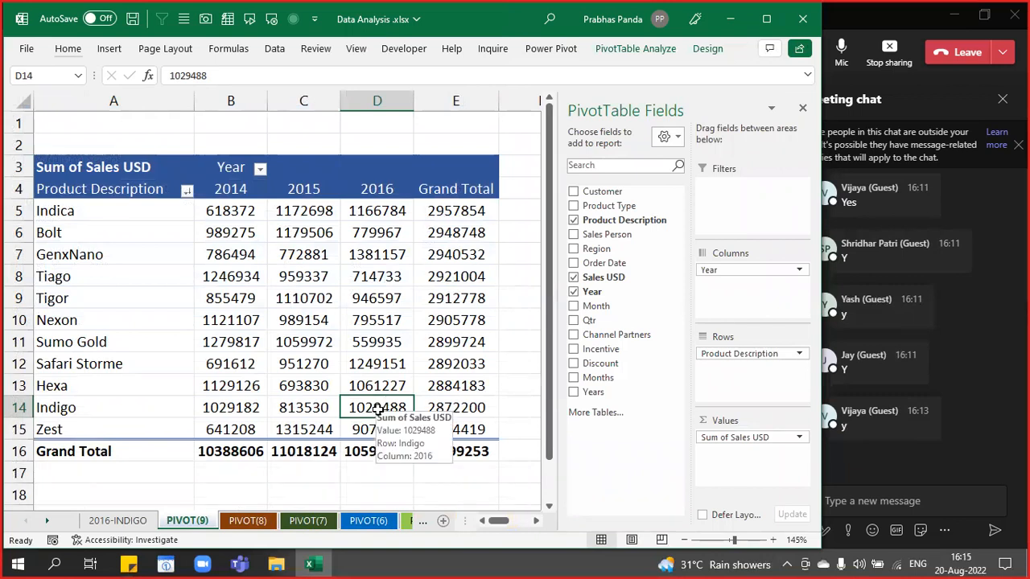
click(125, 520)
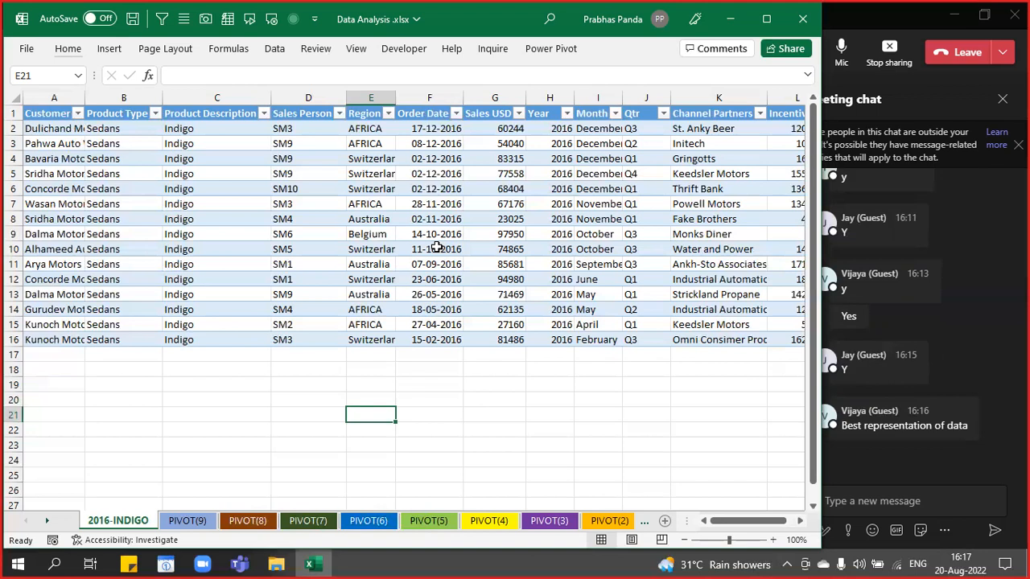
click(185, 522)
click(105, 520)
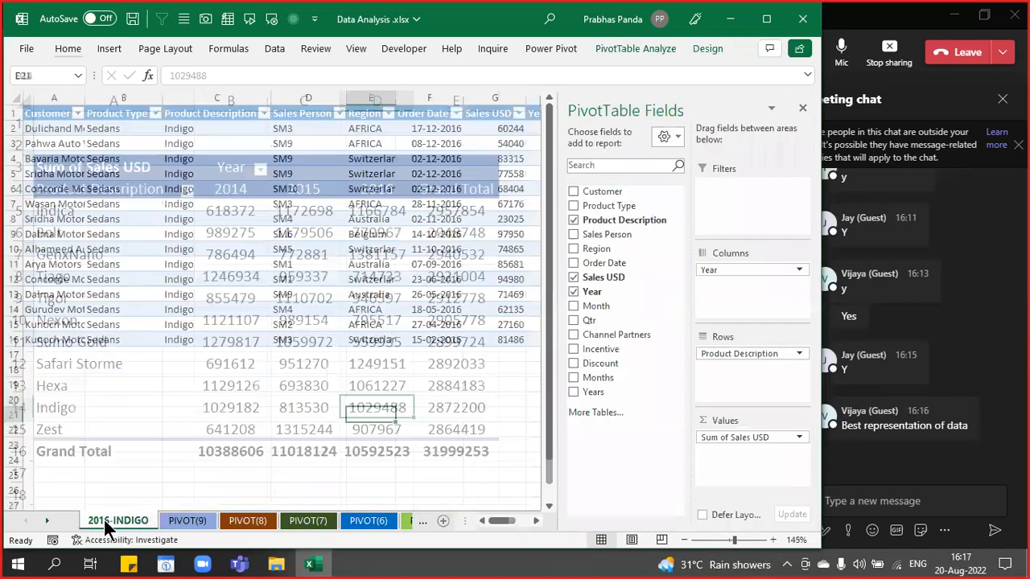
- Open the list of all sheets in the workbook
right_click(49, 520)
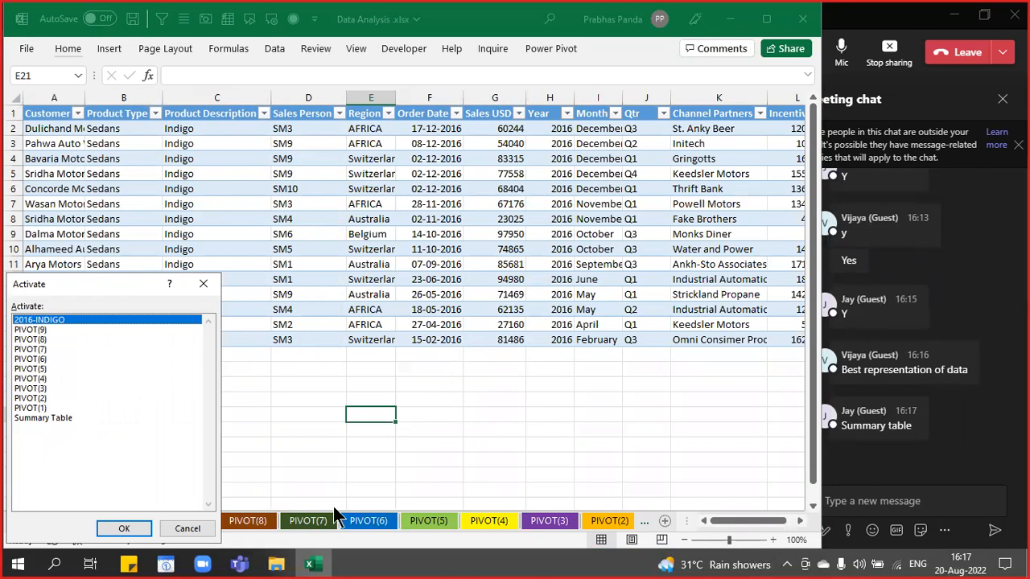
- Close the sheet list and compare the 2016-INDIGO detail records with the pivot table on PIVOT(9)
click(197, 531)
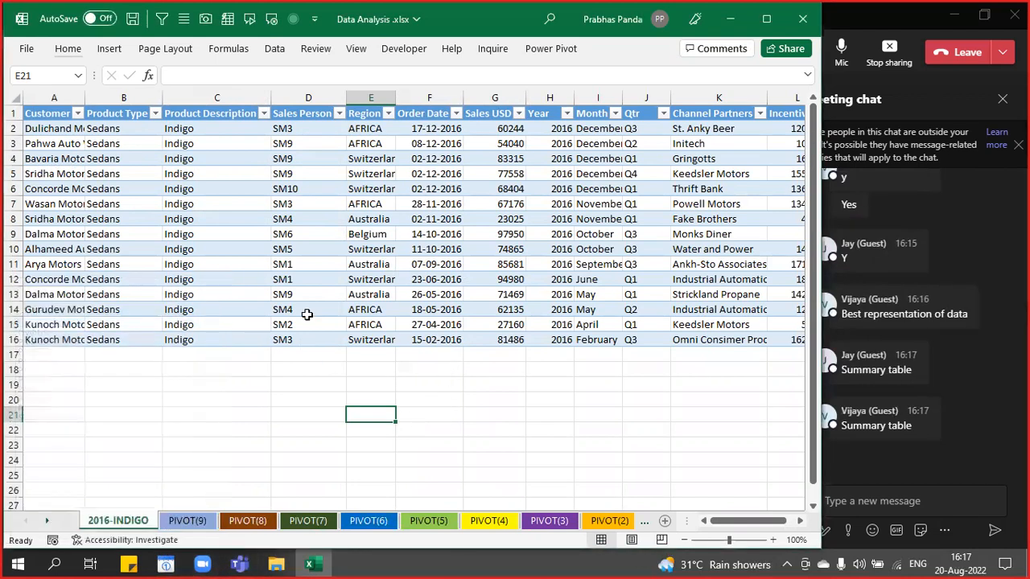
click(200, 521)
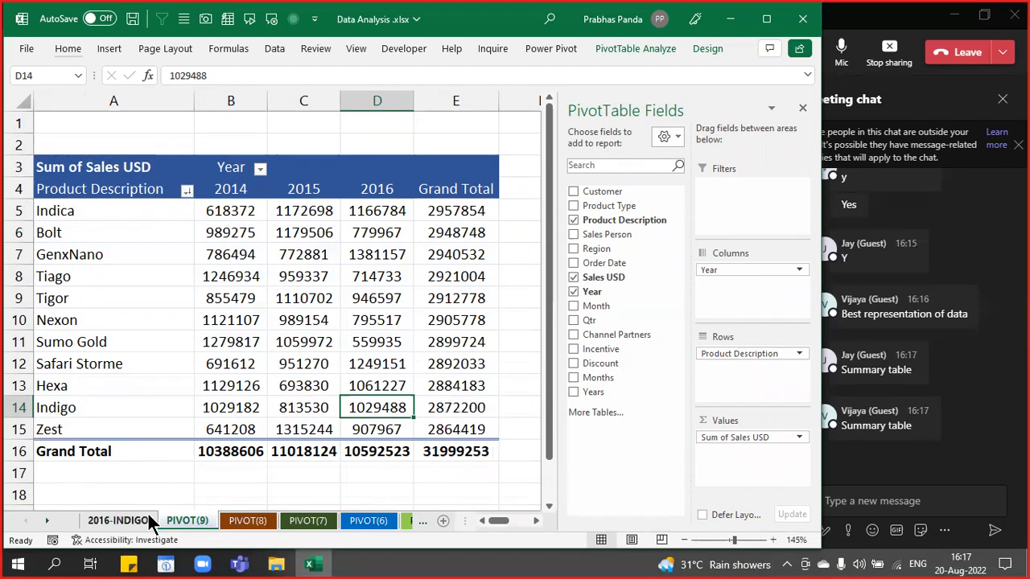
click(125, 519)
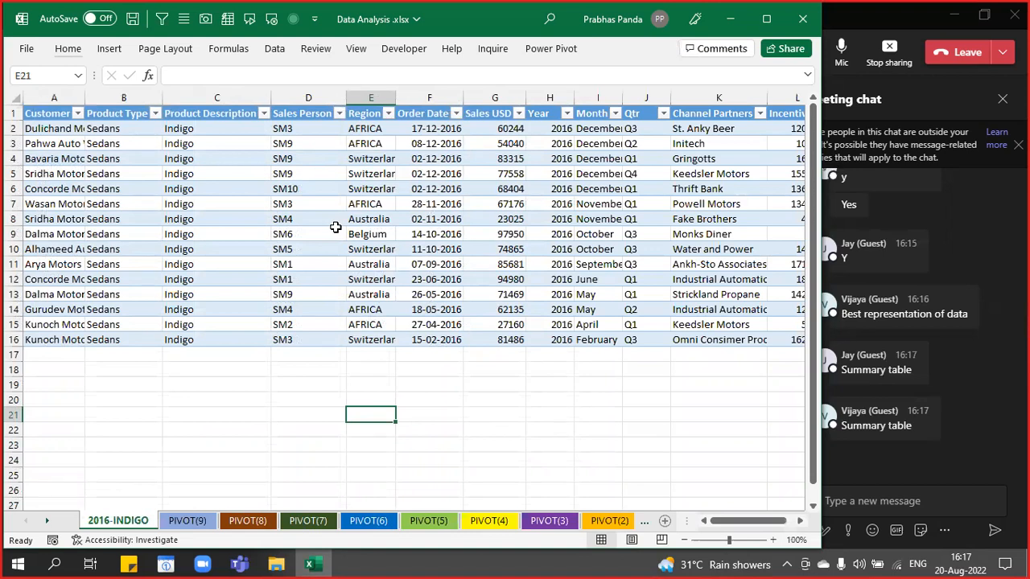
click(189, 519)
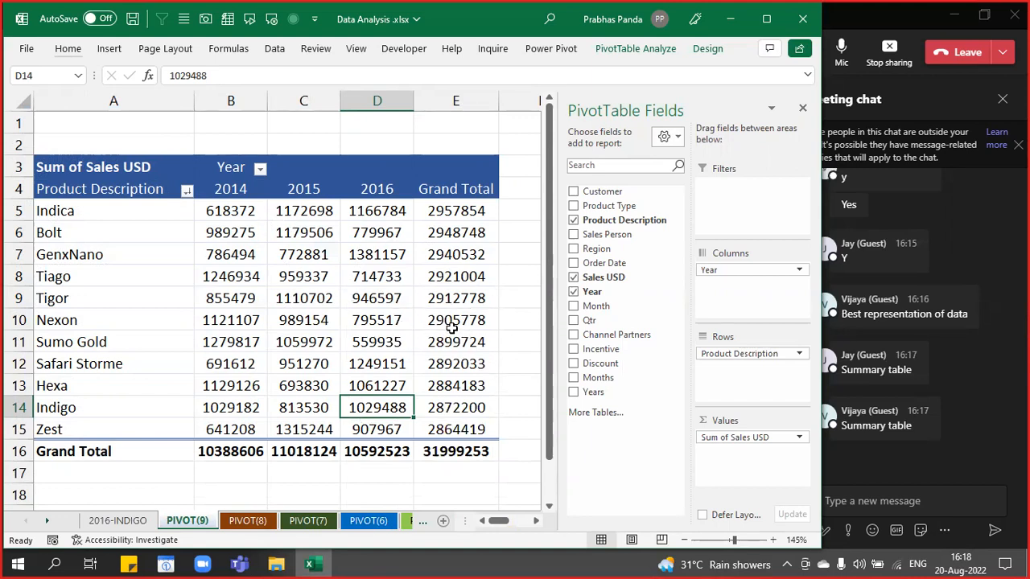
- Drill down into the overall grand total on PIVOT(9), and delete the detail sheet it generates
mouse_move(452, 325)
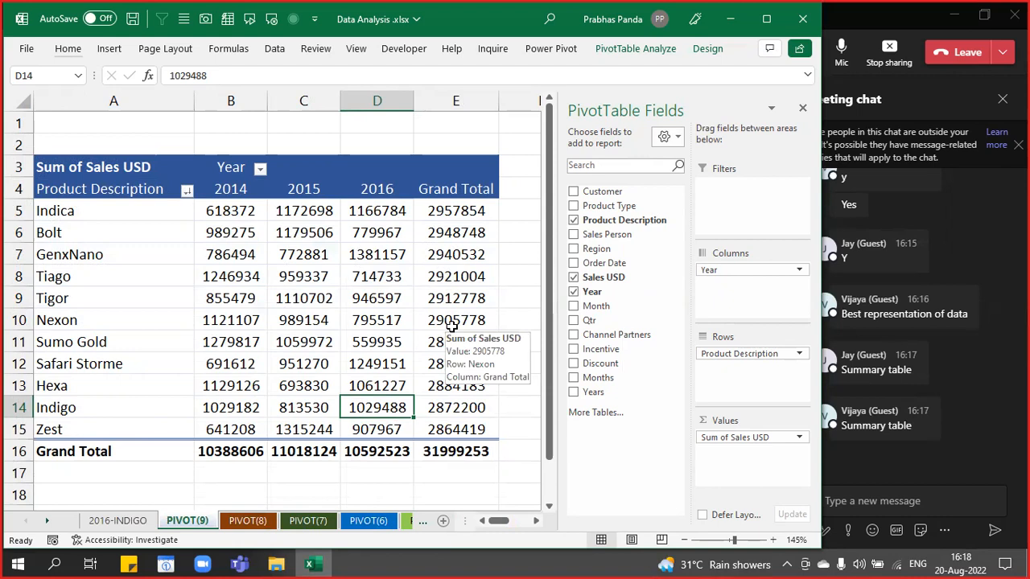
mouse_move(461, 453)
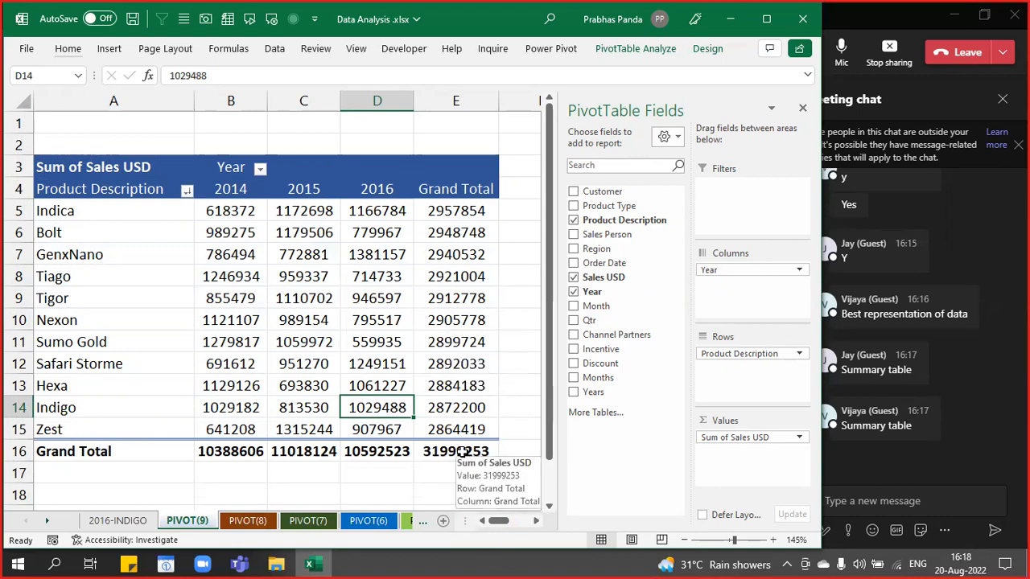
double_click(461, 453)
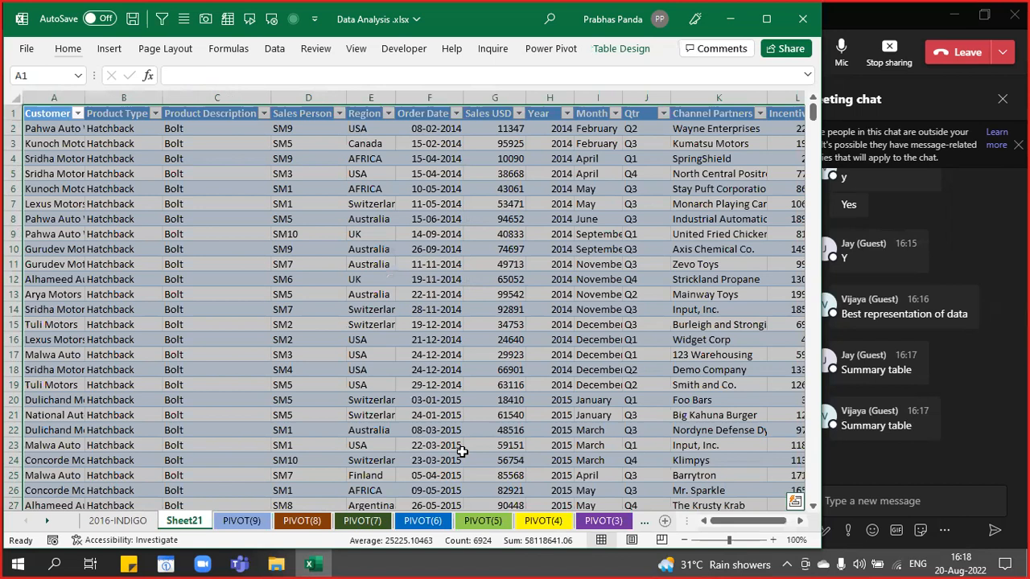
key(alt+e)
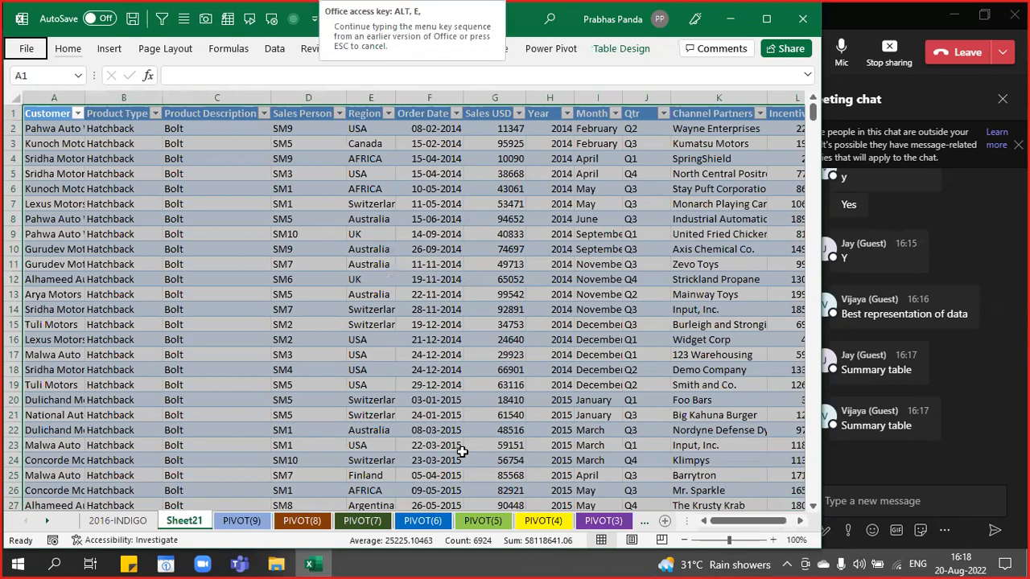
key(l)
key(Return)
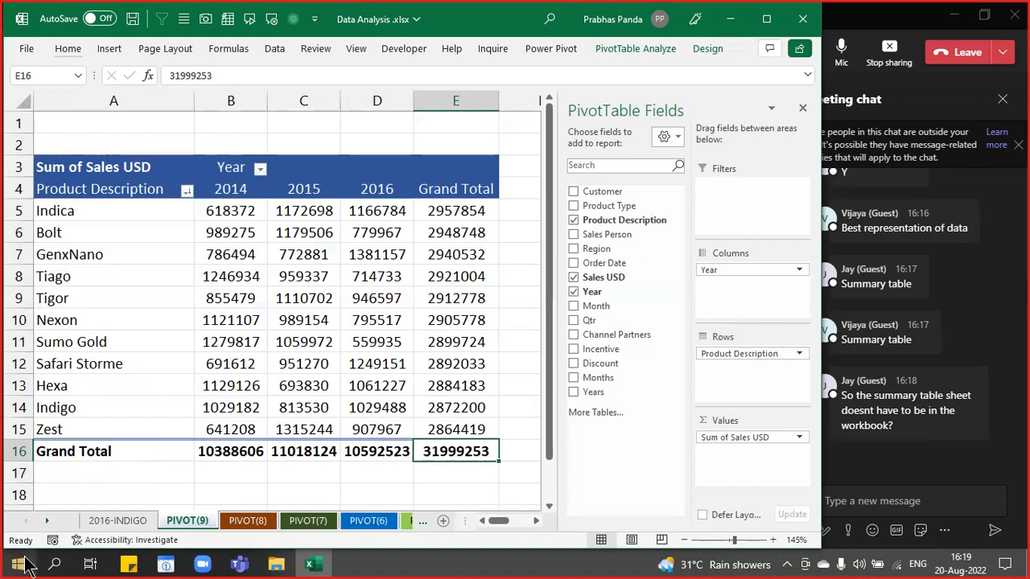
- Go to the Summary Table sheet and copy its entire data table including the headers
right_click(49, 522)
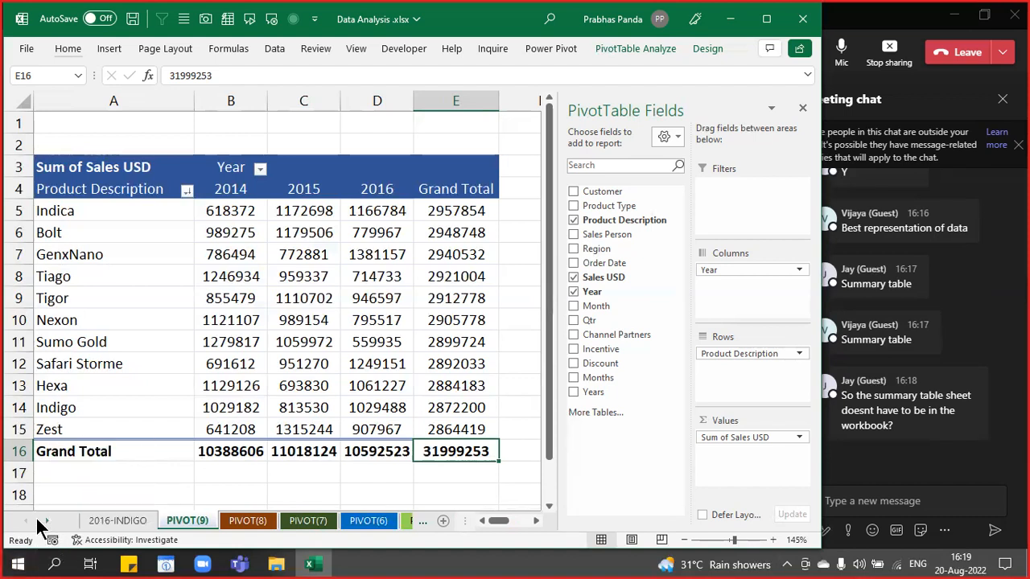
click(65, 416)
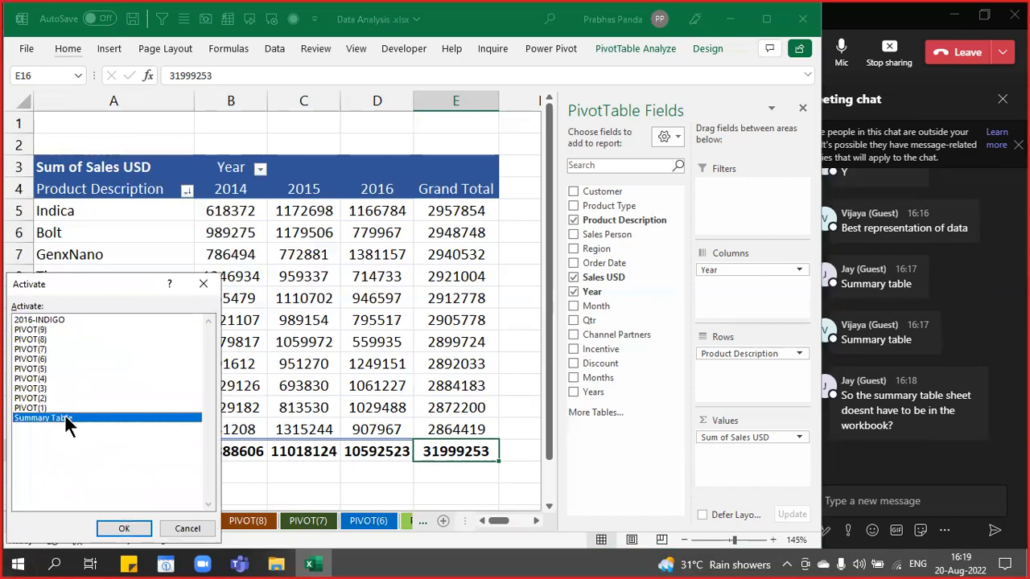
click(124, 529)
click(72, 175)
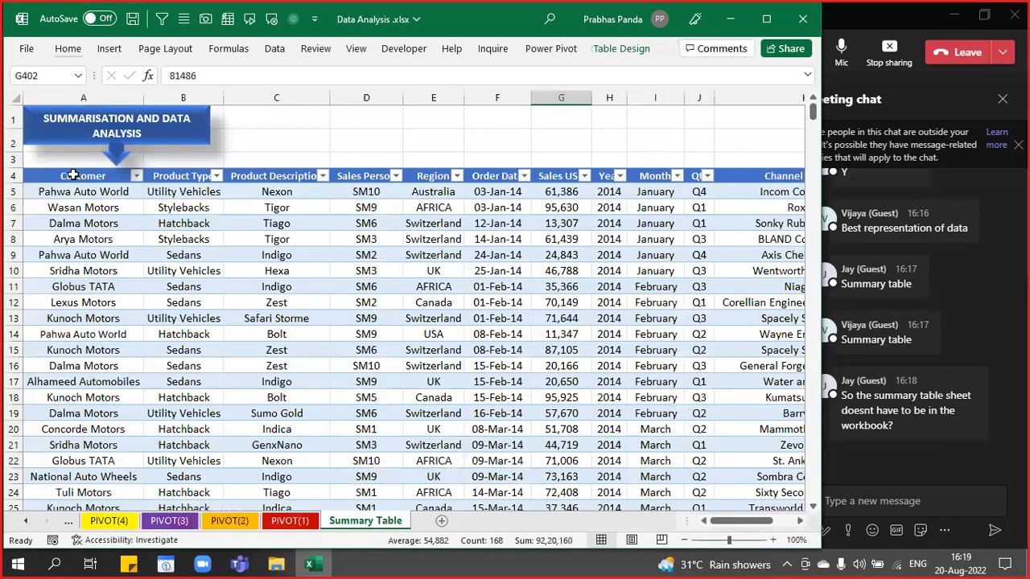
key(ctrl+shift+Right)
key(ctrl+shift+Down)
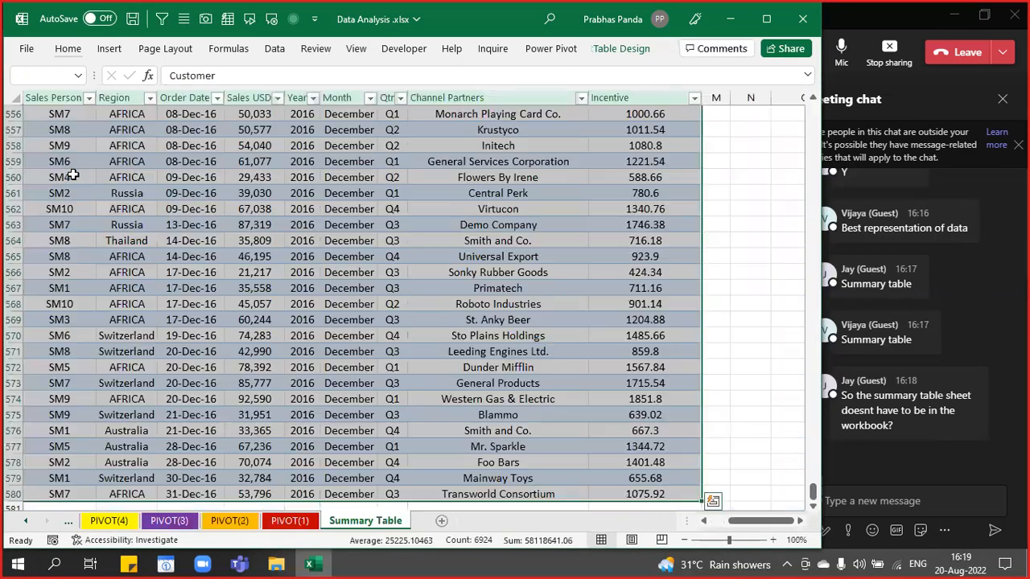
key(ctrl+c)
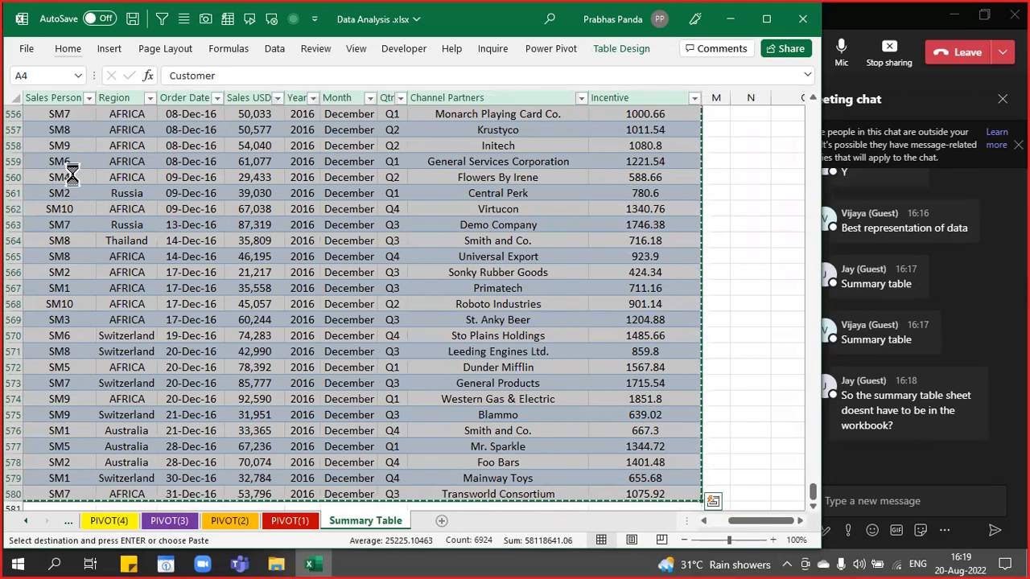
- Create a new blank workbook, maximize it and paste the copied table starting at cell A1 of Sheet1
key(ctrl+n)
click(821, 63)
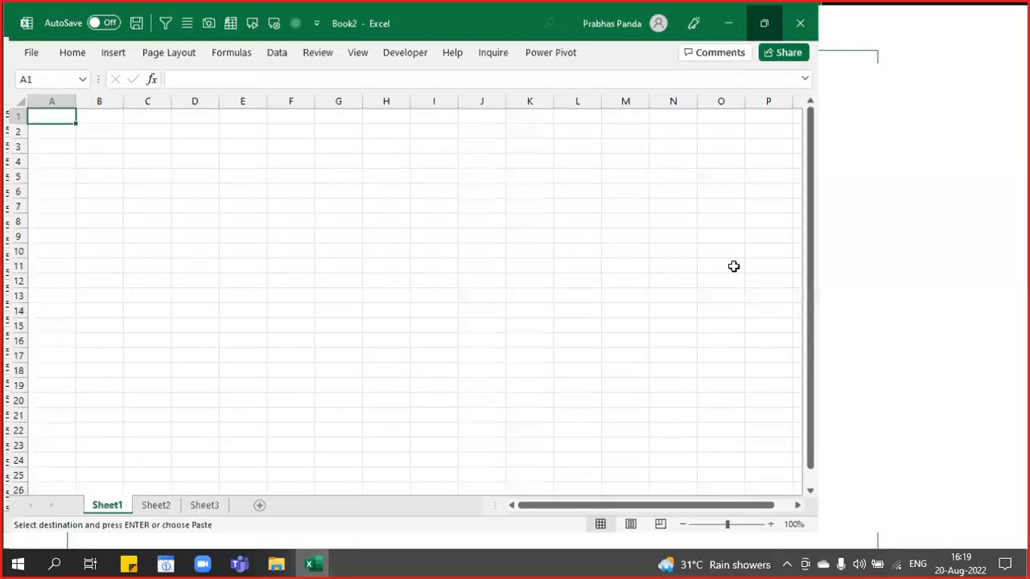
key(ctrl+v)
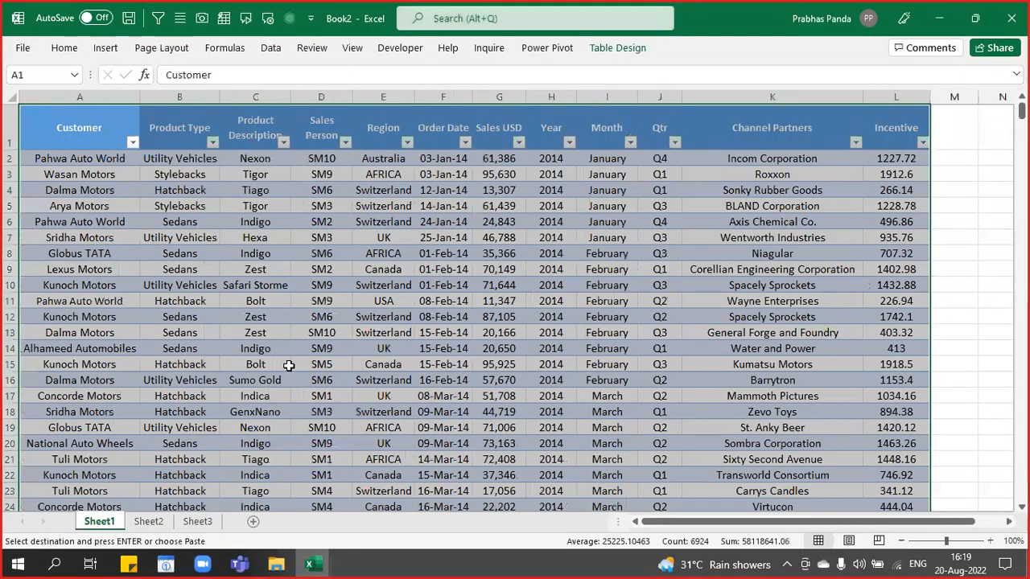
click(365, 234)
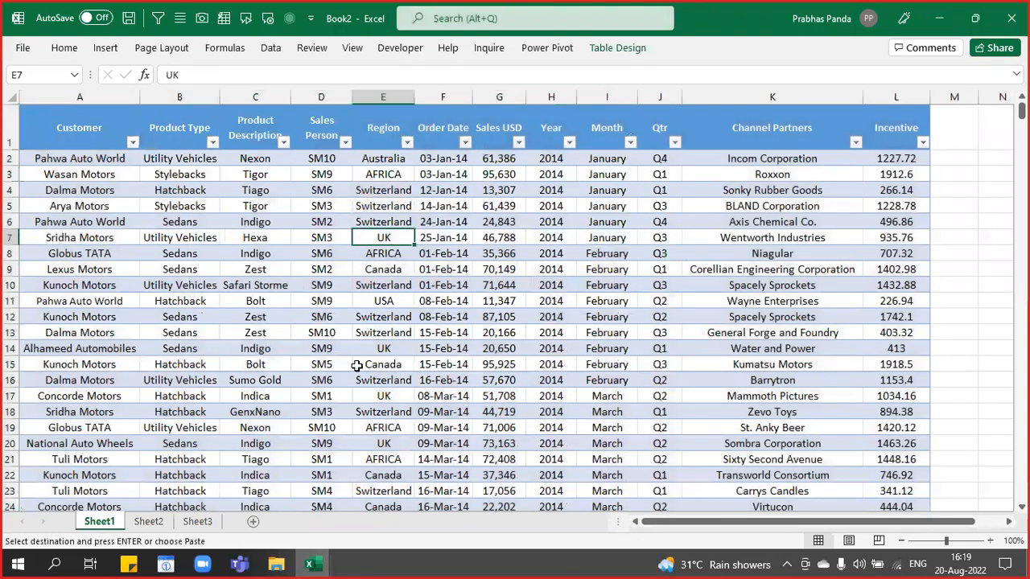
- Rename Sheet1 as SOURCE
double_click(115, 523)
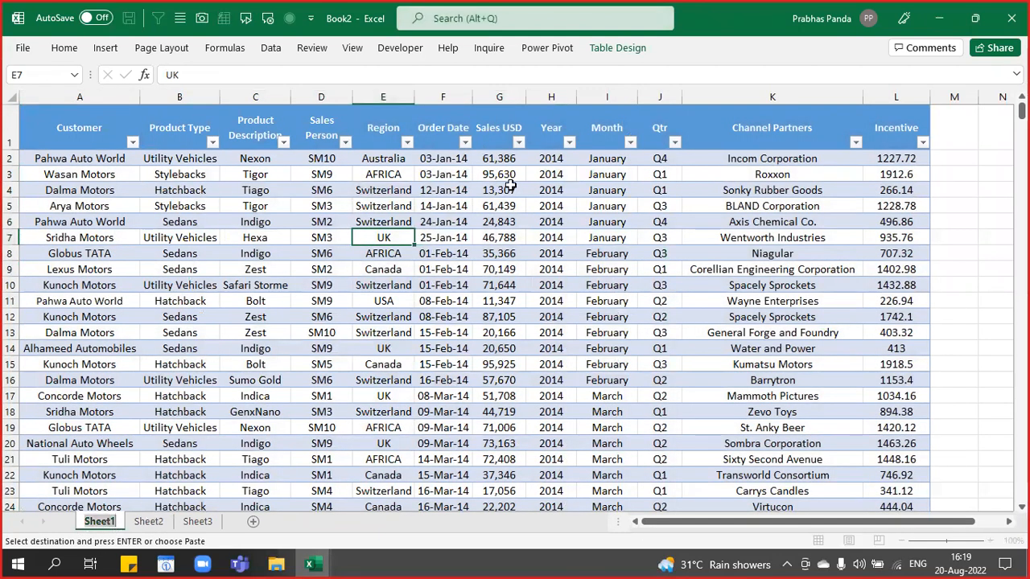
text(SOURCW)
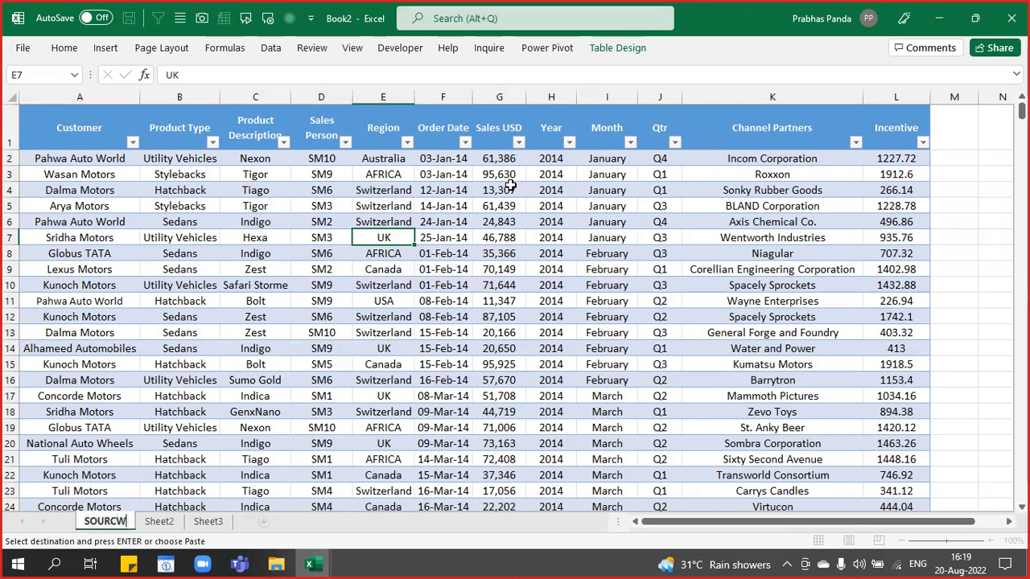
key(Return)
key(alt+o)
key(h)
key(r)
key(End)
key(BackSpace)
text(E)
key(Return)
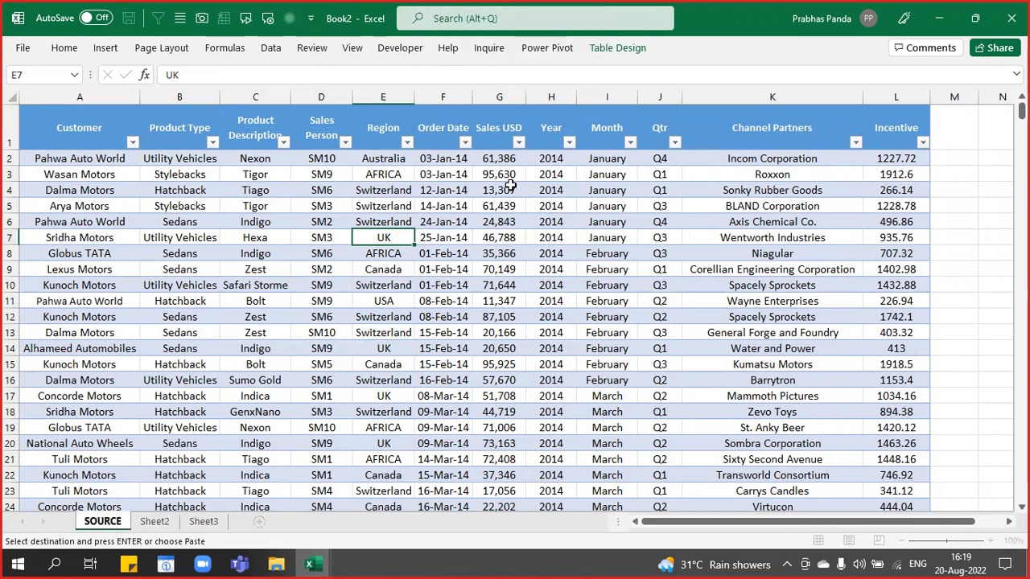
- Insert a PivotTable on a new worksheet, using the table on the SOURCE sheet as its data
drag(132, 251, 132, 239)
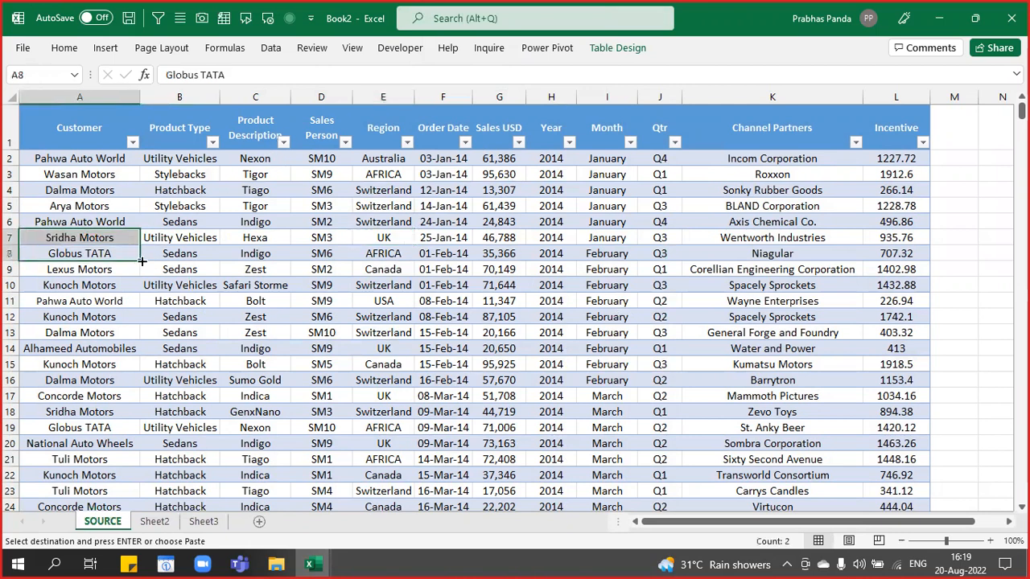
click(144, 175)
click(103, 52)
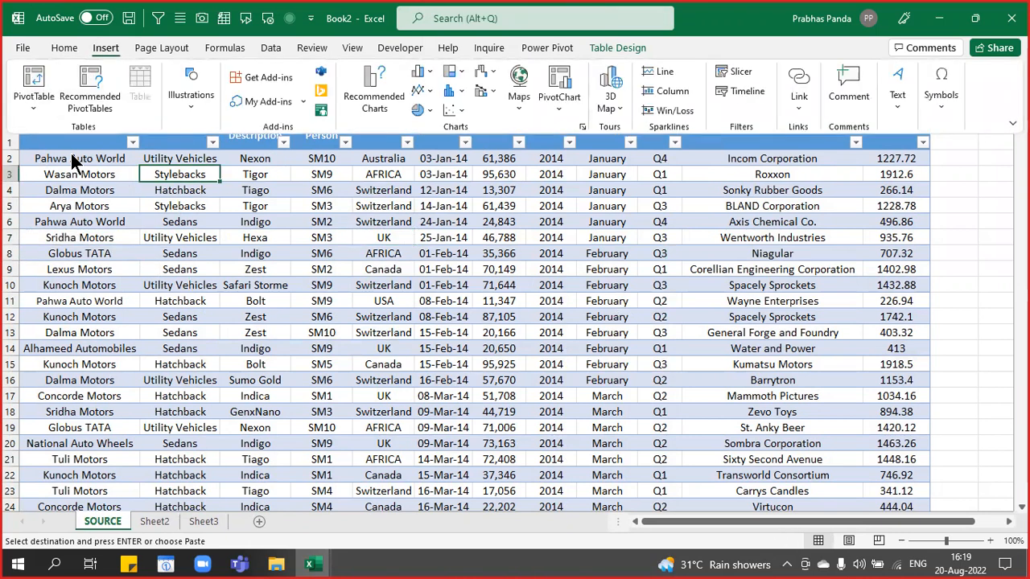
key(Escape)
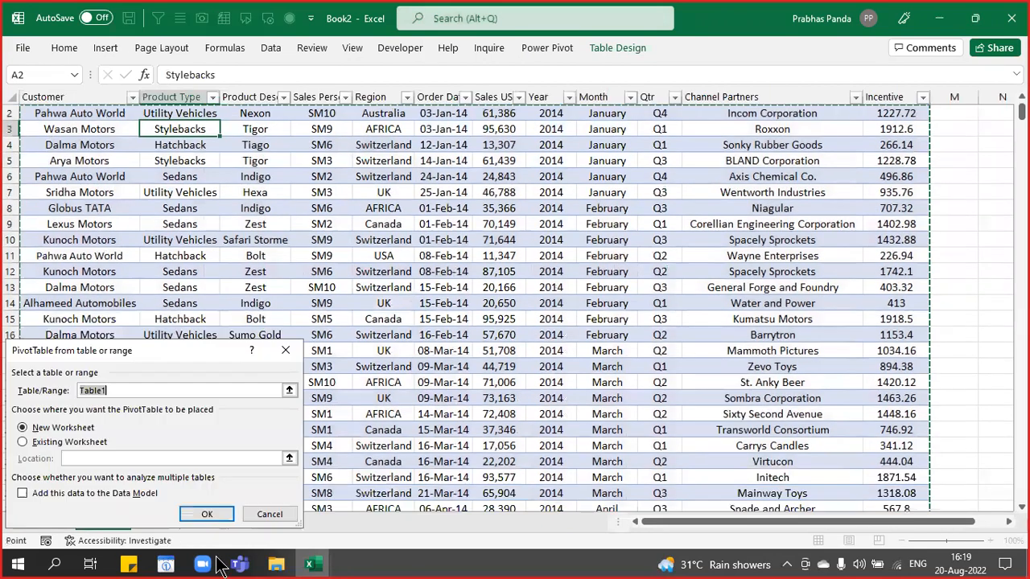
click(197, 510)
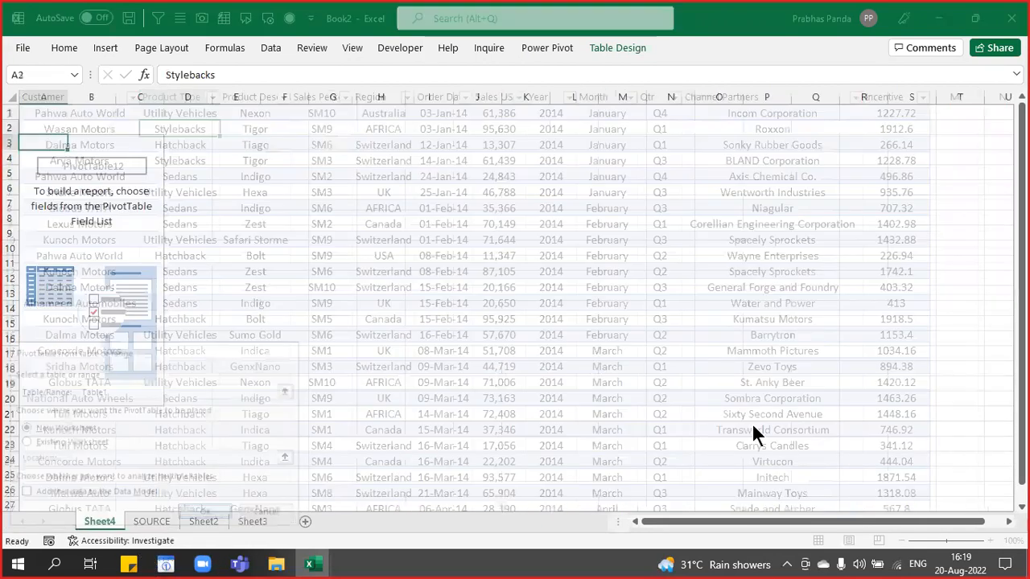
- Lay out the pivot table with Customer as rows, Year as columns and the sum of Sales USD as values
drag(817, 193, 973, 387)
drag(805, 291, 957, 314)
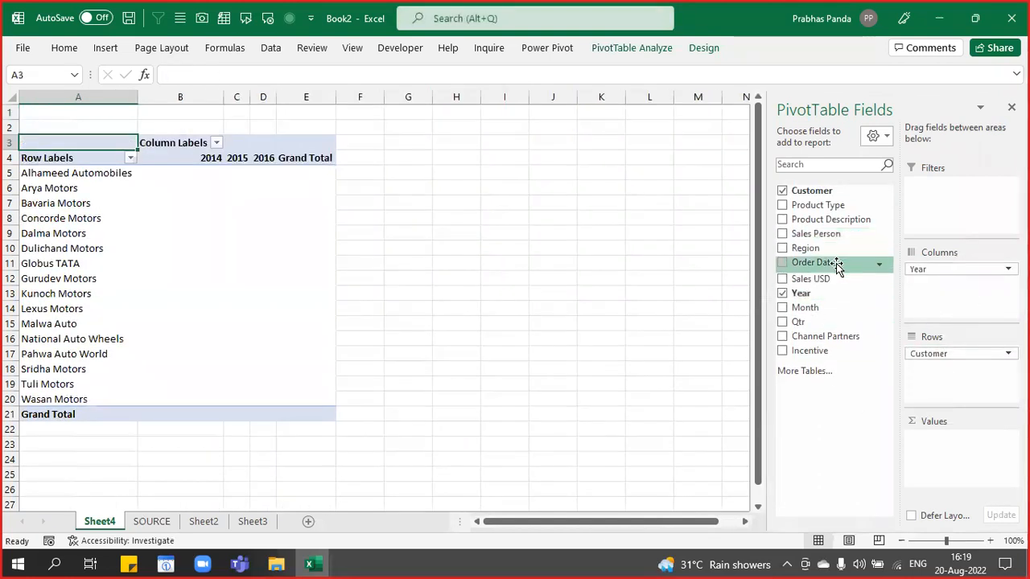
drag(829, 277, 949, 454)
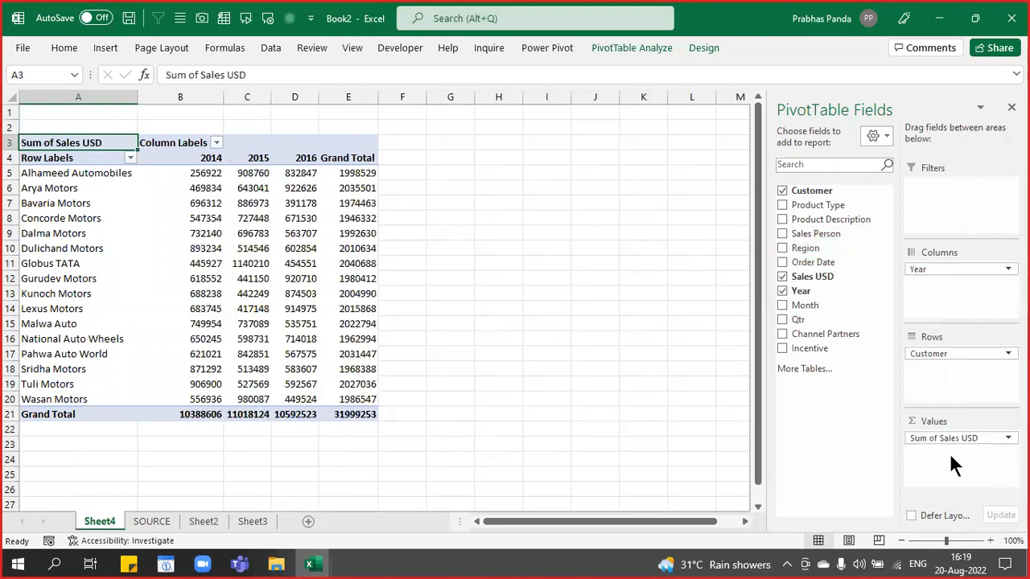
- Rename the pivot table's sheet as SUMMARY
double_click(92, 522)
text(SUMMARY)
key(Return)
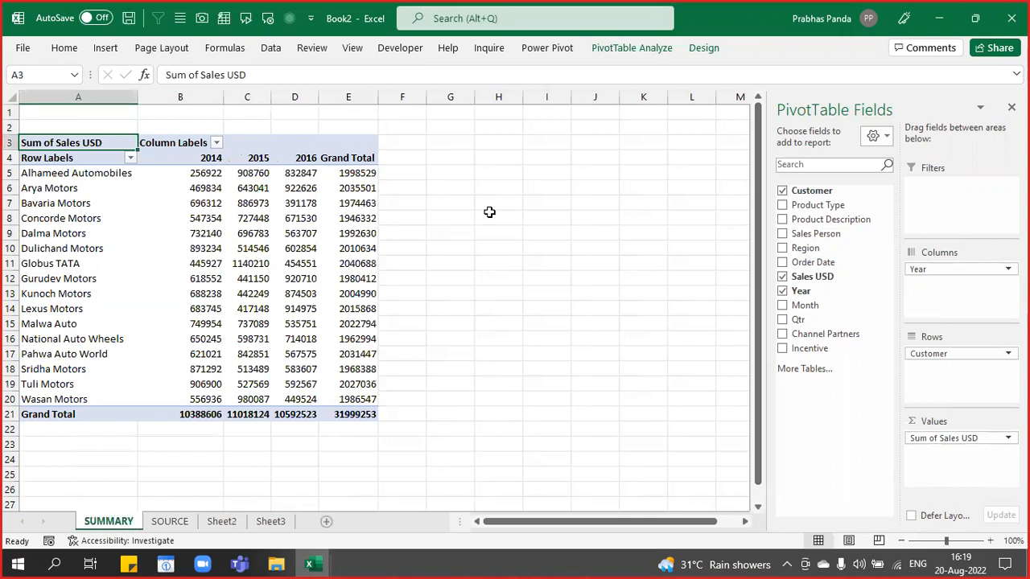
click(196, 200)
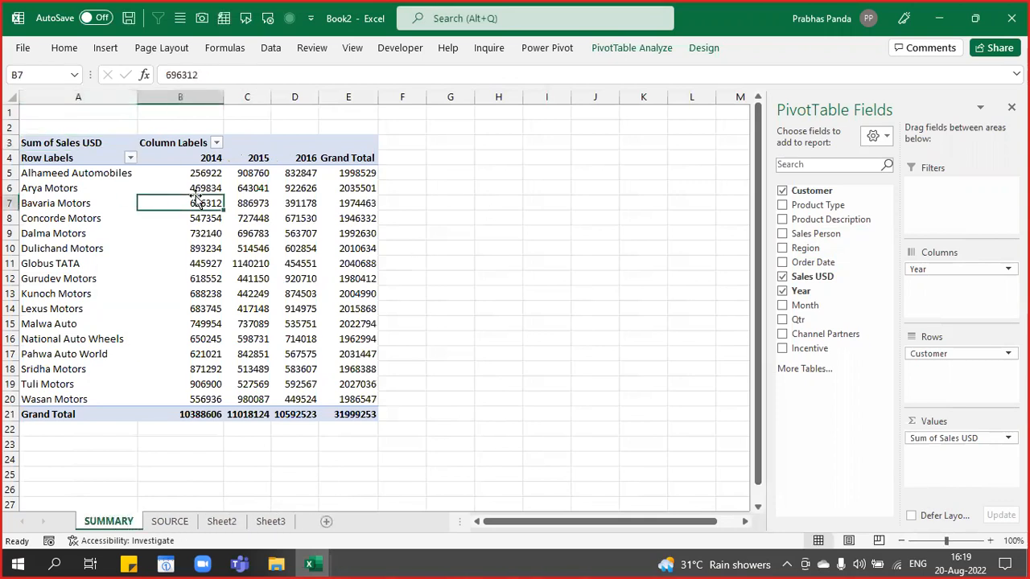
- Permanently delete the SOURCE sheet from the workbook
click(175, 521)
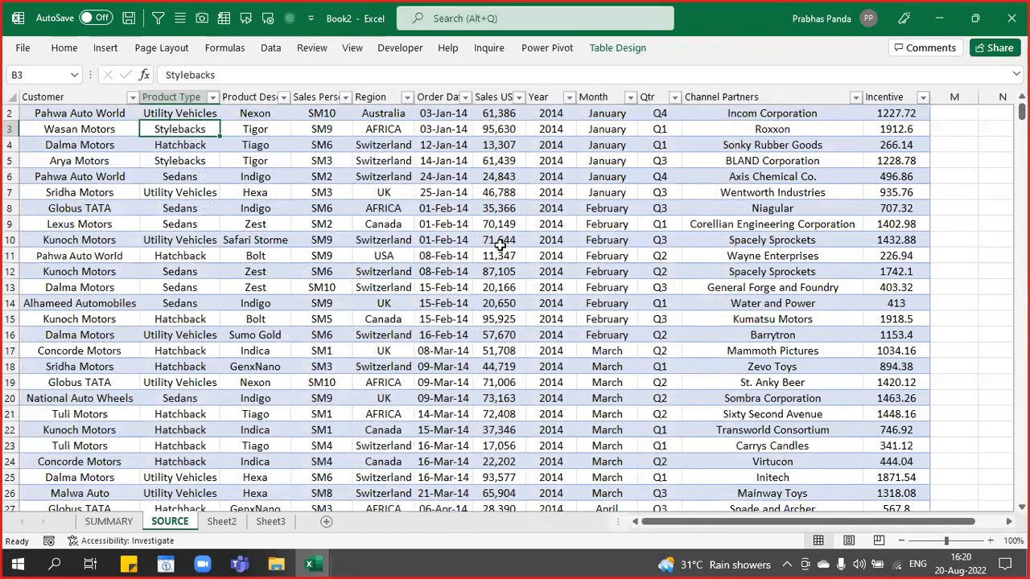
key(alt+e)
key(l)
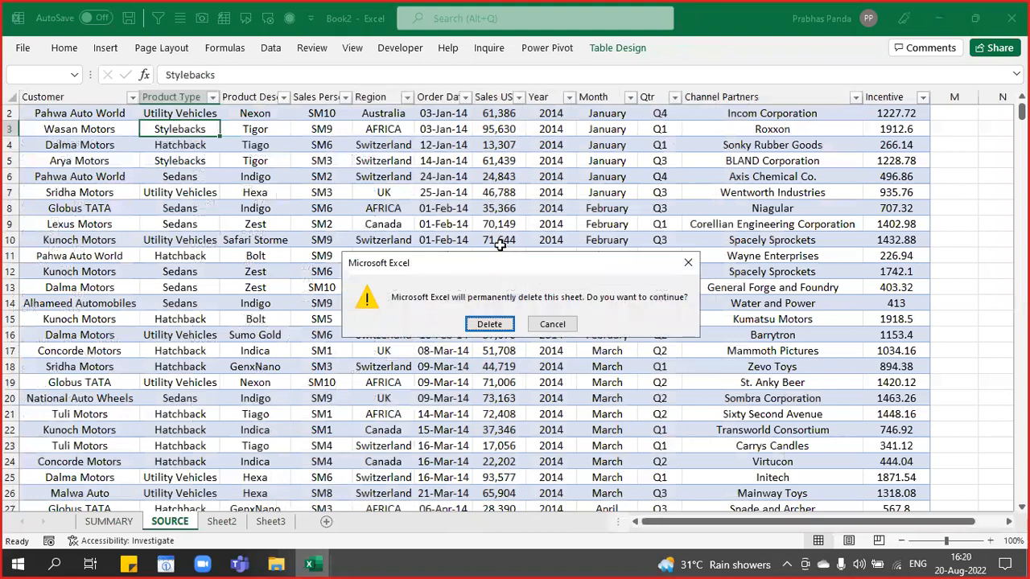
key(Return)
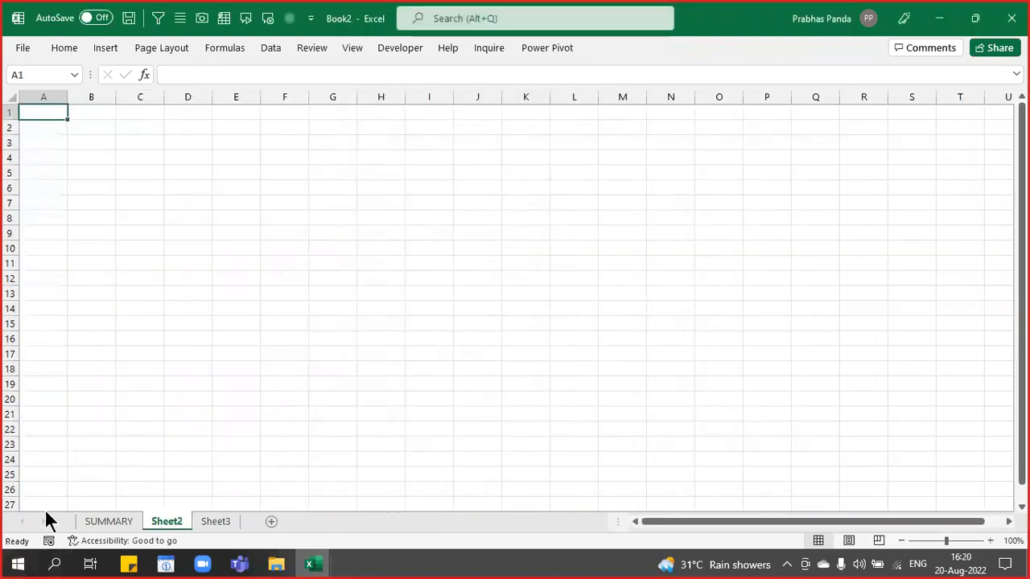
- Drill down into the overall grand total on SUMMARY to extract the source records, and check the Order Date filter options
click(100, 519)
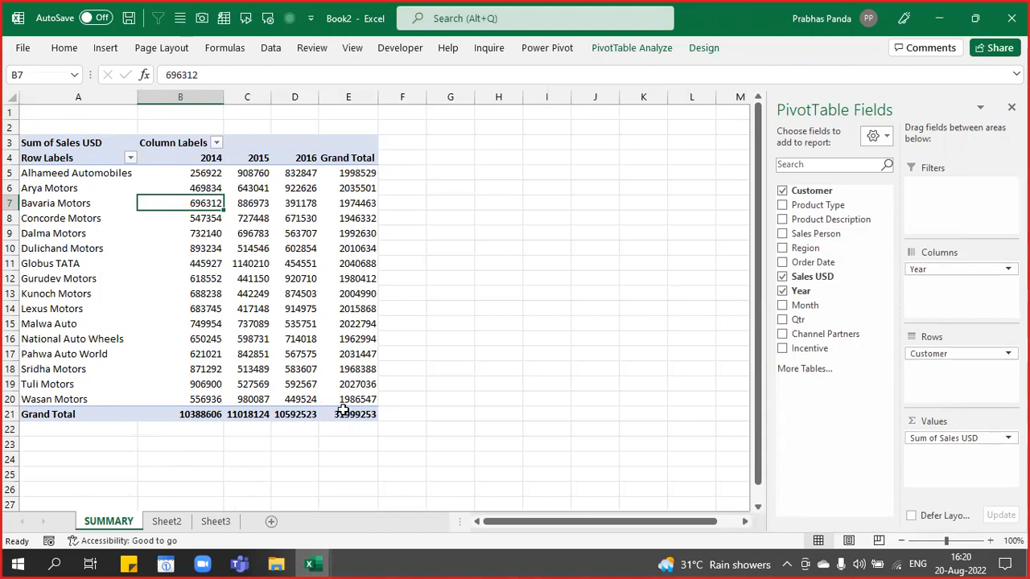
mouse_move(342, 411)
double_click(359, 414)
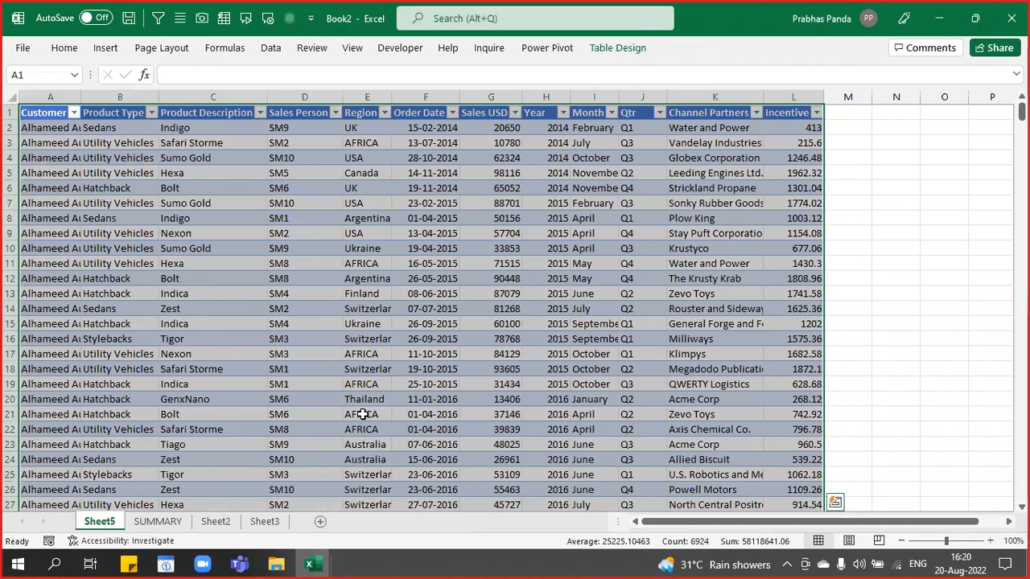
click(453, 113)
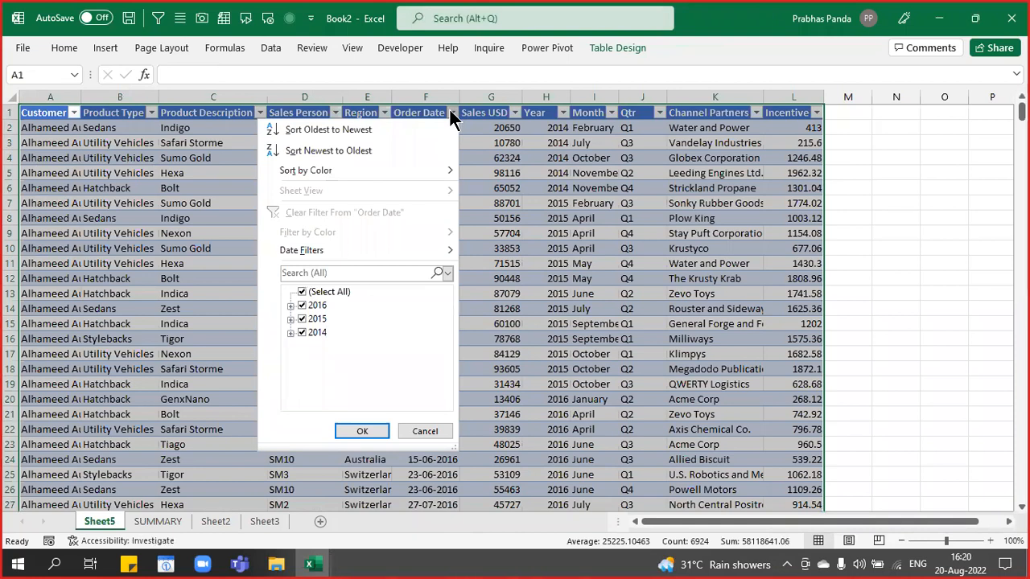
click(451, 112)
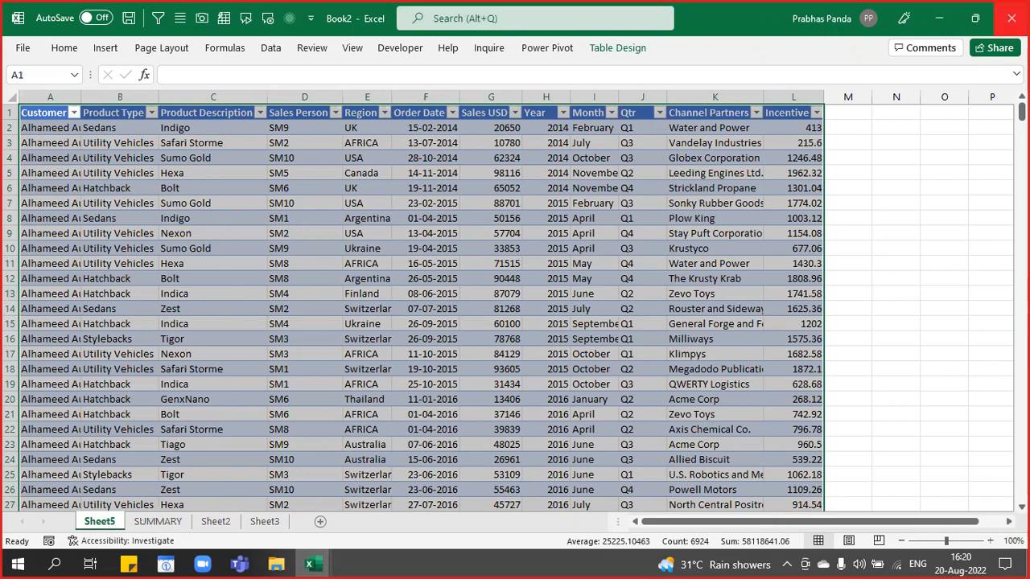
- Close the Book2 workbook without saving it and deselect the table on the Summary Table sheet of Data Analysis
click(1011, 18)
click(512, 299)
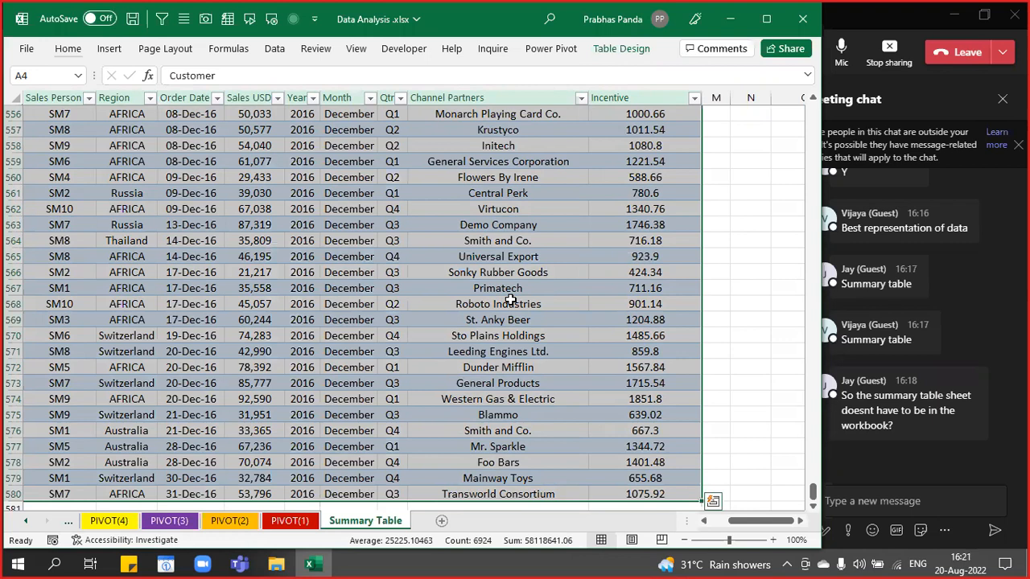
click(723, 336)
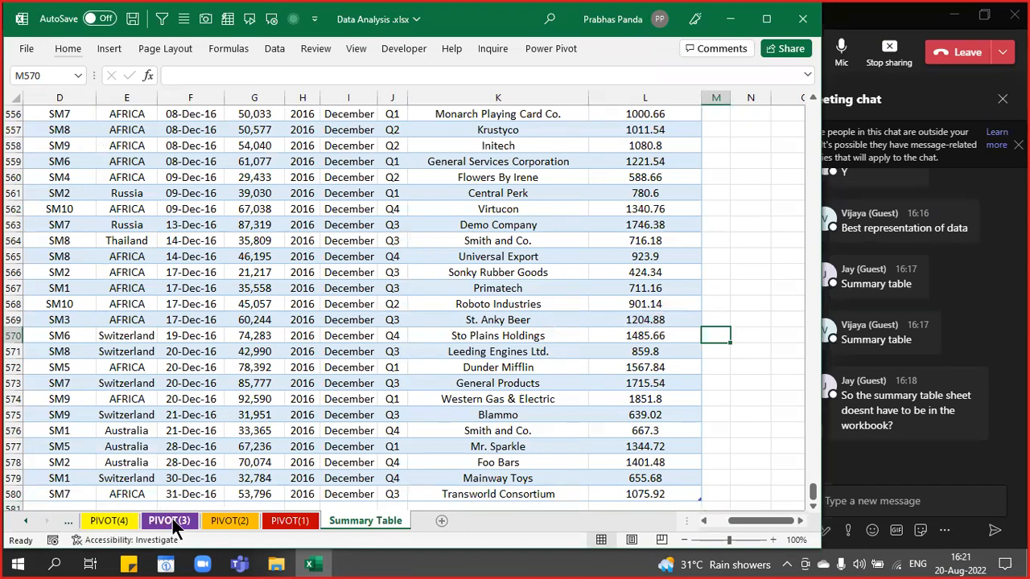
- Copy the whole pivot table from PIVOT(1) into a new workbook at A1 and autofit its columns
click(289, 521)
click(88, 165)
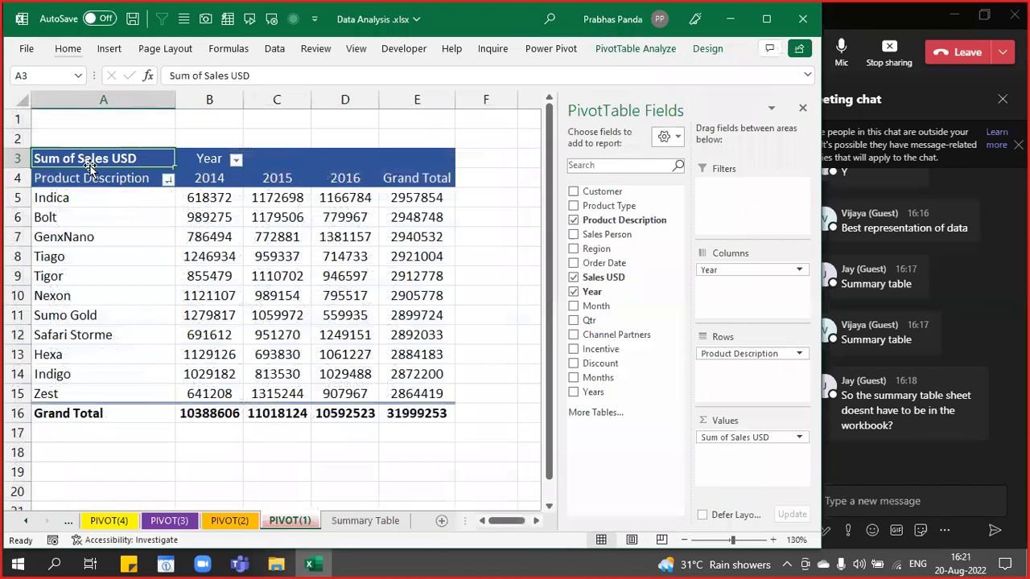
key(ctrl+a)
key(ctrl+c)
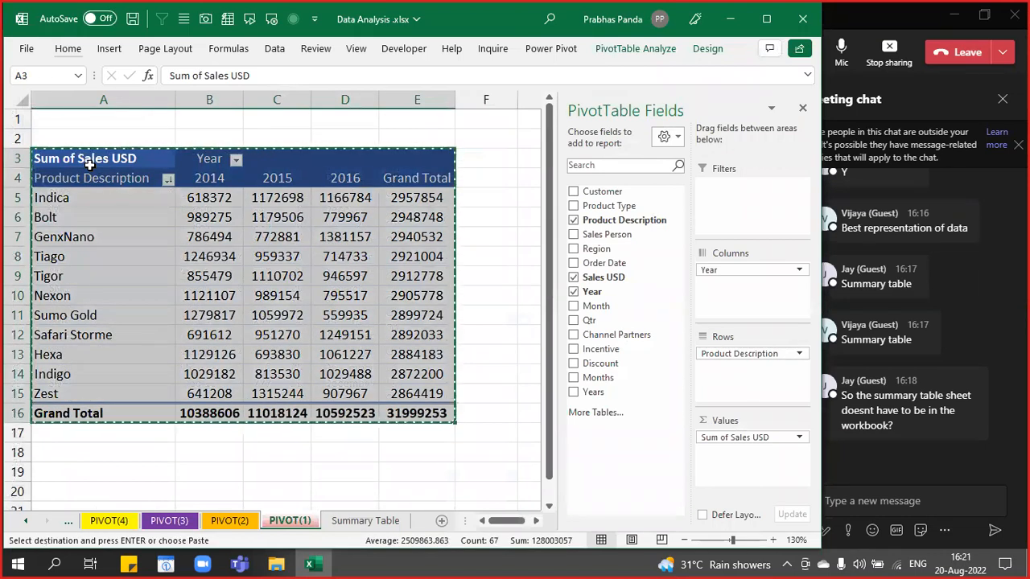
key(ctrl+n)
key(ctrl+v)
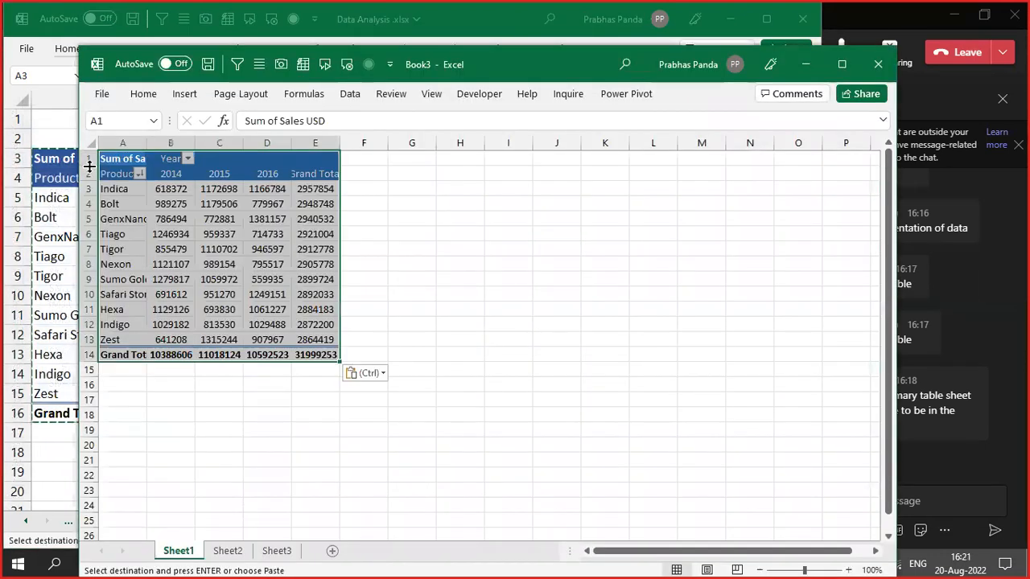
key(alt+o)
key(c)
key(a)
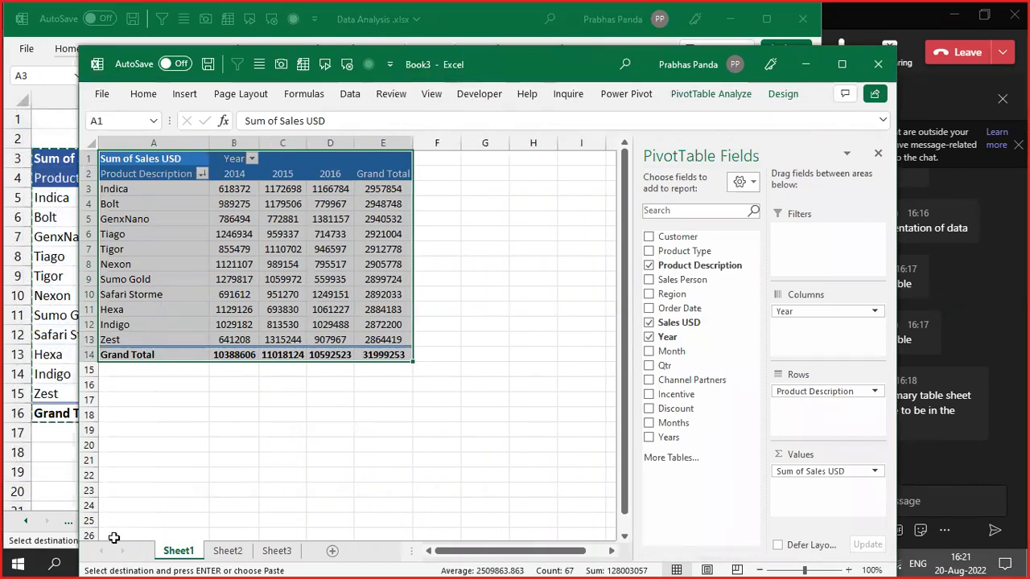
- Return to the Data Analysis workbook and examine the pivot tables on PIVOT(1) and PIVOT(2)
click(53, 487)
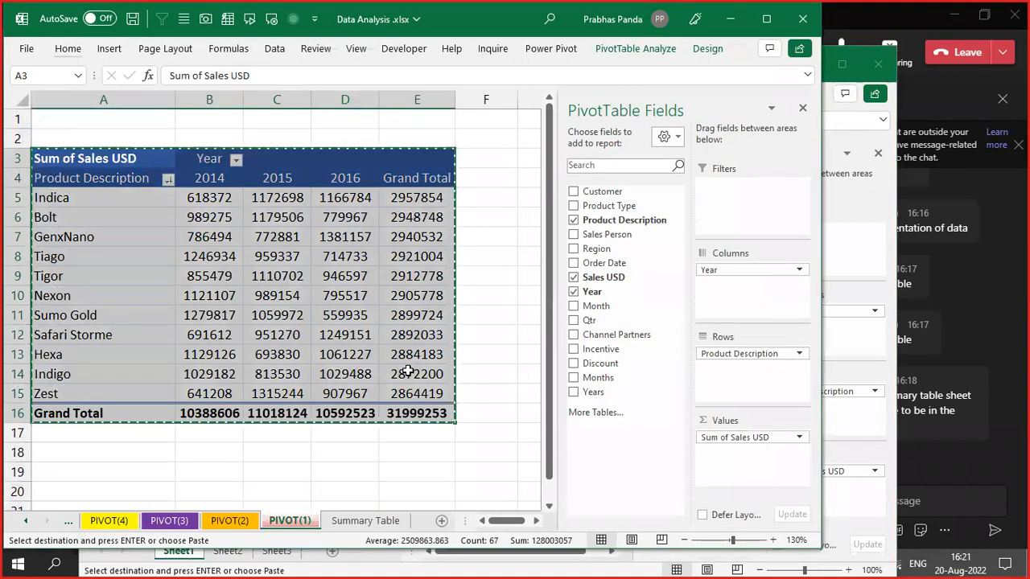
click(348, 472)
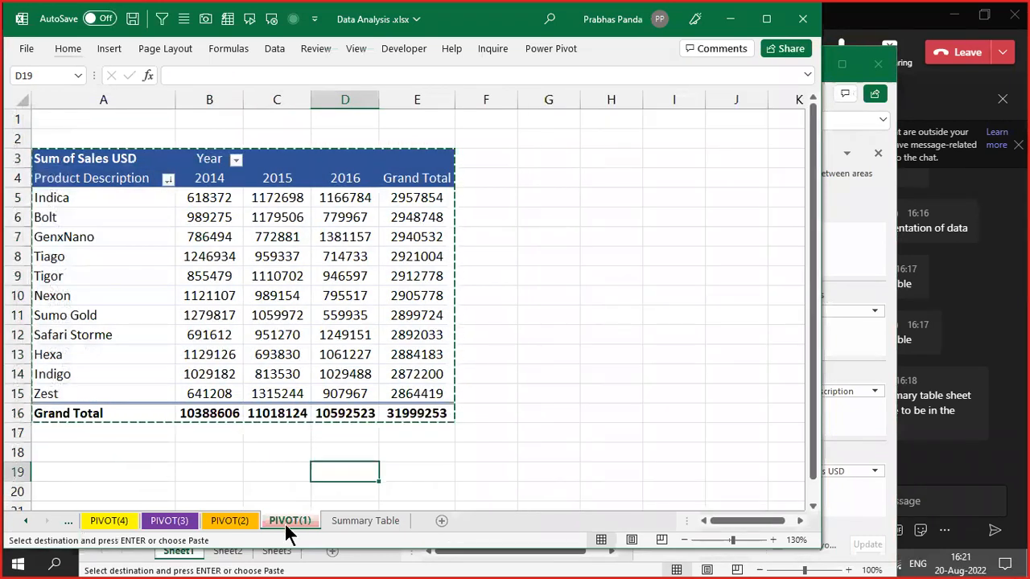
click(231, 521)
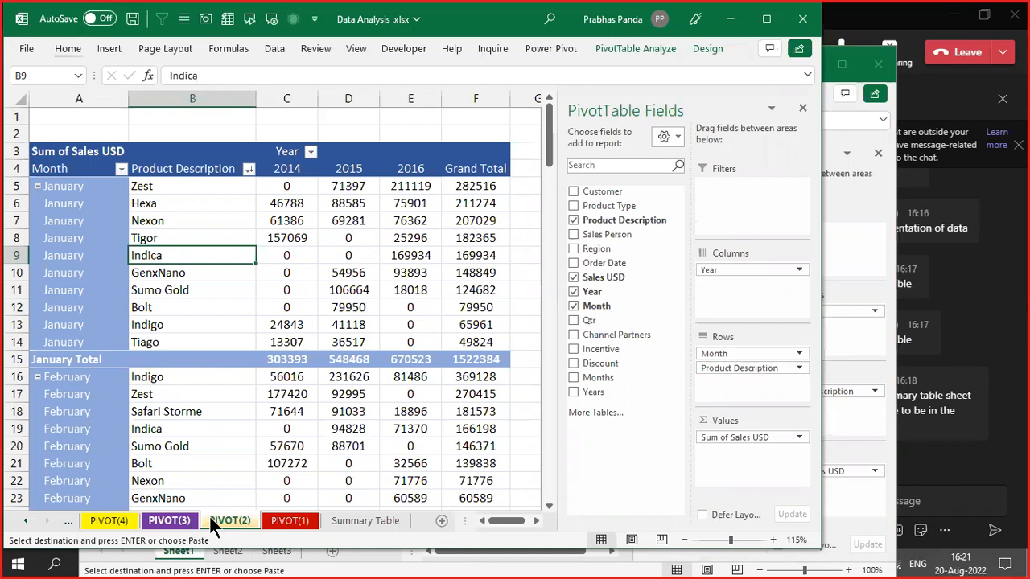
mouse_move(330, 429)
mouse_move(213, 279)
mouse_move(313, 401)
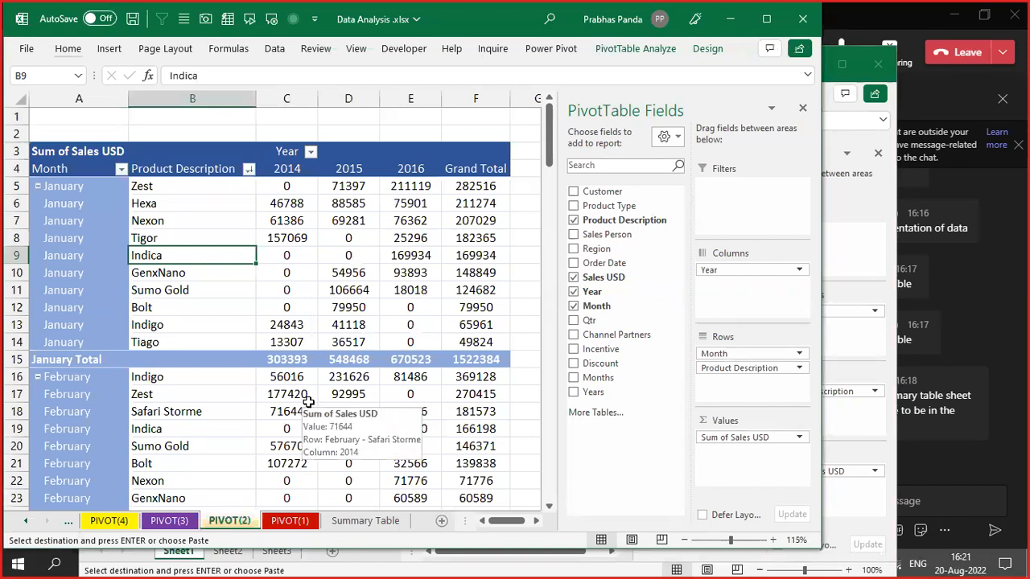
- Return to the new workbook holding the pasted pivot table and close it without saving
click(293, 520)
click(872, 225)
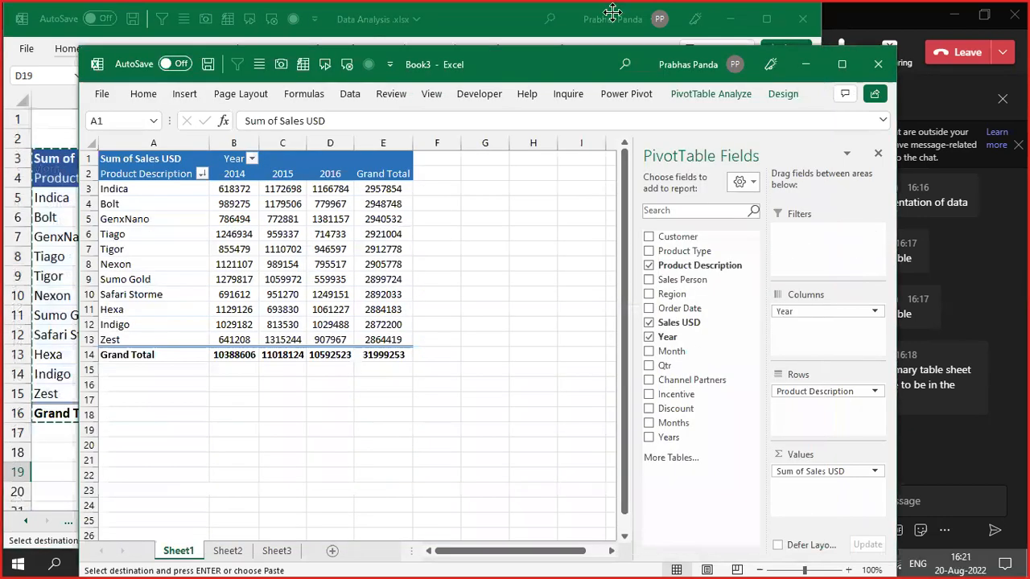
key(ctrl+a)
click(878, 64)
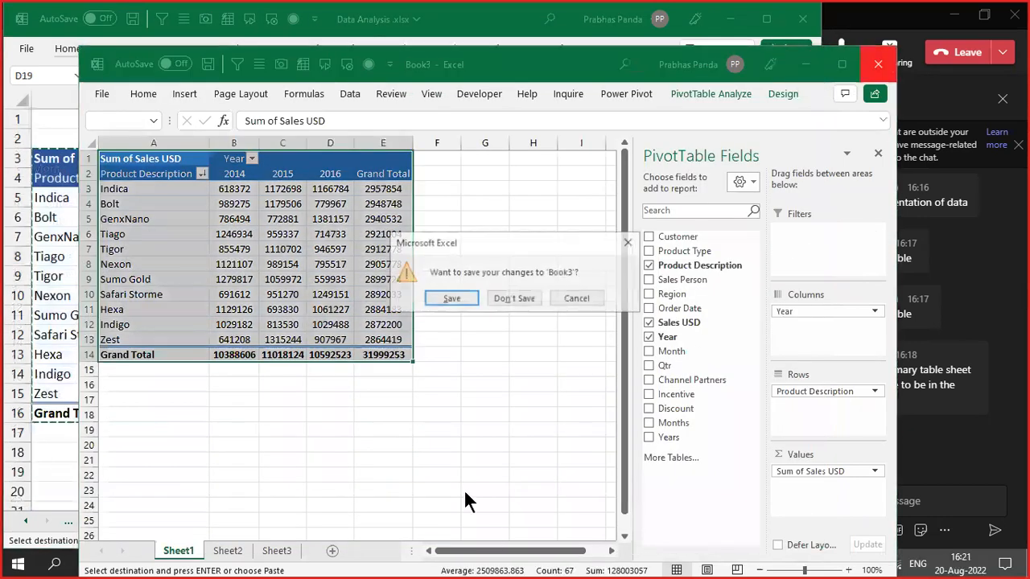
click(516, 299)
- Create a copy of the PIVOT(9) sheet and place it before 2016-INDIGO in the same workbook
ctrl+scroll(106, 461, up, 3)
key(ctrl+Page_Up)
key(ctrl+Page_Up)
key(ctrl+Page_Up)
key(ctrl+Page_Up)
key(ctrl+Page_Up)
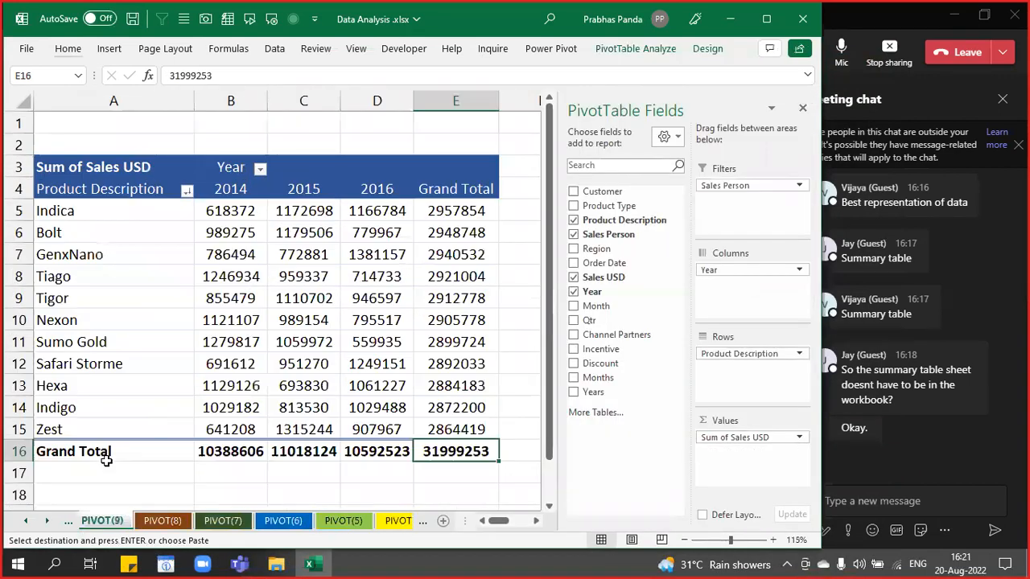
key(ctrl+Page_Up)
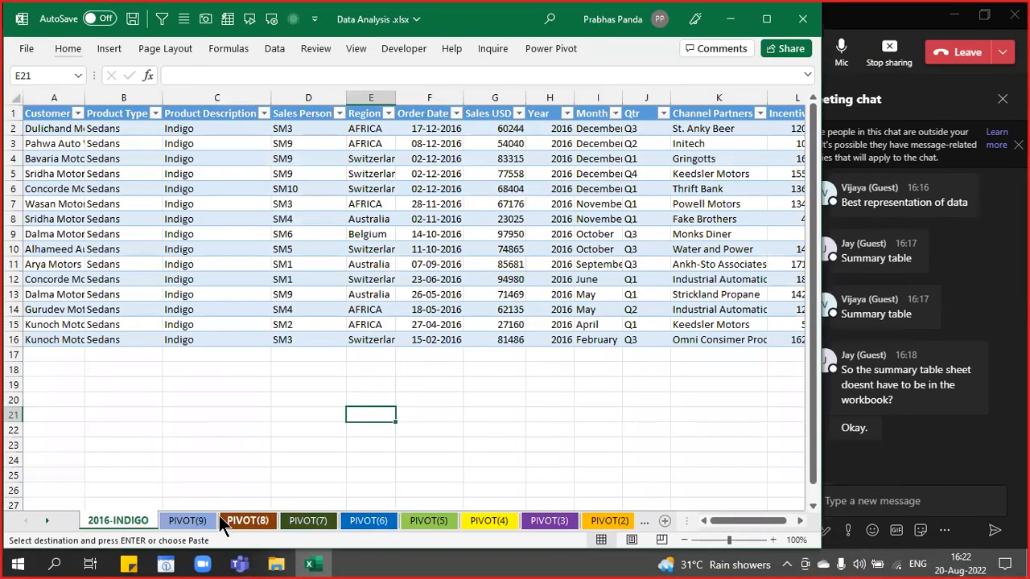
click(193, 520)
right_click(186, 519)
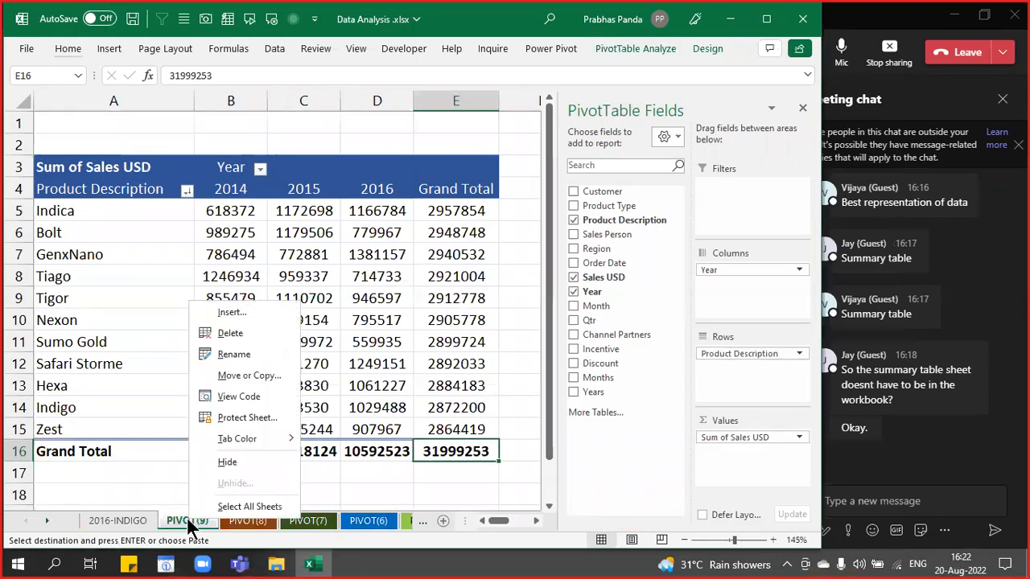
click(235, 376)
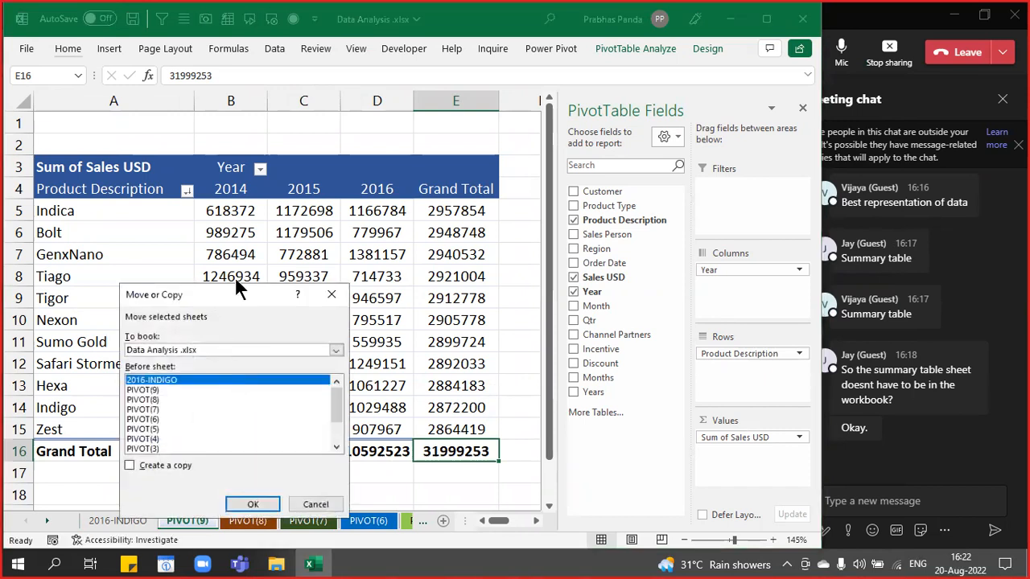
click(419, 319)
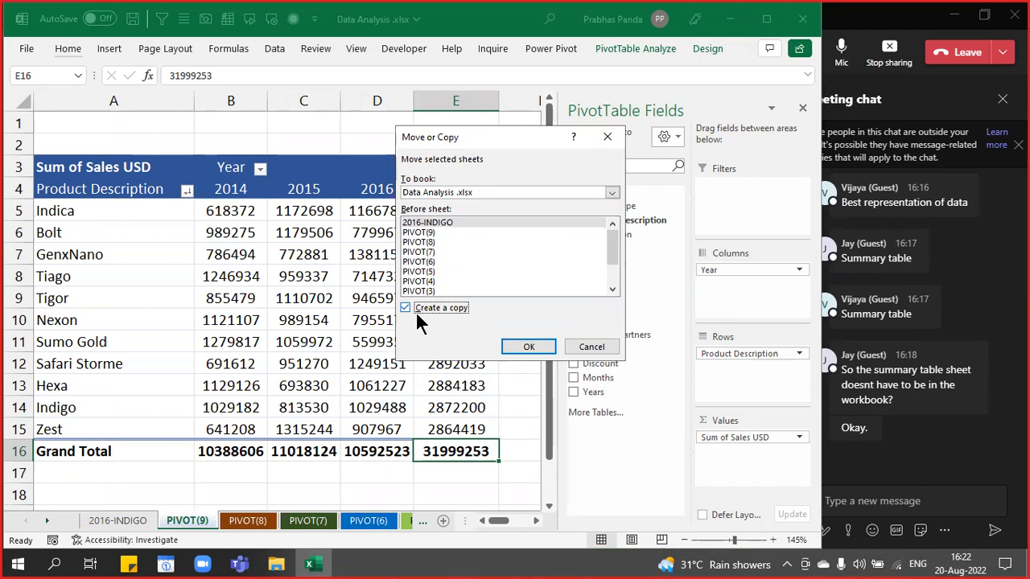
click(541, 347)
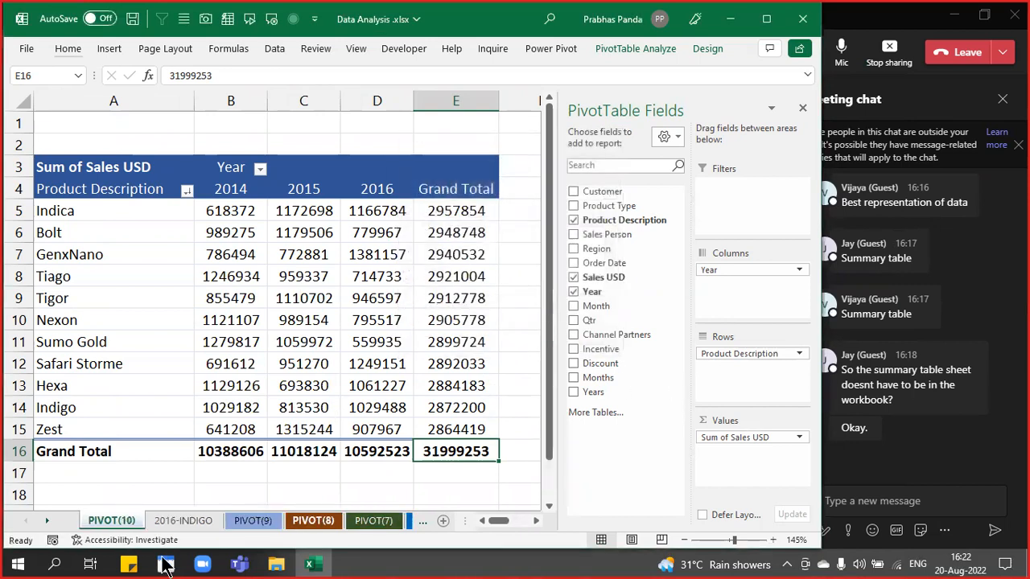
- Color the copied pivot sheet's tab near-black and check it against the 2016-INDIGO sheet
right_click(100, 515)
mouse_move(182, 432)
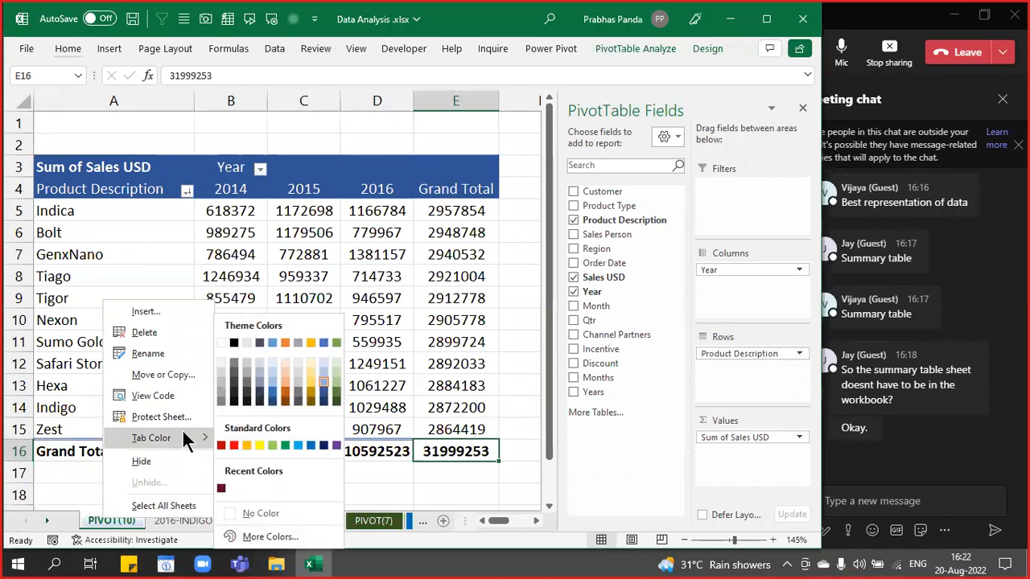
click(234, 392)
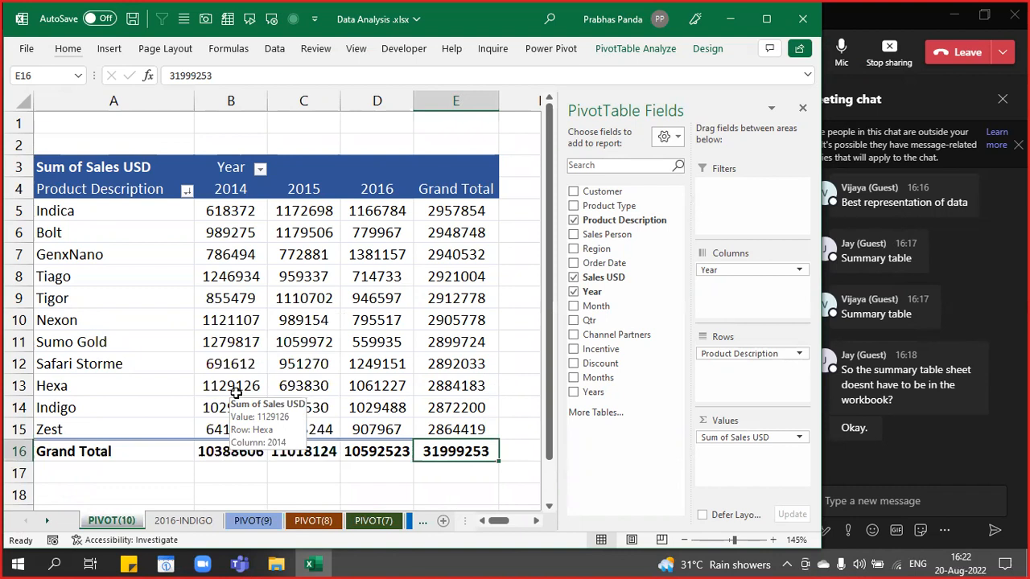
click(240, 520)
click(187, 517)
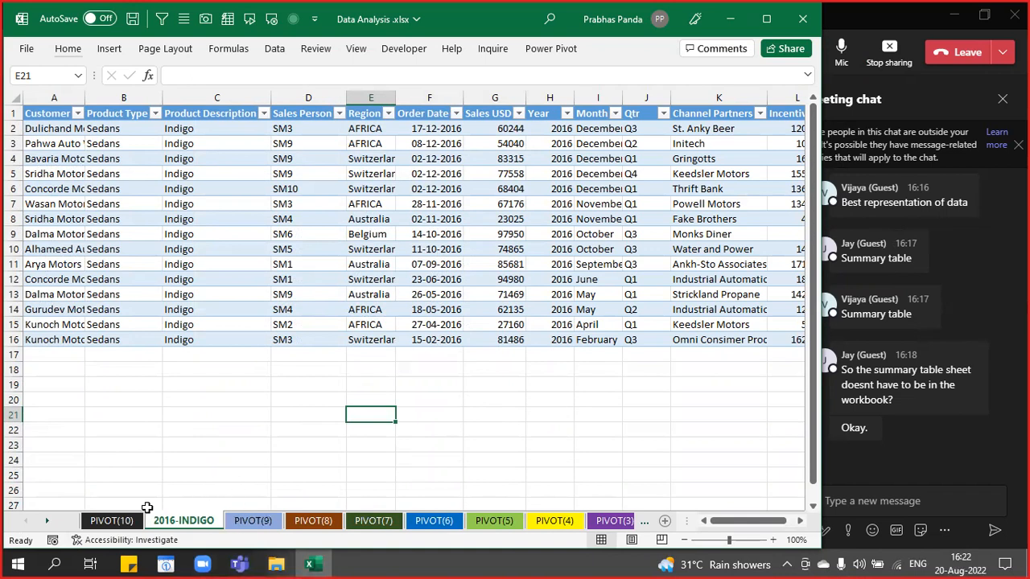
click(105, 520)
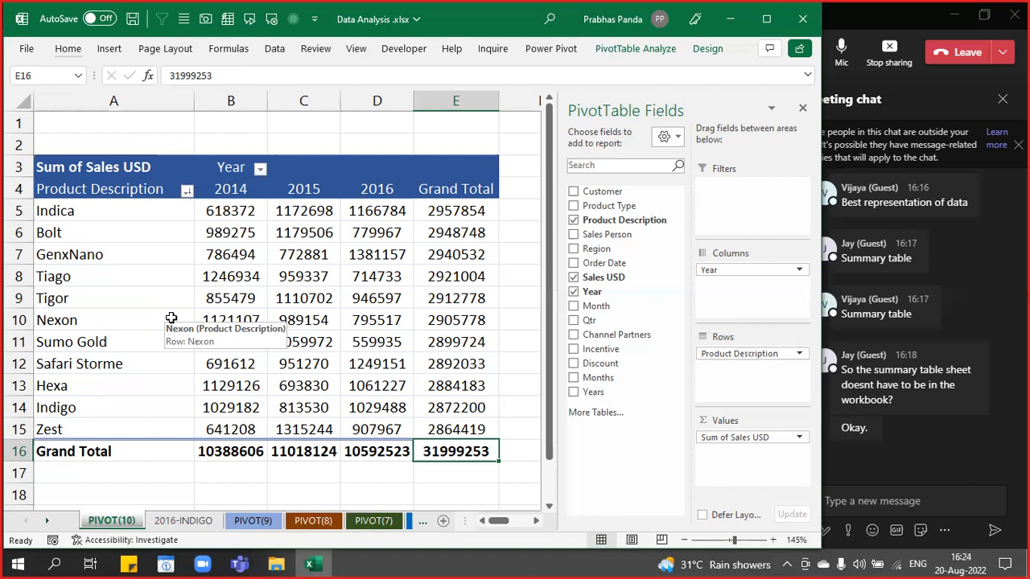
- Create a new blank workbook and fit its window beside the meeting chat
key(ctrl+n)
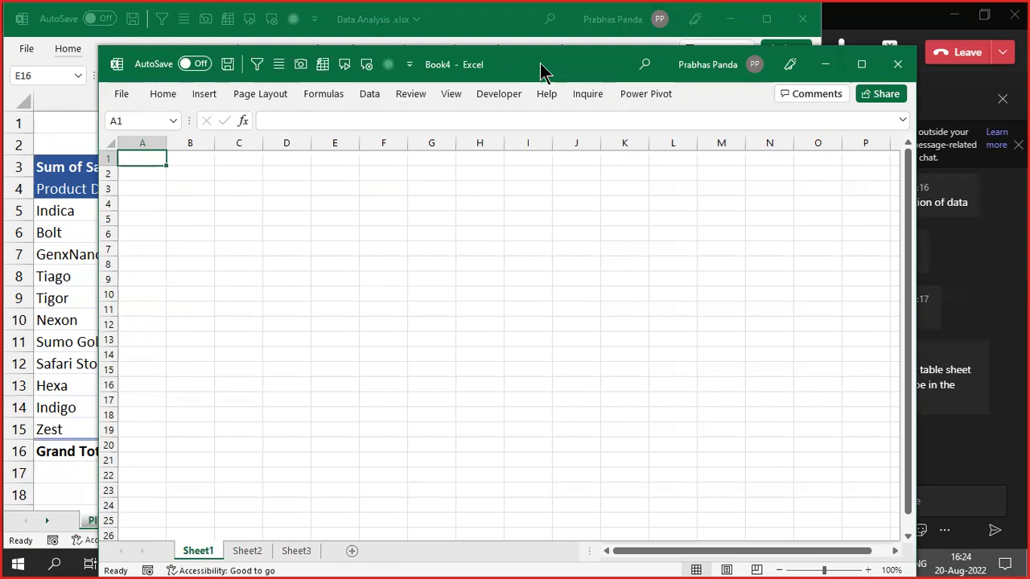
drag(541, 71, 487, 86)
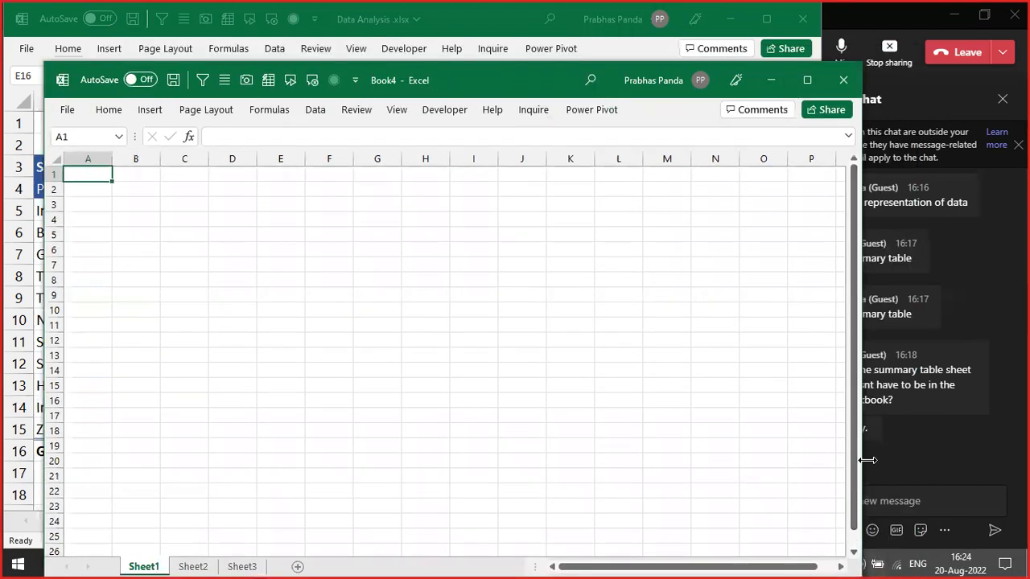
drag(868, 460, 815, 460)
ctrl+scroll(382, 453, up, 10)
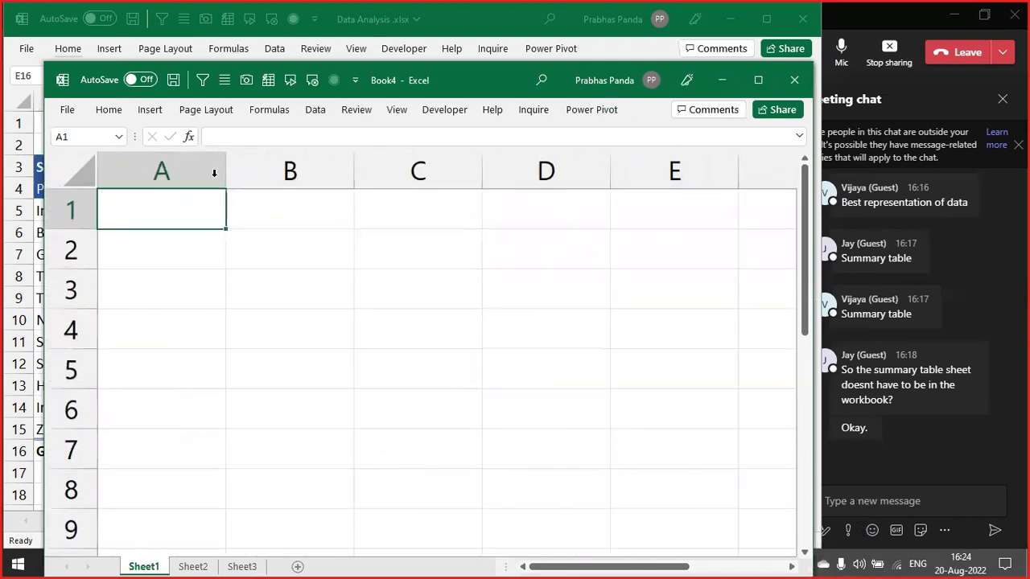
- Enter the column headings MS EXCEL in B1 and MS POWER BI in C1
key(Right)
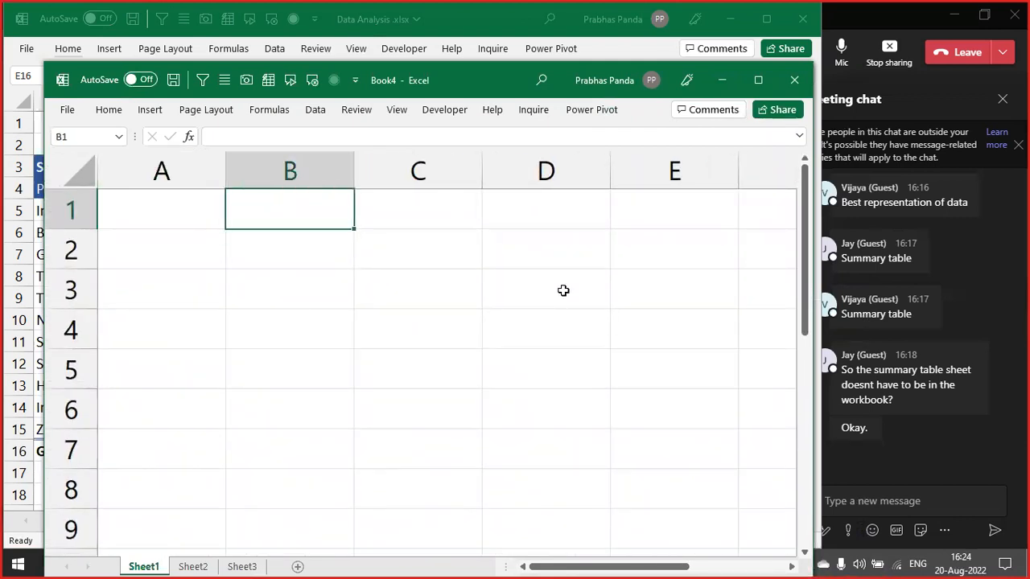
text(MS EXCEL)
key(Right)
text(MS PO)
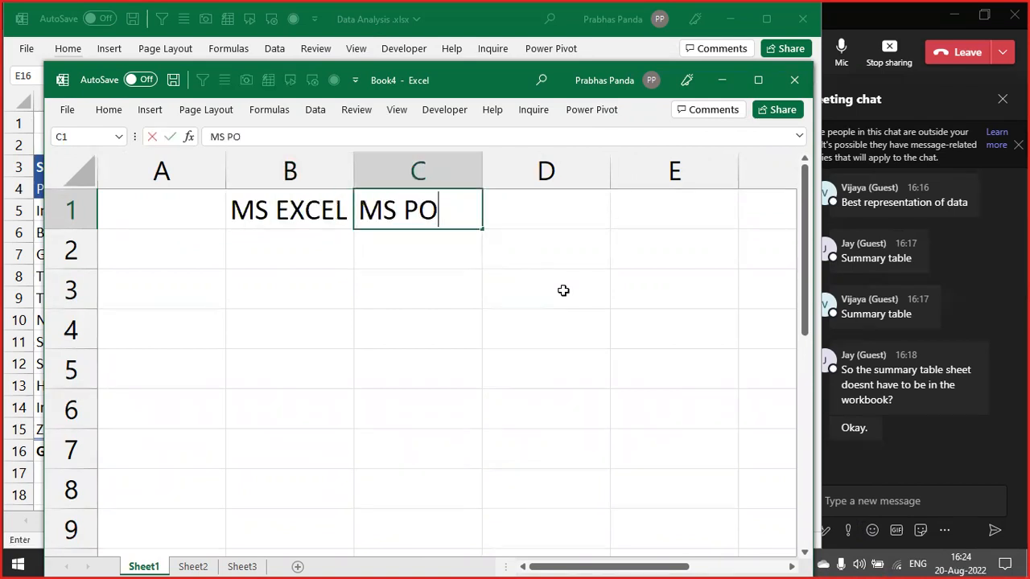
text(WER BI)
key(Return)
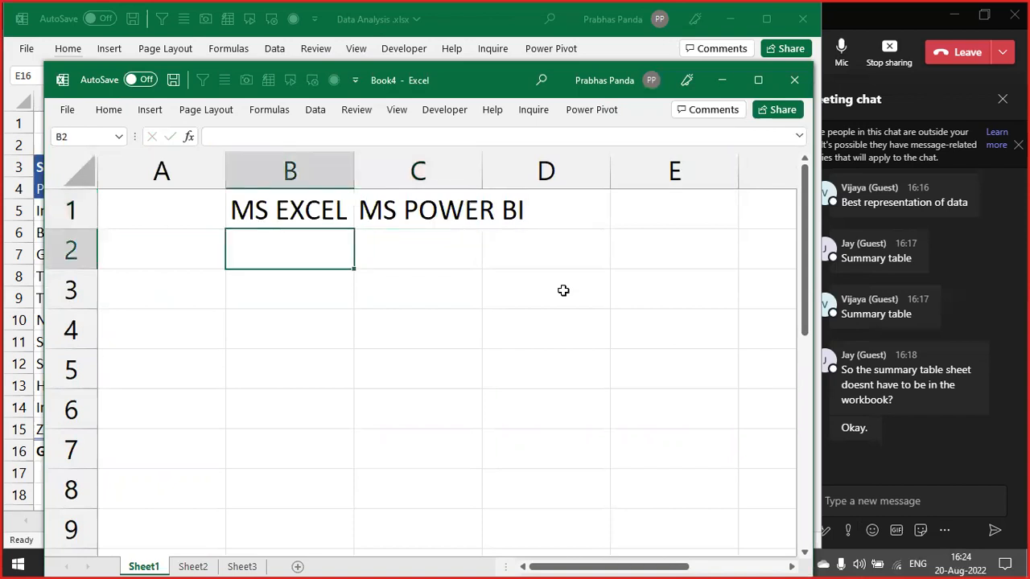
- Autofit column C to its heading, and make the headings in B1:C1 bold and underlined
key(Up)
key(Right)
key(alt+o)
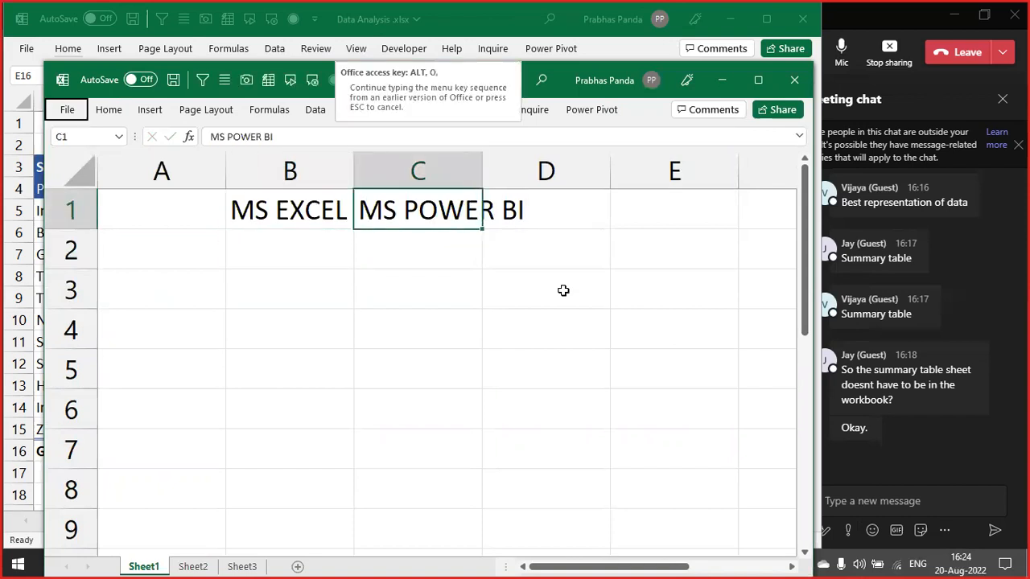
key(c)
key(a)
key(Left)
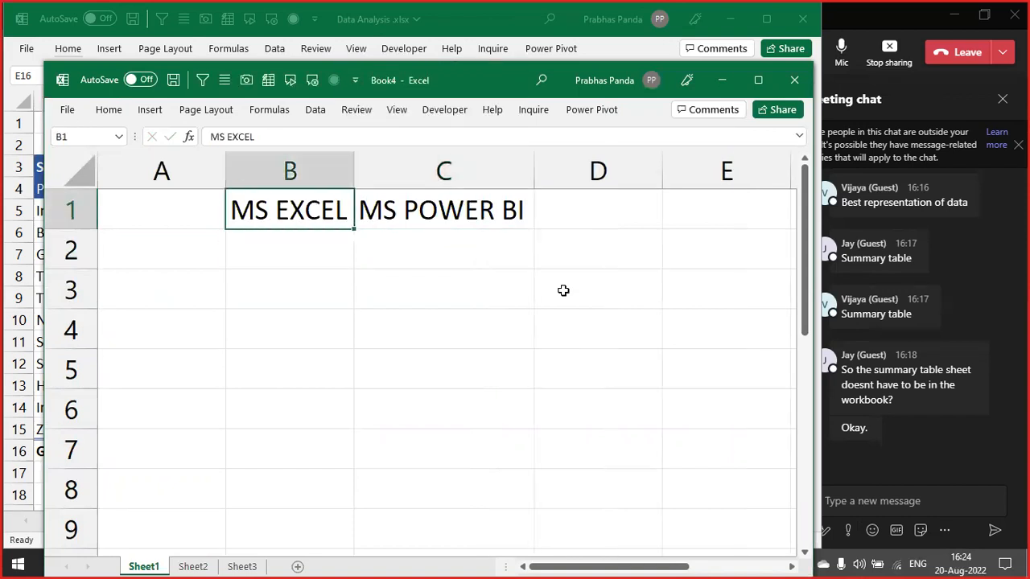
key(shift+Right)
key(ctrl+b)
key(ctrl+u)
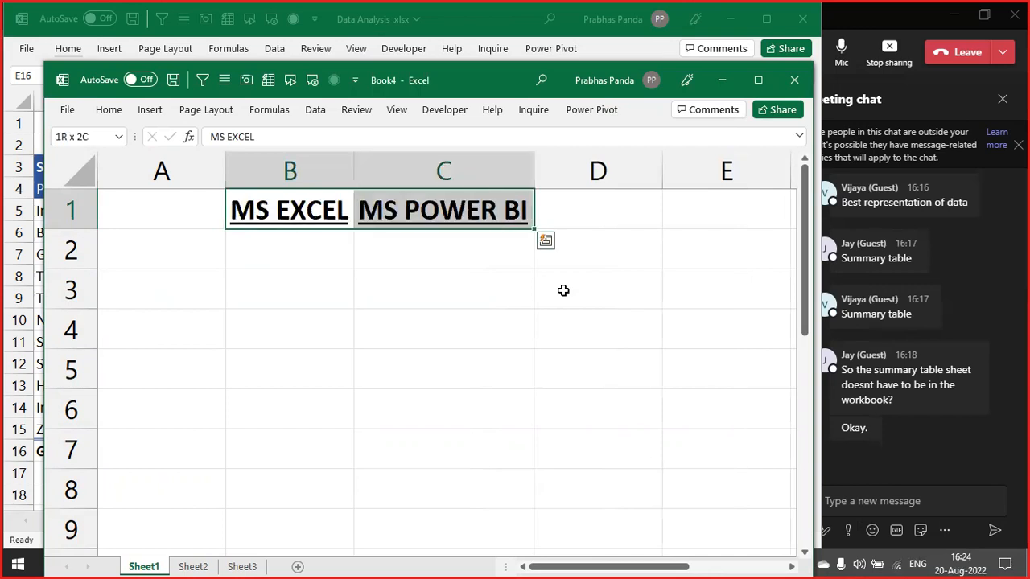
- Widen column A and enter the row label DATA STORAGE in A2
key(Down)
key(Left)
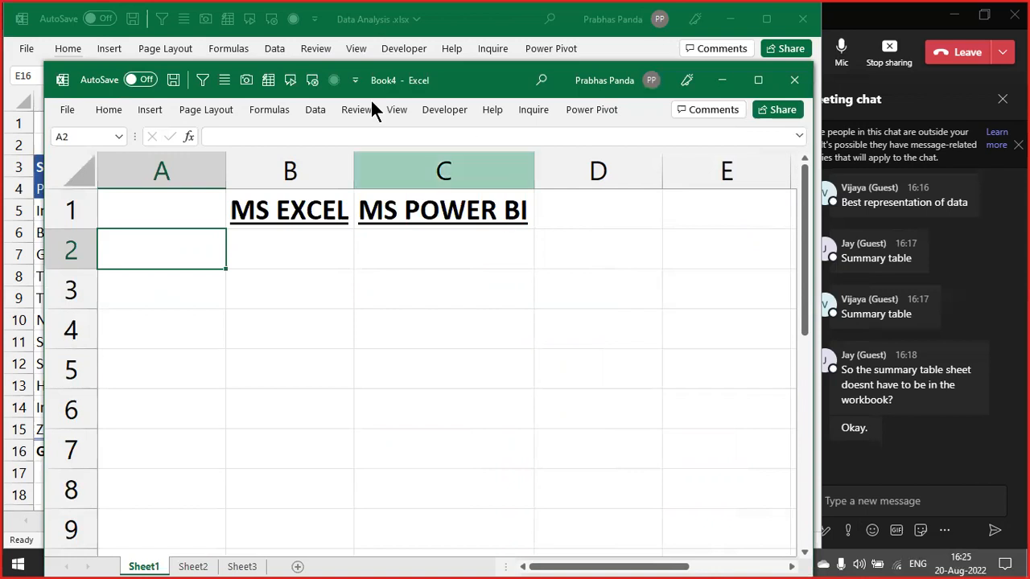
drag(224, 170, 278, 182)
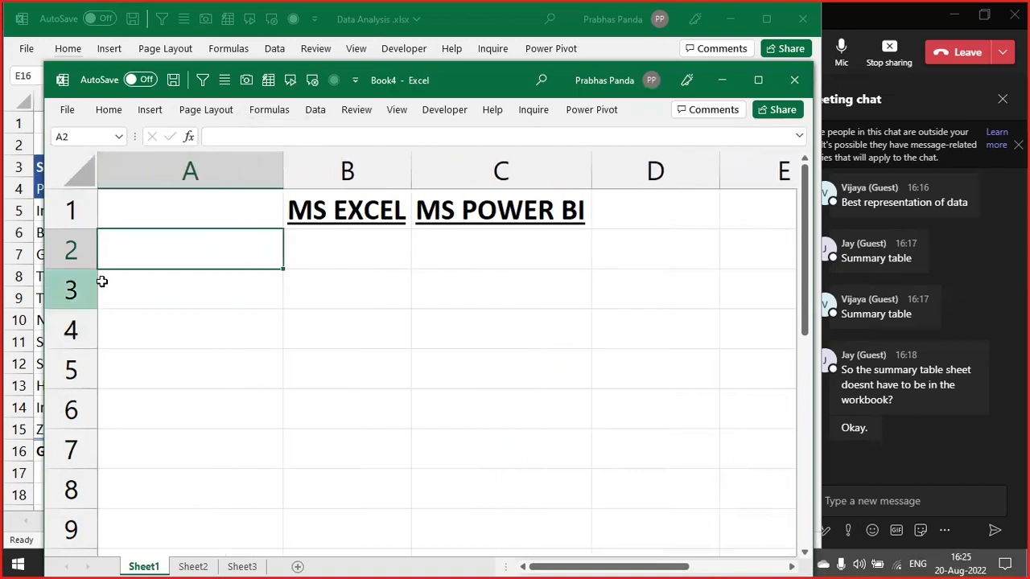
text(DATA )
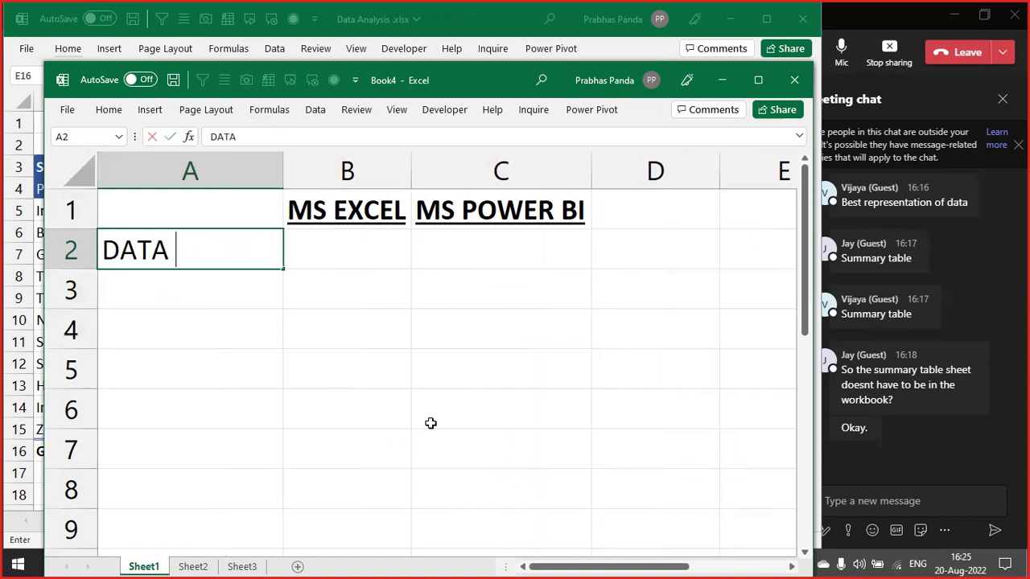
text(STORAGE)
key(Tab)
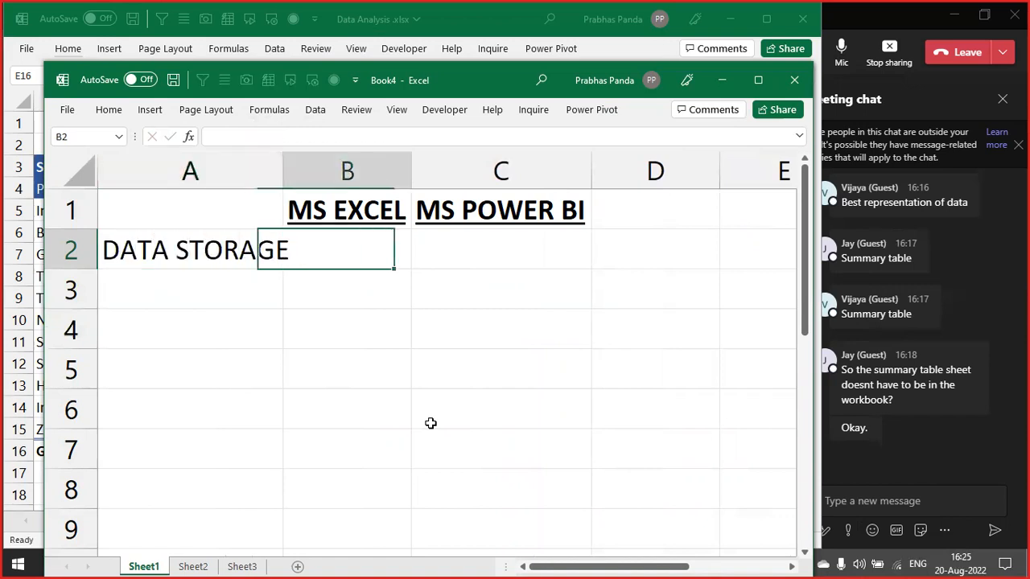
- Autofit column A to the DATA STORAGE label in A2
key(Left)
key(alt+o)
key(c)
key(a)
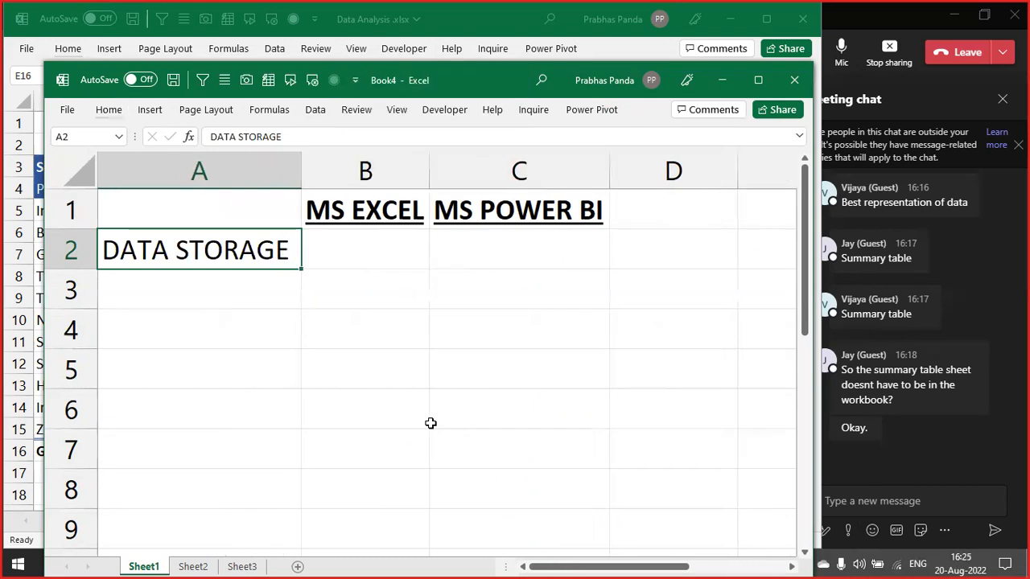
- Enter FRONT END in B2 and autofit column B to it
key(Right)
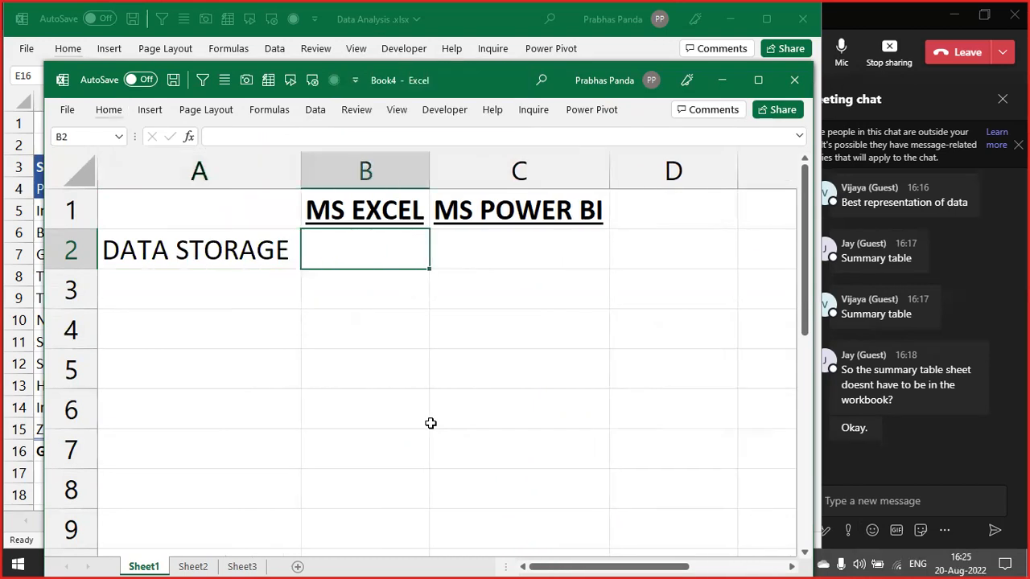
text(FRONT END)
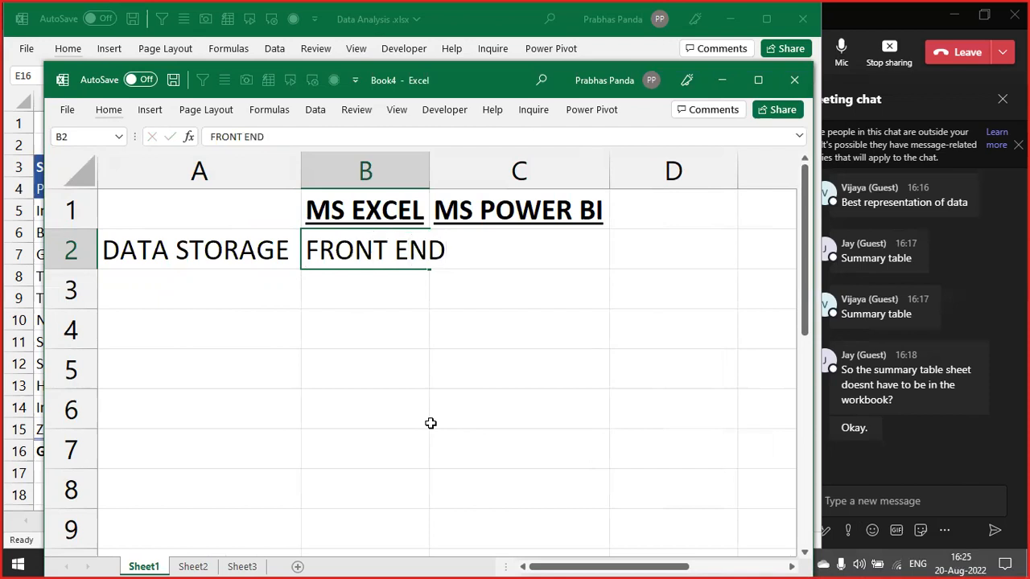
key(Return)
key(Up)
key(alt+o)
key(c)
key(a)
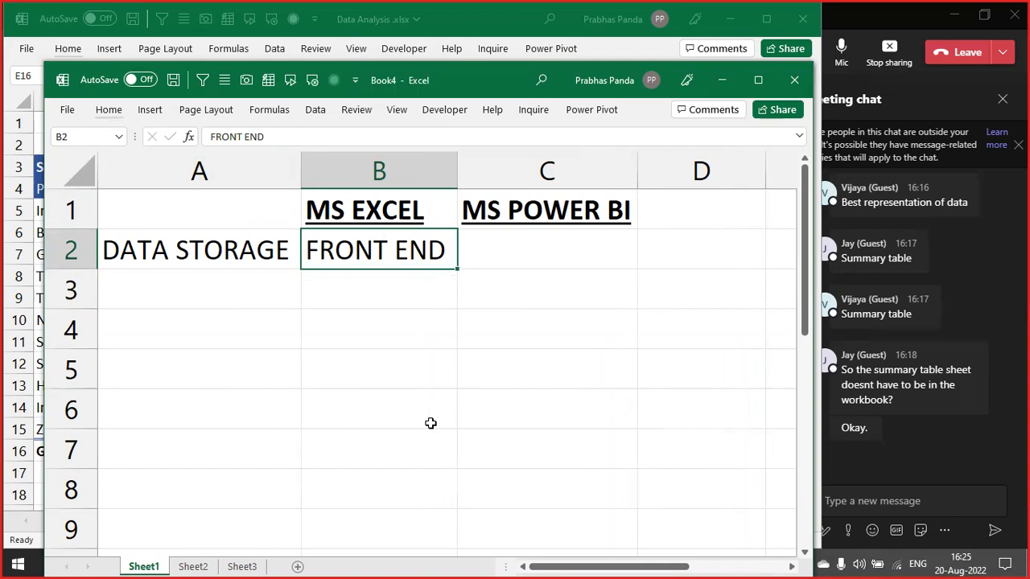
- Enter BACK END in C2 and centre it horizontally in the cell
key(Right)
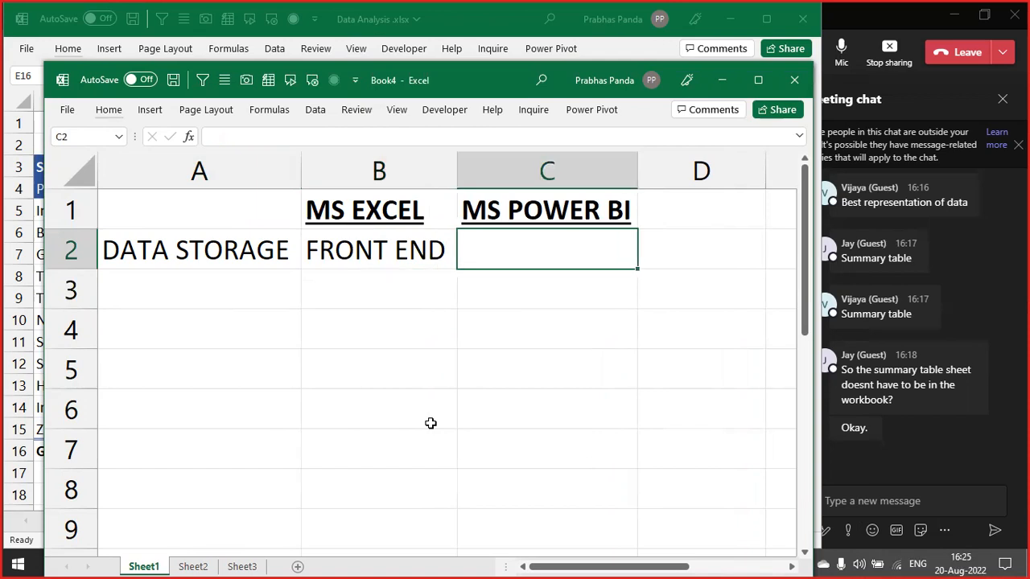
text(BACK END)
key(Return)
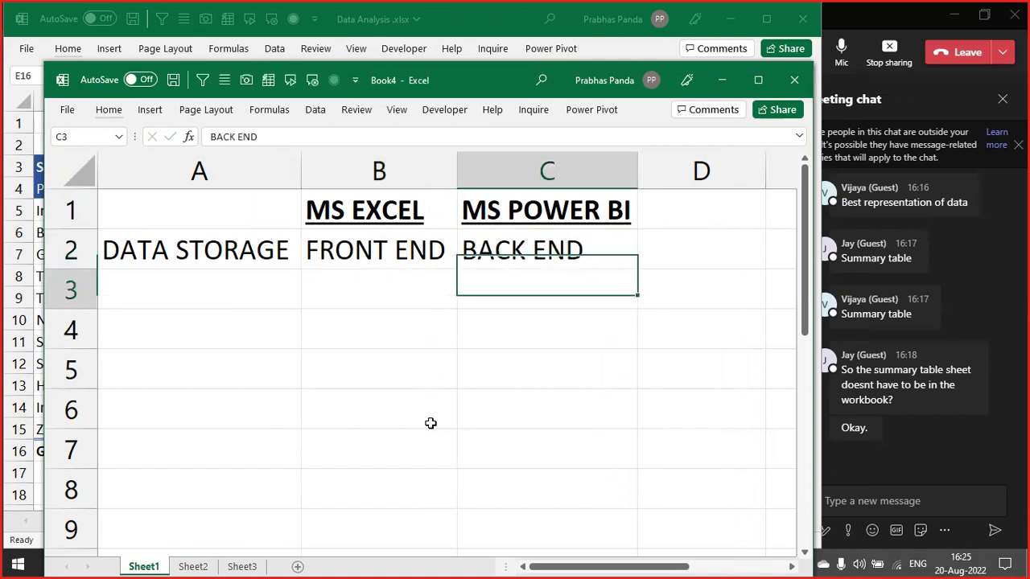
key(Up)
key(alt+h)
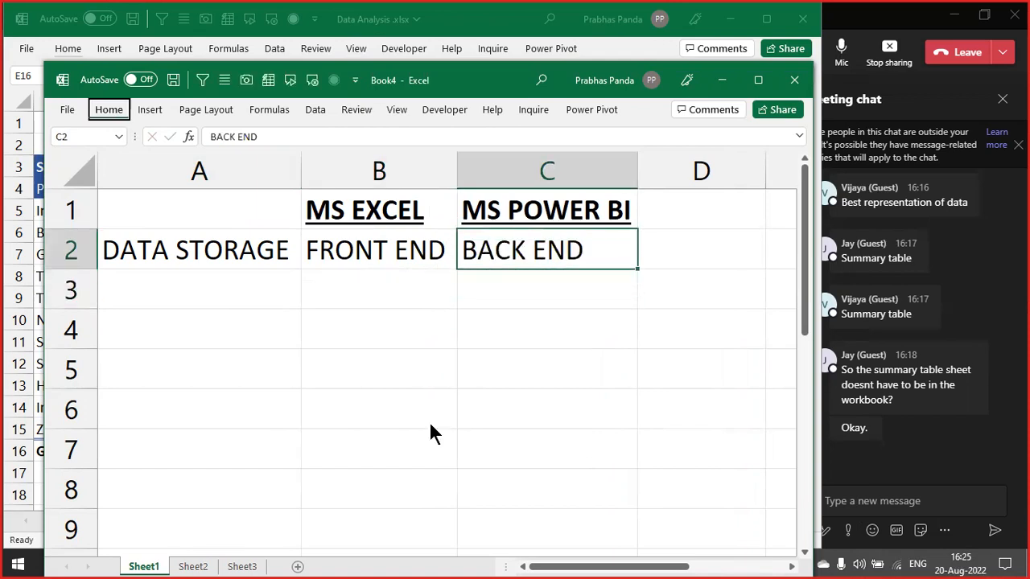
key(a)
key(c)
key(Up)
key(Down)
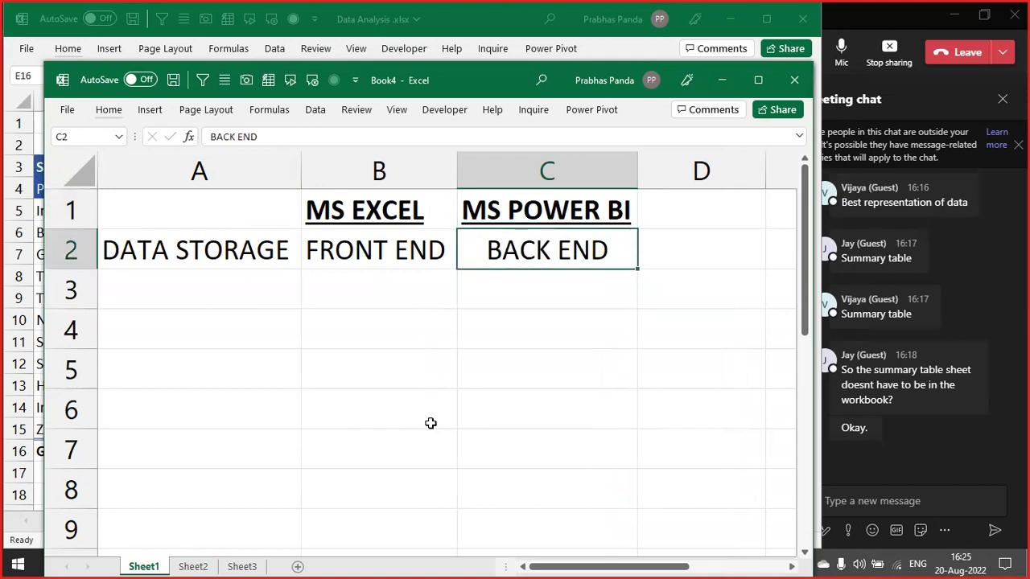
- Enter POWER PIVOT in D2 and POWER QUERY in D3, beside the comparison table
key(Right)
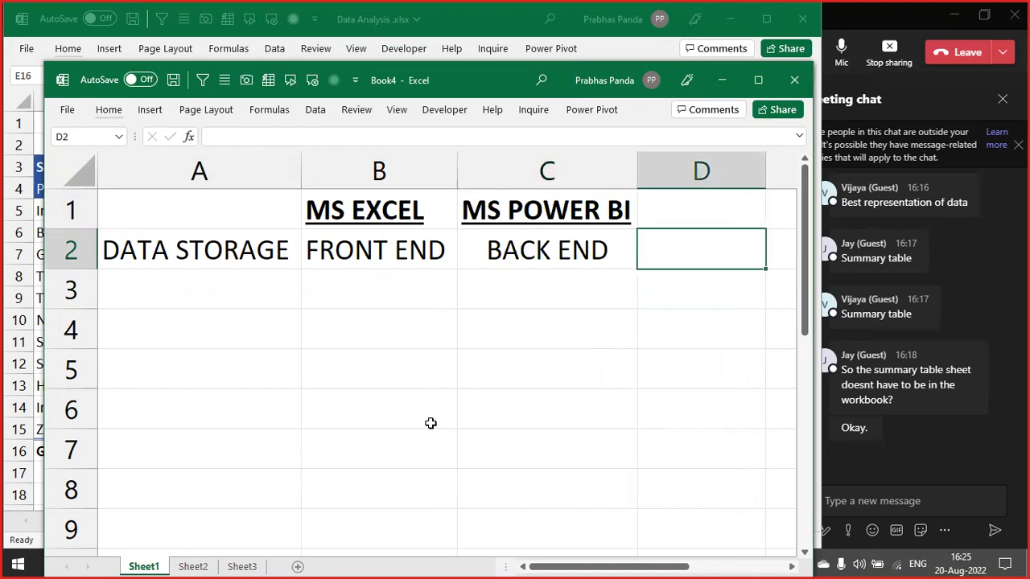
text(POWER PIVOT)
key(Return)
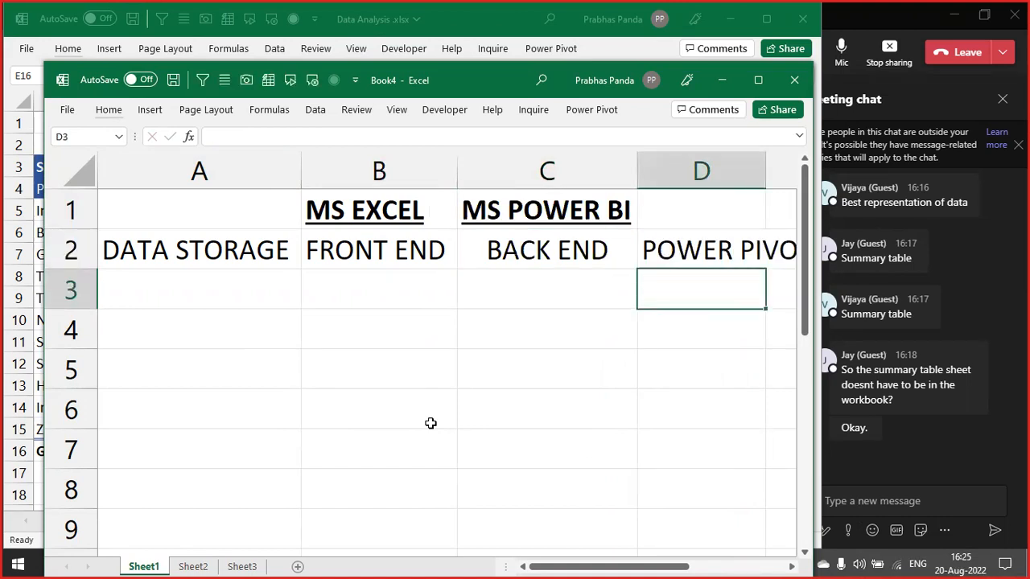
ctrl+scroll(636, 233, down, 1)
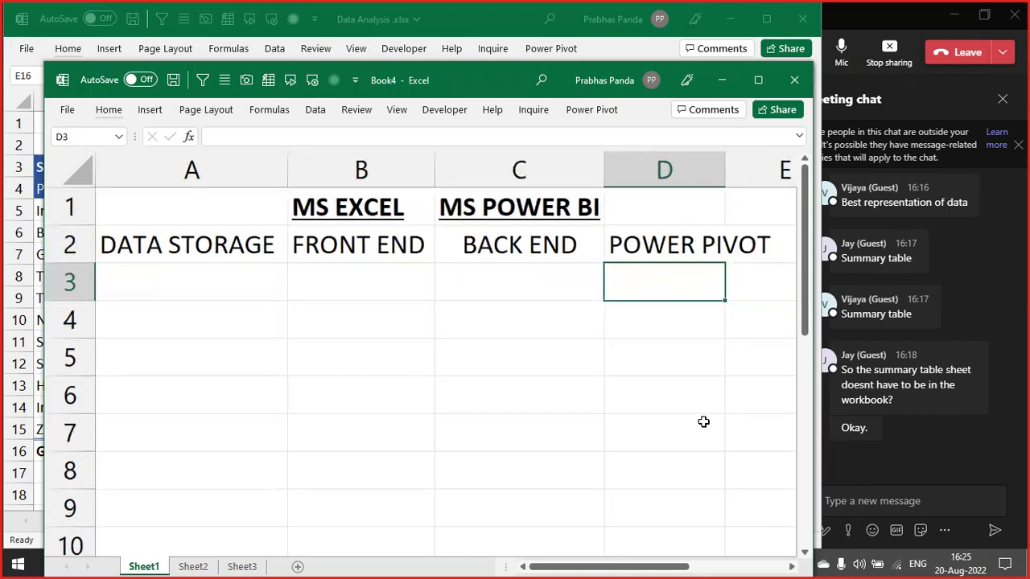
text(POWE )
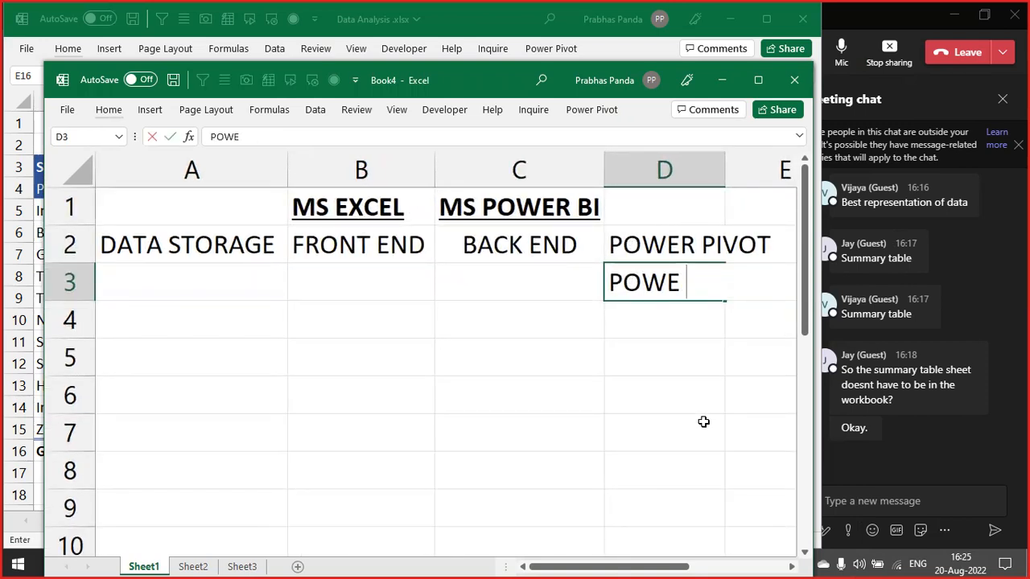
text(R QUER)
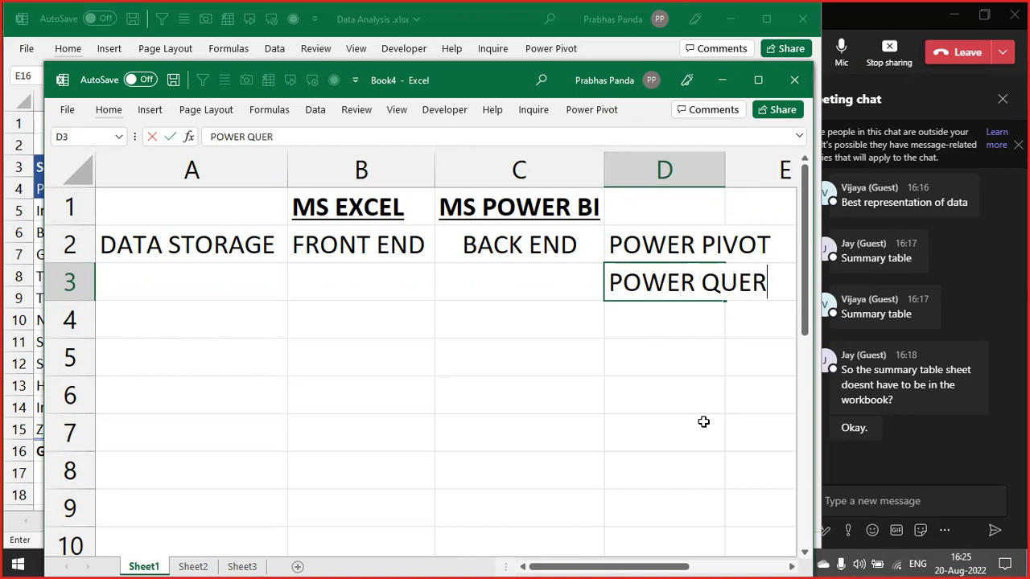
text(Y)
key(Return)
drag(655, 253, 654, 296)
key(ctrl+q)
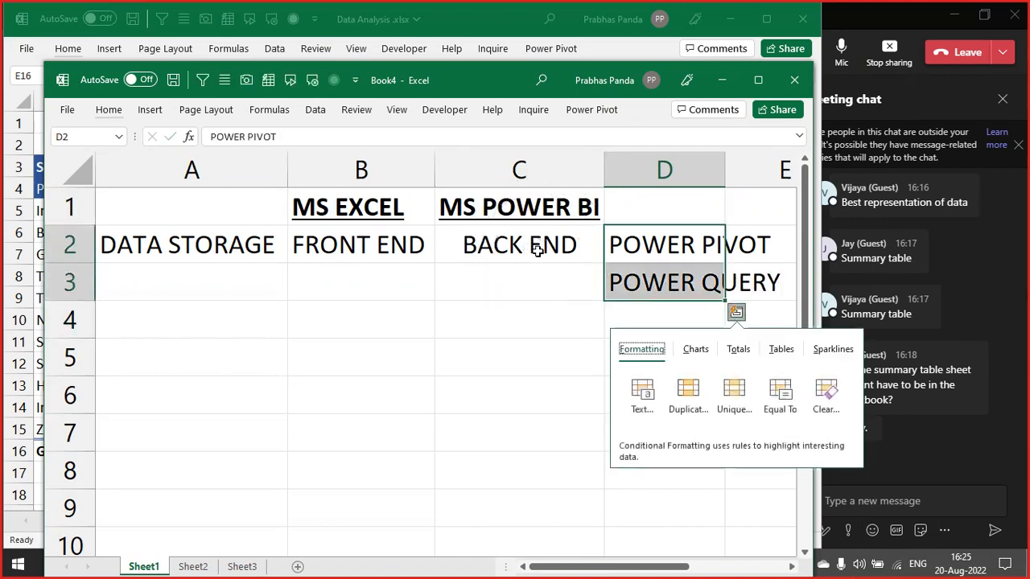
- Enter the row label SPEED in A3
click(244, 278)
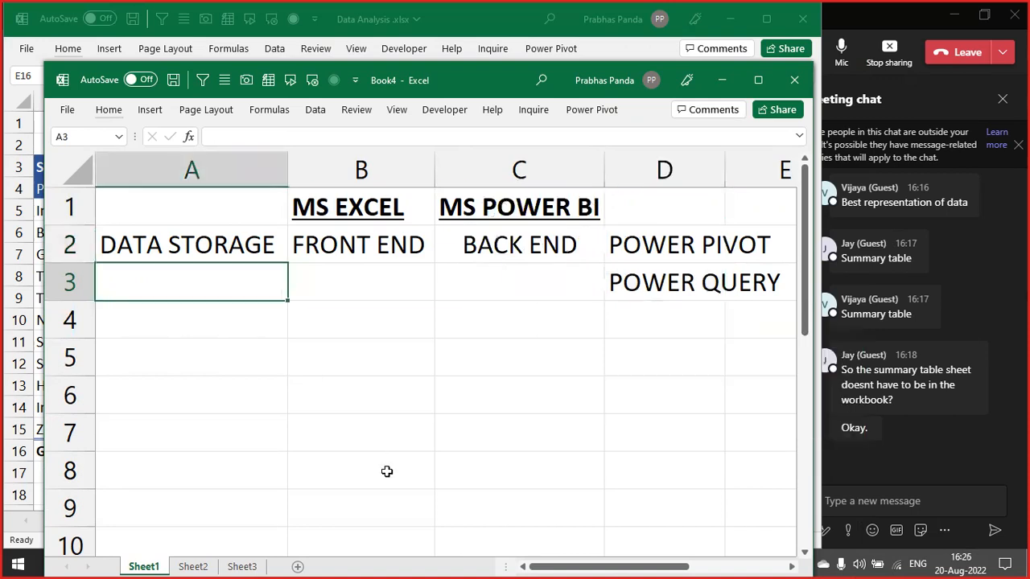
text(SPPED)
key(Tab)
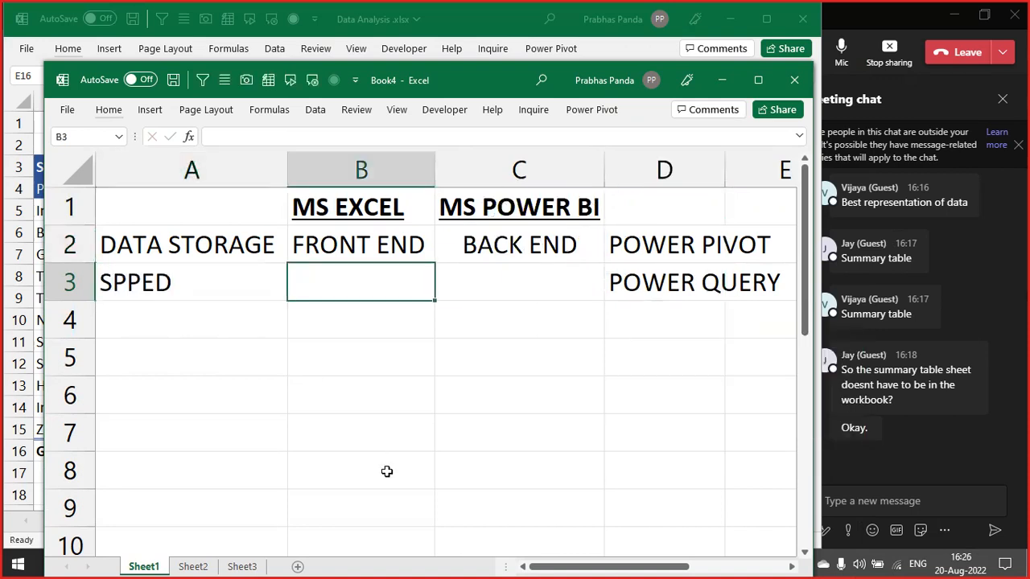
key(shift+Tab)
text(SPEED)
key(Tab)
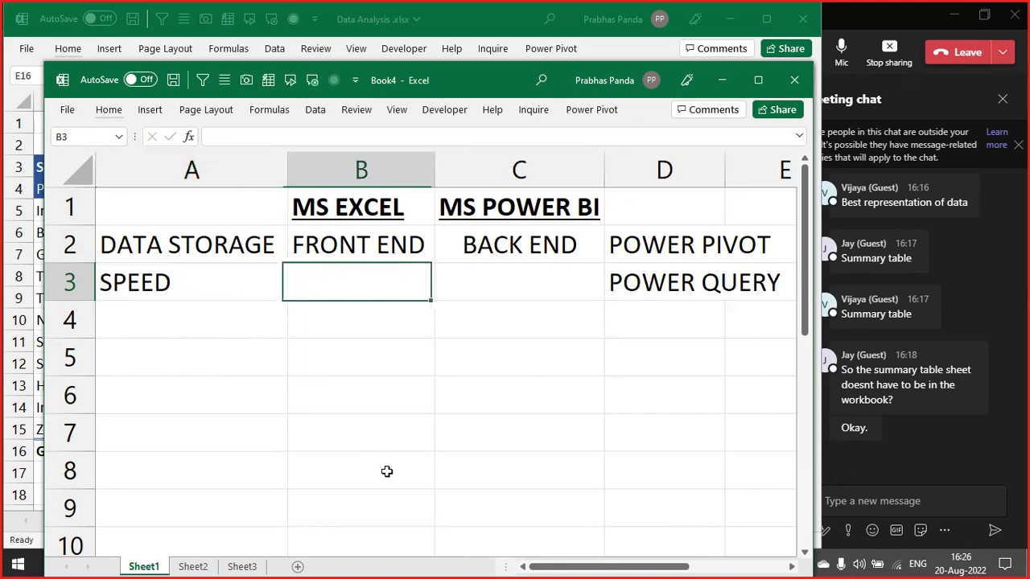
- Enter SLOWS DOWN in B3 and autofit column B to it
text(SLO)
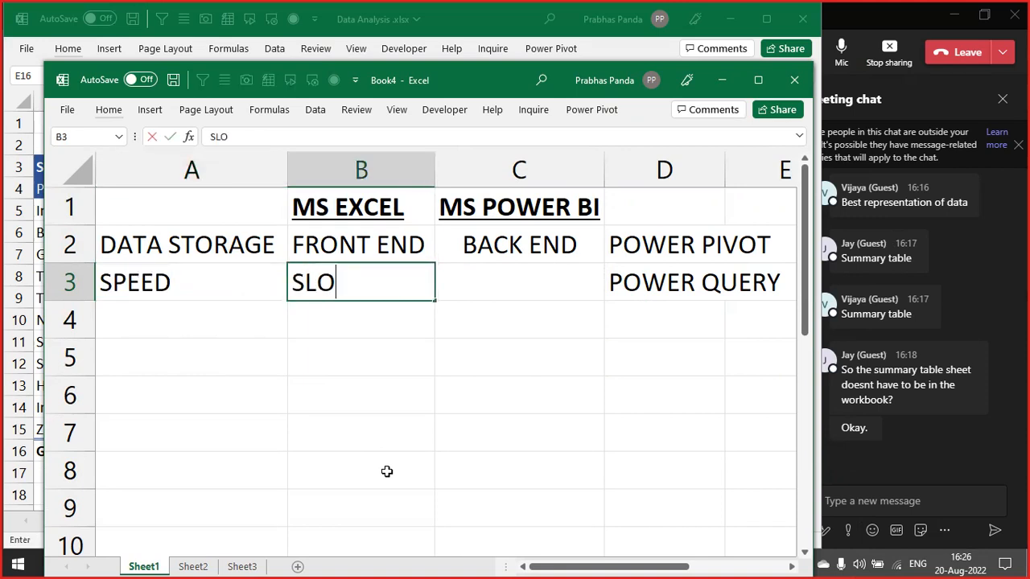
text(WS DOWN)
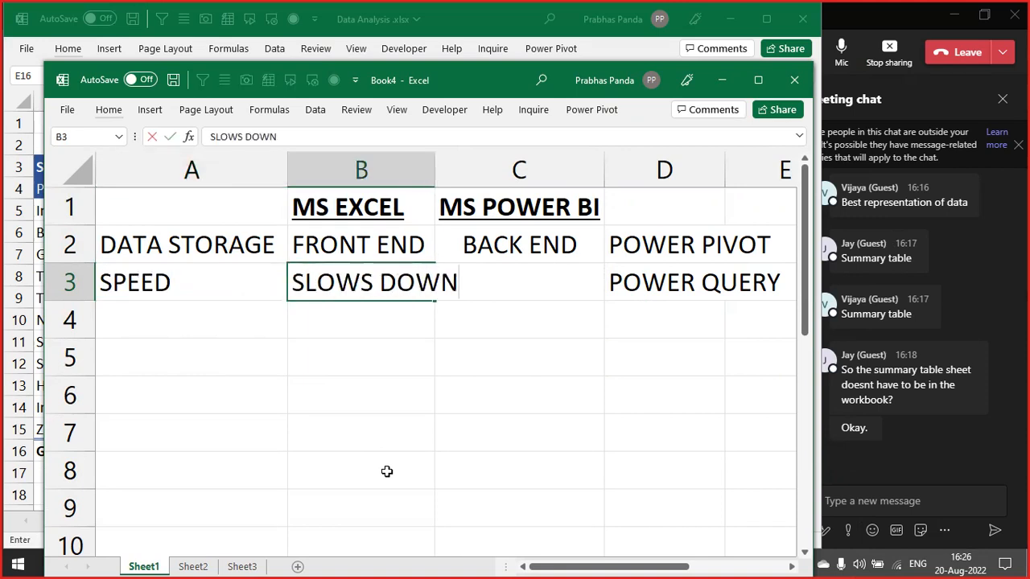
key(shift+Tab)
key(Right)
key(alt+o)
key(c)
key(a)
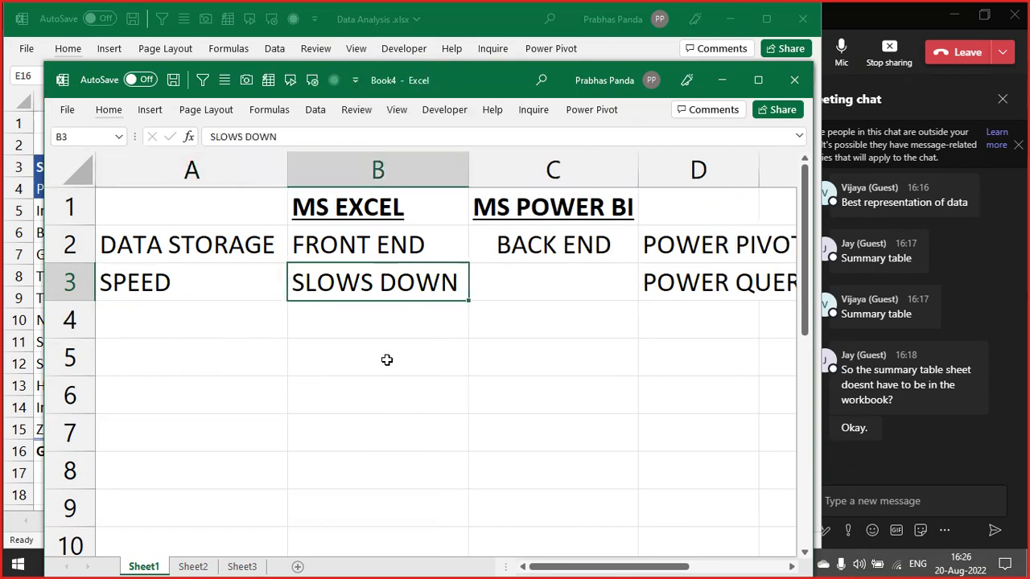
- Centre the contents of the whole MS EXCEL column B horizontally
scroll(386, 359, down, 3)
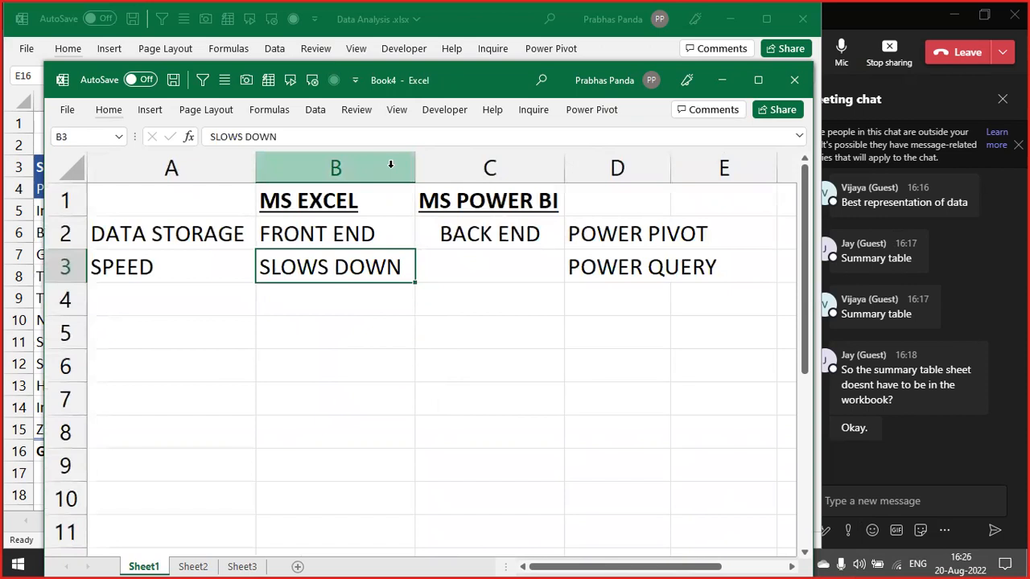
click(390, 165)
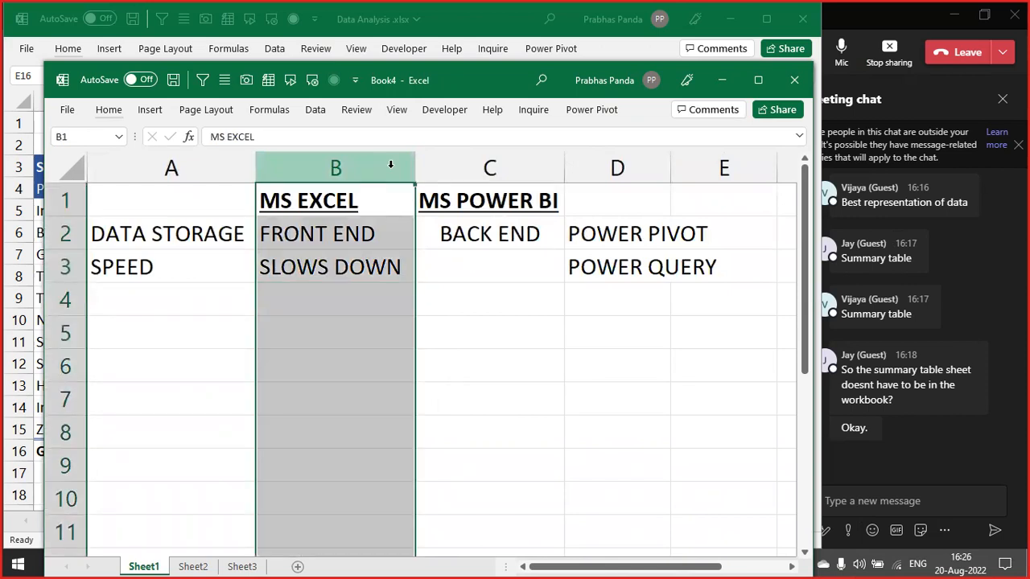
key(alt+h)
key(a)
key(c)
- Enter INSTANT REP in C3 as the Power BI entry for speed
key(Down)
key(Right)
key(Down)
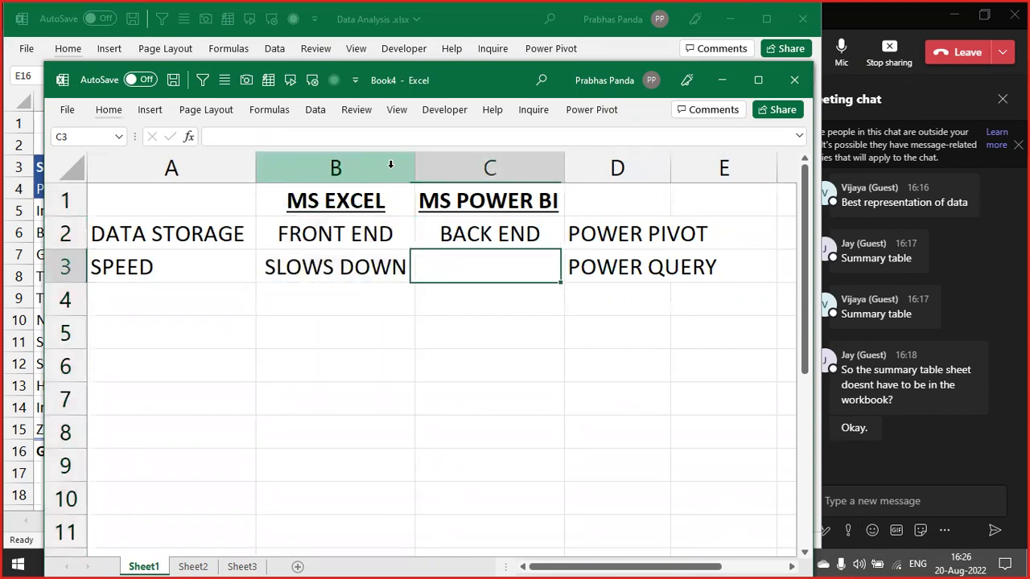
text(INS)
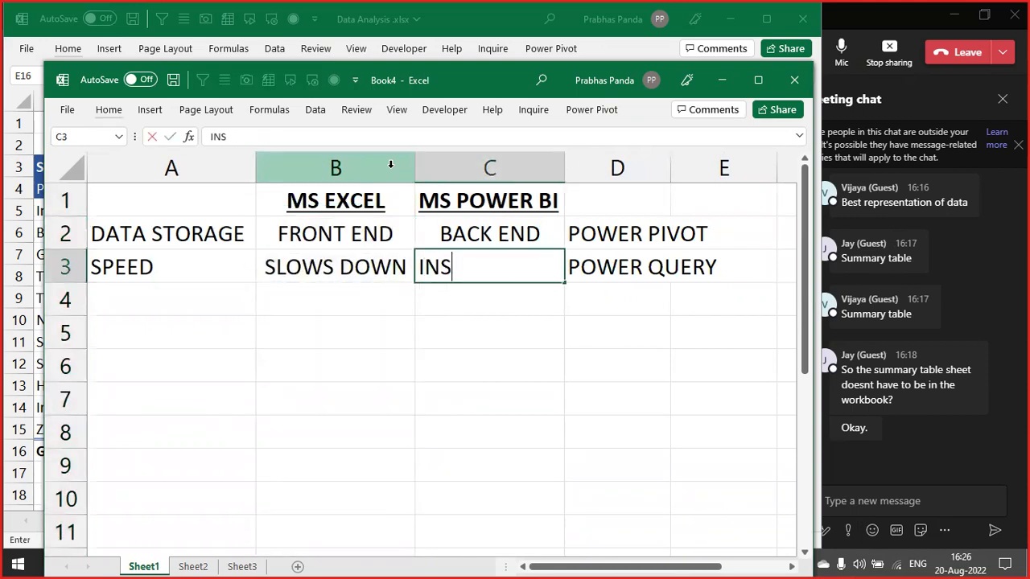
text(TANT REP)
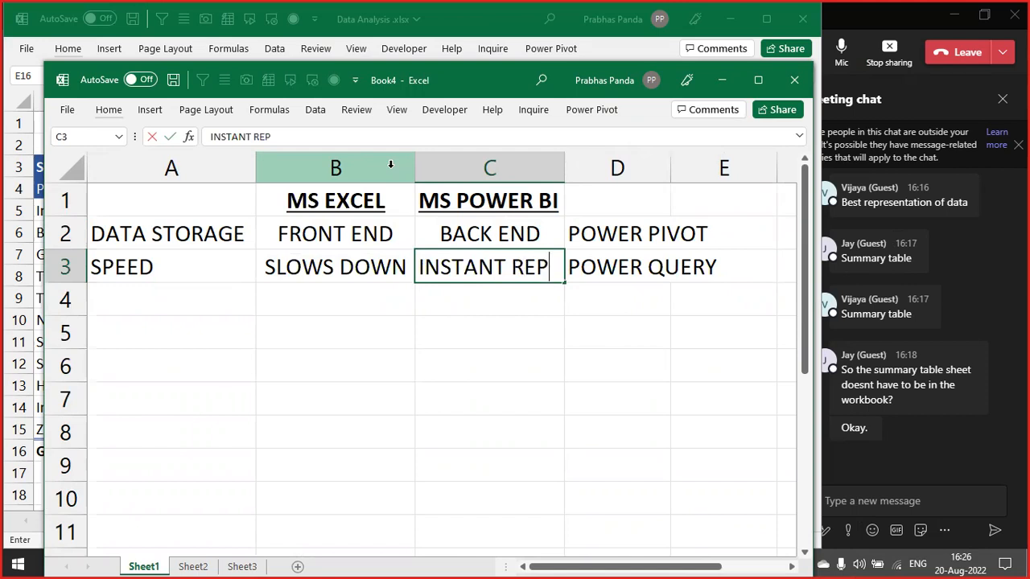
key(Return)
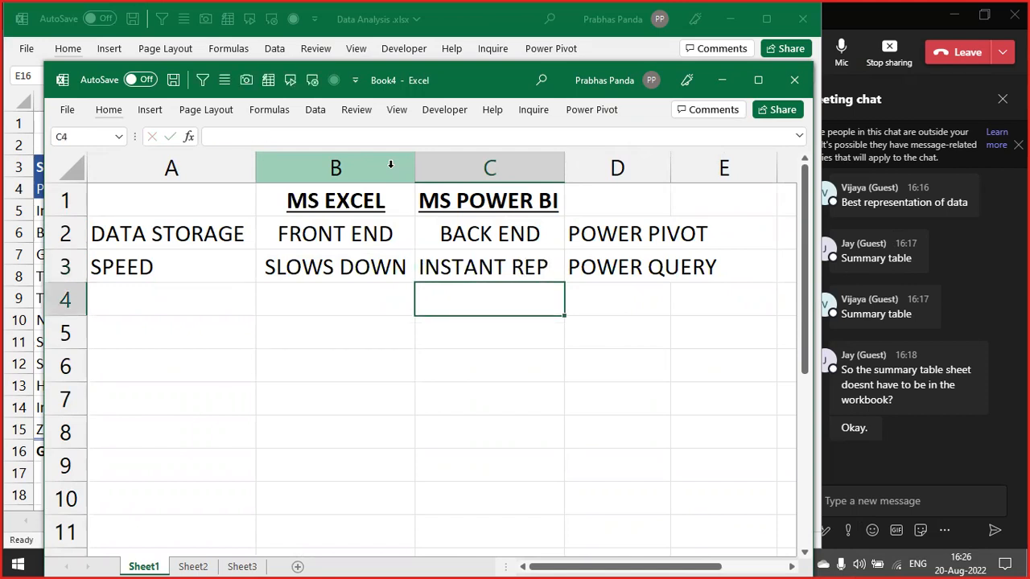
- Fill row 4 with the label DATA INPUT in A4, 10 in B4 and 49 in C4
key(Left)
key(Left)
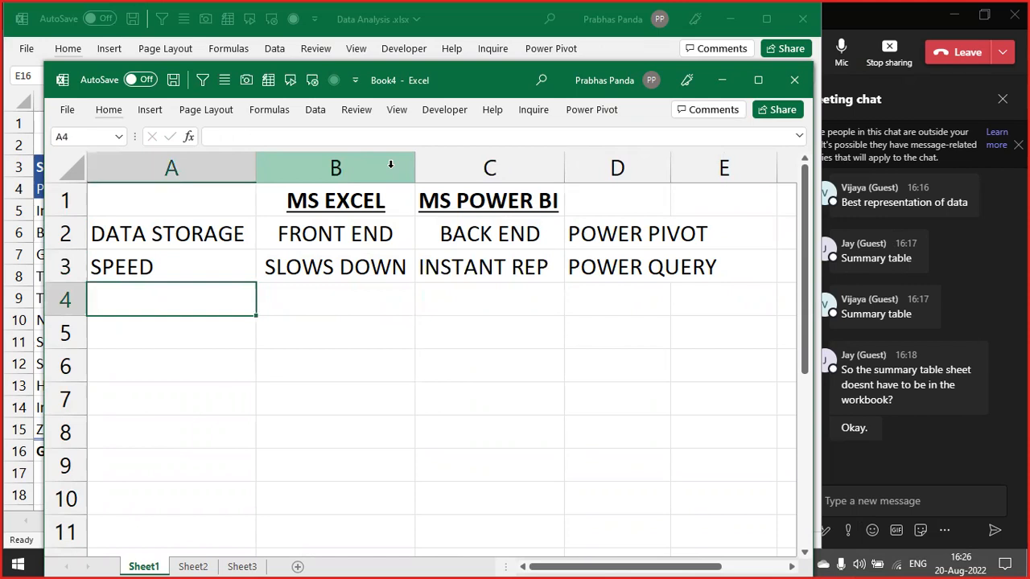
text(DATA INPUT)
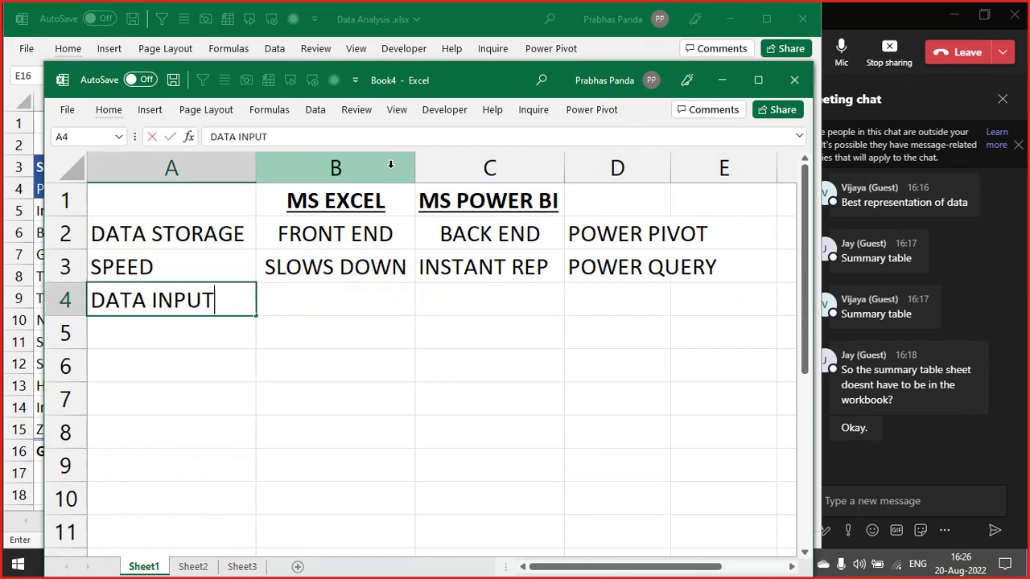
key(Tab)
text(10)
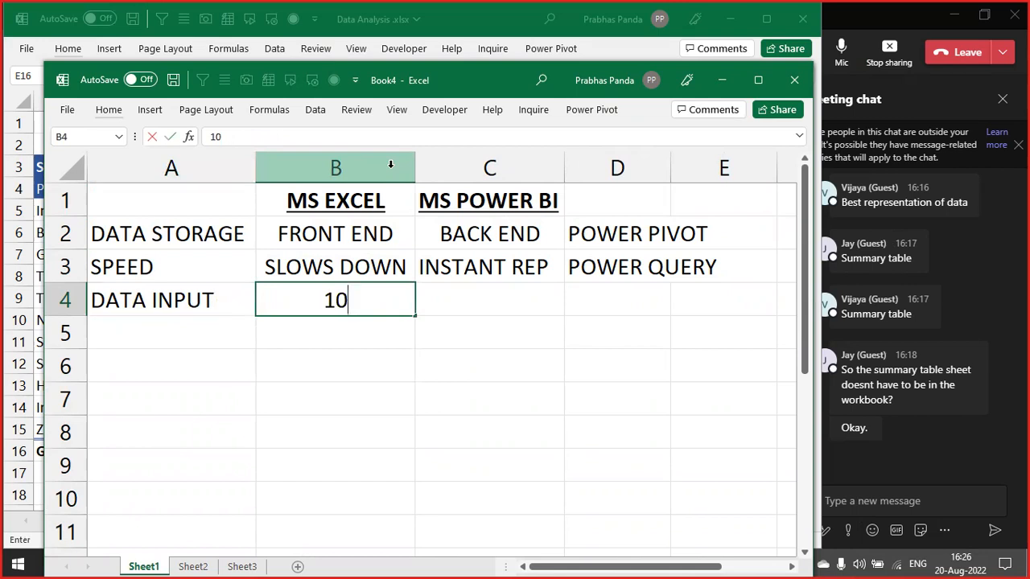
key(Return)
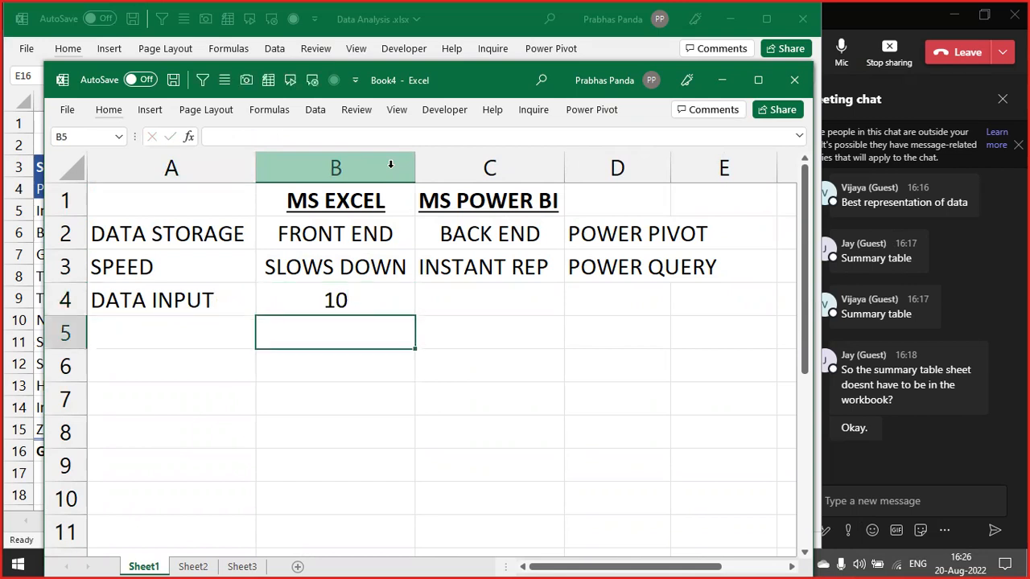
key(Right)
key(Up)
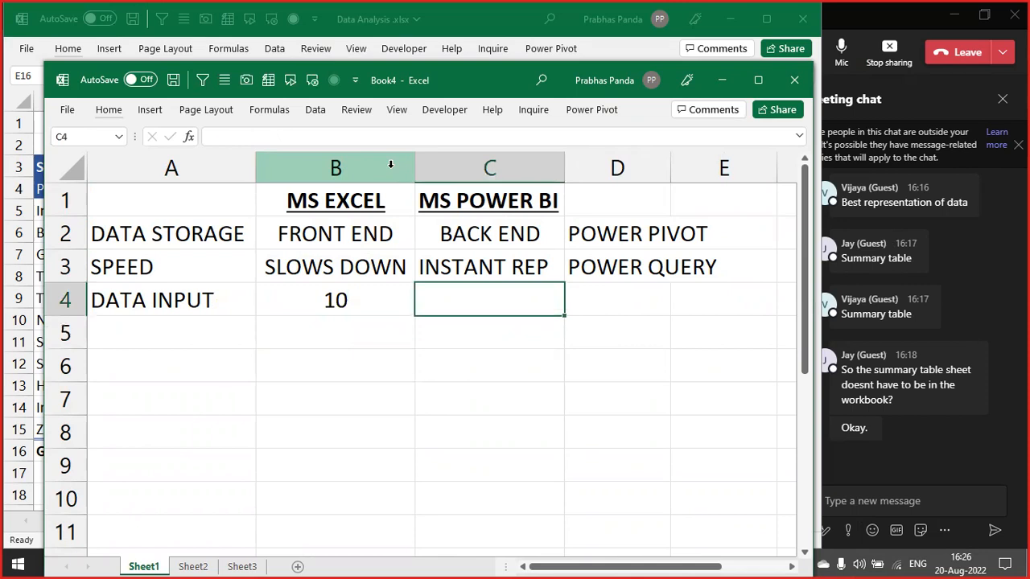
text(49)
key(Return)
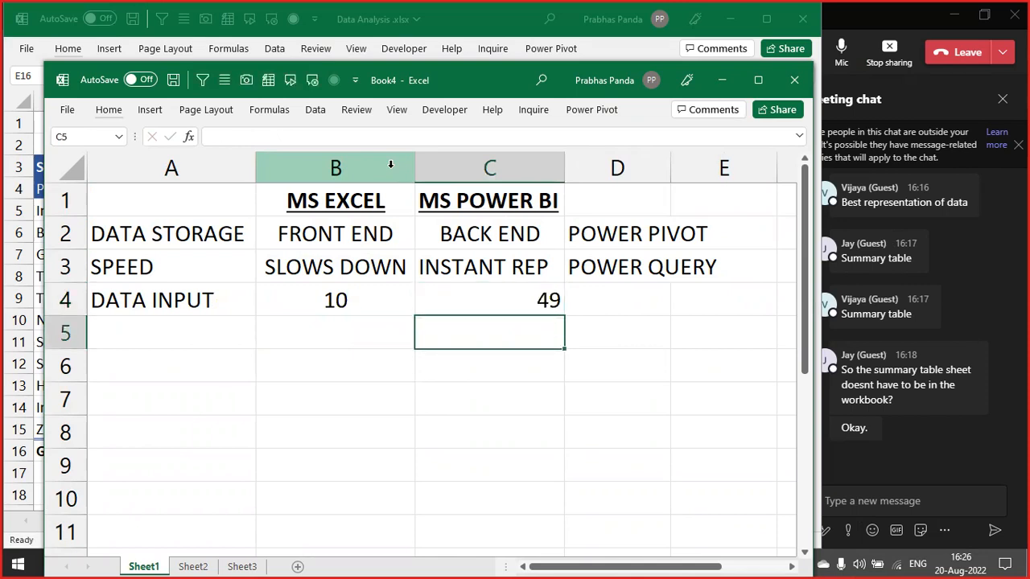
- Enter the row label APP in A5 and SPREADSHEET in B5
key(Left)
key(Left)
key(Right)
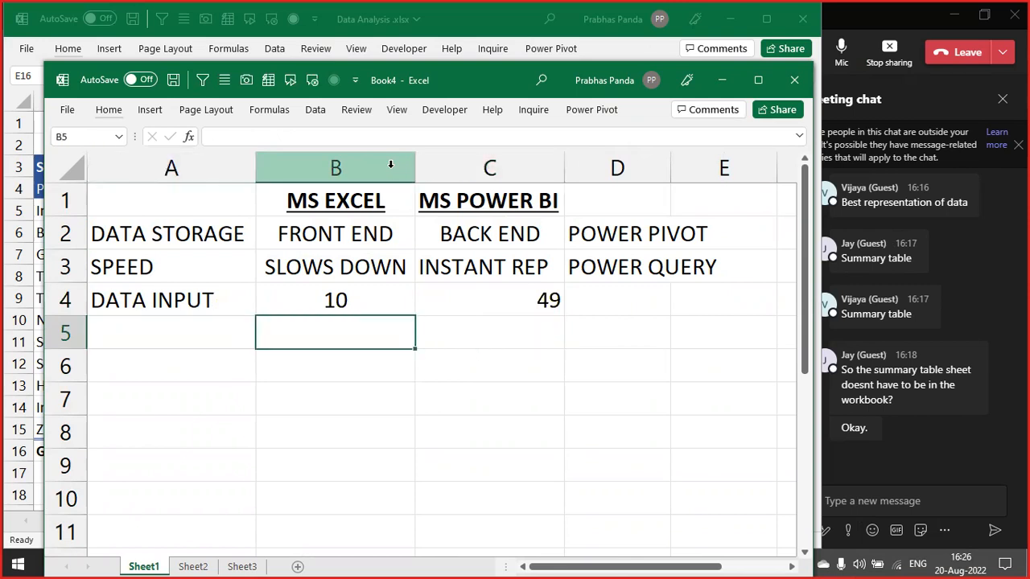
key(Left)
text(APP)
key(Tab)
text(SPE)
key(BackSpace)
text(RE)
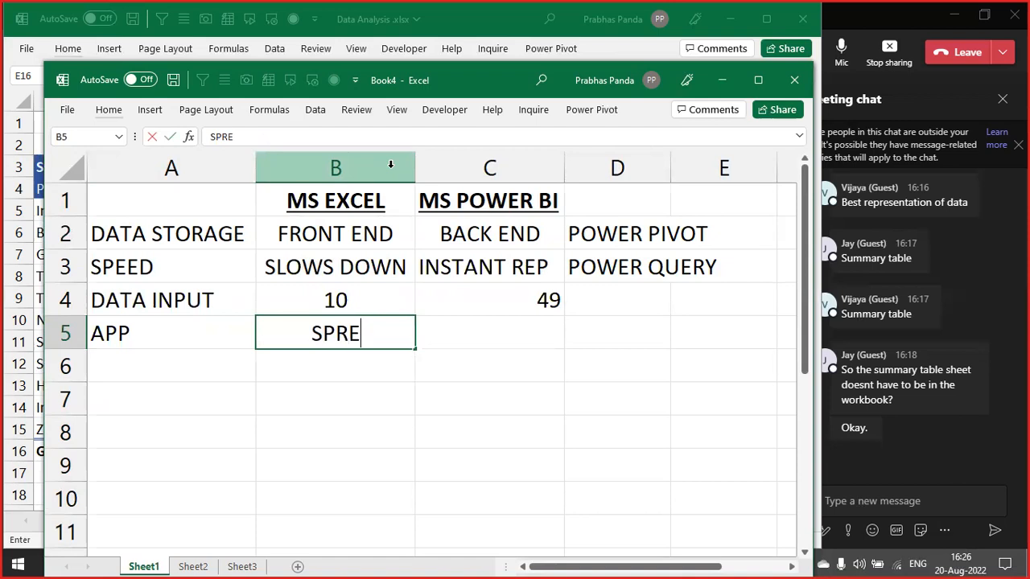
text(ADSHEET)
key(Tab)
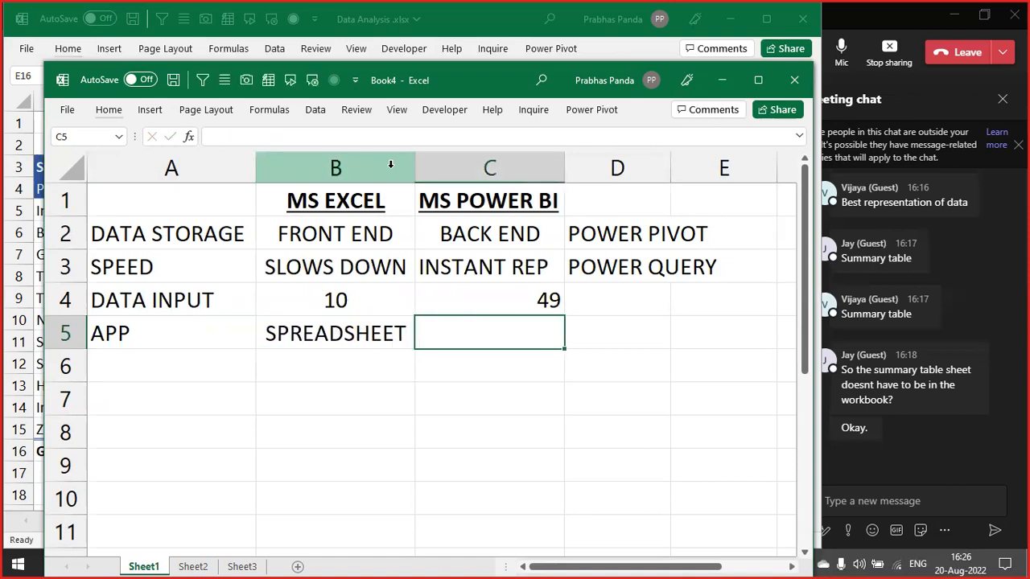
- Enter ETL TOOL in C5 as the Power BI entry for the APP row
text(ETL )
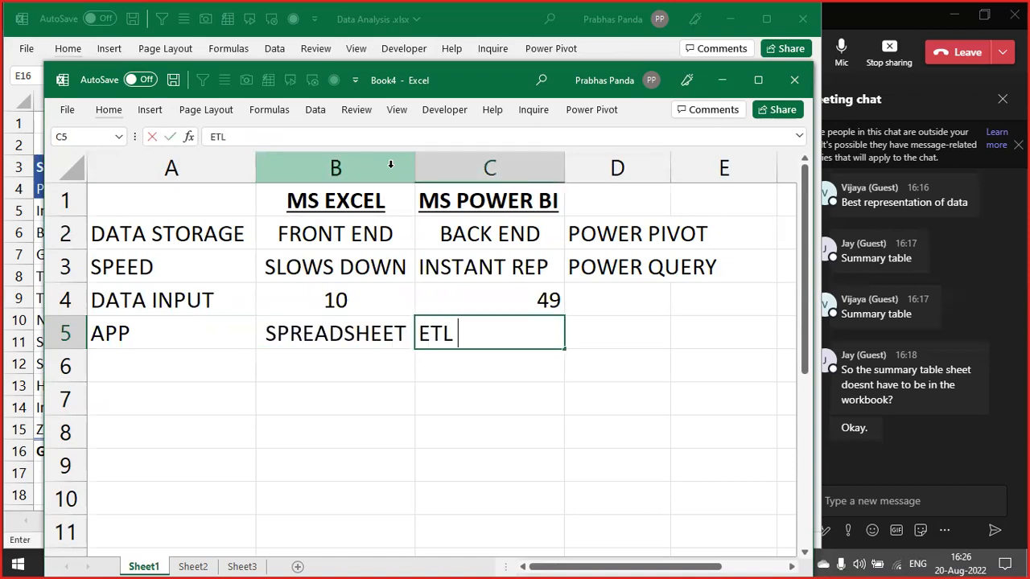
text(TOOL)
key(Return)
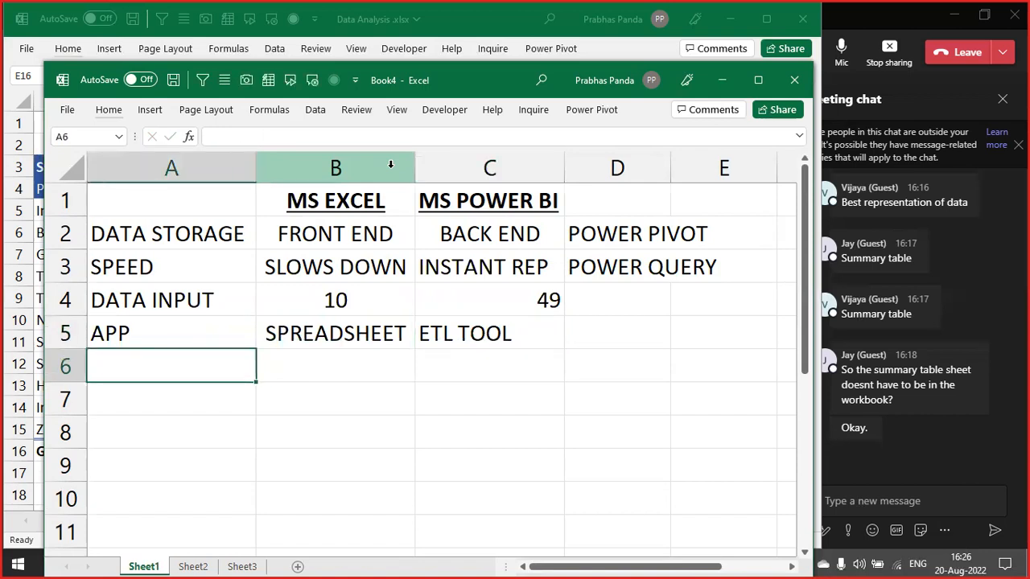
- Centre the contents of the whole MS POWER BI column C horizontally
click(529, 172)
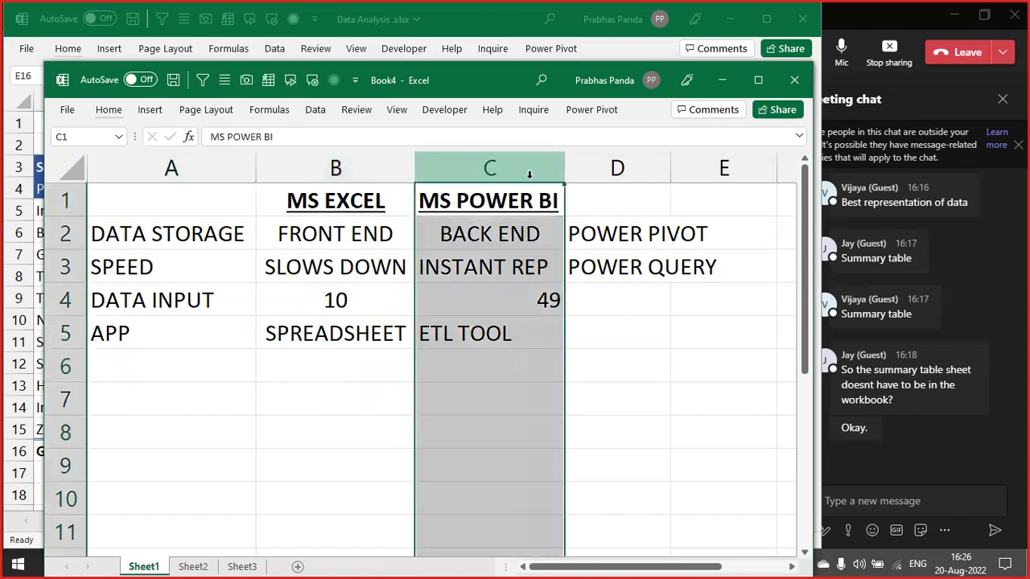
key(alt+h)
key(a)
key(c)
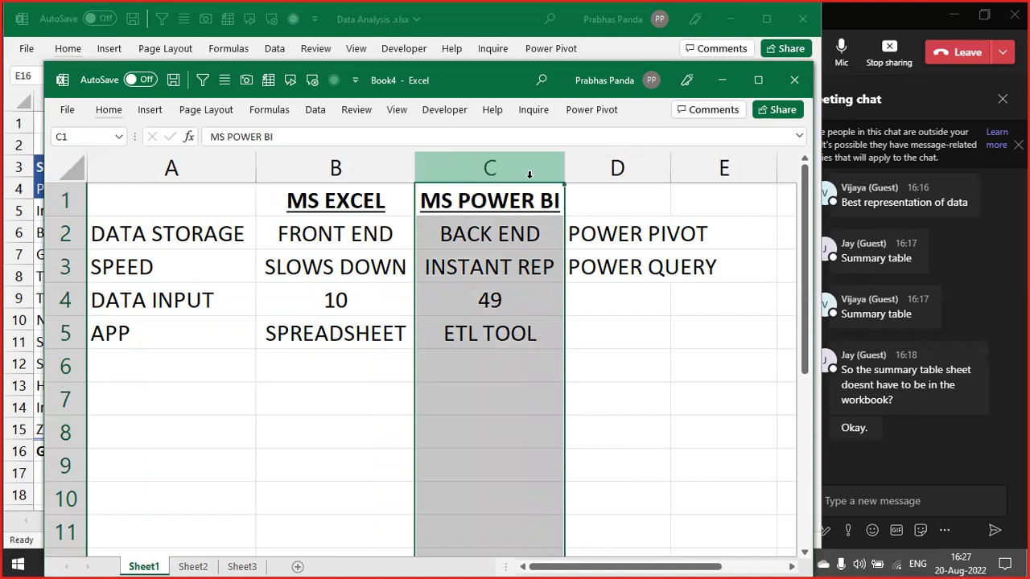
- Examine the MS EXCEL and MS POWER BI columns and the POWER PIVOT and POWER QUERY entries beside them
click(522, 200)
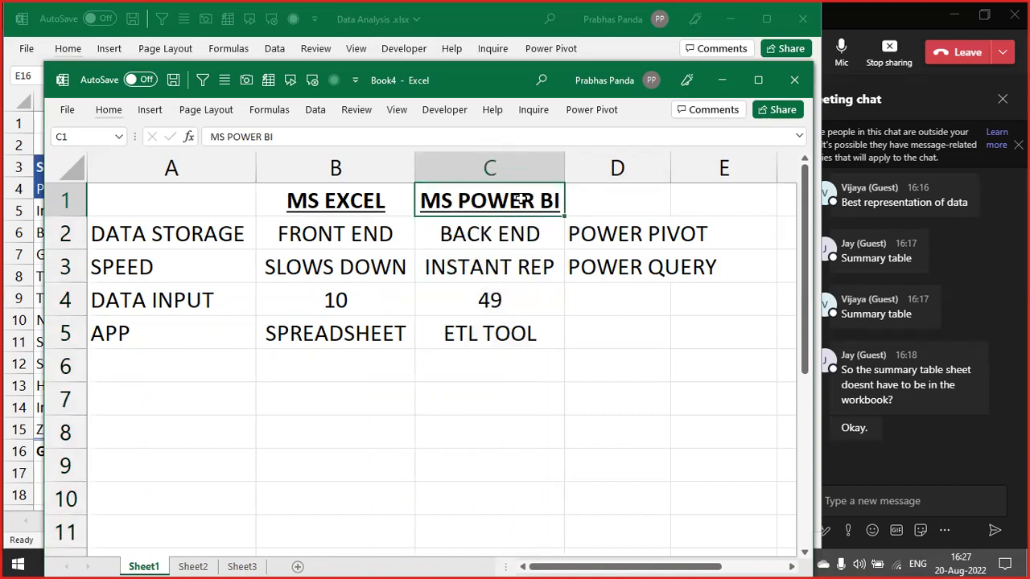
click(508, 153)
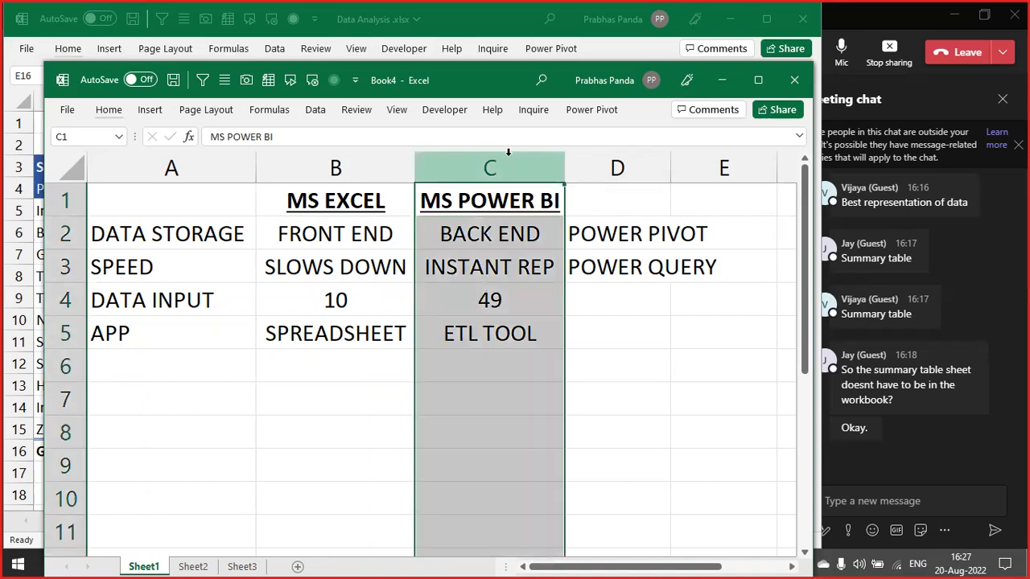
click(314, 170)
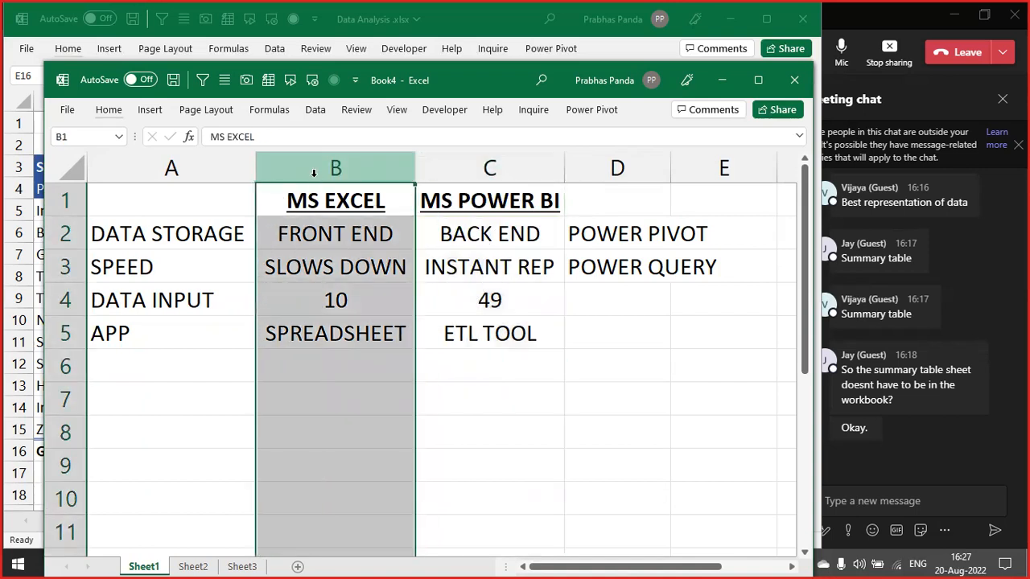
click(480, 165)
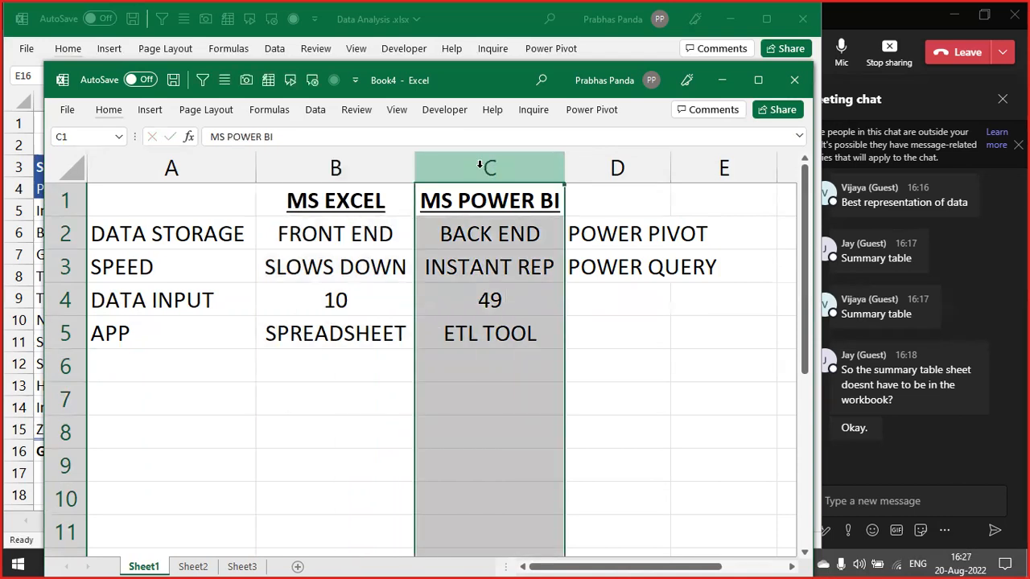
drag(455, 80, 455, 210)
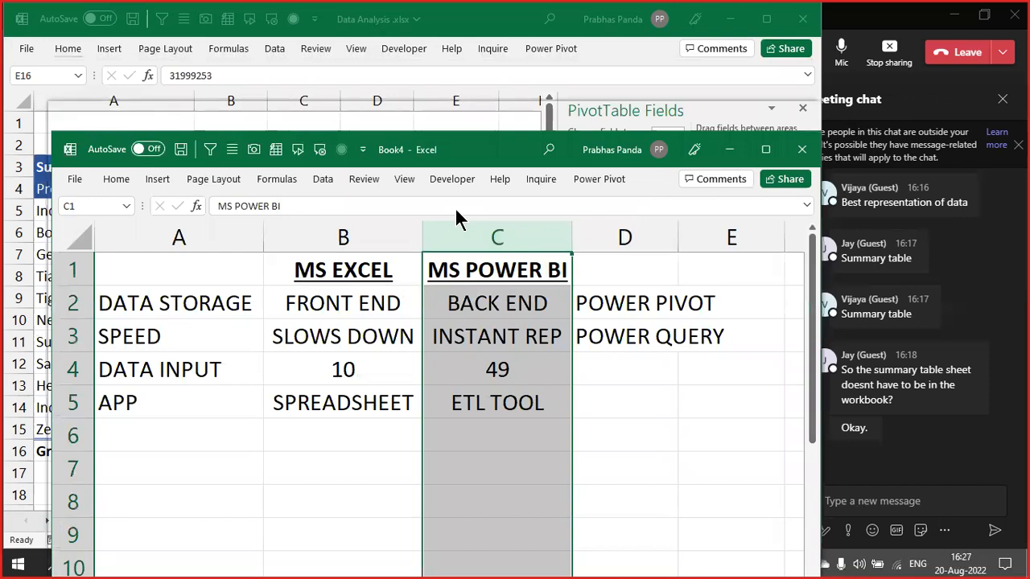
drag(456, 217, 475, 81)
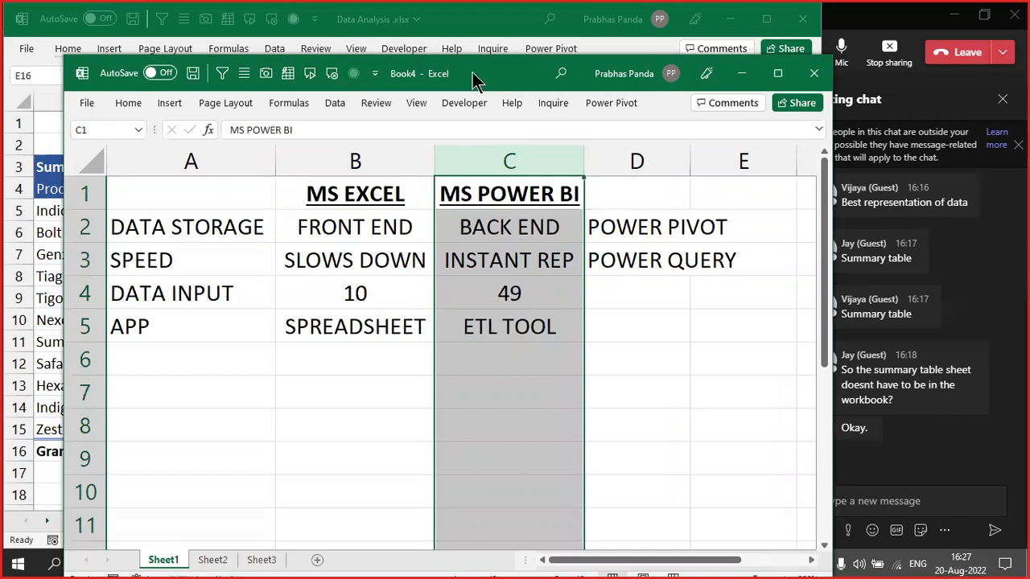
click(531, 278)
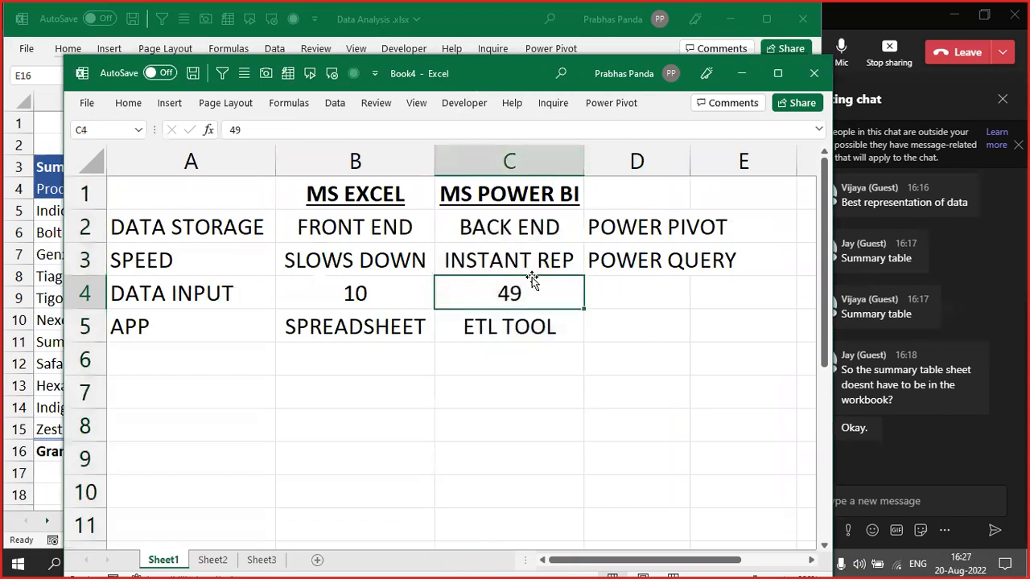
drag(633, 225, 653, 273)
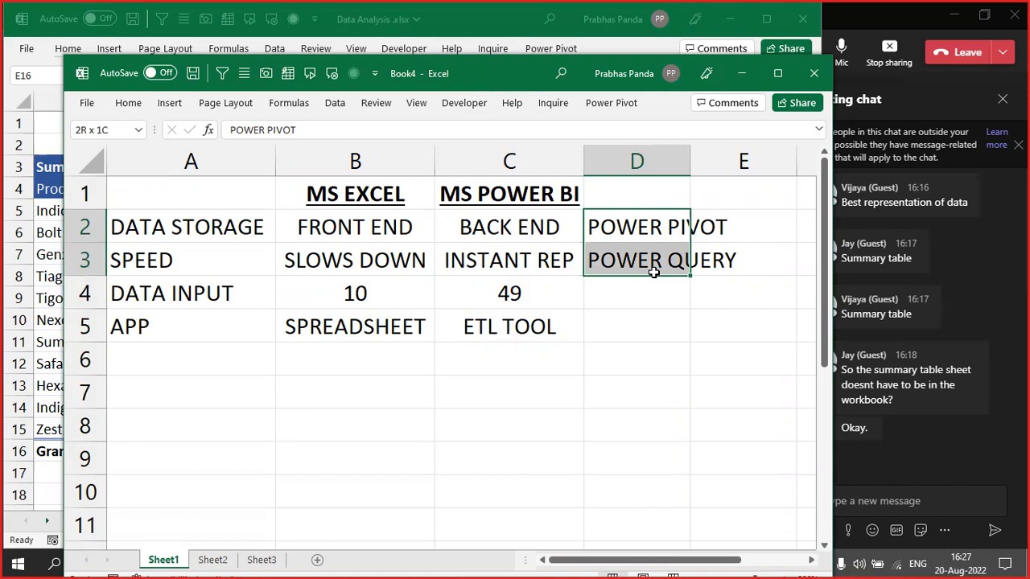
drag(653, 273, 654, 273)
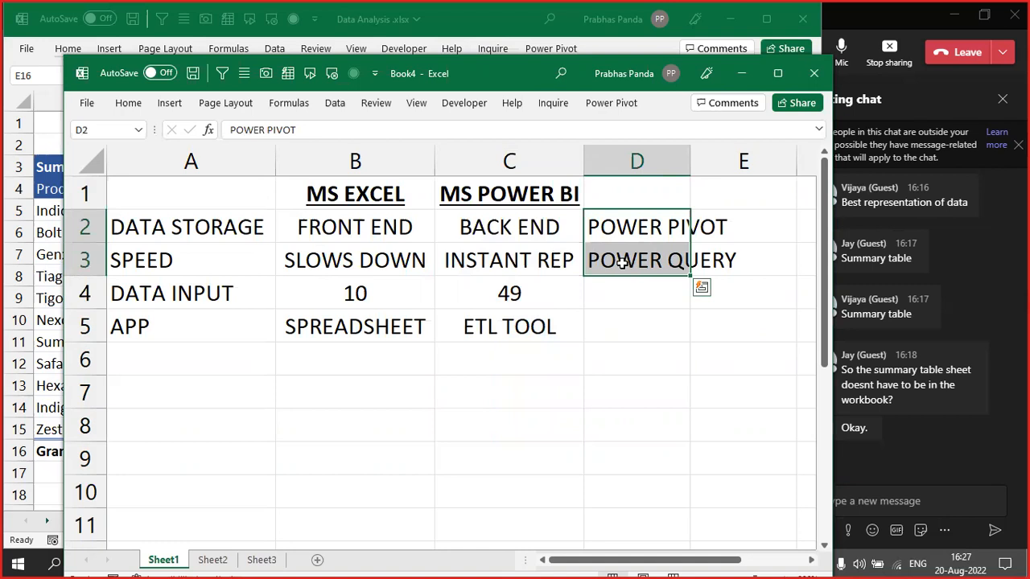
- List SQL, R, PYTHON and AGILE in cells C6 to C9 under MS POWER BI
click(489, 364)
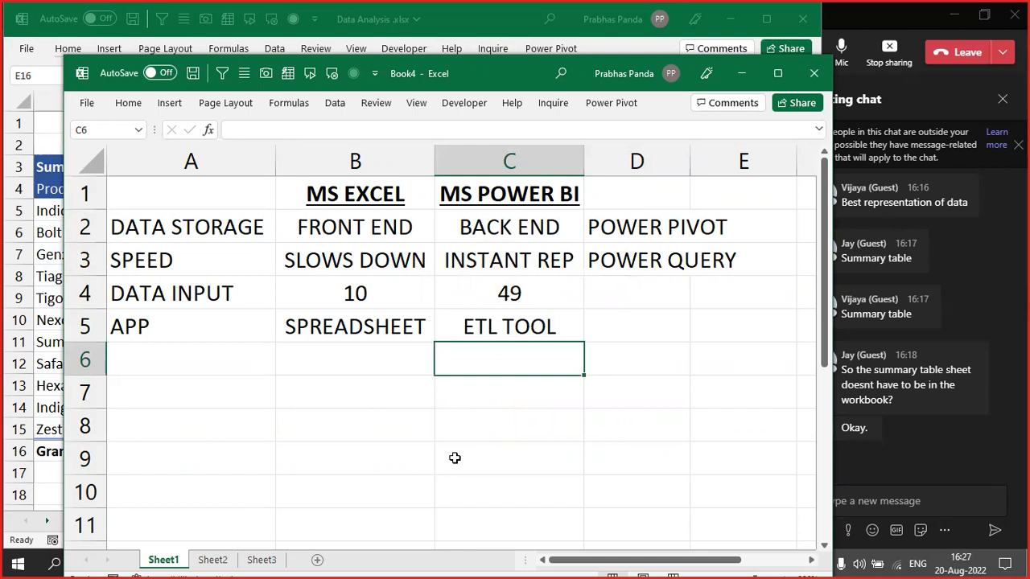
text(QL)
key(BackSpace)
key(BackSpace)
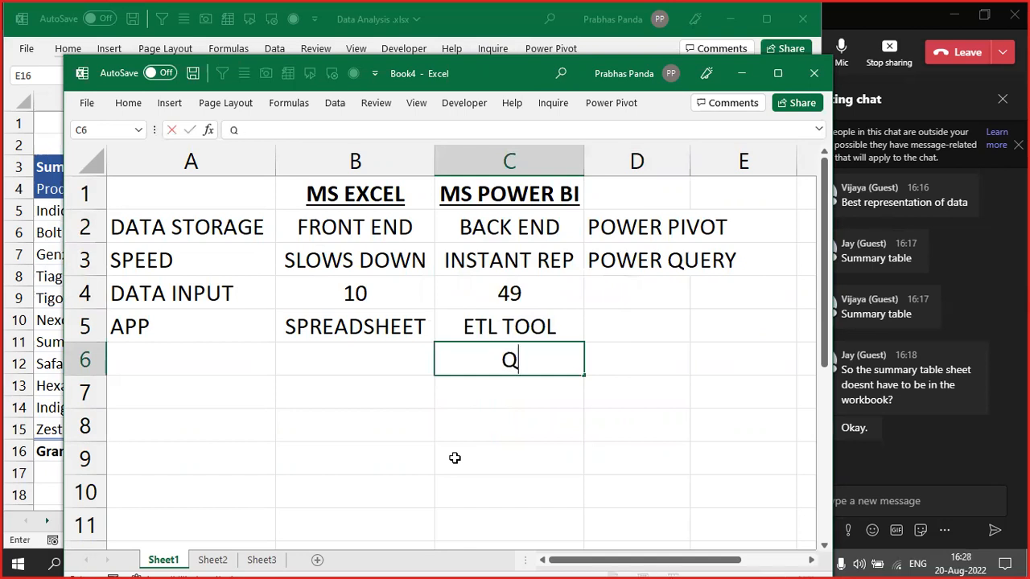
text(SQL)
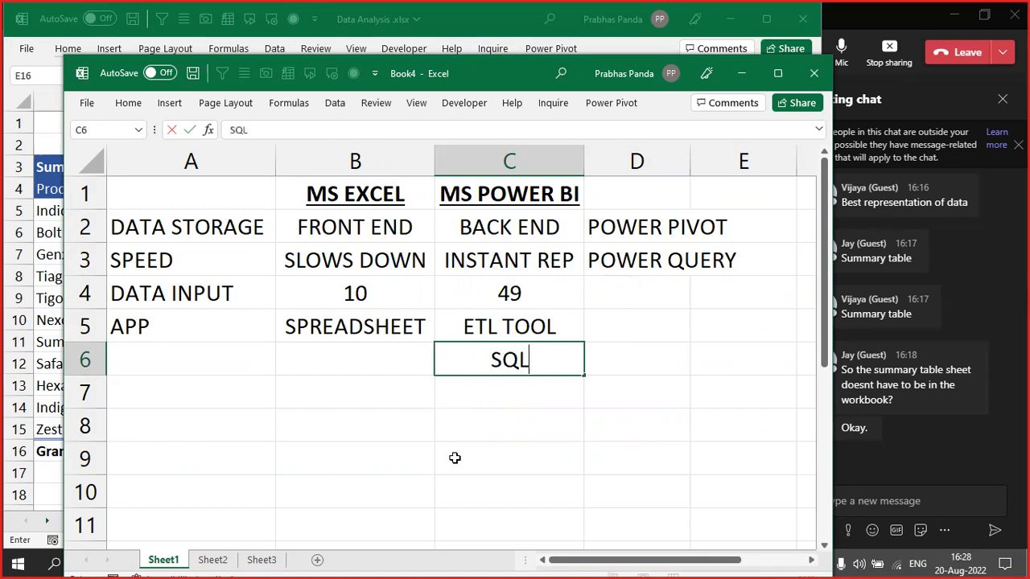
key(Return)
text(R)
key(Return)
text(PYTHON)
key(Return)
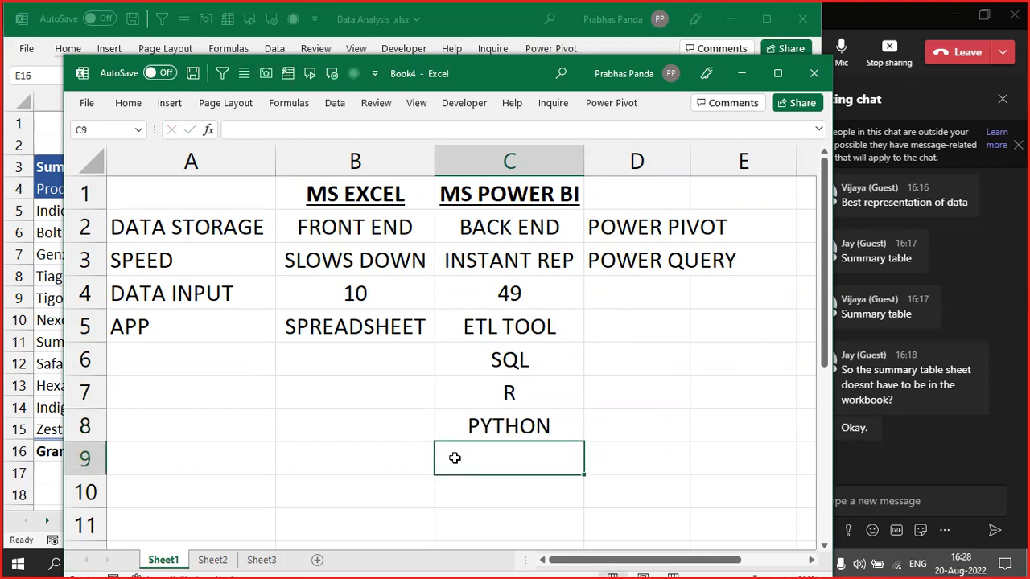
text(AGILE)
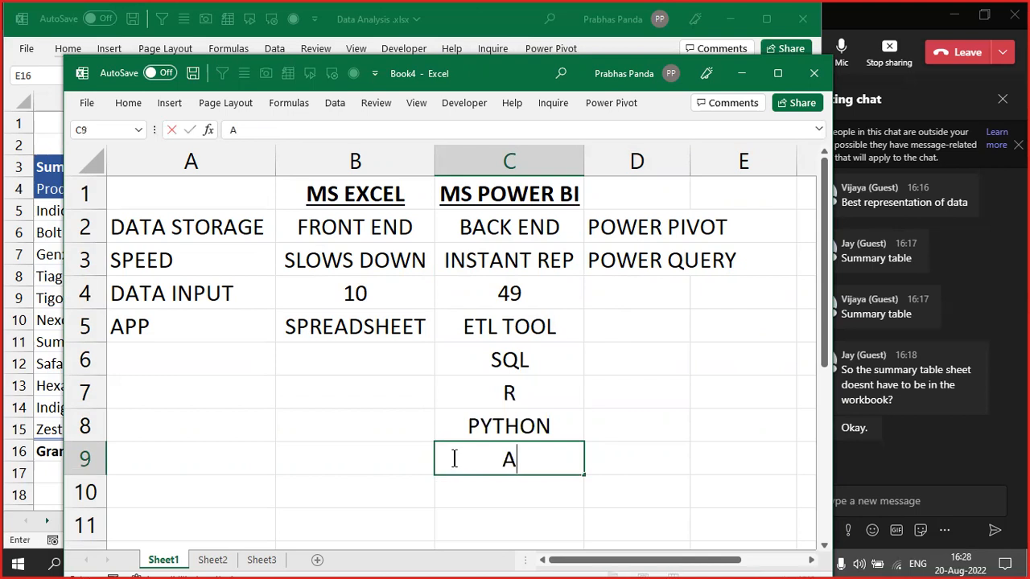
key(Return)
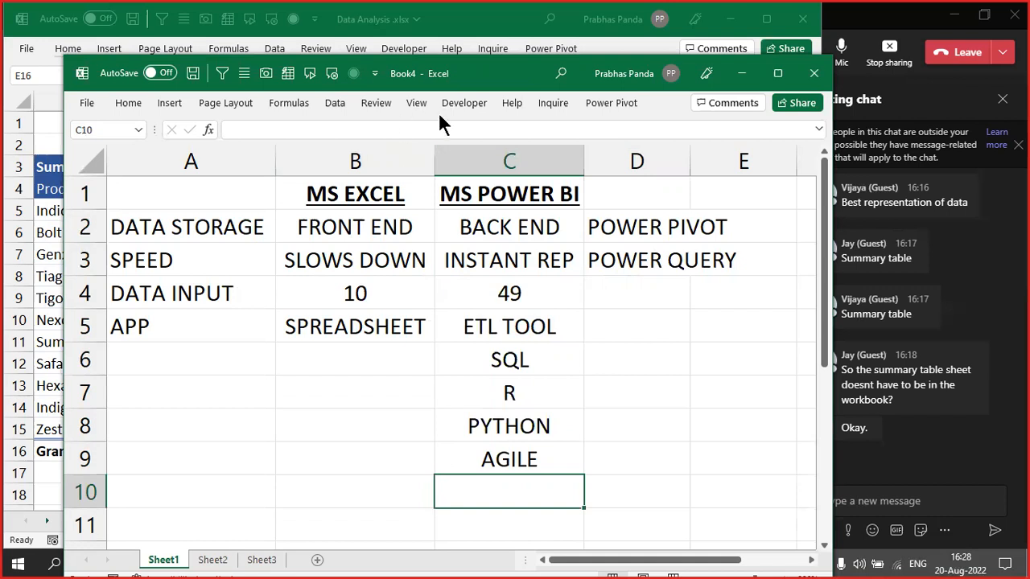
- Compare the MS EXCEL and MS POWER BI columns once more and minimise Book4 to return to the Data Analysis workbook
click(524, 161)
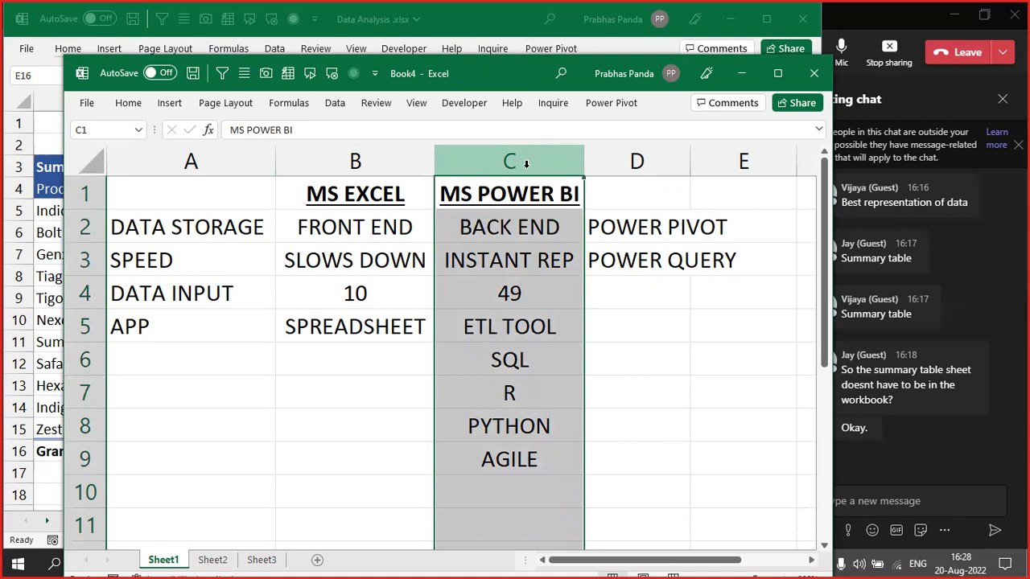
drag(349, 150, 346, 169)
click(345, 171)
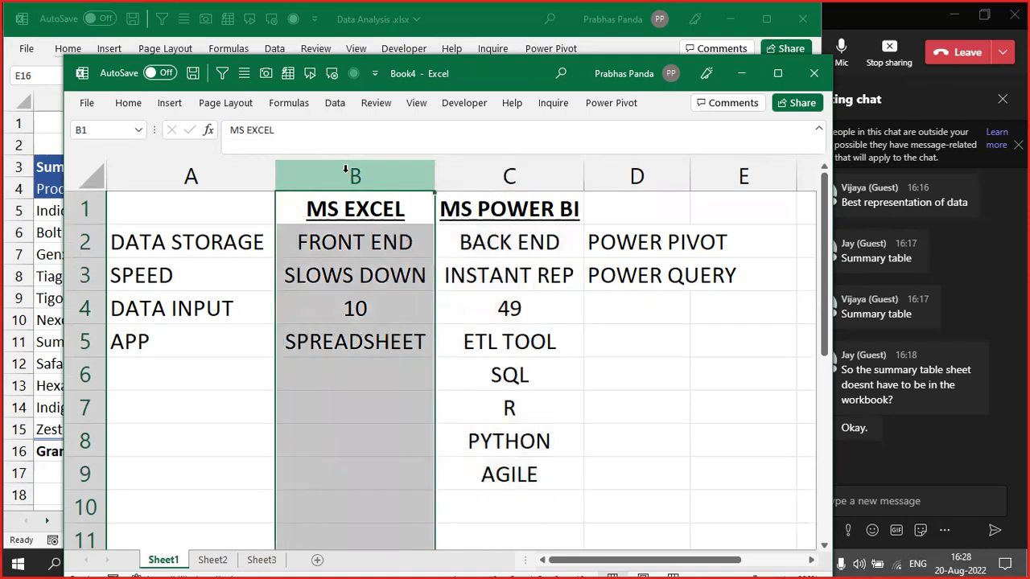
drag(253, 152, 253, 141)
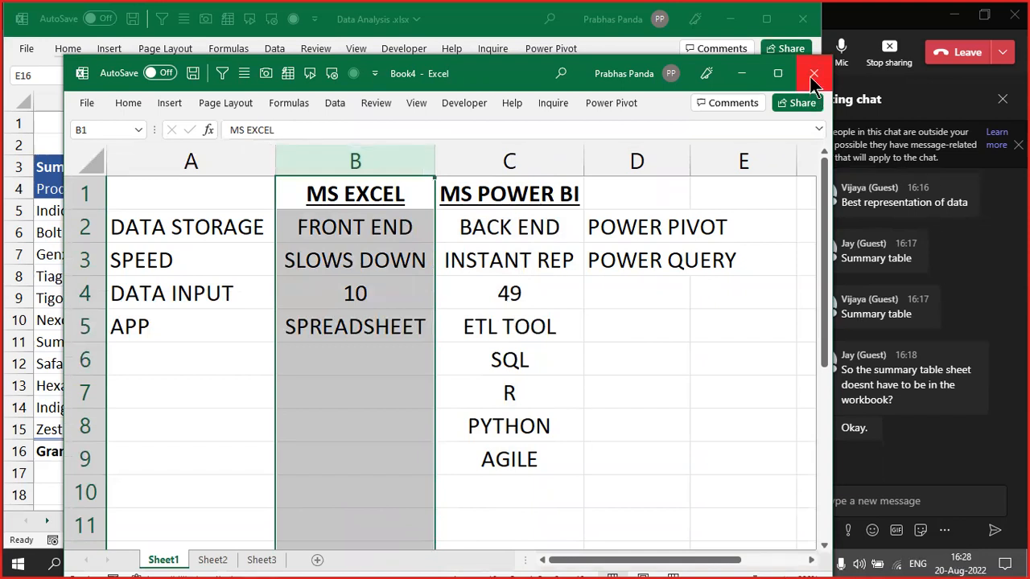
click(543, 157)
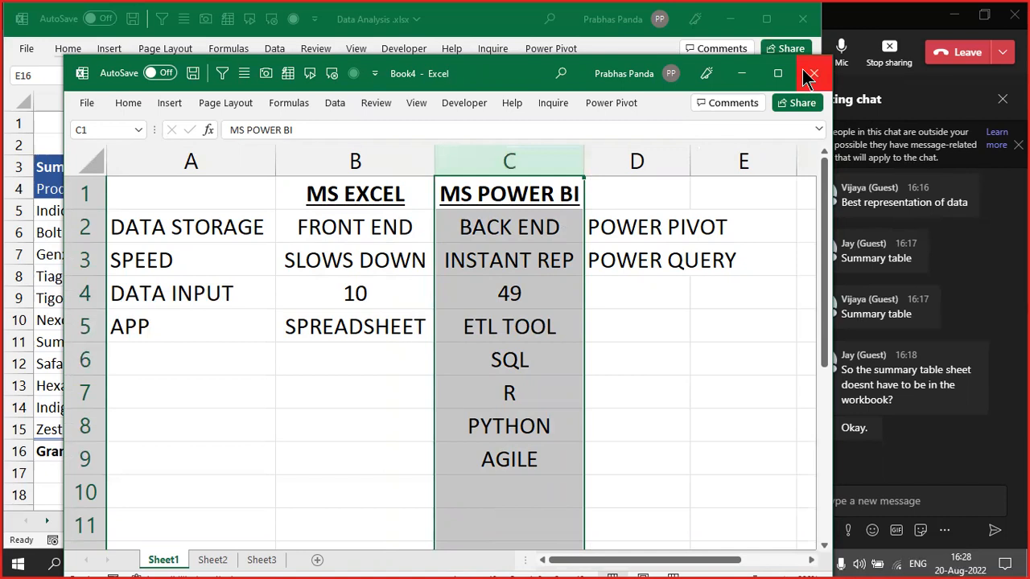
click(742, 74)
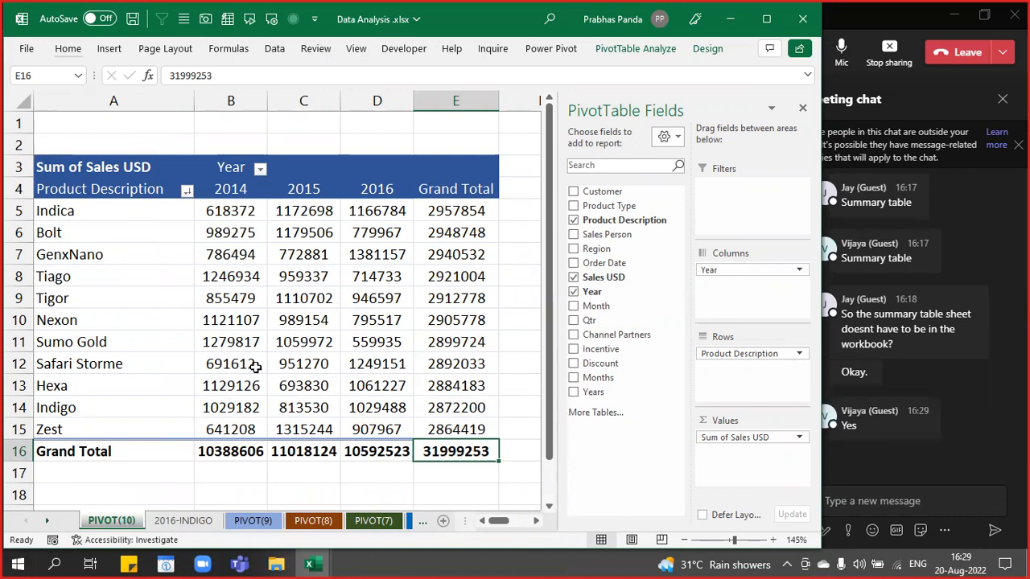
- Browse from the PIVOT(10) sheet through the other pivot sheets to the Summary Table sheet
scroll(254, 367, down, 1)
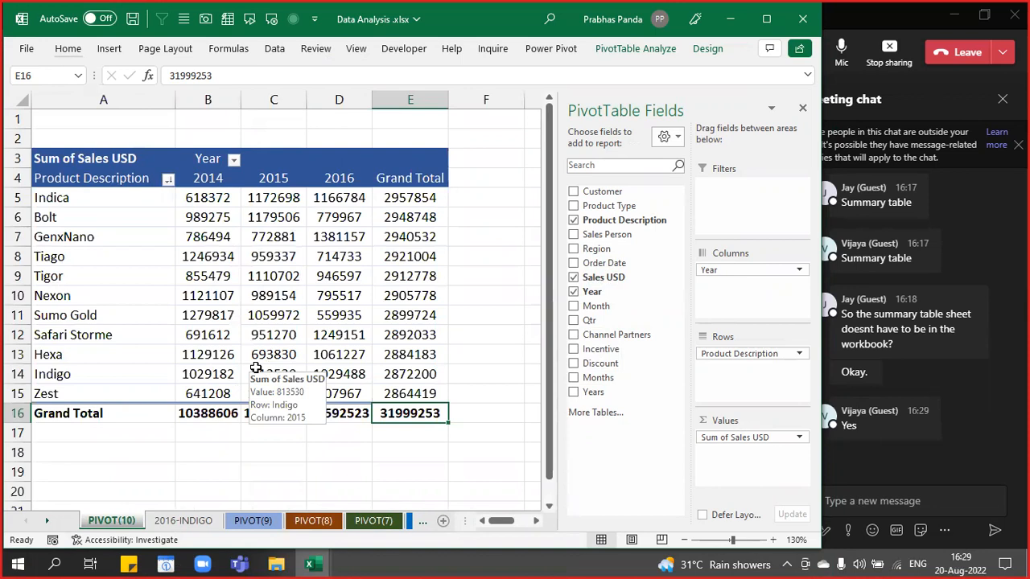
click(354, 467)
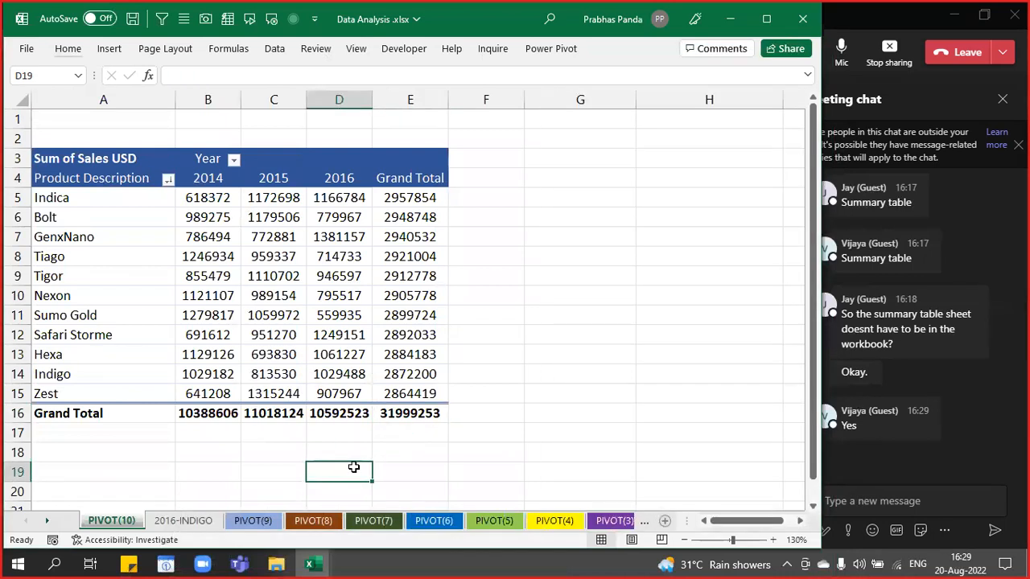
key(ctrl+Page_Down)
key(ctrl+Page_Down)
key(ctrl+Page_Down)
key(ctrl+Page_Down)
key(ctrl+Page_Down)
key(ctrl+Page_Down)
key(ctrl+Page_Down)
key(ctrl+Page_Down)
key(ctrl+Page_Down)
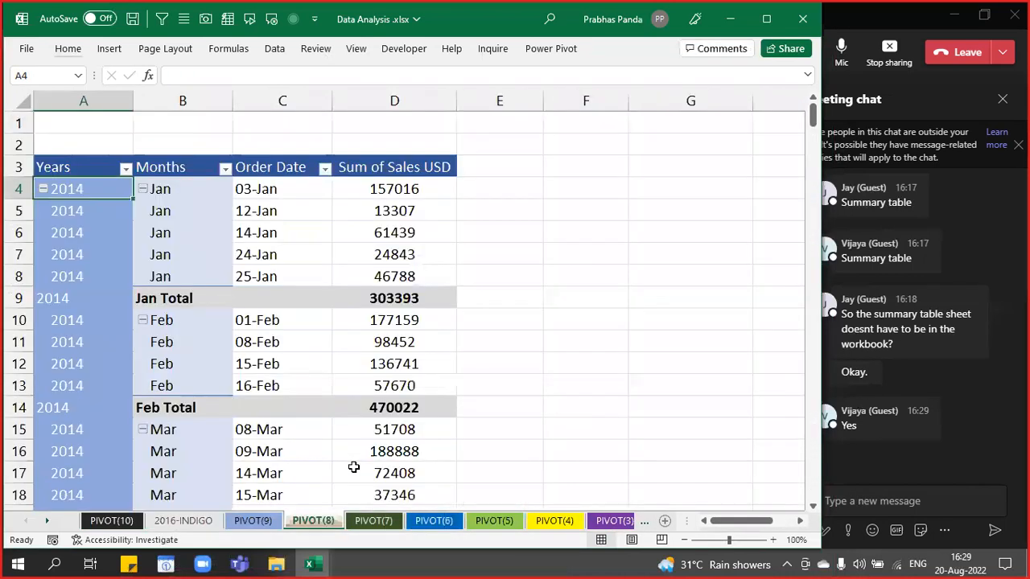
key(ctrl+Page_Down)
key(ctrl+Page_Down)
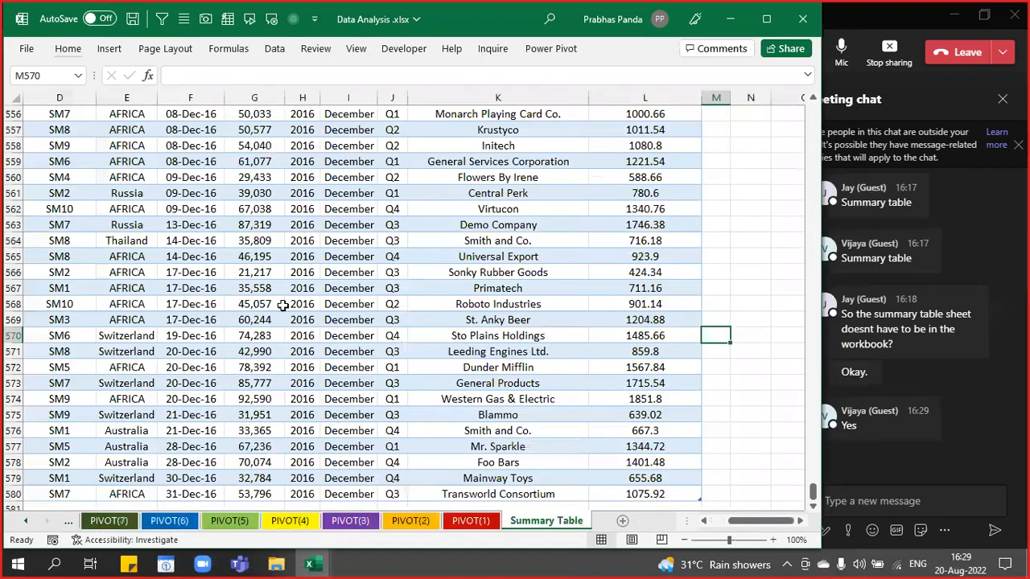
- Examine the Summary Table's header row from the Sales USD column back to the Customer column
click(278, 289)
key(ctrl+Up)
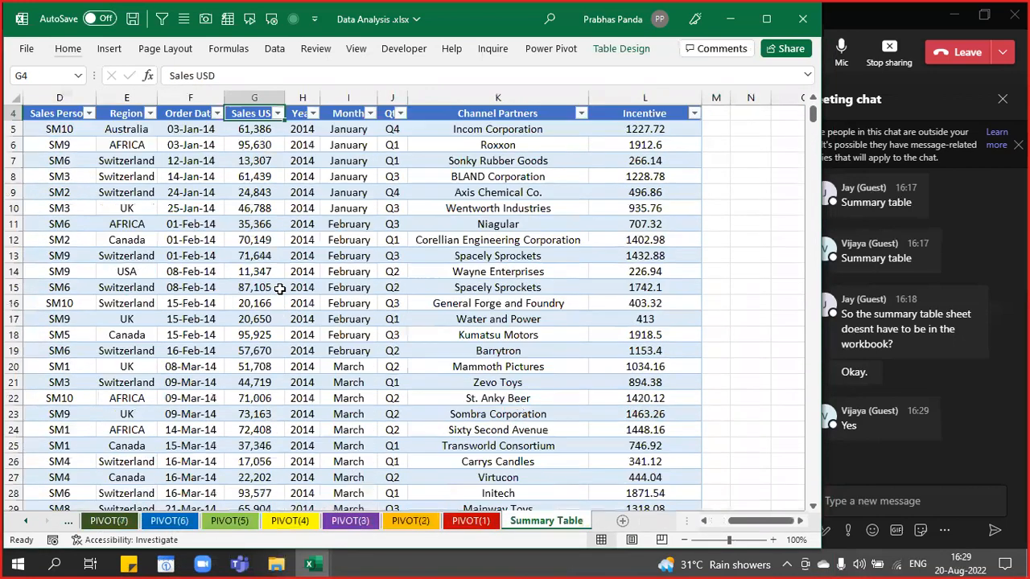
key(Left)
key(Left)
key(Left)
key(Left)
key(Left)
key(Left)
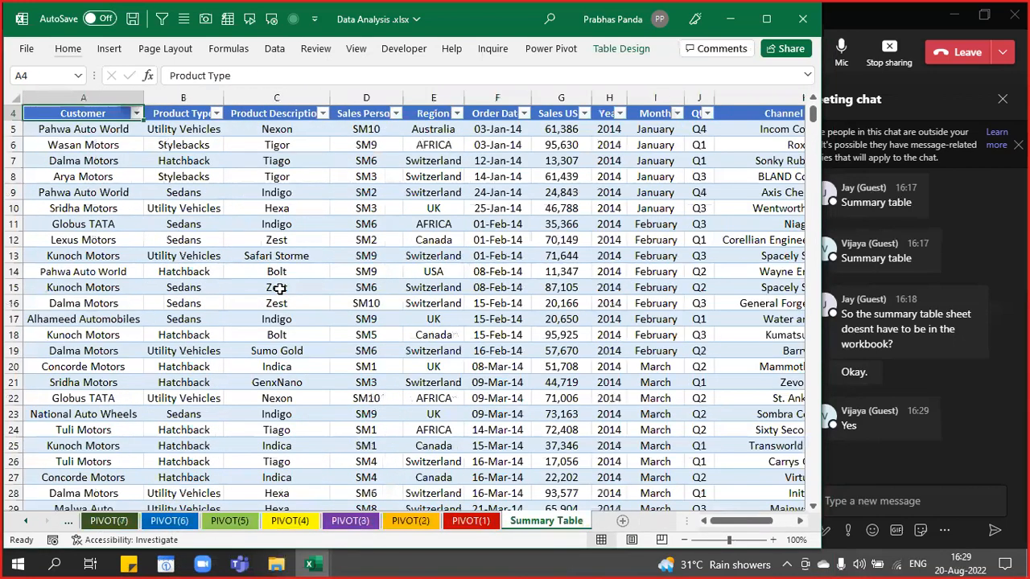
key(ctrl+Up)
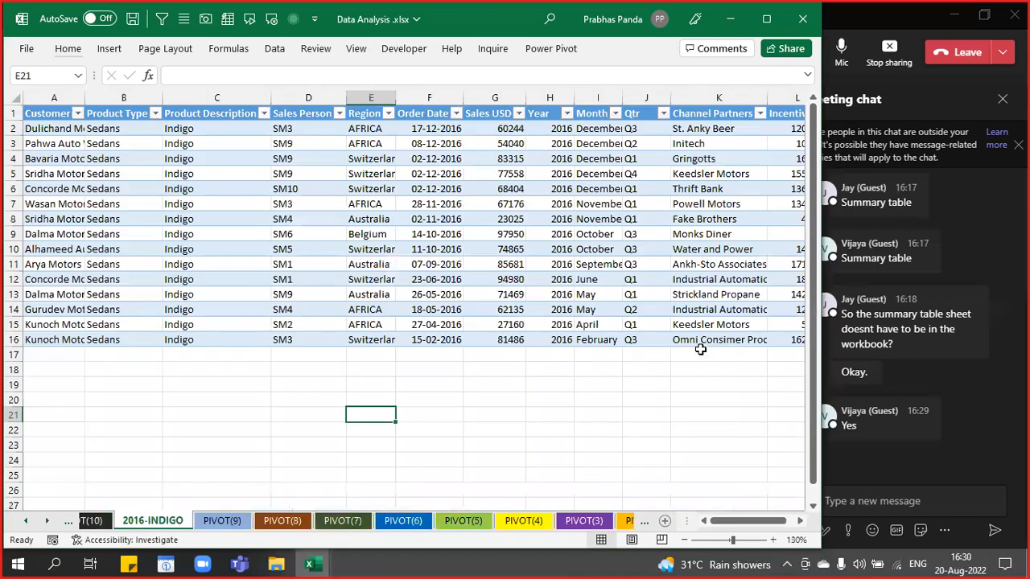
- Remove Product Description and Year from the PIVOT(10) pivot table and add Month as its row field
key(ctrl+Page_Up)
click(270, 335)
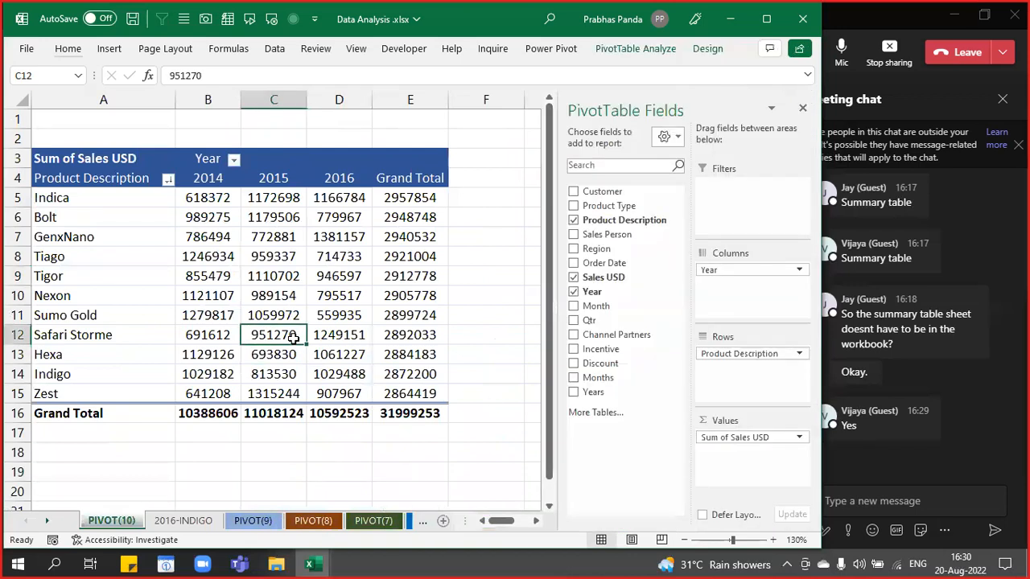
click(572, 220)
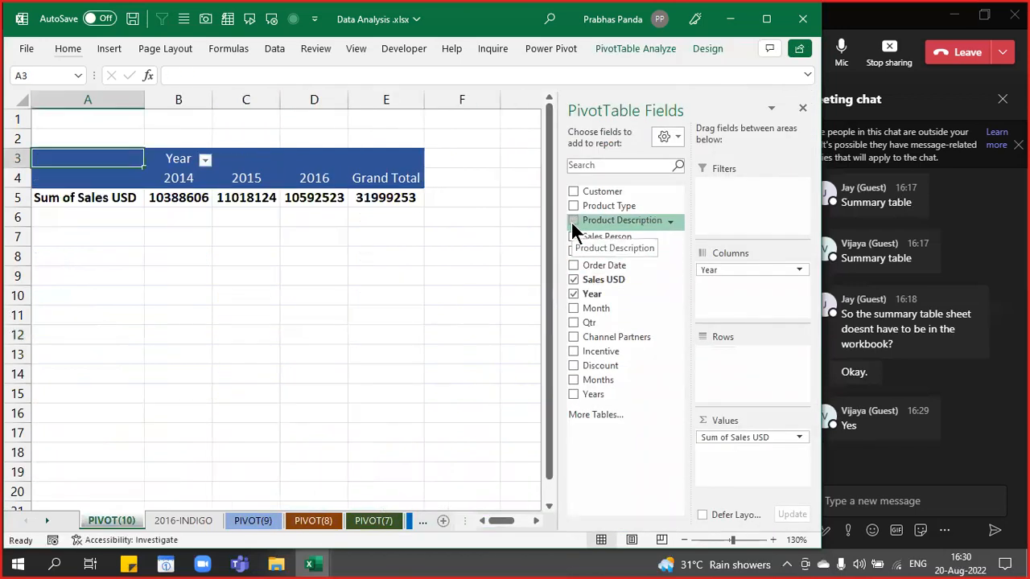
click(573, 292)
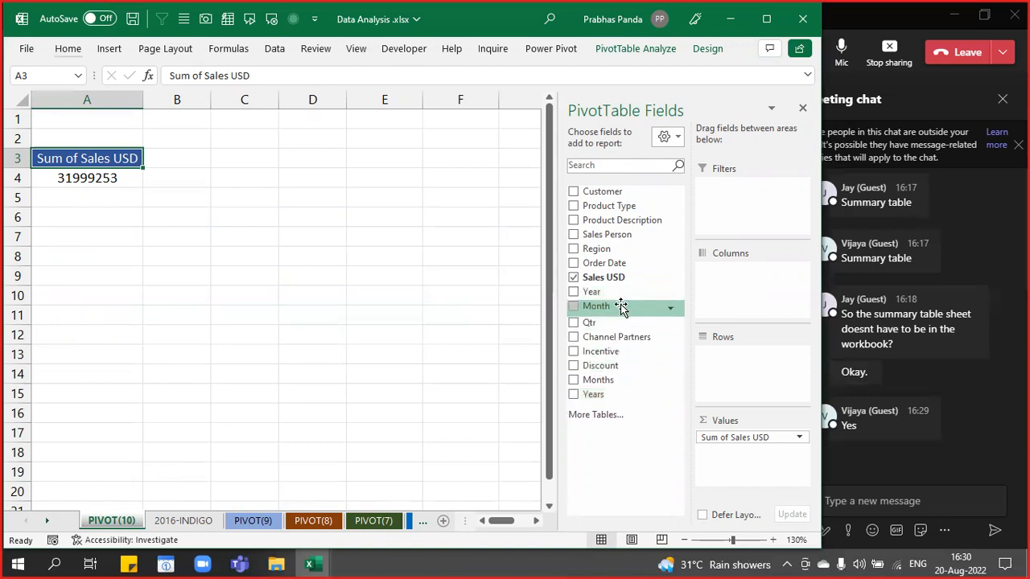
drag(620, 306, 777, 370)
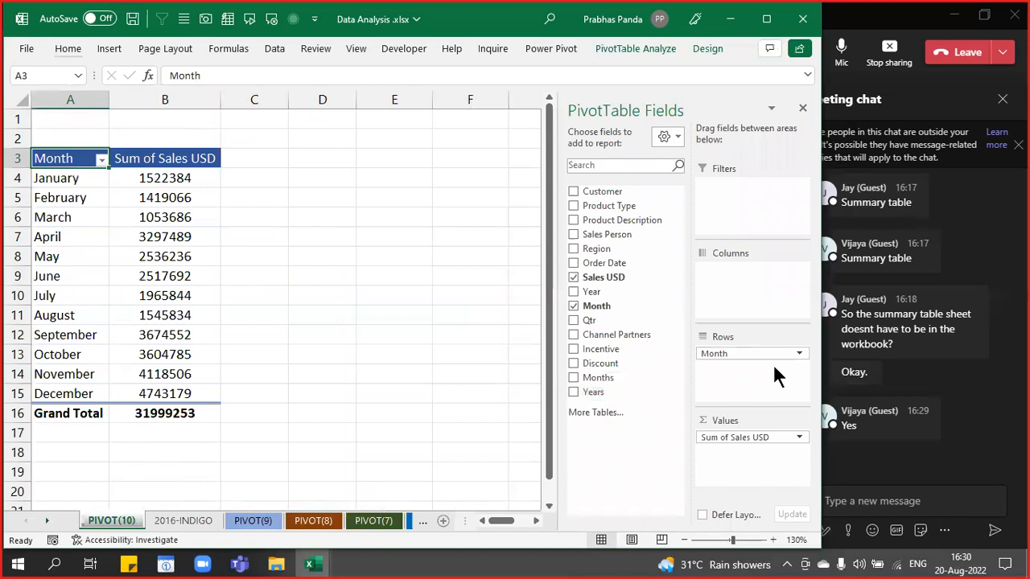
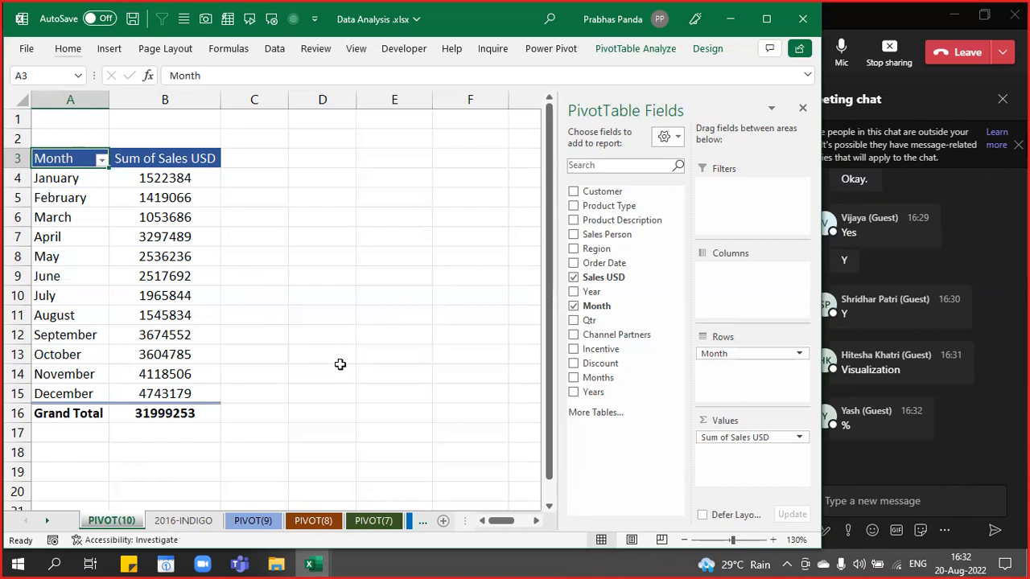
- Open Corp Case Studies.xlsx from the Adv Excel 13-14-20-21 AUG 2022 folder and go to its Data Presentation sheet
click(274, 566)
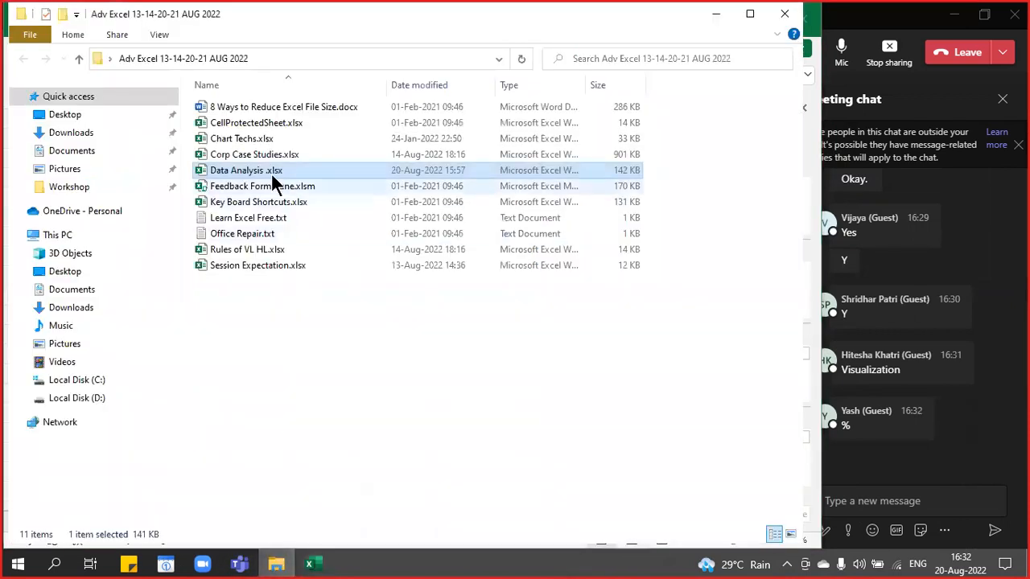
click(257, 154)
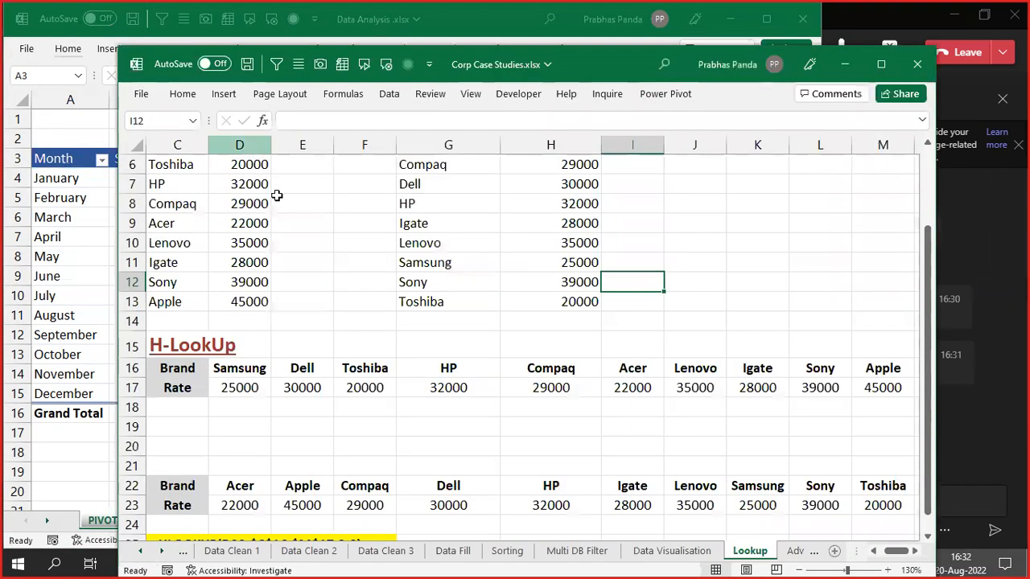
right_click(153, 554)
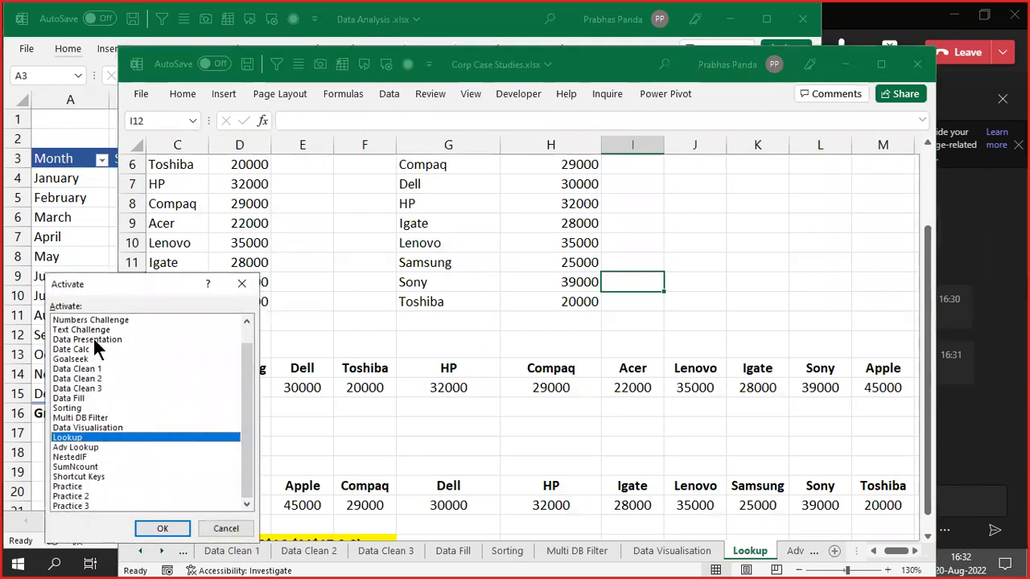
click(93, 340)
click(169, 527)
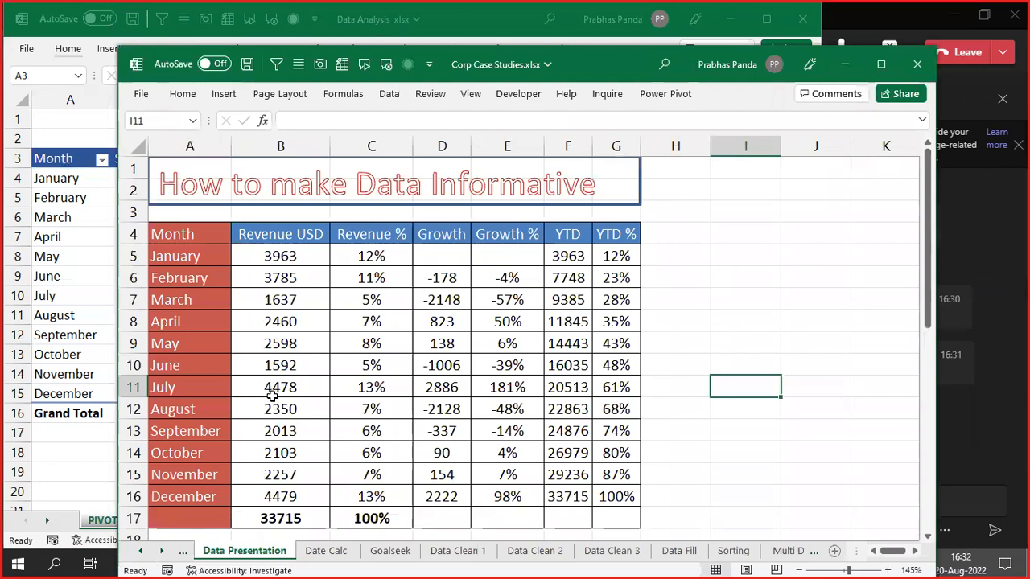
- Examine the Month and Revenue USD data and columns C to G on the Data Presentation sheet, and minimise the workbook
drag(200, 237, 260, 512)
click(373, 142)
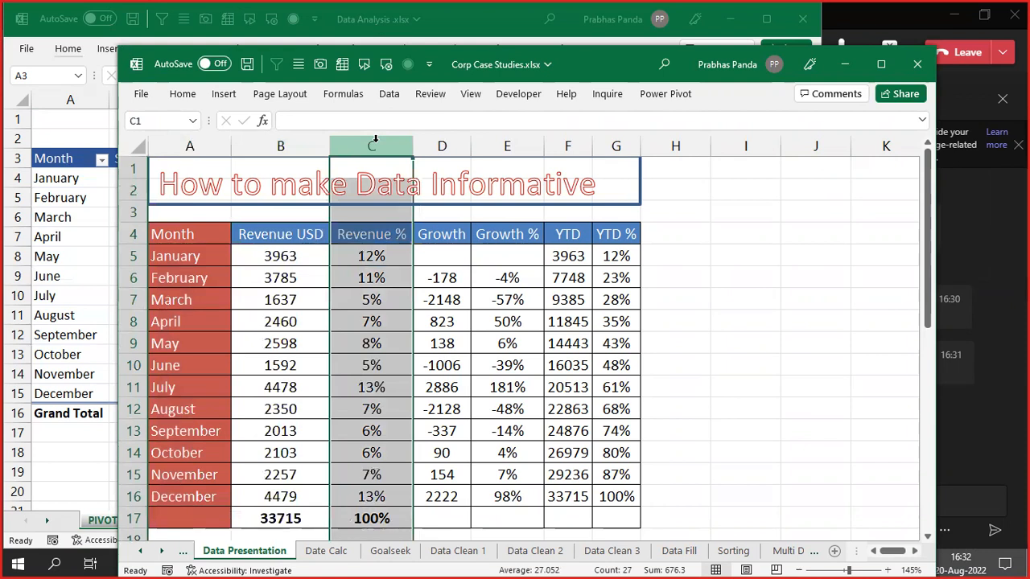
key(shift+Right)
key(shift+Right)
key(shift+Right)
key(shift+Right)
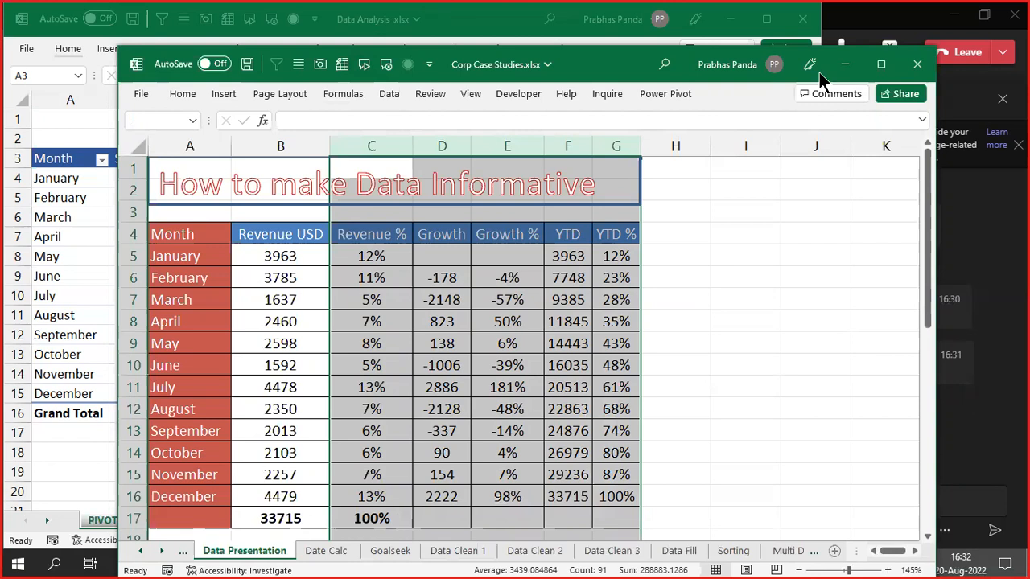
click(845, 64)
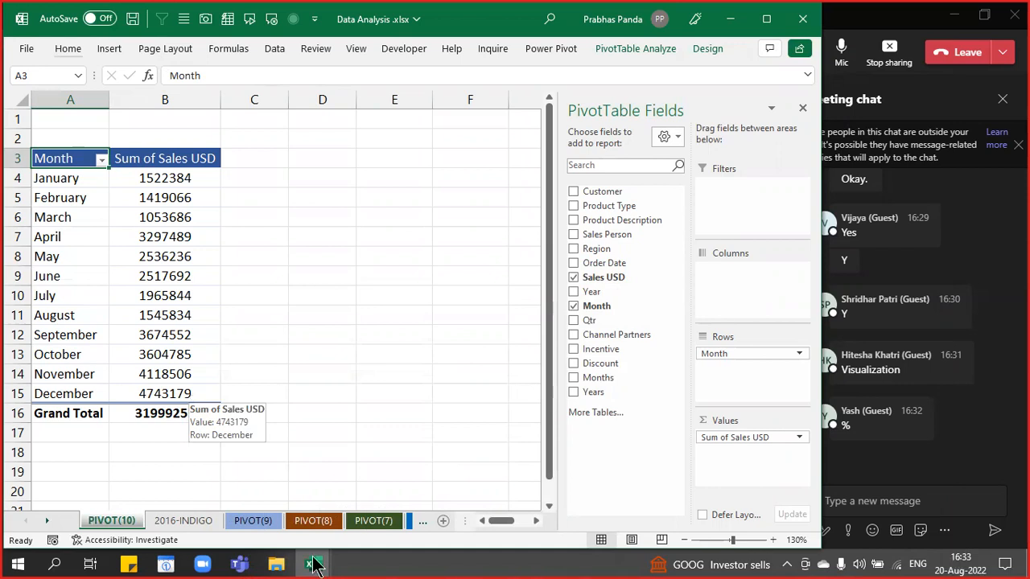
- Bring the Corp Case Studies workbook back, place its window over the Data Analysis window and select the Revenue % column
mouse_move(312, 566)
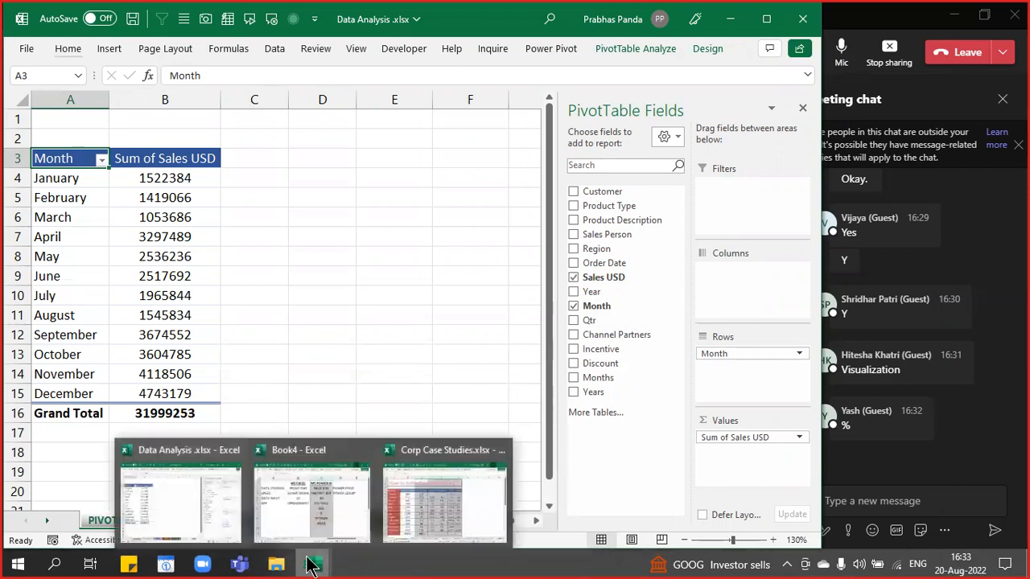
click(402, 507)
click(716, 346)
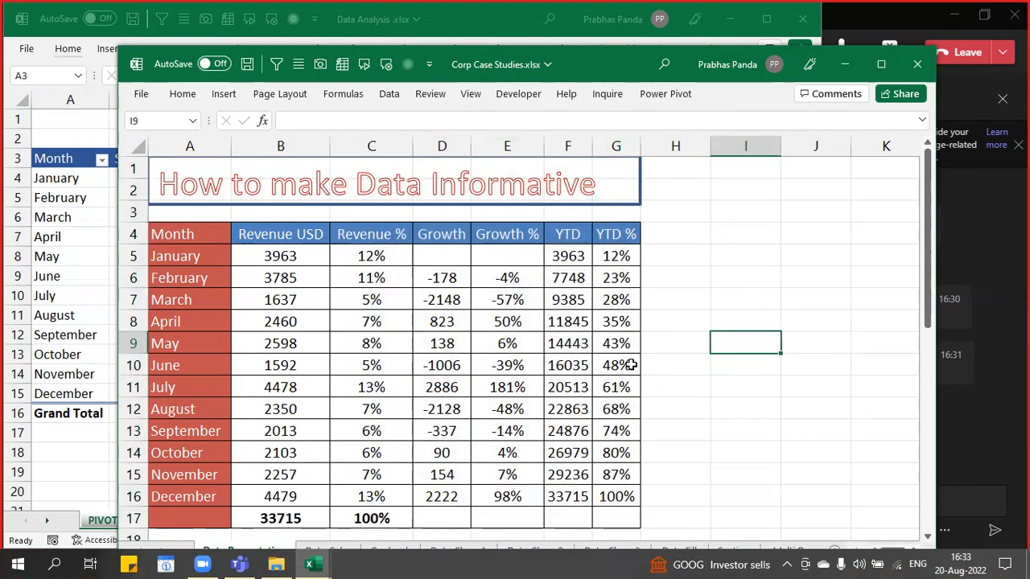
click(60, 441)
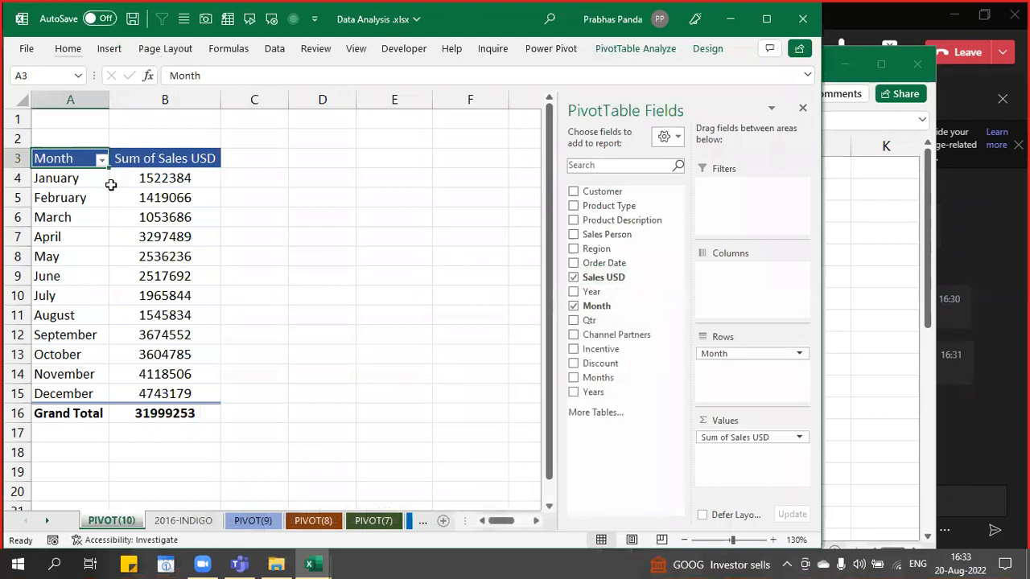
click(313, 565)
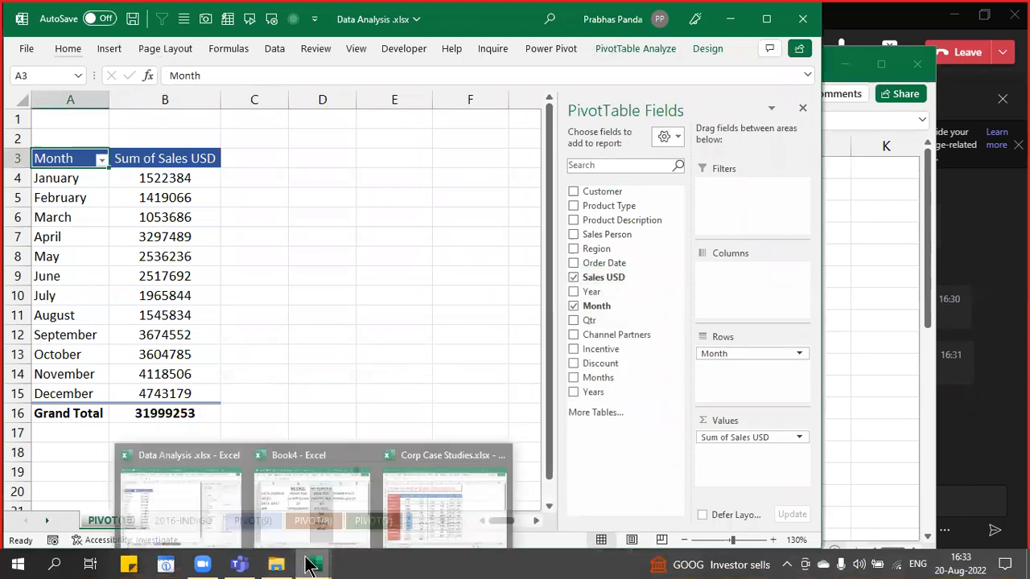
click(409, 483)
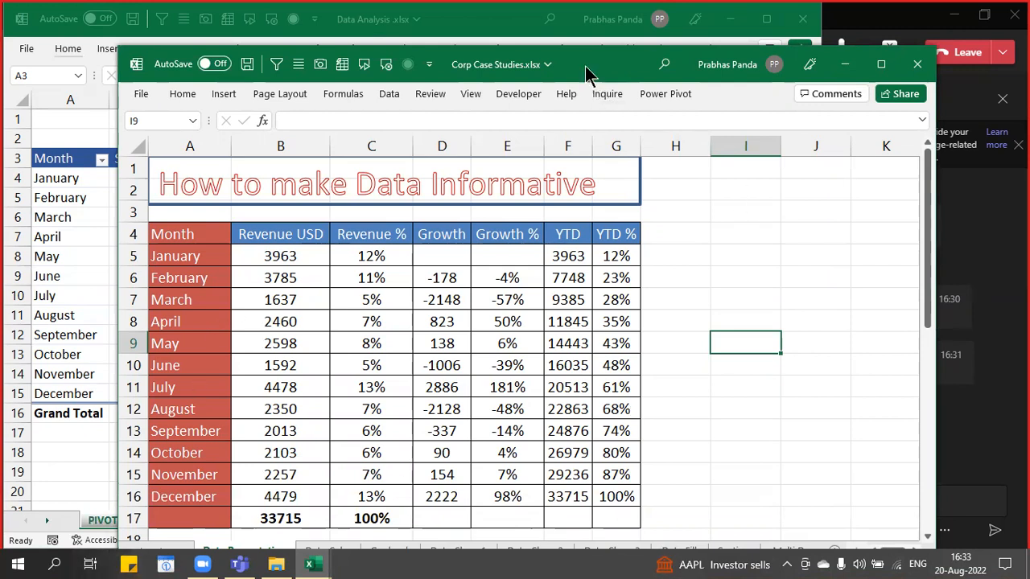
drag(578, 63, 464, 17)
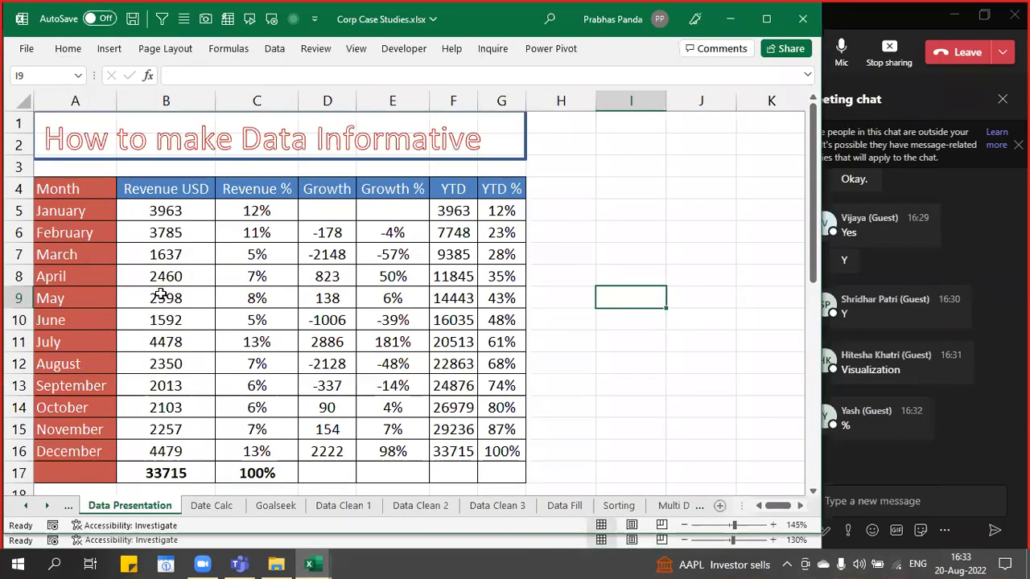
click(265, 99)
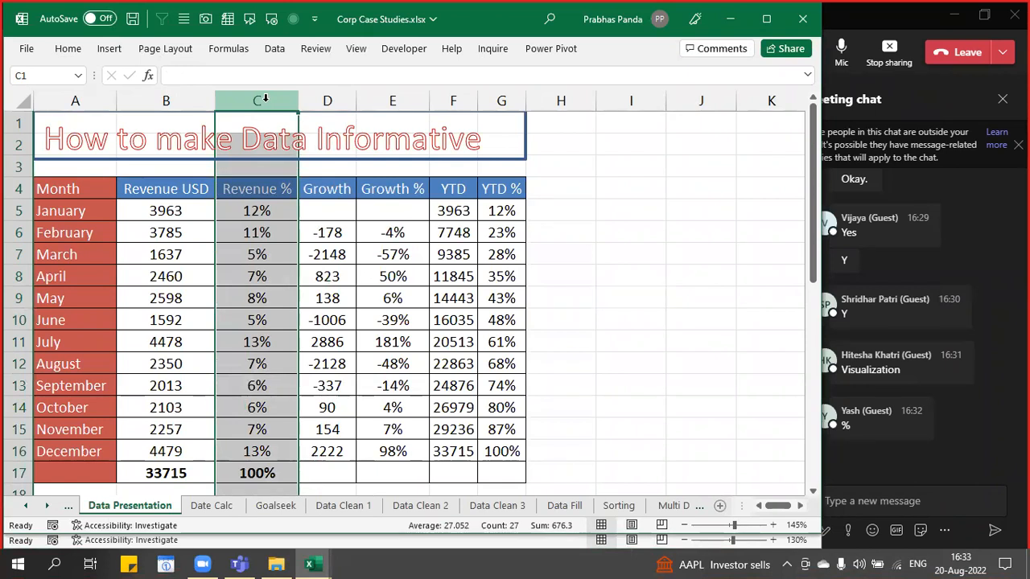
- Return to the Data Analysis workbook and add Sales USD a second time as a value field of the PIVOT(10) pivot table
key(alt+Tab)
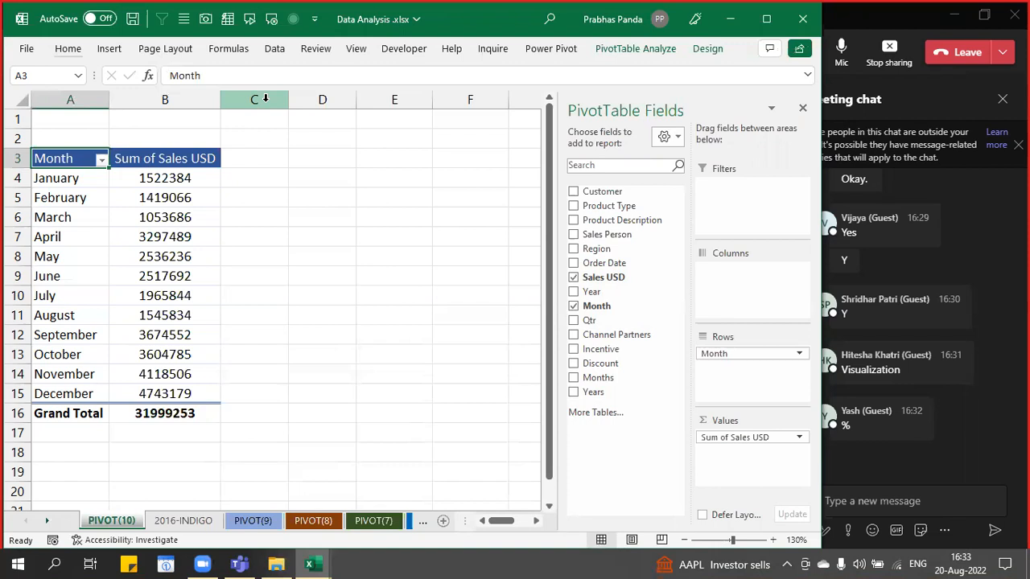
key(ctrl)
key(ctrl)
key(ctrl)
key(ctrl)
key(ctrl)
drag(634, 277, 740, 478)
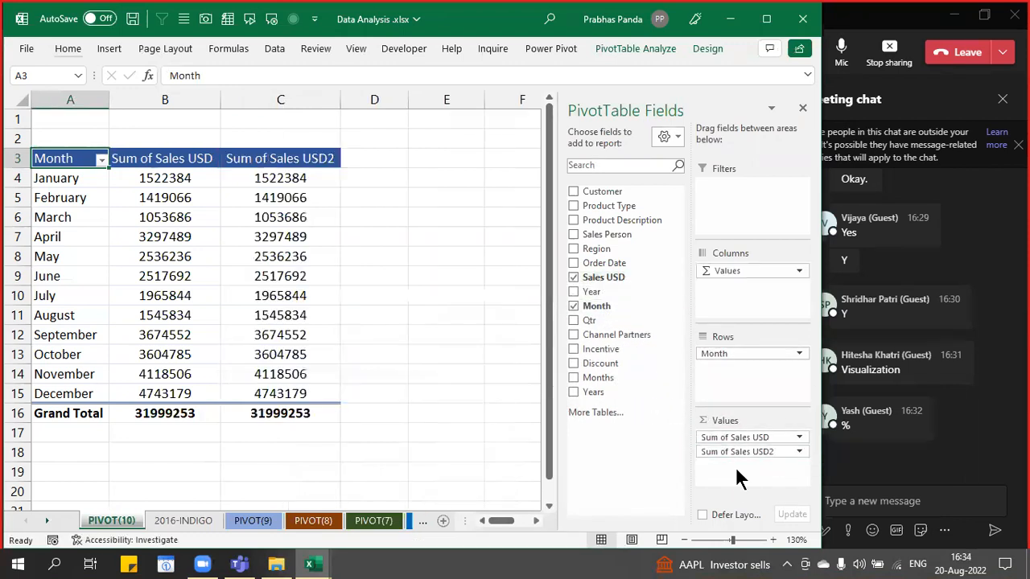
key(ctrl)
- Show the values of the Sum of Sales USD2 column as % of Grand Total
click(275, 159)
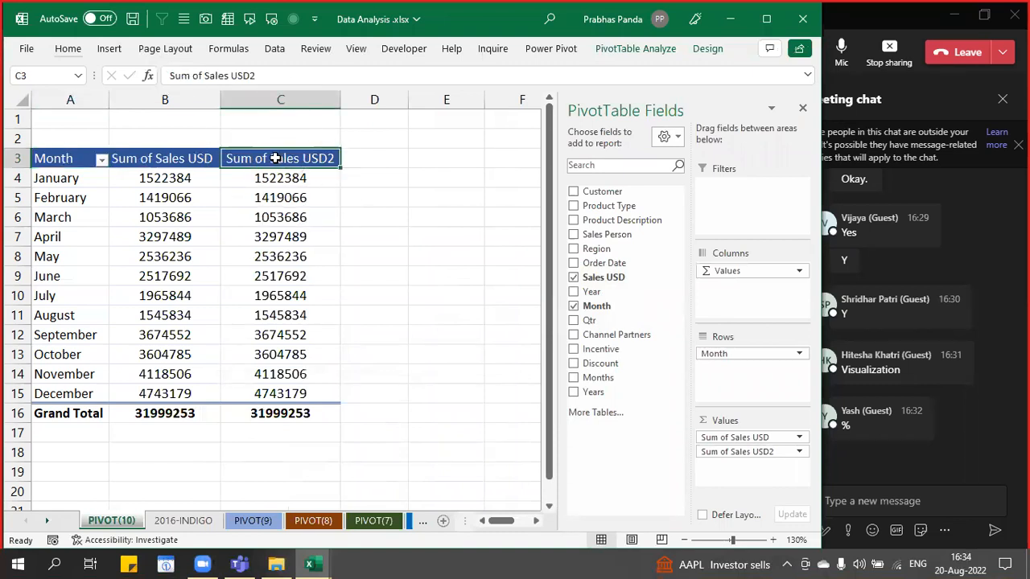
right_click(276, 160)
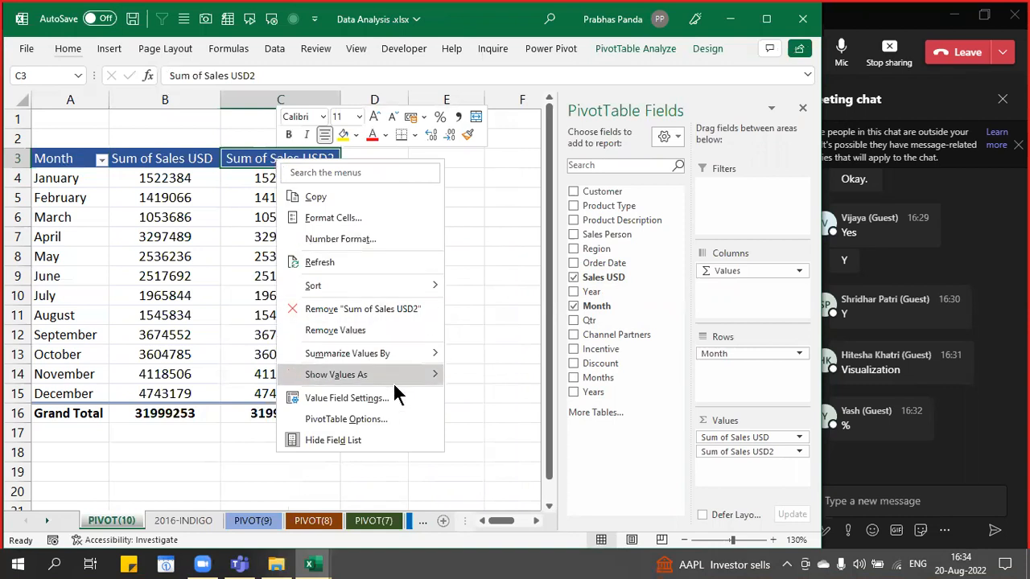
mouse_move(397, 384)
key(ctrl)
key(ctrl)
key(ctrl)
key(ctrl)
key(ctrl)
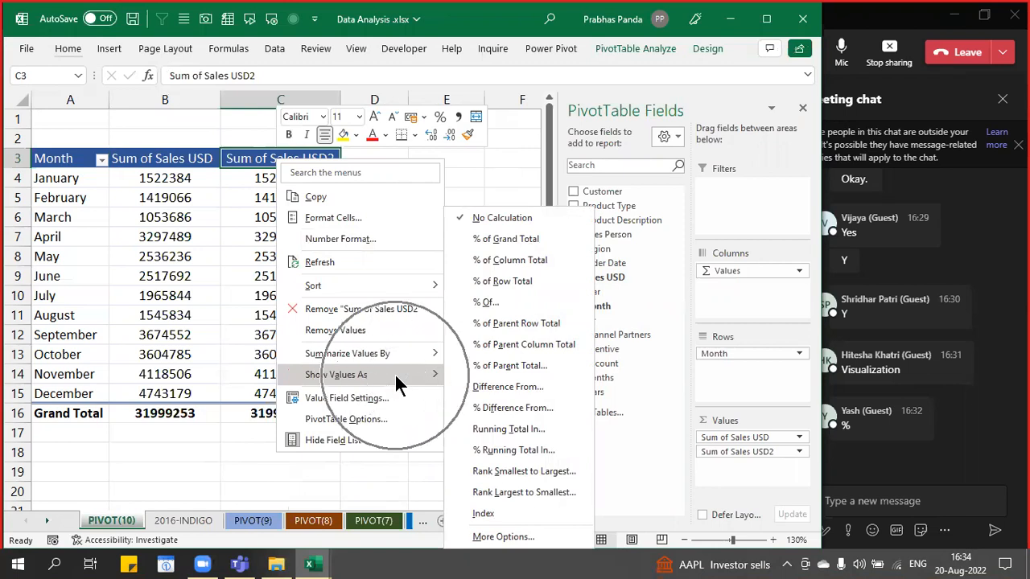
key(ctrl)
key(ctrl)
key(ctrl)
key(ctrl)
key(ctrl)
key(ctrl)
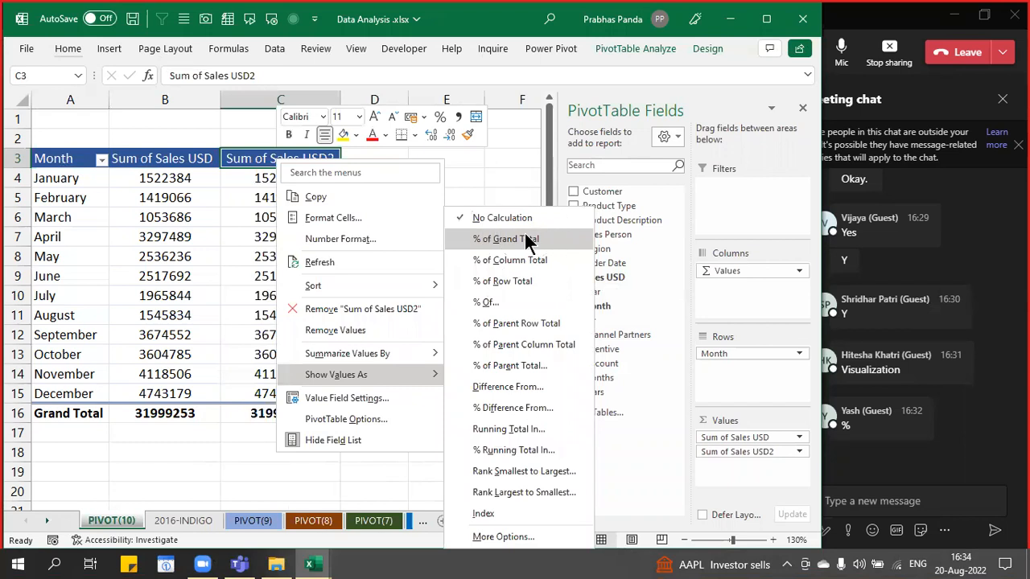
click(527, 240)
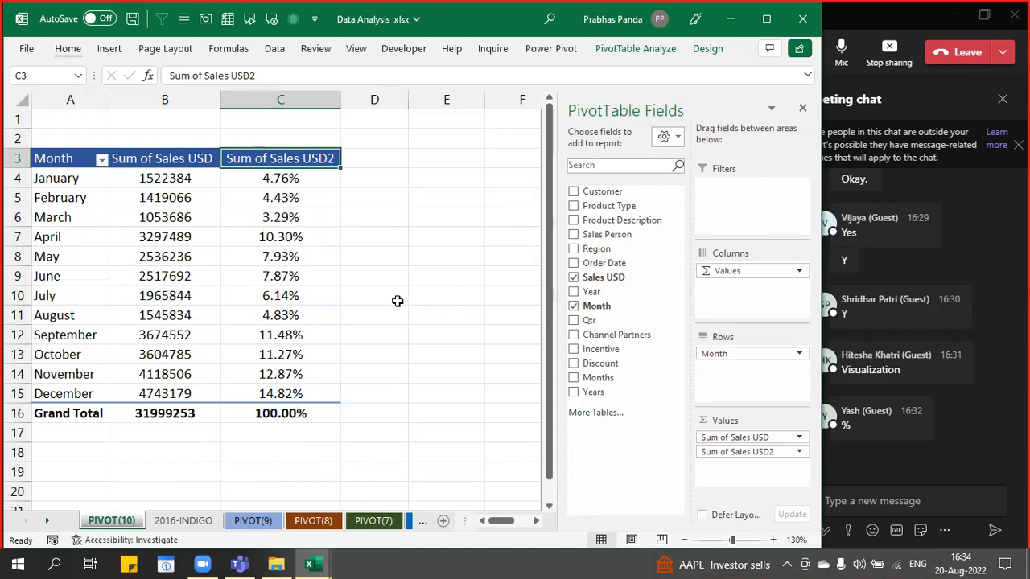
- Rename the percentage column's header as Revenue % and autofit the column's width
text(Revenue)
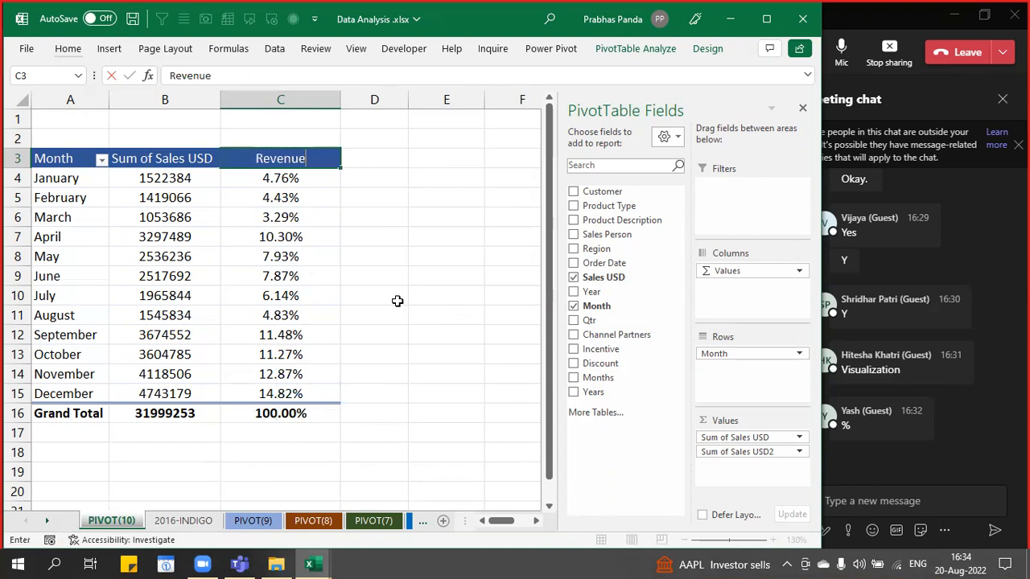
text( %)
key(Return)
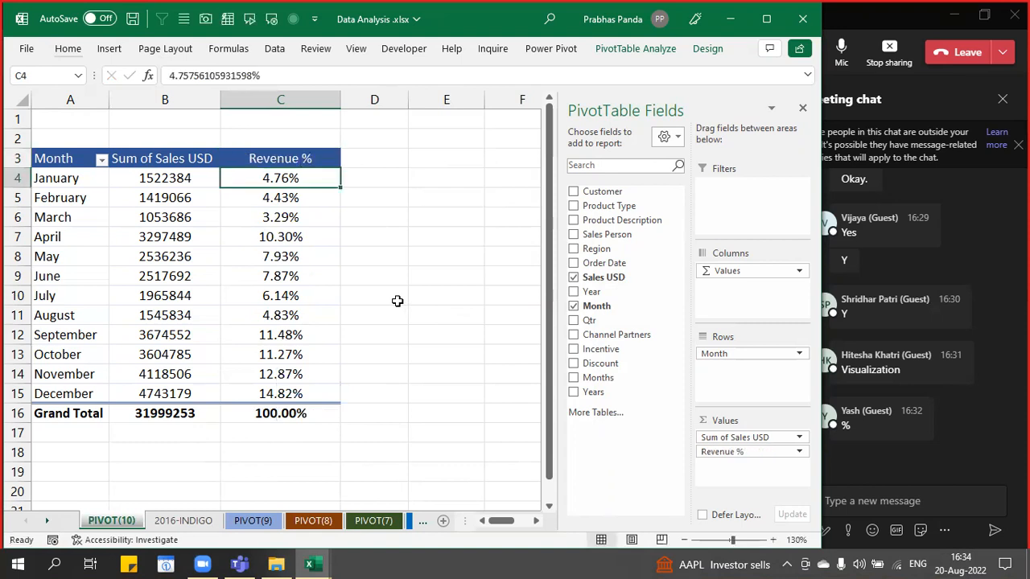
key(Up)
key(ctrl+shift+Down)
key(alt+o)
key(c)
key(a)
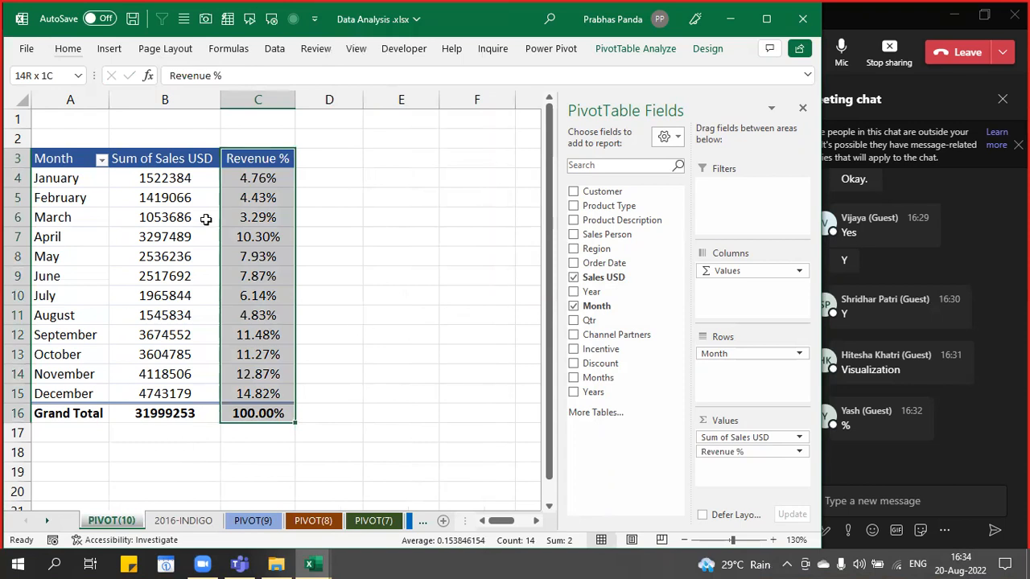
- Display the Revenue % column's Show Values As options and annotate the Sales USD field, Revenue % header, Show Values As and % of Grand Total
click(250, 161)
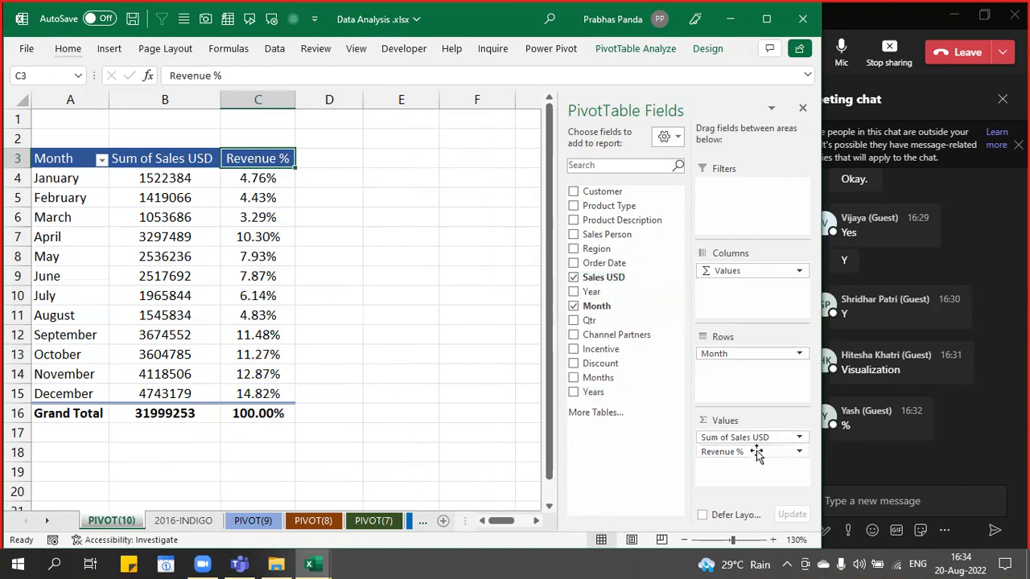
right_click(244, 158)
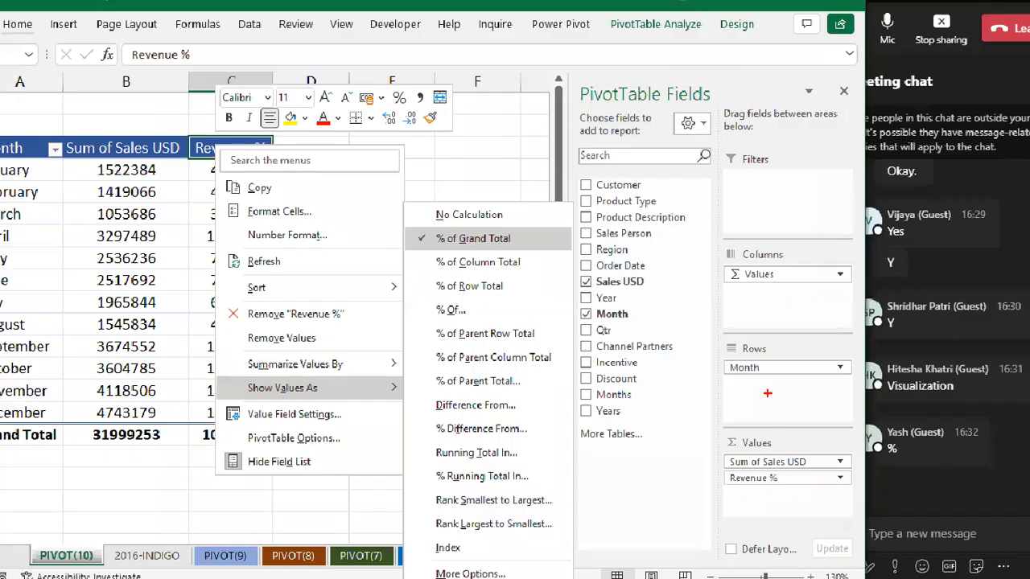
mouse_move(630, 283)
mouse_down()
mouse_move(656, 358)
mouse_move(716, 453)
mouse_up()
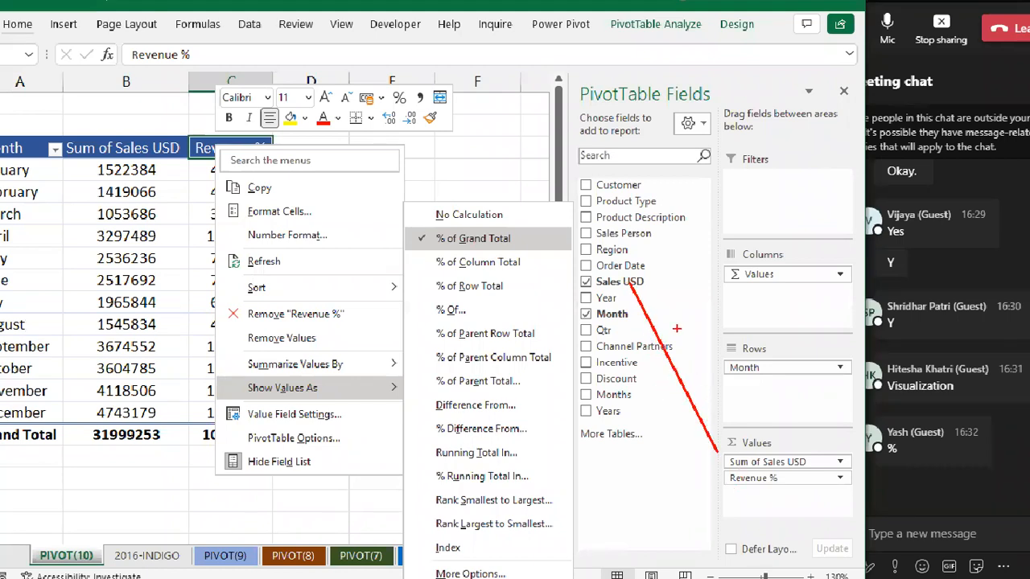
mouse_move(634, 292)
mouse_down()
mouse_move(713, 449)
mouse_move(742, 478)
mouse_up()
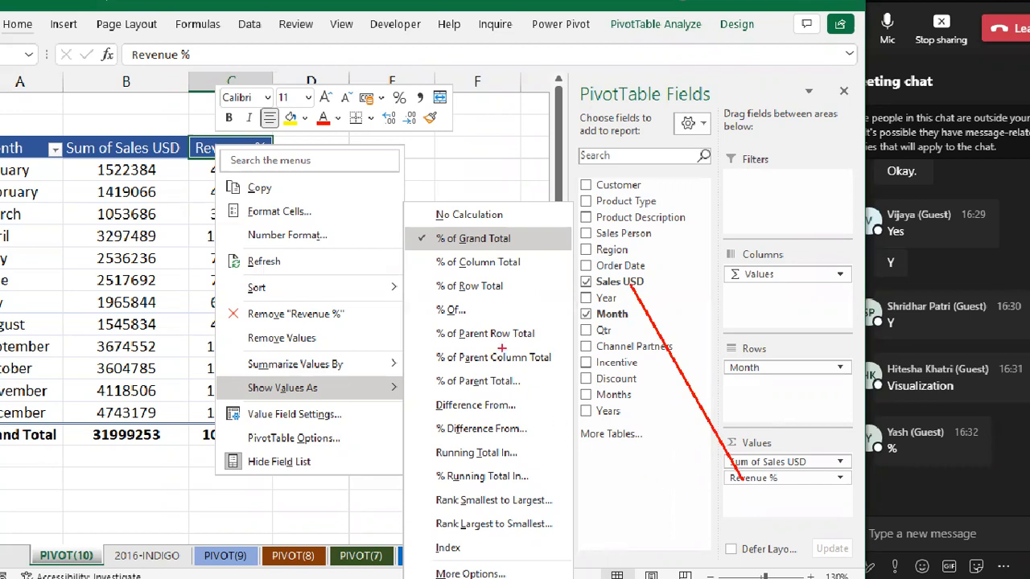
drag(186, 128, 276, 168)
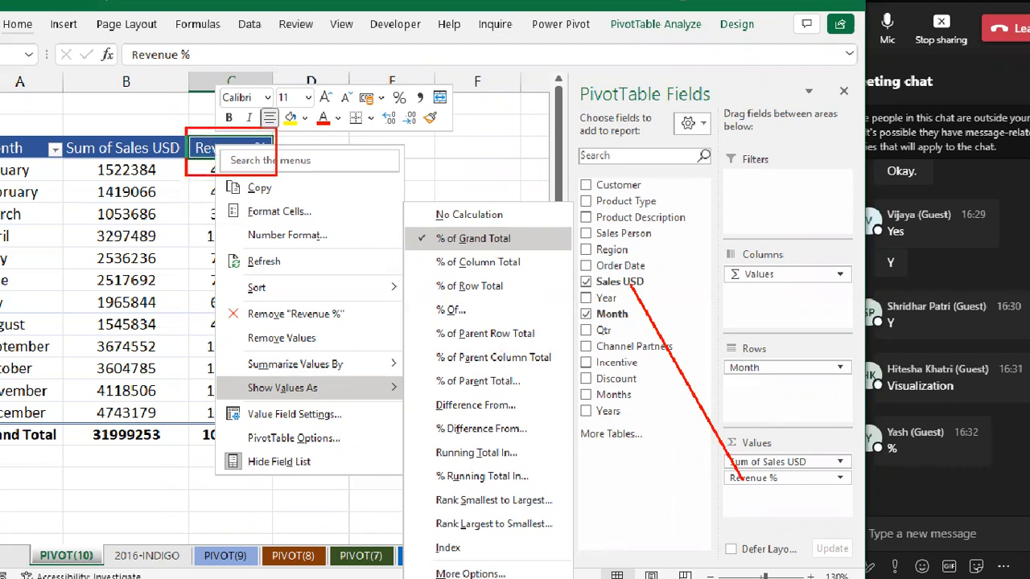
mouse_move(211, 366)
mouse_down()
mouse_move(328, 402)
mouse_move(394, 404)
mouse_up()
drag(398, 218, 576, 256)
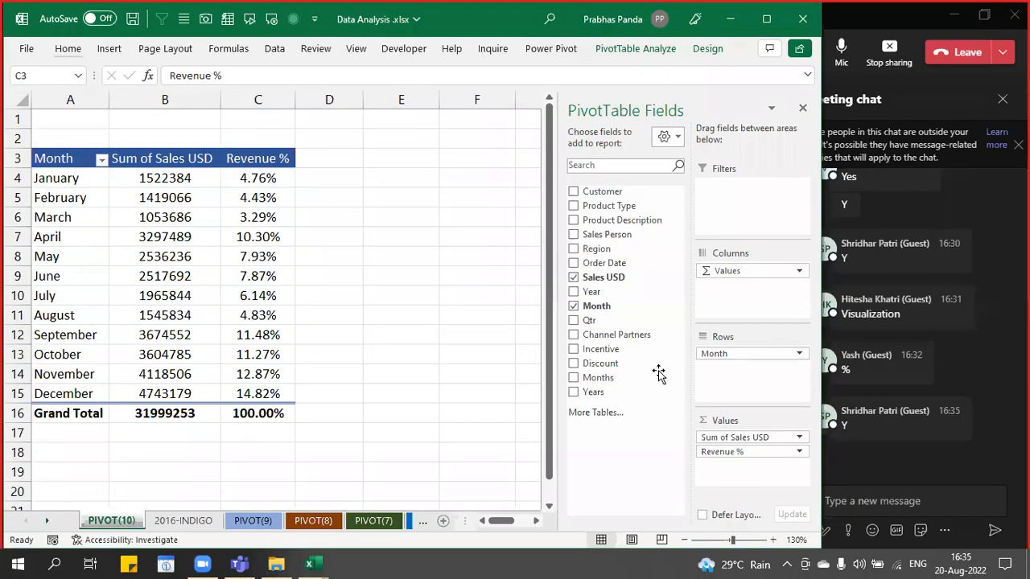
- Send the annotated screenshot in the Teams meeting chat and return to the Data Analysis workbook in Excel
click(897, 534)
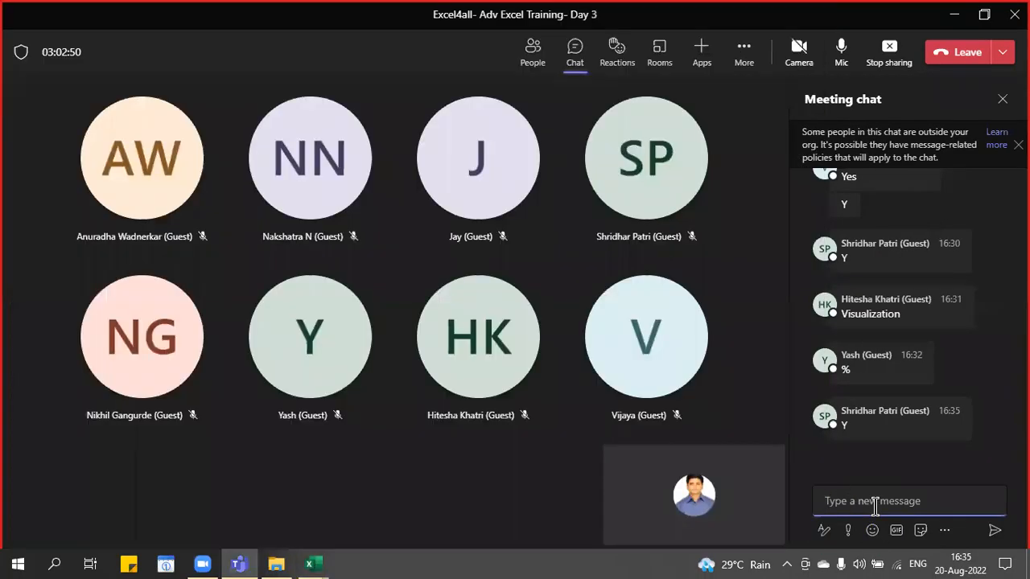
key(ctrl+v)
key(Return)
key(alt+Tab)
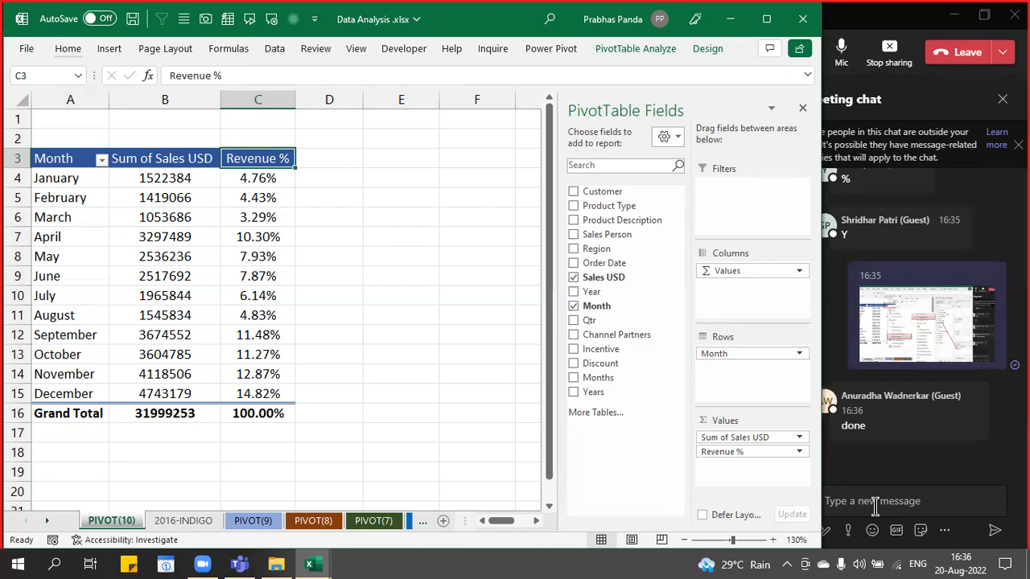
- Switch through the Teams meeting to the Data Presentation sheet of the Corp Case Studies workbook in Excel
key(alt+Tab)
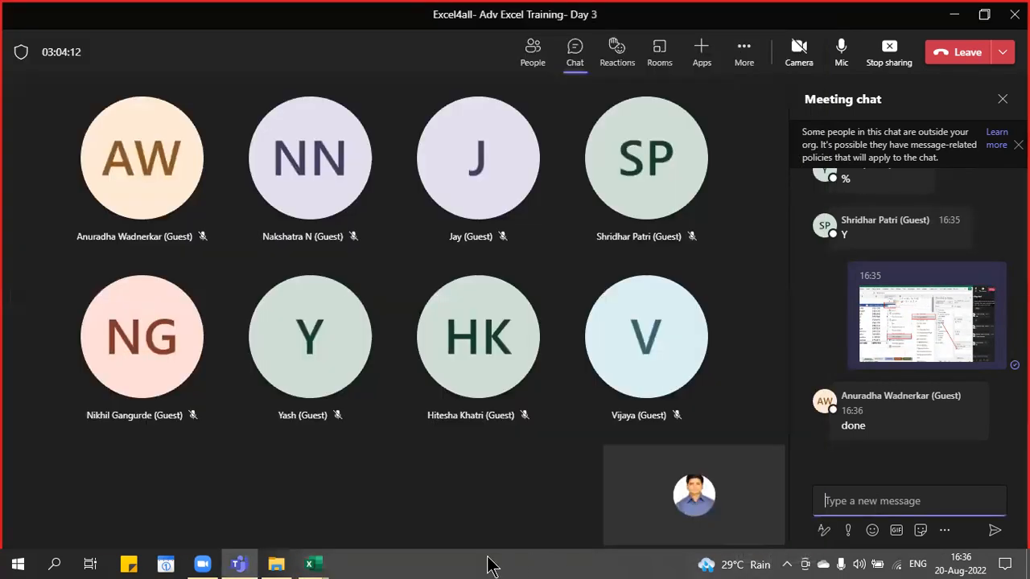
key(alt+Tab)
key(alt+Tab)
key(alt+Tab)
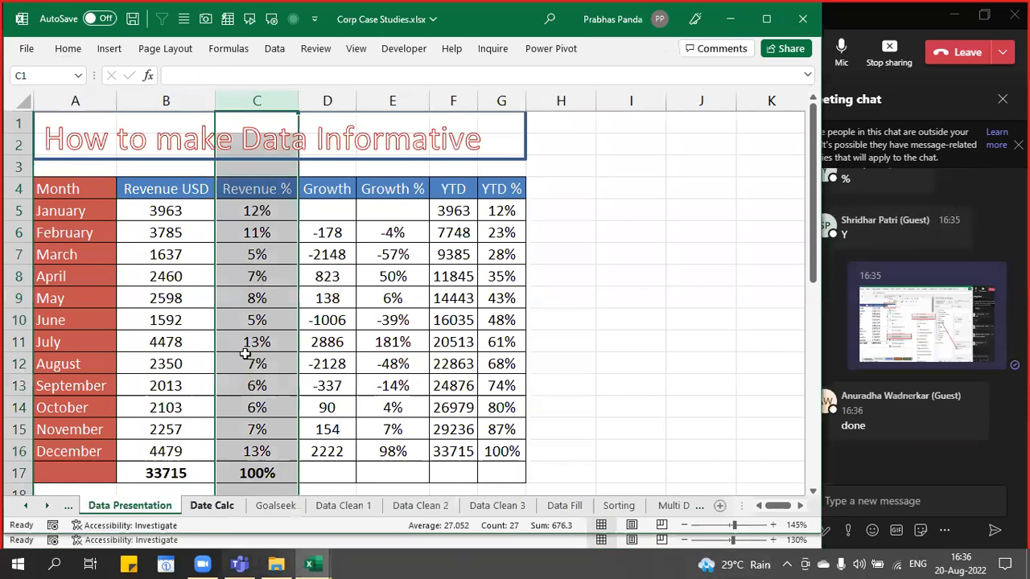
- Highlight the Growth column on the Data Presentation sheet, and add Sales USD once more to the values of the PIVOT(10) pivot table in Data Analysis
click(328, 100)
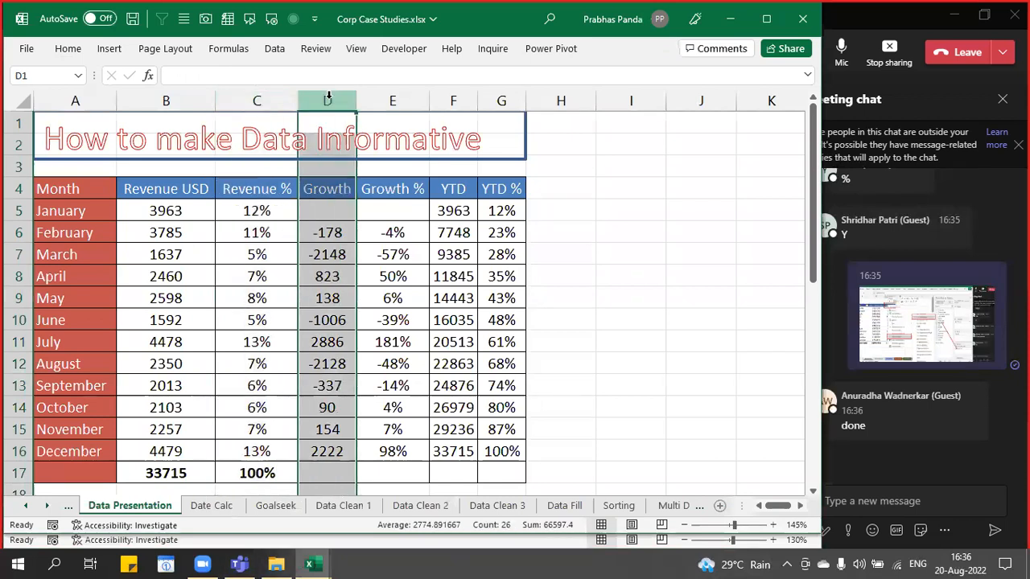
key(alt+Tab)
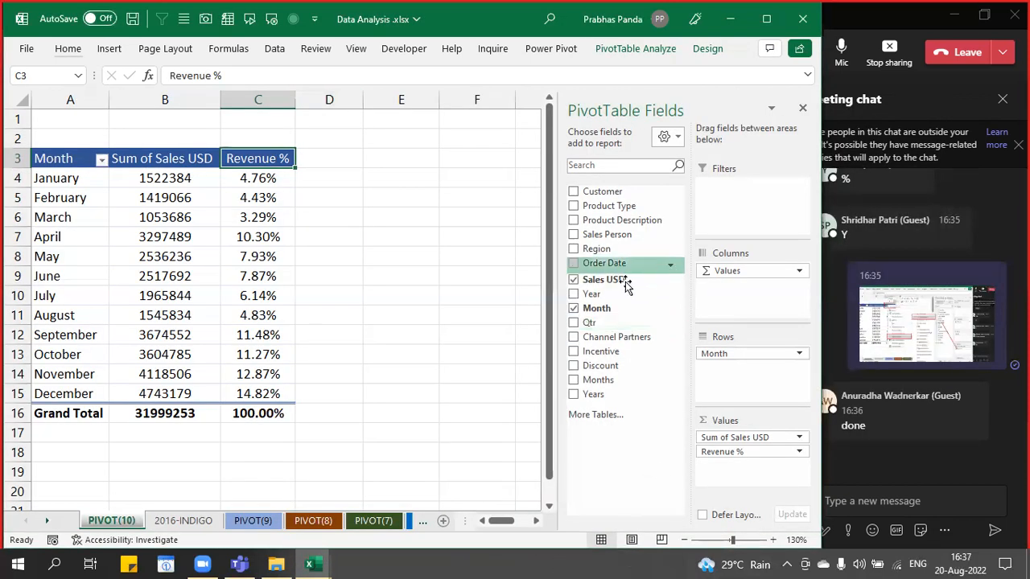
drag(604, 277, 752, 473)
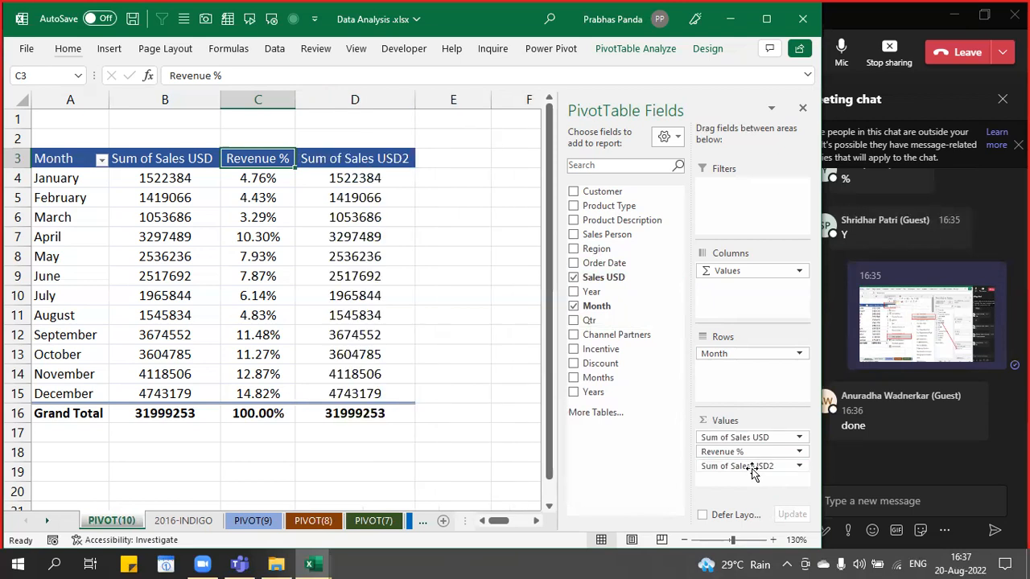
scroll(295, 237, down, 1)
- Show the added Sales USD column as Difference From with base field Month and base item (previous), agreeing to turn off AutoSort/AutoShow
click(301, 151)
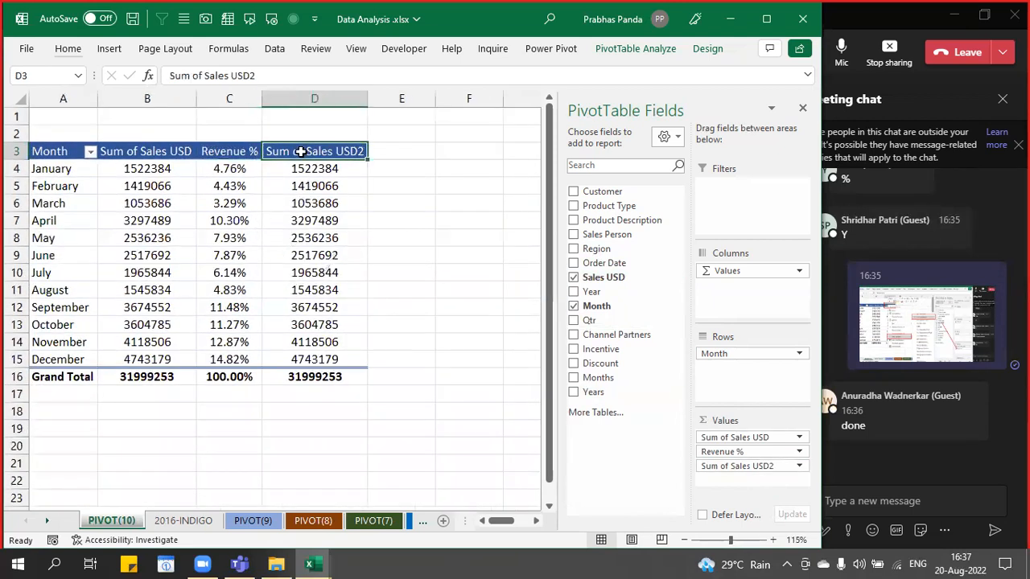
right_click(303, 155)
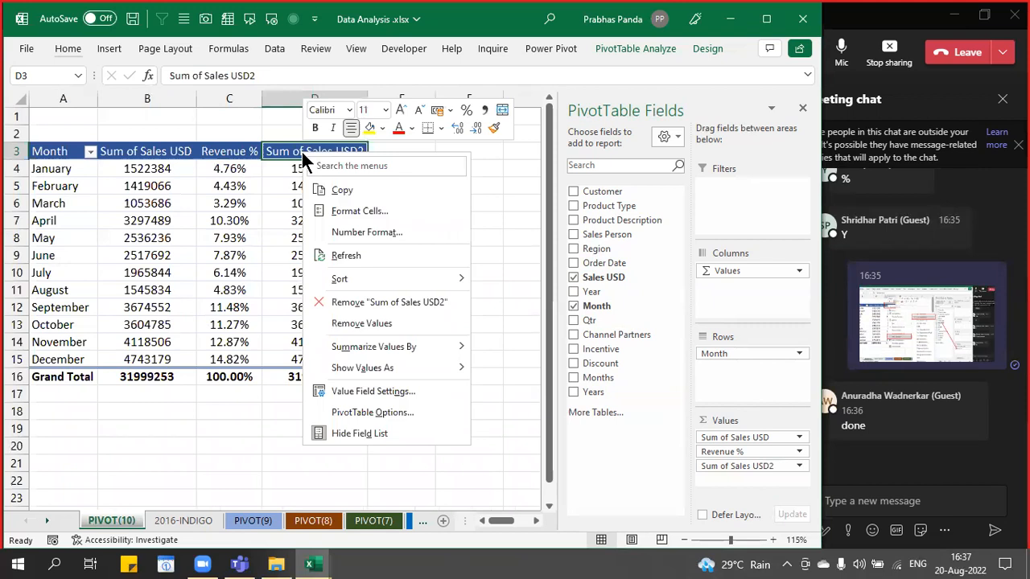
mouse_move(452, 369)
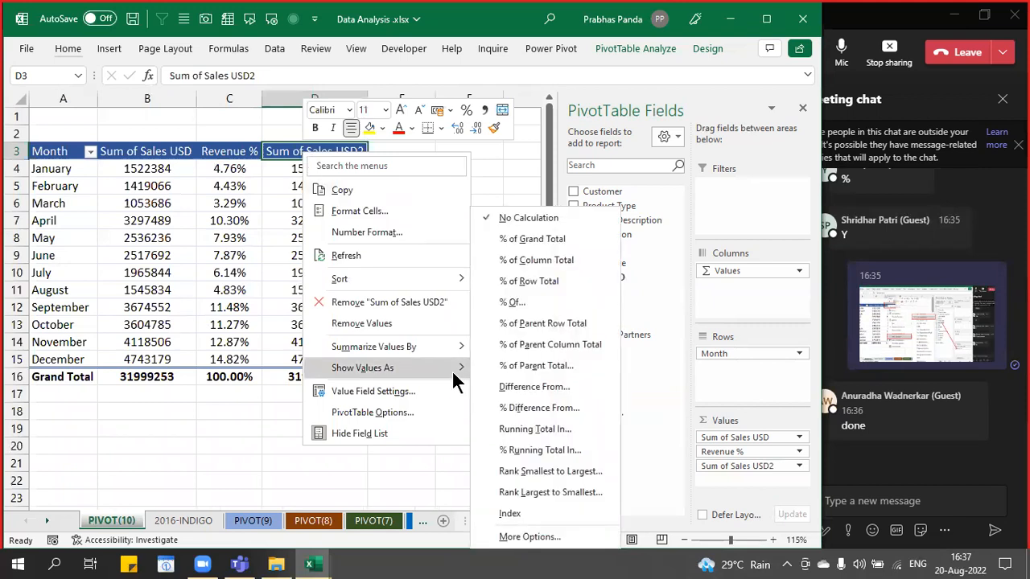
click(578, 381)
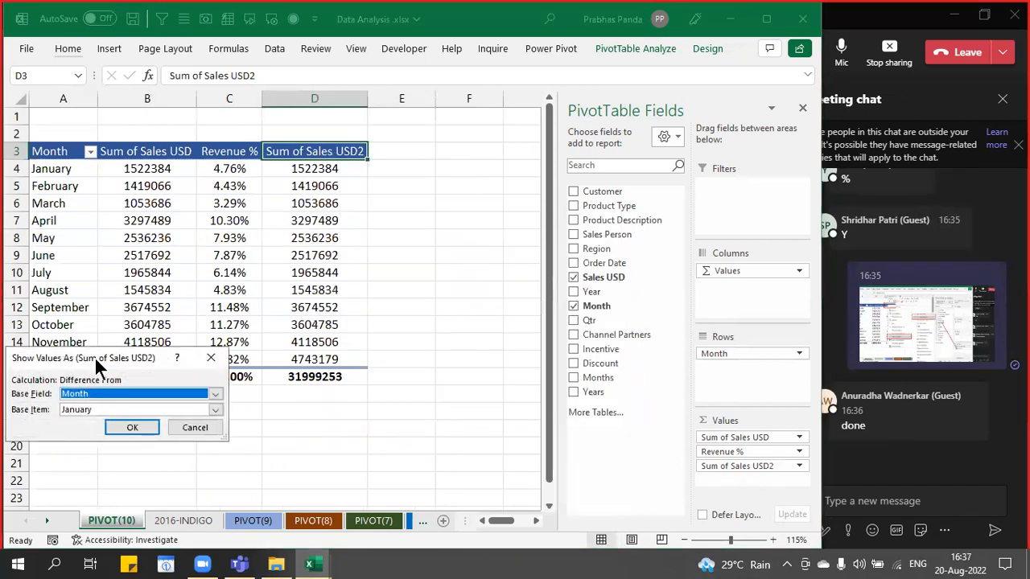
drag(94, 357, 469, 173)
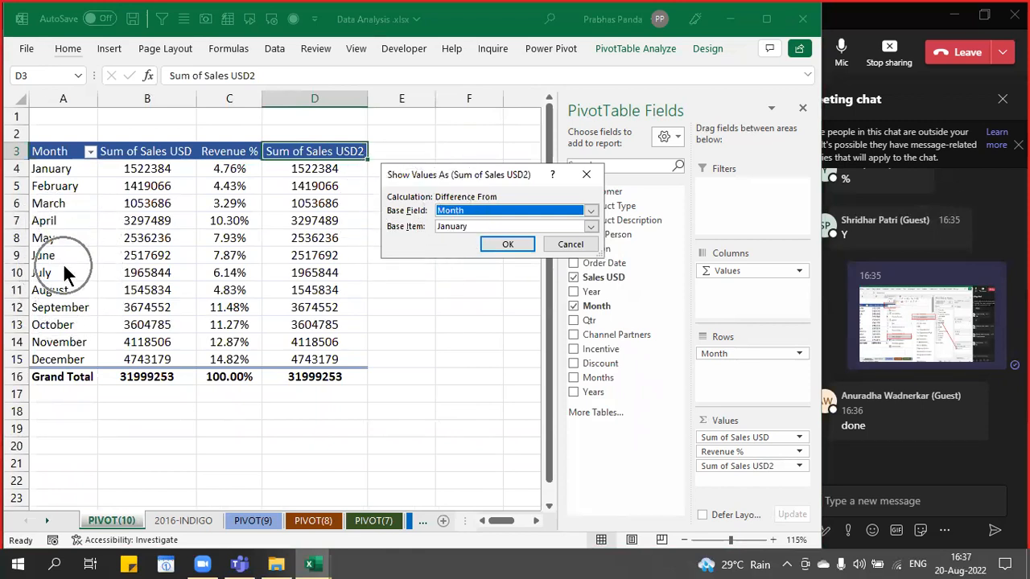
click(461, 226)
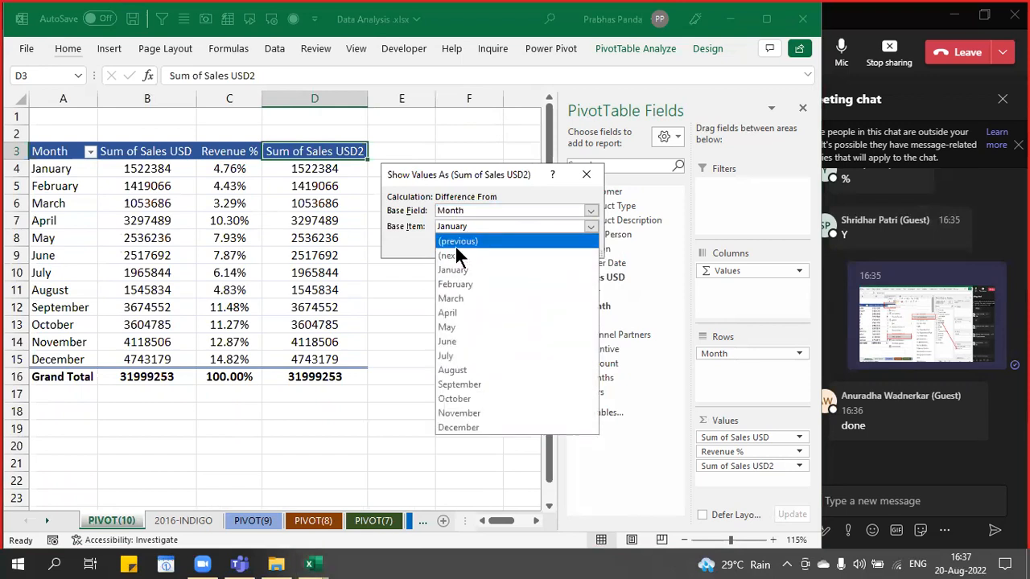
click(456, 246)
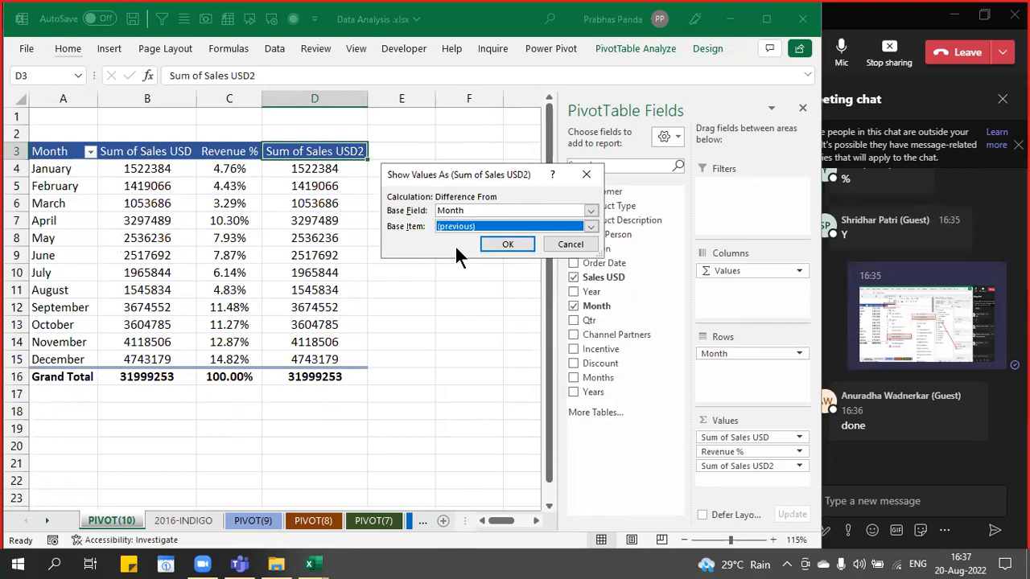
click(492, 241)
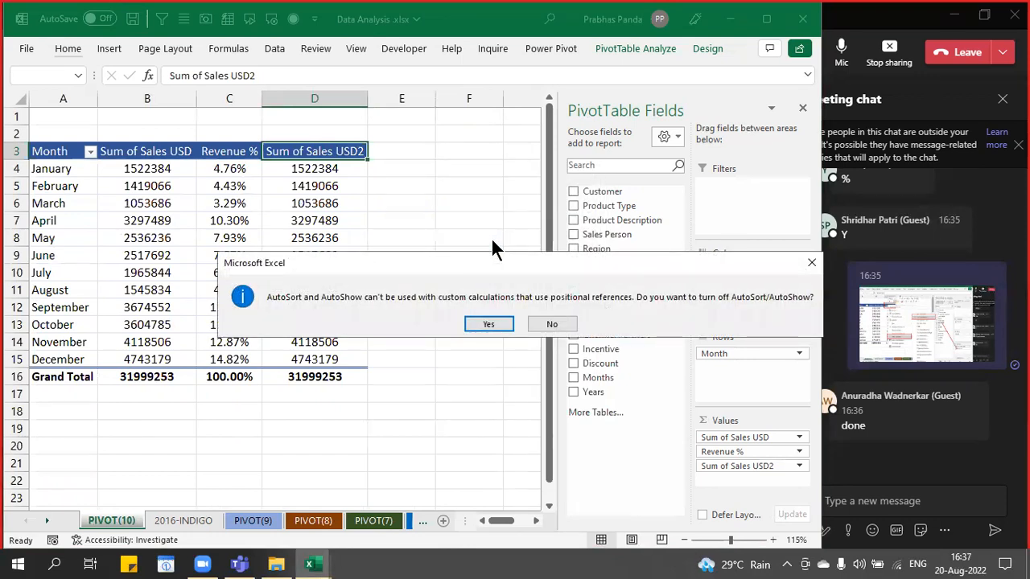
click(490, 324)
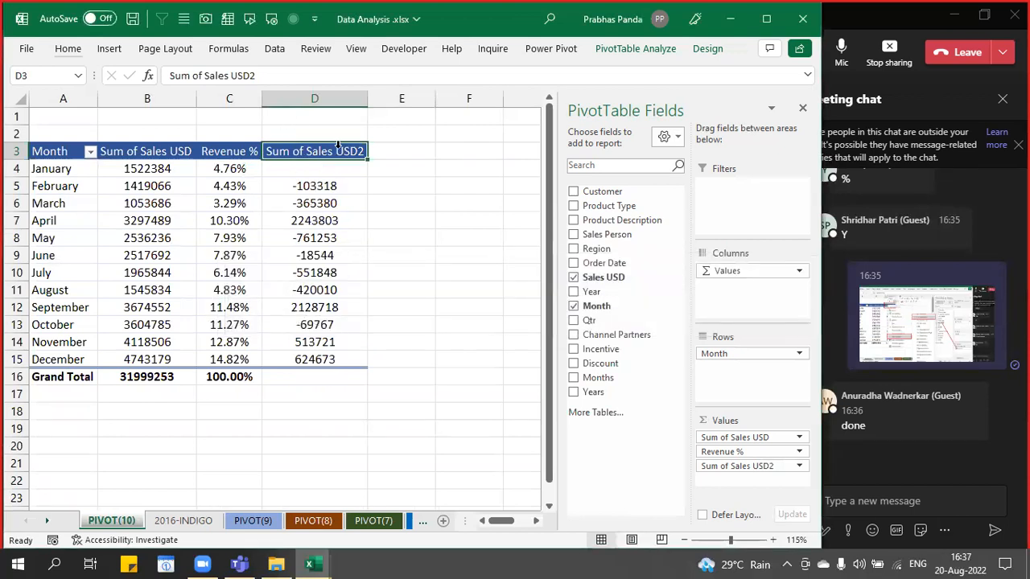
- Rename the difference column's header as Growth and autofit the column's width
text(Growth)
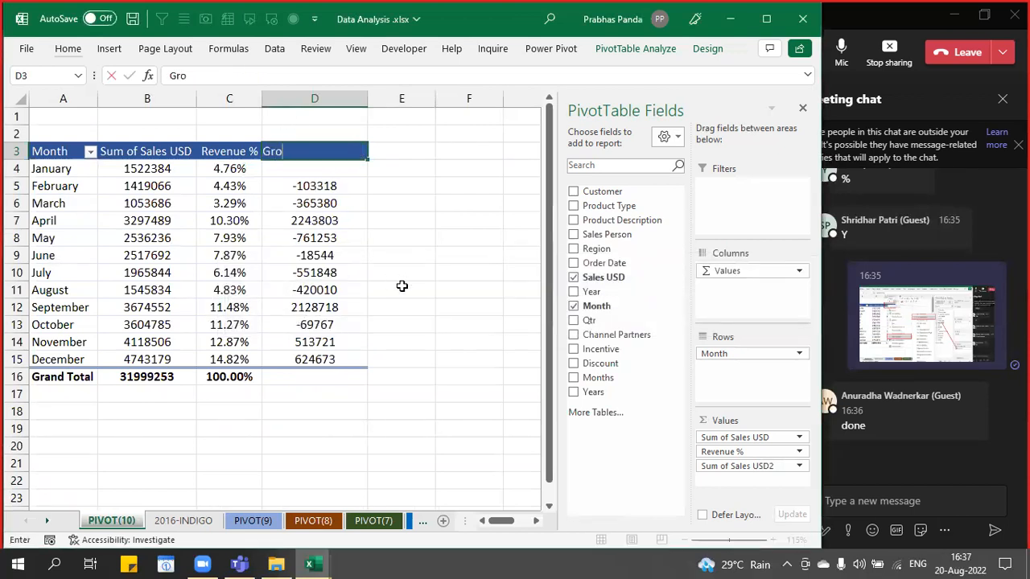
key(Return)
key(Up)
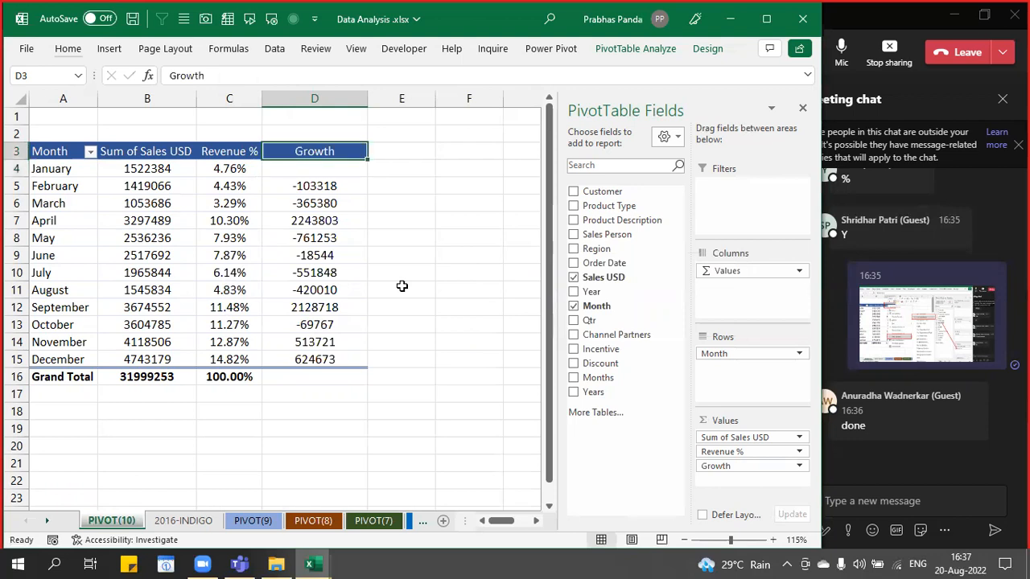
key(ctrl+shift+Down)
key(ctrl+shift+Down)
key(alt+h)
key(o)
key(i)
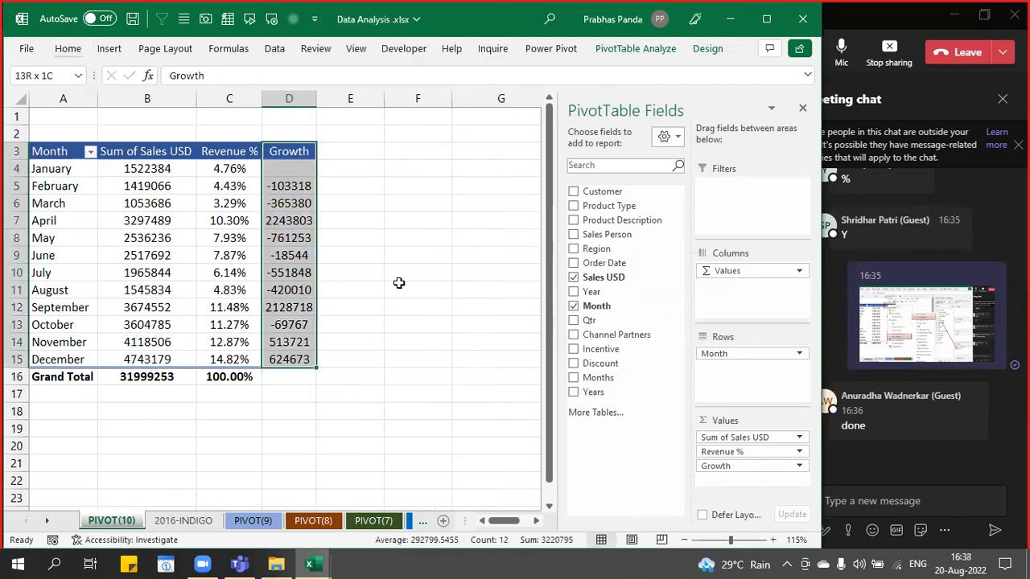
- Review the Growth column's Show Values As options and its Difference From base field and base item, closing the settings without applying them
click(298, 156)
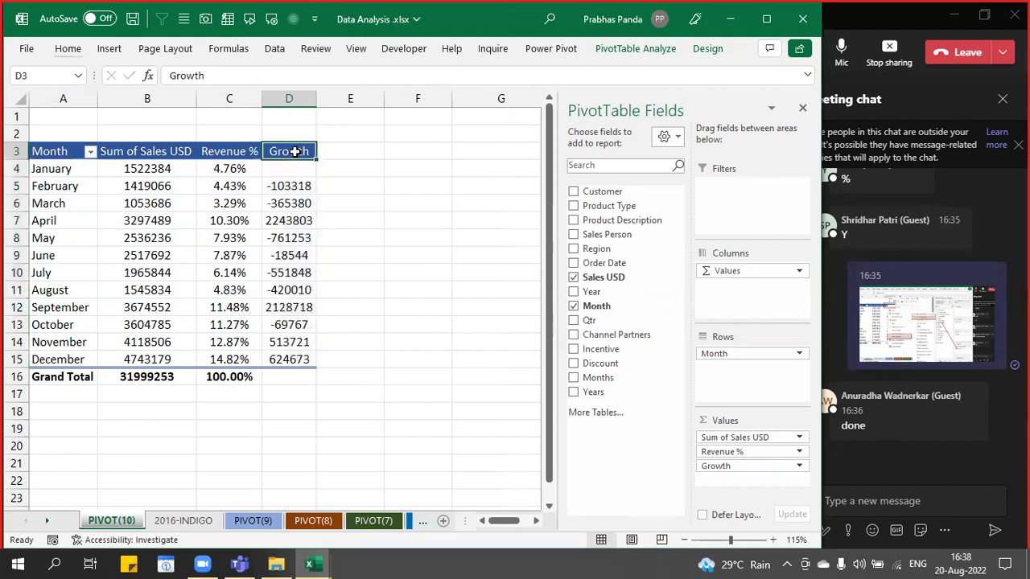
right_click(297, 155)
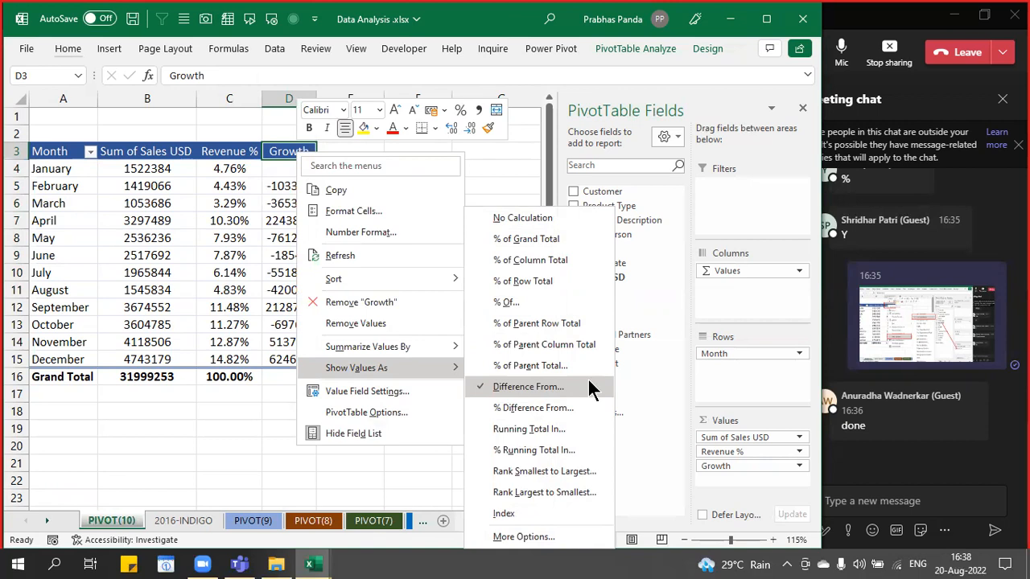
click(742, 483)
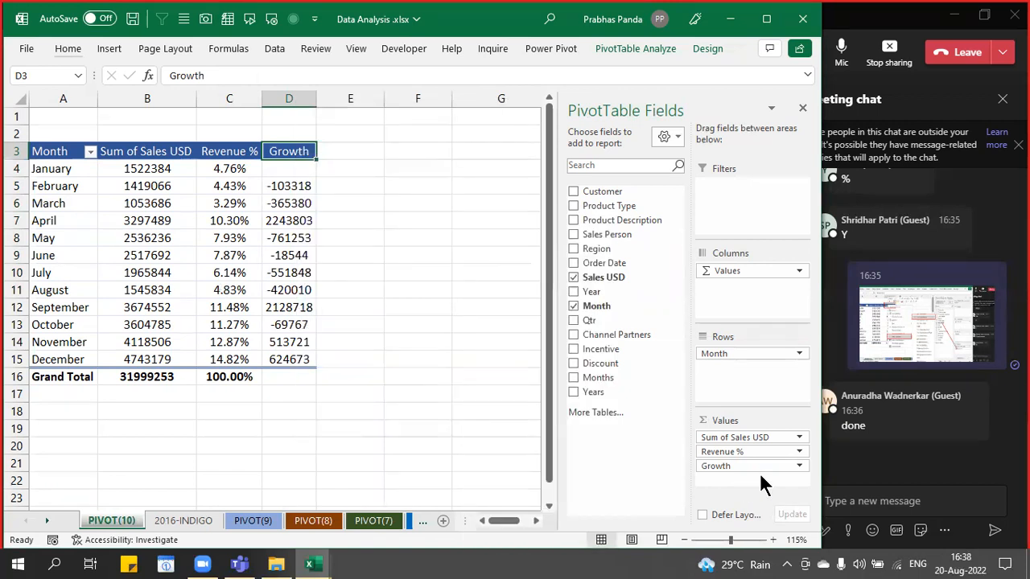
right_click(288, 152)
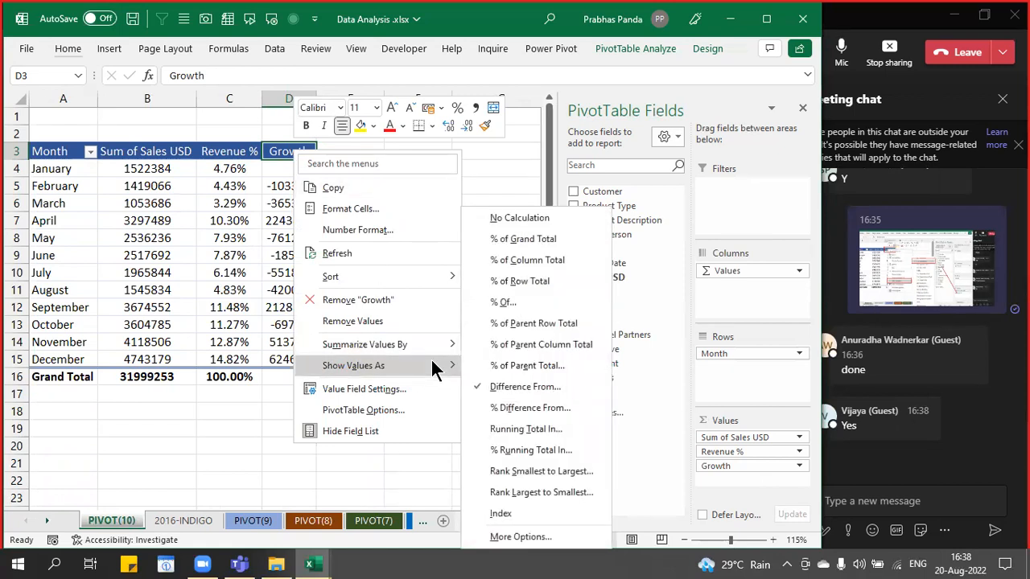
click(572, 387)
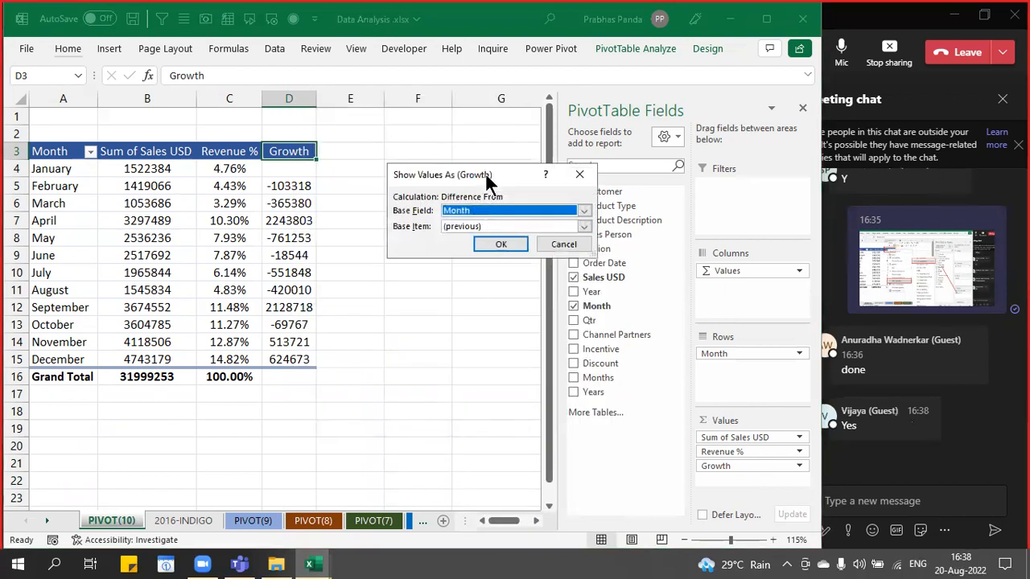
drag(486, 175, 517, 235)
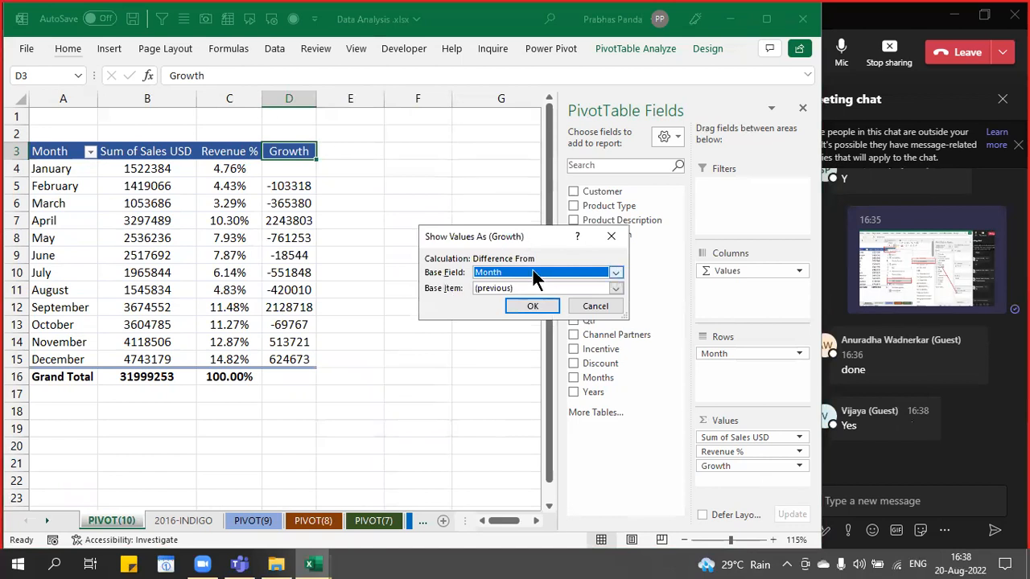
click(496, 288)
click(495, 289)
click(496, 288)
click(496, 288)
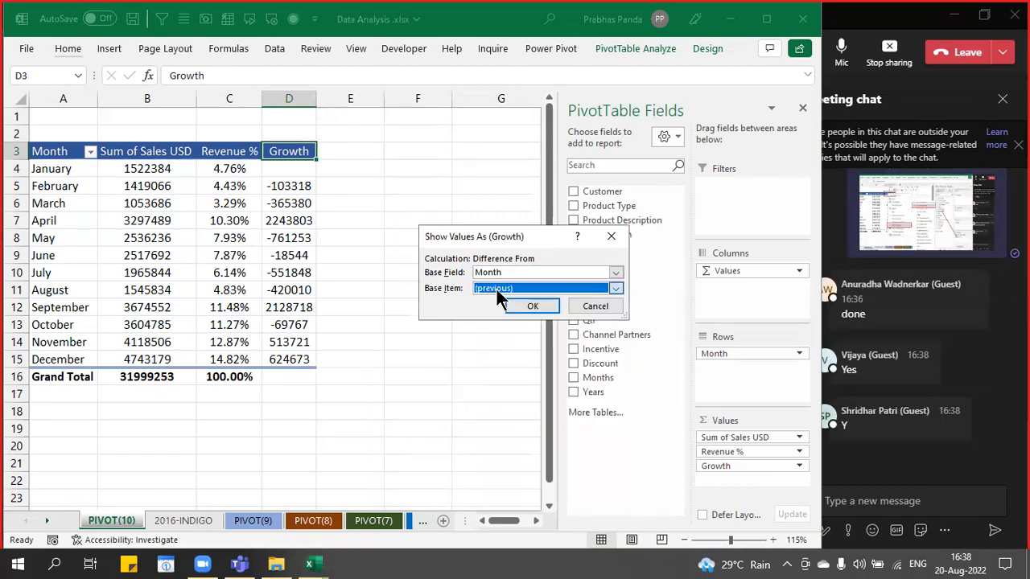
click(596, 306)
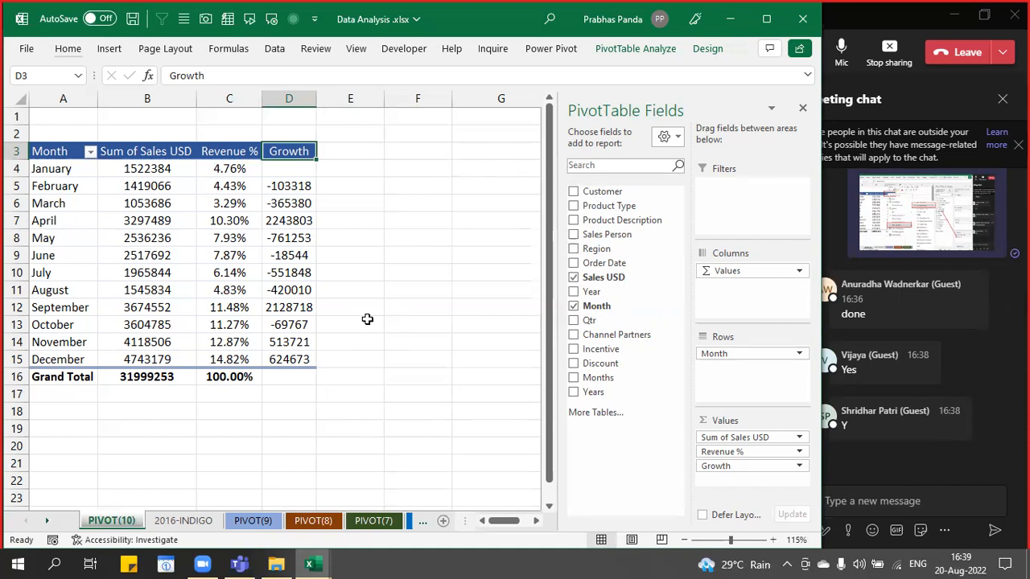
- Highlight the Growth % column on the Data Presentation sheet for reference, and add Sales USD again to the PIVOT(10) pivot table's values
click(305, 97)
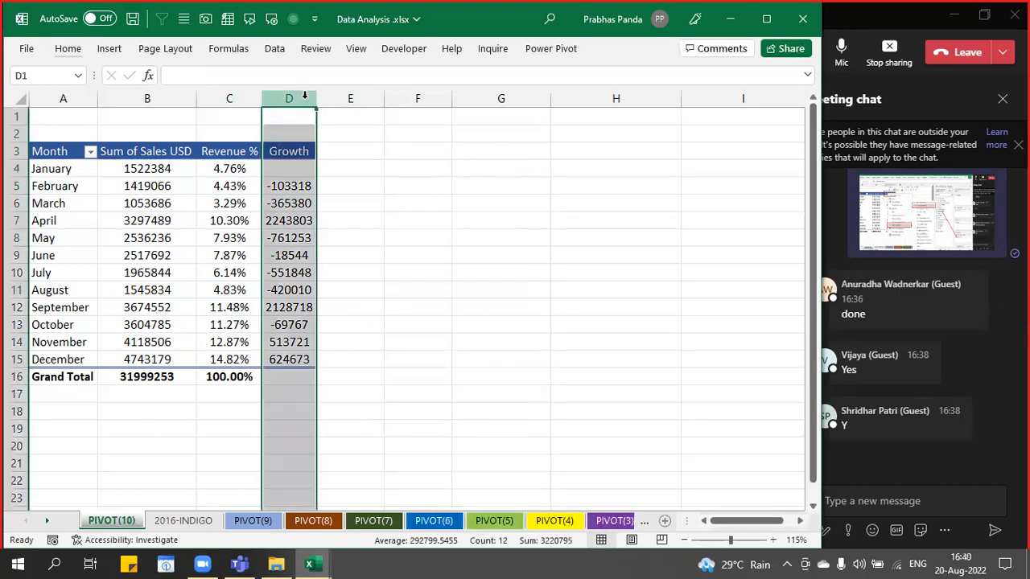
key(alt+Tab)
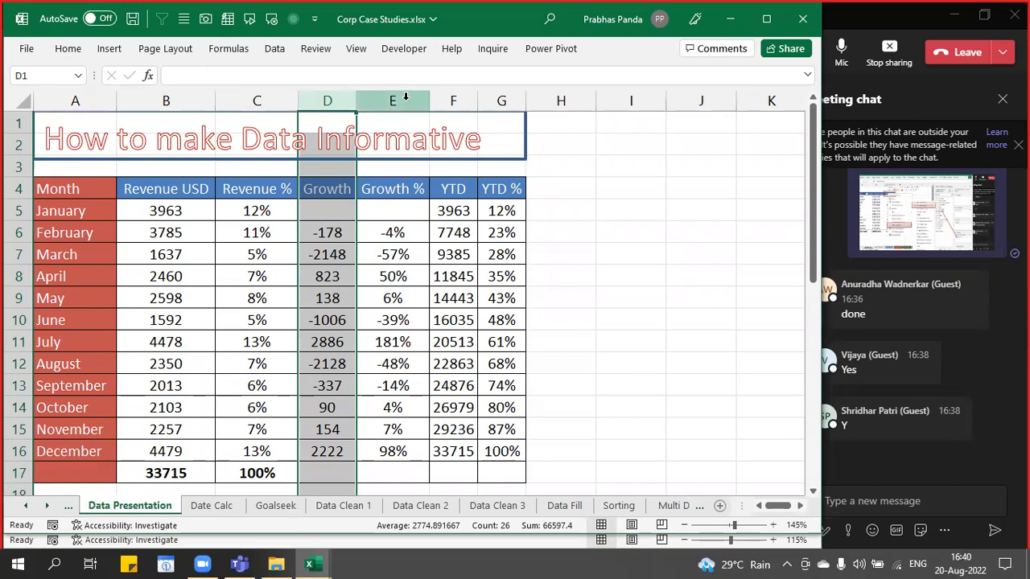
click(406, 97)
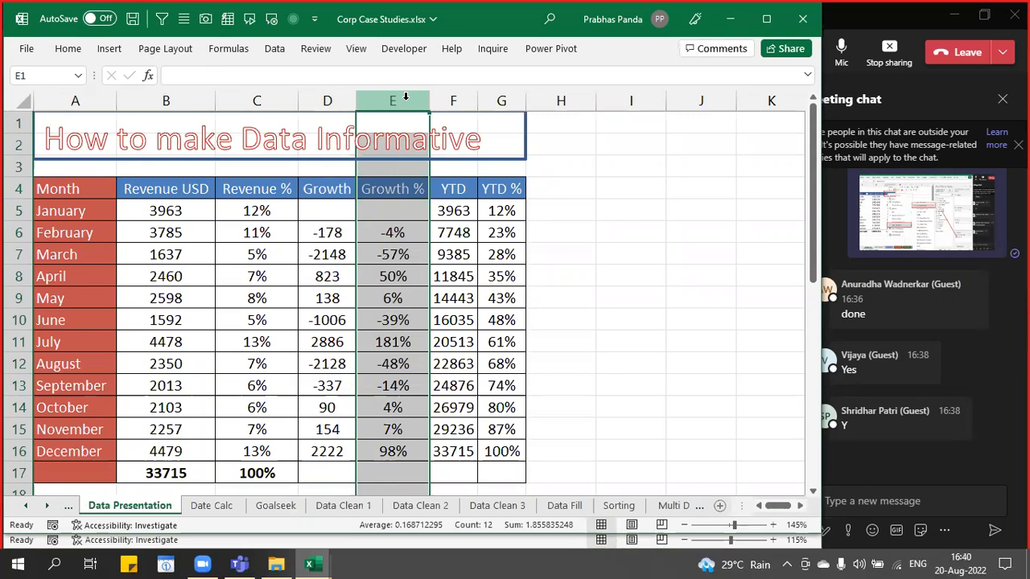
key(alt+Tab)
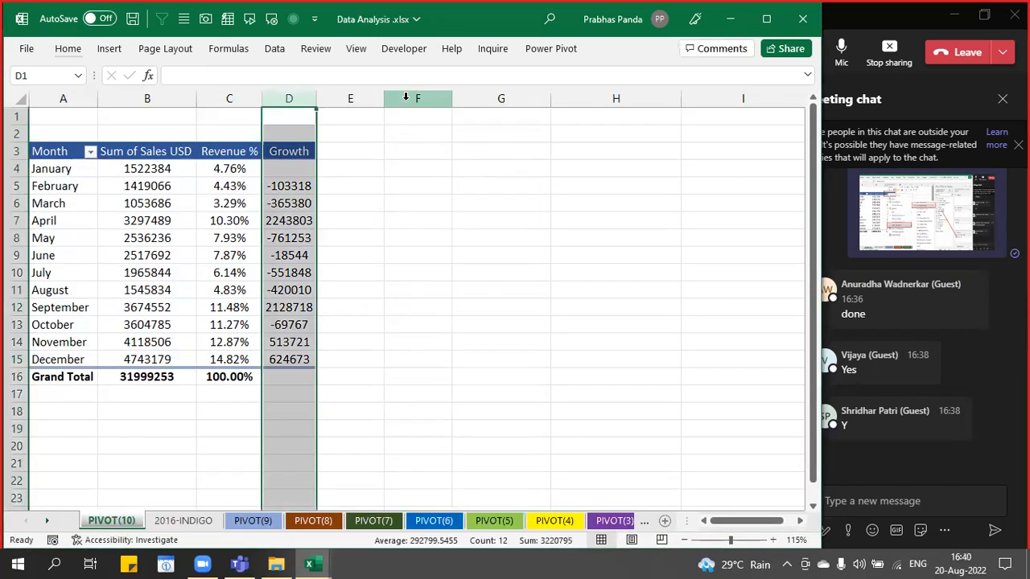
click(294, 251)
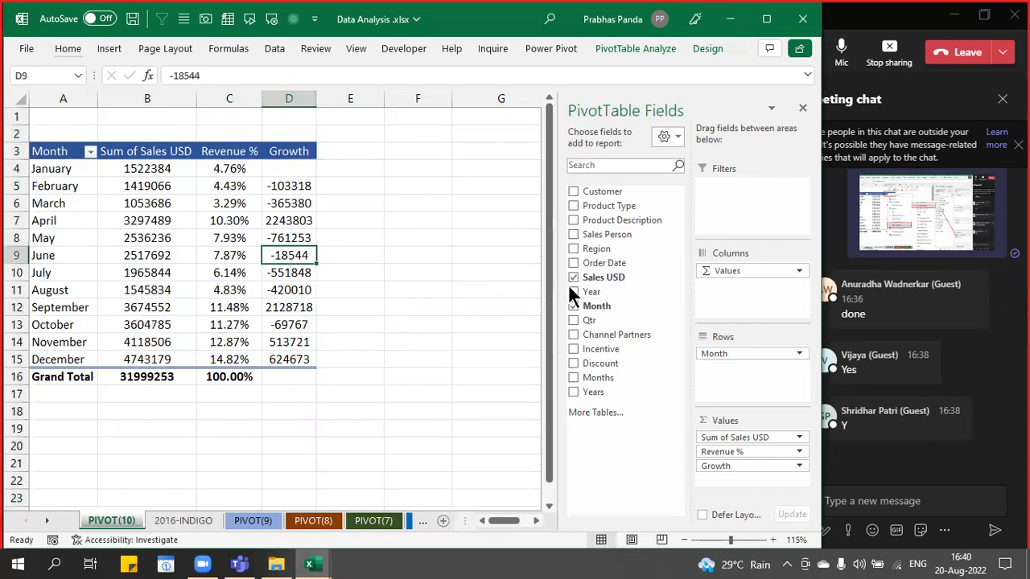
drag(620, 277, 748, 481)
- Show the newly added Sales USD column as % Difference From with base field Month and base item (previous)
click(366, 151)
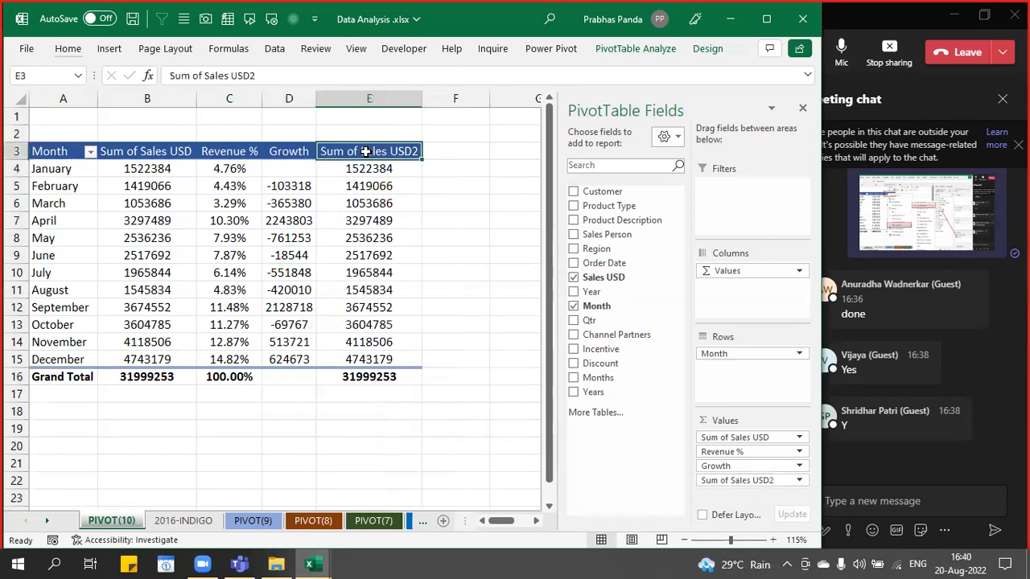
right_click(367, 153)
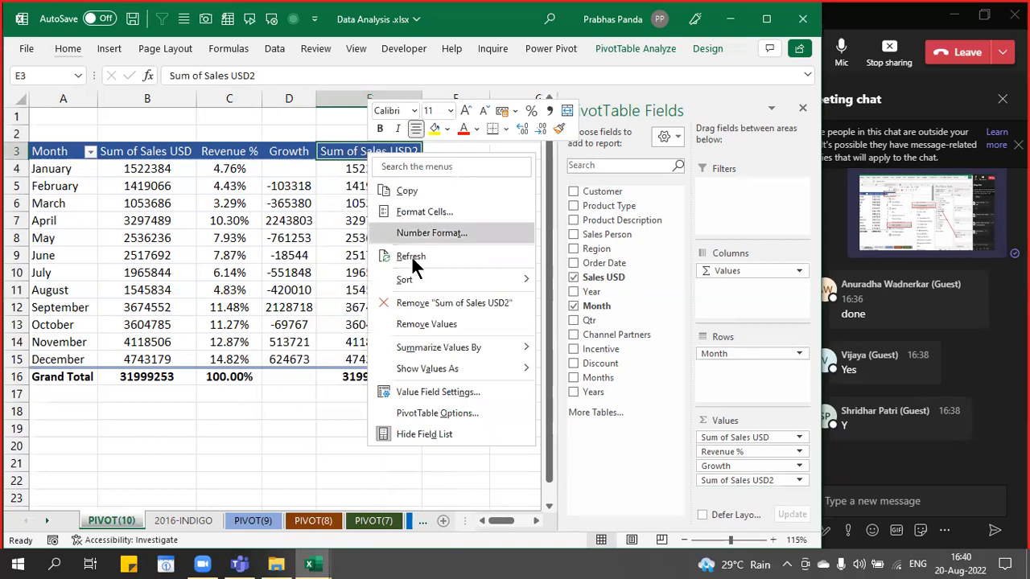
mouse_move(499, 372)
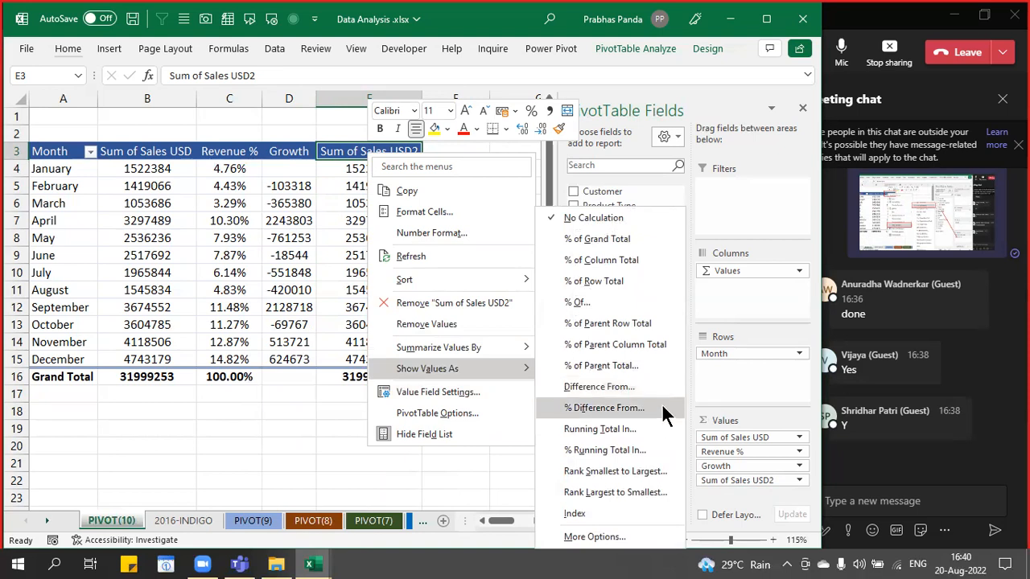
key(ctrl)
key(ctrl)
key(ctrl)
key(ctrl)
key(ctrl)
key(ctrl)
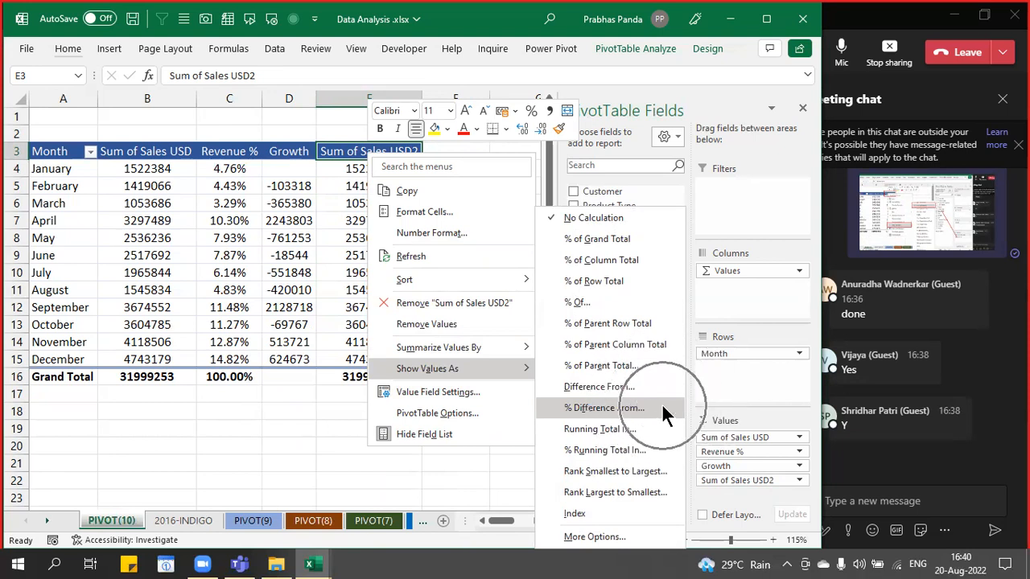
key(ctrl)
key(ctrl)
key(ctrl)
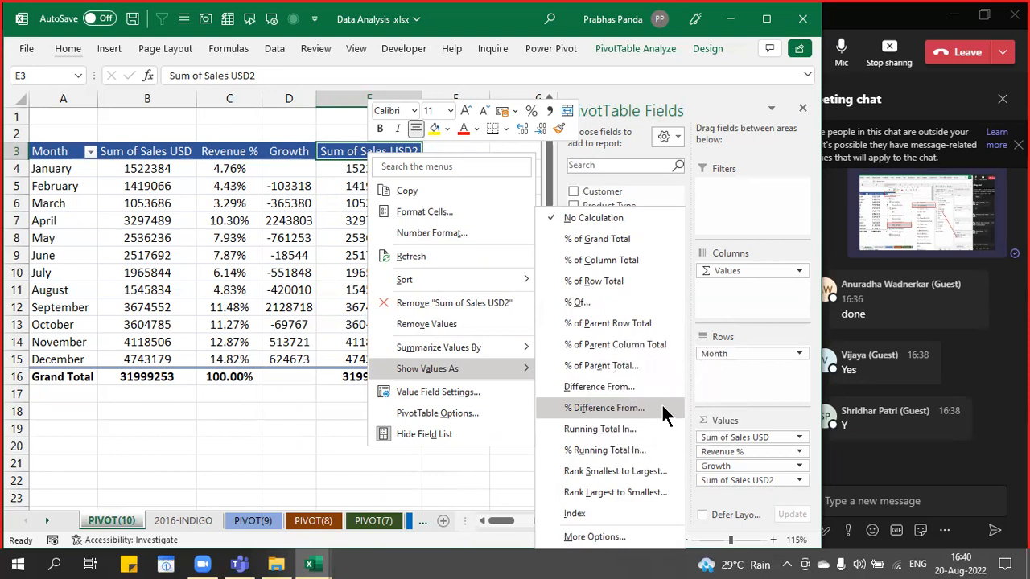
click(662, 406)
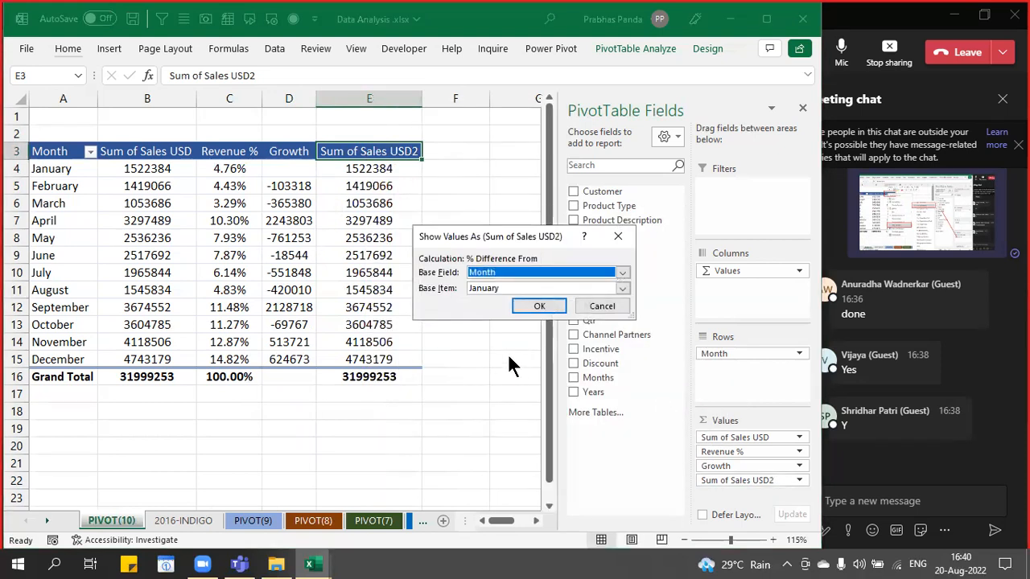
key(ctrl)
key(ctrl)
key(ctrl)
key(ctrl)
click(499, 286)
click(499, 304)
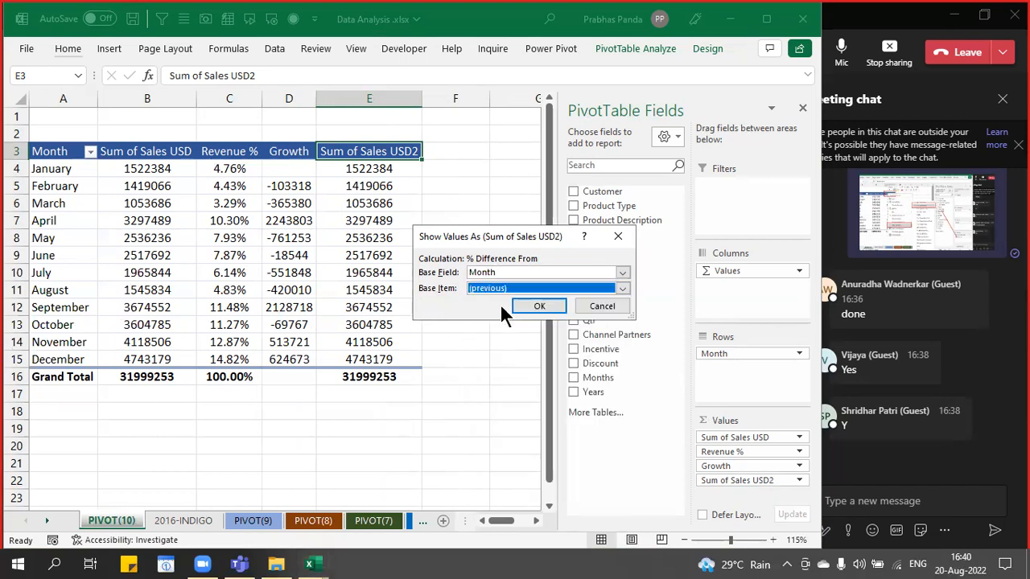
click(529, 306)
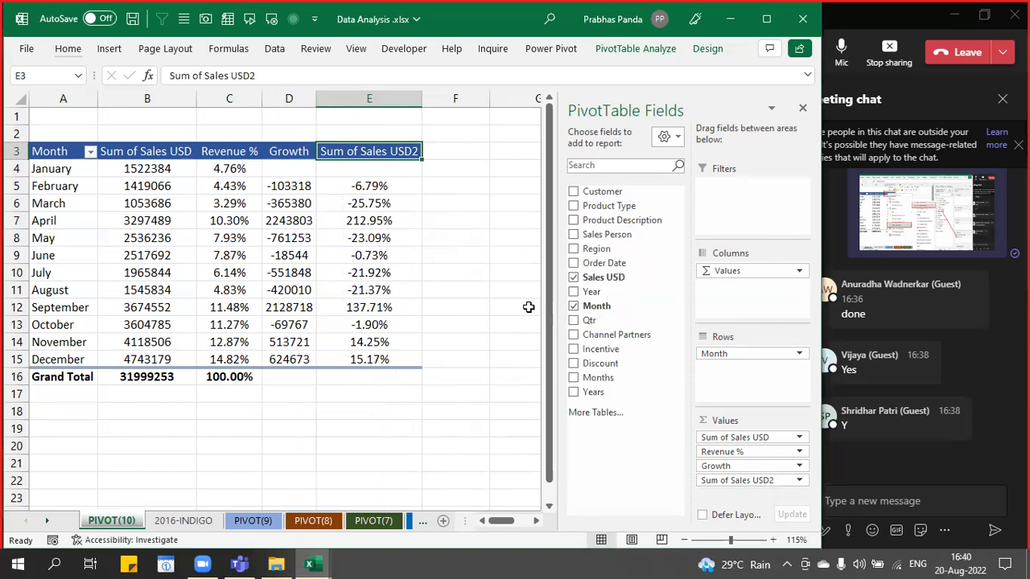
- Rename the percentage difference column's header as Growth %
text(GRowth)
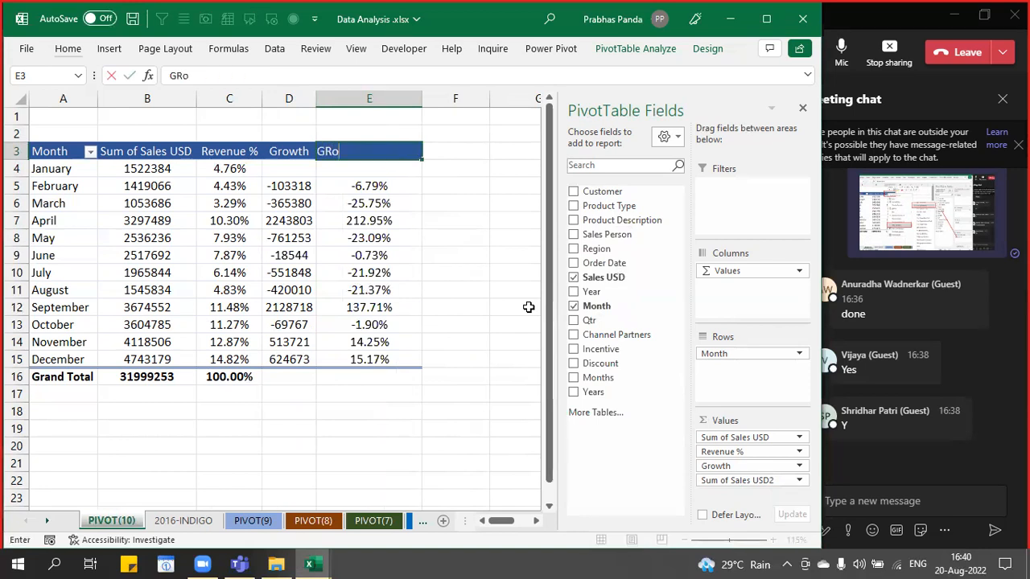
key(BackSpace)
key(BackSpace)
key(BackSpace)
key(BackSpace)
key(BackSpace)
text(rowth %)
key(Return)
key(Return)
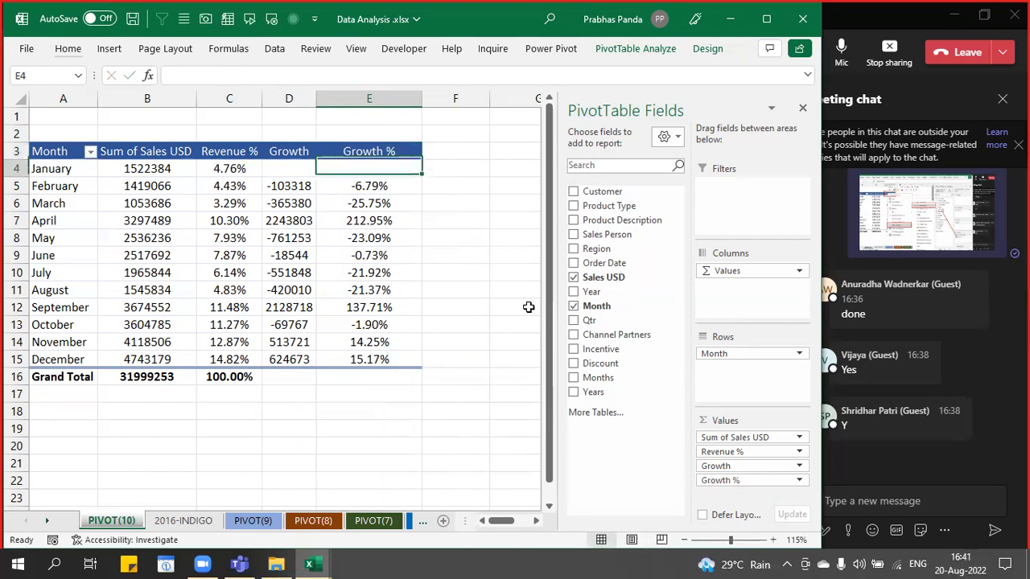
- Autofit the width of the Growth % column to its header and monthly values
key(Up)
key(Up)
key(shift+Down)
key(shift+Down)
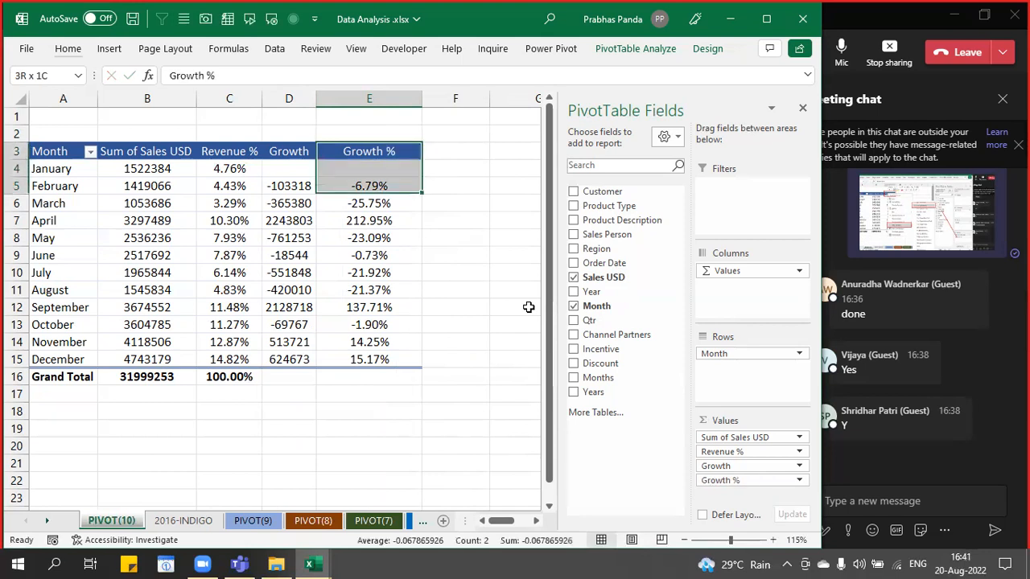
key(ctrl+shift+Down)
key(alt+o)
key(c)
key(a)
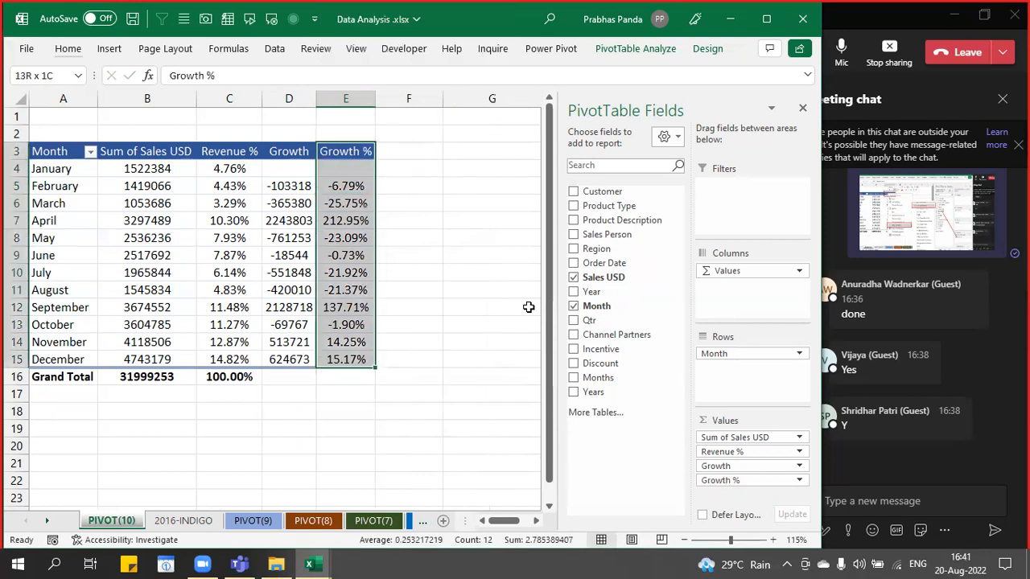
key(Down)
key(Down)
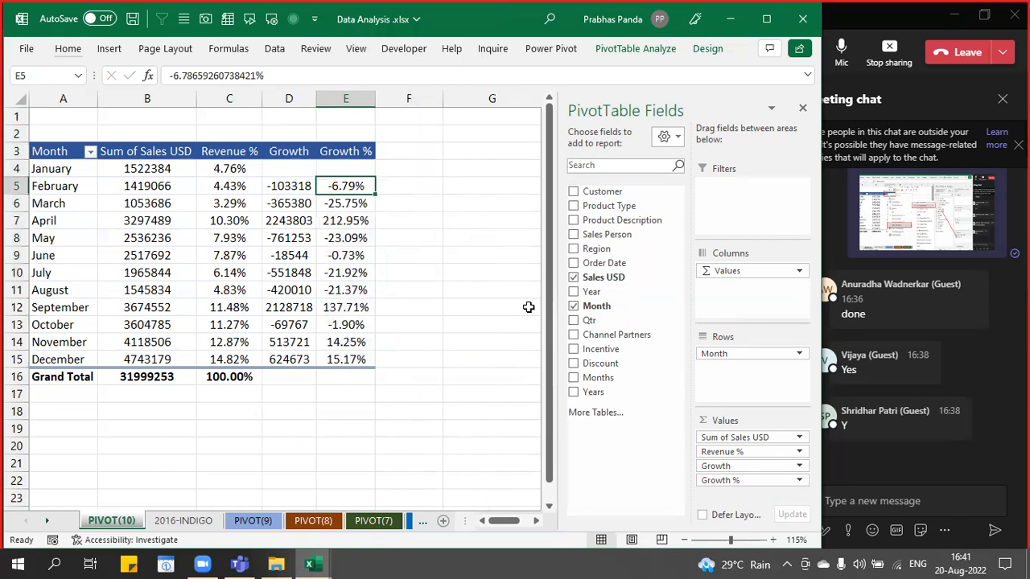
- Review which Show Values As calculation the Growth % column uses, leaving the options without changing anything
key(Up)
key(Up)
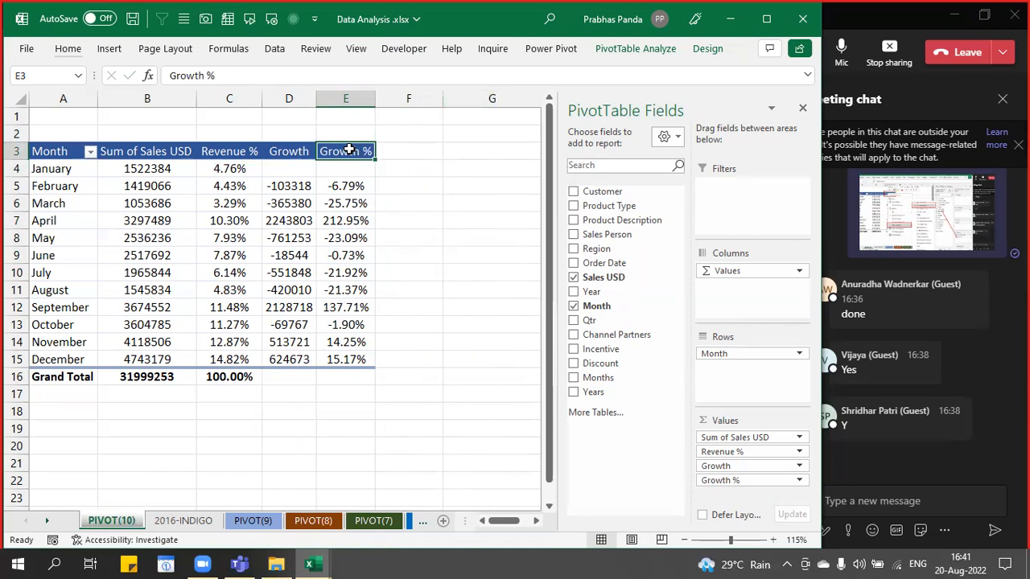
right_click(348, 150)
mouse_move(447, 370)
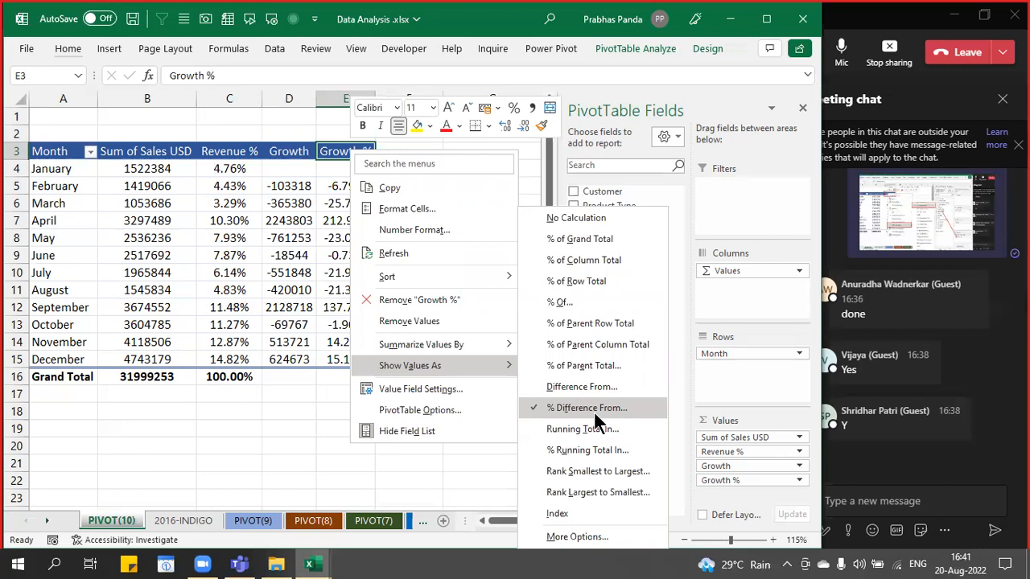
key(Escape)
key(Escape)
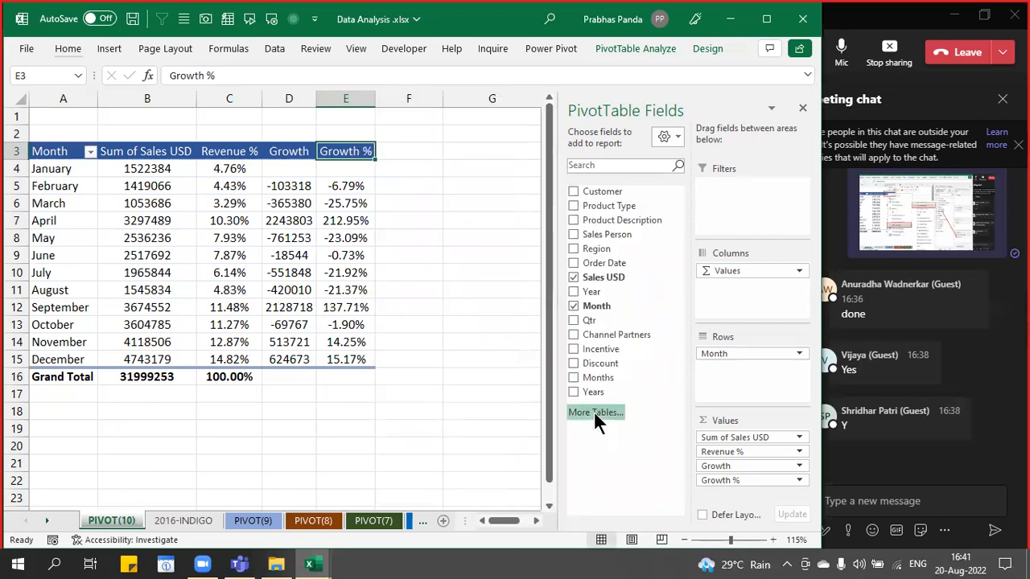
- Highlight the YTD and YTD % columns on the Data Presentation sheet for reference, and return to the PIVOT(10) pivot table
key(alt+Tab)
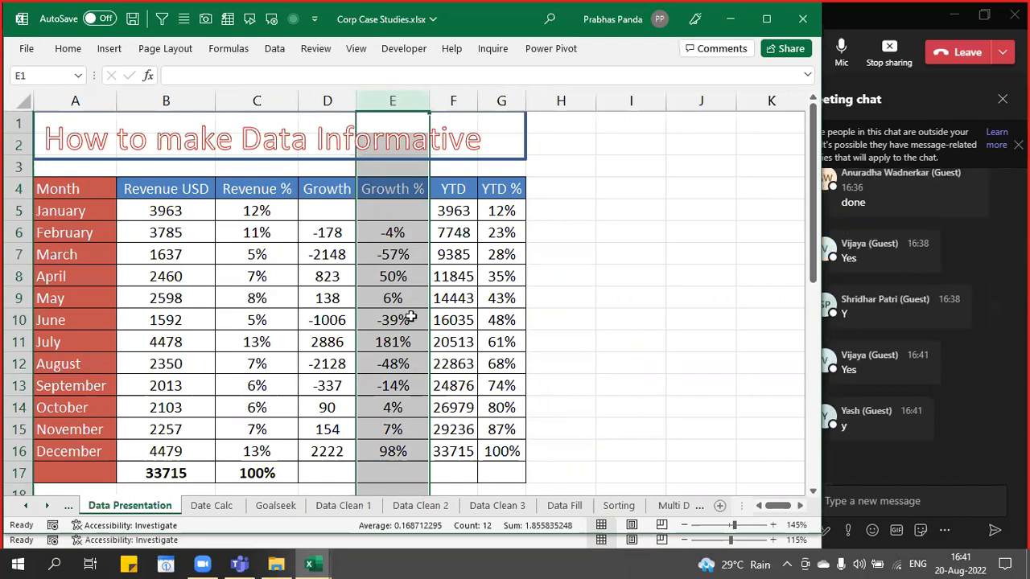
click(452, 98)
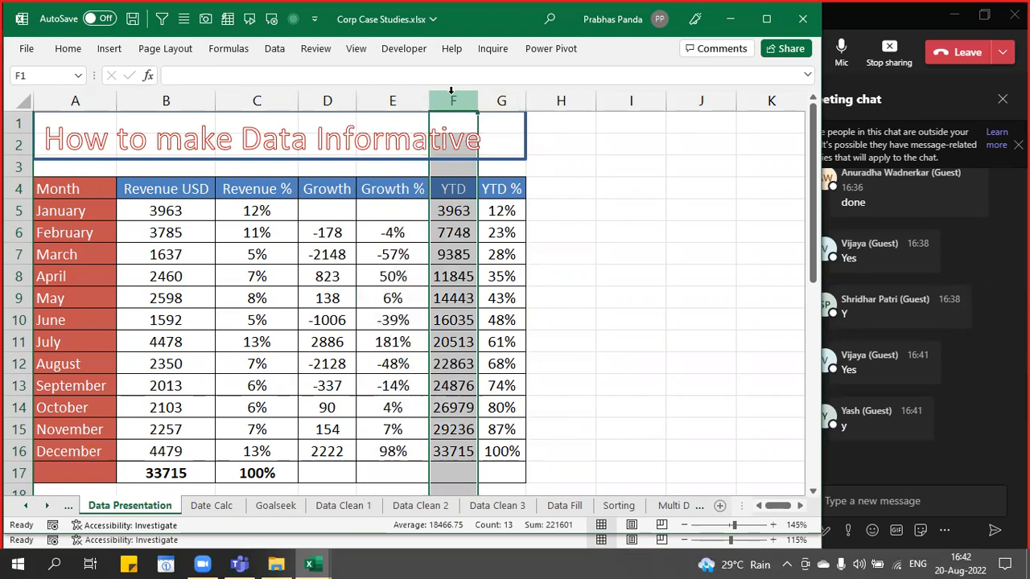
key(shift+Right)
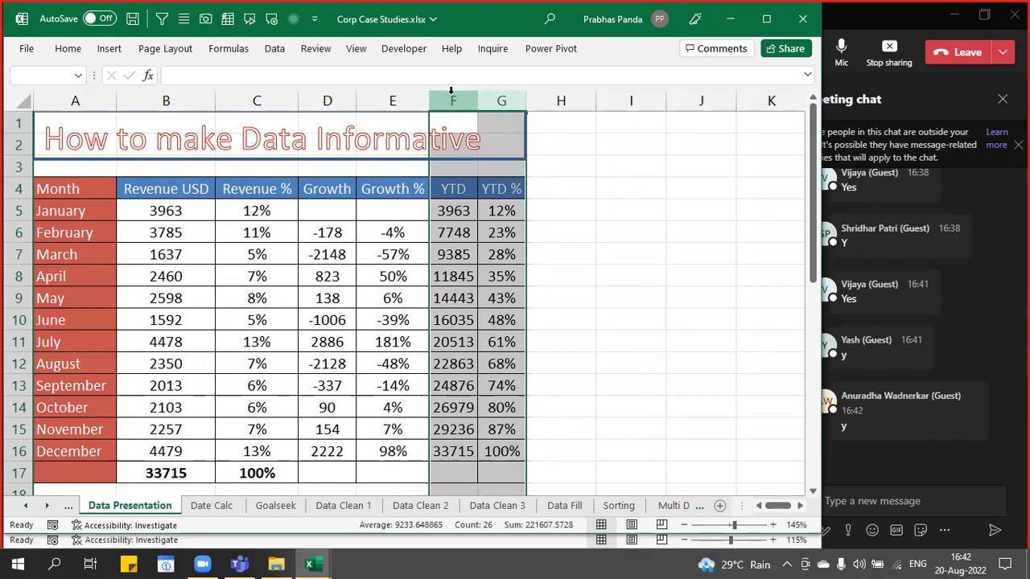
key(ctrl+Tab)
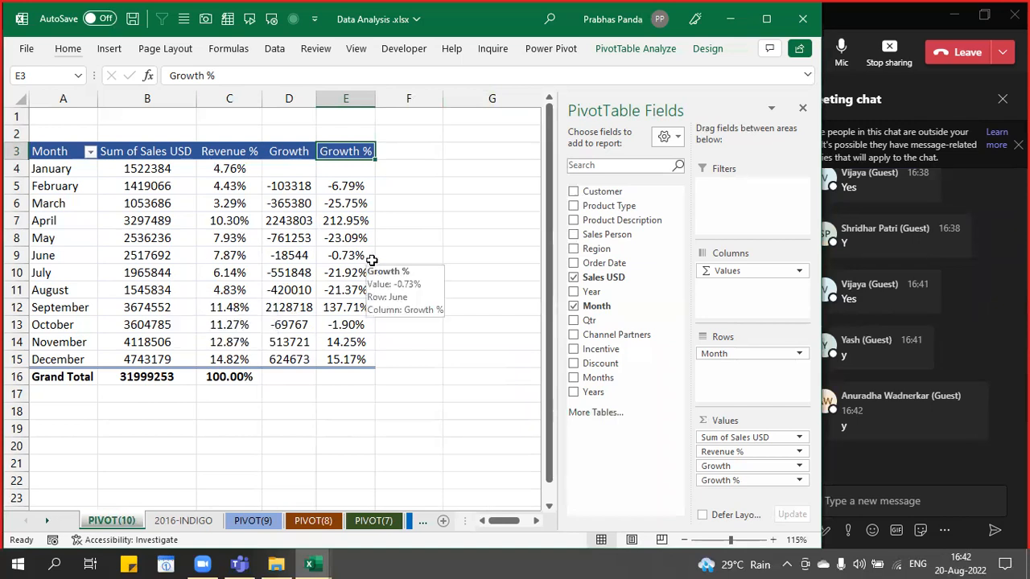
- Add Sales USD again to the pivot table's values and show it as Running Total In with base field Month
drag(649, 280, 756, 492)
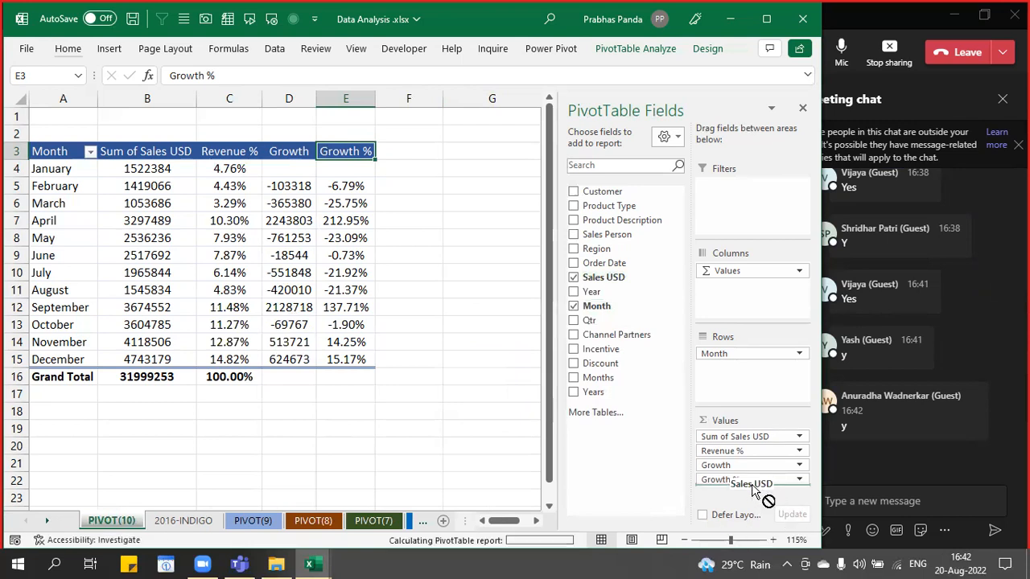
click(408, 153)
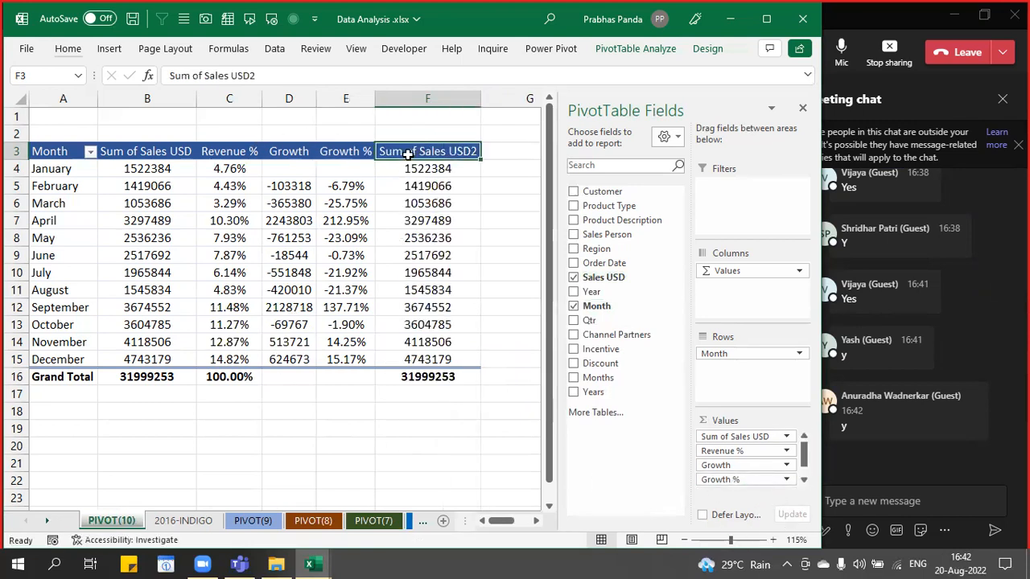
right_click(407, 152)
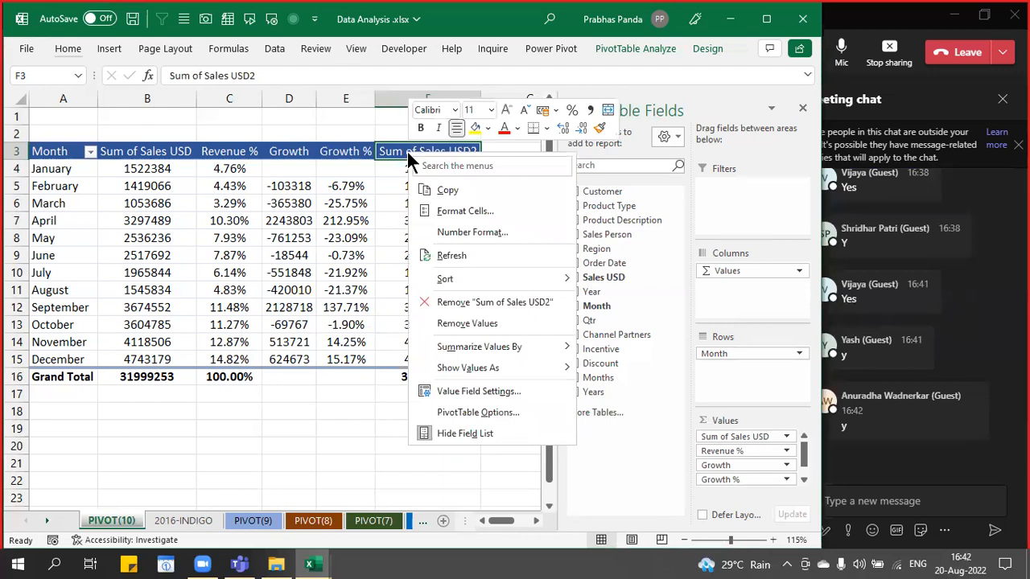
mouse_move(553, 372)
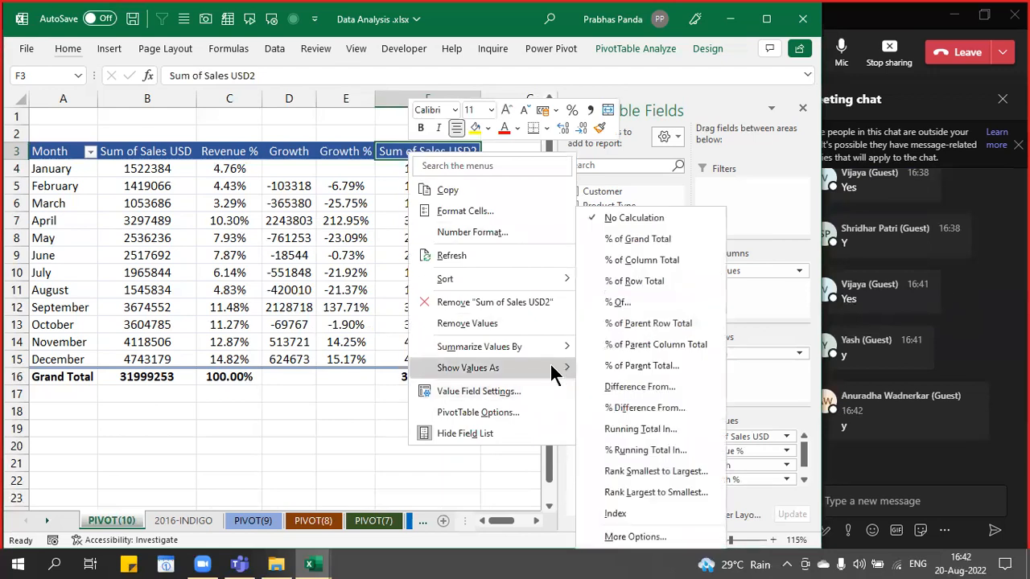
click(687, 431)
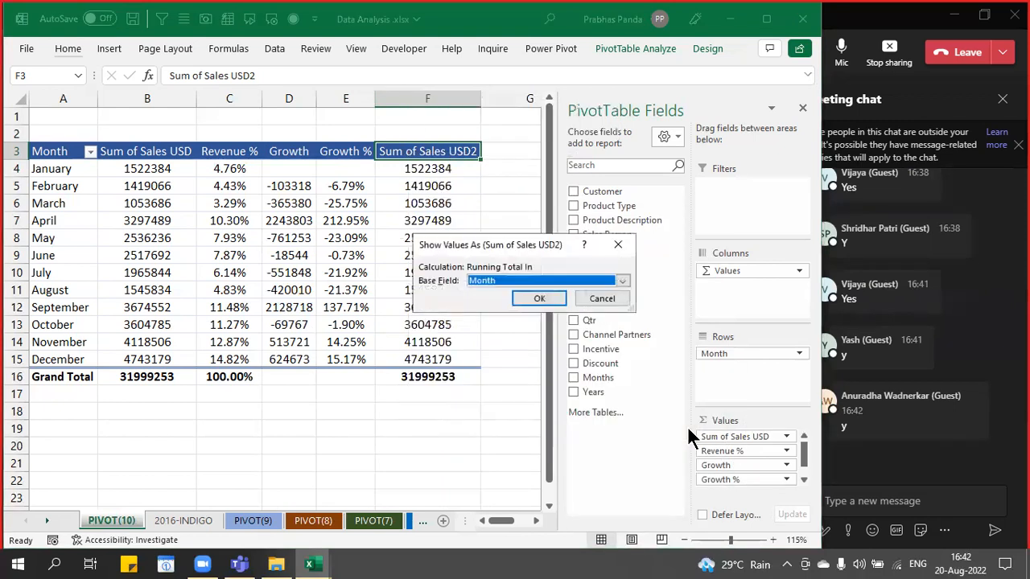
drag(463, 248, 529, 208)
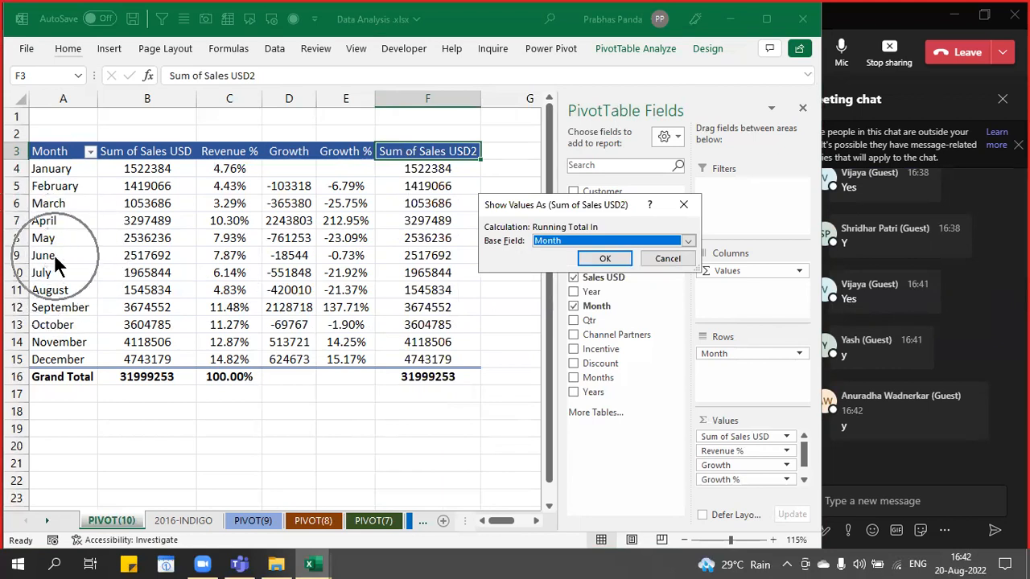
click(605, 258)
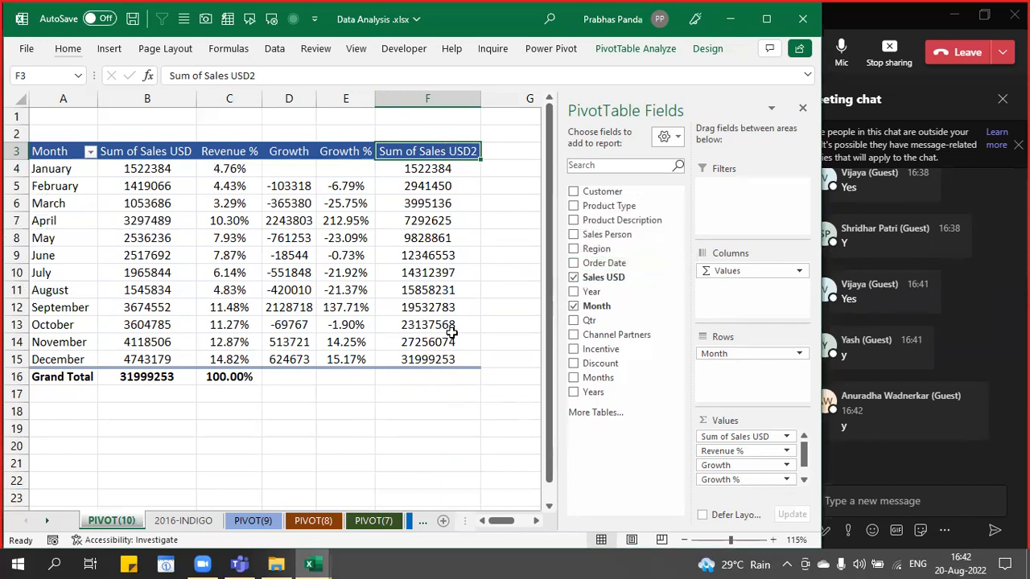
- Rename the running total column's header as YTD and autofit the column's width
text(YTD)
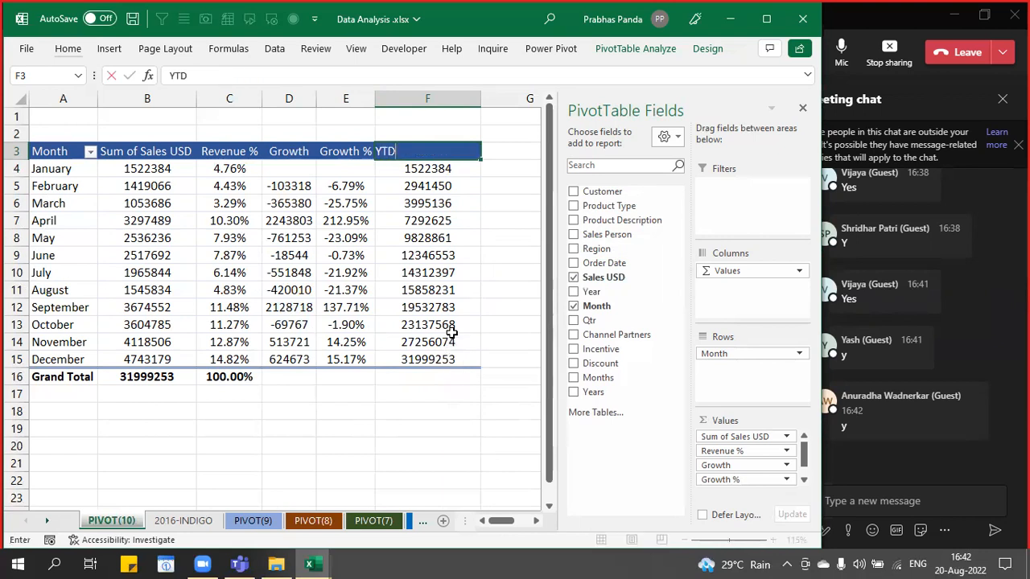
key(Return)
key(Up)
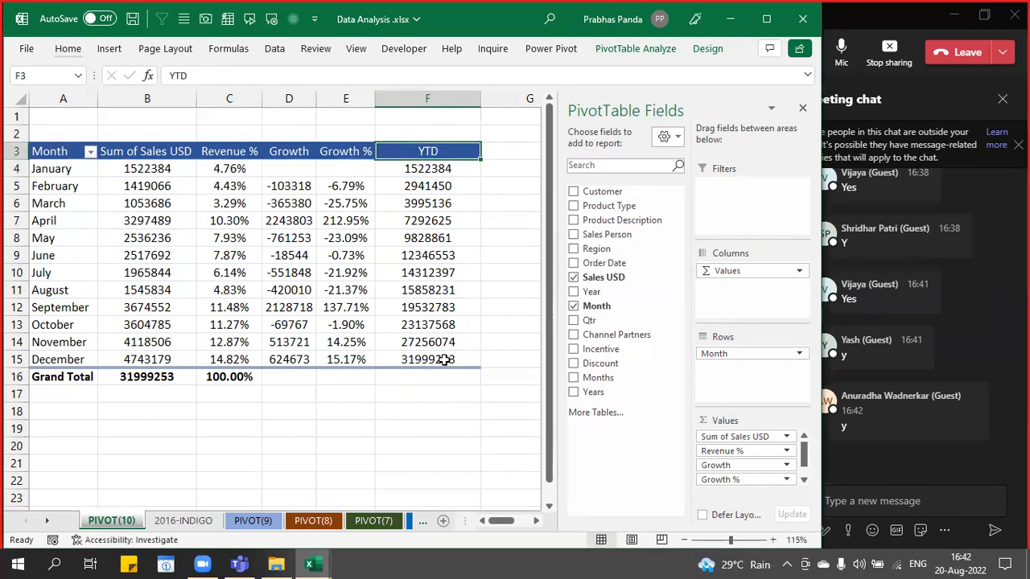
click(445, 358)
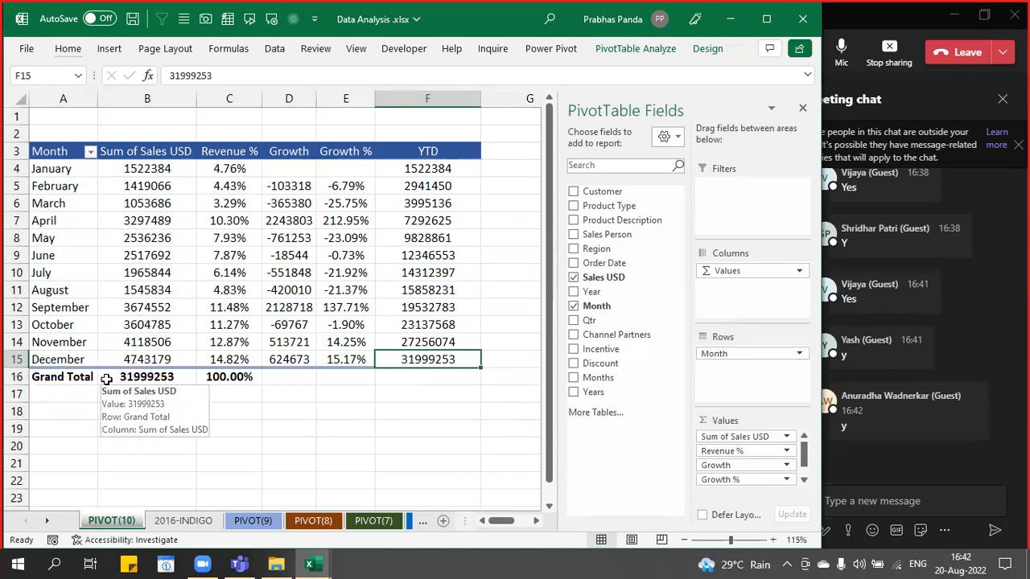
click(449, 150)
key(ctrl+shift+Down)
key(alt+o)
key(c)
key(a)
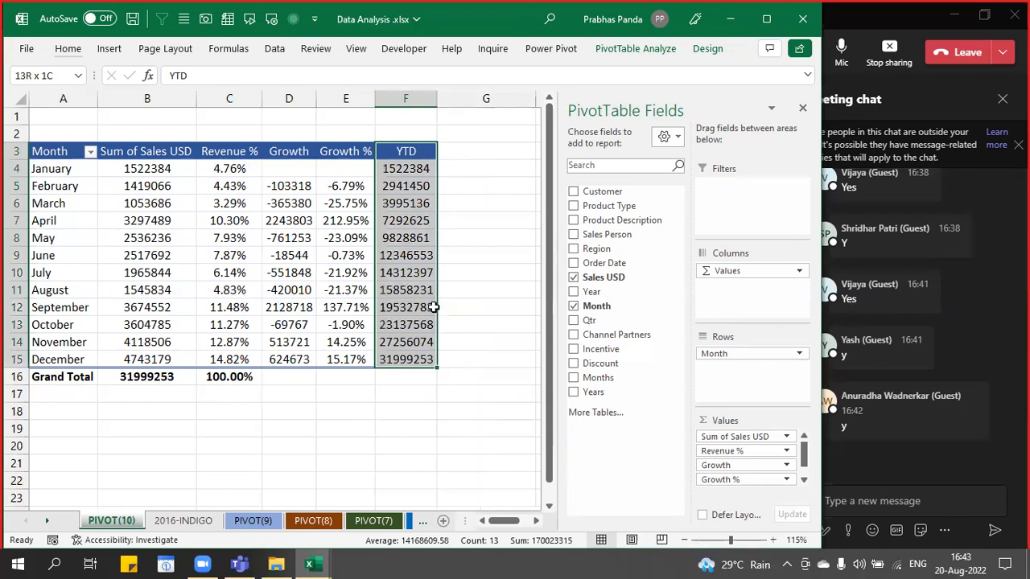
click(419, 271)
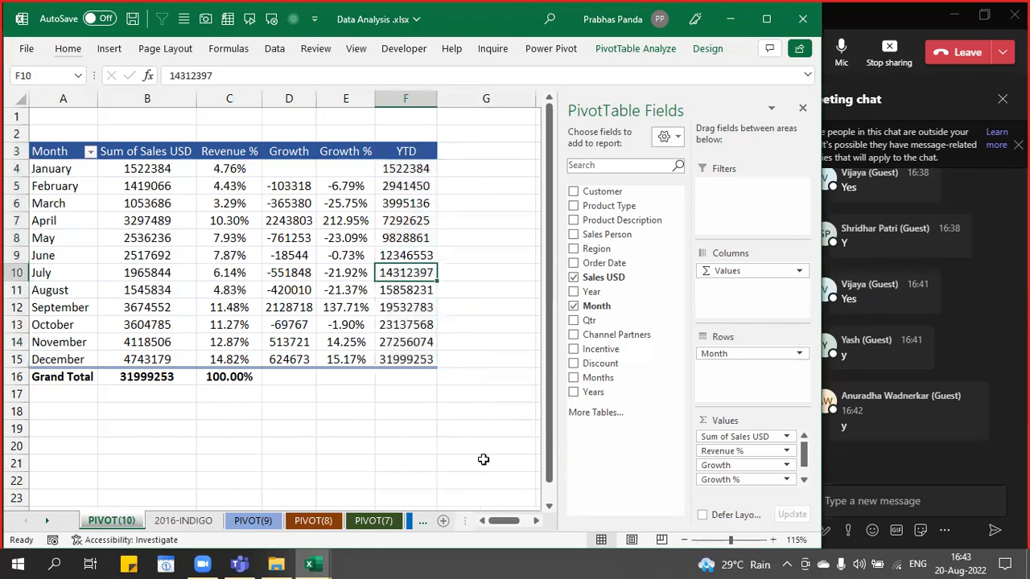
- Rename the Sum of Sales USD header as Revenue and autofit the Revenue through YTD columns
click(140, 152)
text(Revenue)
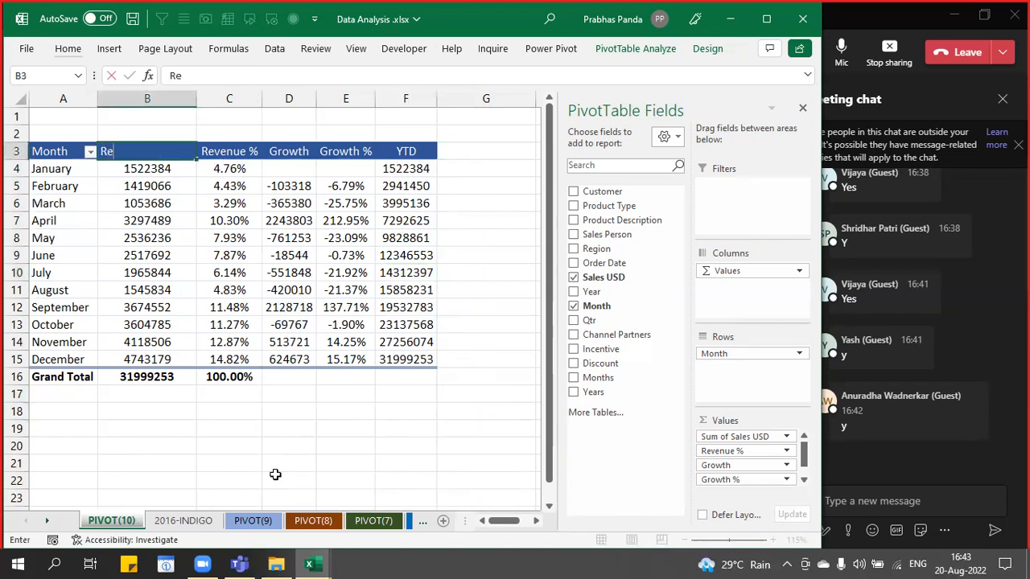
key(Return)
key(Up)
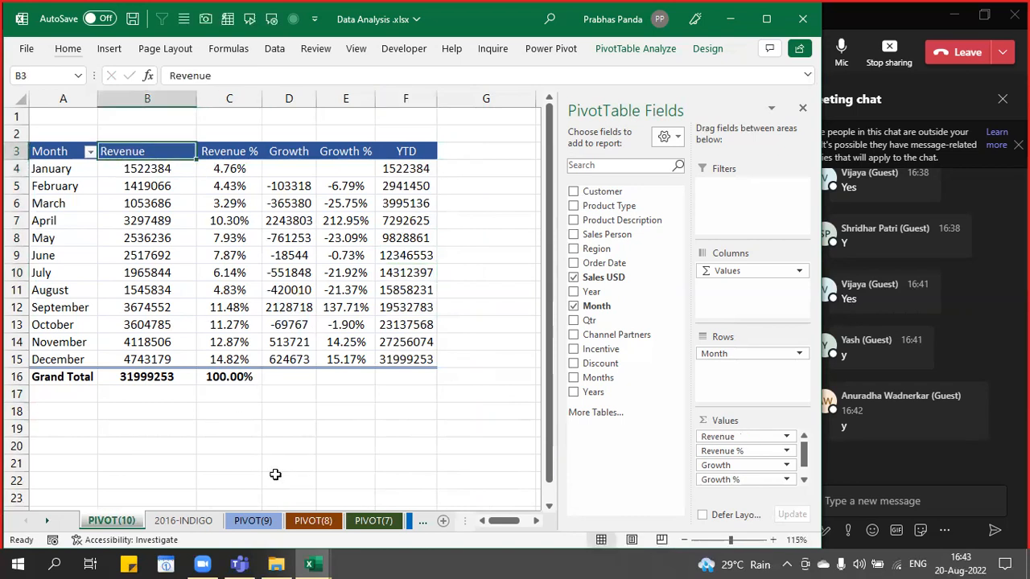
key(ctrl+shift+Right)
key(ctrl+shift+Down)
key(alt+o)
key(c)
key(a)
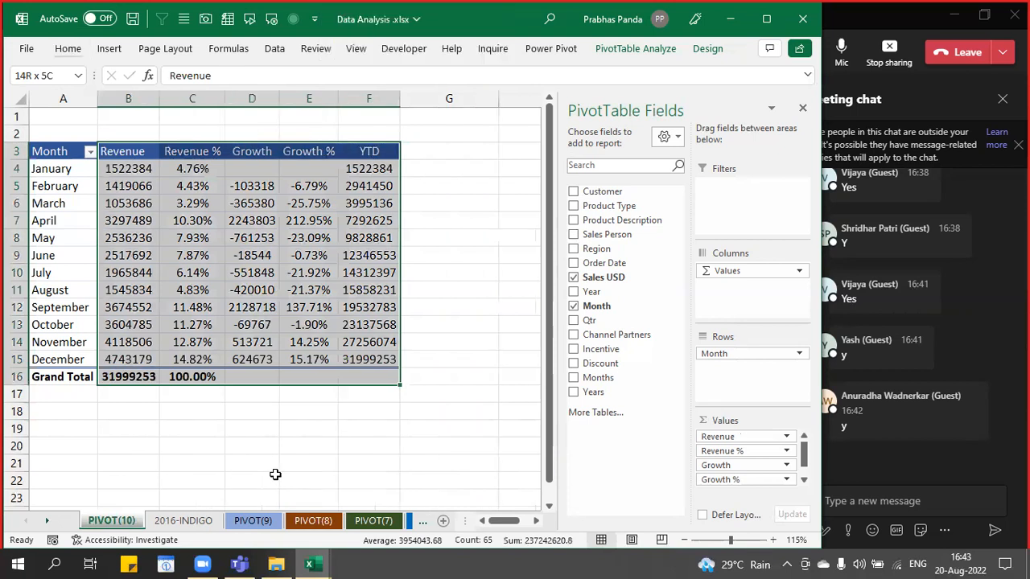
- Review which Show Values As calculation the pivot table's YTD column uses, leaving the setting as it is
key(Right)
key(Right)
key(Right)
key(Right)
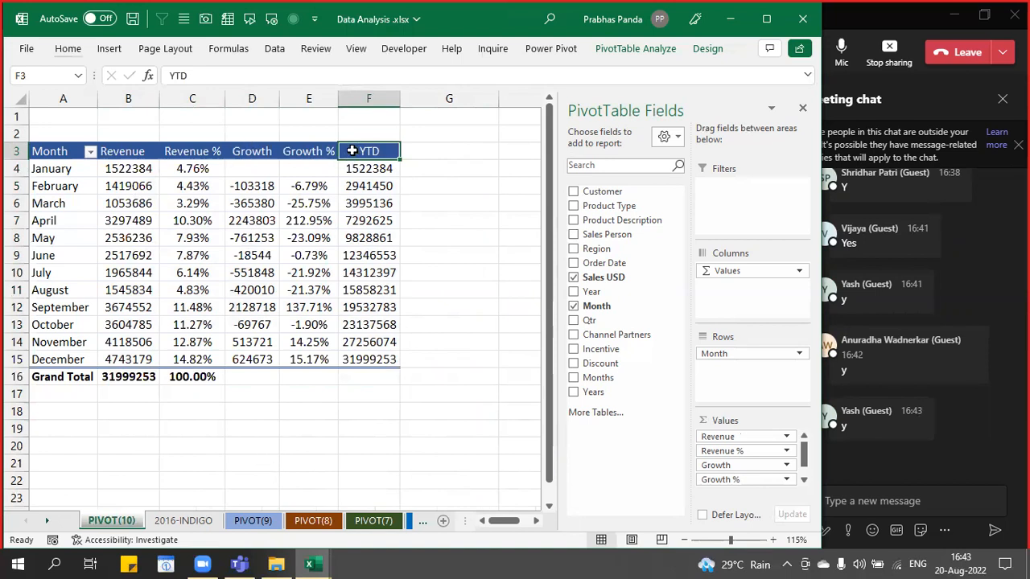
right_click(354, 155)
mouse_move(500, 366)
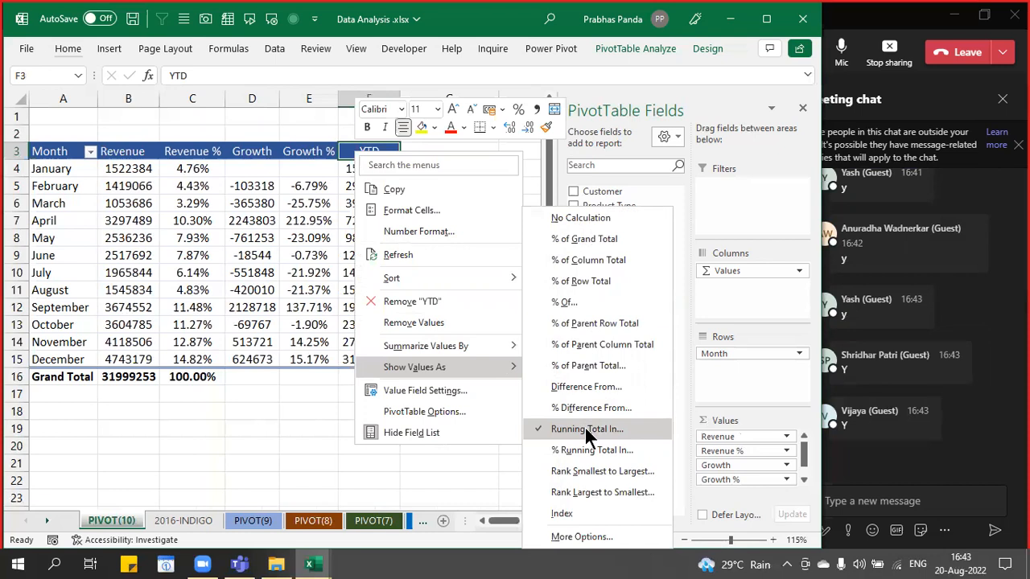
key(Escape)
key(Escape)
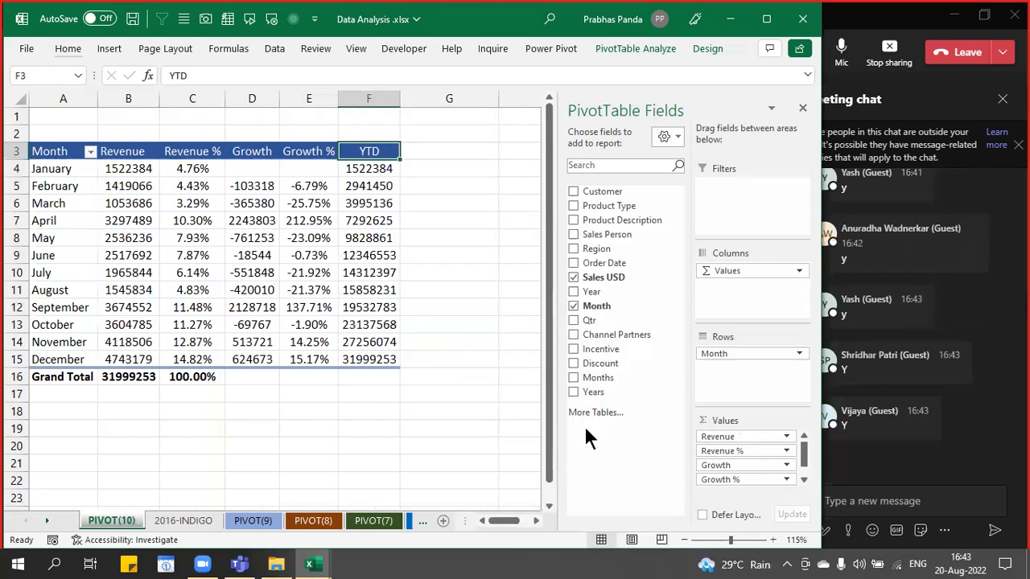
- Highlight the YTD % column on the Data Presentation sheet for reference, and return to the PIVOT(10) pivot table
key(alt+Tab)
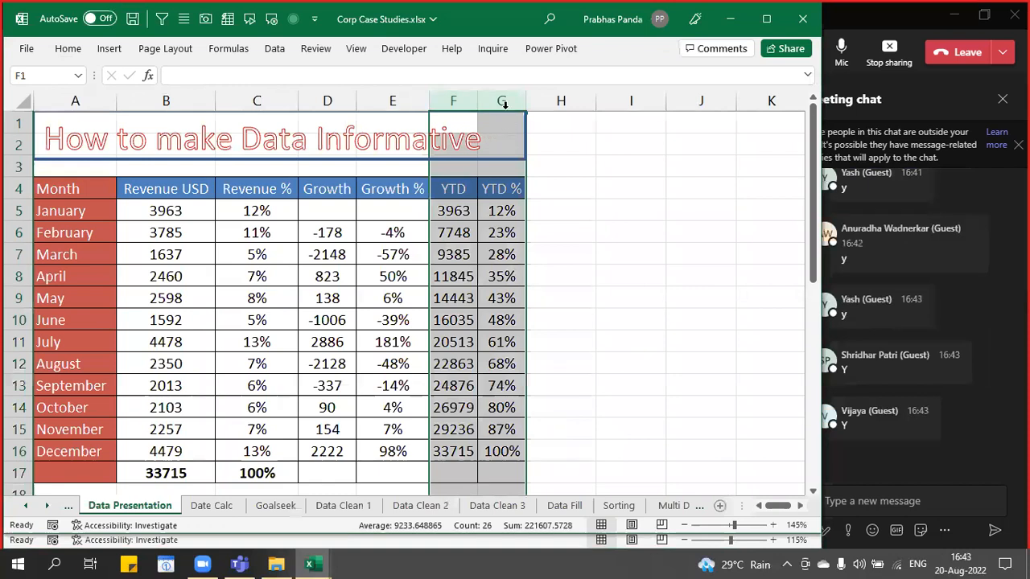
click(504, 100)
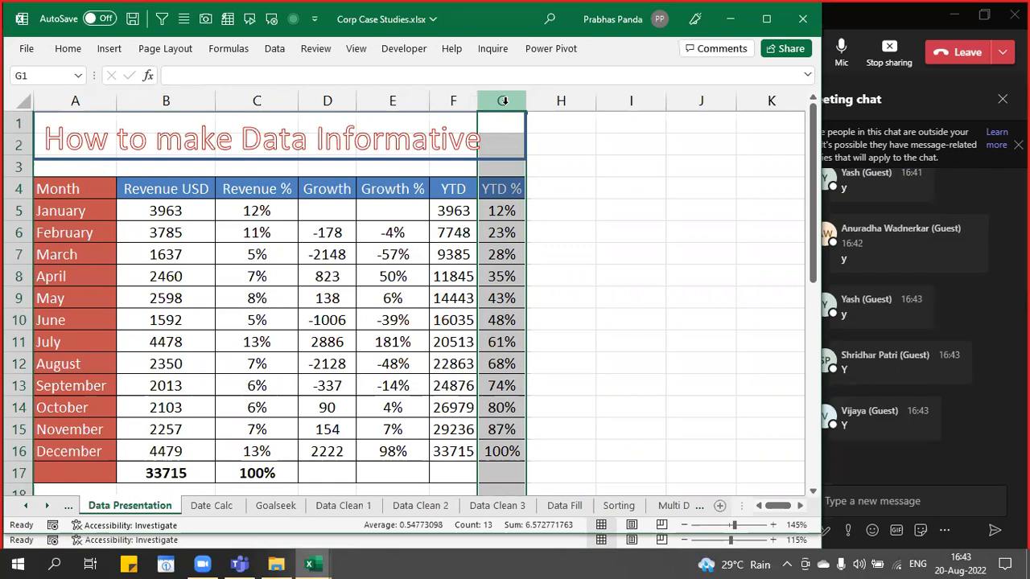
key(alt+Tab)
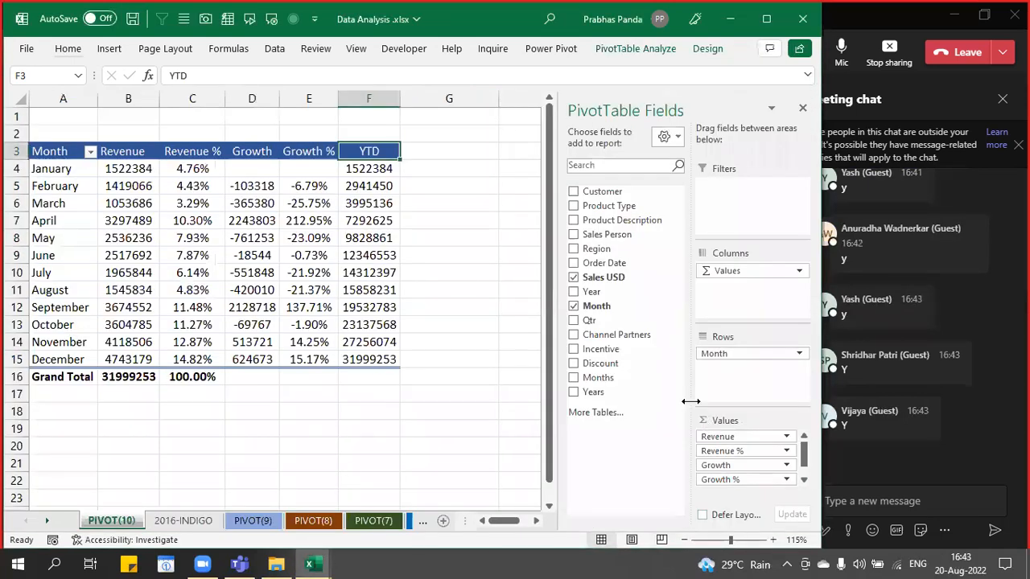
- Add Sales USD once more to the pivot table's values and show it as % Running Total In with base field Month
drag(617, 279, 753, 489)
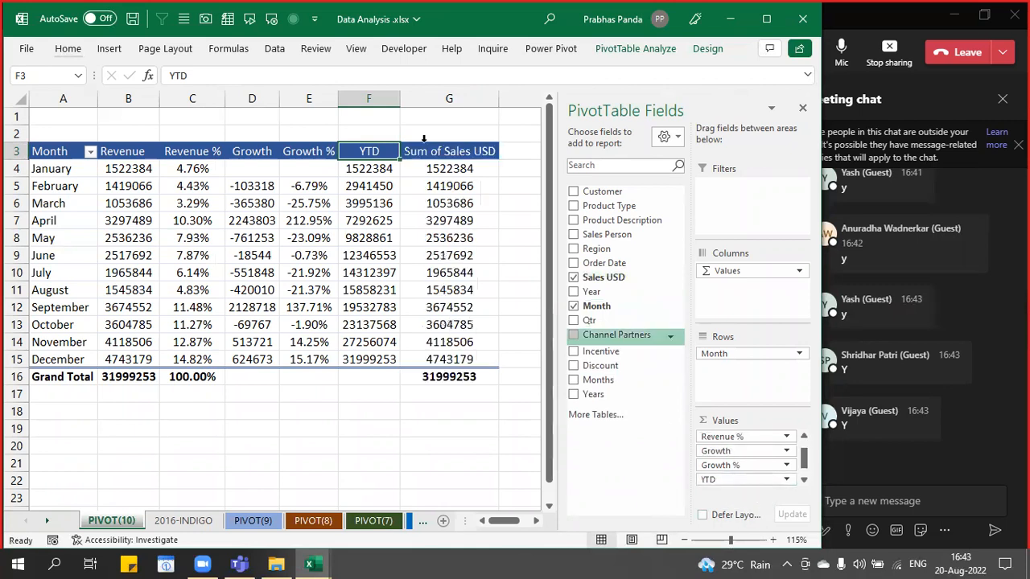
click(433, 145)
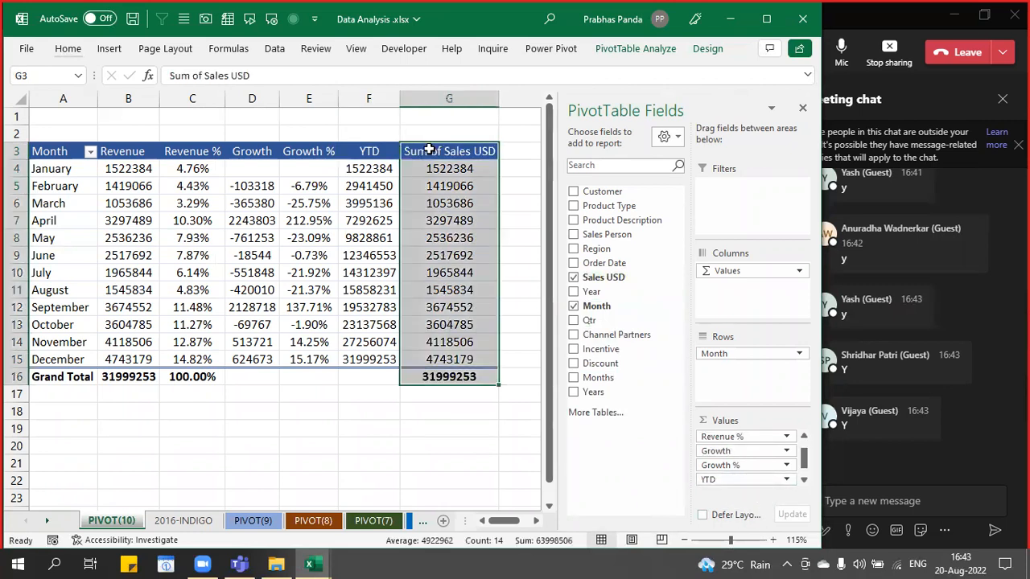
click(429, 150)
right_click(428, 150)
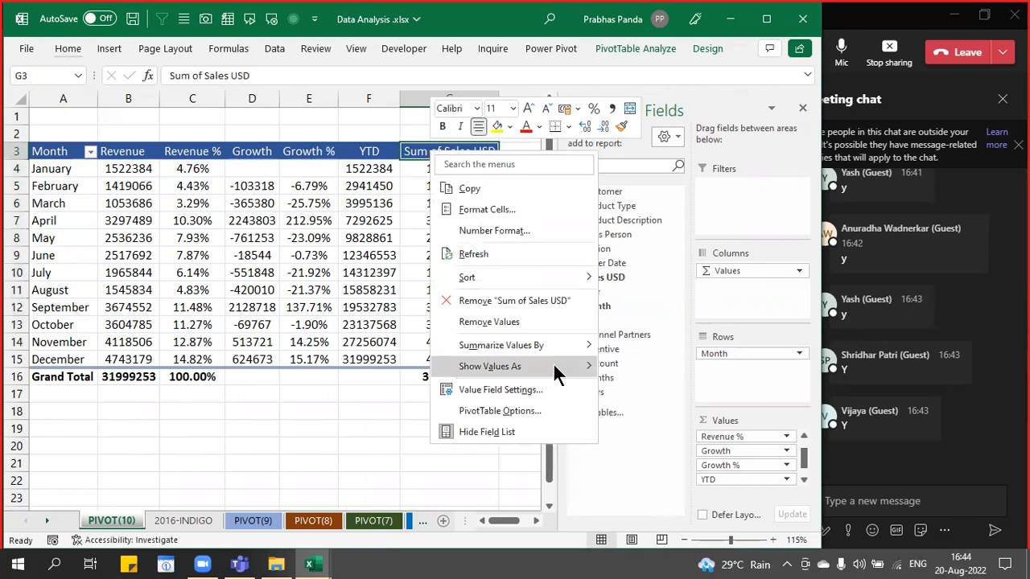
mouse_move(561, 366)
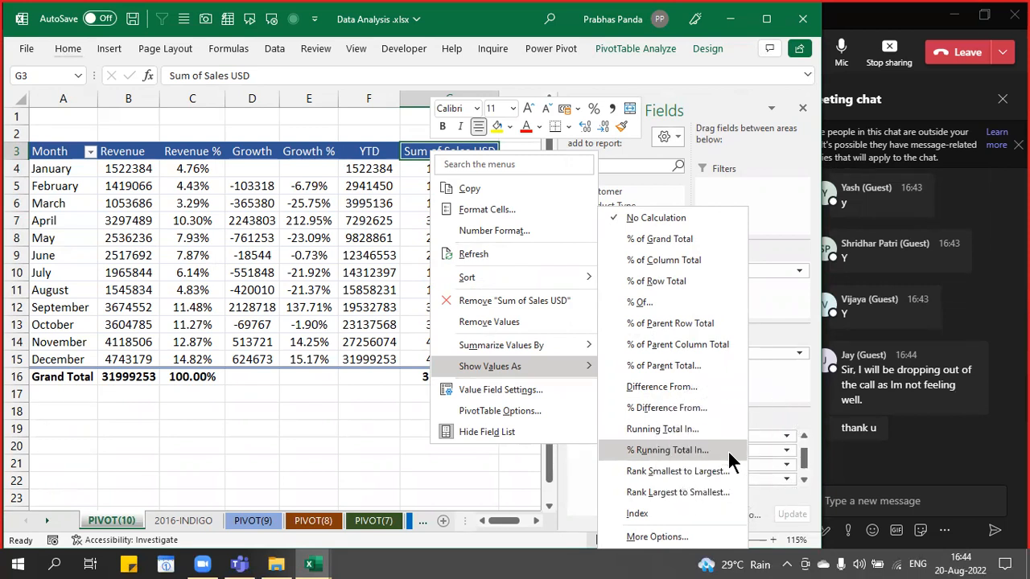
click(657, 449)
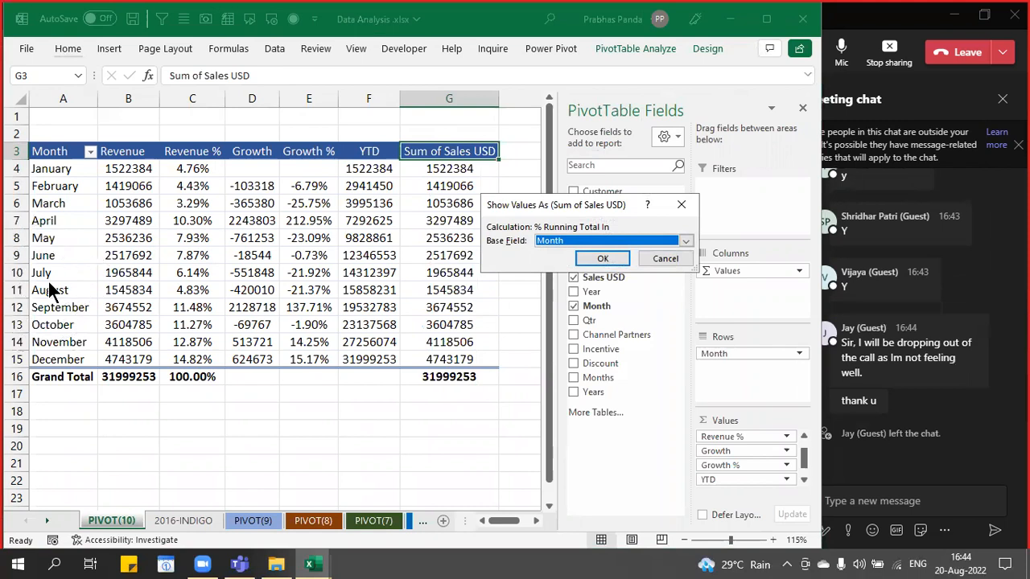
click(603, 258)
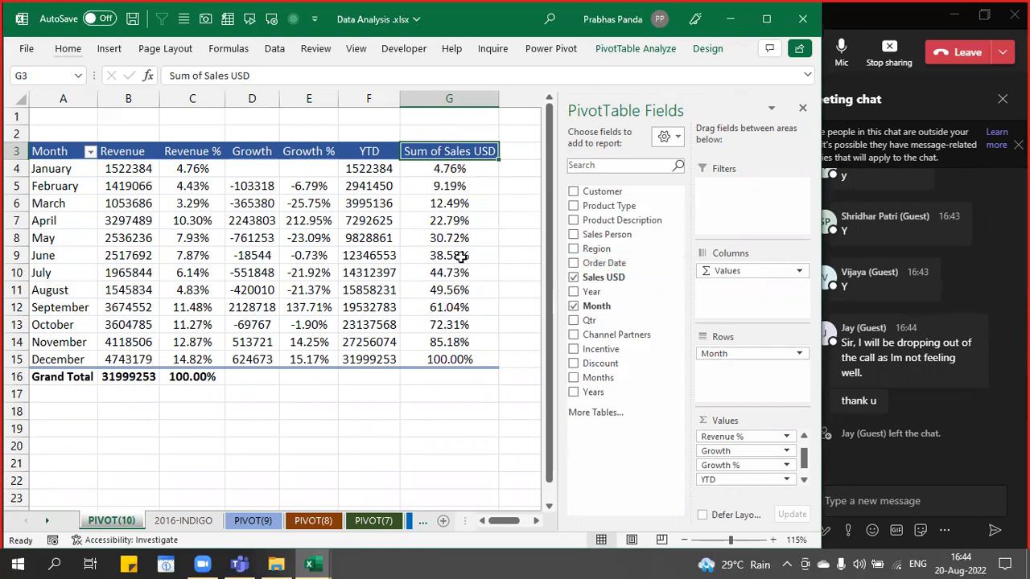
- Rename the new percentage running total column's header as YTD % and autofit the column's width
text(YTD)
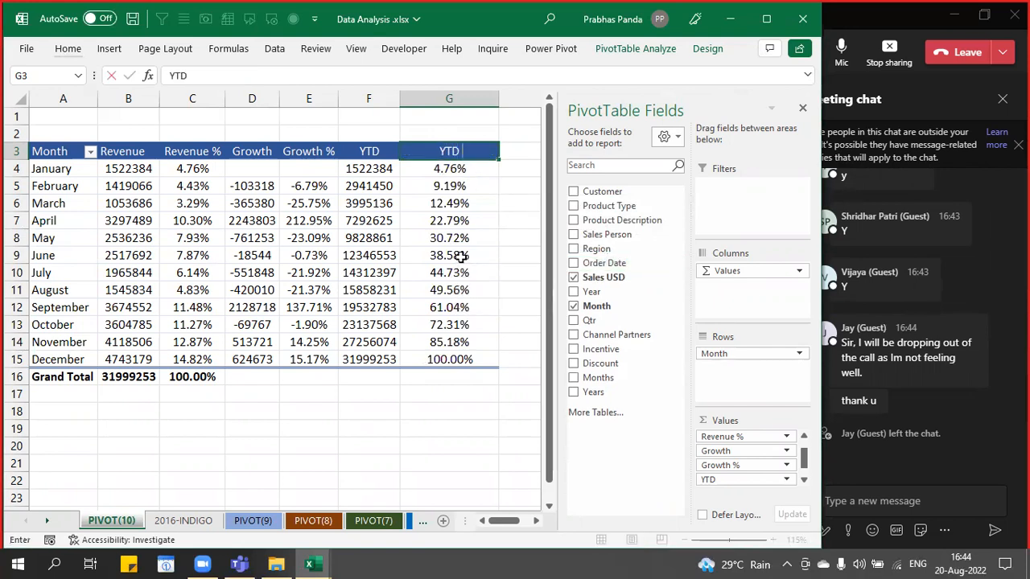
text( %)
key(Return)
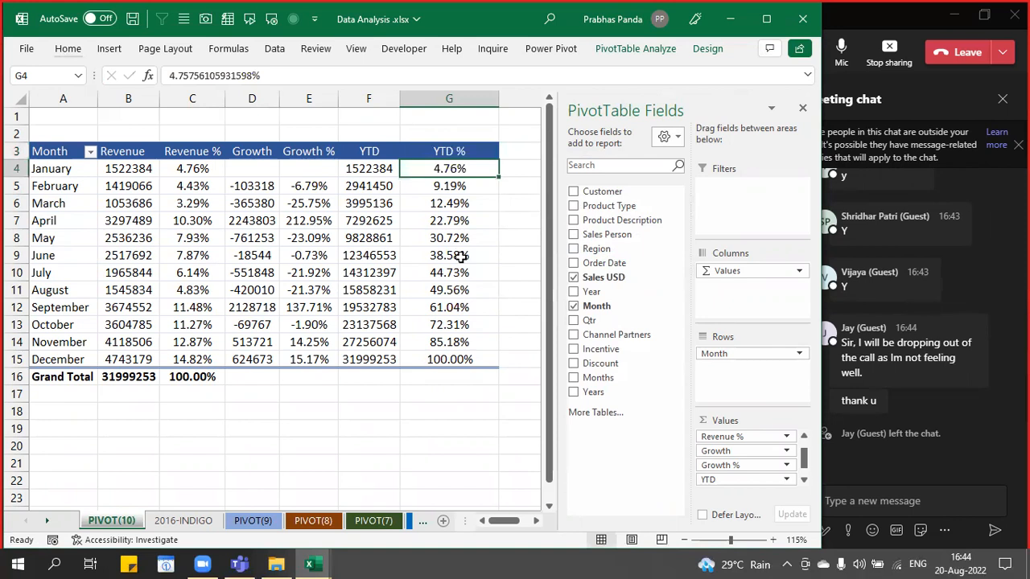
key(ctrl+Down)
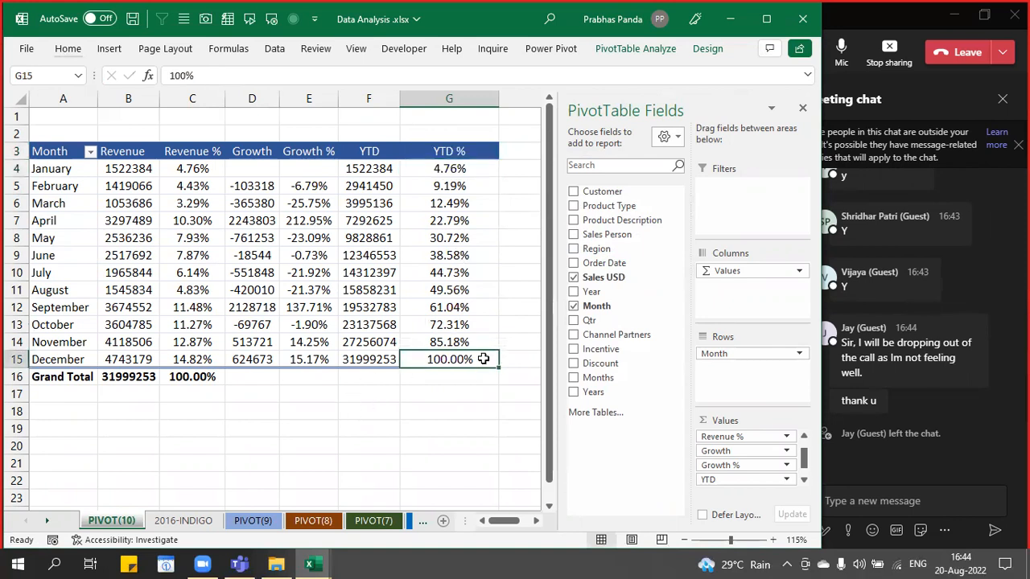
mouse_move(204, 376)
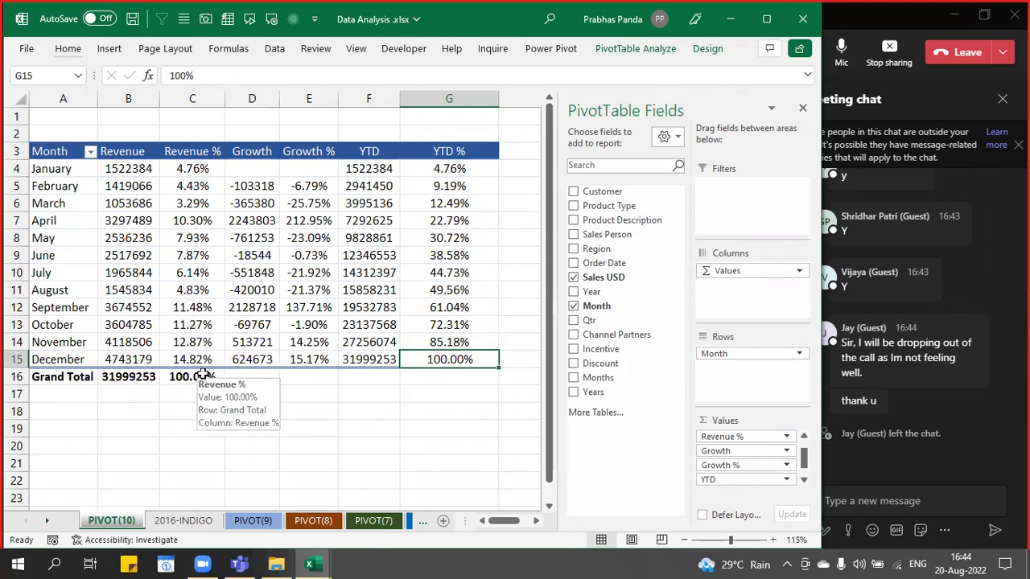
click(449, 151)
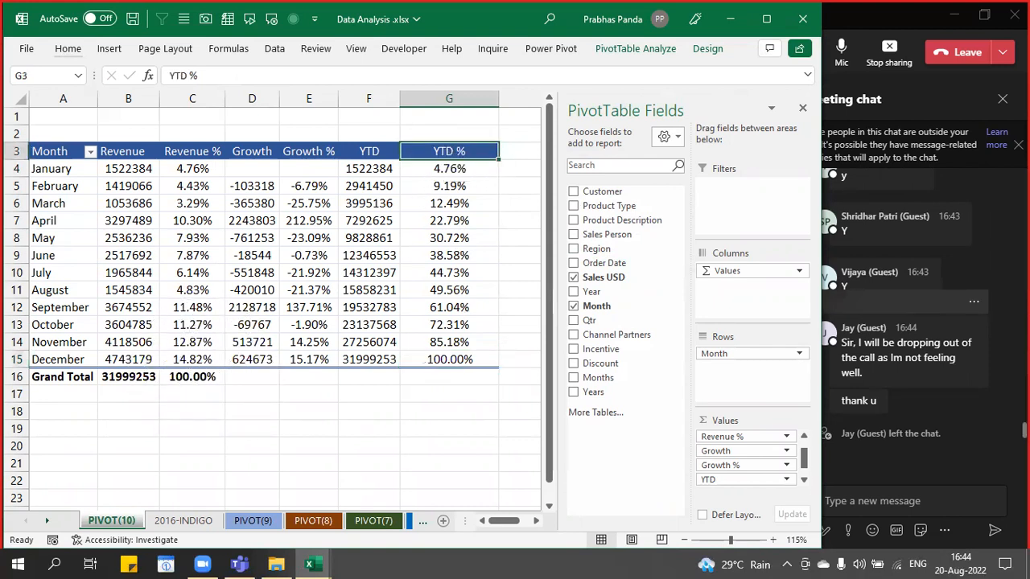
key(ctrl+shift+Down)
key(alt+o)
key(c)
key(a)
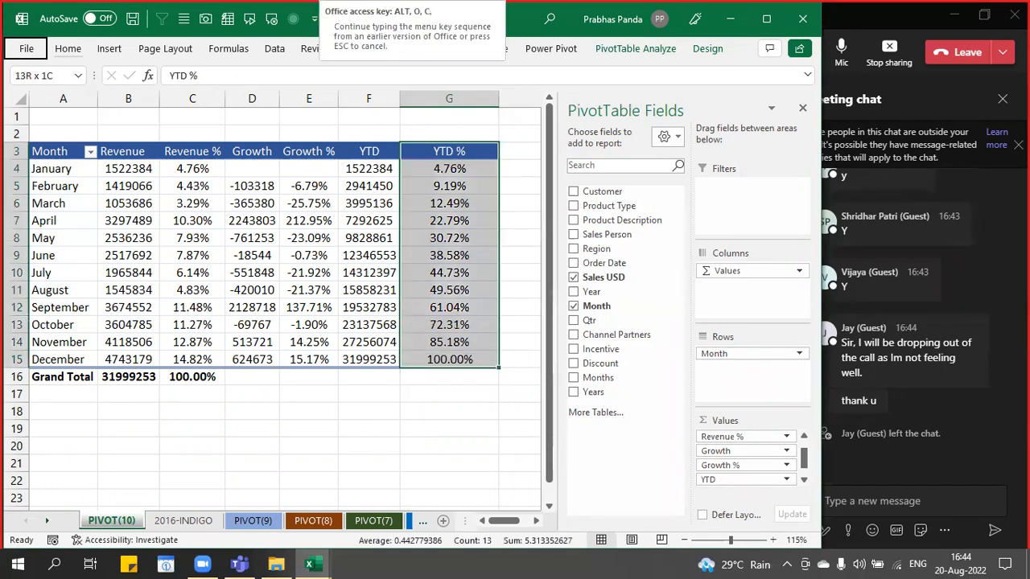
- Review the options available for the YTD % header and highlight the Revenue % through YTD % columns
click(418, 150)
right_click(418, 150)
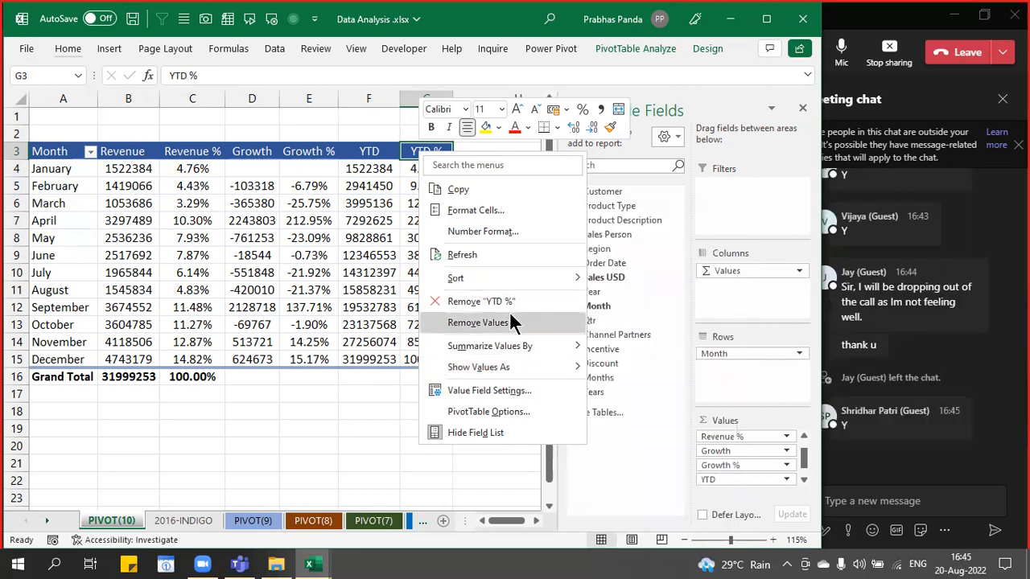
key(Escape)
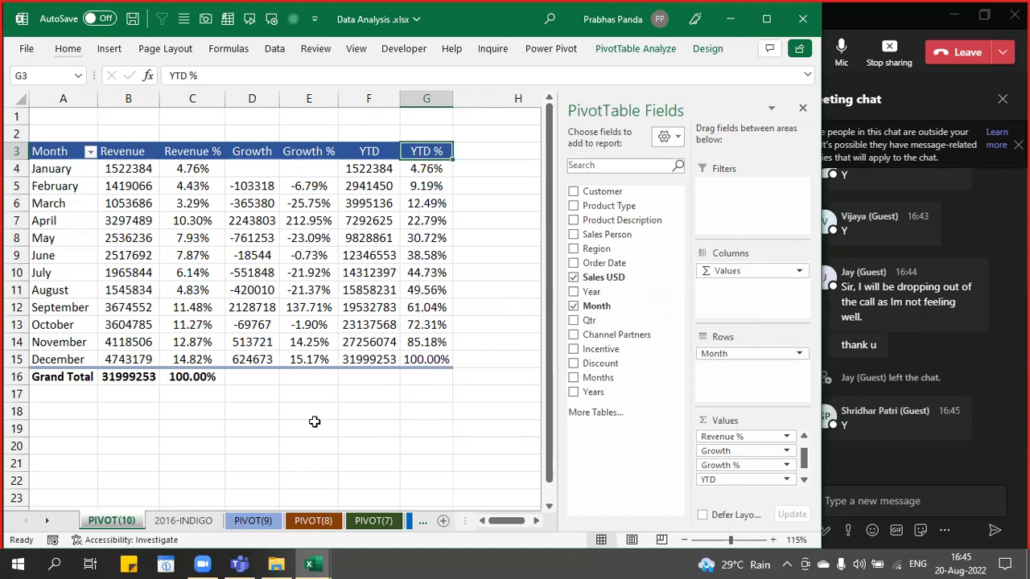
drag(193, 98, 427, 133)
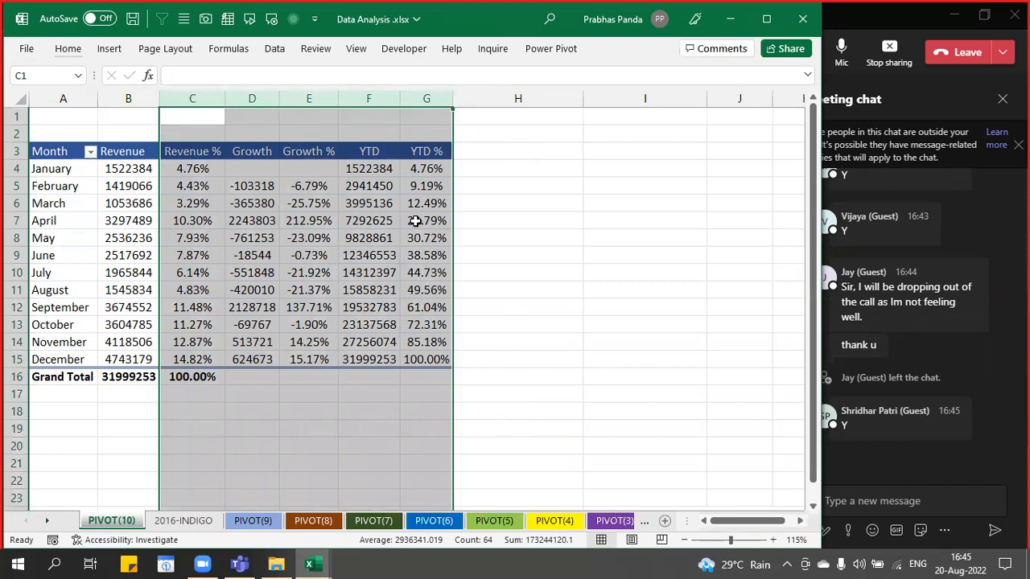
click(378, 221)
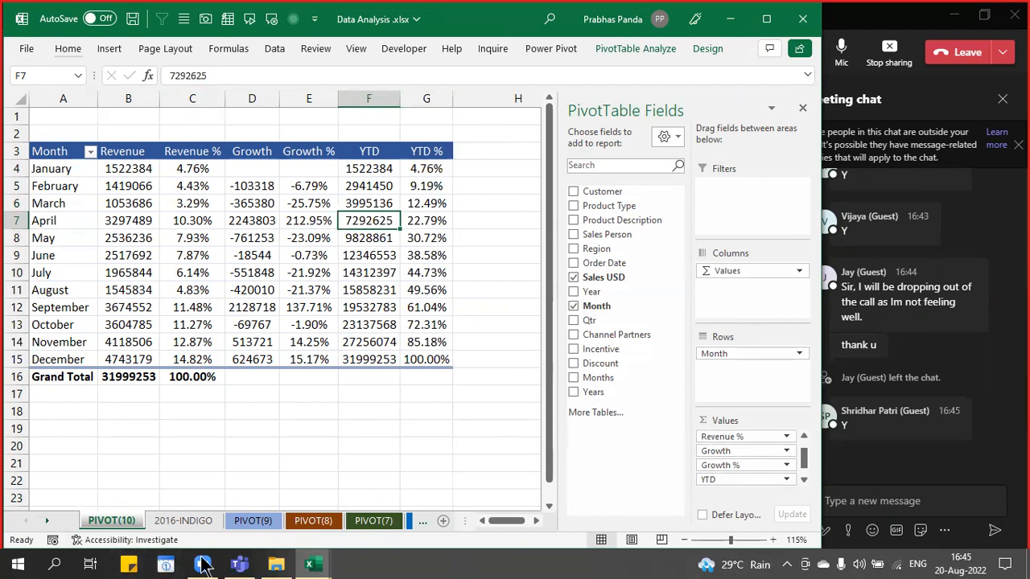
- Examine the source data columns on the Summary Table sheet across to Incentive, and return to the PIVOT(10) sheet
right_click(47, 520)
click(34, 427)
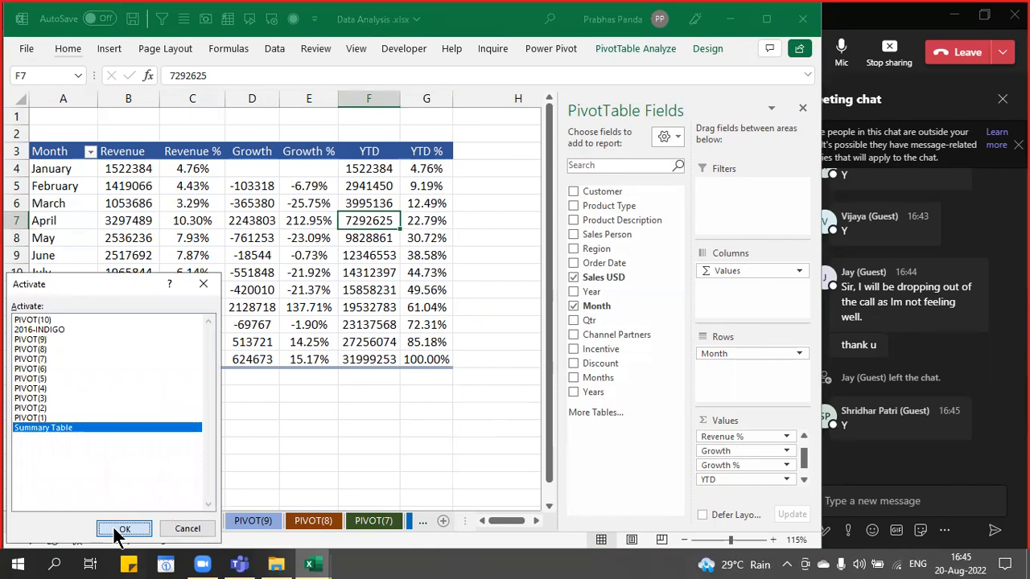
click(121, 529)
click(661, 327)
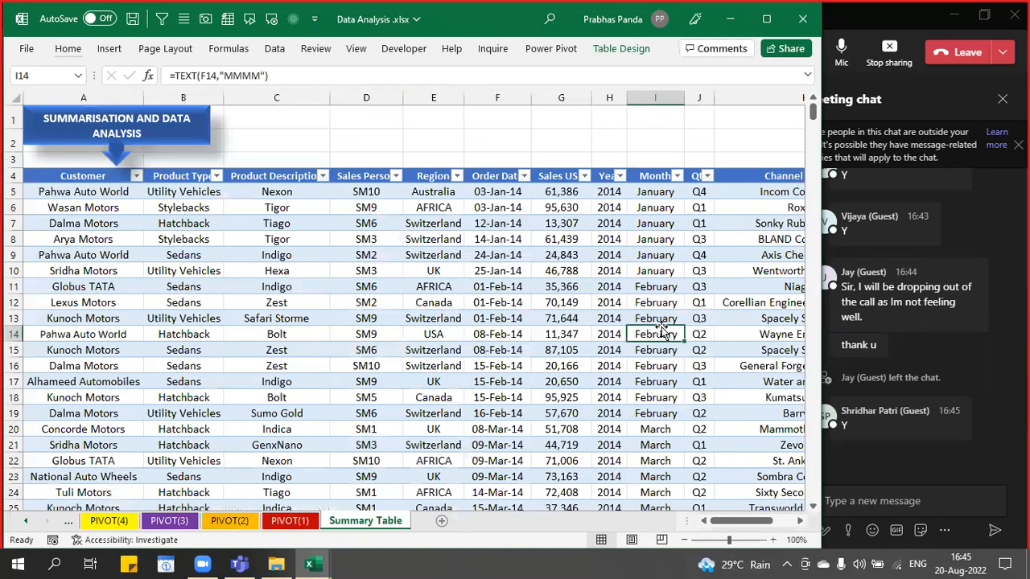
key(Right)
key(Right)
key(Right)
key(Right)
key(Right)
key(Right)
key(Right)
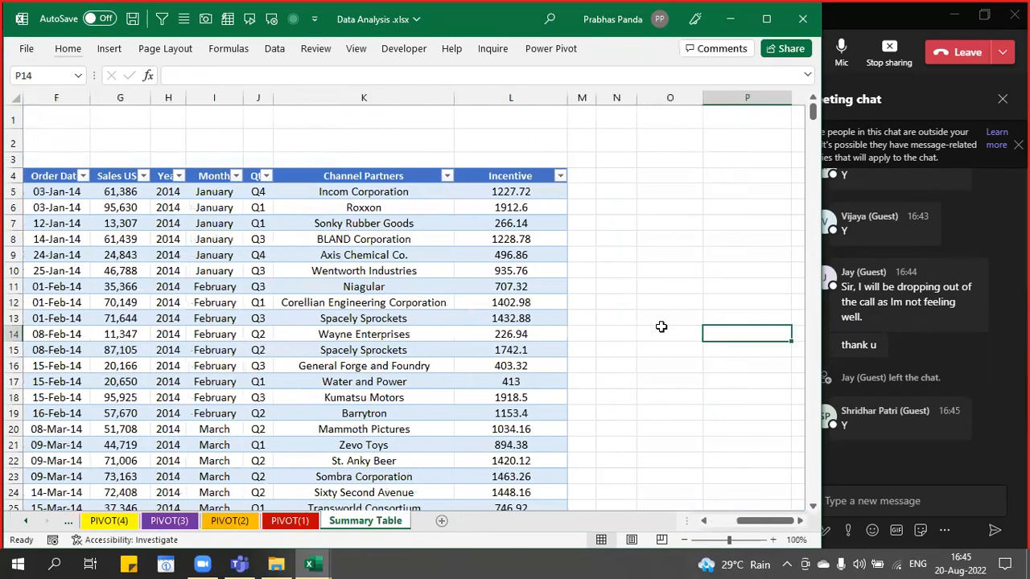
right_click(24, 523)
click(30, 320)
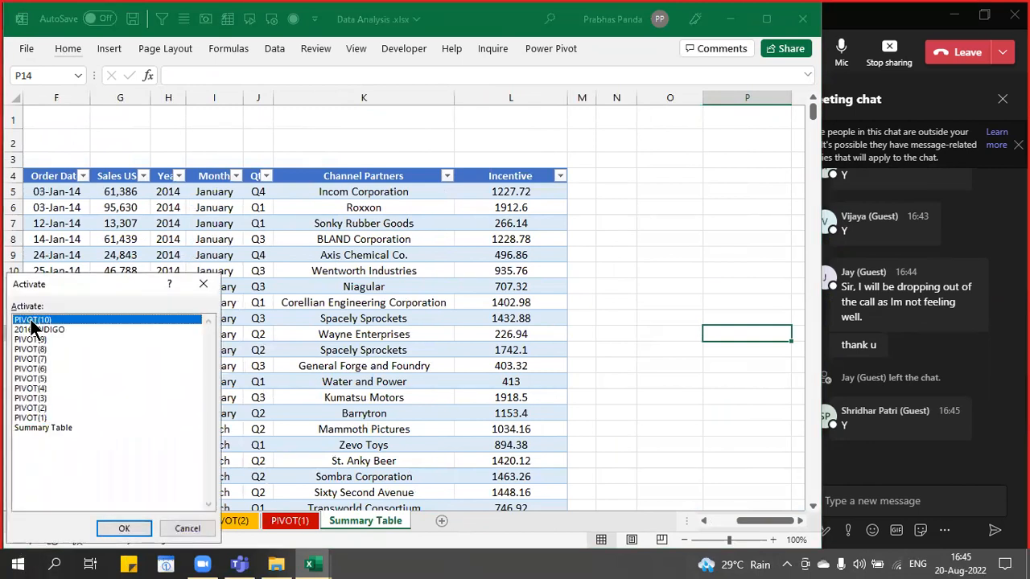
click(135, 529)
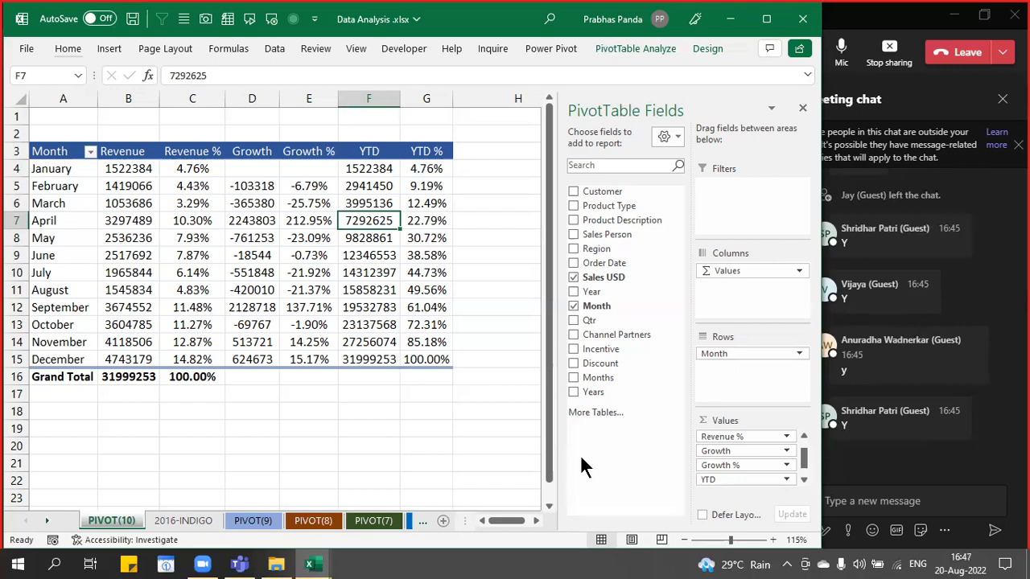
- Create a copy of the PIVOT(10) sheet within the Data Analysis workbook, placed before PIVOT(10)
right_click(107, 522)
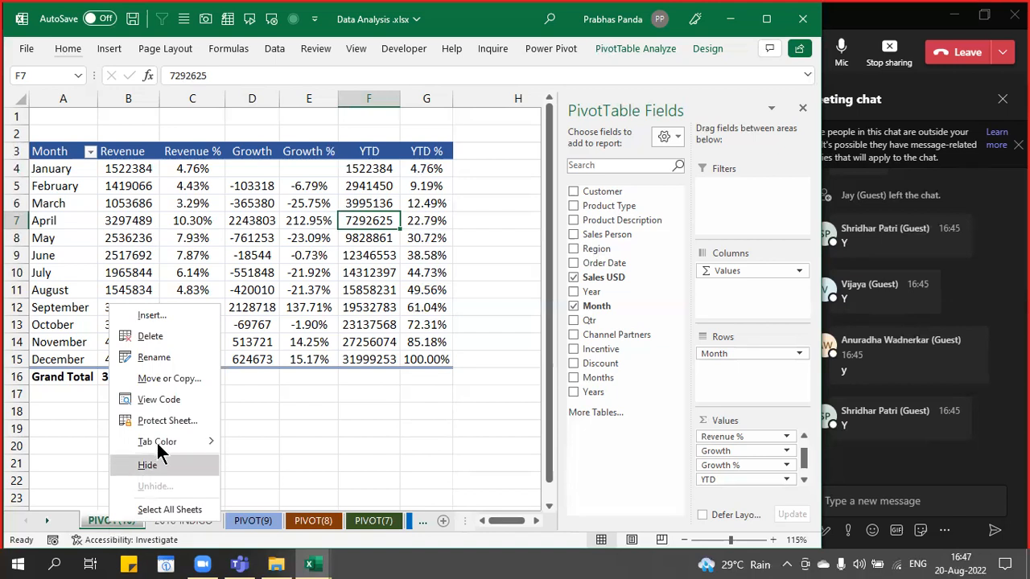
click(177, 381)
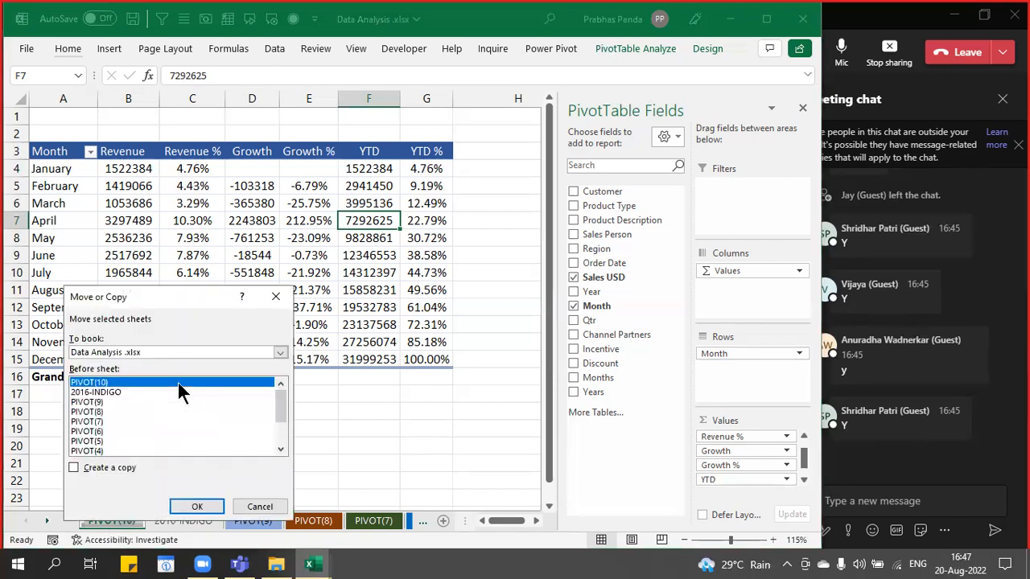
click(116, 469)
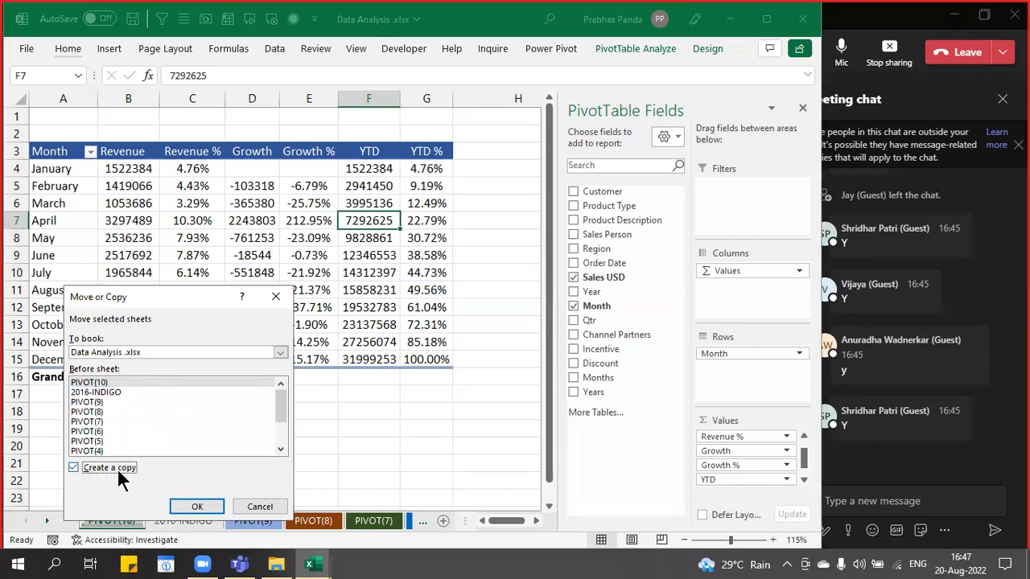
click(191, 504)
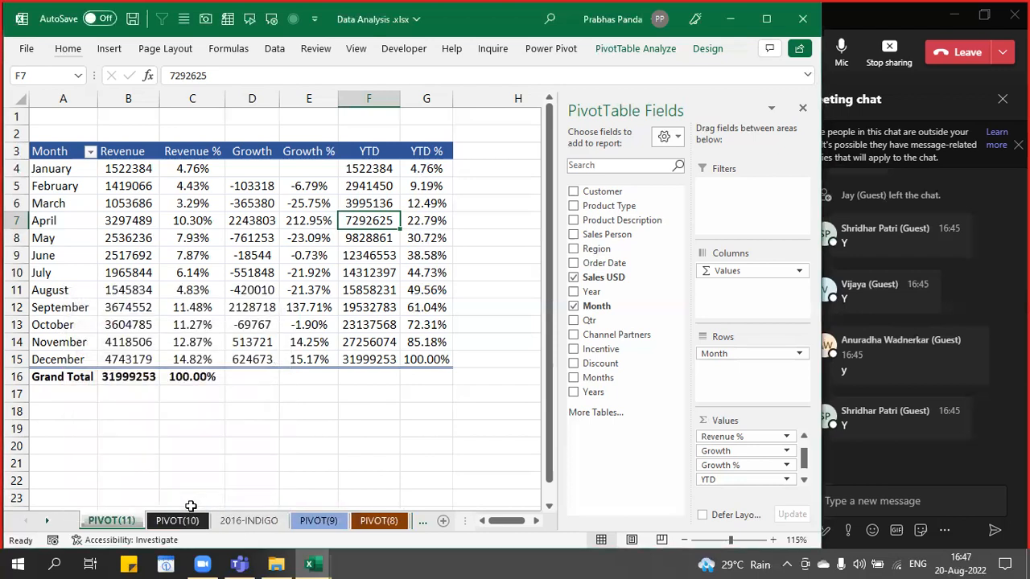
- Colour the PIVOT(11) sheet's tab with the lightest blue theme shade and select July's Growth % cell
right_click(116, 520)
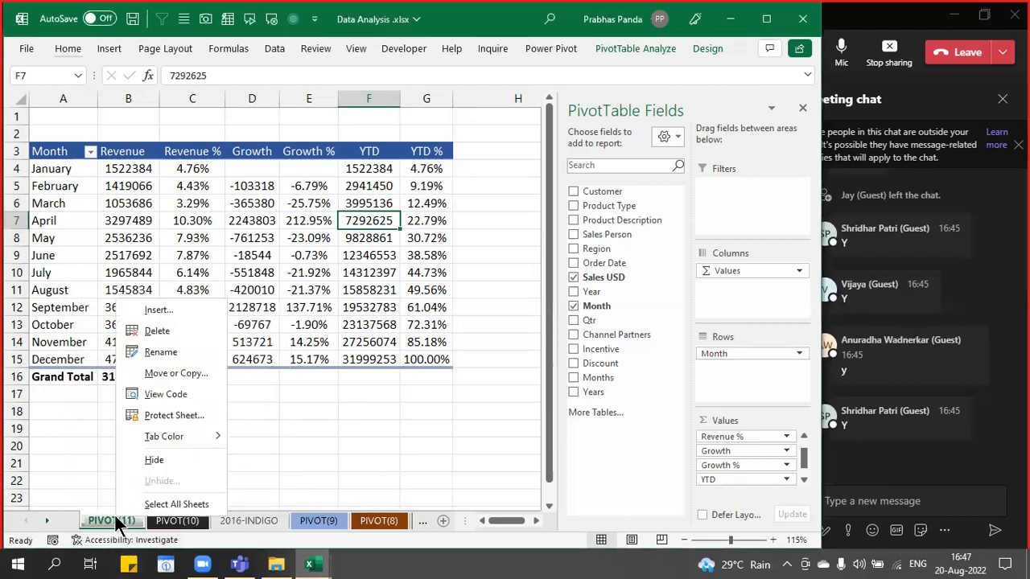
mouse_move(216, 434)
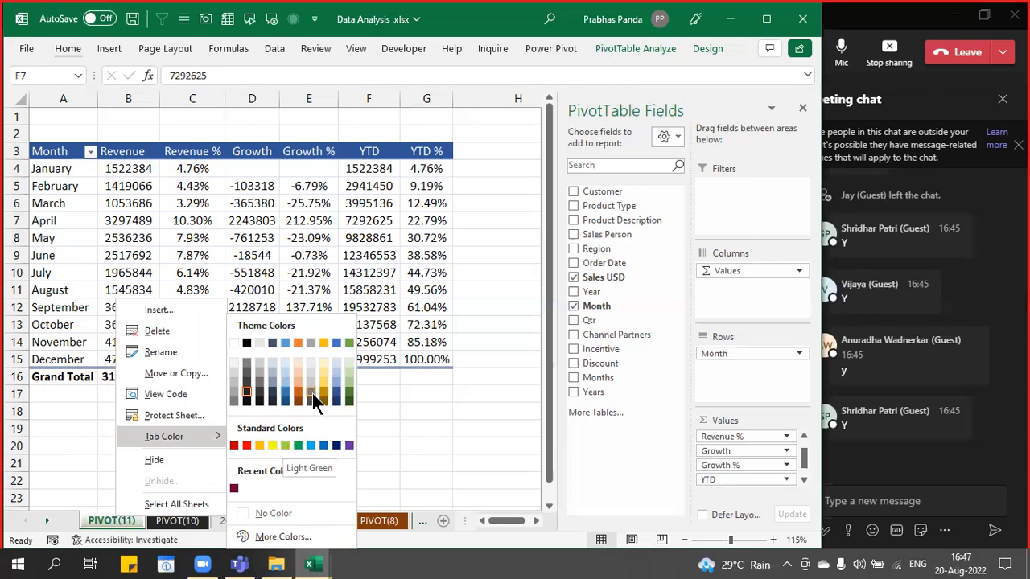
click(336, 358)
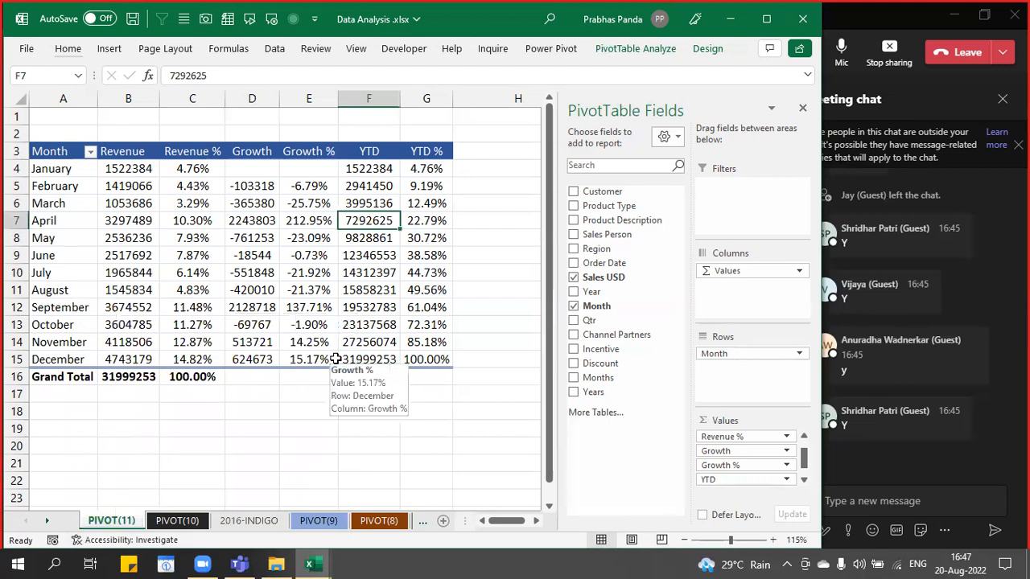
click(289, 271)
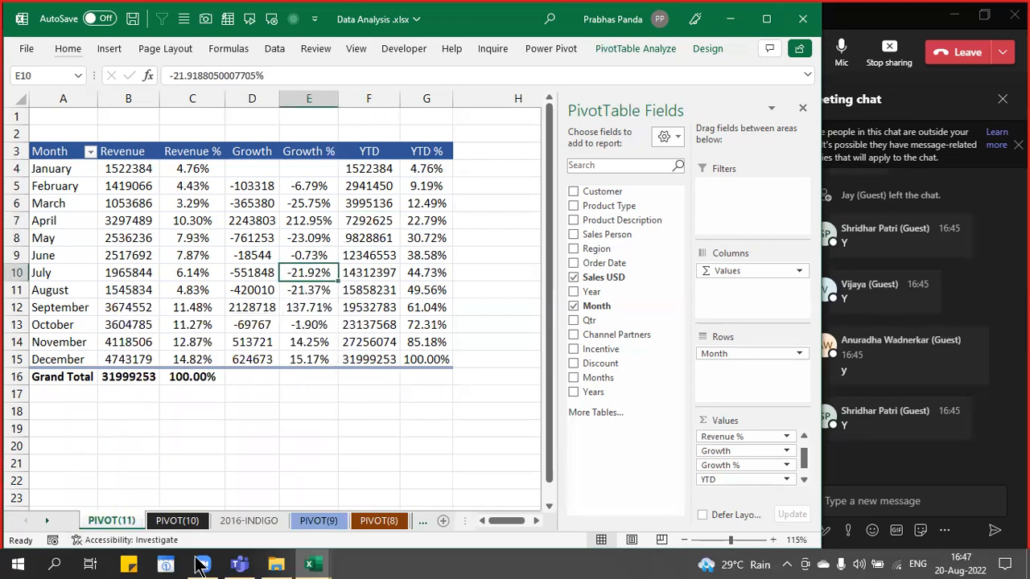
- Recolour the PIVOT(11) sheet's tab with the darkest grey shade in the white theme colour column
click(177, 523)
click(126, 519)
right_click(128, 524)
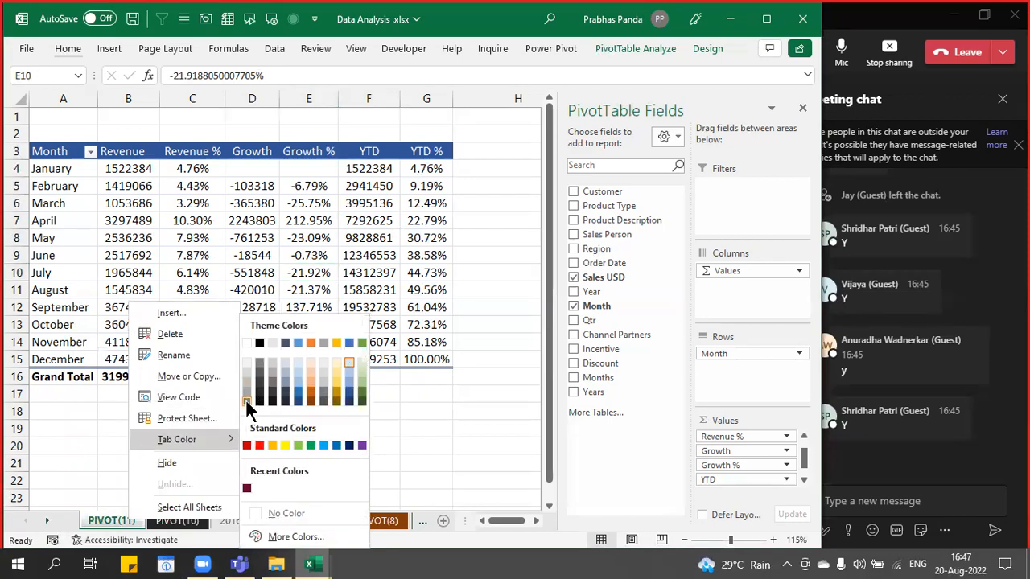
click(245, 399)
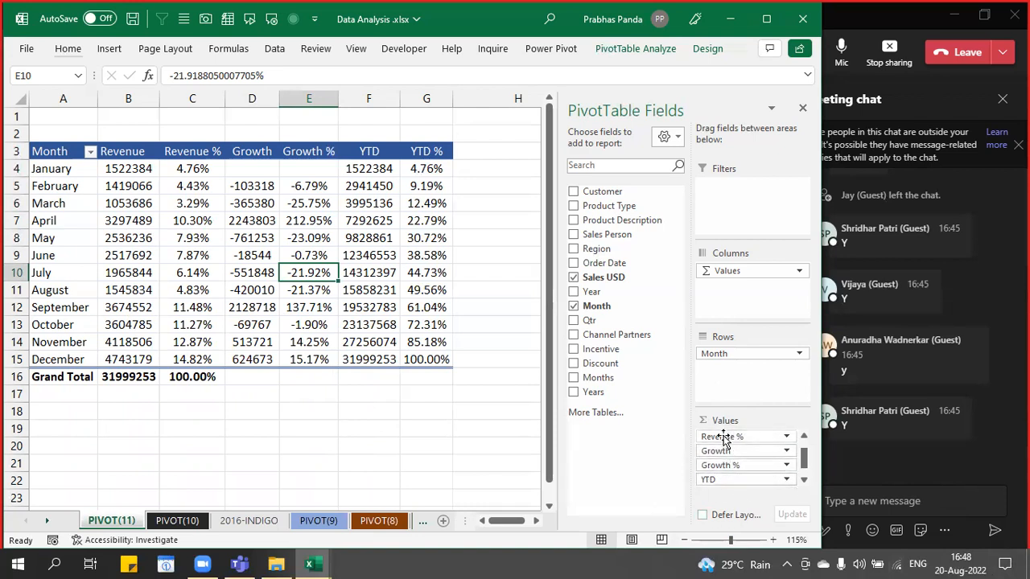
key(ctrl)
key(ctrl)
key(ctrl)
key(ctrl)
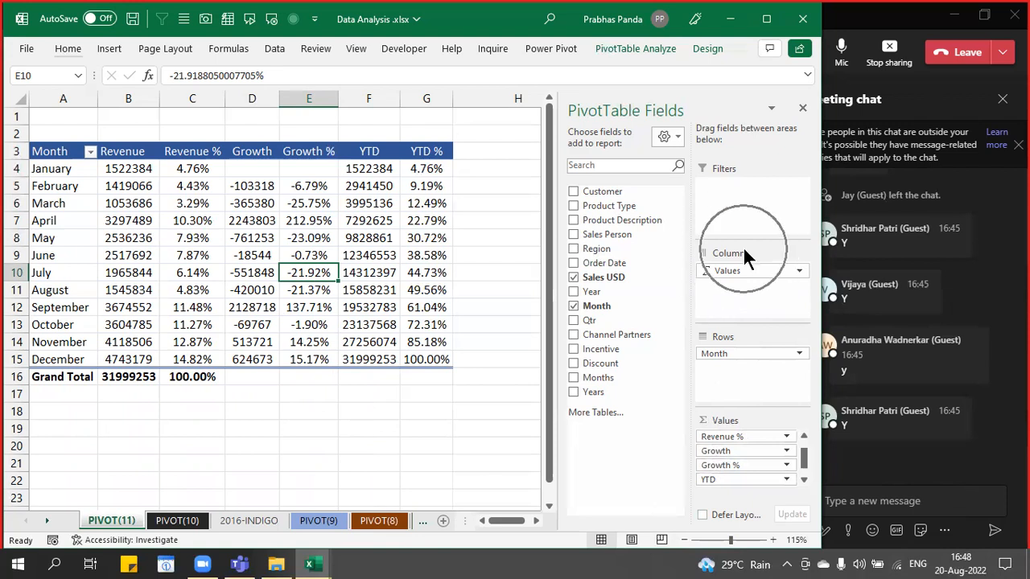
key(ctrl)
key(ctrl)
key(ctrl)
key(ctrl)
key(ctrl)
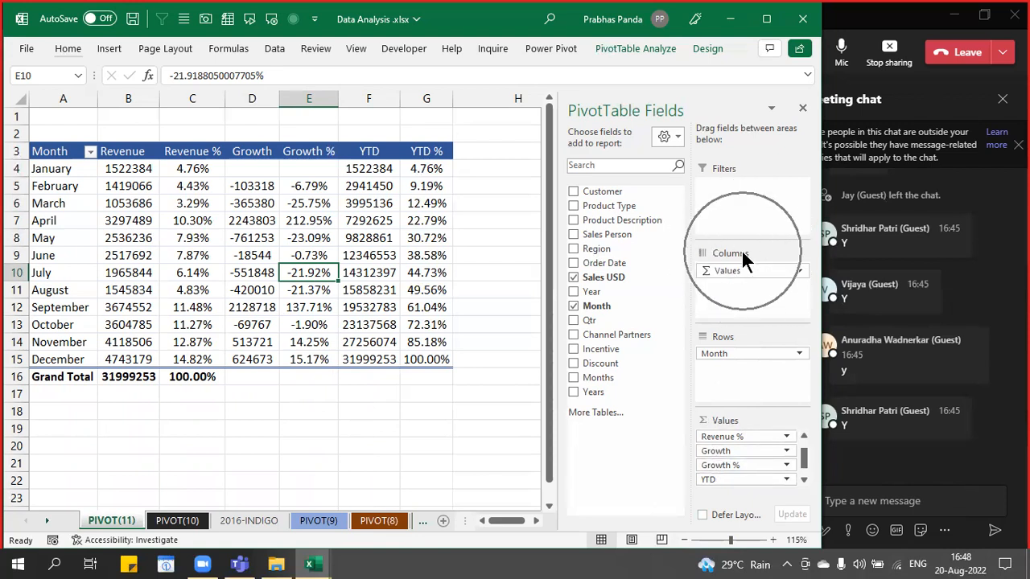
key(ctrl)
key(ctrl)
key(ctrl)
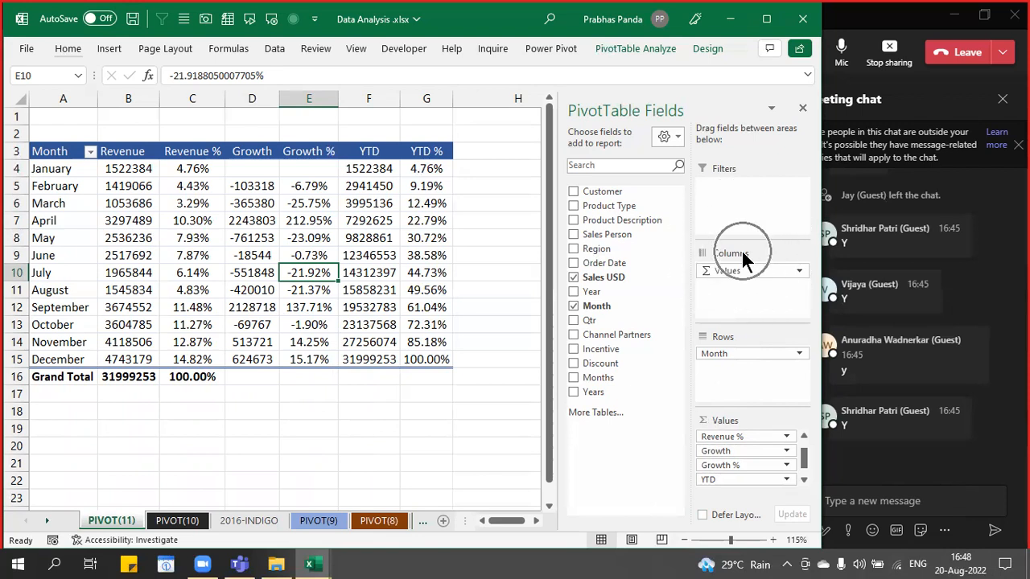
key(ctrl)
key(ctrl)
key(ctrl)
key(ctrl)
key(ctrl)
- Clear the PIVOT(11) pivot's fields and rebuild it with Product Description as rows, Year as columns and the sum of Sales USD as values
drag(740, 274, 625, 319)
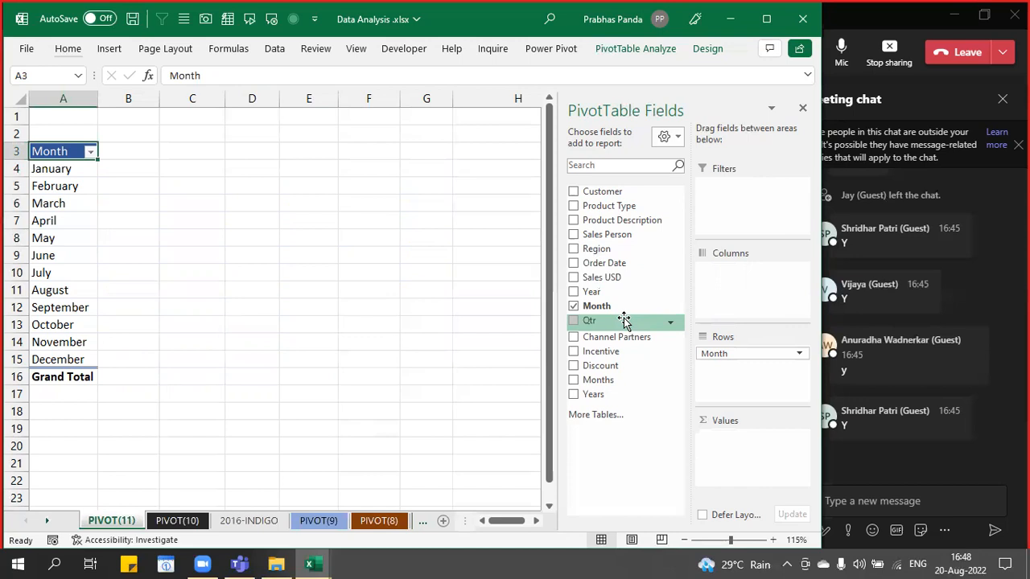
click(573, 308)
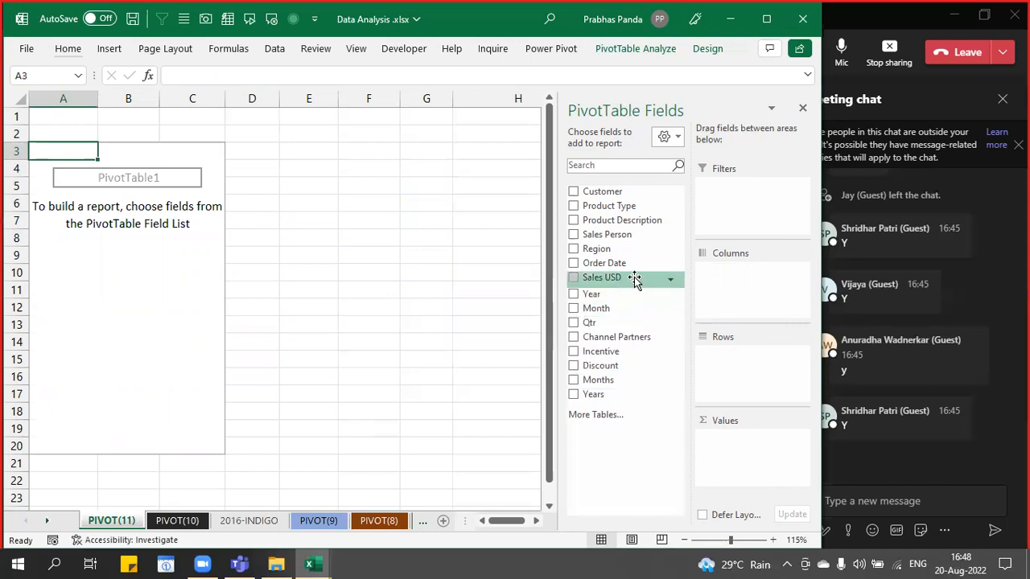
drag(634, 277, 761, 461)
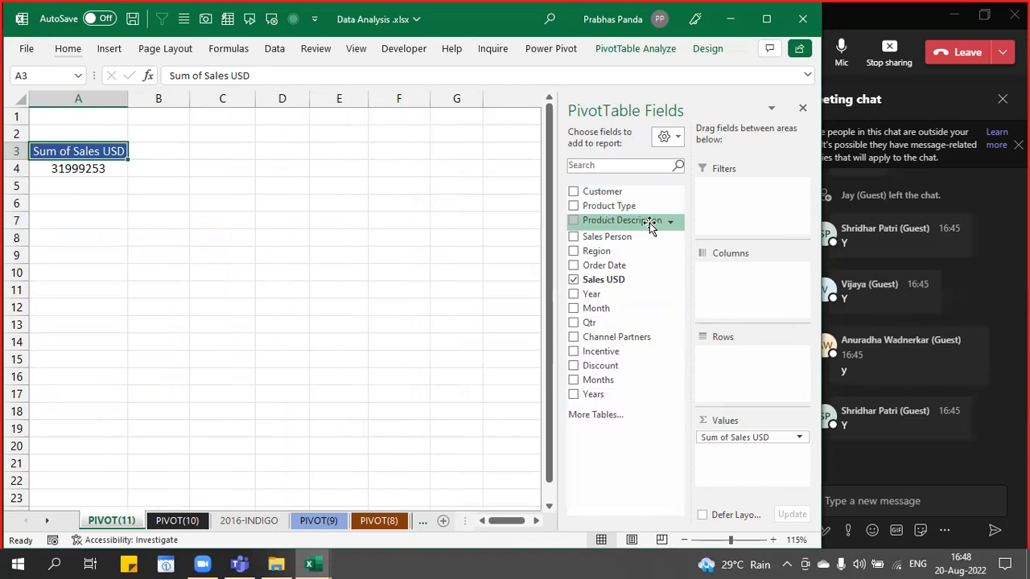
drag(651, 226, 772, 382)
drag(603, 293, 765, 296)
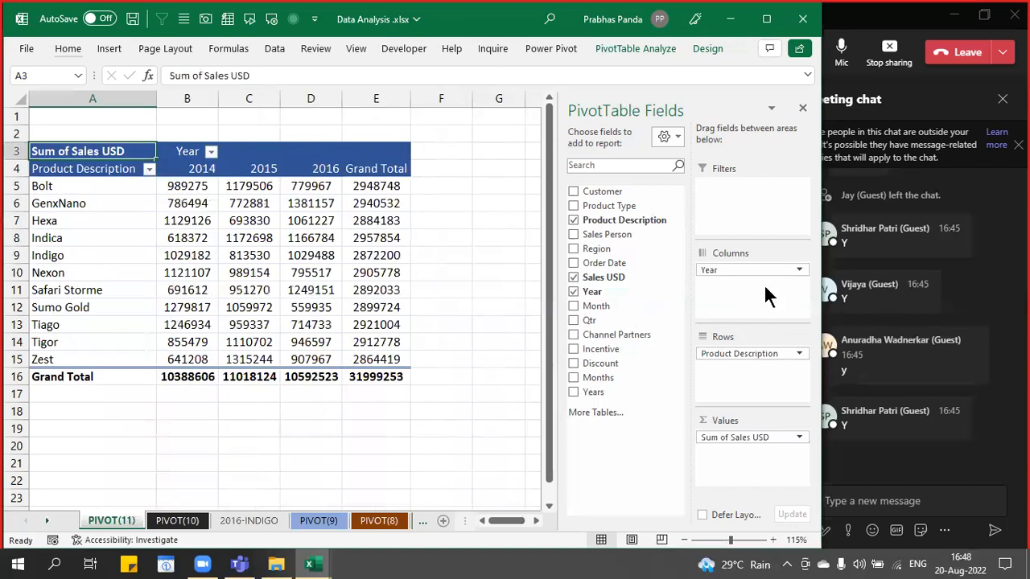
- Centre the year headers and all sales figures through the grand totals, and select Bolt's 2014 value
key(Down)
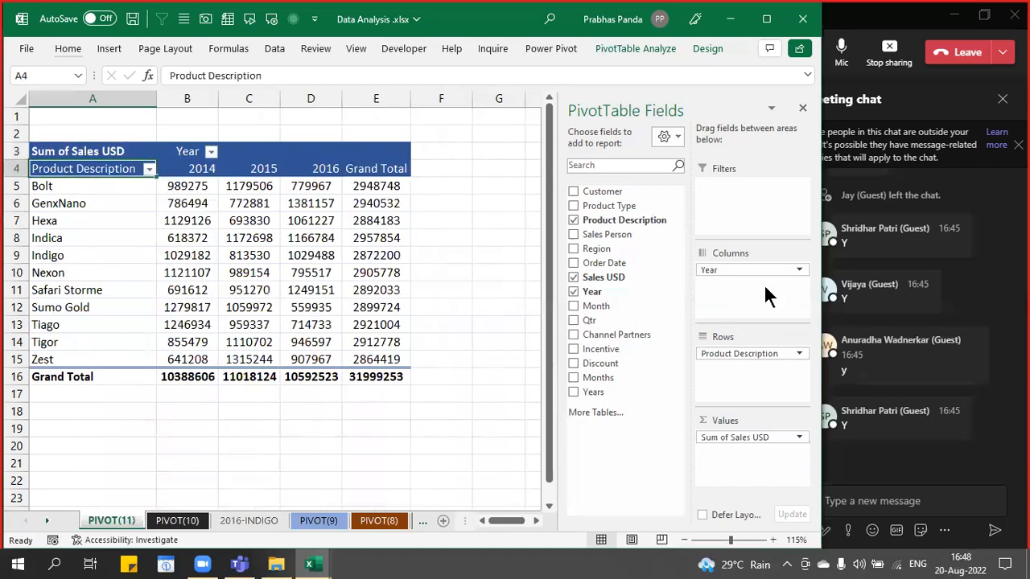
key(Right)
key(ctrl+shift+Right)
key(ctrl+shift+Down)
key(alt+h)
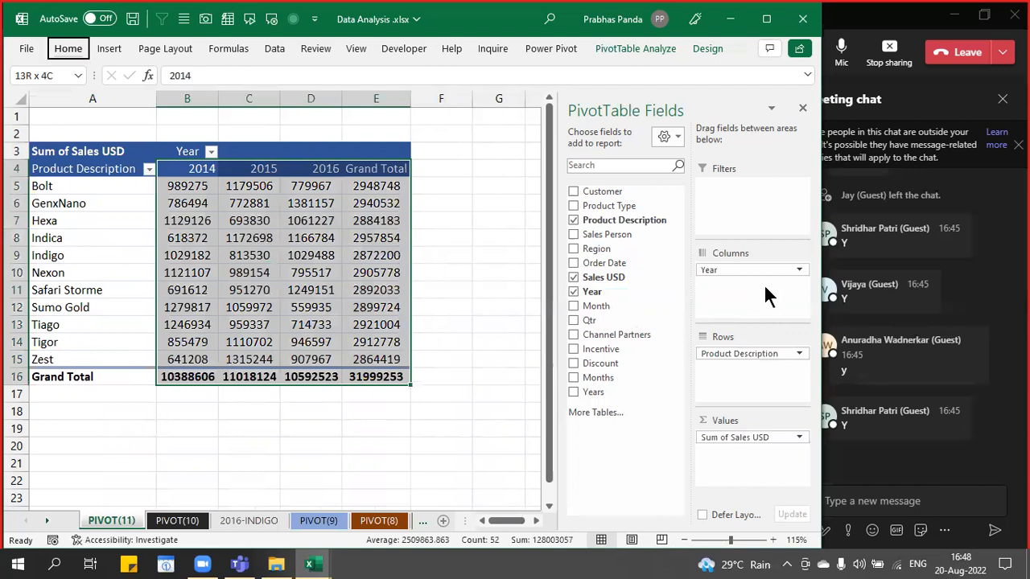
key(a)
key(c)
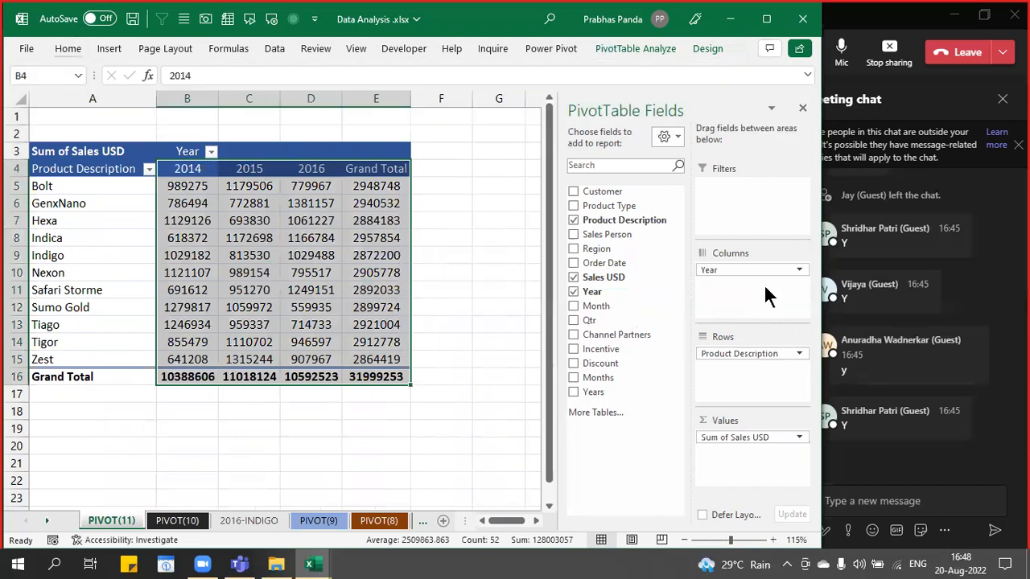
key(Down)
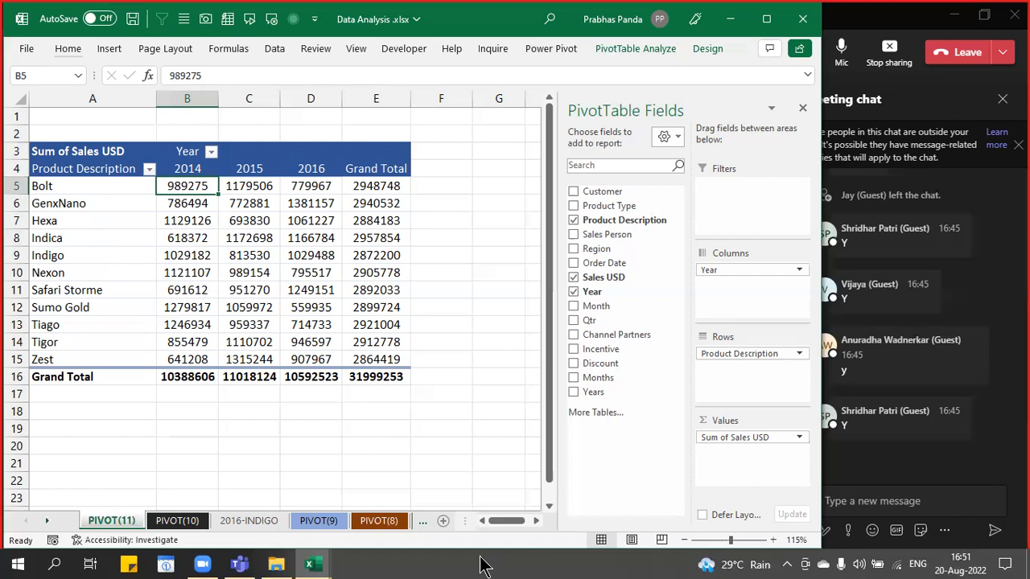
- Open HR Dashboard Demo.xlsx from the D: drive's Working files > Excel Dashboards > HR folder in File Explorer and maximize its window
click(276, 564)
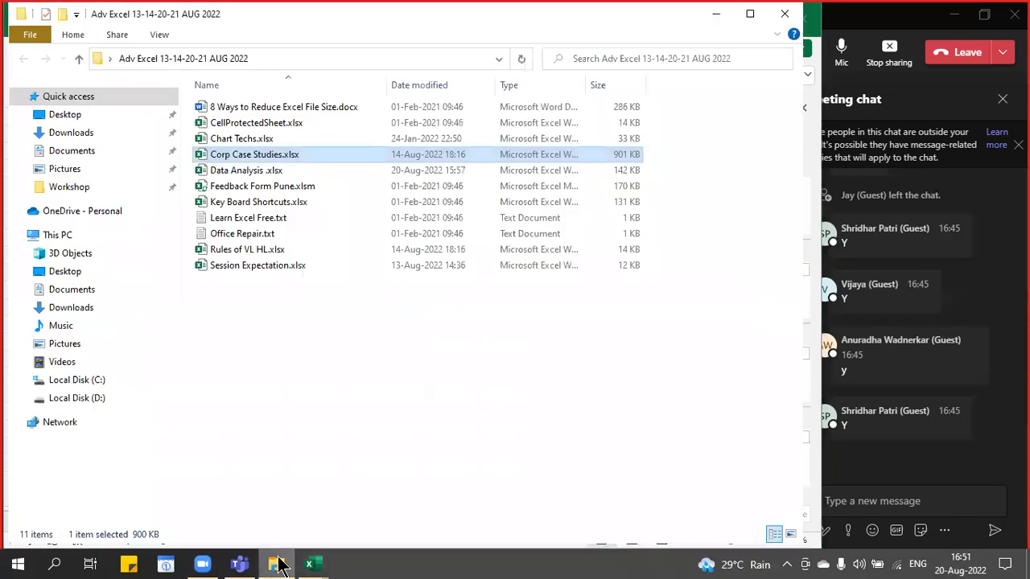
click(105, 404)
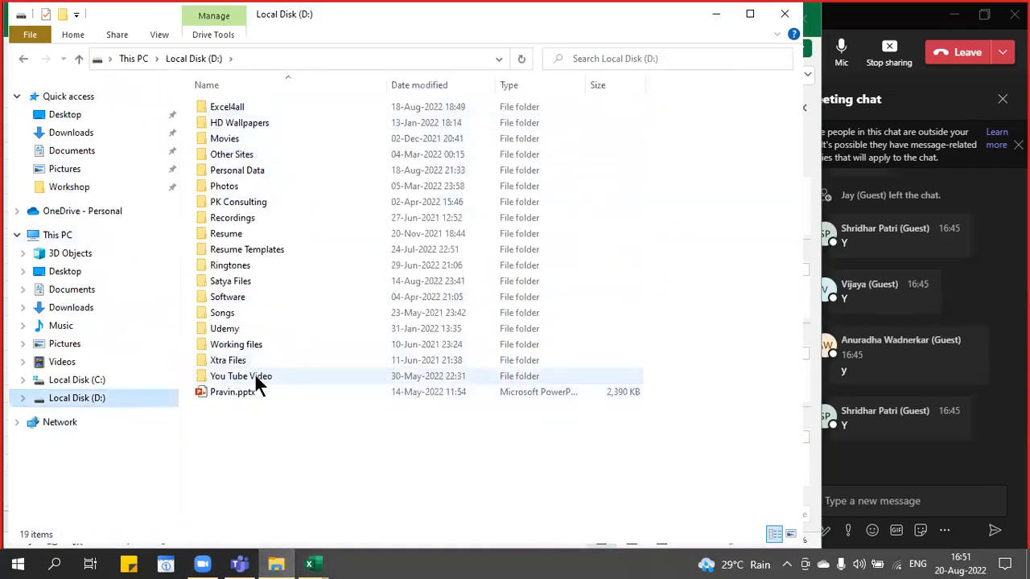
double_click(242, 347)
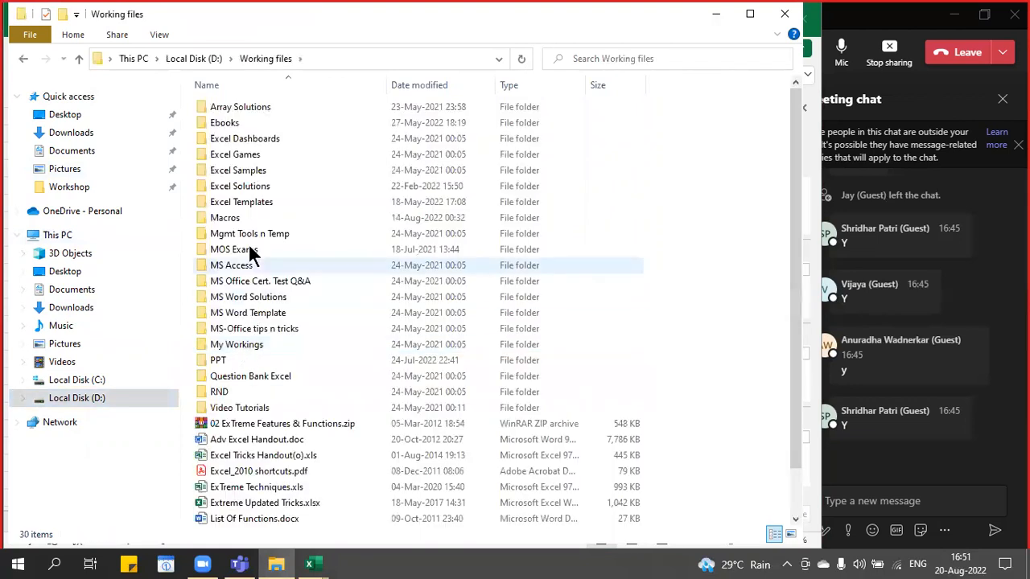
double_click(238, 142)
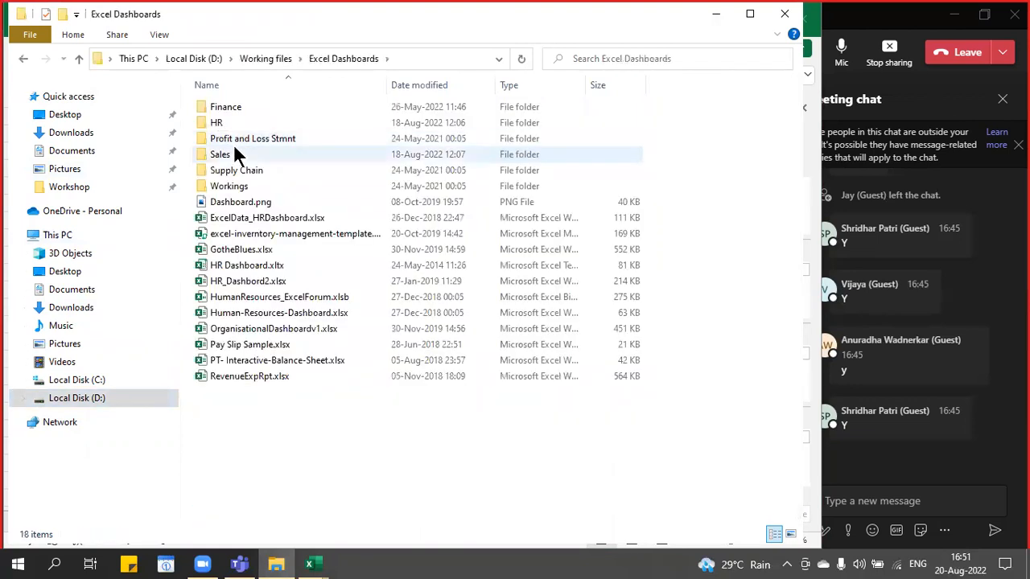
double_click(218, 125)
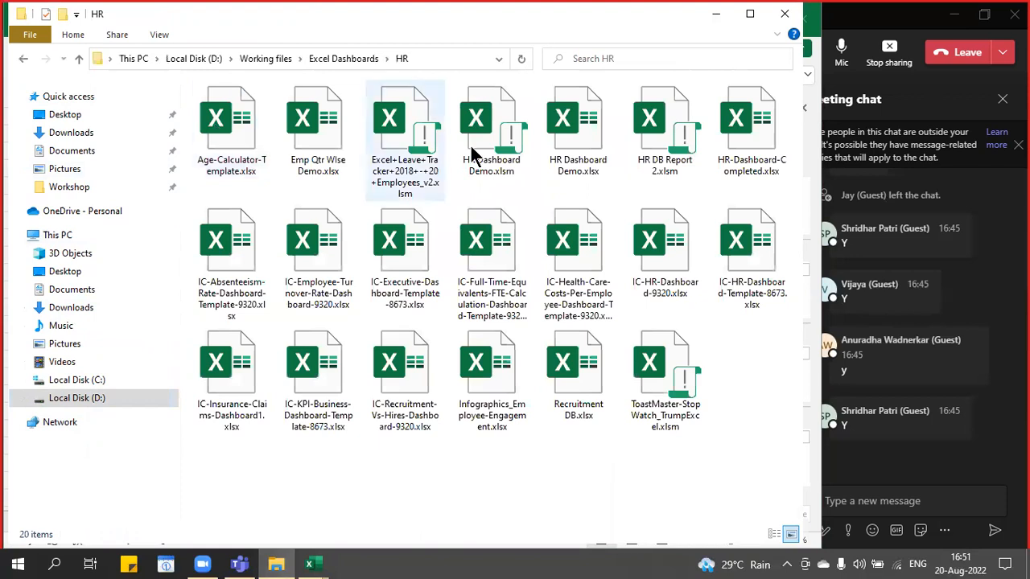
click(587, 116)
double_click(586, 107)
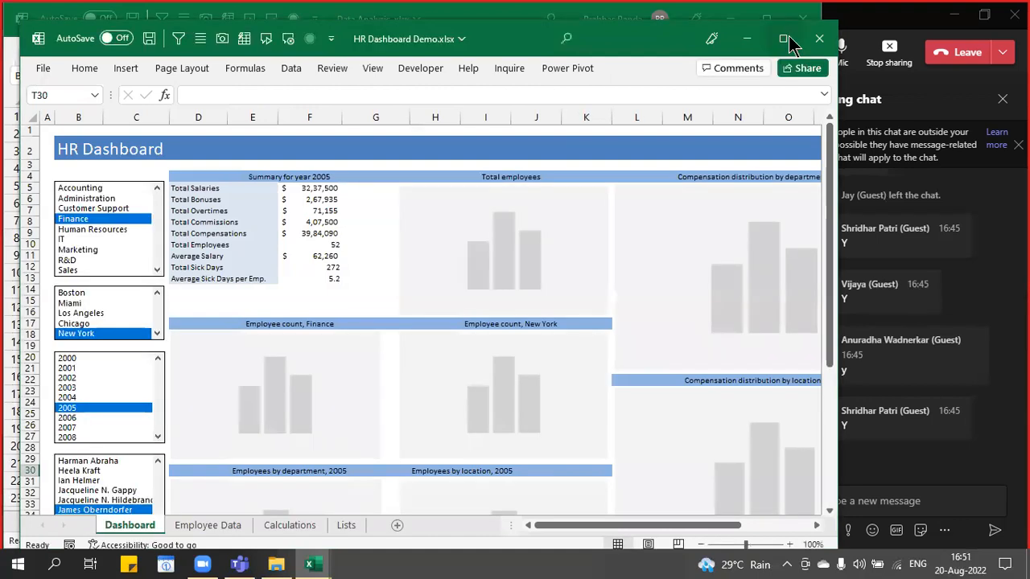
click(786, 39)
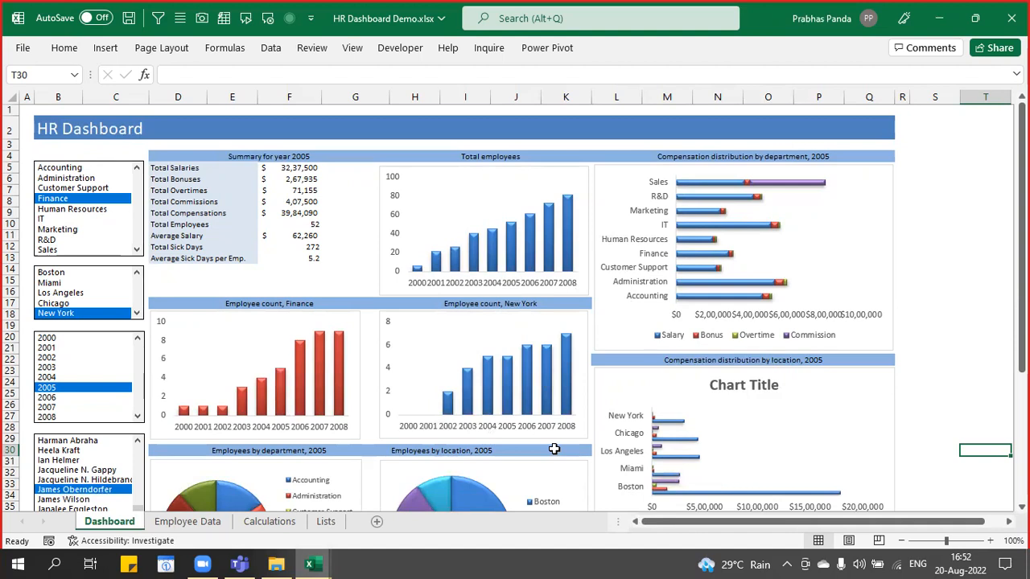
- Set the HR dashboard's selections to the Human Resources department, the Los Angeles location and the year 2006
key(ctrl)
key(ctrl)
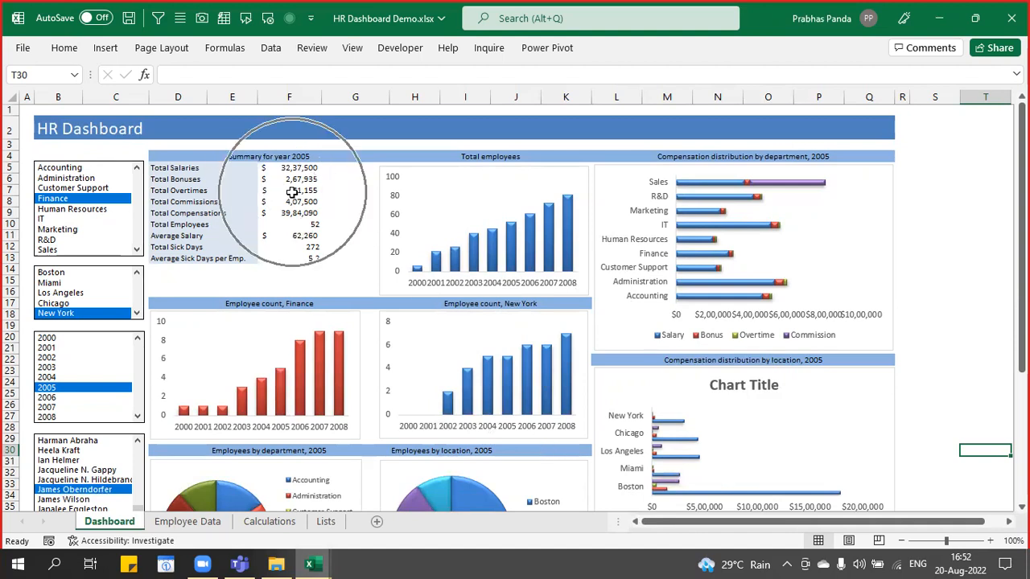
key(ctrl)
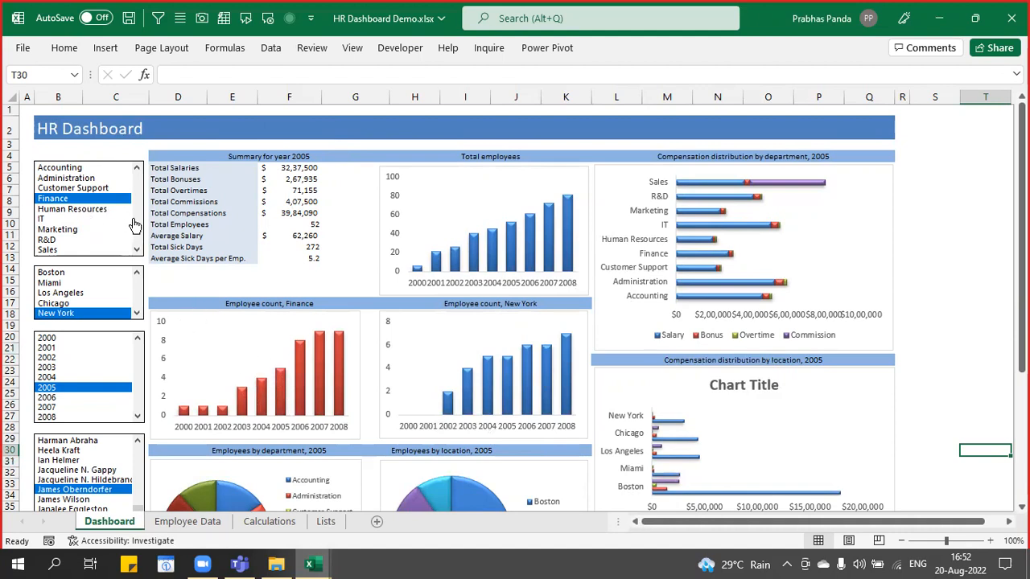
click(73, 211)
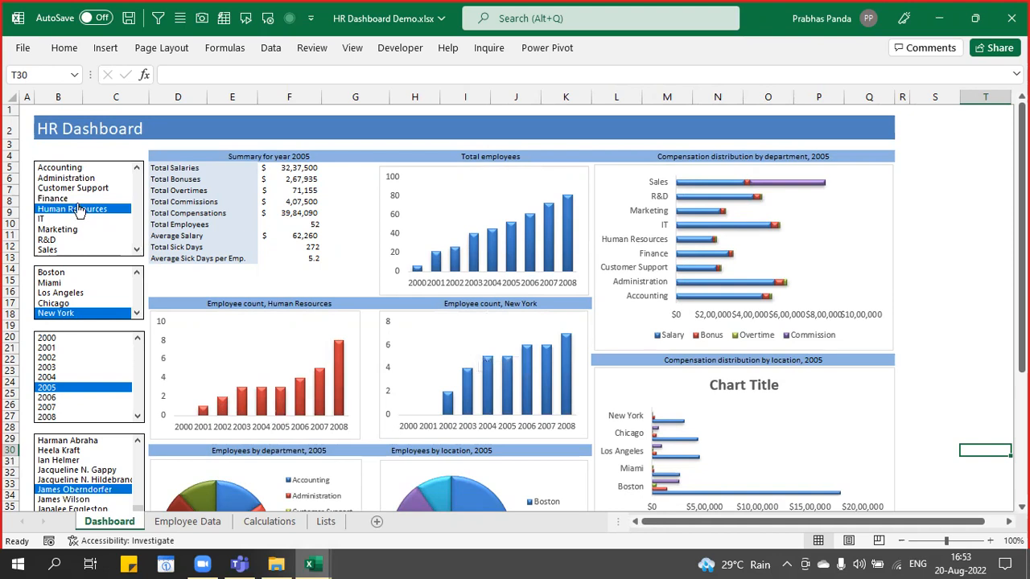
click(66, 296)
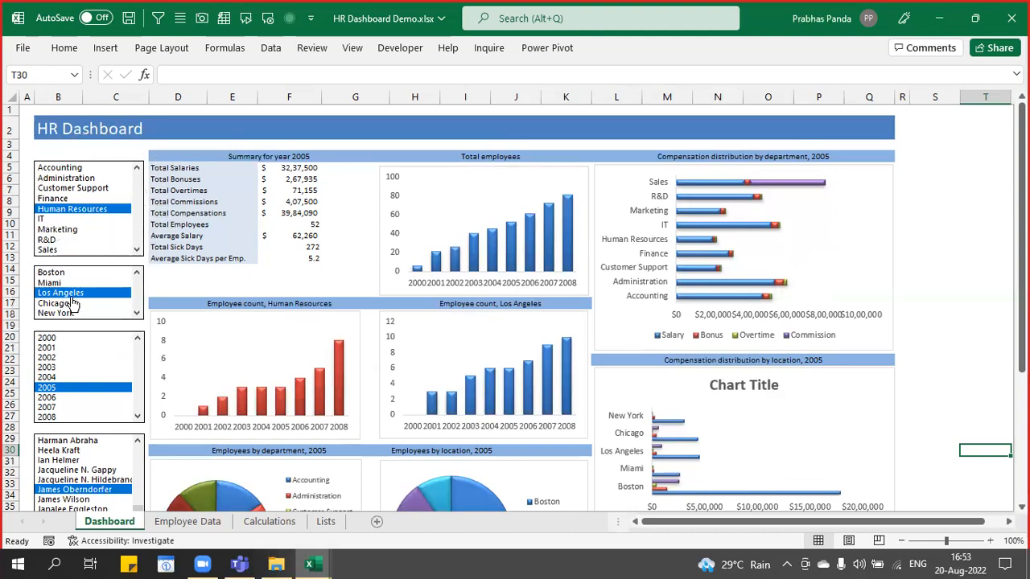
click(46, 397)
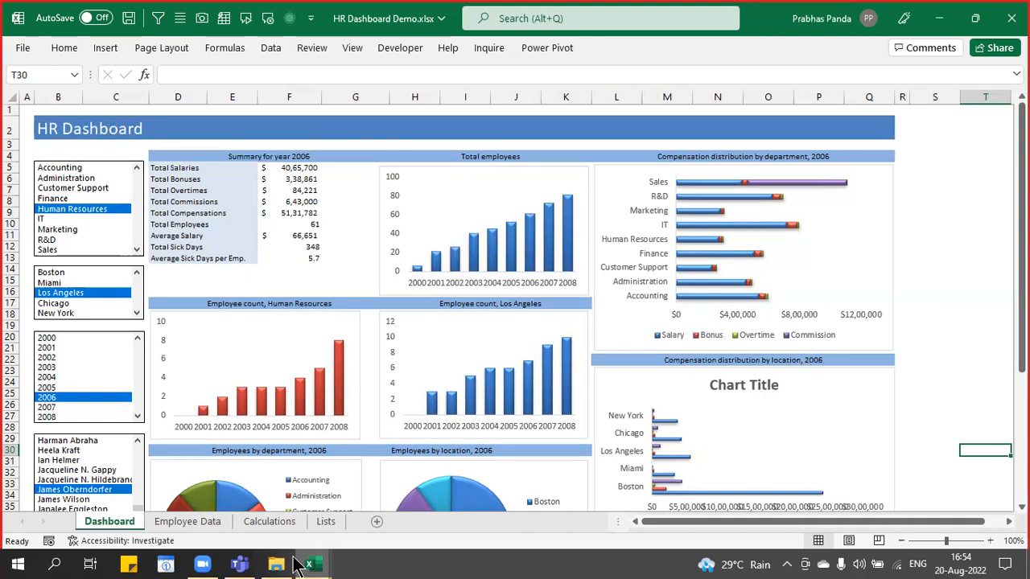
- Look through the Employee Data, Calculations and Lists sheets, and close the HR dashboard workbook without saving
click(190, 523)
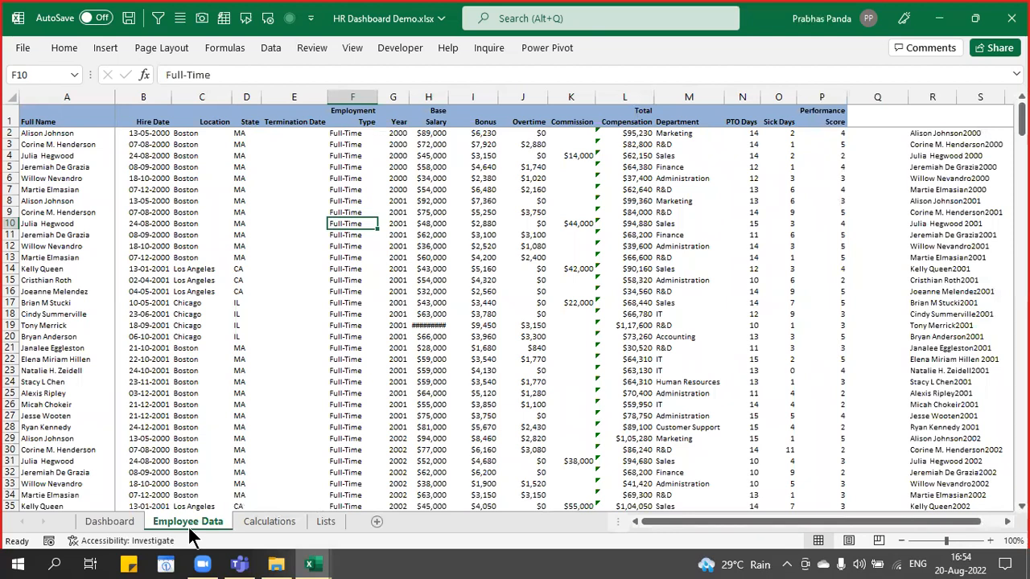
click(276, 522)
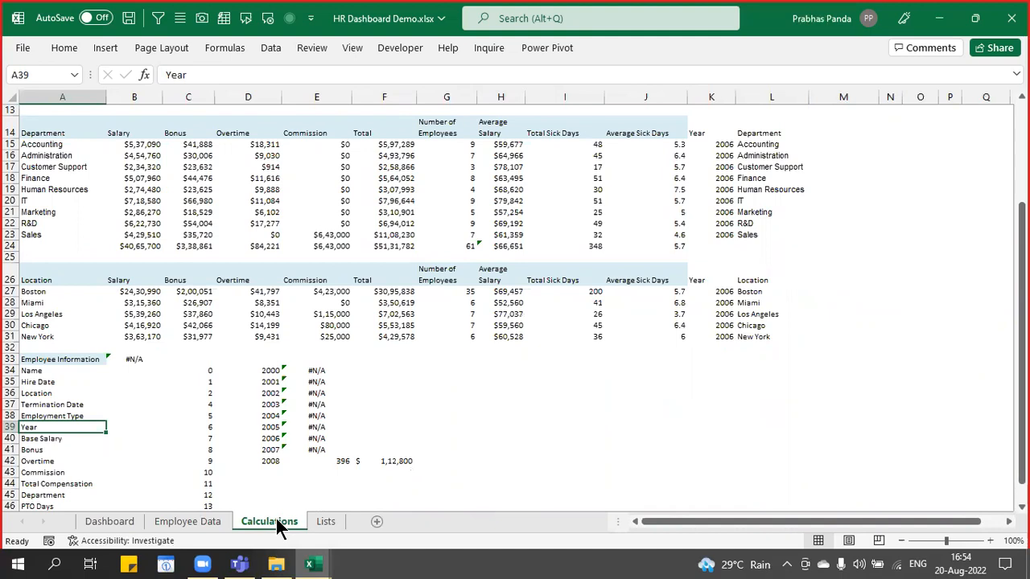
click(326, 522)
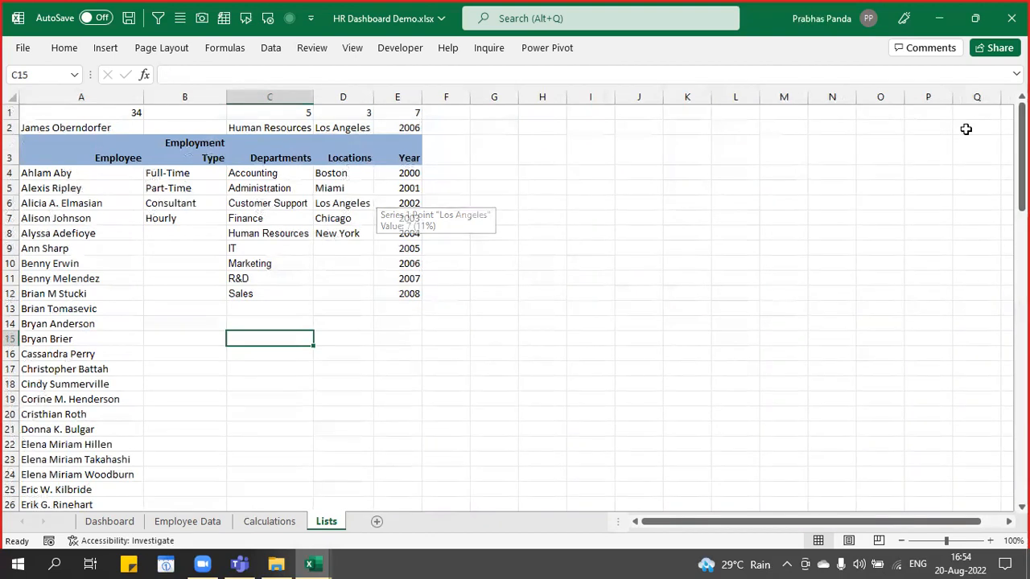
click(1006, 22)
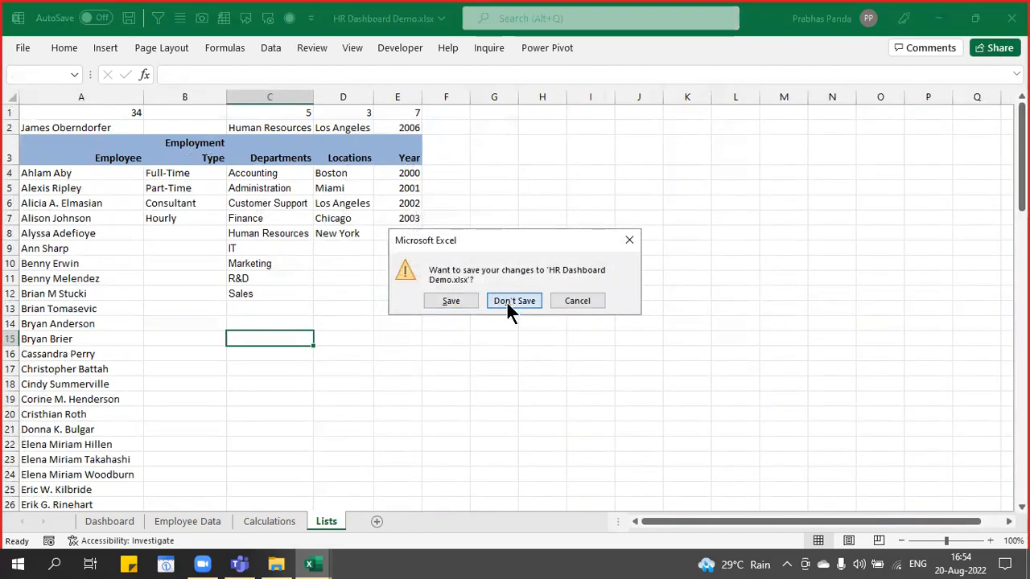
click(508, 301)
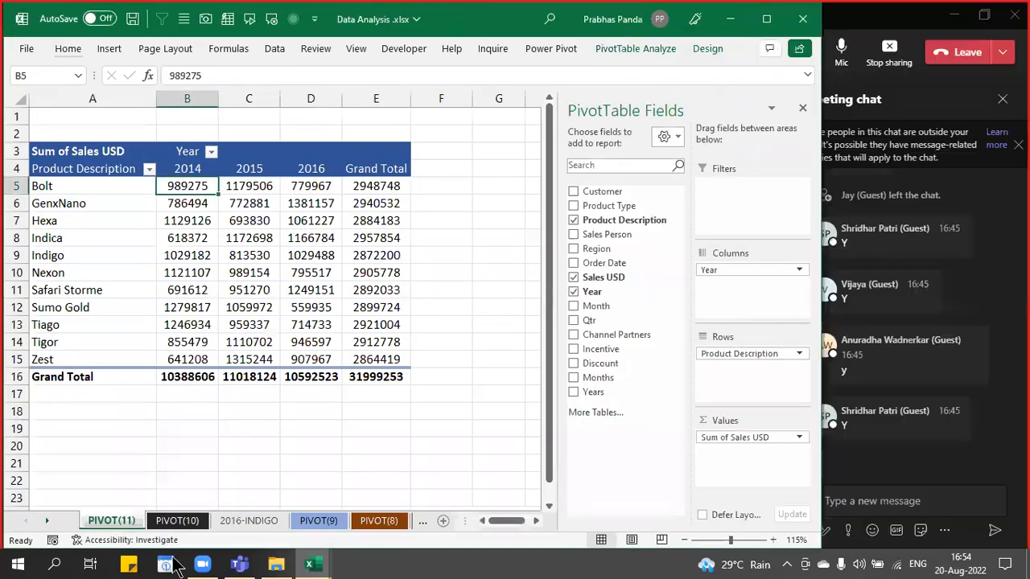
- Open Sales Dashboard.xlsx from the Excel Dashboards > Sales folder in File Explorer, maximize it and filter the dashboard to the East Coast region
click(272, 565)
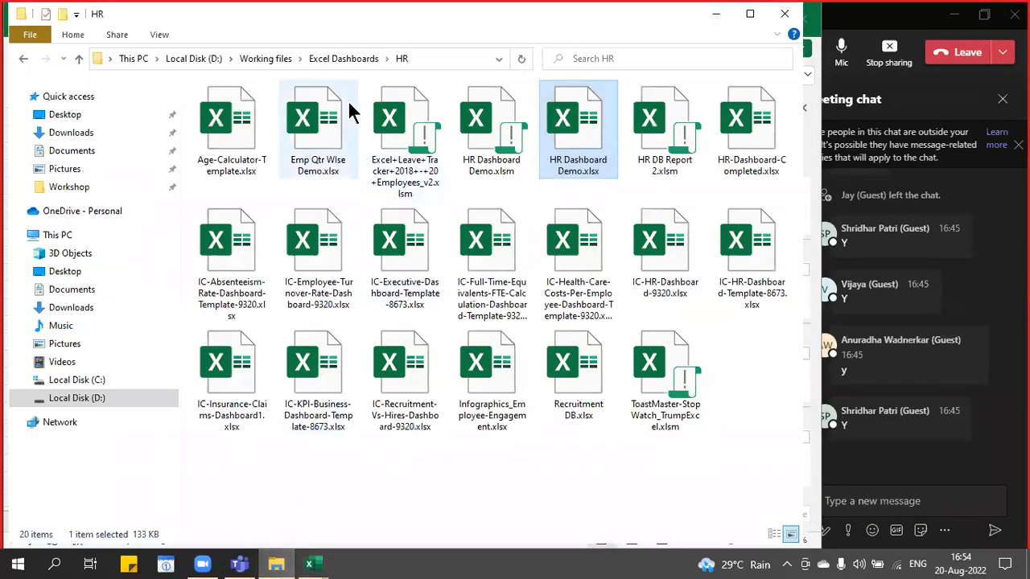
click(333, 60)
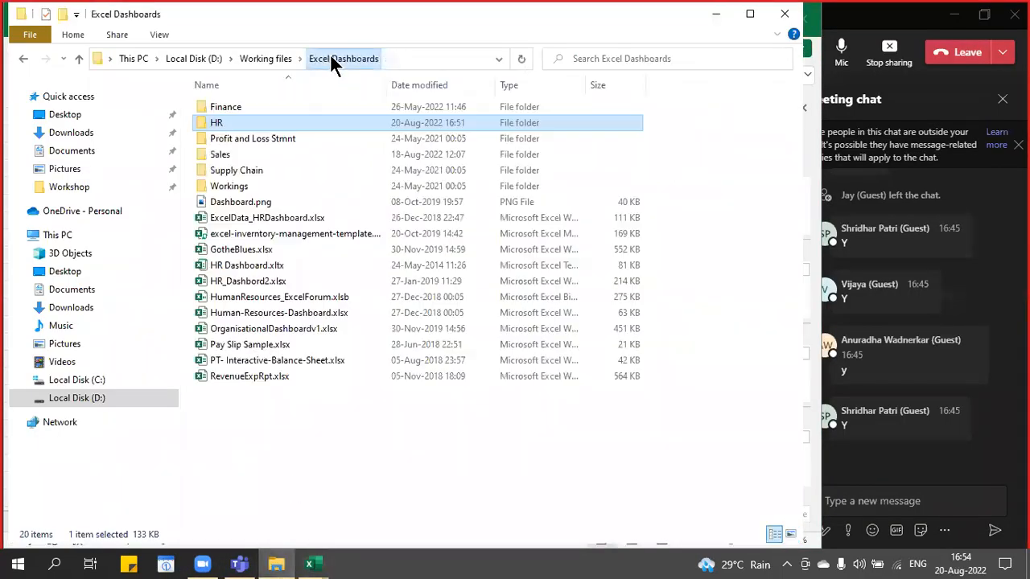
double_click(221, 154)
double_click(299, 141)
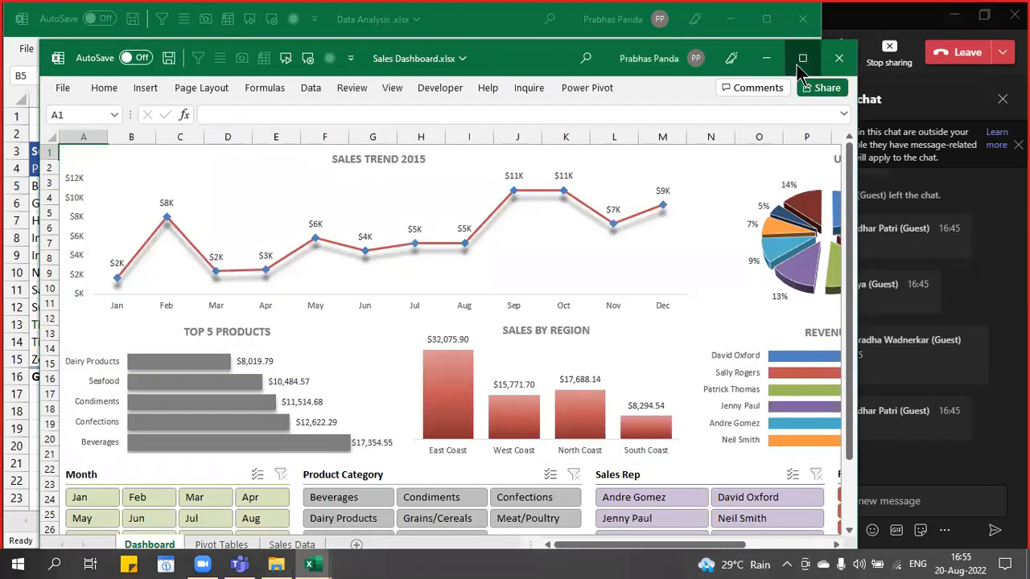
click(803, 58)
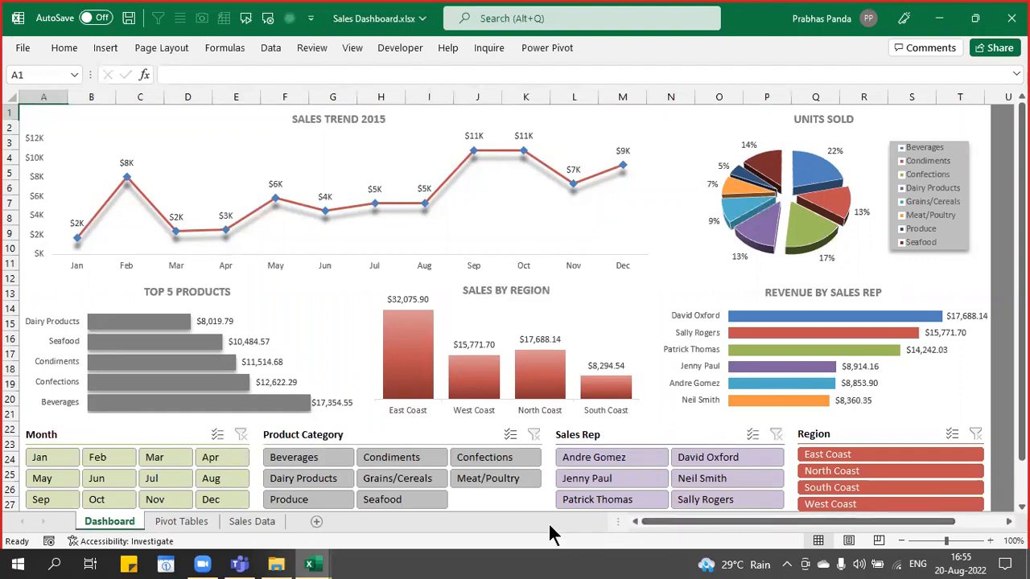
click(877, 453)
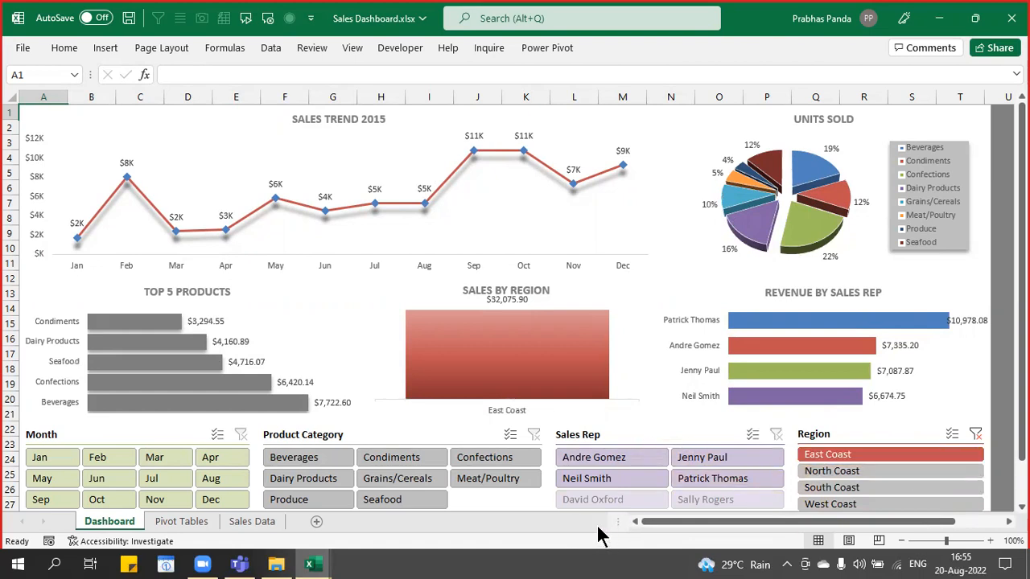
- Filter the sales dashboard to the second listed sales rep as well, and close the workbook without saving the changes
click(712, 463)
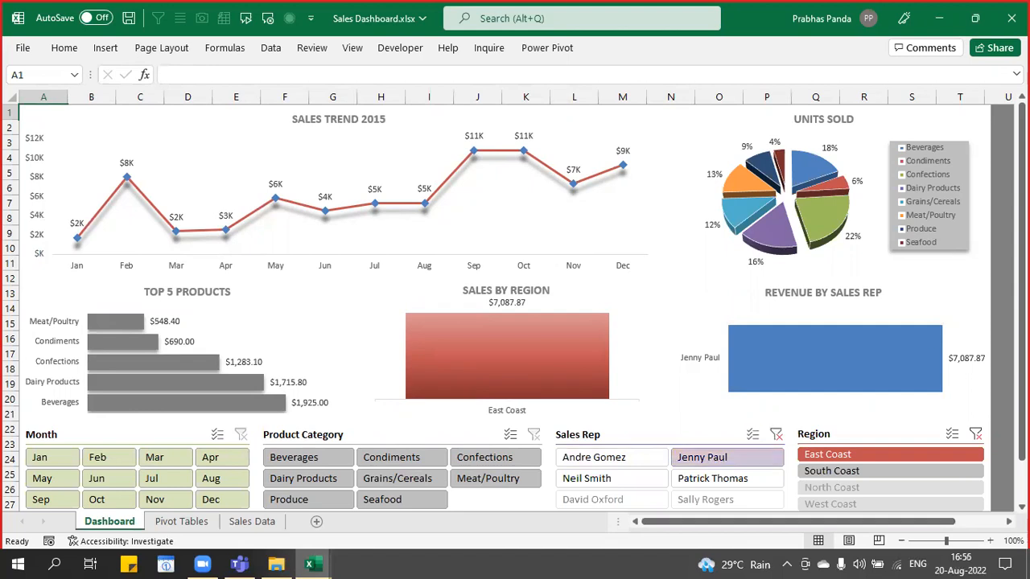
key(alt+F4)
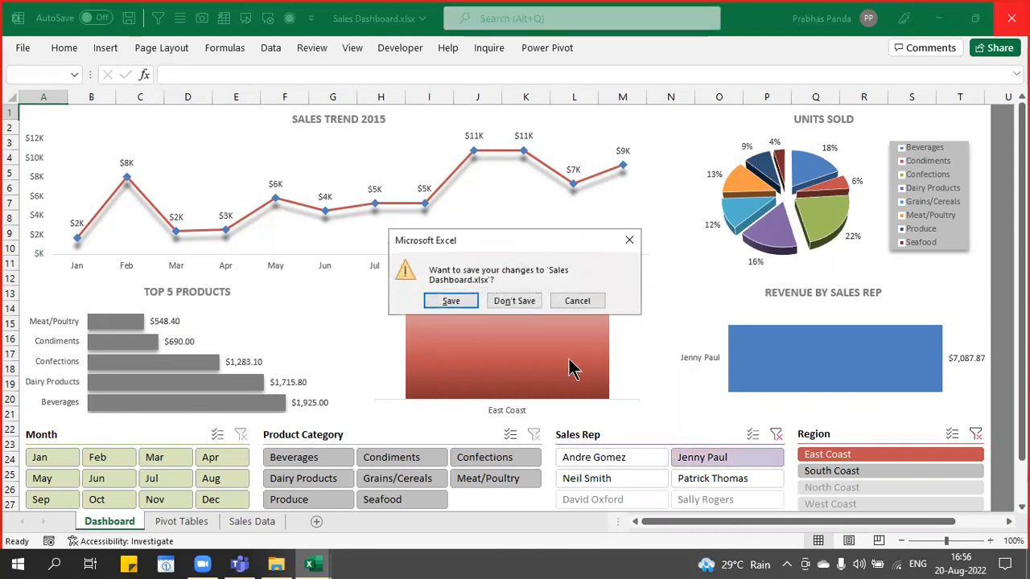
click(497, 300)
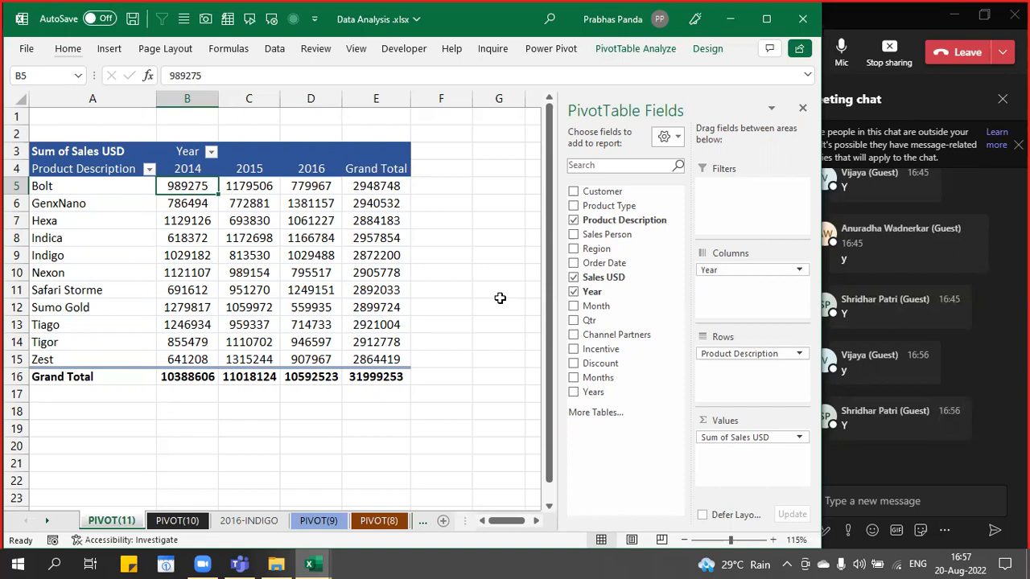
- Insert 16 blank rows above the pivot table on PIVOT(11) so that the table starts in row 19
scroll(259, 254, down, 2)
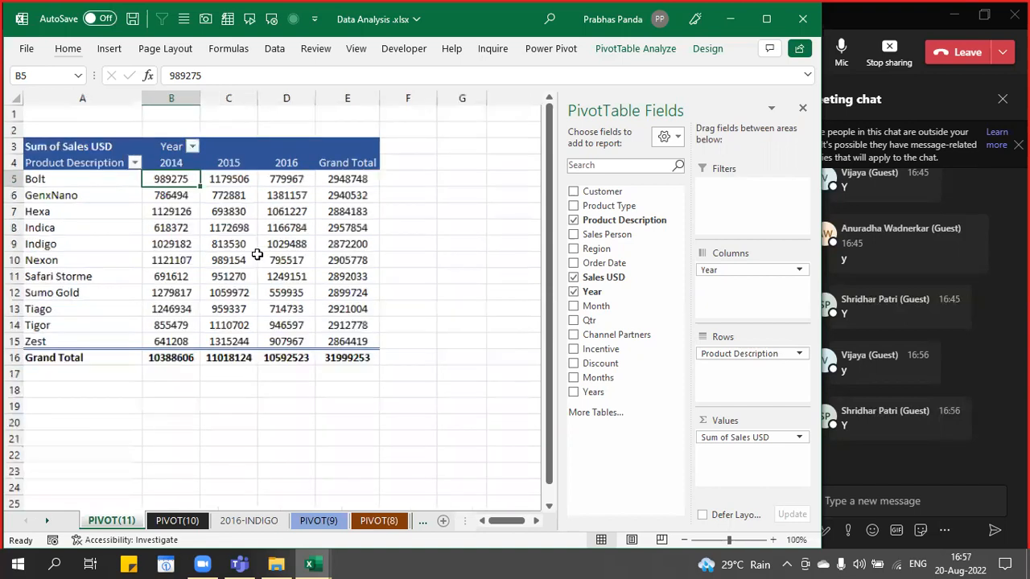
click(229, 124)
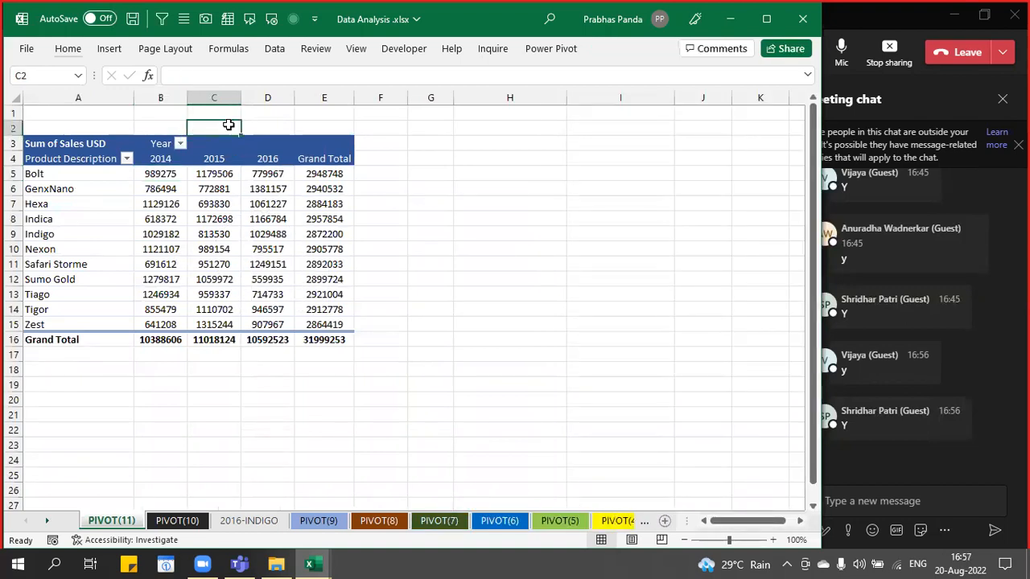
key(alt+i)
key(r)
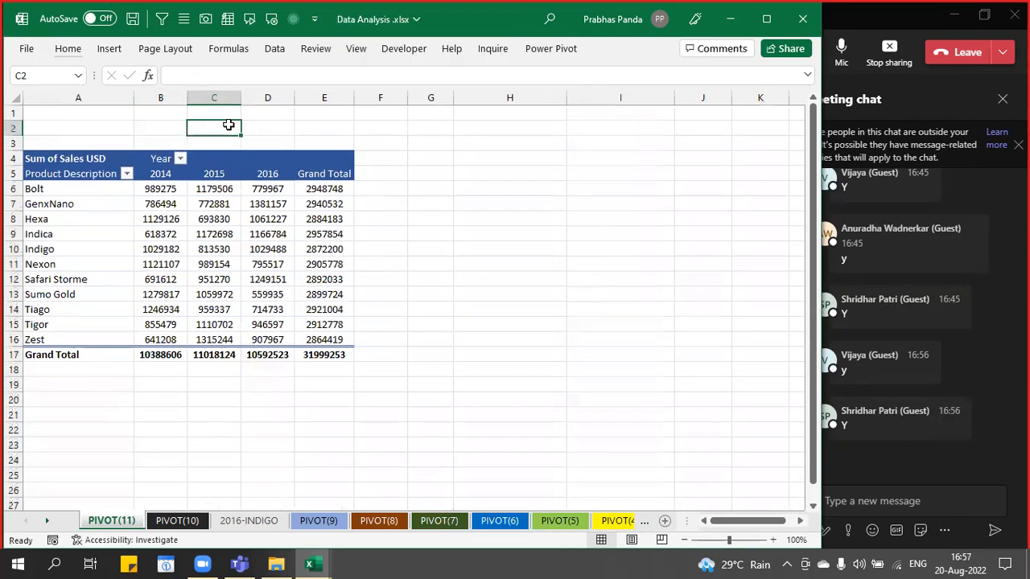
key(F4)
key(F4)
key(F4)
key(F4)
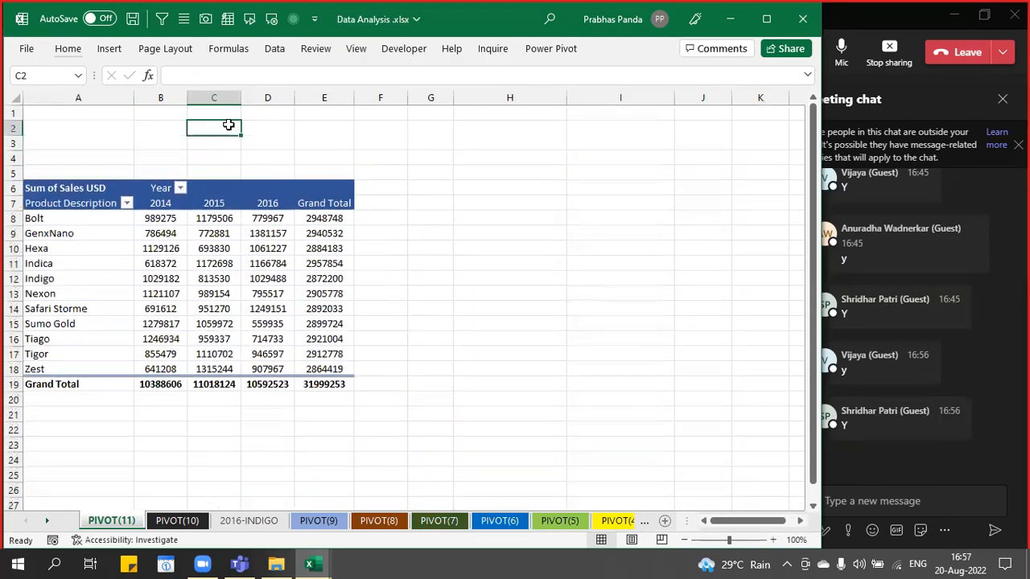
key(F4)
key(F4)
key(F4)
key(F4)
key(F4)
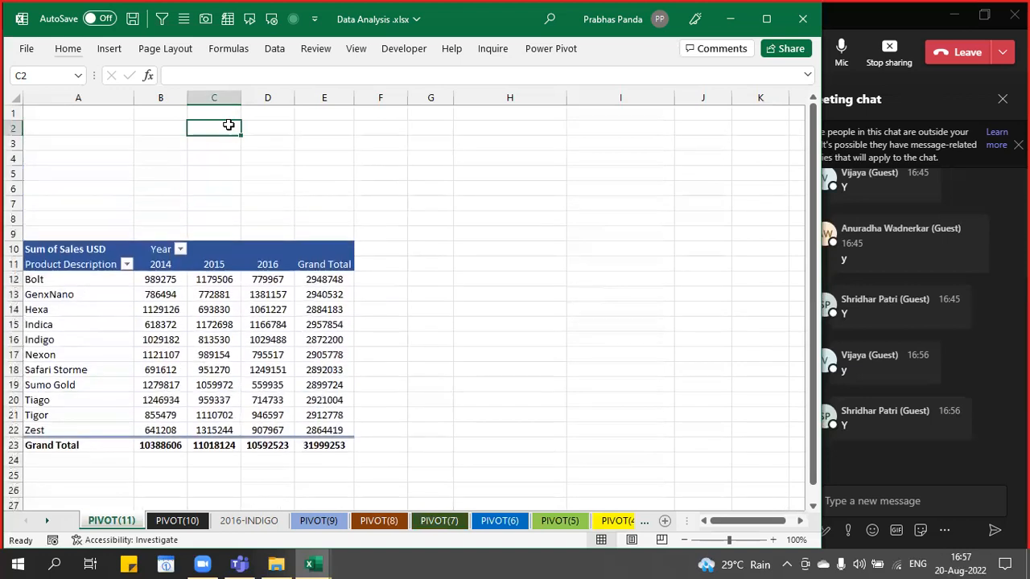
key(F4)
key(F4)
key(F4)
key(F4)
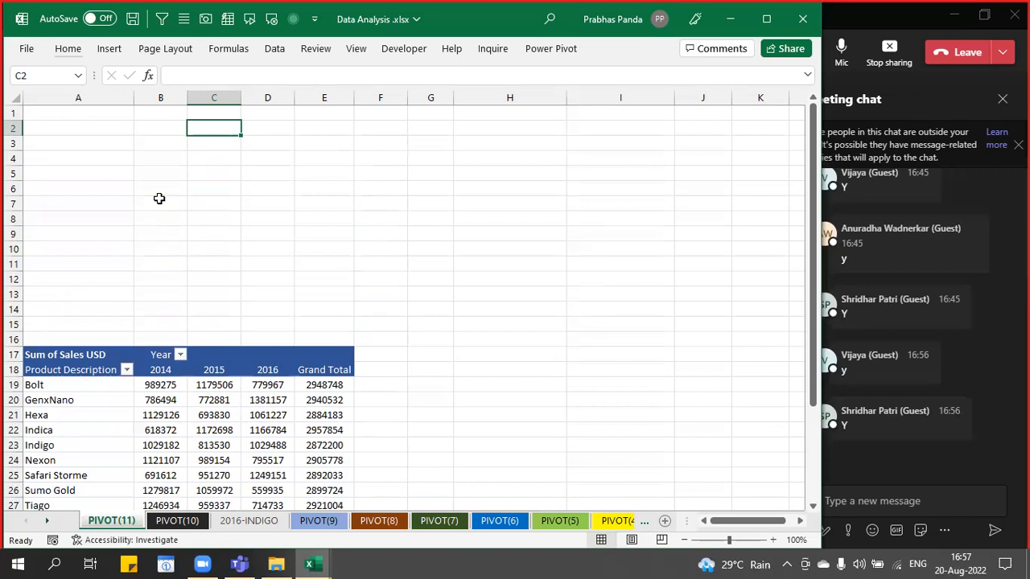
scroll(202, 253, down, 1)
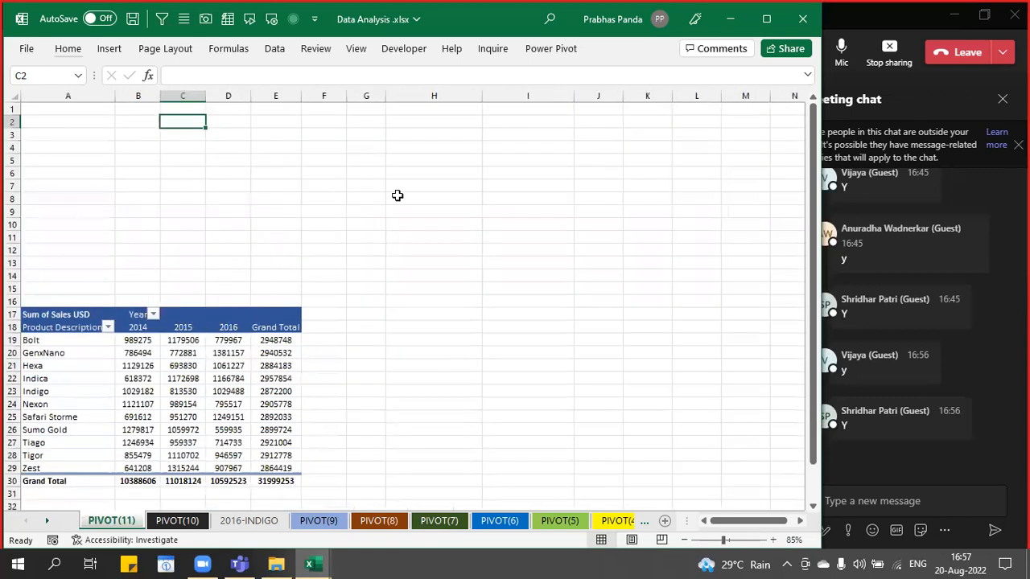
key(F4)
key(F4)
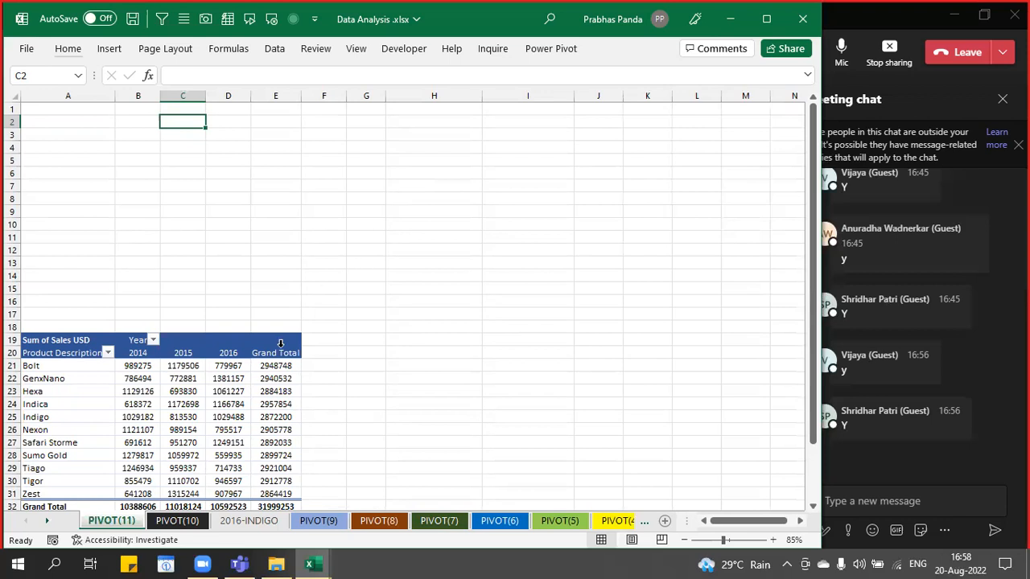
- Insert slicers for Customer, Sales Person, Region and Month for the pivot table on PIVOT(11)
click(238, 389)
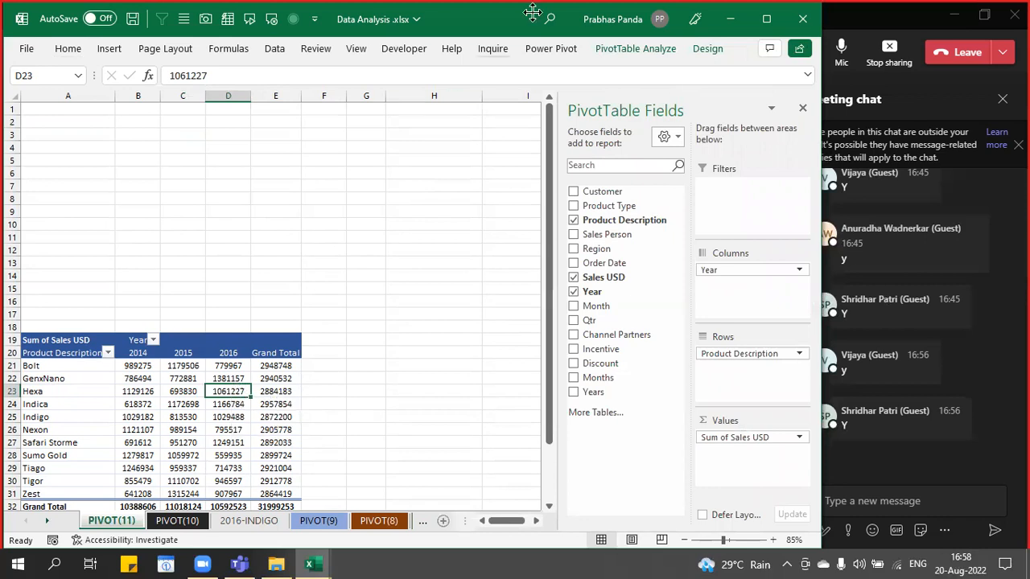
click(635, 44)
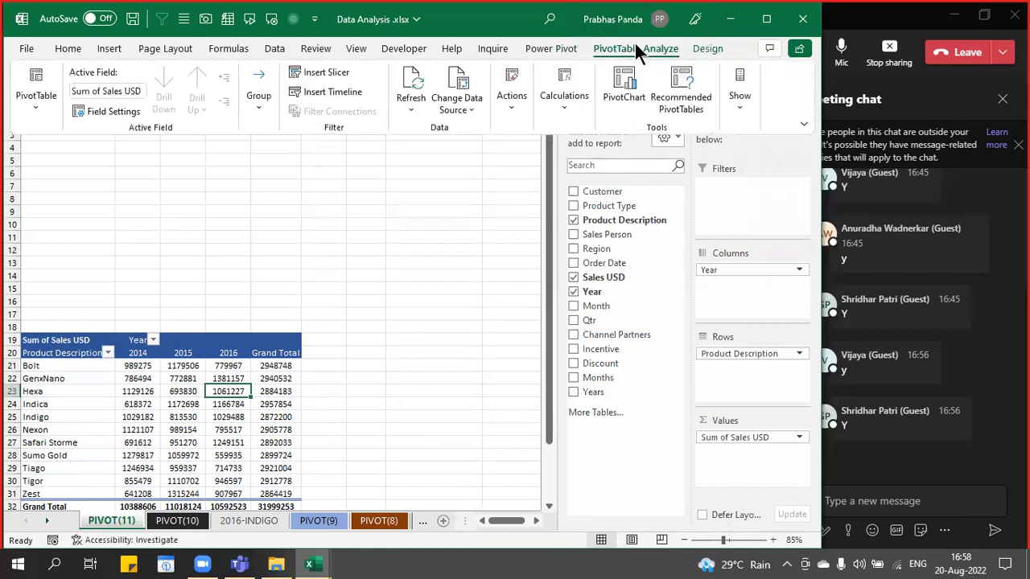
click(326, 74)
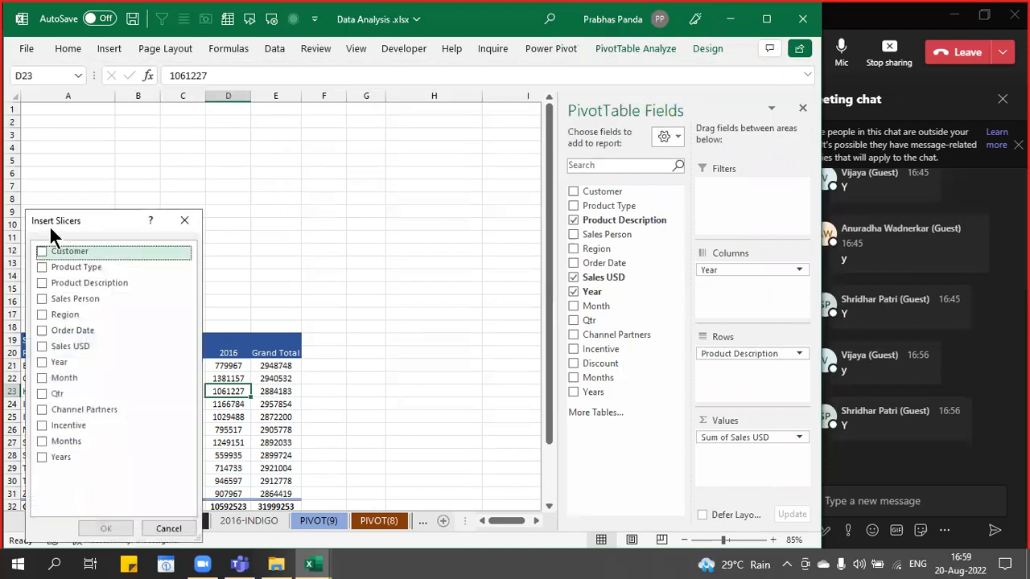
drag(61, 222, 382, 119)
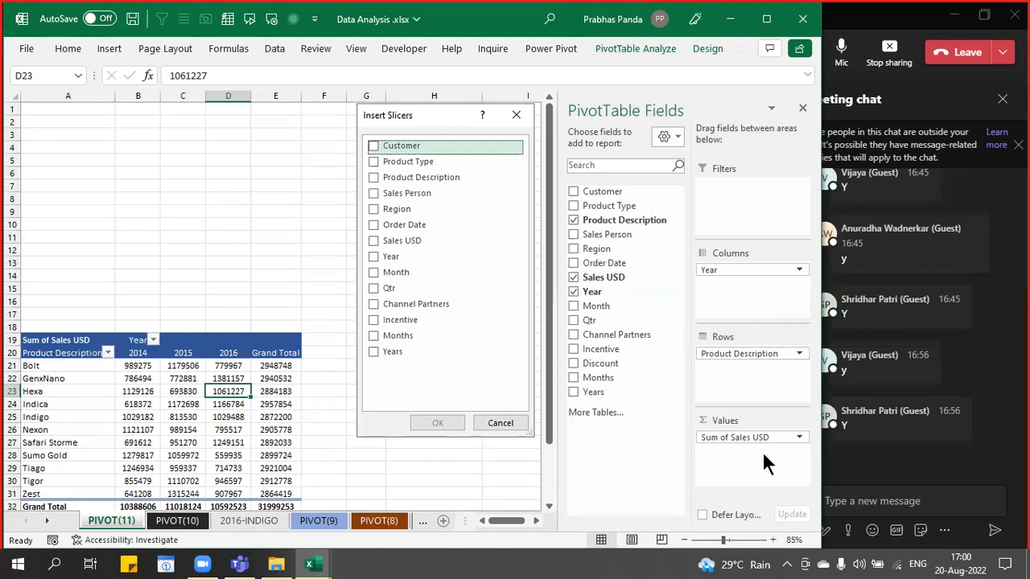
click(372, 146)
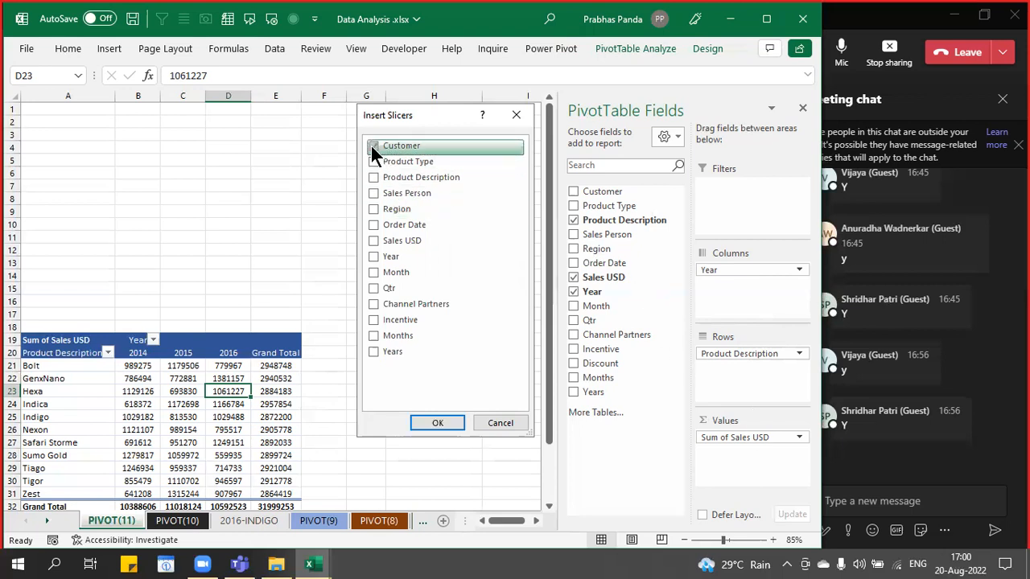
click(373, 194)
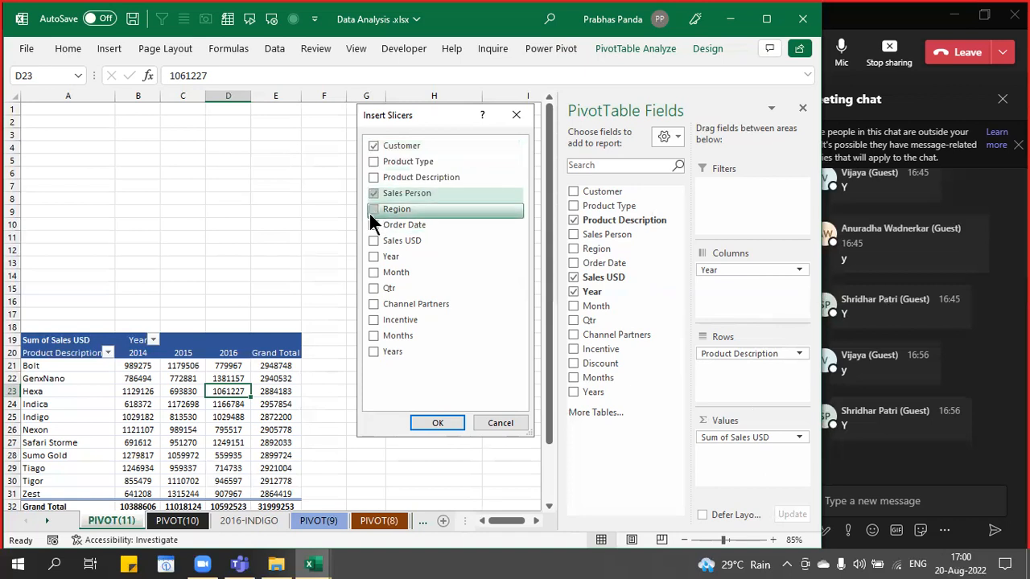
click(371, 211)
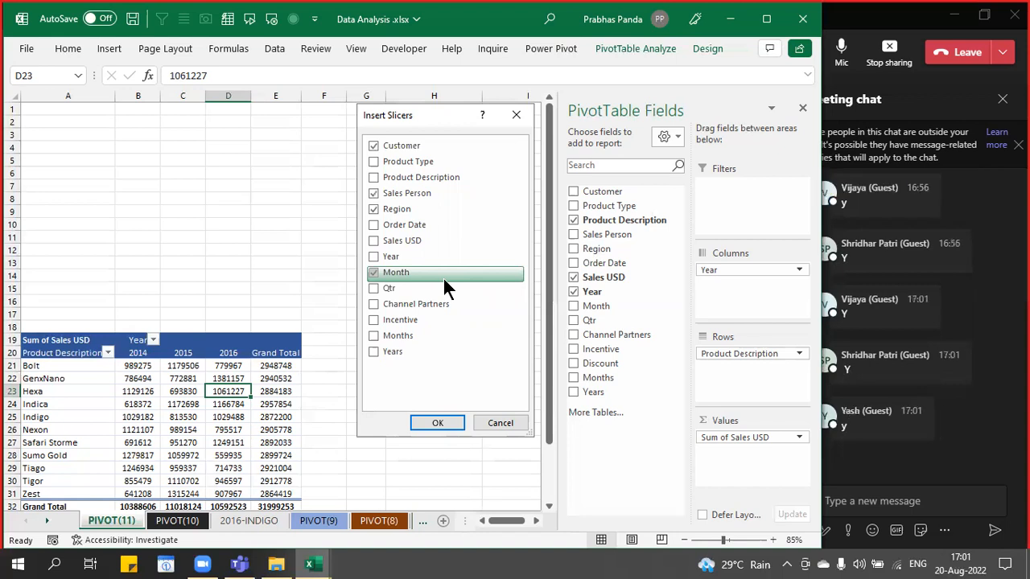
click(443, 418)
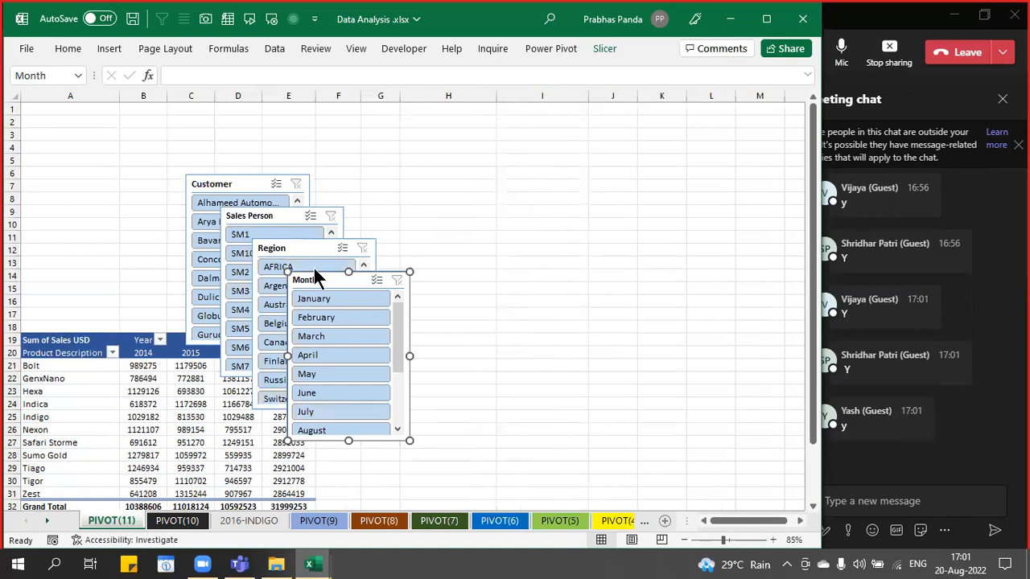
- Arrange the slicers side by side in the blank rows above the pivot table, in the order Month, Sales Person, Region, Customer
drag(318, 279, 60, 118)
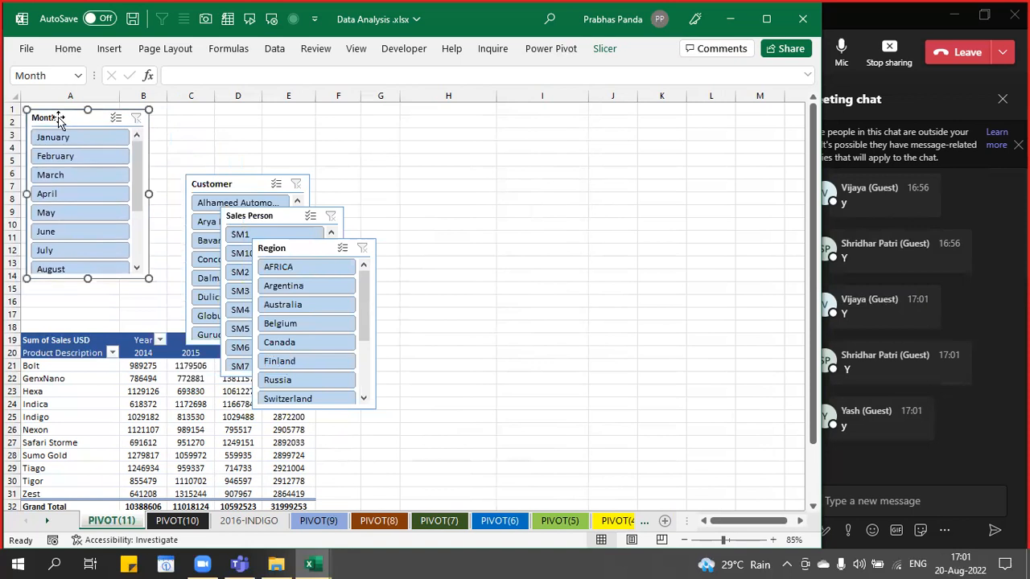
drag(258, 183, 573, 141)
drag(298, 255, 402, 174)
drag(256, 219, 189, 119)
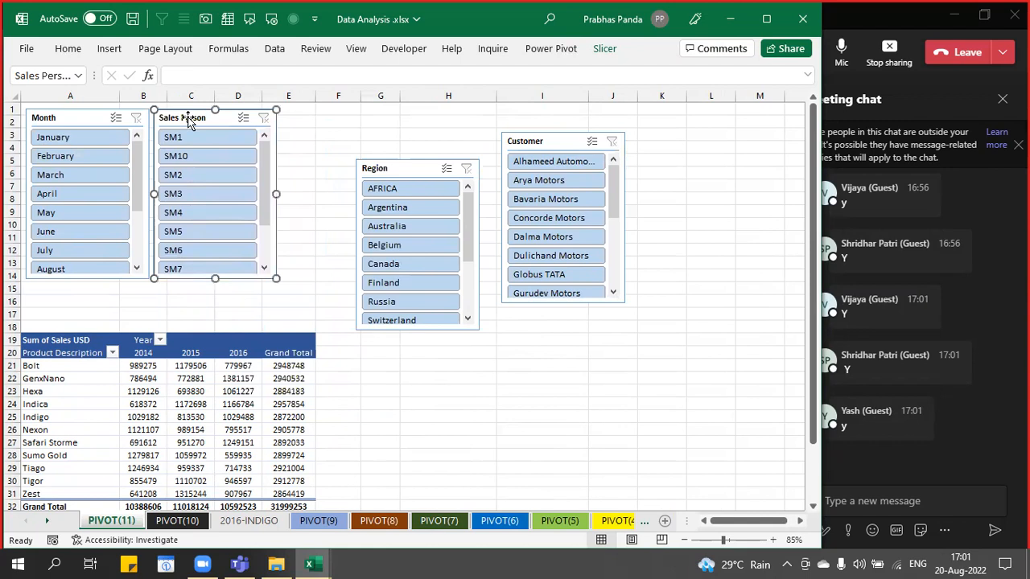
mouse_move(188, 119)
mouse_down()
mouse_move(163, 111)
mouse_move(185, 118)
mouse_up()
drag(362, 169, 291, 114)
drag(549, 141, 459, 109)
click(197, 118)
drag(197, 117, 201, 112)
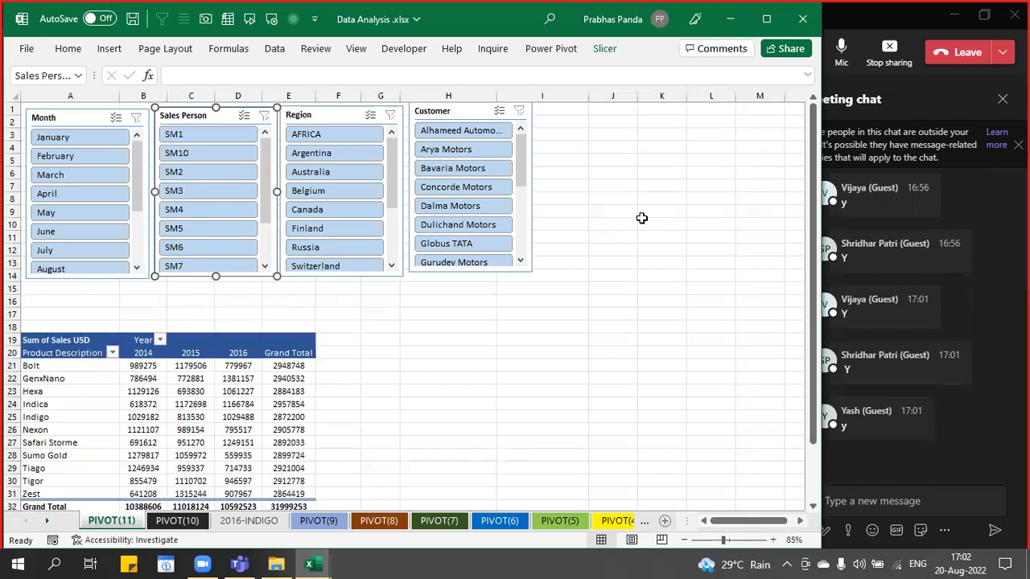
key(ctrl+F1)
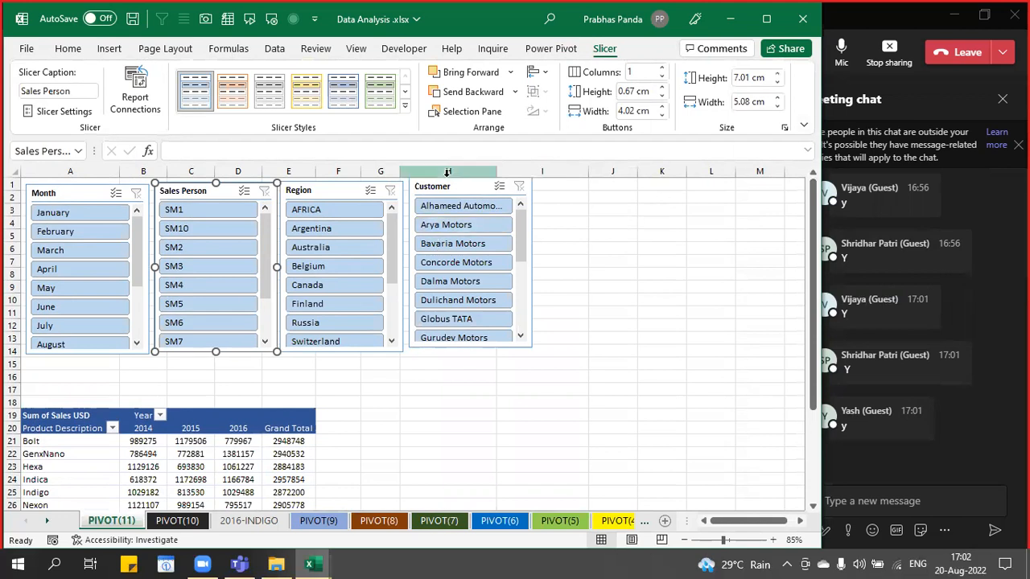
- Select the Customer slicer and look over the available slicer styles
click(453, 189)
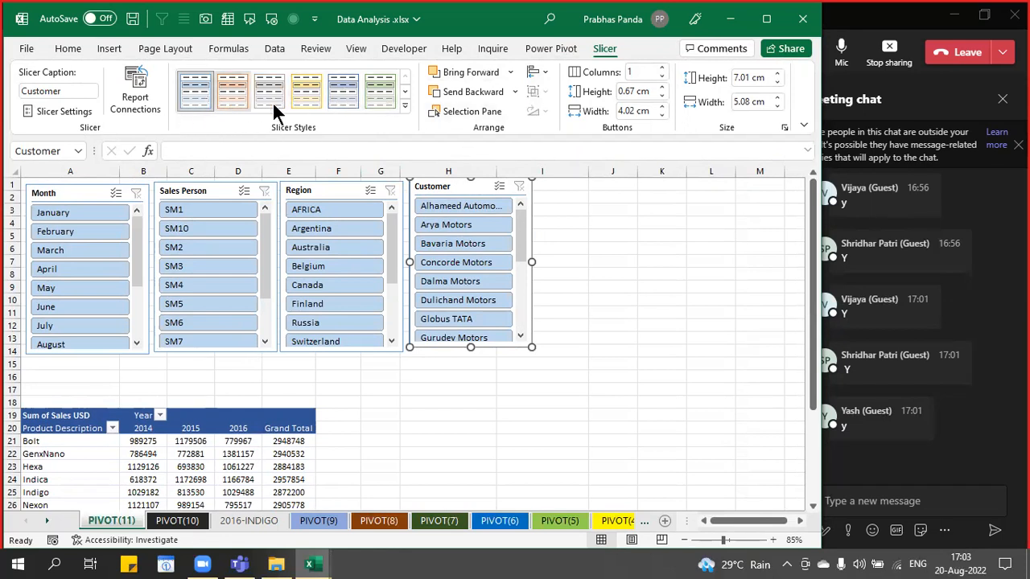
click(404, 106)
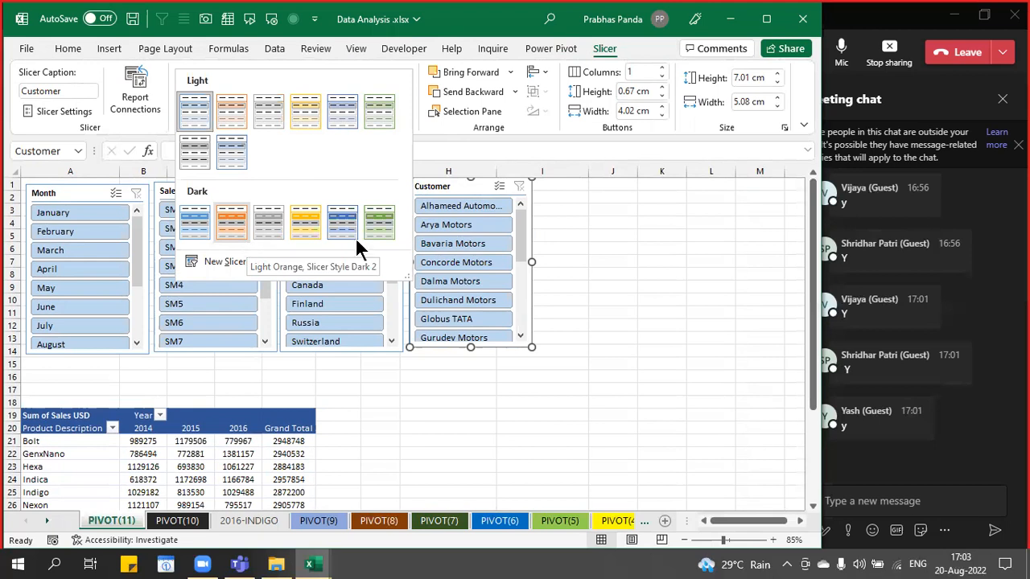
click(676, 276)
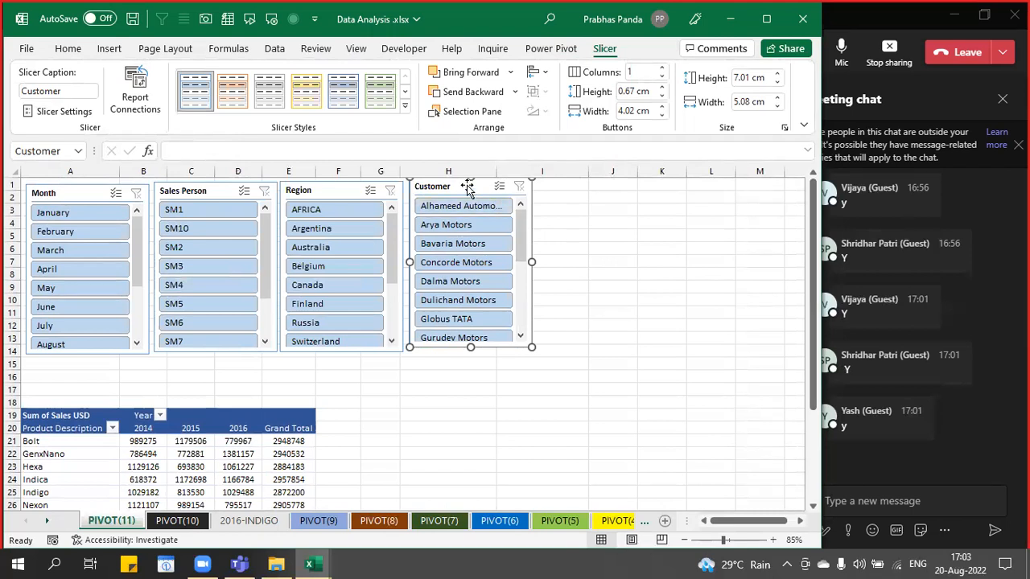
click(604, 50)
key(ctrl)
key(ctrl)
key(ctrl)
key(ctrl)
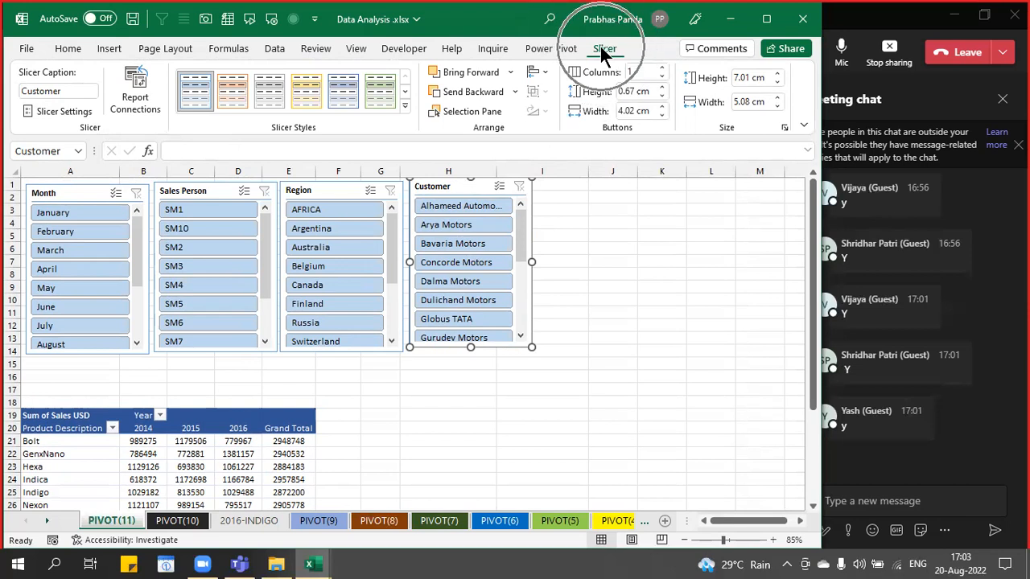
key(ctrl)
key(ctrl)
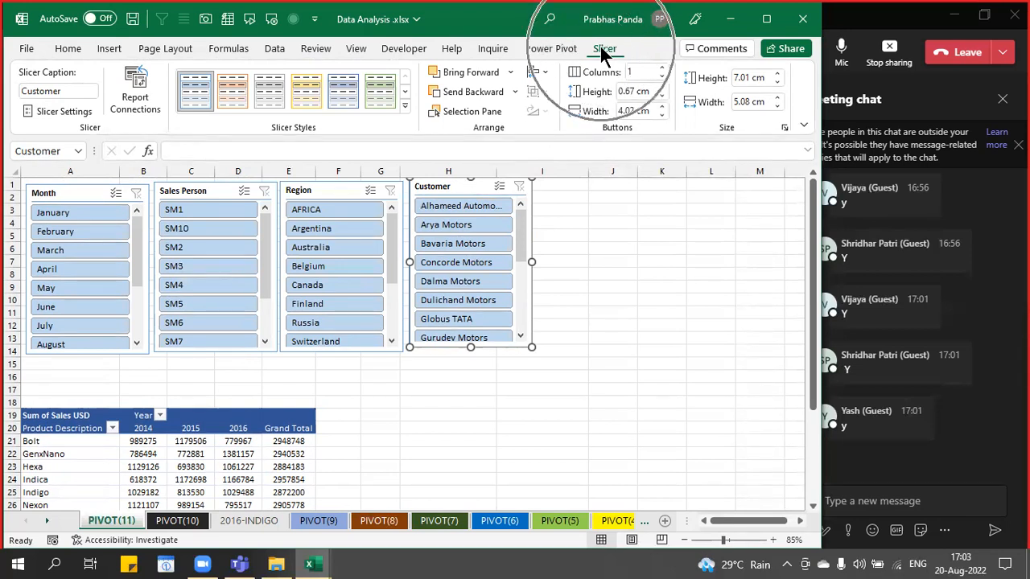
key(ctrl)
key(ctrl)
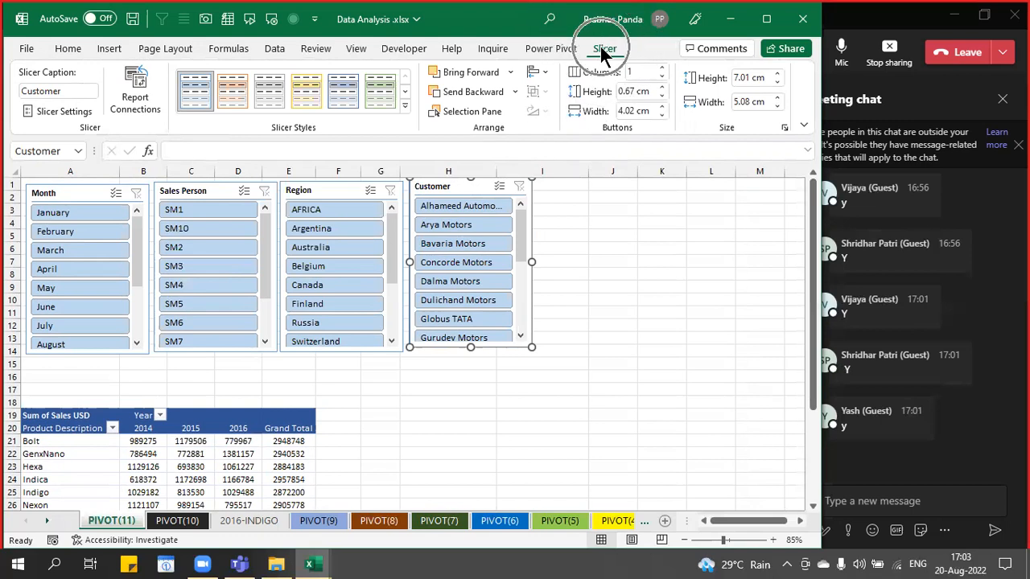
key(ctrl)
key(ctrl)
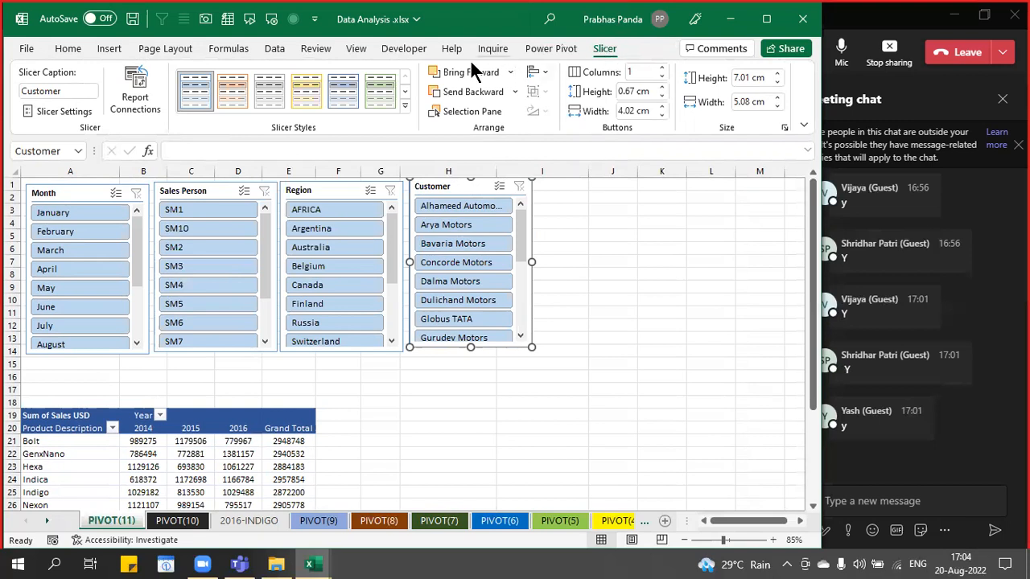
key(ctrl)
key(ctrl)
- Apply the dark green slicer style to the Customer slicer and Light Orange, Slicer Style Dark 2 to the Region slicer
click(407, 105)
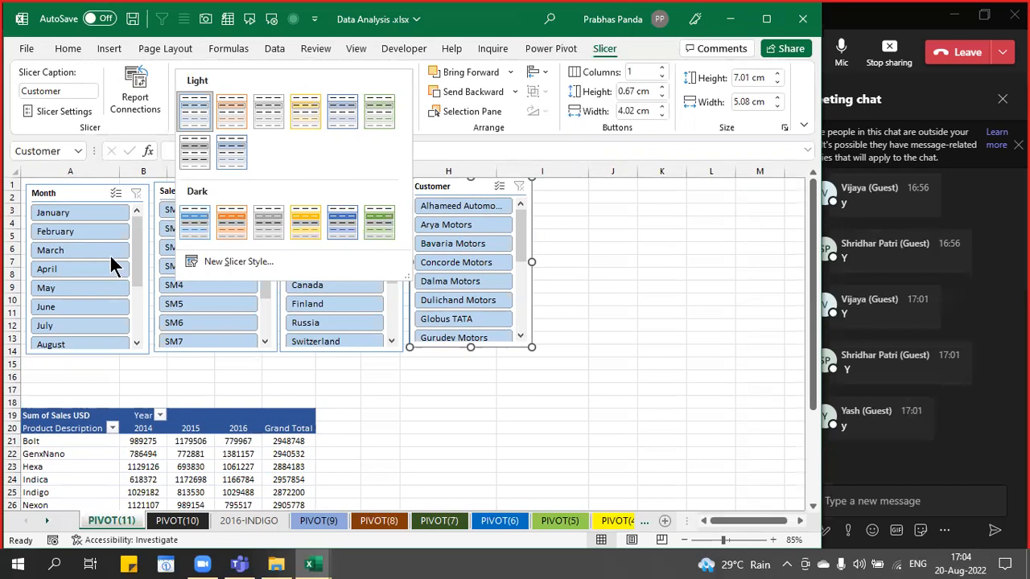
click(385, 227)
click(304, 199)
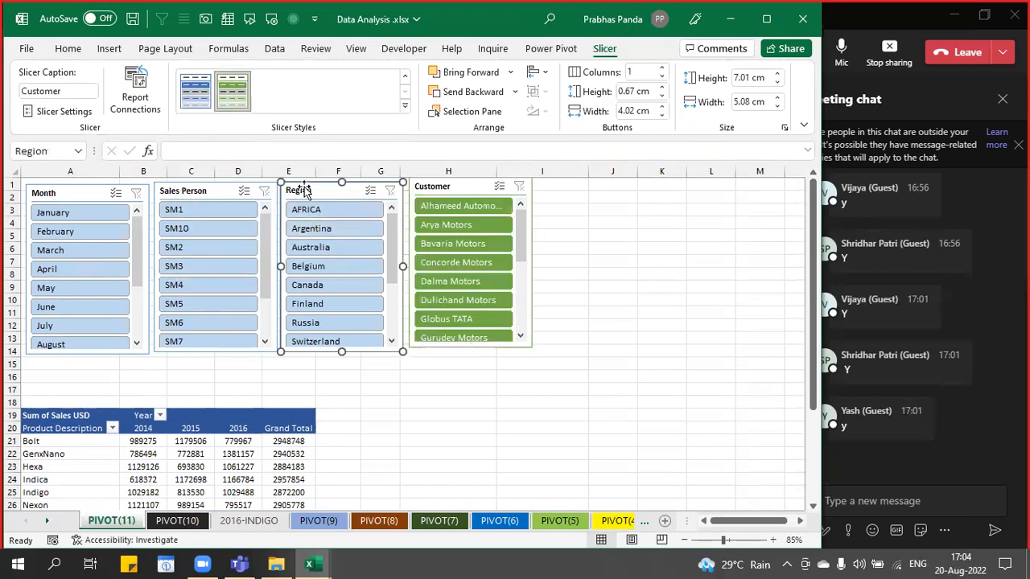
click(192, 92)
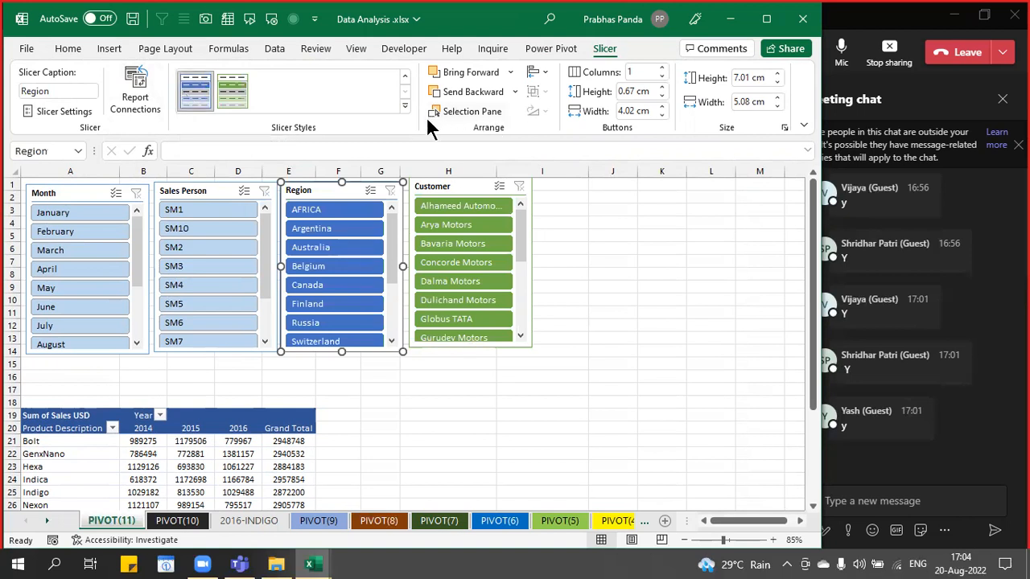
click(406, 105)
click(236, 231)
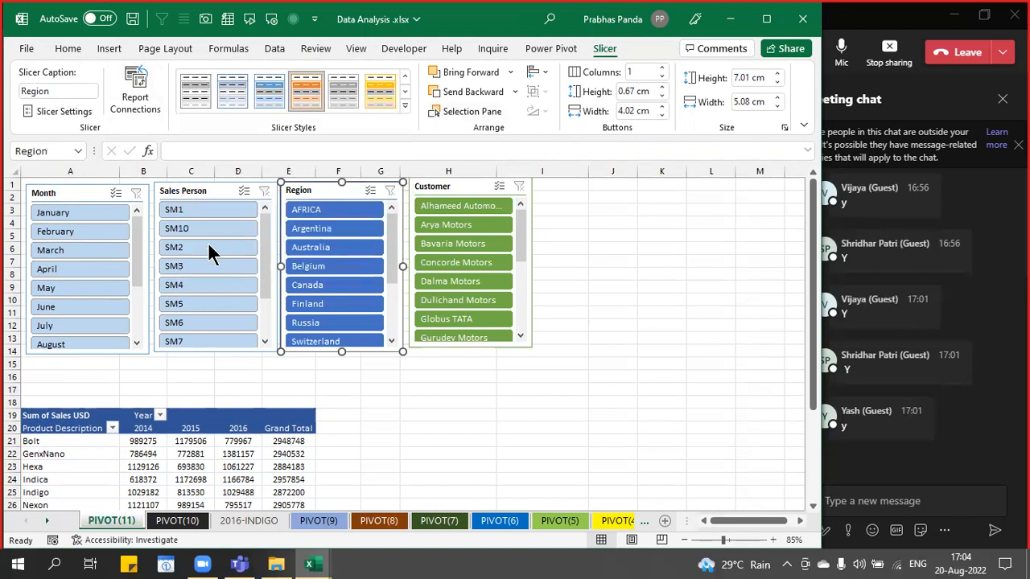
- Apply the dark group's light blue style to the Sales Person slicer and the light group's last blue style to the Month slicer
click(206, 193)
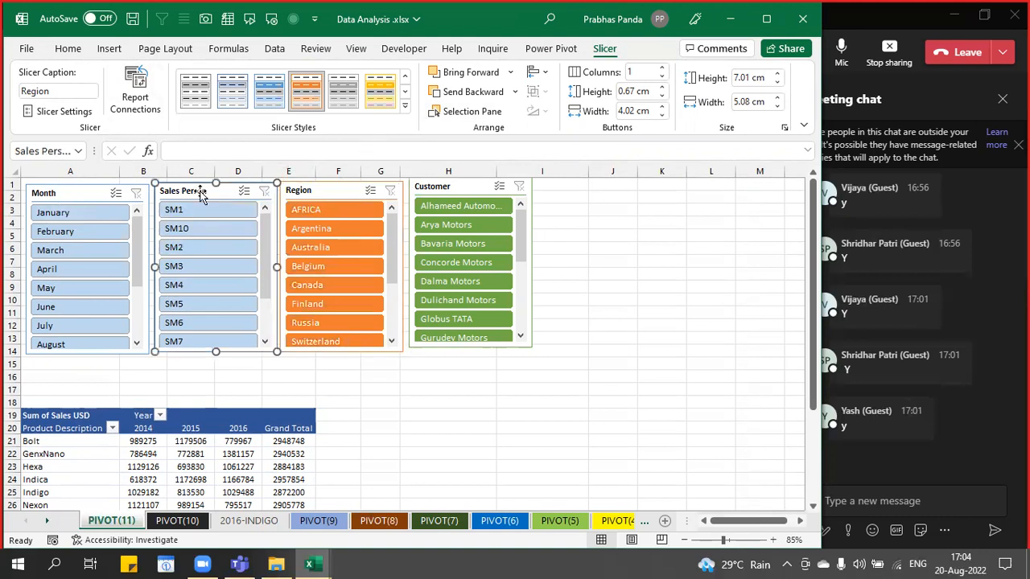
click(274, 87)
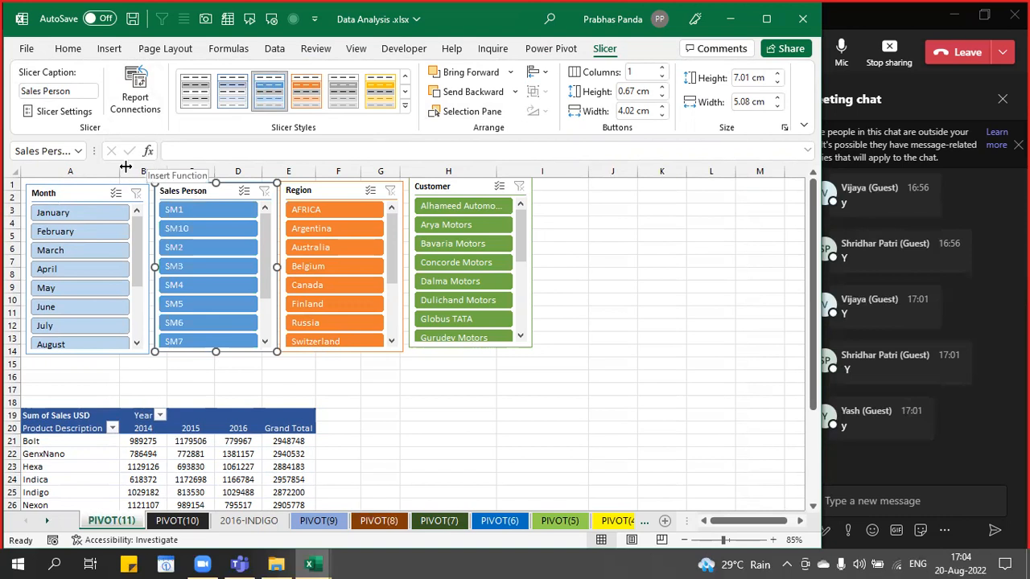
click(79, 196)
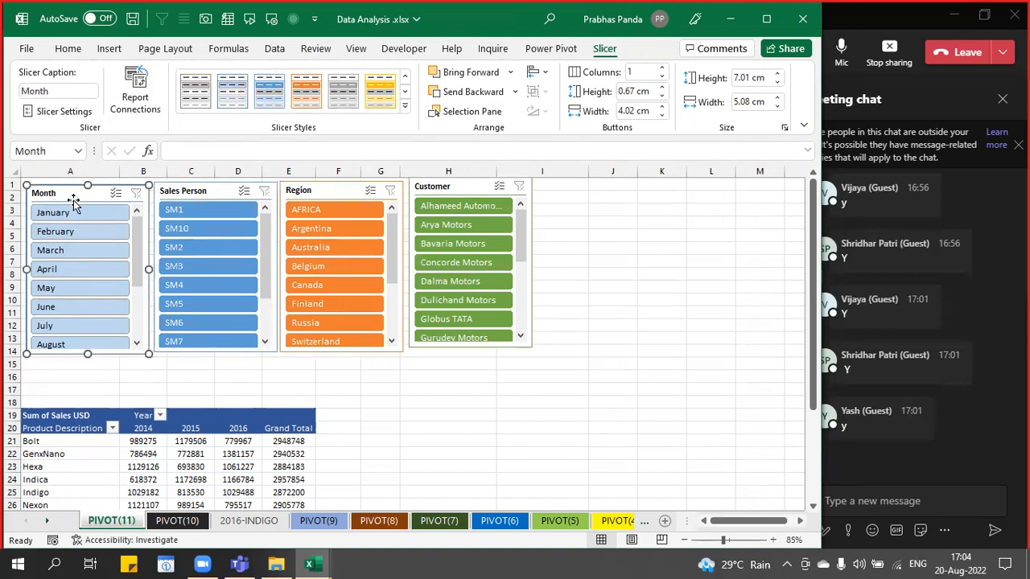
click(405, 106)
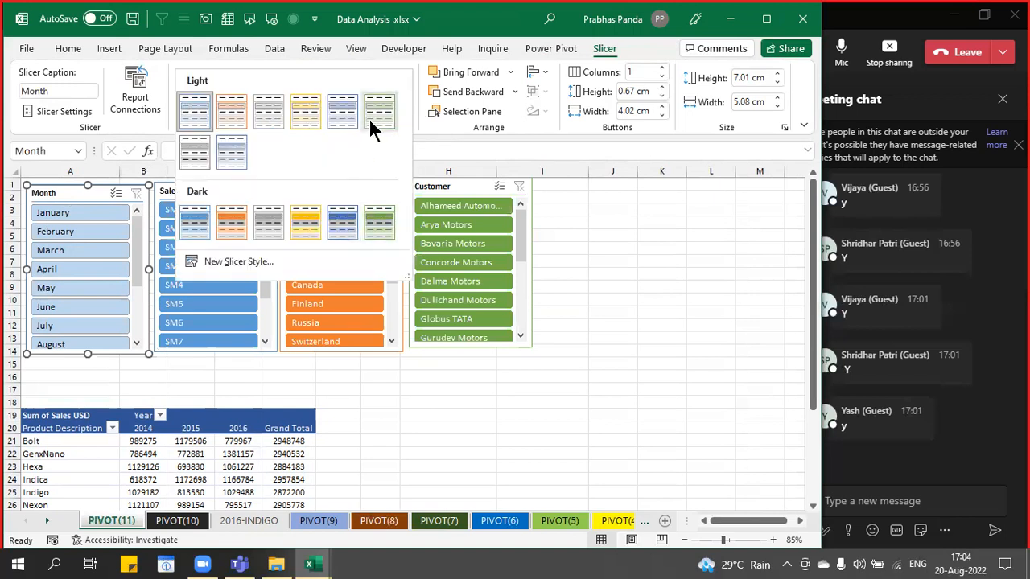
click(229, 155)
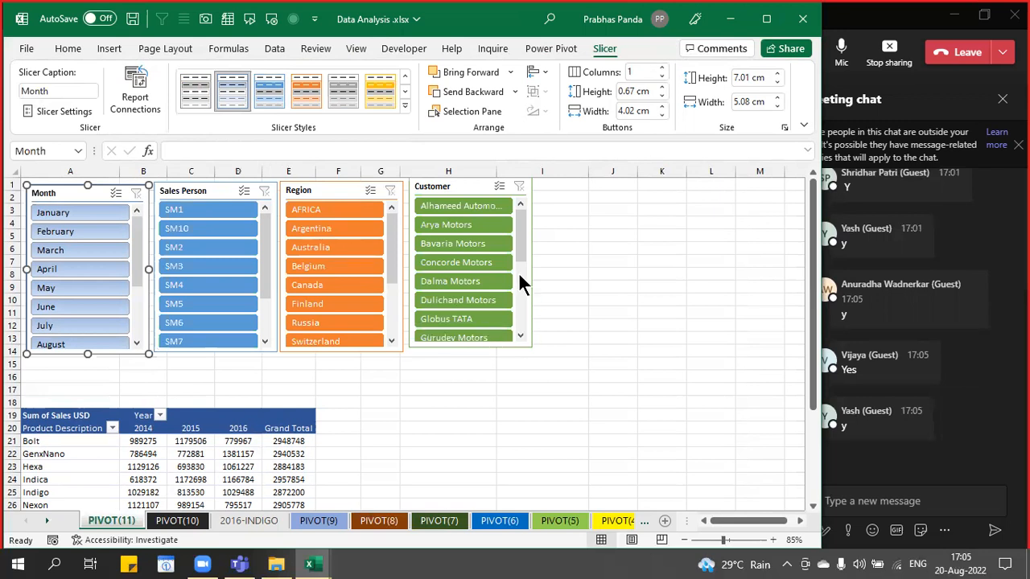
- Look through the full list of entries in the Customer slicer
scroll(523, 250, down, 5)
scroll(520, 272, up, 5)
scroll(523, 272, down, 5)
scroll(522, 241, up, 5)
scroll(524, 296, down, 3)
scroll(520, 266, up, 3)
scroll(525, 274, down, 4)
scroll(521, 273, up, 4)
mouse_move(521, 216)
mouse_down()
mouse_move(520, 340)
mouse_move(532, 207)
mouse_move(526, 349)
mouse_move(534, 210)
mouse_up()
- Arrange the Customer slicer's buttons in 4 columns and widen the slicer to about 14.6 cm
click(462, 189)
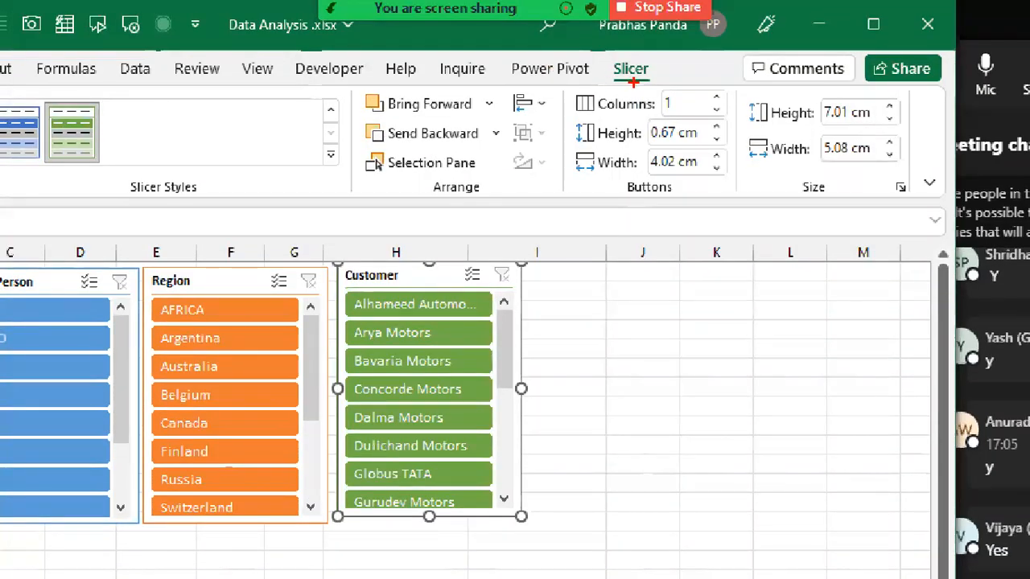
mouse_move(569, 91)
mouse_down()
mouse_move(603, 115)
mouse_move(750, 125)
mouse_up()
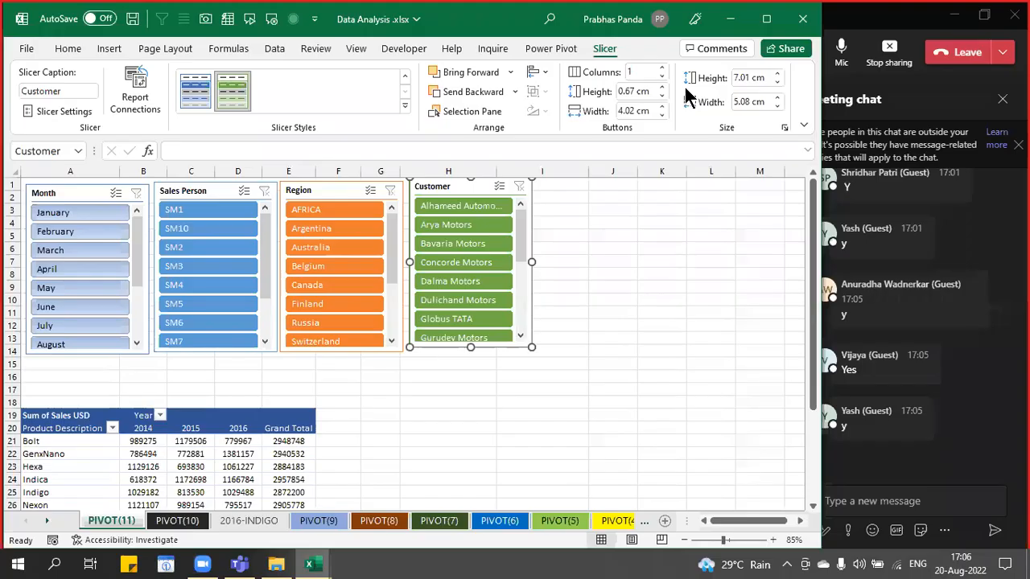
click(716, 97)
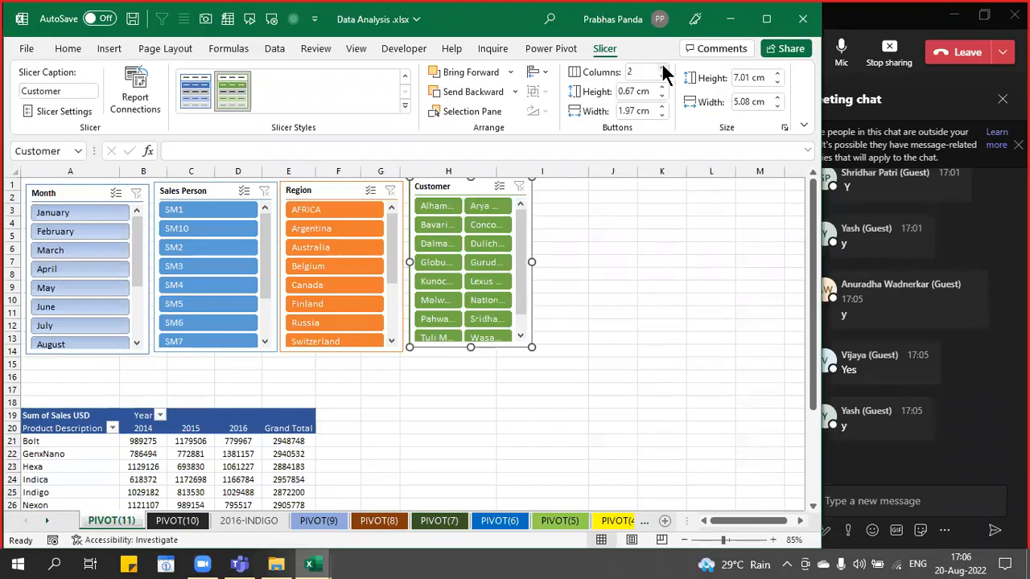
click(663, 66)
click(663, 68)
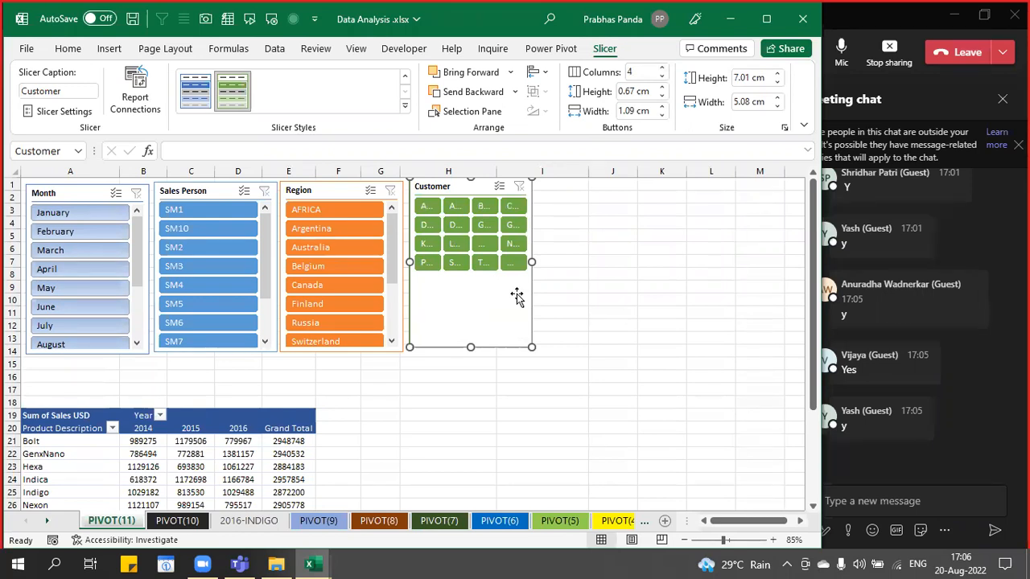
drag(532, 263, 678, 262)
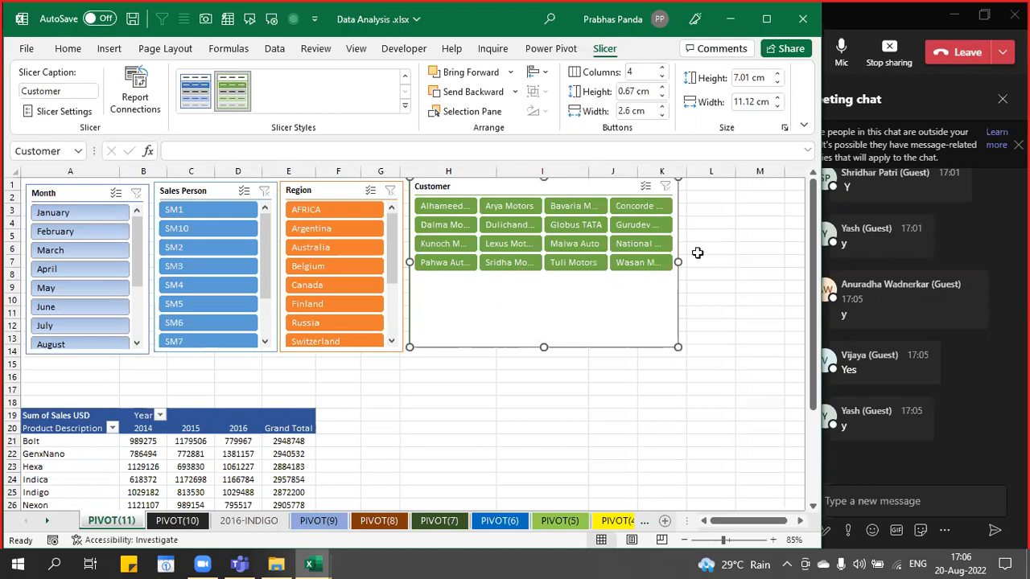
drag(678, 262, 763, 261)
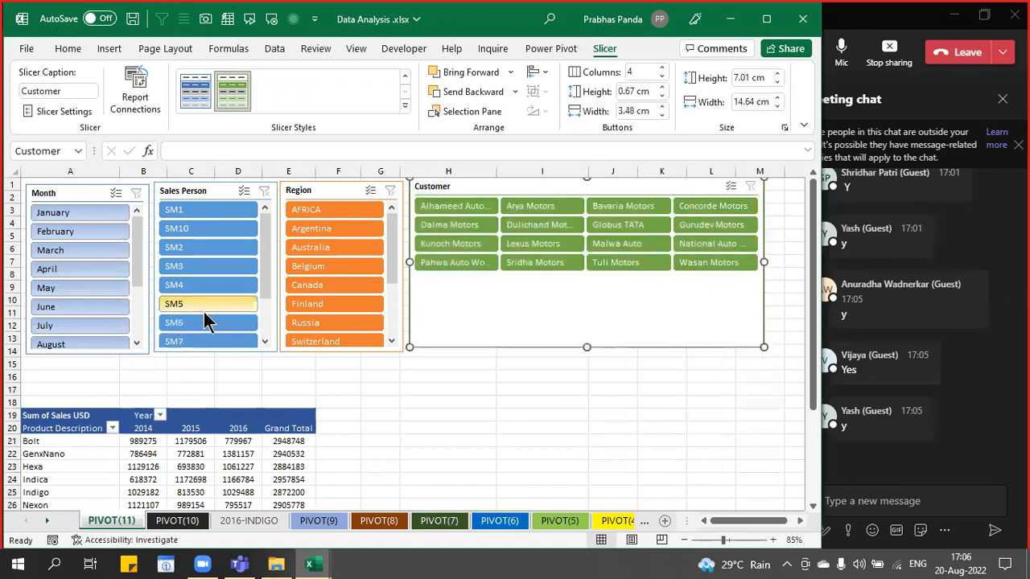
- Arrange the buttons of the Region and Sales Person slicers in 3 columns each
click(325, 193)
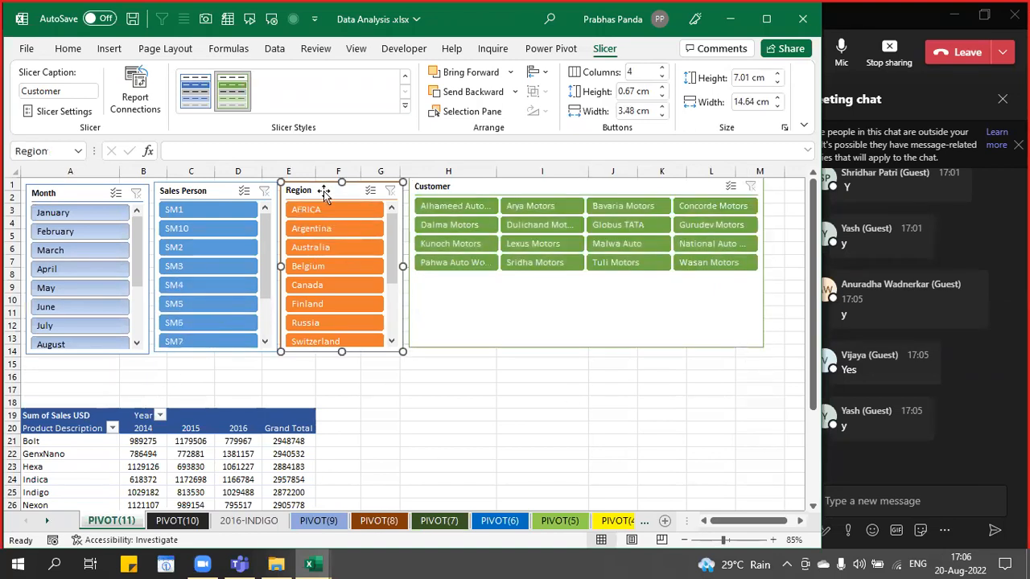
click(661, 67)
click(661, 67)
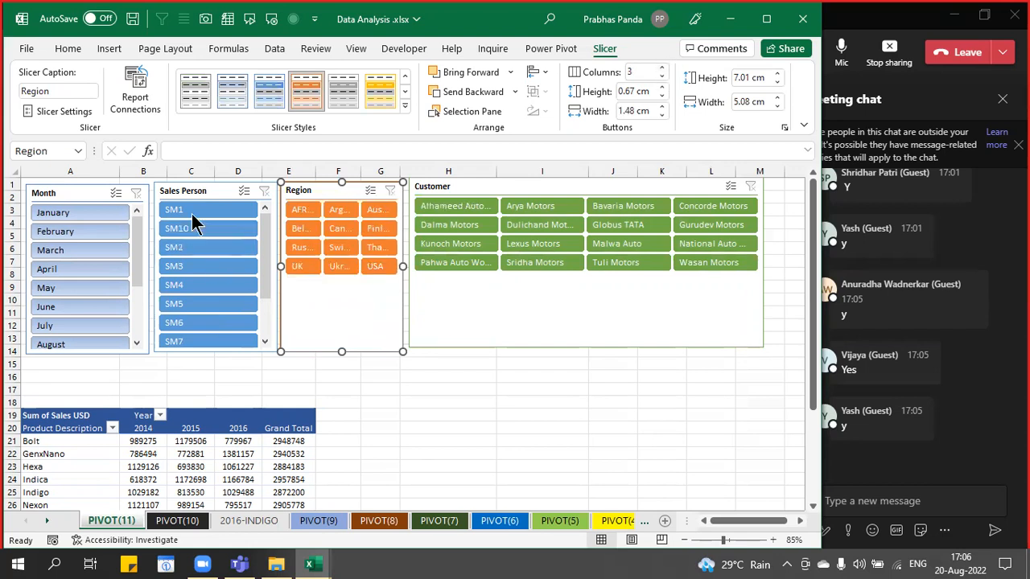
click(181, 187)
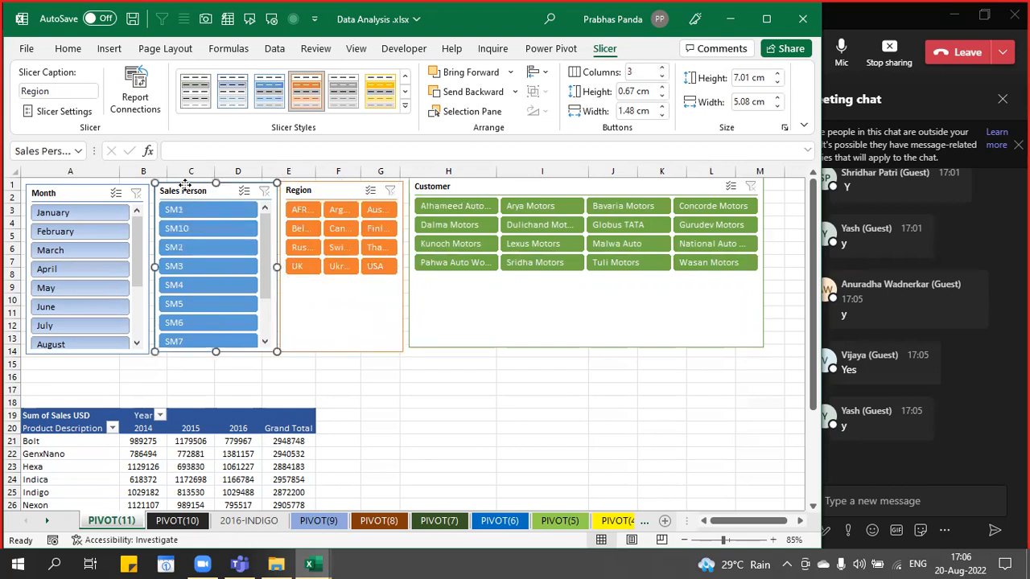
click(660, 67)
click(660, 67)
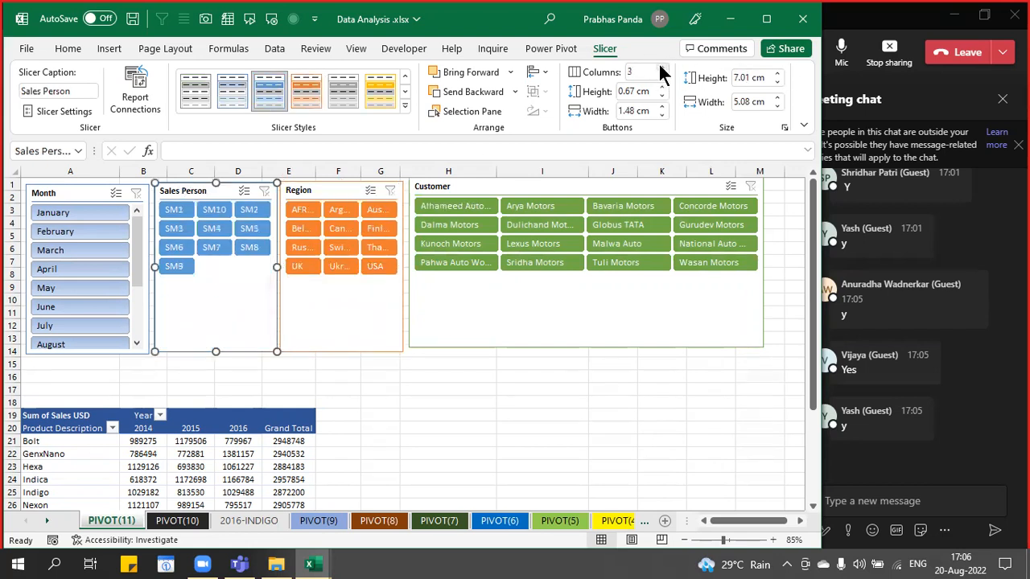
- Arrange the Month slicer's buttons in 3 columns
click(53, 199)
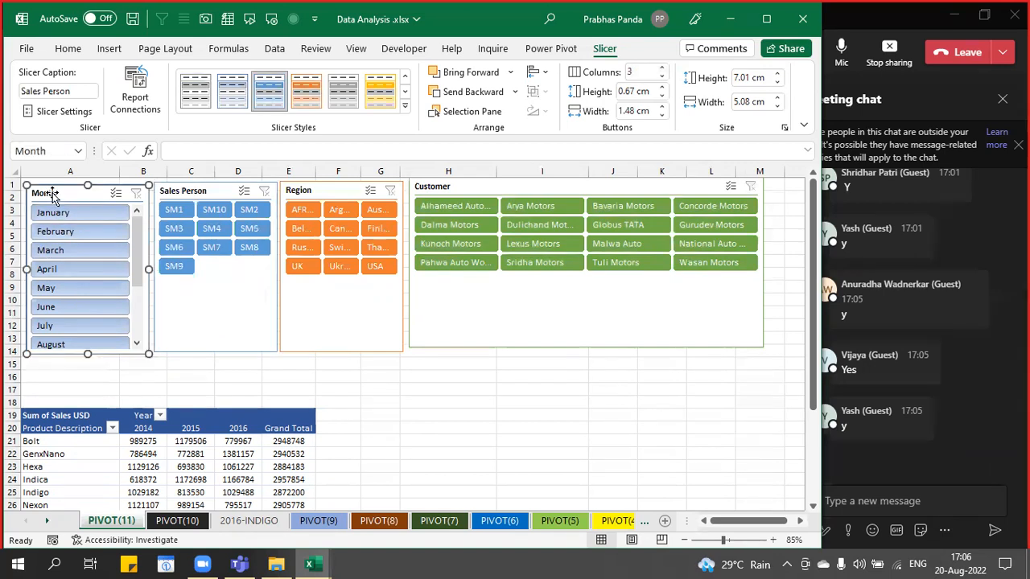
click(663, 68)
click(662, 68)
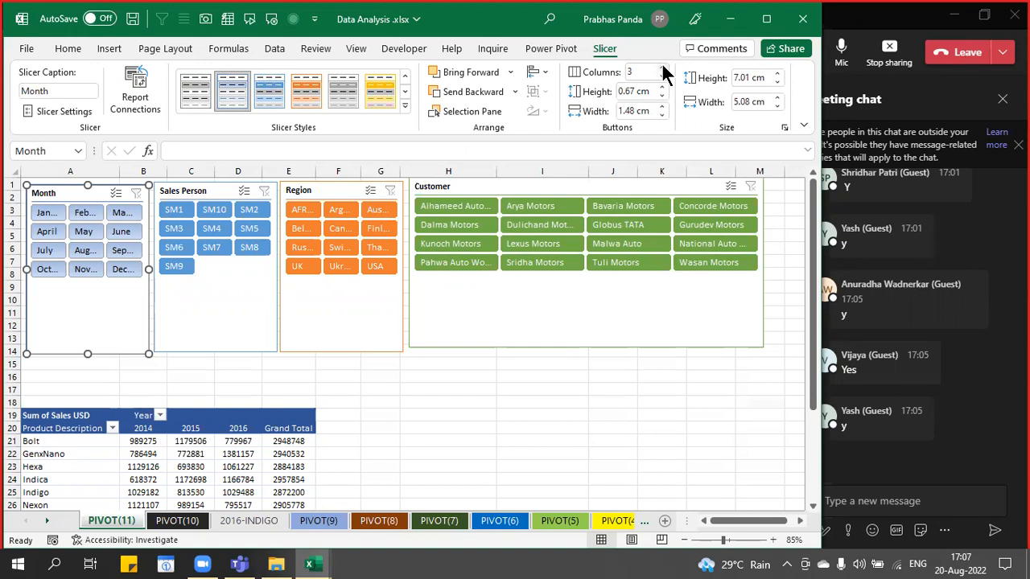
- Maximize the workbook window, then shift the Customer slicer over to column I and widen the Region slicer to about 9.8 cm
click(767, 19)
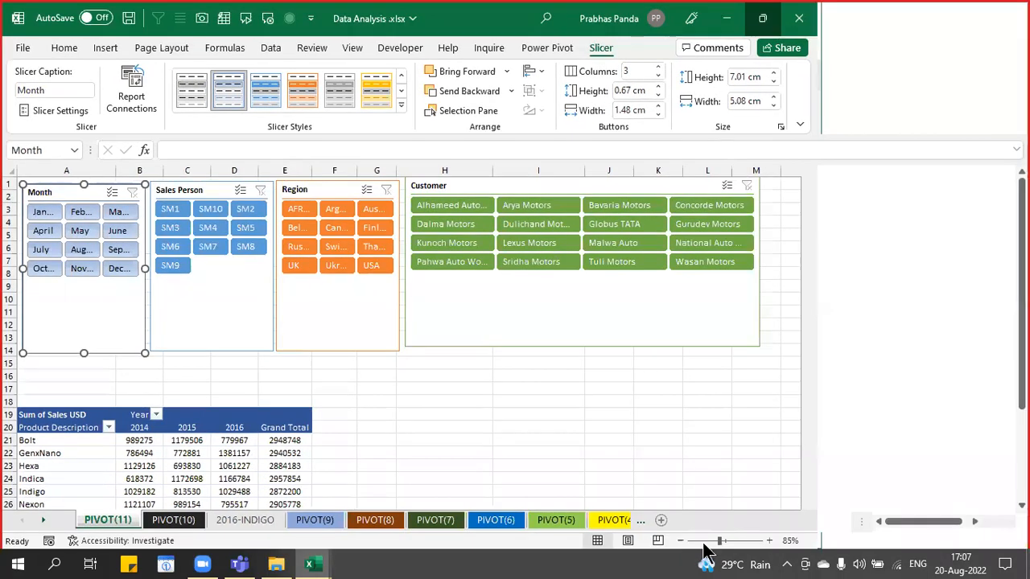
drag(494, 191, 610, 188)
click(294, 189)
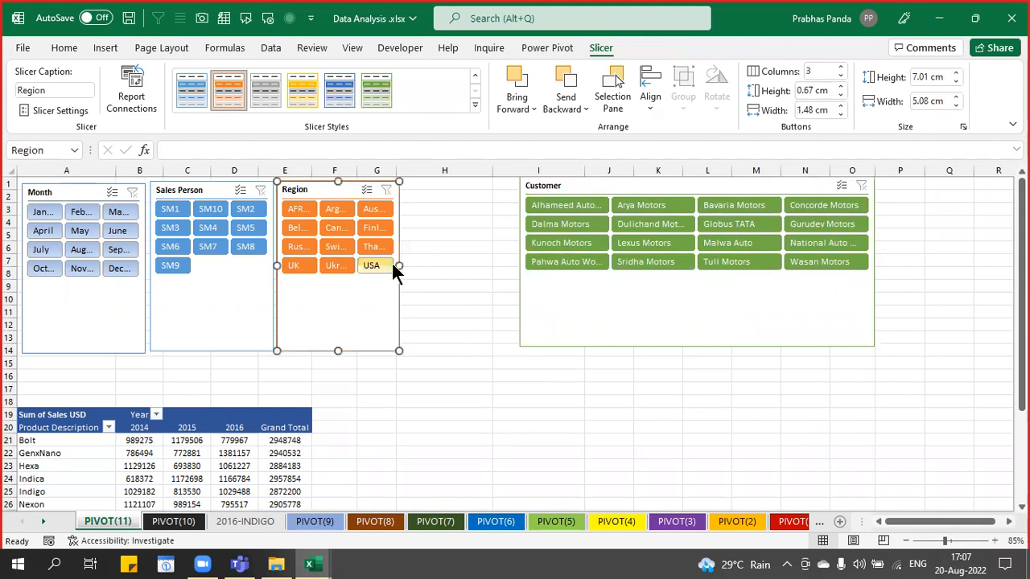
drag(401, 265, 514, 255)
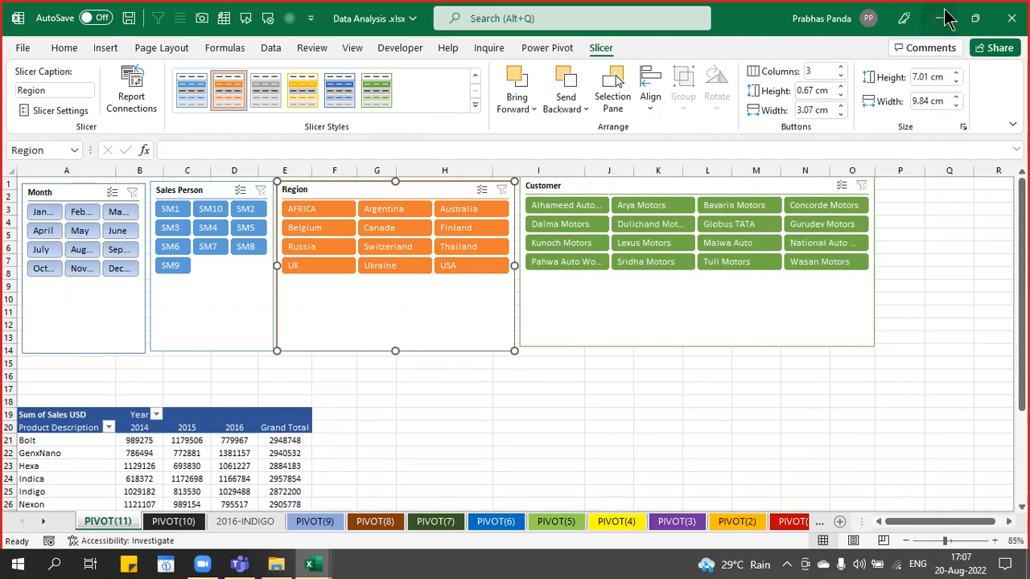
- Deselect the Region slicer by selecting empty cell K21, leaving the workbook window maximized
click(976, 22)
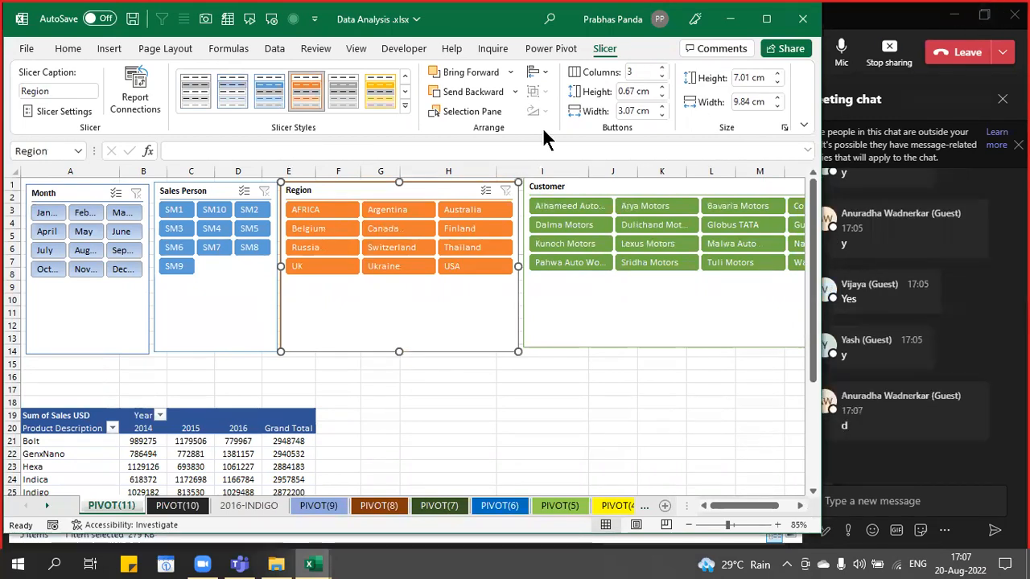
click(684, 437)
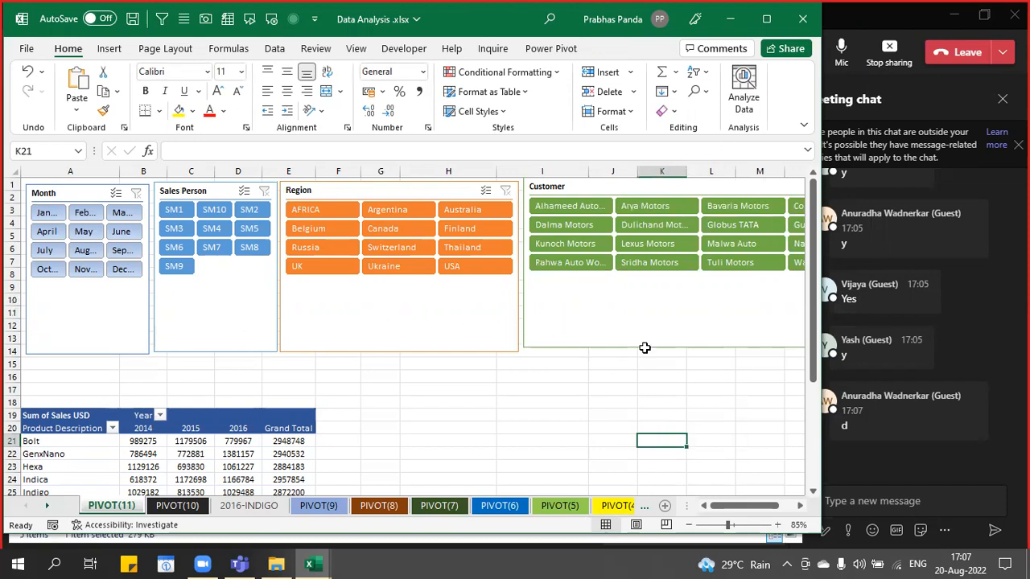
click(766, 26)
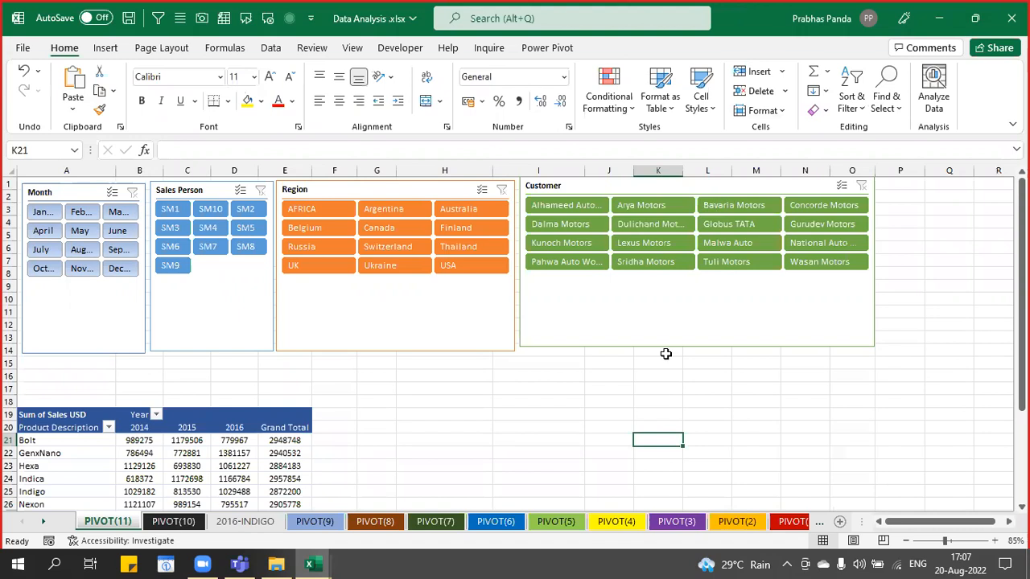
key(alt+Tab)
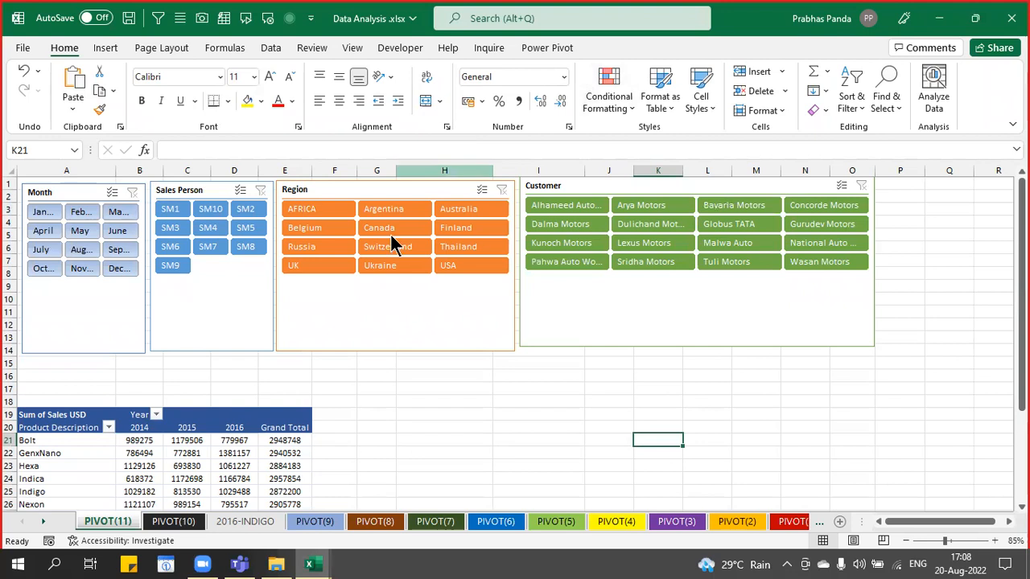
- Nudge the Month slicer slightly upward toward the level of the Customer slicer
click(53, 193)
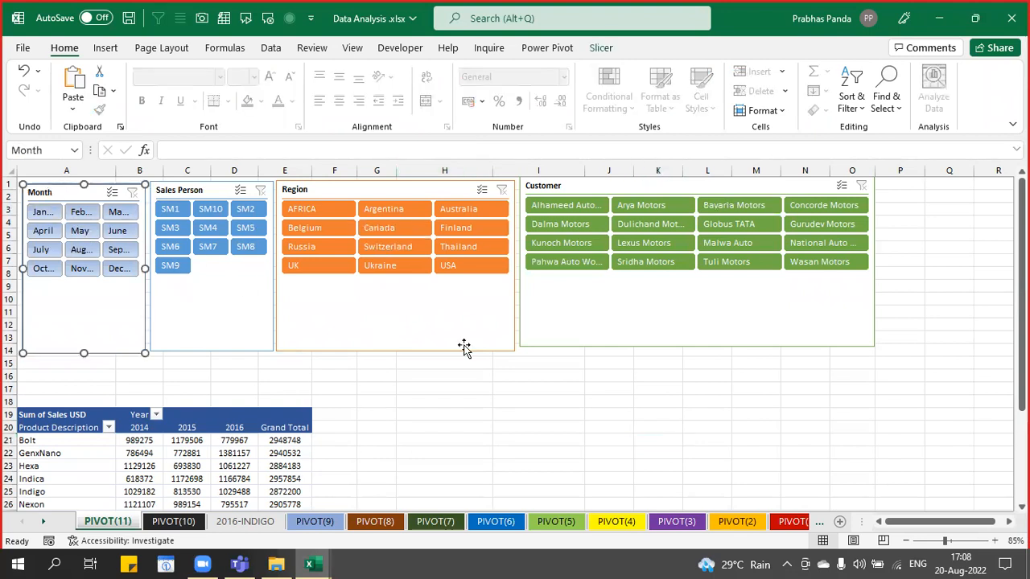
key(Up)
key(Up)
key(Up)
key(Up)
key(Up)
key(Up)
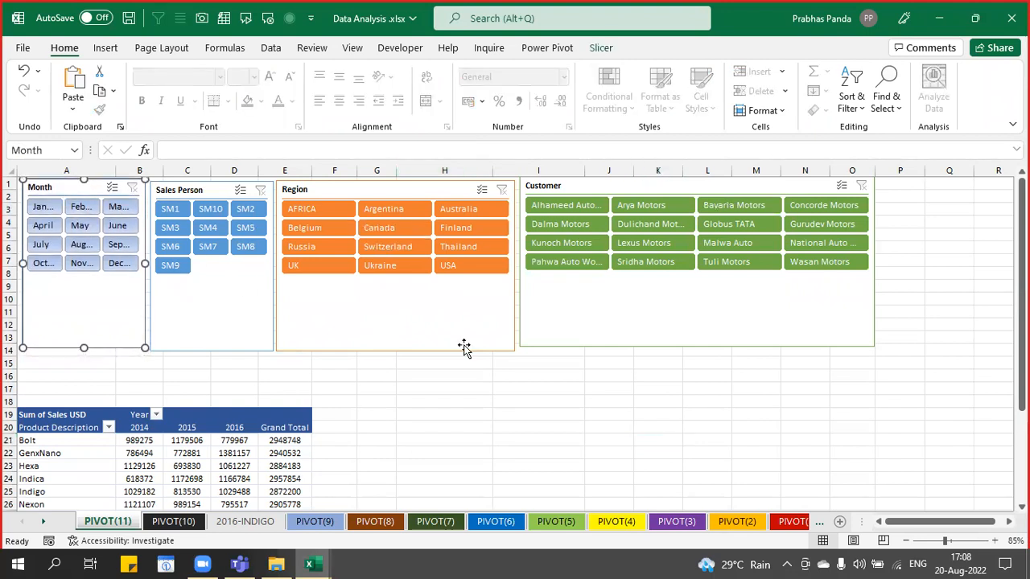
- Align the tops of all four slicers and distribute them horizontally
key(ctrl+a)
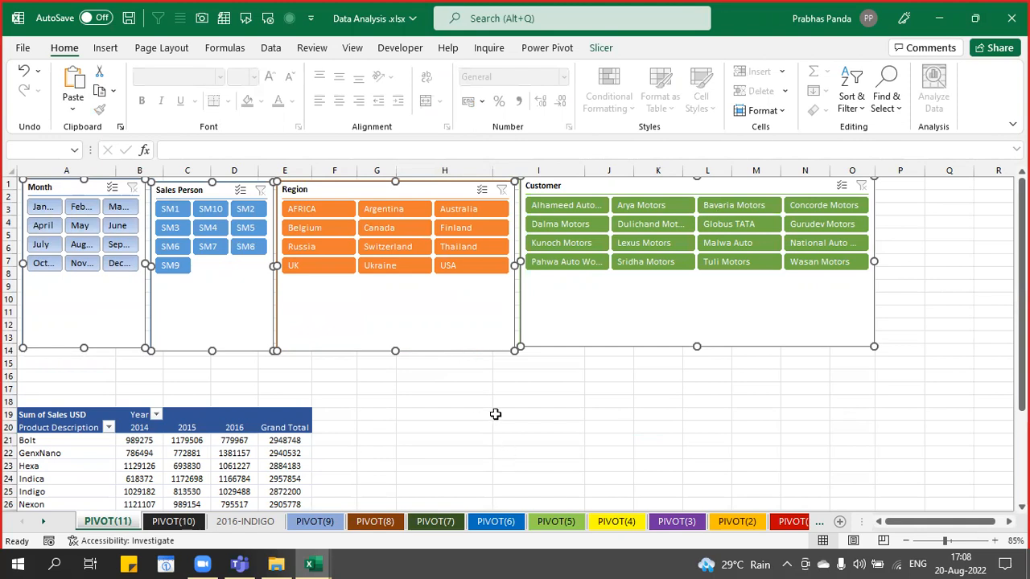
click(603, 48)
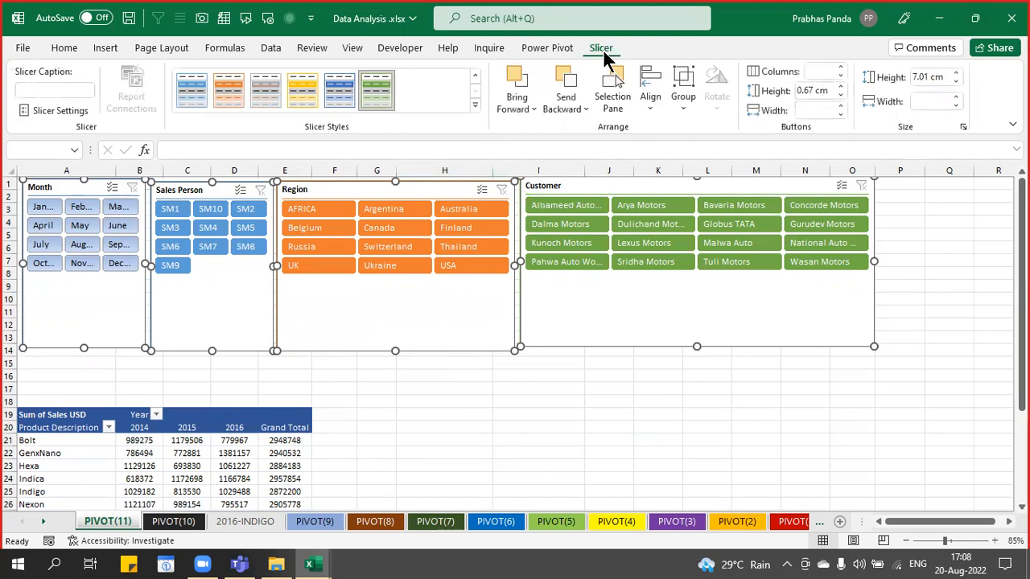
click(605, 50)
click(654, 105)
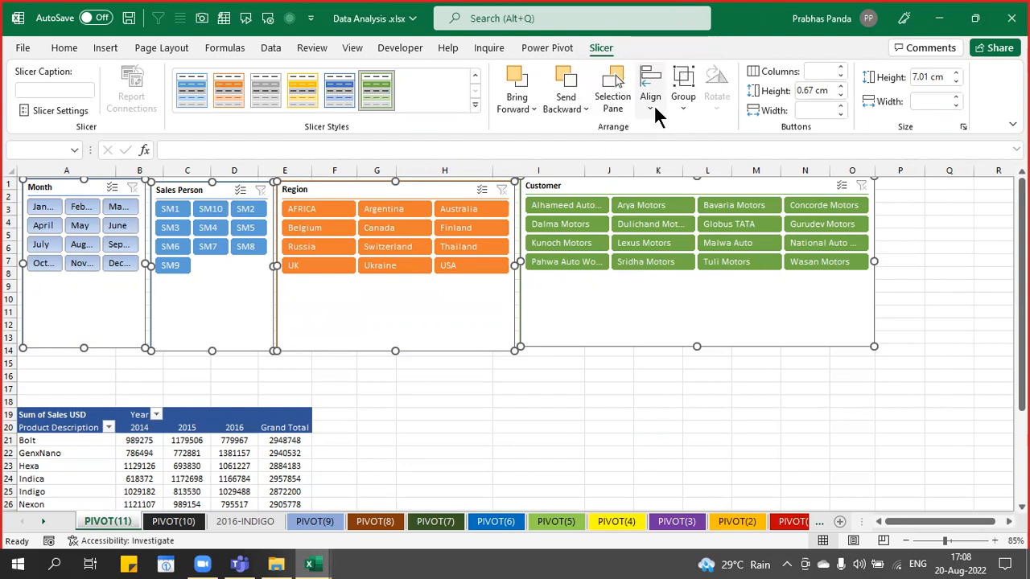
click(655, 107)
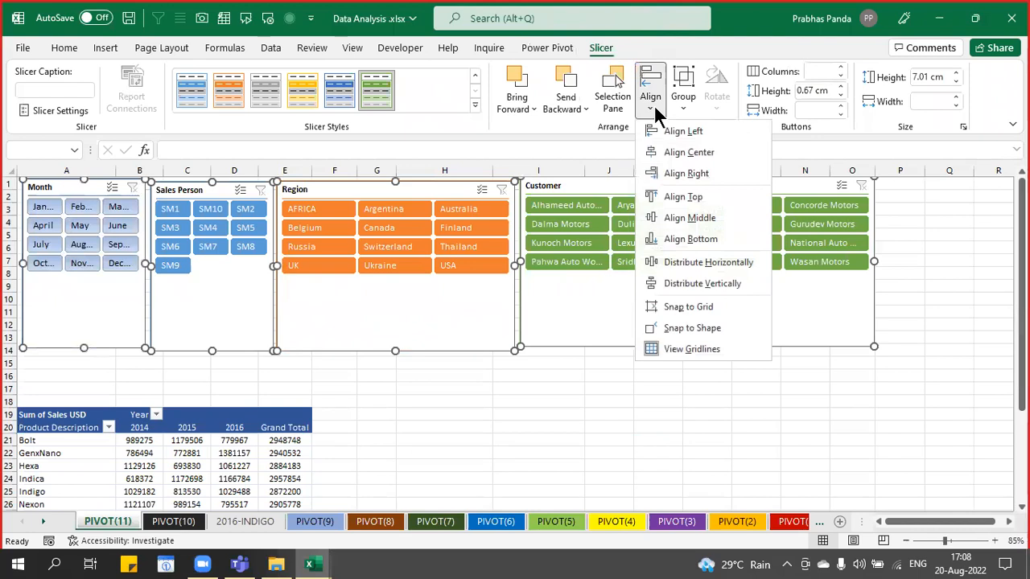
click(683, 197)
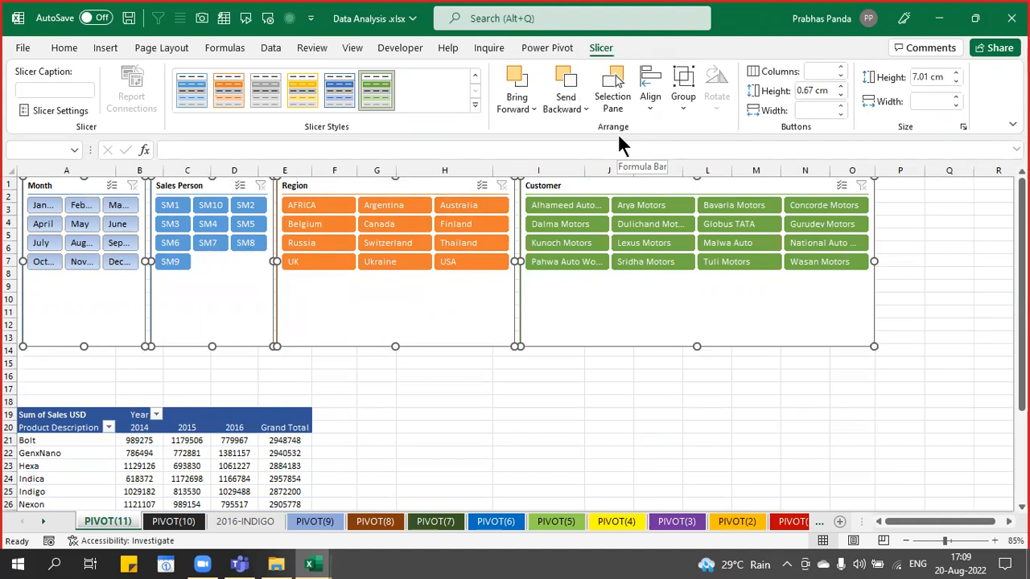
click(651, 96)
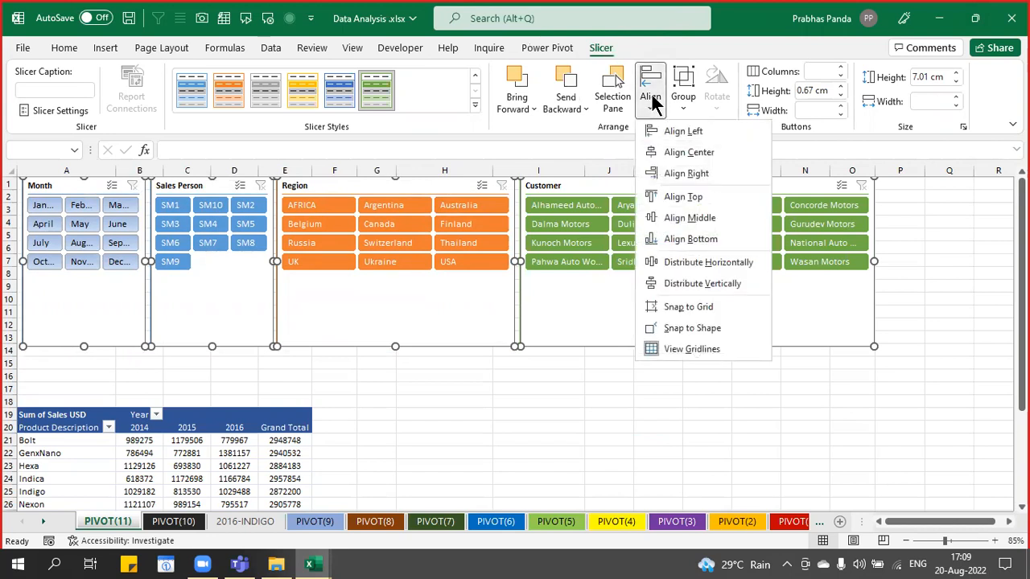
click(722, 263)
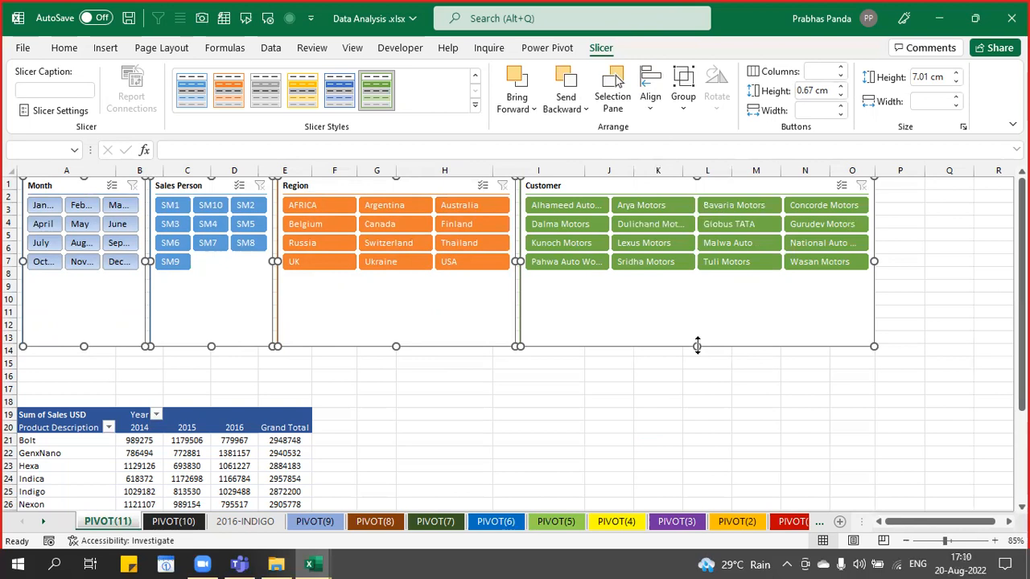
- Reduce the height of all four selected slicers to about 4.23 cm so they end at row 8
click(697, 346)
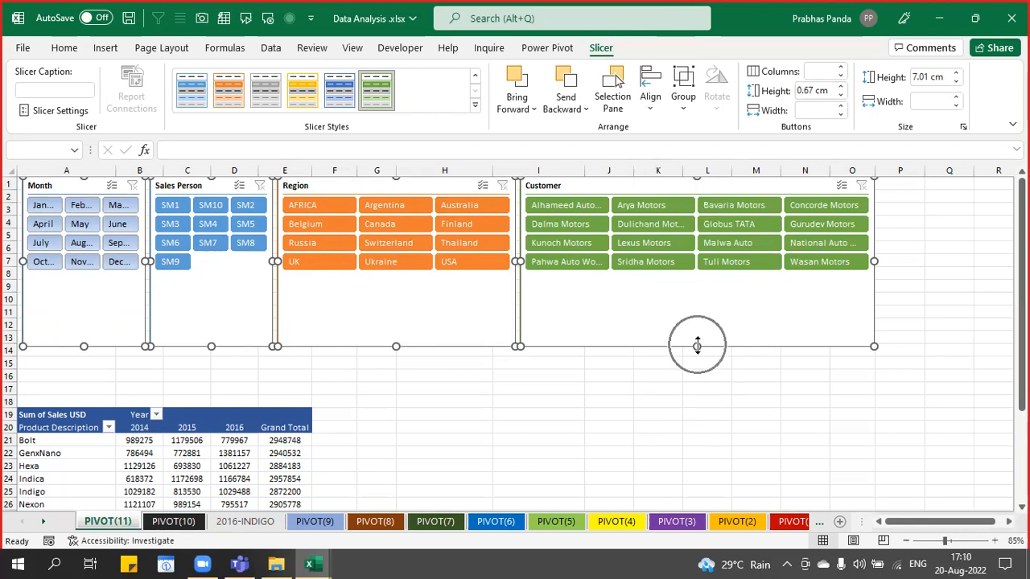
drag(697, 346, 697, 279)
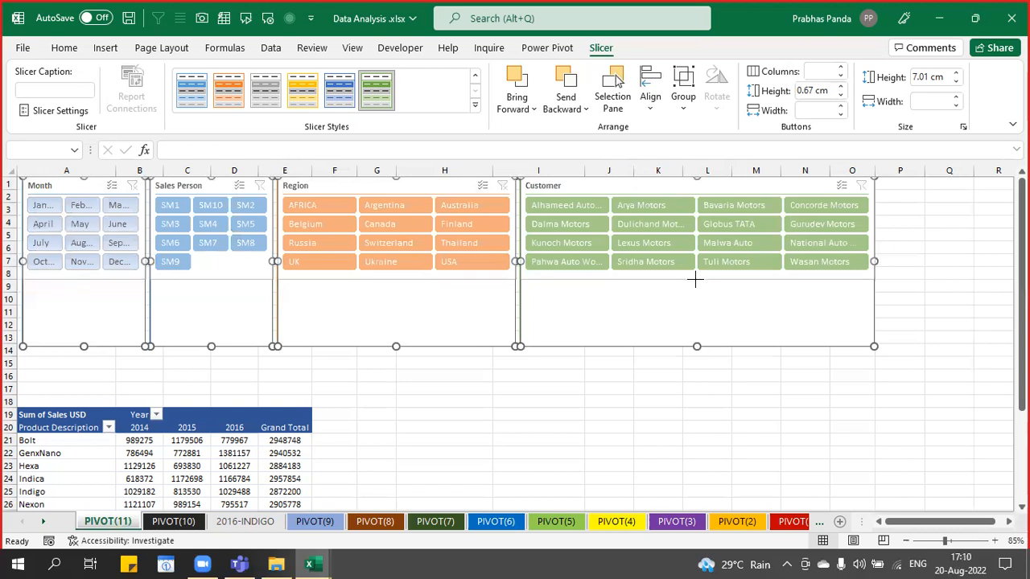
drag(697, 279, 696, 279)
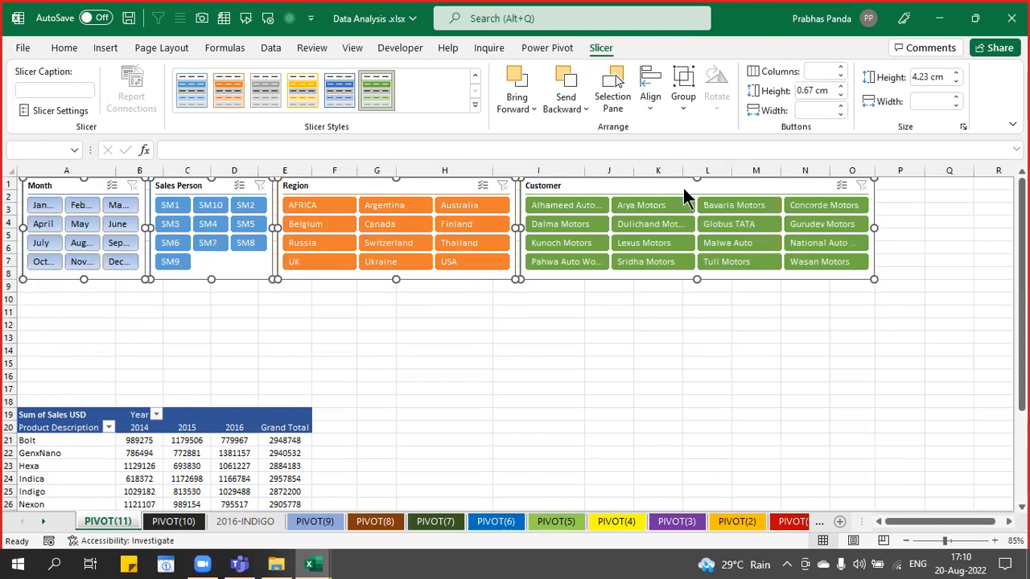
- Group the four slicers and widen the group so that the Customer slicer extends to the end of column P
click(682, 113)
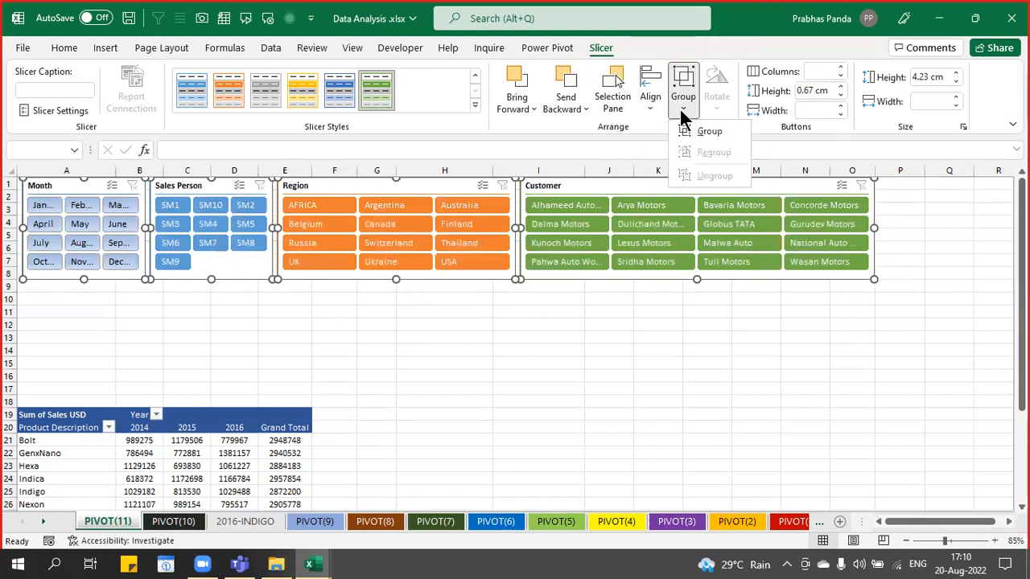
click(722, 137)
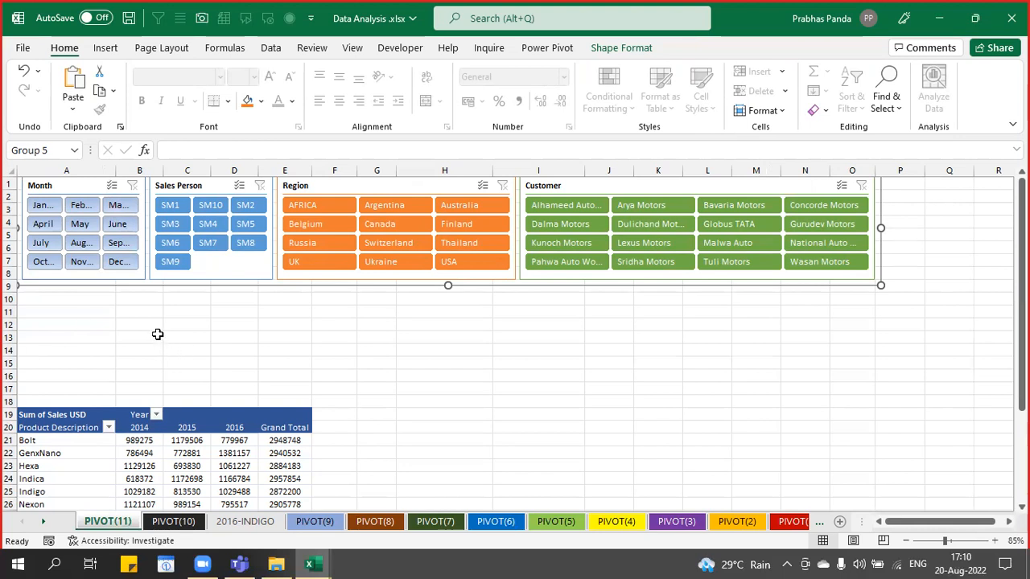
click(763, 191)
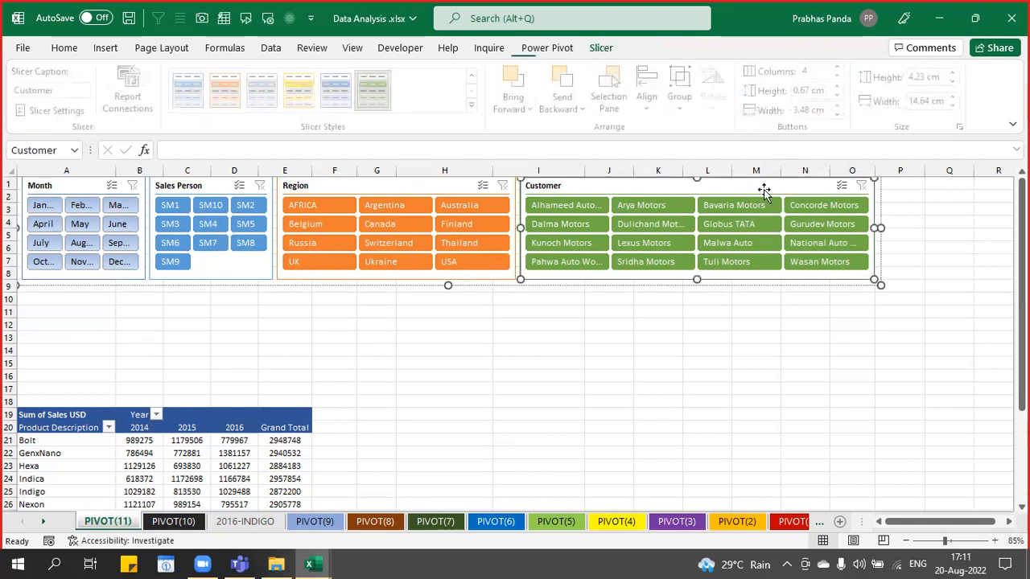
click(880, 228)
drag(880, 228, 921, 246)
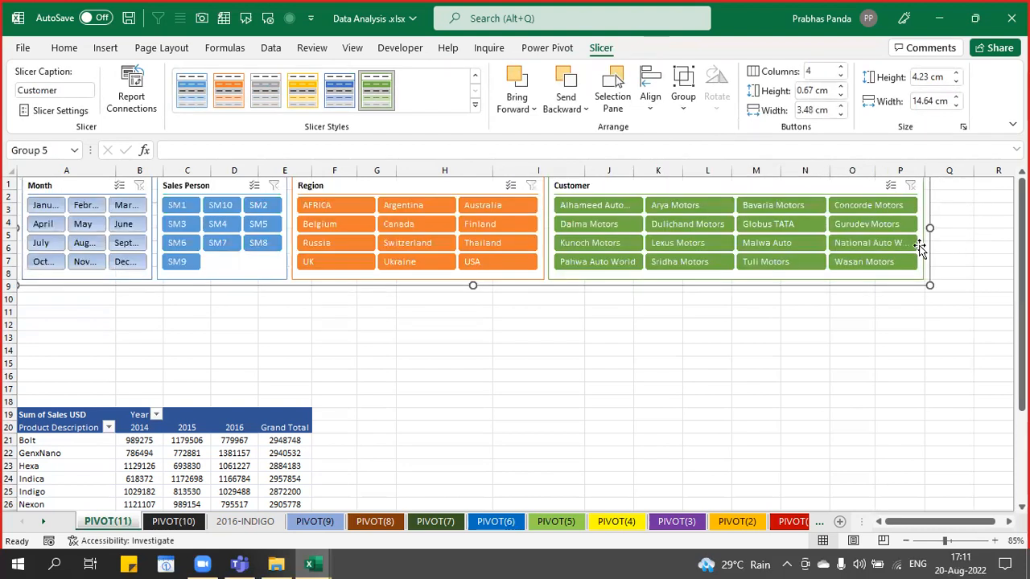
- Restore the workbook window to its smaller size and ungroup the slicers, starting from the Month slicer
click(976, 18)
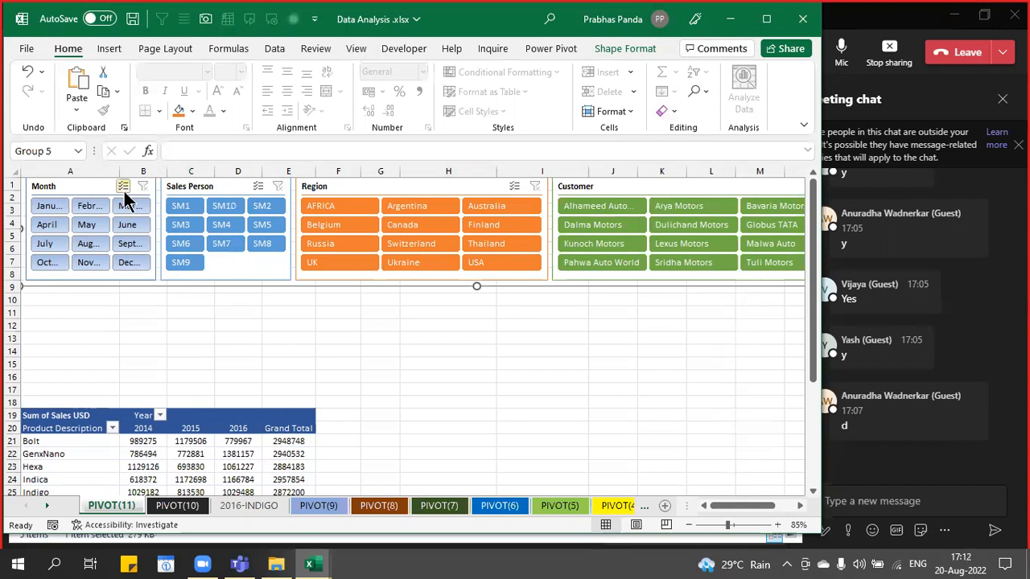
click(98, 190)
click(98, 192)
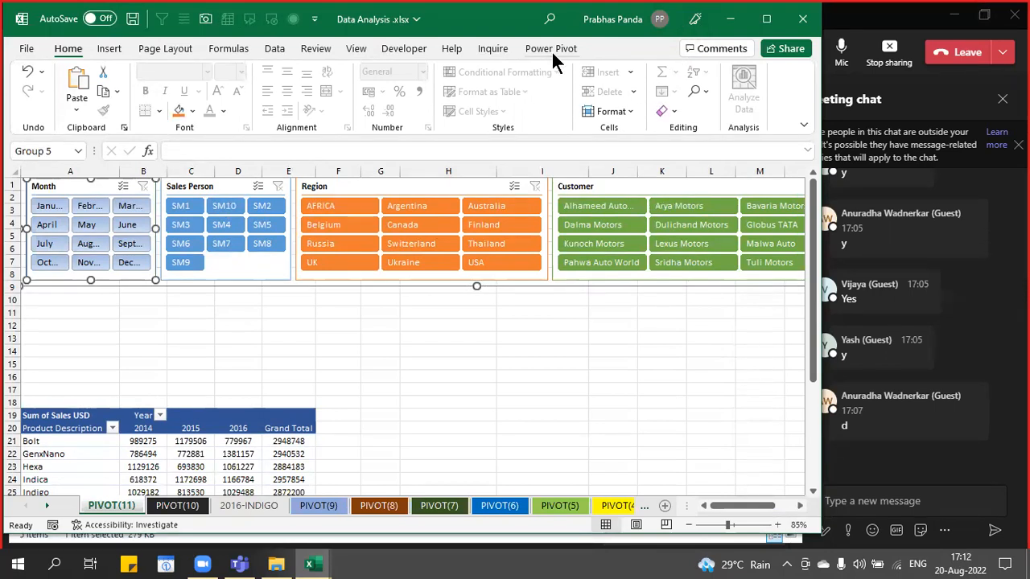
click(106, 191)
right_click(104, 190)
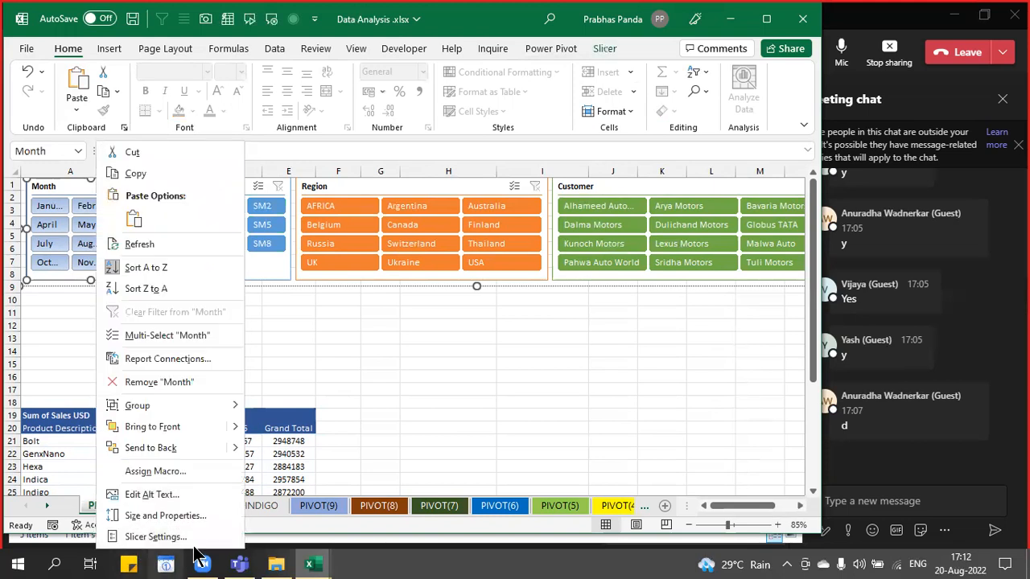
mouse_move(164, 401)
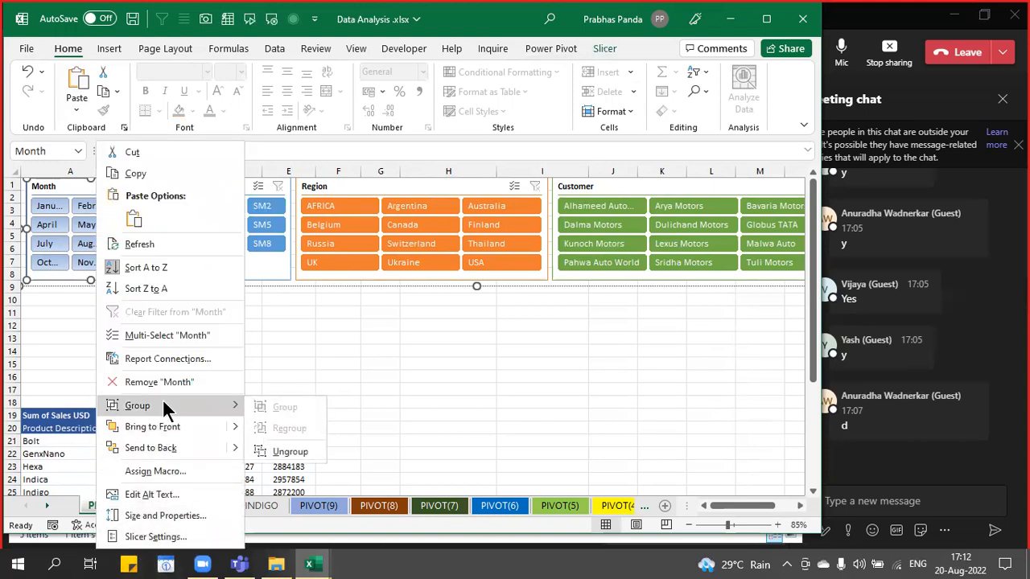
click(295, 453)
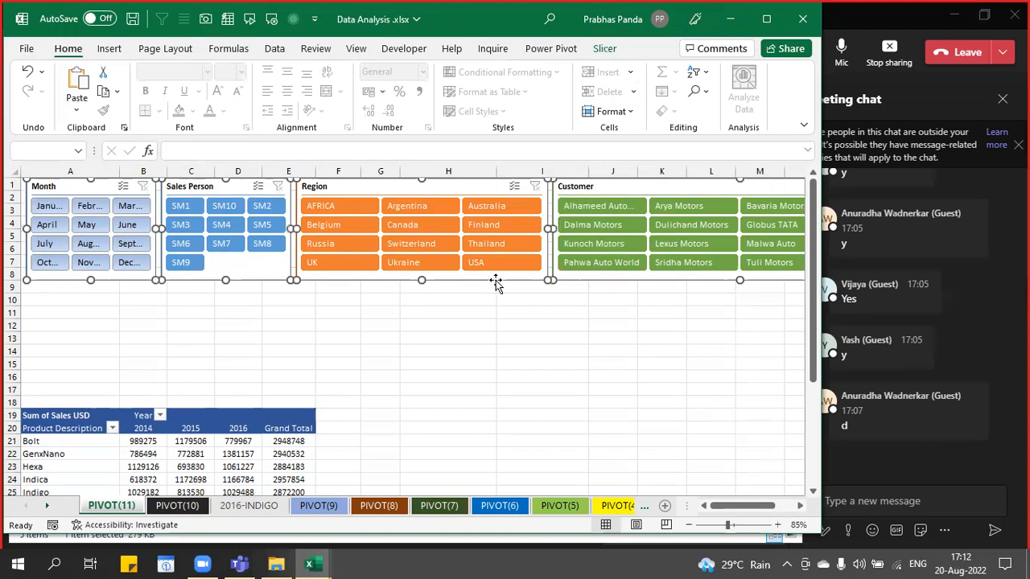
- Maximize the workbook window and try to group the four selected slicers again
click(766, 19)
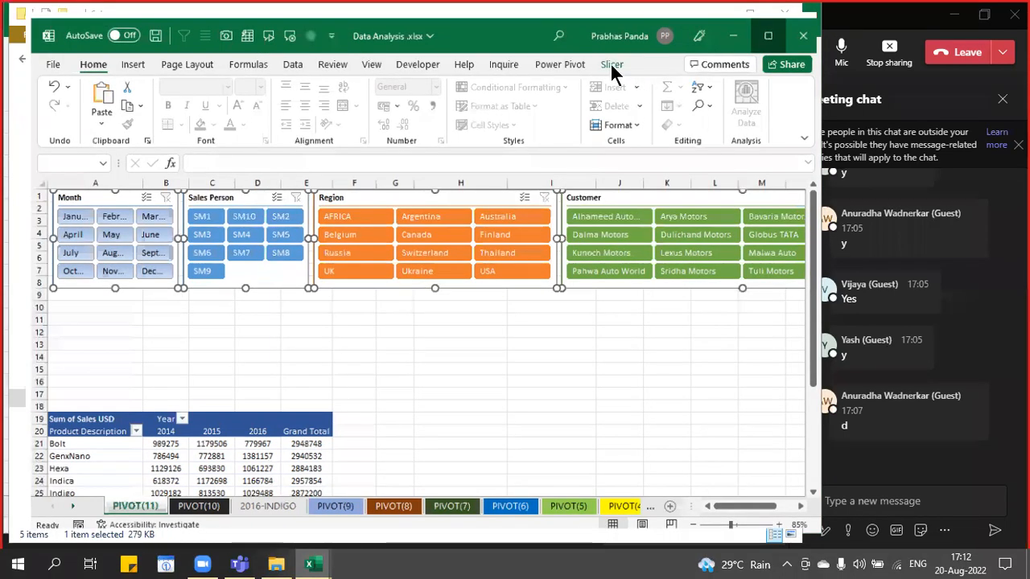
click(601, 48)
key(ctrl)
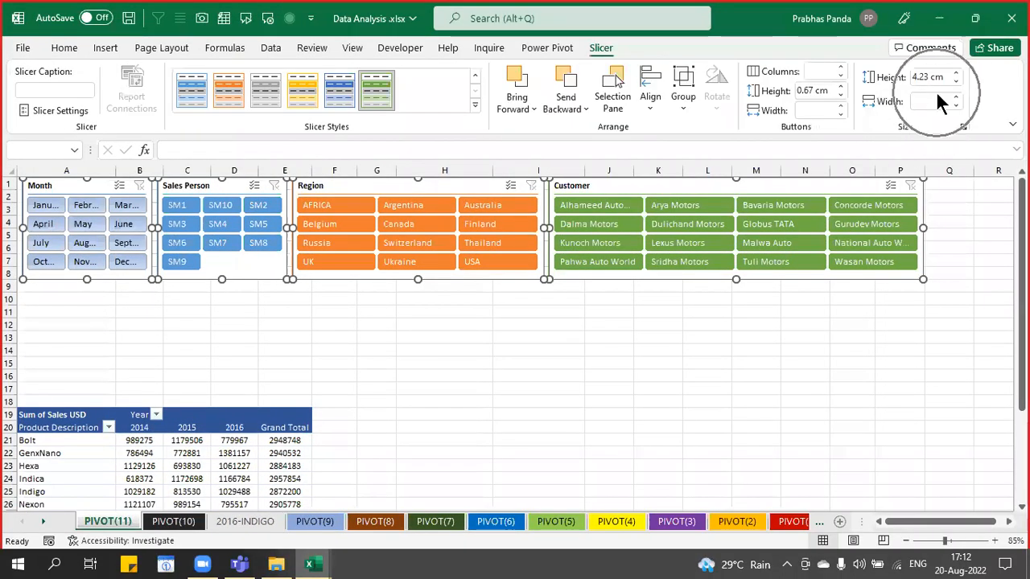
key(ctrl)
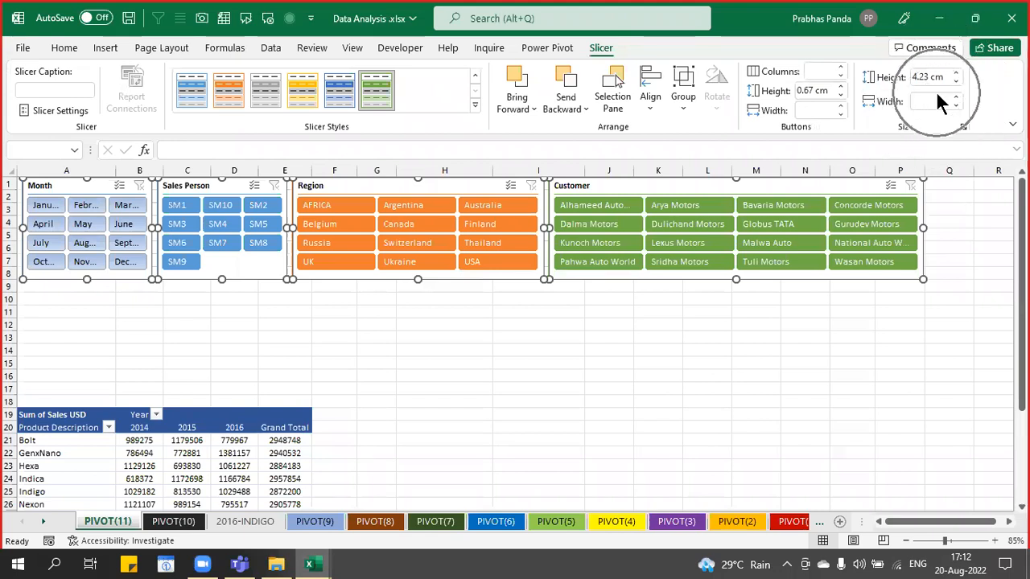
key(ctrl)
key(ctrl)
key(ctrl)
key(ctrl)
key(ctrl)
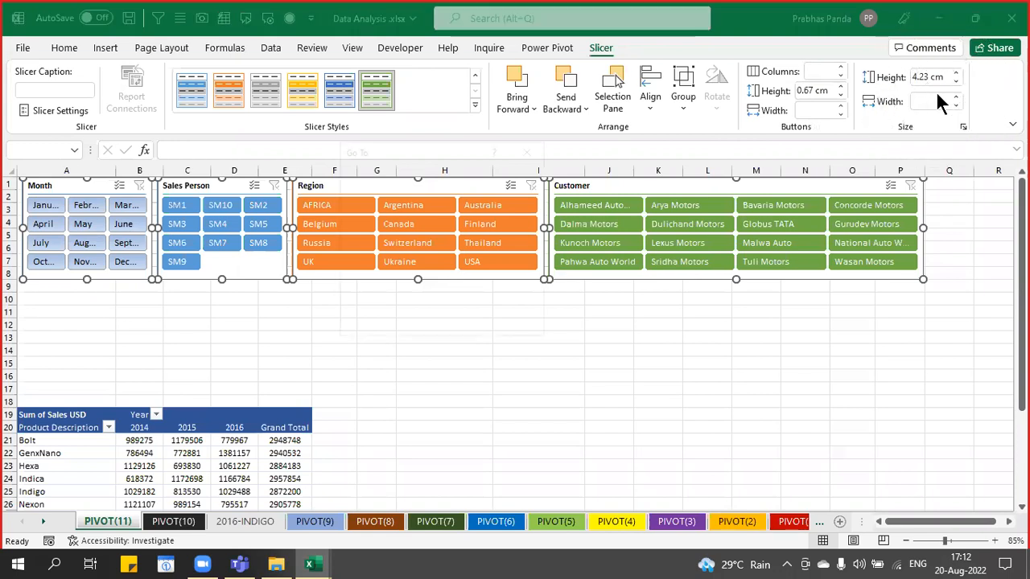
key(ctrl+g)
key(Escape)
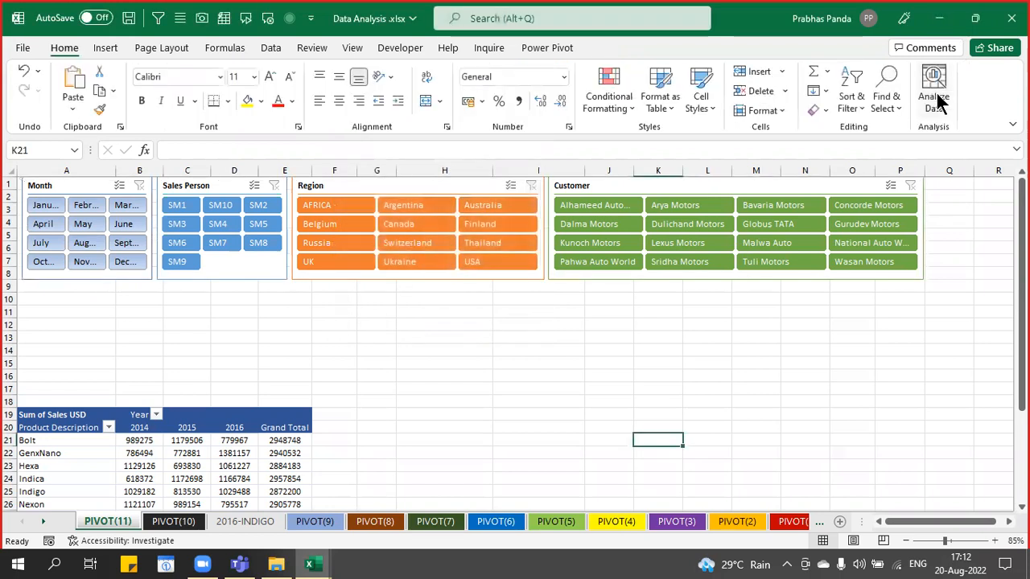
- Group the Month, Sales Person, Region and Customer slicers, then deselect them by selecting empty cell H13
click(69, 190)
key(ctrl+a)
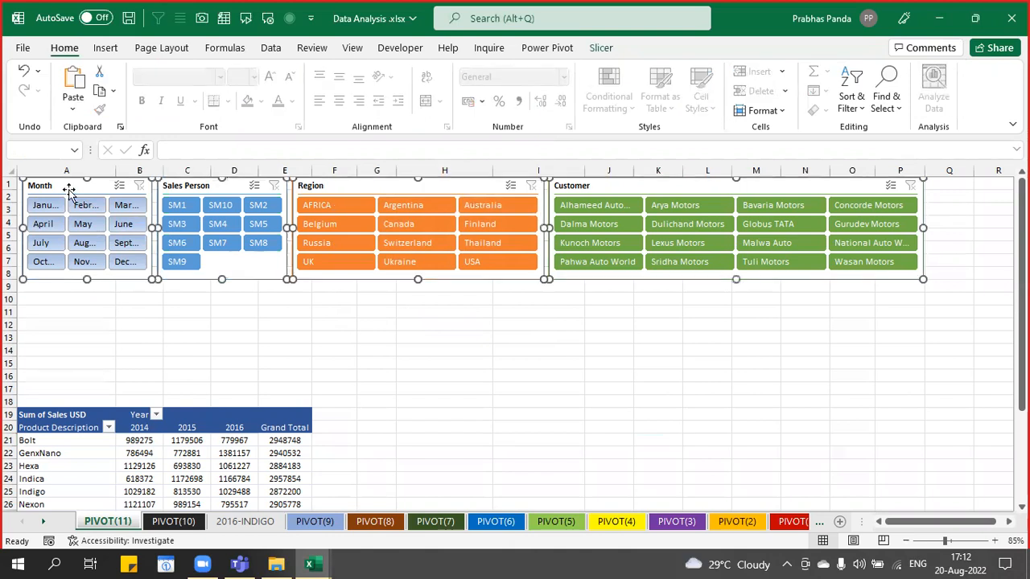
key(F5)
key(Escape)
click(606, 48)
click(685, 106)
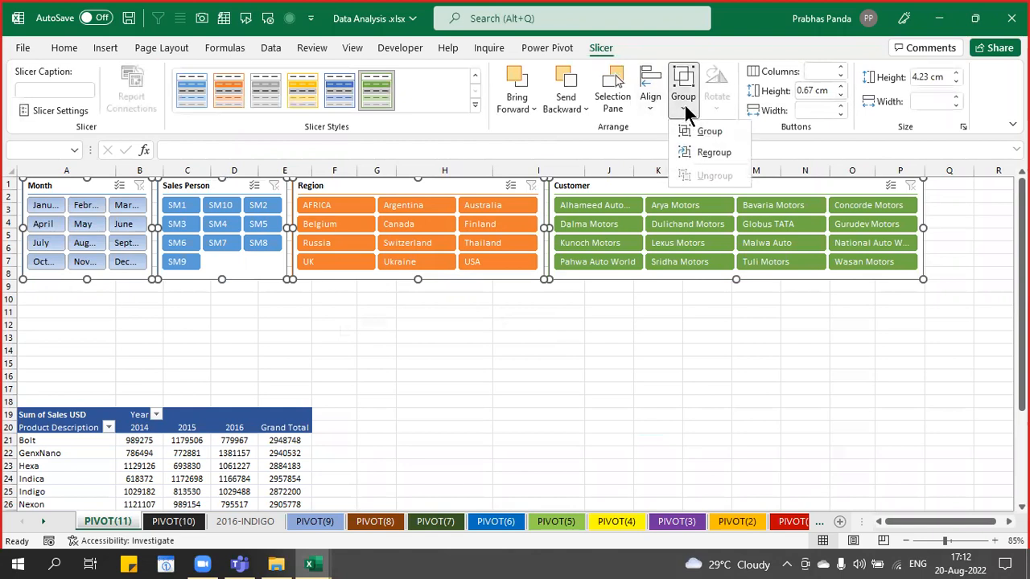
click(688, 131)
click(420, 336)
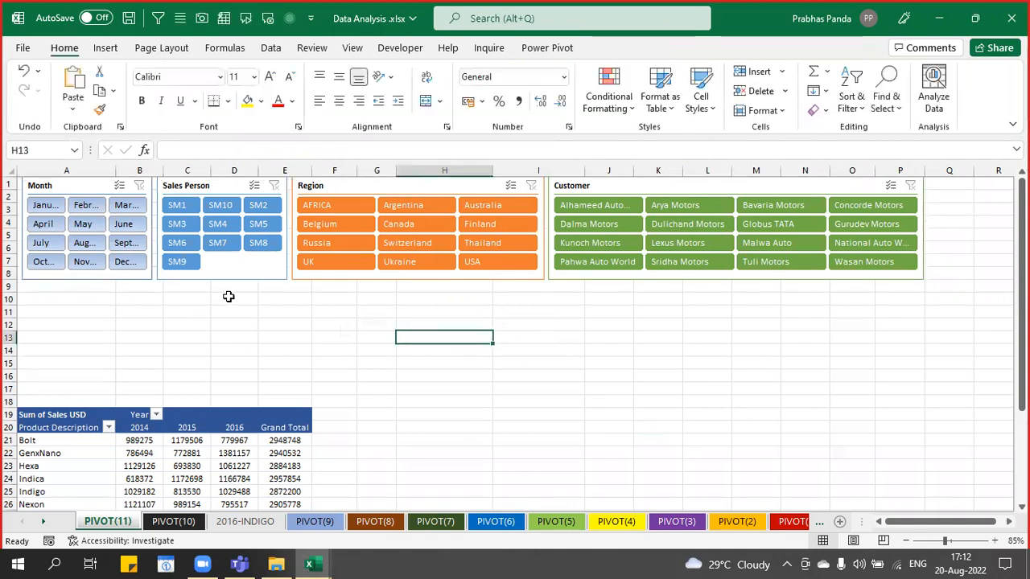
- Delete the entire empty rows 9 to 18 between the slicers and the pivot table, ending on cell G15
drag(228, 297, 224, 401)
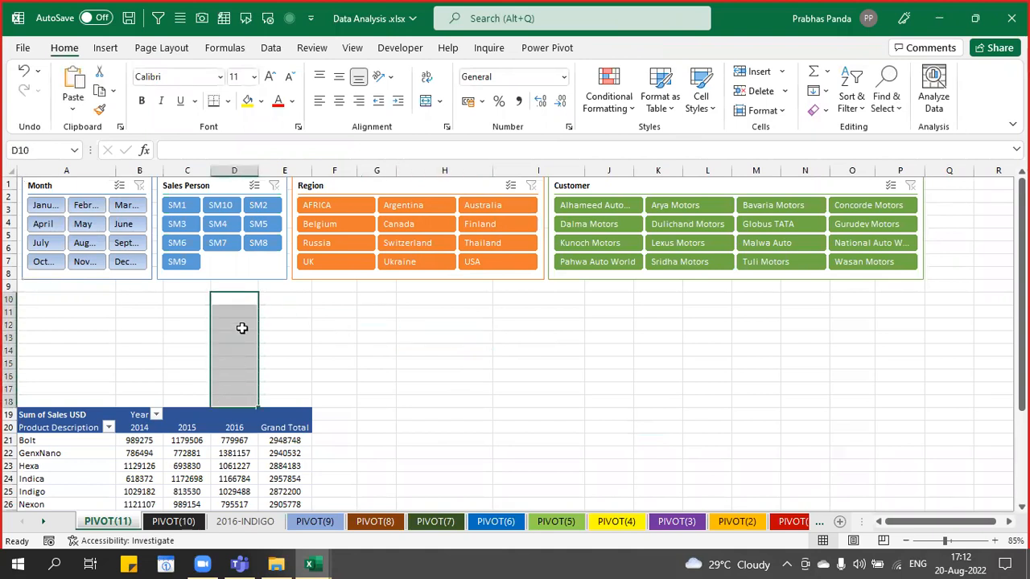
drag(228, 288, 236, 399)
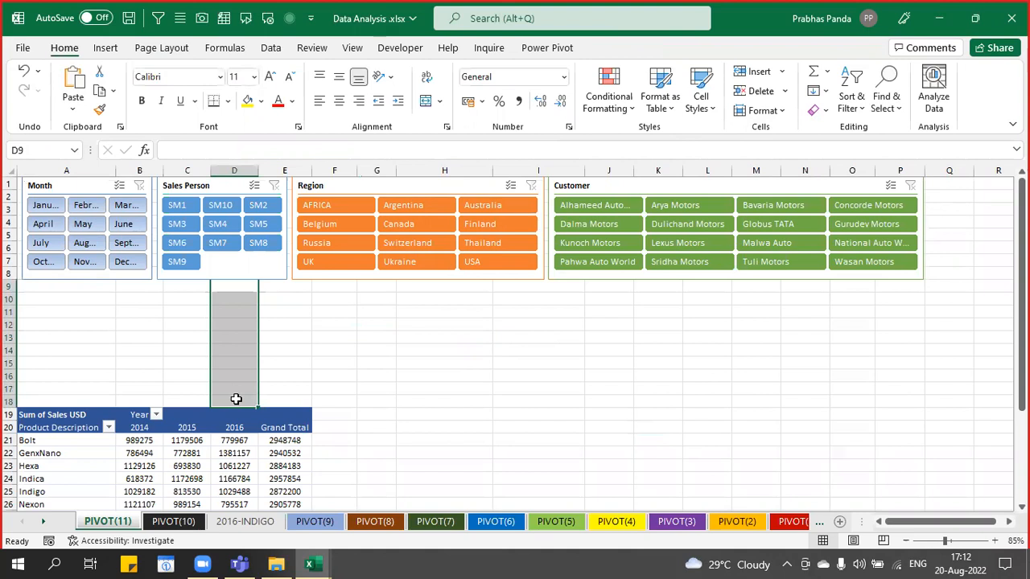
key(ctrl+minus)
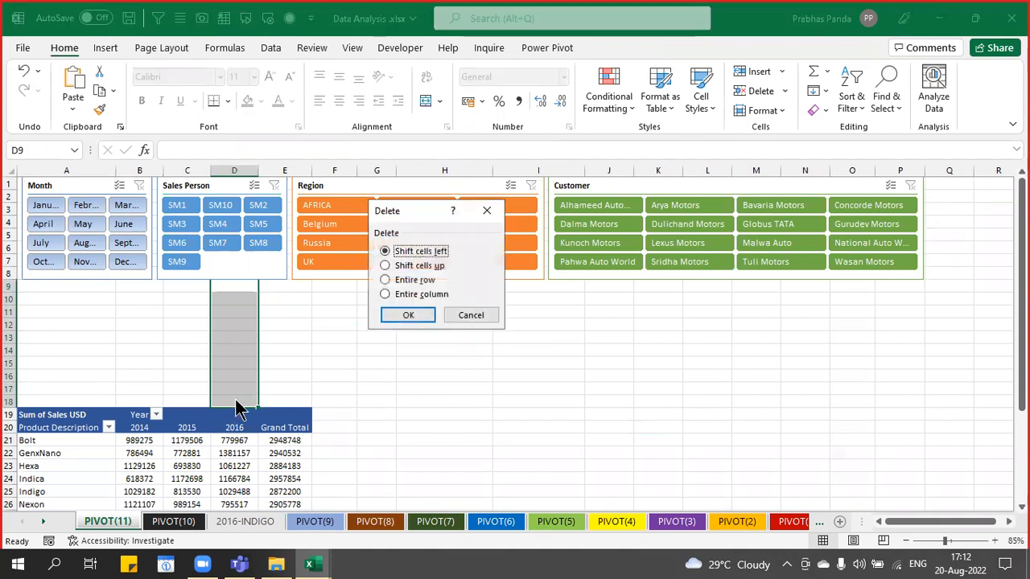
key(r)
key(c)
key(r)
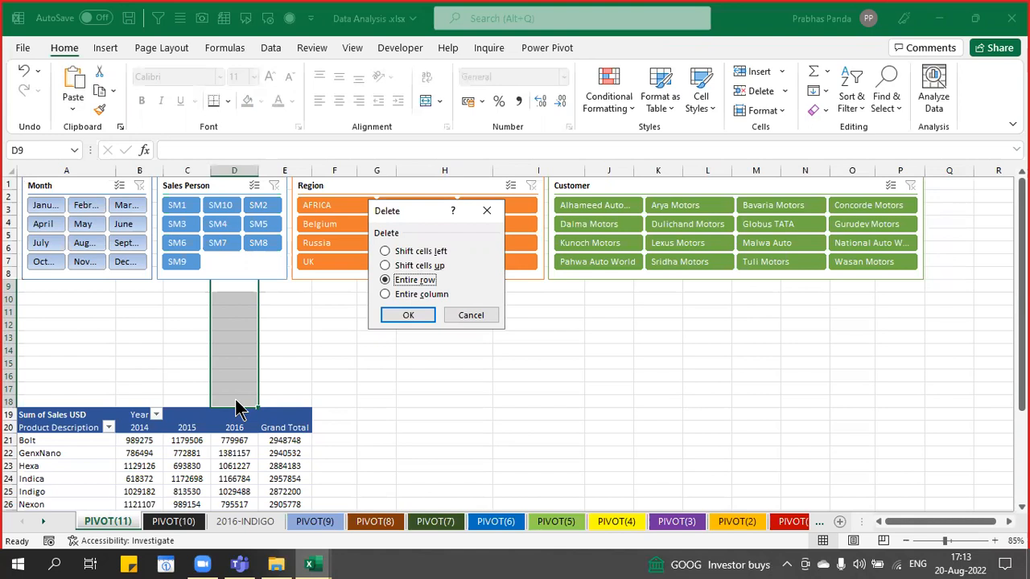
click(407, 314)
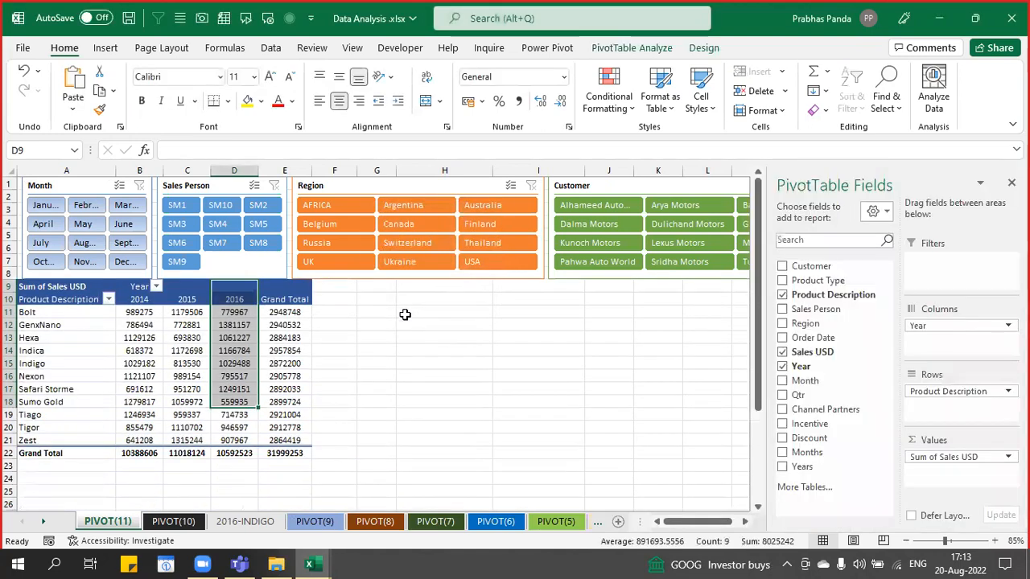
click(388, 362)
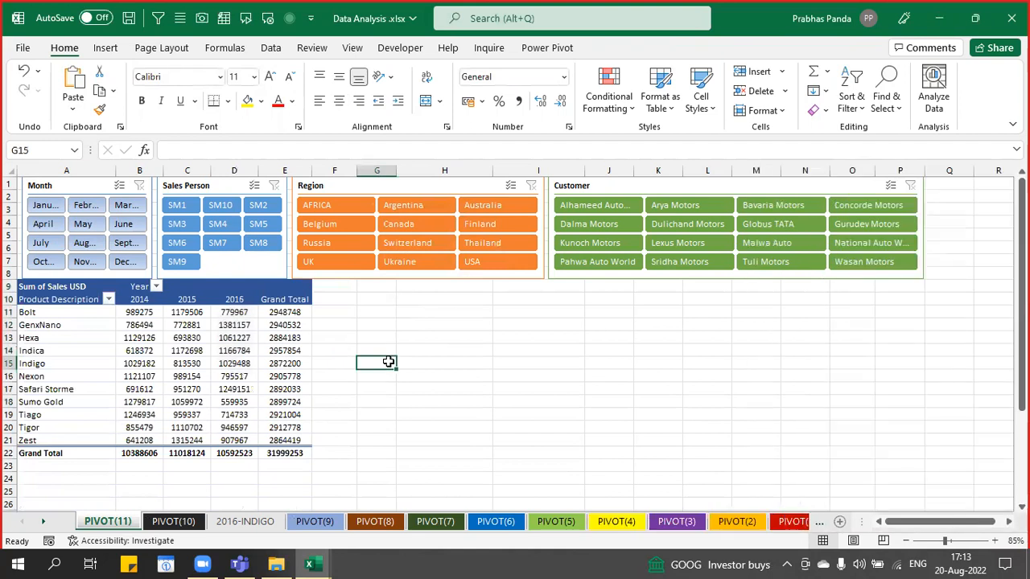
- Select a value cell in the PIVOT(11) pivot table and close the PivotTable Fields pane
click(108, 336)
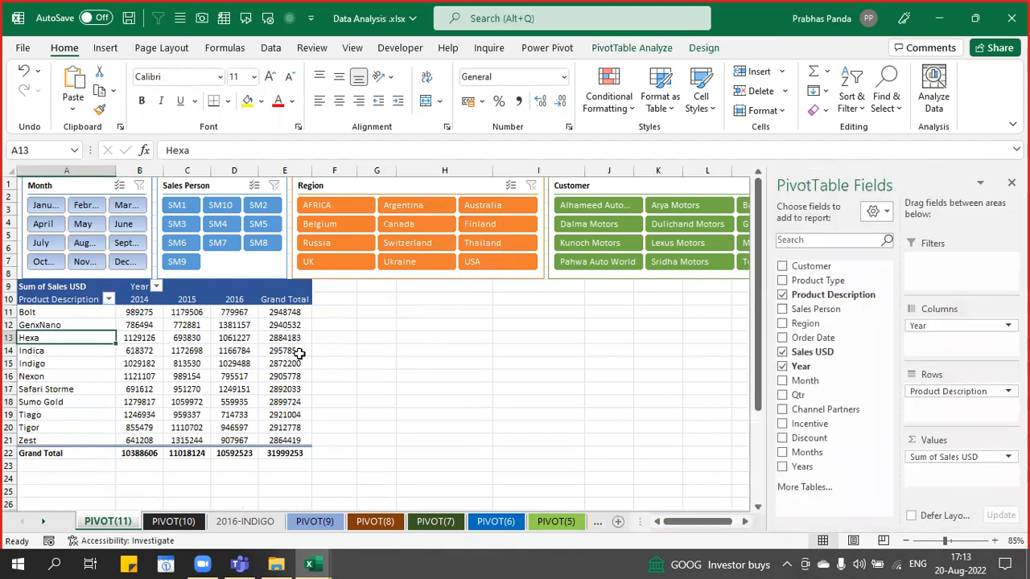
click(246, 378)
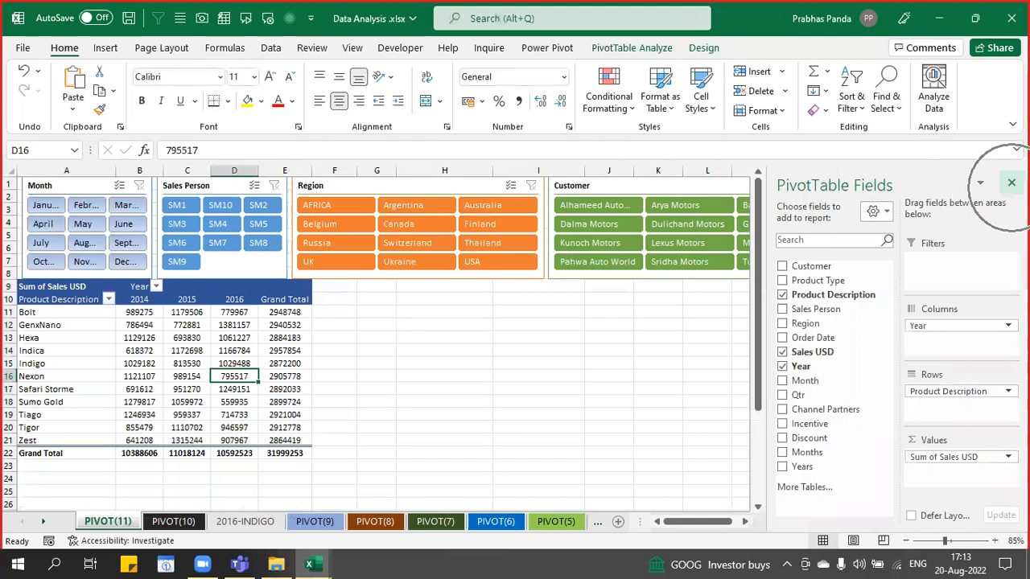
click(1012, 182)
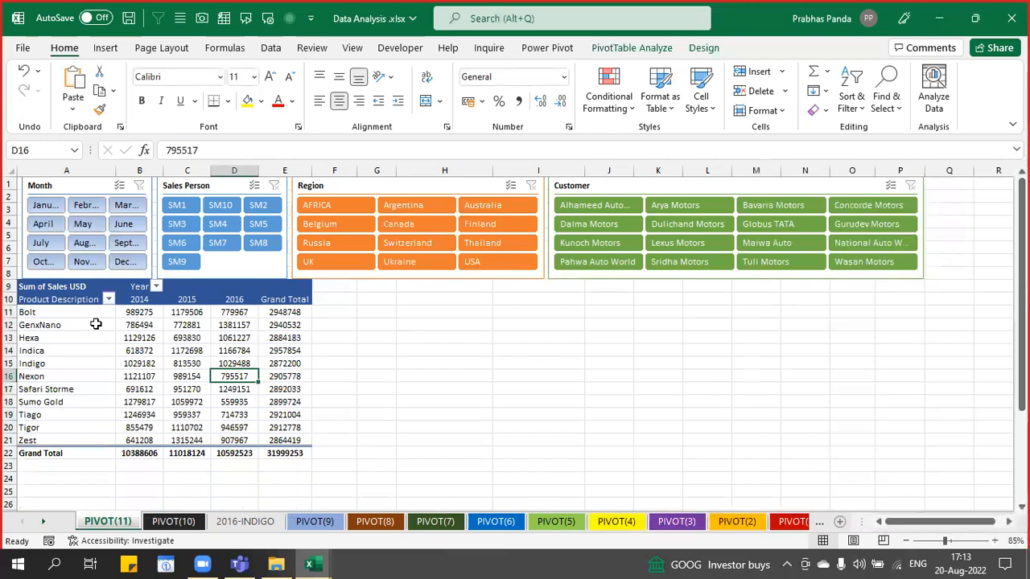
right_click(223, 325)
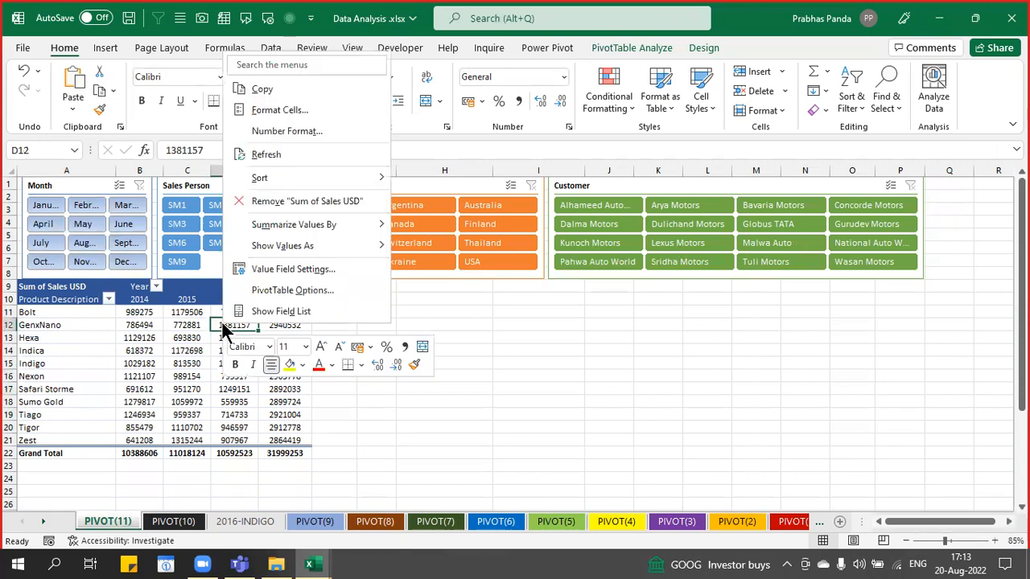
click(315, 312)
click(117, 412)
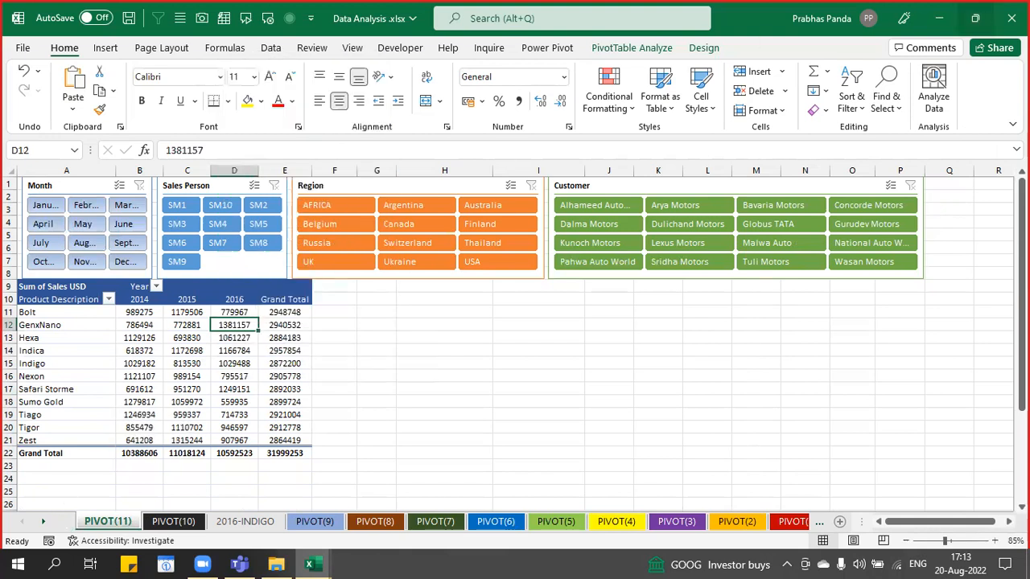
- Restore the workbook window to its smaller size and sort the pivot table's Grand Total column from largest to smallest
click(980, 17)
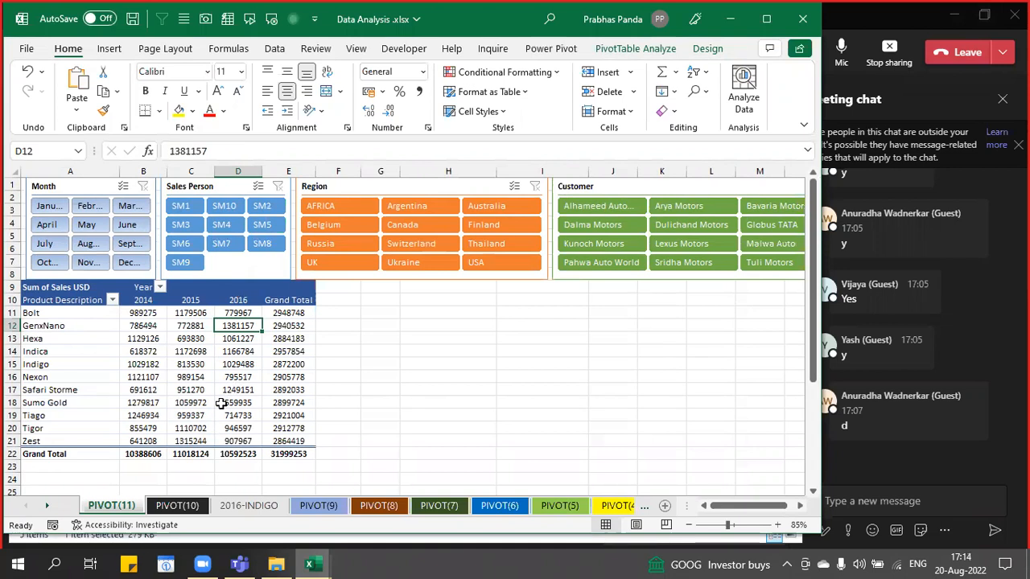
click(297, 328)
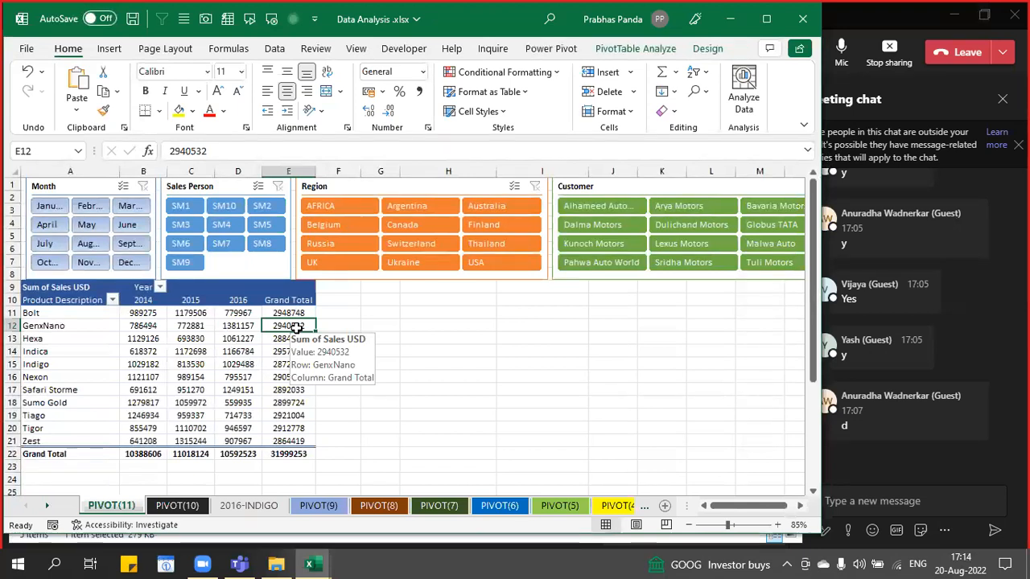
right_click(296, 328)
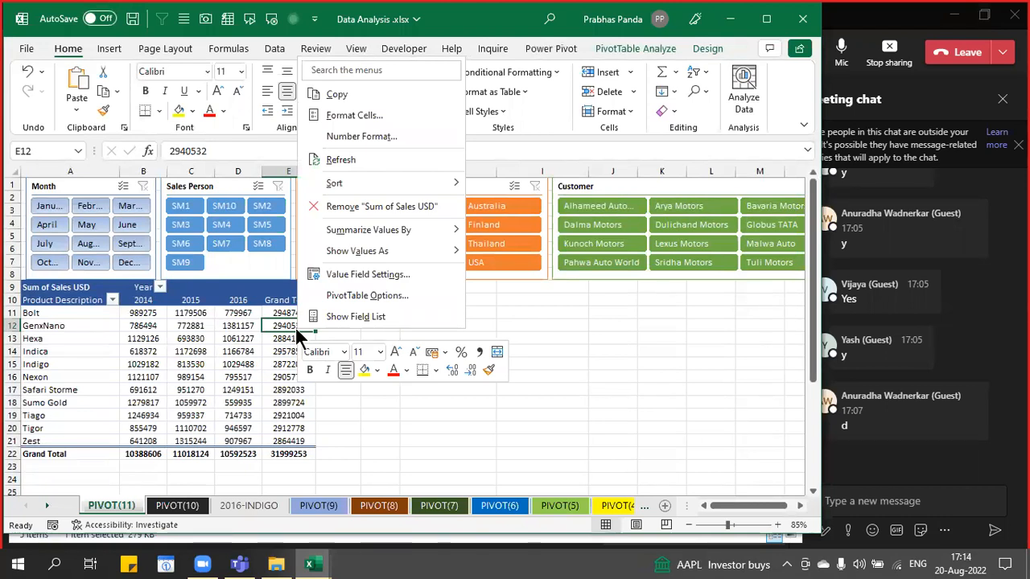
mouse_move(451, 181)
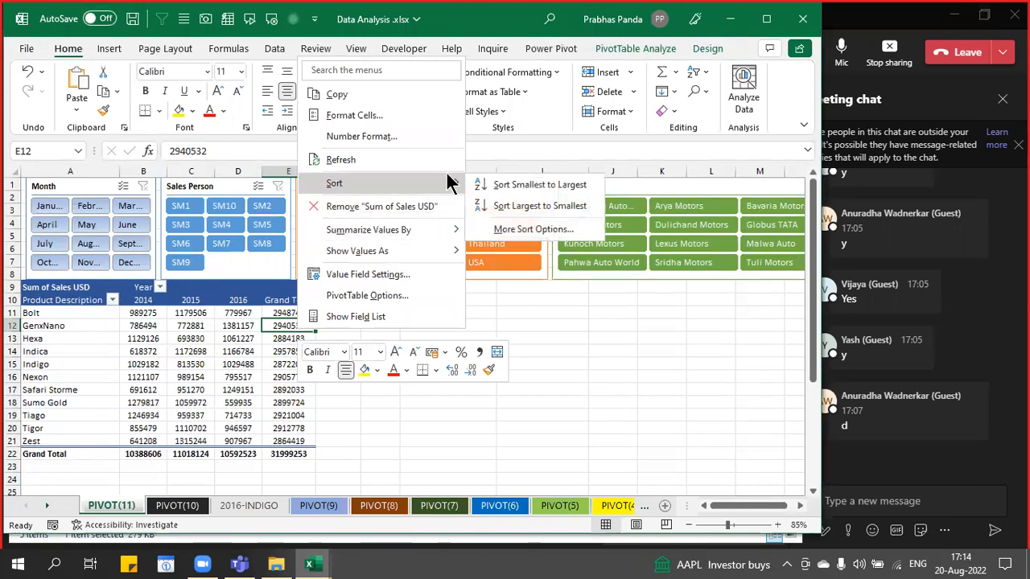
click(565, 206)
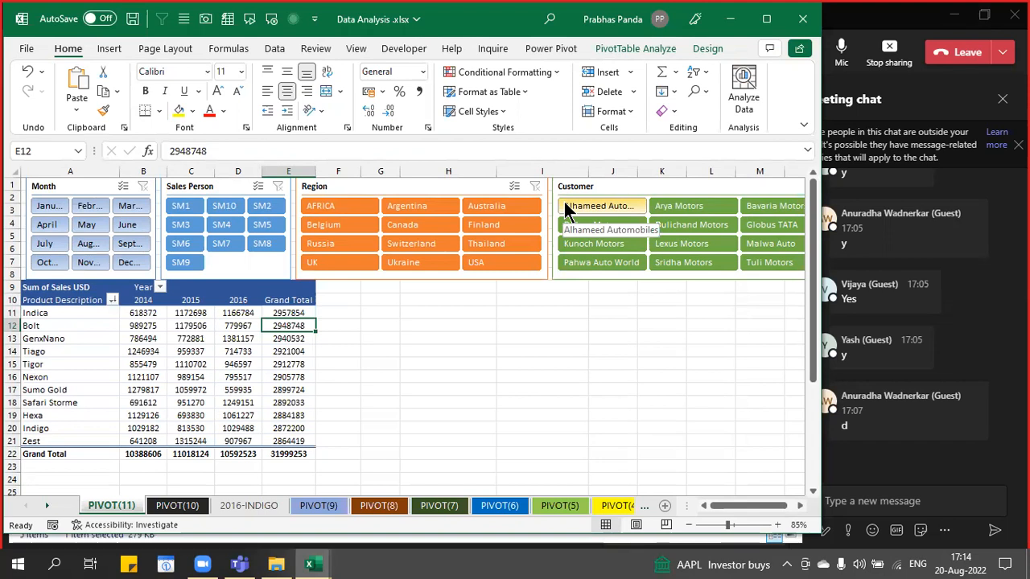
- Insert a Clustered Column PivotChart based on the PIVOT(11) pivot table
click(236, 351)
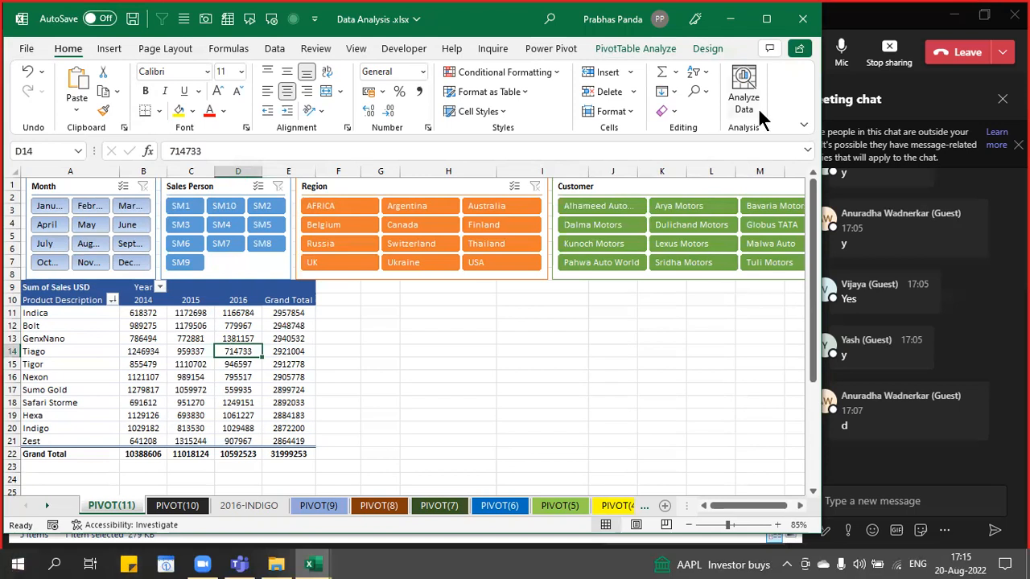
click(665, 50)
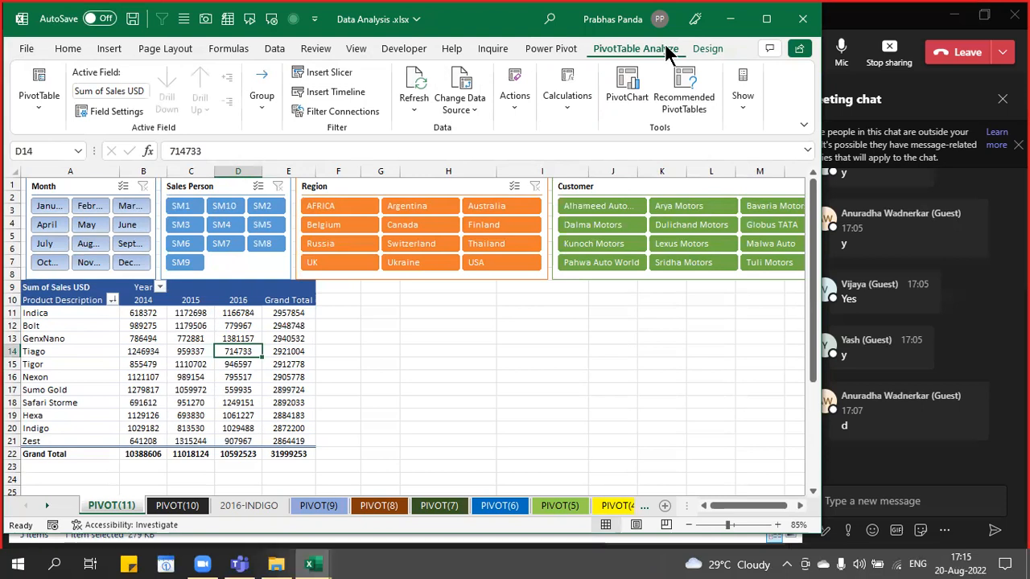
click(632, 93)
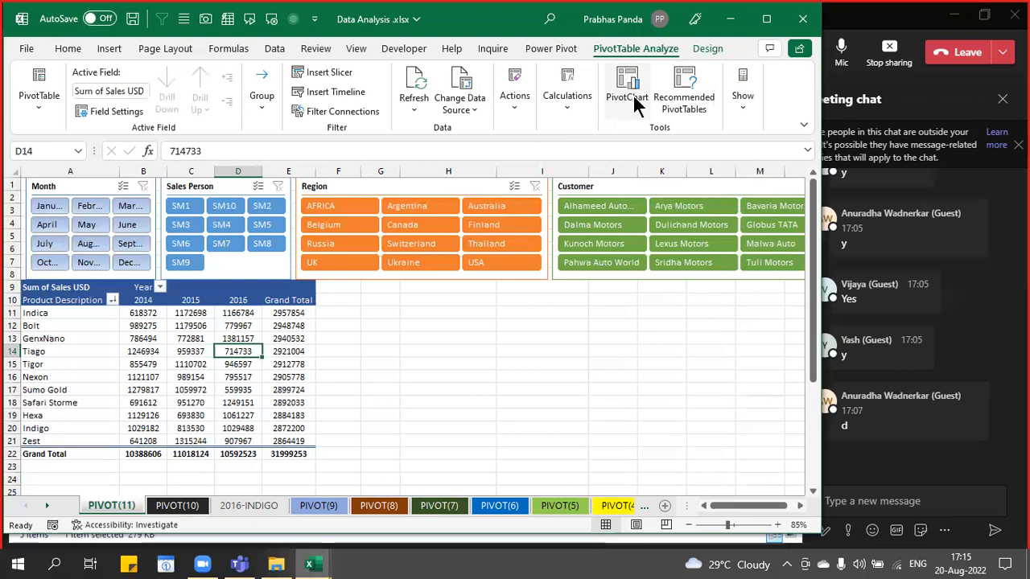
click(633, 93)
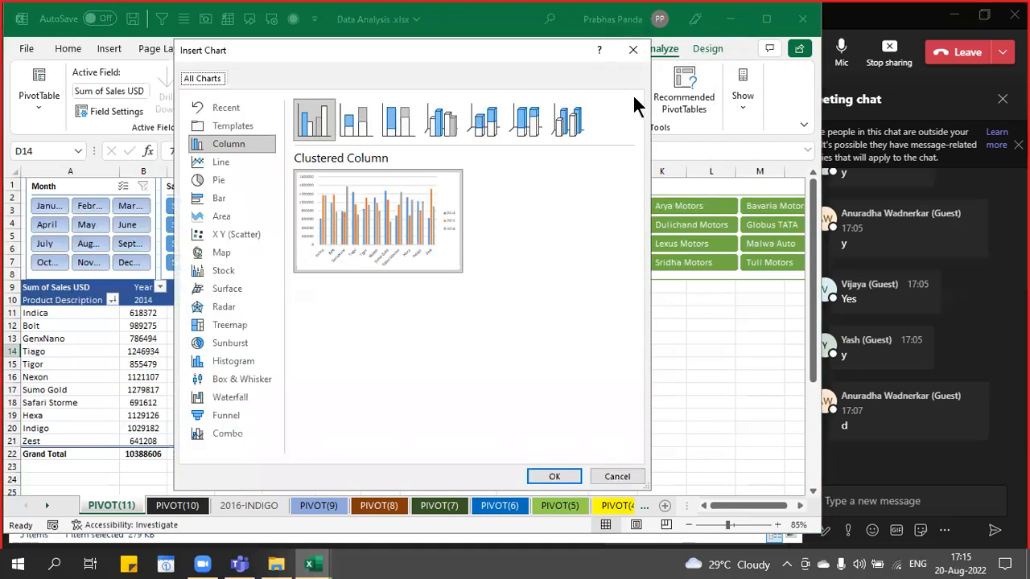
click(555, 476)
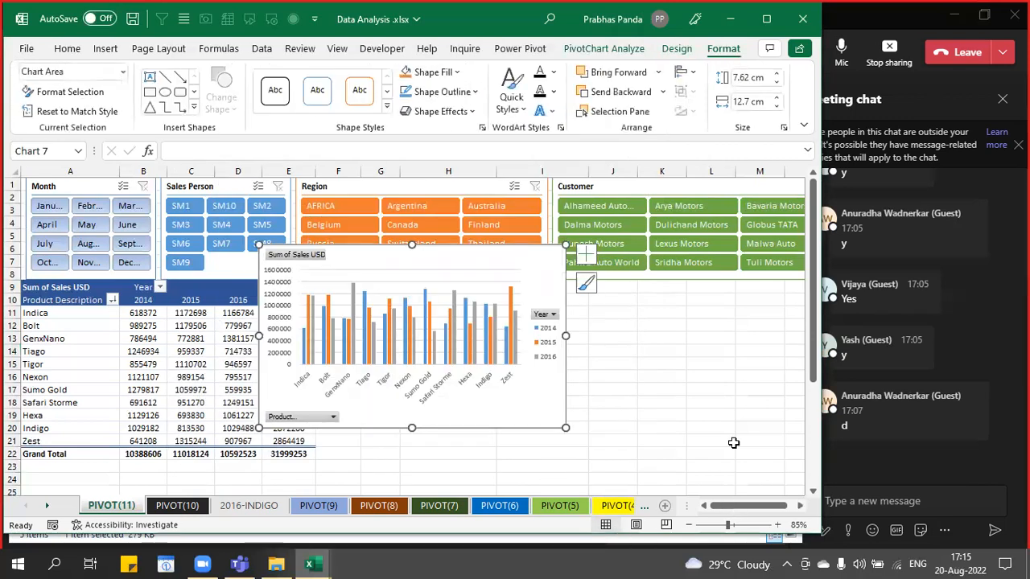
- Maximize the workbook window, place the PivotChart beside the pivot table below the slicers, and widen it to about 25.2 cm to match the slicer row
click(767, 17)
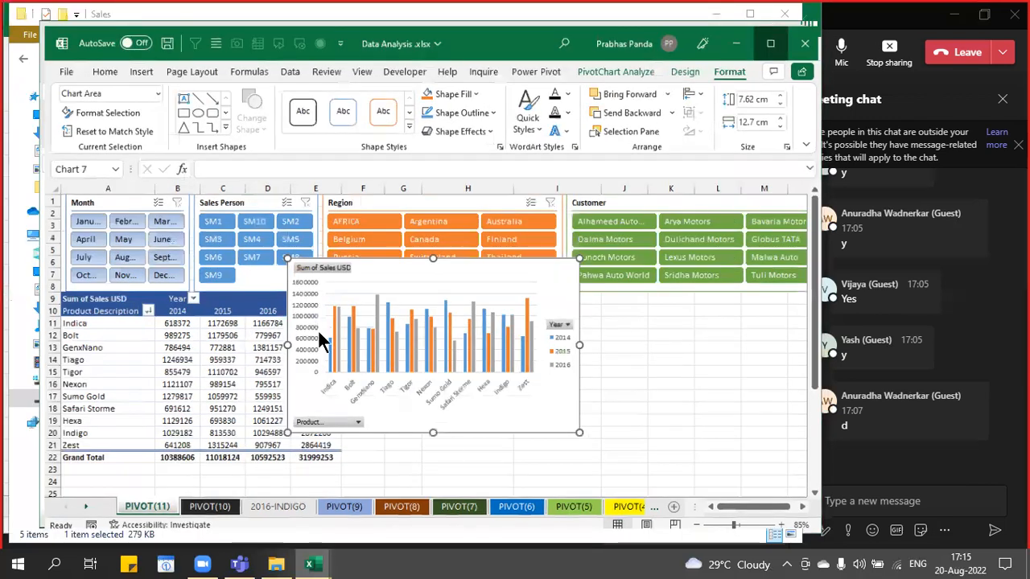
drag(346, 273, 407, 292)
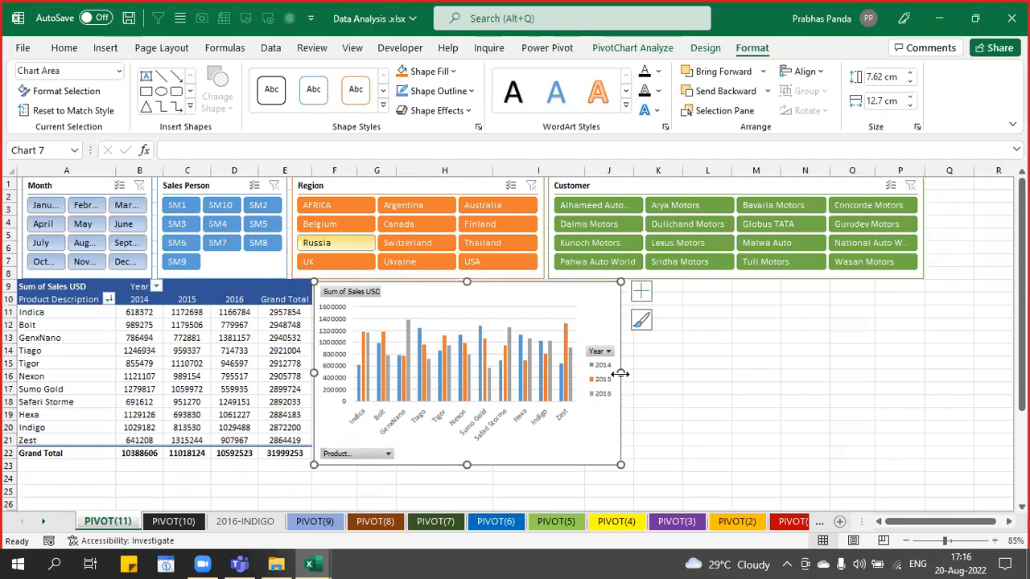
drag(619, 373, 923, 357)
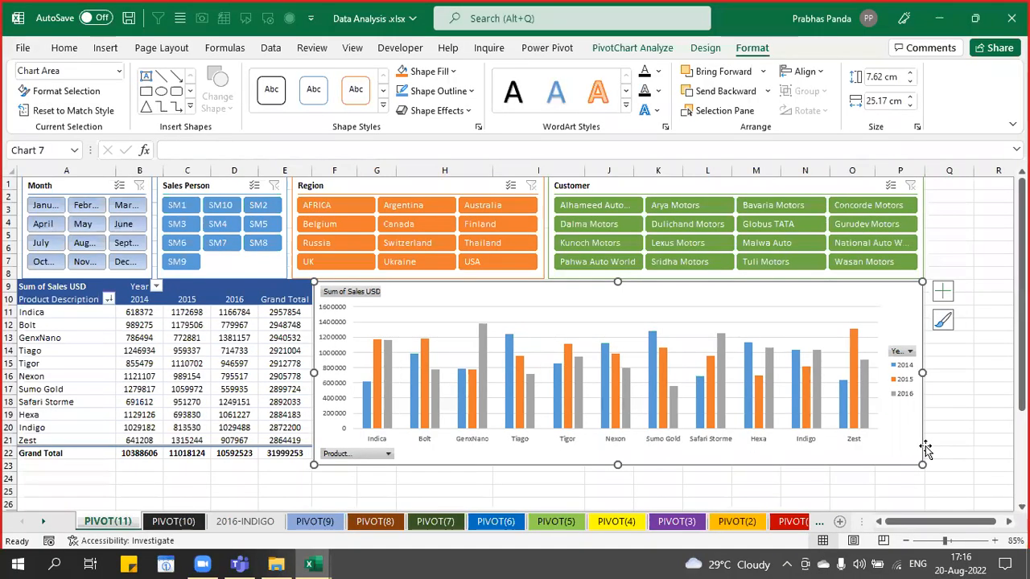
click(975, 18)
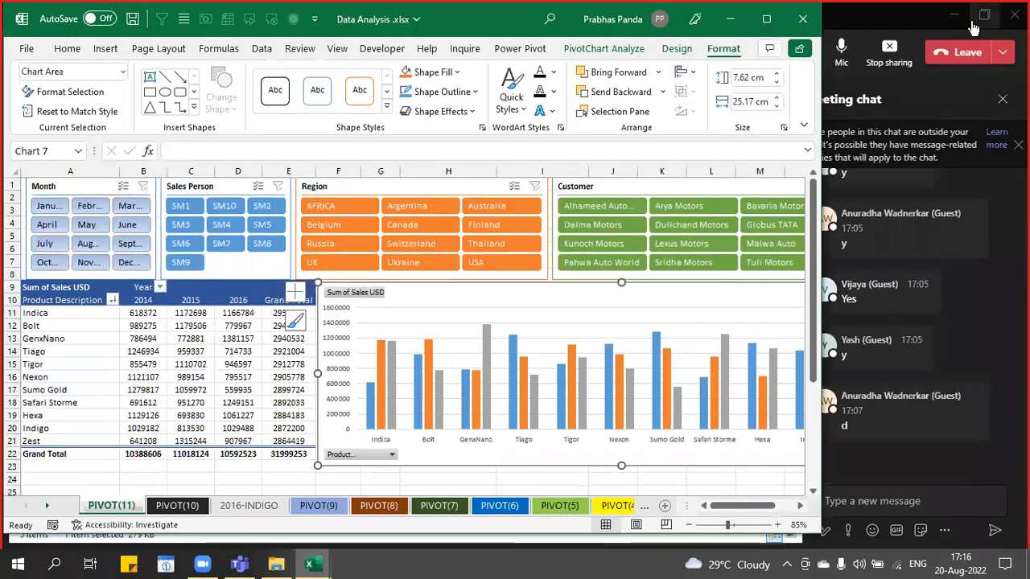
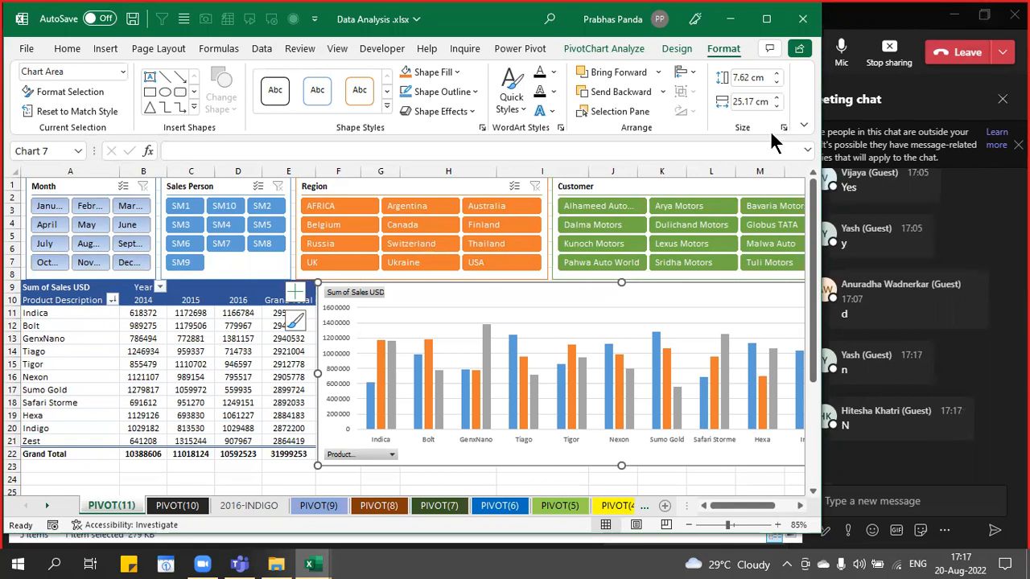
click(770, 20)
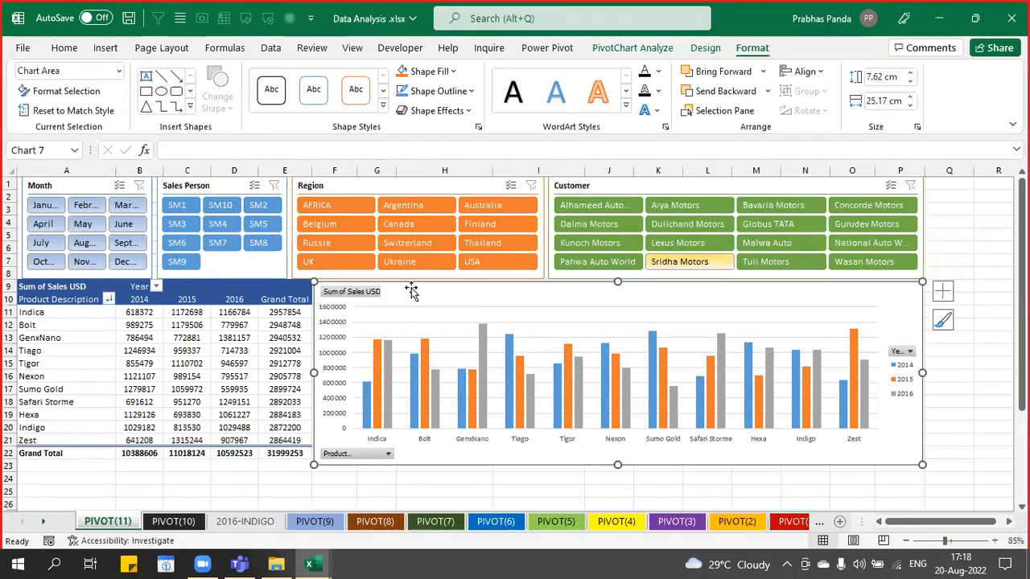
- Apply the last chart style in the gallery, with shaded columns, to the PivotChart
click(696, 47)
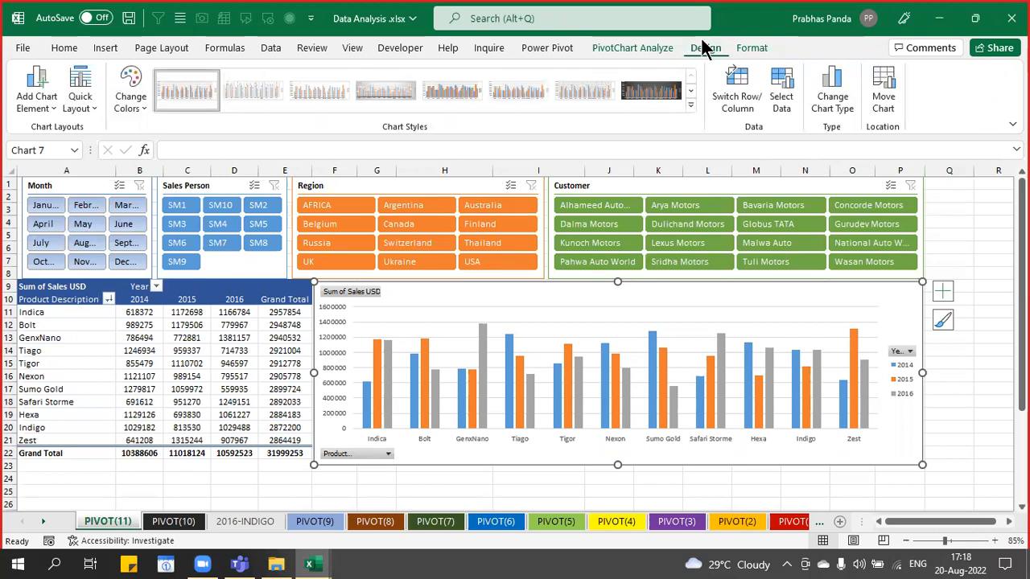
click(690, 105)
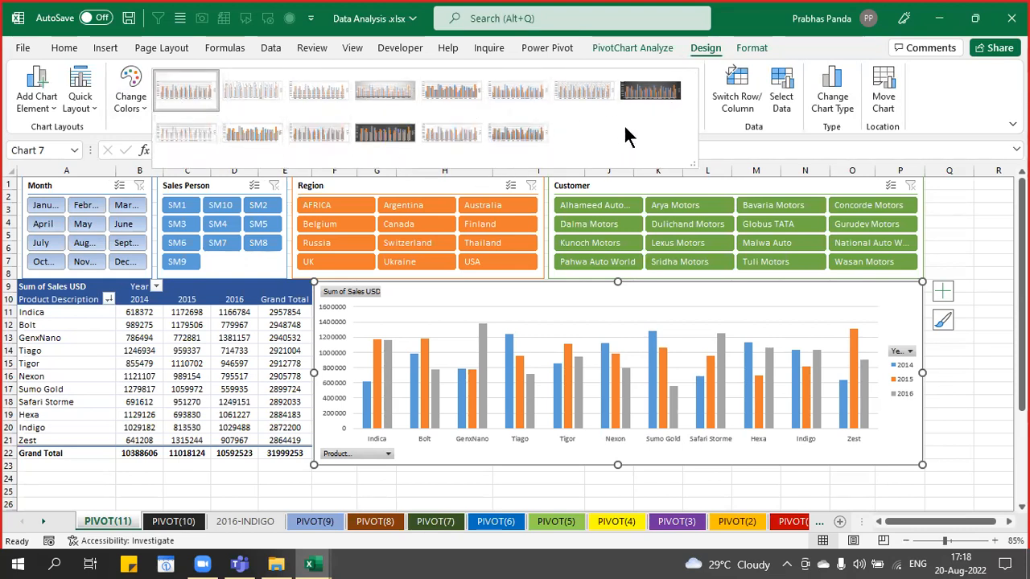
click(729, 131)
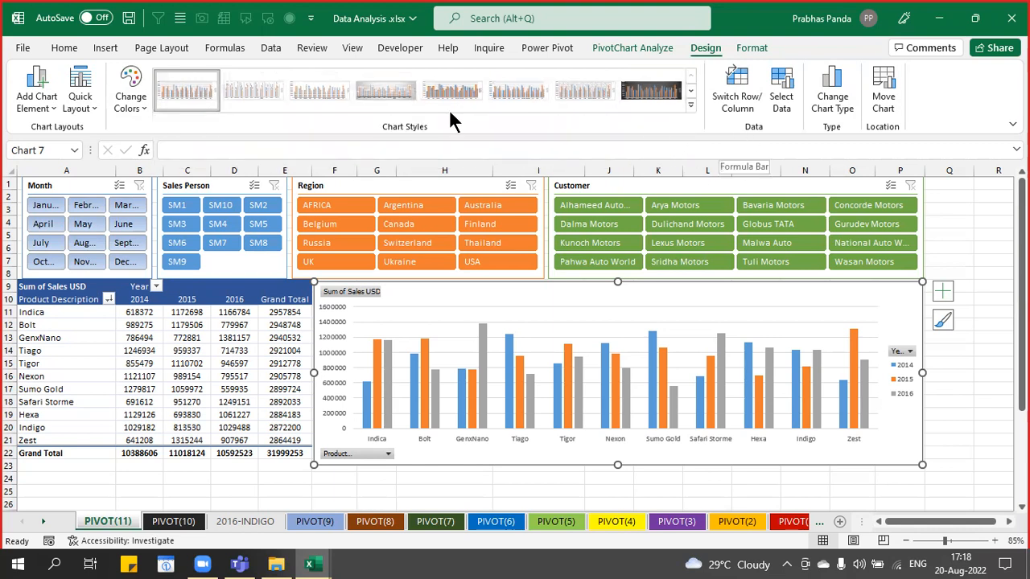
key(ctrl)
key(ctrl)
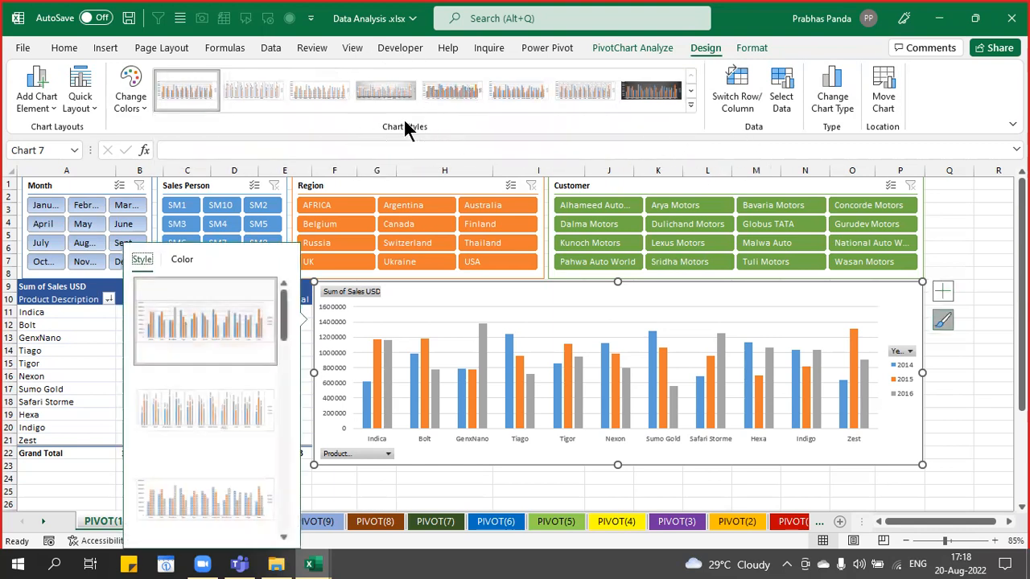
click(408, 129)
click(689, 105)
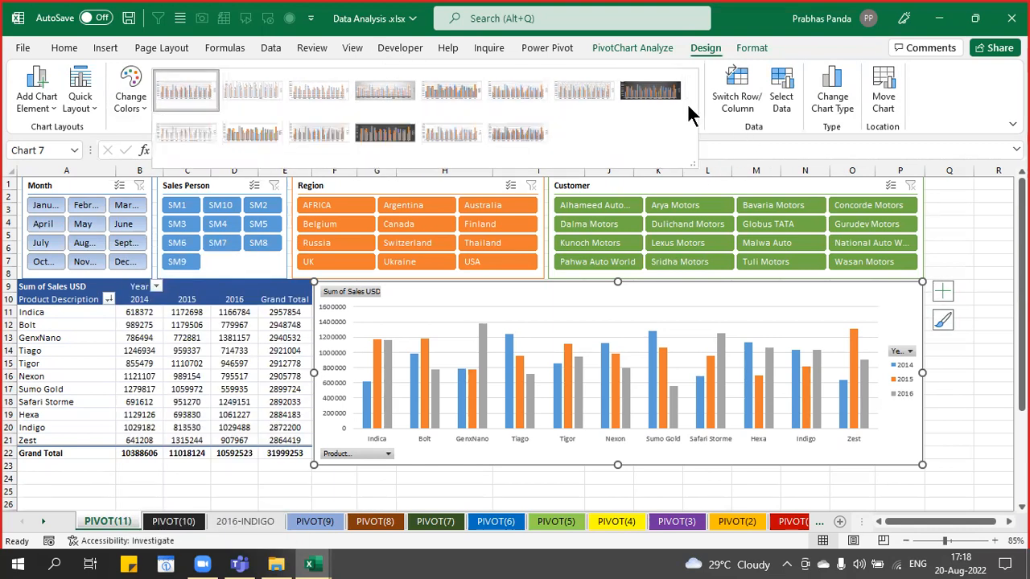
click(522, 135)
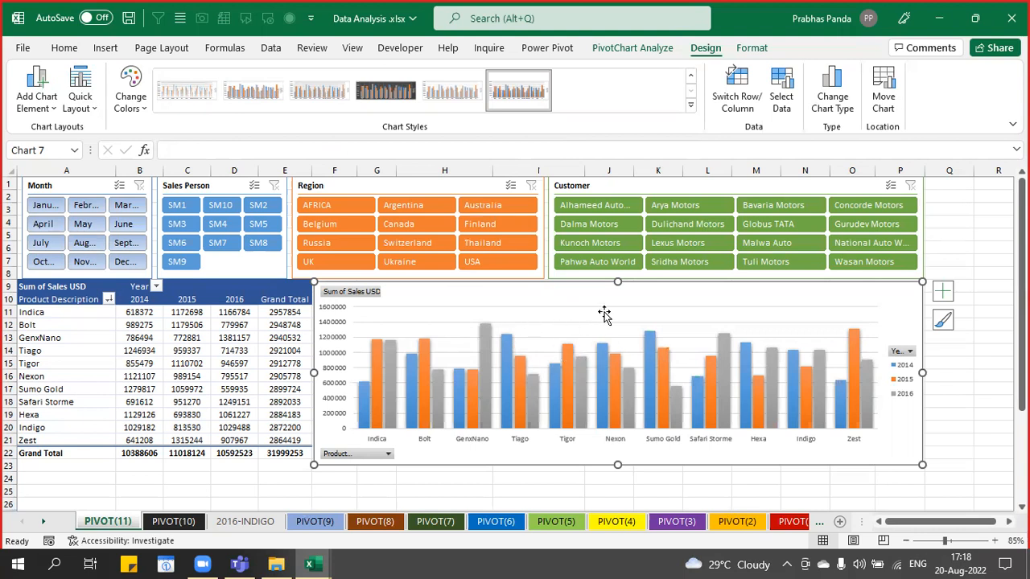
- Remove the gridlines from the PivotChart
mouse_move(651, 356)
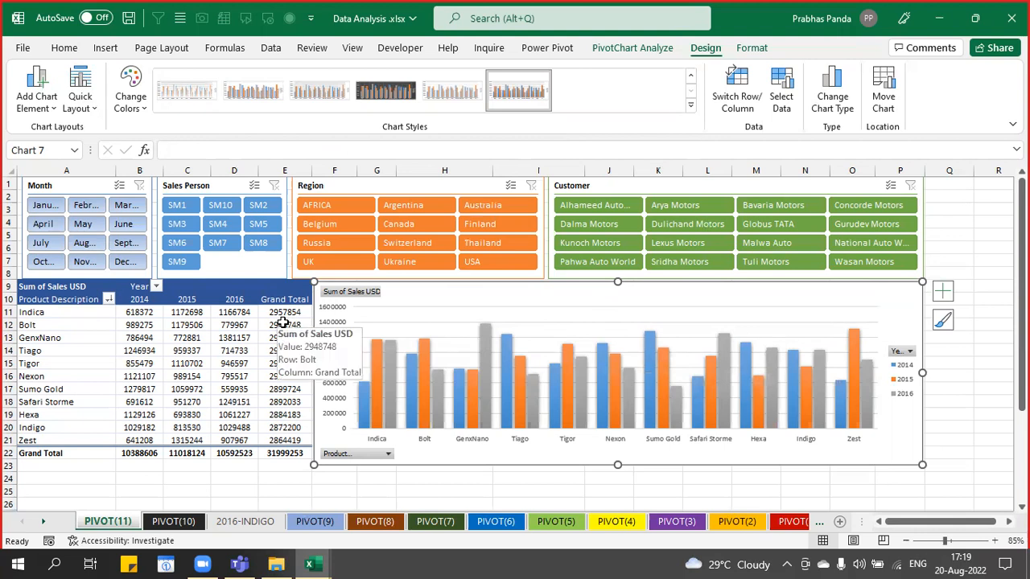
click(944, 293)
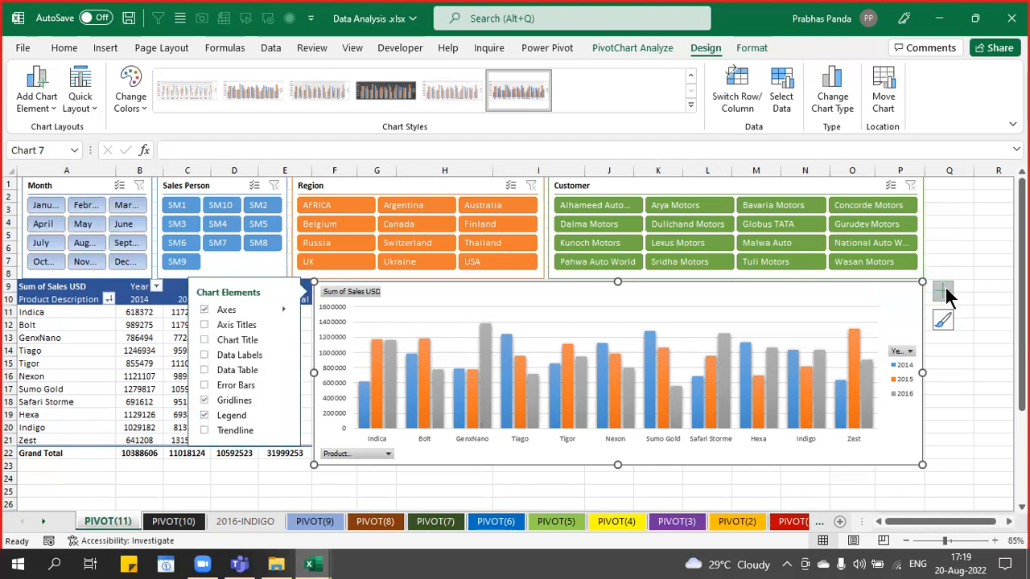
click(206, 407)
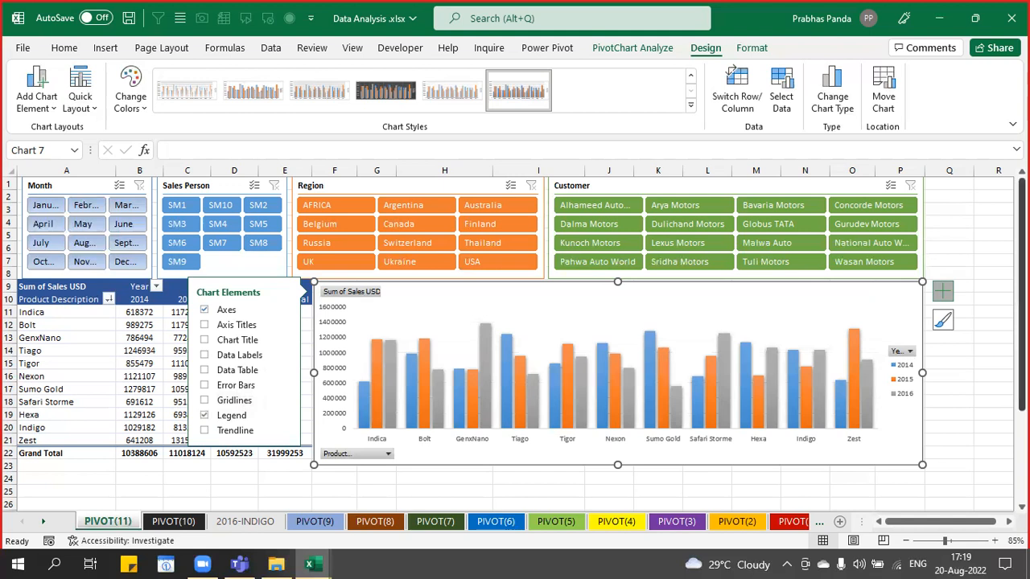
click(944, 292)
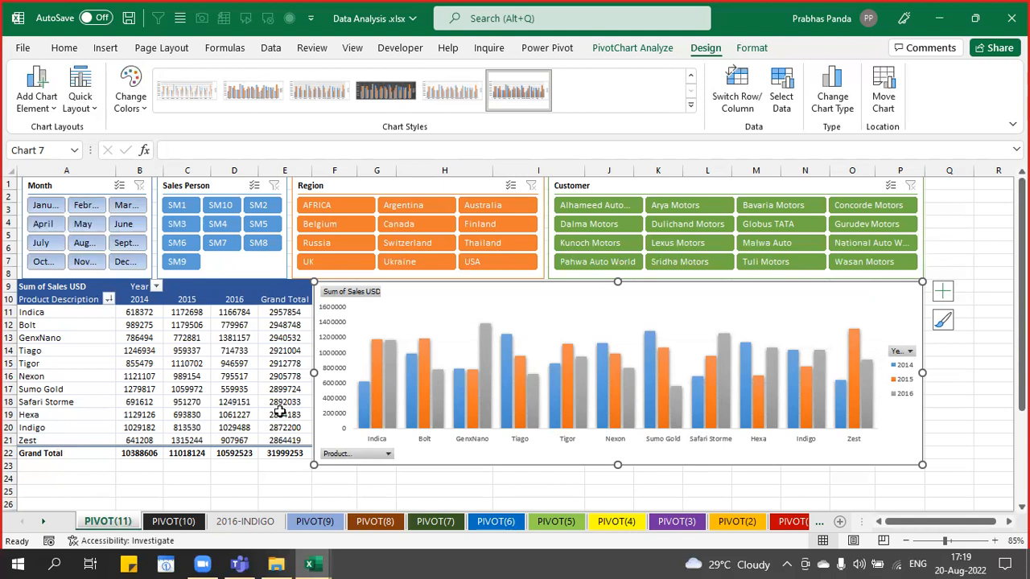
- Keep the workbook window maximized, deselect the PivotChart by selecting empty cell A24, and collapse the ribbon
click(974, 18)
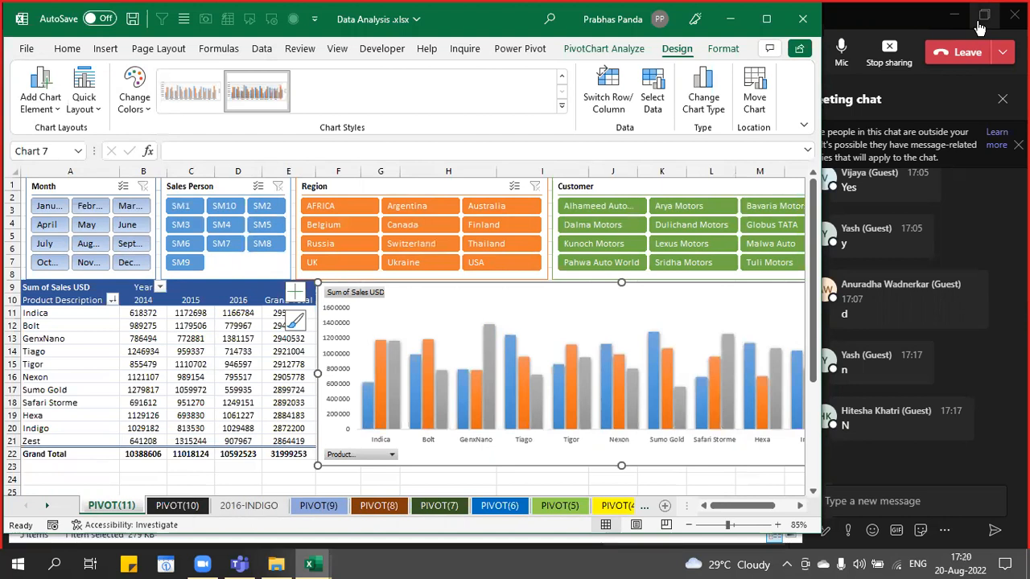
click(766, 18)
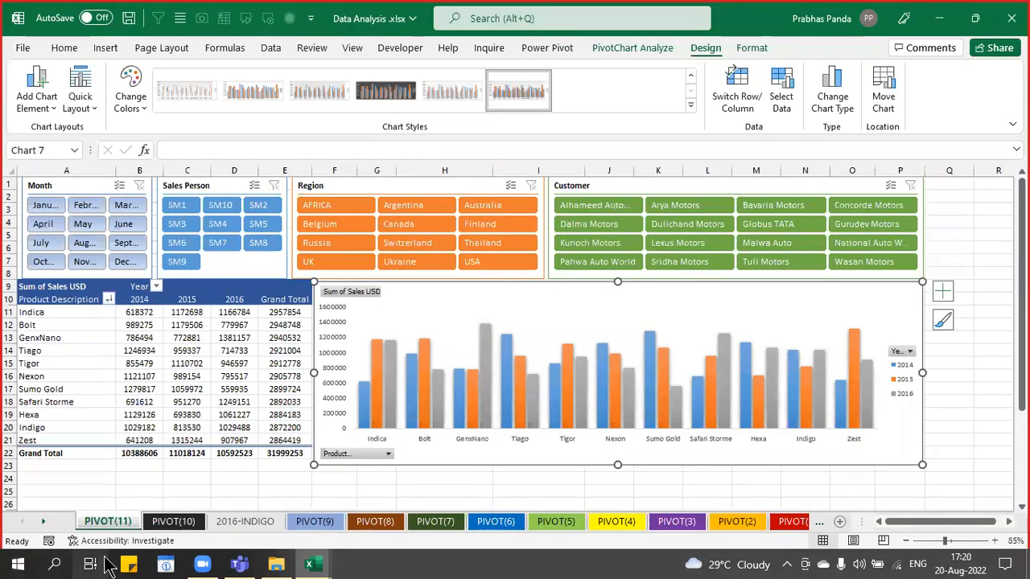
click(94, 479)
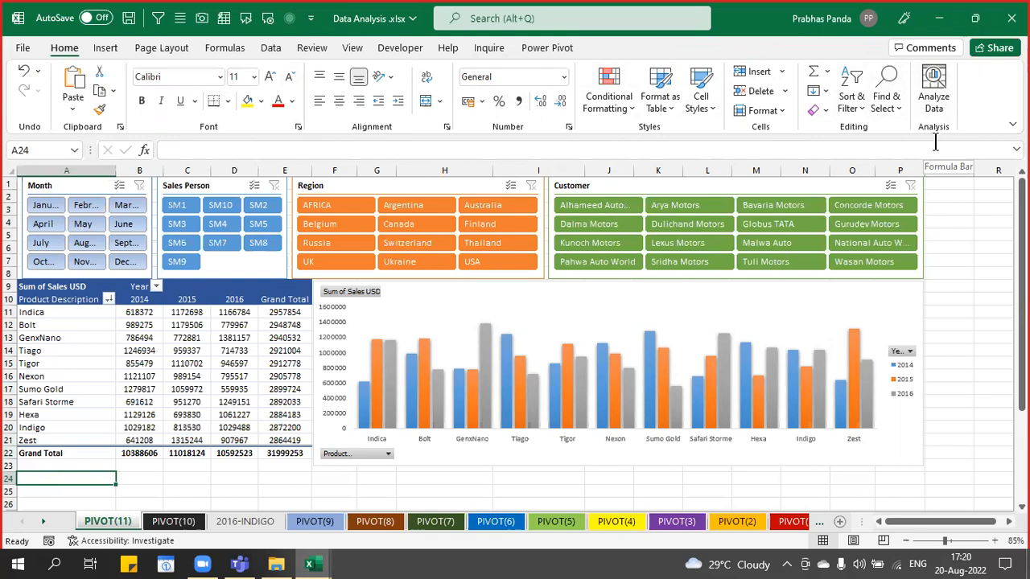
key(ctrl+F1)
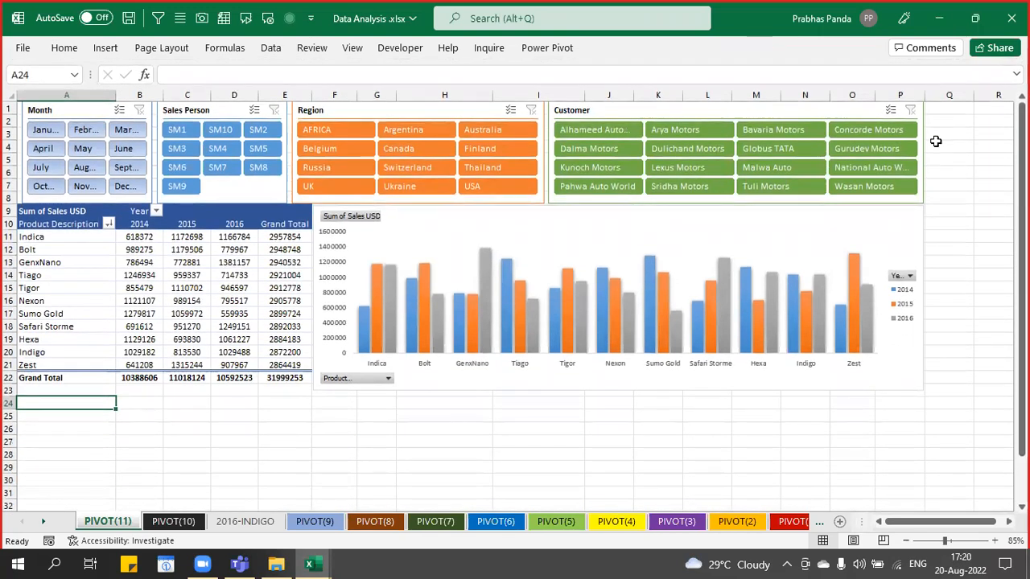
key(ctrl+F1)
key(ctrl+F1)
key(ctrl+F1)
key(ctrl+F1)
key(ctrl+F1)
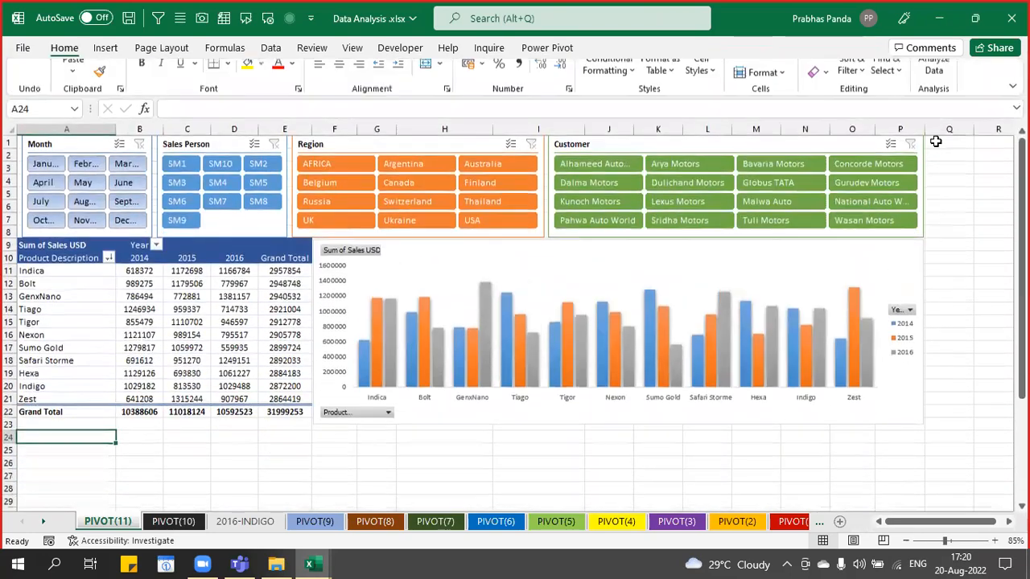
key(ctrl+F1)
key(ctrl+F1)
key(ctrl+F1)
key(ctrl+F1)
key(ctrl+F1)
key(ctrl+F1)
key(ctrl+F1)
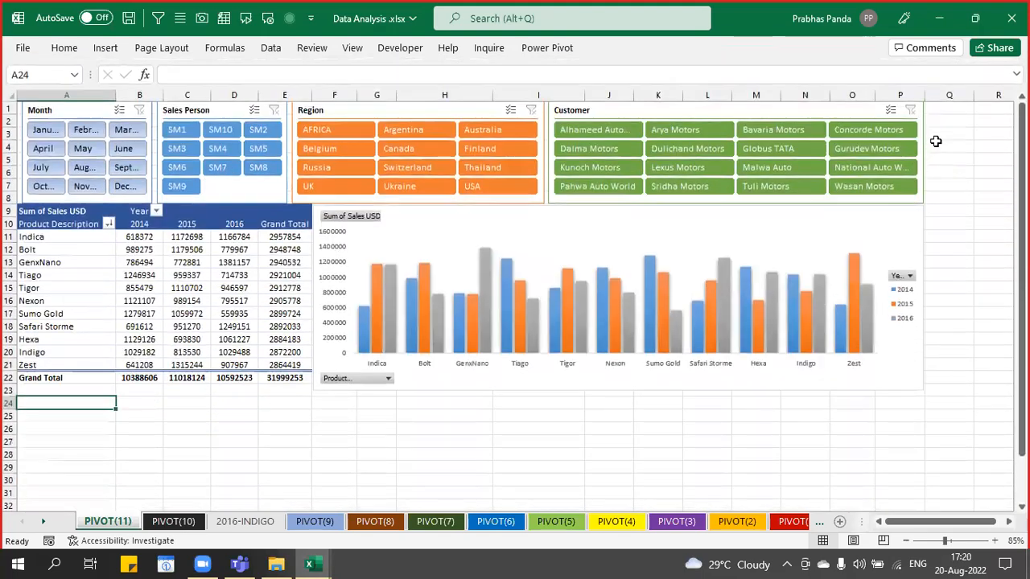
key(alt+Tab)
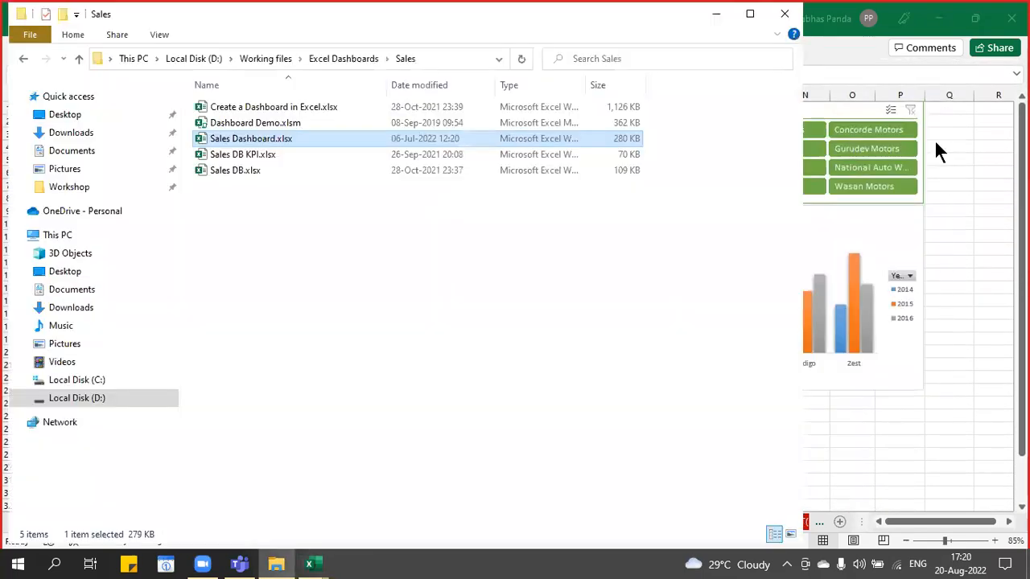
key(alt+Tab)
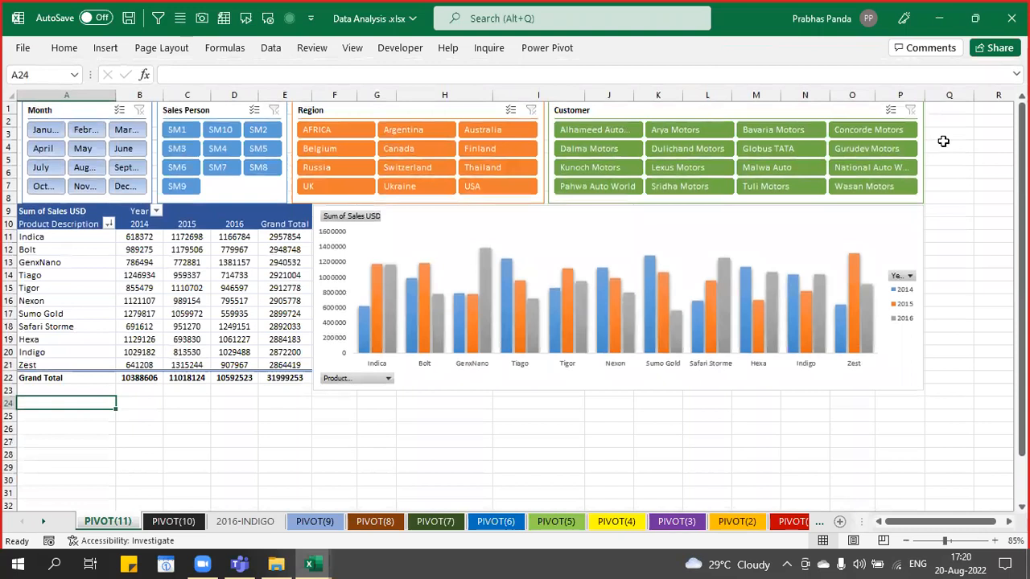
- Restore the workbook window to partial size and hide the headings, gridlines and formula bar on the PIVOT(11) sheet
click(976, 18)
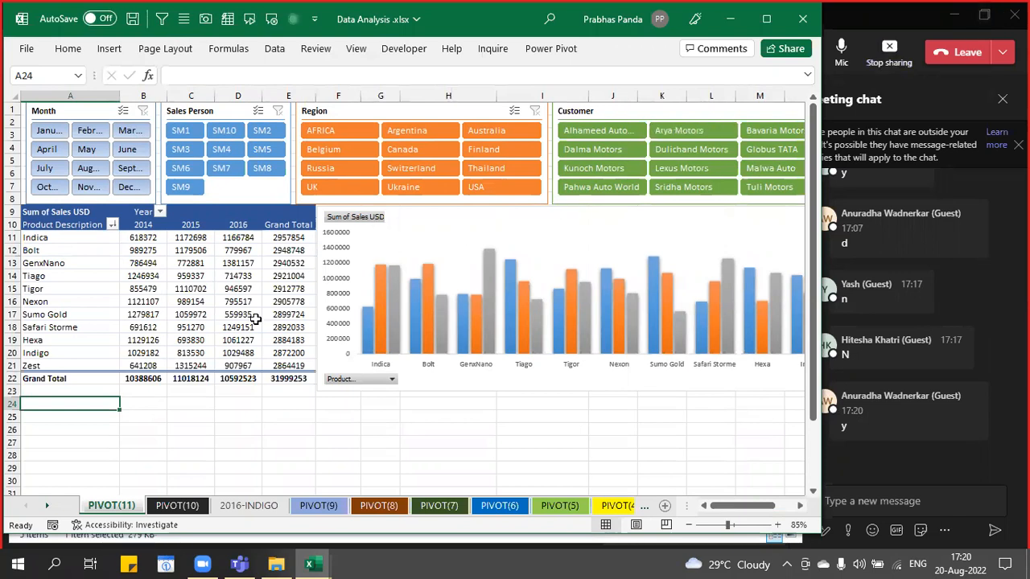
click(241, 431)
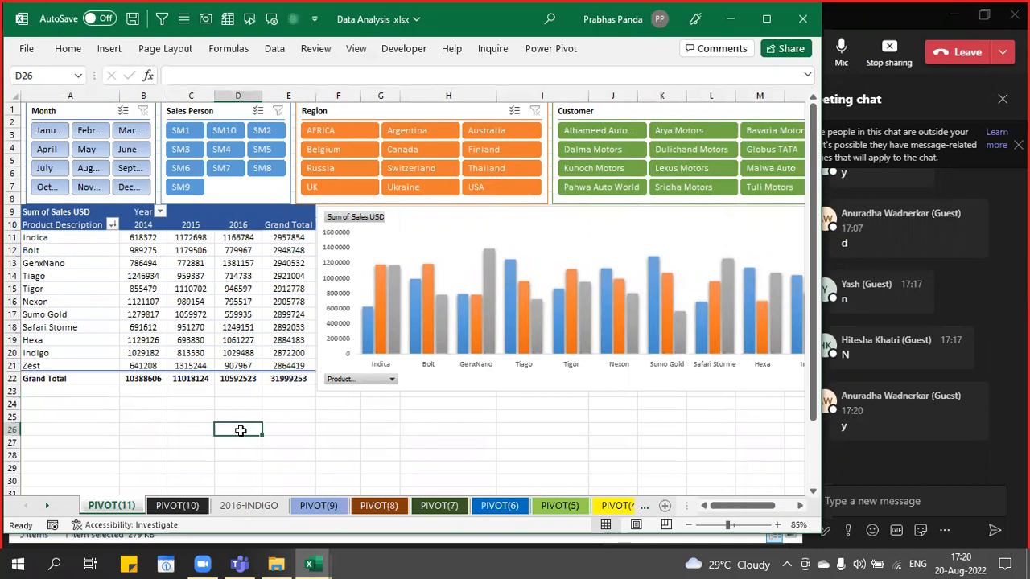
click(365, 46)
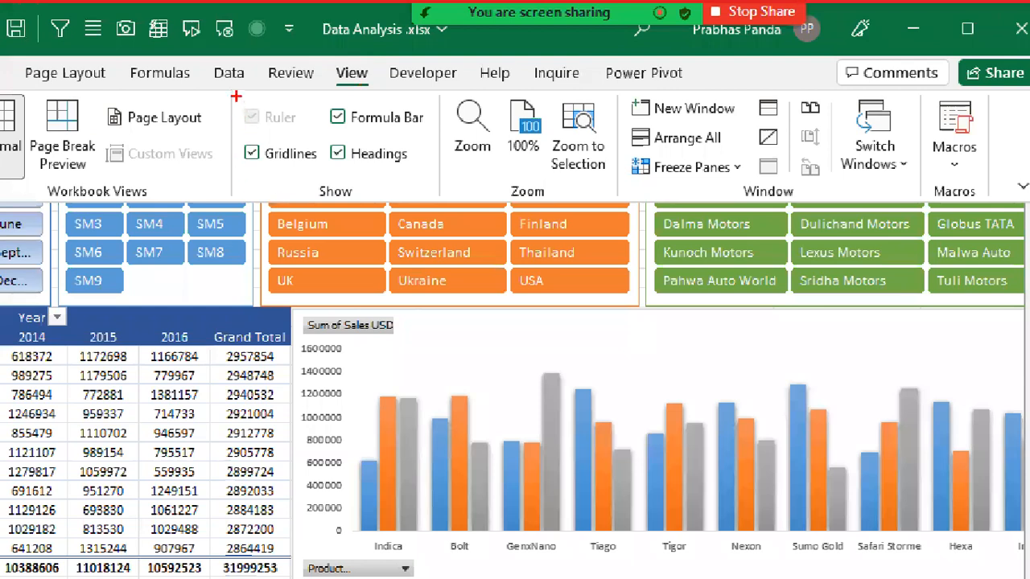
mouse_move(231, 93)
mouse_down()
mouse_move(419, 168)
mouse_move(445, 203)
mouse_up()
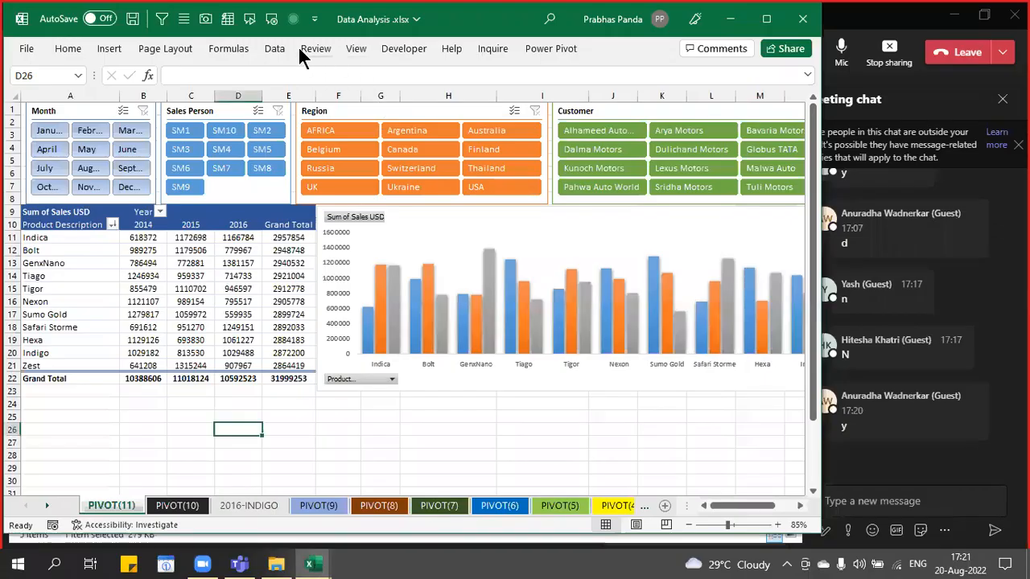
click(356, 49)
click(346, 102)
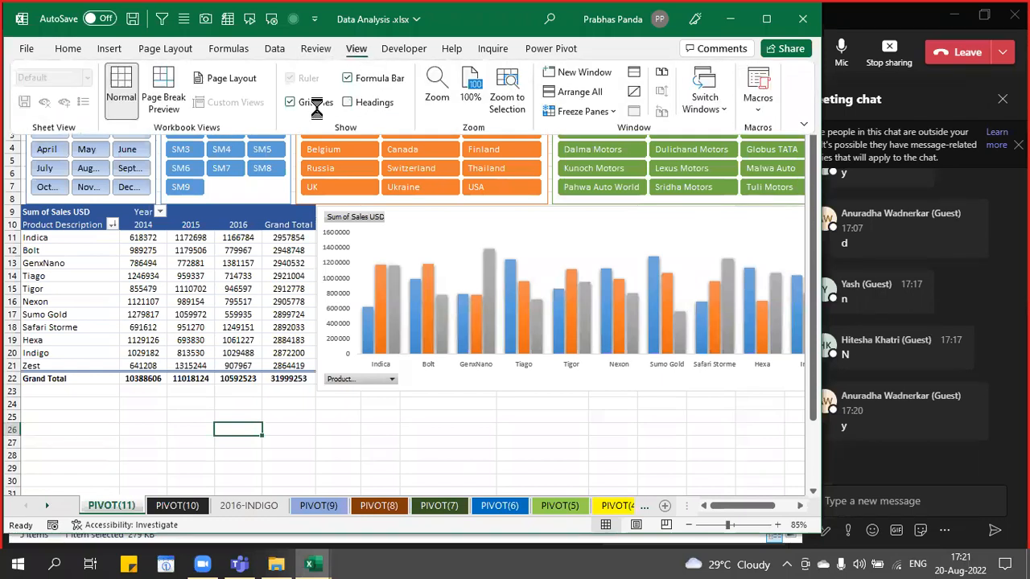
click(316, 102)
click(368, 78)
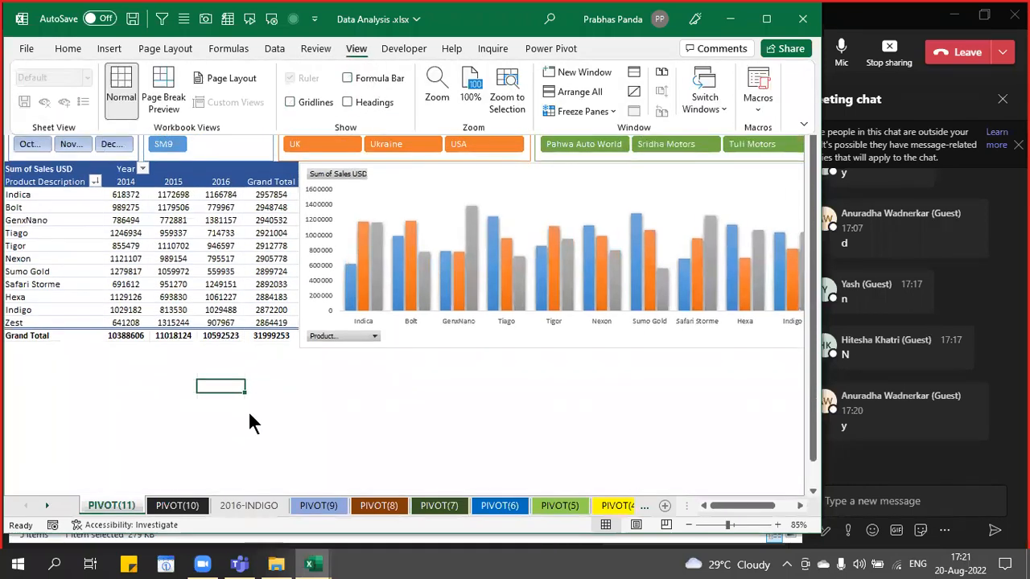
click(211, 385)
click(176, 400)
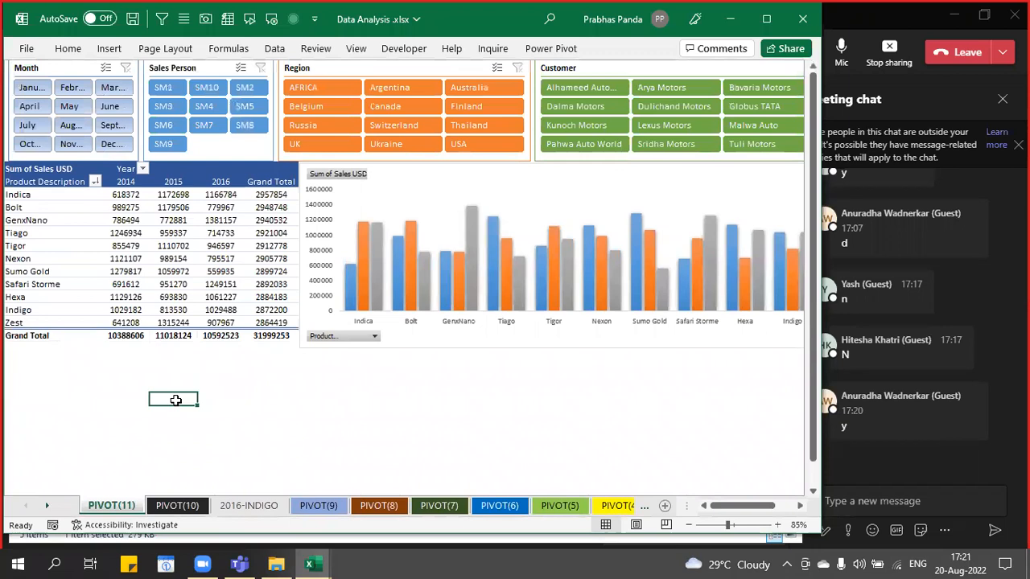
- Maximize the workbook window and set the dashboard's zoom to 90%
click(766, 17)
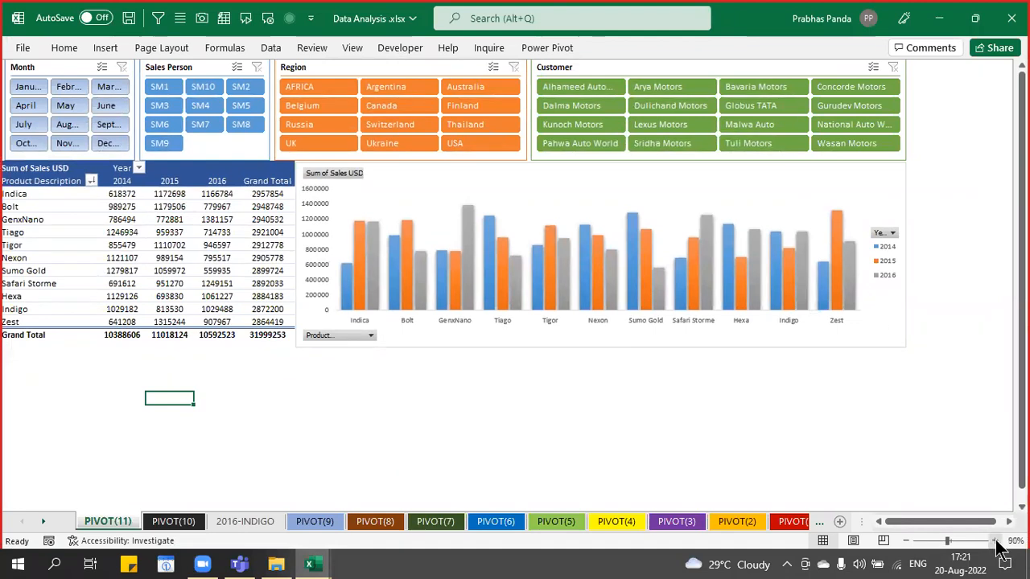
click(995, 541)
scroll(891, 414, up, 1)
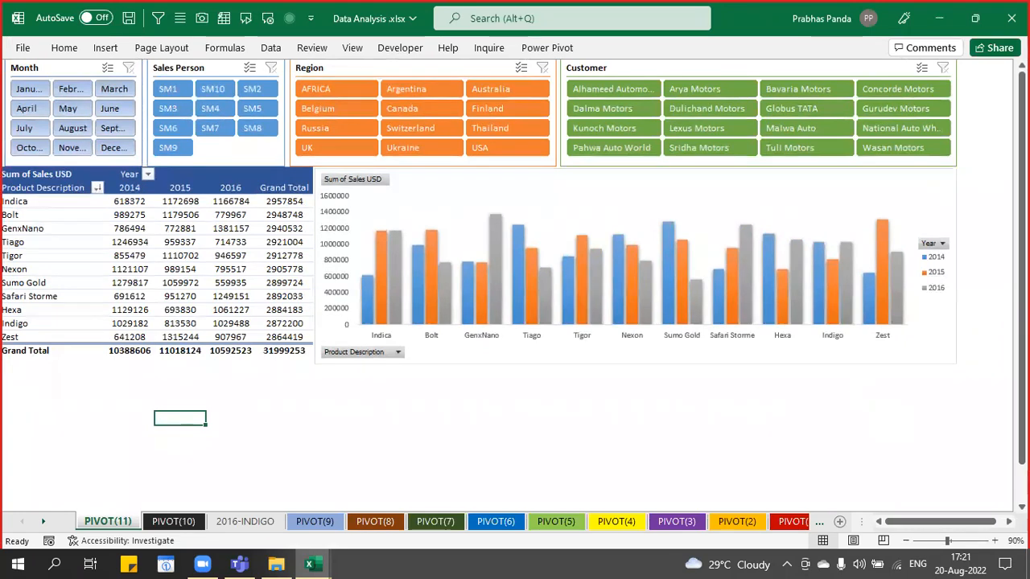
click(972, 24)
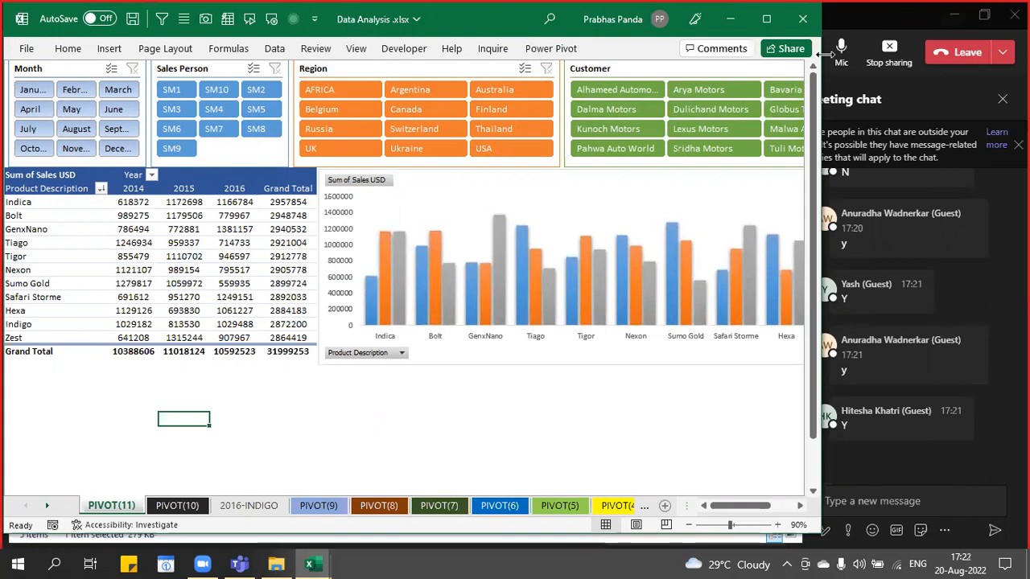
click(767, 18)
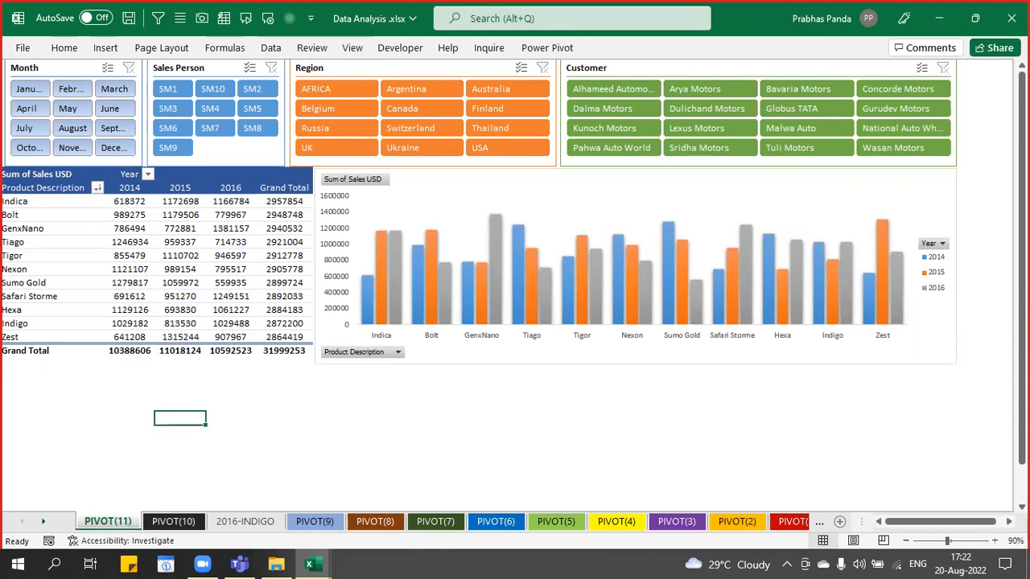
click(977, 19)
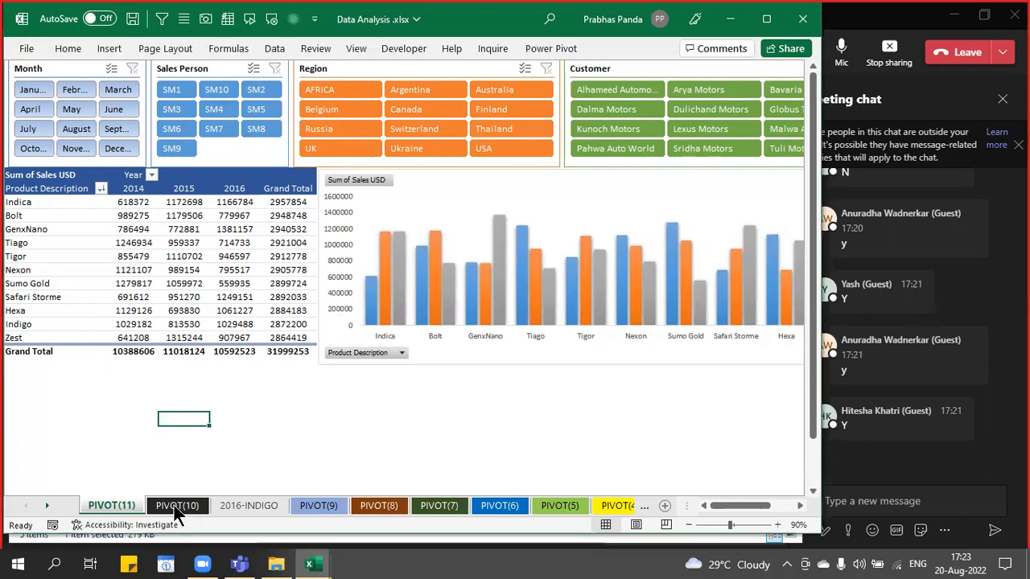
right_click(111, 511)
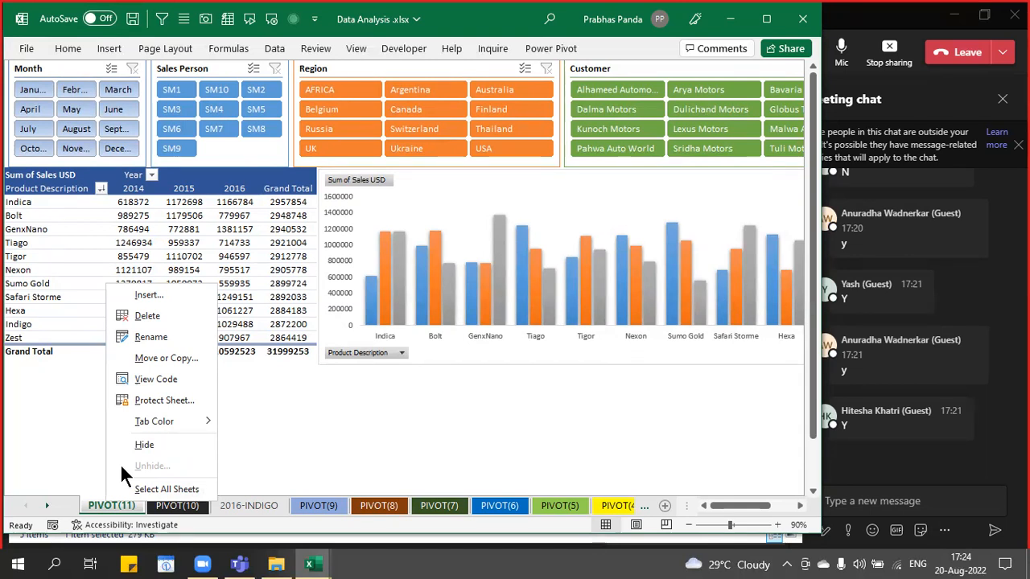
key(Escape)
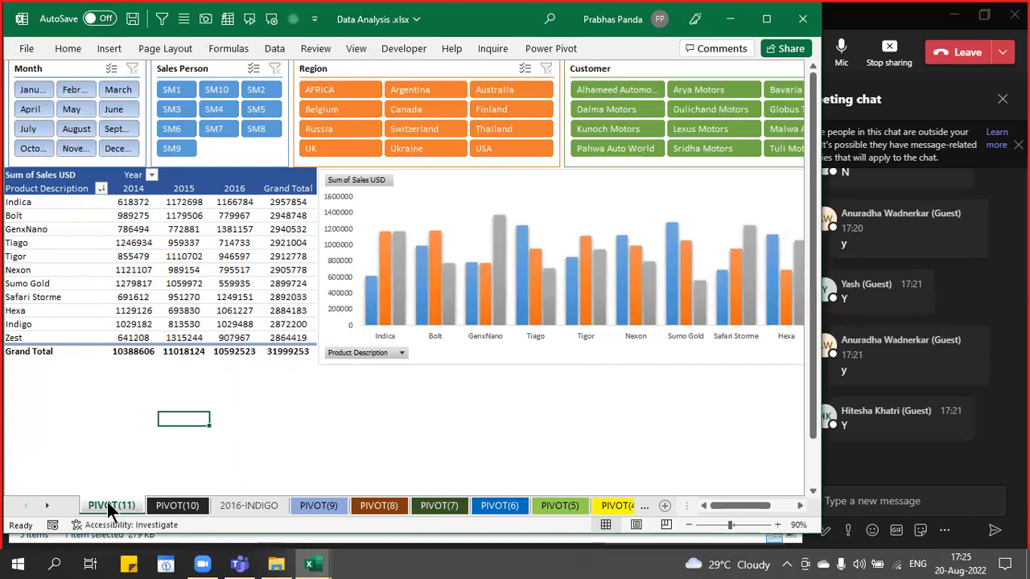
- In Excel's advanced options, turn off Show sheet tabs under the display options for the Data Analysis workbook
click(30, 49)
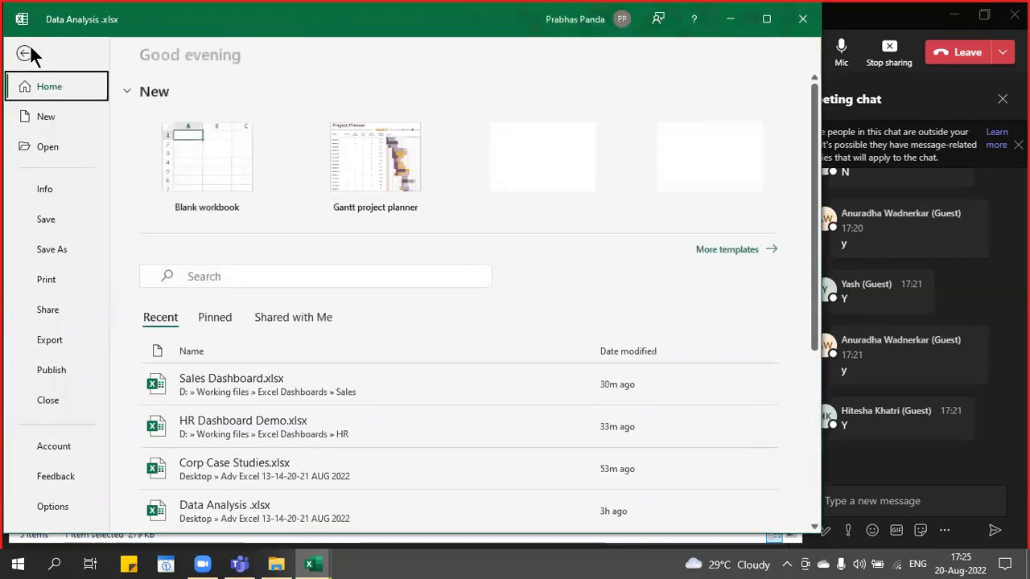
click(64, 507)
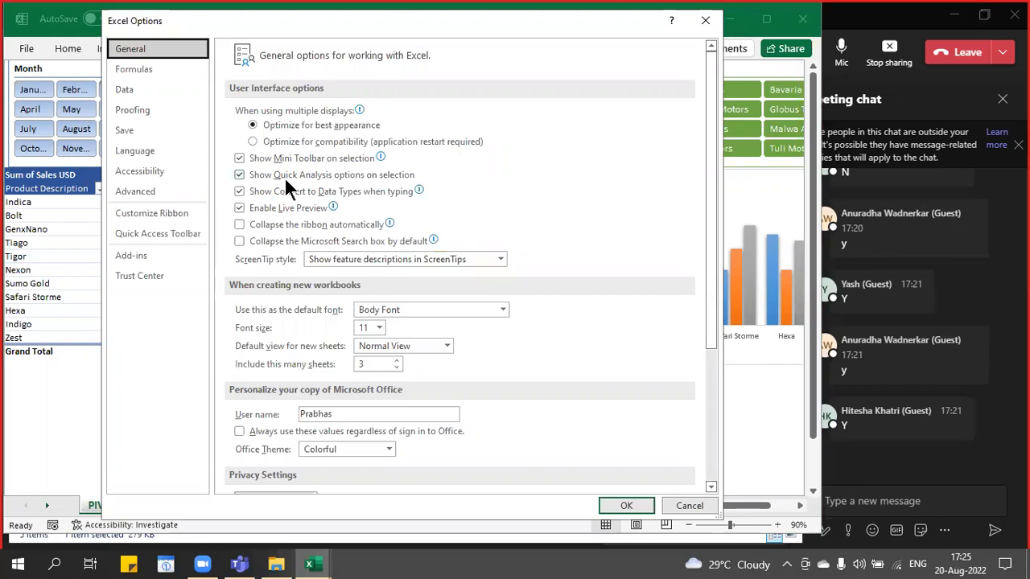
click(144, 195)
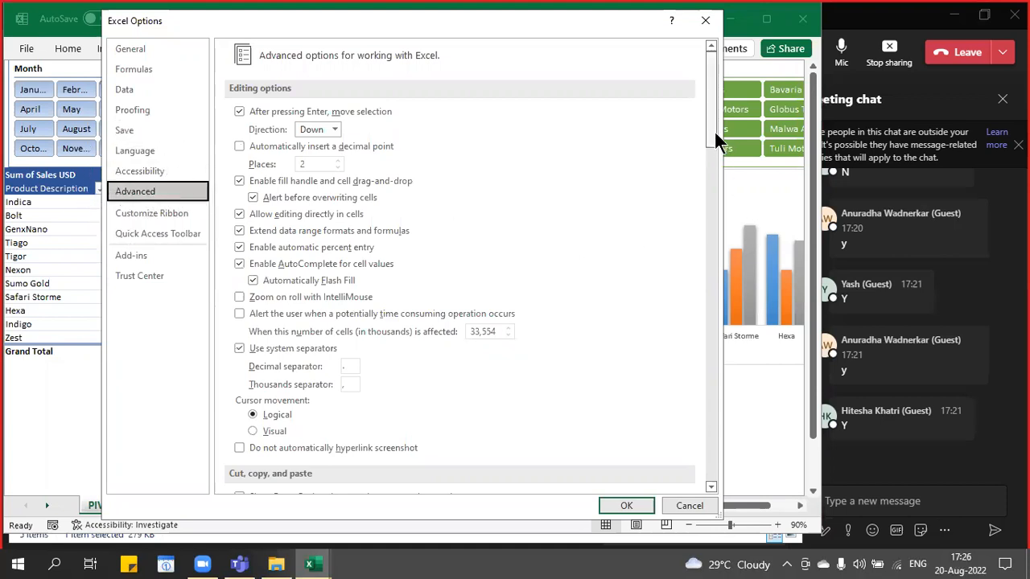
scroll(710, 142, down, 1)
drag(708, 135, 718, 121)
drag(713, 103, 723, 280)
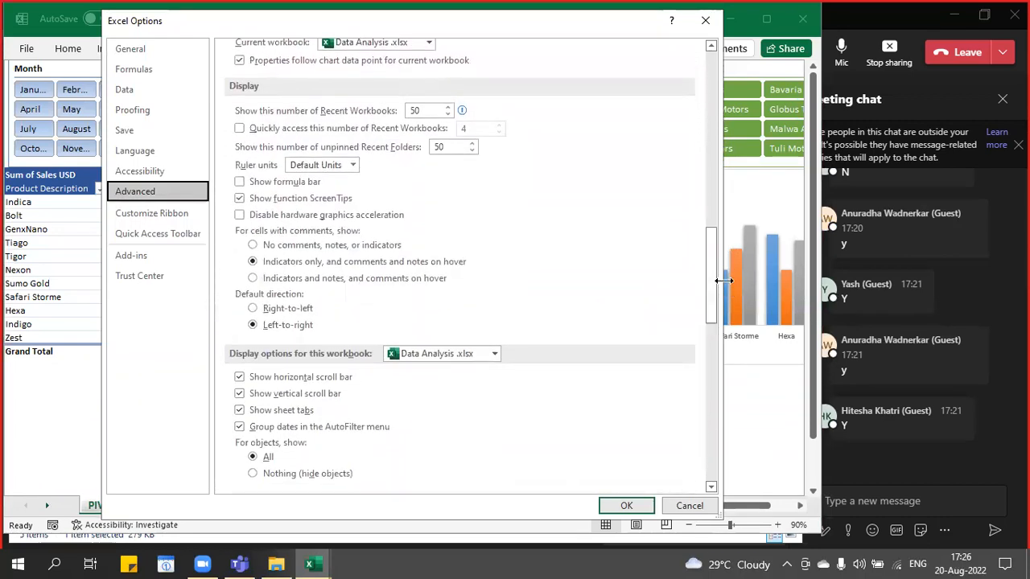
click(265, 89)
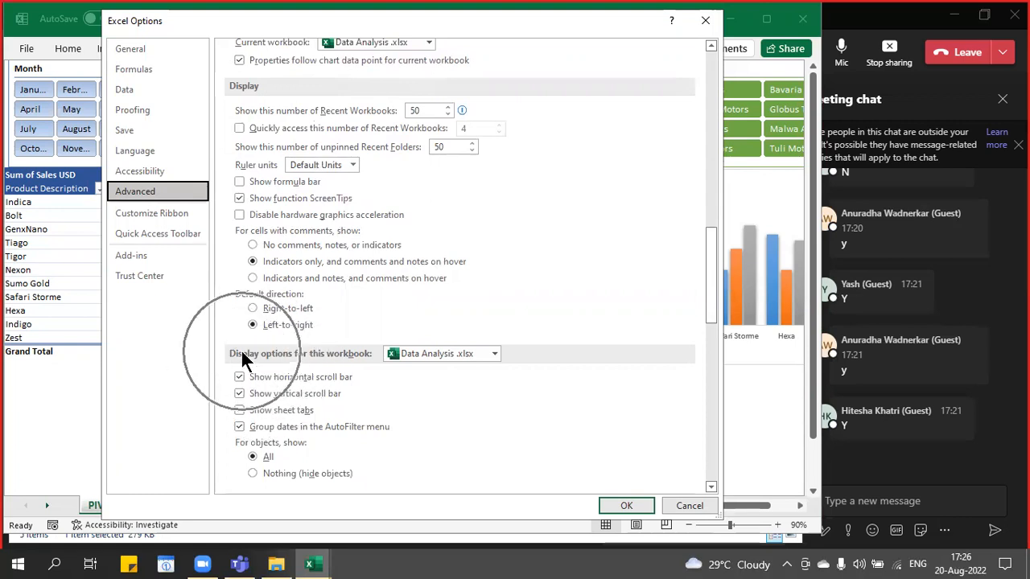
click(239, 411)
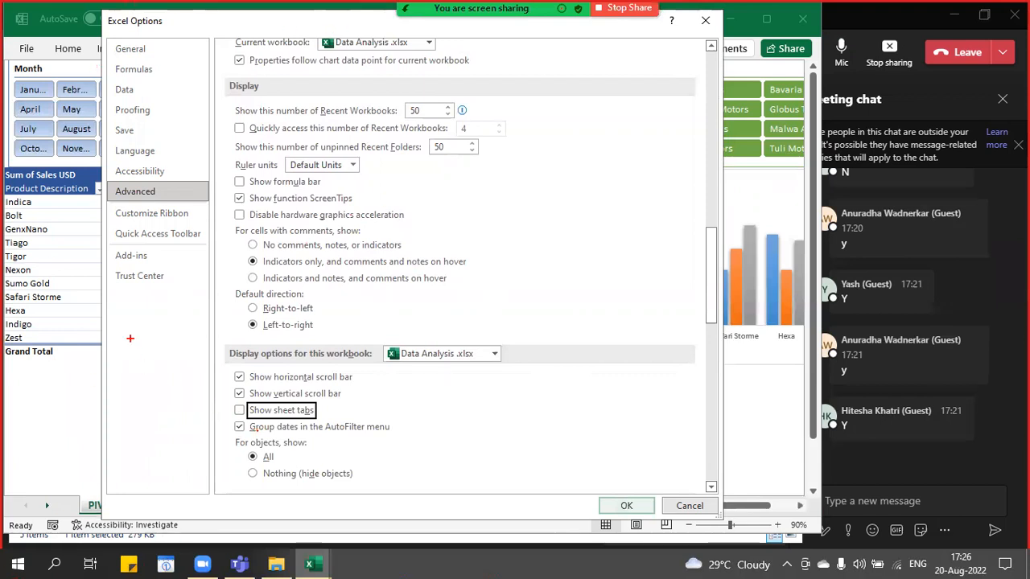
- Mark the path to the Show sheet tabs option with red boxes, an ellipse and a downward arrow, and apply the options
drag(10, 42, 61, 70)
drag(103, 11, 178, 47)
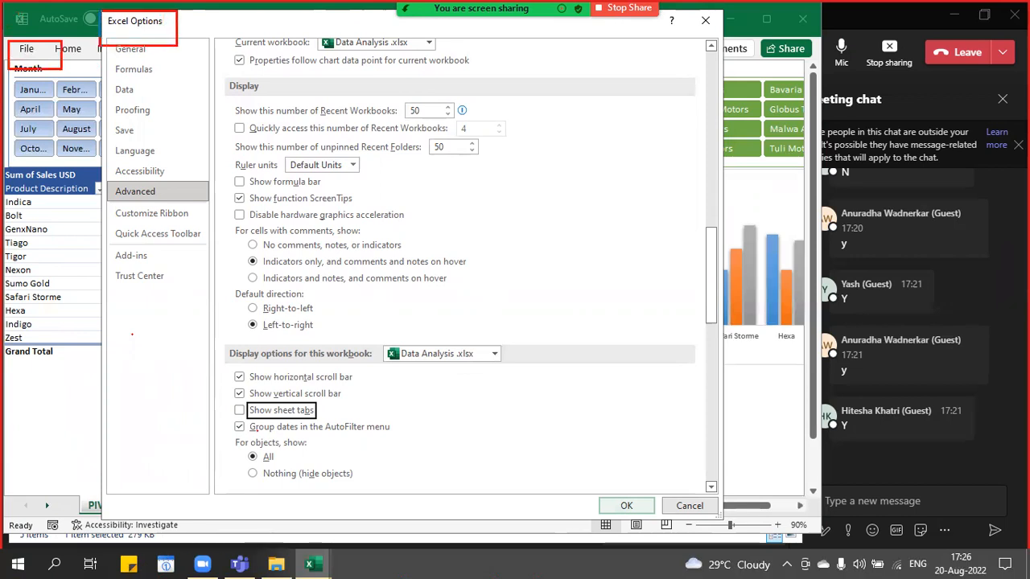
drag(102, 173, 234, 221)
mouse_move(689, 217)
mouse_down()
mouse_move(719, 235)
mouse_move(726, 346)
mouse_up()
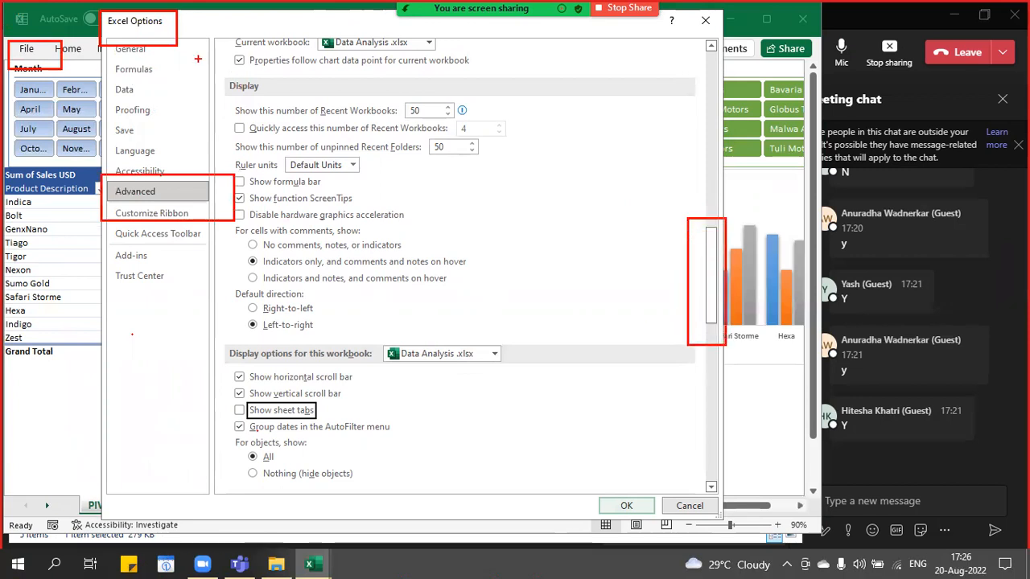
mouse_move(218, 71)
mouse_down()
mouse_move(347, 113)
mouse_move(632, 91)
mouse_move(700, 97)
mouse_up()
mouse_move(214, 340)
mouse_down()
mouse_move(367, 378)
mouse_move(383, 367)
mouse_up()
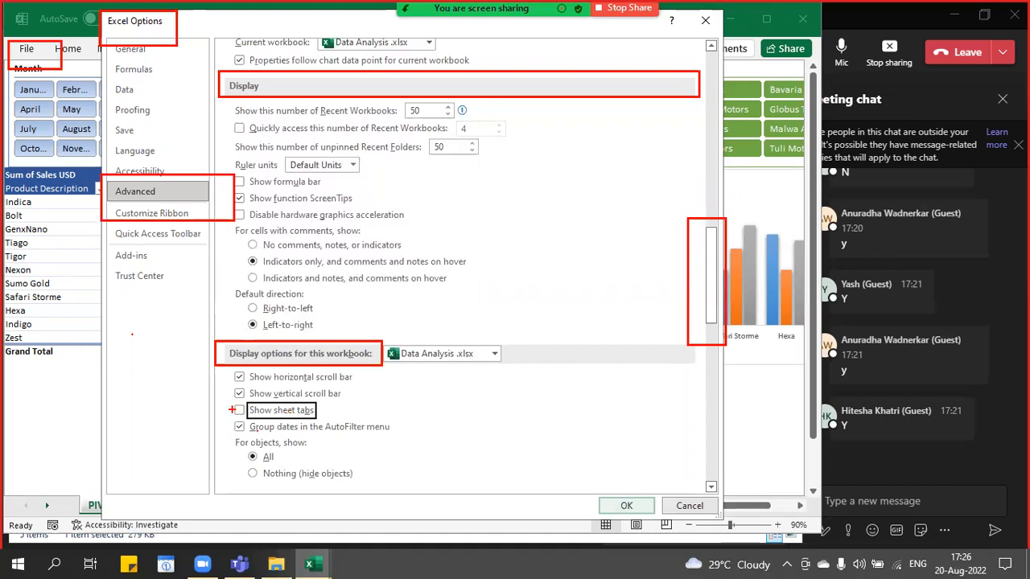
drag(219, 389, 337, 439)
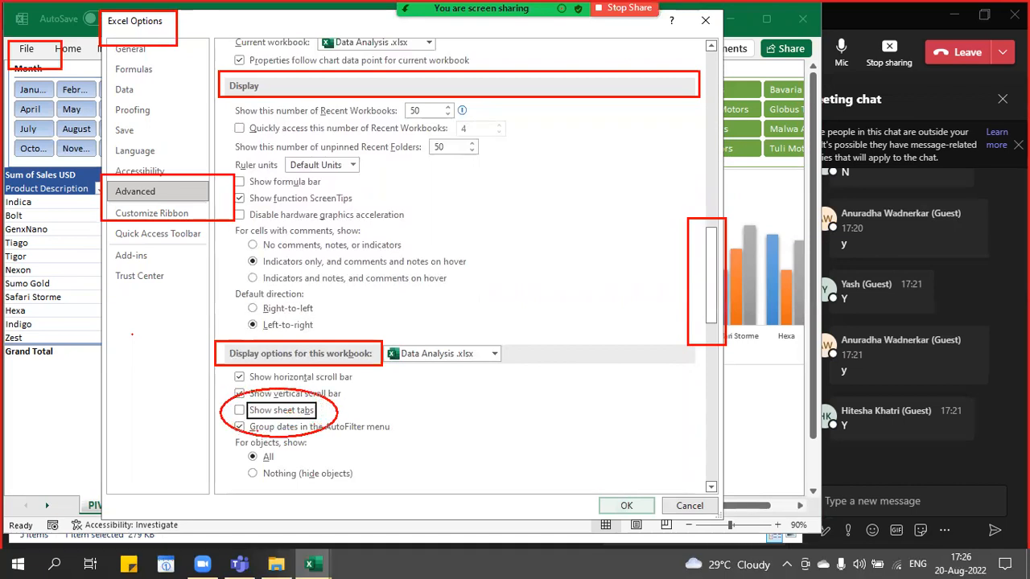
drag(585, 478, 667, 517)
drag(604, 417, 603, 243)
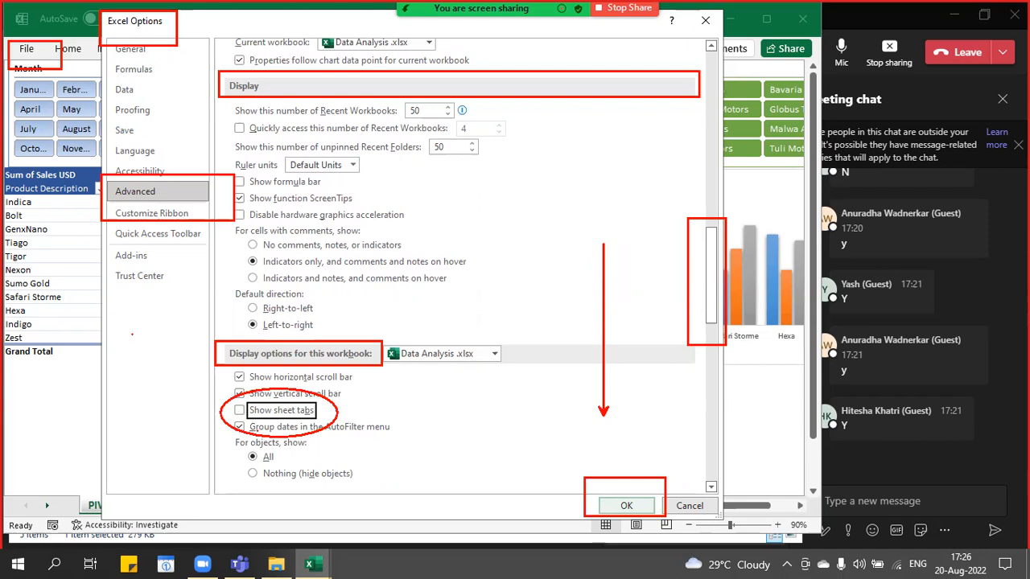
click(626, 505)
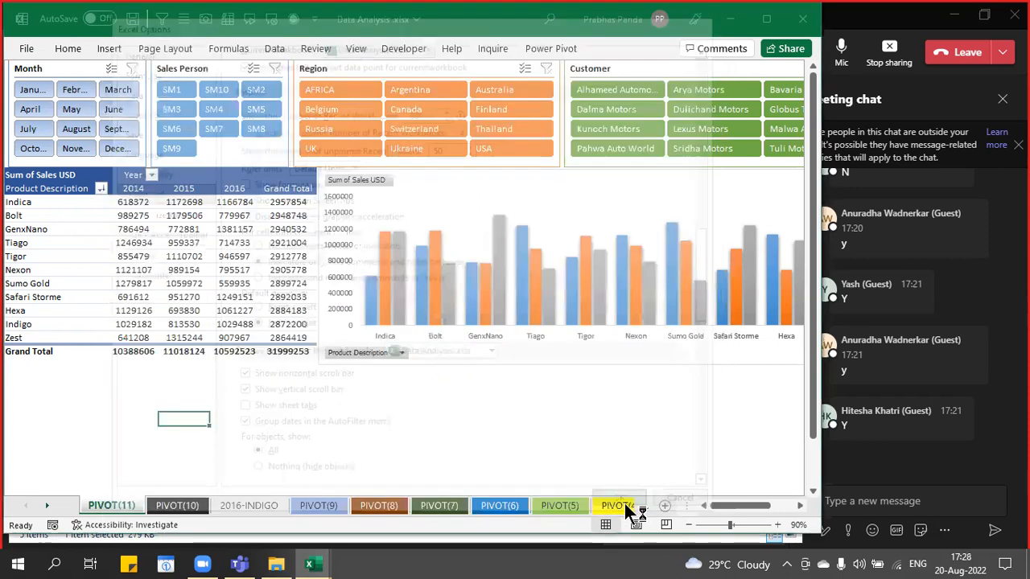
- Switch to Microsoft Teams, send the annotated options screenshot in the meeting chat, and return to the Excel workbook
click(894, 509)
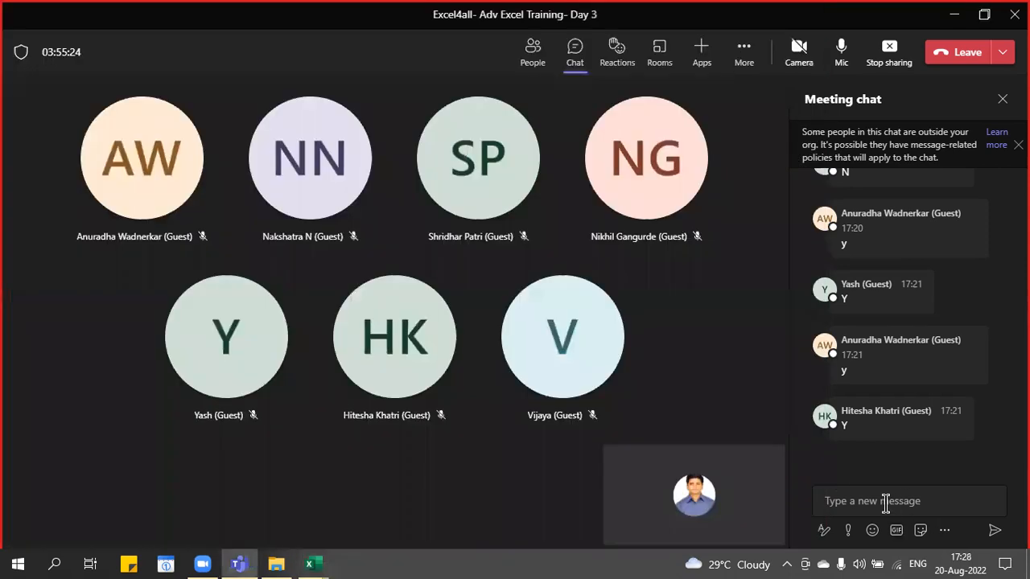
key(ctrl+v)
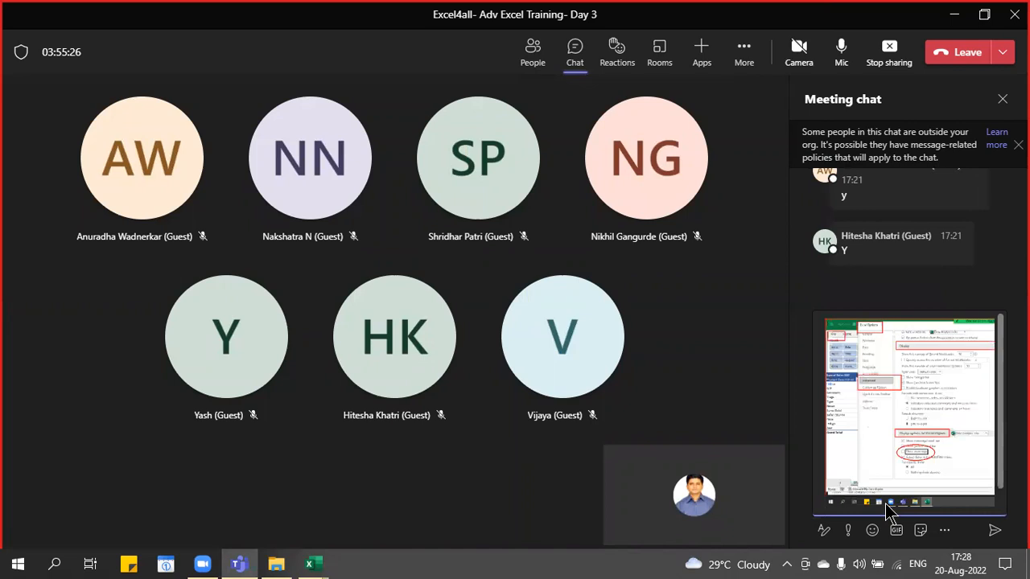
key(Return)
key(alt+Tab)
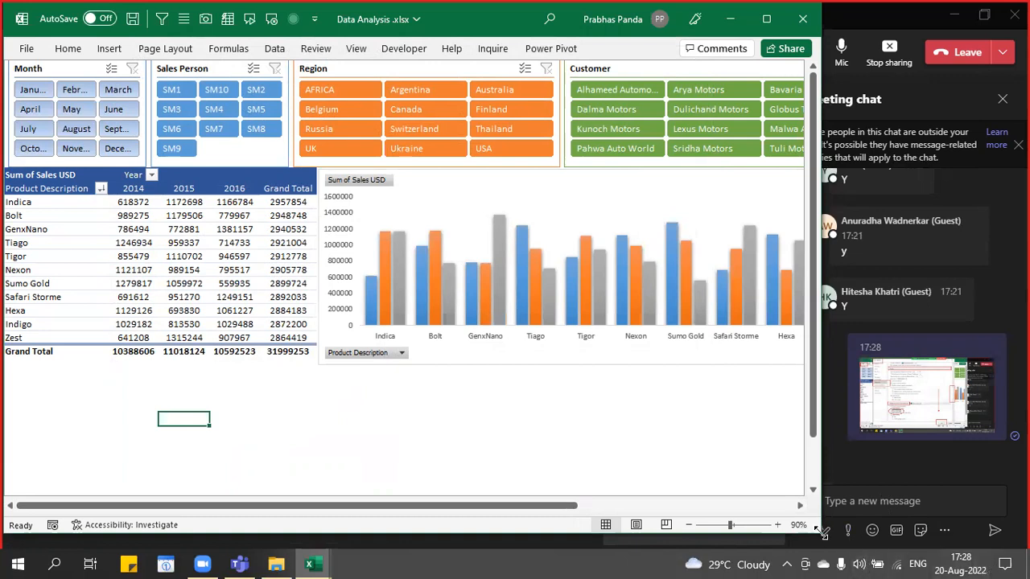
- Enlarge the workbook window slightly and insert a blank row above the slicers at the top of the dashboard sheet
drag(820, 533, 825, 550)
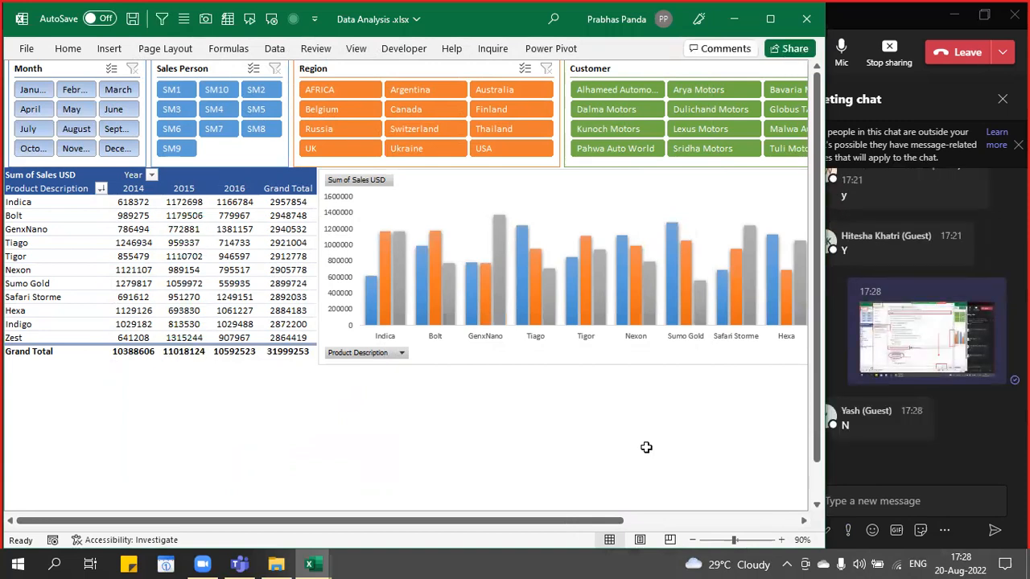
key(alt+i)
key(r)
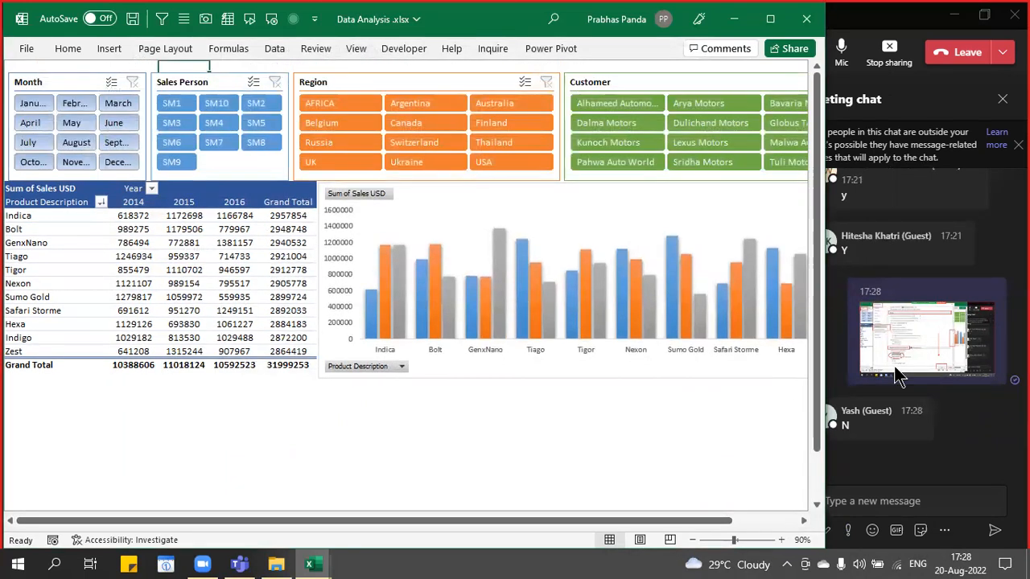
- Maximize the workbook window and filter the PivotChart's Year field to show only 2016
click(770, 18)
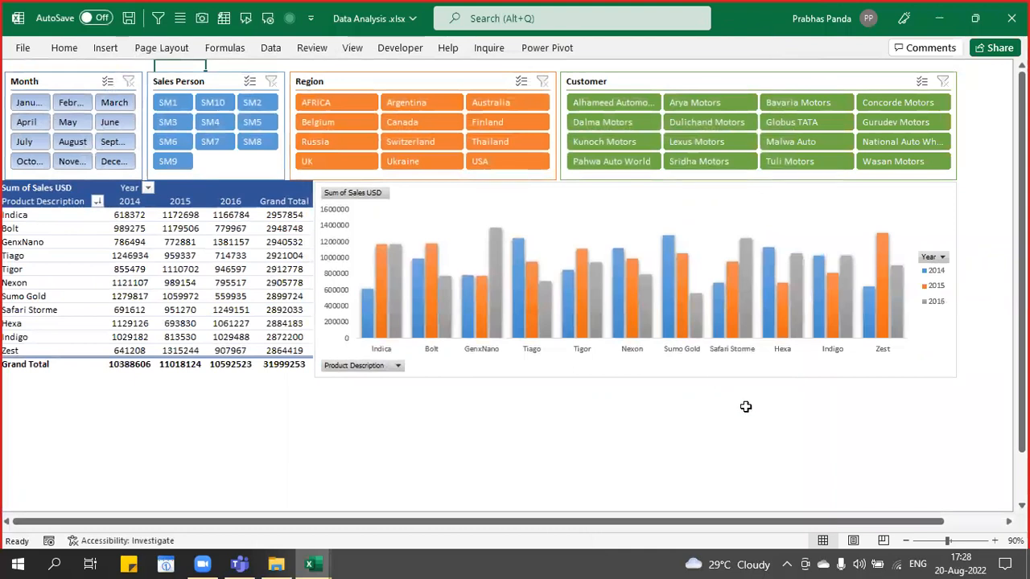
click(531, 483)
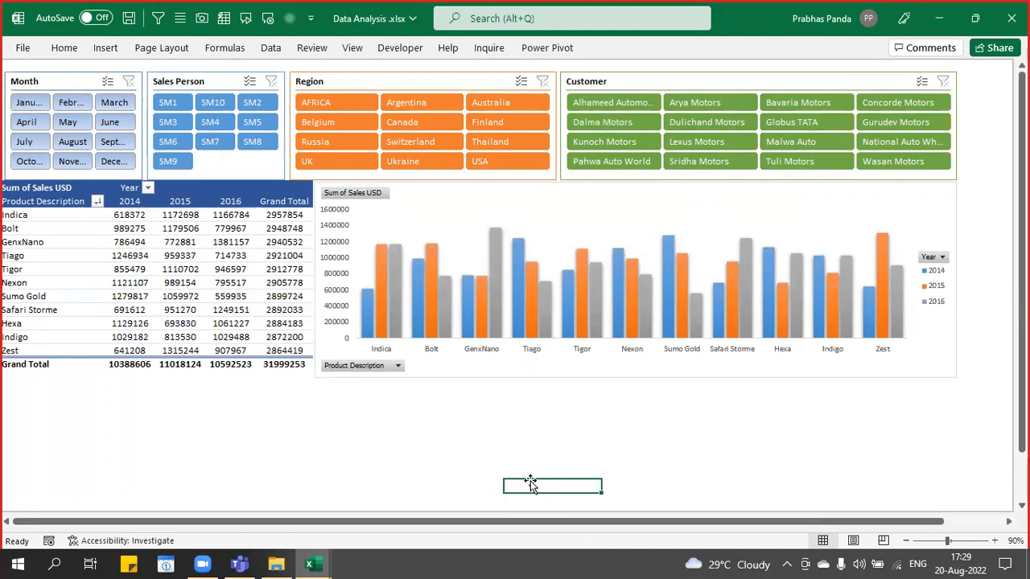
click(934, 259)
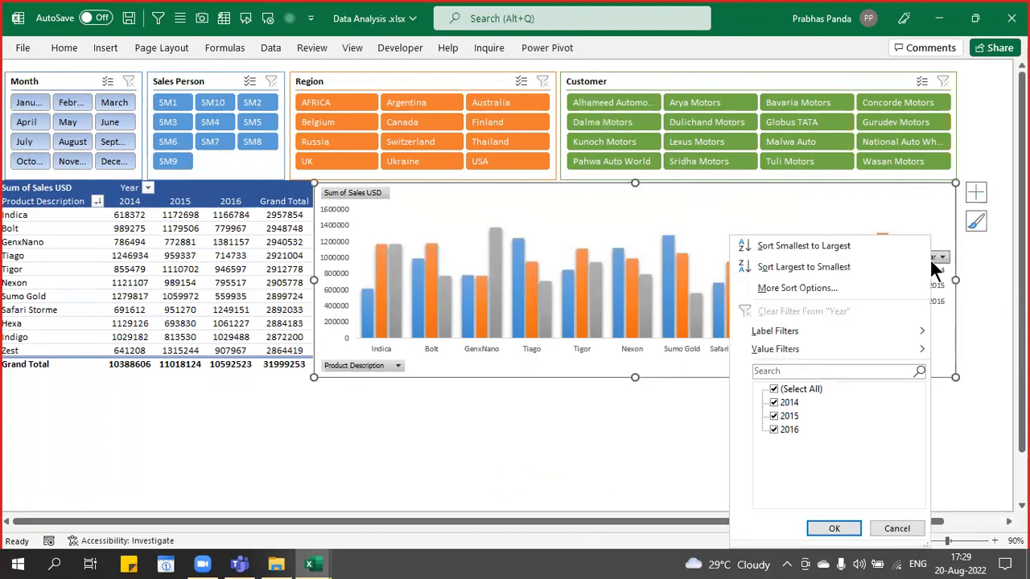
click(774, 390)
click(774, 430)
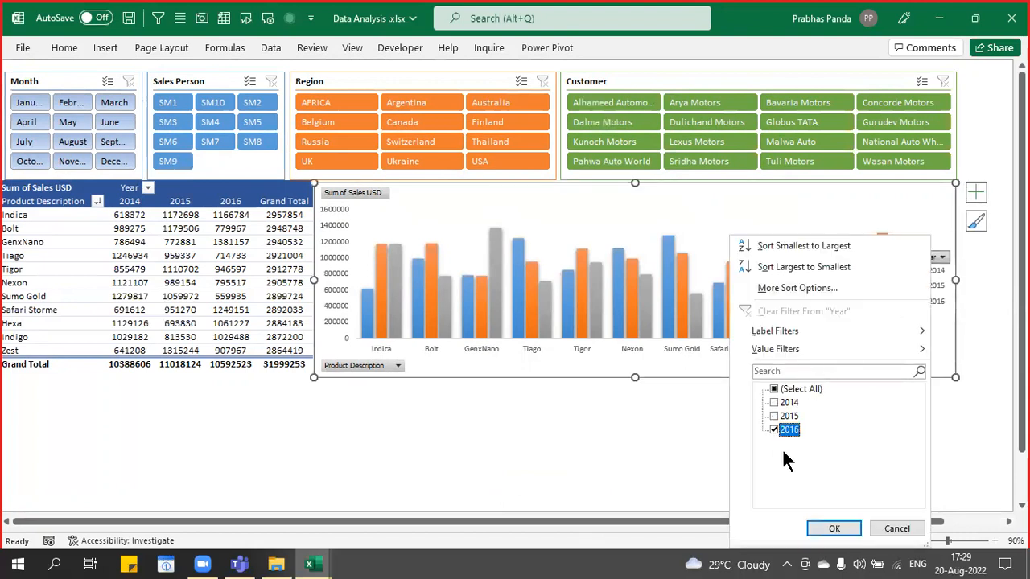
click(834, 529)
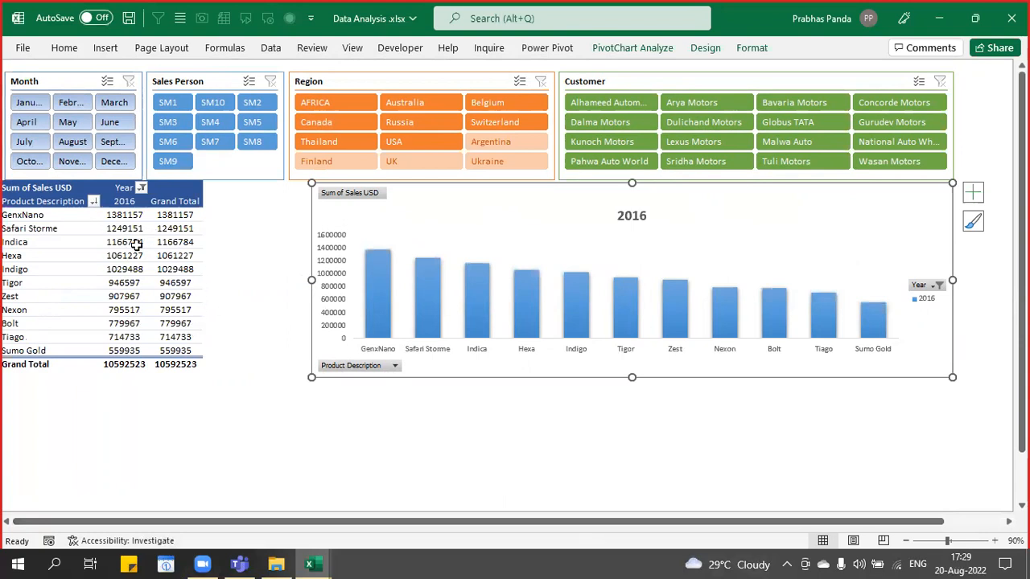
- Filter the dashboard with the slicers to sales person SM5 and the month of May, and choose the AFRICA region
mouse_move(127, 284)
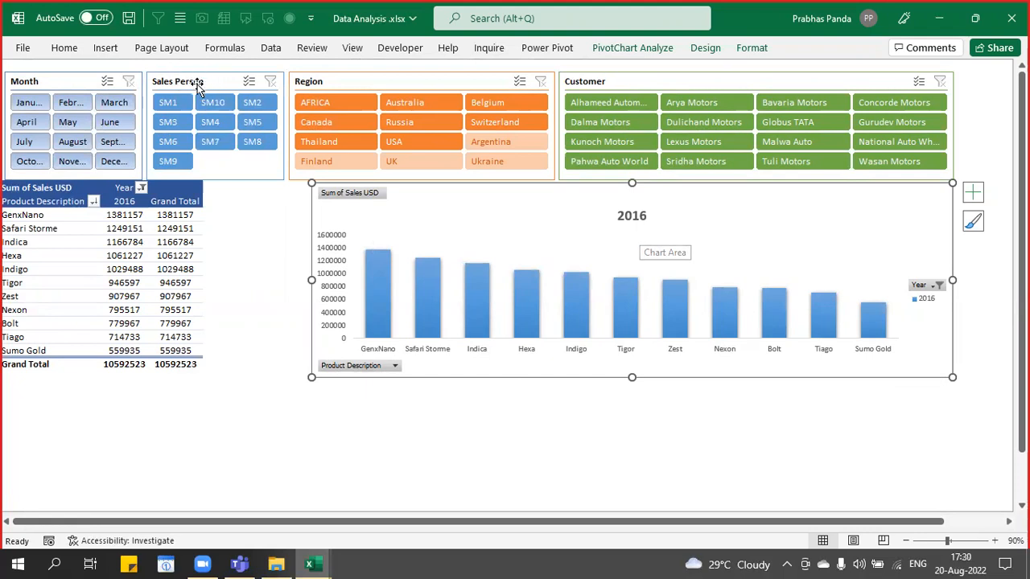
click(255, 129)
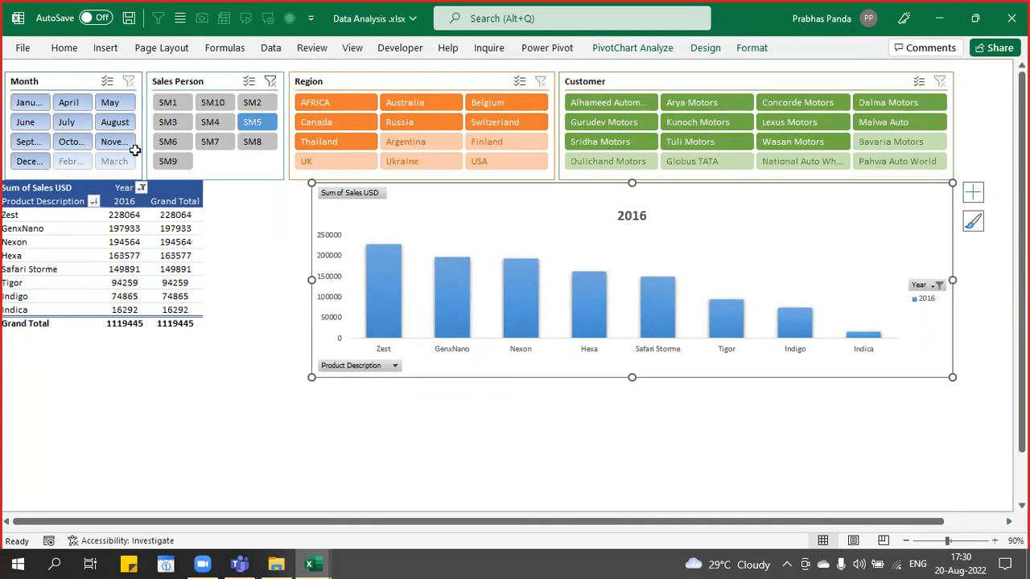
click(110, 103)
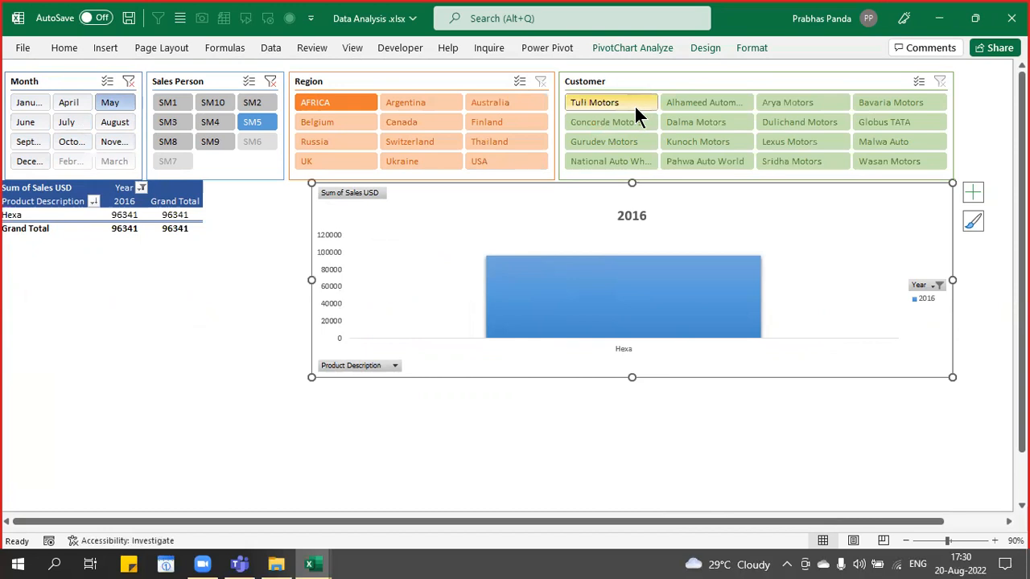
click(327, 105)
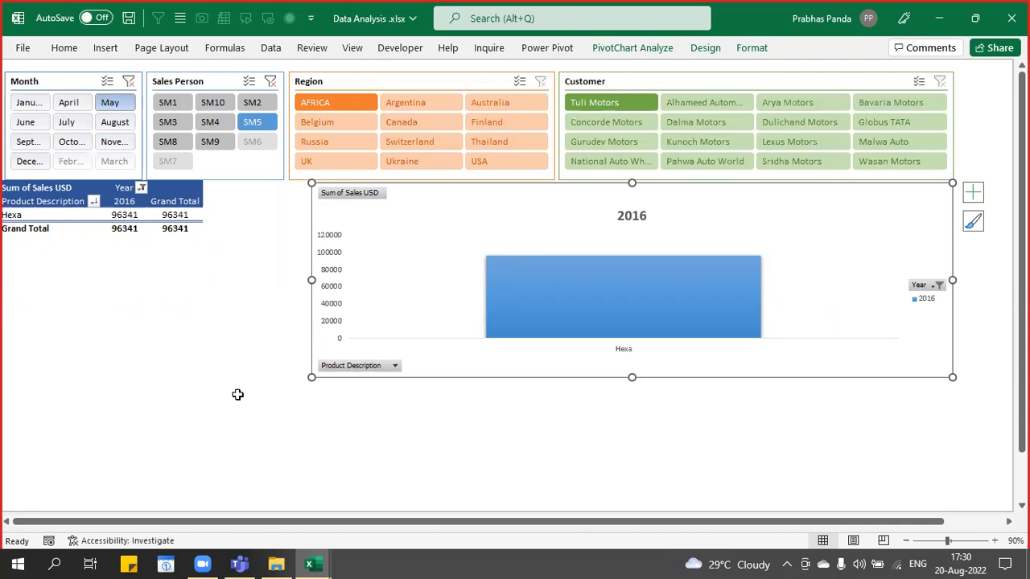
- Restore the workbook window to a smaller size to check the meeting chat, and maximize it again
click(976, 18)
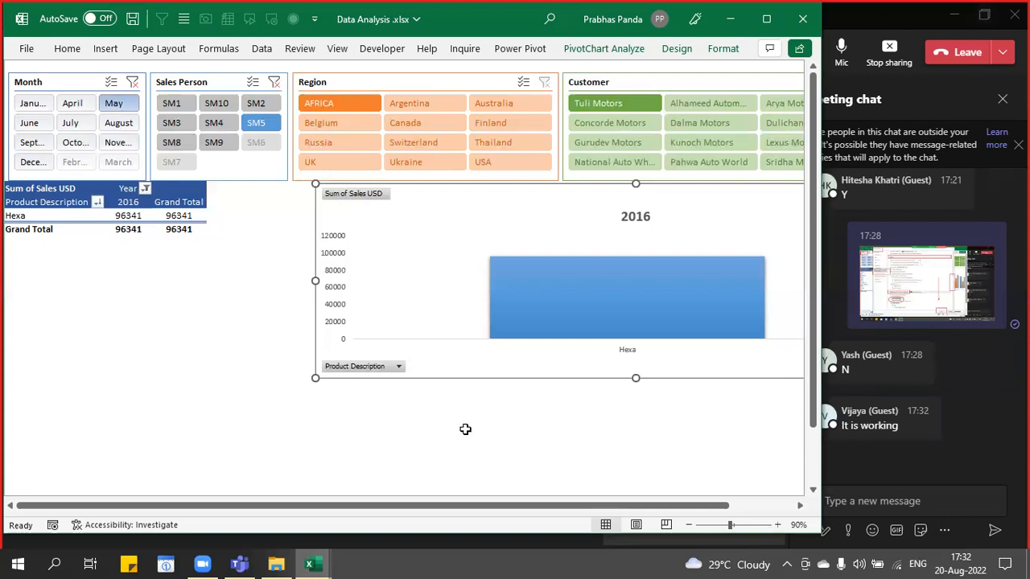
click(134, 354)
click(767, 19)
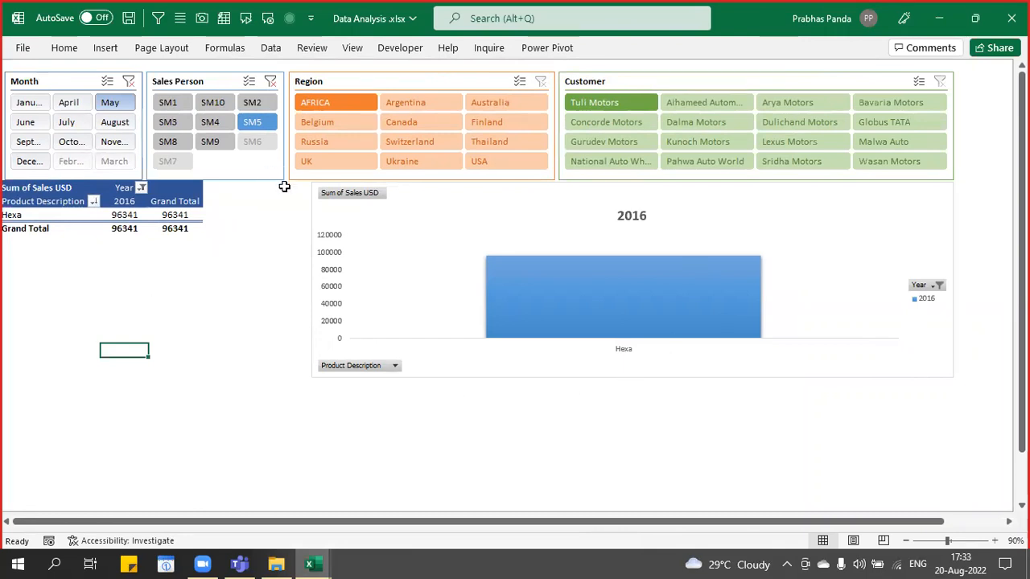
- Clear the Month and Sales Person slicer filters and the Year filter on the PivotChart
click(128, 77)
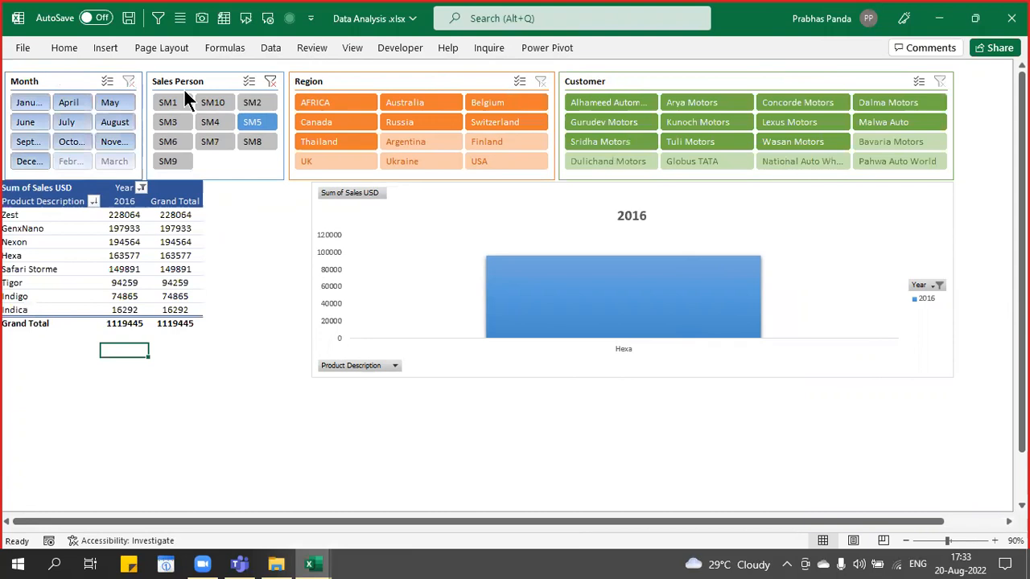
click(270, 80)
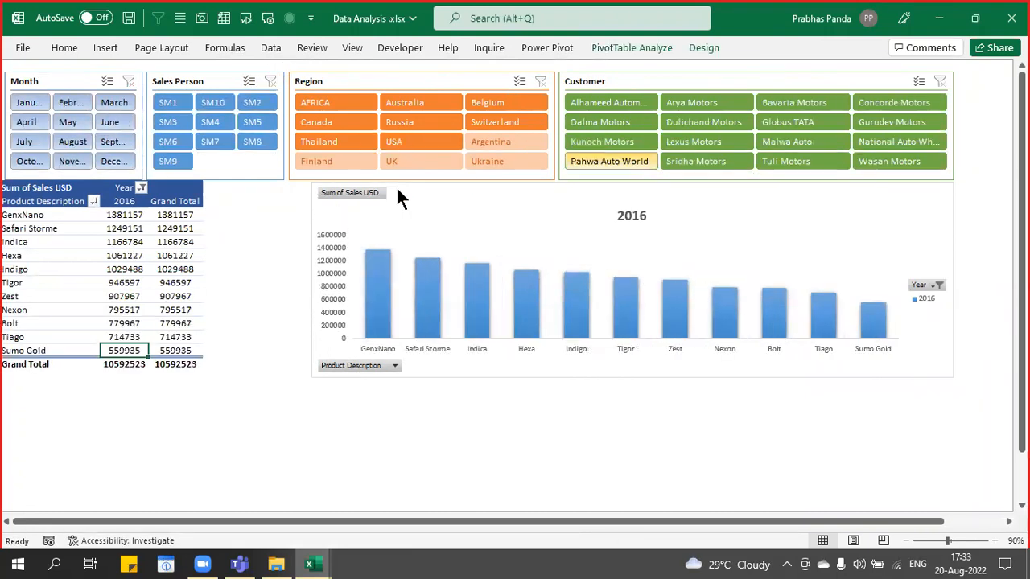
click(940, 285)
click(832, 311)
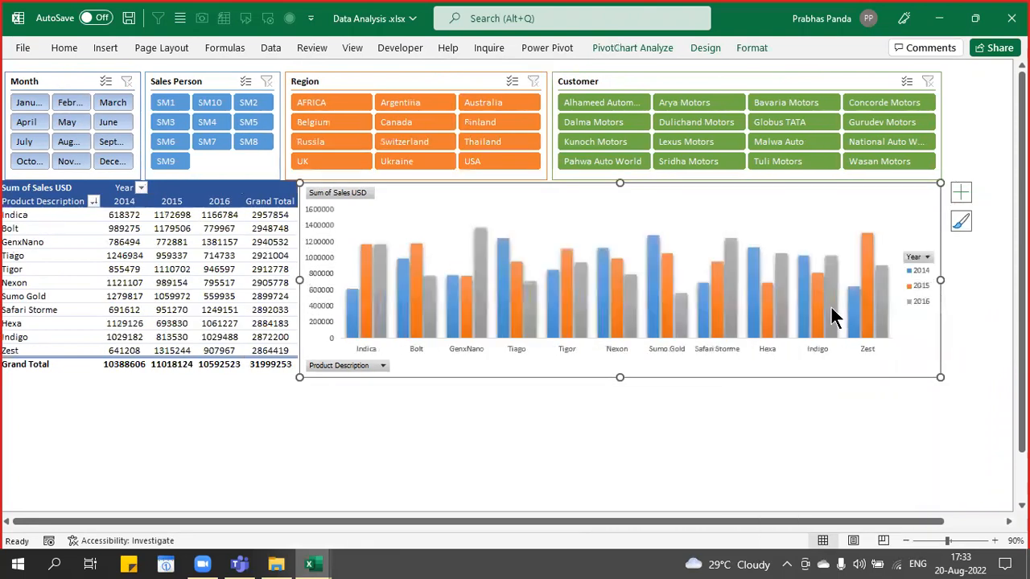
click(266, 432)
click(238, 432)
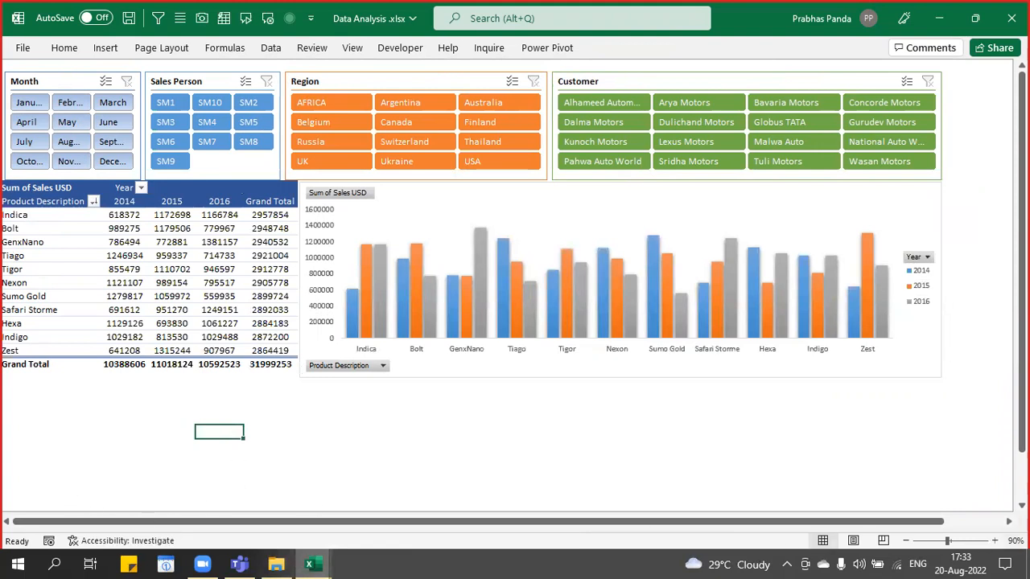
- In Excel's advanced options, turn on Show sheet tabs under the display options for the Data Analysis workbook
click(33, 54)
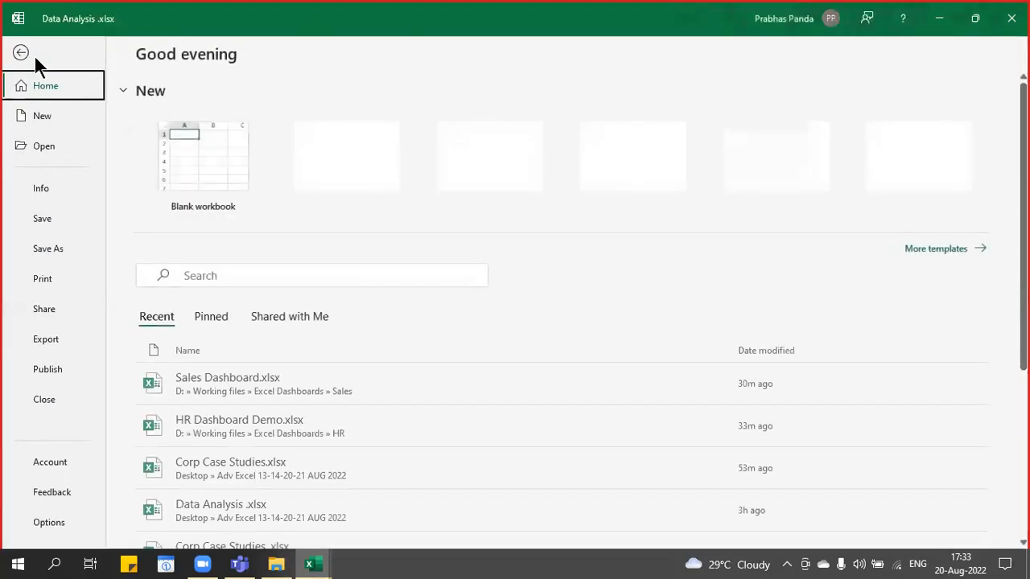
click(56, 522)
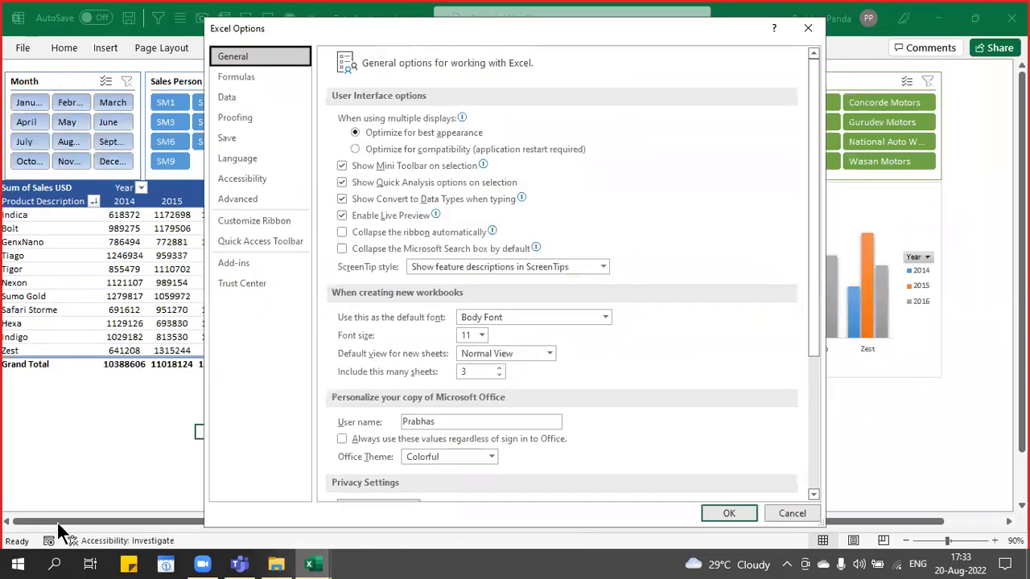
click(270, 201)
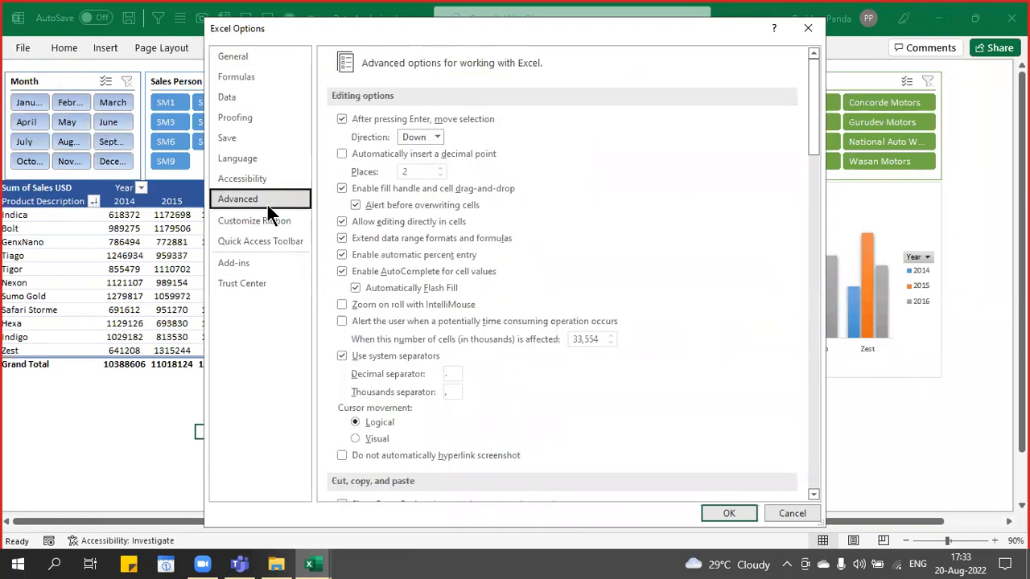
drag(815, 91, 795, 278)
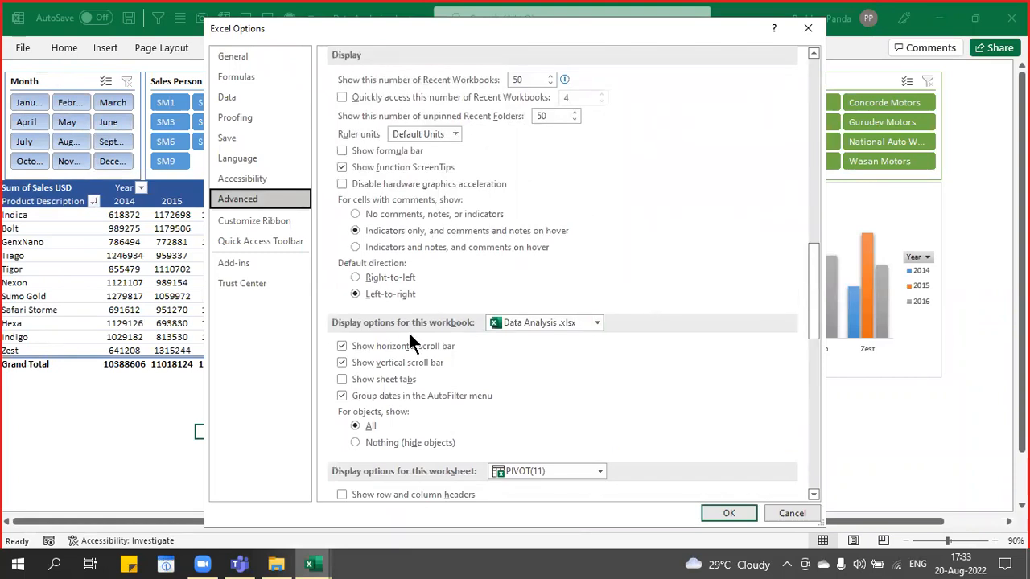
click(384, 384)
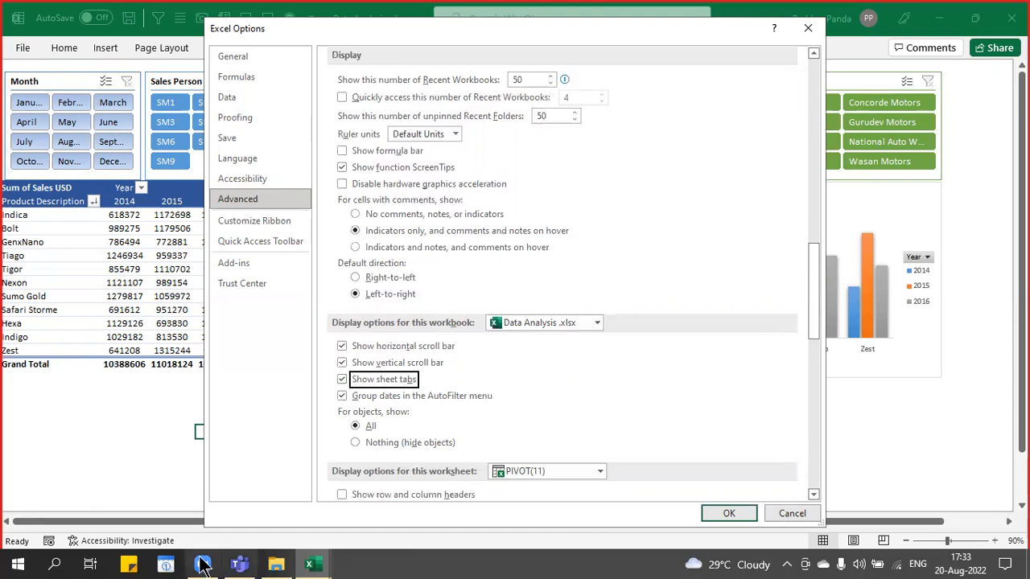
- Switch to Microsoft Teams, examine the annotated options screenshot in the meeting chat at enlarged size, and return to Excel
click(238, 565)
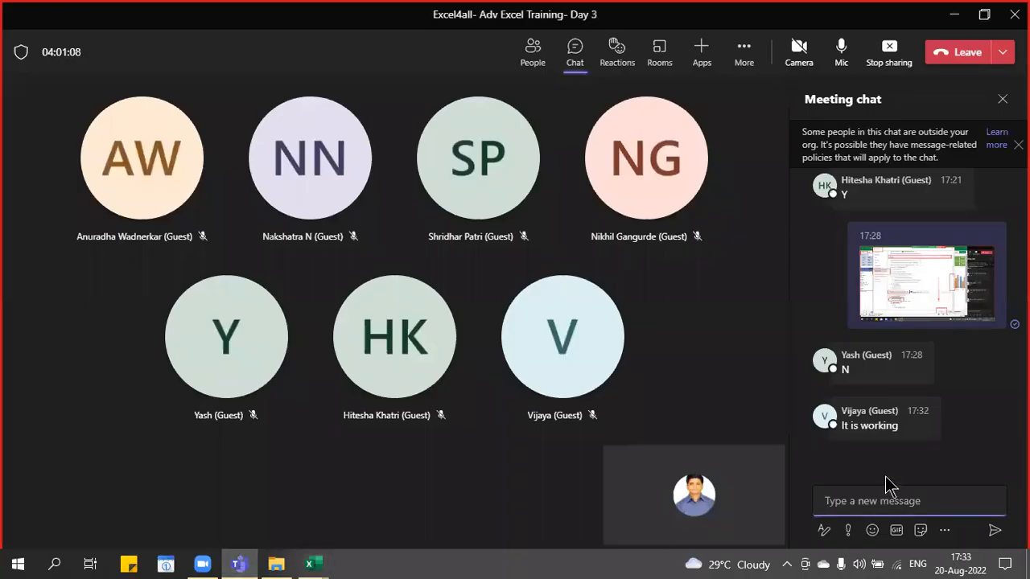
click(927, 283)
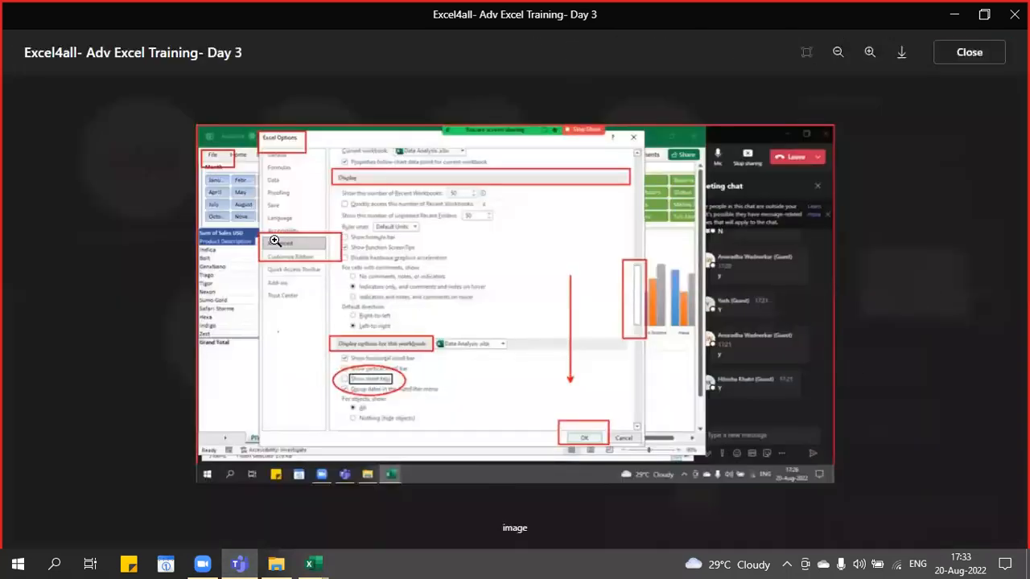
click(566, 355)
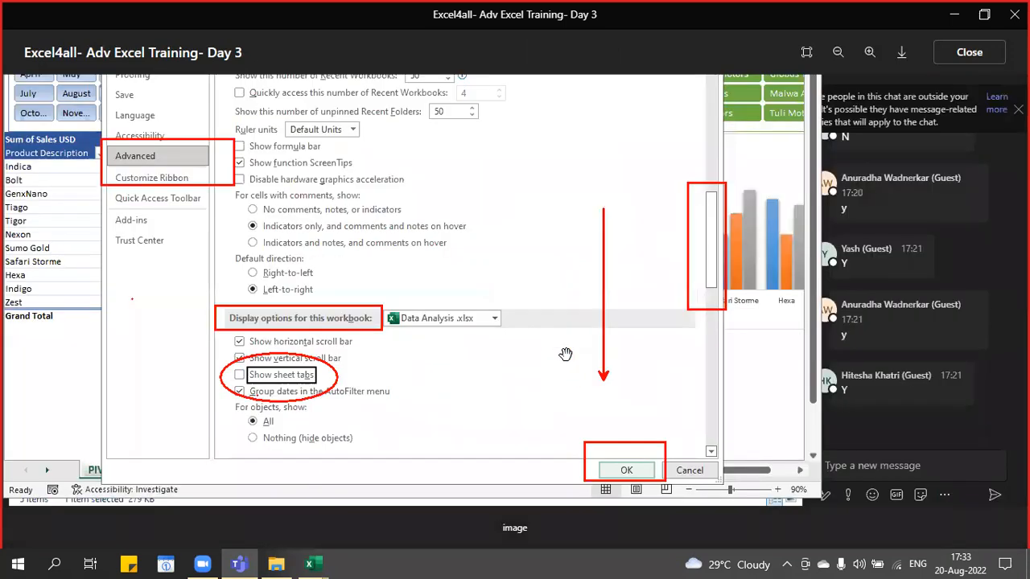
key(Escape)
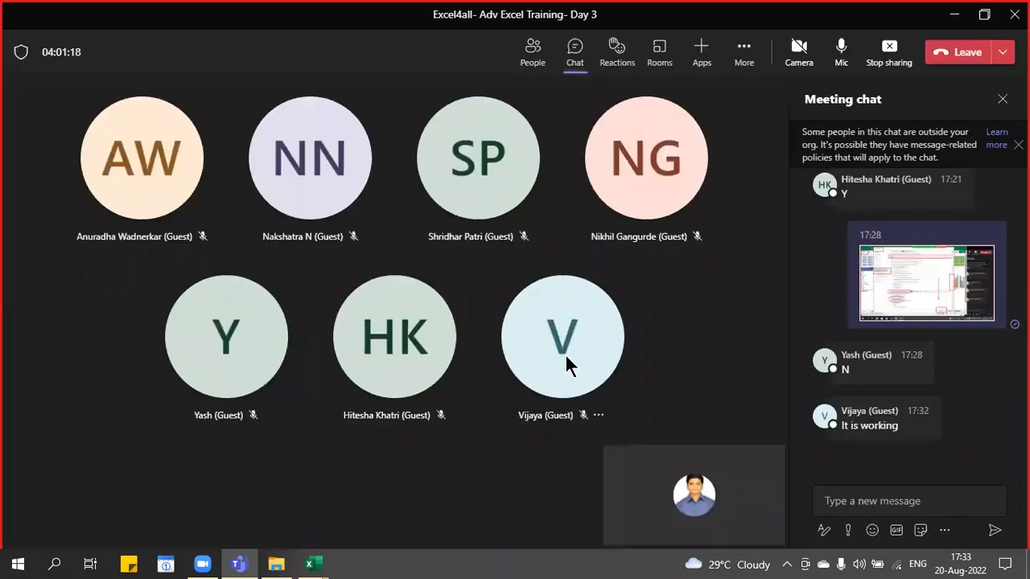
key(alt+Tab)
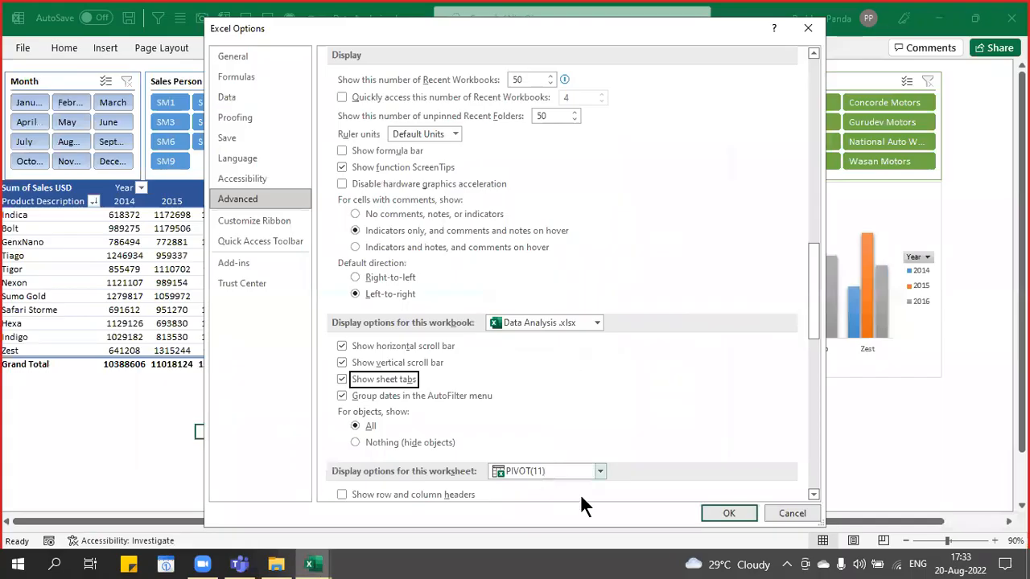
- Apply the options, then restore the workbook window to a smaller size and extend its lower edge slightly
click(730, 515)
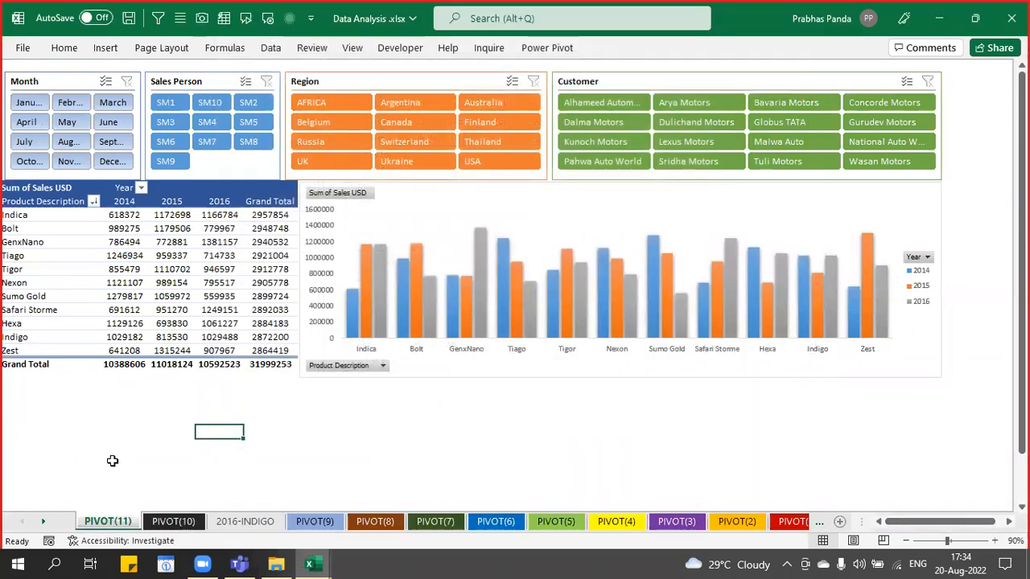
click(975, 18)
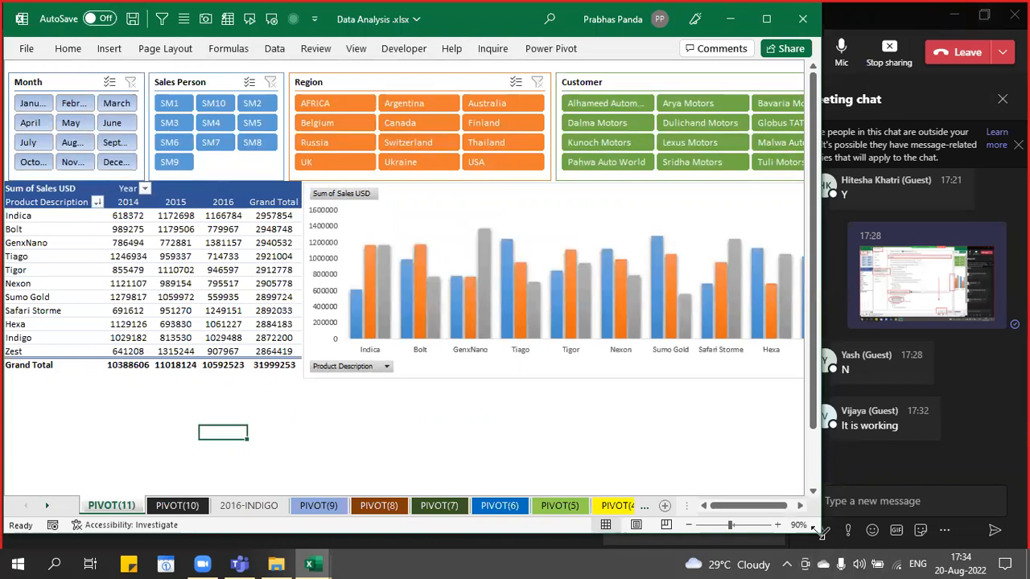
drag(816, 532, 816, 546)
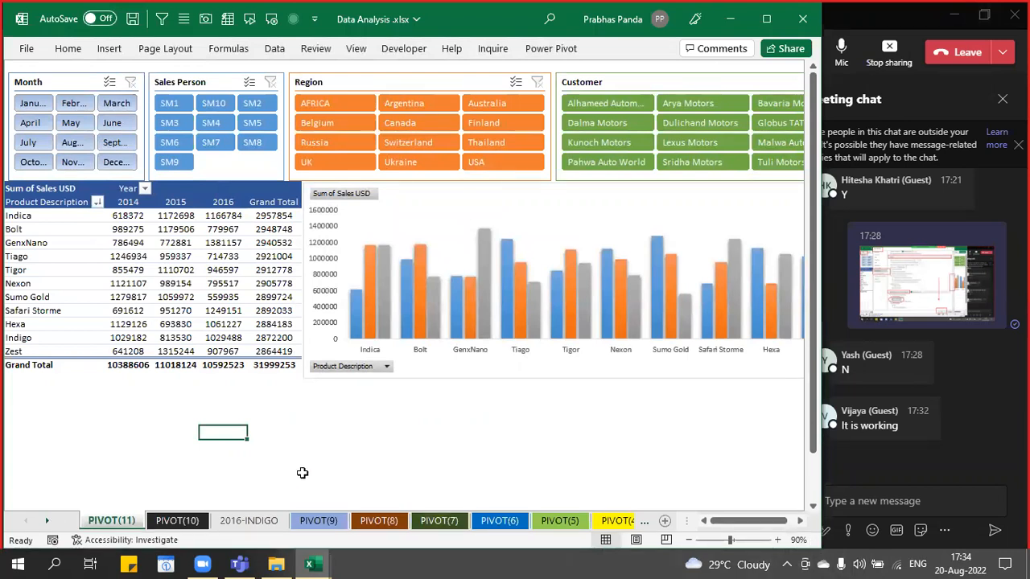
- Show the formula bar, headings and gridlines again on the PIVOT(11) sheet
click(113, 408)
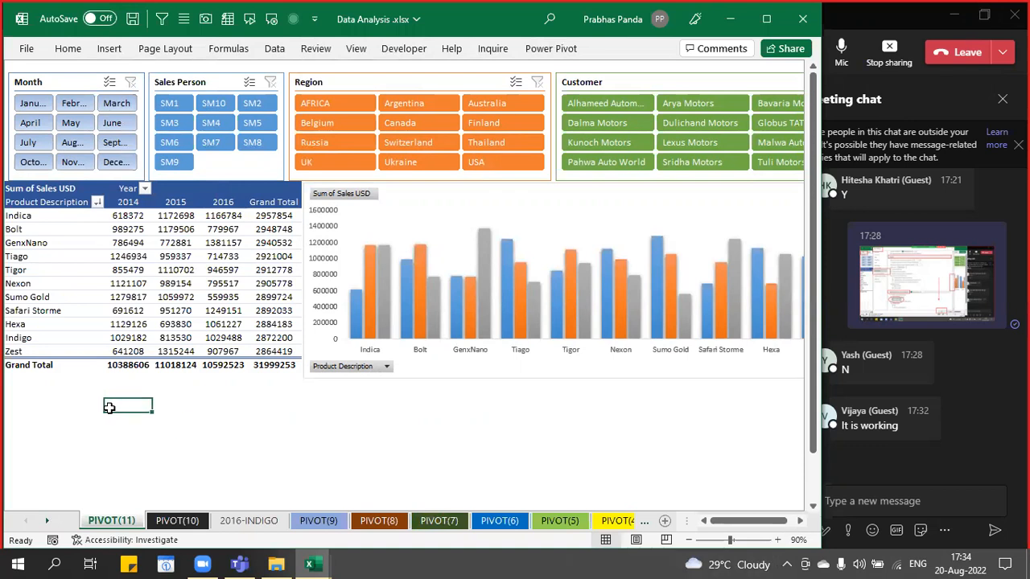
click(358, 49)
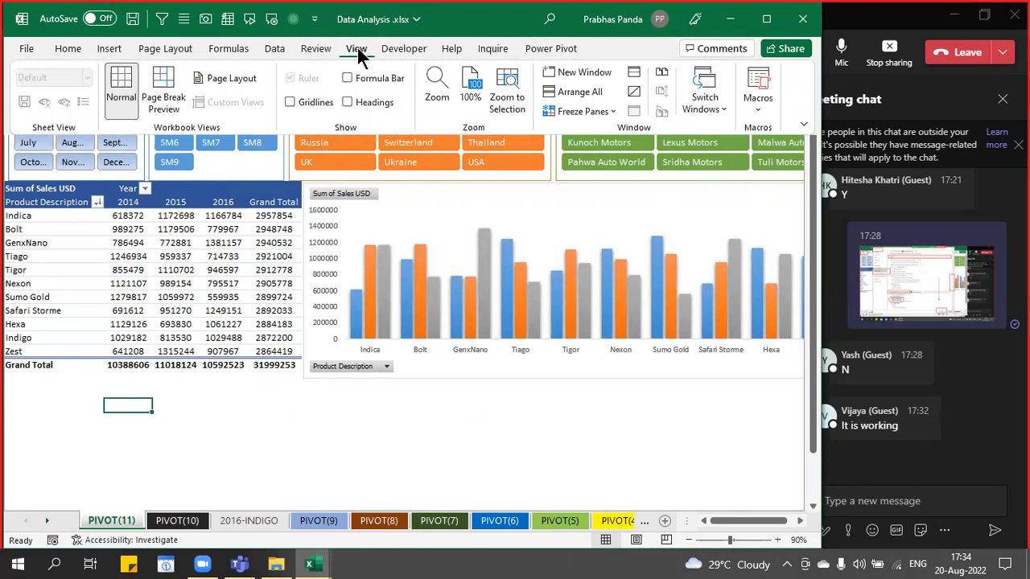
click(367, 73)
click(351, 103)
click(303, 103)
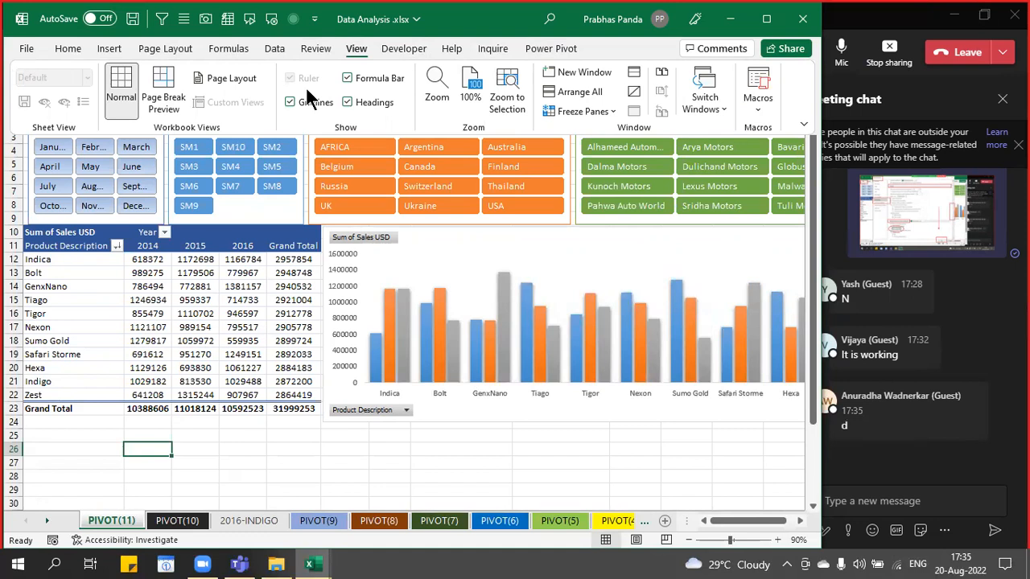
key(Escape)
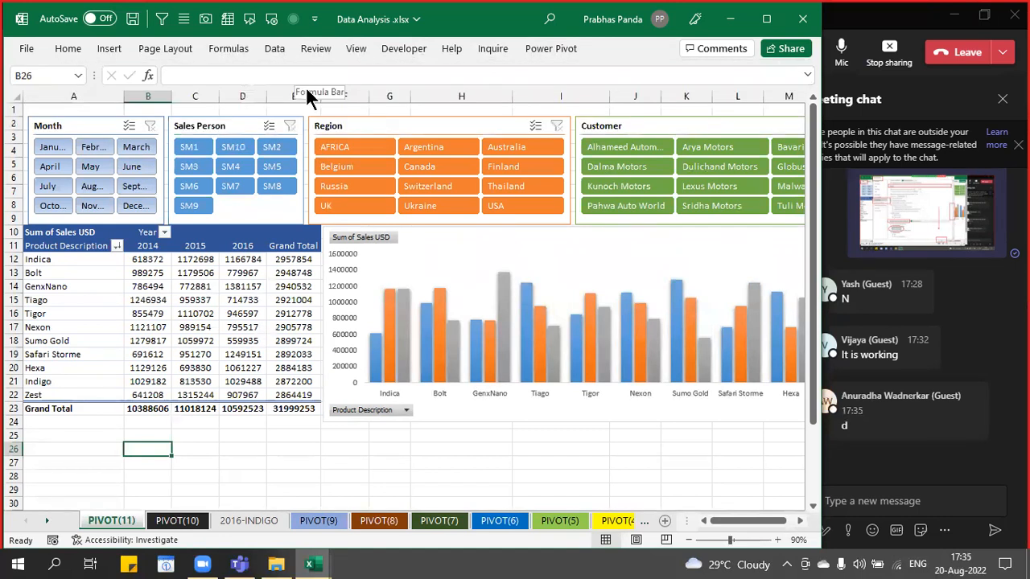
- Select empty cell H27, expand the ribbon and collapse it again
click(493, 465)
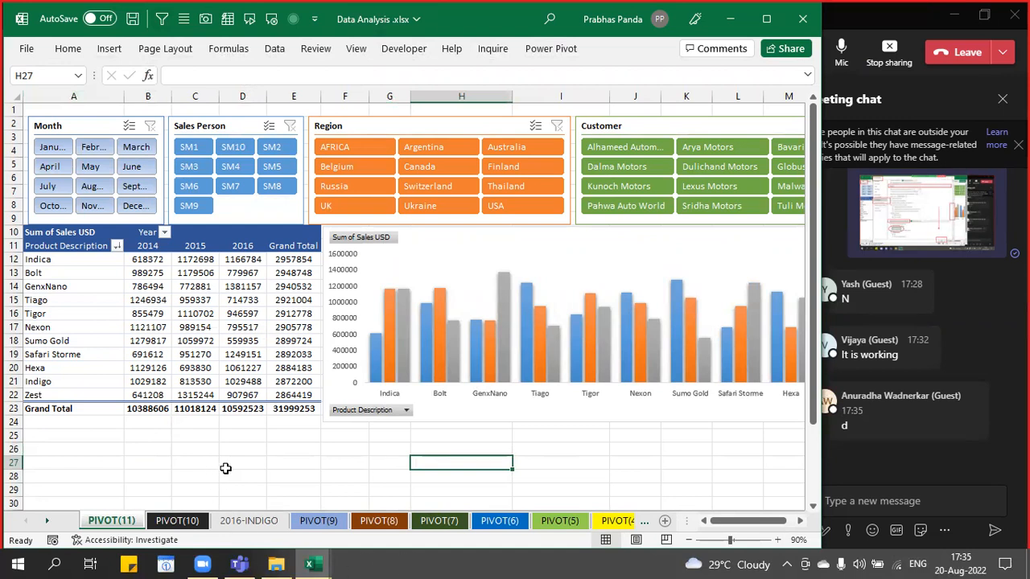
key(ctrl+F1)
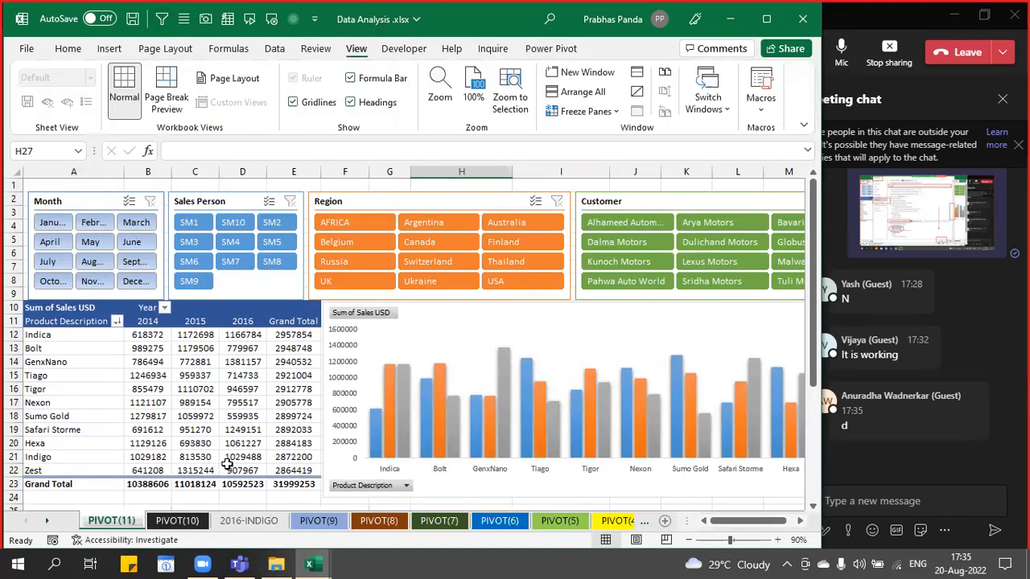
key(ctrl+F1)
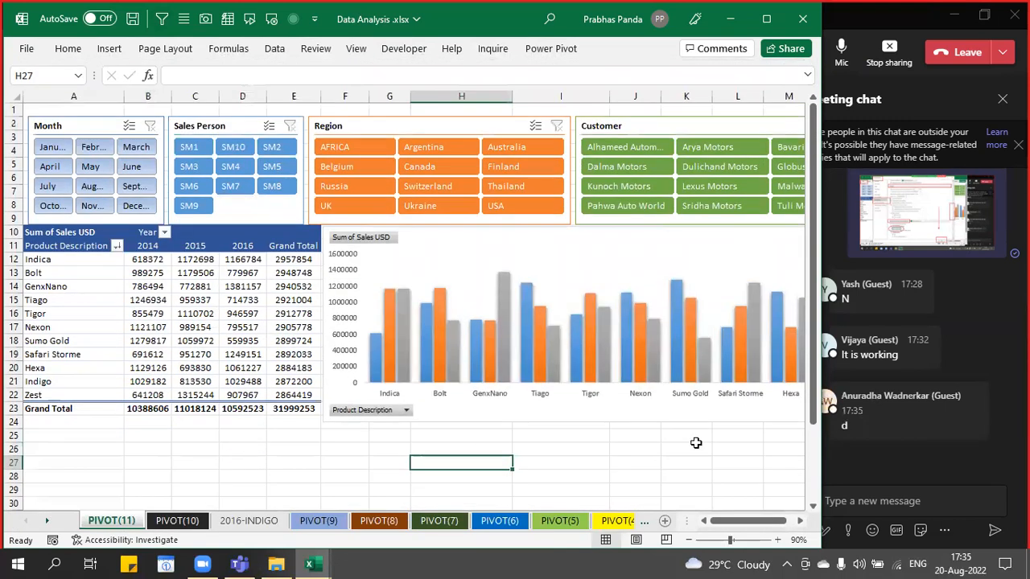
- Maximize the workbook, move the pivot chart over the pivot table and widen it to the Customer slicer's far edge
click(768, 22)
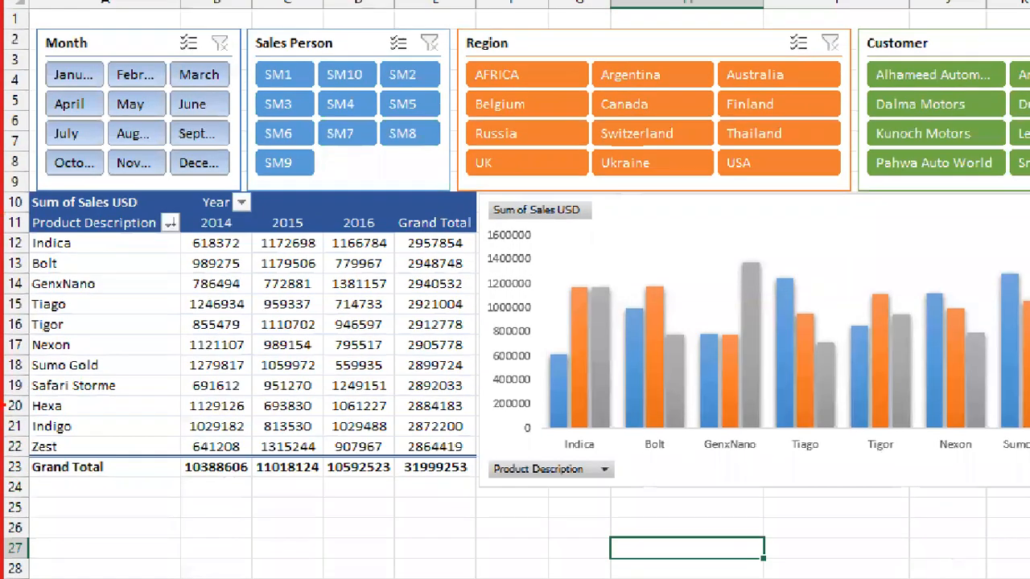
mouse_move(27, 192)
mouse_down()
mouse_move(531, 293)
mouse_move(481, 490)
mouse_move(475, 480)
mouse_up()
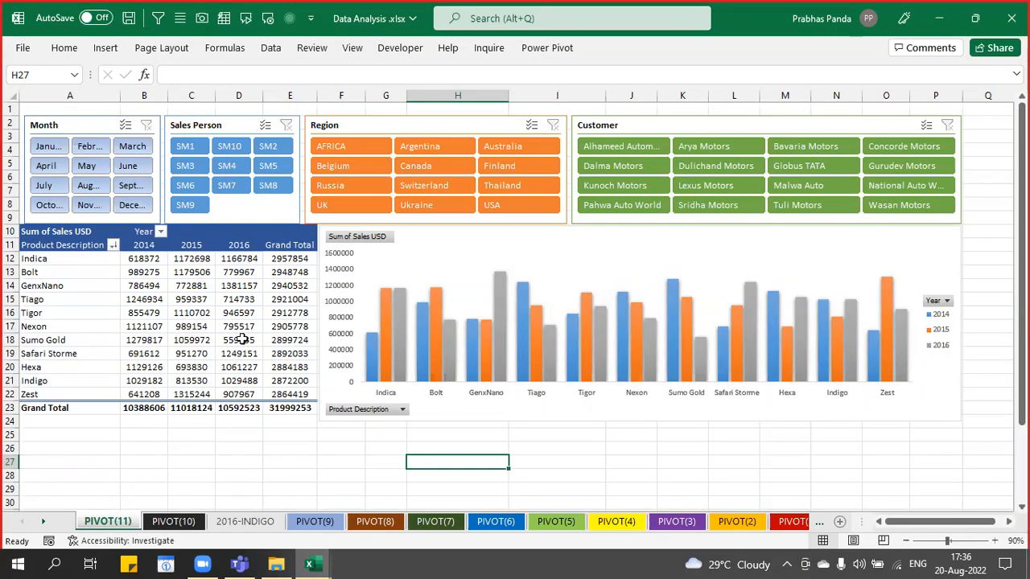
mouse_move(238, 345)
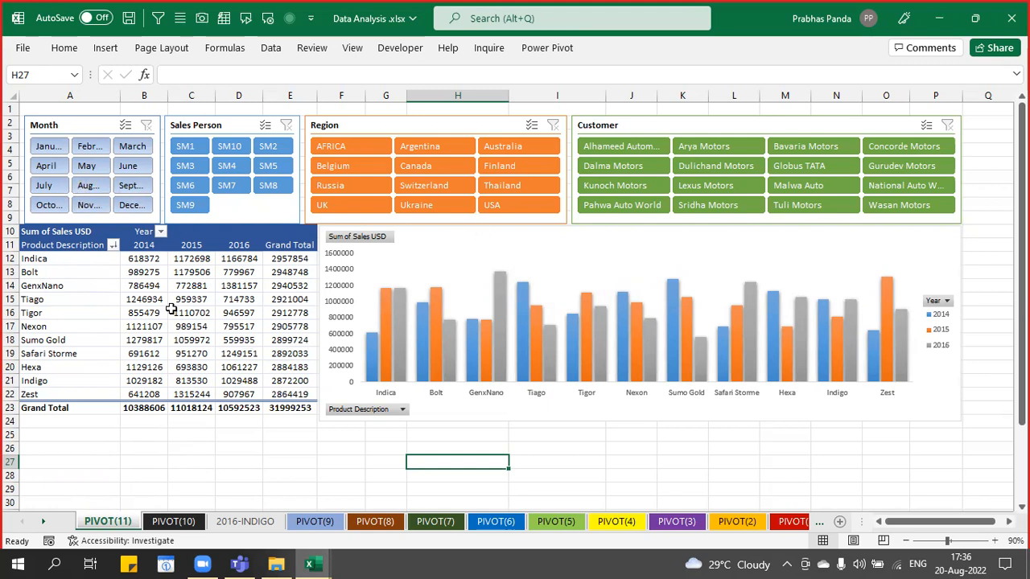
mouse_move(172, 309)
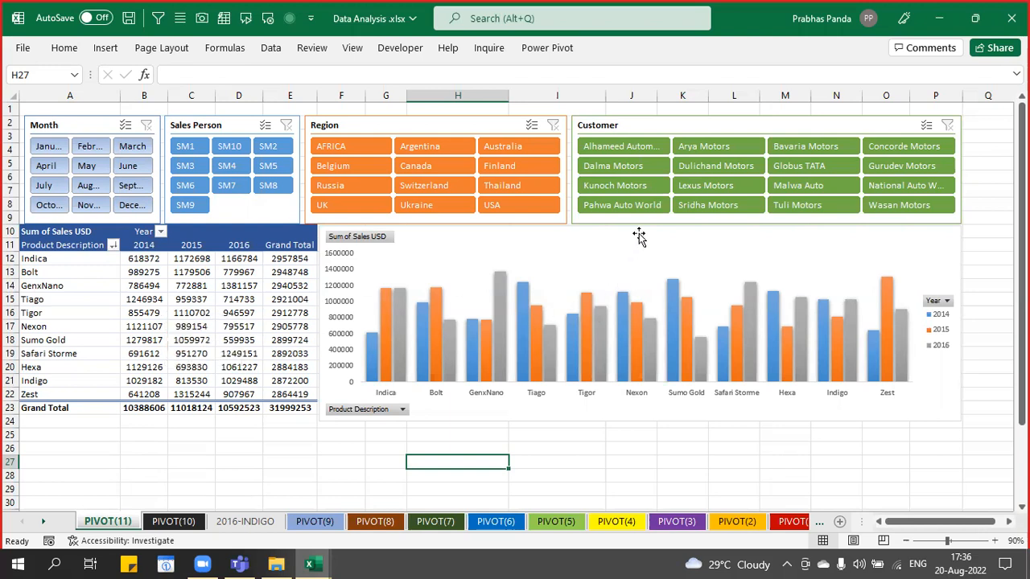
click(626, 271)
mouse_move(625, 271)
mouse_down()
mouse_move(391, 284)
mouse_move(338, 230)
mouse_up()
drag(660, 321, 960, 314)
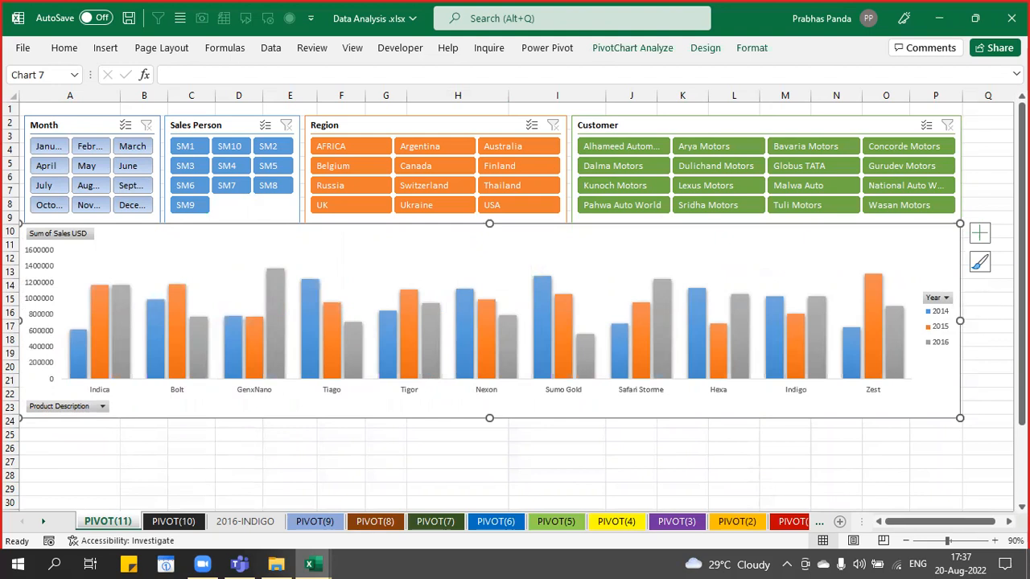
- Filter the dashboard chart to customer Lexus Motors and year 2016 only
click(711, 191)
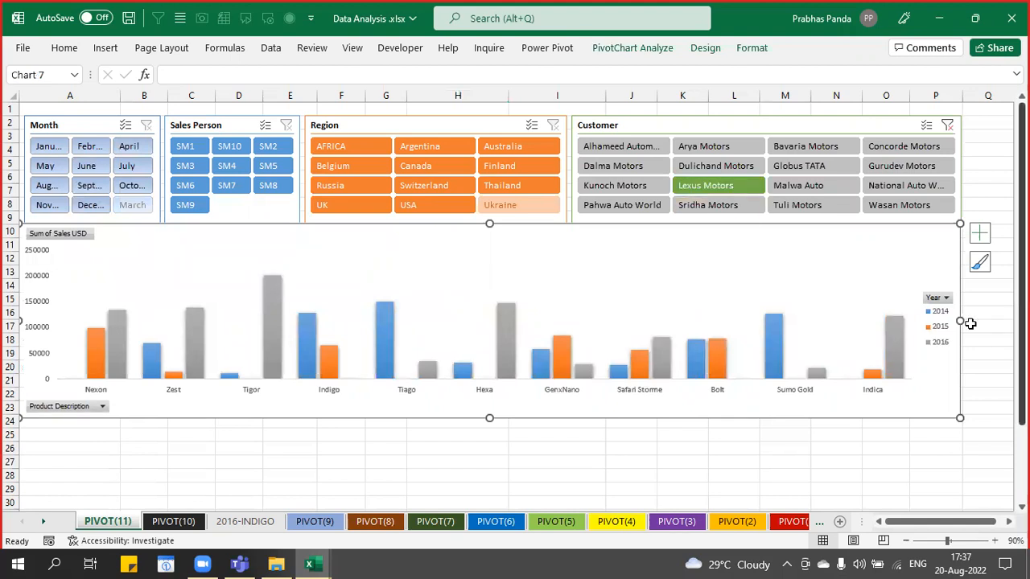
click(947, 298)
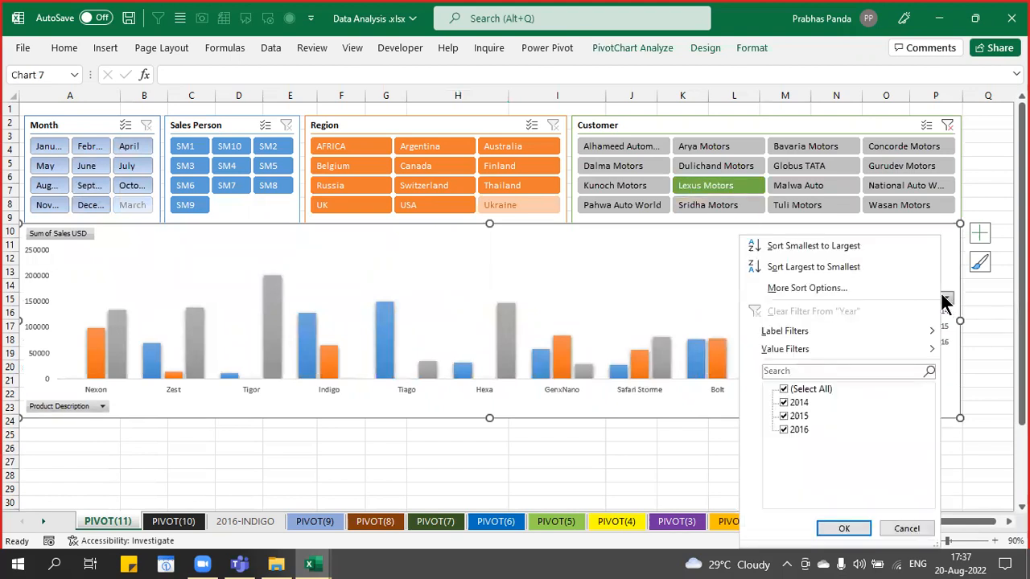
click(784, 389)
click(787, 432)
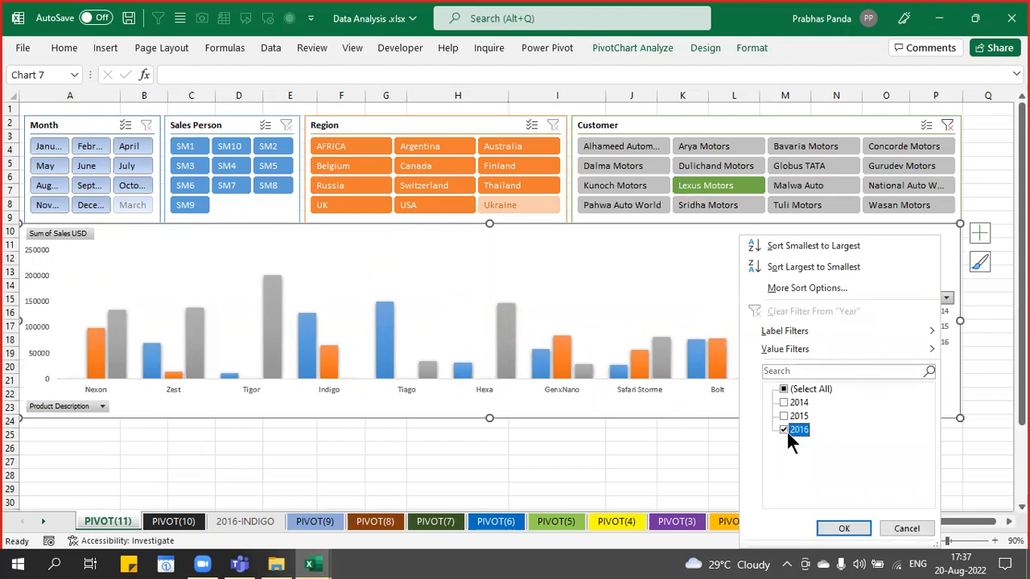
click(841, 530)
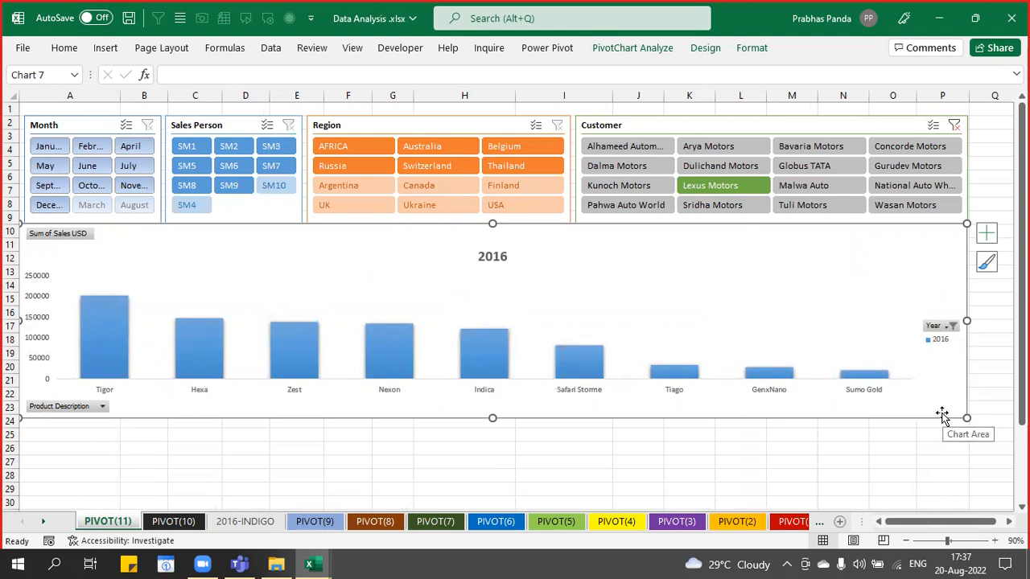
- Try the Belgium region filter on the chart and clear the Region, Customer and Year filters
click(521, 146)
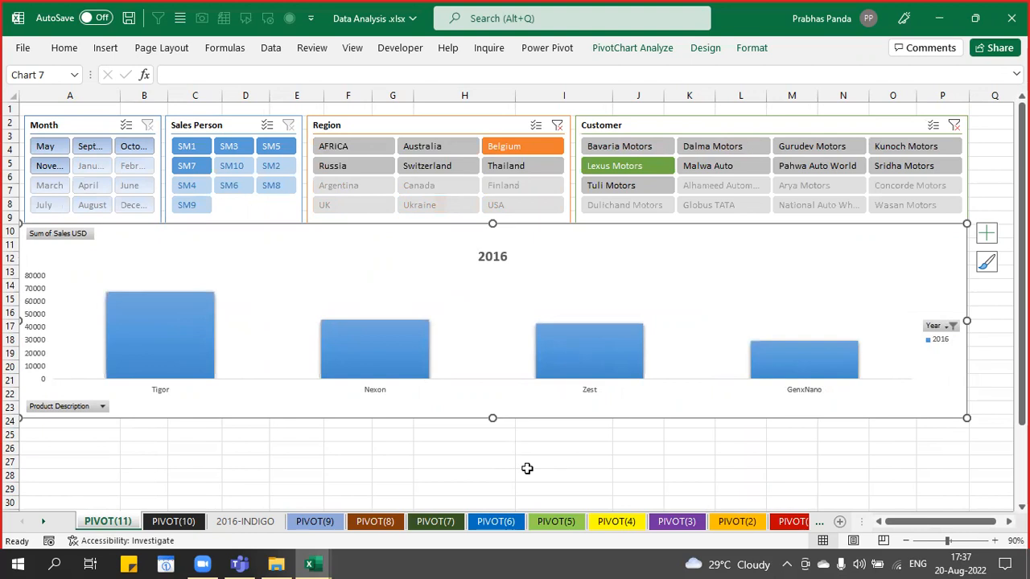
click(557, 124)
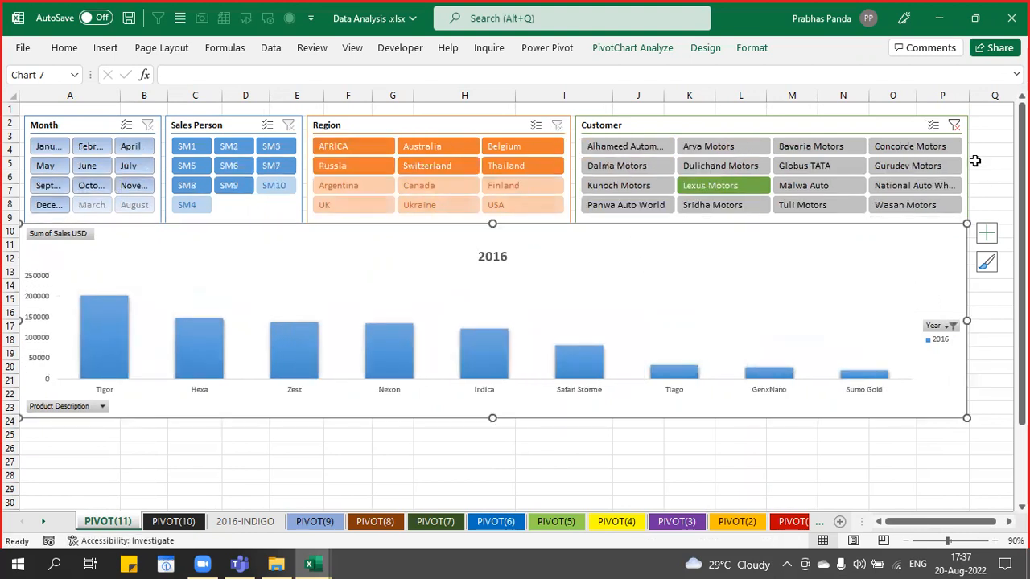
click(955, 125)
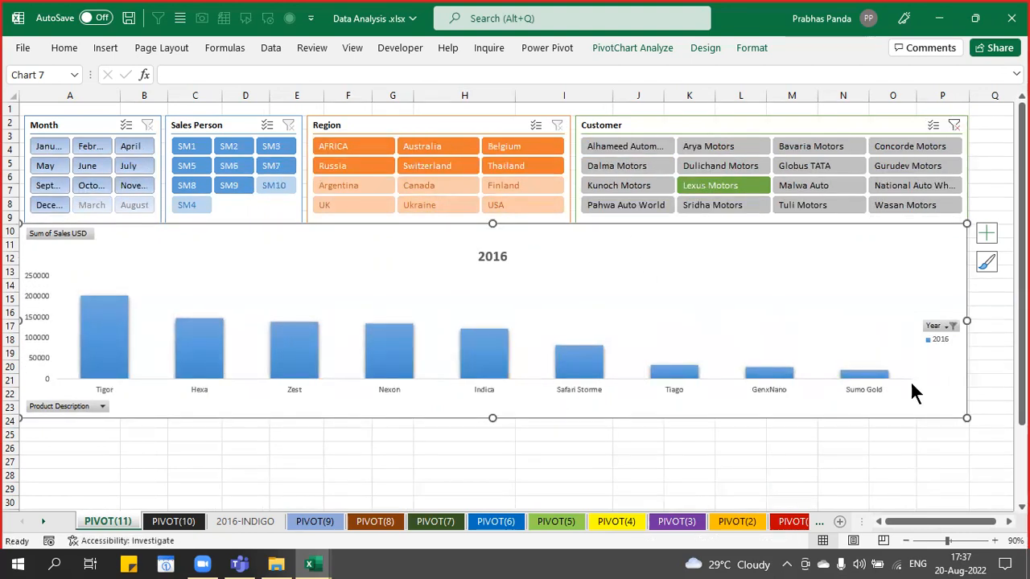
click(951, 327)
key(Escape)
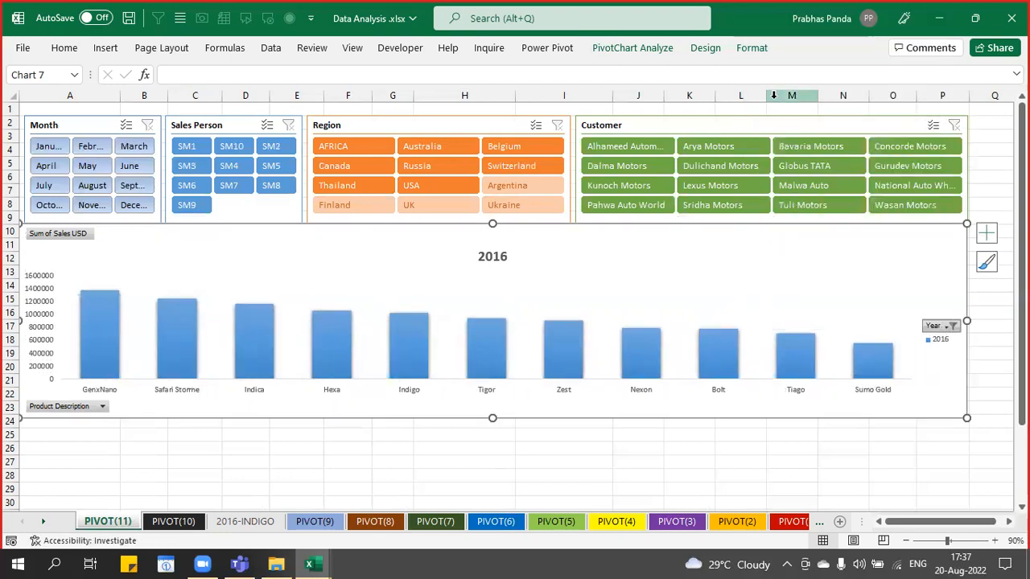
- Save the workbook with empty cell I26 selected, and restore its window to a smaller size extended slightly downward
click(577, 445)
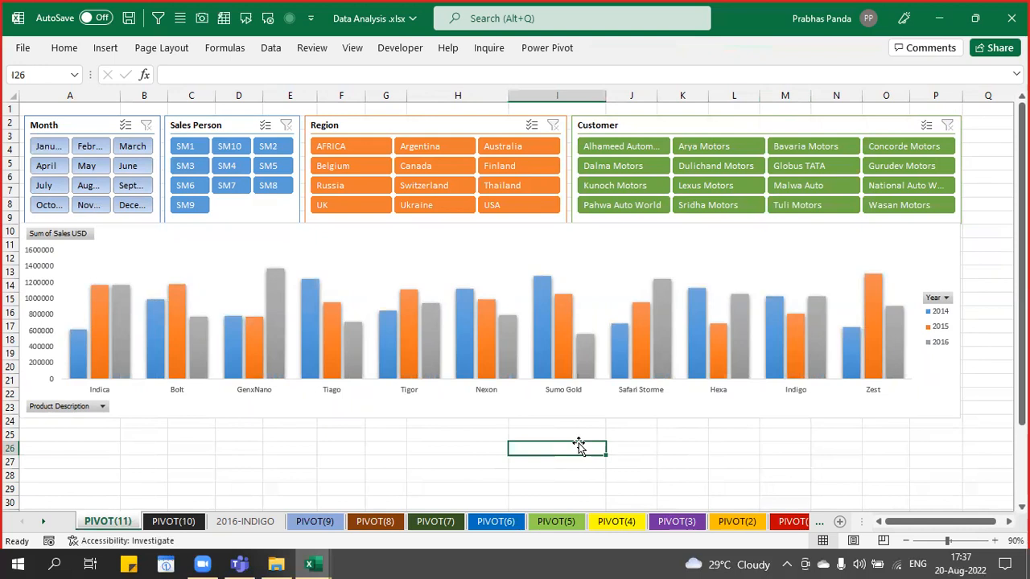
key(ctrl+s)
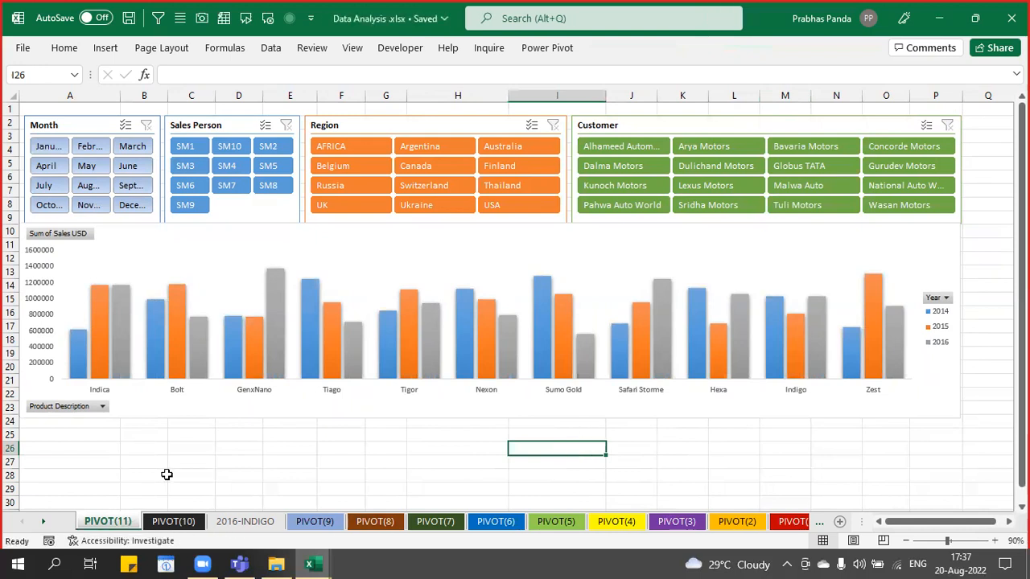
click(975, 17)
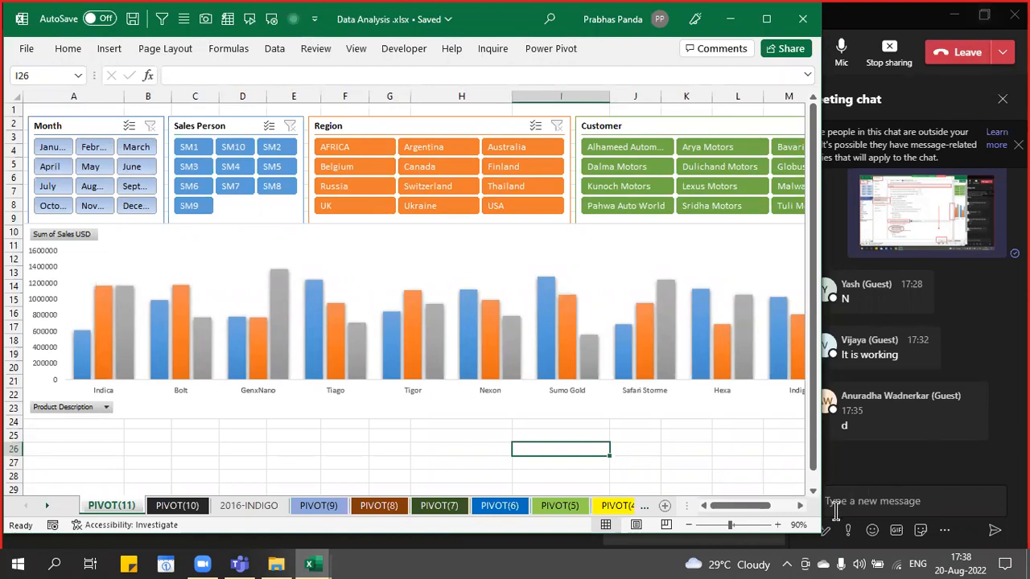
drag(822, 533, 817, 547)
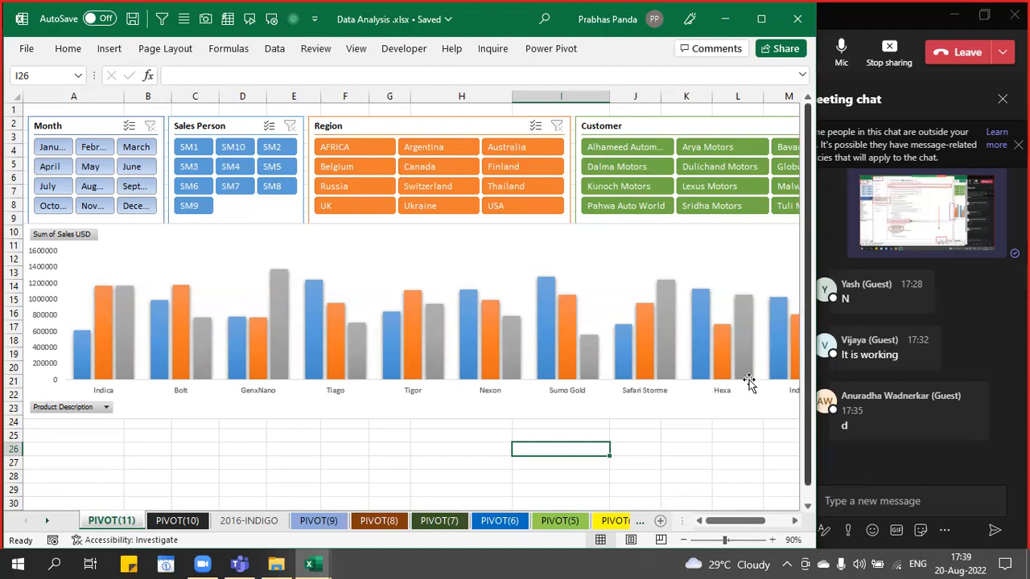
- Maximize the workbook, capture a screenshot of the full dashboard and switch to Outlook
click(761, 30)
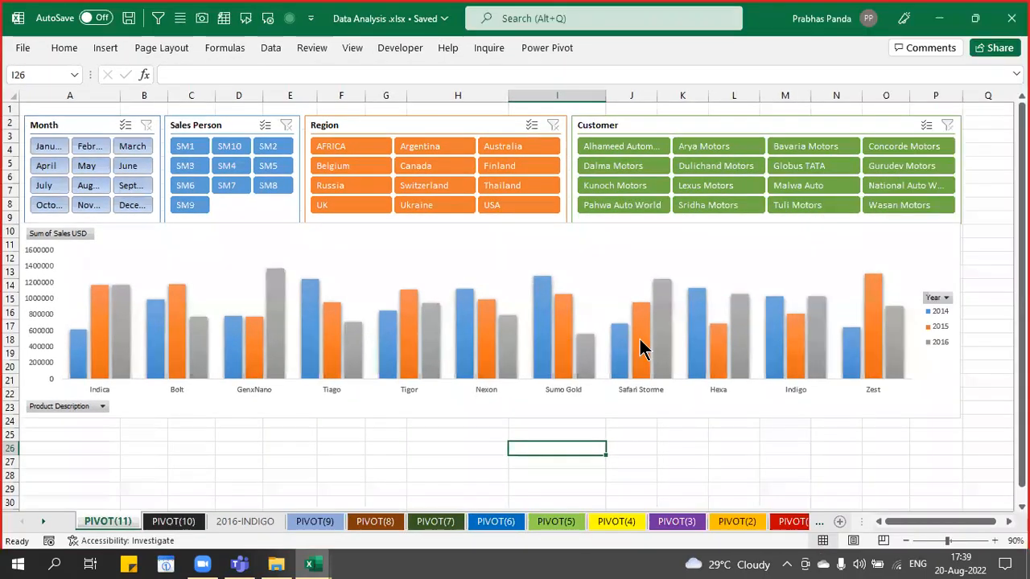
mouse_move(728, 375)
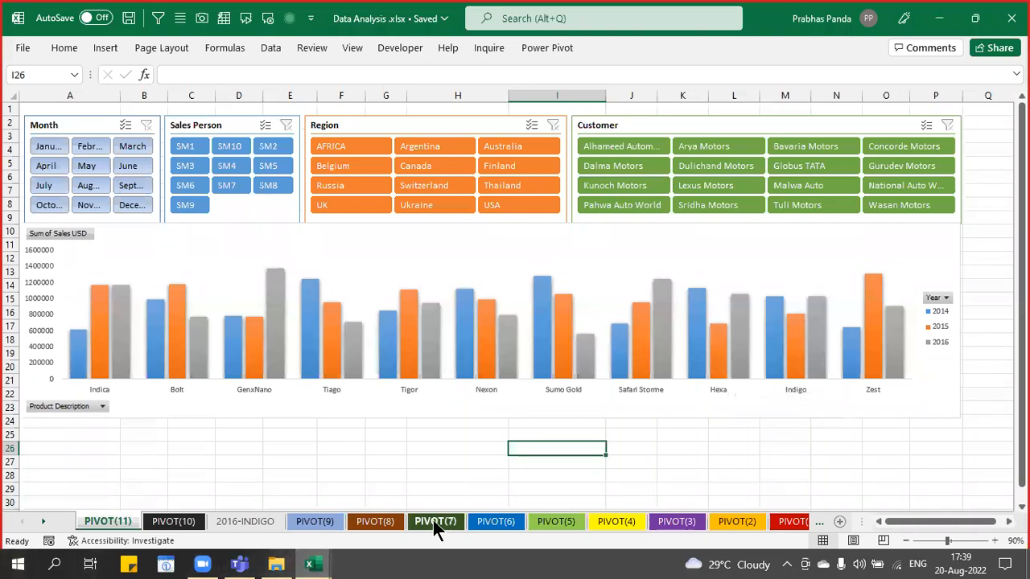
key(super)
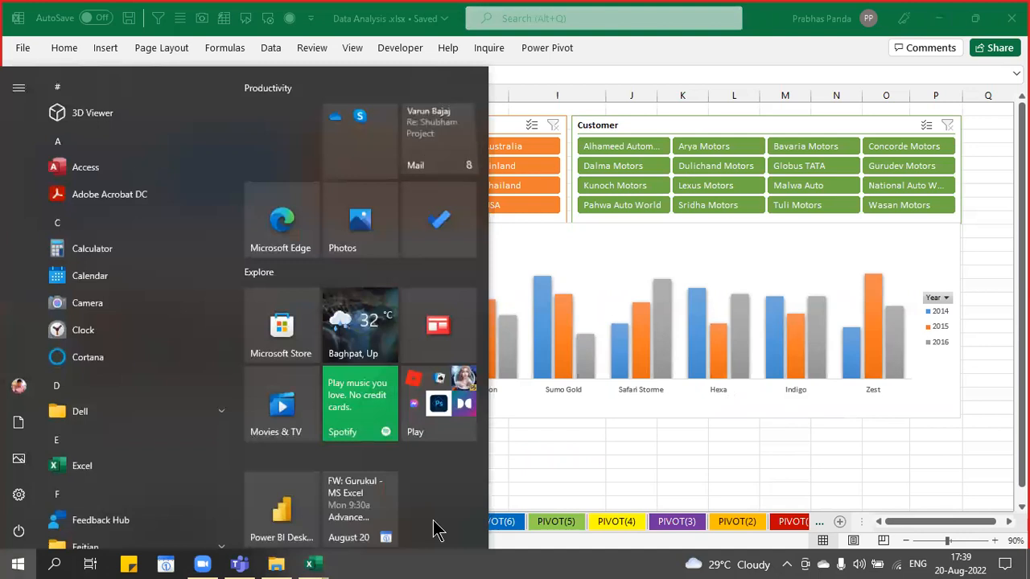
text(outlook)
key(Escape)
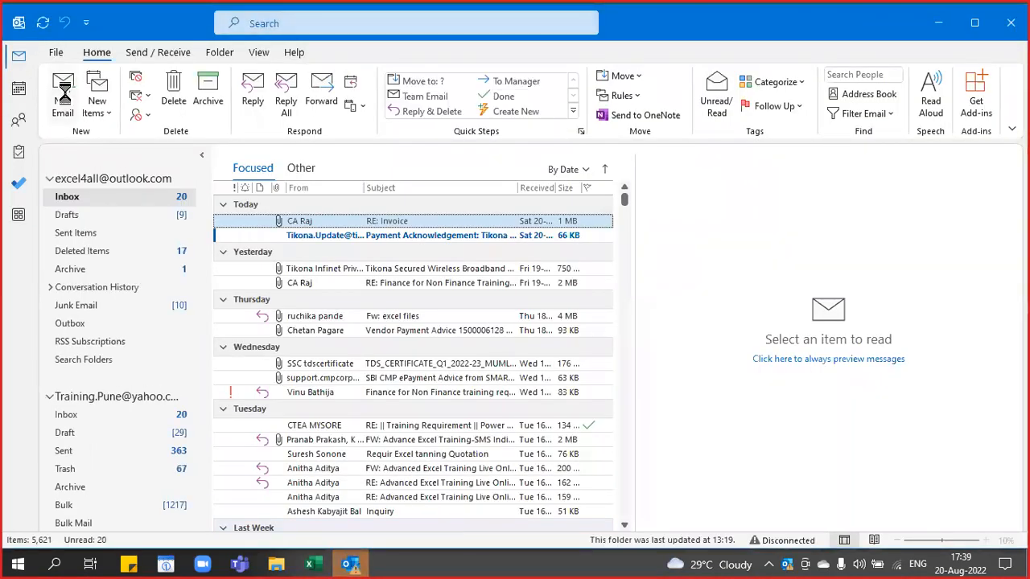
- Create a new email and paste the dashboard screenshot into its body above the signature
click(63, 92)
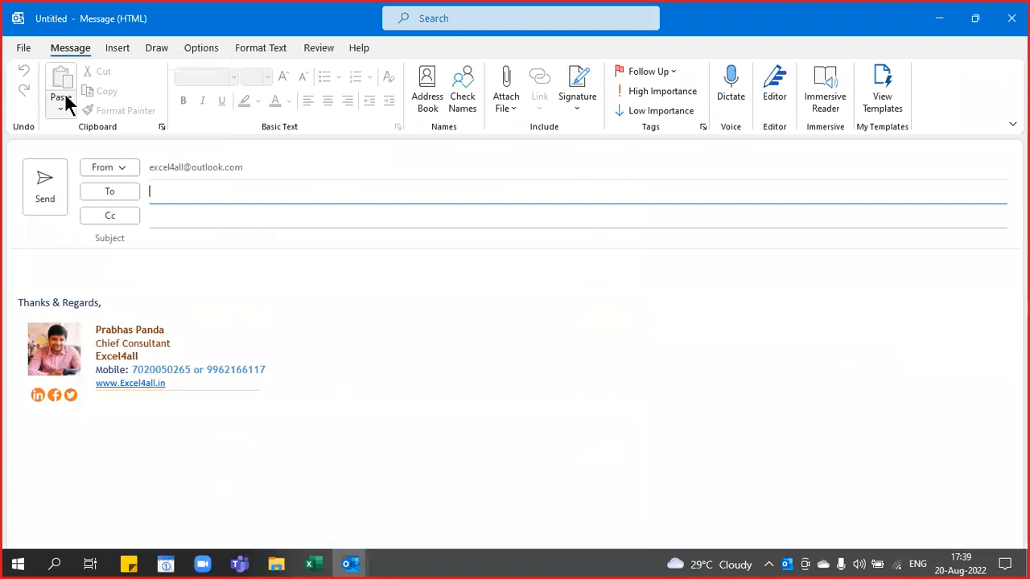
click(139, 263)
key(ctrl+v)
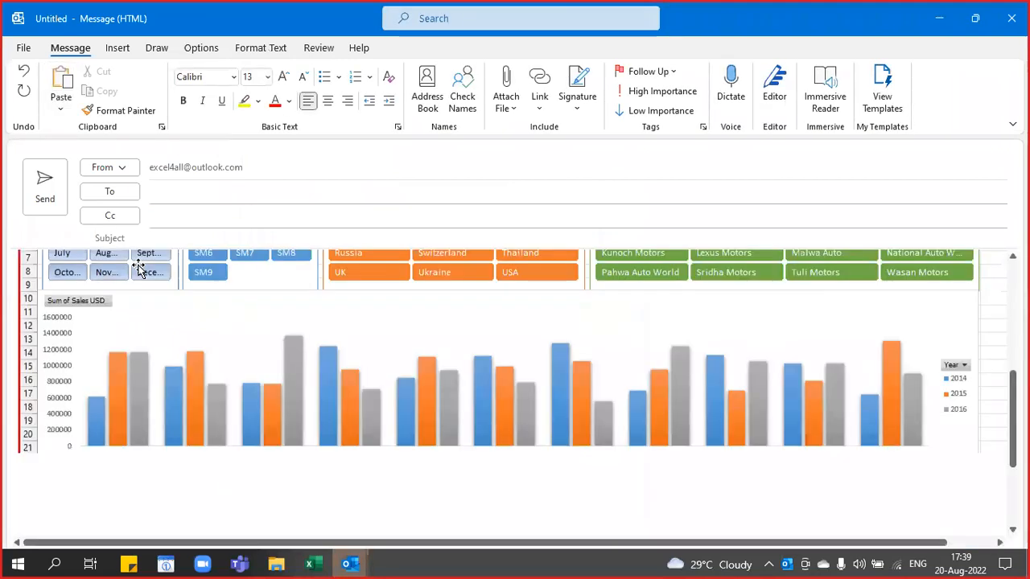
scroll(139, 266, down, 3)
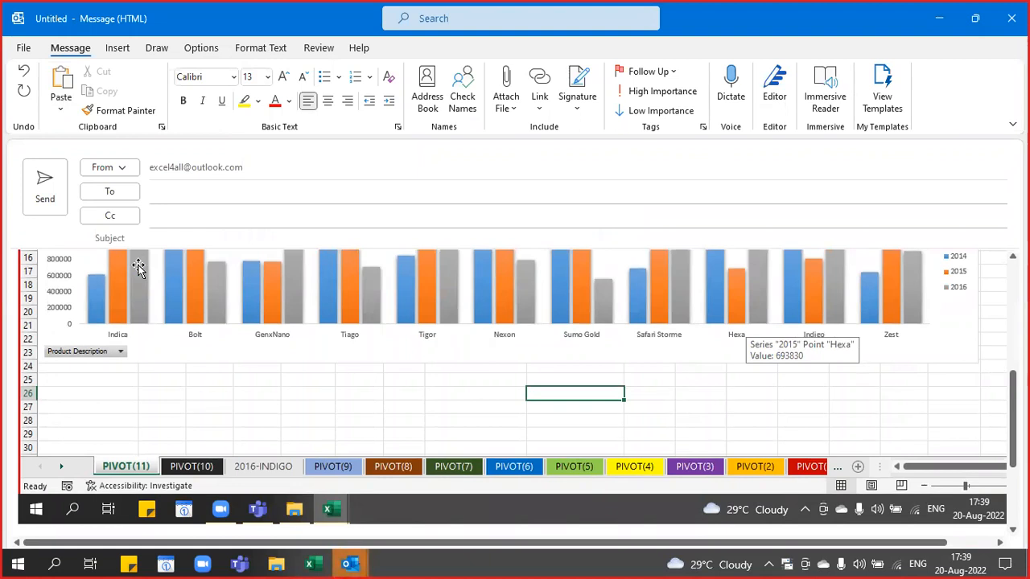
- Discard the draft email without saving and close Outlook to return to Excel
click(1011, 18)
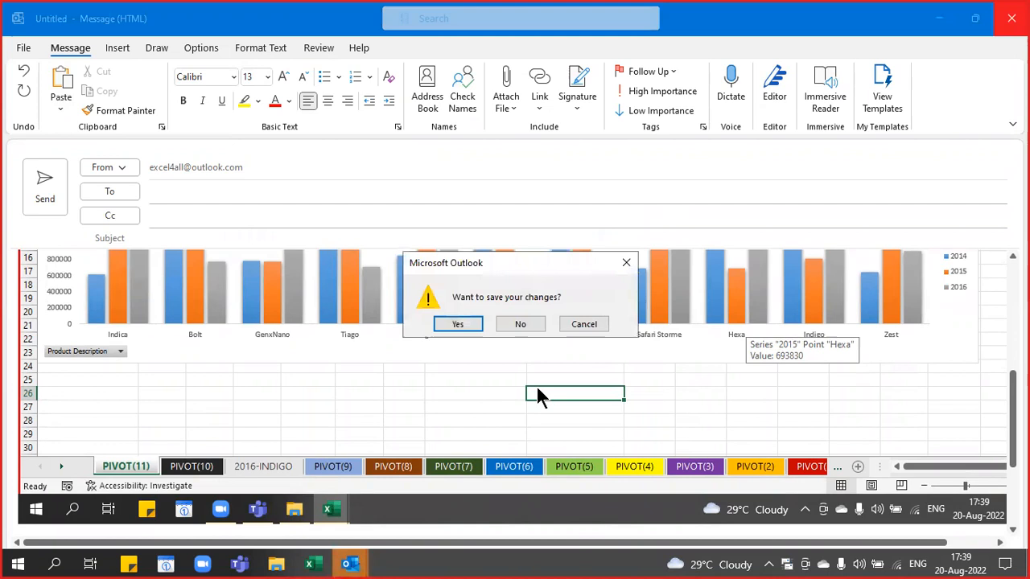
click(524, 319)
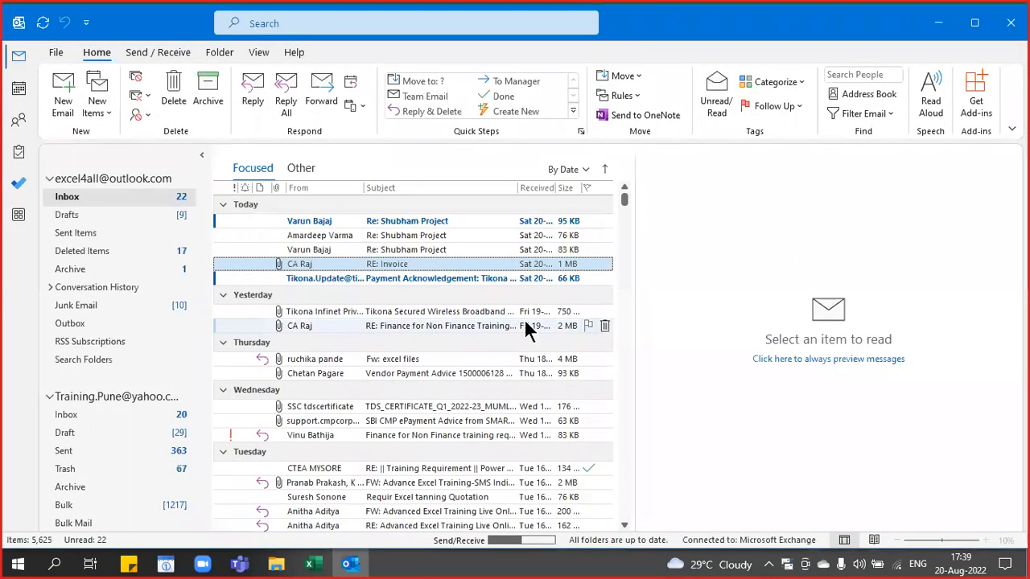
key(alt+F4)
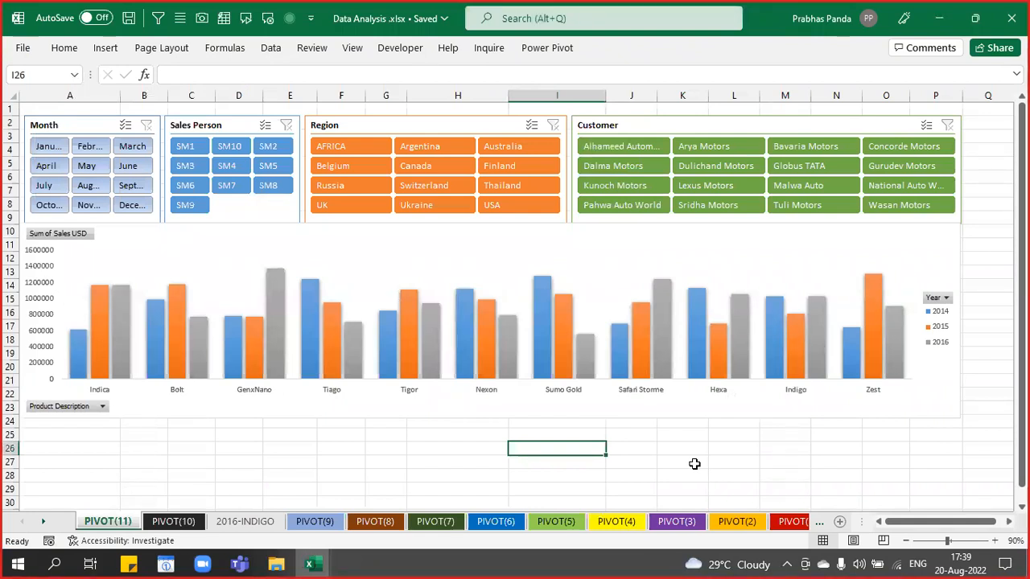
- Restore the workbook's smaller window and create a copy of the PIVOT(10) sheet placed before PIVOT(11)
click(975, 18)
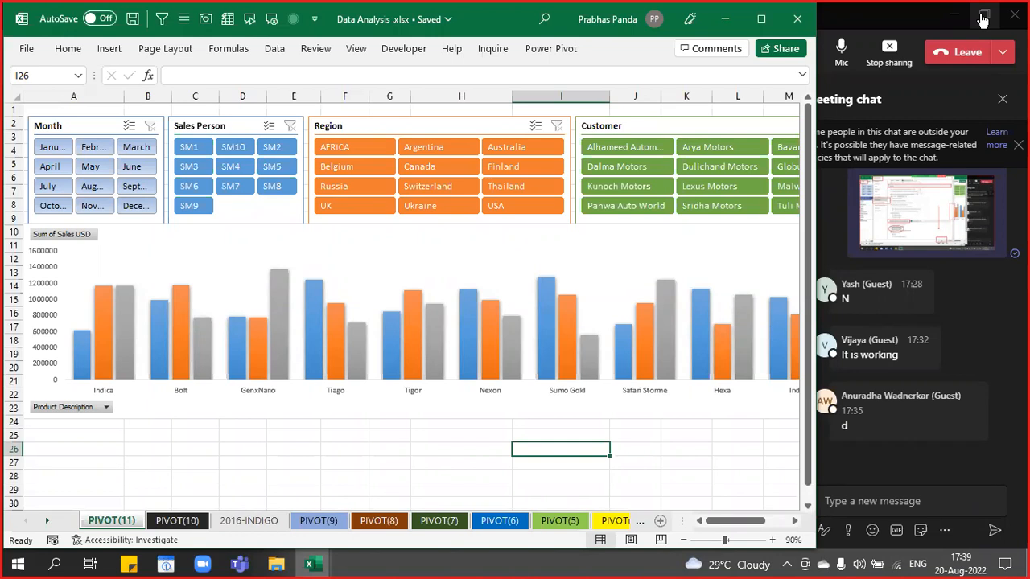
click(183, 521)
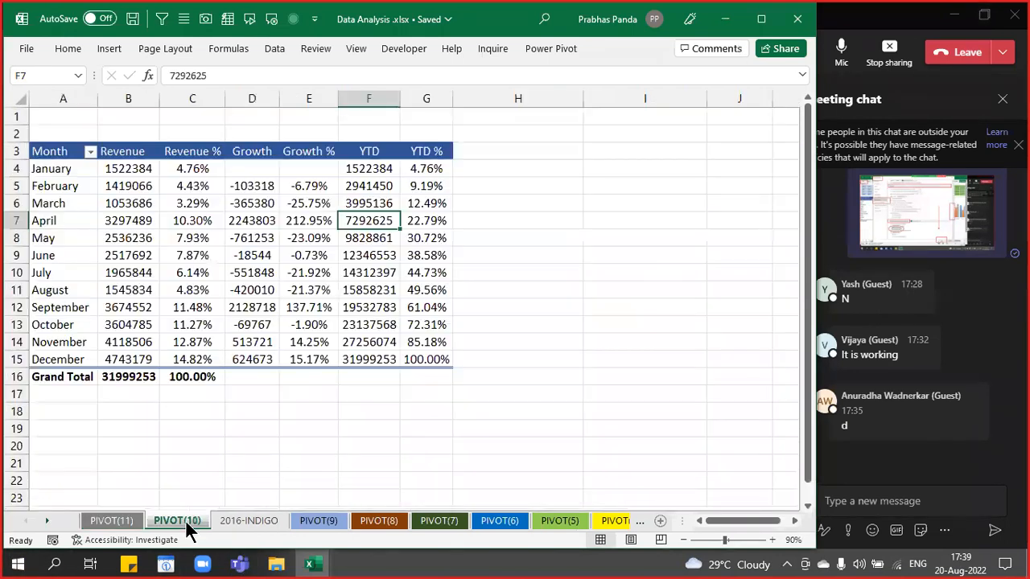
right_click(176, 516)
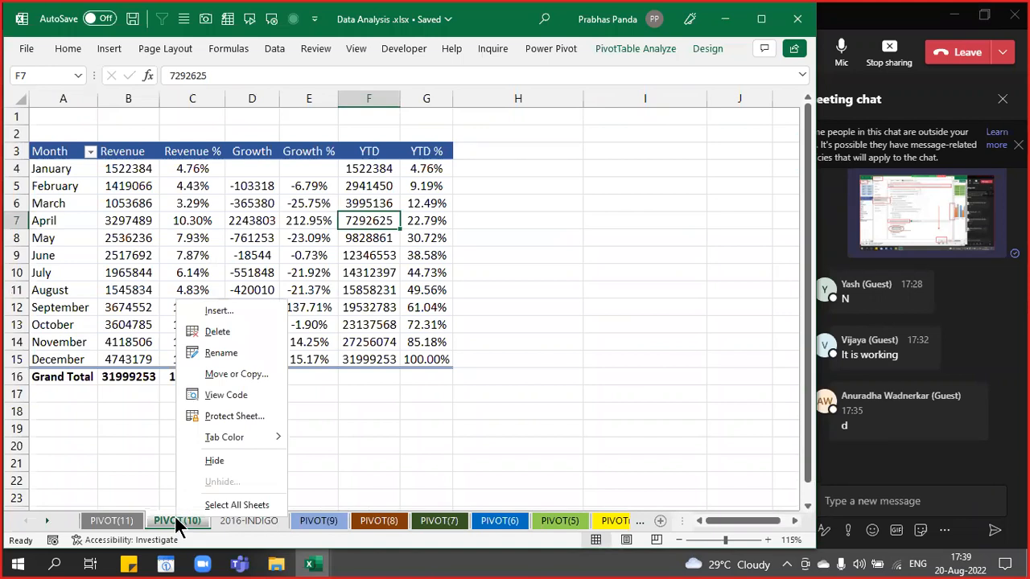
click(250, 374)
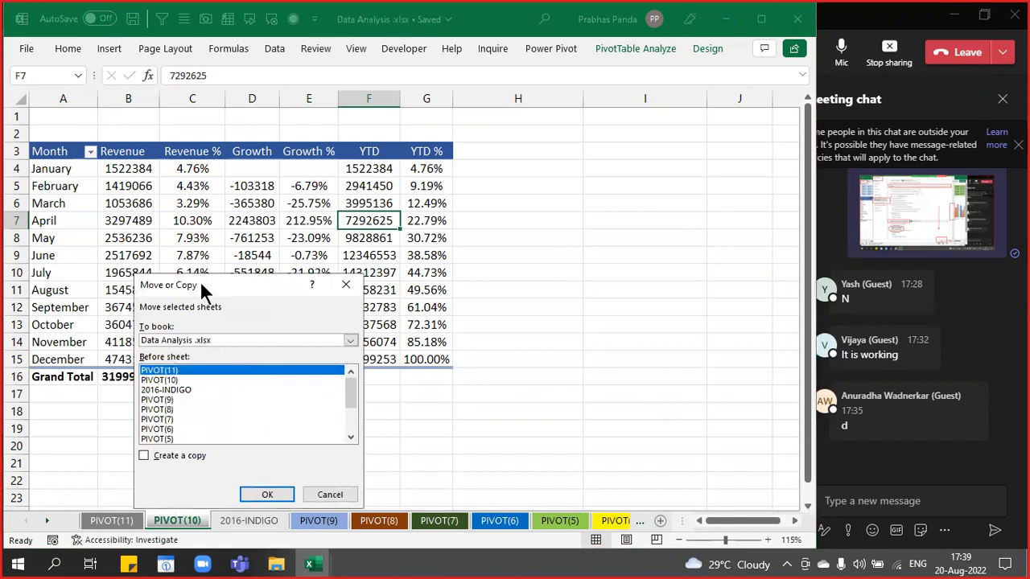
drag(212, 282, 499, 123)
click(466, 297)
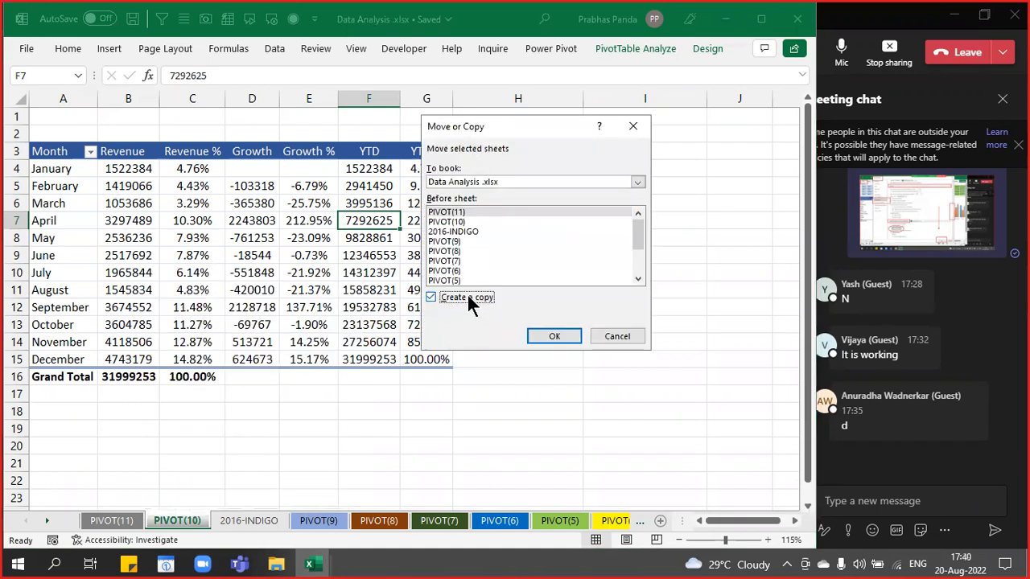
click(553, 335)
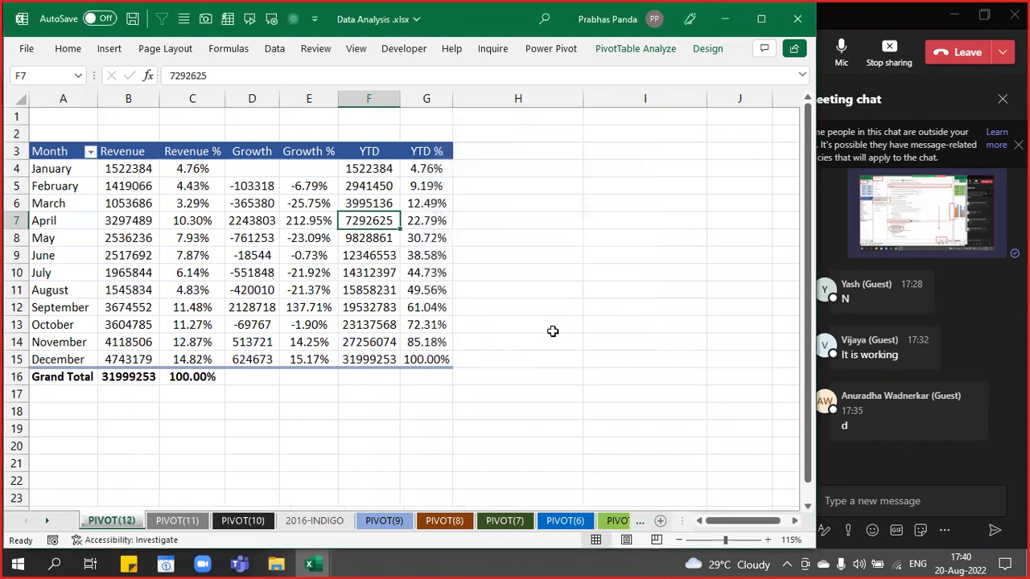
- Colour the PIVOT(12) sheet tab with a darker orange theme colour
right_click(101, 523)
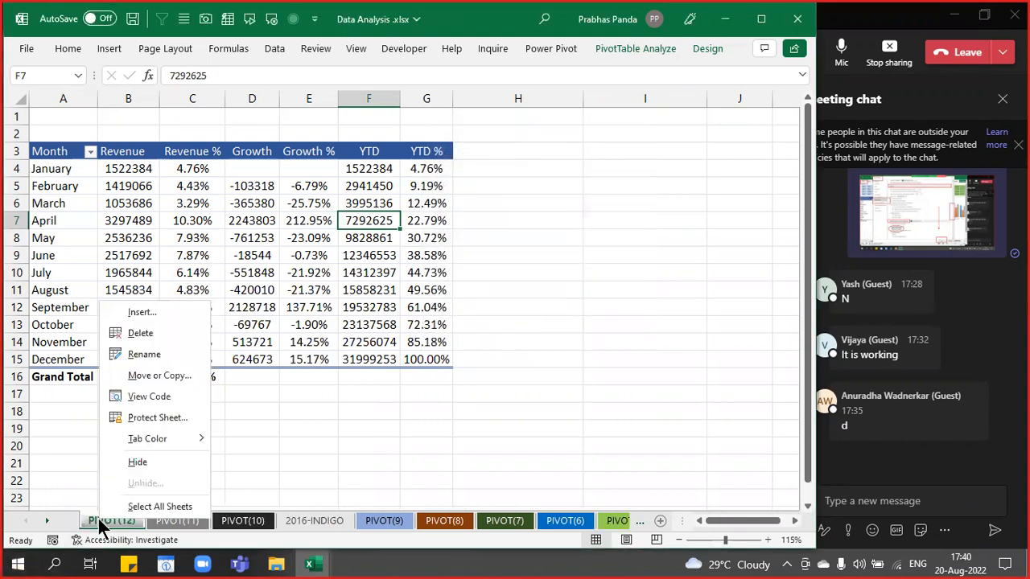
mouse_move(160, 439)
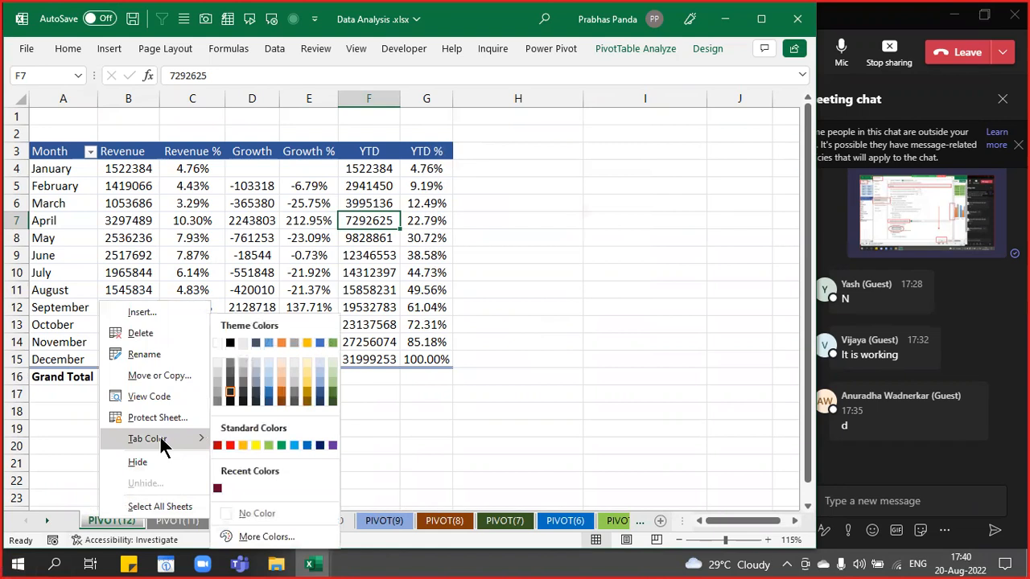
click(281, 392)
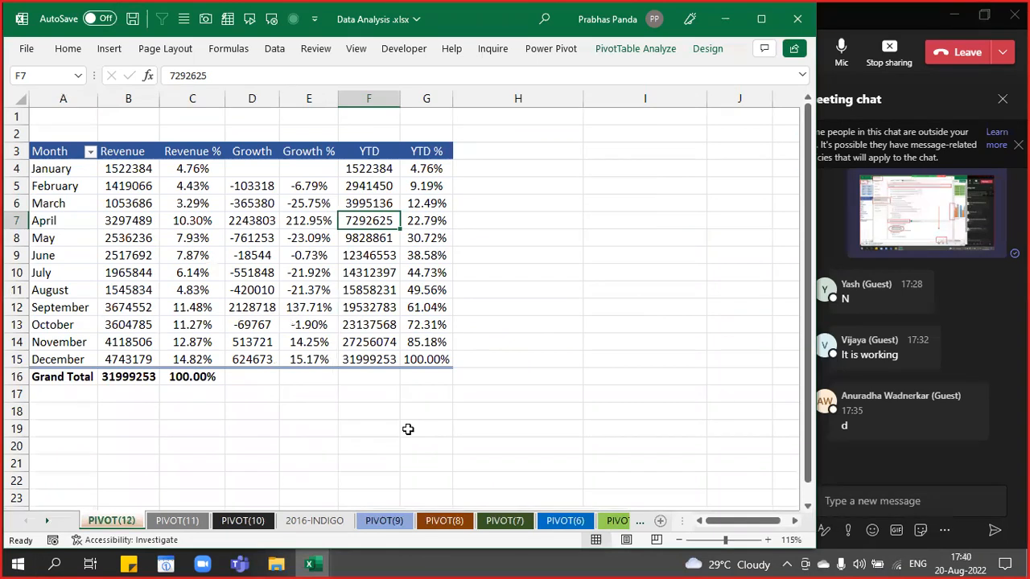
- Show the pivot table's field list and remove all the value fields and the Month field from the layout
right_click(172, 242)
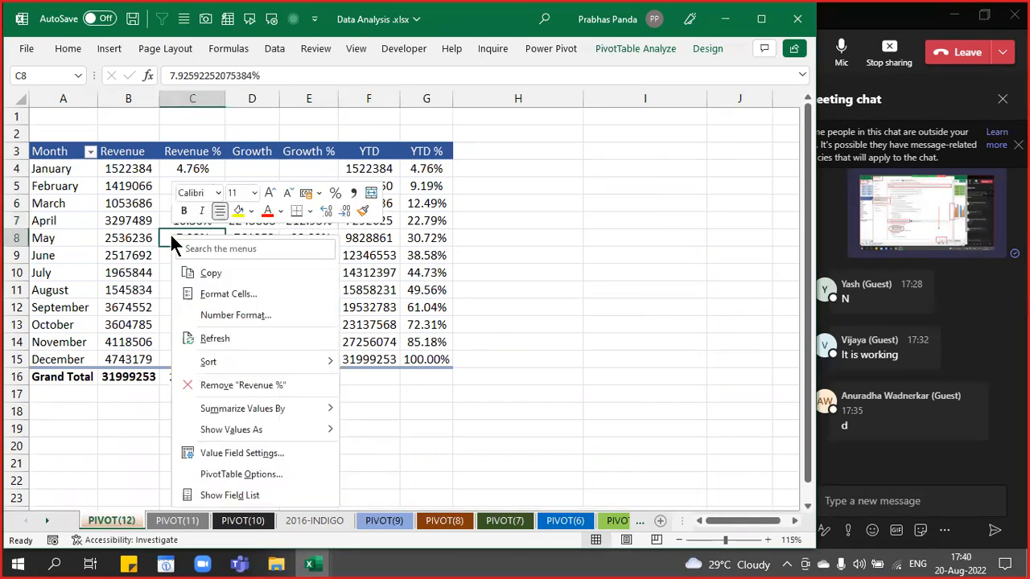
click(230, 496)
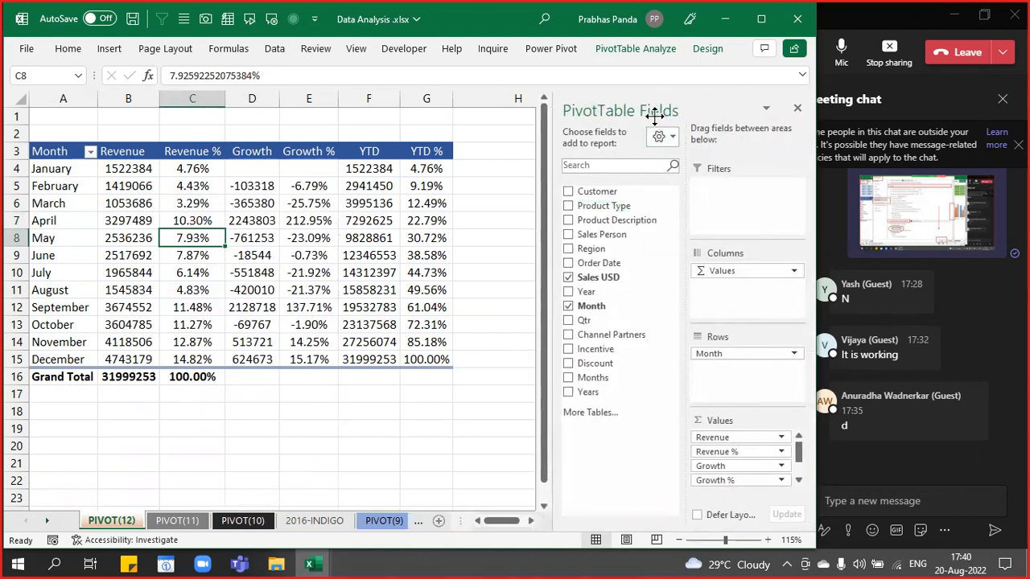
right_click(194, 186)
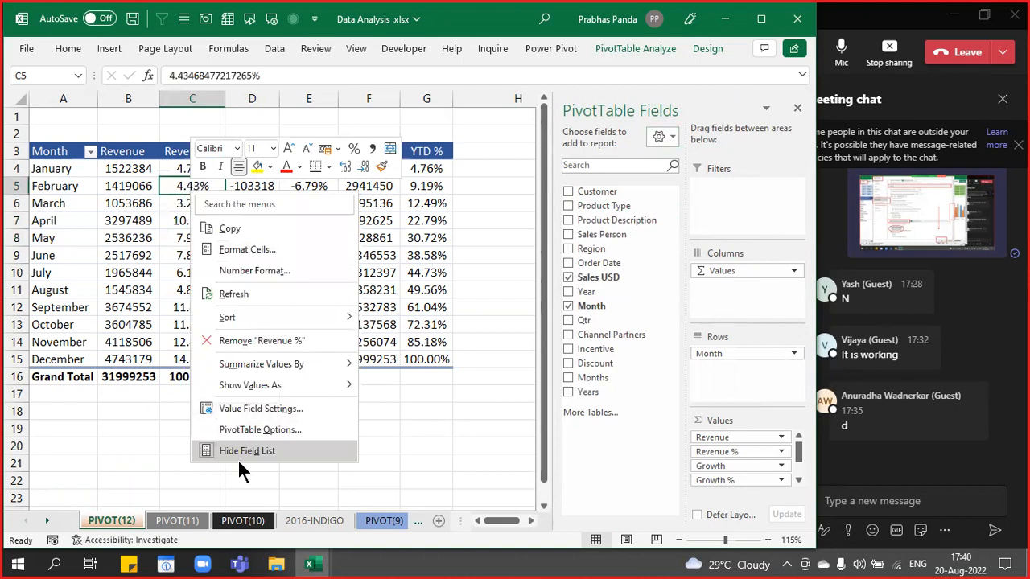
click(239, 463)
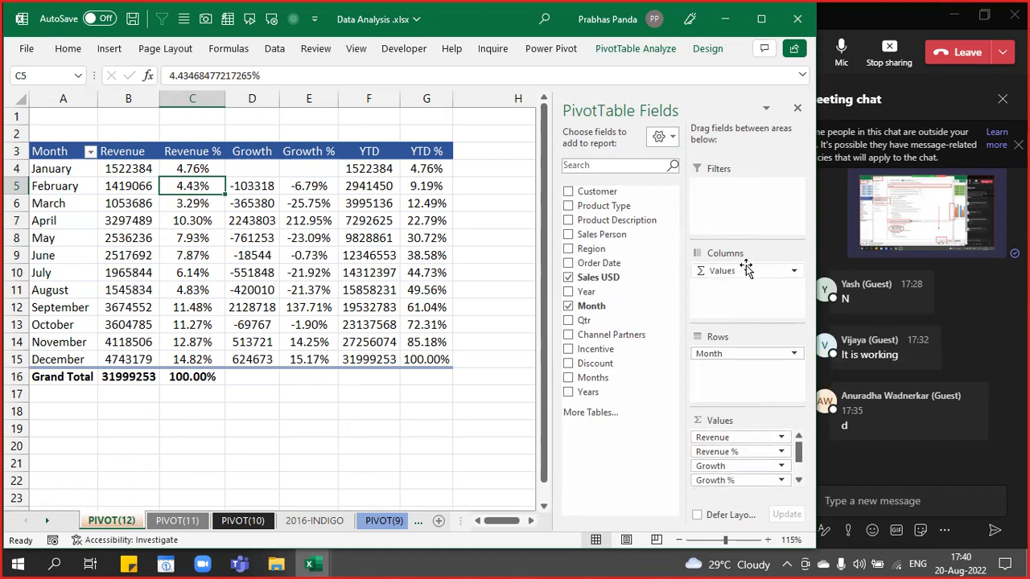
drag(746, 267, 628, 420)
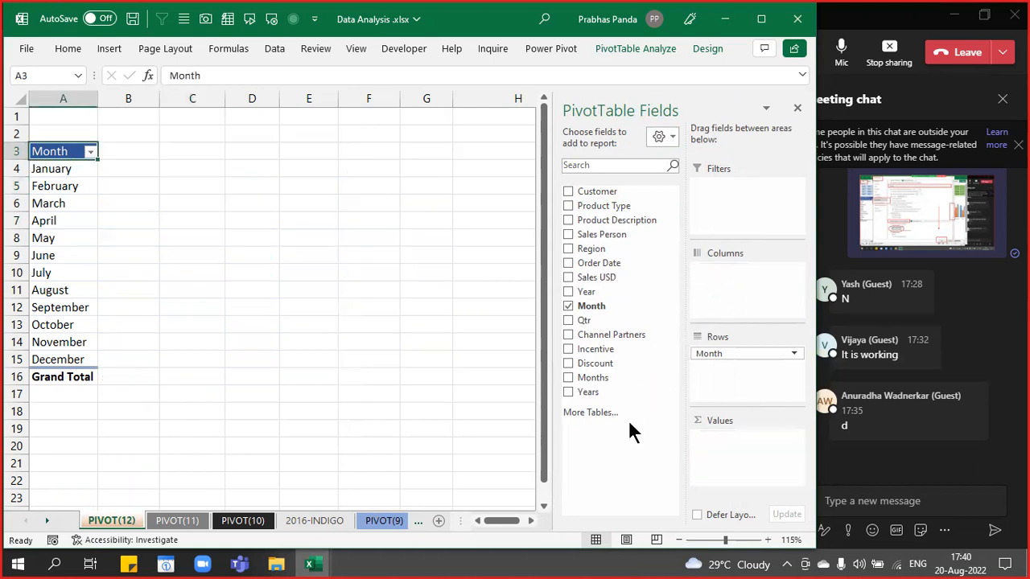
click(566, 307)
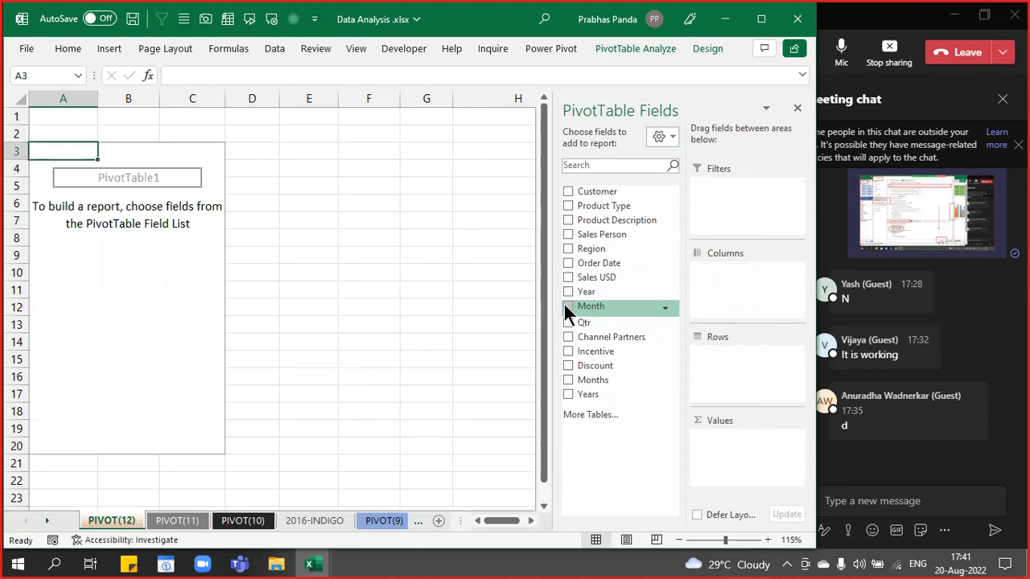
- Build the pivot table with Product Description as rows, Sales USD as summed values and Year as columns
drag(653, 221, 749, 360)
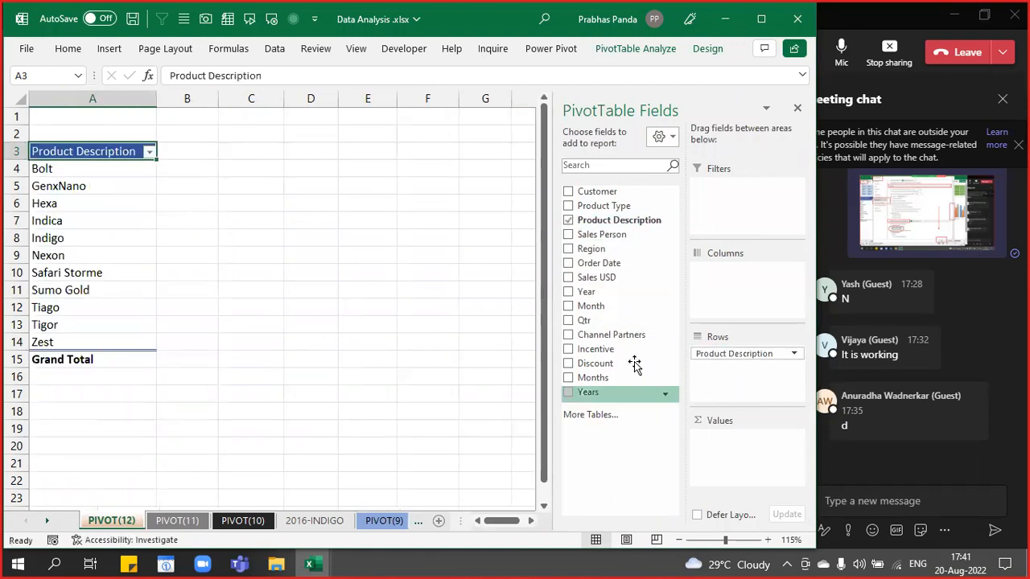
drag(628, 276, 750, 441)
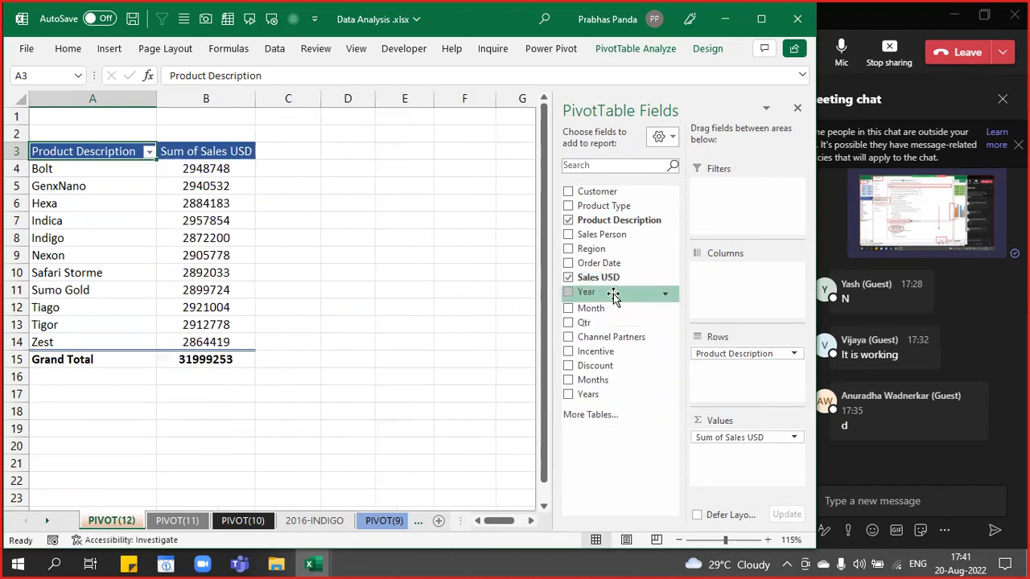
drag(609, 292, 747, 283)
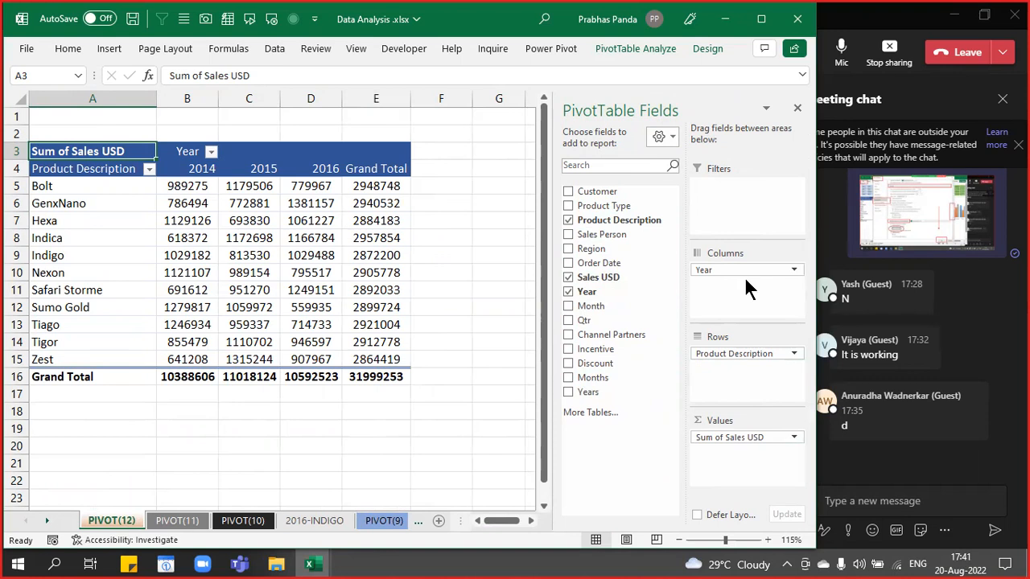
- Centre-align the year headings, sales values and grand totals in B4:E16 of the pivot table
key(Down)
key(Right)
key(shift+Right)
key(shift+Right)
key(shift+Right)
key(ctrl+shift+Down)
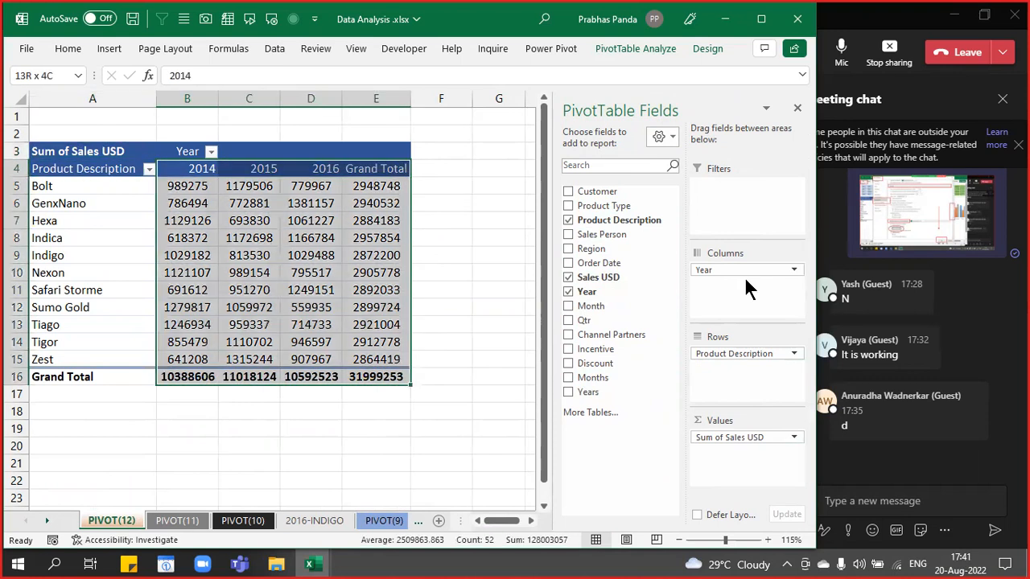
key(alt+h)
key(a)
key(c)
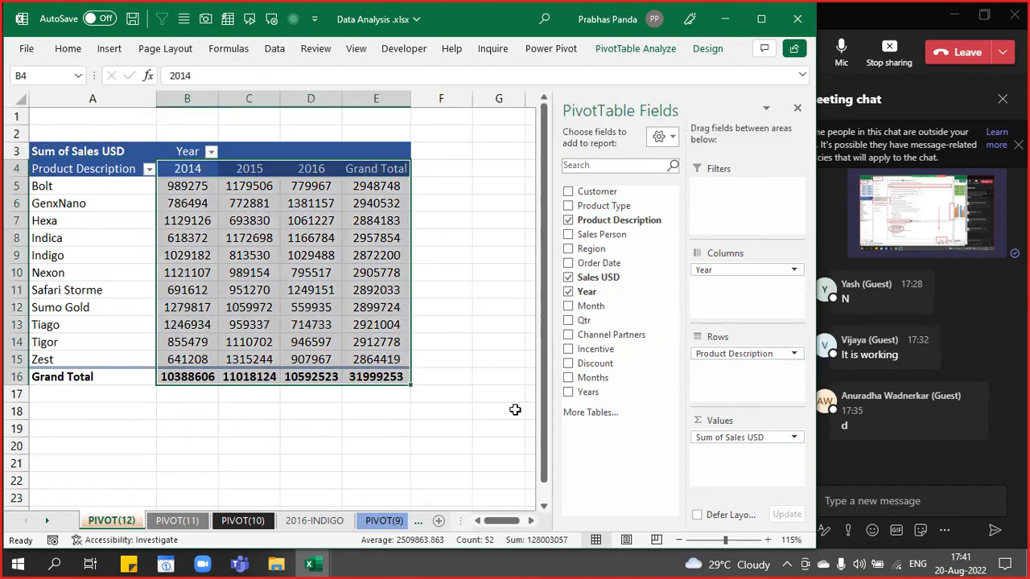
- Turn off autofitting column widths on update in the pivot table's options and apply the change
right_click(363, 290)
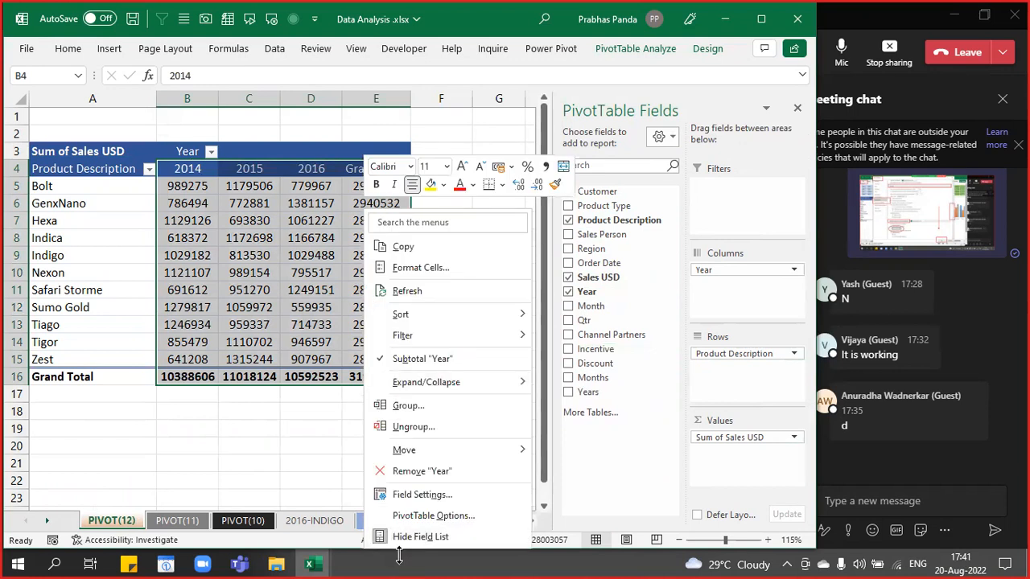
click(424, 515)
click(344, 421)
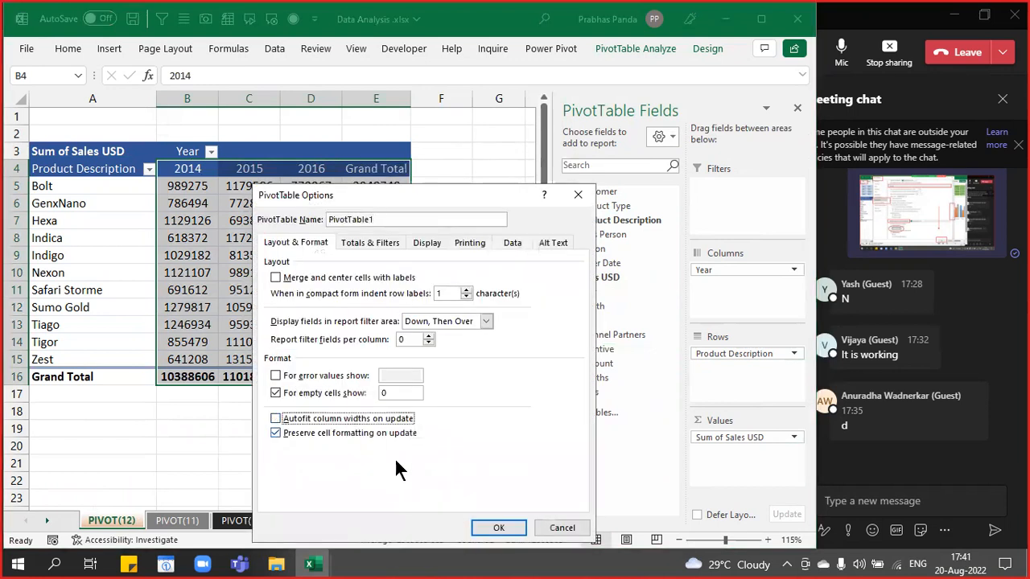
click(499, 528)
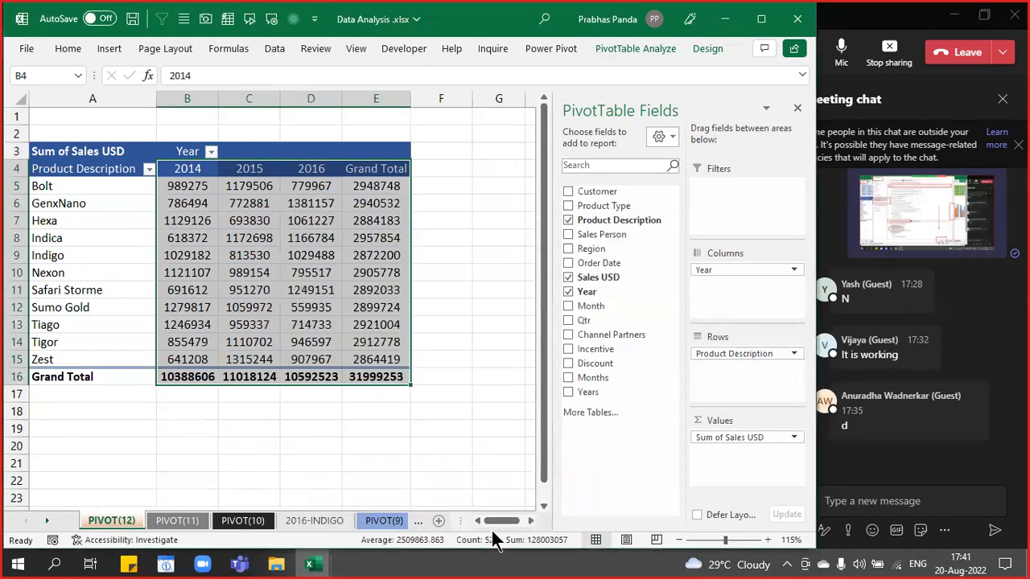
click(320, 271)
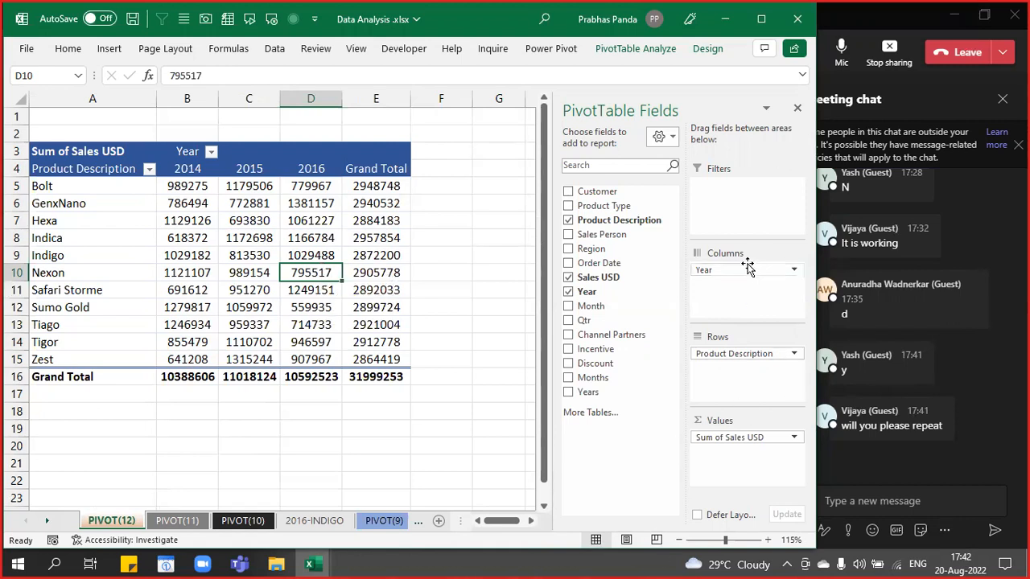
drag(749, 275, 749, 276)
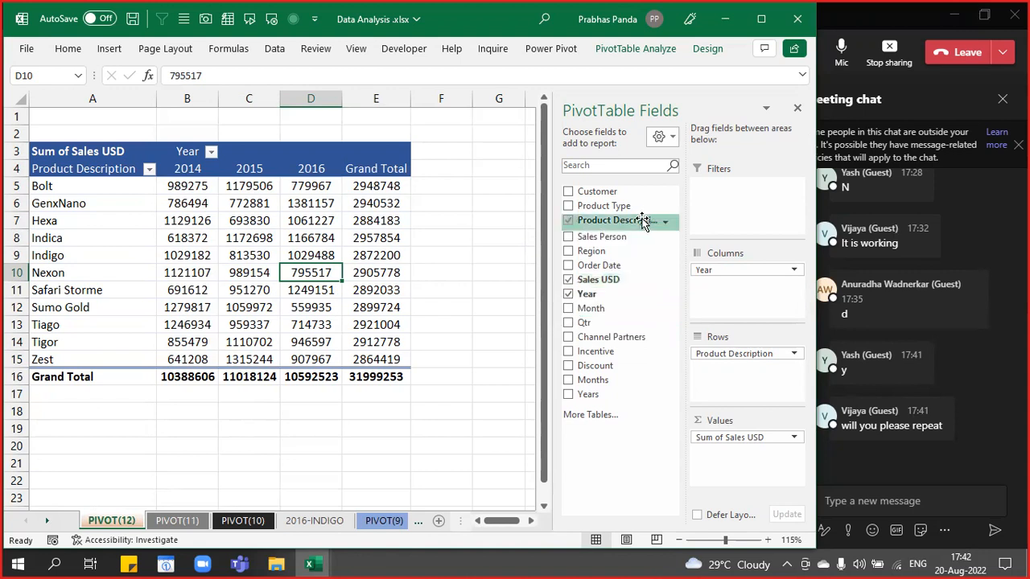
drag(643, 222, 720, 359)
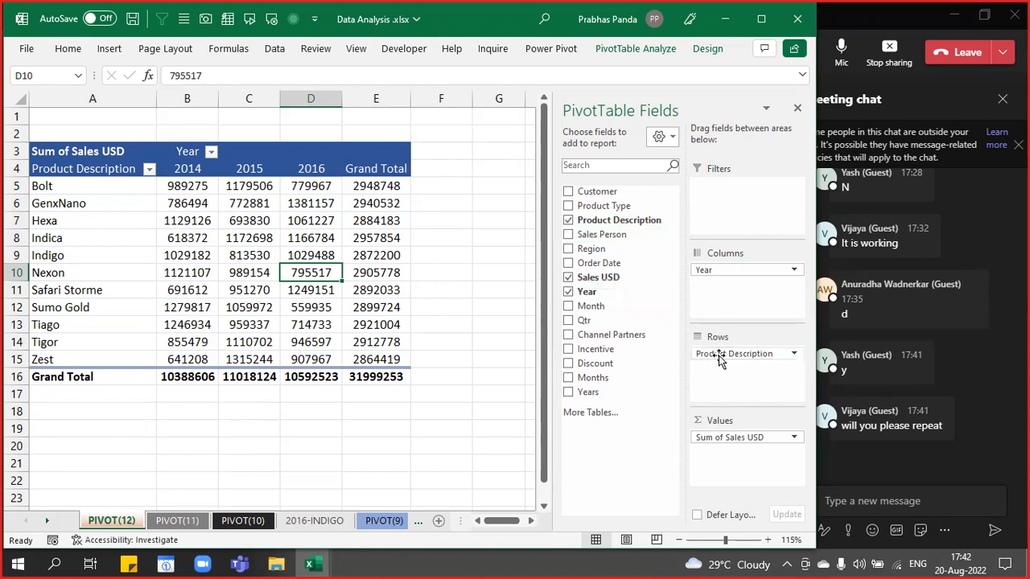
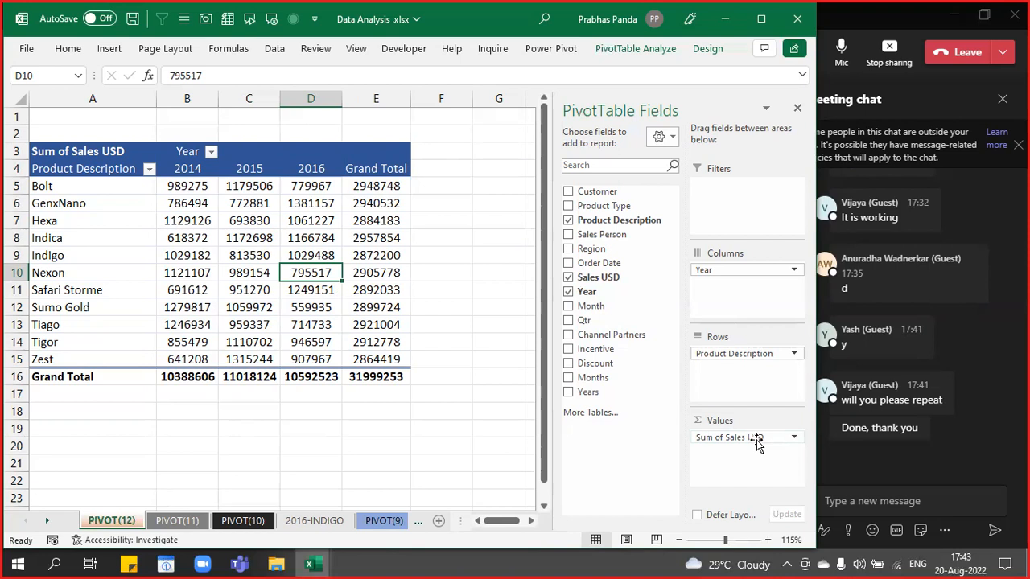
click(311, 428)
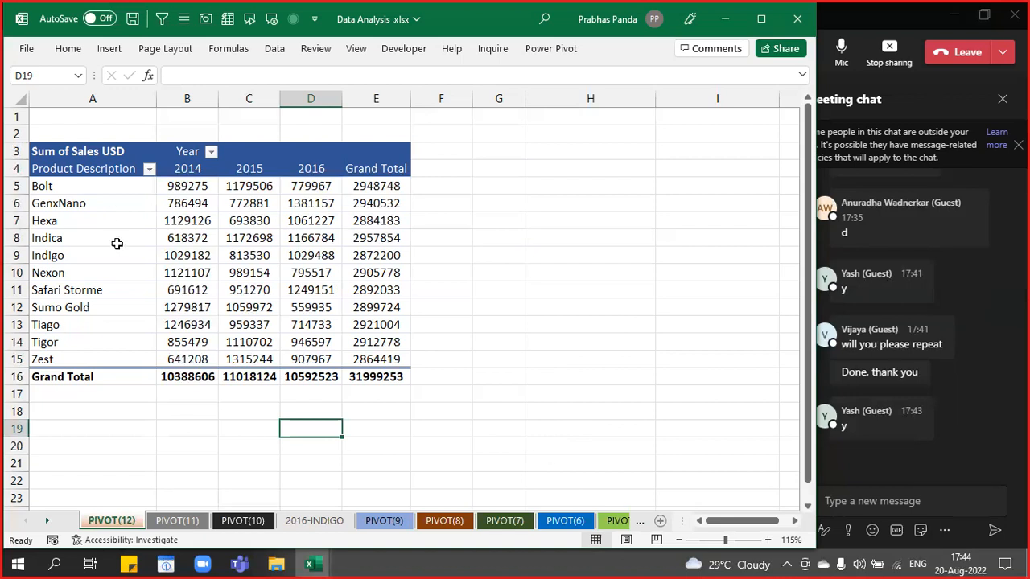
- Delete the entire empty row 2 above the pivot table and select a value inside the table
scroll(118, 246, down, 1)
click(202, 127)
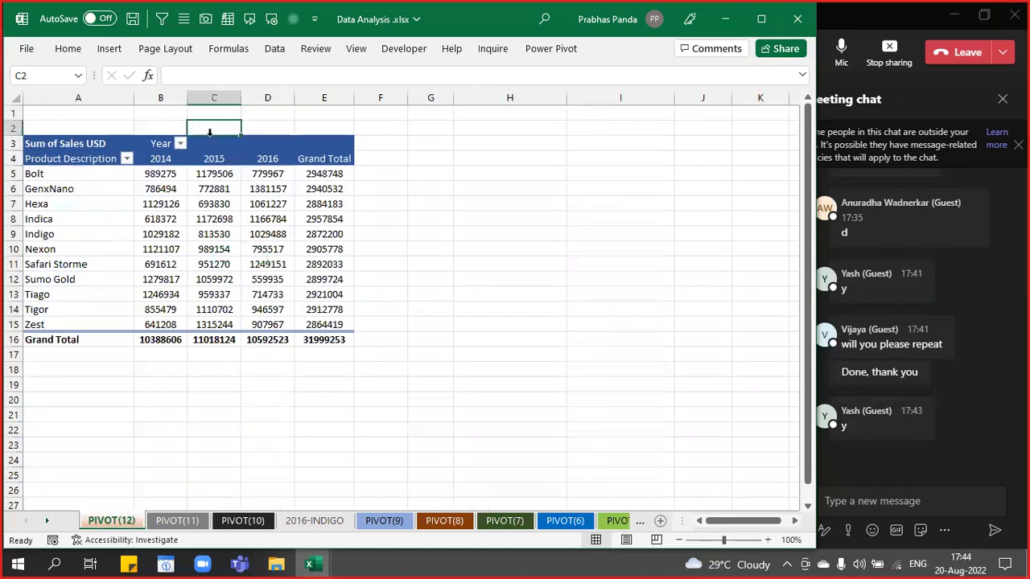
key(alt+e)
key(d)
key(r)
key(Return)
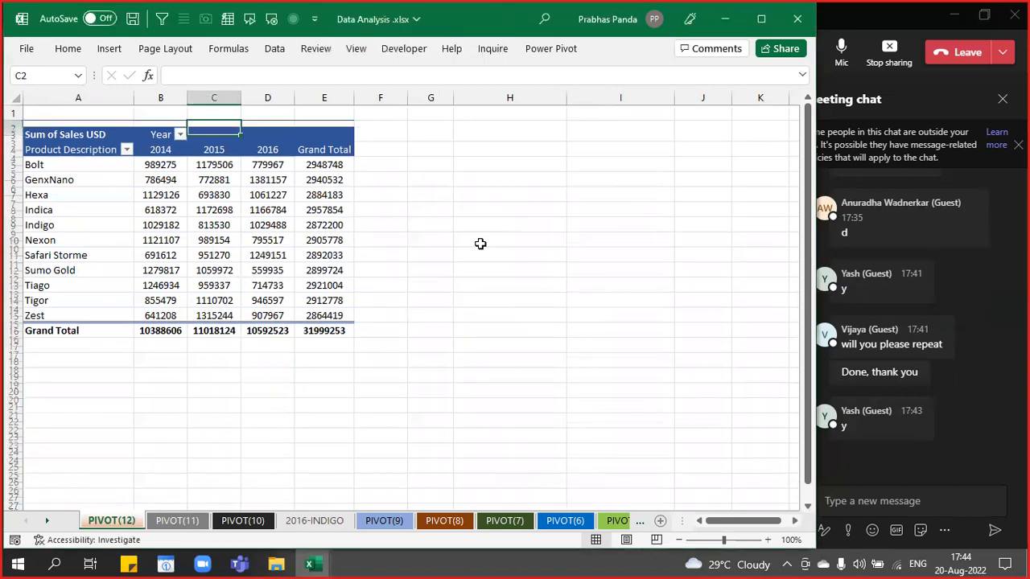
key(Down)
key(Down)
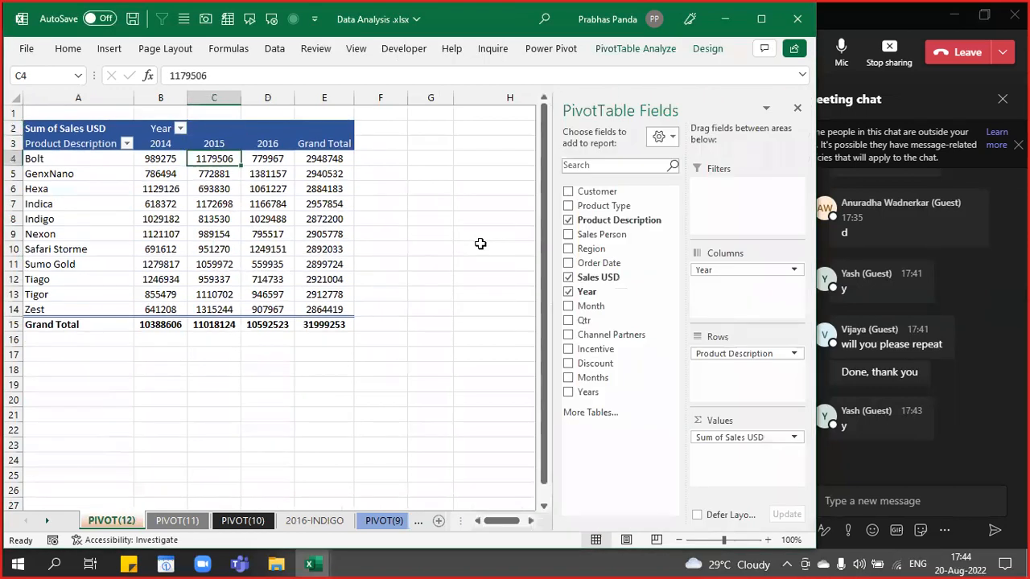
- Copy the whole pivot table and paste a duplicate of it at A18, below the original
click(207, 249)
key(ctrl+a)
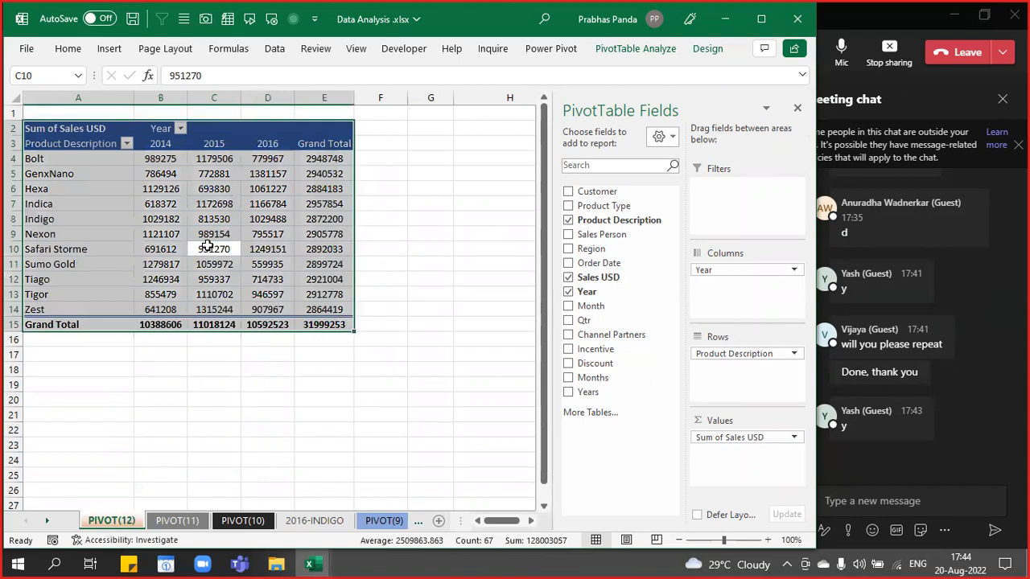
key(ctrl+c)
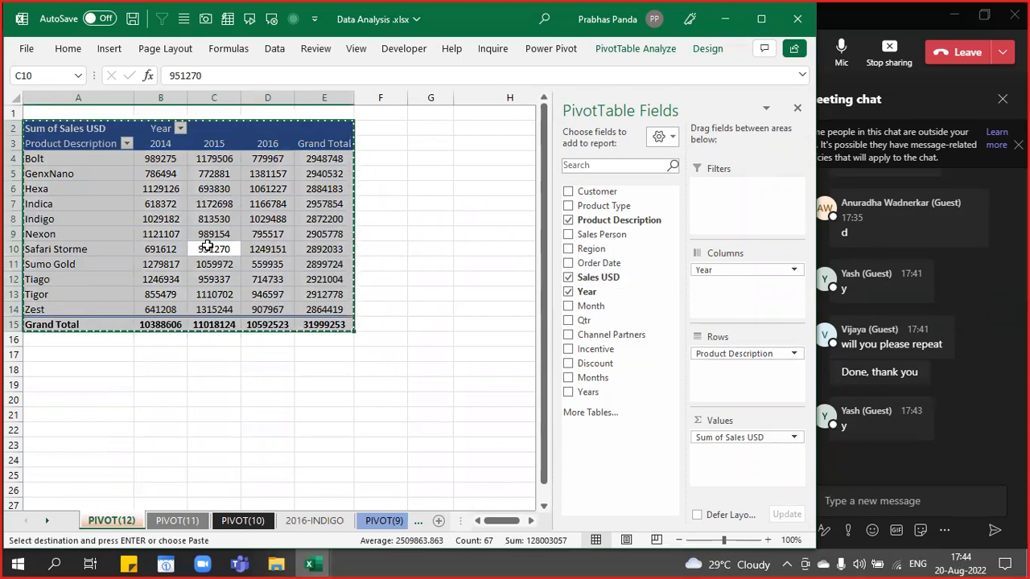
scroll(239, 292, down, 1)
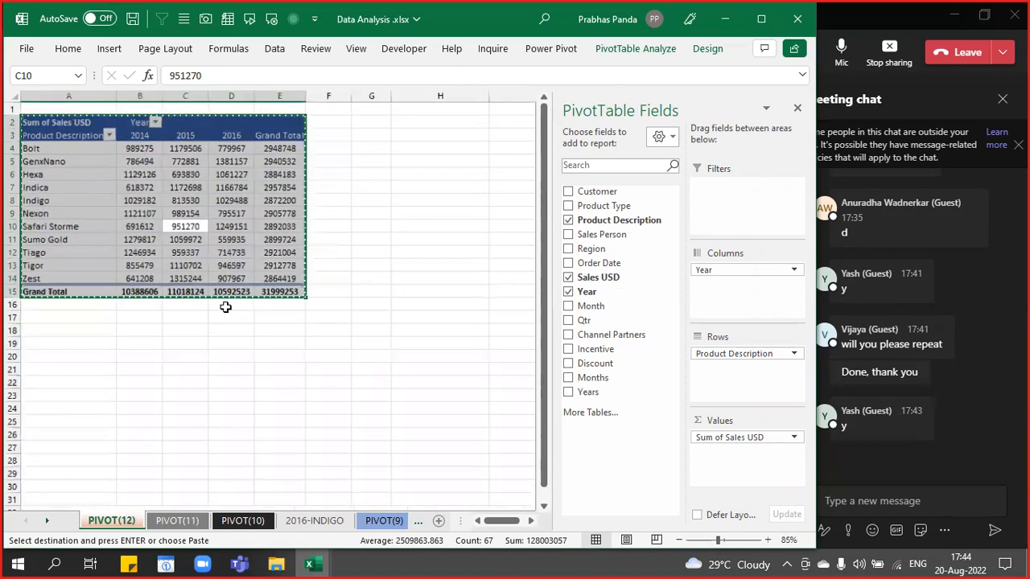
click(96, 329)
key(ctrl+v)
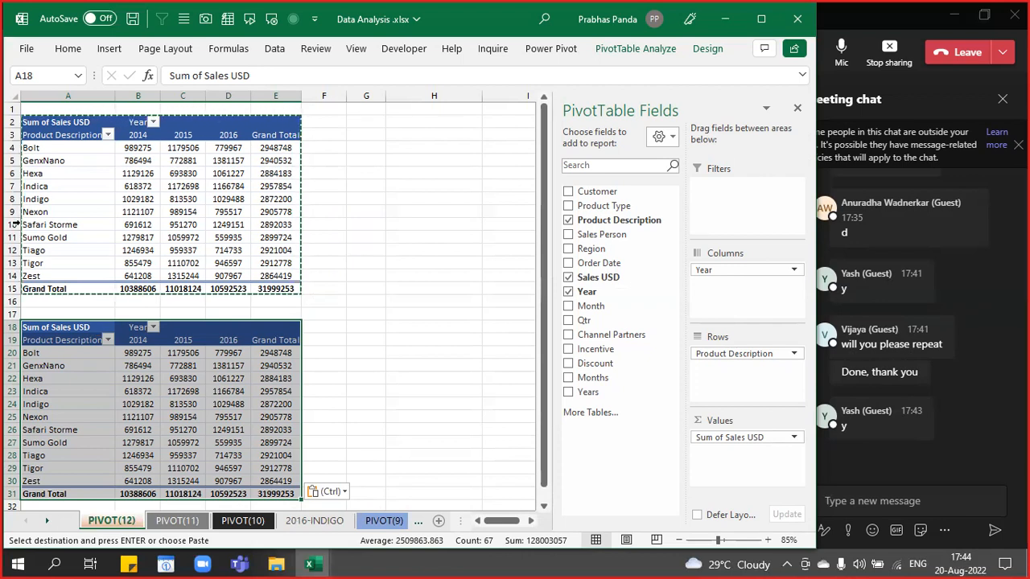
click(325, 287)
key(Escape)
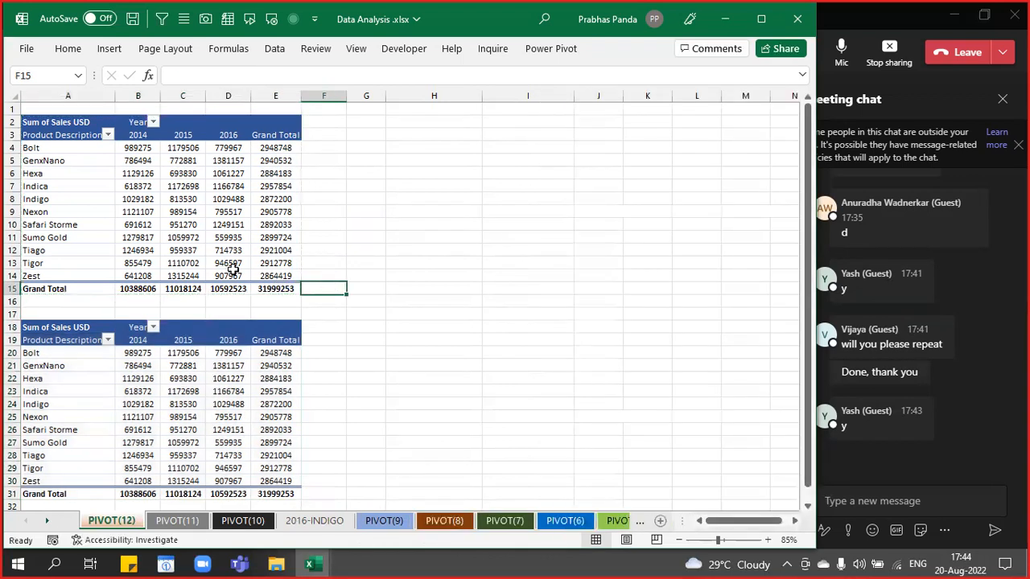
- Check the upper pivot table's name in its PivotTable Options and close the dialog without changes
mouse_move(246, 401)
right_click(143, 162)
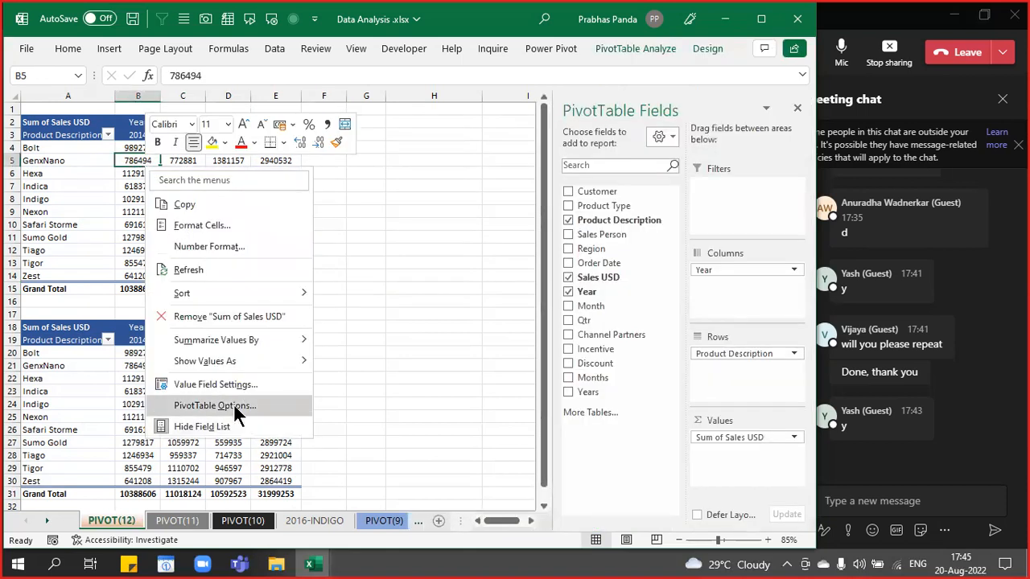
key(ctrl)
key(ctrl)
key(ctrl)
click(234, 406)
drag(209, 191, 358, 155)
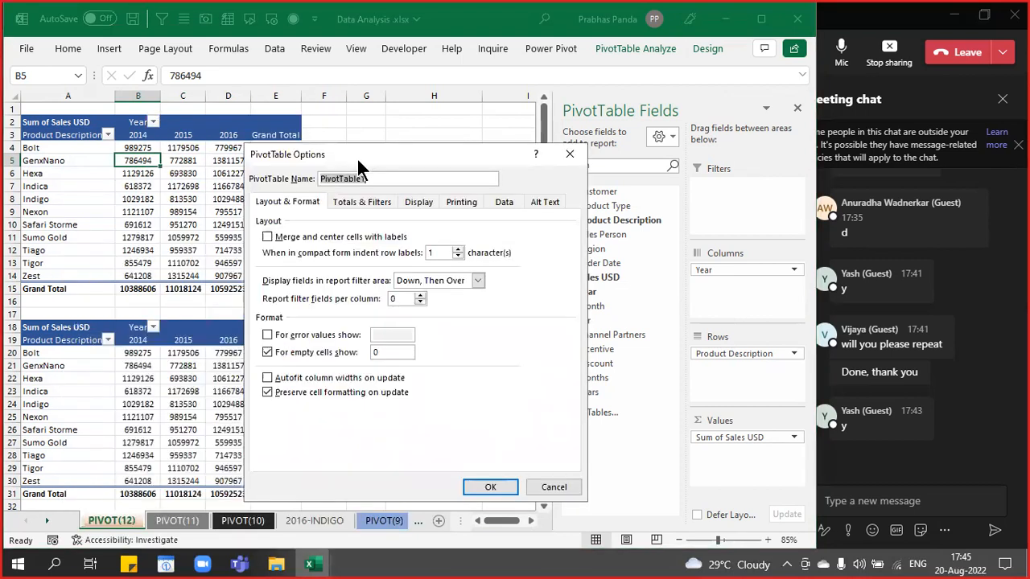
click(336, 207)
drag(189, 162, 418, 229)
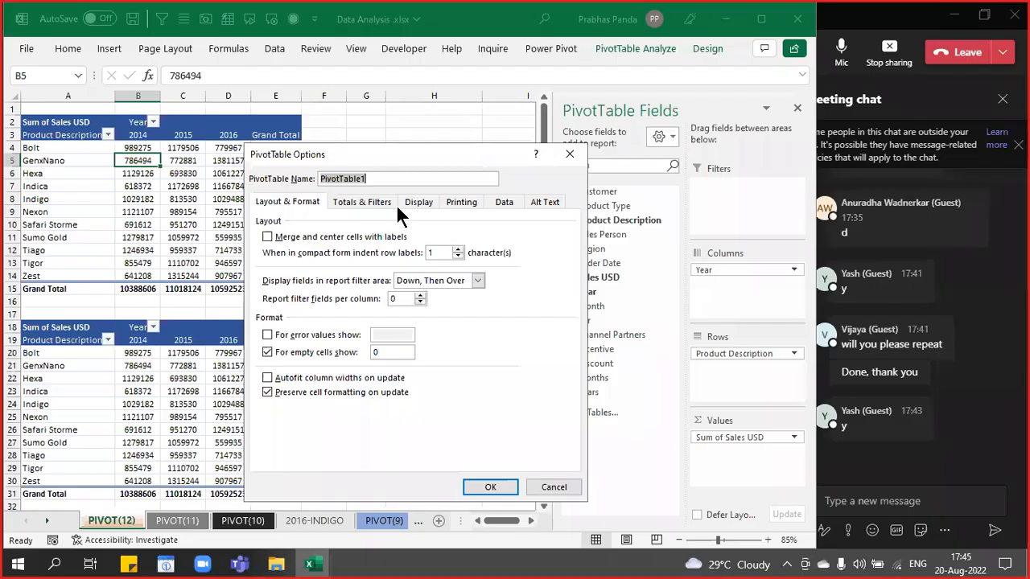
click(570, 154)
- Check the lower pivot table's name in its PivotTable Options and close the dialog without changes
click(238, 366)
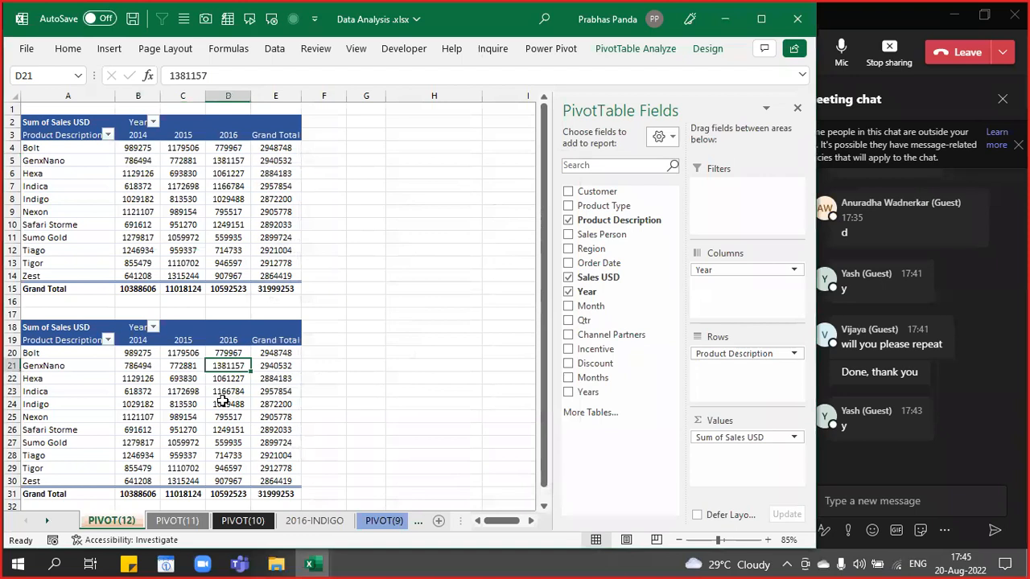
click(204, 391)
right_click(204, 391)
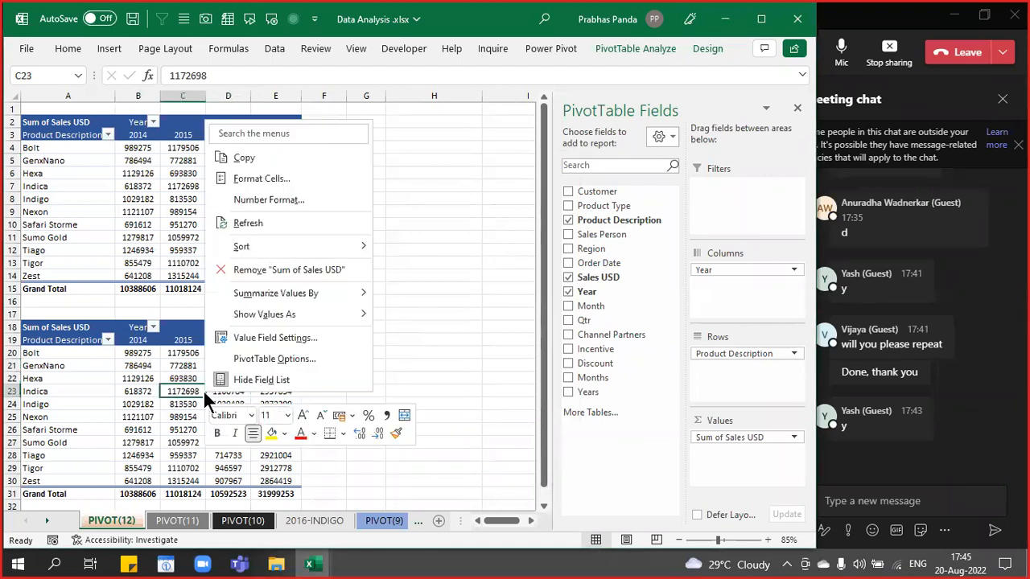
click(276, 360)
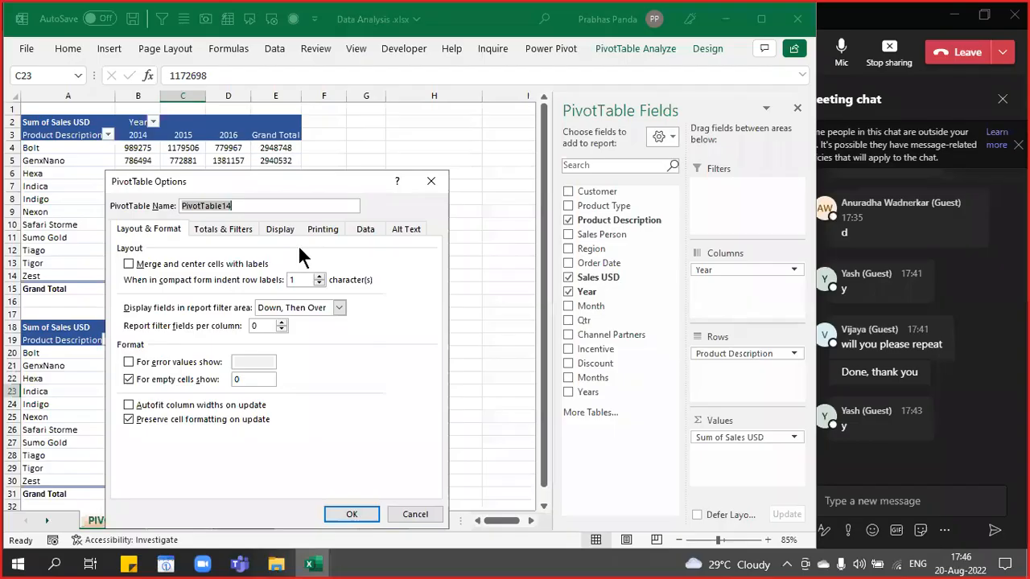
key(Escape)
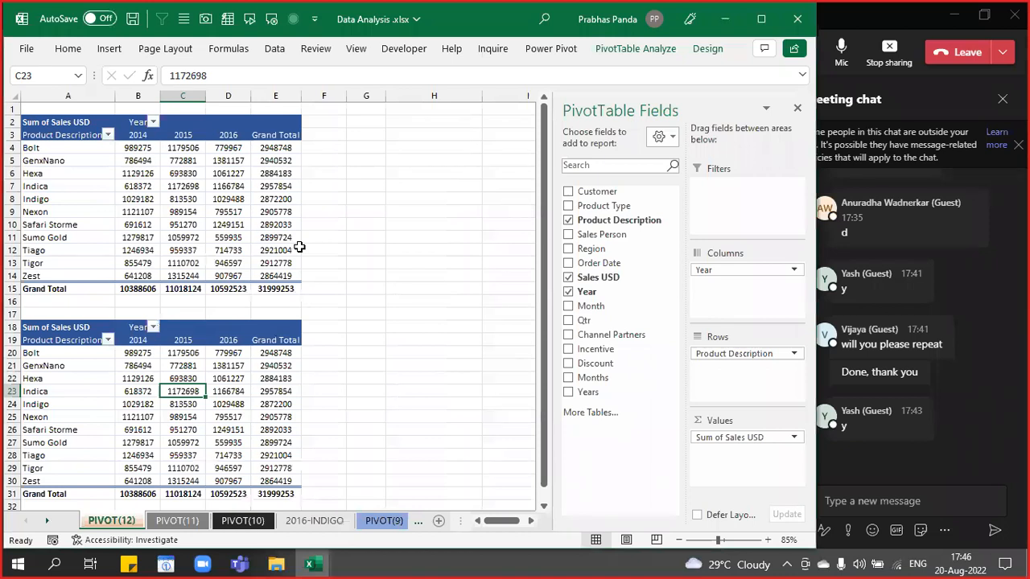
- Replace Product Description with Customer as the row field of the lower pivot table
click(157, 431)
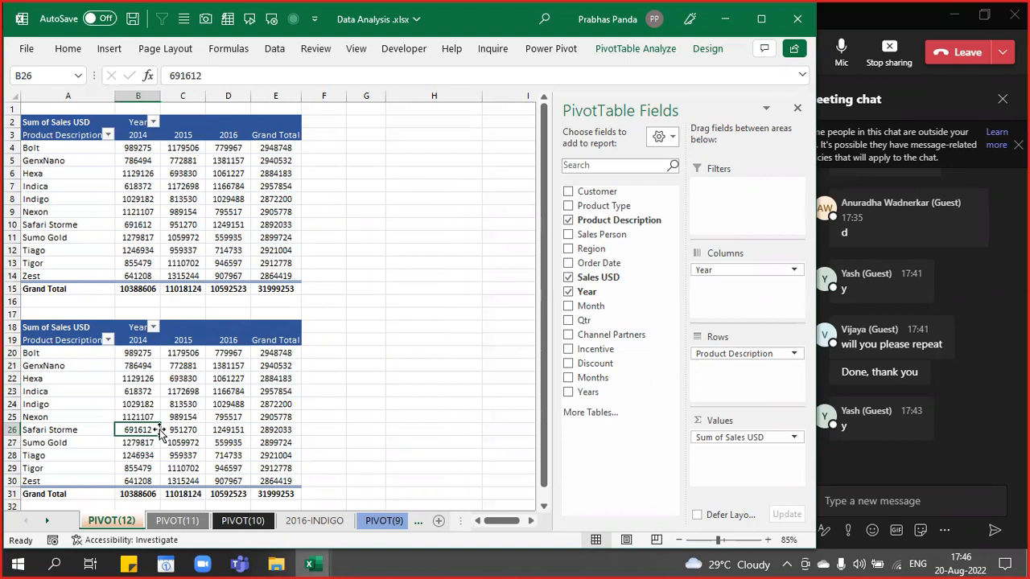
drag(563, 224, 567, 219)
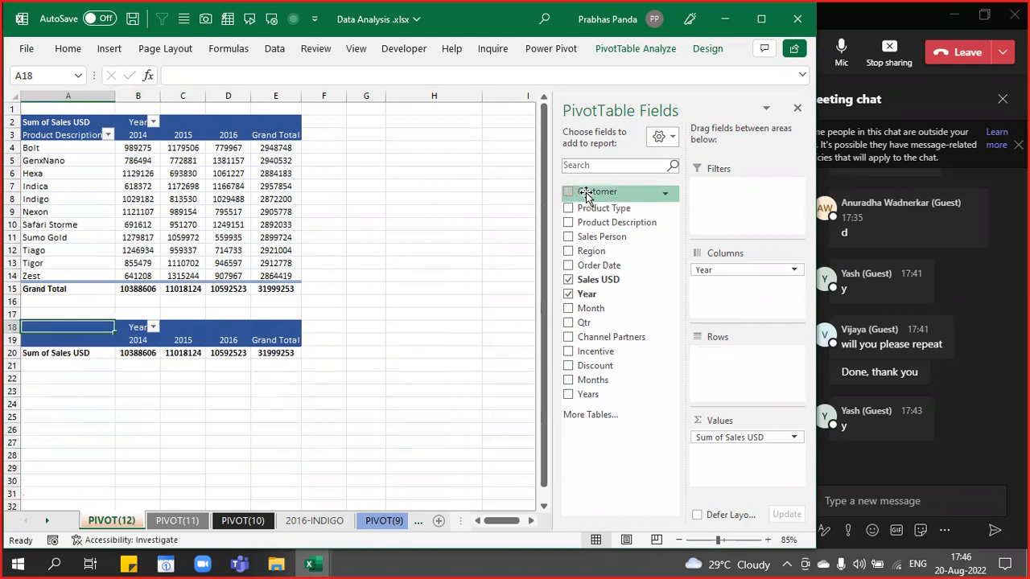
drag(586, 197, 767, 396)
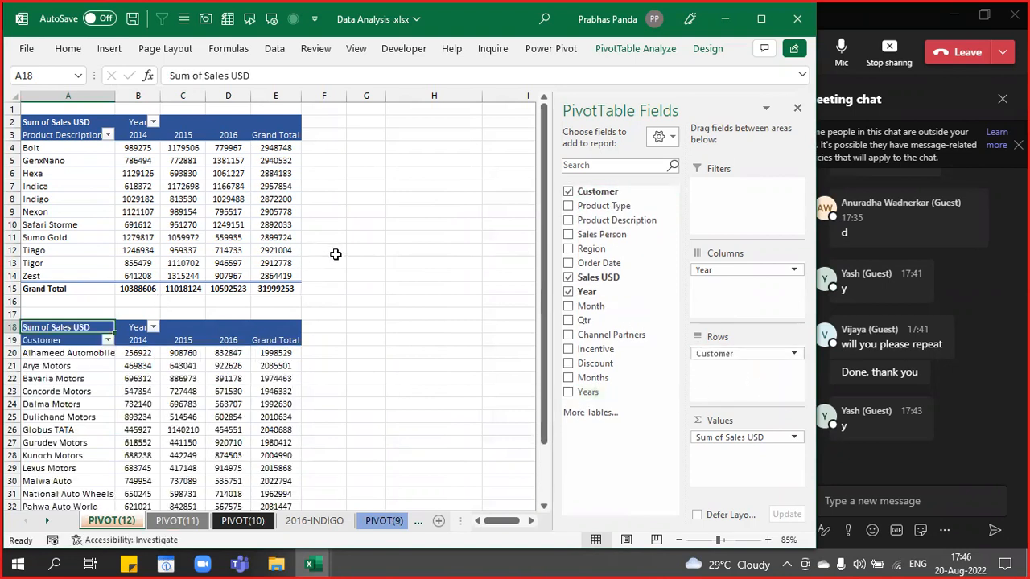
- Autofit the width of column A so the full customer names fit
scroll(336, 255, down, 1)
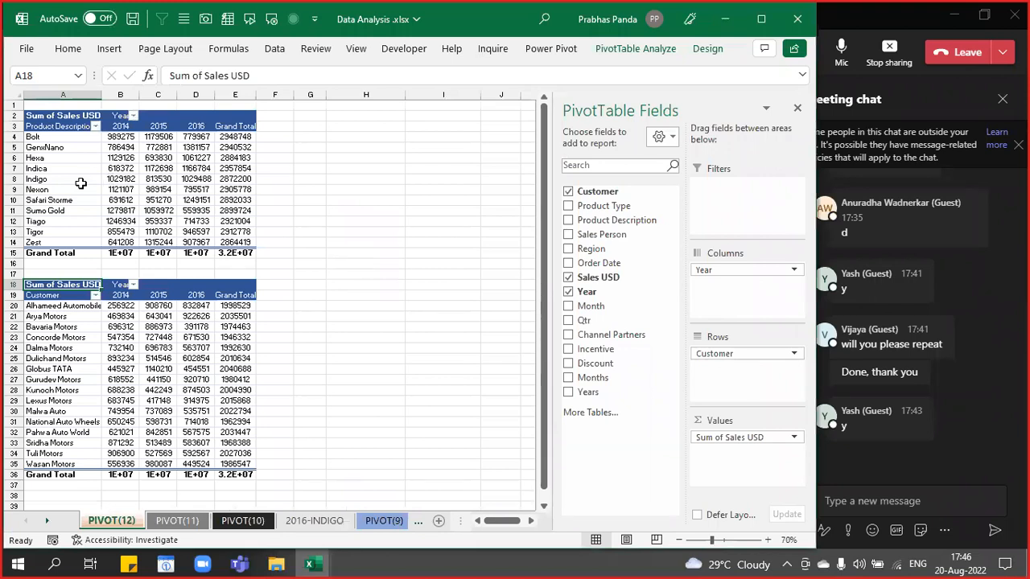
scroll(80, 183, up, 1)
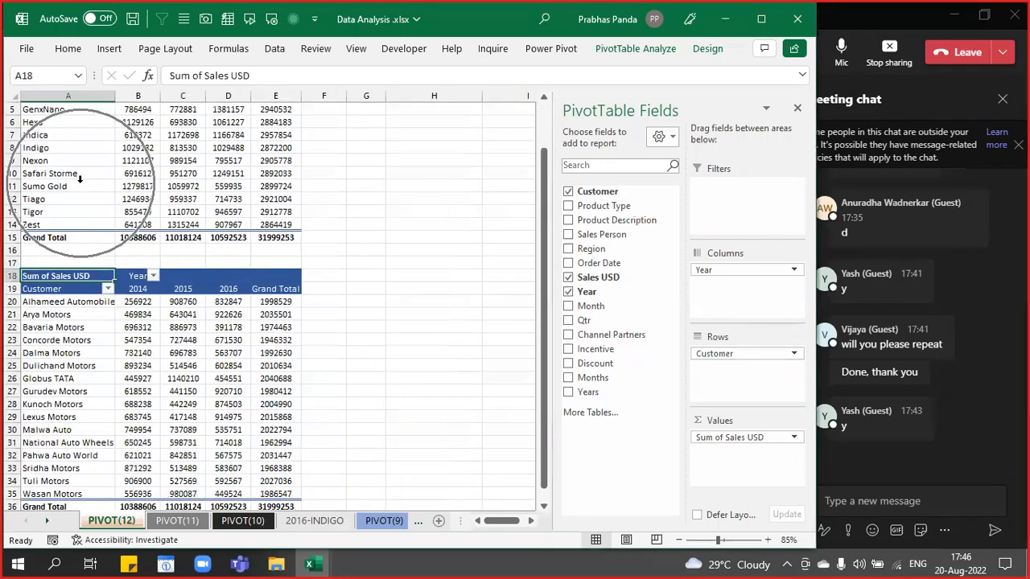
scroll(121, 258, up, 1)
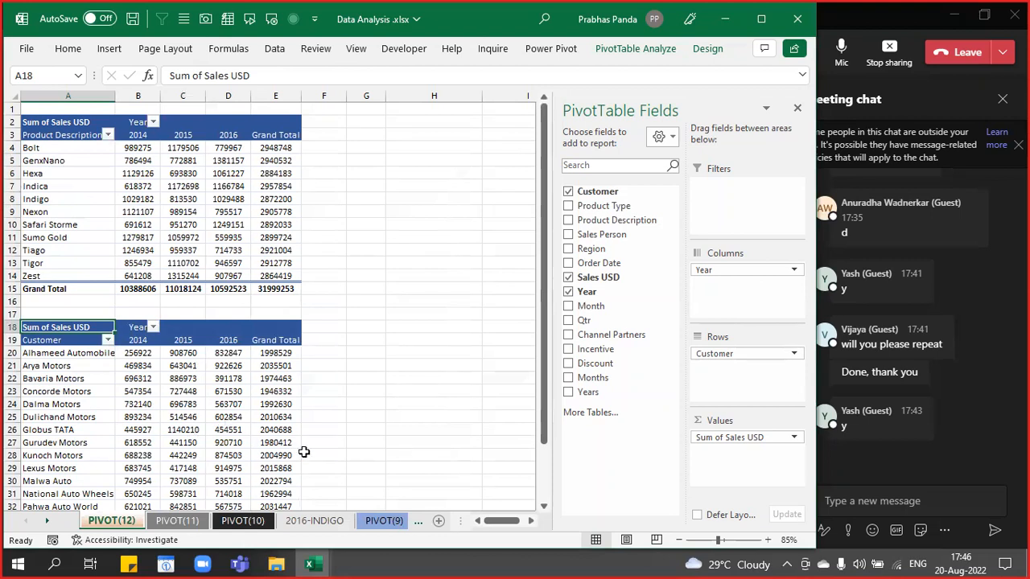
double_click(116, 92)
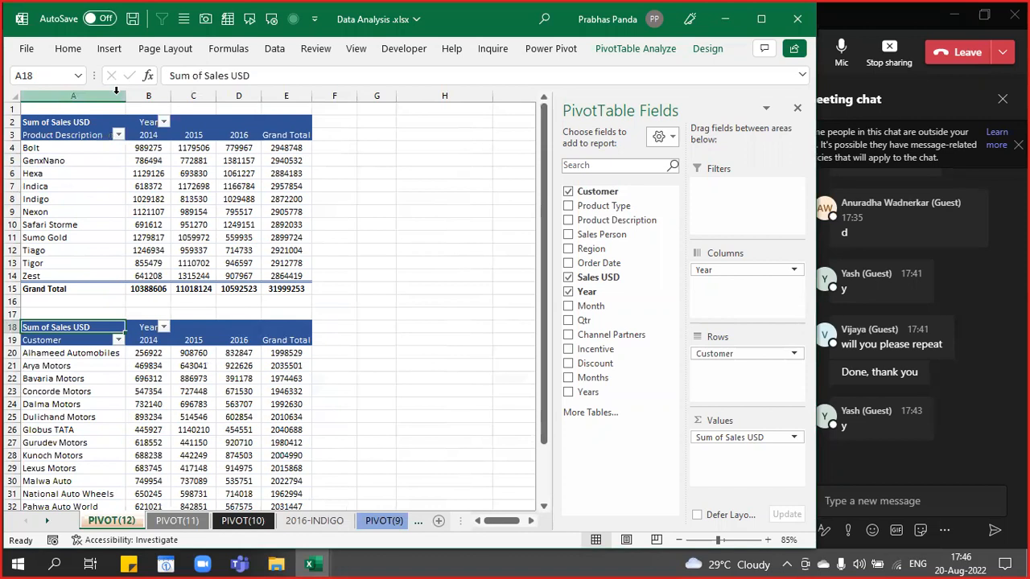
- Select a value inside the upper pivot table and close the PivotTable field list
click(262, 239)
key(ctrl)
key(ctrl)
key(ctrl)
key(ctrl)
key(ctrl)
key(ctrl)
key(ctrl)
key(ctrl)
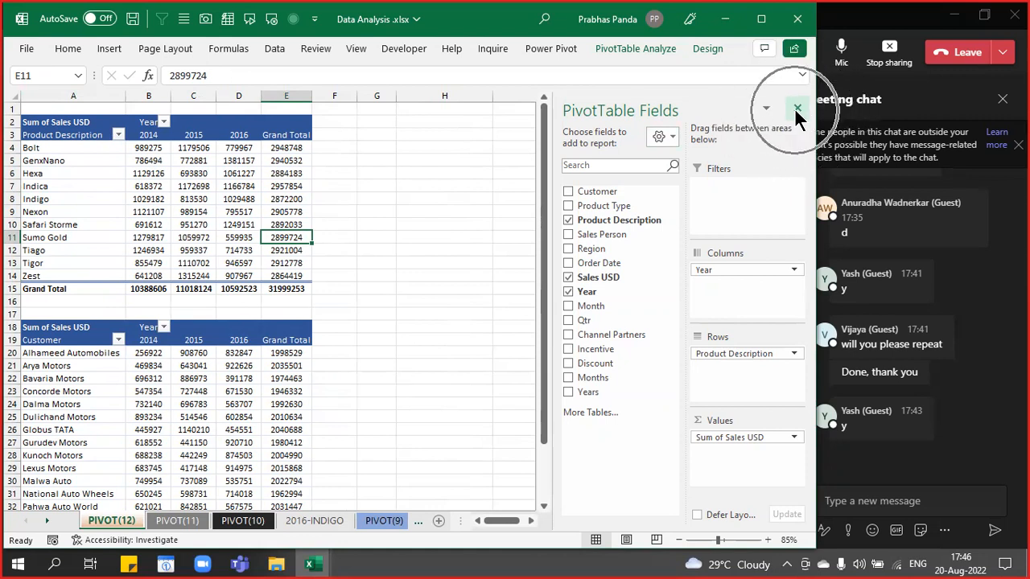
click(796, 108)
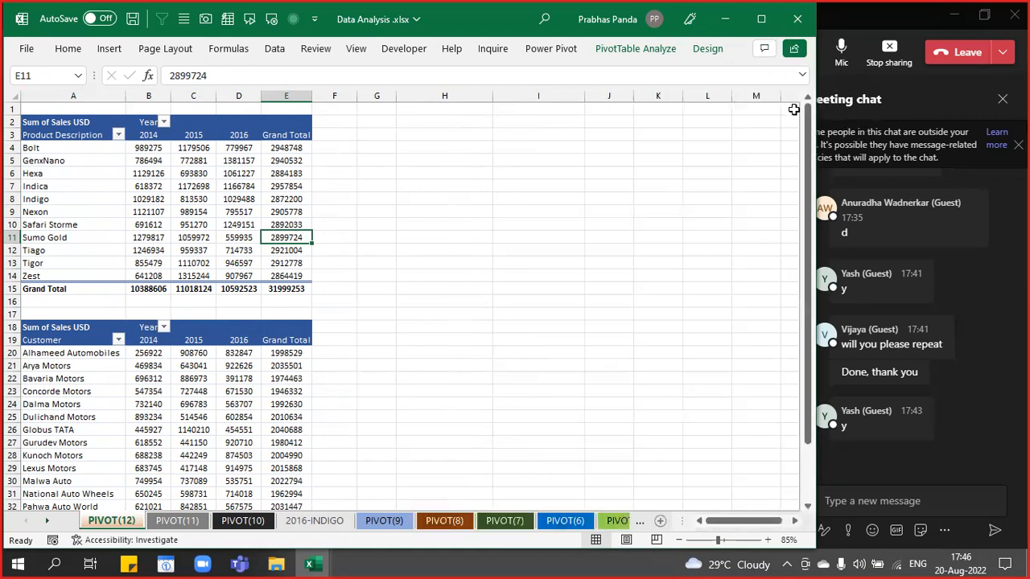
- Insert a clustered column PivotChart based on the upper product pivot table
click(190, 199)
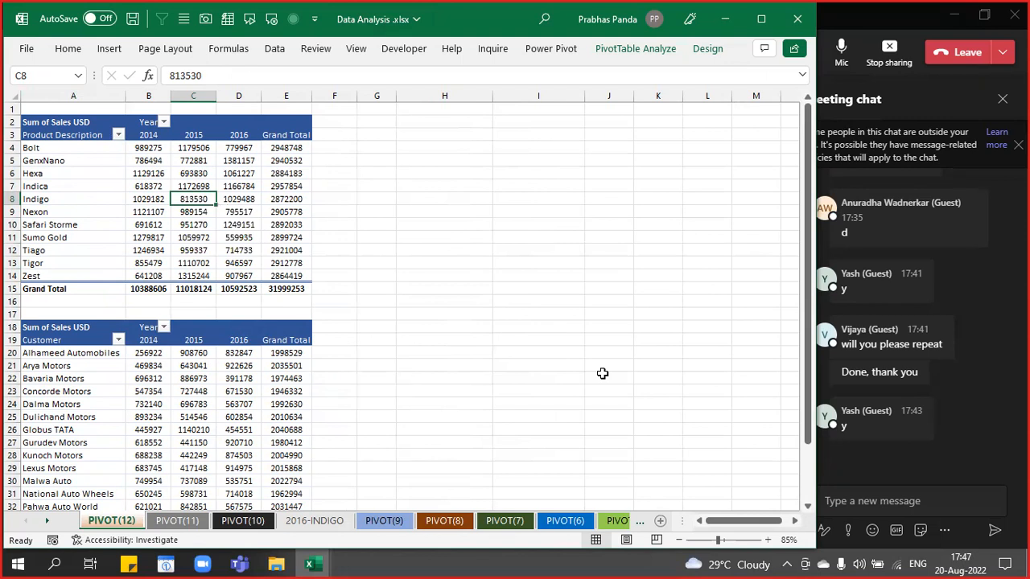
click(643, 48)
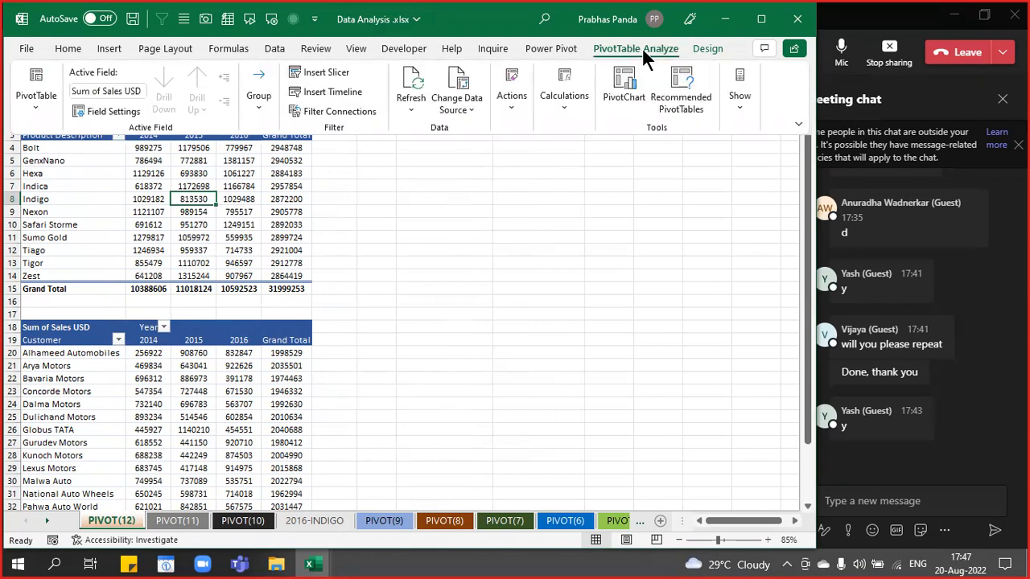
click(625, 97)
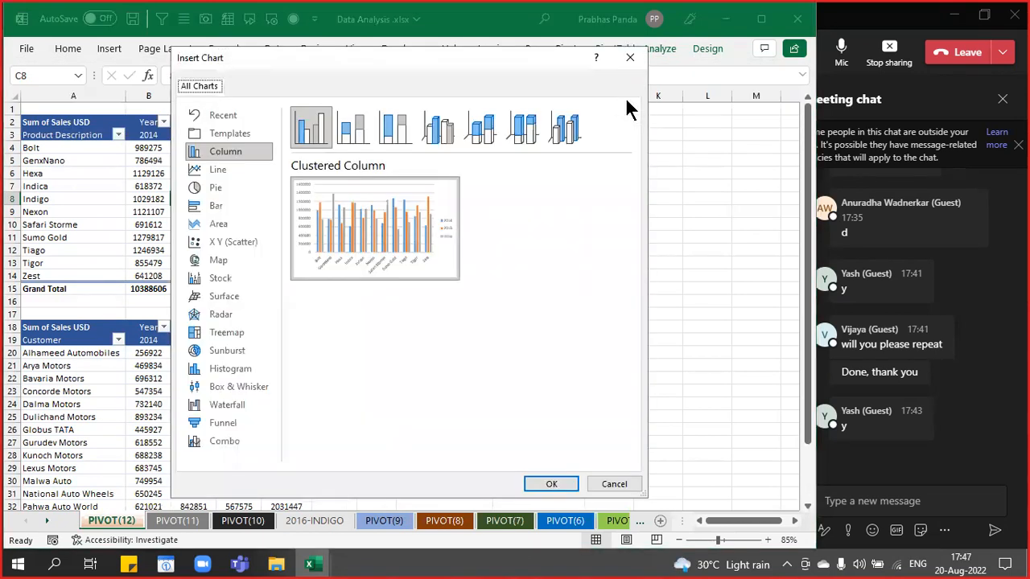
click(551, 484)
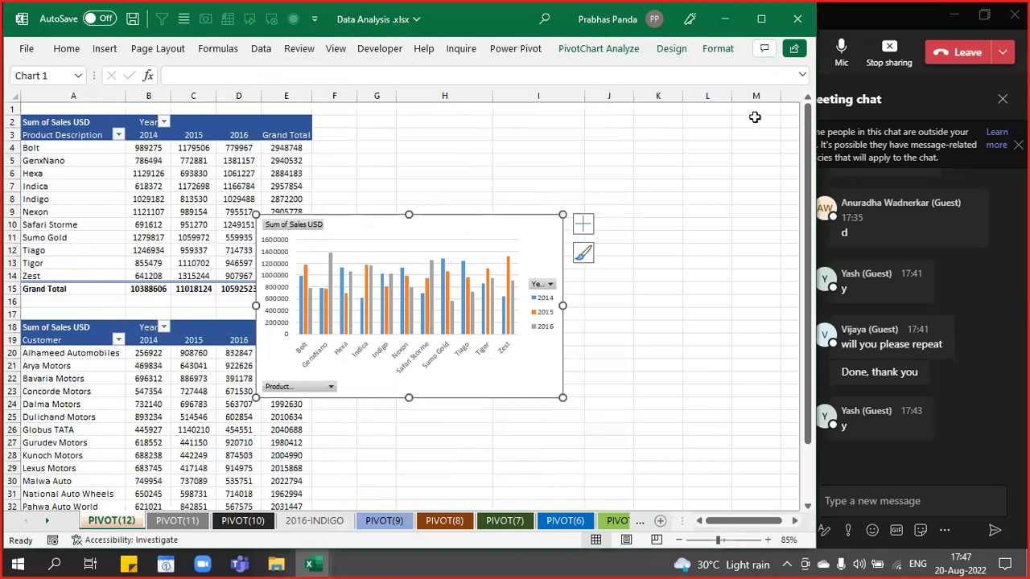
- Maximize the workbook window, move the product chart beside its table from column H, and widen it to about column Q
click(769, 24)
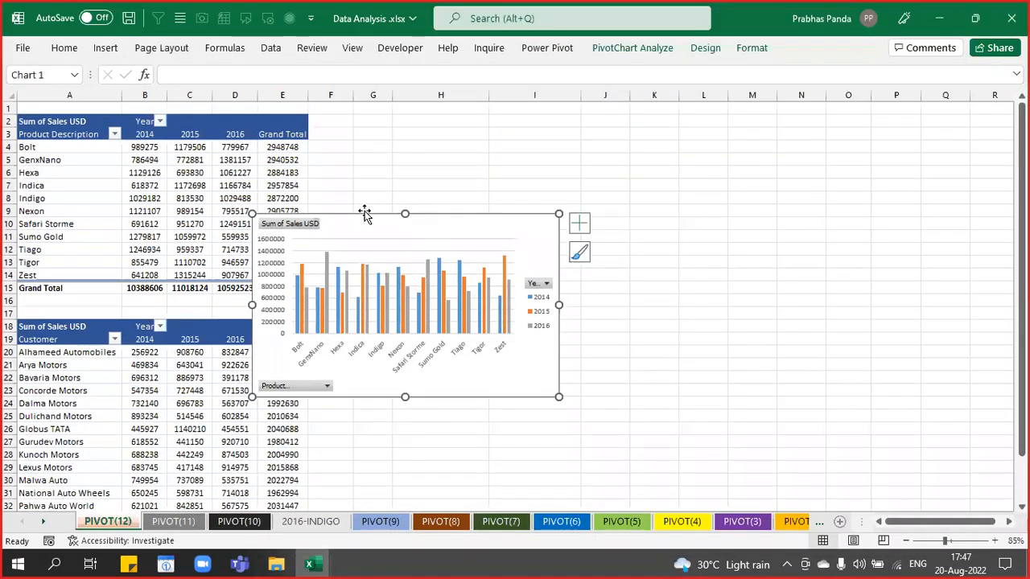
drag(361, 216, 525, 117)
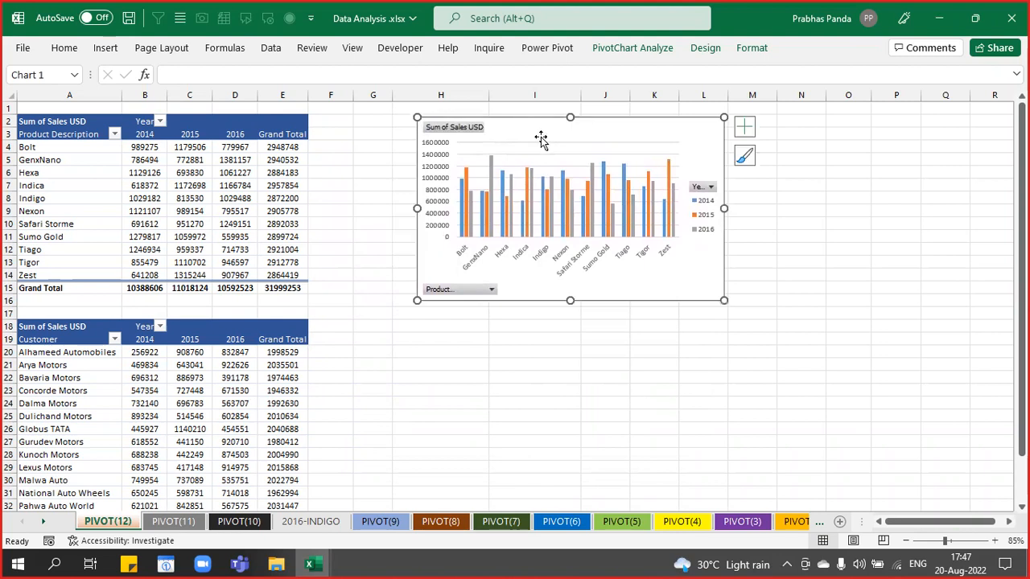
drag(725, 208, 972, 189)
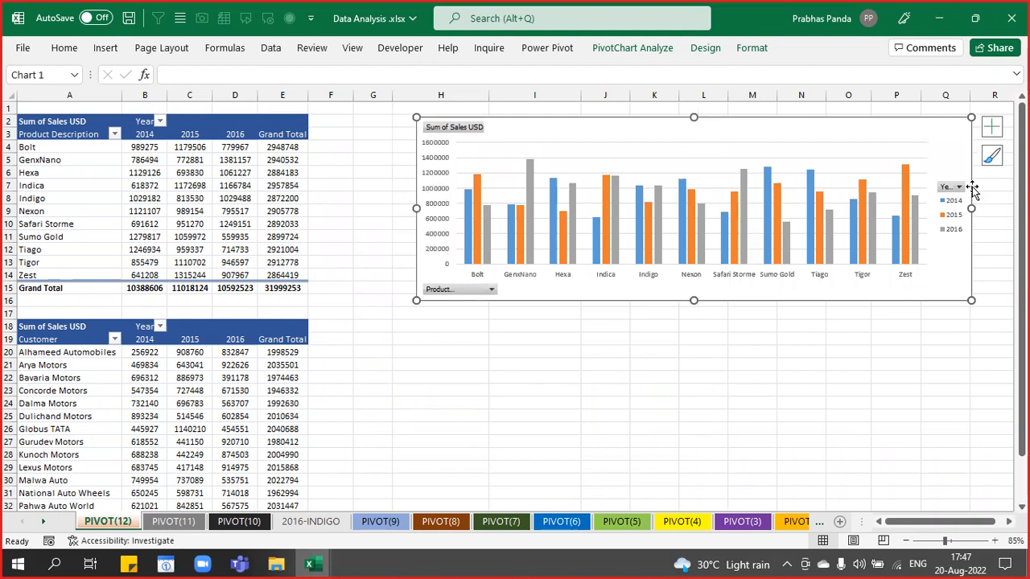
- Apply the last preset chart style to the product chart and remove its gridlines
click(704, 48)
click(690, 112)
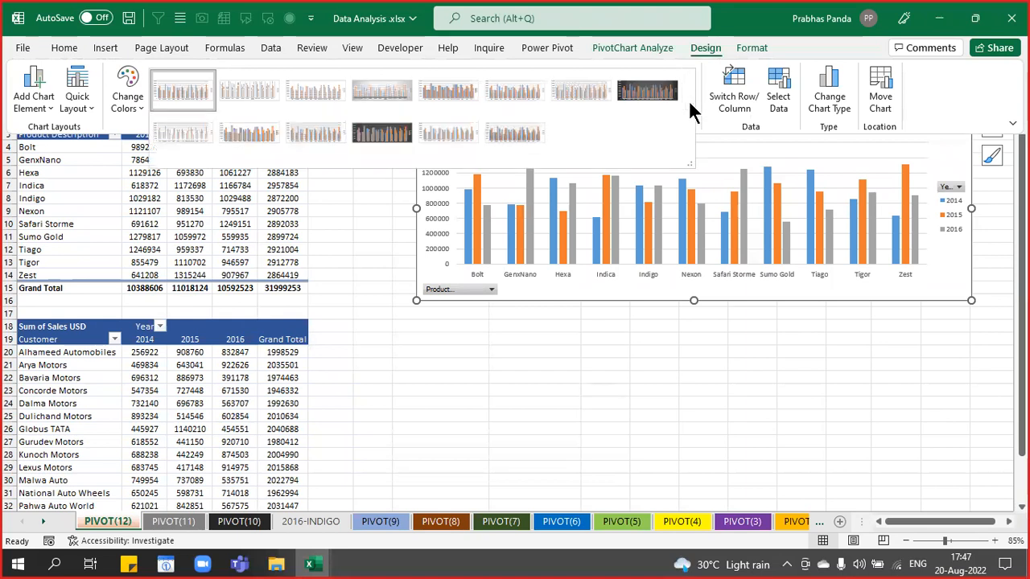
click(525, 135)
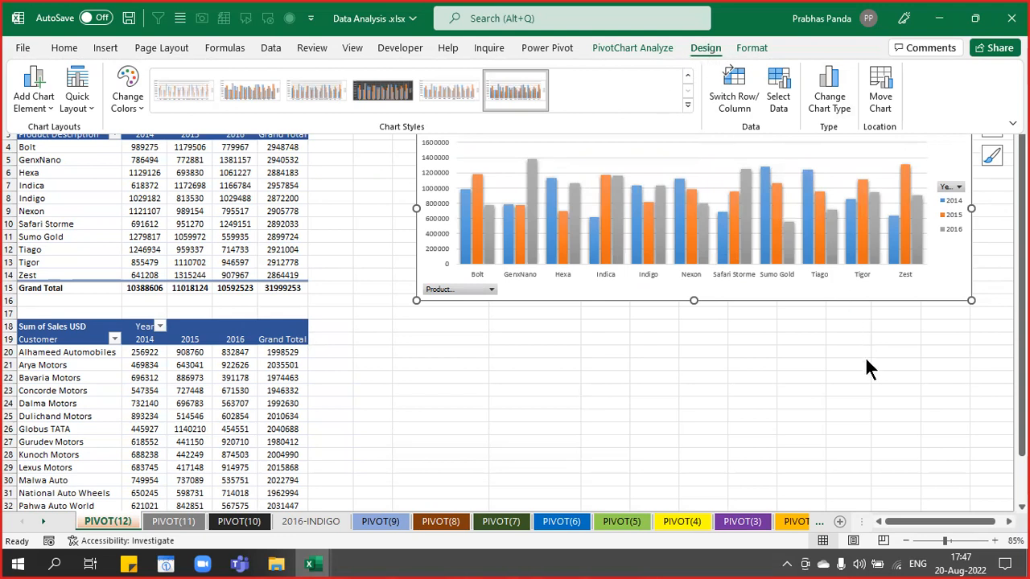
key(Escape)
click(992, 129)
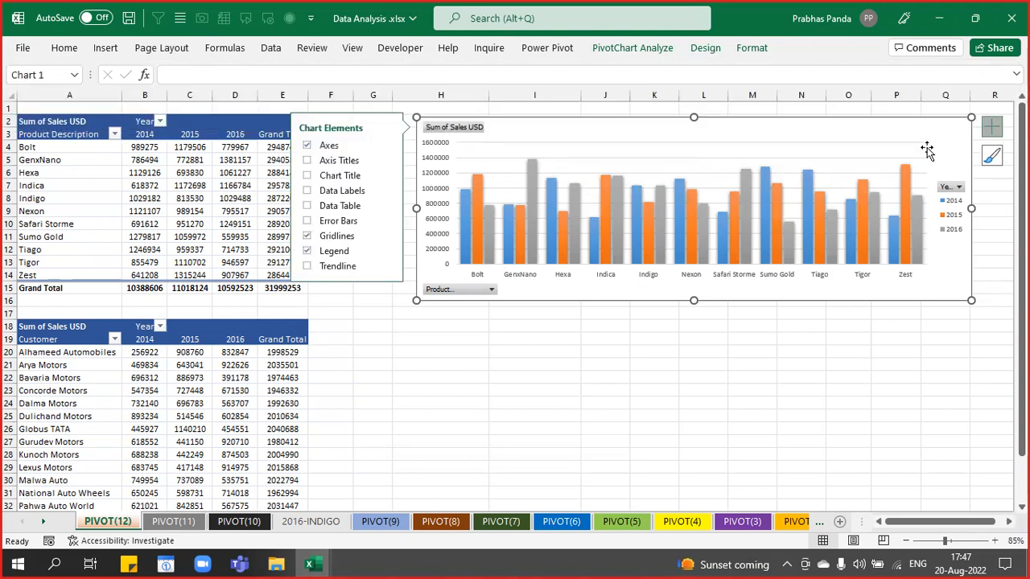
click(994, 135)
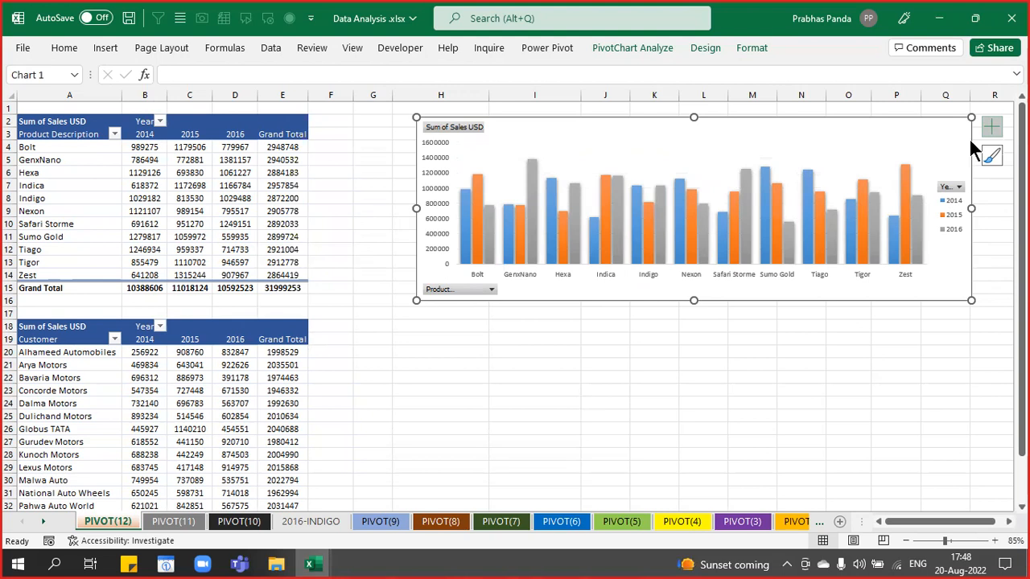
- Insert a clustered column PivotChart for the lower customer pivot table and place it below the product chart, widened to match
click(225, 402)
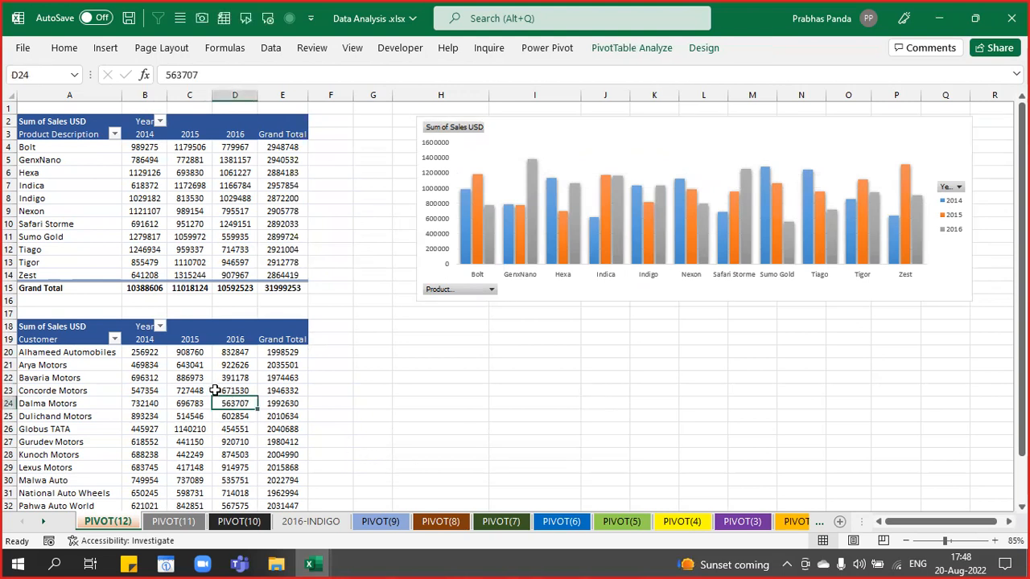
click(660, 48)
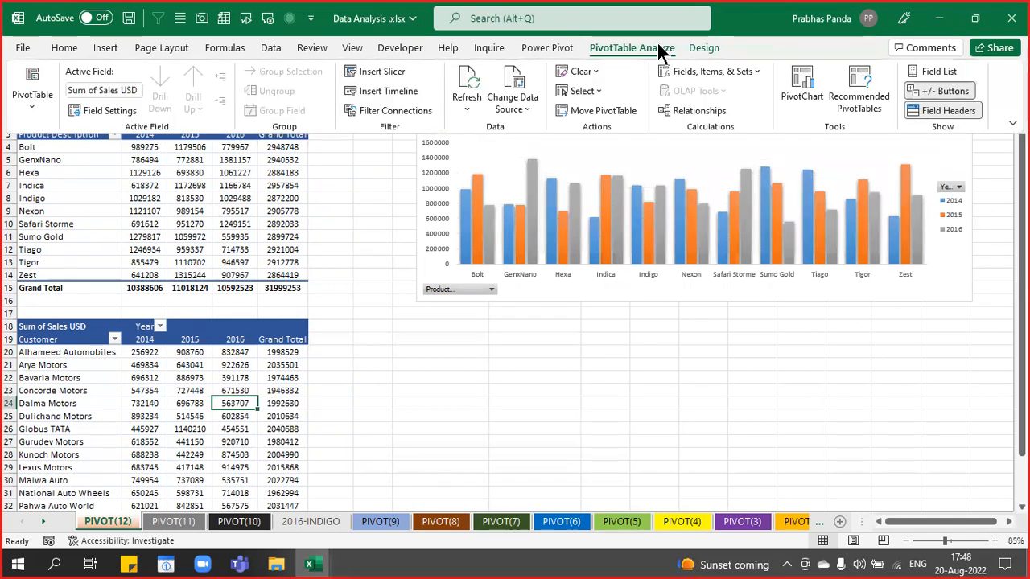
click(797, 86)
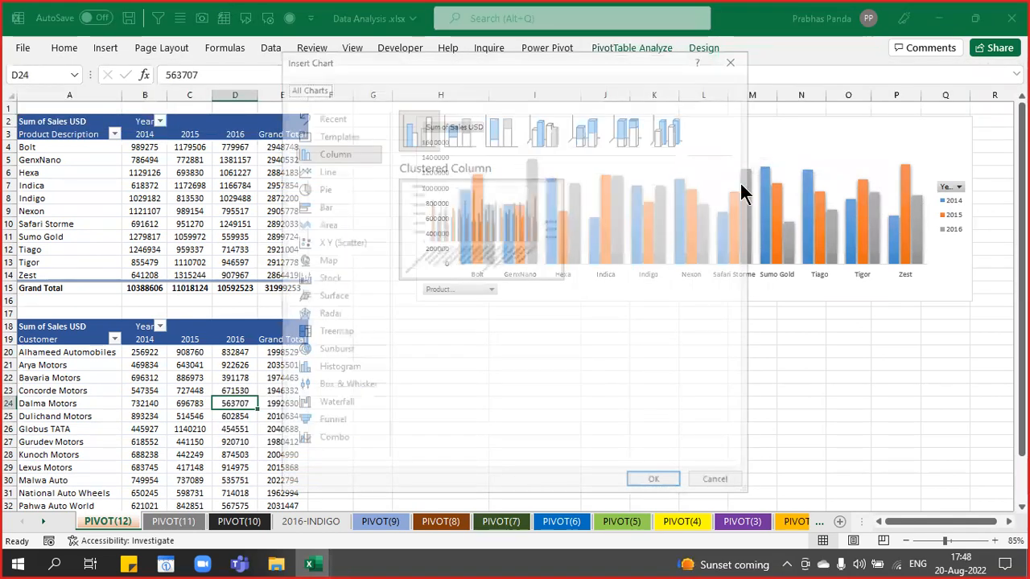
click(656, 484)
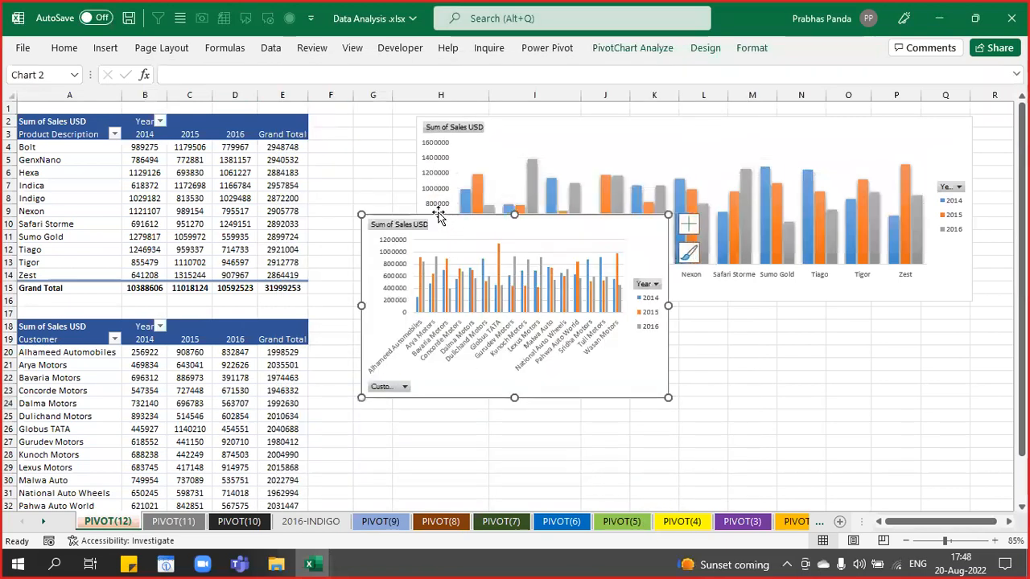
drag(447, 250, 493, 319)
drag(723, 412, 972, 391)
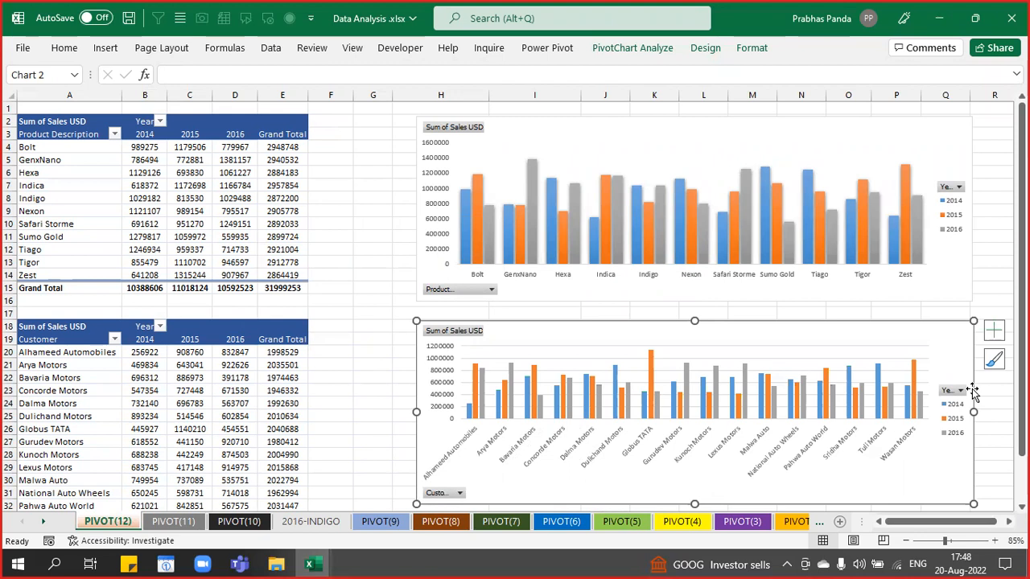
- Apply the last preset chart style to the customer chart and remove its gridlines
click(702, 49)
click(688, 105)
click(519, 137)
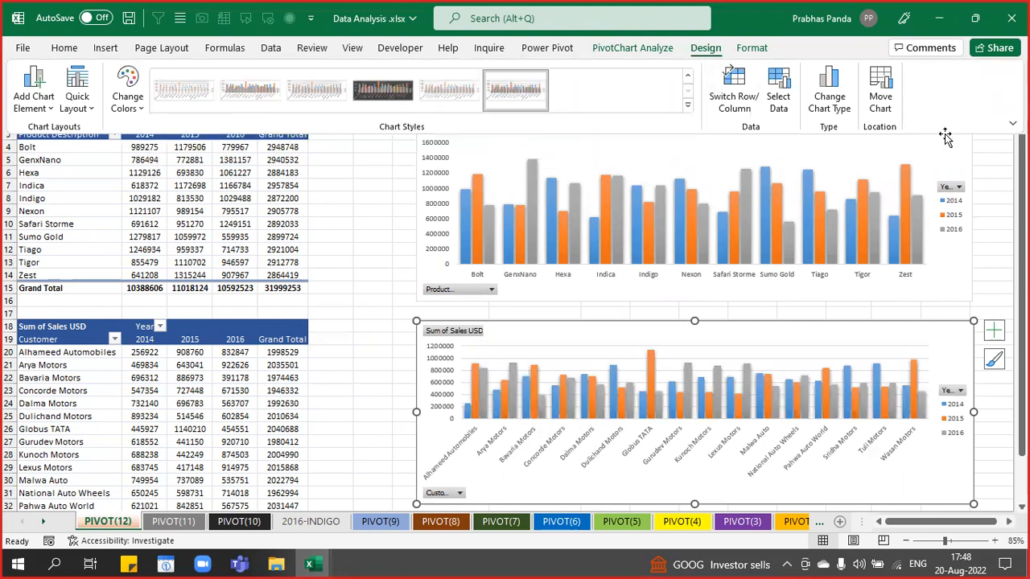
click(995, 334)
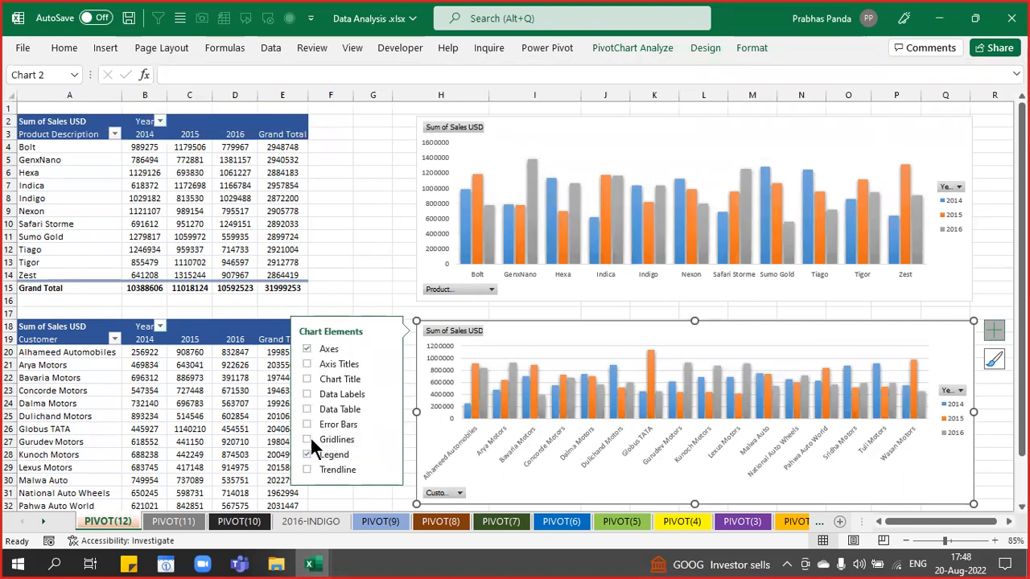
click(995, 331)
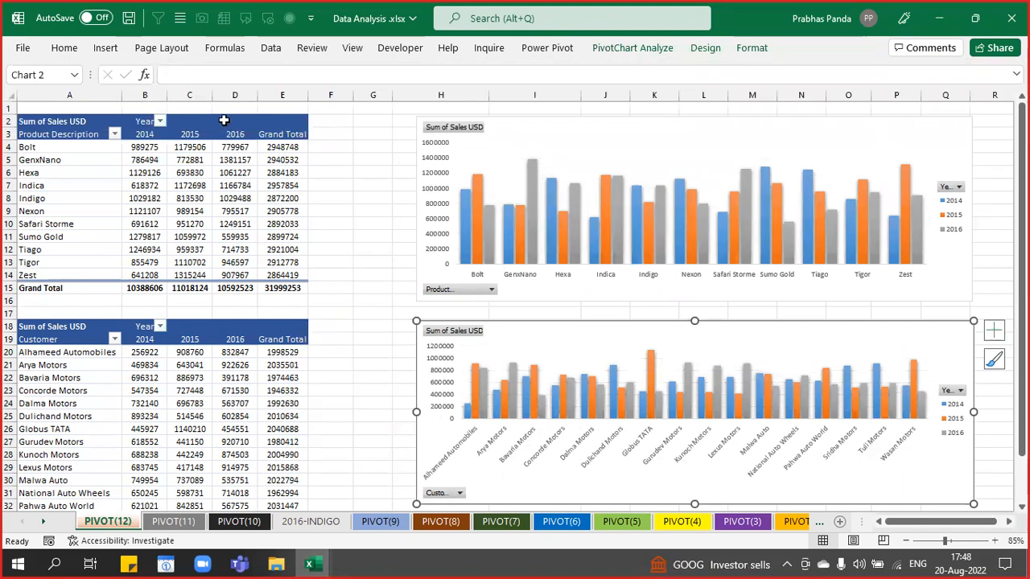
click(718, 47)
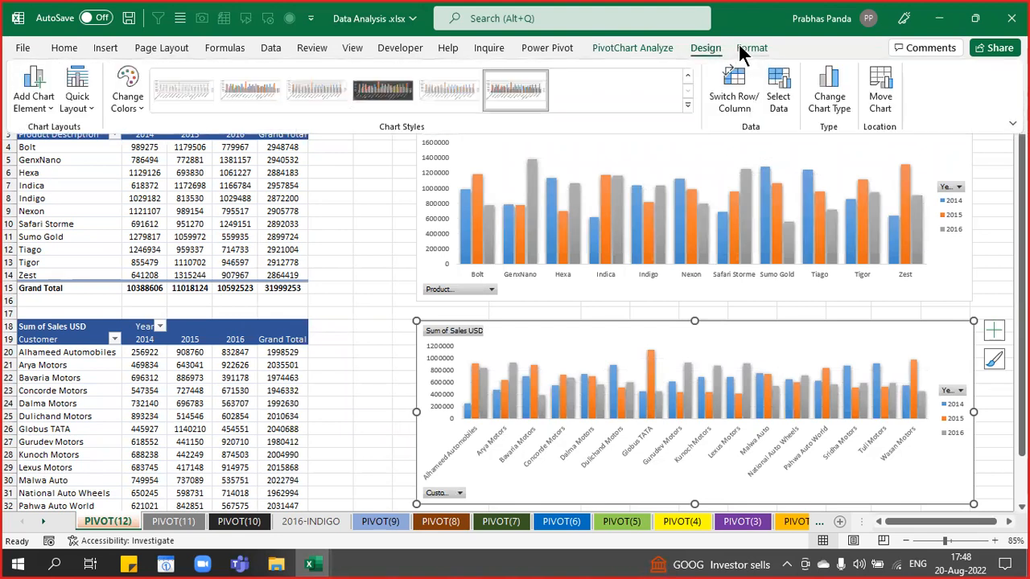
click(77, 87)
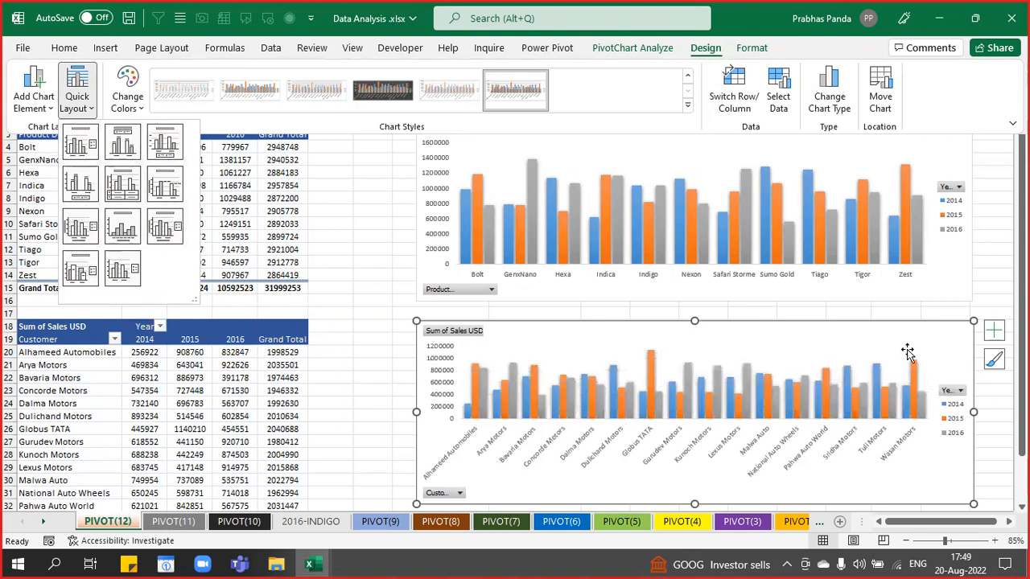
click(368, 281)
key(ctrl+F1)
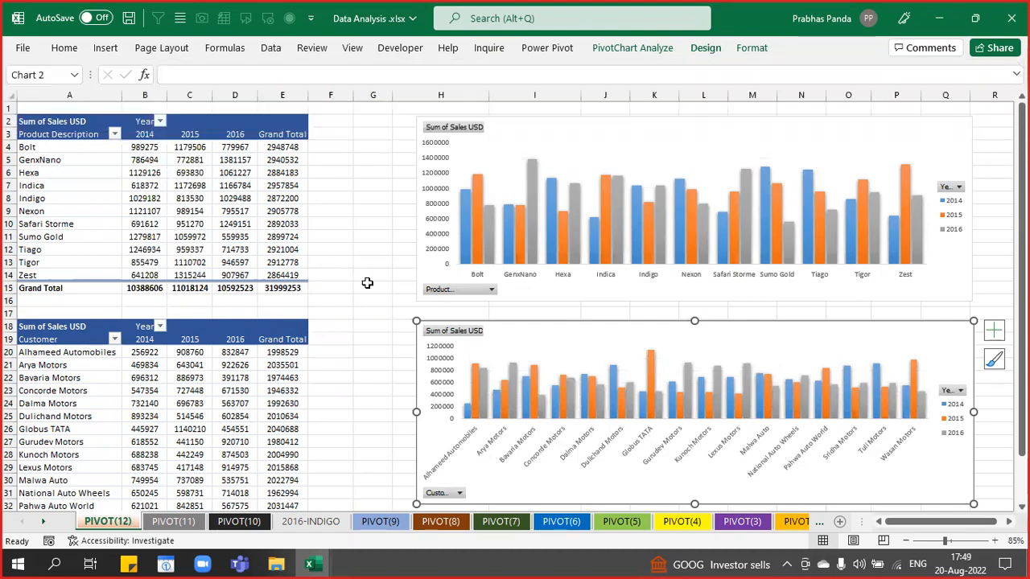
- Switch to Teams and admit the participant waiting in the meeting lobby
click(239, 564)
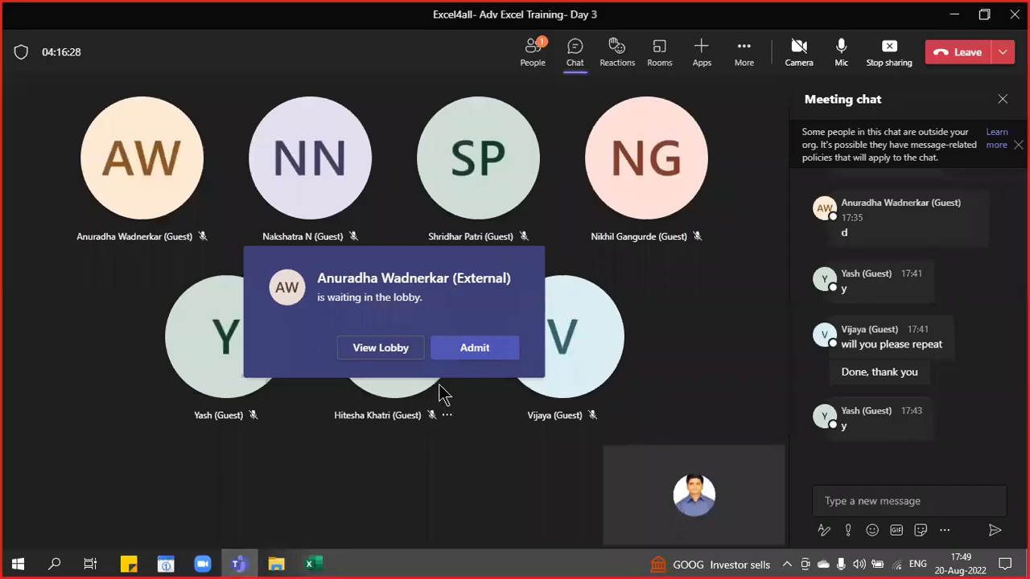
click(471, 347)
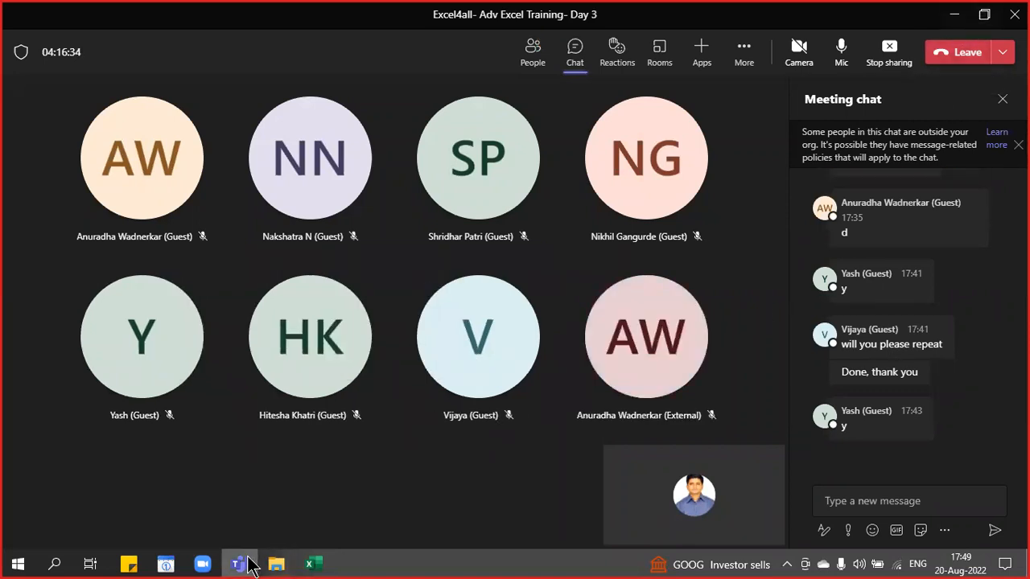
- Return to Excel and close the Book4 and Corp Case Studies.xlsx workbooks without saving their changes
click(313, 565)
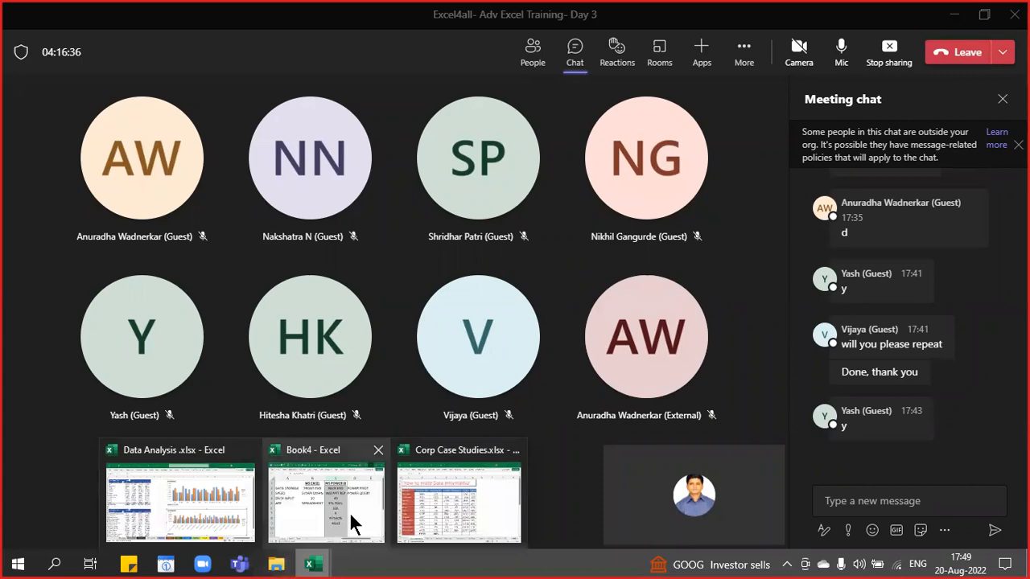
click(378, 451)
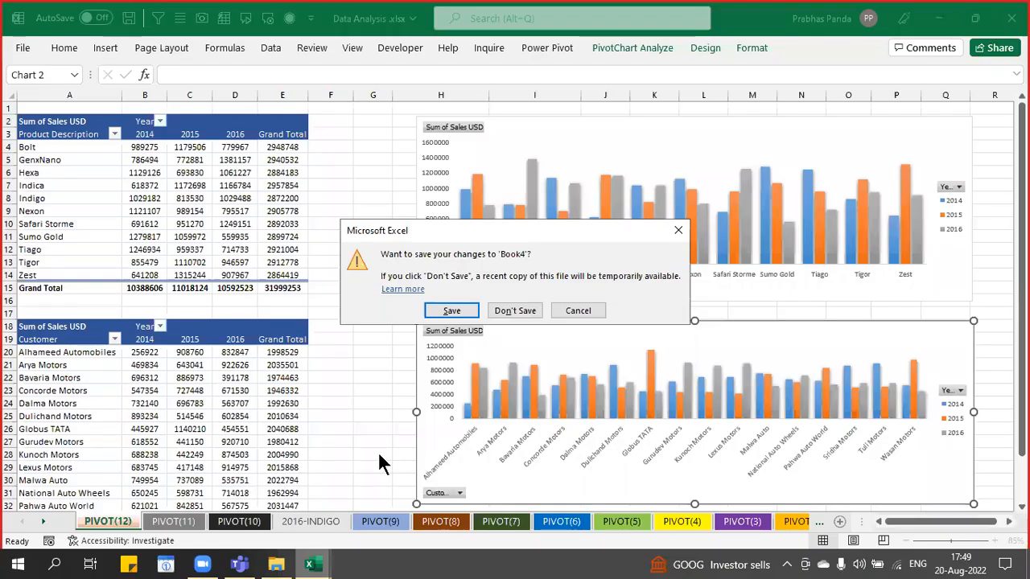
click(527, 310)
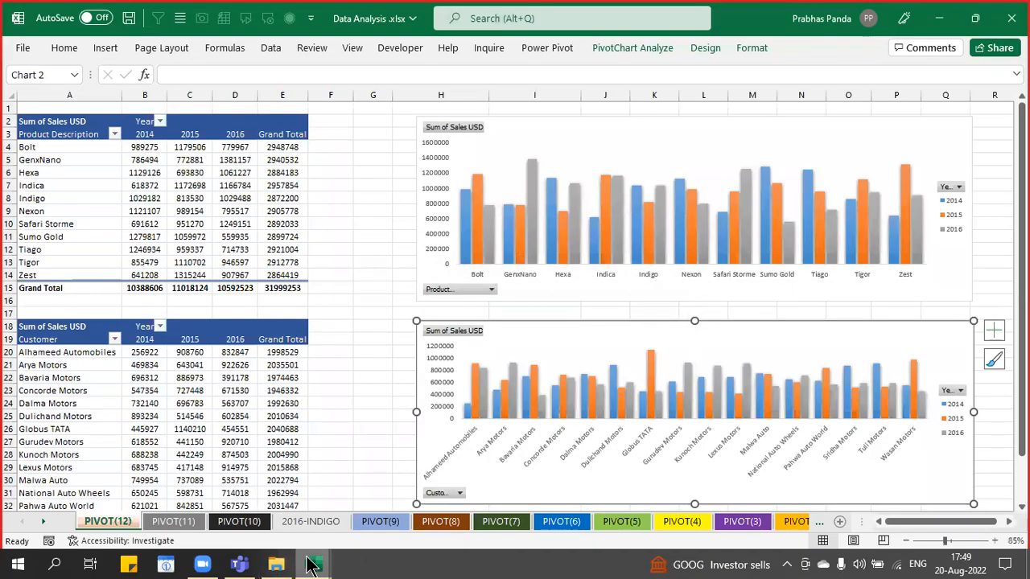
mouse_move(311, 564)
click(402, 511)
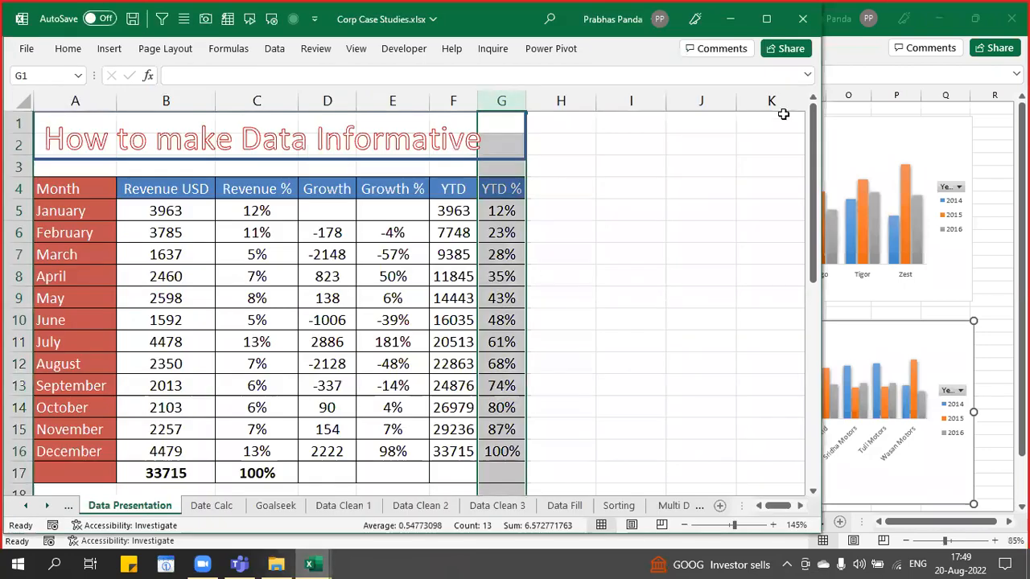
click(803, 18)
click(520, 310)
click(369, 278)
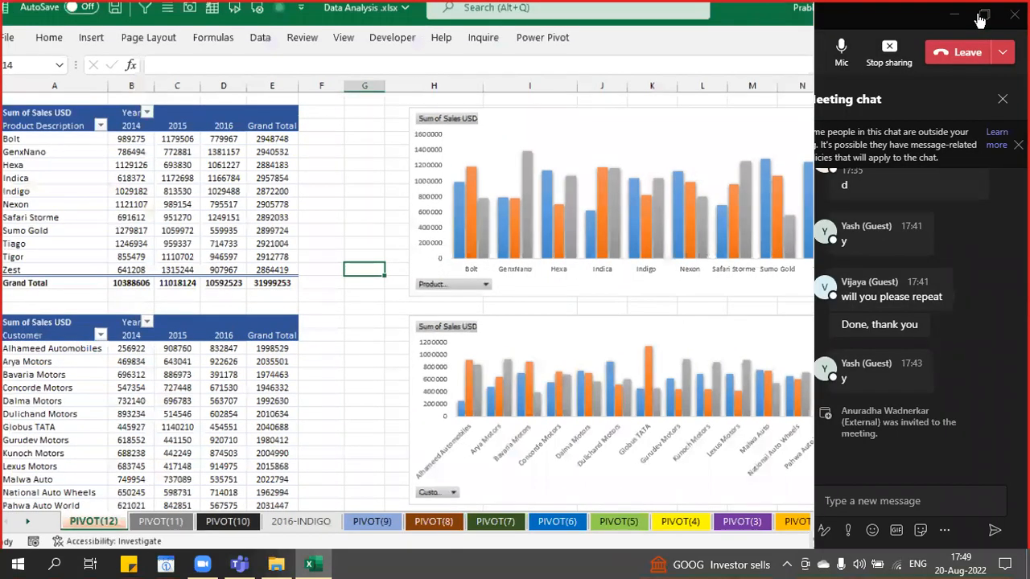
- Shrink the workbook window so the meeting chat shows beside it, and apply the orange-header PivotTable style to the customer pivot table
click(975, 18)
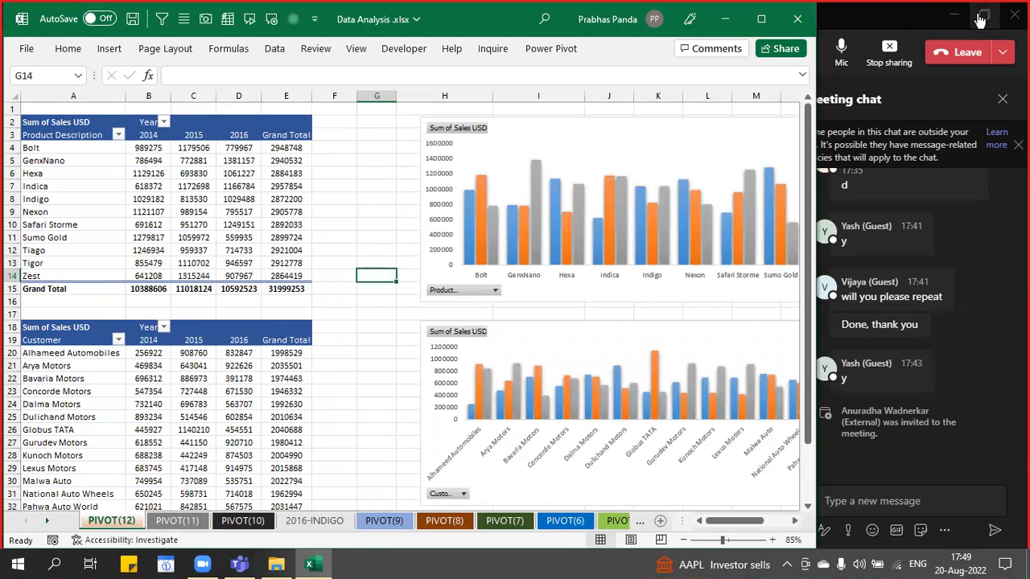
click(153, 403)
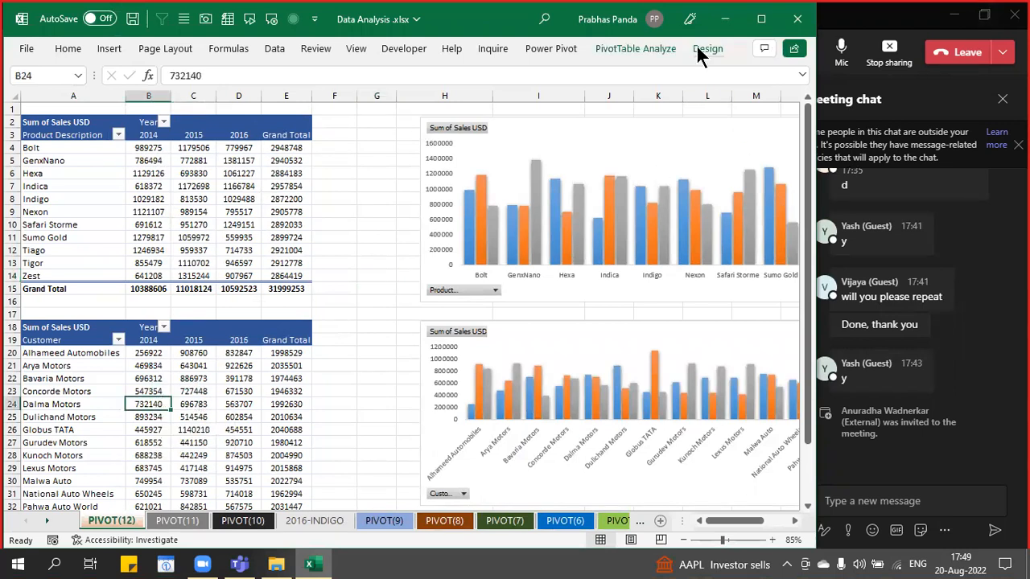
click(701, 50)
click(561, 81)
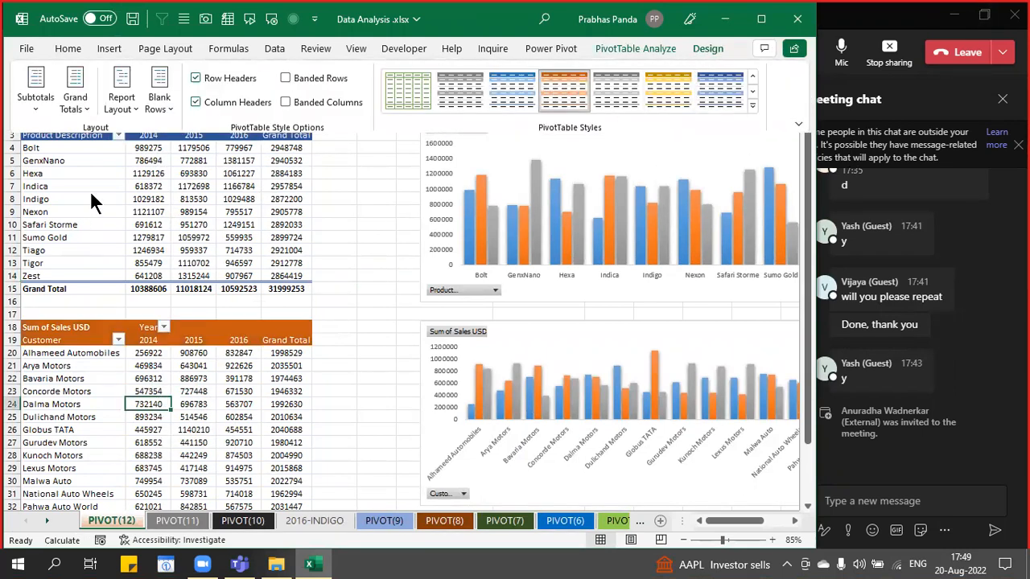
- Insert a Region slicer for the product pivot table
click(193, 199)
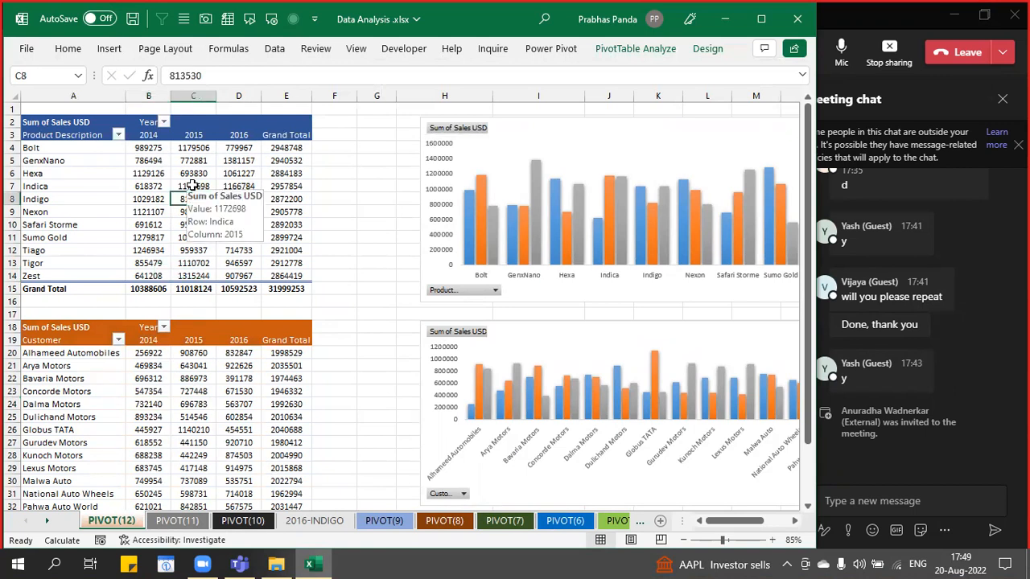
click(660, 49)
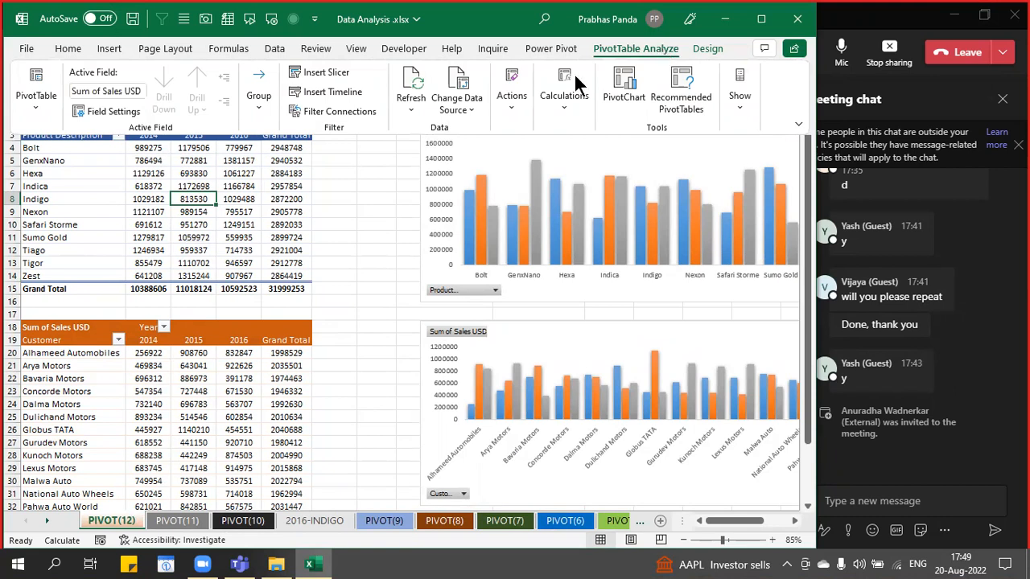
key(ctrl)
key(ctrl)
key(ctrl)
key(ctrl)
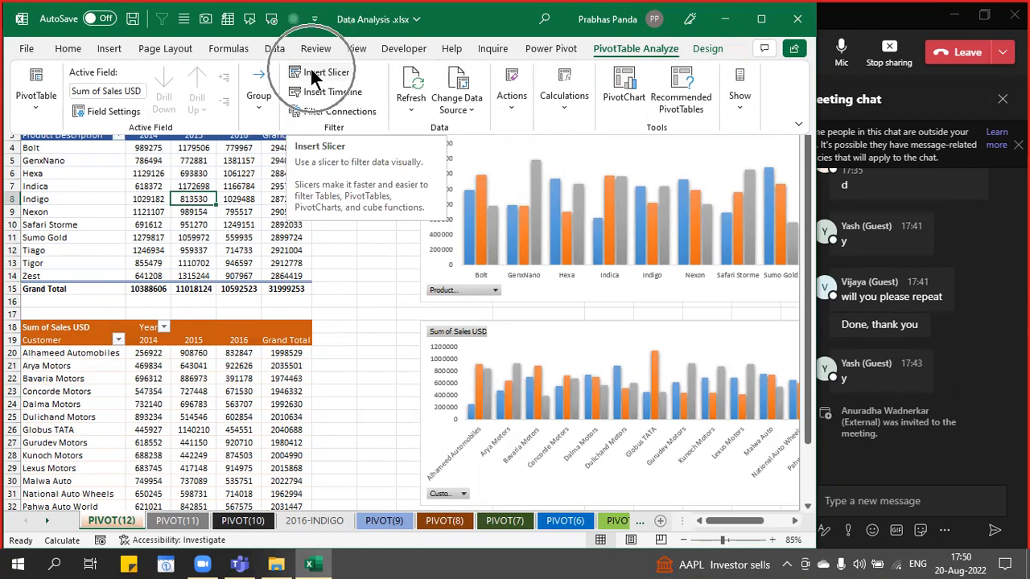
key(ctrl)
key(ctrl)
key(ctrl)
key(ctrl)
key(ctrl)
key(ctrl)
key(ctrl)
click(316, 74)
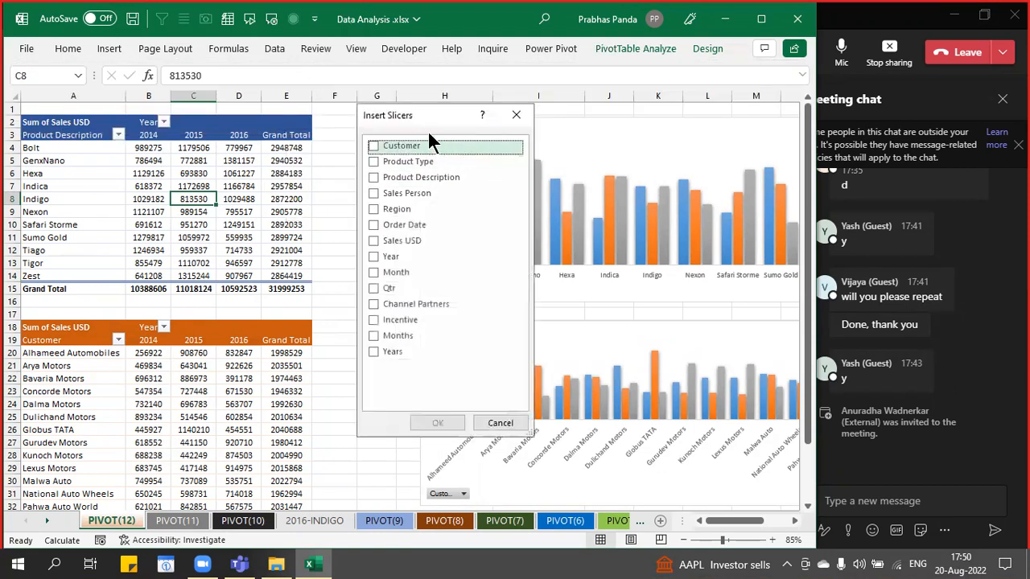
drag(425, 113, 518, 108)
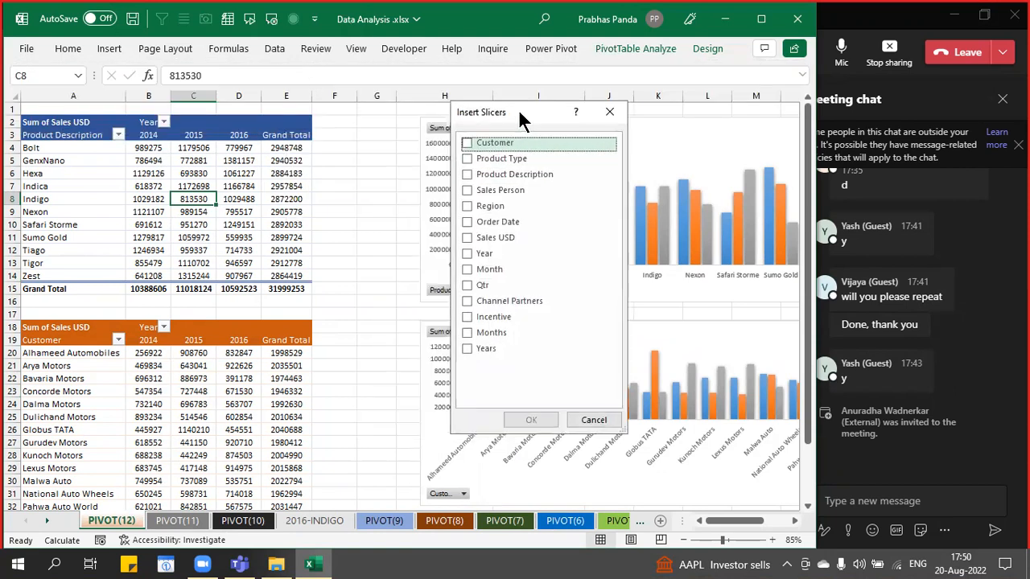
click(470, 209)
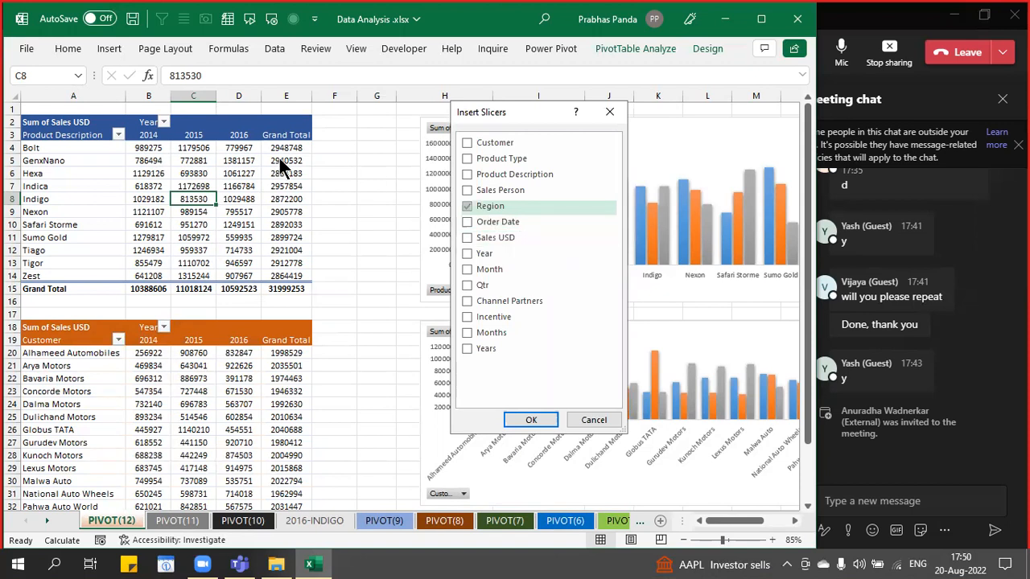
click(530, 420)
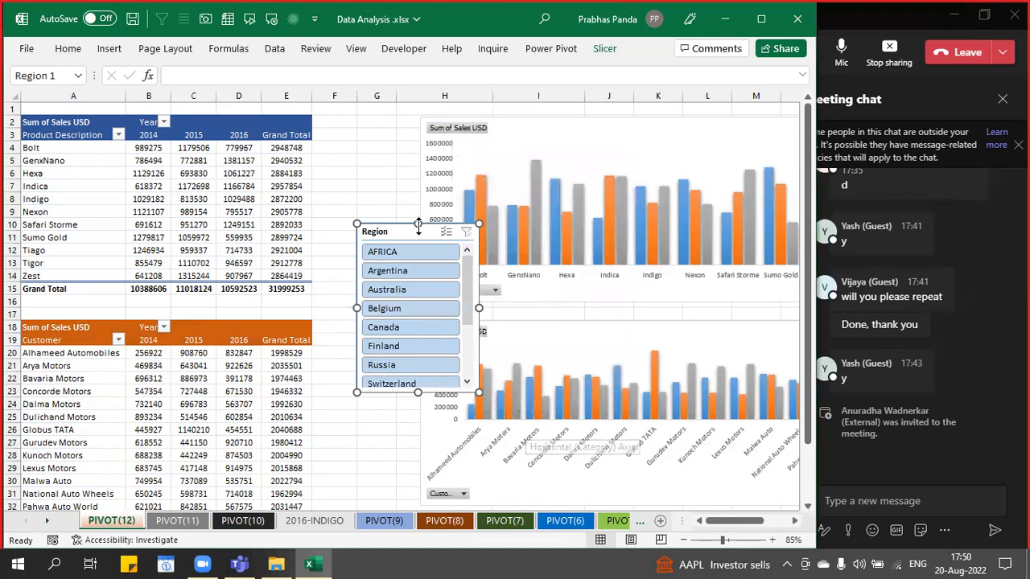
- Place the Region slicer between the pivot tables and charts, narrow it to fit the gap, and lengthen it to show every region
drag(395, 235, 352, 131)
drag(436, 204, 418, 203)
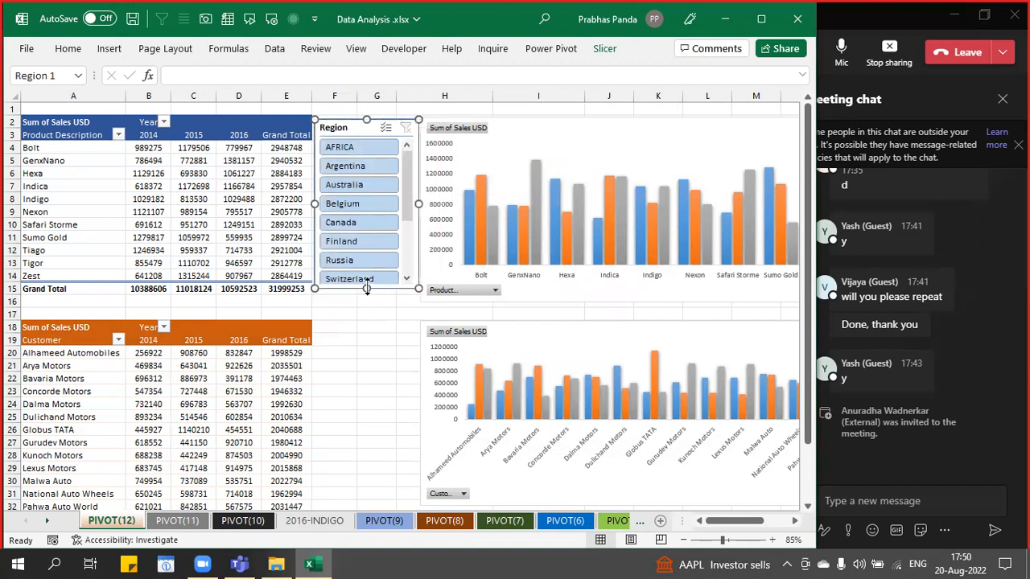
drag(366, 288, 366, 371)
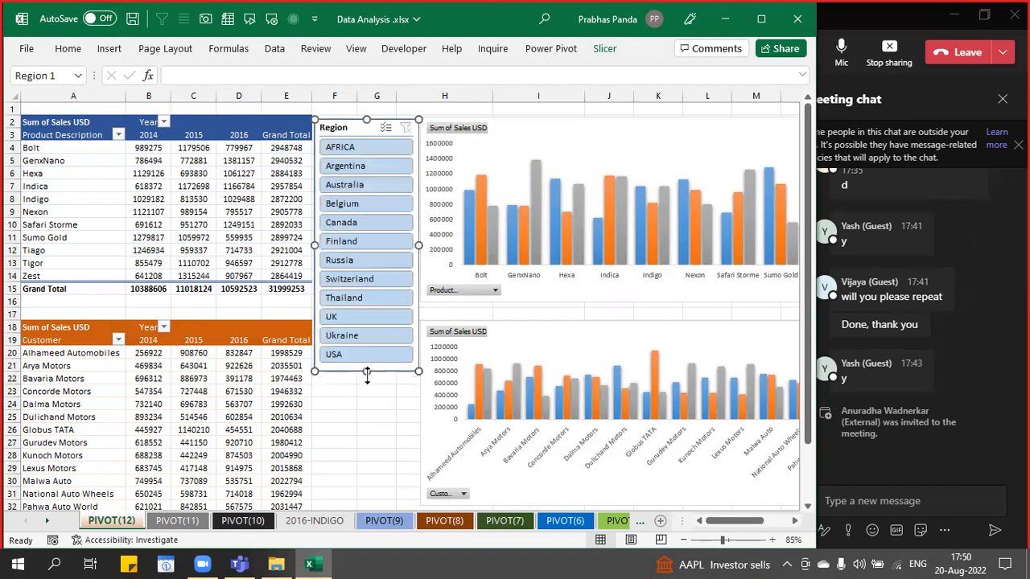
drag(362, 129, 360, 137)
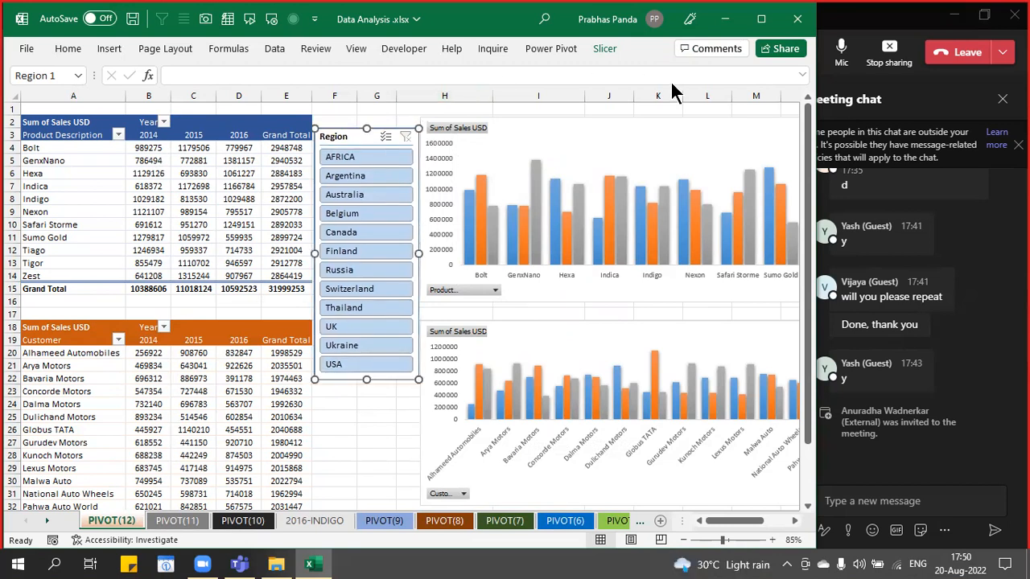
- Apply the solid green slicer style to the Region slicer
click(605, 49)
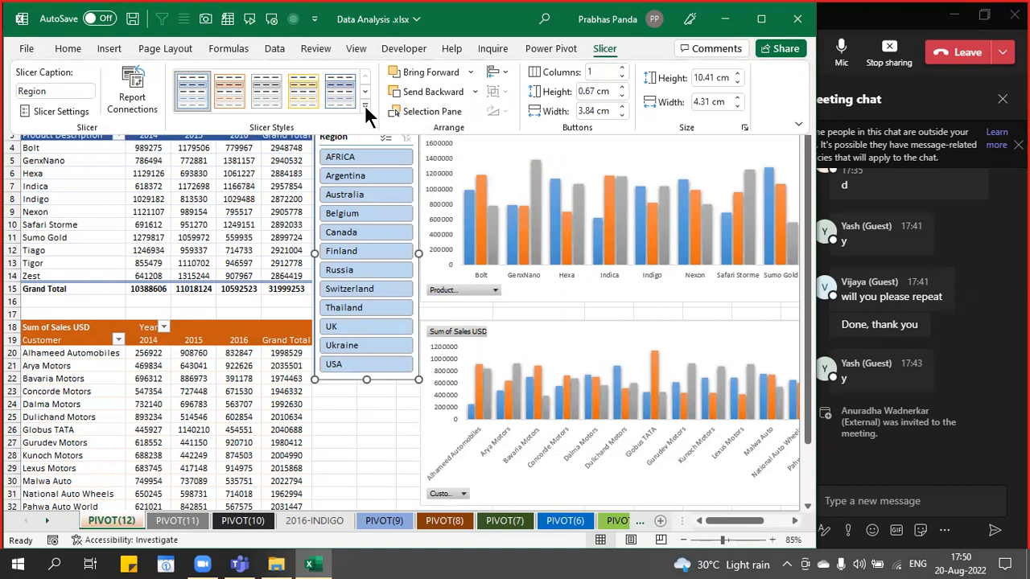
click(365, 105)
click(197, 240)
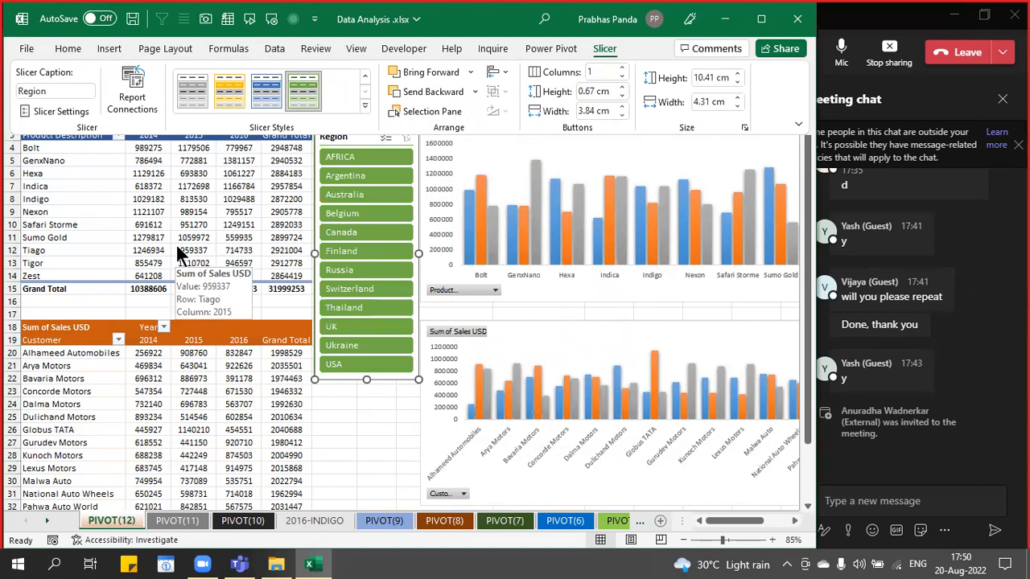
- Move the Region slicer and the product chart up slightly so their top edges line up with the product pivot table
click(361, 417)
drag(341, 136, 341, 128)
click(637, 172)
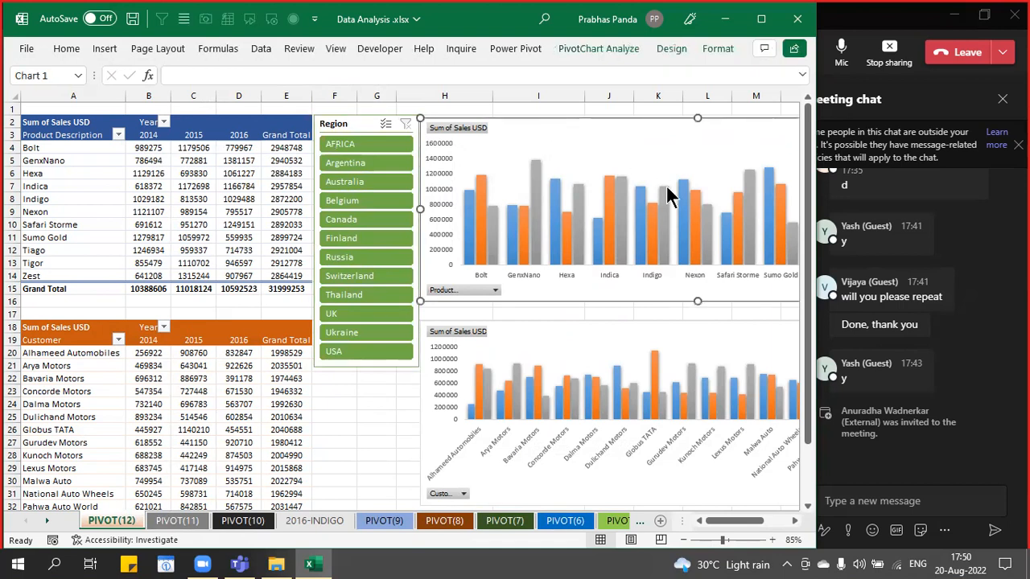
key(Up)
key(Up)
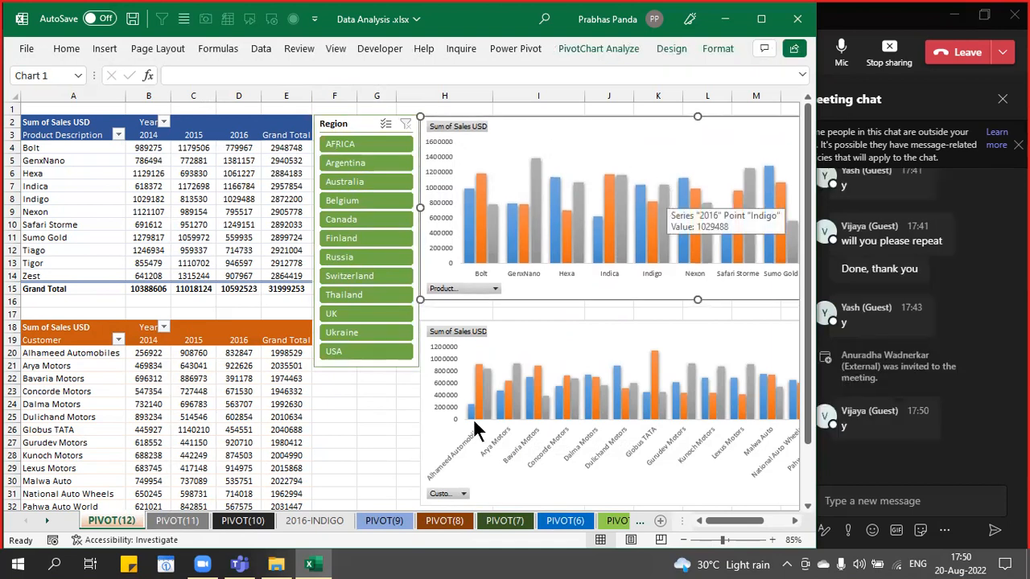
click(361, 415)
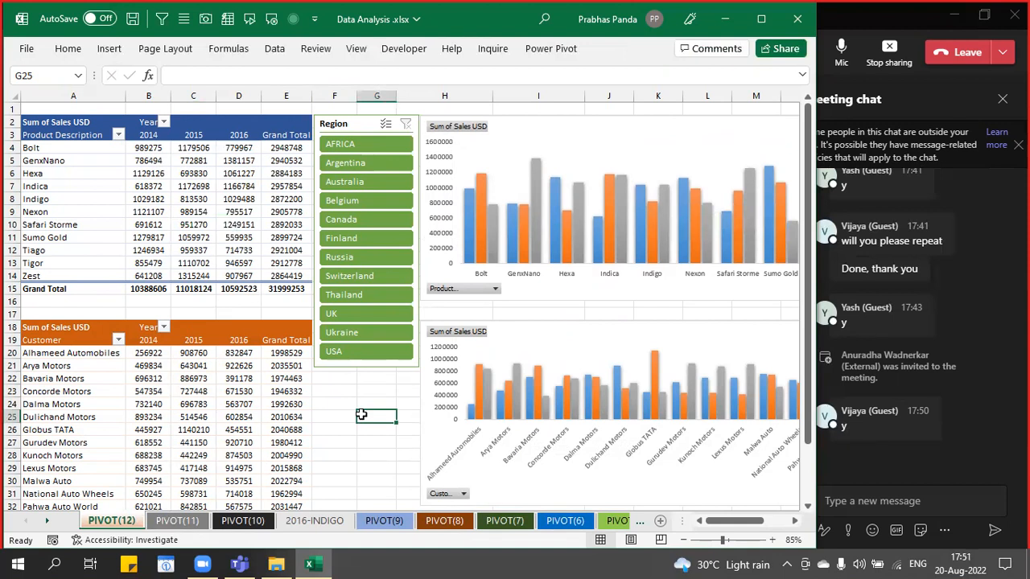
- Try the Region slicer with Canada, Belgium, Thailand and UK in the maximized workbook window, and clear its filter
click(354, 219)
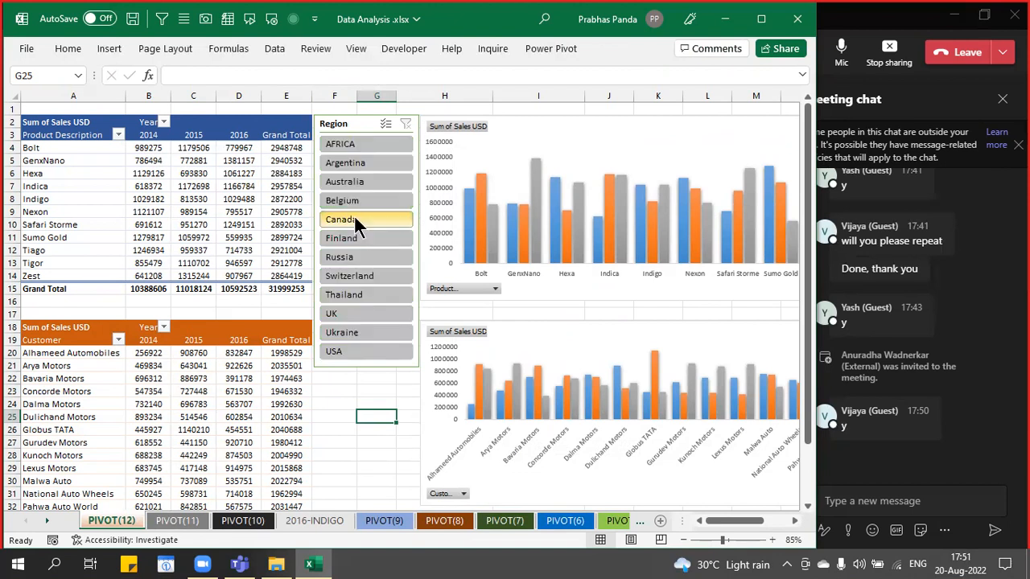
click(359, 202)
click(369, 295)
click(363, 308)
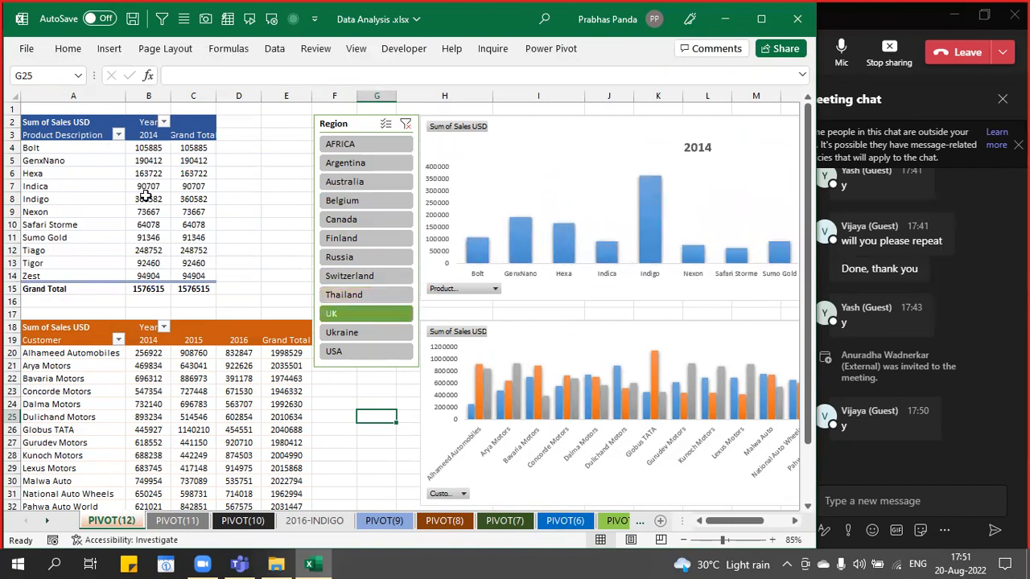
click(765, 25)
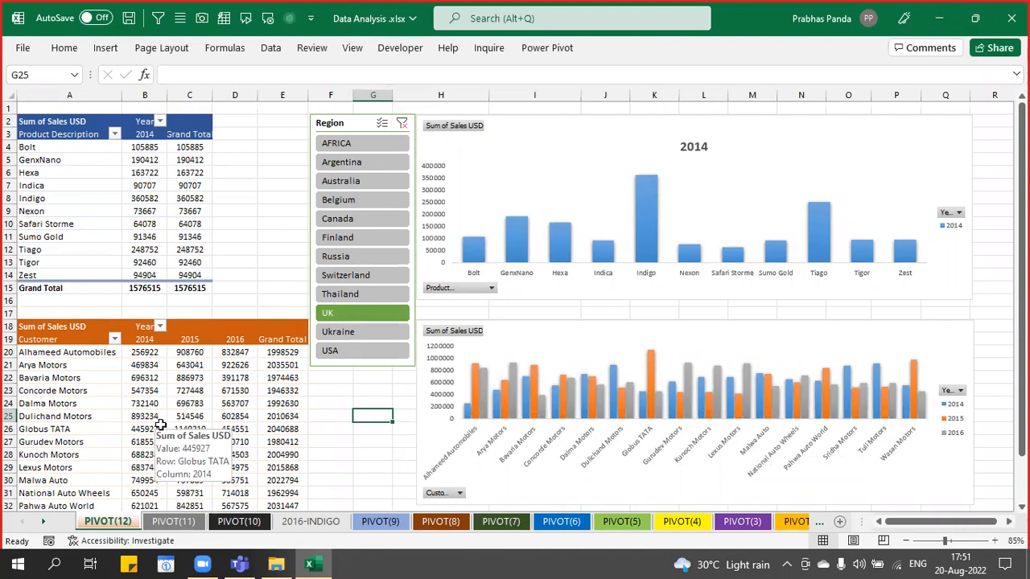
click(402, 123)
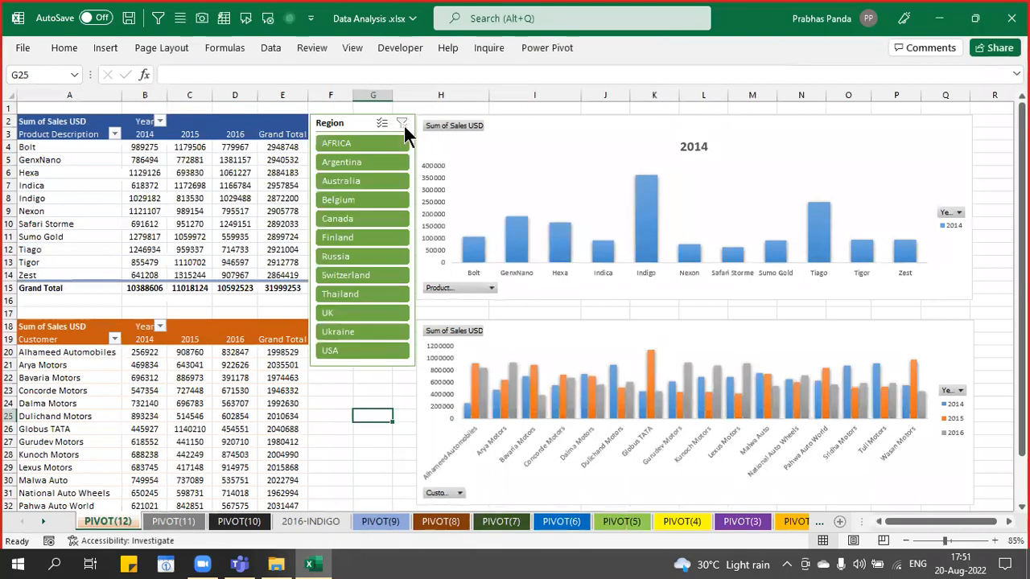
- Sort the product pivot table by Grand Total from largest to smallest
click(272, 151)
right_click(272, 152)
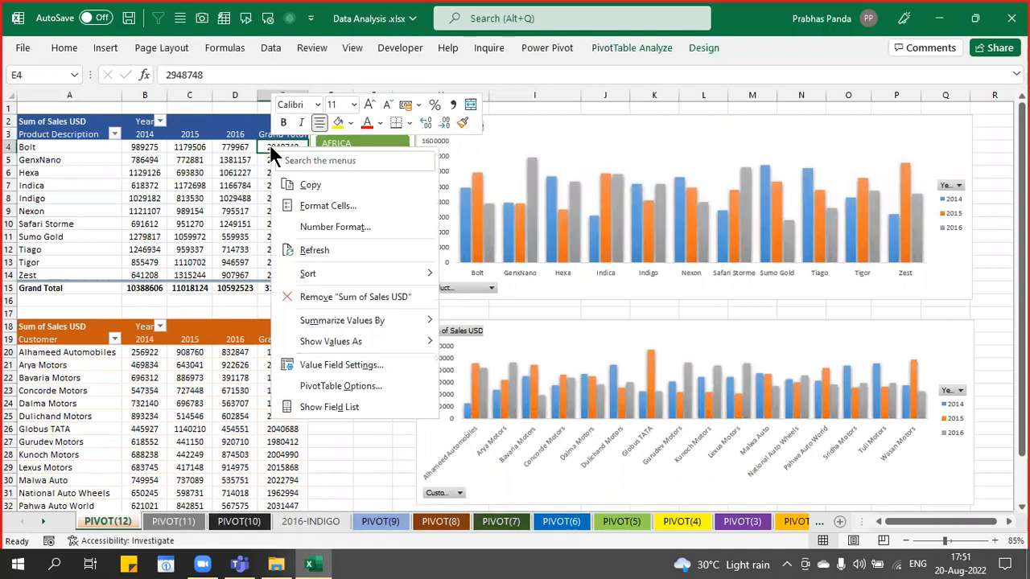
mouse_move(402, 273)
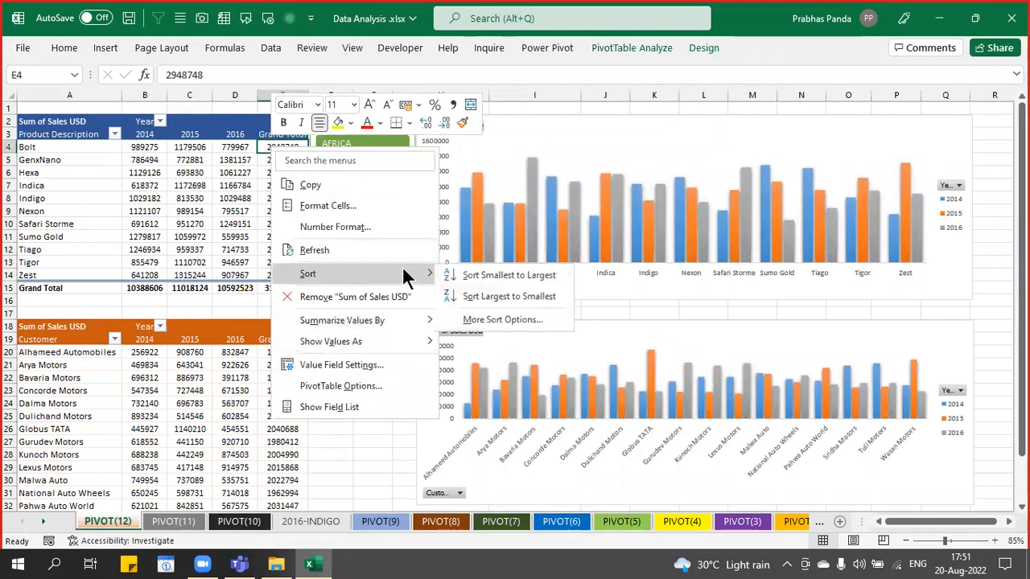
click(507, 297)
- Sort the customer pivot table by Grand Total from largest to smallest
click(282, 354)
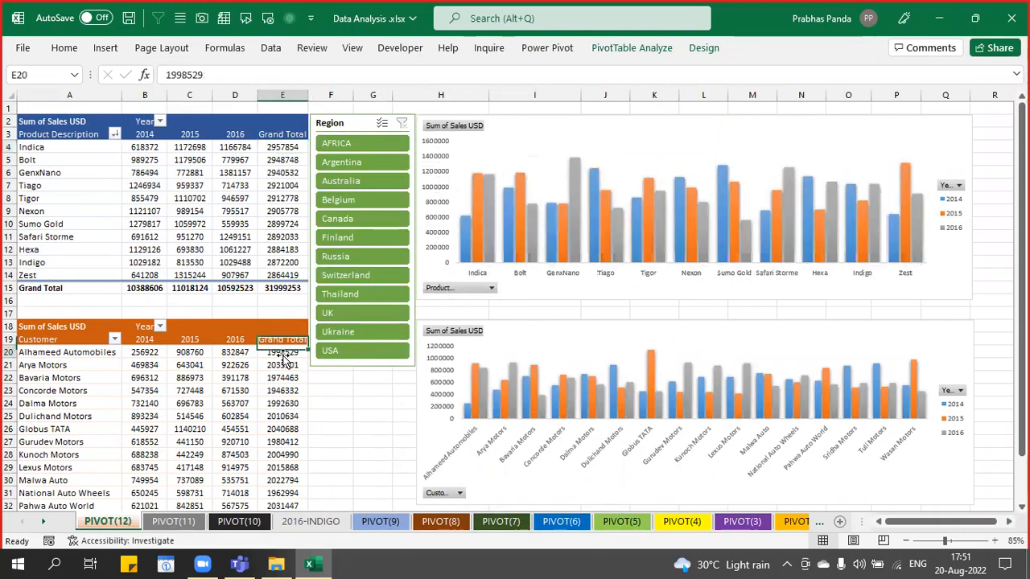
right_click(282, 354)
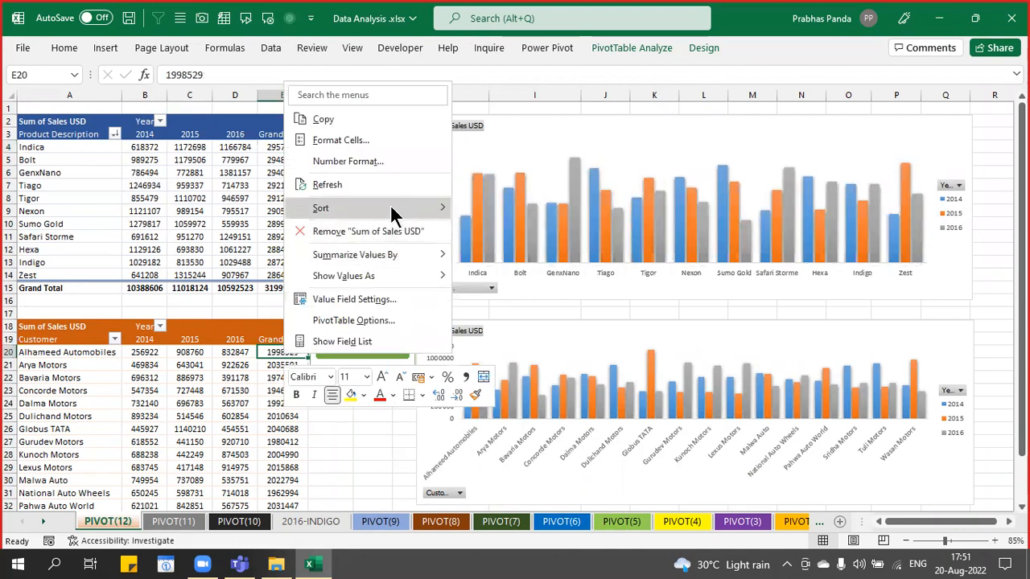
mouse_move(398, 211)
click(531, 231)
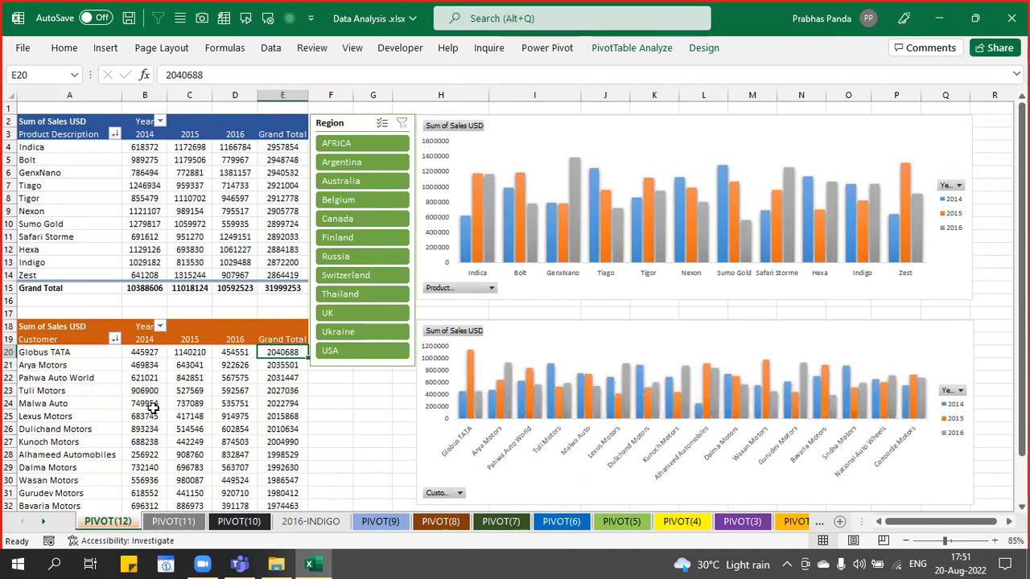
- Connect the Region slicer to PivotTable14 on sheet PIVOT(12) through its report connections, keeping PivotTable1 on that sheet connected
click(327, 123)
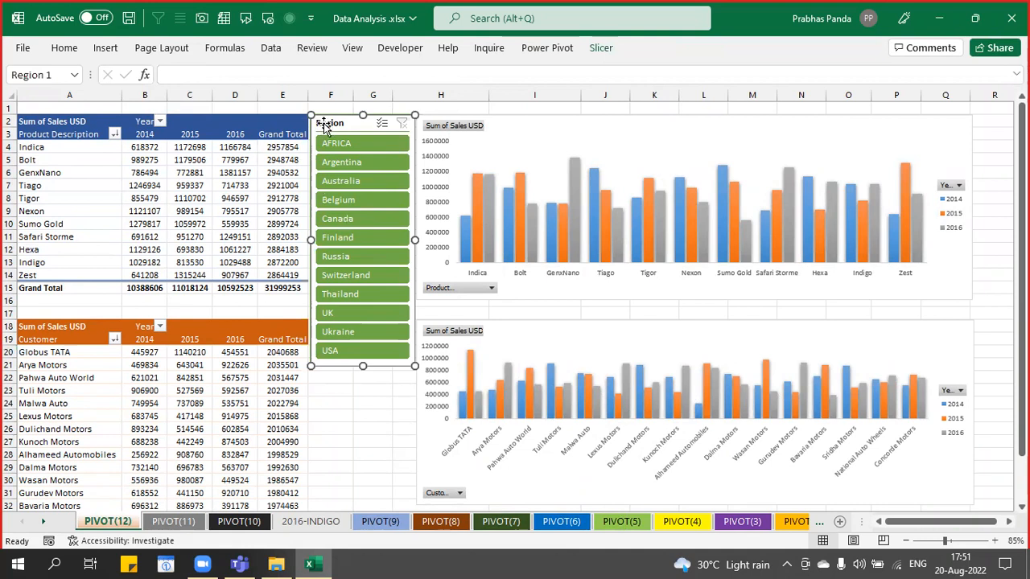
right_click(326, 129)
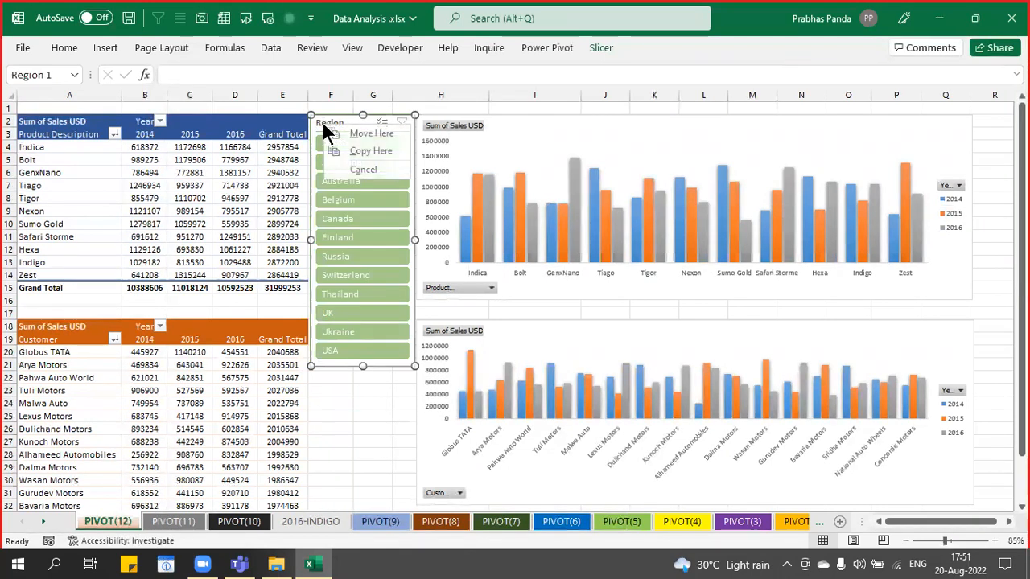
click(321, 121)
right_click(320, 122)
click(327, 118)
right_click(326, 118)
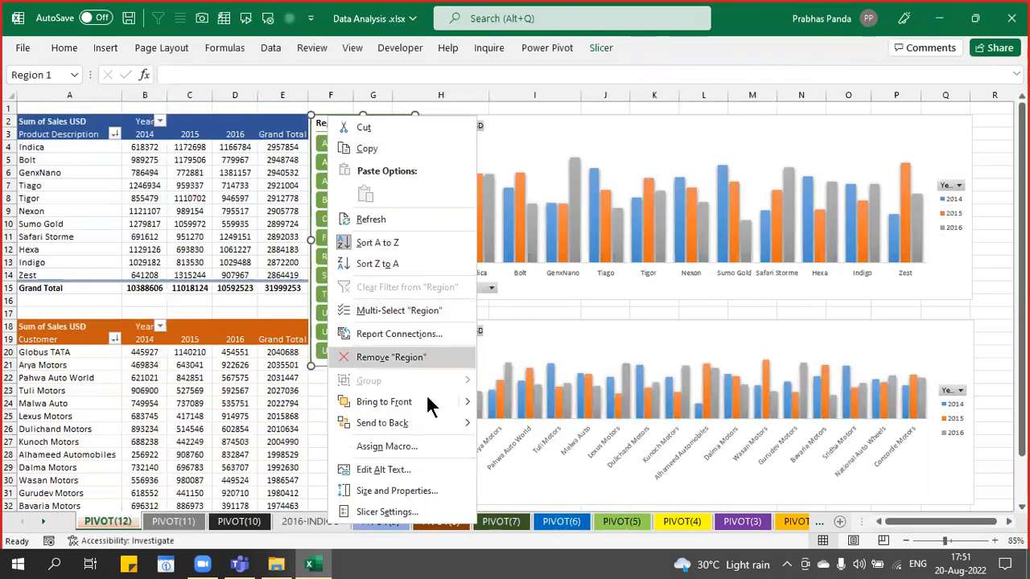
click(389, 336)
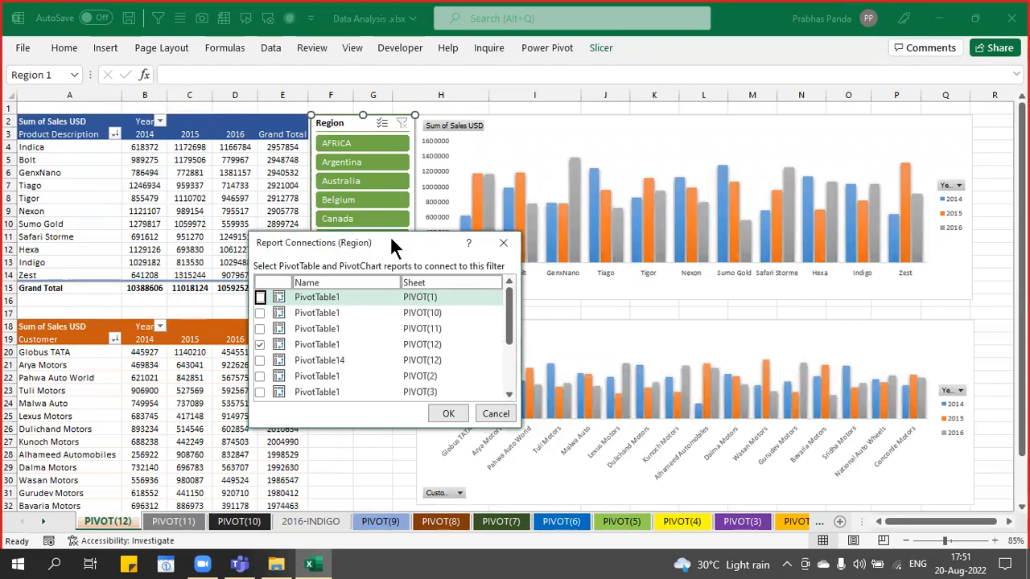
drag(390, 236, 606, 94)
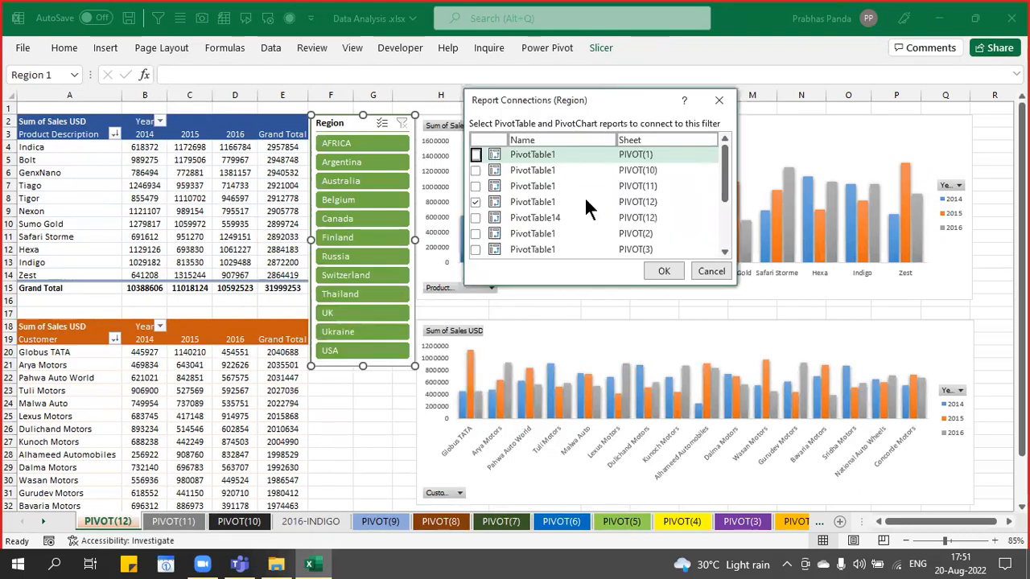
click(475, 202)
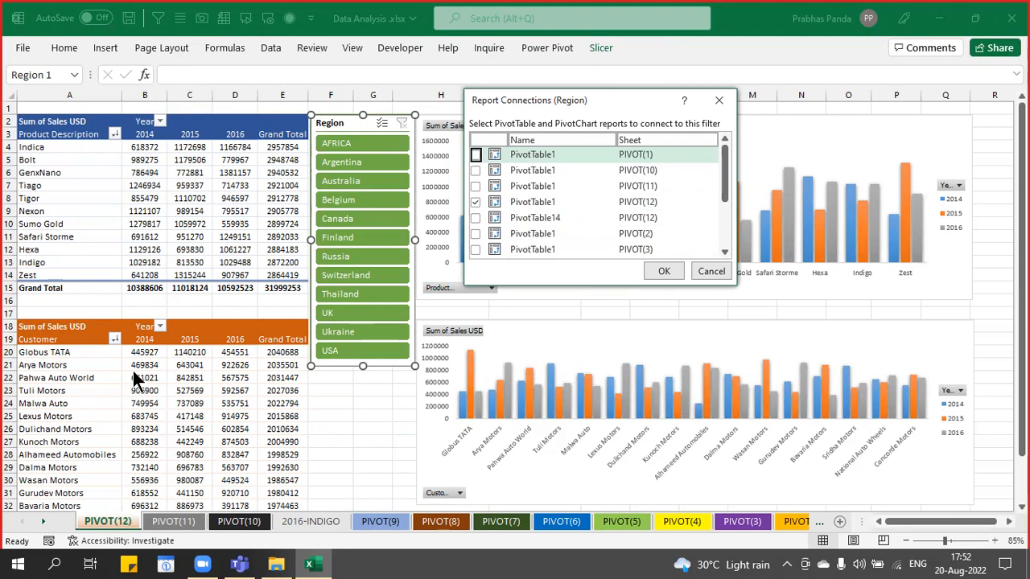
click(474, 218)
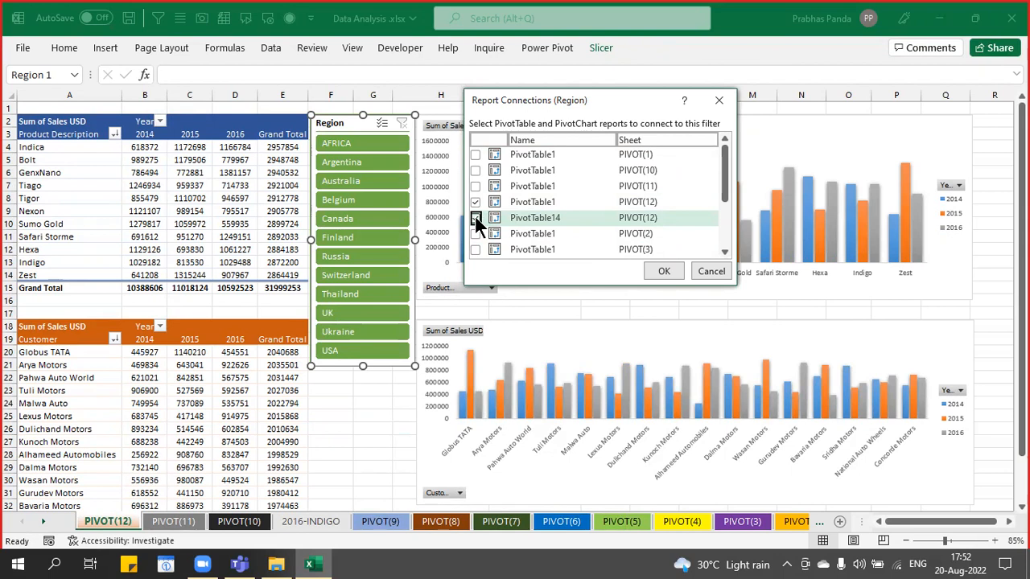
click(475, 217)
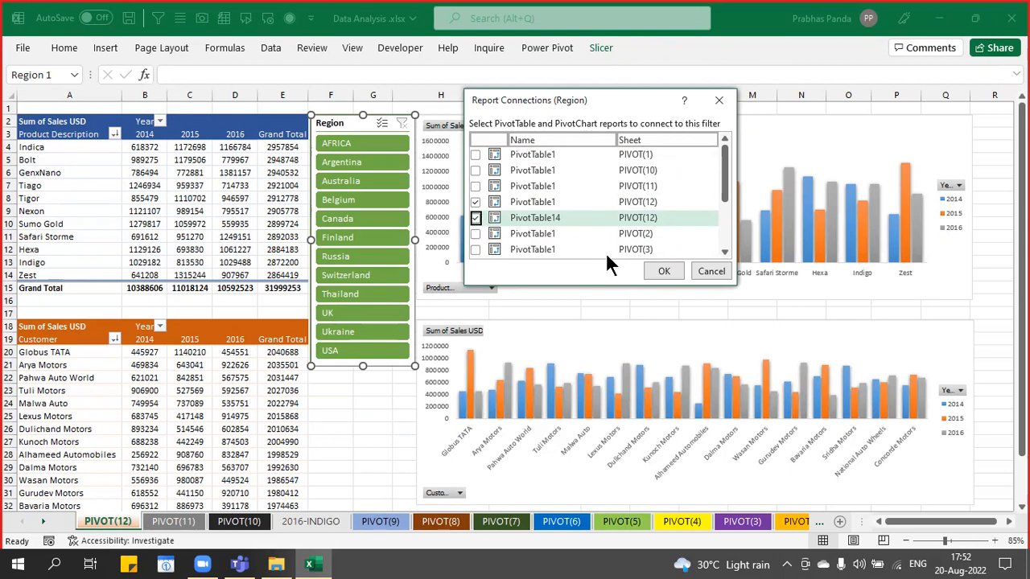
click(663, 272)
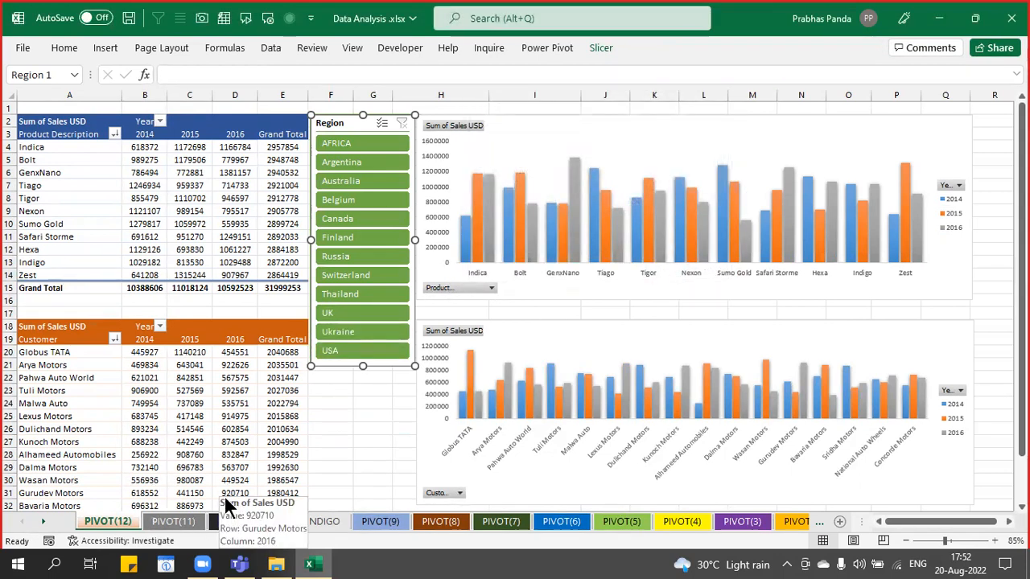
- Test the Region slicer on both pivot tables and charts with Russia, UK, Belgium and Argentina, and clear its filter
click(365, 255)
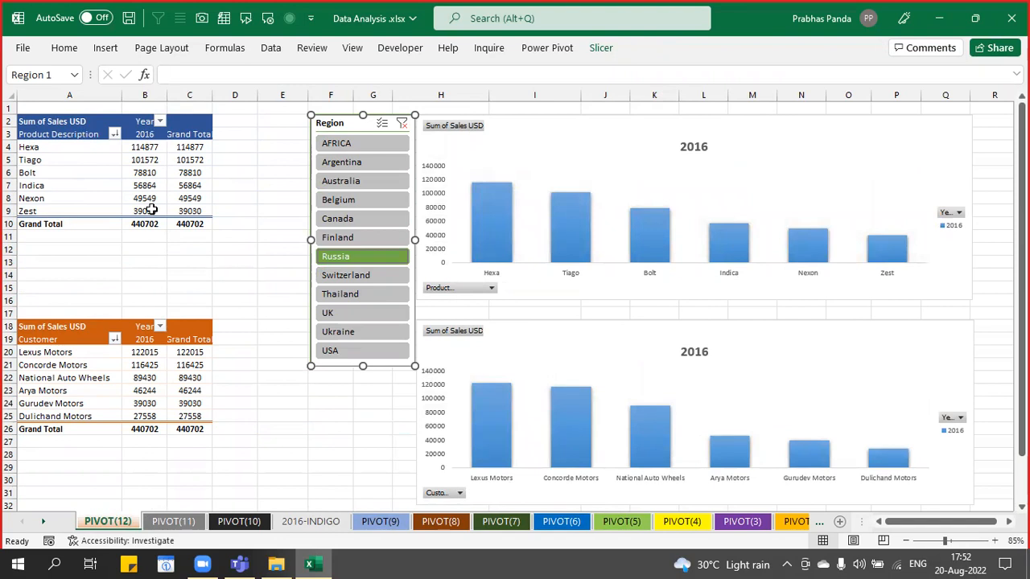
mouse_move(151, 211)
click(353, 313)
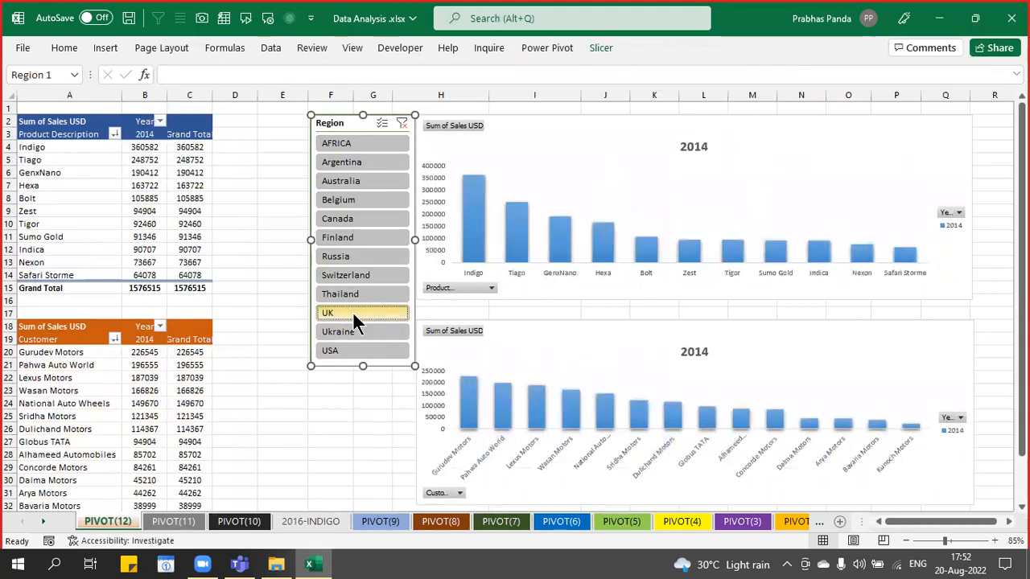
click(372, 197)
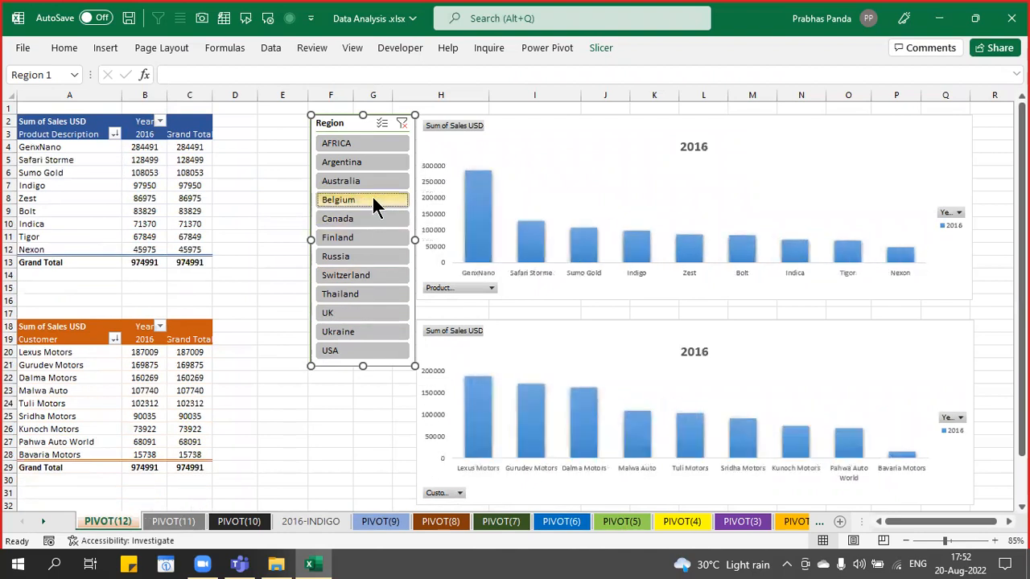
click(363, 163)
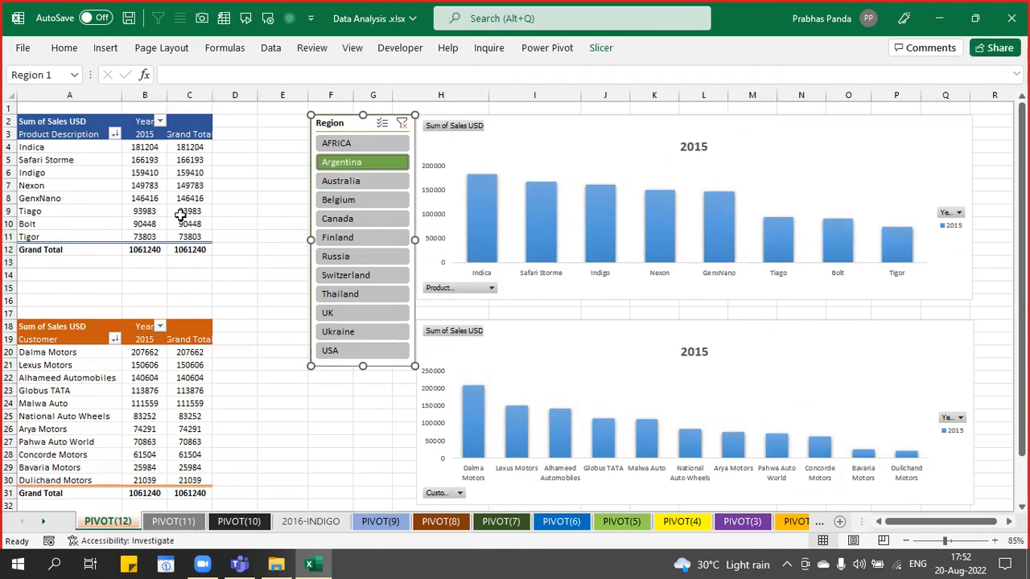
click(402, 121)
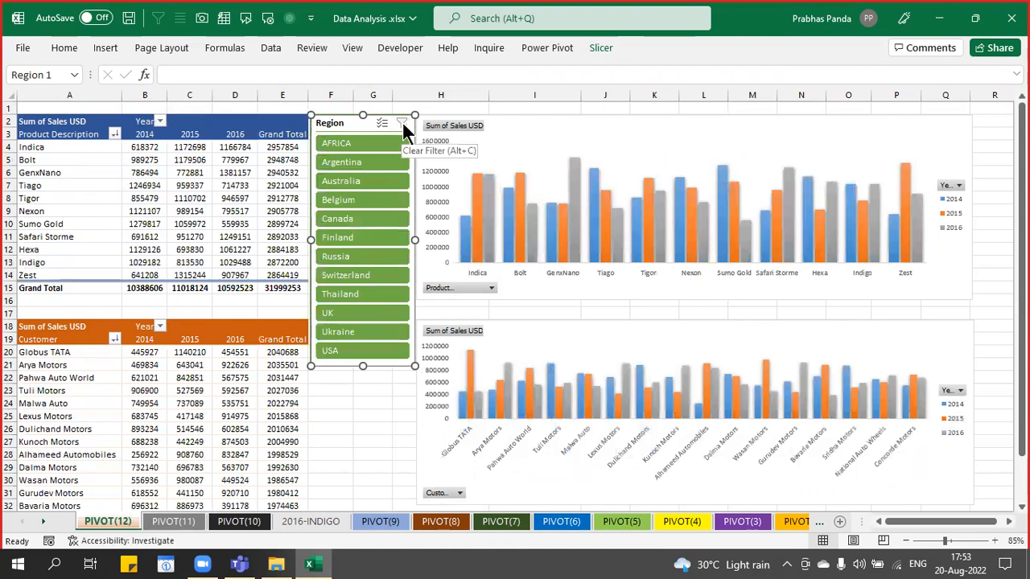
- Restore the workbook window to its smaller size, save Data Analysis.xlsx and close it
click(974, 20)
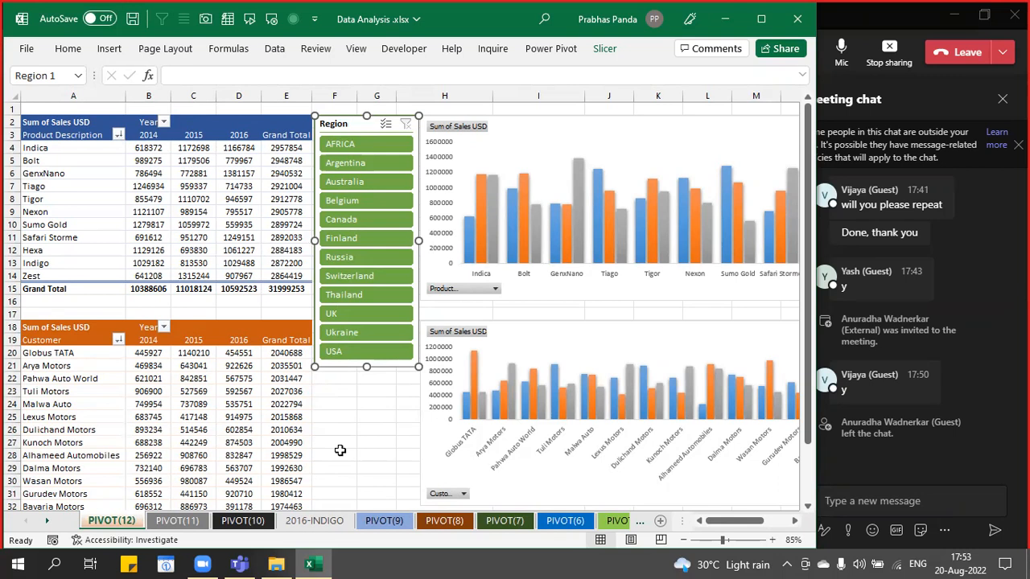
key(ctrl+s)
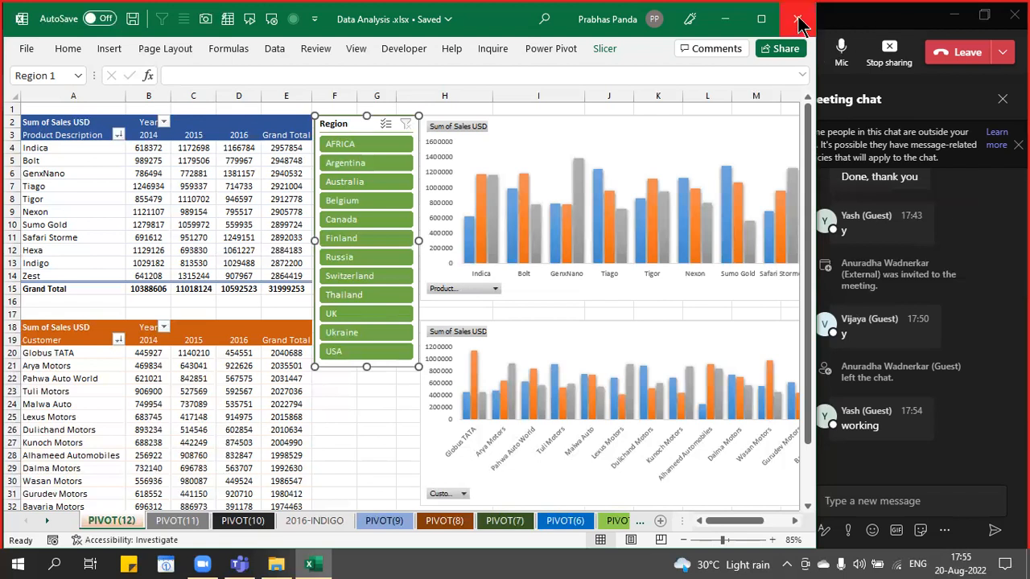
click(334, 419)
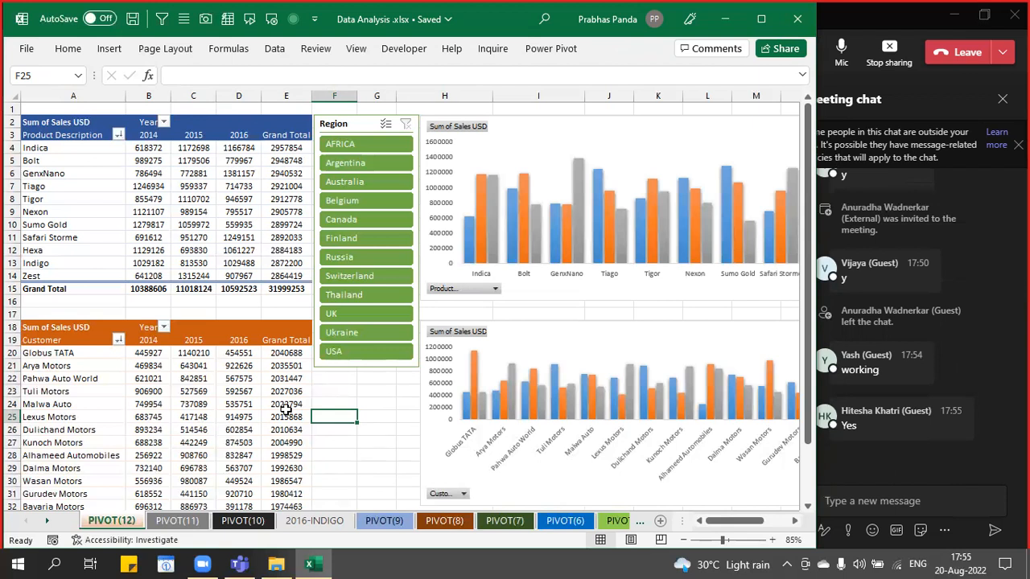
click(797, 20)
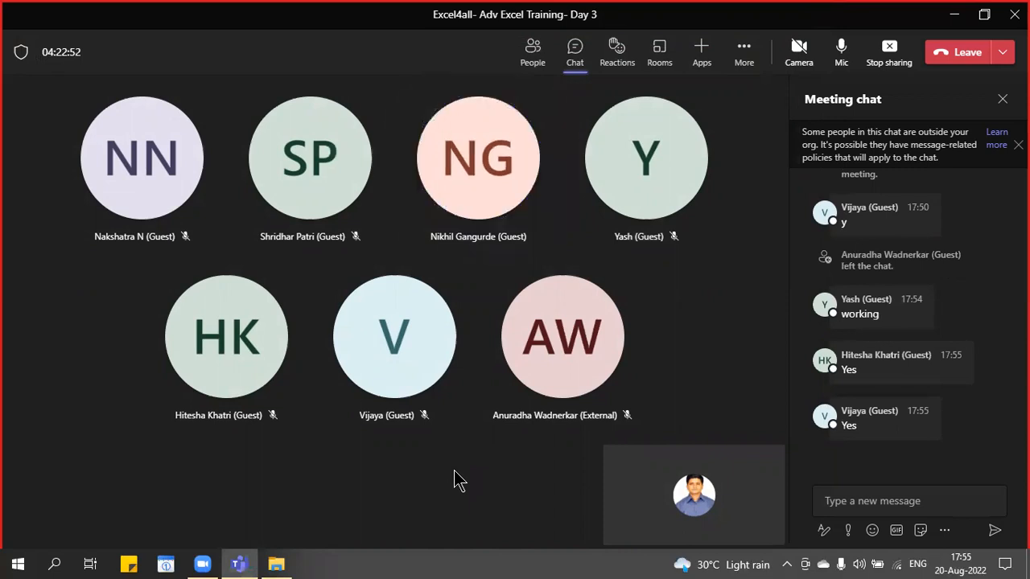
- Switch to File Explorer, view the contents of the Desktop folder, and minimize the window
click(276, 563)
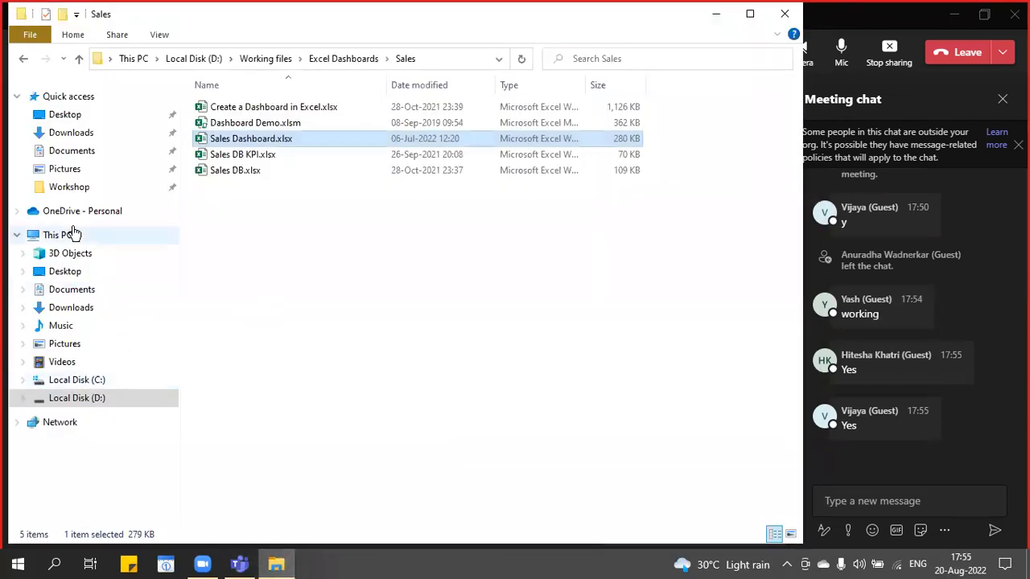
click(56, 120)
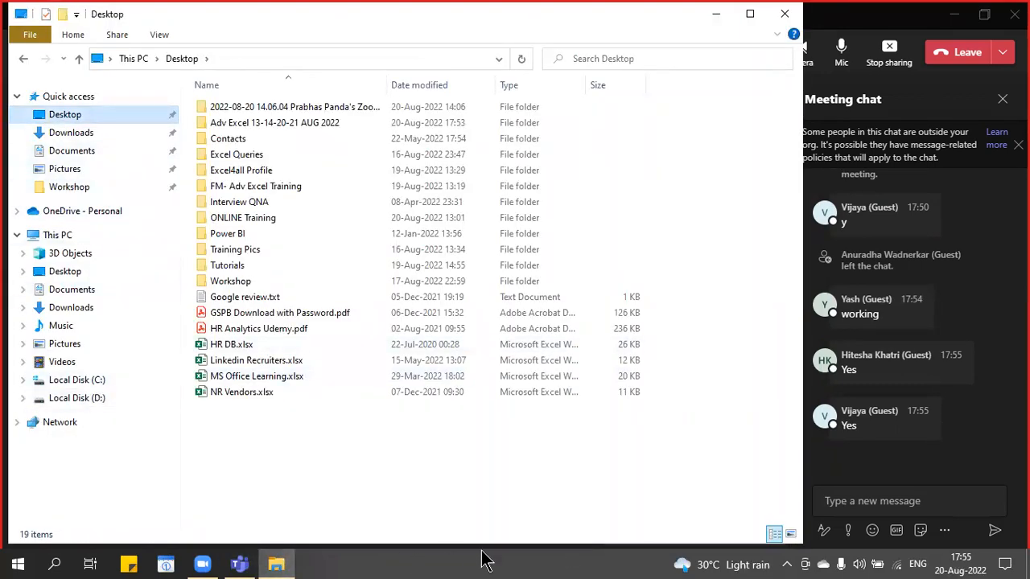
click(716, 13)
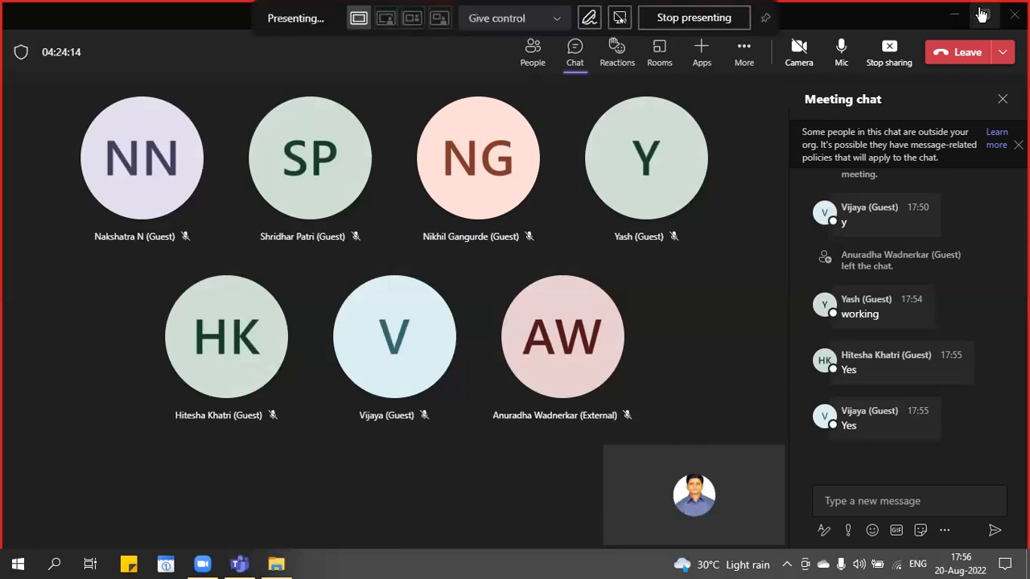
- Stop sharing the screen in the Teams meeting and mute the microphone
click(889, 51)
click(842, 46)
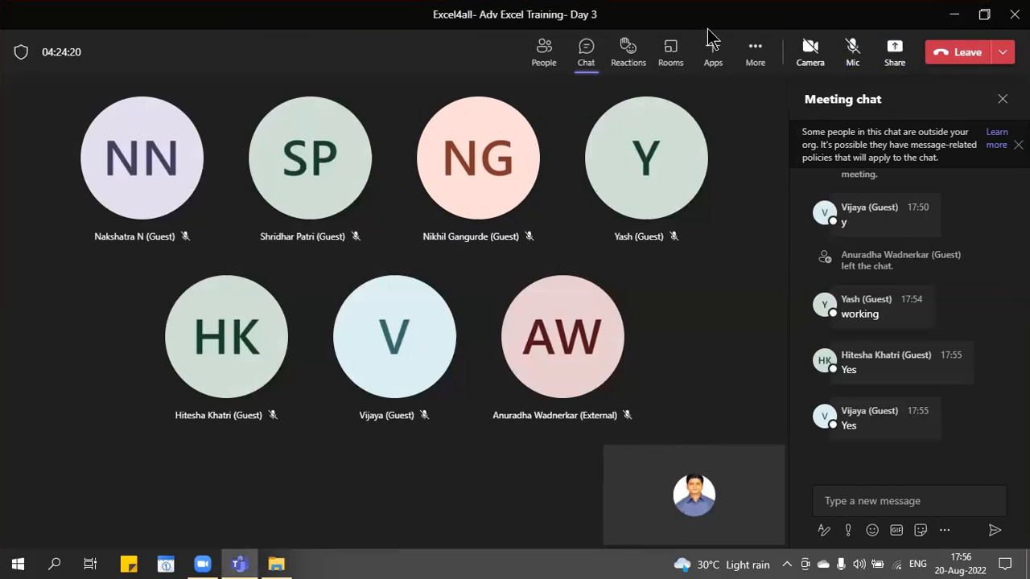